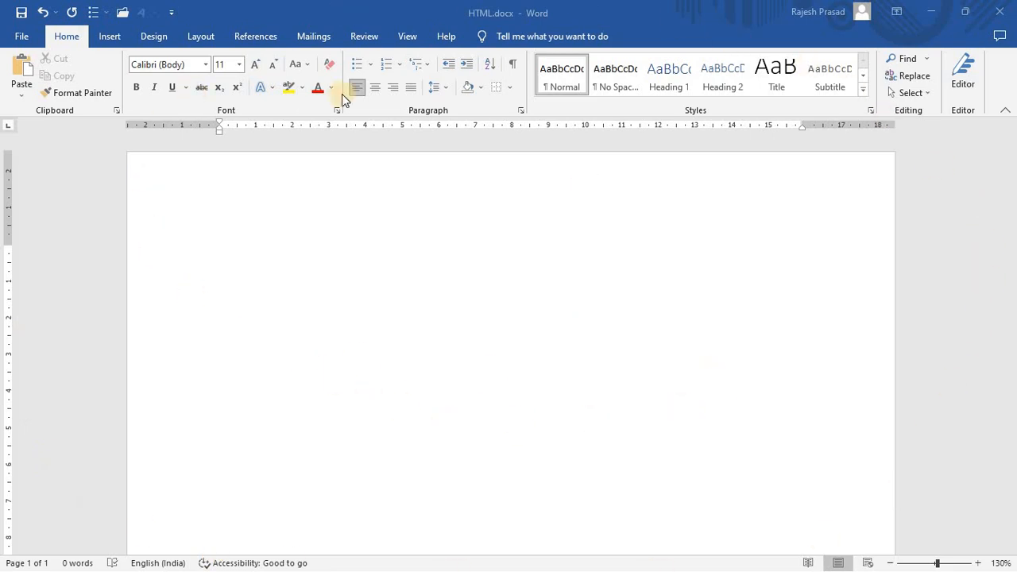
{"action": "left_click", "coordinate": [930, 12]}
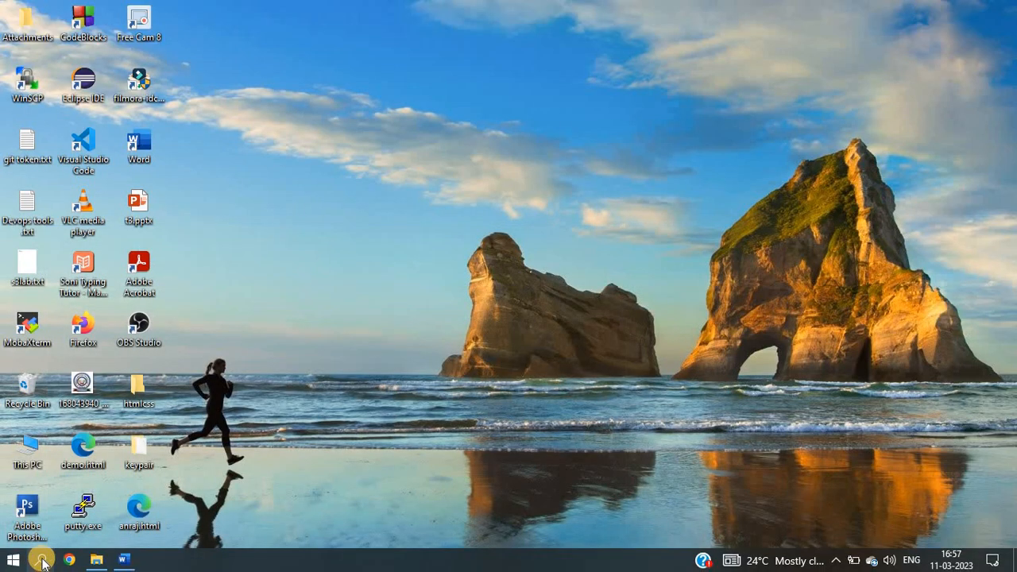
{"action": "left_click", "coordinate": [34, 561]}
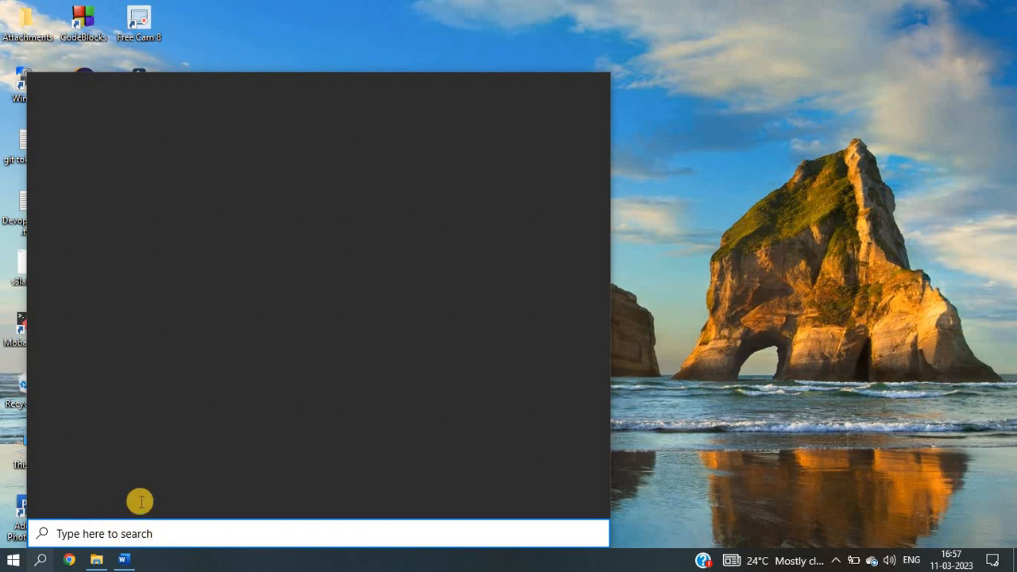
{"action": "type", "text": "ms"}
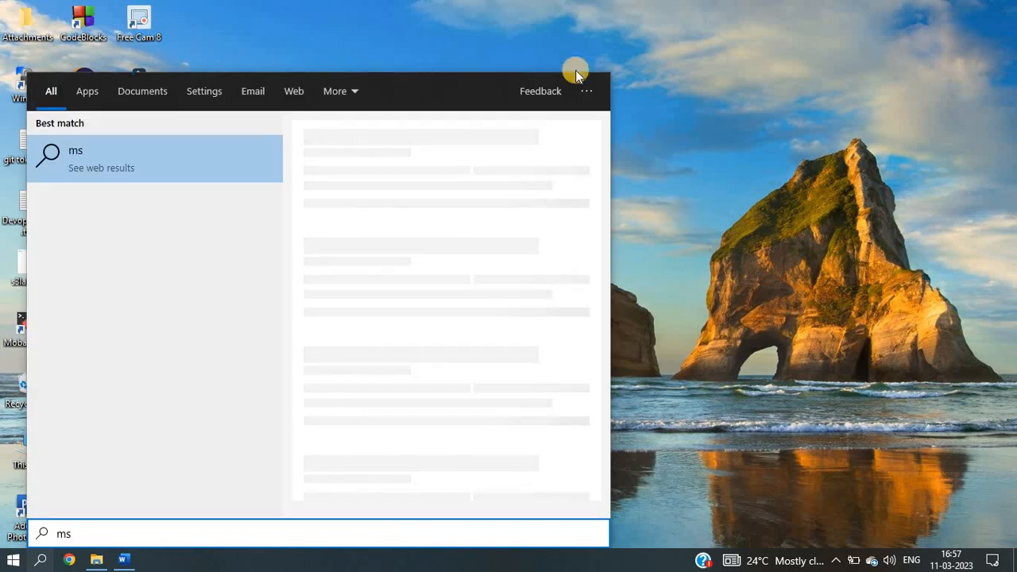
{"action": "left_click", "coordinate": [703, 86]}
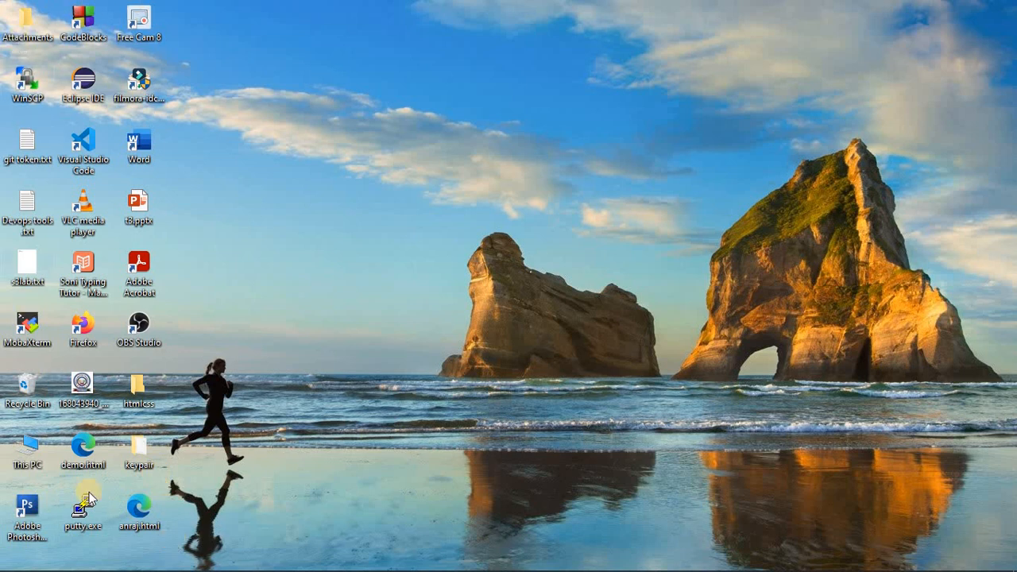
{"action": "left_click", "coordinate": [127, 561]}
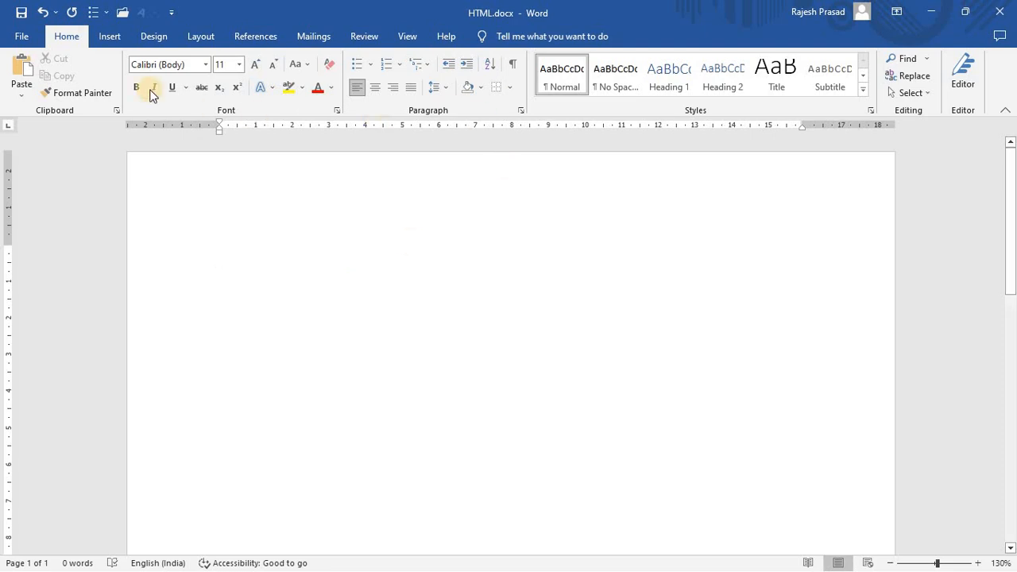
Create a new blank document
{"action": "left_click", "coordinate": [21, 38]}
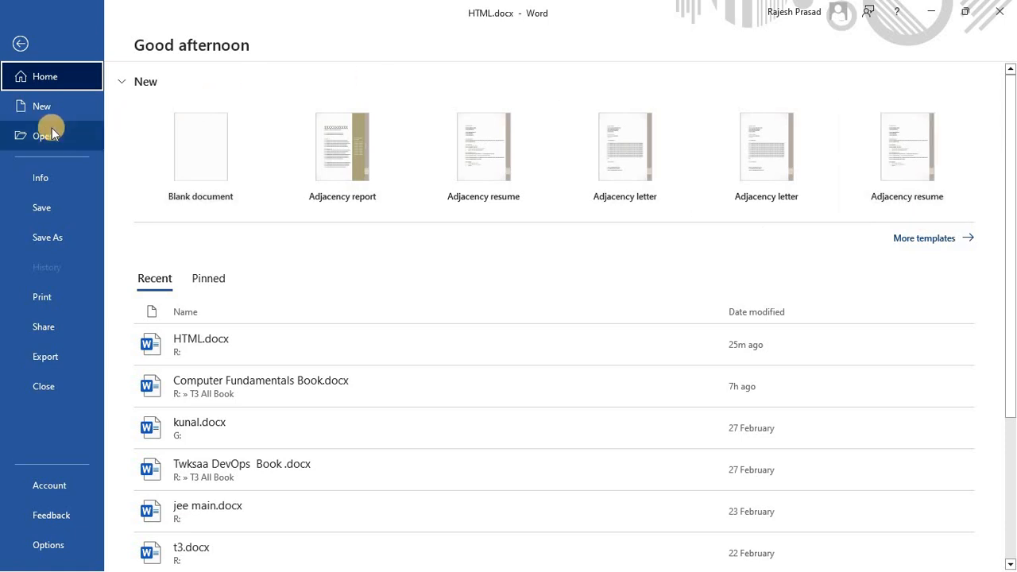
{"action": "left_click", "coordinate": [50, 106]}
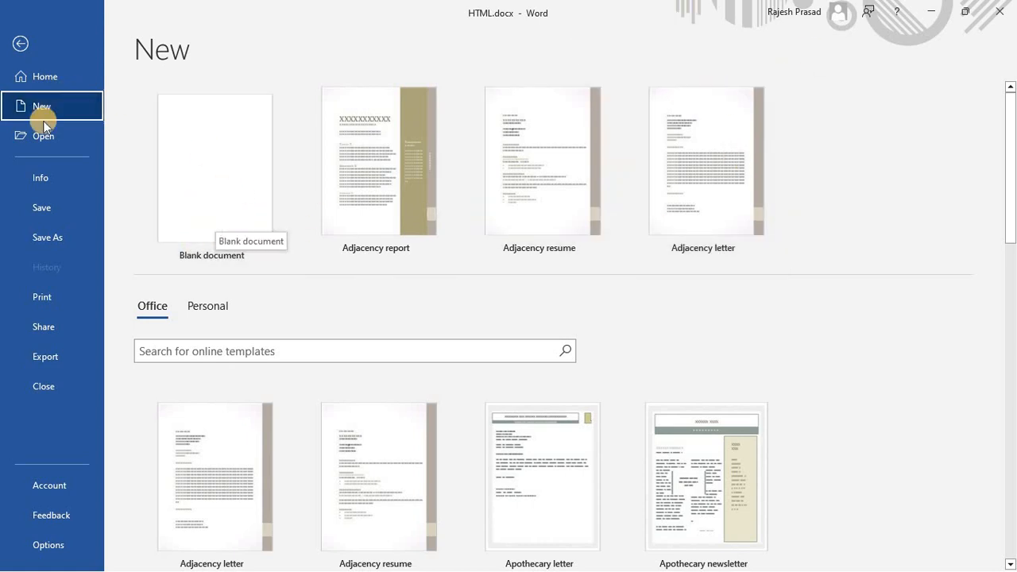
{"action": "left_click", "coordinate": [201, 146]}
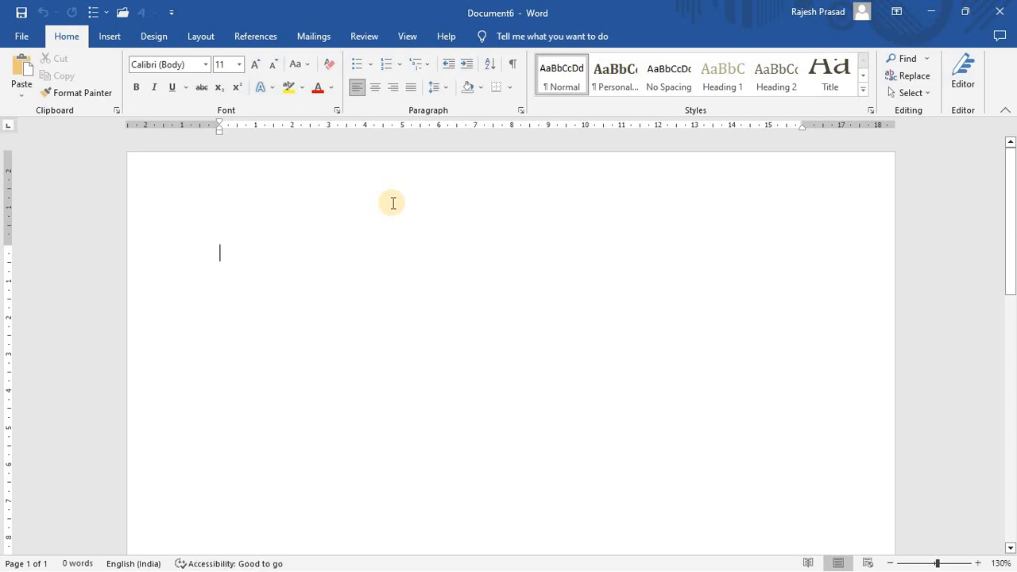
Close HTML.docx and return to the new blank document
{"action": "left_click", "coordinate": [932, 13]}
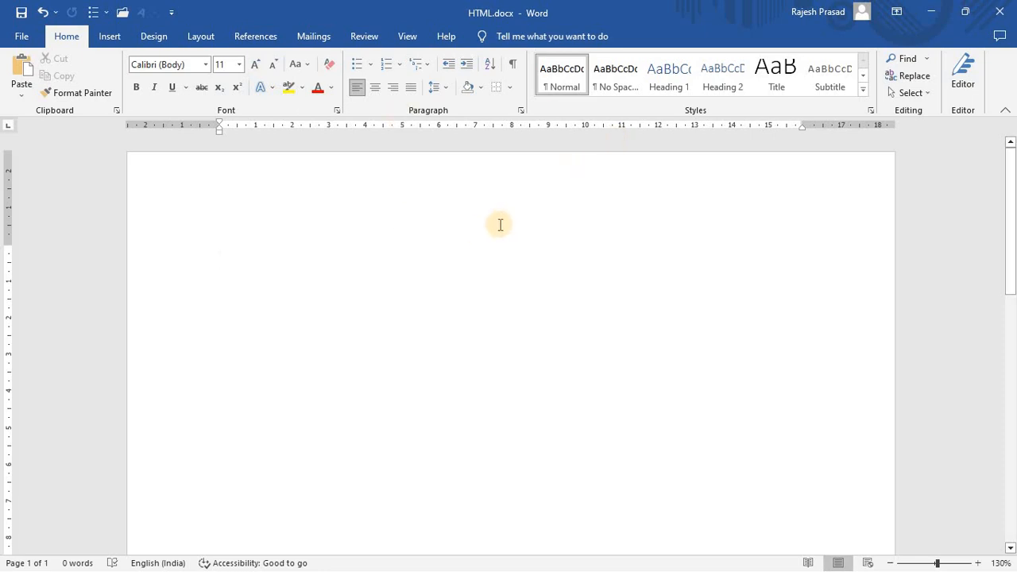
{"action": "left_click", "coordinate": [1000, 12]}
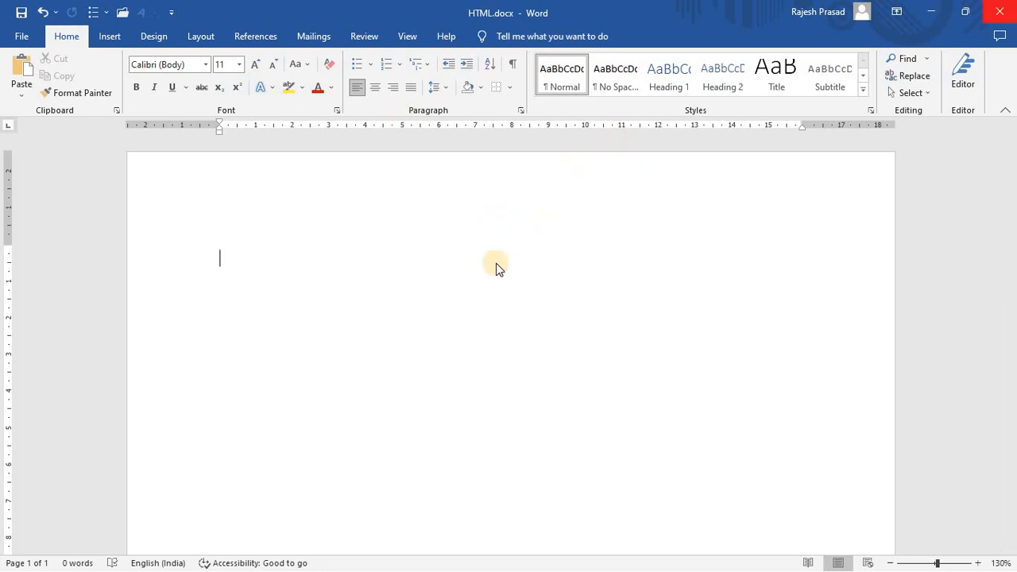
{"action": "left_click", "coordinate": [512, 322]}
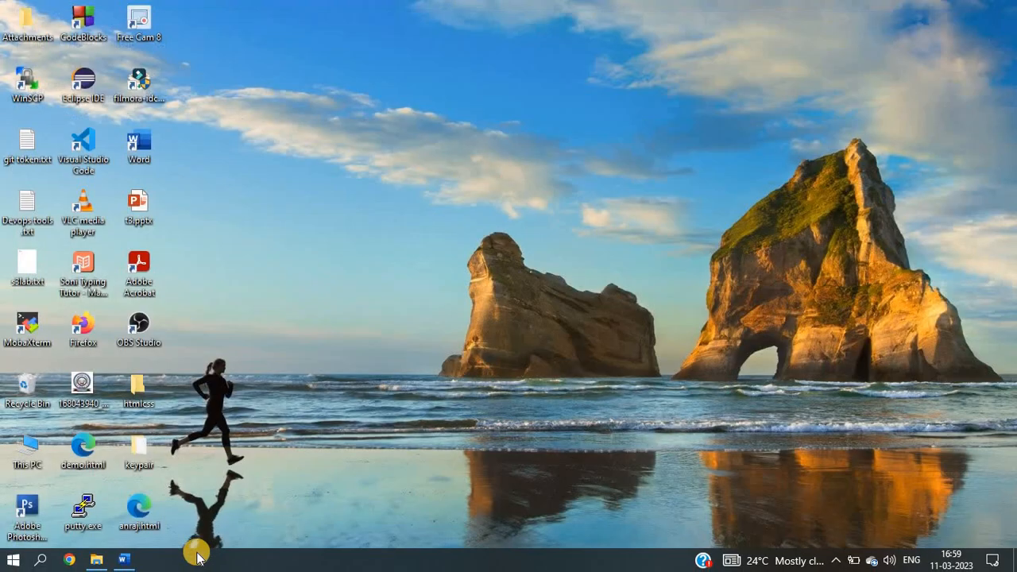
{"action": "left_click", "coordinate": [122, 559]}
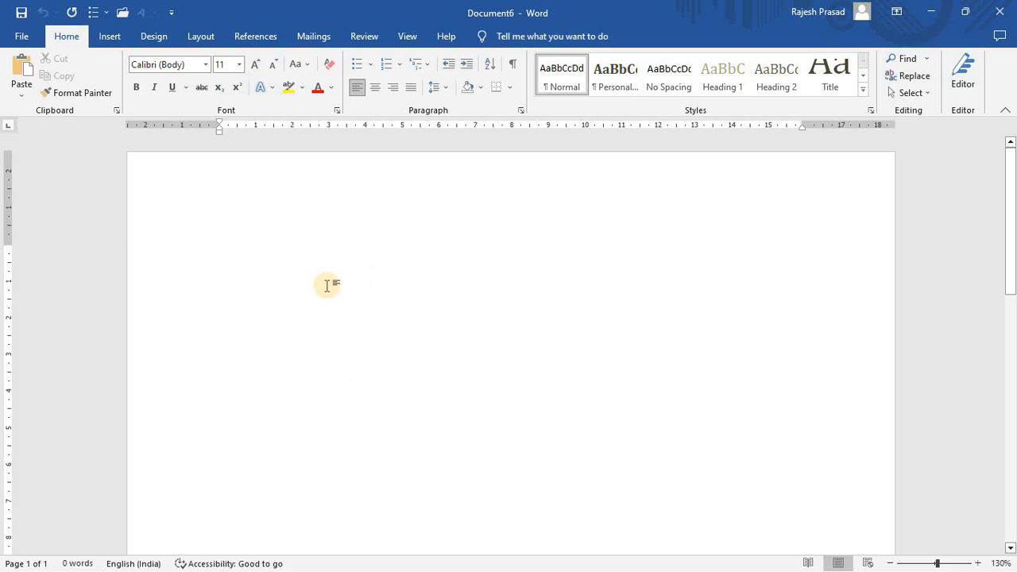
Examine the new-document templates and the lists of recent documents and folders available for opening
{"action": "left_click", "coordinate": [22, 37]}
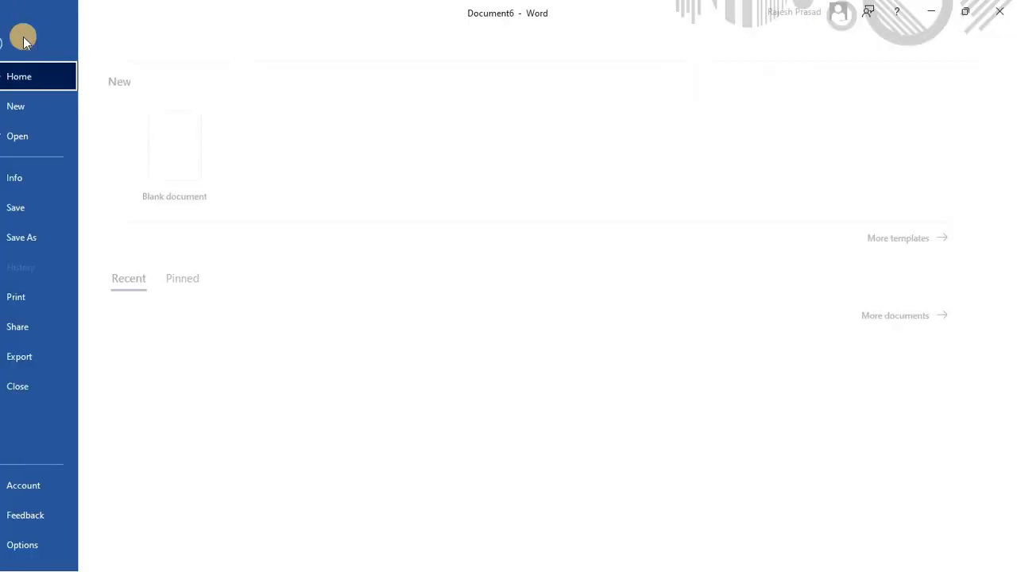
{"action": "left_click", "coordinate": [41, 108]}
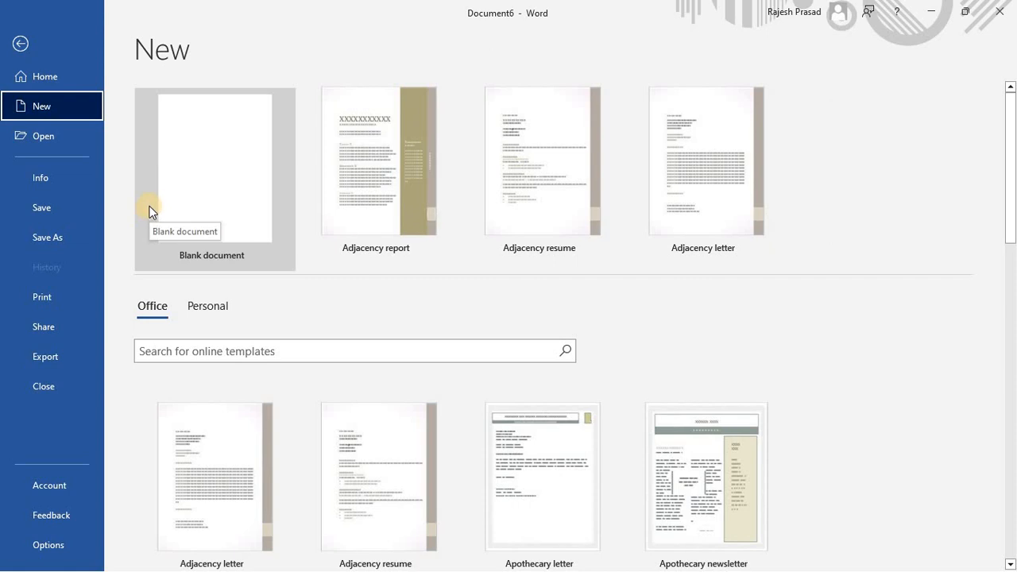
{"action": "left_click", "coordinate": [45, 137]}
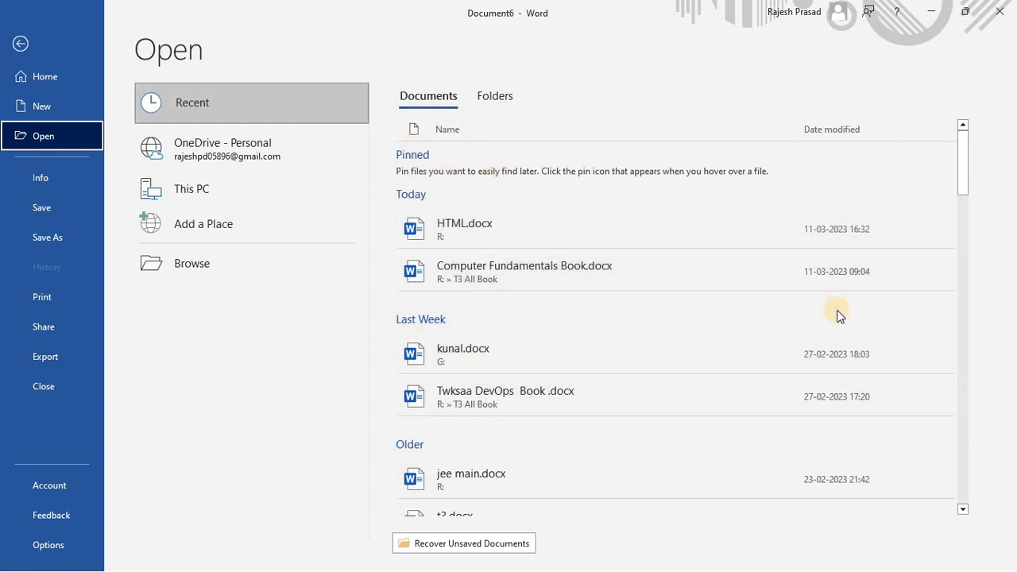
{"action": "left_click", "coordinate": [496, 97]}
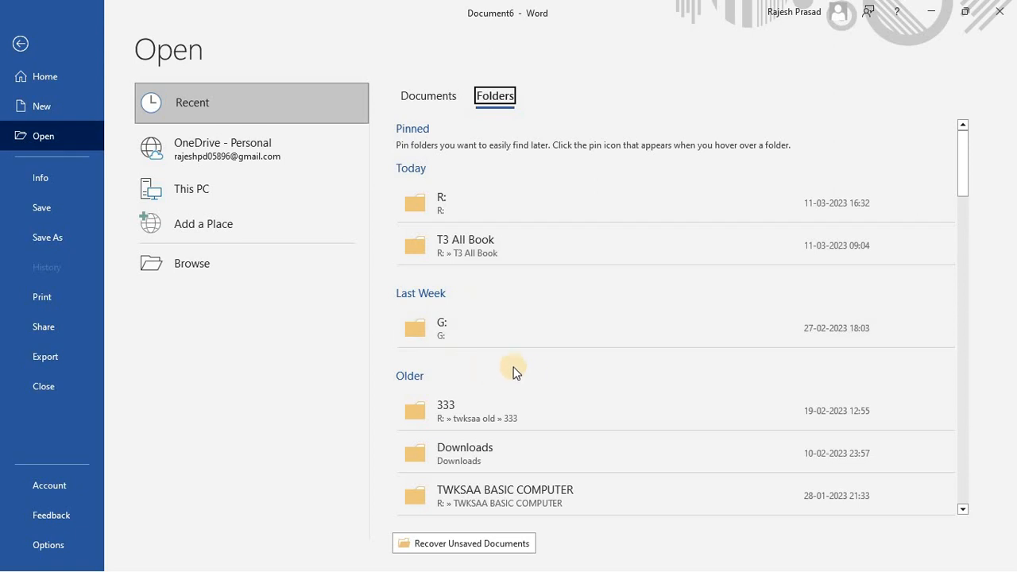
{"action": "scroll", "coordinate": [513, 373], "scroll_direction": "down", "scroll_amount": 1}
{"action": "scroll", "coordinate": [516, 374], "scroll_direction": "up", "scroll_amount": 1}
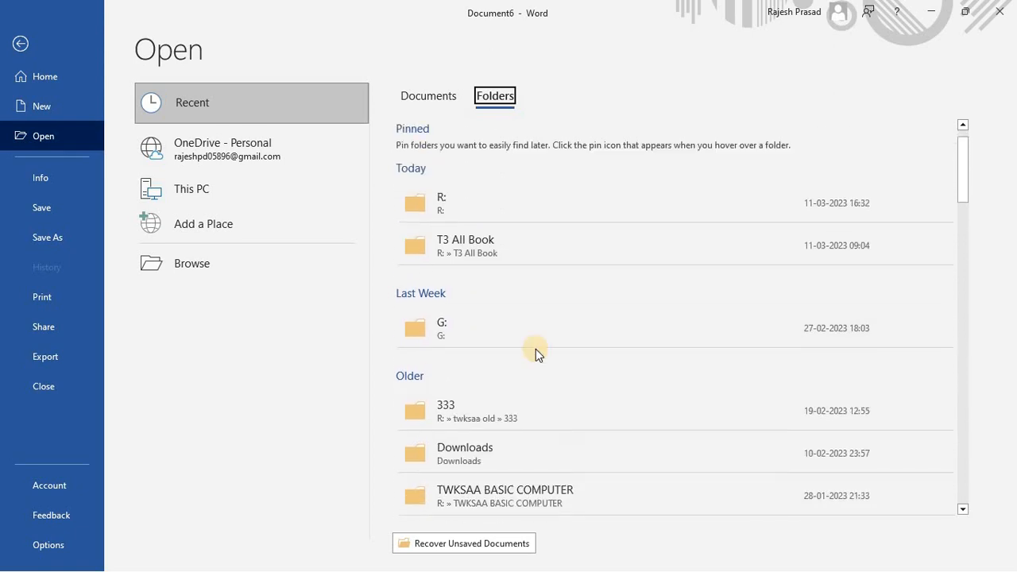
{"action": "left_click", "coordinate": [436, 98]}
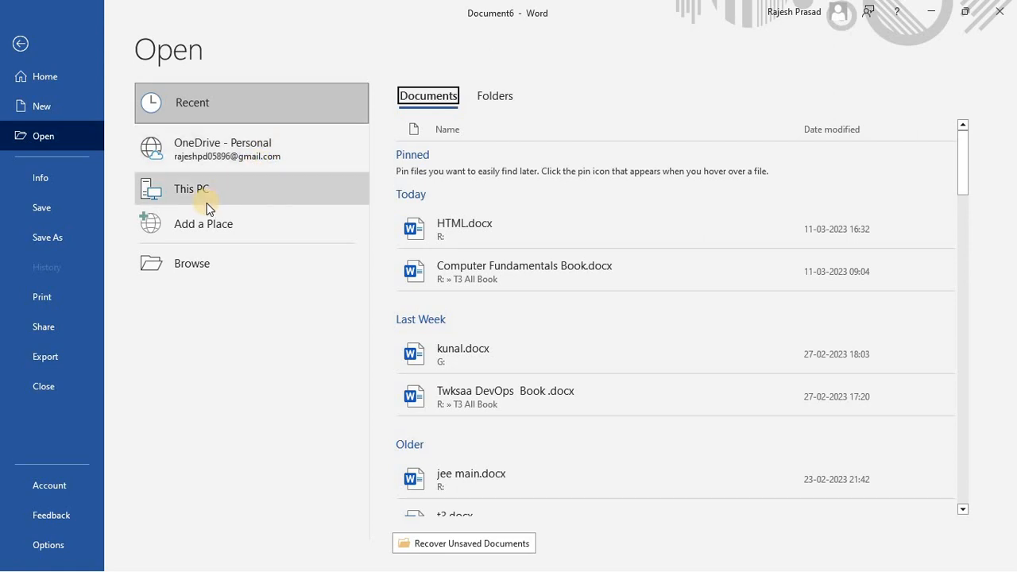
Browse the computer's folders and drives for a document to open, and leave without opening one
{"action": "left_click", "coordinate": [192, 268]}
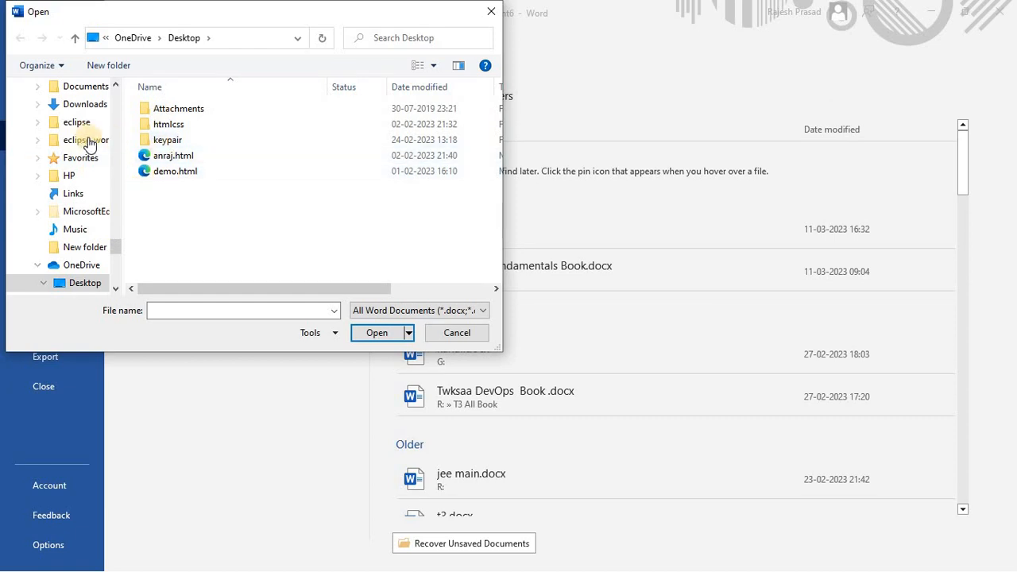
{"action": "scroll", "coordinate": [71, 215], "scroll_direction": "down", "scroll_amount": 3}
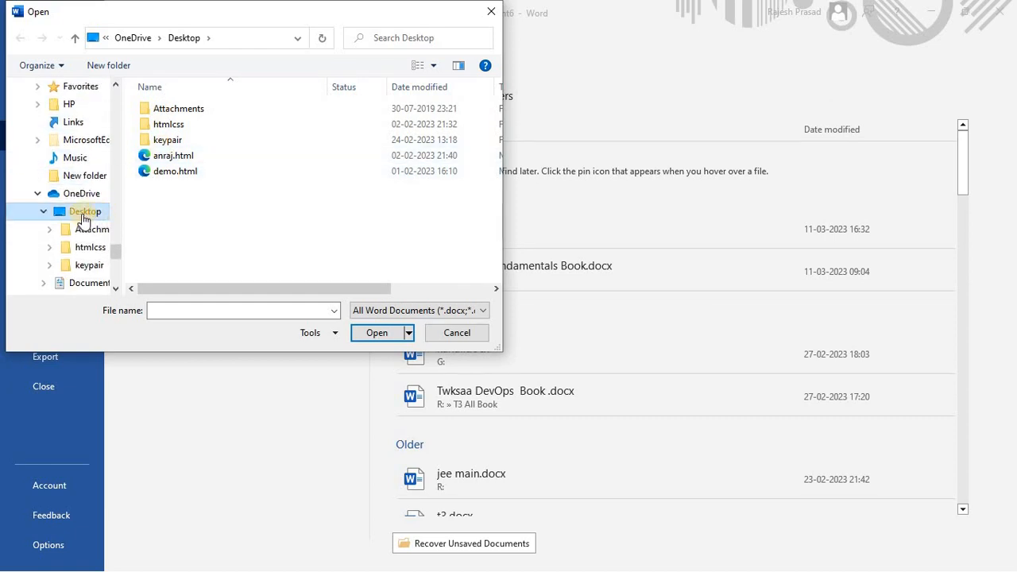
{"action": "scroll", "coordinate": [83, 235], "scroll_direction": "down", "scroll_amount": 5}
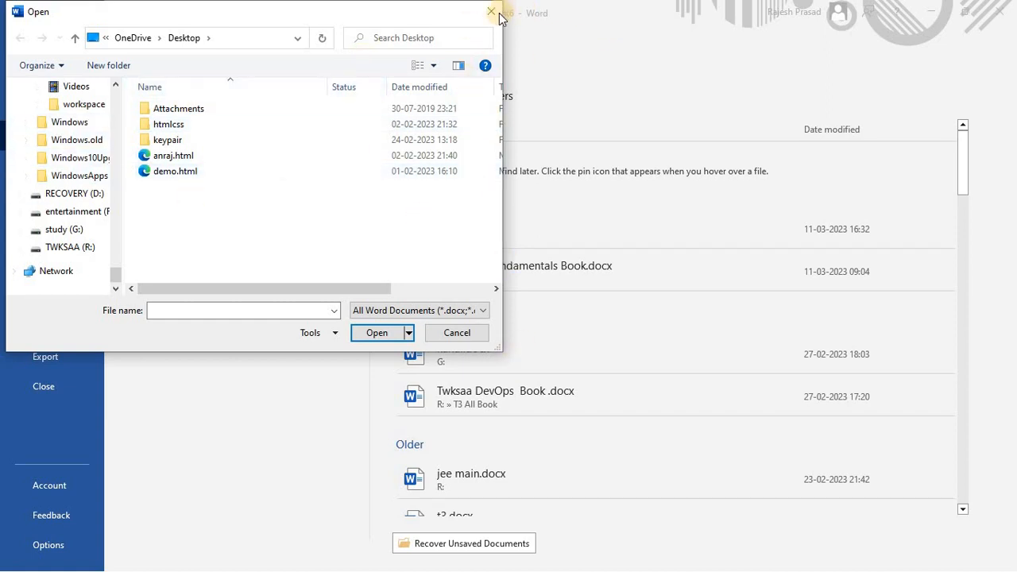
{"action": "key", "text": "Escape"}
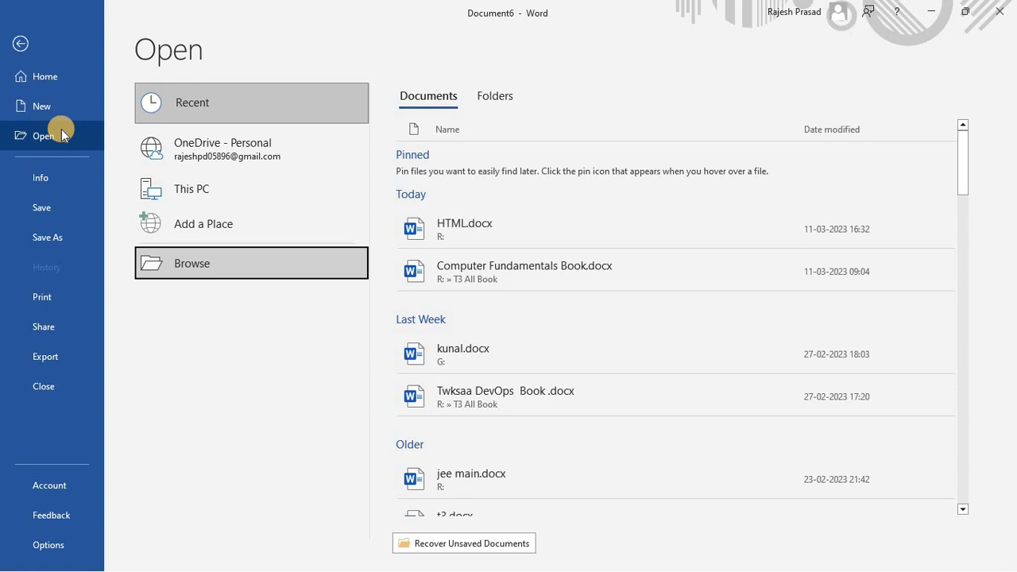
Review the new document's properties and the available save locations, and return to the page
{"action": "left_click", "coordinate": [35, 177]}
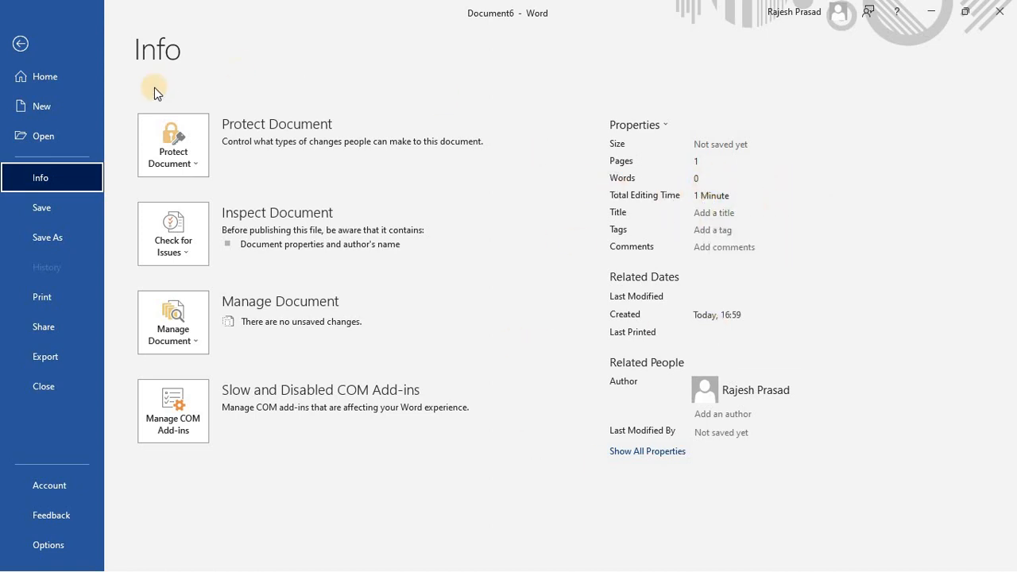
{"action": "left_click", "coordinate": [48, 208]}
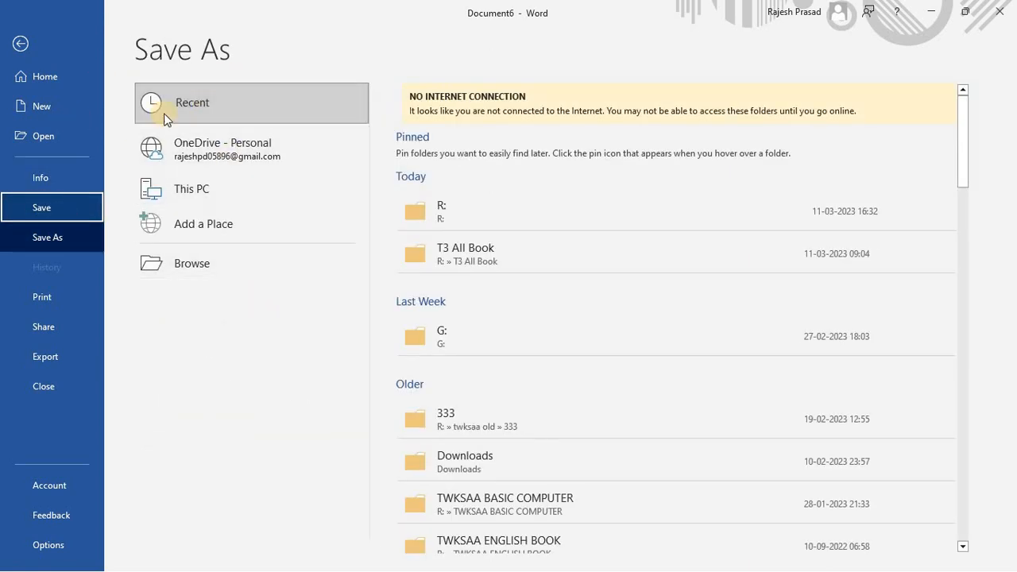
{"action": "left_click", "coordinate": [60, 205]}
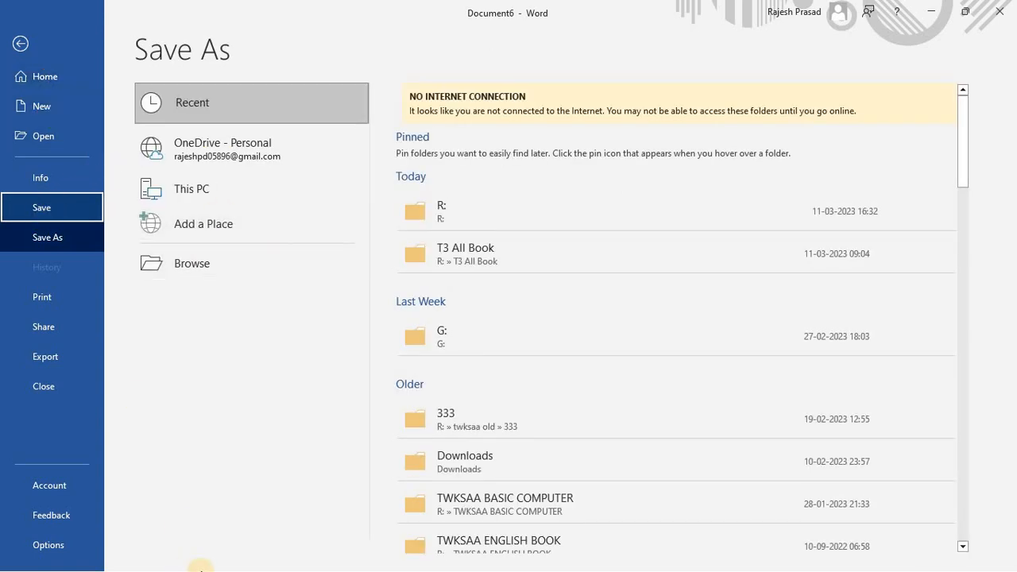
{"action": "left_click", "coordinate": [19, 40]}
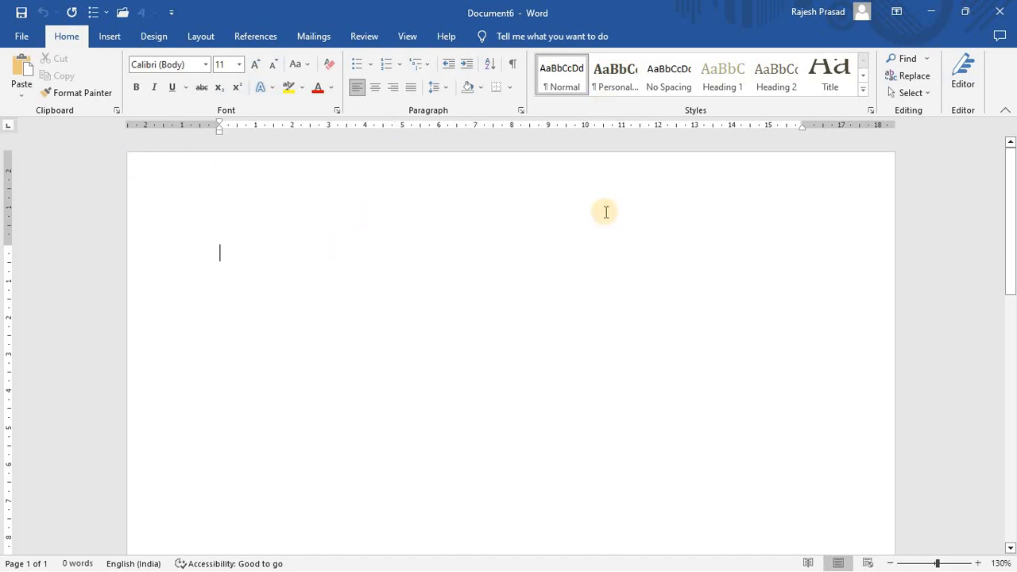
Start a Save As of the new document and choose This PC's Desktop folder as its location
{"action": "left_click", "coordinate": [24, 37]}
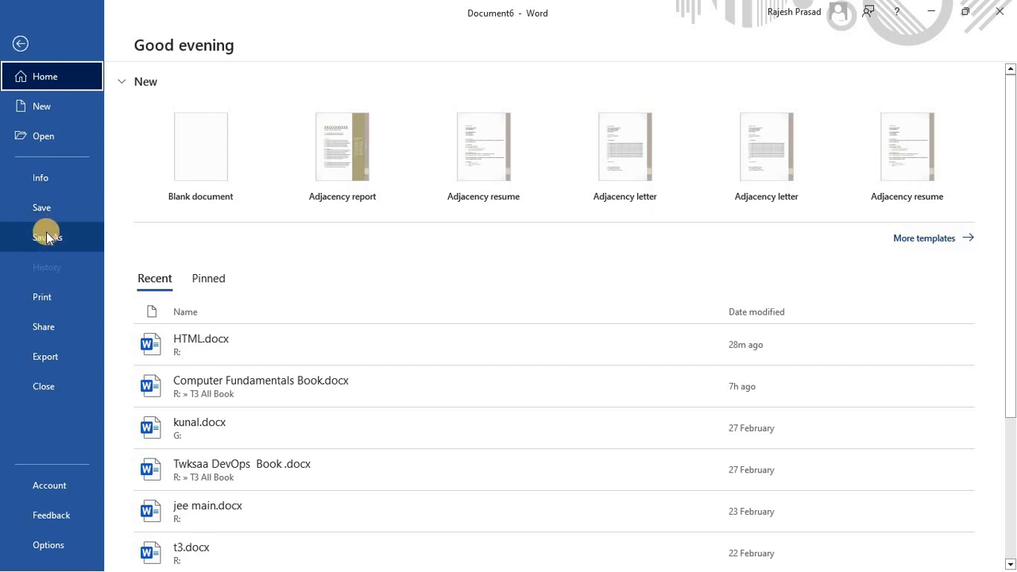
{"action": "left_click", "coordinate": [48, 235]}
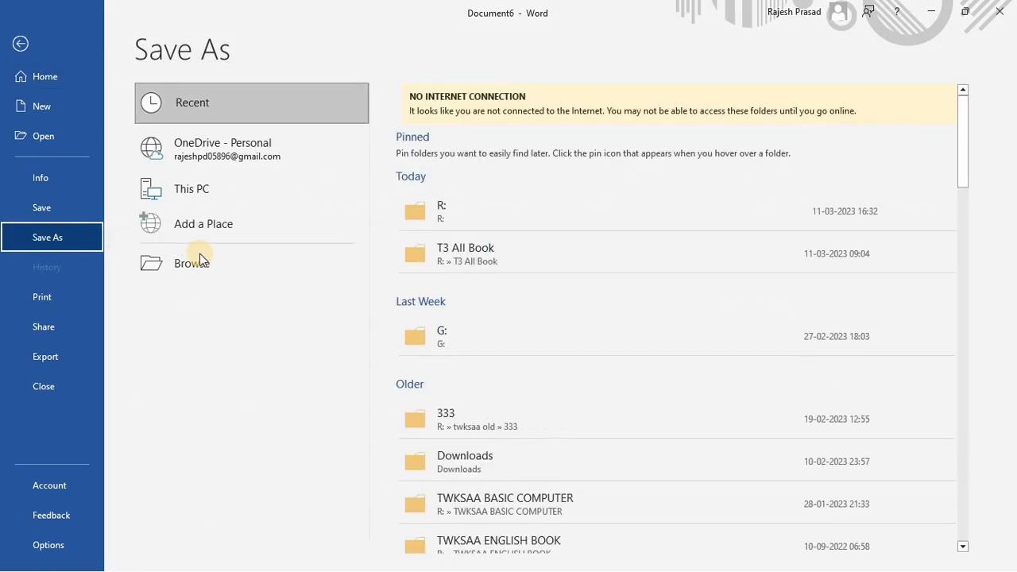
{"action": "left_click", "coordinate": [214, 261]}
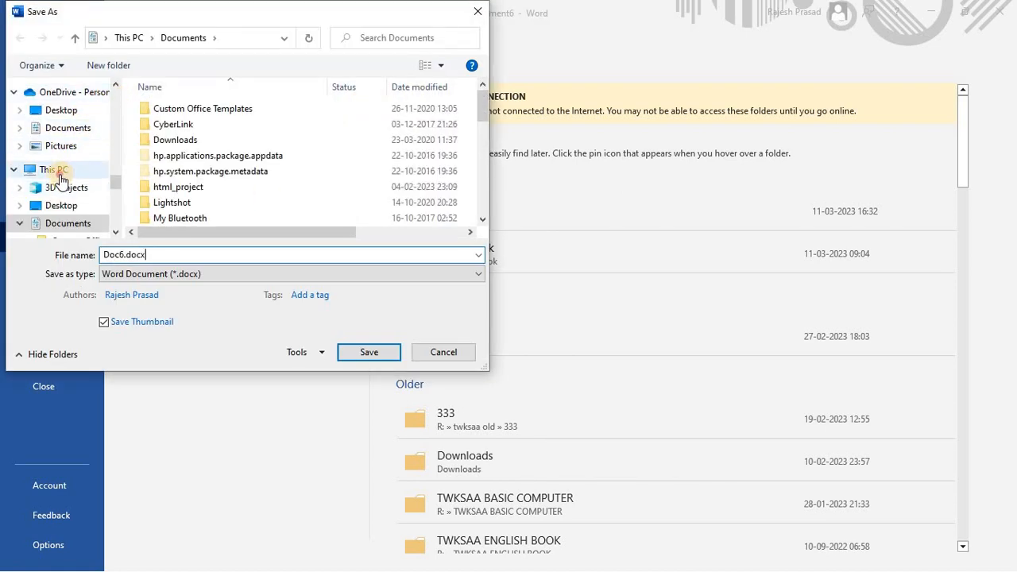
{"action": "left_click", "coordinate": [62, 170]}
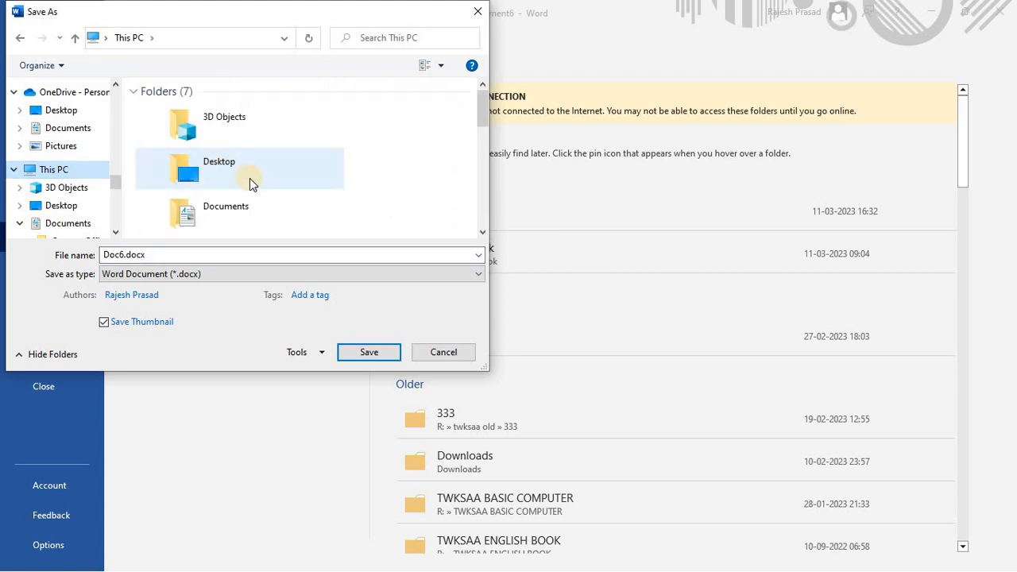
{"action": "scroll", "coordinate": [252, 180], "scroll_direction": "down", "scroll_amount": 1}
{"action": "scroll", "coordinate": [250, 181], "scroll_direction": "up", "scroll_amount": 1}
{"action": "double_click", "coordinate": [235, 174]}
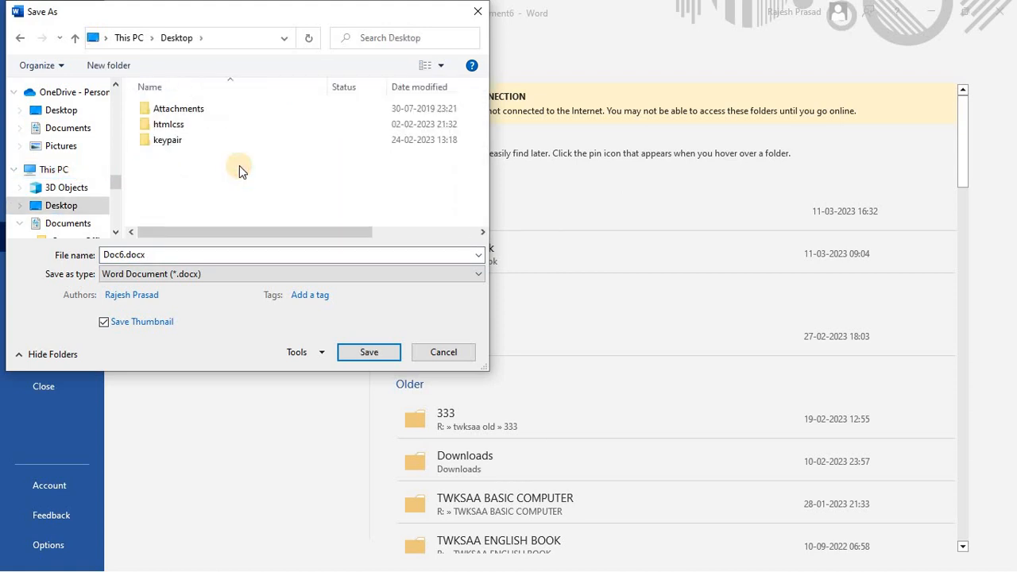
Name the file demo.docx and save it as a Word Document on the Desktop
{"action": "double_click", "coordinate": [125, 254]}
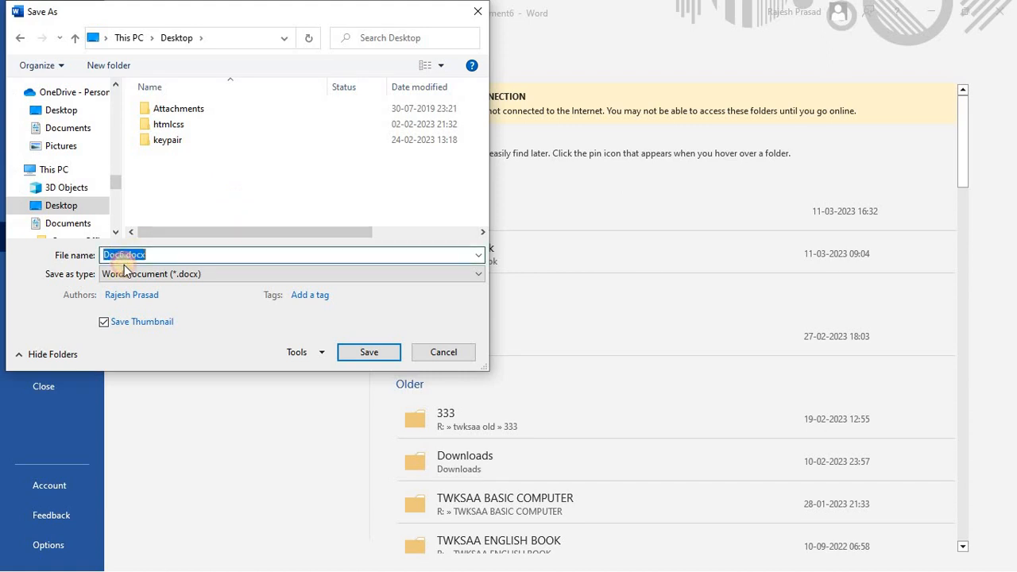
{"action": "left_click", "coordinate": [119, 254]}
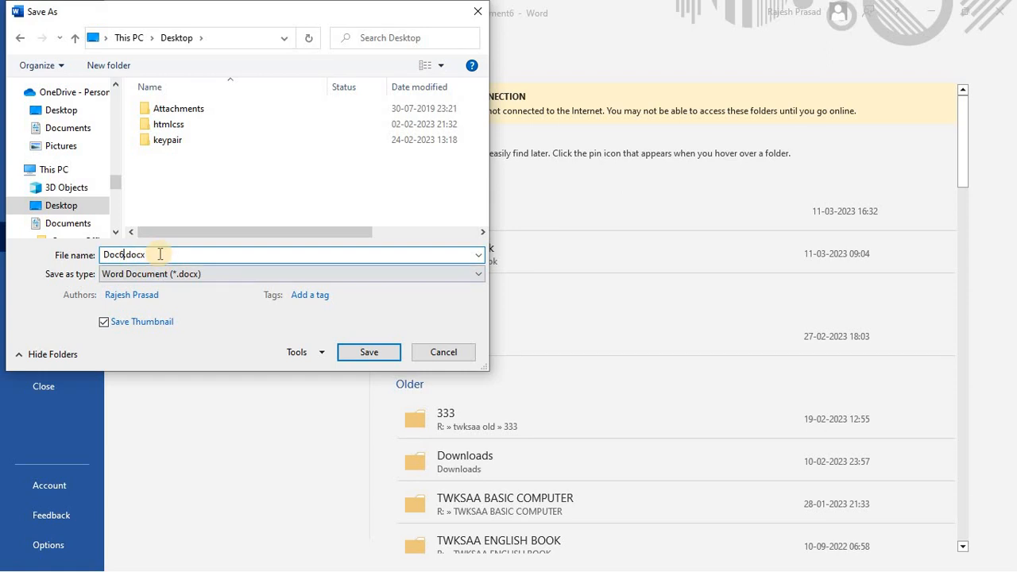
{"action": "key", "text": "BackSpace"}
{"action": "key", "text": "BackSpace"}
{"action": "key", "text": "BackSpace"}
{"action": "key", "text": "BackSpace"}
{"action": "type", "text": "raj5"}
{"action": "key", "text": "BackSpace"}
{"action": "key", "text": "BackSpace"}
{"action": "key", "text": "BackSpace"}
{"action": "key", "text": "BackSpace"}
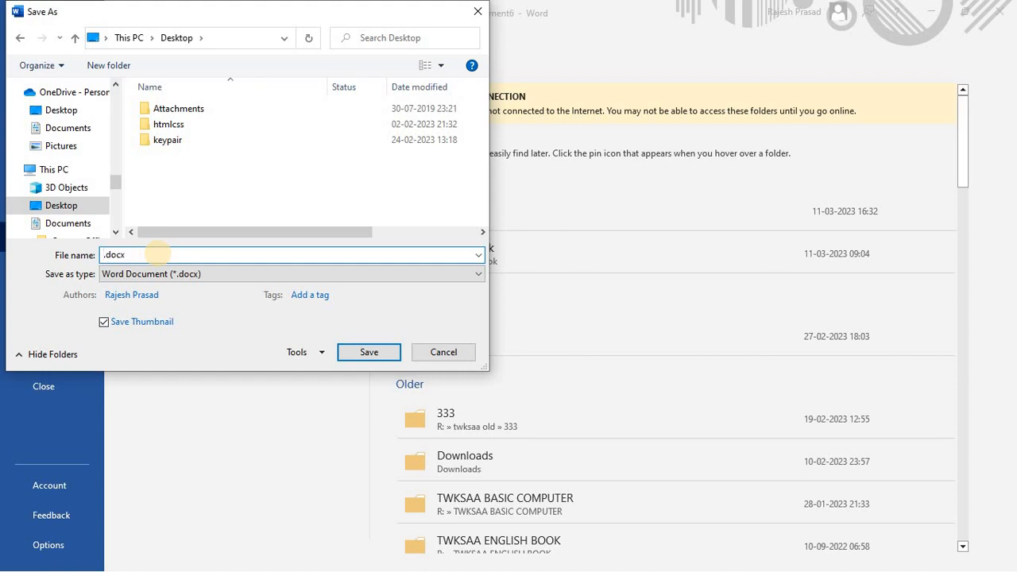
{"action": "type", "text": "demo"}
{"action": "left_click", "coordinate": [370, 356]}
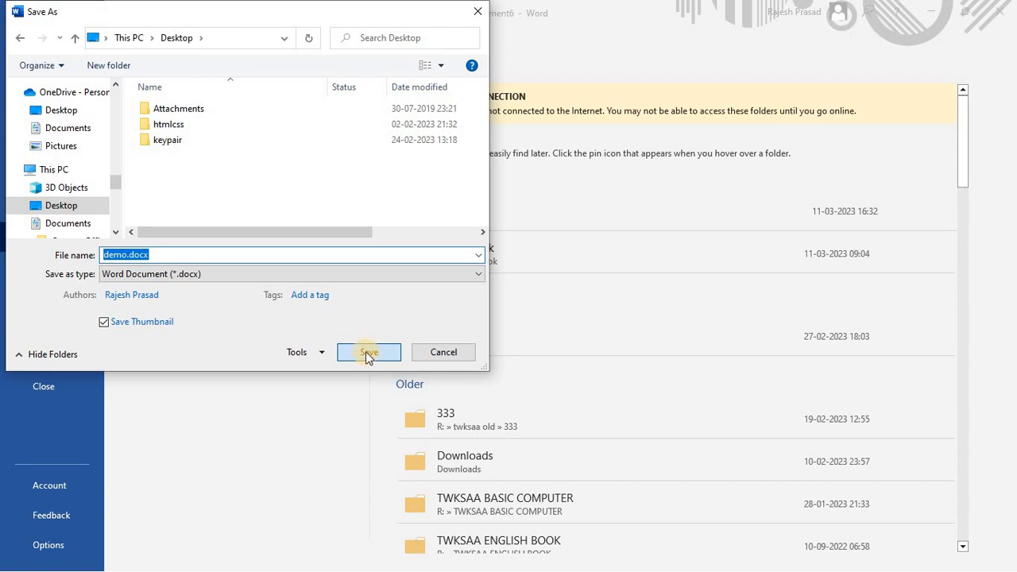
Complete the save of demo.docx to the Desktop and save the still empty document again
{"action": "left_click", "coordinate": [367, 353]}
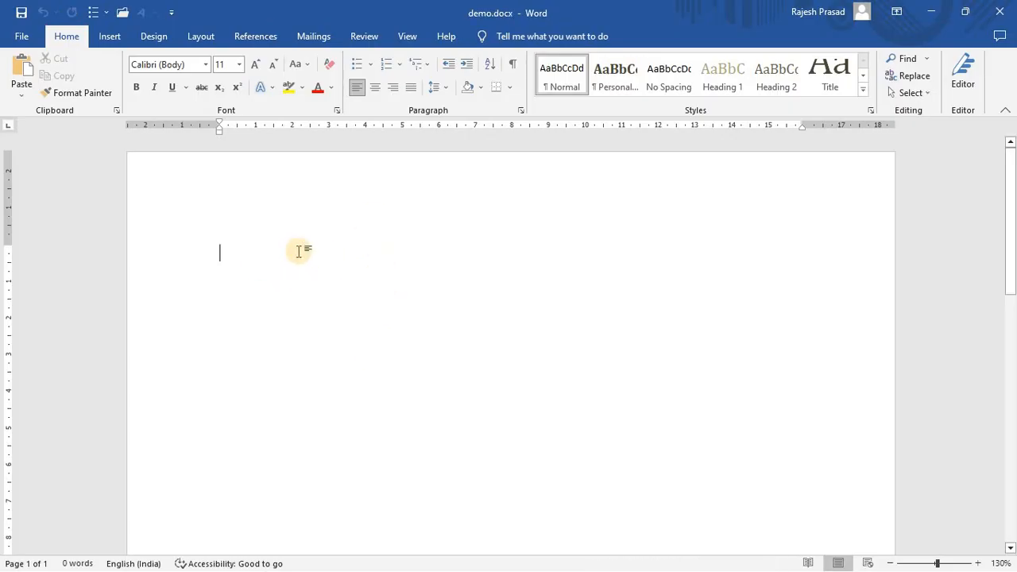
{"action": "left_click", "coordinate": [24, 37]}
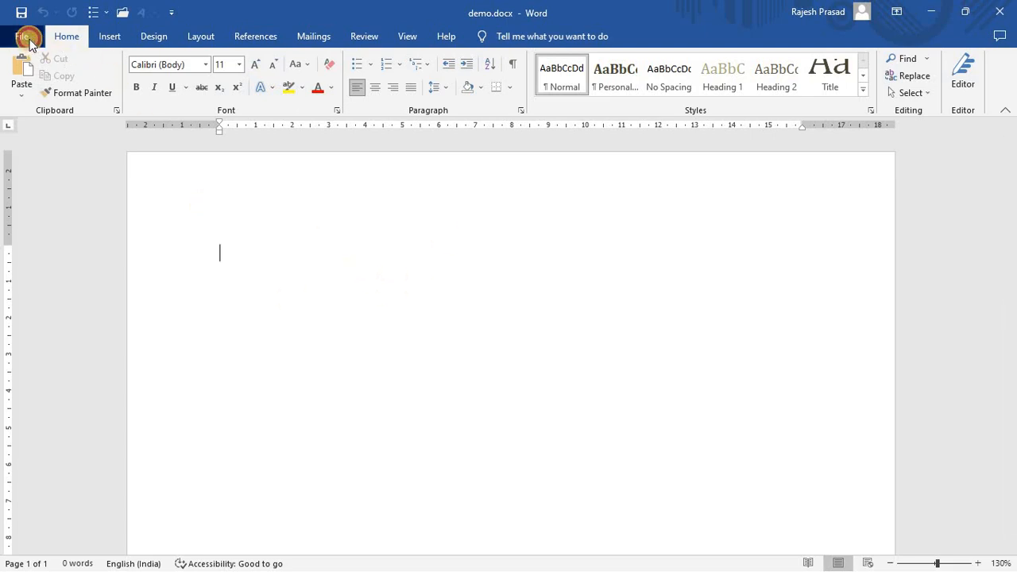
{"action": "left_click", "coordinate": [48, 216]}
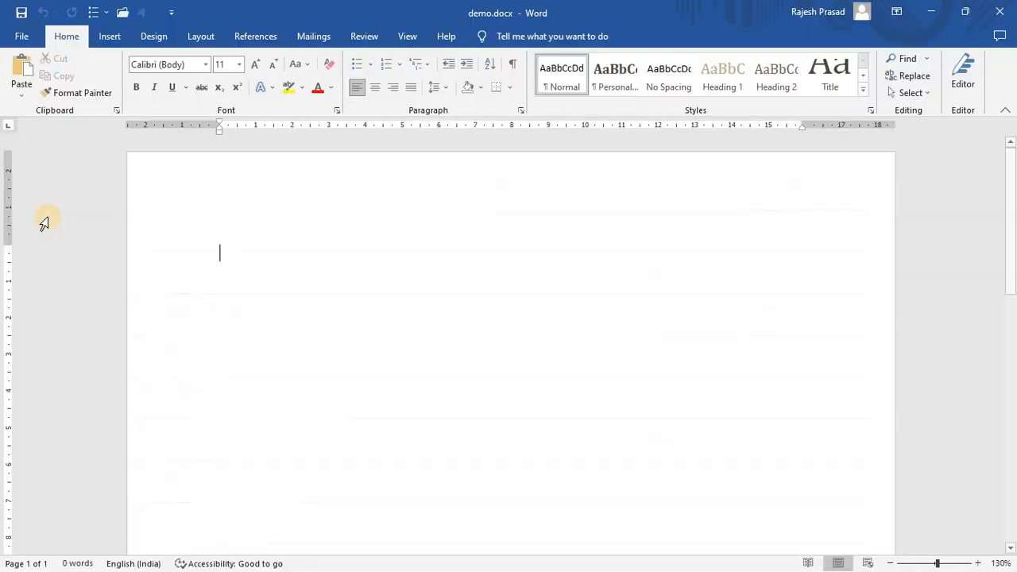
{"action": "left_click", "coordinate": [22, 38]}
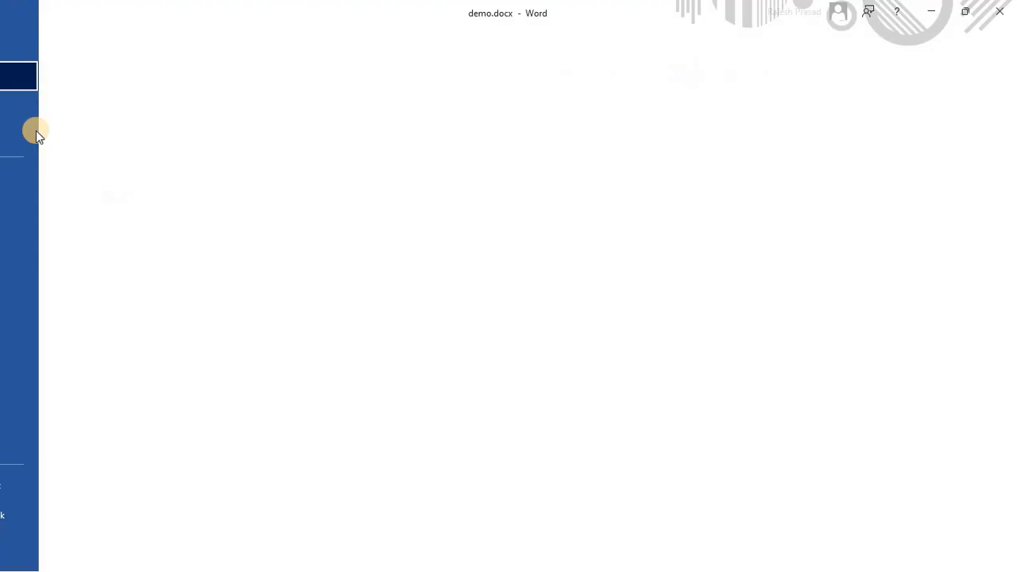
{"action": "left_click", "coordinate": [46, 211]}
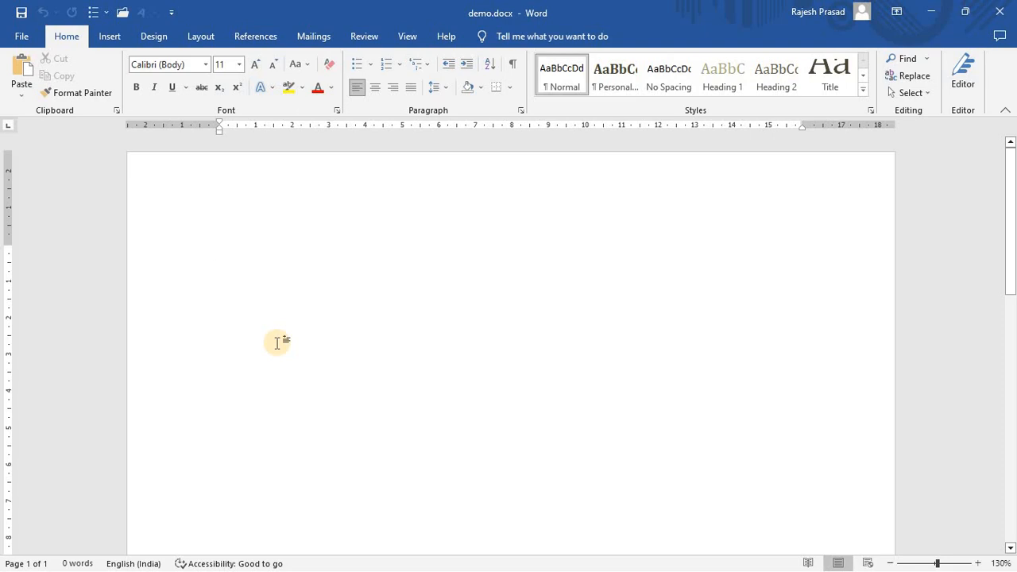
Enter the sample text "Gfjgf;l" on the page and save the document
{"action": "type", "text": "rajejsf"}
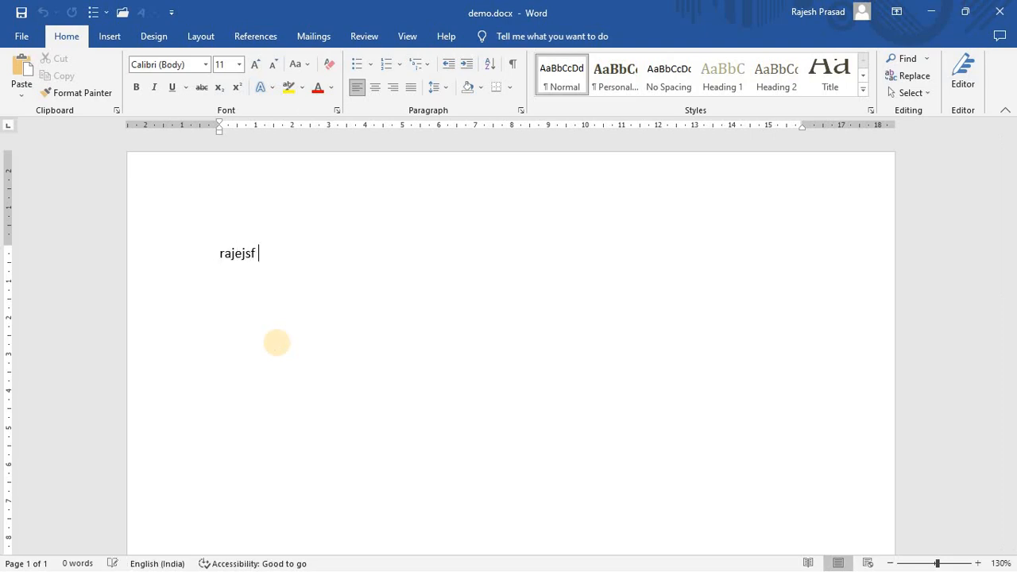
{"action": "type", "text": "gfjgf;l"}
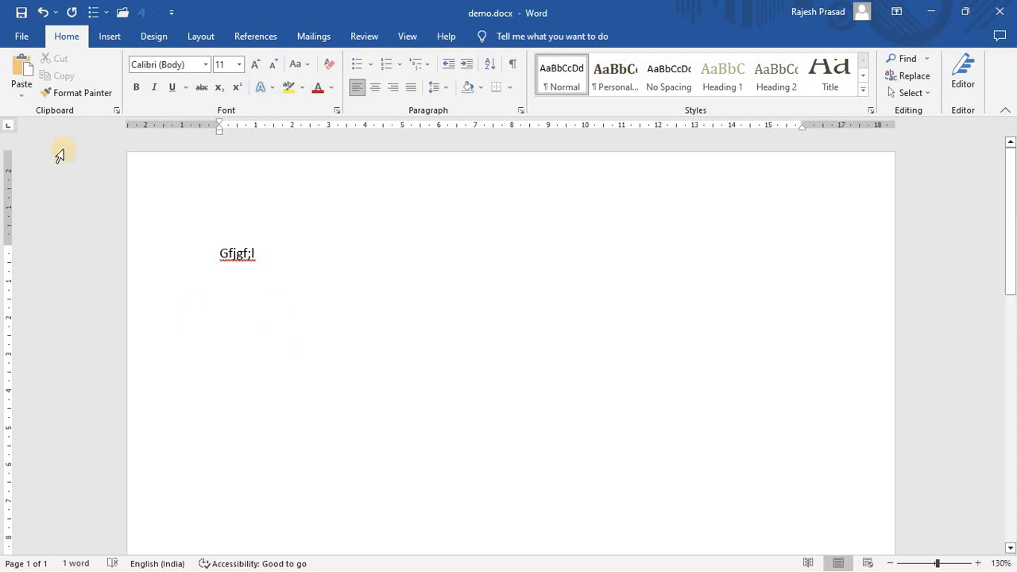
{"action": "left_click", "coordinate": [22, 37]}
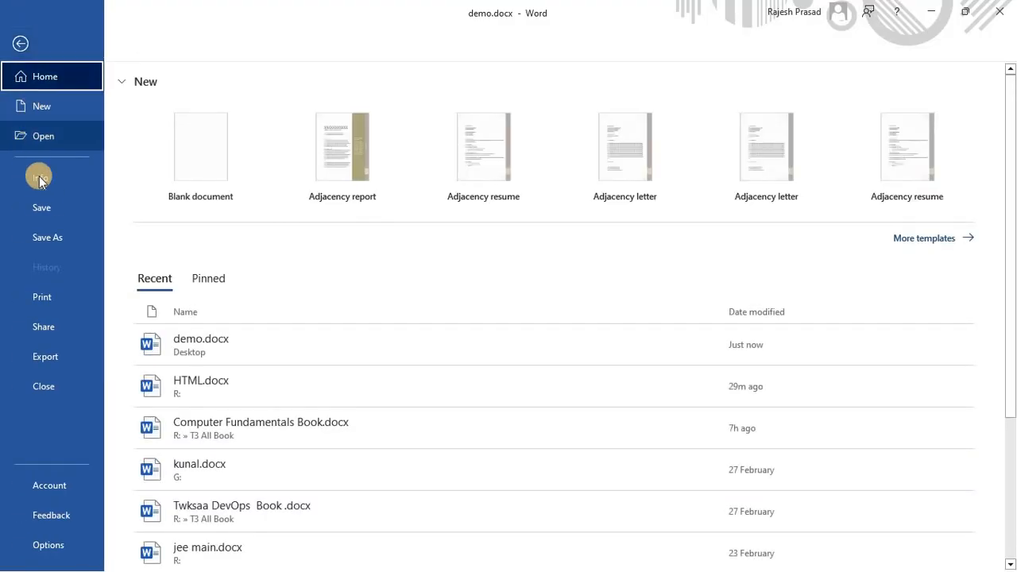
{"action": "left_click", "coordinate": [47, 208]}
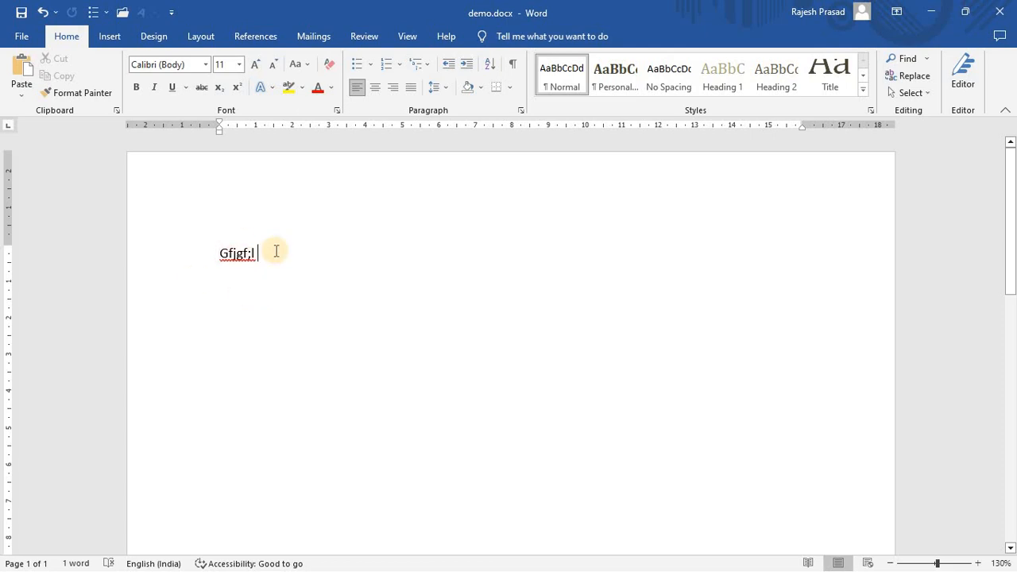
Close the document, restart Word from the desktop and reopen demo.docx from the recent files, dismissing the update notice
{"action": "left_click", "coordinate": [1005, 16]}
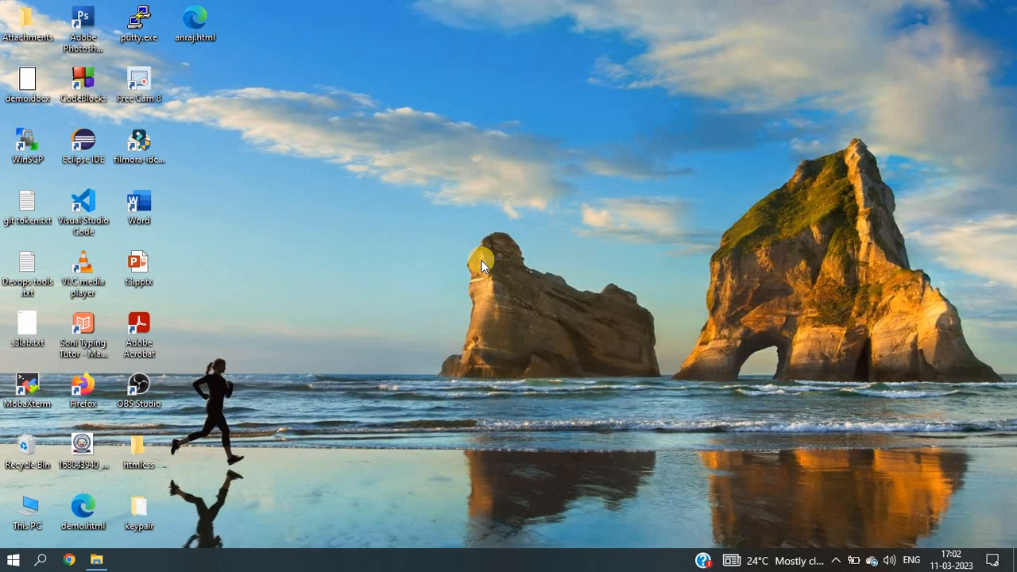
{"action": "double_click", "coordinate": [143, 205]}
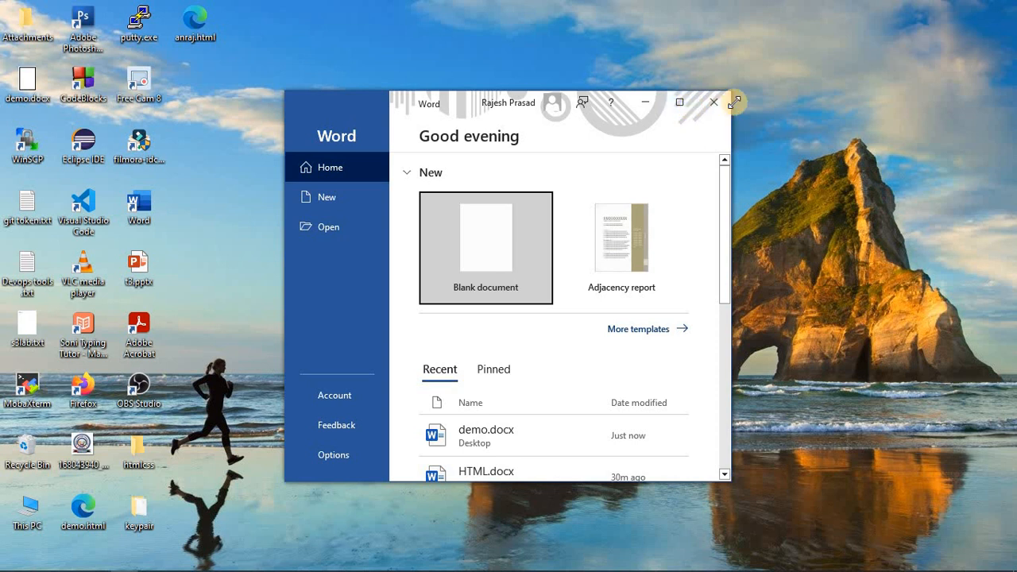
{"action": "scroll", "coordinate": [559, 274], "scroll_direction": "down", "scroll_amount": 1}
{"action": "scroll", "coordinate": [535, 295], "scroll_direction": "up", "scroll_amount": 1}
{"action": "left_click", "coordinate": [674, 104]}
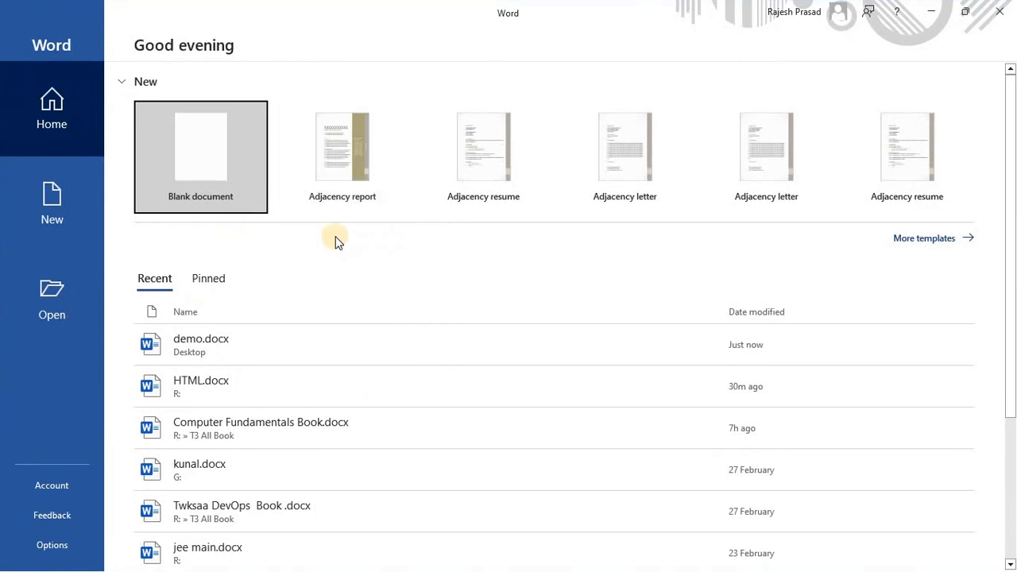
{"action": "left_click", "coordinate": [199, 341]}
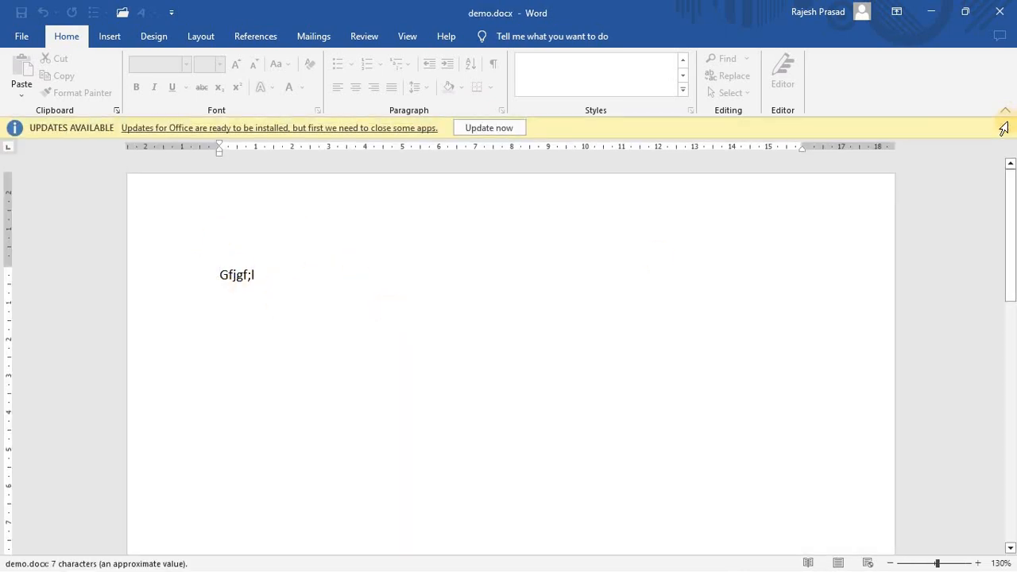
{"action": "left_click", "coordinate": [1004, 132]}
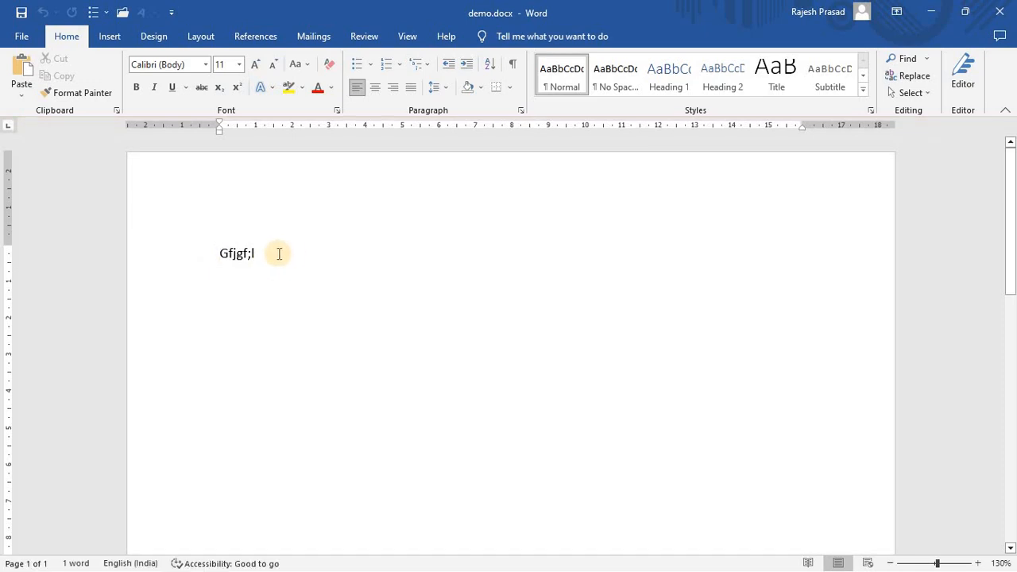
Delete all the sample text from the first line of demo.docx
{"action": "left_click", "coordinate": [257, 267]}
{"action": "key", "text": "BackSpace"}
{"action": "key", "text": "BackSpace"}
{"action": "key", "text": "BackSpace"}
{"action": "key", "text": "BackSpace"}
{"action": "key", "text": "BackSpace"}
{"action": "key", "text": "BackSpace"}
{"action": "key", "text": "BackSpace"}
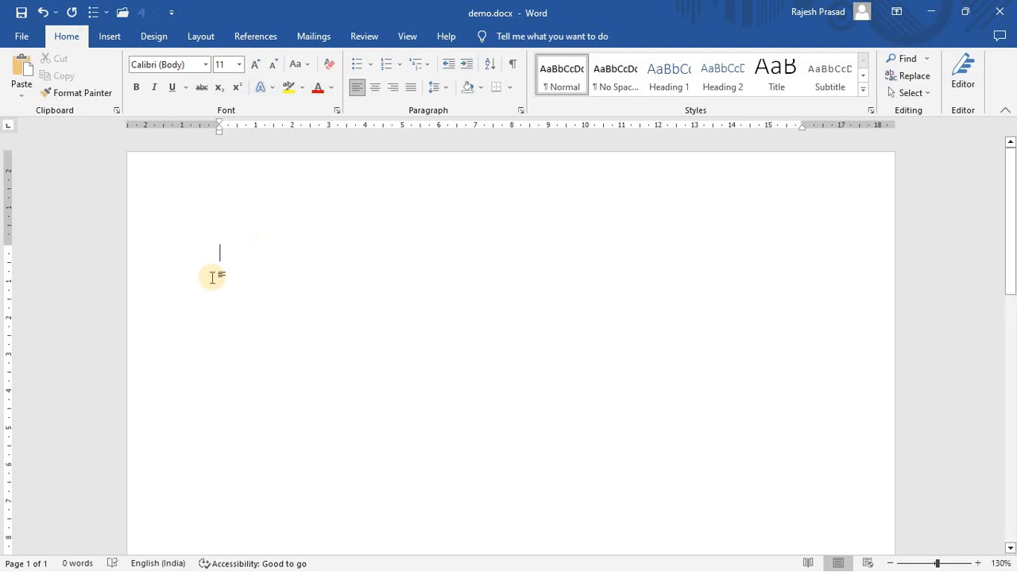
Minimize the window, reopen demo.docx from its desktop file and enter the word "Tech"
{"action": "left_click", "coordinate": [914, 12]}
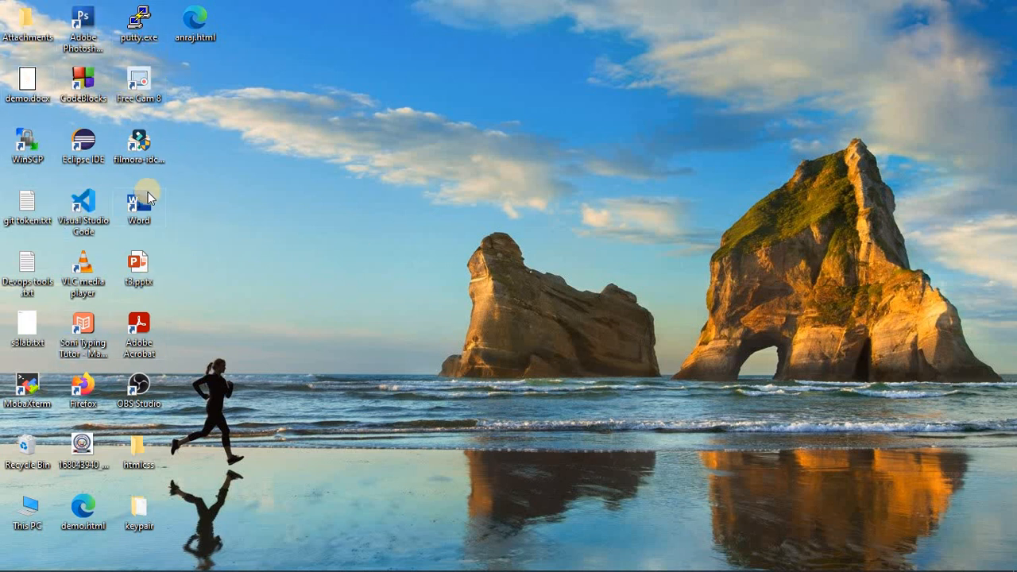
{"action": "double_click", "coordinate": [28, 86]}
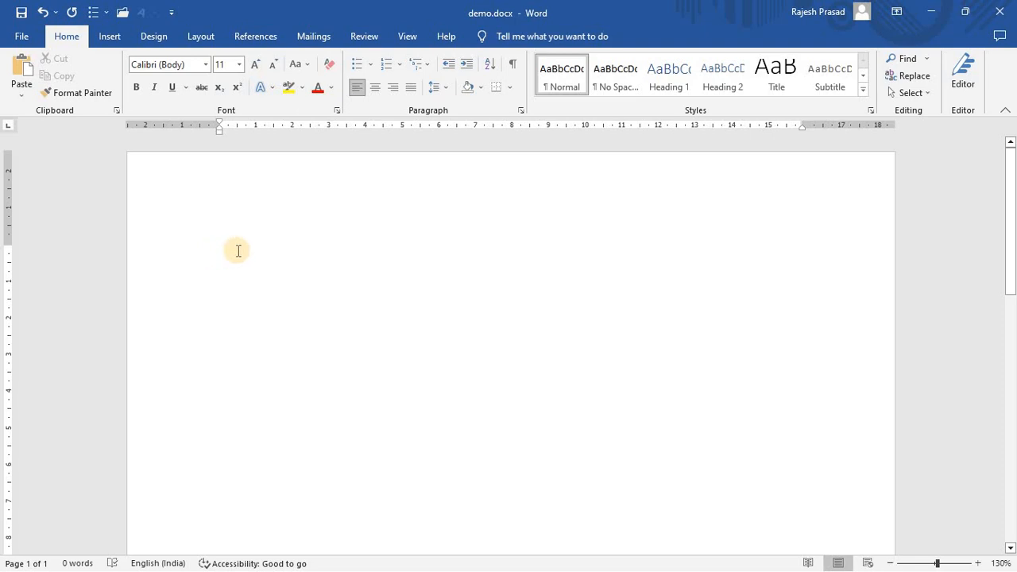
{"action": "type", "text": "ec"}
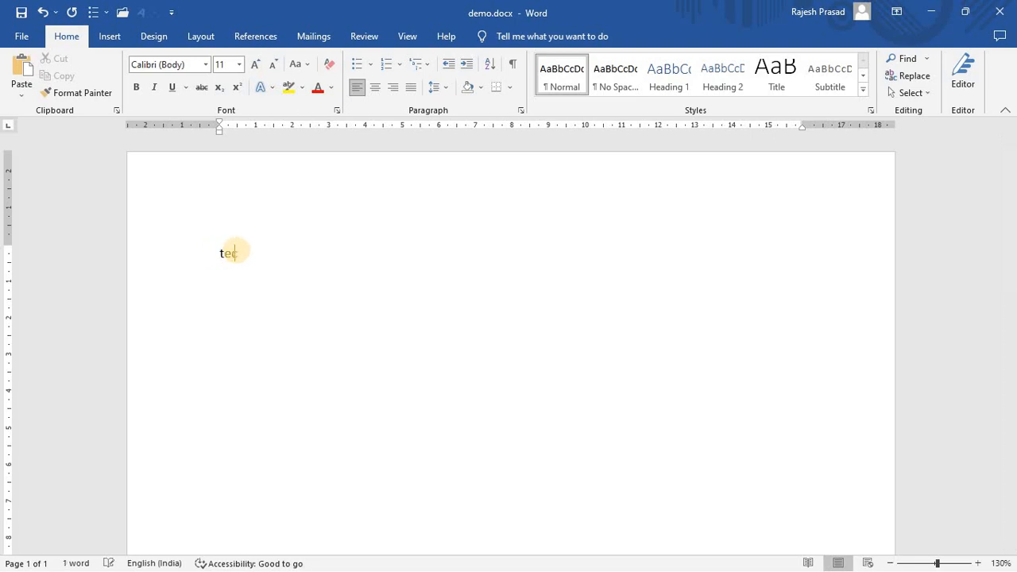
{"action": "type", "text": "h"}
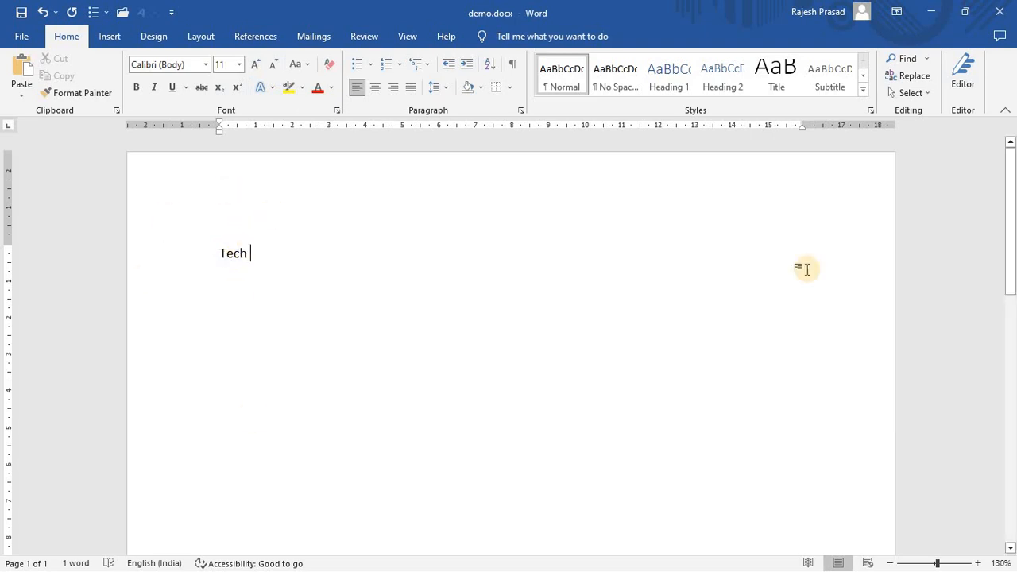
Start closing demo.docx, cancel at the save prompt and save the changes to the existing file instead
{"action": "left_click", "coordinate": [992, 18]}
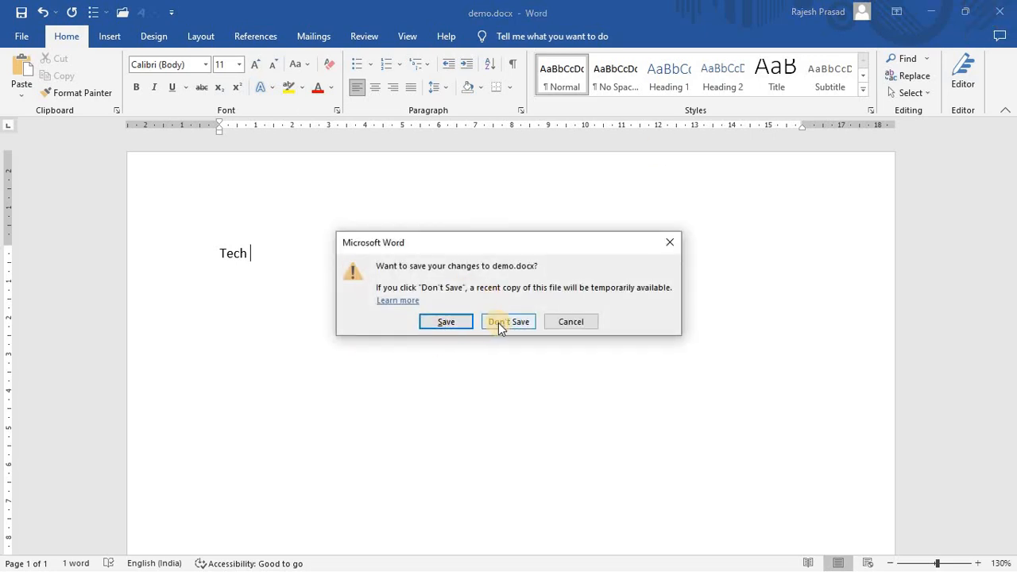
{"action": "left_click", "coordinate": [569, 322]}
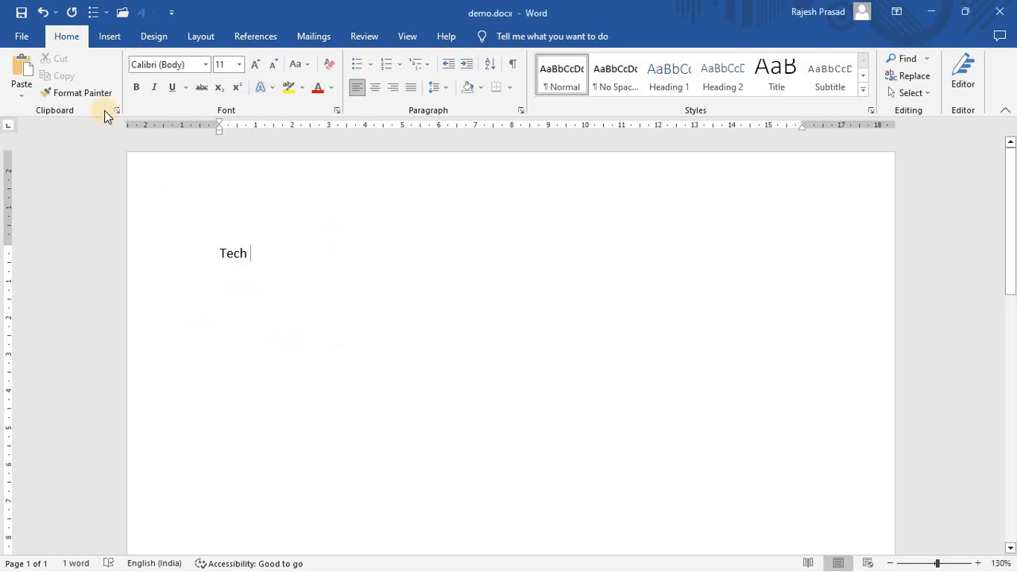
{"action": "left_click", "coordinate": [23, 38]}
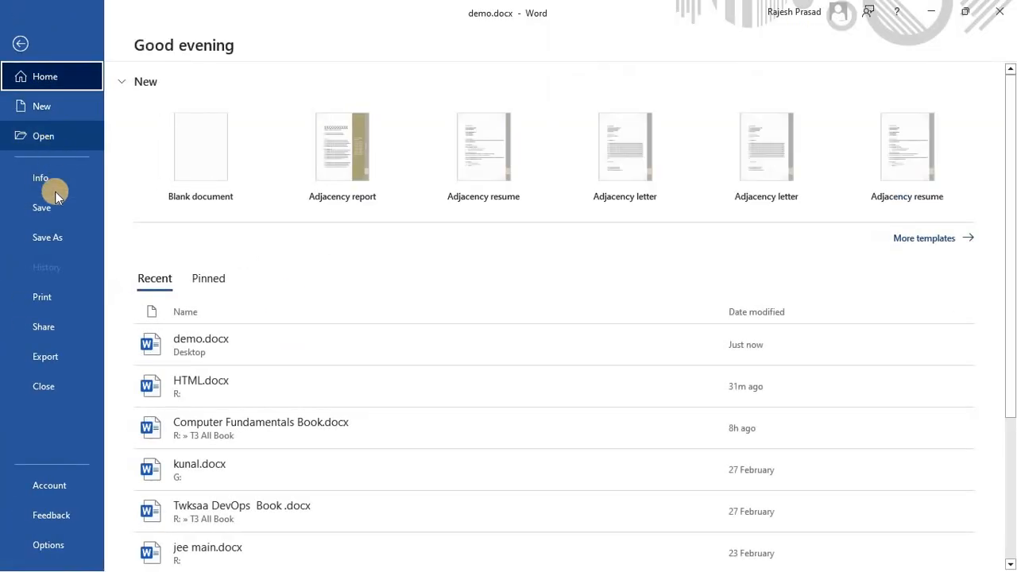
{"action": "left_click", "coordinate": [54, 221]}
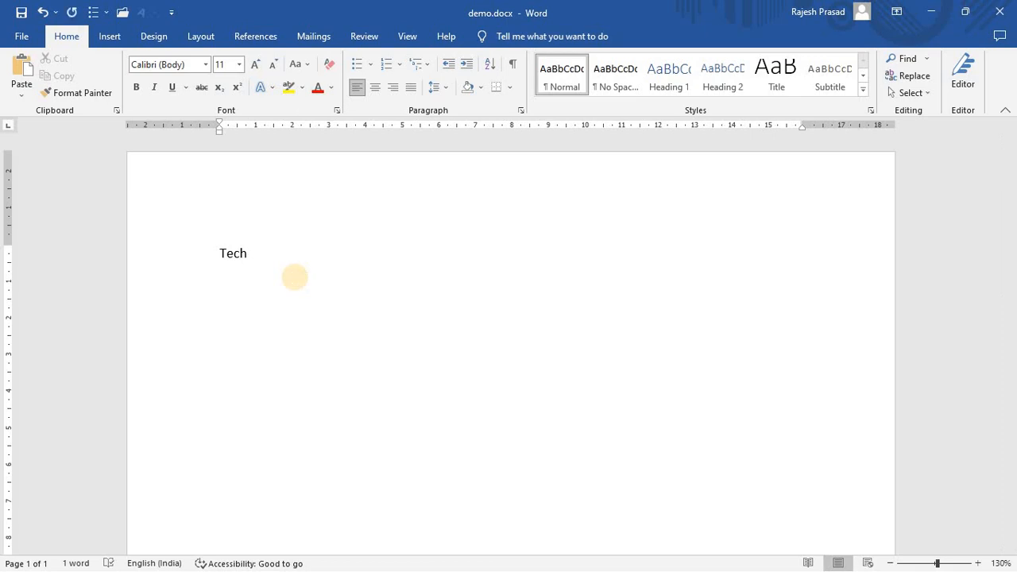
Replace the word "Tech" with the sentence "I am a student"
{"action": "type", "text": "em"}
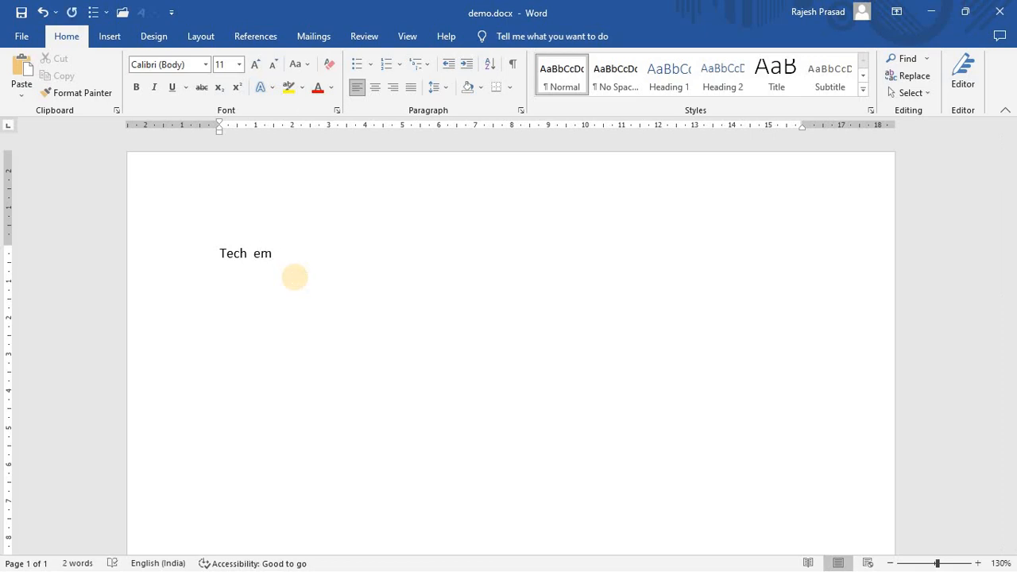
{"action": "key", "text": "BackSpace"}
{"action": "key", "text": "BackSpace"}
{"action": "key", "text": "BackSpace"}
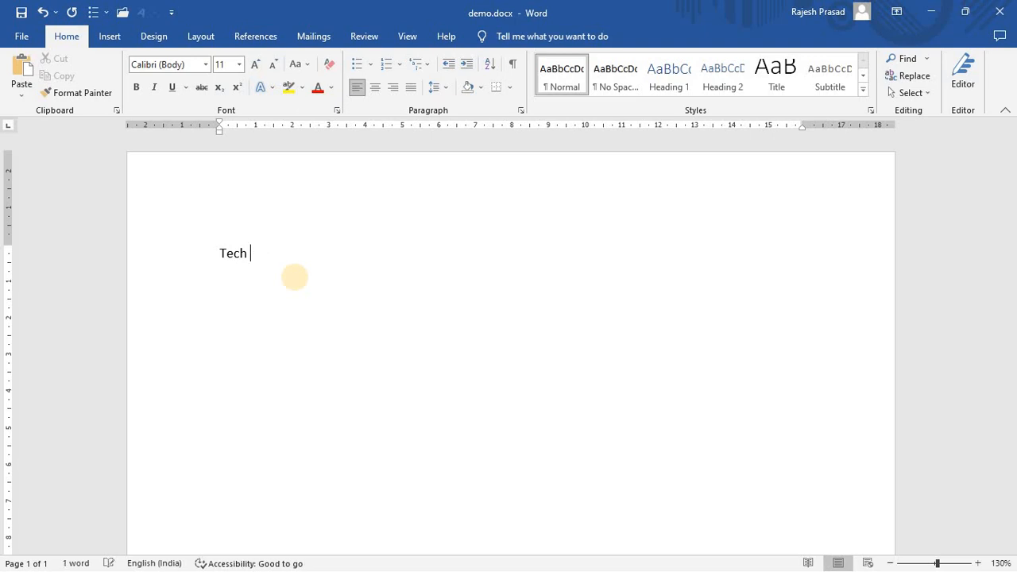
{"action": "type", "text": "i,a"}
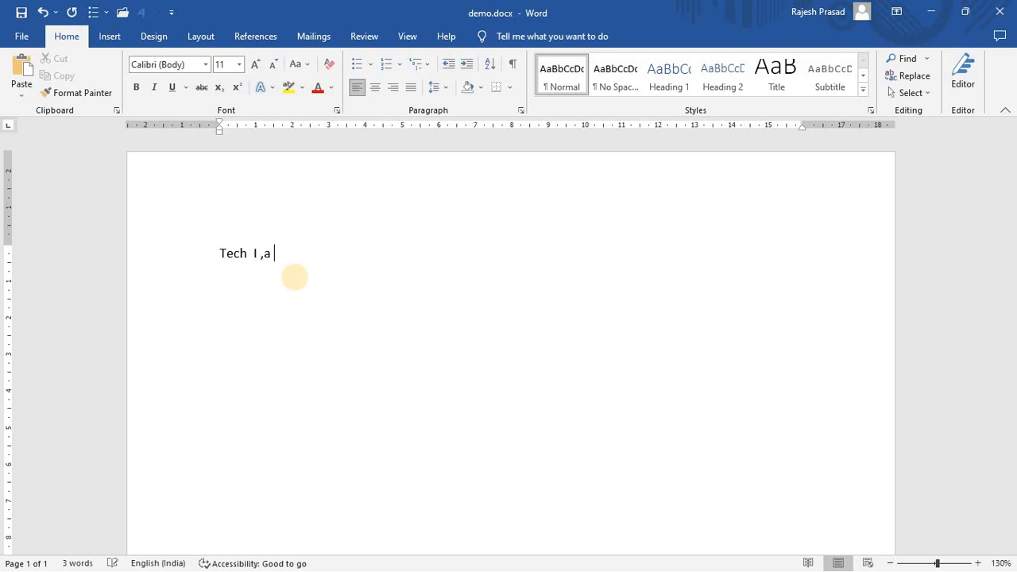
{"action": "key", "text": "BackSpace"}
{"action": "key", "text": "BackSpace"}
{"action": "key", "text": "BackSpace"}
{"action": "key", "text": "BackSpace"}
{"action": "key", "text": "BackSpace"}
{"action": "key", "text": "BackSpace"}
{"action": "key", "text": "BackSpace"}
{"action": "type", "text": "I am a  student"}
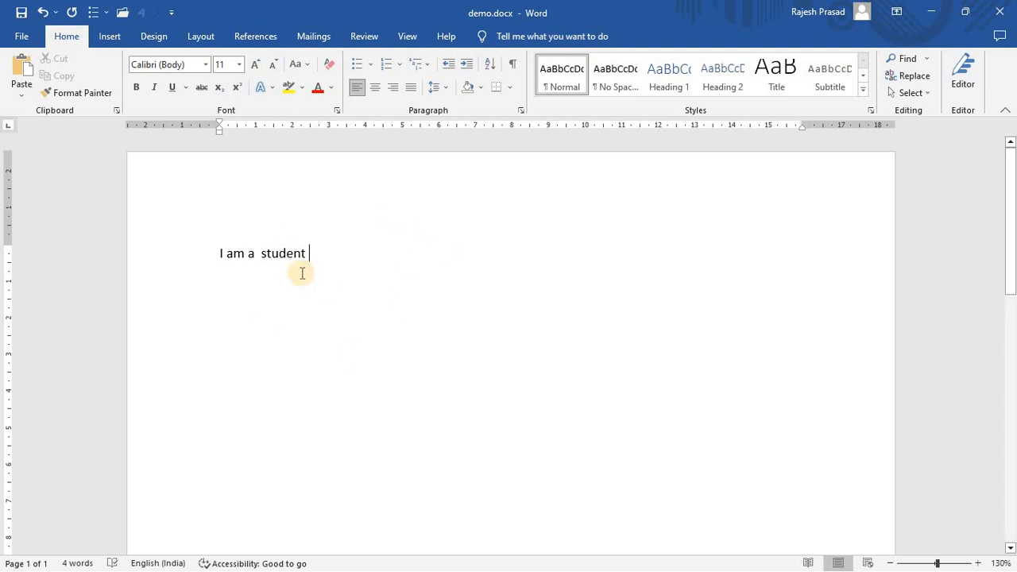
Review the Save command and the save prompt on closing, and cancel to keep the document open
{"action": "left_click", "coordinate": [22, 36]}
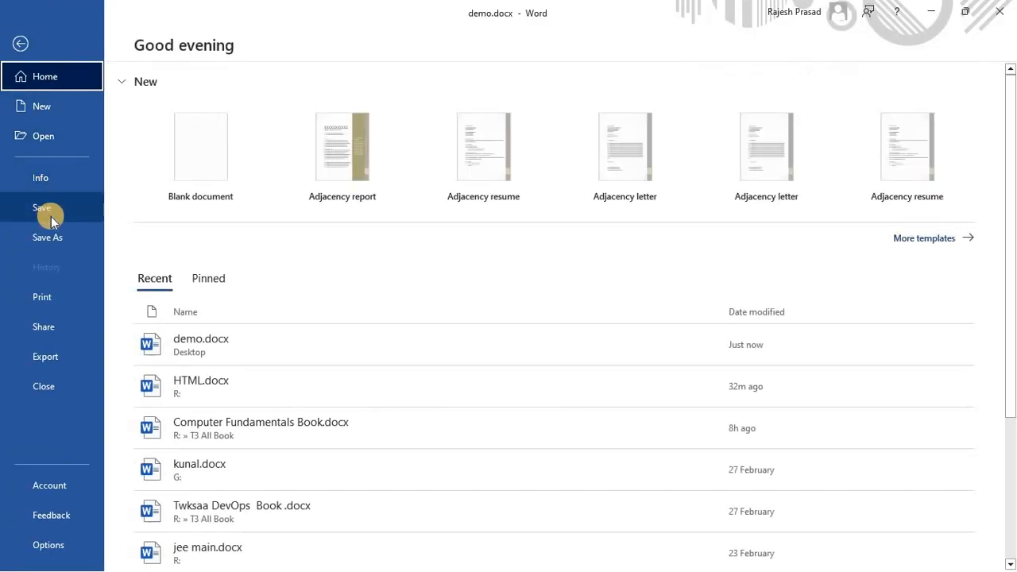
{"action": "left_click", "coordinate": [21, 44]}
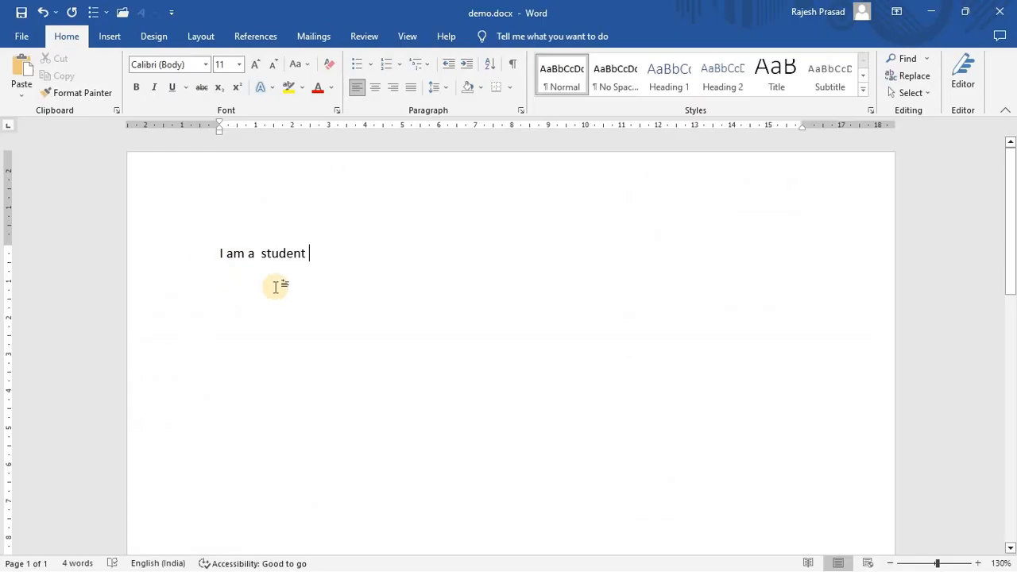
{"action": "left_click", "coordinate": [996, 16]}
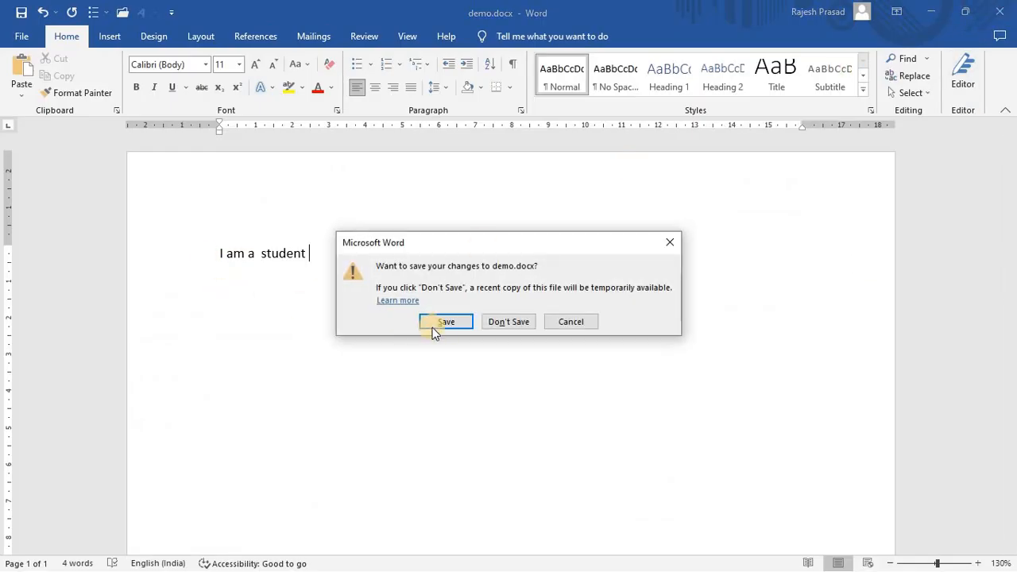
{"action": "left_click", "coordinate": [571, 322]}
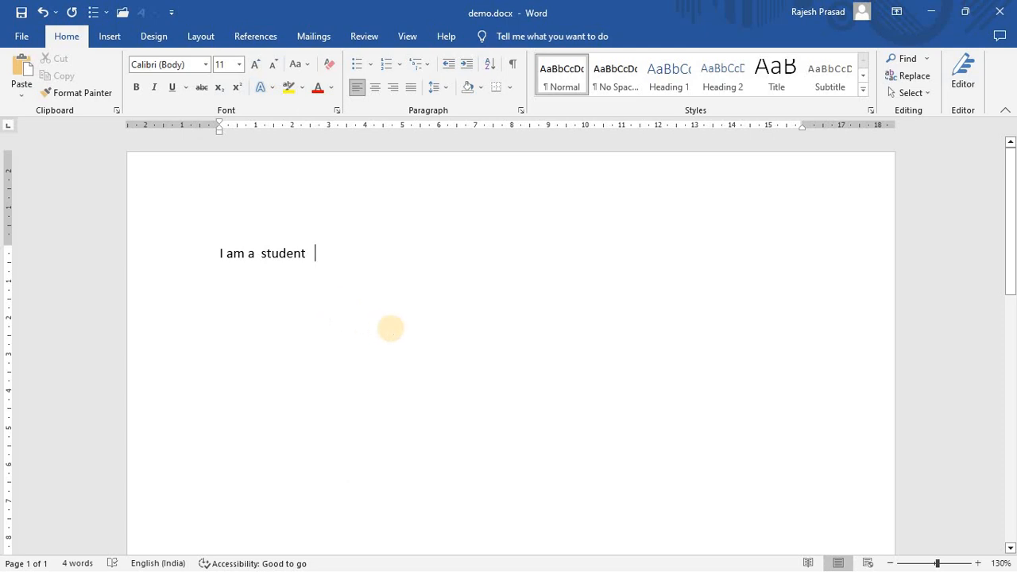
Add a second line reading "Save ctr+s" below the sentence and select its shortcut text
{"action": "type", "text": "ct"}
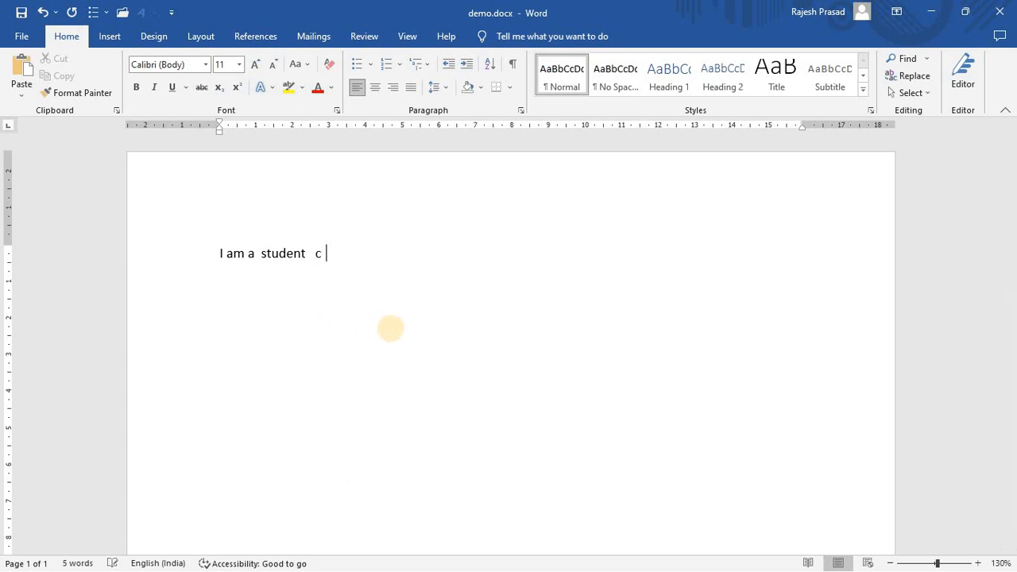
{"action": "key", "text": "Return"}
{"action": "type", "text": "save ctr+"}
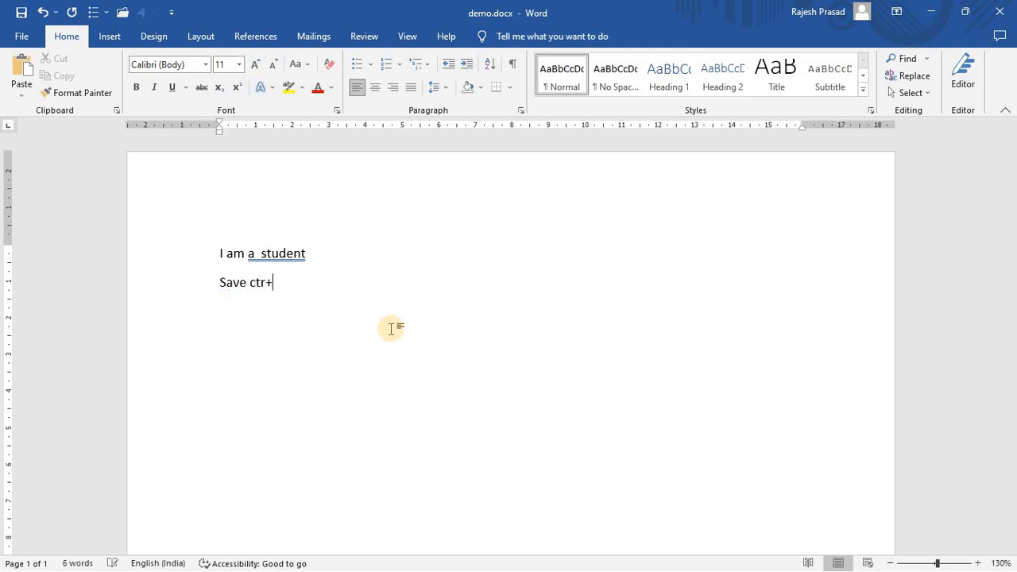
{"action": "type", "text": "s"}
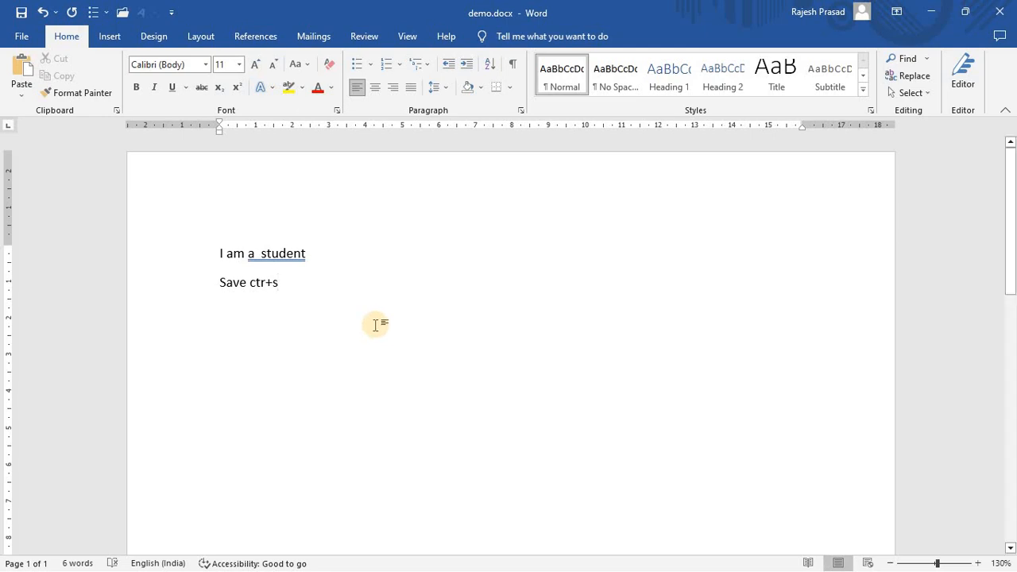
{"action": "left_click_drag", "start_coordinate": [249, 283], "coordinate": [282, 284]}
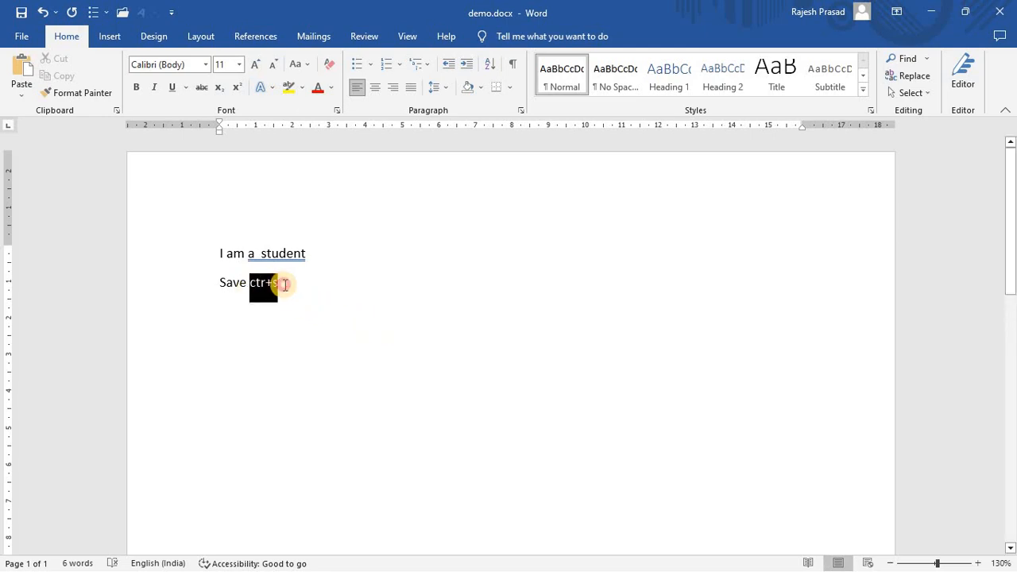
Delete the second line reading "Save ctr+s" below the sentence
{"action": "left_click", "coordinate": [281, 301]}
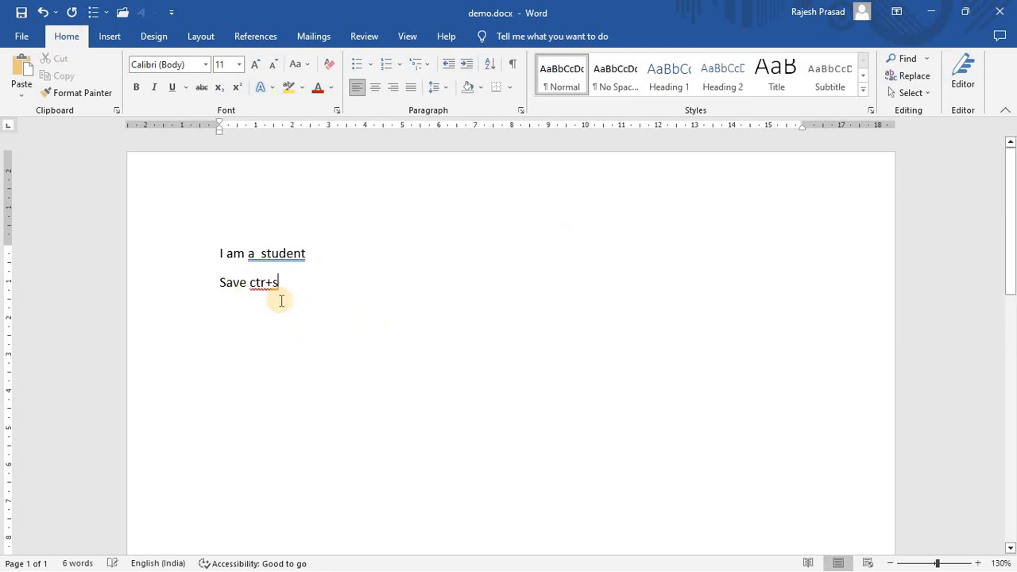
{"action": "key", "text": "BackSpace"}
{"action": "key", "text": "BackSpace"}
{"action": "key", "text": "BackSpace"}
{"action": "key", "text": "BackSpace"}
{"action": "key", "text": "BackSpace"}
{"action": "key", "text": "BackSpace"}
{"action": "key", "text": "BackSpace"}
{"action": "key", "text": "BackSpace"}
{"action": "key", "text": "BackSpace"}
{"action": "key", "text": "BackSpace"}
{"action": "key", "text": "BackSpace"}
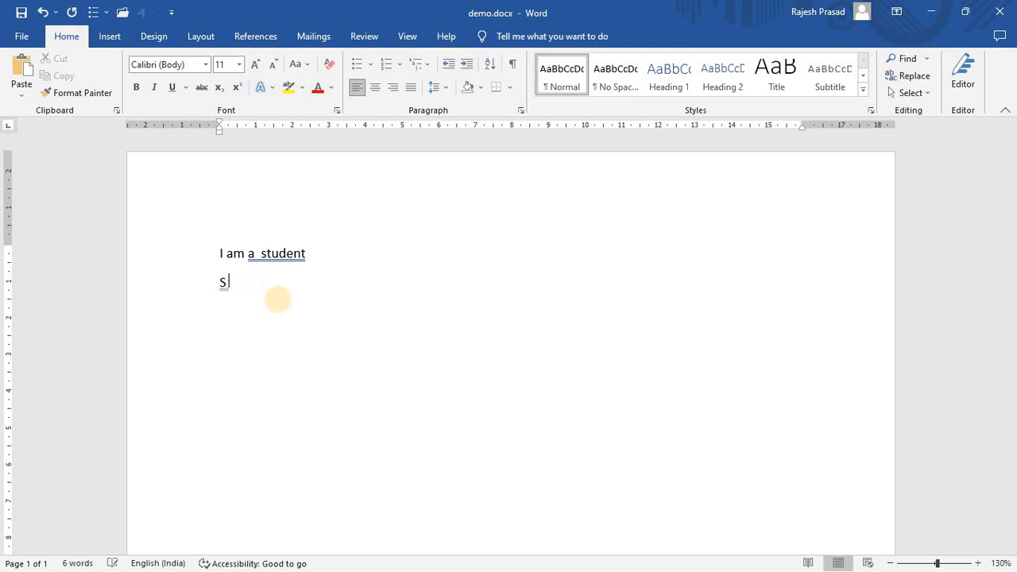
Correct the extra space flagged in "a student" so the sentence reads "I am a student"
{"action": "left_click_drag", "start_coordinate": [248, 253], "coordinate": [266, 298]}
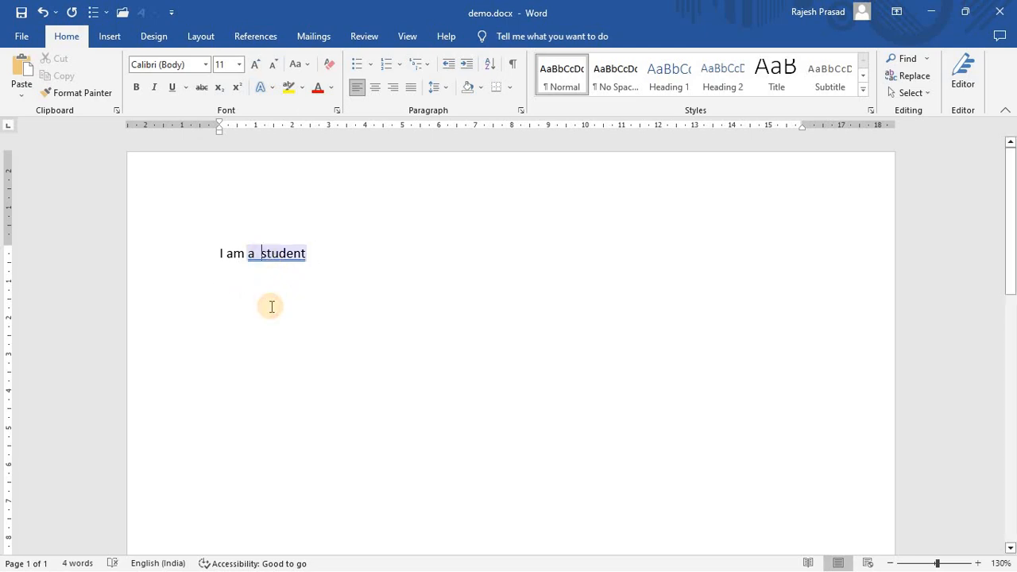
{"action": "left_click", "coordinate": [302, 253]}
{"action": "right_click", "coordinate": [310, 263]}
{"action": "left_click", "coordinate": [415, 283]}
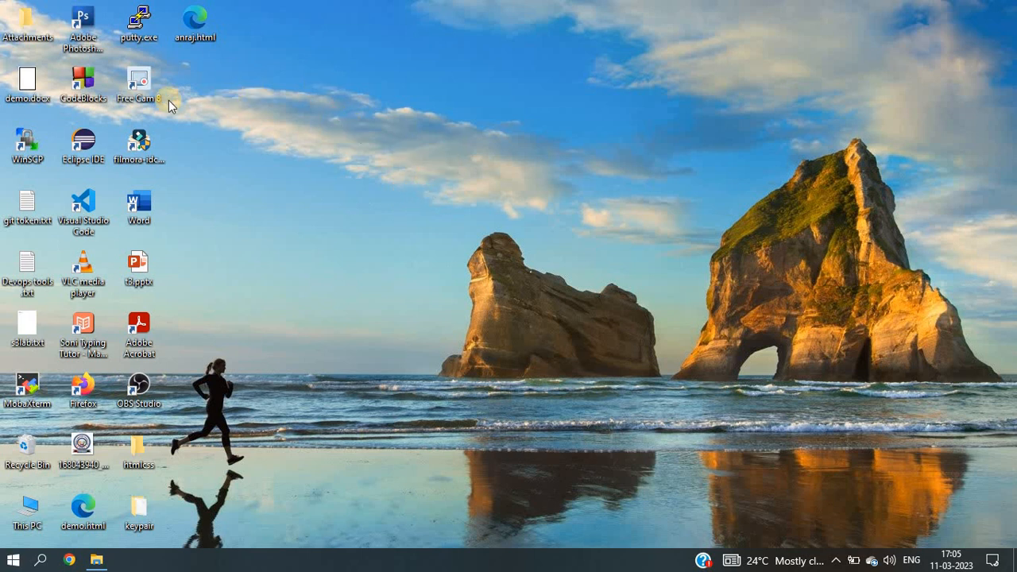
Reopen demo.docx from the Desktop, maximize its window and dismiss the Office update notice
{"action": "double_click", "coordinate": [30, 86]}
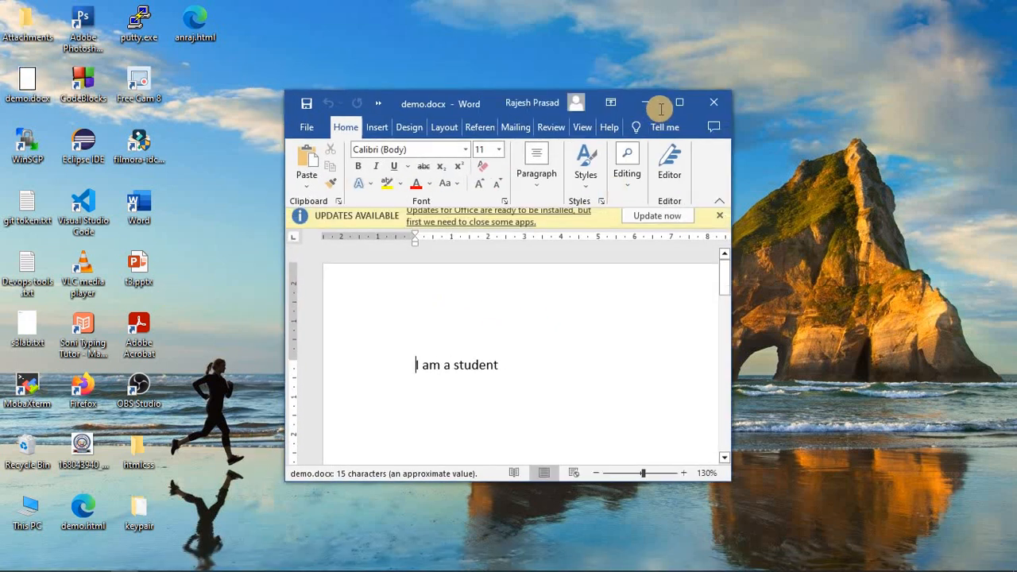
{"action": "left_click", "coordinate": [677, 102]}
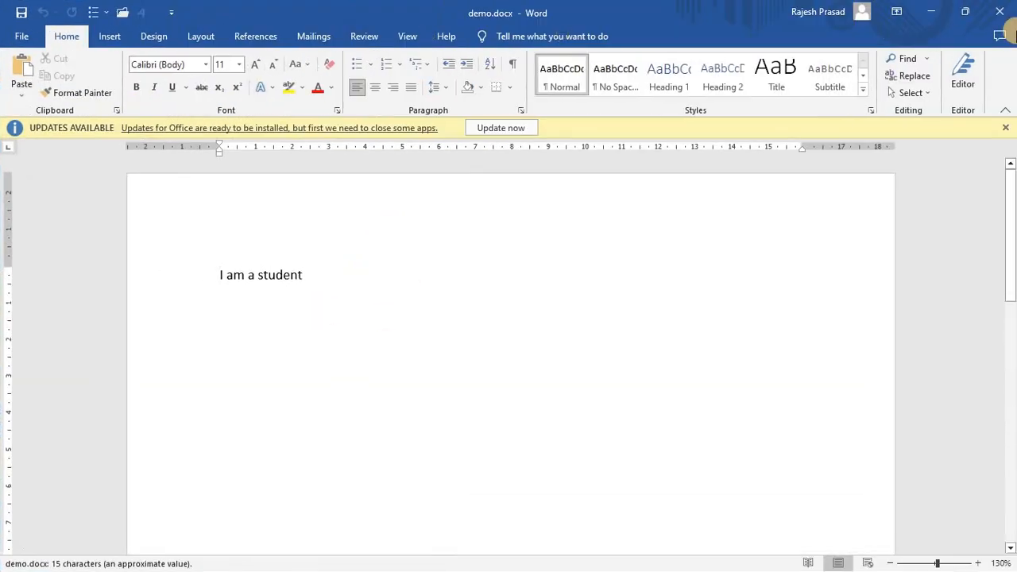
{"action": "left_click", "coordinate": [1005, 129]}
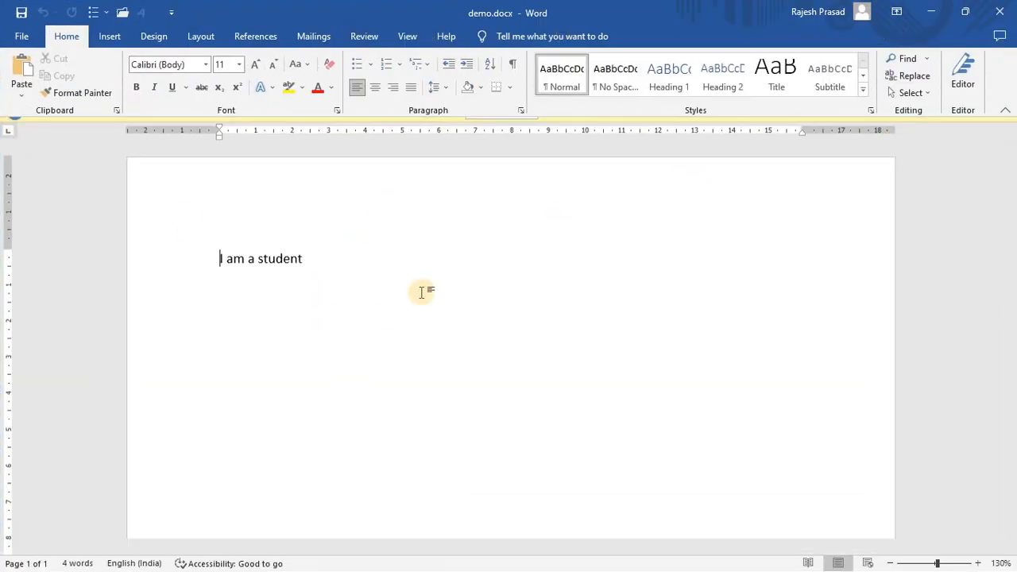
Review the print settings and the list of available paper sizes for demo.docx
{"action": "left_click", "coordinate": [22, 36]}
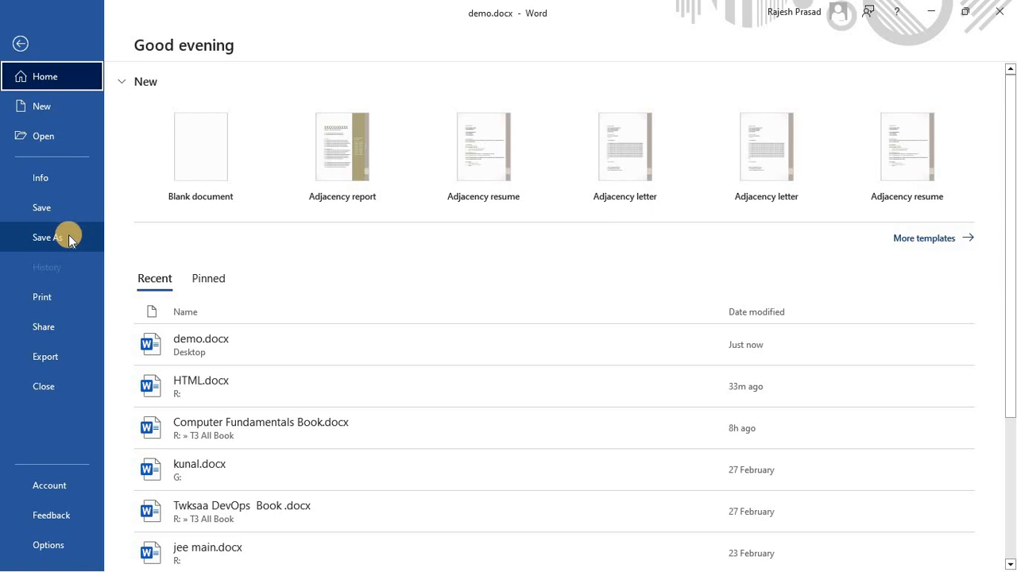
{"action": "left_click", "coordinate": [50, 302]}
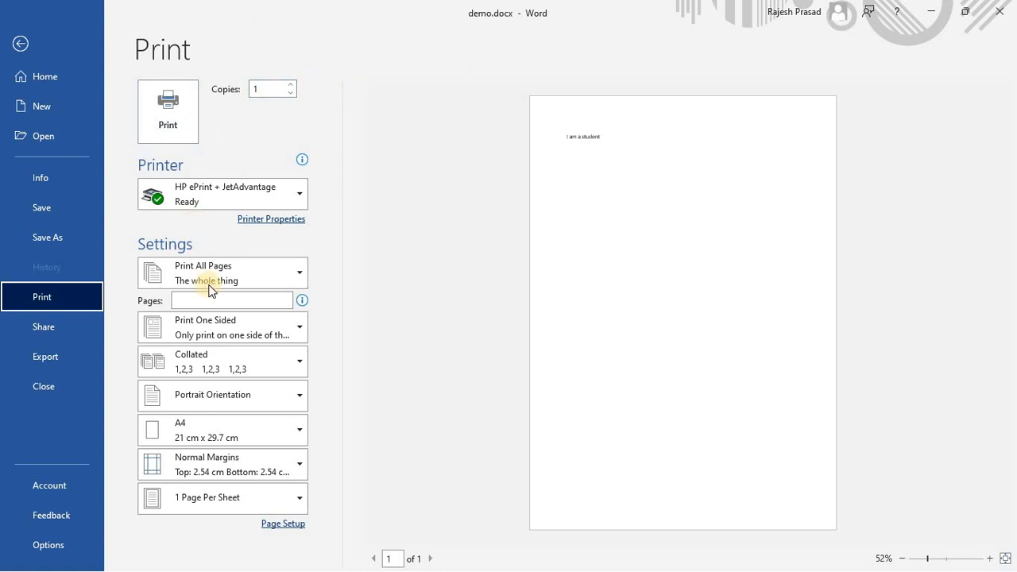
{"action": "left_click", "coordinate": [188, 417]}
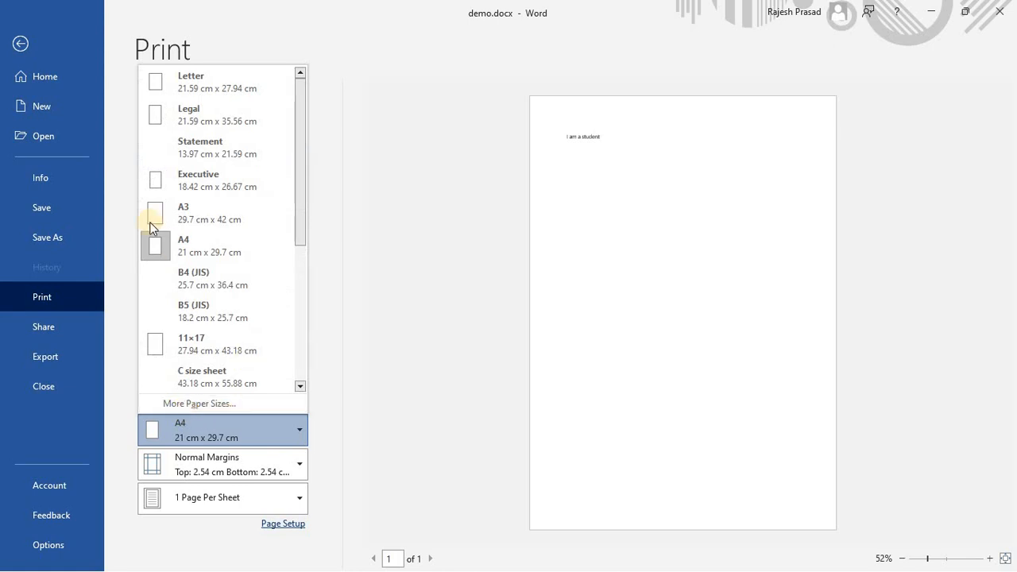
{"action": "scroll", "coordinate": [193, 356], "scroll_direction": "down", "scroll_amount": 3}
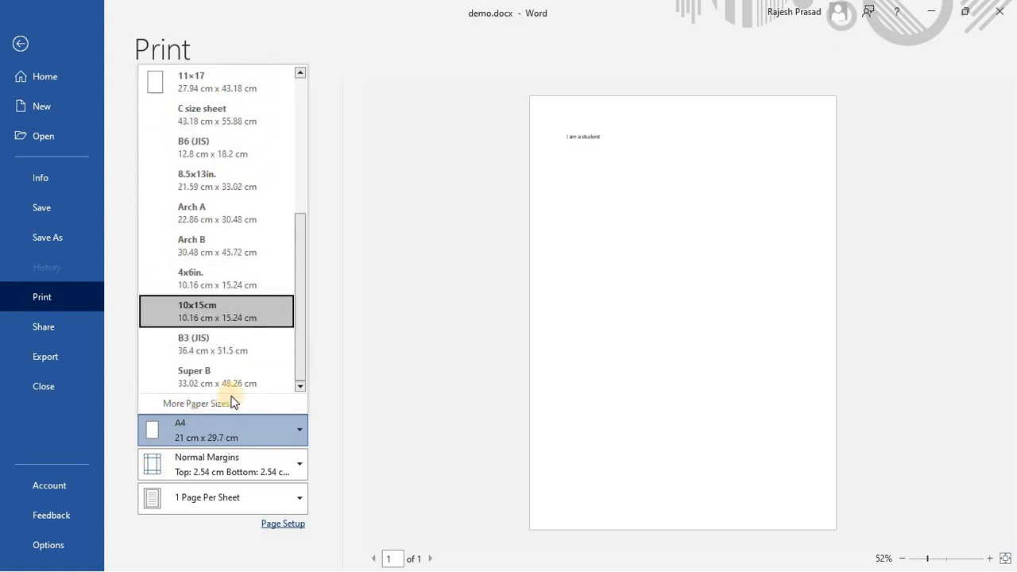
Look over the Share and Export options, including publishing demo.docx as a PDF, and cancel the publishing
{"action": "left_click", "coordinate": [43, 328]}
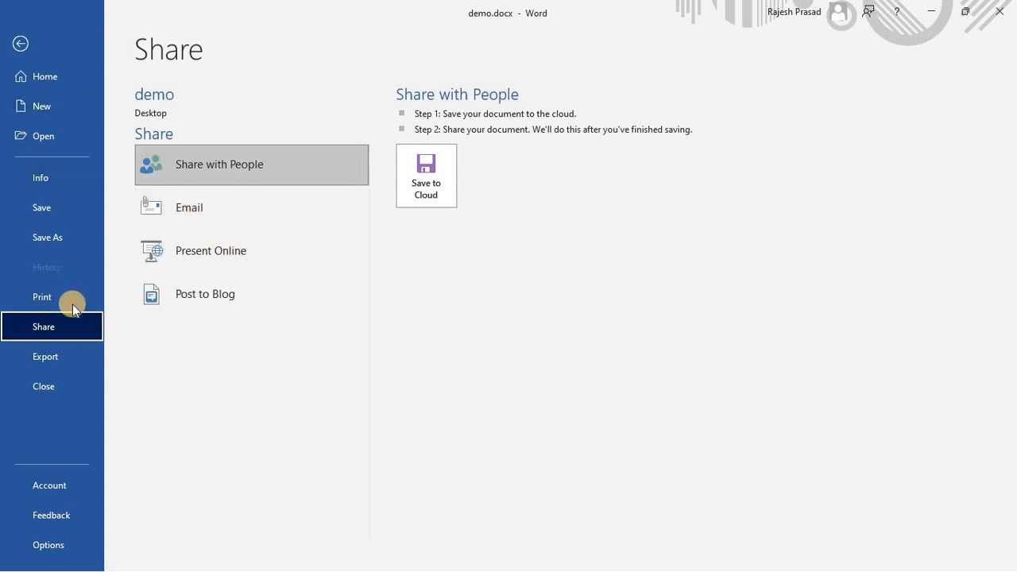
{"action": "left_click", "coordinate": [58, 357]}
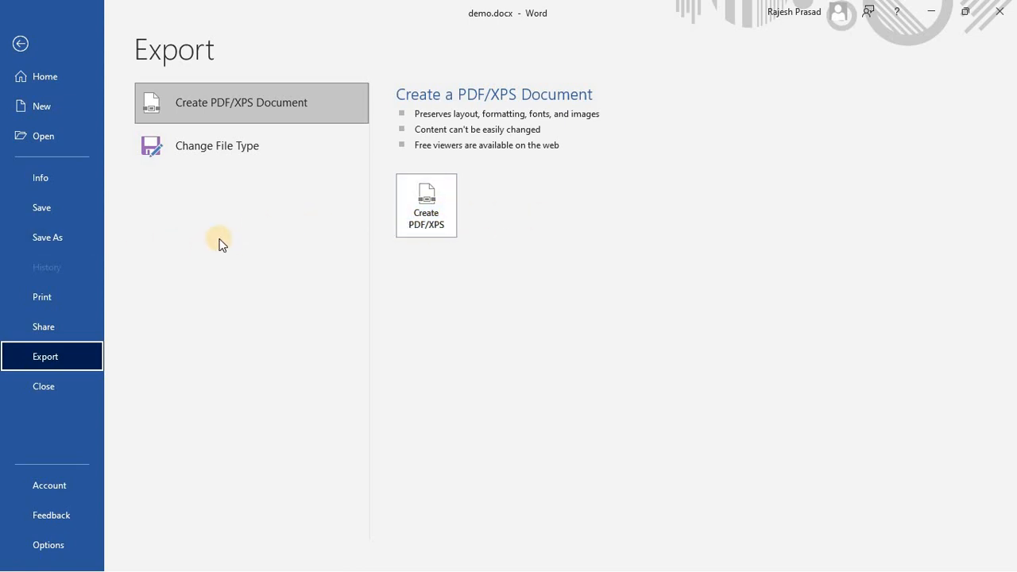
{"action": "left_click", "coordinate": [428, 224]}
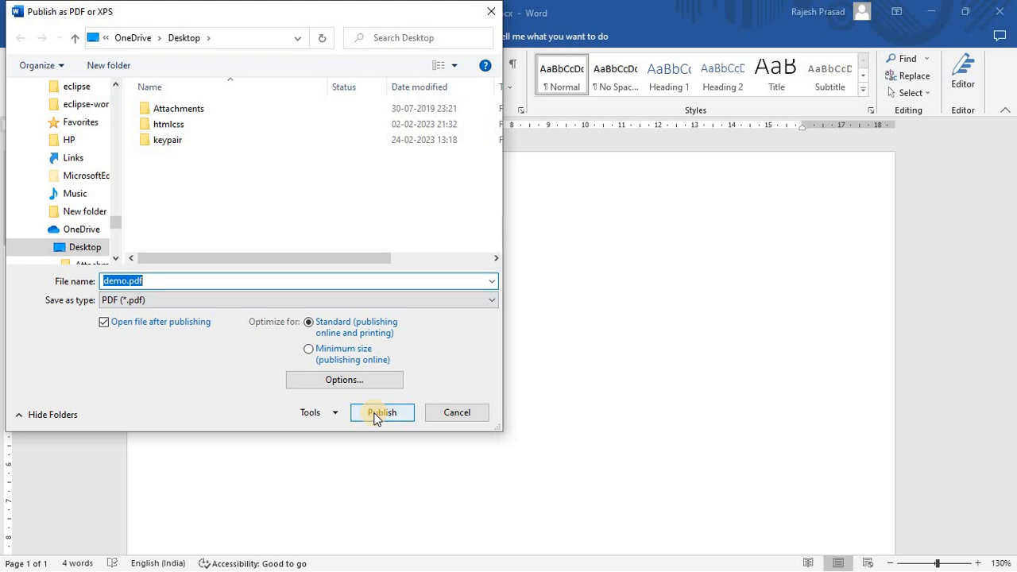
{"action": "left_click", "coordinate": [469, 419]}
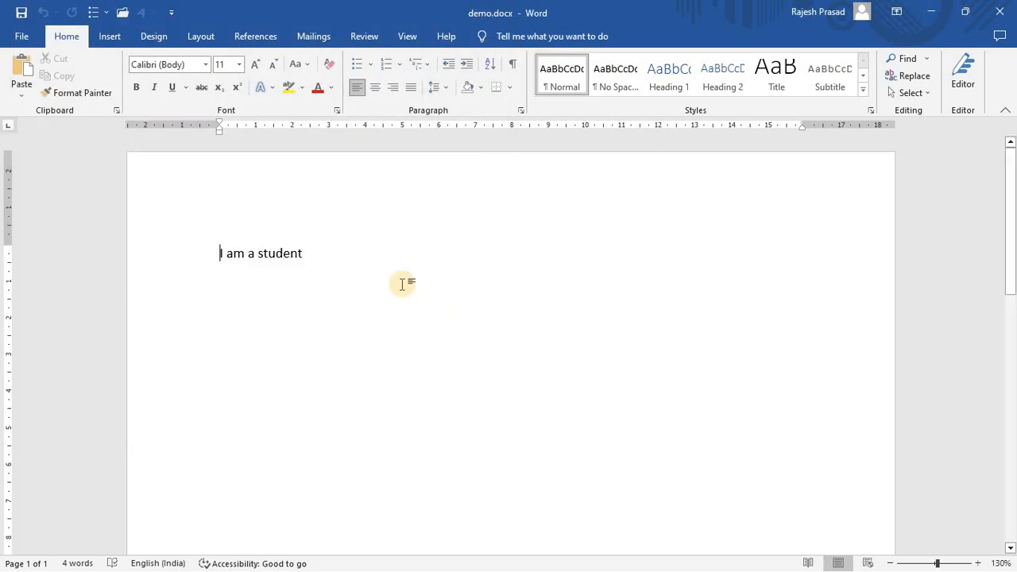
Delete the sentence "I am a student", and view the Close command among the file commands before returning to the document
{"action": "left_click", "coordinate": [322, 254]}
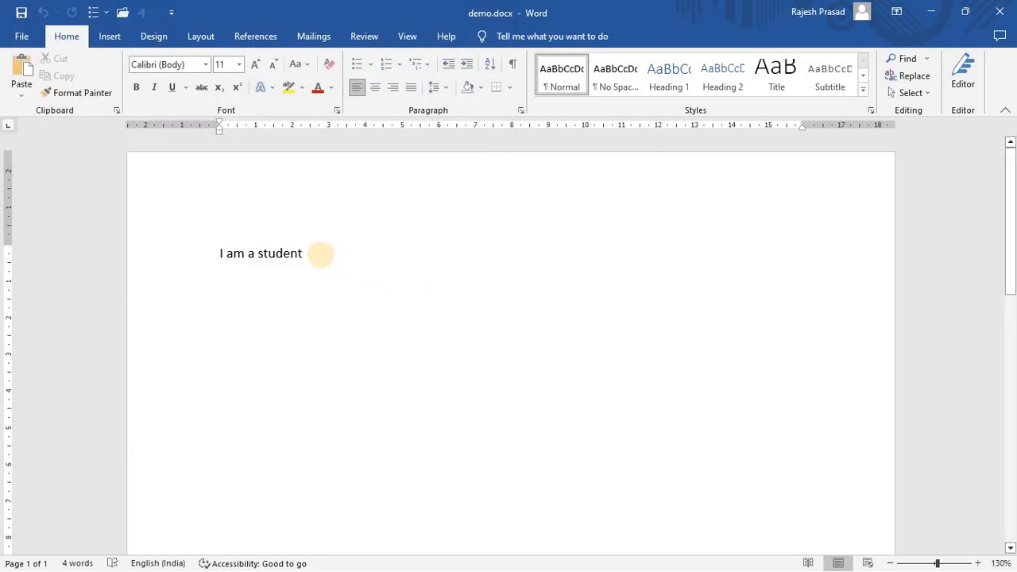
{"action": "key", "text": "BackSpace"}
{"action": "key", "text": "BackSpace"}
{"action": "key", "text": "BackSpace"}
{"action": "key", "text": "BackSpace"}
{"action": "key", "text": "BackSpace"}
{"action": "key", "text": "BackSpace"}
{"action": "key", "text": "BackSpace"}
{"action": "key", "text": "BackSpace"}
{"action": "key", "text": "BackSpace"}
{"action": "key", "text": "BackSpace"}
{"action": "key", "text": "BackSpace"}
{"action": "key", "text": "BackSpace"}
{"action": "key", "text": "BackSpace"}
{"action": "key", "text": "BackSpace"}
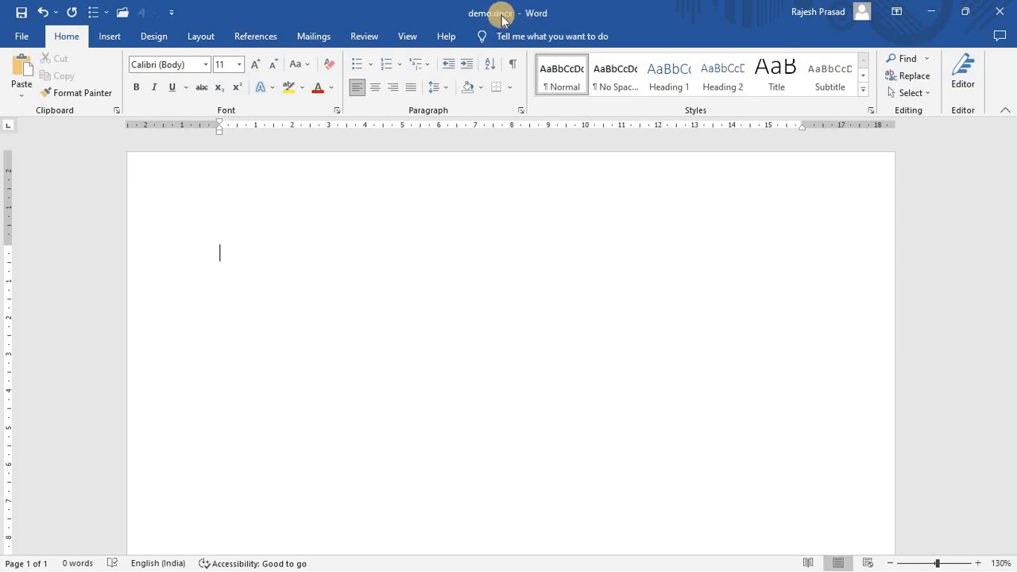
{"action": "left_click", "coordinate": [22, 36]}
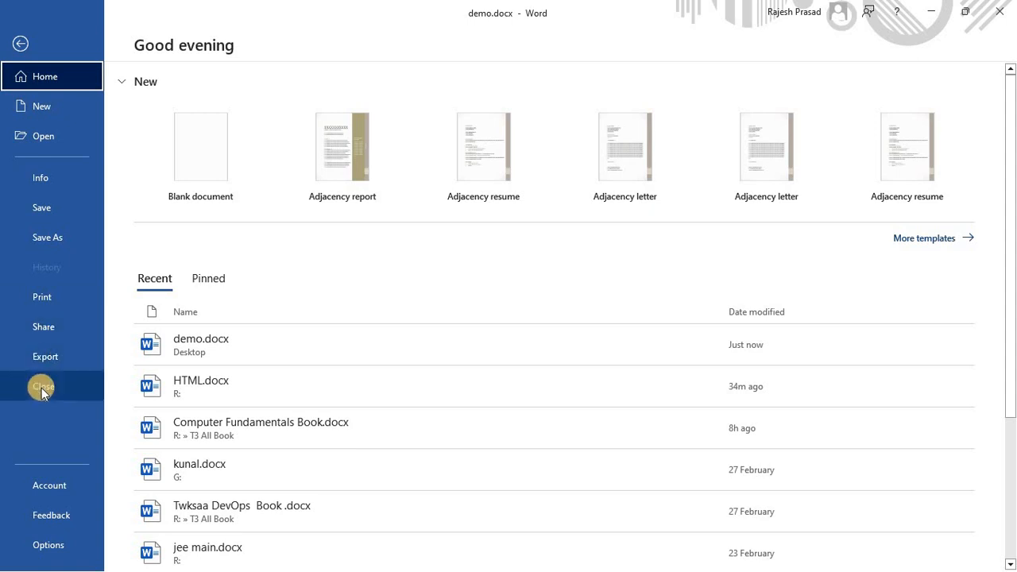
{"action": "left_click", "coordinate": [20, 43]}
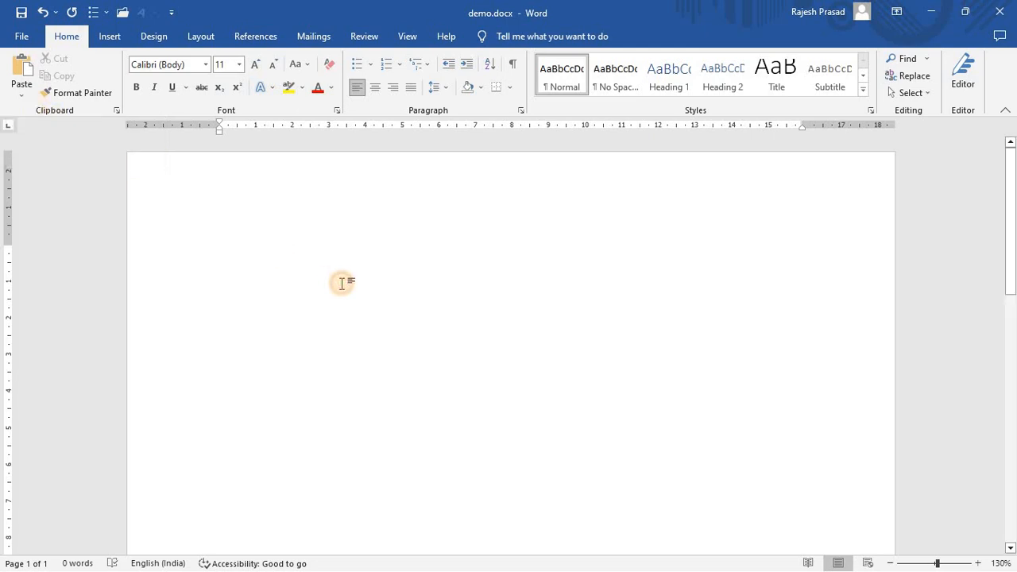
Enter the sample text "dgfhgfhgiyjhpf" on the empty page, and try selecting and deselecting it
{"action": "type", "text": "dgfhgfhgiyjhpf"}
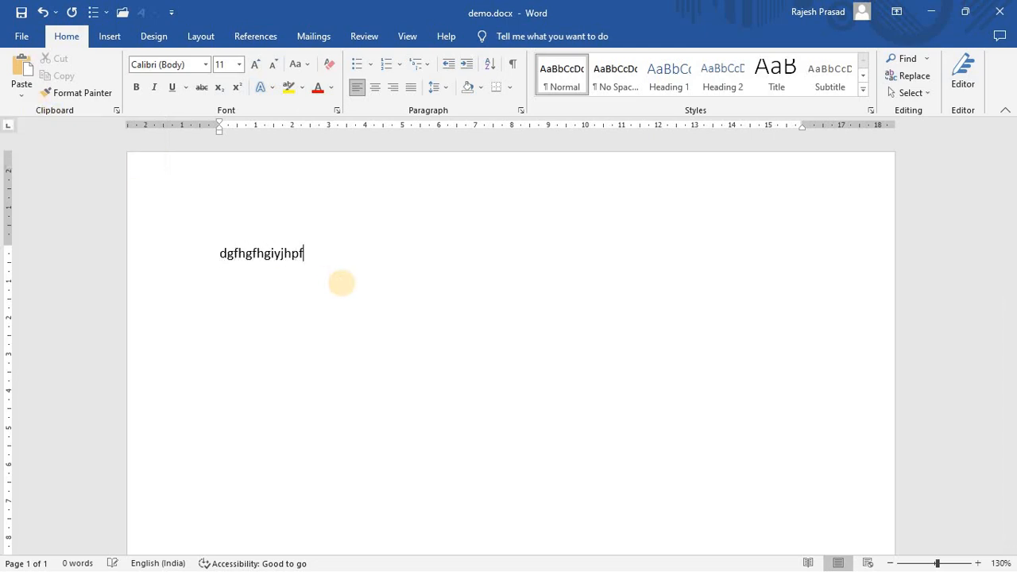
{"action": "left_click_drag", "start_coordinate": [341, 284], "coordinate": [199, 220]}
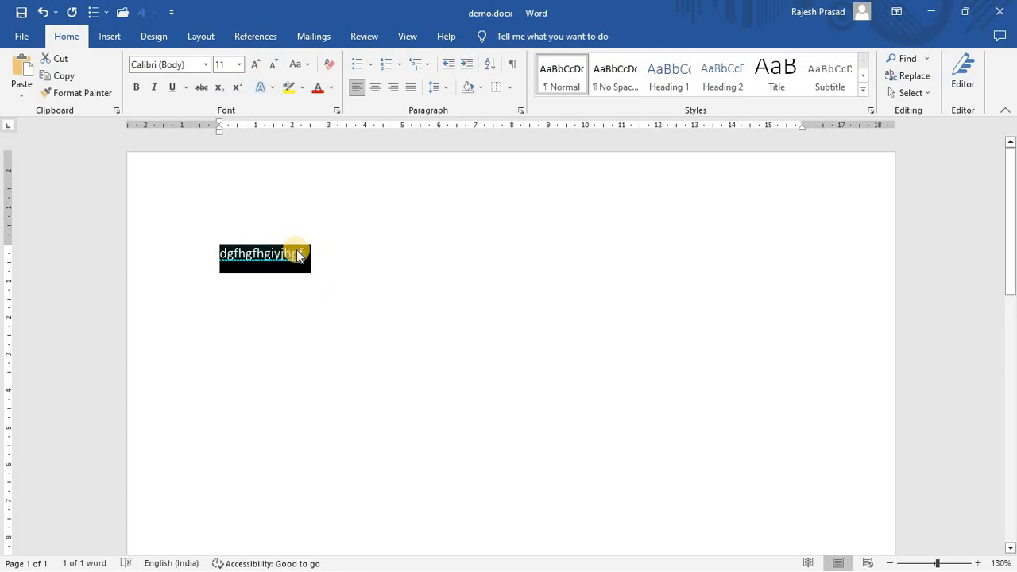
{"action": "left_click", "coordinate": [241, 252]}
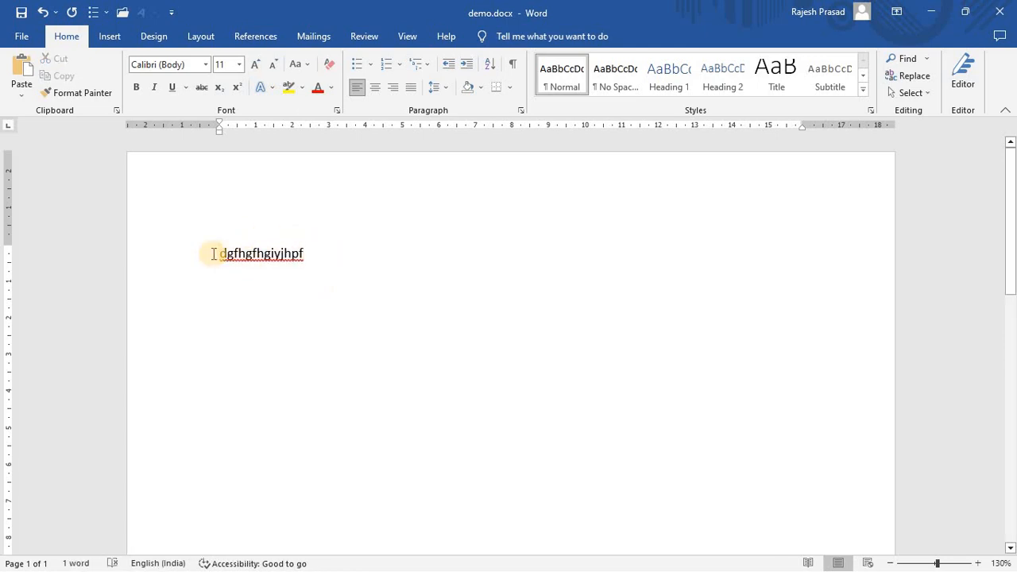
Copy the sample text and paste it on a new line below, and undo the paste but keep the new line
{"action": "left_click_drag", "start_coordinate": [218, 251], "coordinate": [333, 260]}
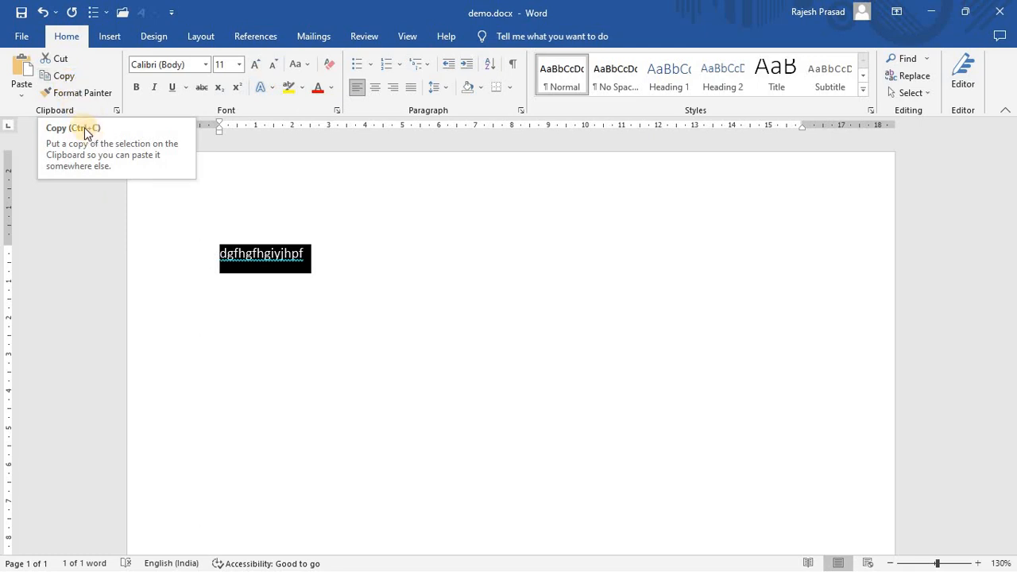
{"action": "left_click", "coordinate": [64, 76]}
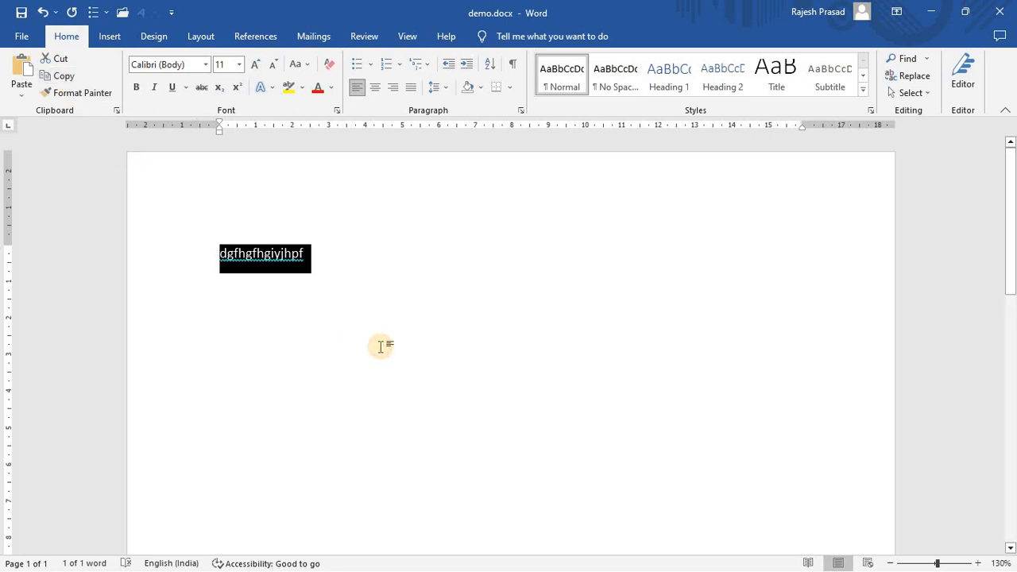
{"action": "left_click", "coordinate": [263, 330]}
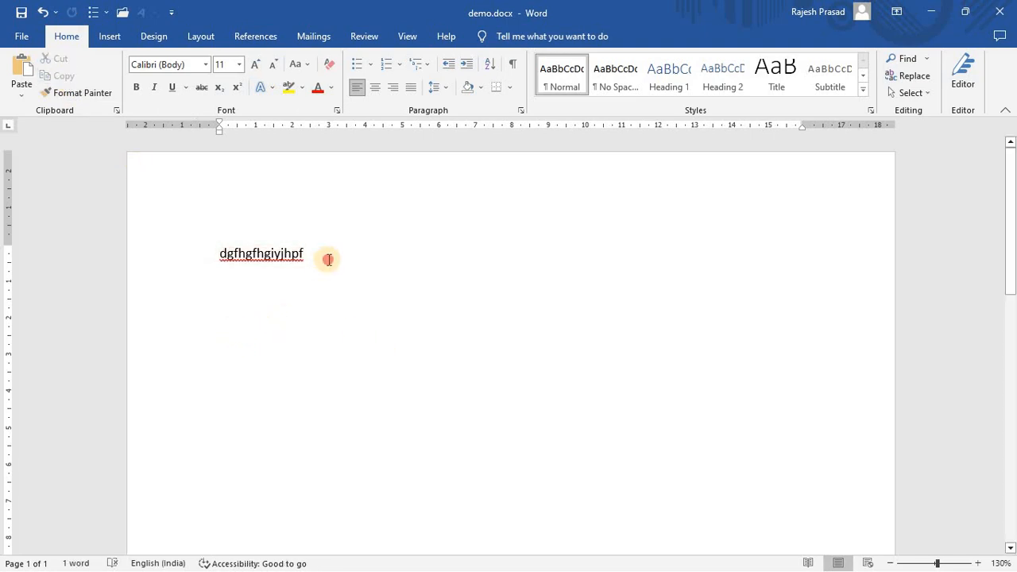
{"action": "key", "text": "Return"}
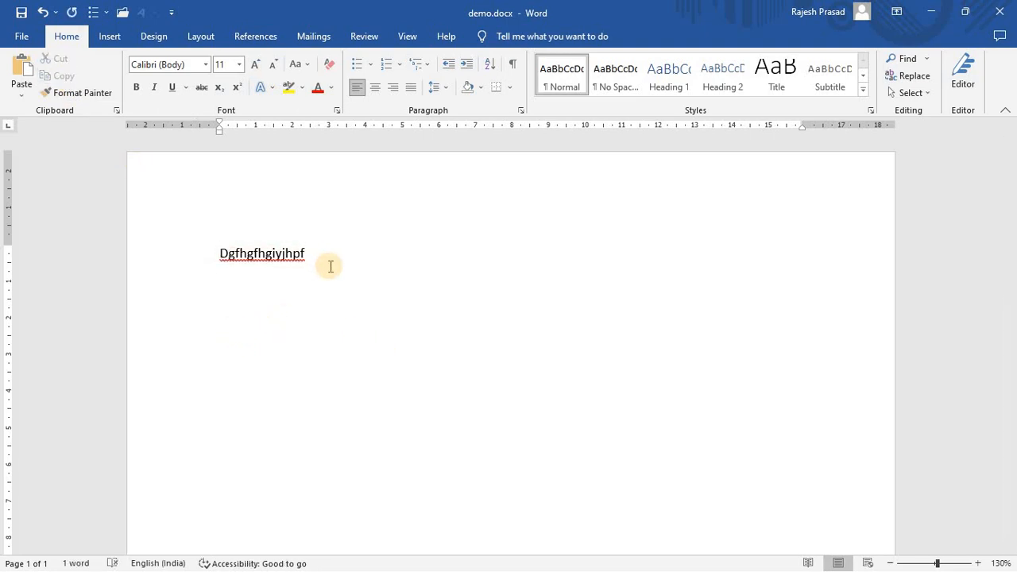
{"action": "key", "text": "ctrl+v"}
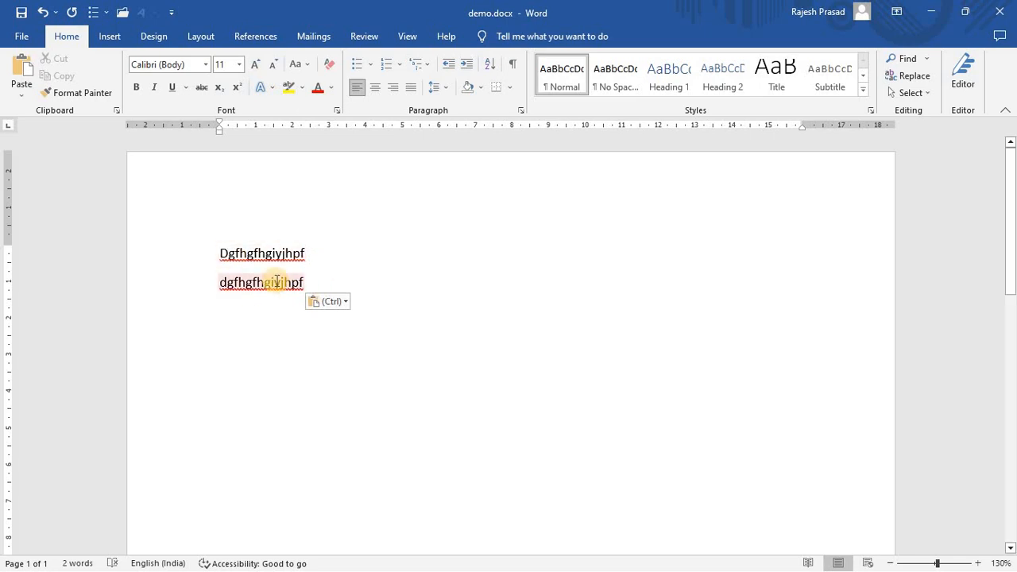
{"action": "key", "text": "ctrl+z"}
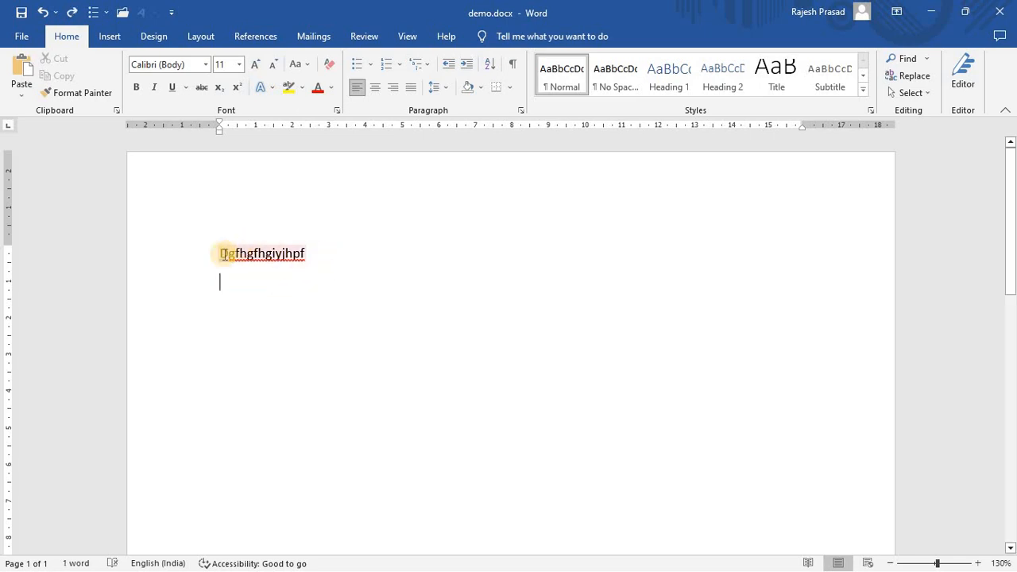
Practise selecting the sample word and the entire document, clearing the selection each time
{"action": "left_click_drag", "start_coordinate": [278, 257], "coordinate": [216, 252]}
{"action": "left_click", "coordinate": [377, 336]}
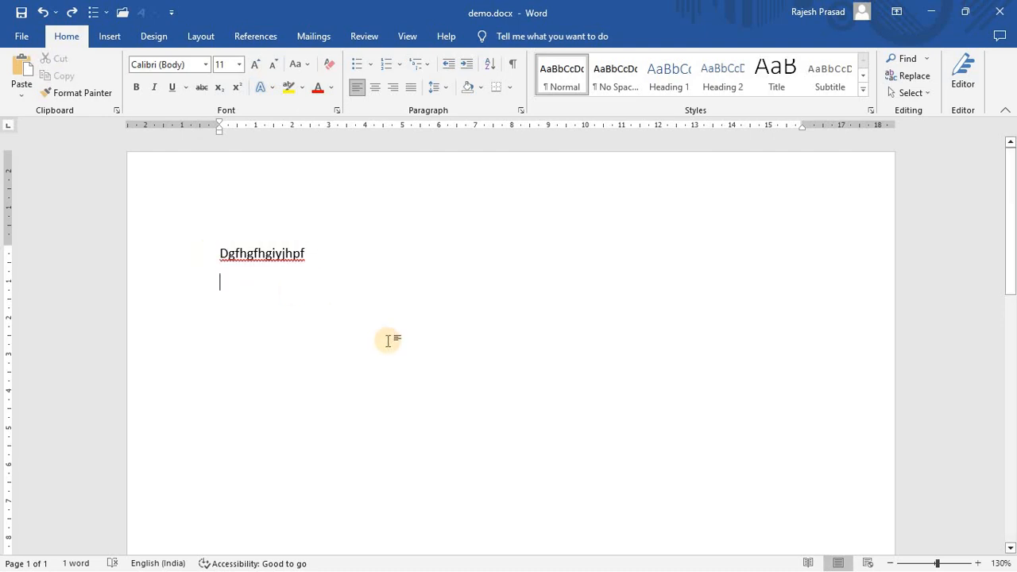
{"action": "double_click", "coordinate": [304, 256]}
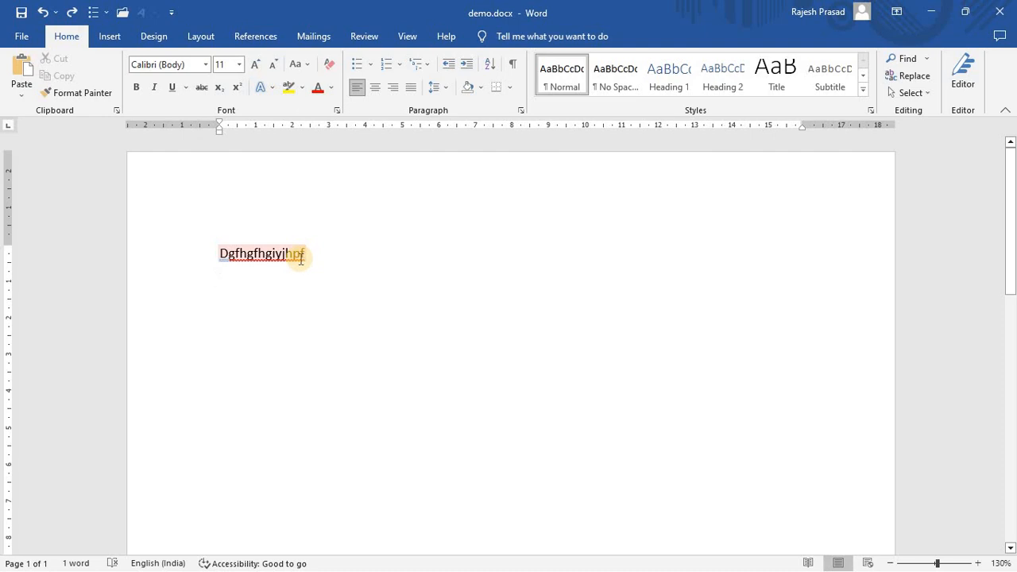
{"action": "left_click", "coordinate": [396, 321]}
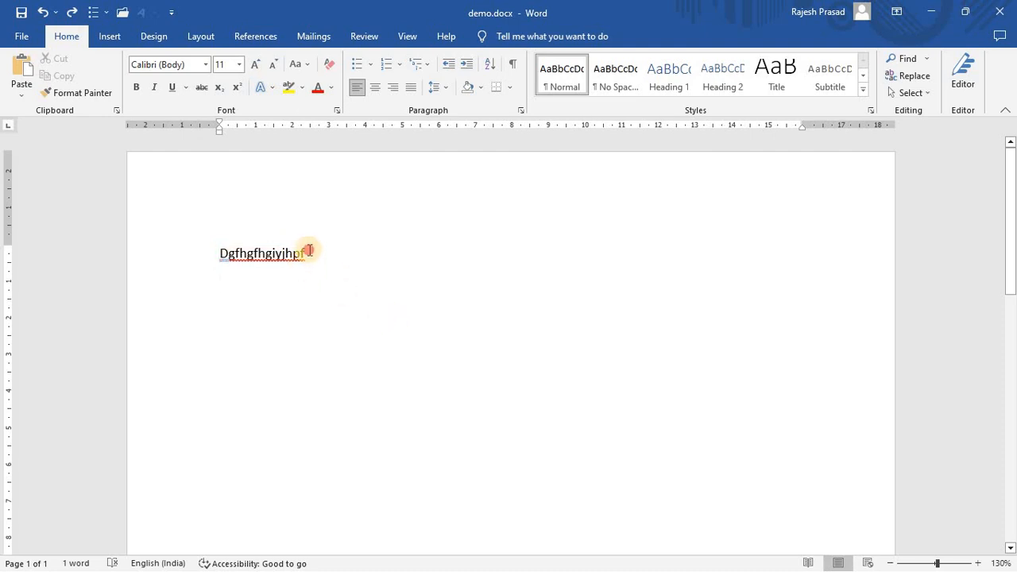
{"action": "left_click_drag", "start_coordinate": [304, 256], "coordinate": [358, 309]}
{"action": "left_click", "coordinate": [359, 309]}
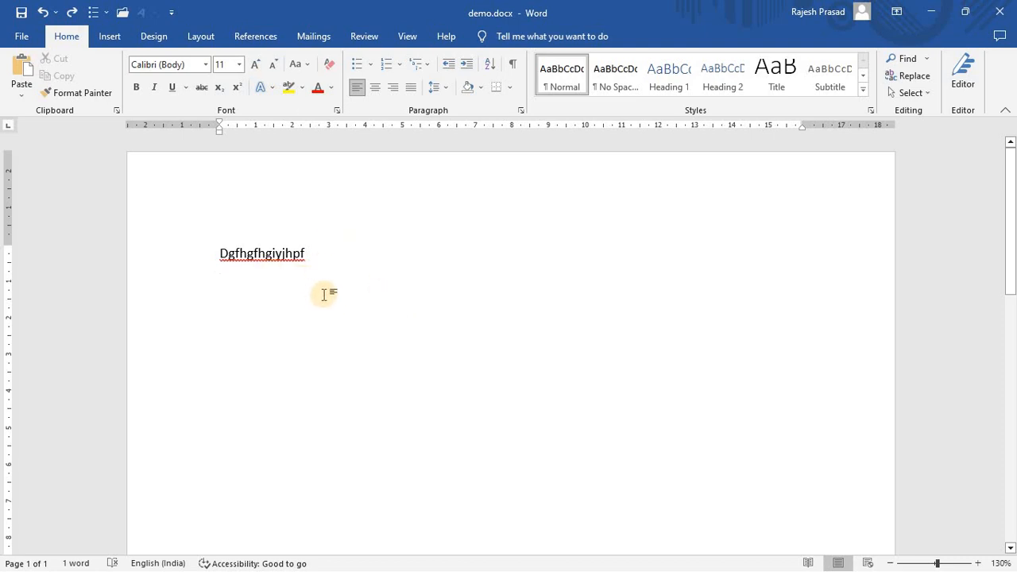
{"action": "key", "text": "ctrl+a"}
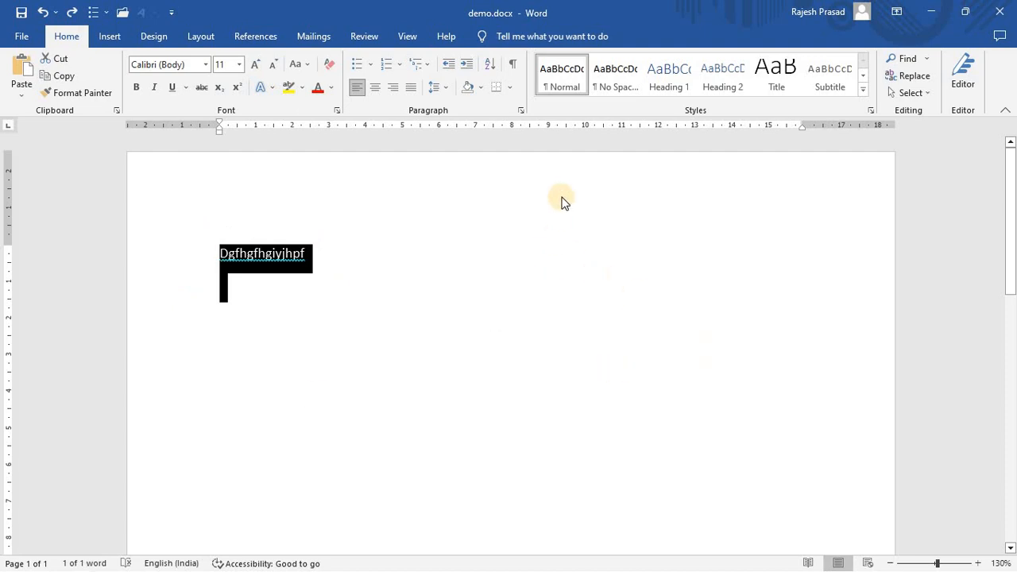
{"action": "left_click", "coordinate": [329, 263]}
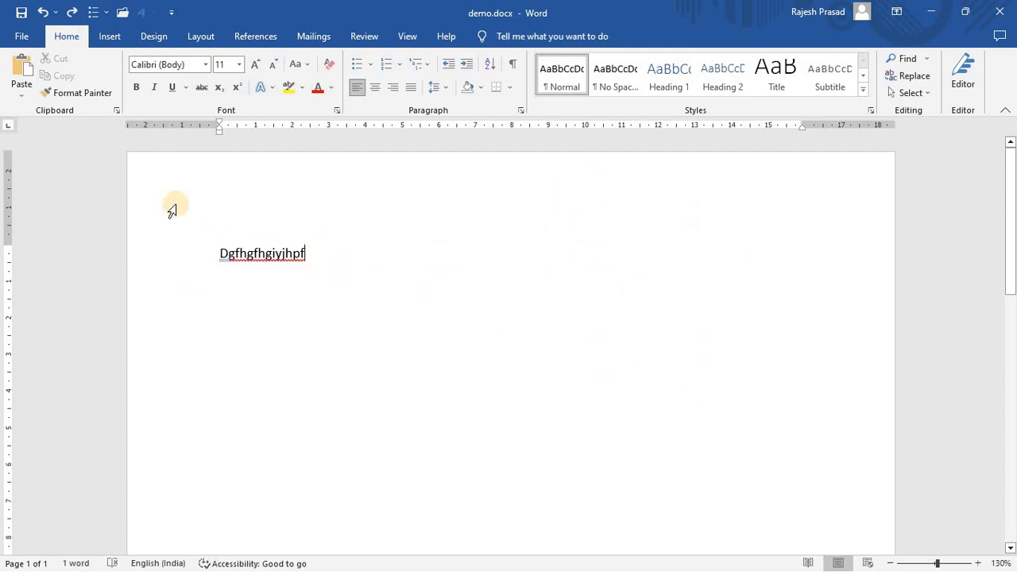
Select the whole word "Dgfhgfhgiyjhpf" on the first line and copy it
{"action": "double_click", "coordinate": [229, 253]}
{"action": "left_click_drag", "start_coordinate": [218, 254], "coordinate": [320, 265]}
{"action": "key", "text": "ctrl+c"}
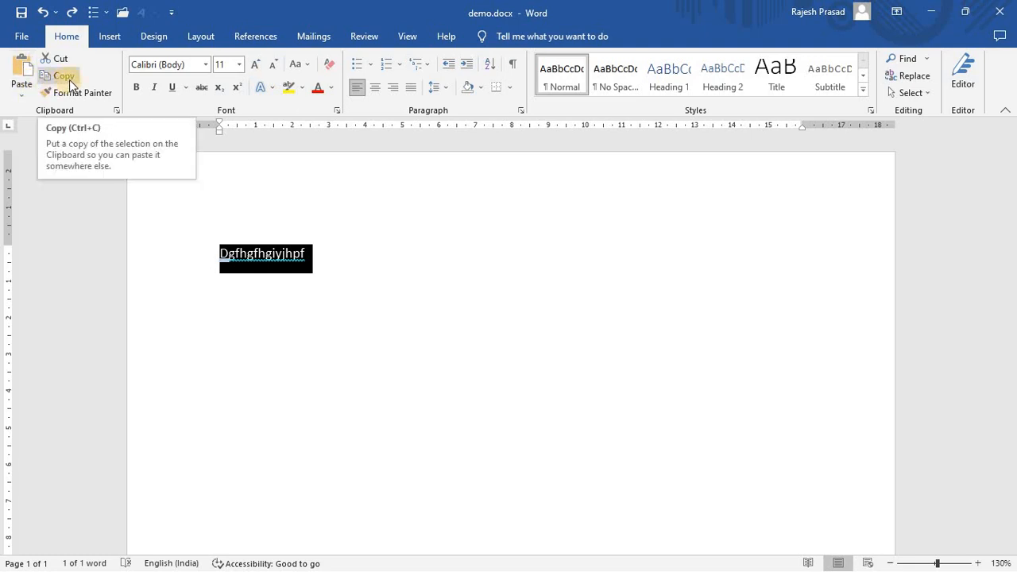
Cut the selected word and place the insertion point on a blank line lower down the page
{"action": "left_click", "coordinate": [66, 61]}
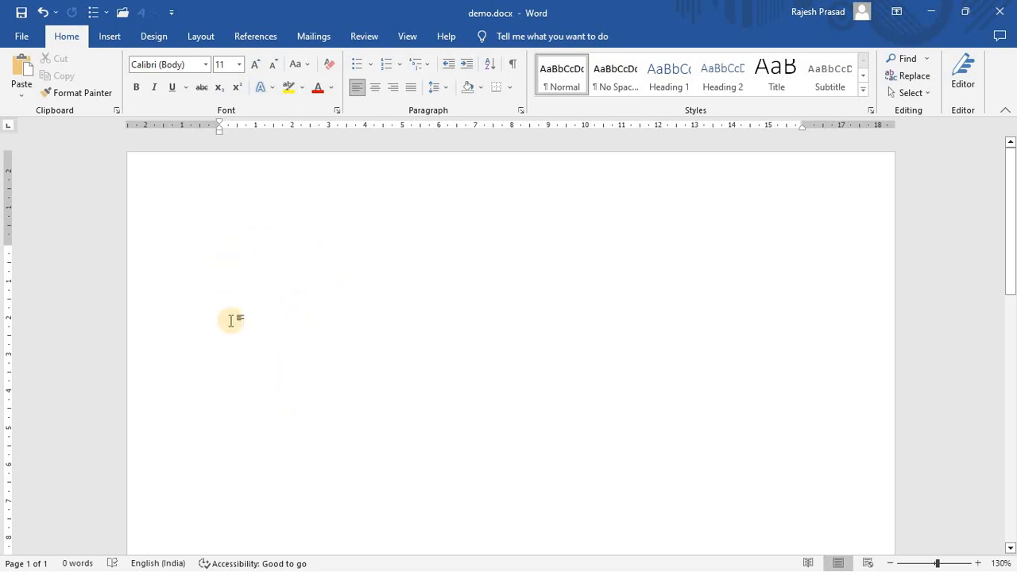
{"action": "double_click", "coordinate": [315, 423]}
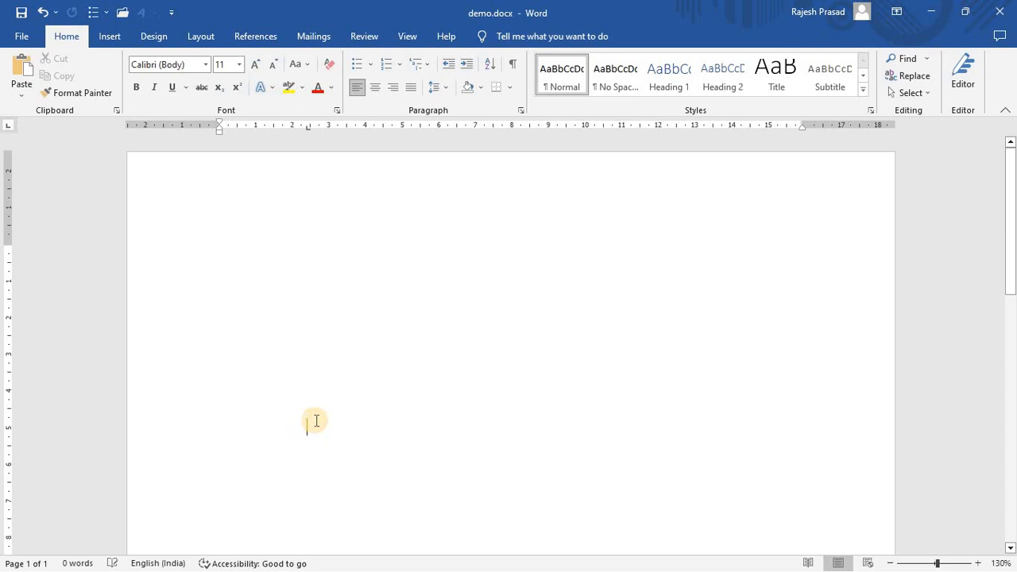
{"action": "key", "text": "Return"}
{"action": "key", "text": "Return"}
{"action": "key", "text": "Return"}
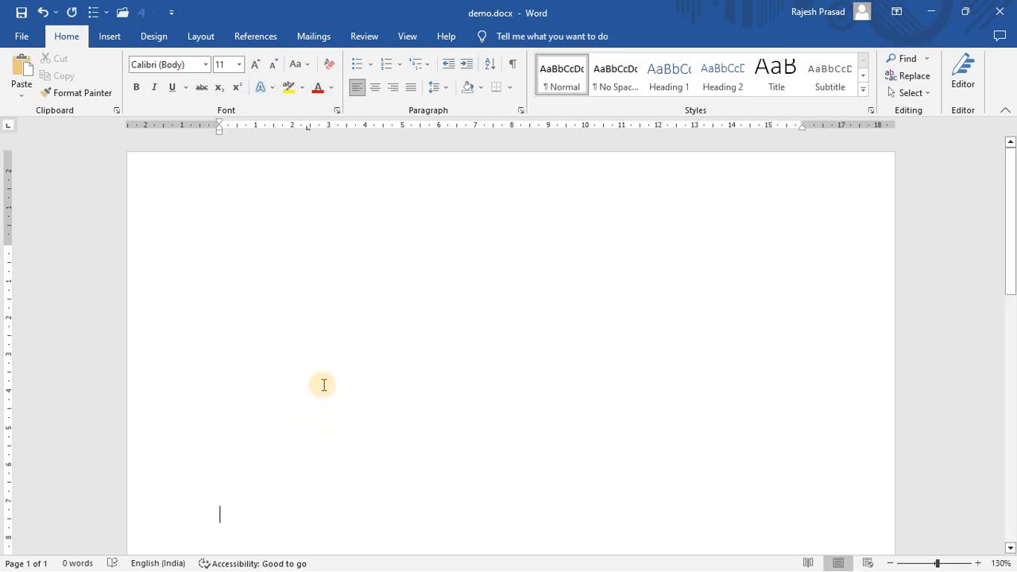
{"action": "key", "text": "BackSpace"}
{"action": "key", "text": "BackSpace"}
{"action": "key", "text": "BackSpace"}
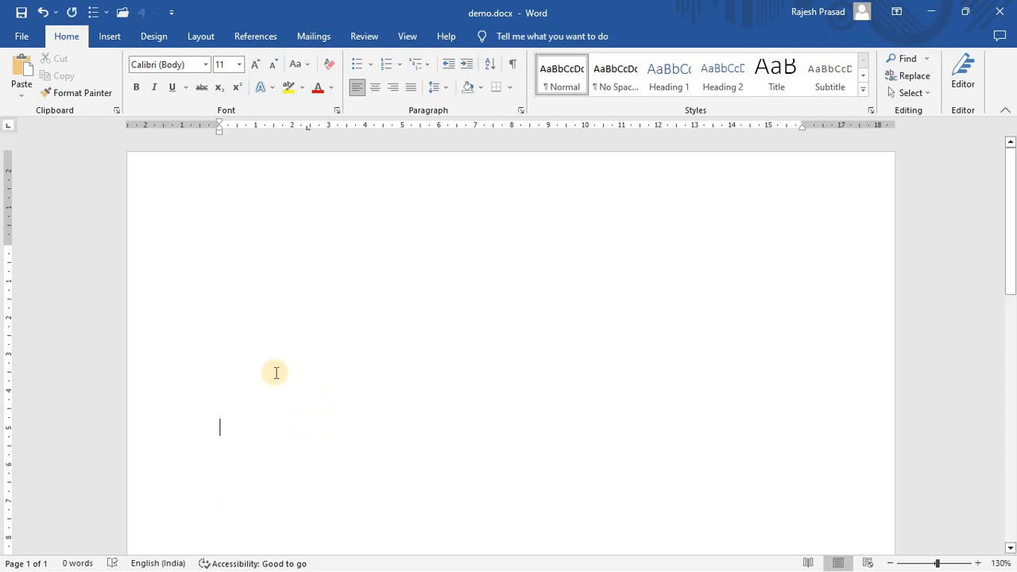
Paste the cut word with the Merge Formatting option, and undo the paste
{"action": "left_click", "coordinate": [22, 92]}
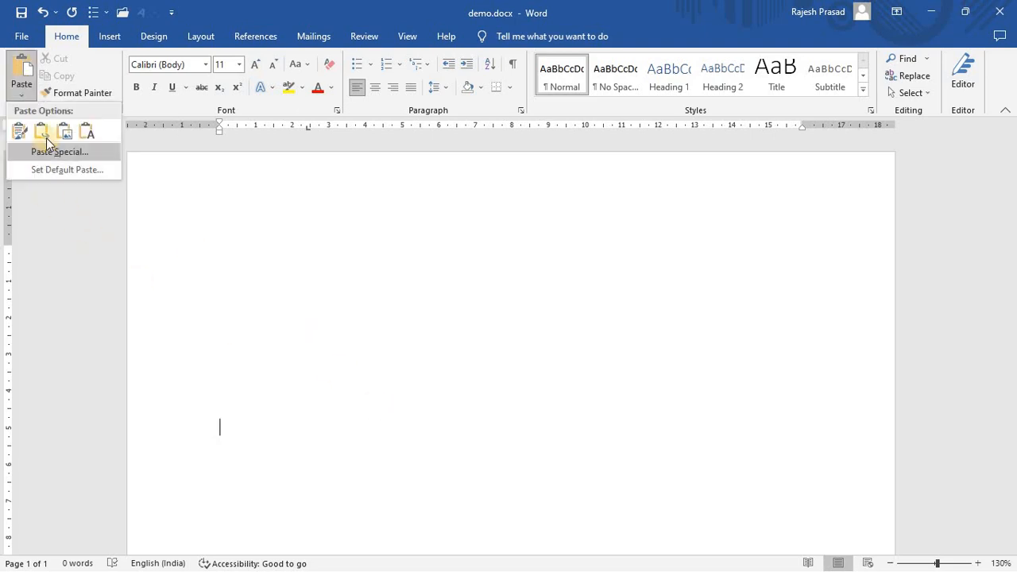
{"action": "left_click", "coordinate": [43, 133]}
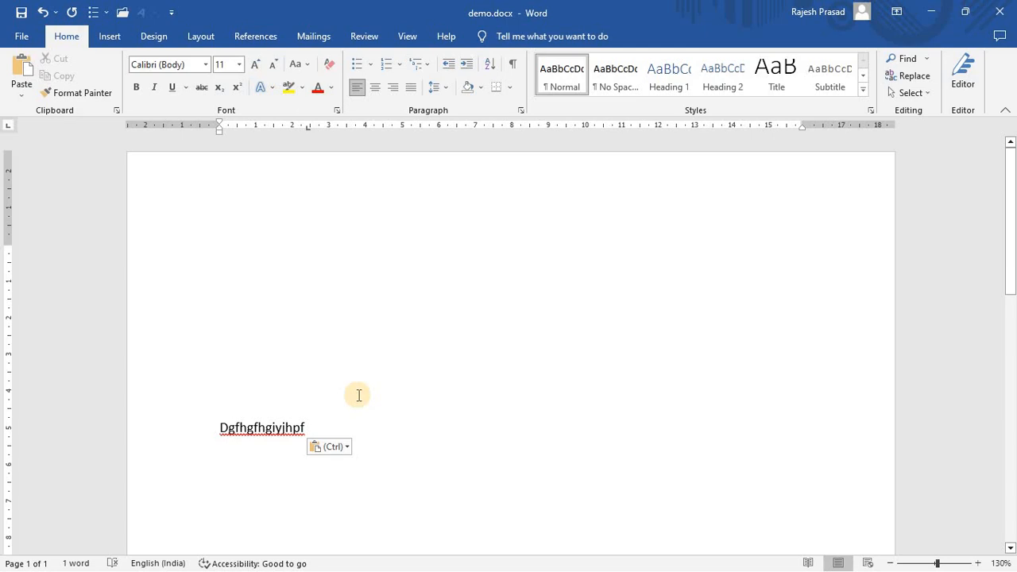
{"action": "key", "text": "ctrl+z"}
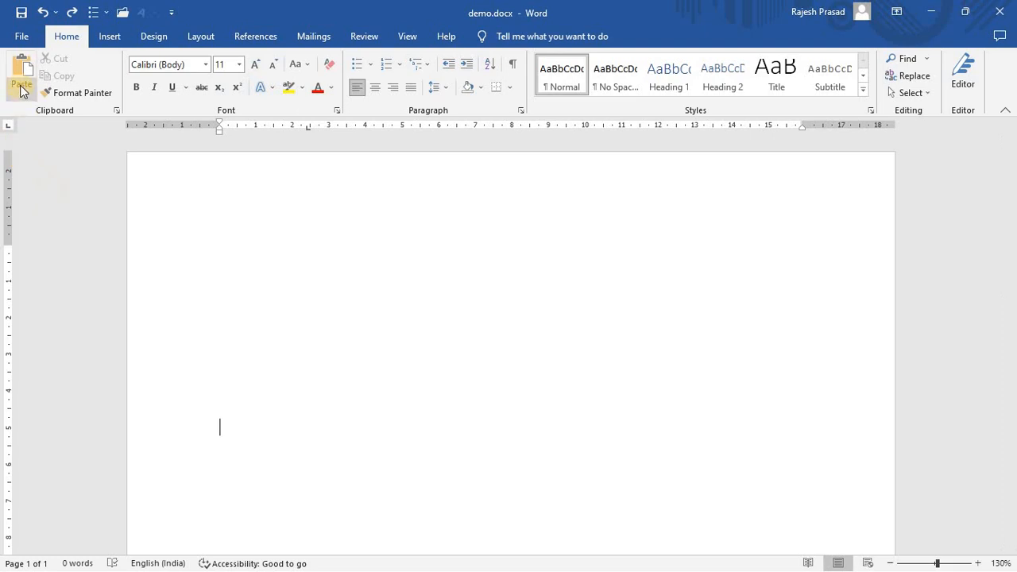
Paste the cut word on a blank line higher up the page and select it
{"action": "left_click", "coordinate": [283, 310]}
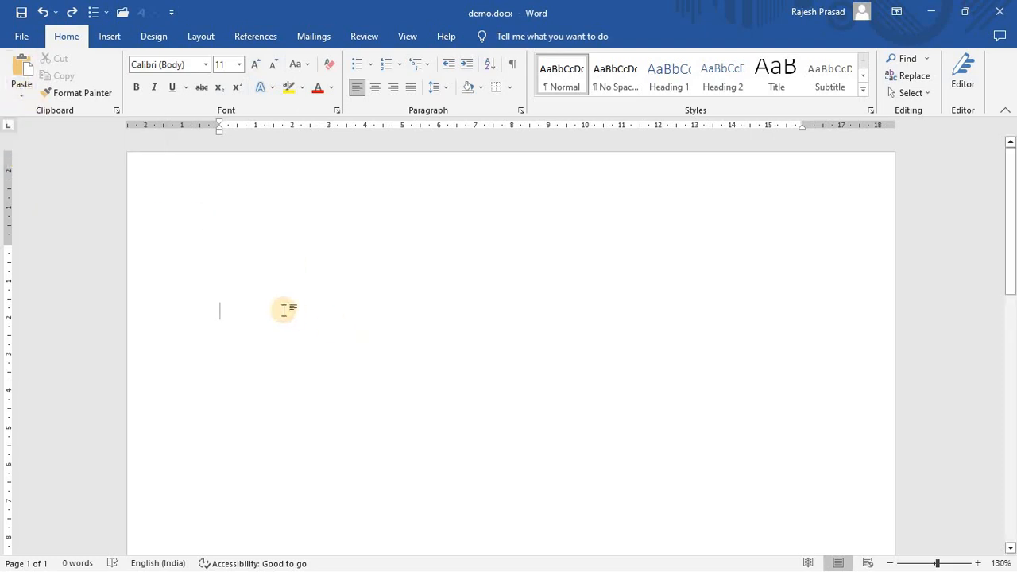
{"action": "key", "text": "ctrl+v"}
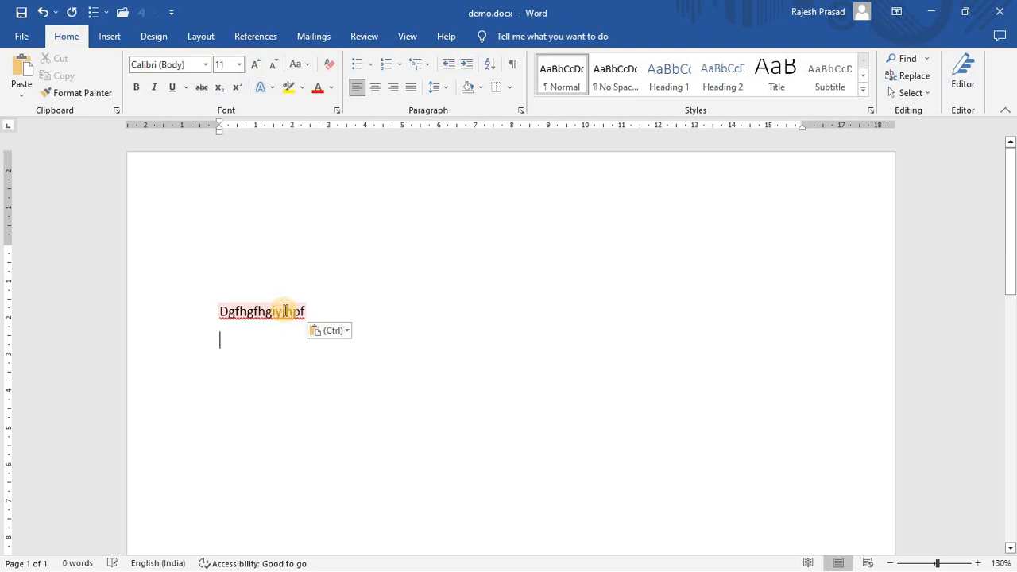
{"action": "double_click", "coordinate": [219, 311]}
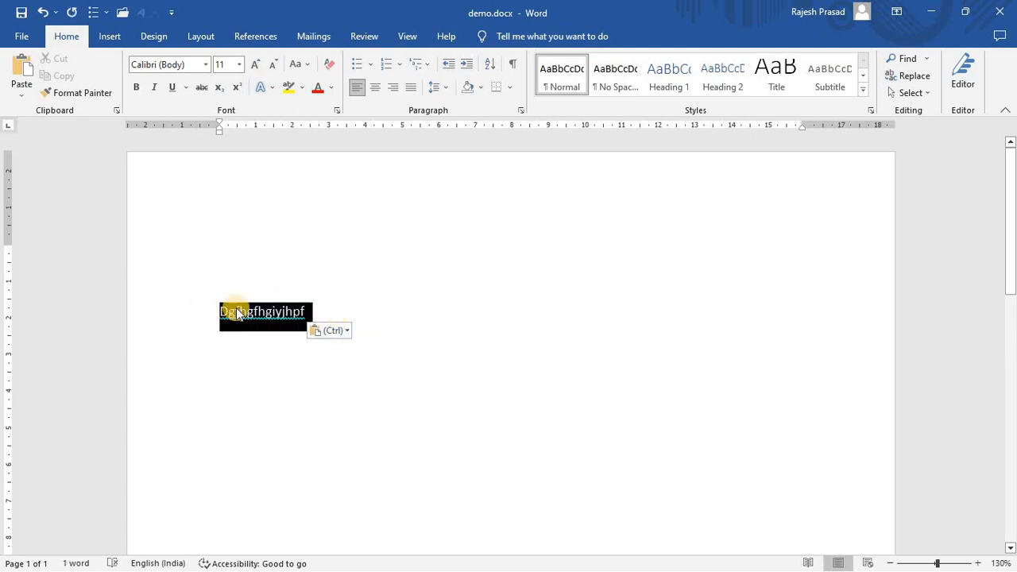
Delete the pasted word and the blank lines above it, back to the first line of the page
{"action": "left_click", "coordinate": [454, 368]}
{"action": "key", "text": "BackSpace"}
{"action": "key", "text": "BackSpace"}
{"action": "key", "text": "BackSpace"}
{"action": "key", "text": "BackSpace"}
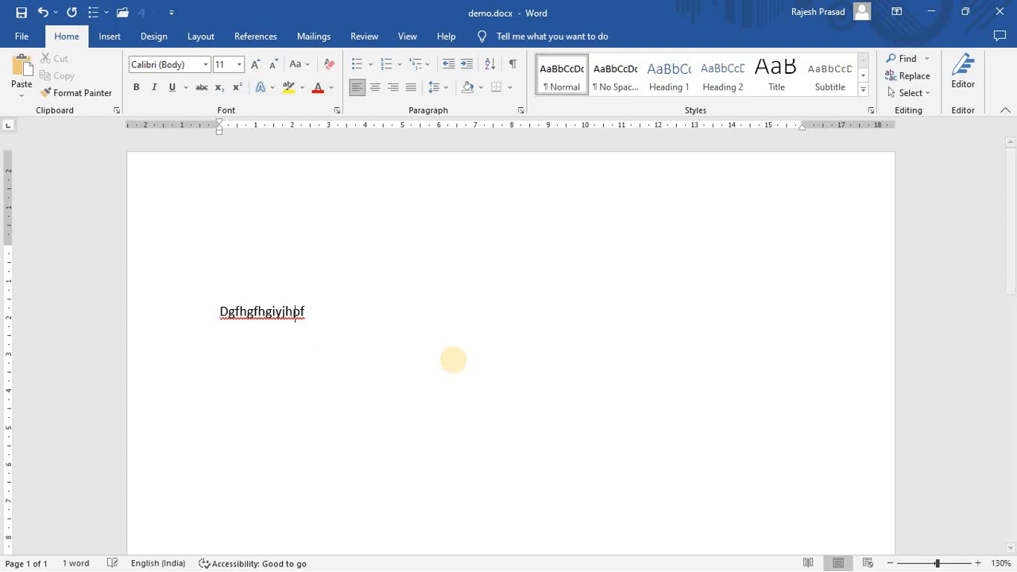
{"action": "key", "text": "BackSpace"}
{"action": "key", "text": "BackSpace"}
{"action": "key", "text": "BackSpace"}
{"action": "key", "text": "BackSpace"}
{"action": "key", "text": "BackSpace"}
{"action": "key", "text": "BackSpace"}
{"action": "key", "text": "BackSpace"}
{"action": "key", "text": "BackSpace"}
{"action": "key", "text": "BackSpace"}
{"action": "key", "text": "BackSpace"}
{"action": "key", "text": "BackSpace"}
{"action": "key", "text": "BackSpace"}
{"action": "key", "text": "BackSpace"}
{"action": "key", "text": "BackSpace"}
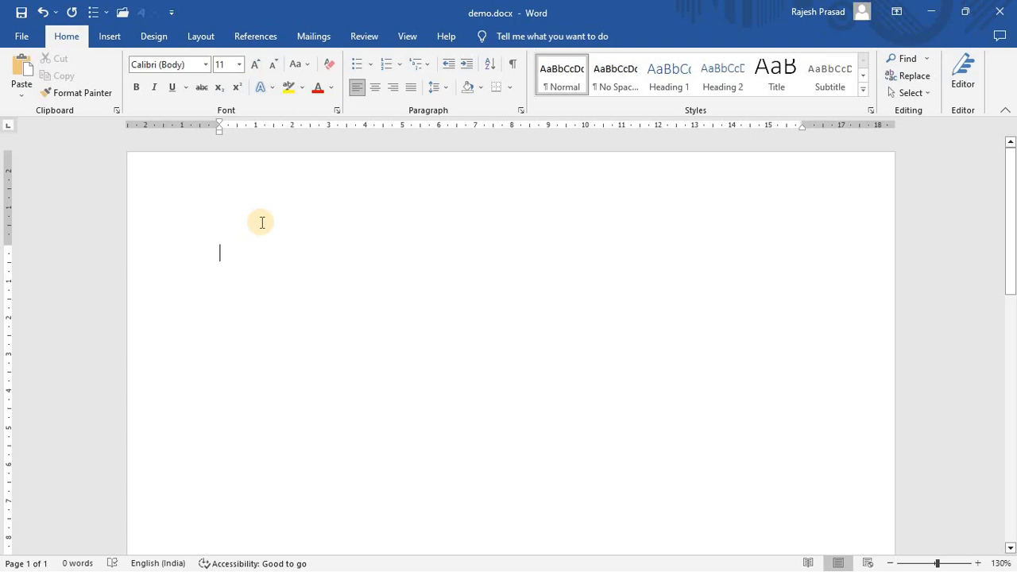
Start a shortcut list with the lines "Save ctr+s", "Copy ctr+c" and "Cut"
{"action": "type", "text": "save"}
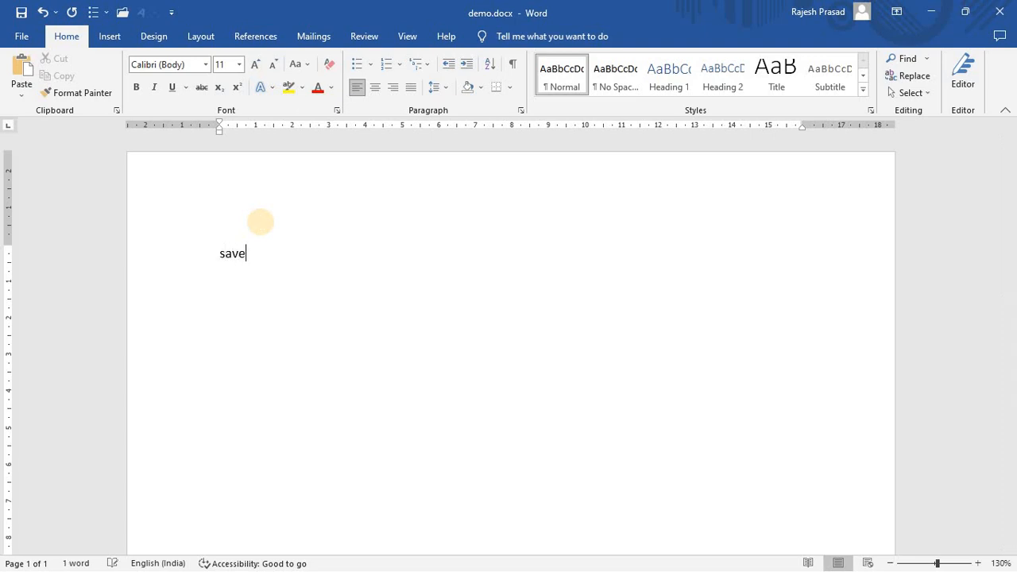
{"action": "type", "text": " ctr+s"}
{"action": "key", "text": "Return"}
{"action": "type", "text": "Copy"}
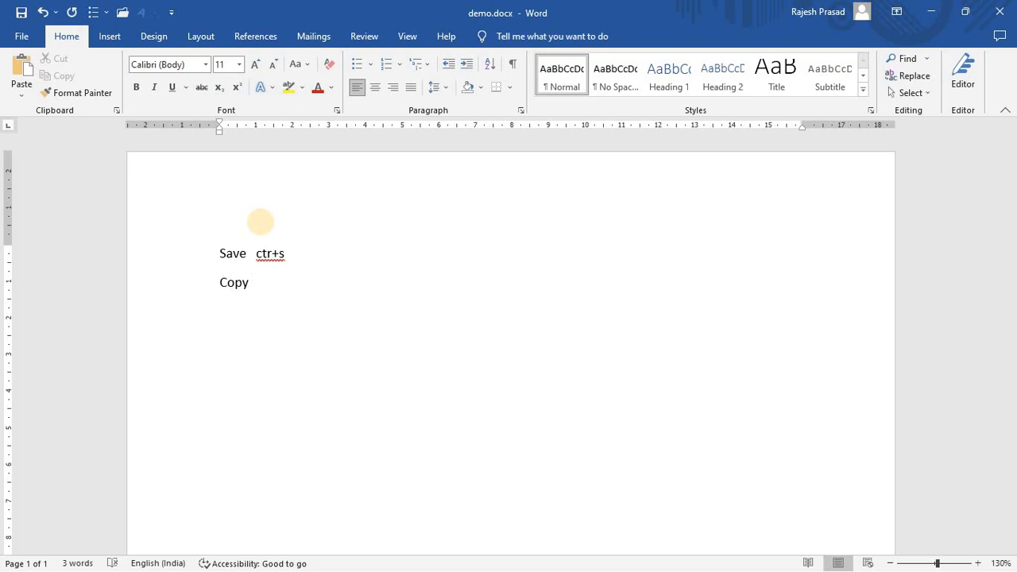
{"action": "type", "text": " ctr+"}
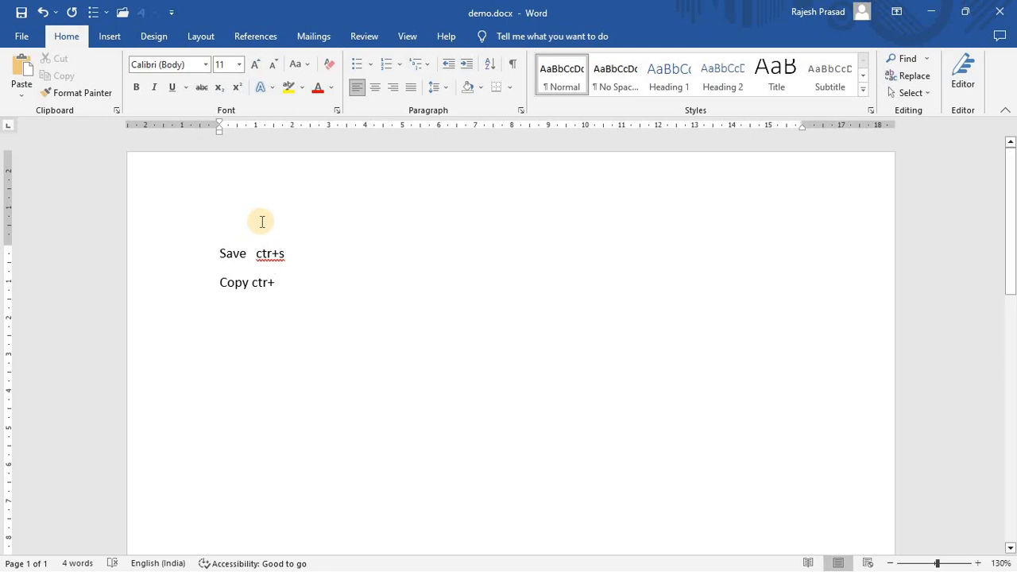
{"action": "type", "text": "c"}
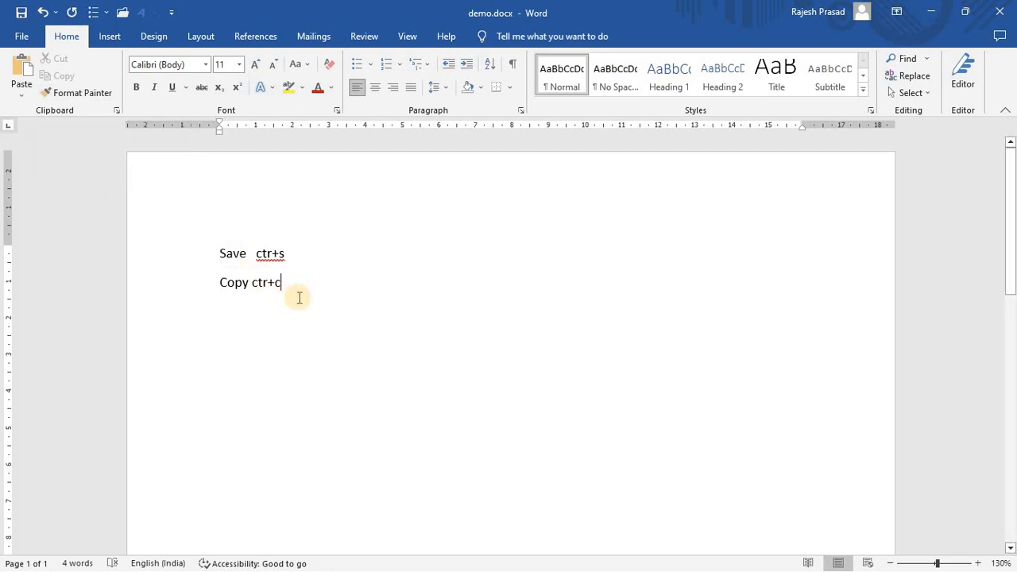
{"action": "key", "text": "Return"}
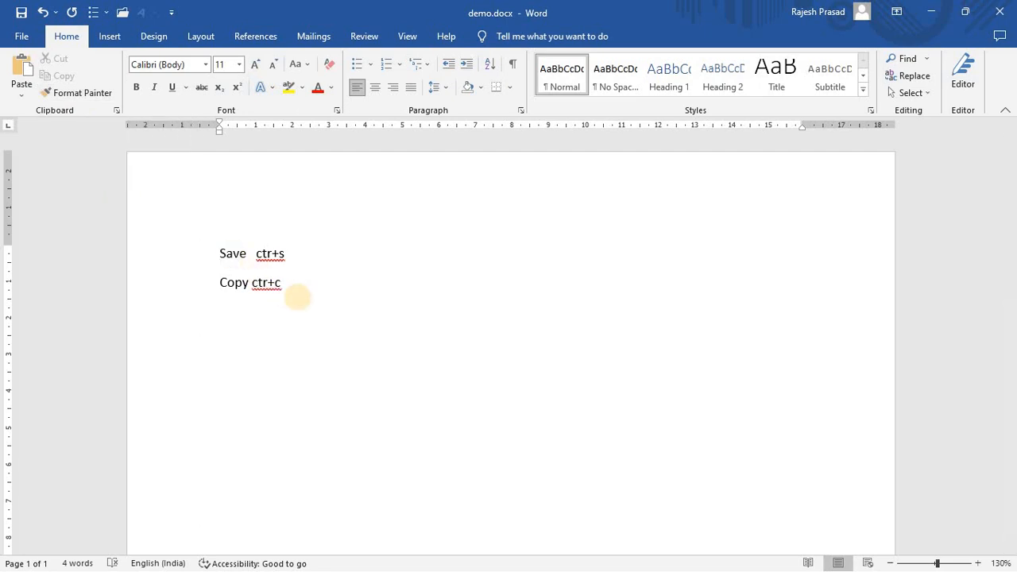
{"action": "type", "text": "cut"}
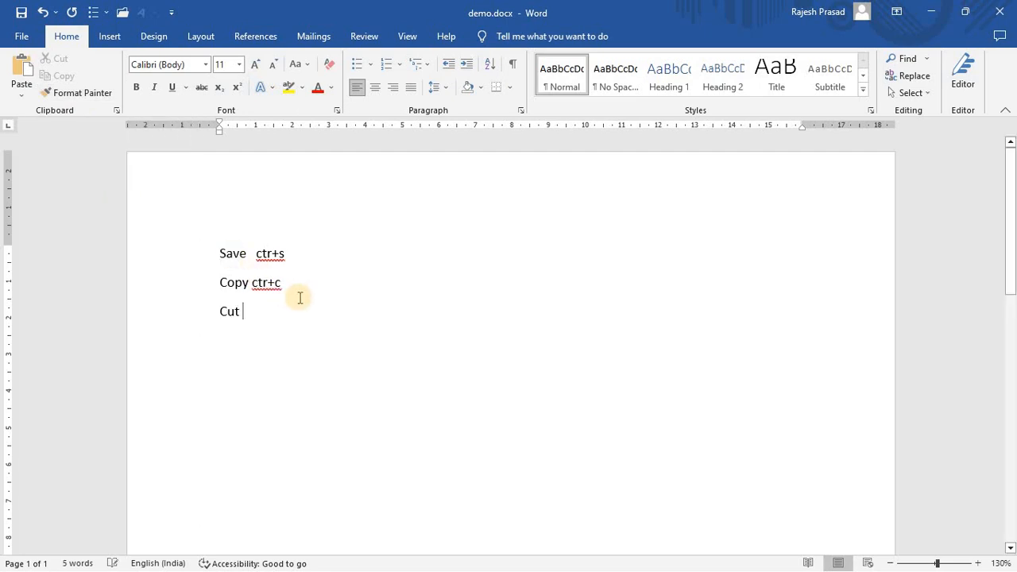
Insert a ":-" separator before the shortcut on the Save and Copy lines
{"action": "left_click", "coordinate": [254, 262]}
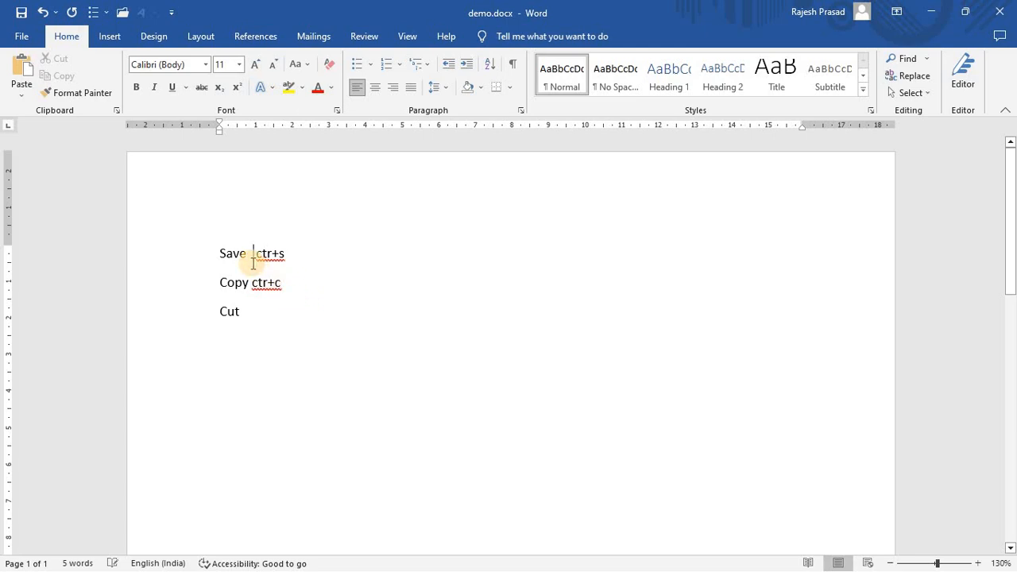
{"action": "type", "text": ":-"}
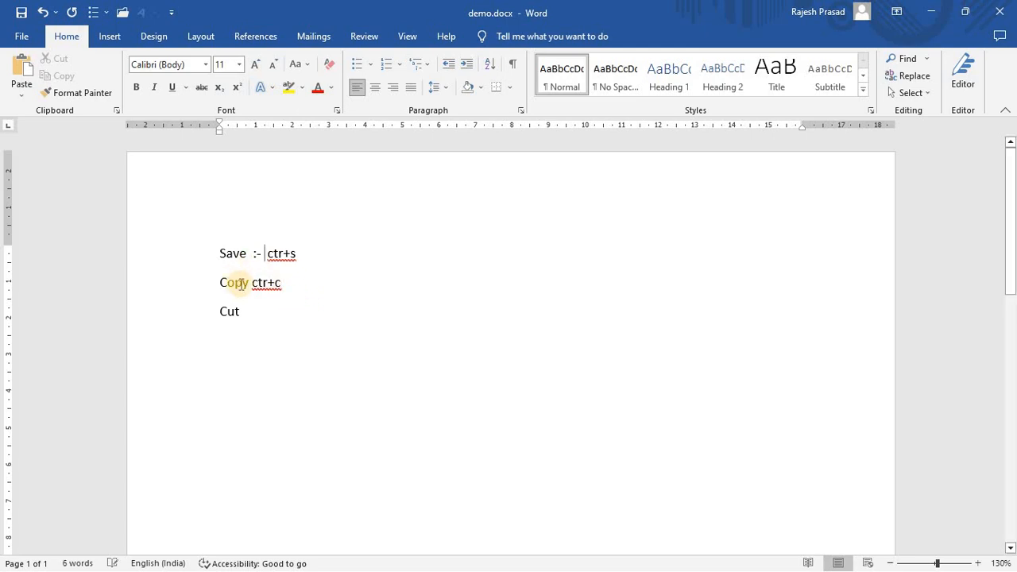
{"action": "right_click", "coordinate": [254, 283]}
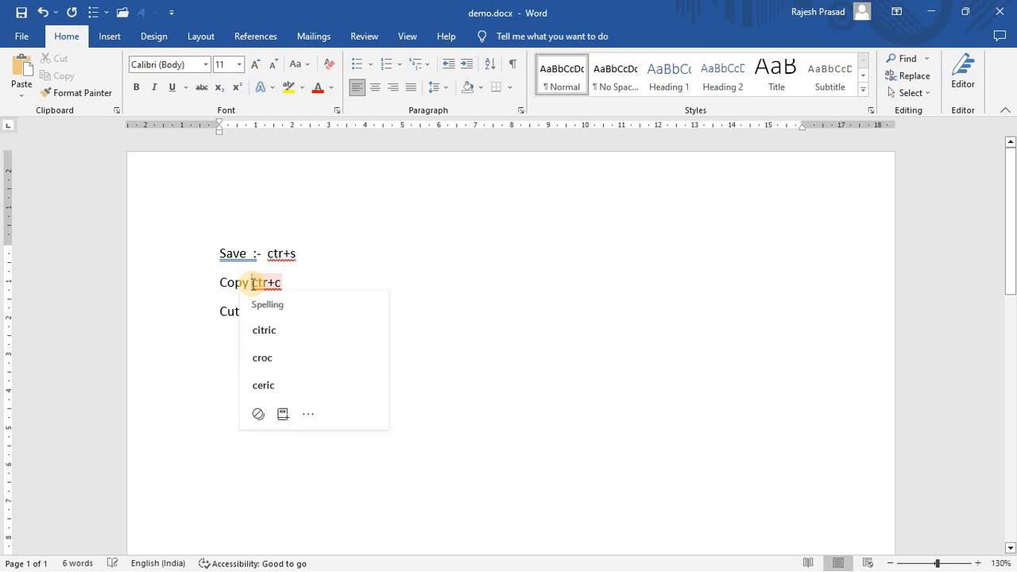
{"action": "left_click", "coordinate": [252, 284]}
{"action": "type", "text": ": "}
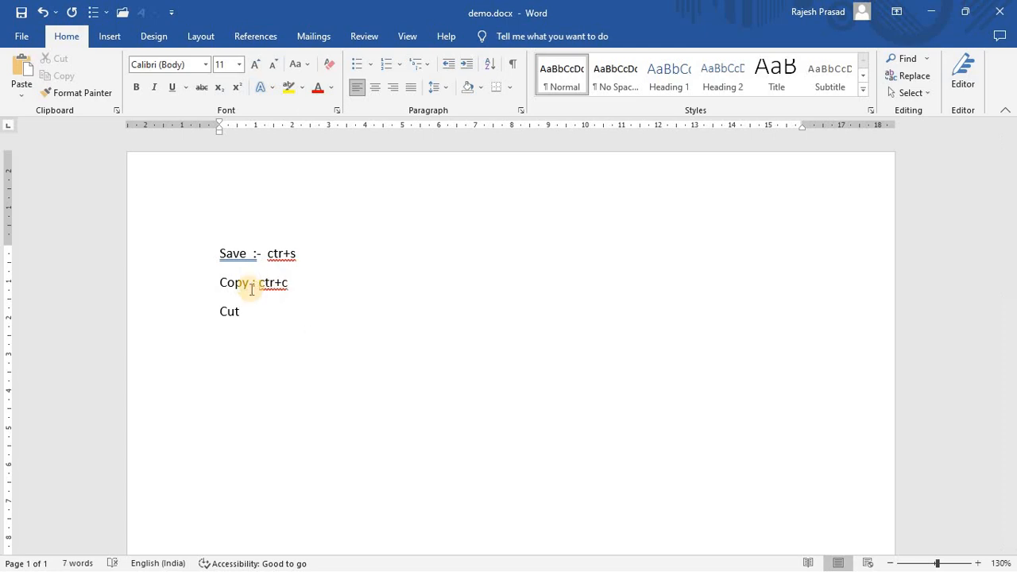
{"action": "type", "text": "-"}
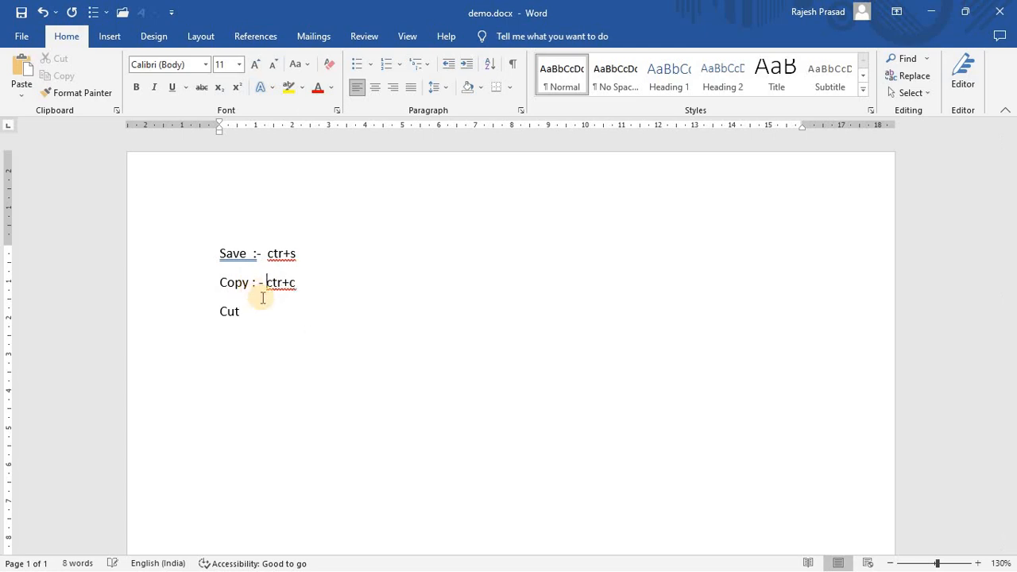
Complete the Cut line with ":- ctr+x" and add the line "Paste :- ctrl +v" below it
{"action": "key", "text": "Down"}
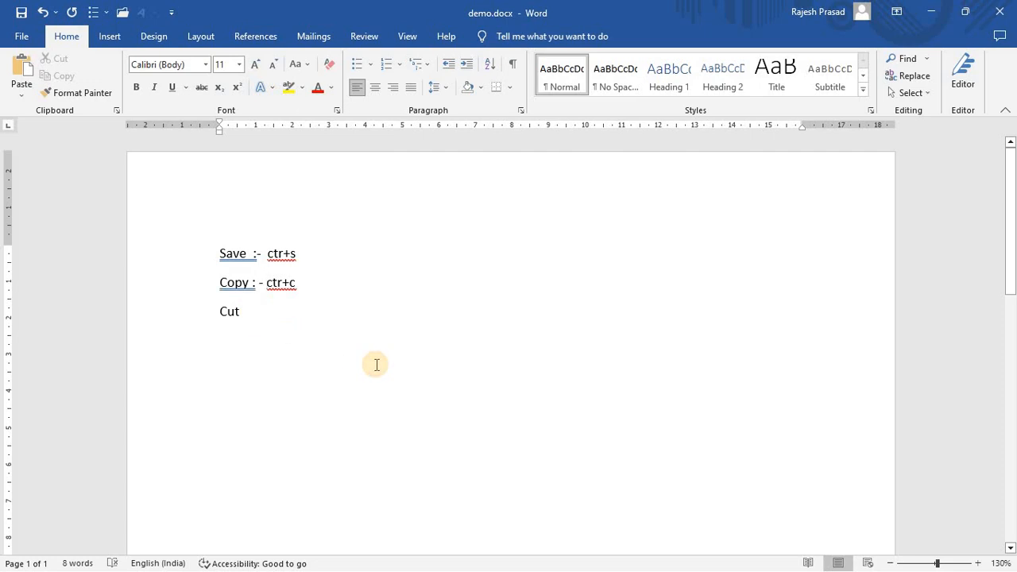
{"action": "type", "text": ":-"}
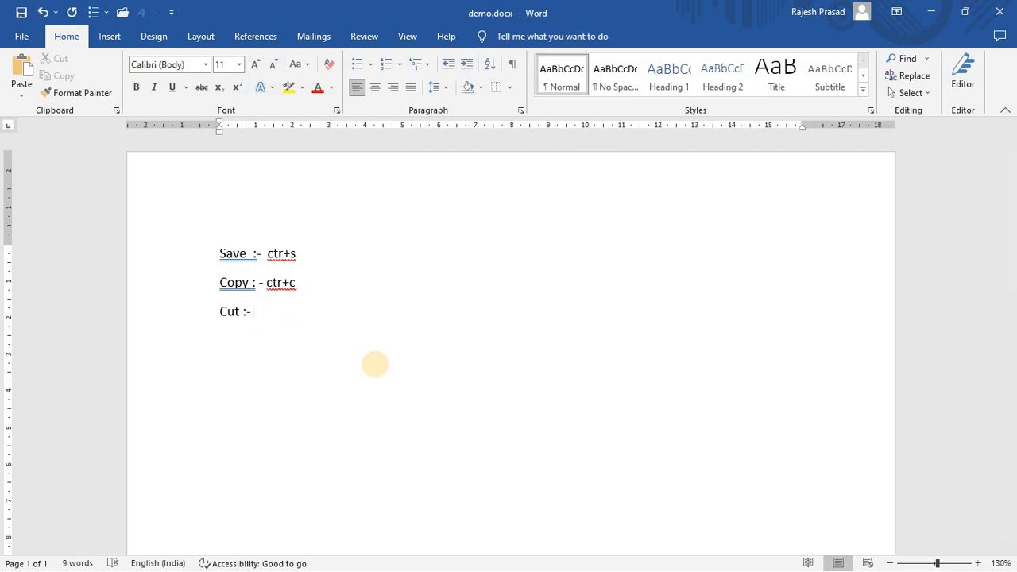
{"action": "type", "text": " ctr+x"}
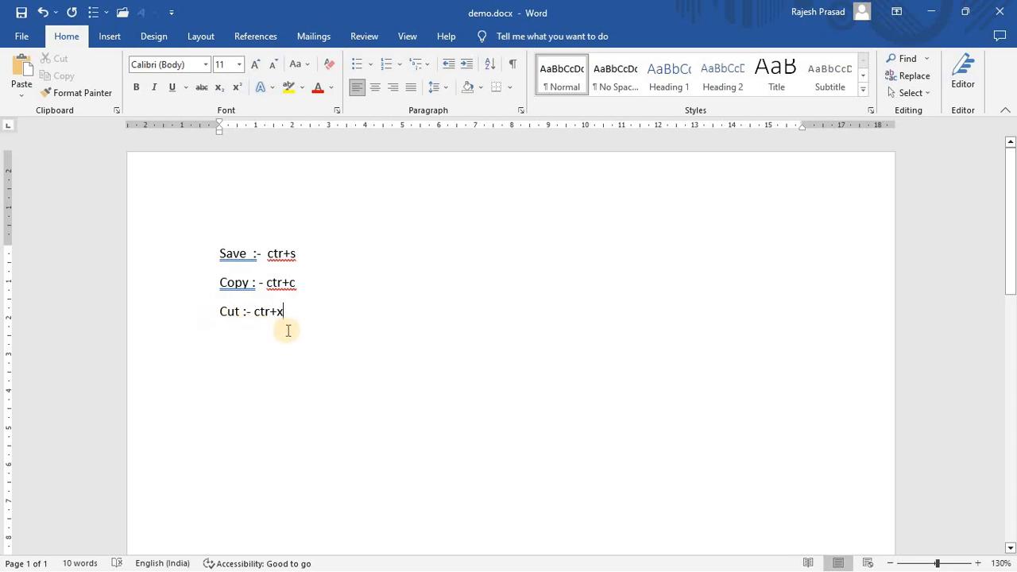
{"action": "key", "text": "Return"}
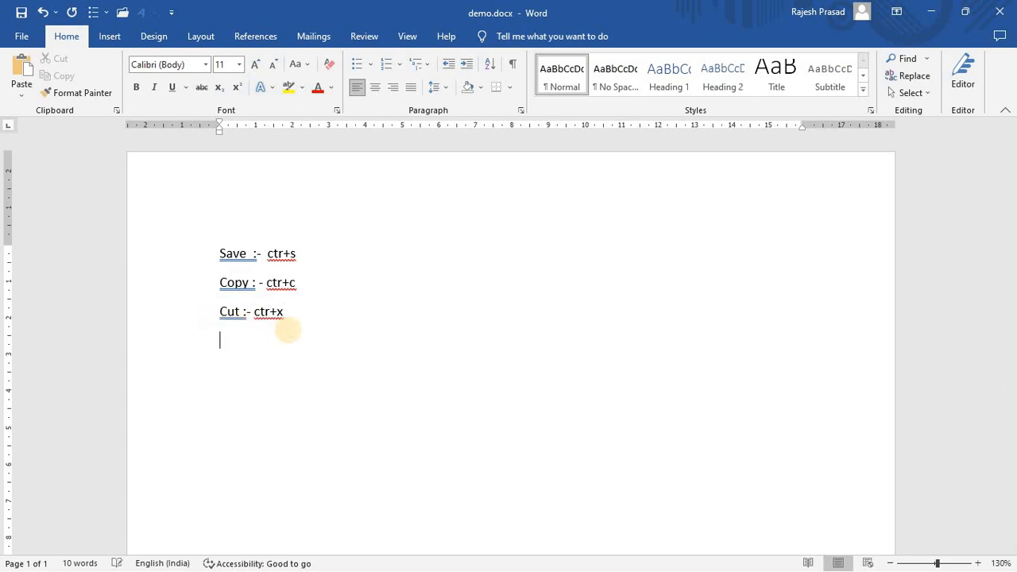
{"action": "type", "text": "paste :- ct"}
{"action": "type", "text": "ll +"}
{"action": "key", "text": "BackSpace"}
{"action": "type", "text": "rl +v"}
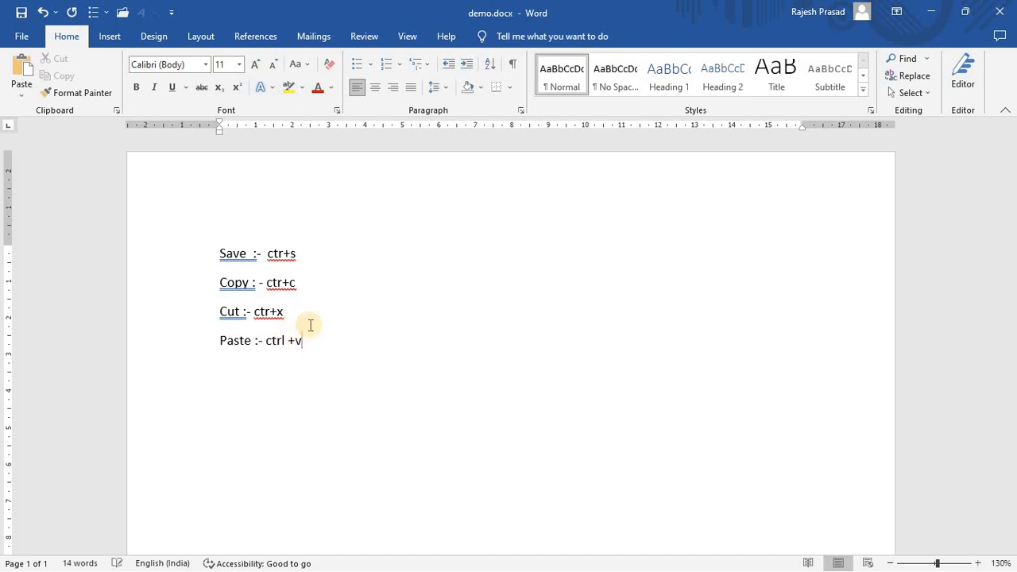
Correct "ctr" to "ctrl" on the Save, Copy and Cut lines
{"action": "right_click", "coordinate": [281, 254]}
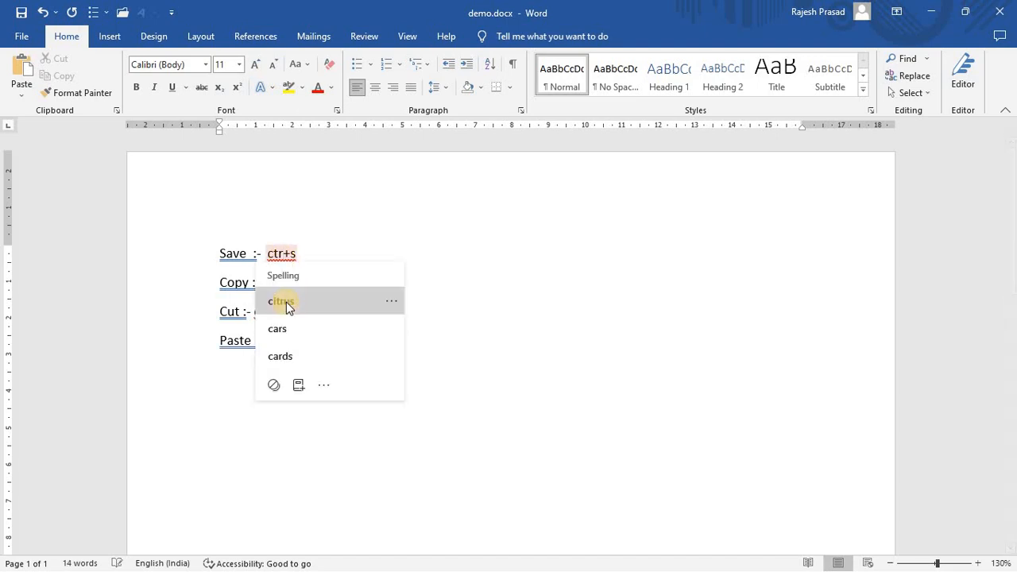
{"action": "left_click", "coordinate": [287, 303]}
{"action": "right_click", "coordinate": [284, 283]}
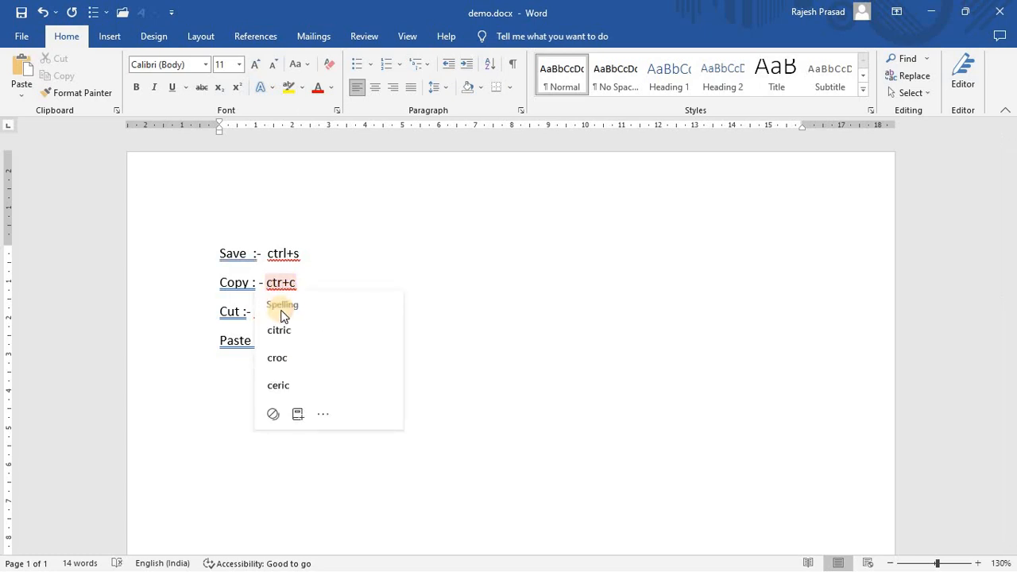
{"action": "left_click", "coordinate": [280, 316]}
{"action": "right_click", "coordinate": [271, 312]}
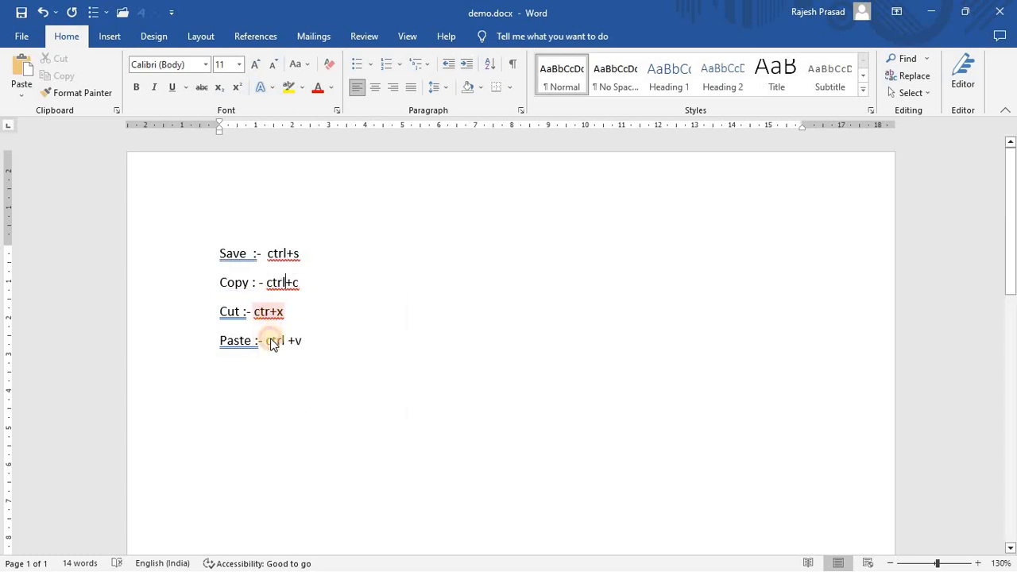
{"action": "key", "text": "Escape"}
{"action": "type", "text": "l"}
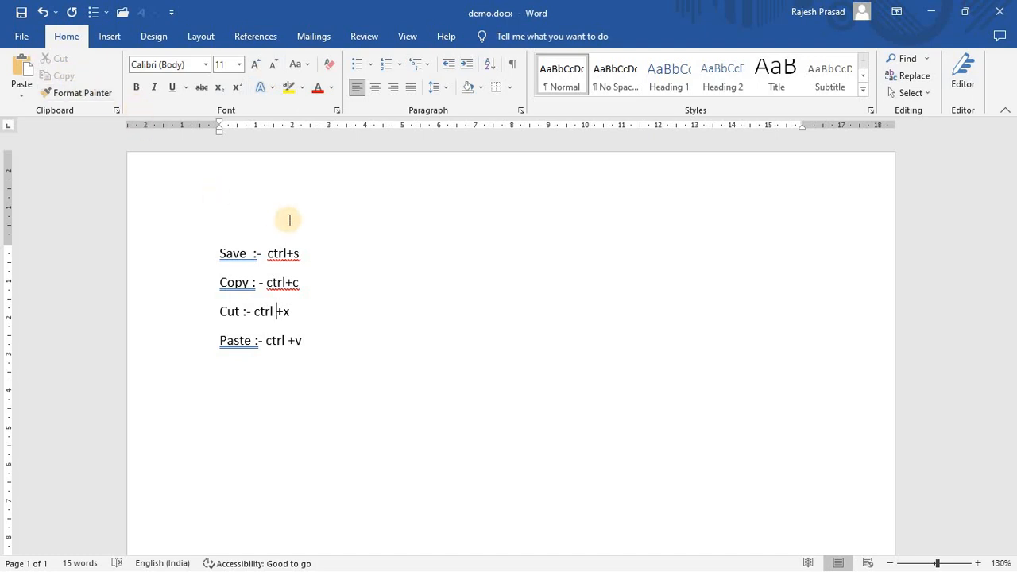
Select the entire document, clear the selection, and add two new lines after the Paste line
{"action": "left_click_drag", "start_coordinate": [260, 253], "coordinate": [235, 246]}
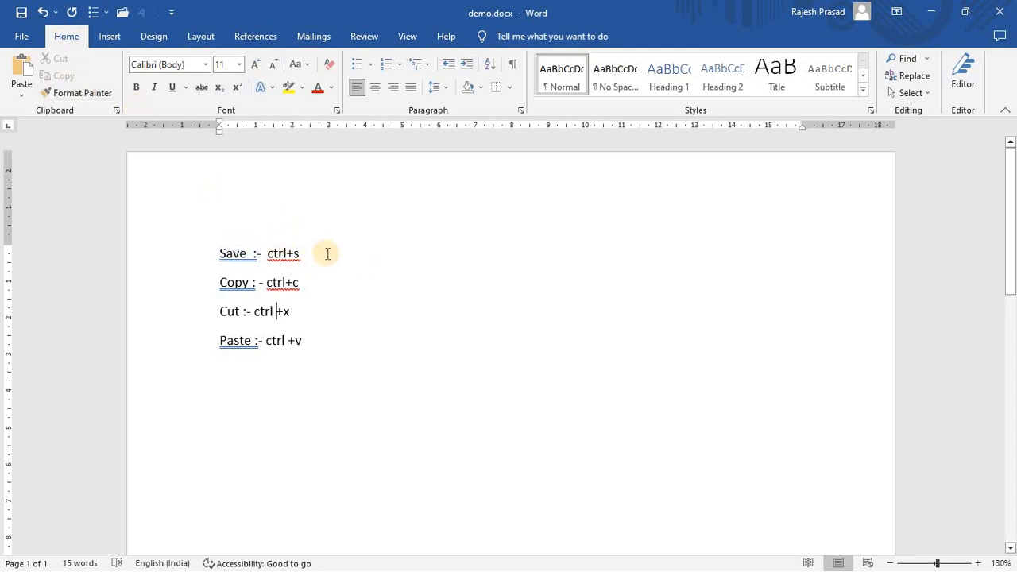
{"action": "key", "text": "ctrl+a"}
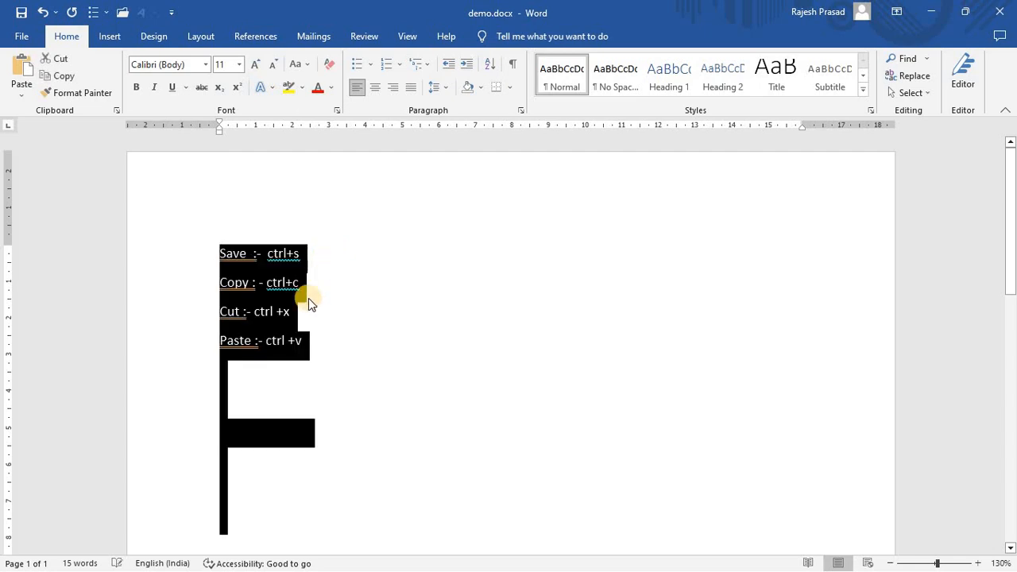
{"action": "left_click", "coordinate": [300, 340]}
{"action": "key", "text": "Return"}
{"action": "key", "text": "Return"}
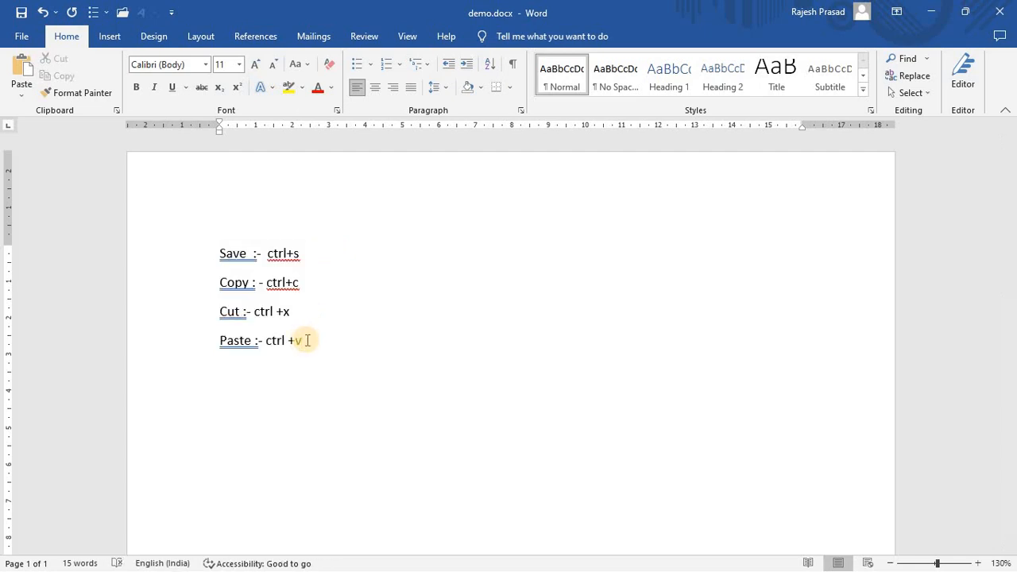
Capitalise the "V" on the Paste line and add the line "ALL select :- ctrl+a" below it
{"action": "key", "text": "BackSpace"}
{"action": "key", "text": "BackSpace"}
{"action": "key", "text": "BackSpace"}
{"action": "type", "text": "V"}
{"action": "key", "text": "Return"}
{"action": "type", "text": "ALL selct"}
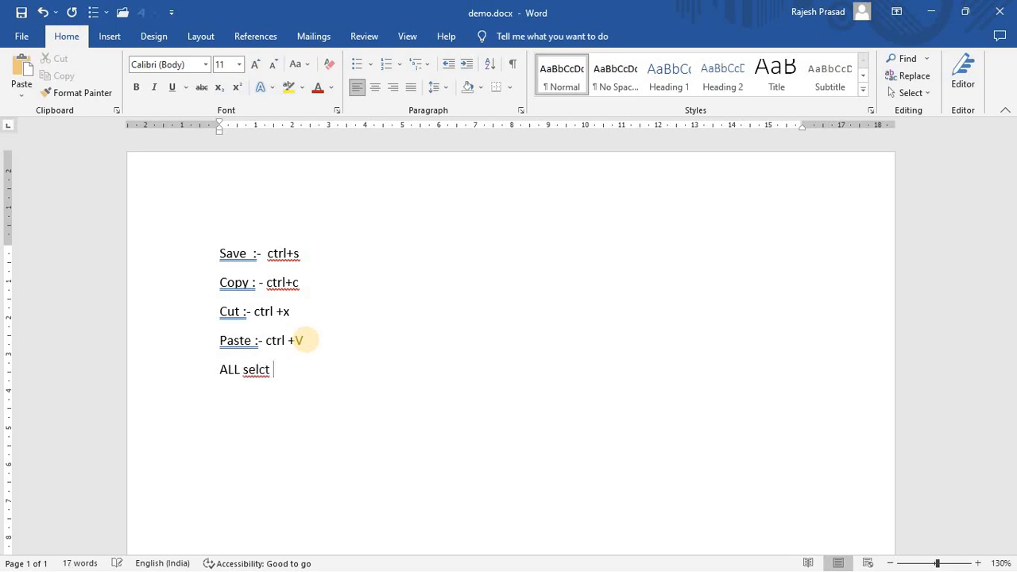
{"action": "key", "text": "BackSpace"}
{"action": "key", "text": "BackSpace"}
{"action": "type", "text": "ect :- ctrl+a"}
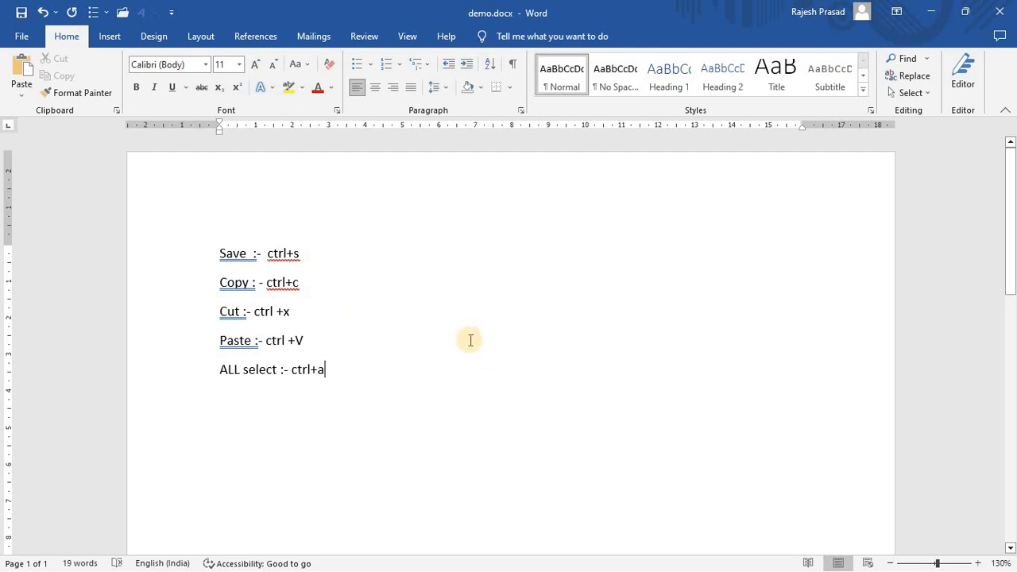
Cut the entire document text and paste it back onto the page
{"action": "key", "text": "ctrl+a"}
{"action": "key", "text": "ctrl+c"}
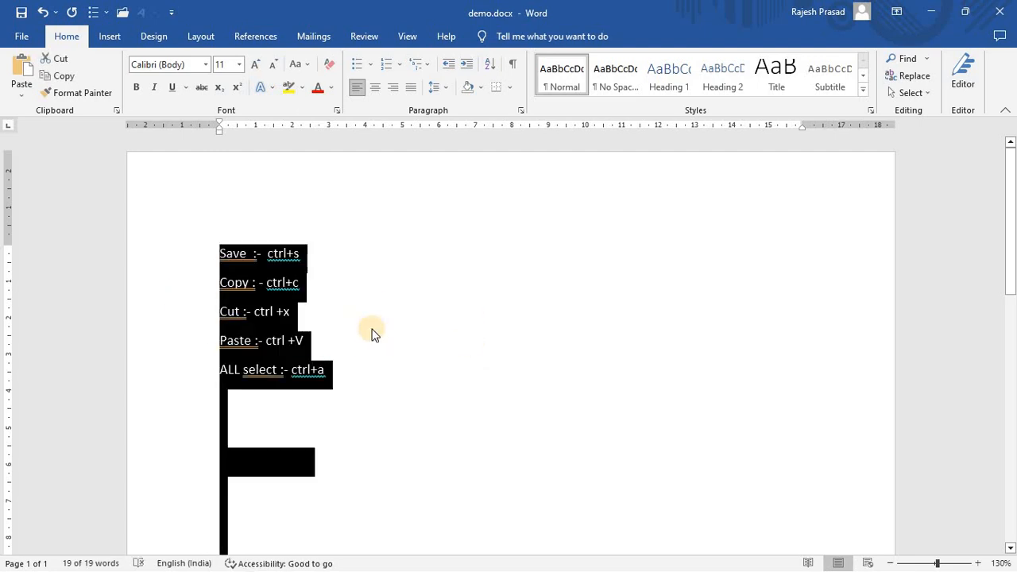
{"action": "left_click", "coordinate": [65, 62]}
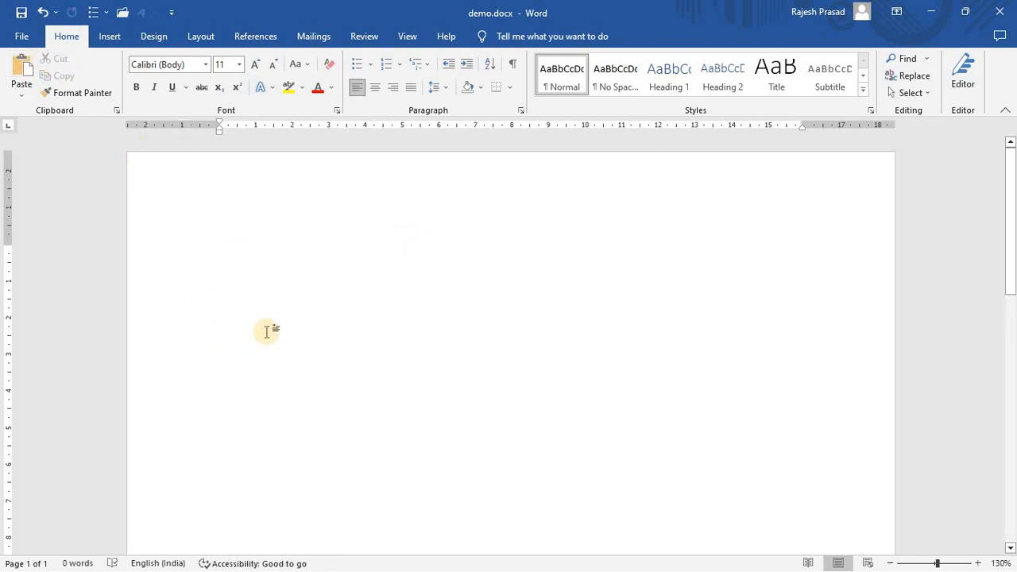
{"action": "key", "text": "ctrl+v"}
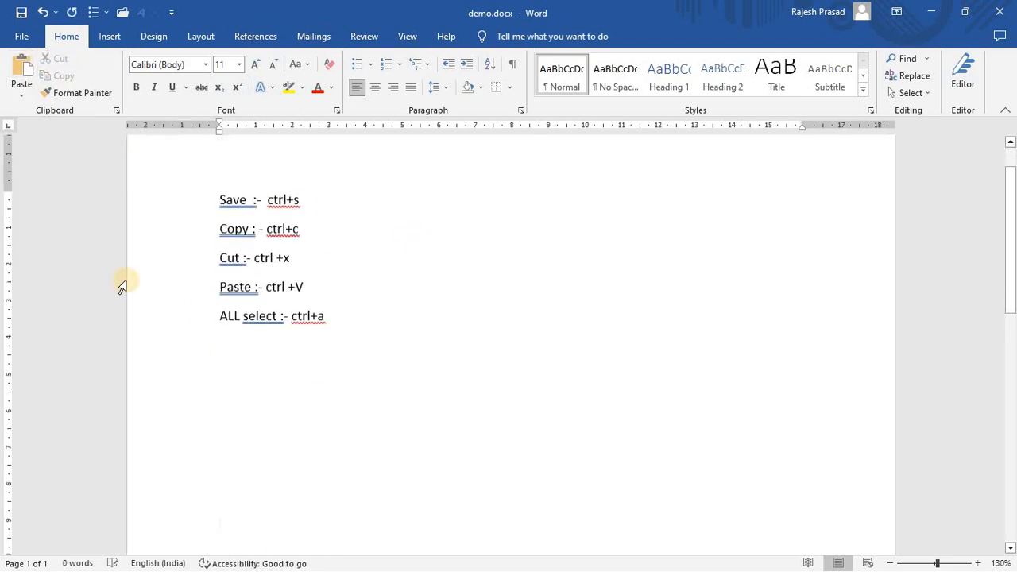
Copy the whole shortcut list, paste a duplicate below the original, and undo the paste
{"action": "double_click", "coordinate": [246, 341]}
{"action": "key", "text": "ctrl+a"}
{"action": "key", "text": "ctrl+c"}
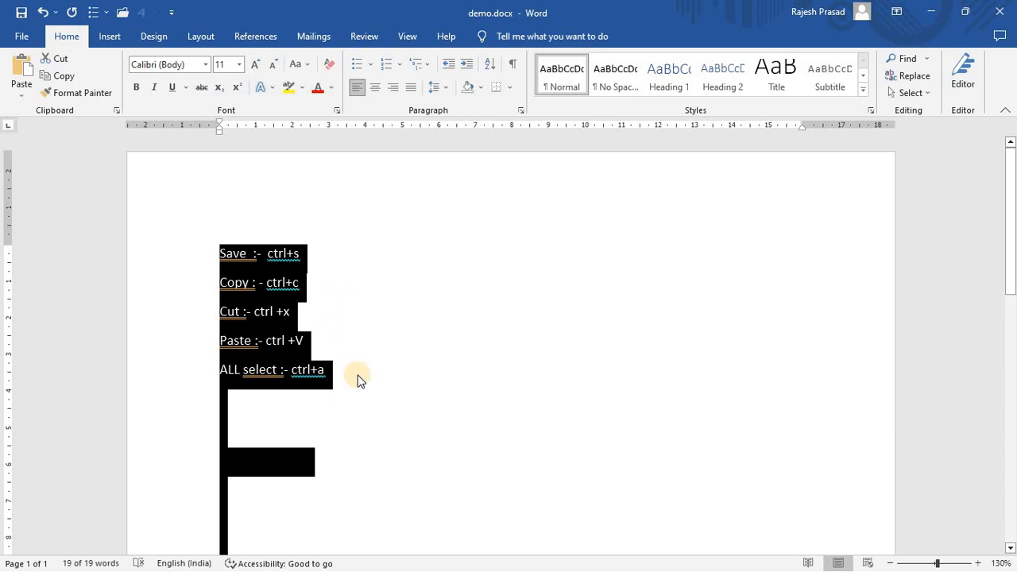
{"action": "left_click", "coordinate": [237, 419]}
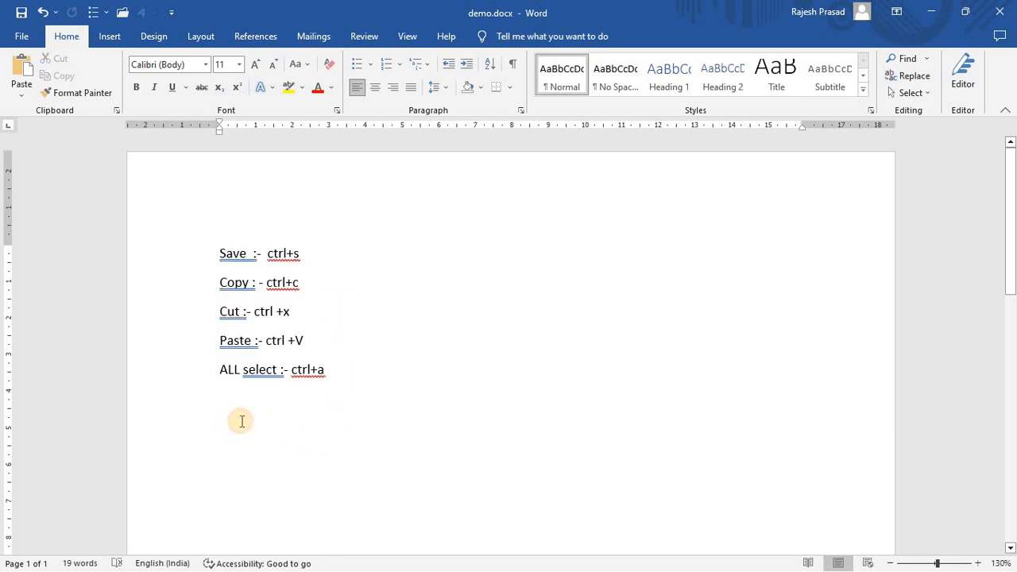
{"action": "key", "text": "ctrl+v"}
{"action": "scroll", "coordinate": [238, 406], "scroll_direction": "up", "scroll_amount": 3}
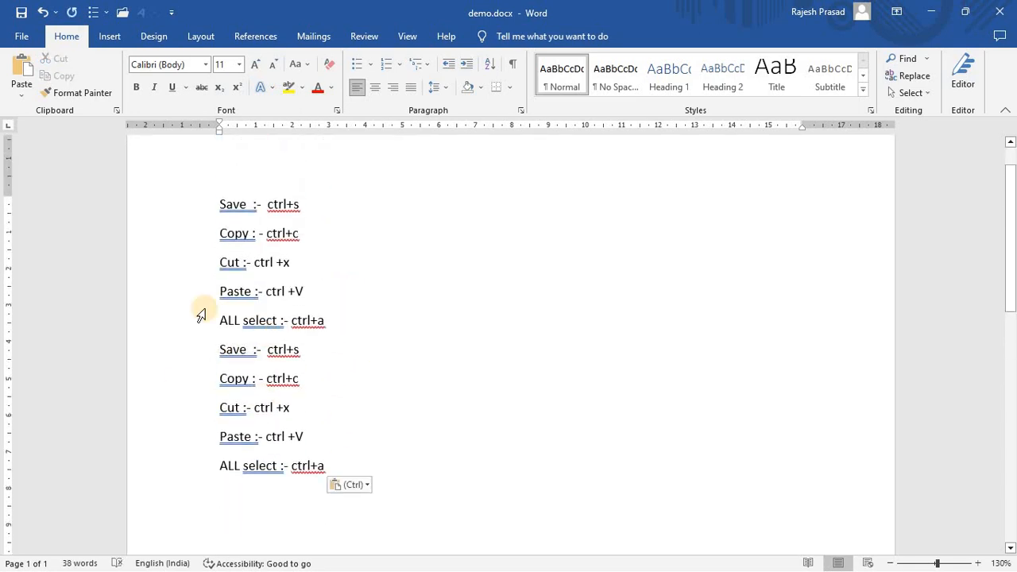
{"action": "key", "text": "ctrl+z"}
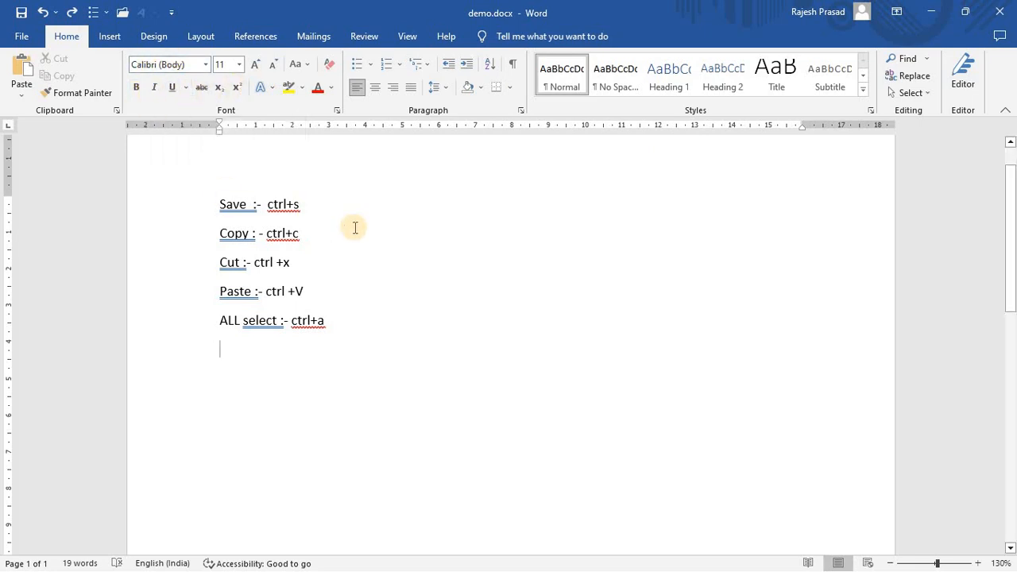
Delete all the text in the document
{"action": "scroll", "coordinate": [356, 235], "scroll_direction": "up", "scroll_amount": 1}
{"action": "key", "text": "ctrl+a"}
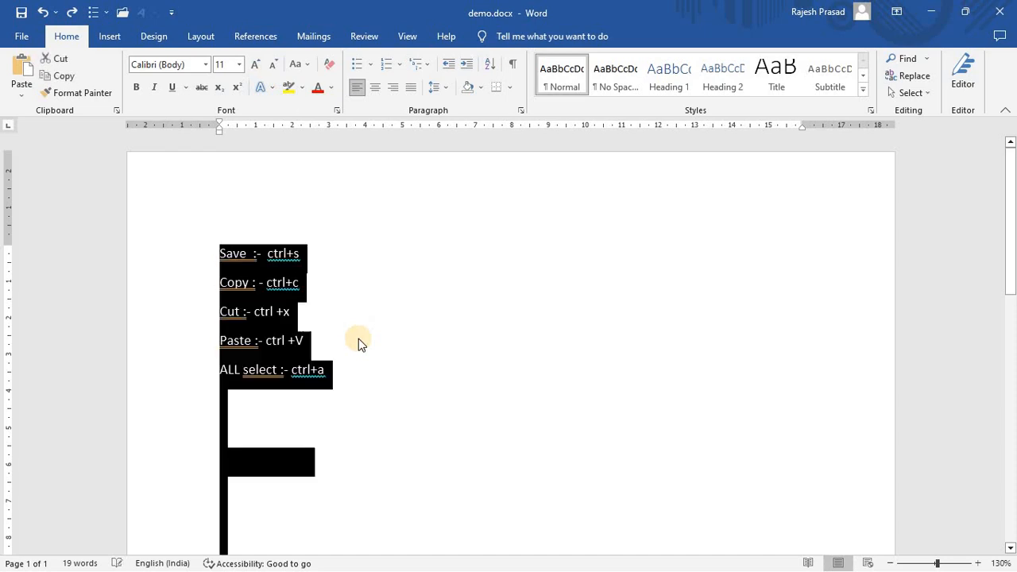
{"action": "key", "text": "Delete"}
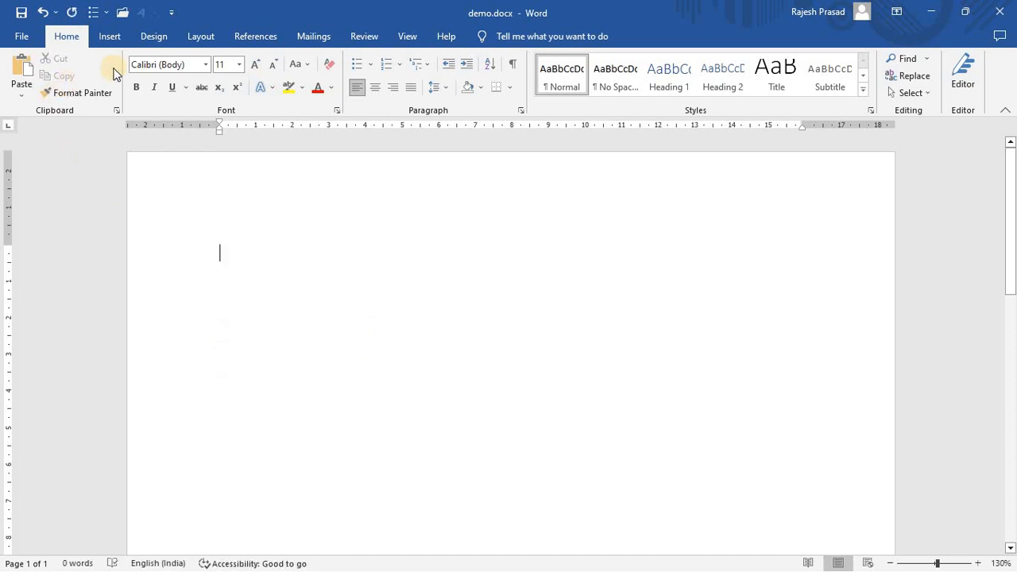
Write the sentence "I am good student" on the first line of the empty page
{"action": "left_click", "coordinate": [206, 66]}
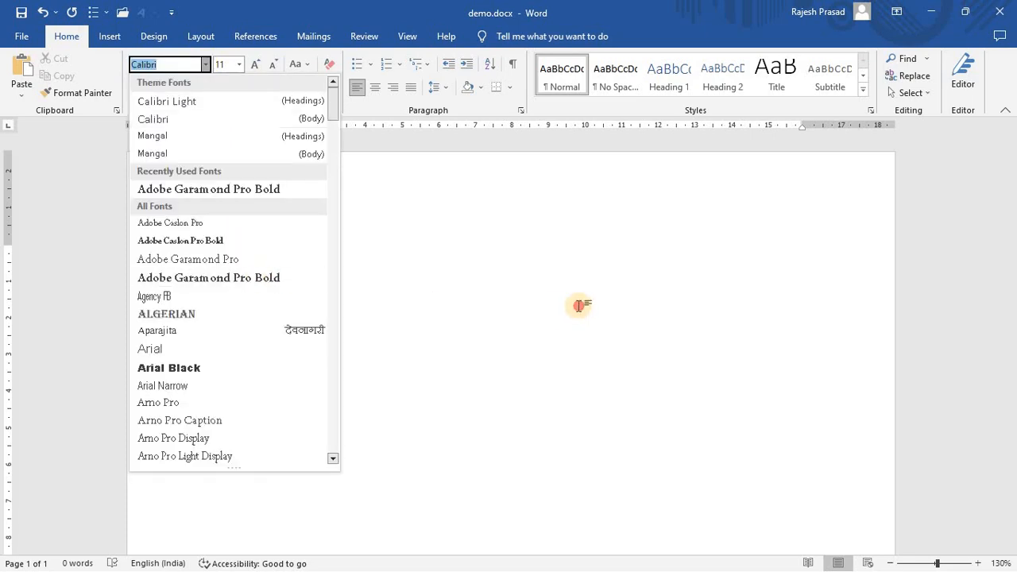
{"action": "left_click", "coordinate": [577, 302]}
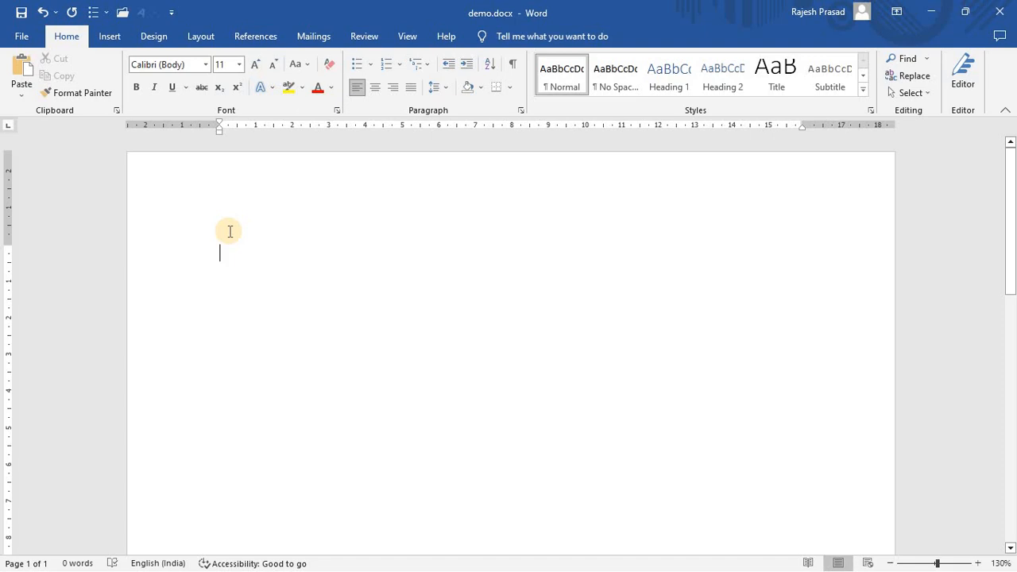
{"action": "type", "text": "I am "}
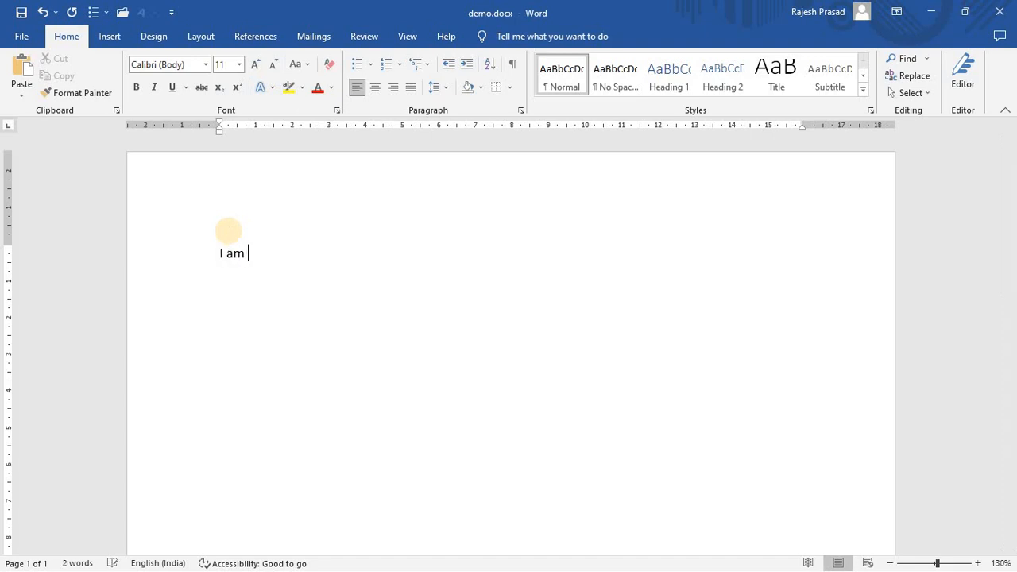
{"action": "type", "text": "good student"}
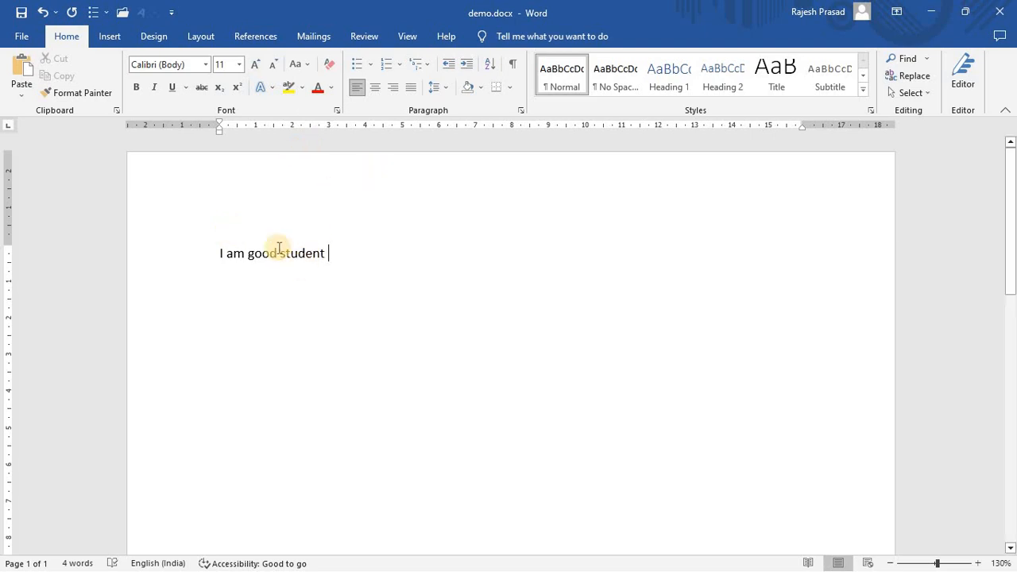
Change the font of the sentence "I am good student" to Adobe Garamond Pro Bold
{"action": "left_click_drag", "start_coordinate": [220, 256], "coordinate": [347, 257]}
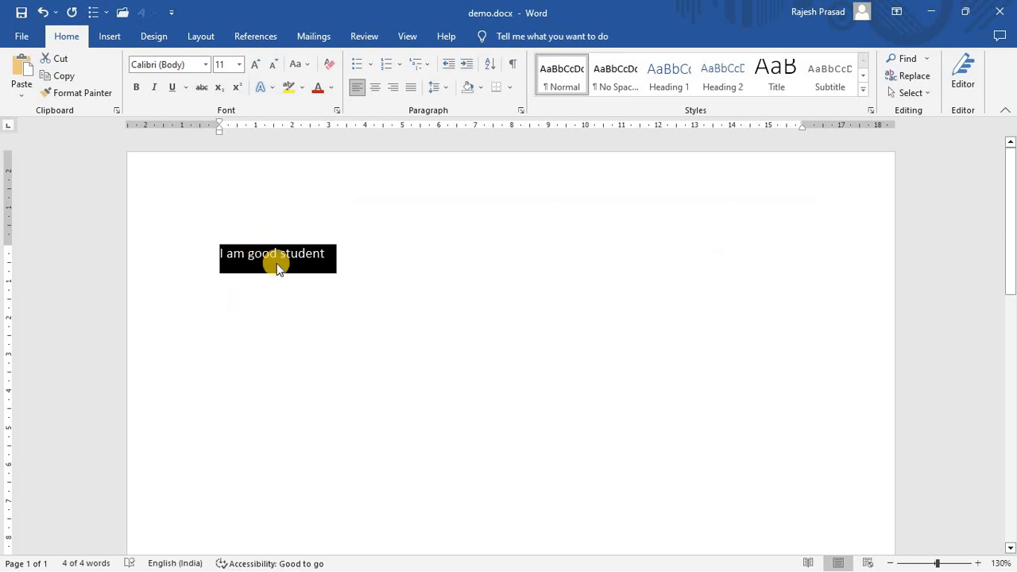
{"action": "left_click", "coordinate": [227, 273]}
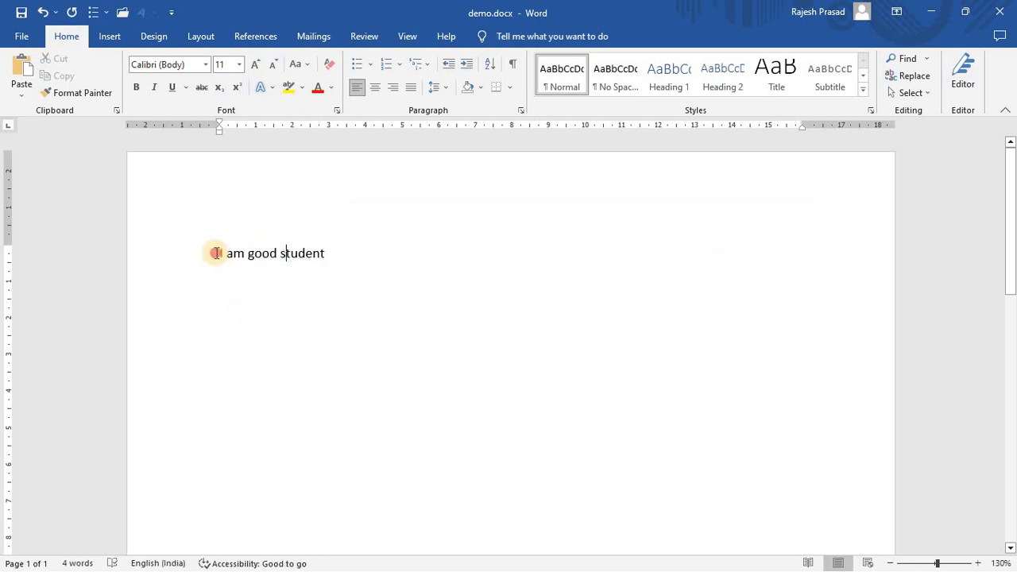
{"action": "left_click_drag", "start_coordinate": [216, 252], "coordinate": [314, 252]}
{"action": "left_click", "coordinate": [313, 339]}
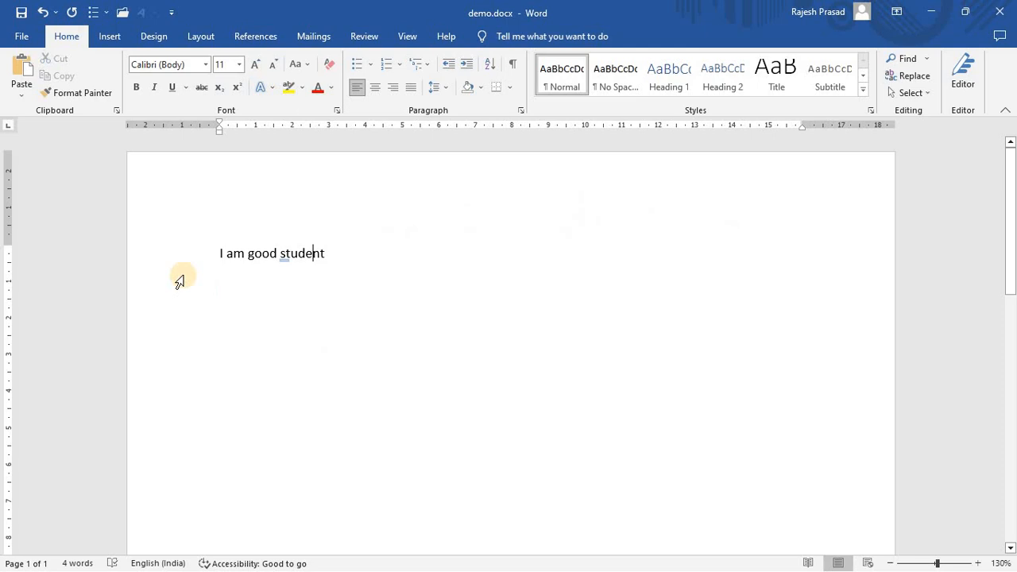
{"action": "triple_click", "coordinate": [317, 252]}
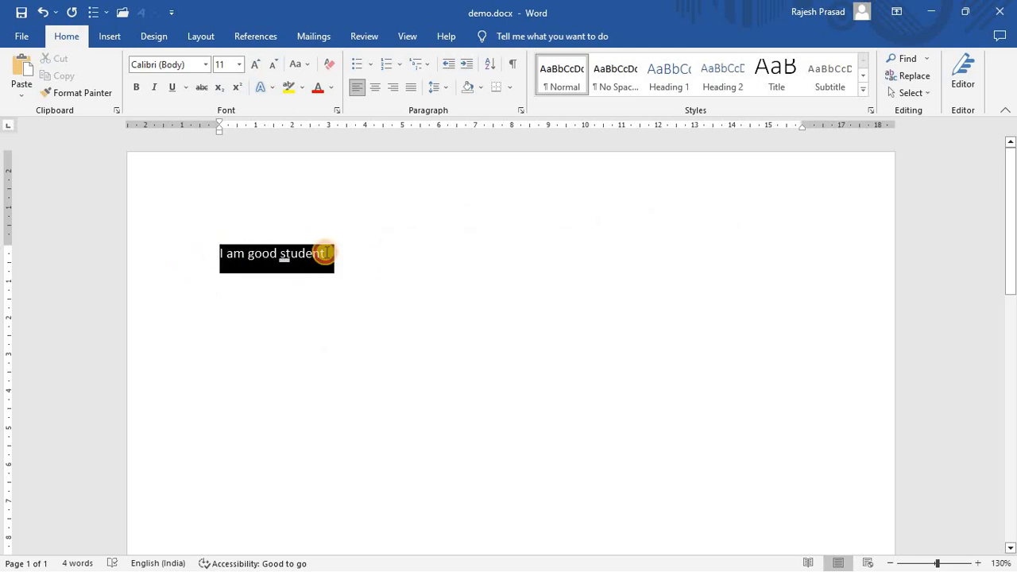
{"action": "left_click", "coordinate": [206, 65]}
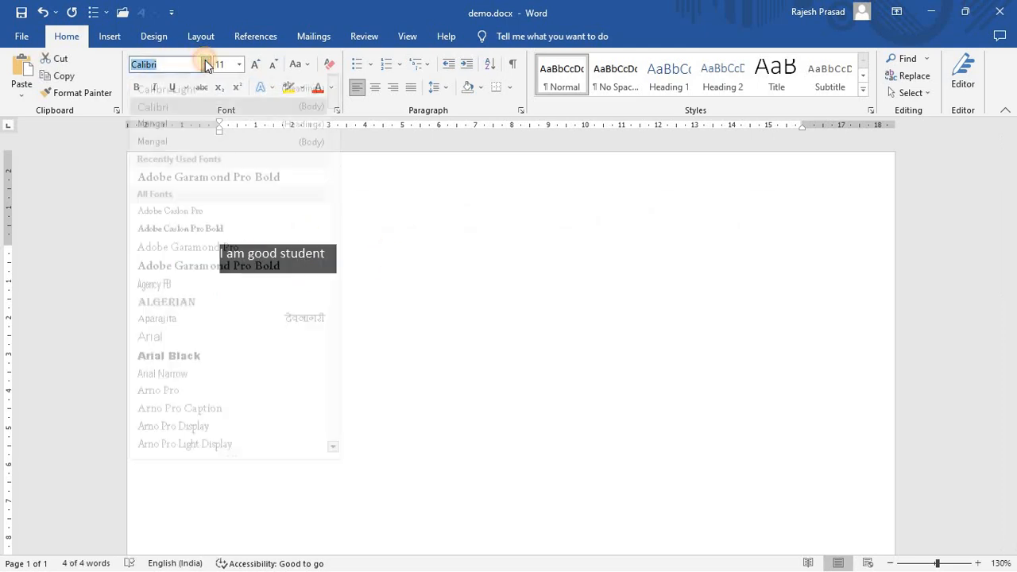
{"action": "scroll", "coordinate": [195, 270], "scroll_direction": "down", "scroll_amount": 8}
{"action": "scroll", "coordinate": [191, 297], "scroll_direction": "down", "scroll_amount": 20}
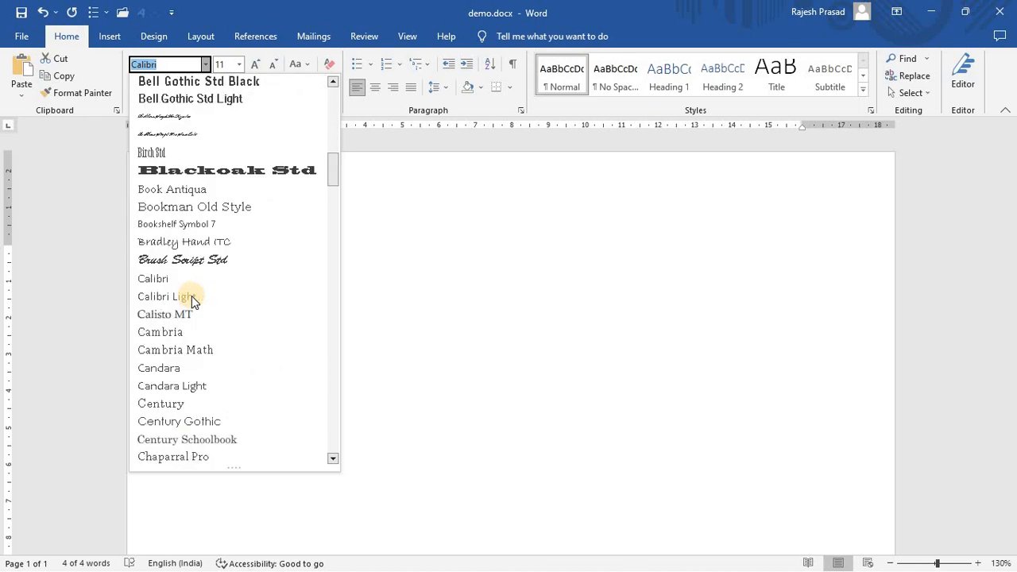
{"action": "scroll", "coordinate": [191, 297], "scroll_direction": "up", "scroll_amount": 20}
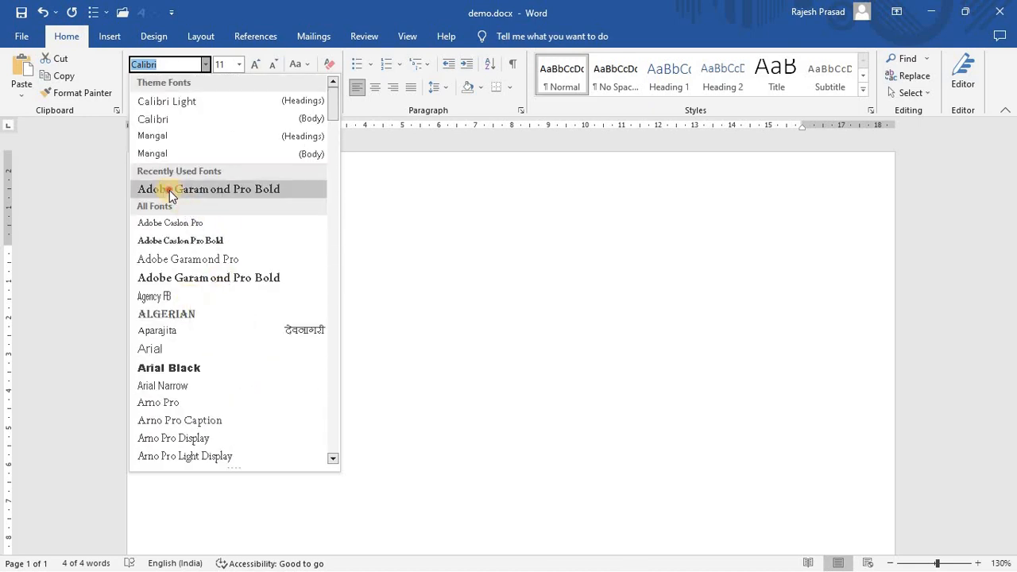
{"action": "left_click", "coordinate": [183, 191]}
{"action": "left_click", "coordinate": [329, 260]}
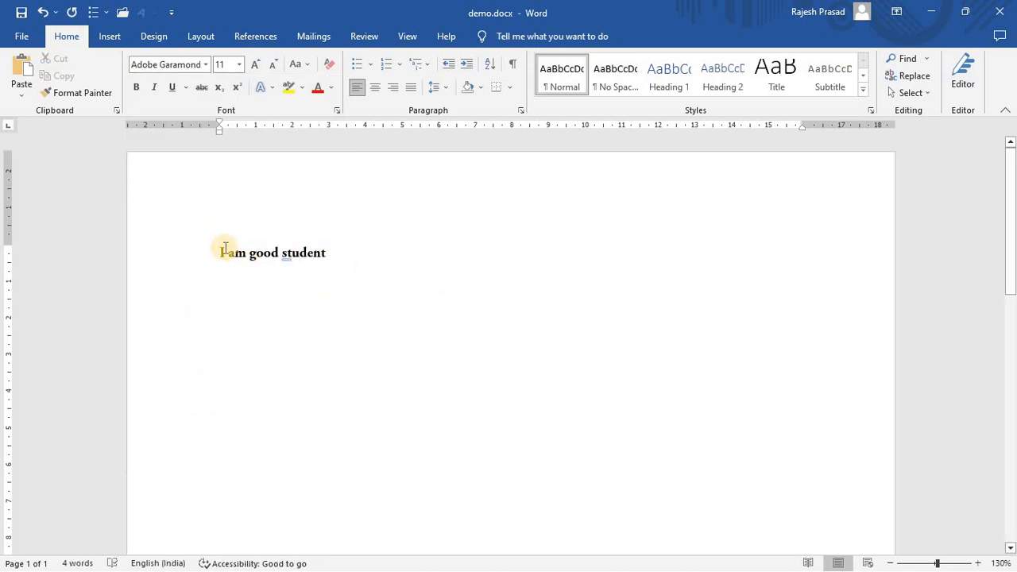
Set the font size of the whole sentence to 24
{"action": "left_click_drag", "start_coordinate": [219, 252], "coordinate": [330, 253]}
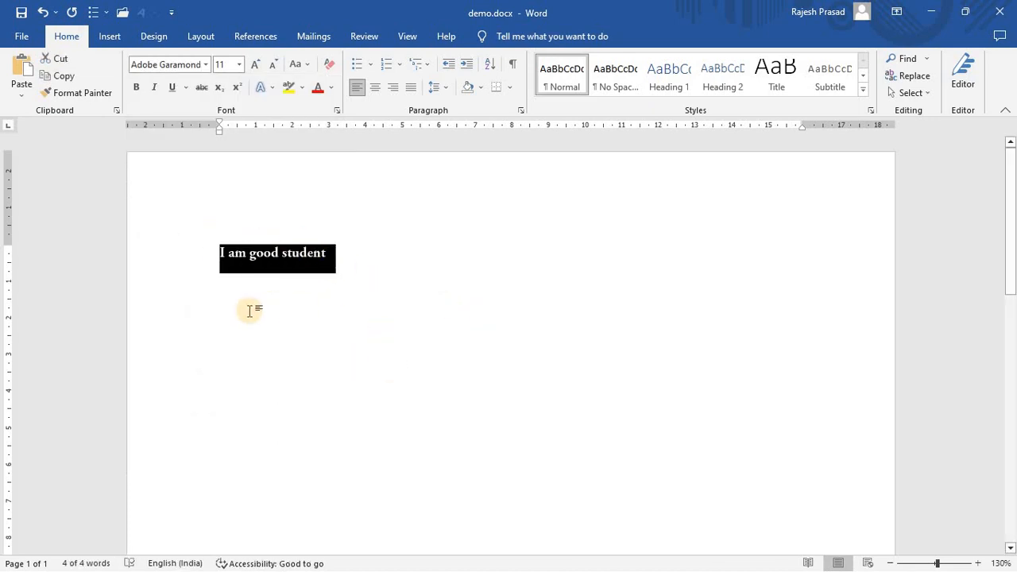
{"action": "left_click", "coordinate": [240, 65]}
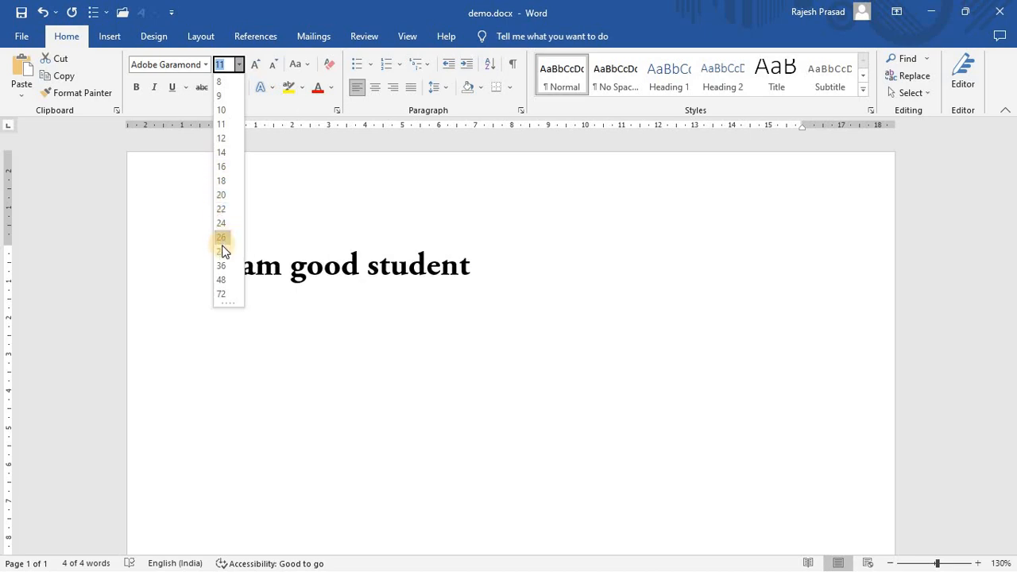
{"action": "left_click", "coordinate": [224, 222]}
{"action": "left_click", "coordinate": [438, 292]}
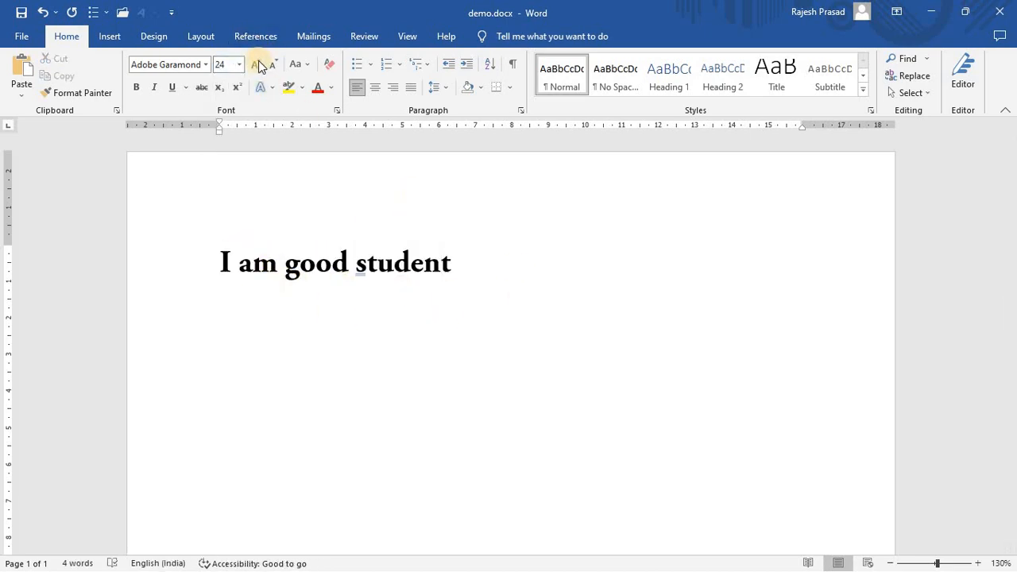
{"action": "left_click", "coordinate": [236, 72]}
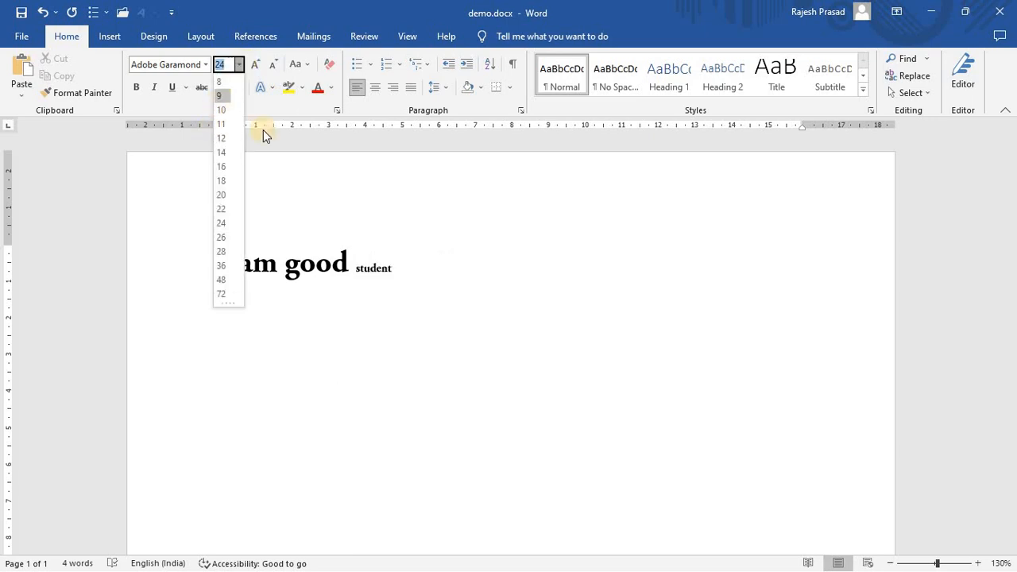
{"action": "left_click", "coordinate": [454, 268]}
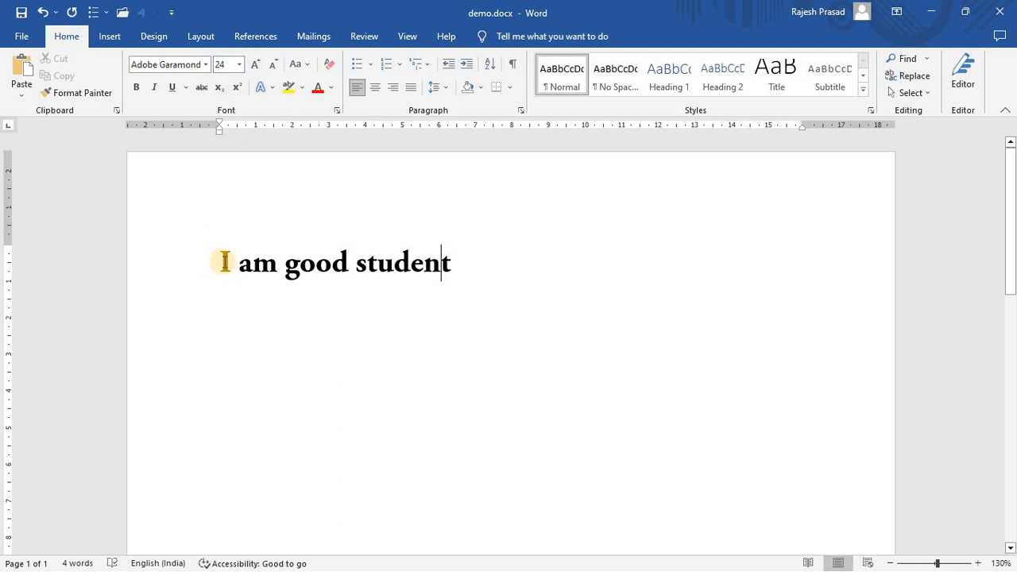
Enlarge the whole sentence in increments up to font size 72
{"action": "left_click_drag", "start_coordinate": [223, 263], "coordinate": [418, 263]}
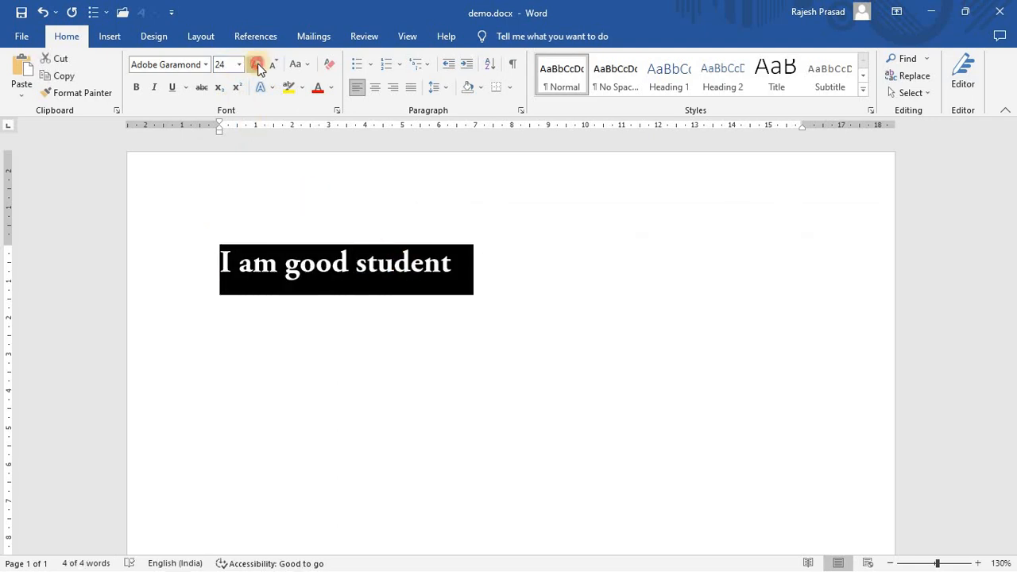
{"action": "left_click", "coordinate": [258, 68]}
{"action": "left_click", "coordinate": [258, 68]}
{"action": "left_click", "coordinate": [258, 69]}
{"action": "left_click", "coordinate": [258, 68]}
{"action": "left_click", "coordinate": [257, 69]}
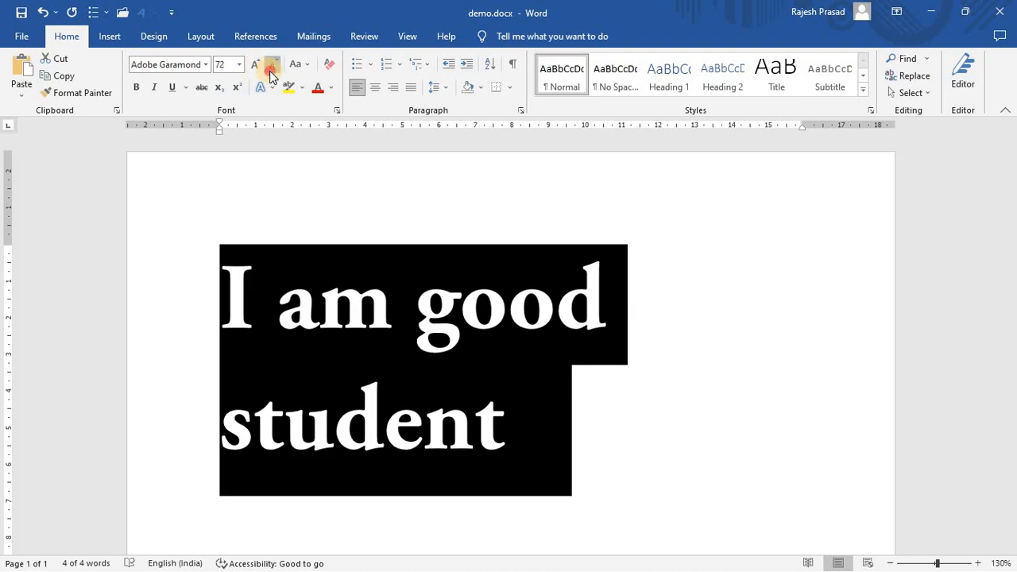
Shrink the sentence in increments back down to font size 24
{"action": "left_click", "coordinate": [272, 68]}
{"action": "left_click", "coordinate": [271, 67]}
{"action": "left_click", "coordinate": [272, 67]}
{"action": "left_click", "coordinate": [272, 67]}
{"action": "left_click", "coordinate": [272, 68]}
{"action": "left_click", "coordinate": [450, 297]}
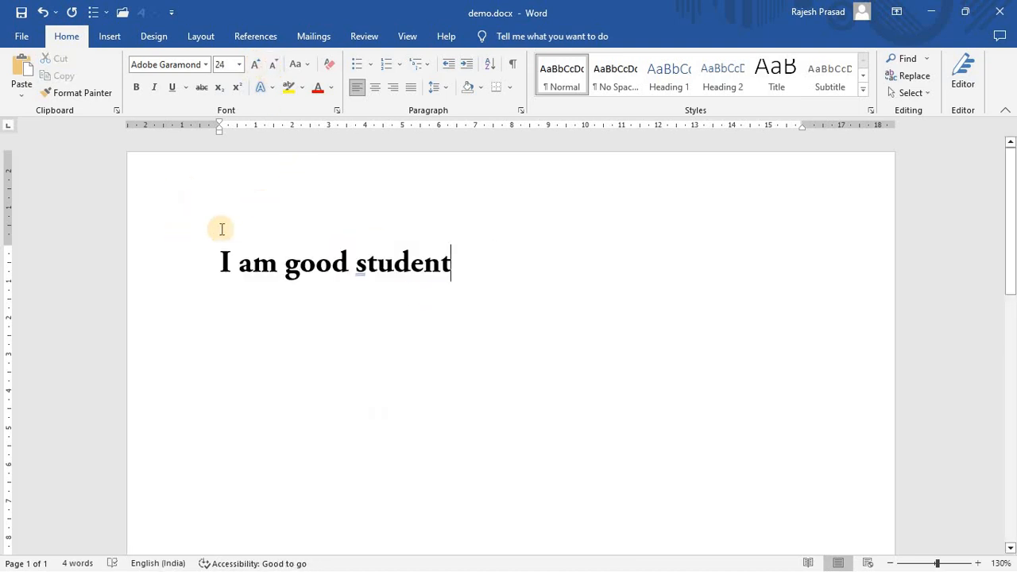
Change the font of the whole sentence to Arial Black
{"action": "left_click_drag", "start_coordinate": [221, 262], "coordinate": [411, 297]}
{"action": "left_click", "coordinate": [411, 297]}
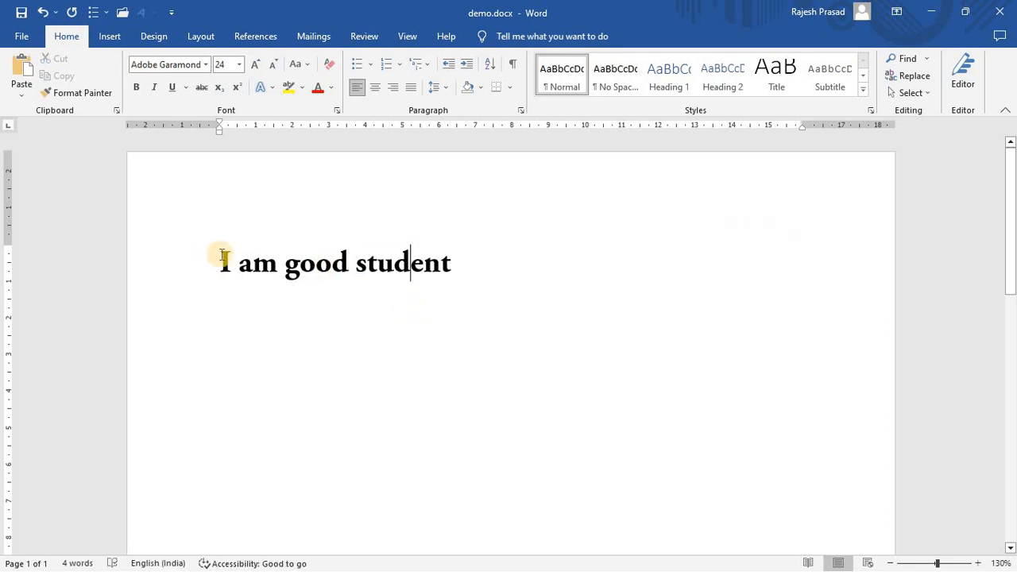
{"action": "left_click_drag", "start_coordinate": [220, 256], "coordinate": [394, 251]}
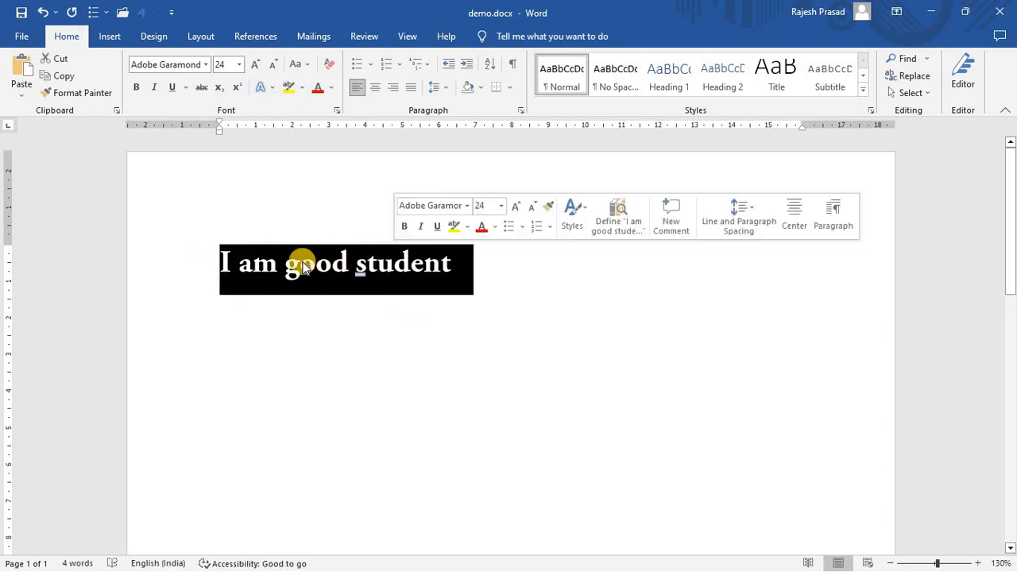
{"action": "left_click", "coordinate": [205, 64]}
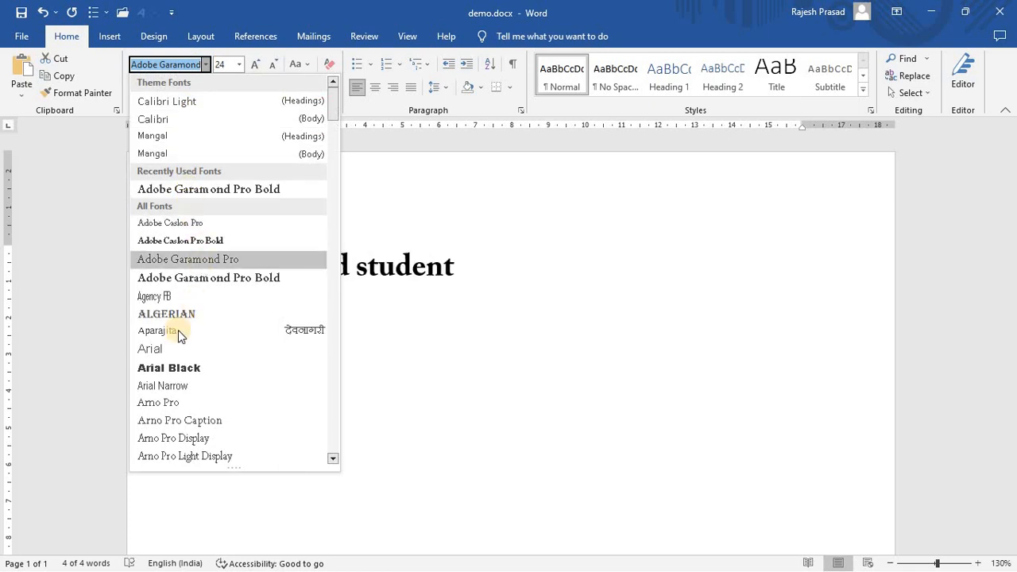
{"action": "left_click", "coordinate": [203, 368]}
{"action": "left_click", "coordinate": [331, 364]}
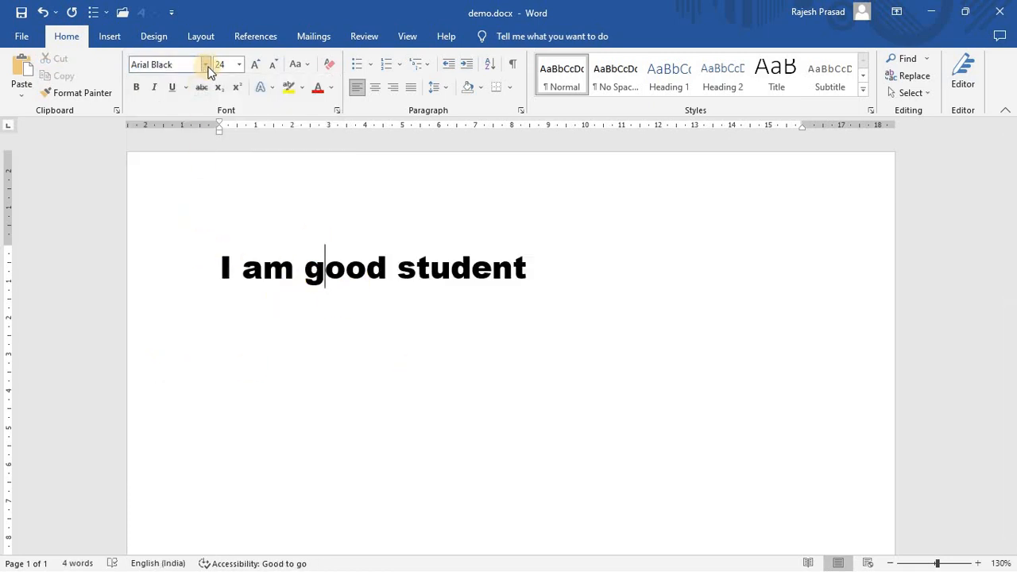
Change the font of the whole sentence to Calibri (Body)
{"action": "left_click_drag", "start_coordinate": [237, 261], "coordinate": [448, 249]}
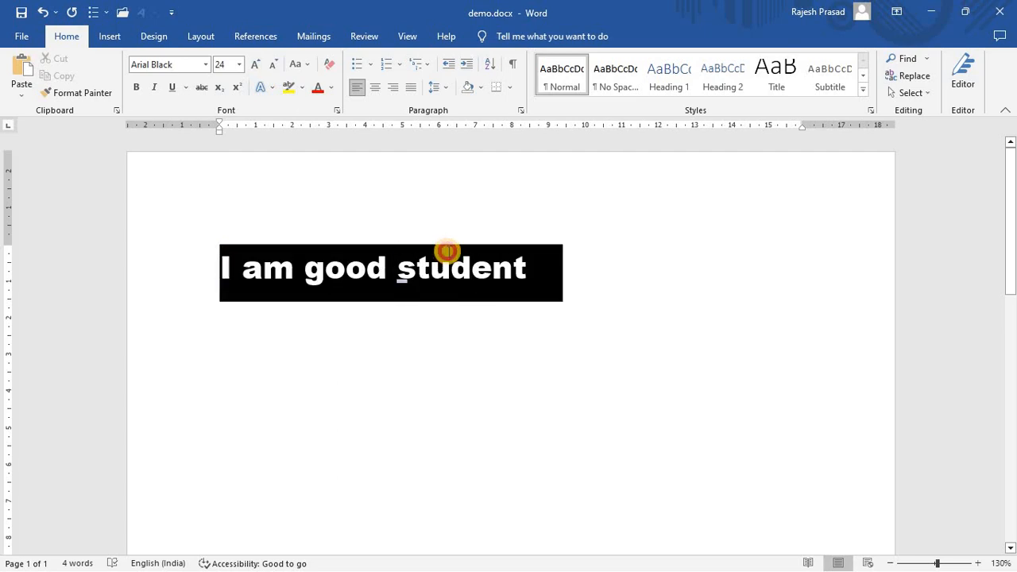
{"action": "left_click", "coordinate": [205, 65]}
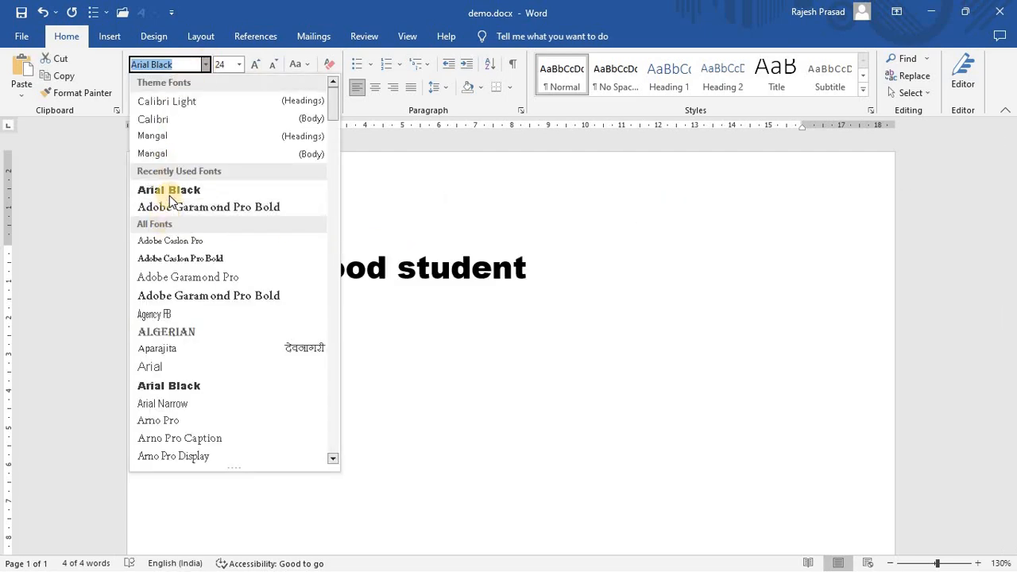
{"action": "scroll", "coordinate": [171, 286], "scroll_direction": "down", "scroll_amount": 4}
{"action": "scroll", "coordinate": [173, 304], "scroll_direction": "down", "scroll_amount": 20}
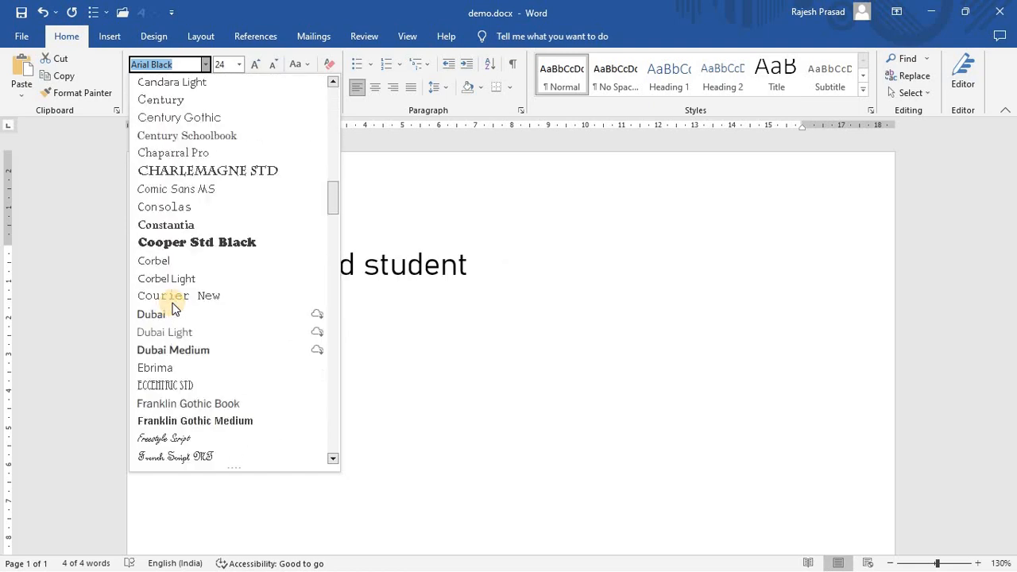
{"action": "scroll", "coordinate": [173, 304], "scroll_direction": "down", "scroll_amount": 8}
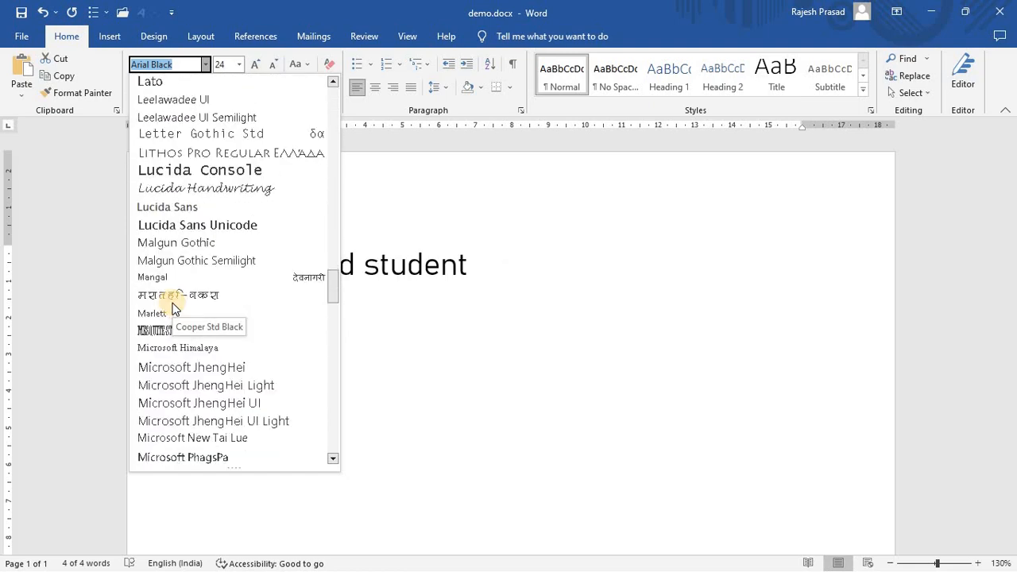
{"action": "scroll", "coordinate": [183, 296], "scroll_direction": "up", "scroll_amount": 20}
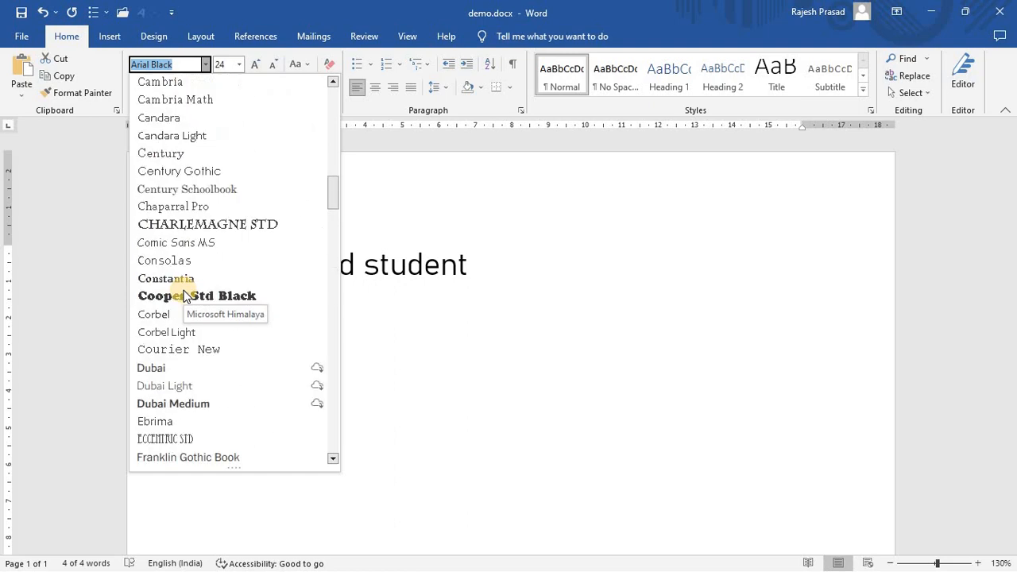
{"action": "scroll", "coordinate": [184, 296], "scroll_direction": "up", "scroll_amount": 2}
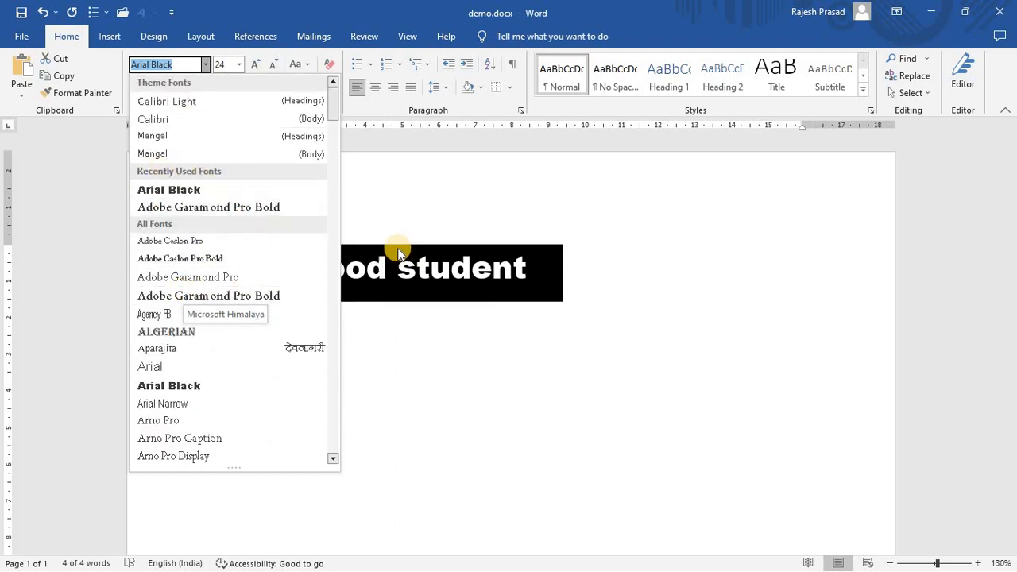
{"action": "left_click", "coordinate": [188, 120]}
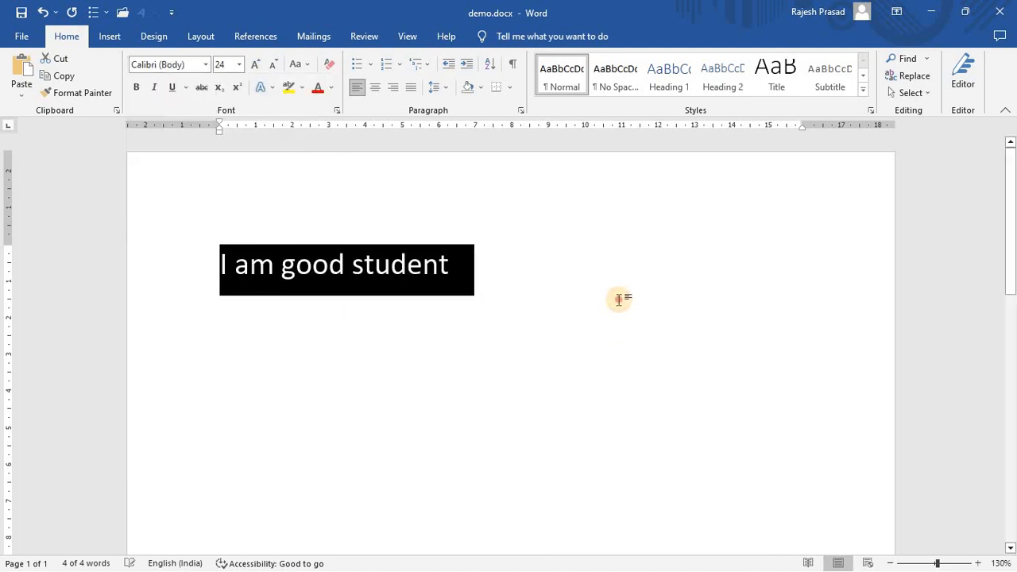
{"action": "key", "text": "Right"}
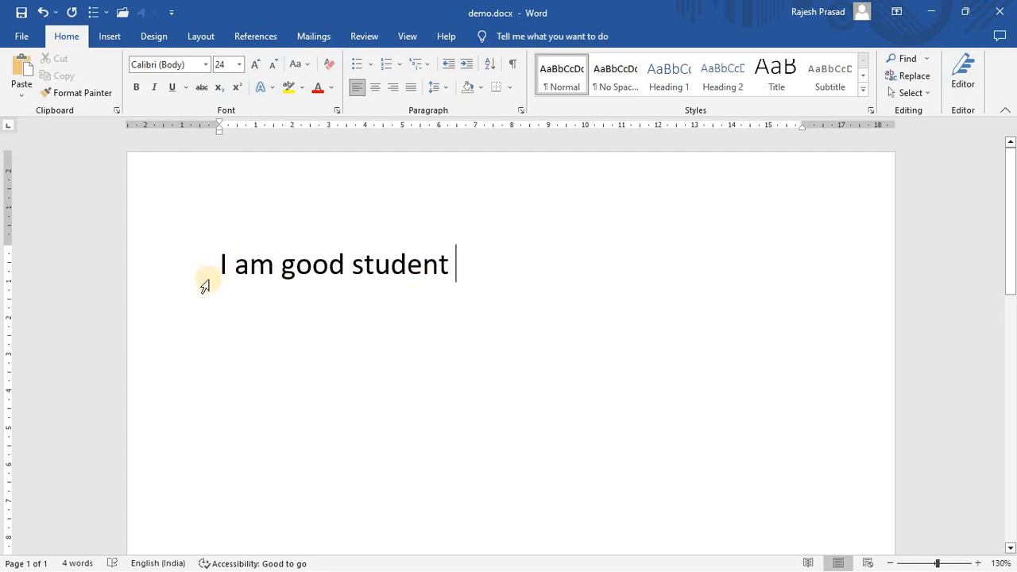
Enlarge the whole sentence by one increment to font size 26
{"action": "left_click_drag", "start_coordinate": [219, 265], "coordinate": [469, 266]}
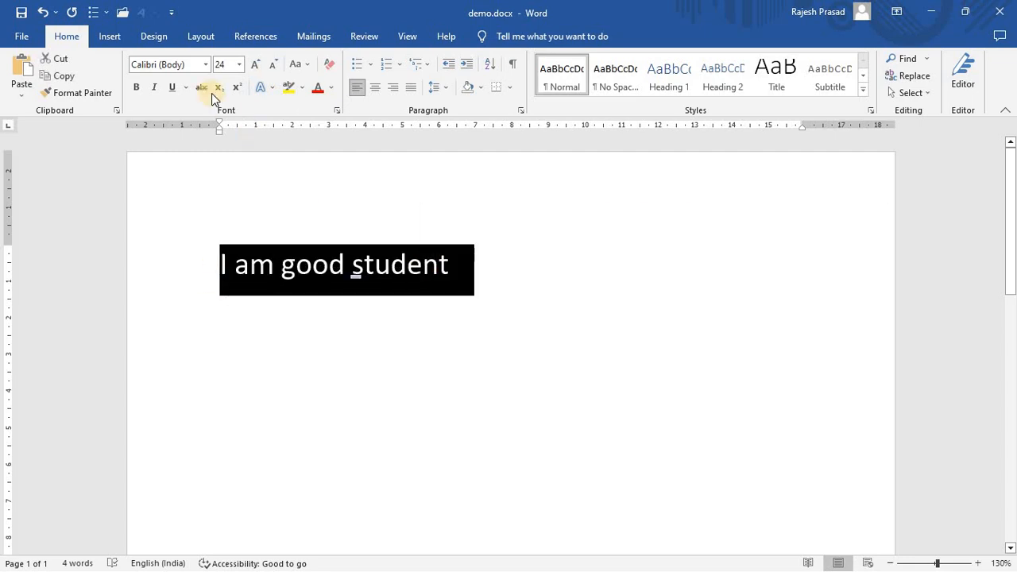
{"action": "left_click", "coordinate": [239, 65]}
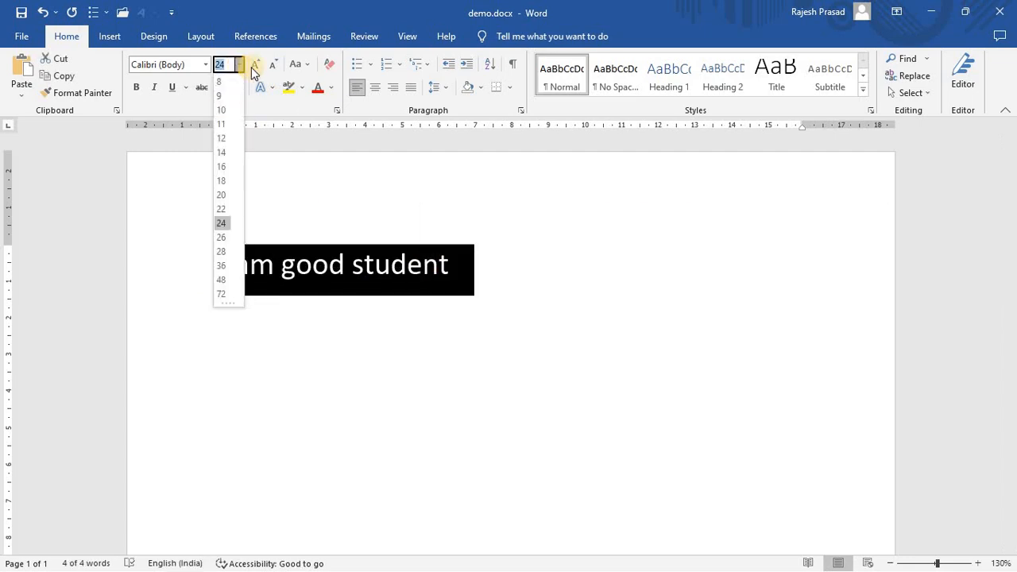
{"action": "left_click", "coordinate": [255, 65]}
{"action": "left_click", "coordinate": [427, 295]}
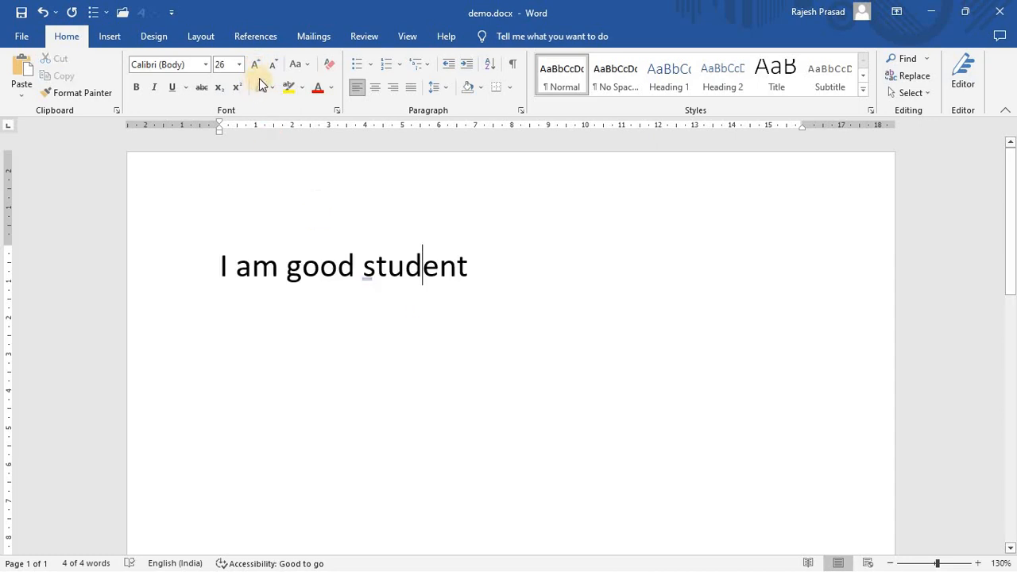
{"action": "left_click_drag", "start_coordinate": [220, 267], "coordinate": [422, 348]}
{"action": "left_click", "coordinate": [421, 348]}
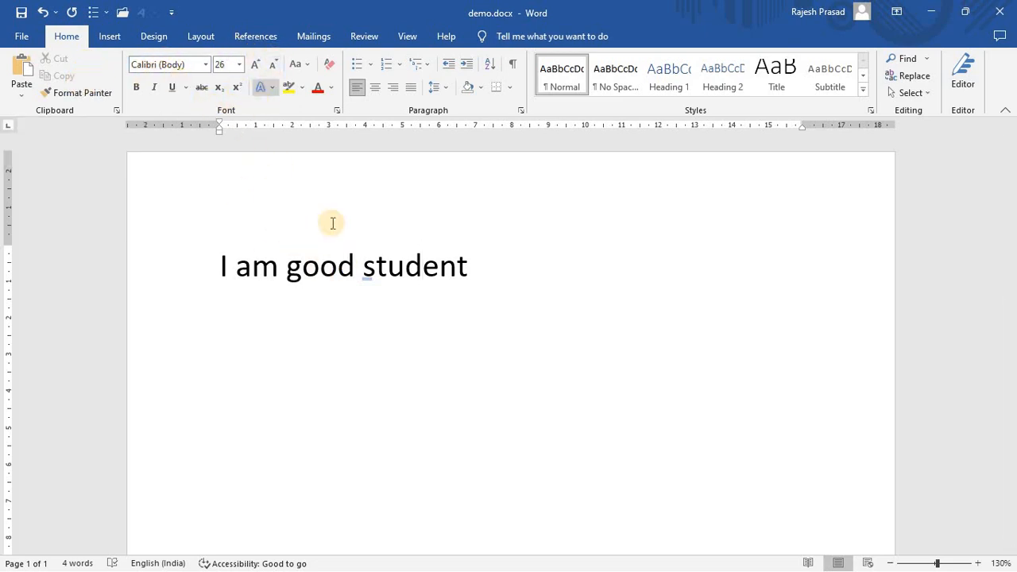
{"action": "left_click_drag", "start_coordinate": [221, 263], "coordinate": [475, 267]}
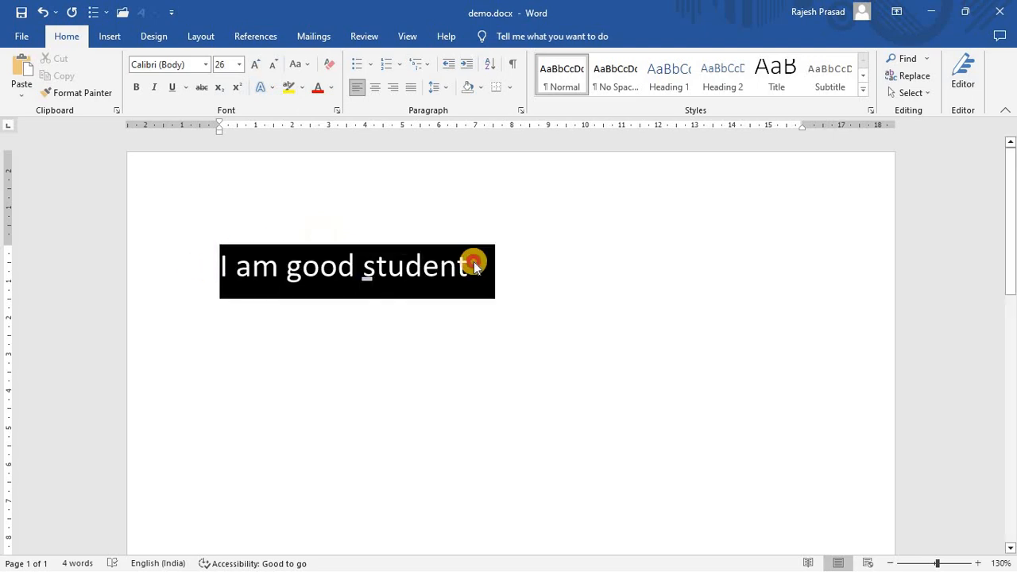
{"action": "left_click", "coordinate": [458, 268]}
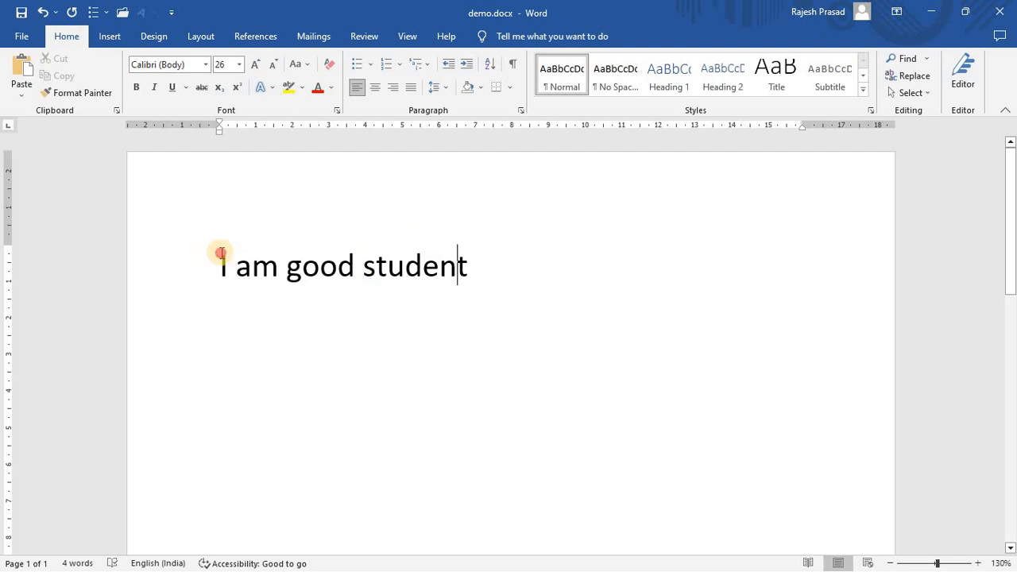
{"action": "left_click_drag", "start_coordinate": [220, 253], "coordinate": [473, 337]}
{"action": "left_click", "coordinate": [472, 336]}
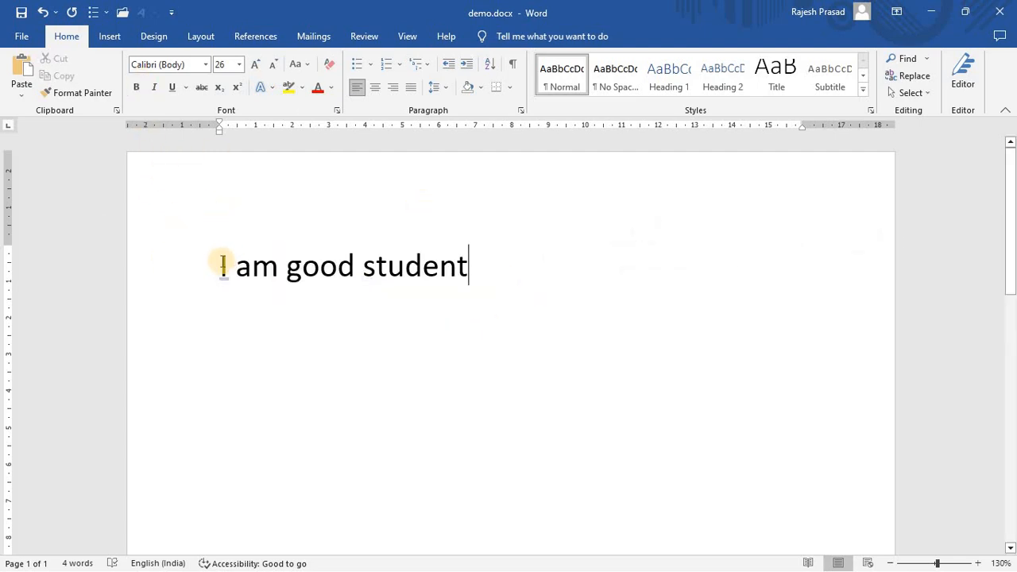
Make the whole sentence "I am good student" bold
{"action": "left_click_drag", "start_coordinate": [220, 264], "coordinate": [429, 267]}
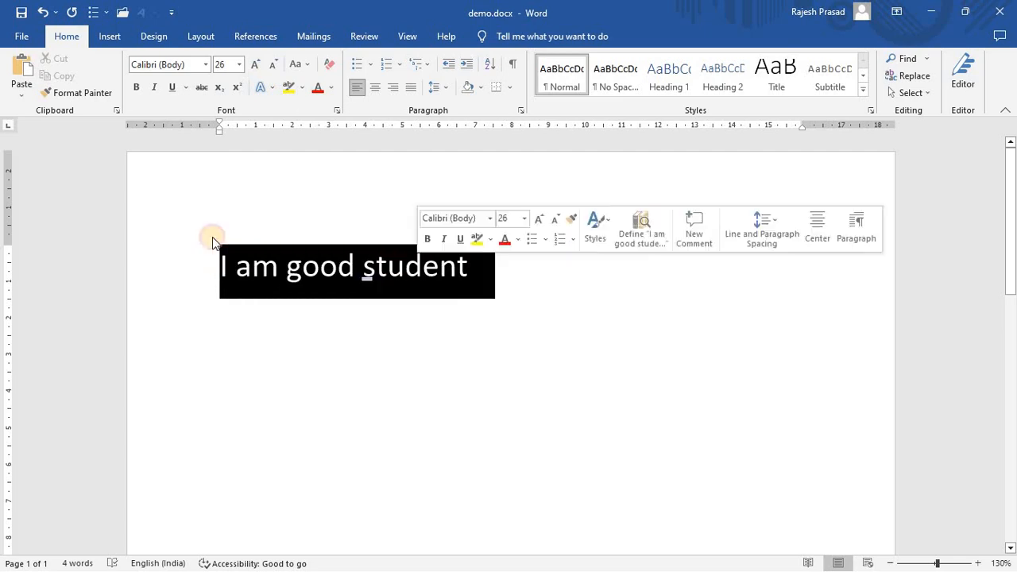
{"action": "left_click", "coordinate": [136, 88]}
{"action": "left_click", "coordinate": [263, 316]}
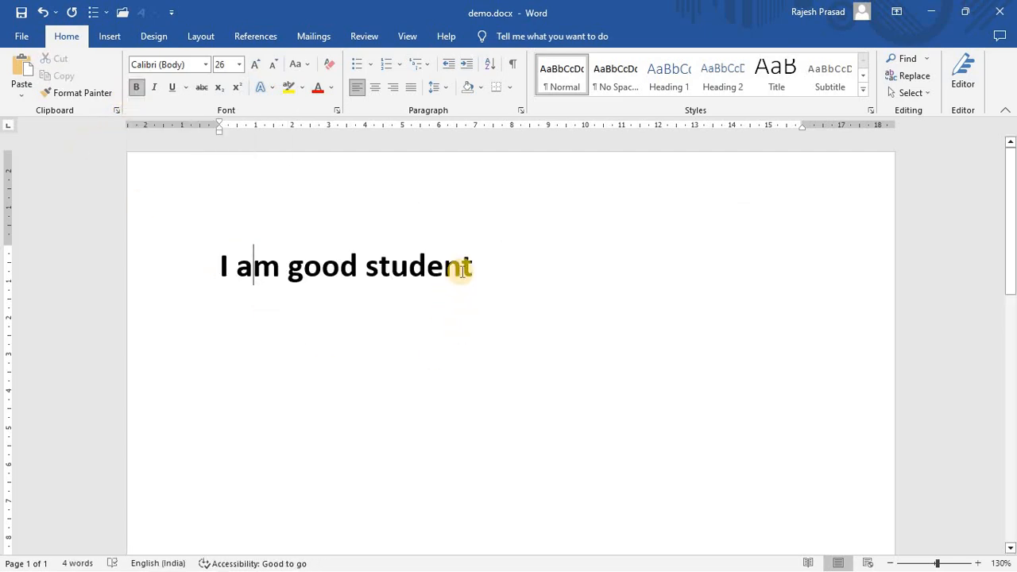
Add a second line below the bold sentence reading "I am not good student" in regular weight
{"action": "key", "text": "Return"}
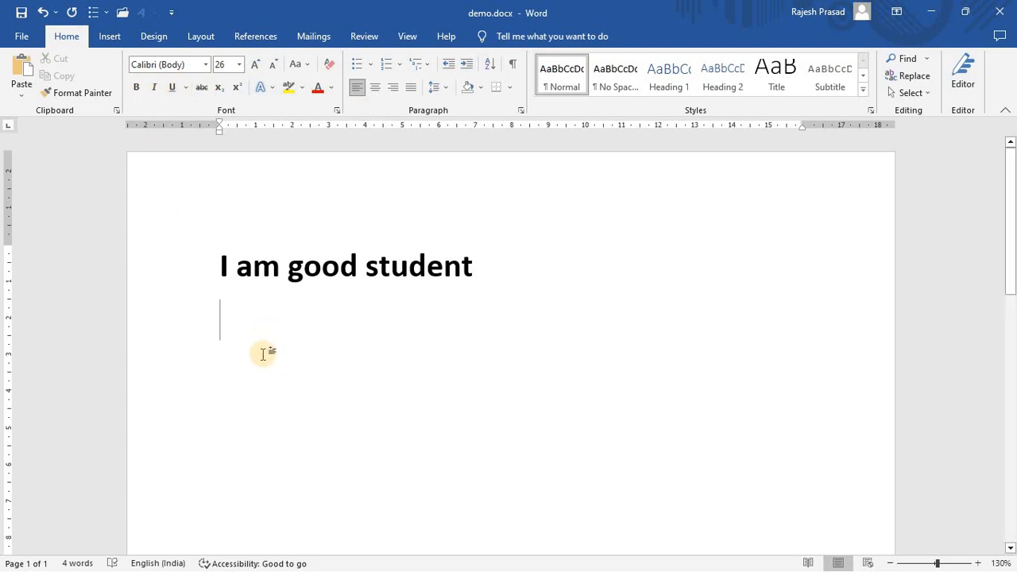
{"action": "type", "text": "I am not good student"}
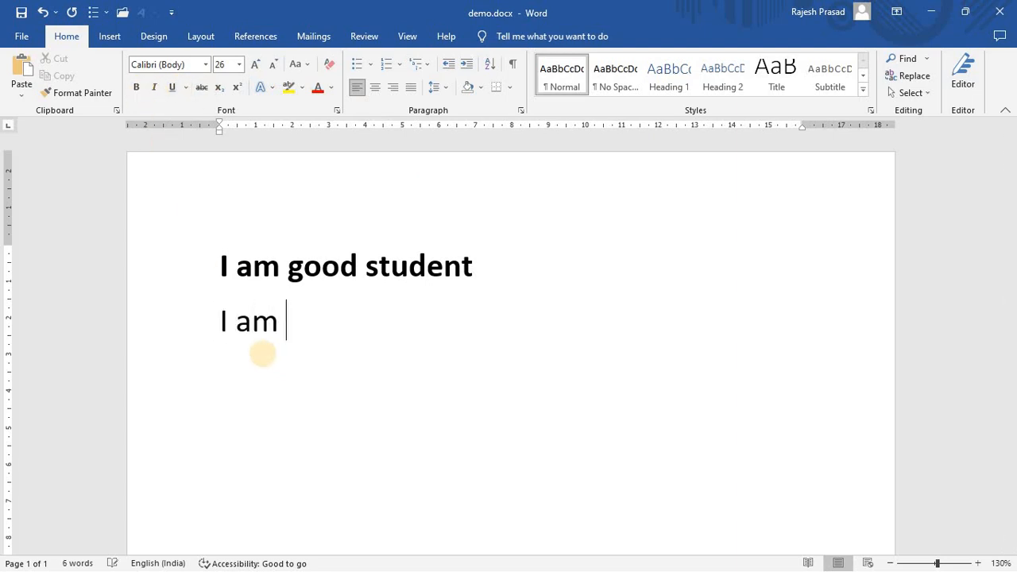
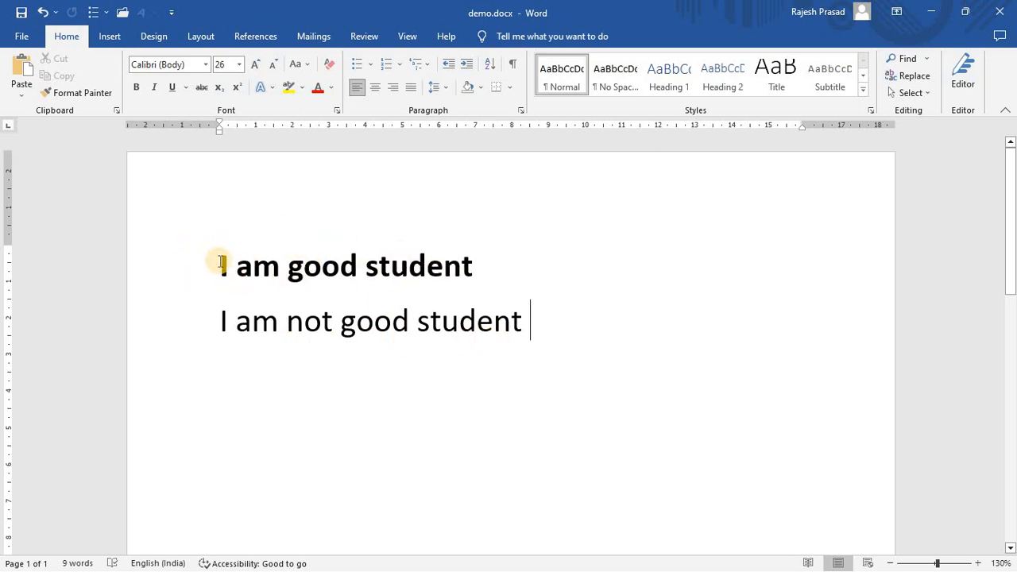
{"action": "left_click_drag", "start_coordinate": [223, 266], "coordinate": [500, 266]}
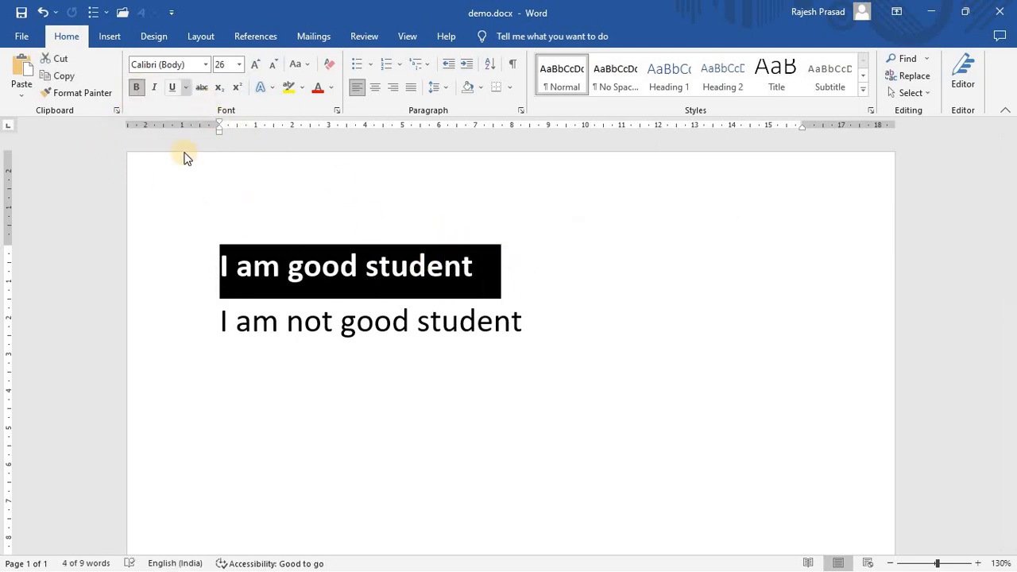
{"action": "left_click", "coordinate": [441, 267]}
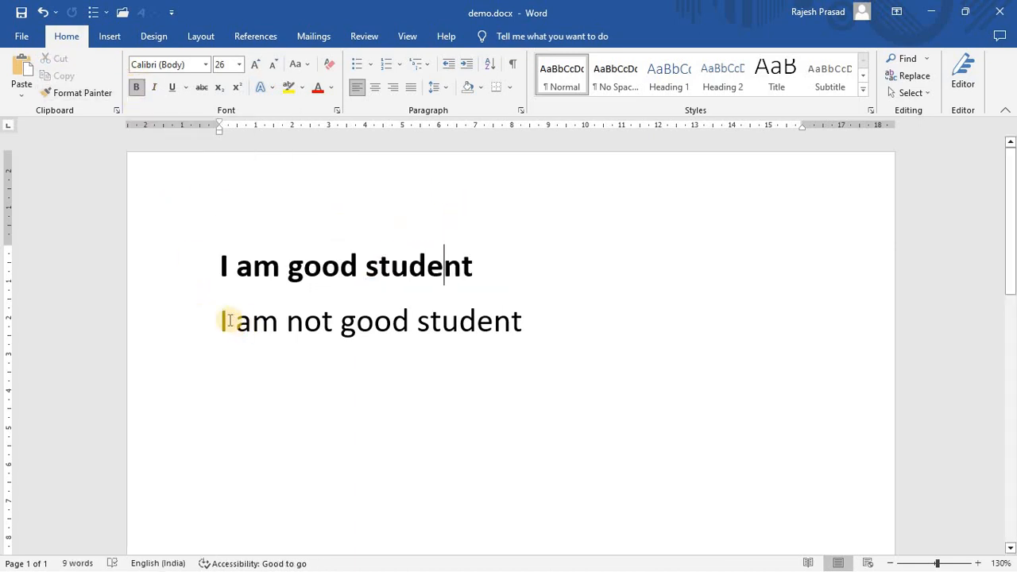
Apply bold to the whole second line and remove it again
{"action": "left_click_drag", "start_coordinate": [222, 321], "coordinate": [442, 322]}
{"action": "triple_click", "coordinate": [456, 322]}
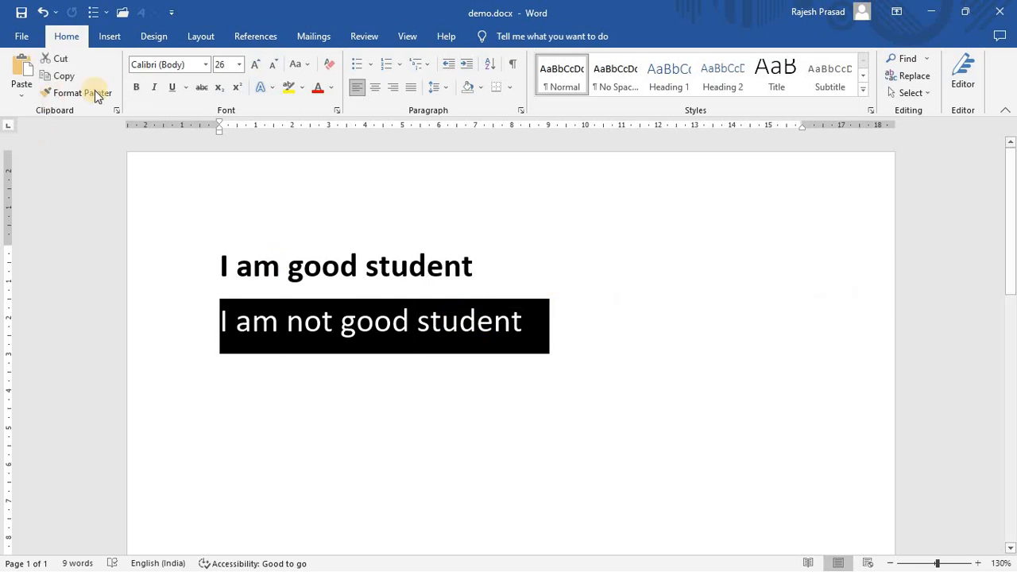
{"action": "left_click", "coordinate": [136, 89]}
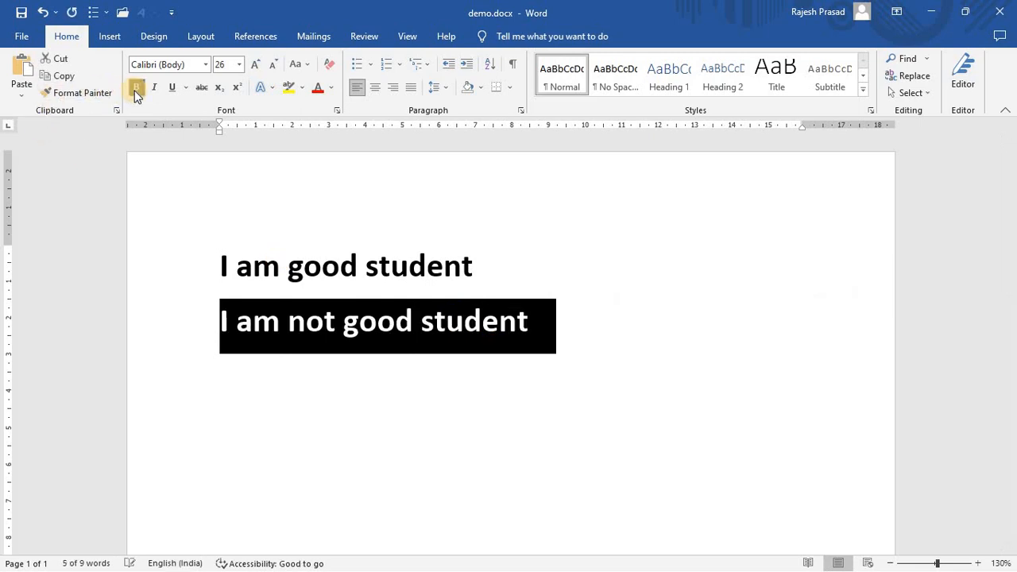
{"action": "left_click", "coordinate": [136, 91]}
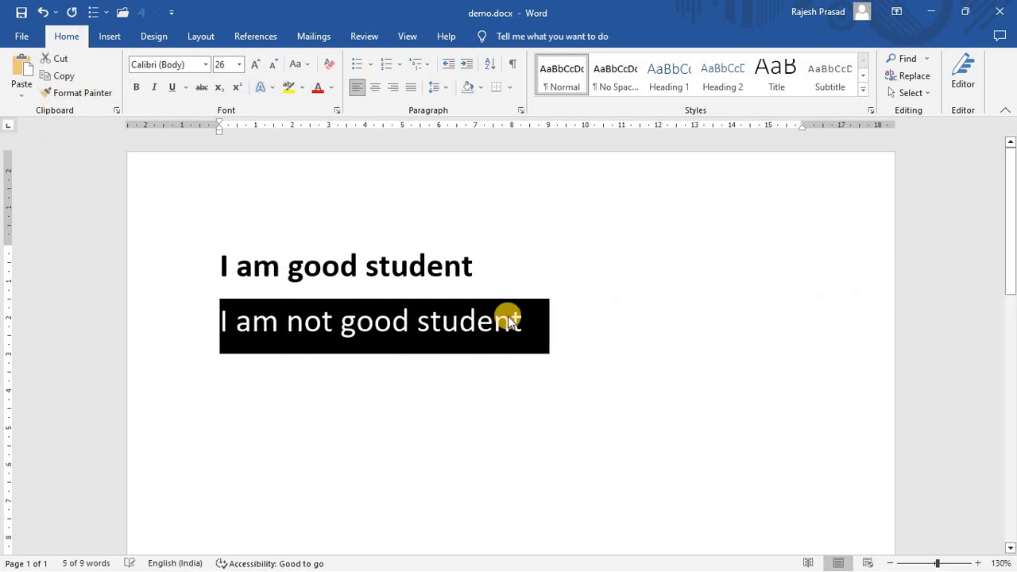
{"action": "left_click", "coordinate": [652, 335]}
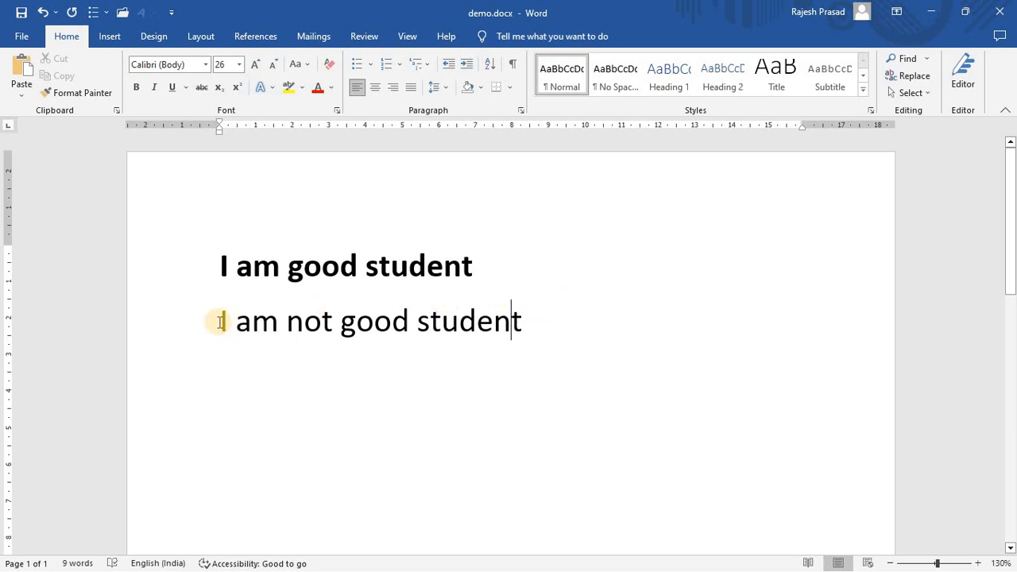
Make the second line "I am not good student" bold
{"action": "left_click_drag", "start_coordinate": [221, 320], "coordinate": [438, 470]}
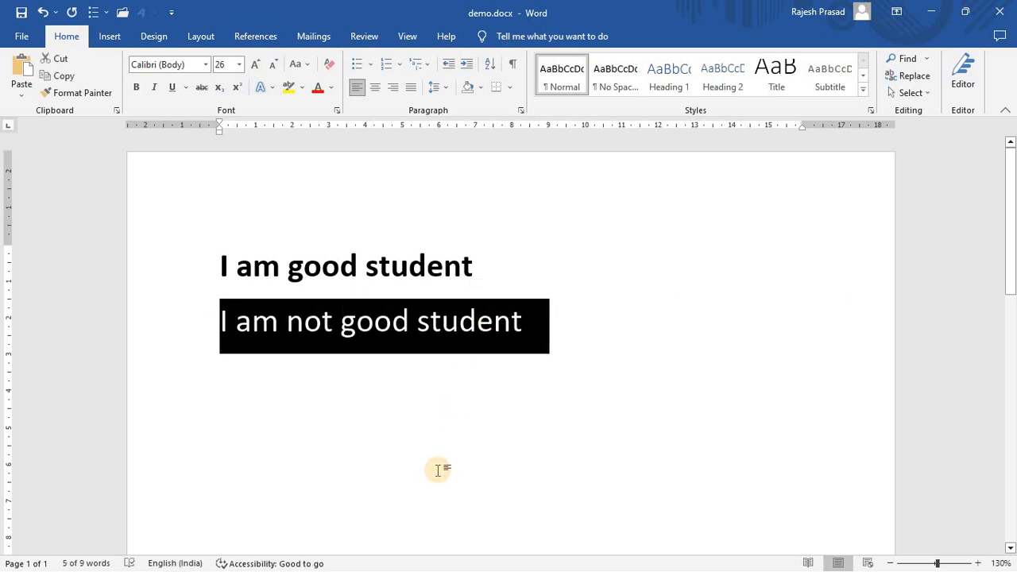
{"action": "key", "text": "ctrl+b"}
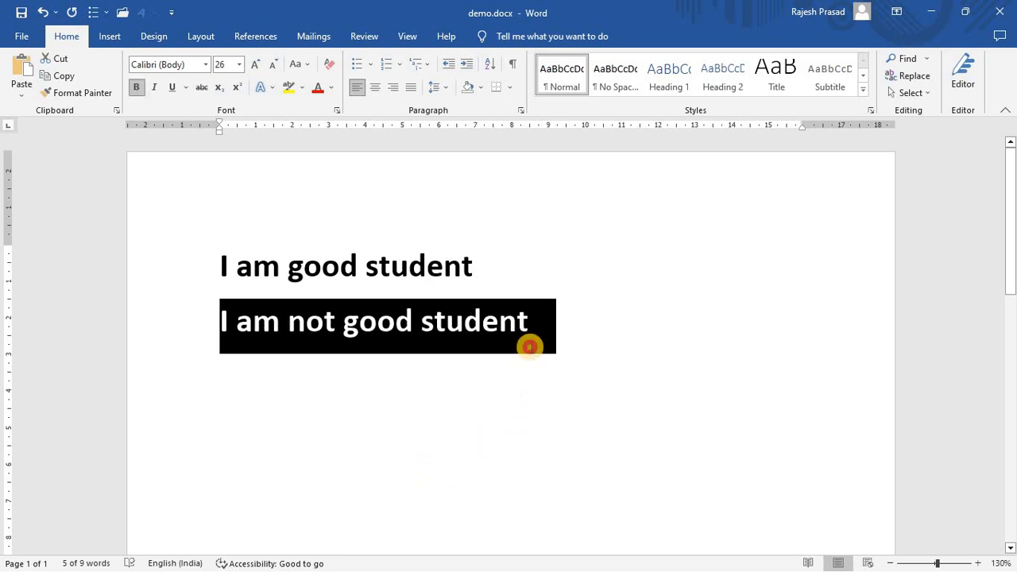
{"action": "left_click", "coordinate": [528, 320]}
Start a third line with the text "key" and delete that text again
{"action": "key", "text": "Return"}
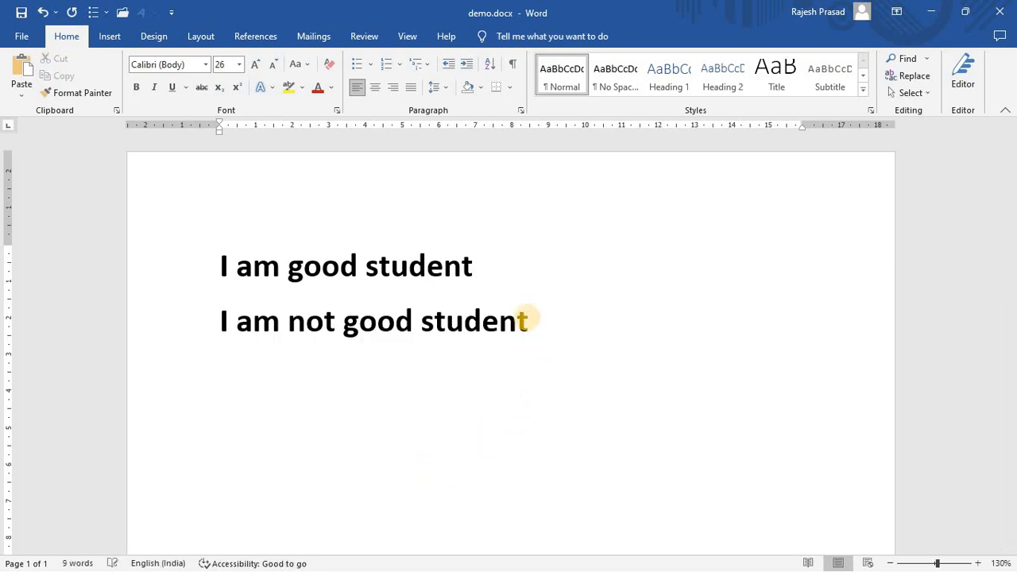
{"action": "type", "text": "k"}
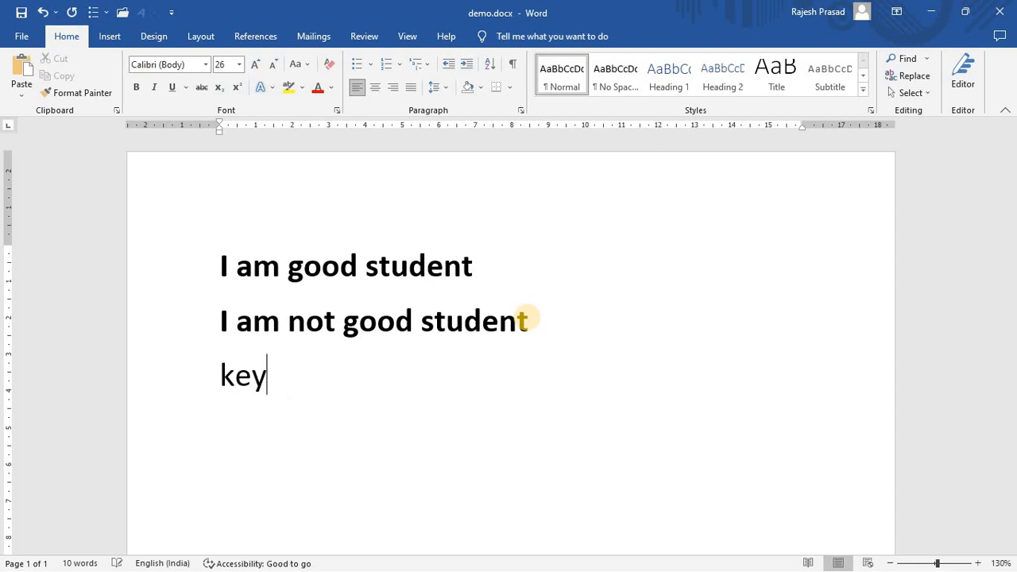
{"action": "type", "text": "ey"}
{"action": "key", "text": "BackSpace"}
{"action": "key", "text": "BackSpace"}
{"action": "key", "text": "BackSpace"}
{"action": "key", "text": "BackSpace"}
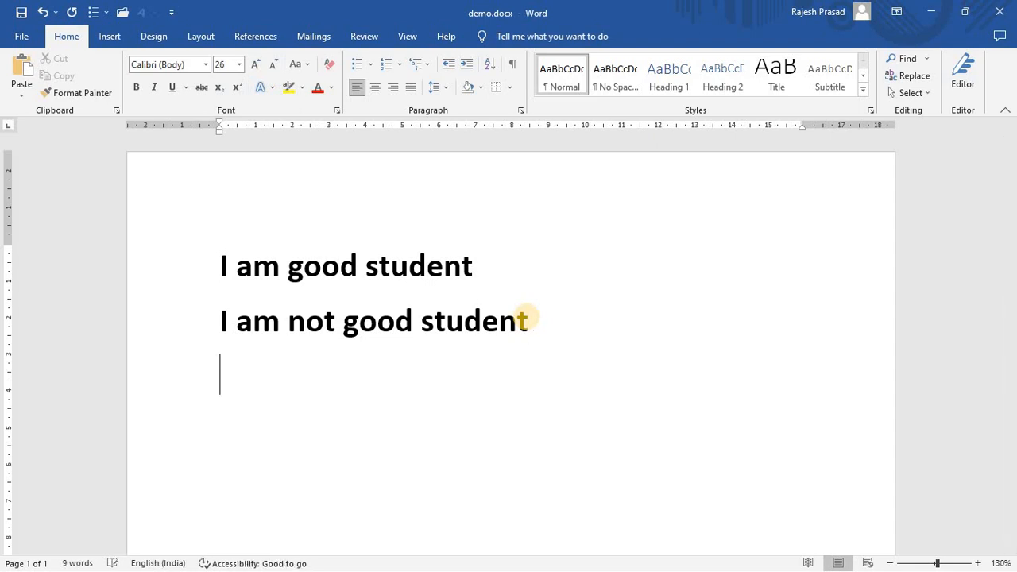
Undo the third-line edits and the bold formatting of the second line
{"action": "key", "text": "ctrl+z"}
{"action": "key", "text": "ctrl+z"}
{"action": "type", "text": "e"}
{"action": "key", "text": "ctrl+z"}
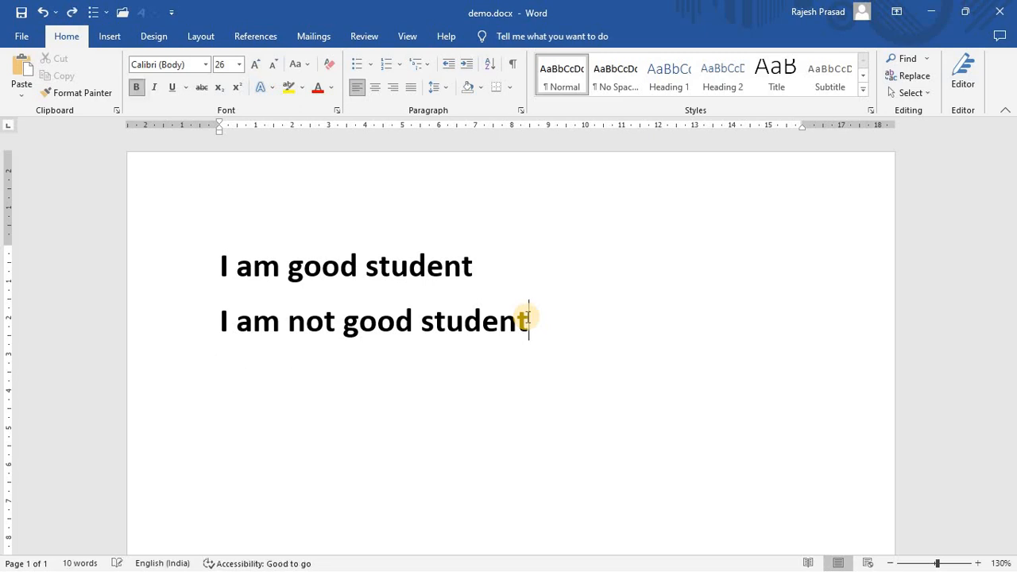
{"action": "key", "text": "ctrl+z"}
{"action": "left_click", "coordinate": [476, 406]}
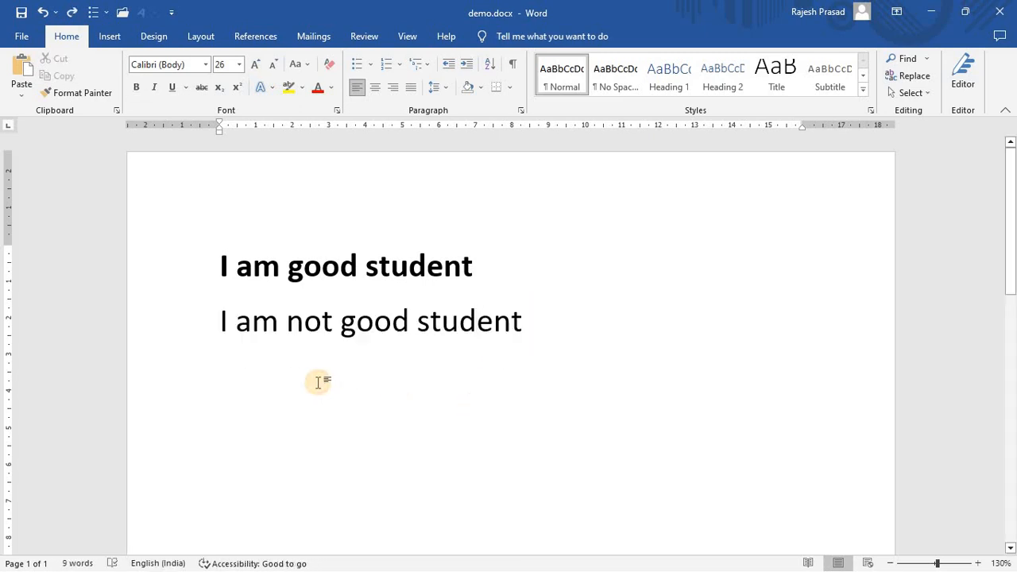
Add the note "ctrl+b" after "I am not good student" on the second line
{"action": "triple_click", "coordinate": [379, 324]}
{"action": "left_click", "coordinate": [566, 332]}
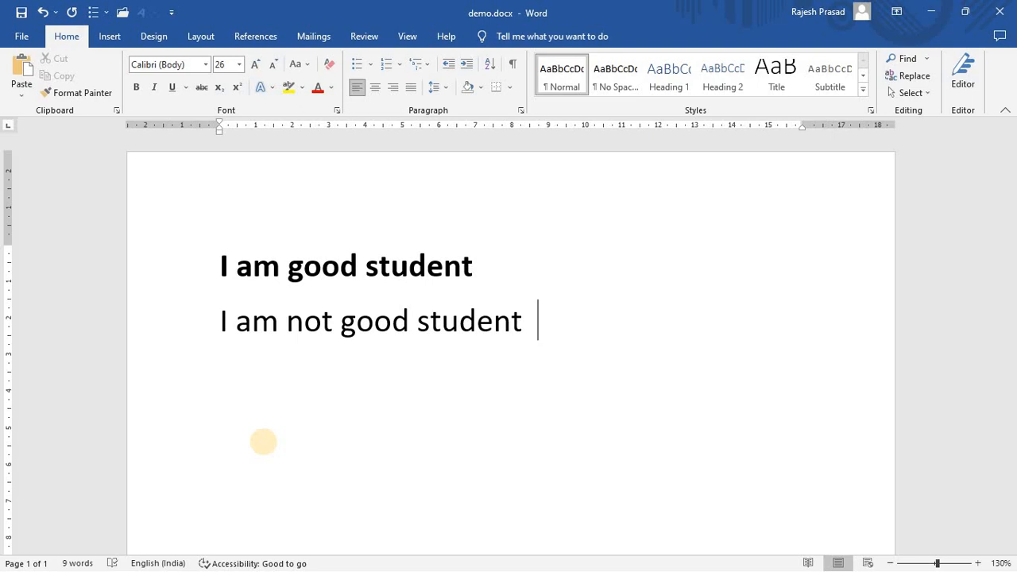
{"action": "type", "text": "ctrl+b"}
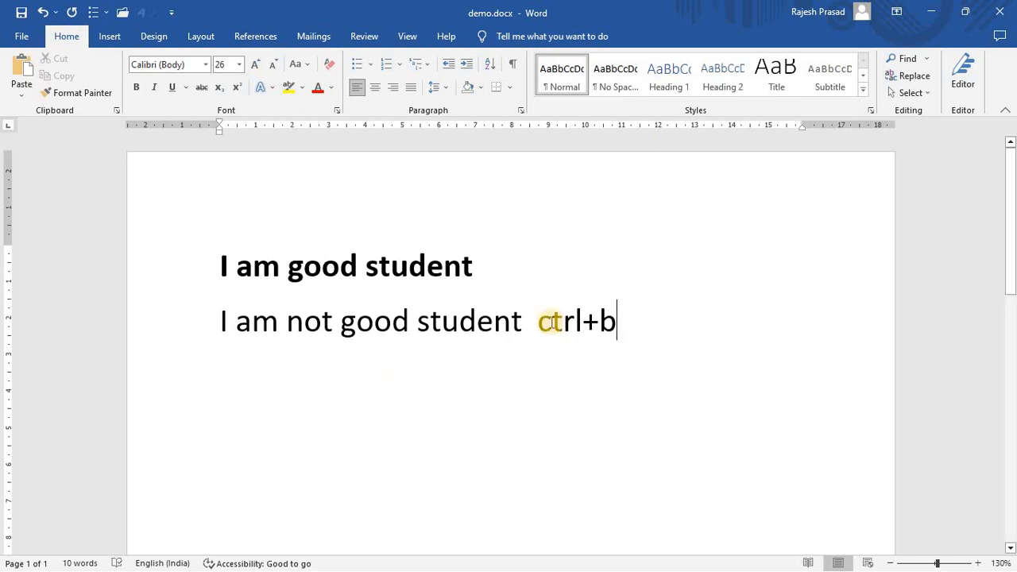
Make "I am not good student" on the second line bold, leaving the "ctrl+b" note out of the selection
{"action": "left_click_drag", "start_coordinate": [542, 322], "coordinate": [623, 321]}
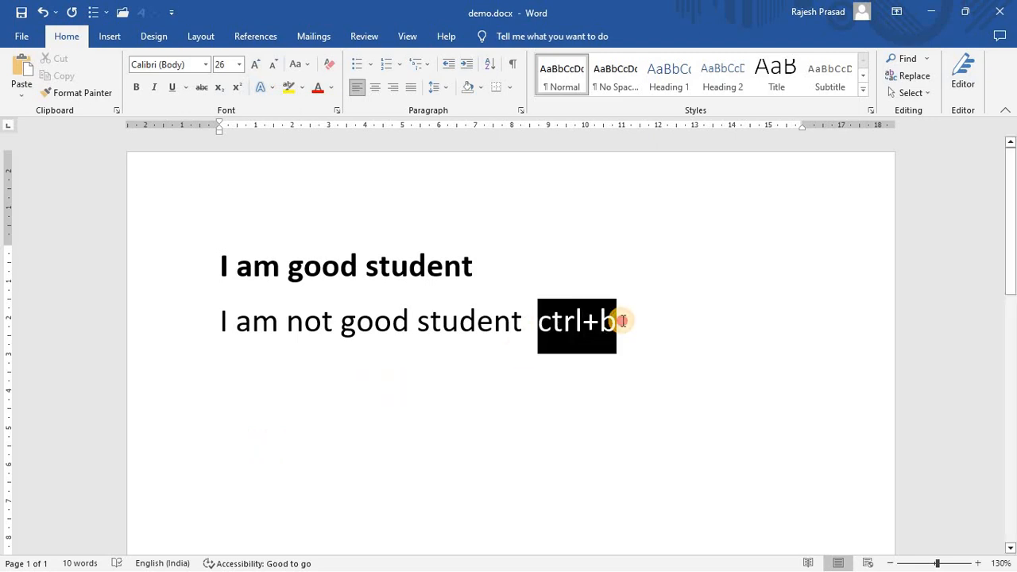
{"action": "left_click", "coordinate": [495, 322]}
{"action": "left_click", "coordinate": [222, 324]}
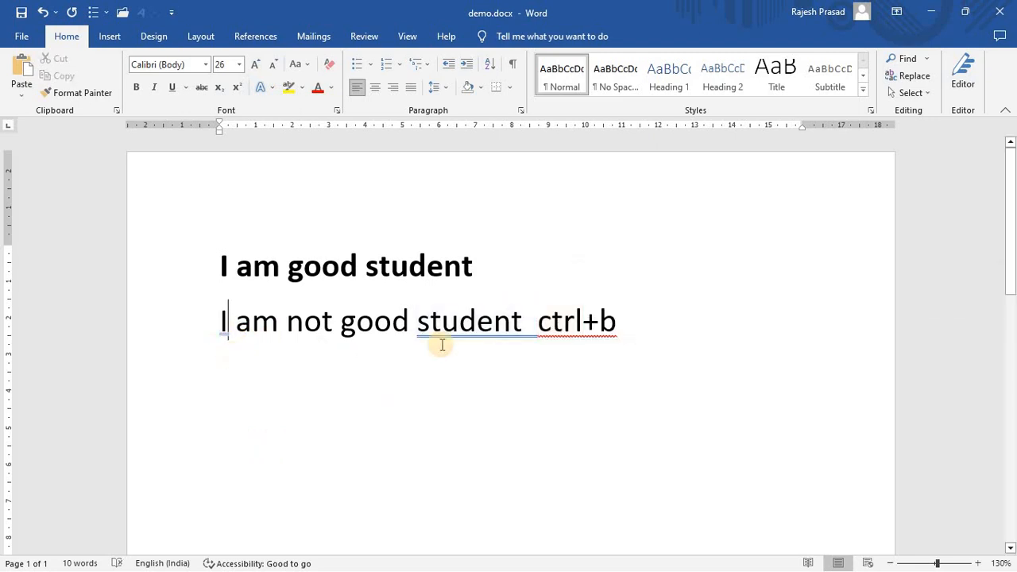
{"action": "left_click_drag", "start_coordinate": [612, 318], "coordinate": [218, 316]}
{"action": "double_click", "coordinate": [517, 318]}
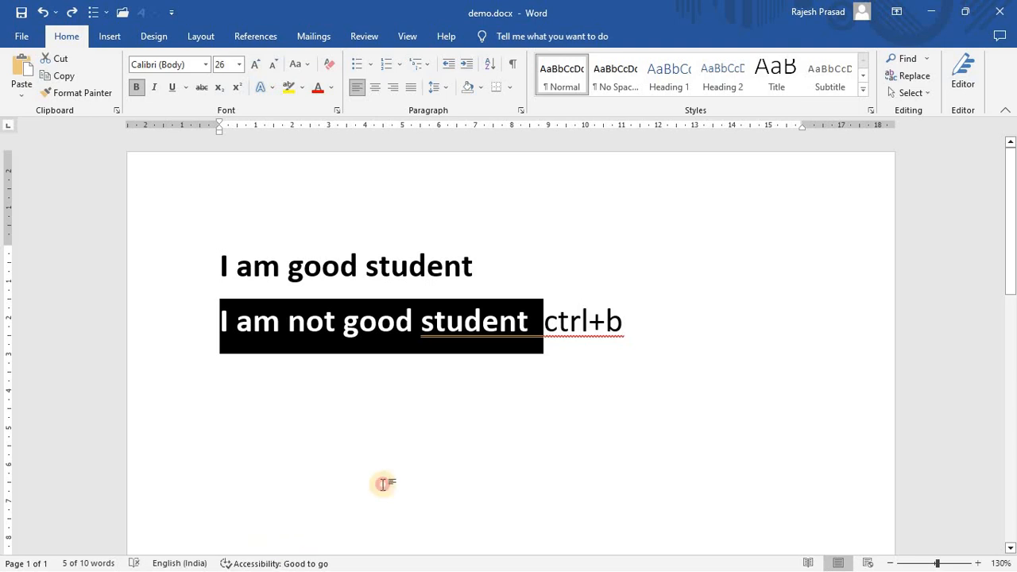
{"action": "left_click", "coordinate": [220, 325]}
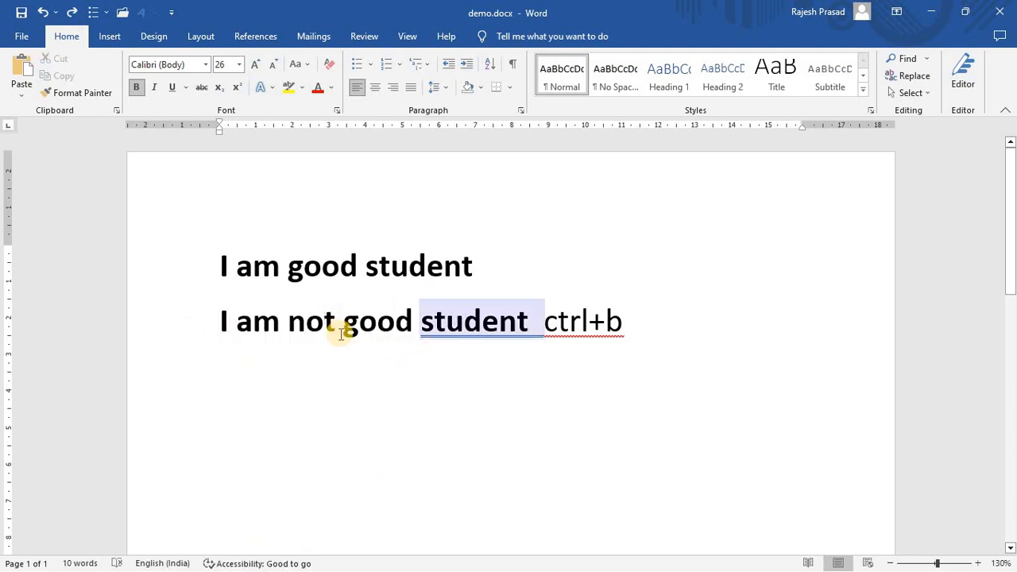
{"action": "left_click", "coordinate": [329, 331]}
{"action": "scroll", "coordinate": [365, 372], "scroll_direction": "down", "scroll_amount": 1}
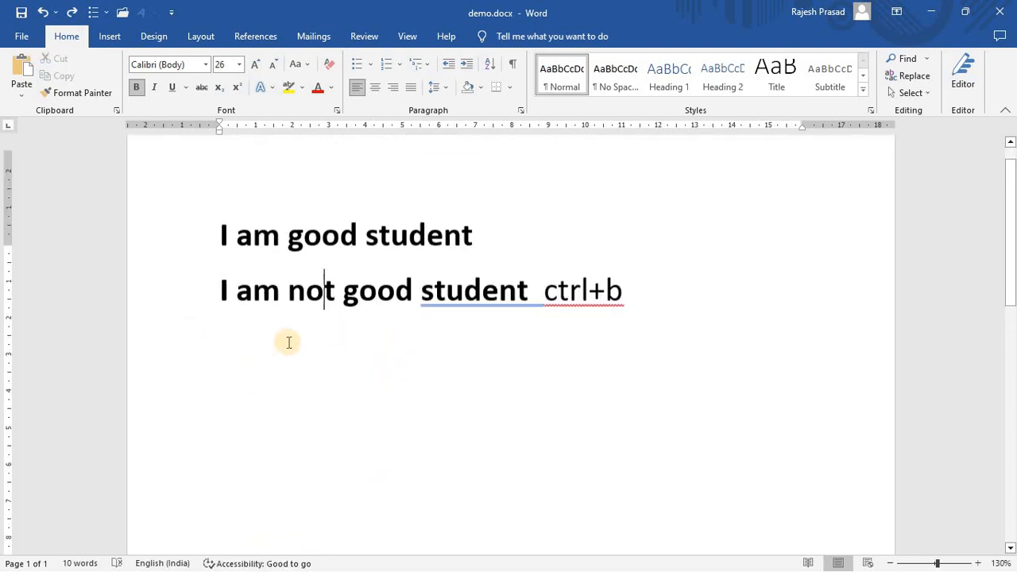
{"action": "scroll", "coordinate": [275, 362], "scroll_direction": "up", "scroll_amount": 1}
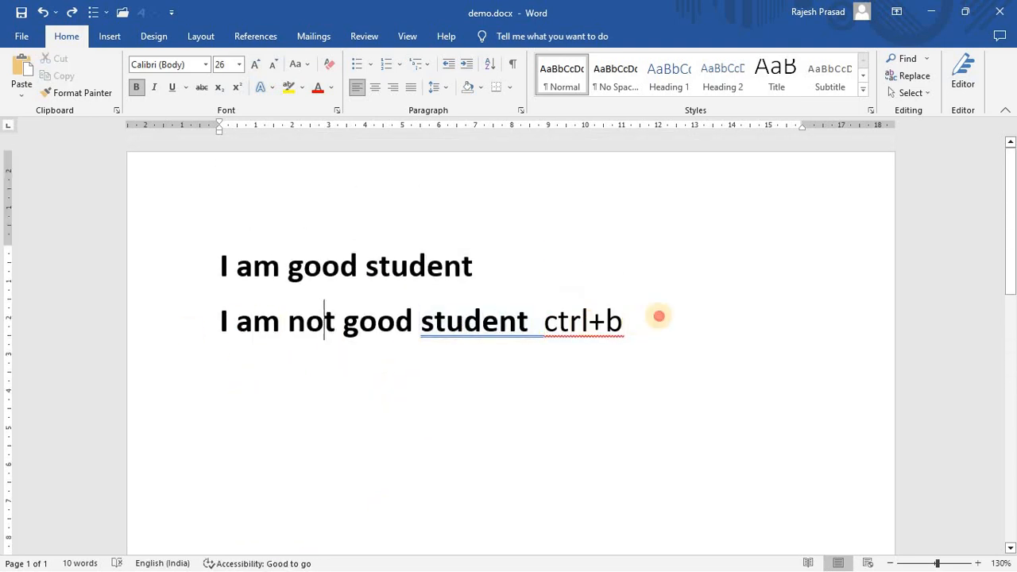
Delete all the text in the document and enter the new sentence "I am a good student"
{"action": "left_click", "coordinate": [650, 314]}
{"action": "key", "text": "ctrl+a"}
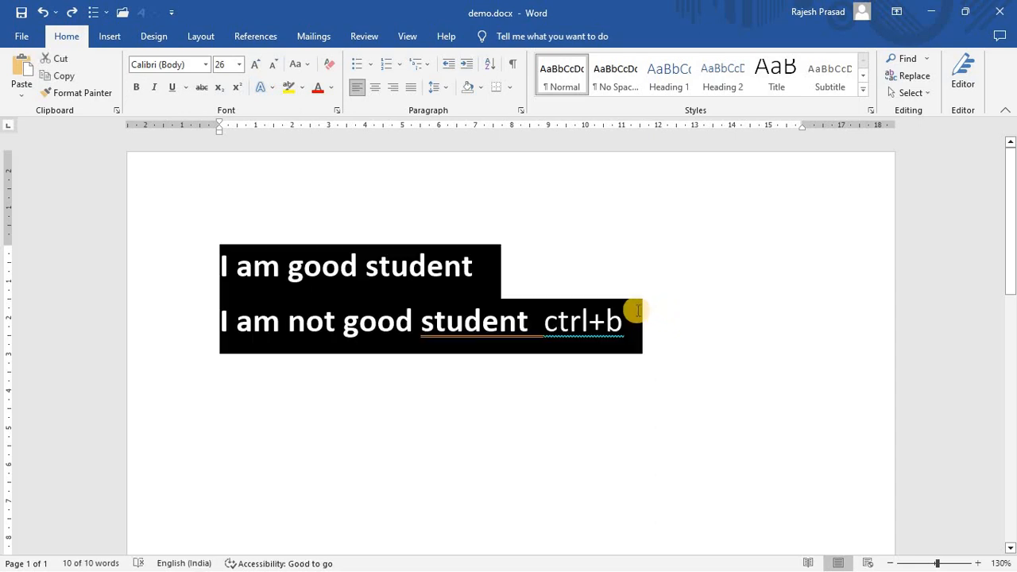
{"action": "key", "text": "Delete"}
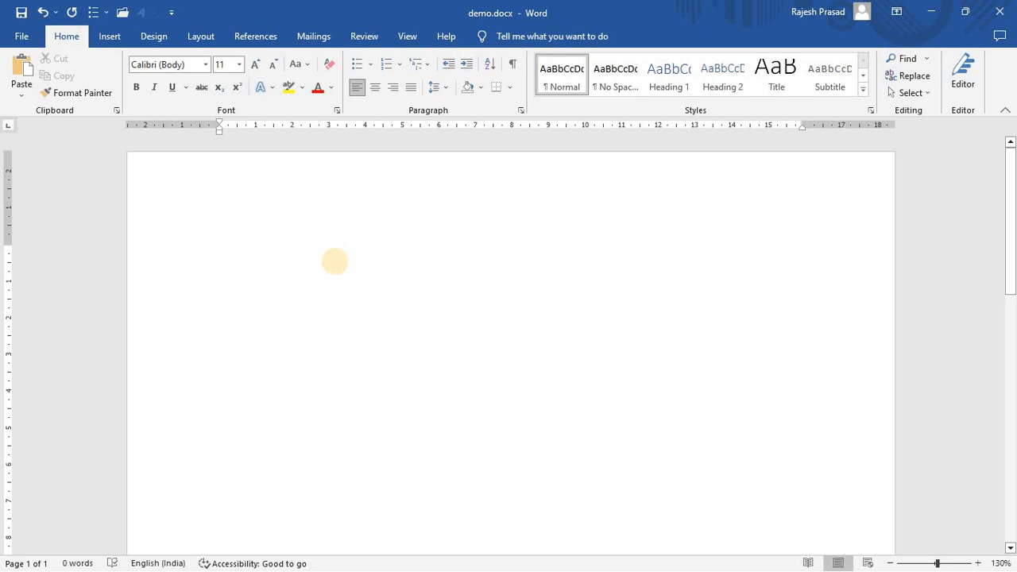
{"action": "type", "text": "I am  a good student"}
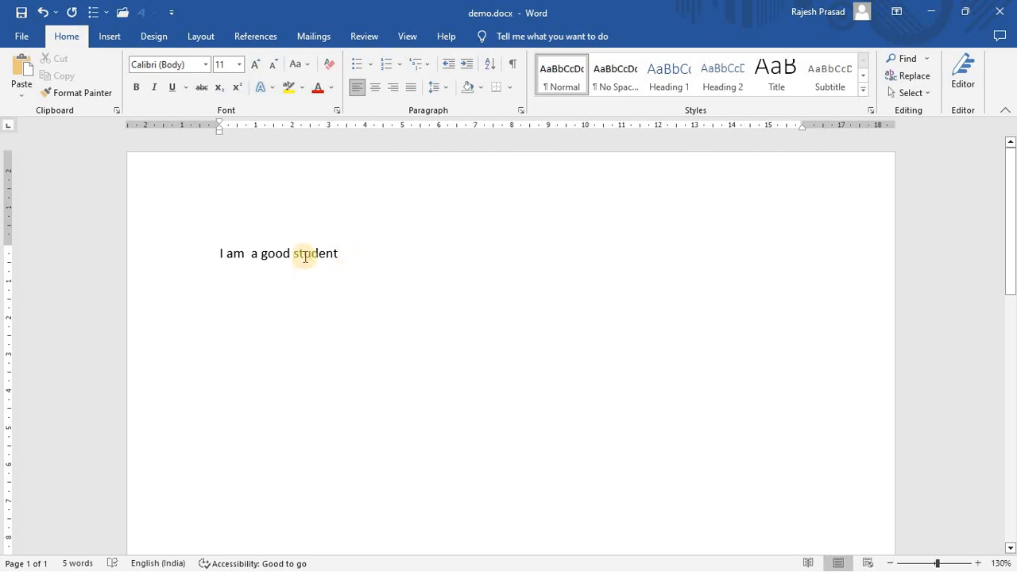
Enlarge the sentence "I am a good student" step by step to font size 22
{"action": "left_click_drag", "start_coordinate": [221, 253], "coordinate": [352, 248]}
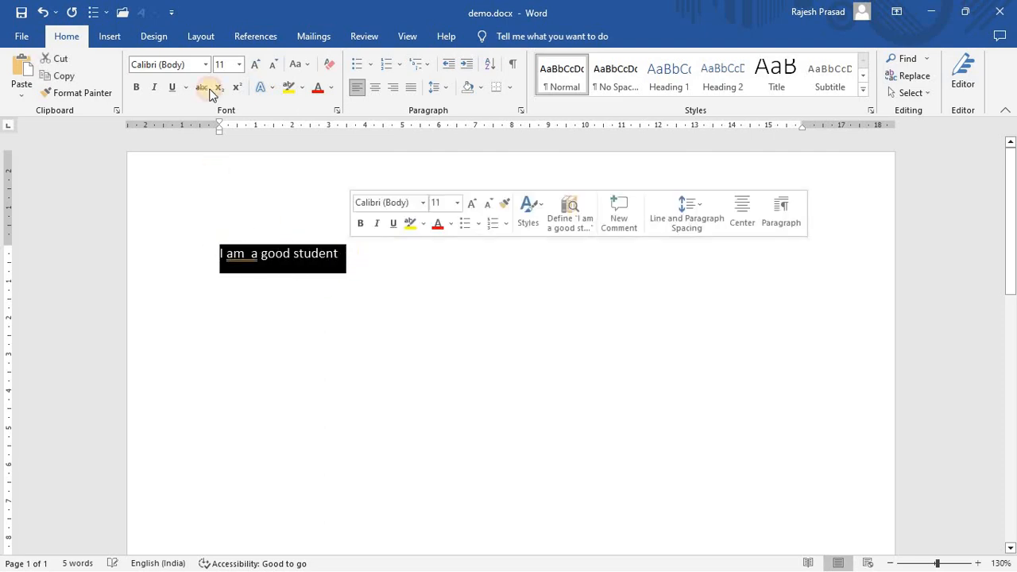
{"action": "left_click", "coordinate": [256, 64]}
{"action": "left_click", "coordinate": [256, 64]}
{"action": "left_click", "coordinate": [256, 66]}
{"action": "left_click", "coordinate": [256, 66]}
{"action": "left_click", "coordinate": [256, 66]}
{"action": "left_click", "coordinate": [255, 66]}
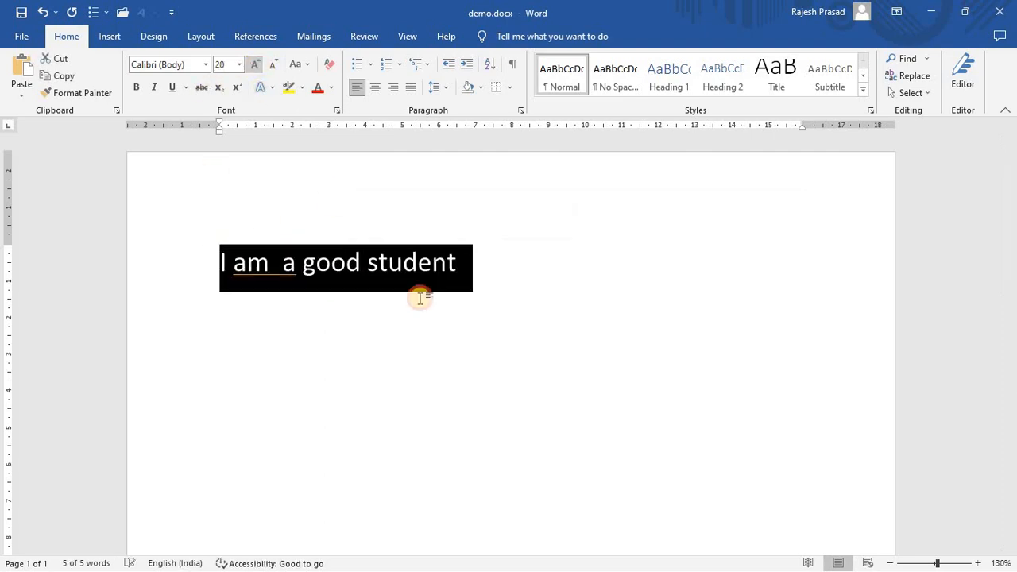
{"action": "left_click", "coordinate": [70, 405]}
Accept the grammar suggestion "am a" to remove the double space, and make the whole sentence bold
{"action": "left_click", "coordinate": [286, 265]}
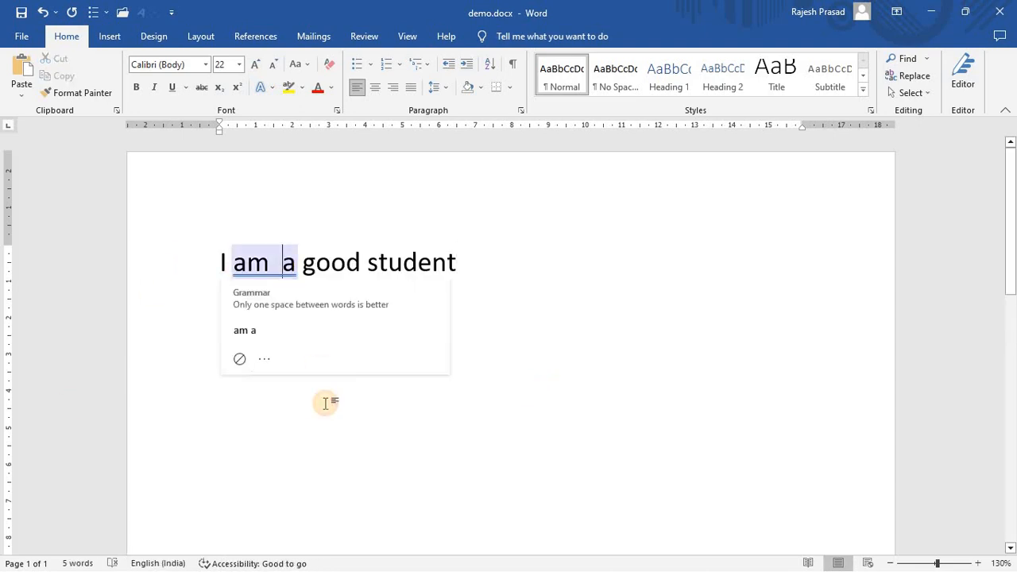
{"action": "left_click", "coordinate": [244, 330]}
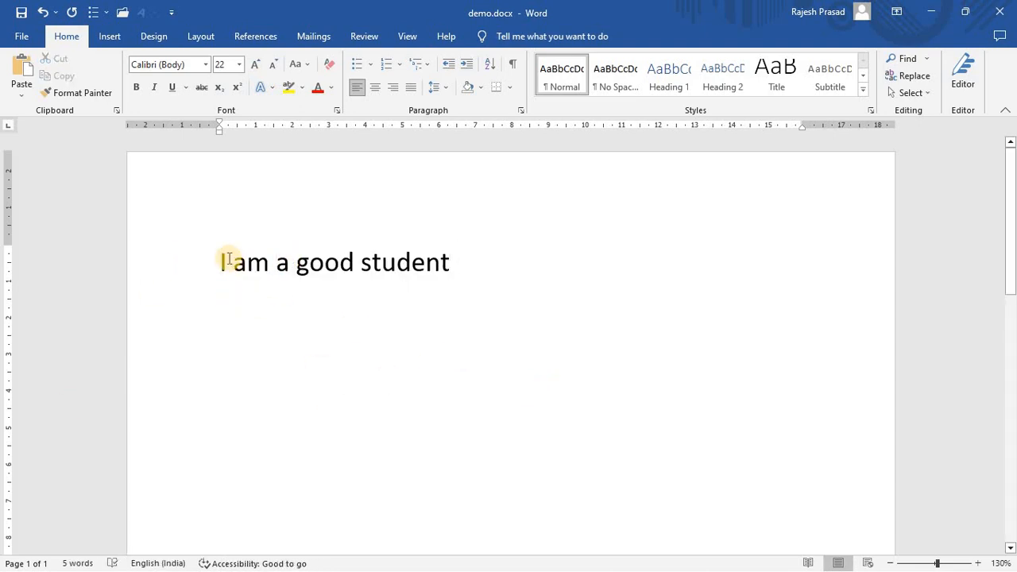
{"action": "key", "text": "ctrl+a"}
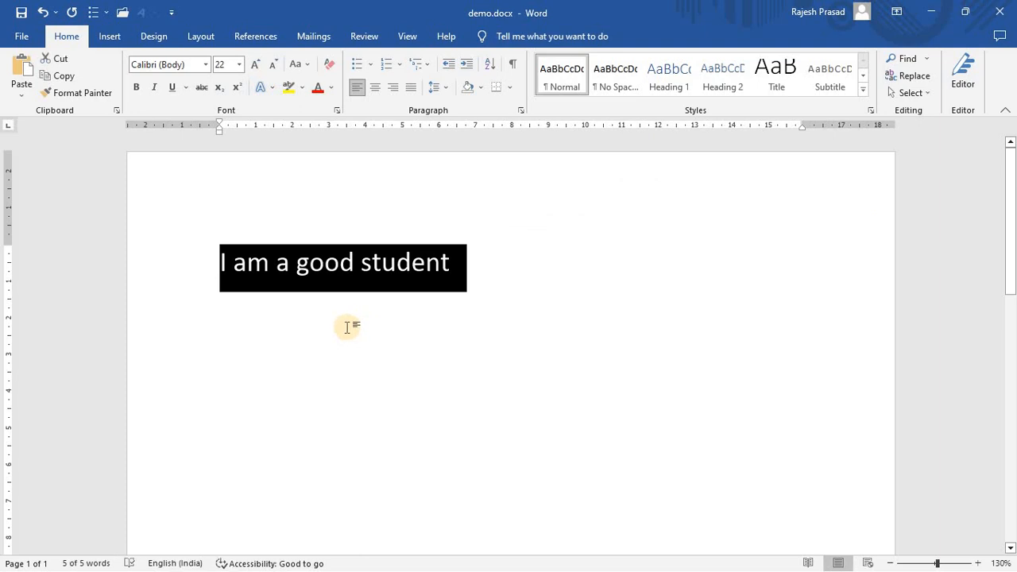
{"action": "key", "text": "ctrl+b"}
{"action": "left_click", "coordinate": [411, 336]}
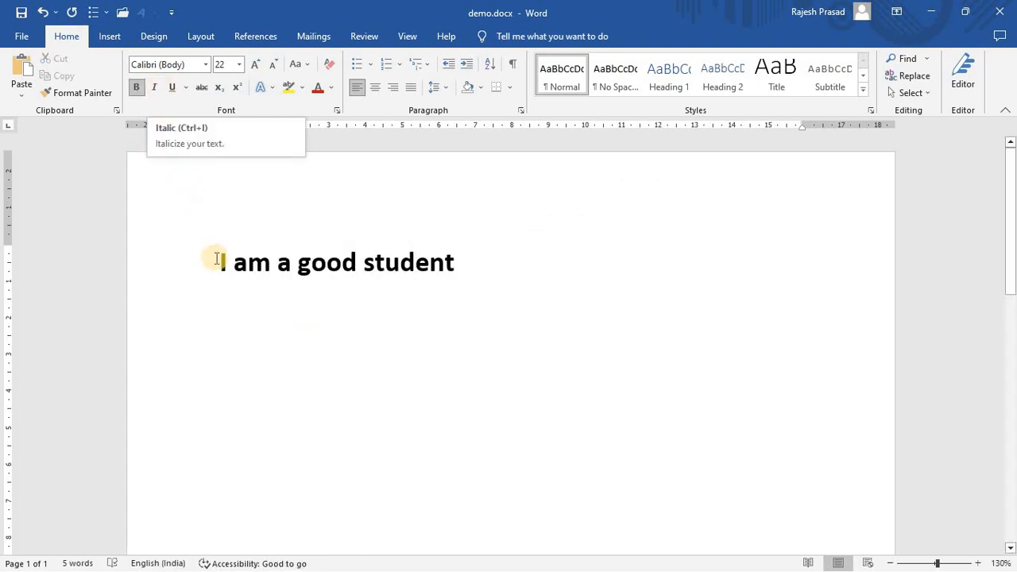
Make the sentence "I am a good student" italic and remove the italic formatting again
{"action": "left_click_drag", "start_coordinate": [220, 261], "coordinate": [441, 271]}
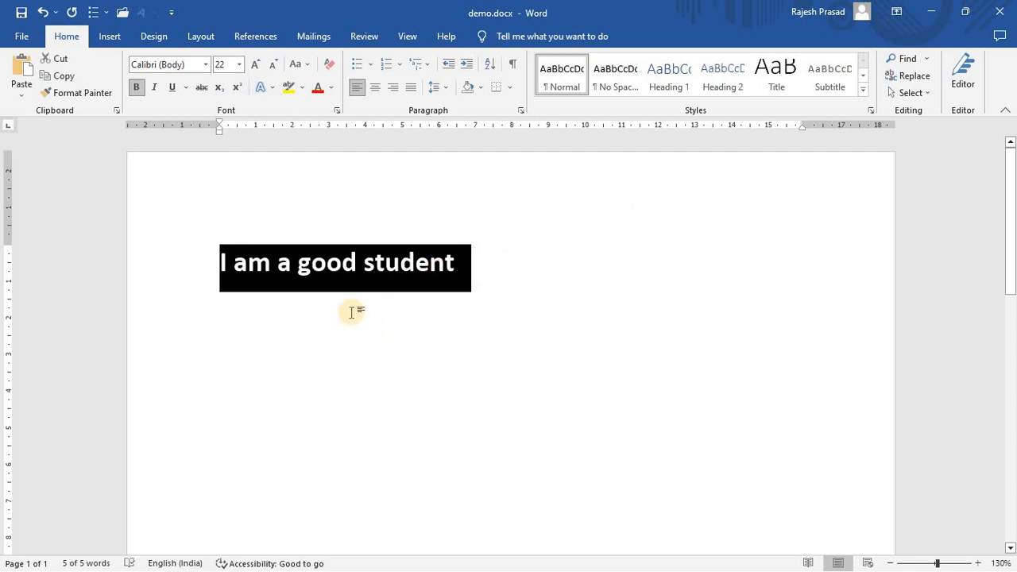
{"action": "key", "text": "ctrl+i"}
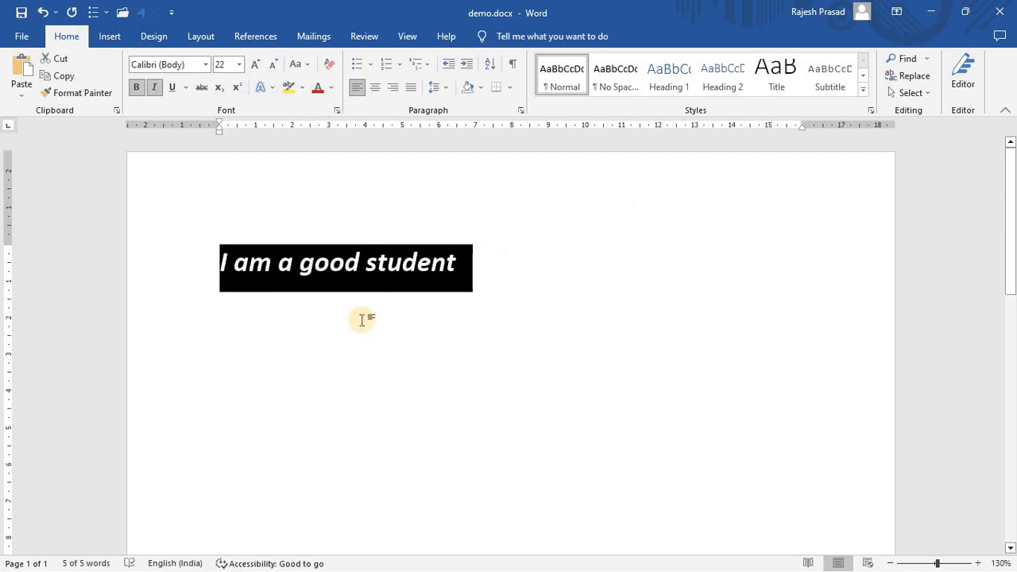
{"action": "left_click", "coordinate": [369, 302]}
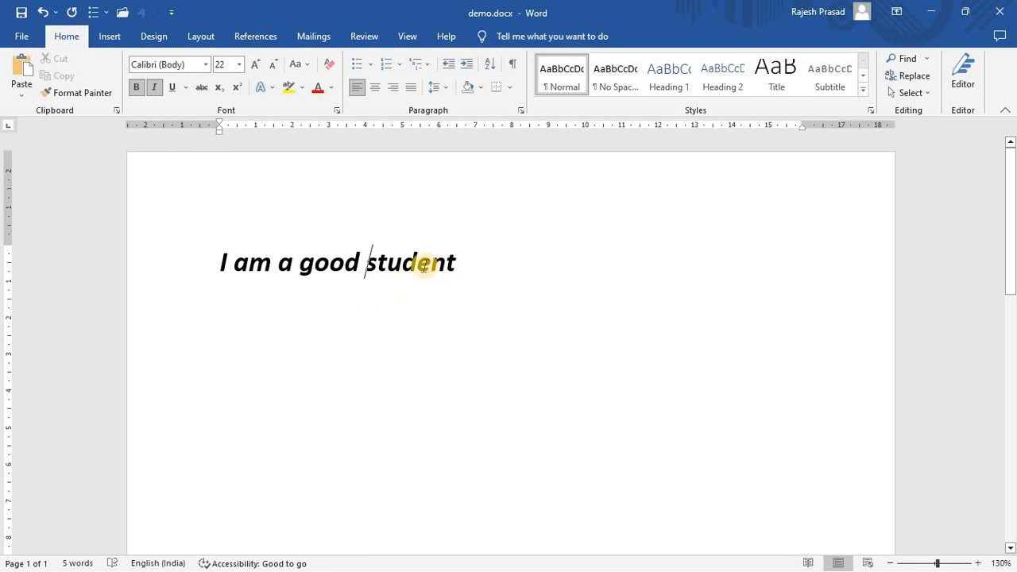
{"action": "key", "text": "ctrl+a"}
{"action": "key", "text": "ctrl+i"}
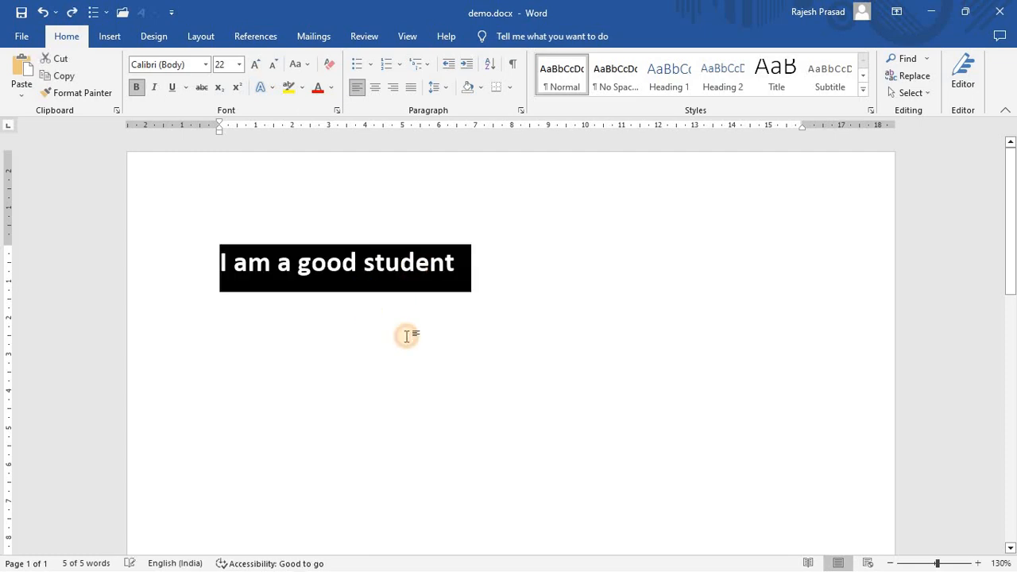
{"action": "left_click", "coordinate": [406, 336]}
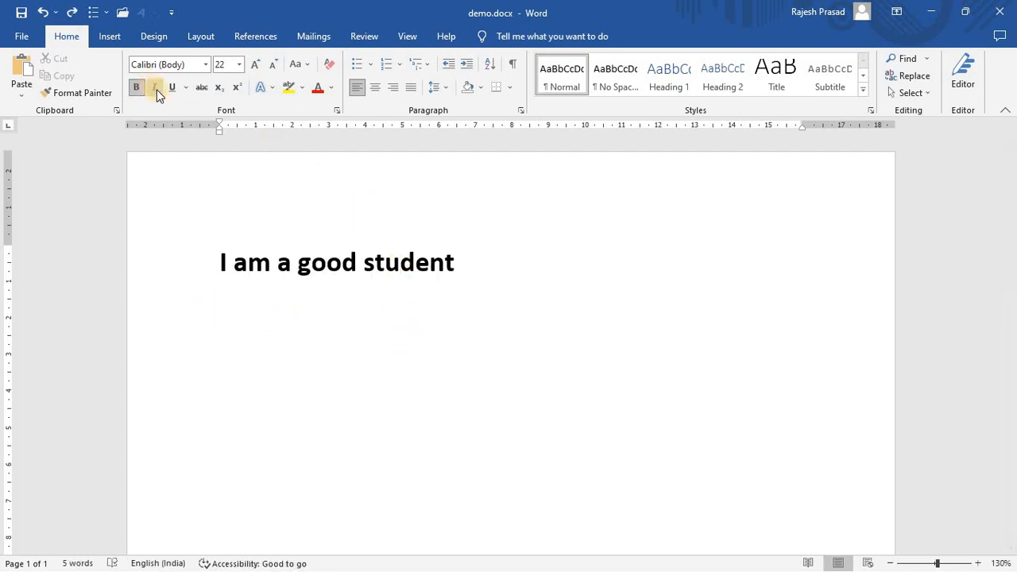
Apply italic to the whole sentence "I am a good student"
{"action": "left_click_drag", "start_coordinate": [223, 264], "coordinate": [359, 230]}
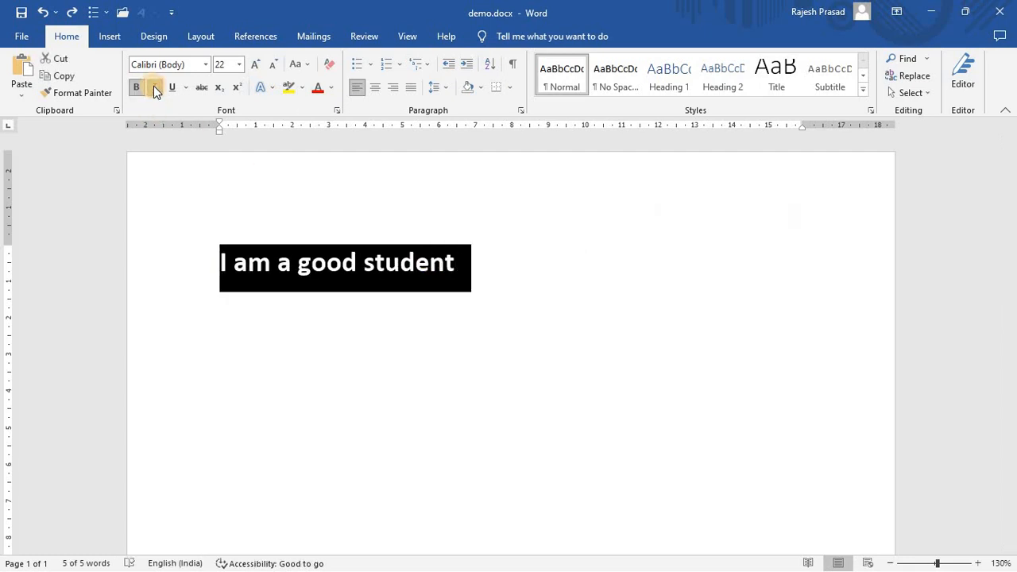
{"action": "left_click", "coordinate": [153, 86]}
{"action": "left_click", "coordinate": [453, 314]}
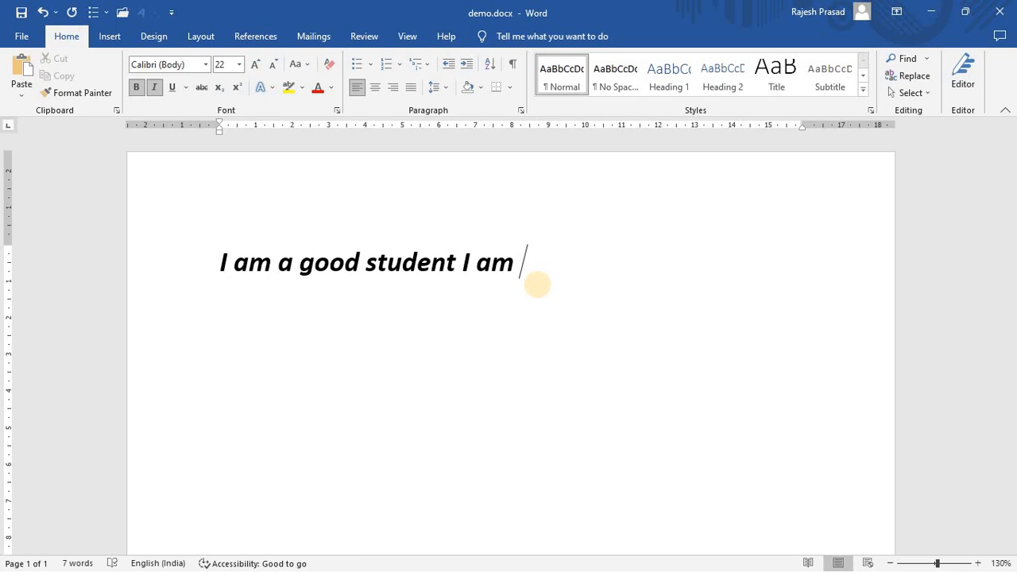
Replace the trailing "I am" after "student" with ", my branch name is cse"
{"action": "key", "text": "BackSpace"}
{"action": "key", "text": "BackSpace"}
{"action": "key", "text": "BackSpace"}
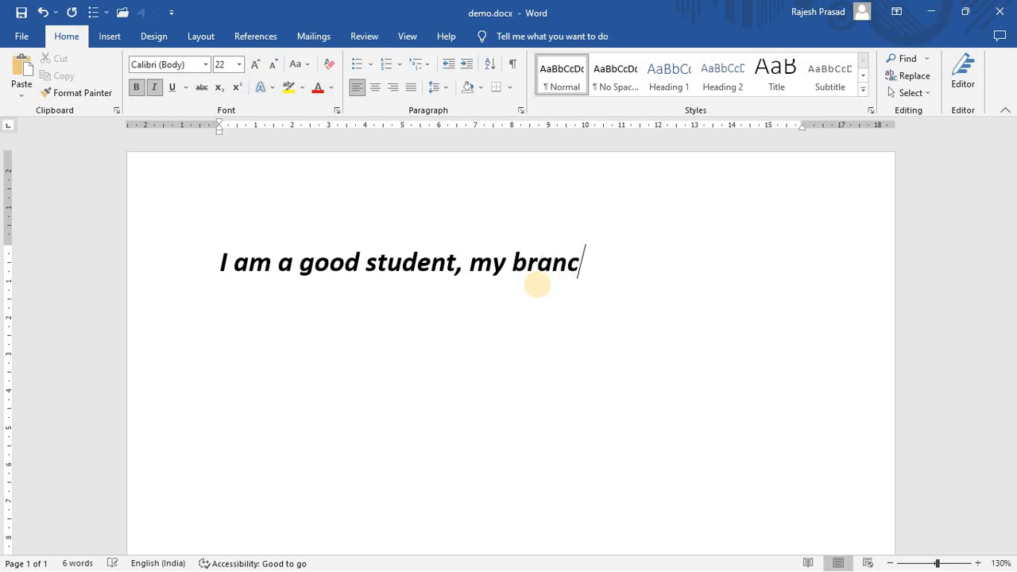
{"action": "type", "text": "name ois "}
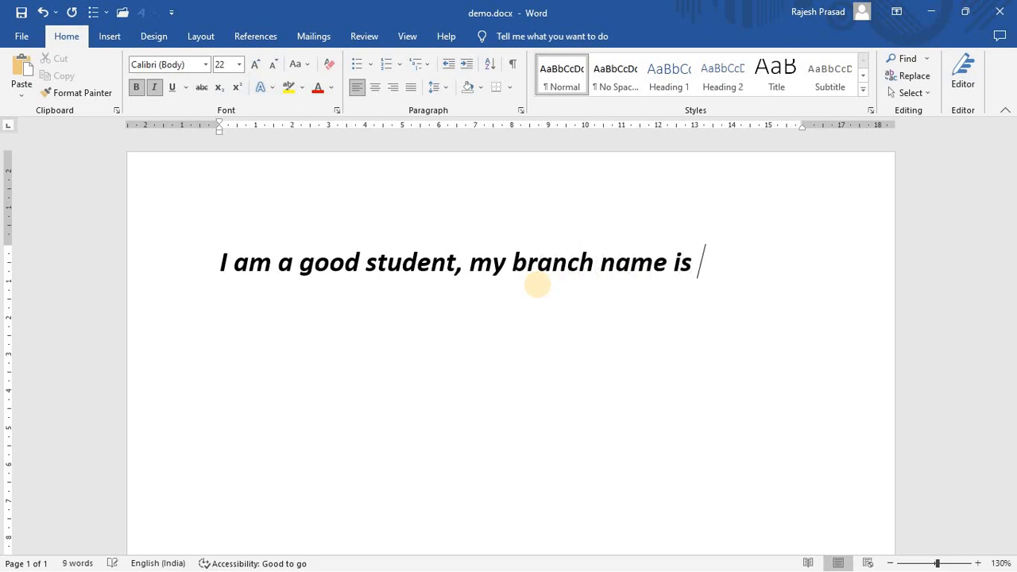
{"action": "type", "text": "cse"}
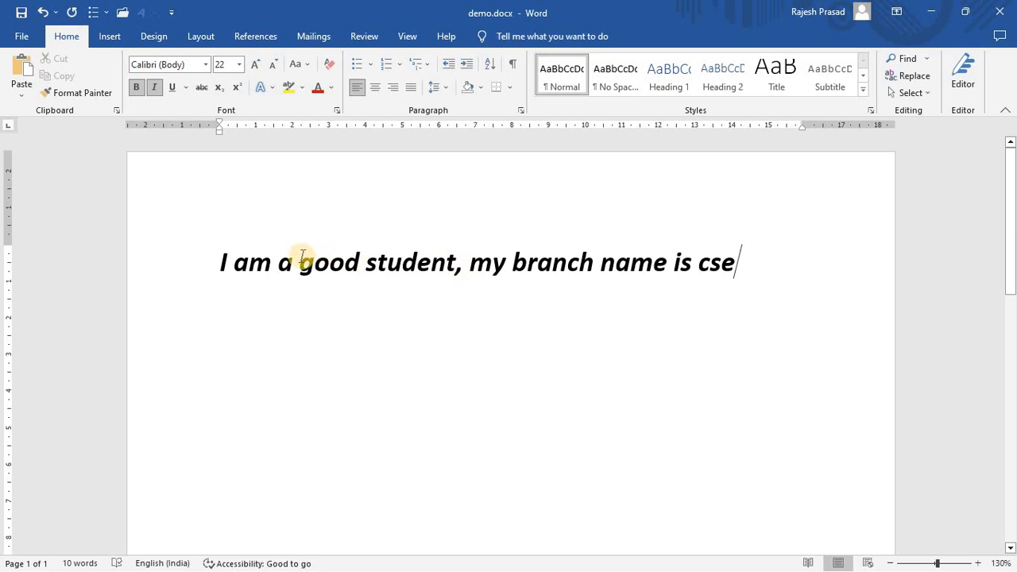
Remove the italic formatting from ", my branch name is cse"
{"action": "left_click_drag", "start_coordinate": [222, 262], "coordinate": [357, 256]}
{"action": "left_click", "coordinate": [485, 272]}
{"action": "left_click_drag", "start_coordinate": [457, 266], "coordinate": [736, 266]}
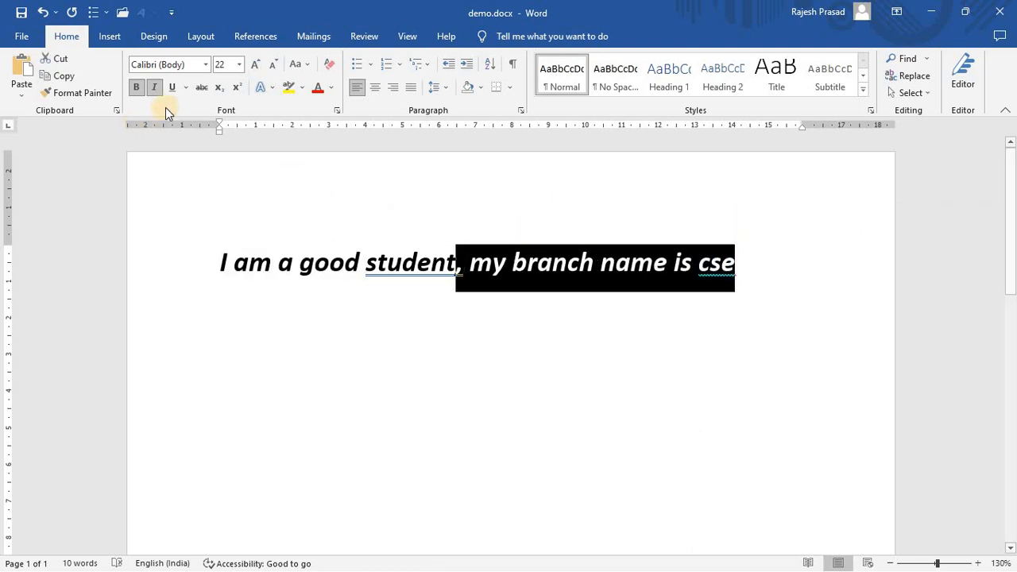
{"action": "left_click", "coordinate": [154, 86]}
{"action": "left_click", "coordinate": [521, 306]}
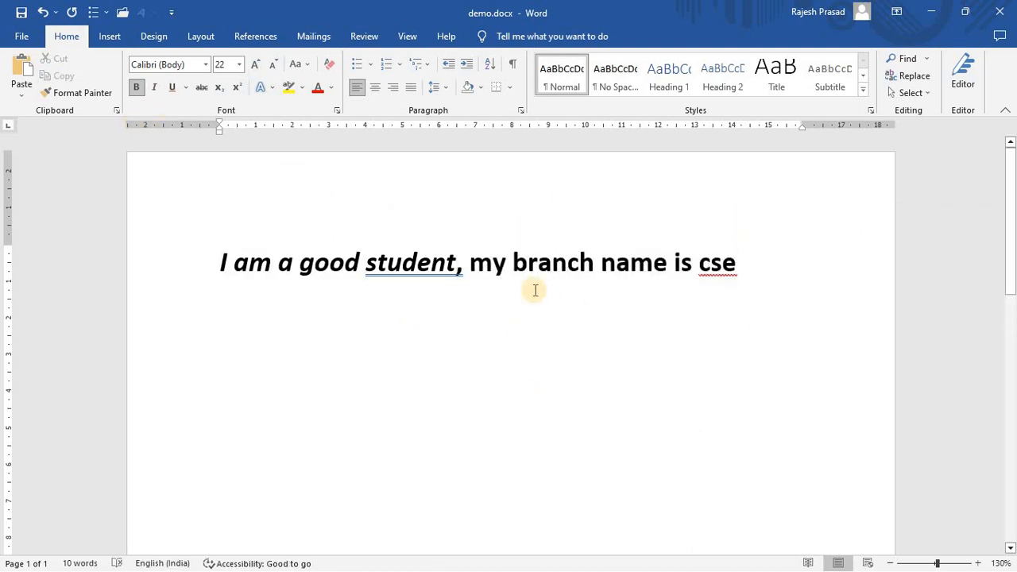
Remove the bold formatting from "my branch name is cse"
{"action": "left_click_drag", "start_coordinate": [472, 263], "coordinate": [736, 264]}
{"action": "left_click", "coordinate": [138, 85]}
{"action": "left_click", "coordinate": [664, 264]}
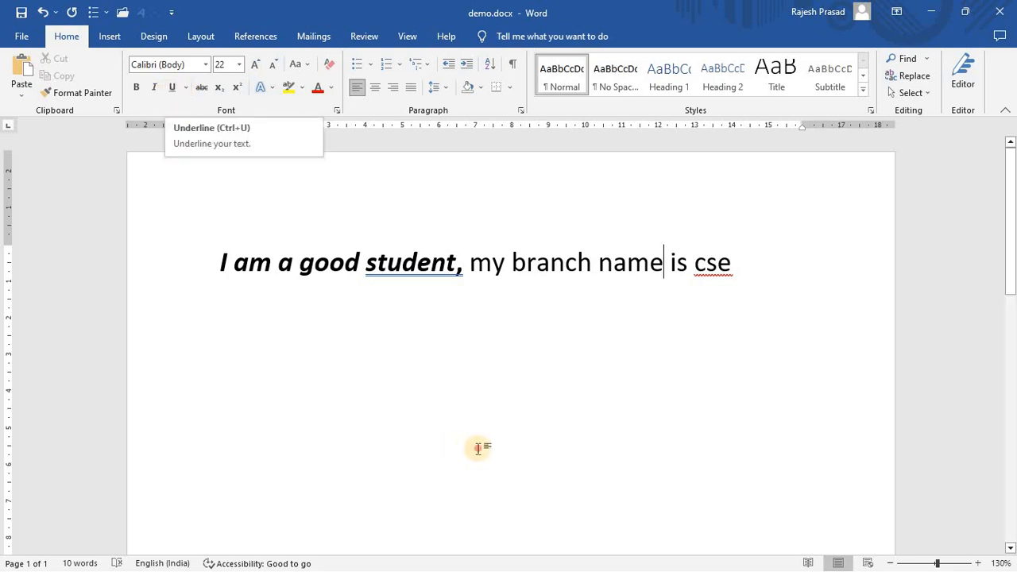
Delete the comma after "student" in the sentence
{"action": "left_click_drag", "start_coordinate": [409, 263], "coordinate": [455, 270]}
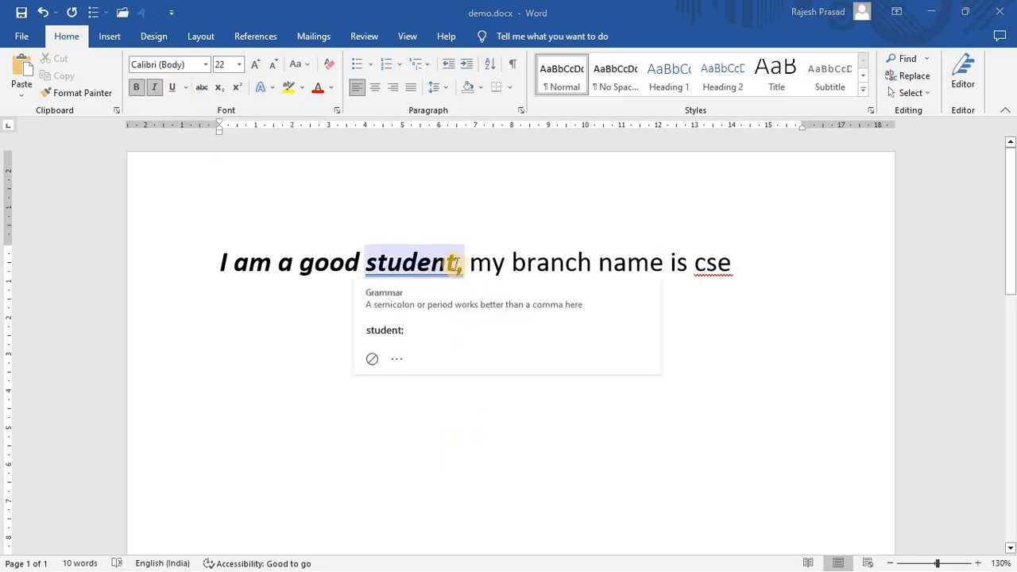
{"action": "left_click", "coordinate": [468, 266]}
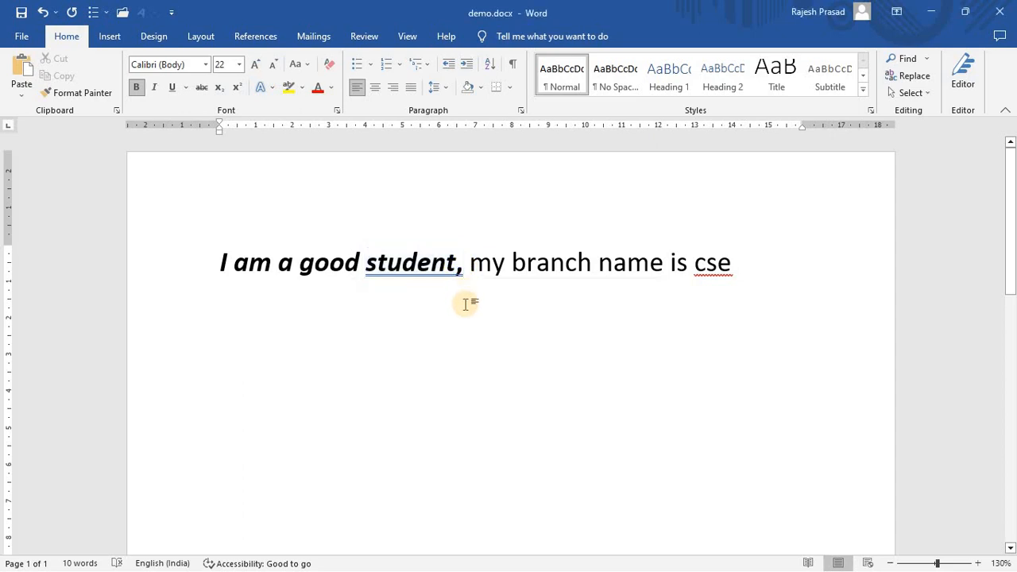
{"action": "key", "text": "BackSpace"}
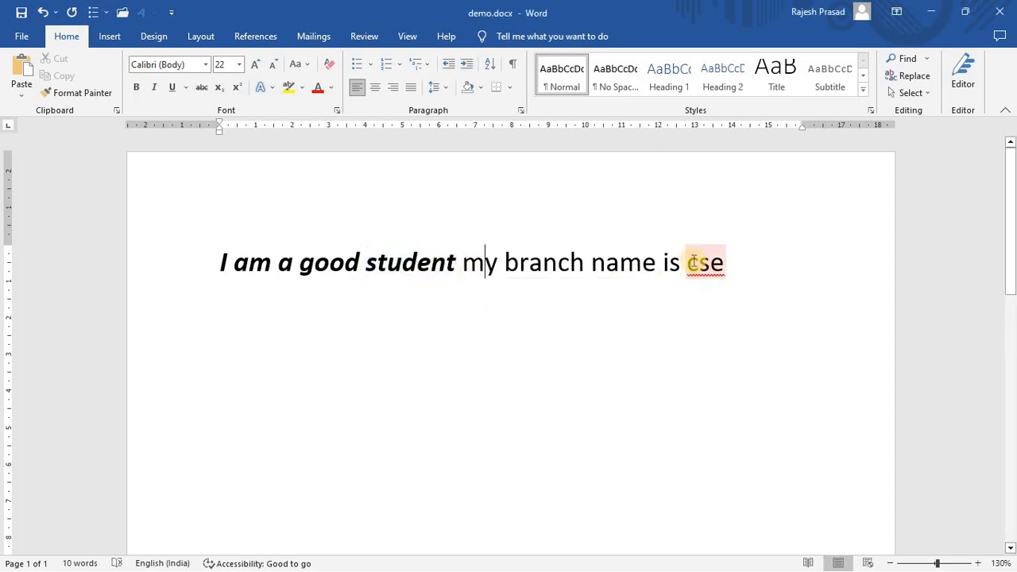
Enlarge the word "cse" at the end of the sentence to font size 28
{"action": "left_click_drag", "start_coordinate": [687, 265], "coordinate": [726, 264]}
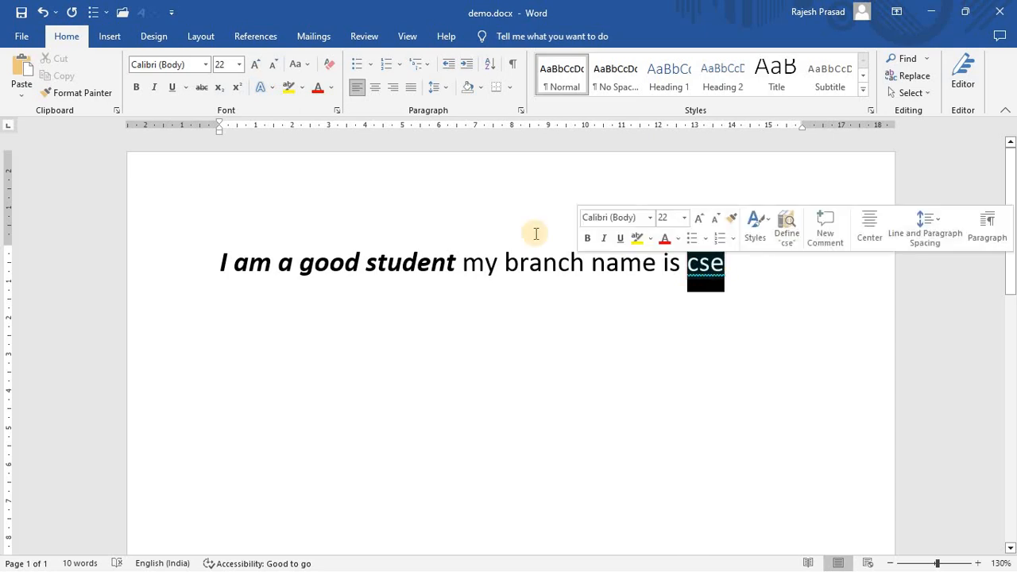
{"action": "left_click", "coordinate": [256, 65]}
{"action": "left_click", "coordinate": [256, 64]}
{"action": "left_click", "coordinate": [255, 64]}
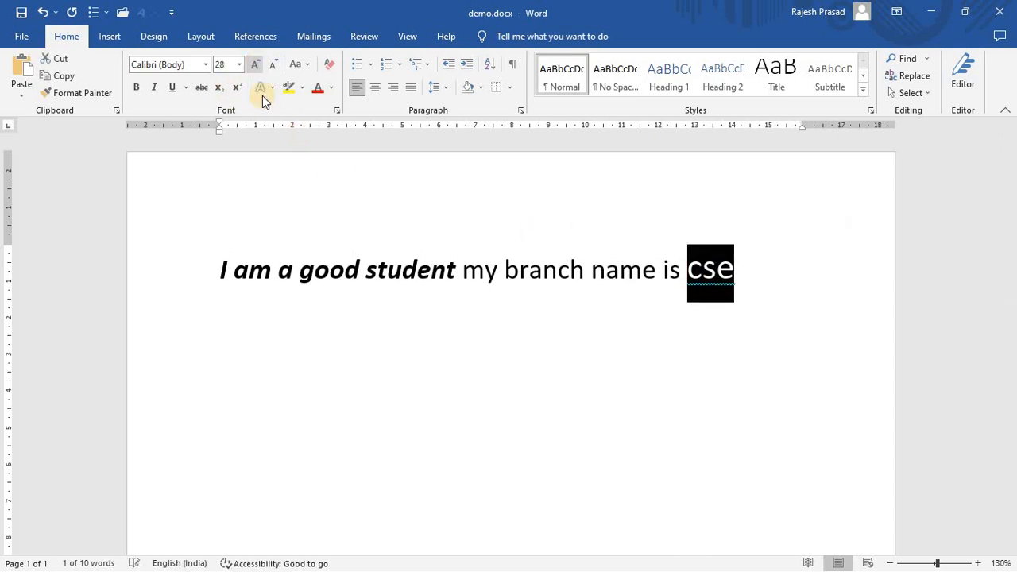
Change the font of the word "cse" to Adobe Garamond
{"action": "left_click", "coordinate": [206, 67]}
{"action": "left_click", "coordinate": [223, 213]}
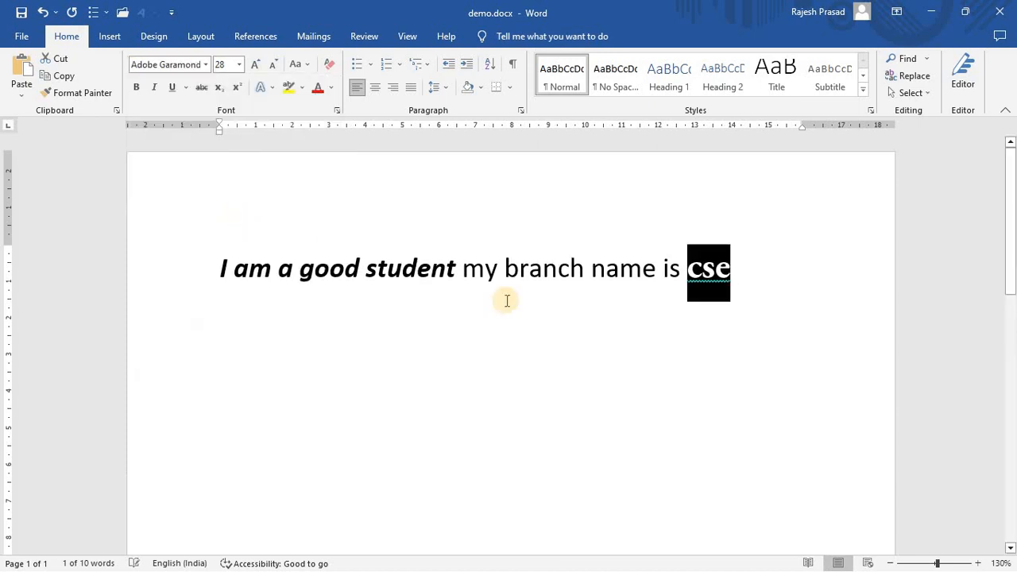
{"action": "left_click", "coordinate": [723, 273]}
{"action": "left_click", "coordinate": [706, 273]}
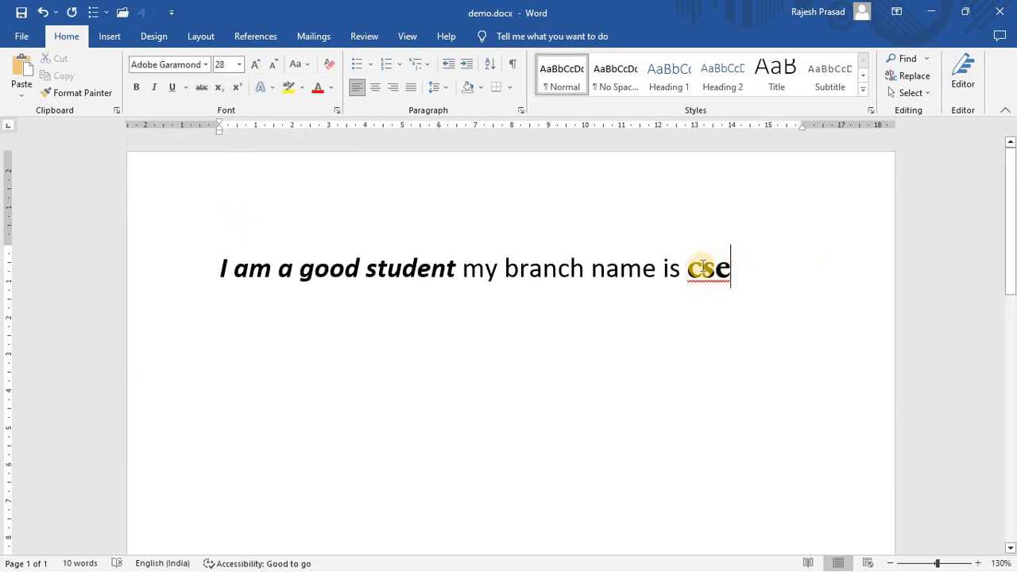
{"action": "right_click", "coordinate": [697, 272]}
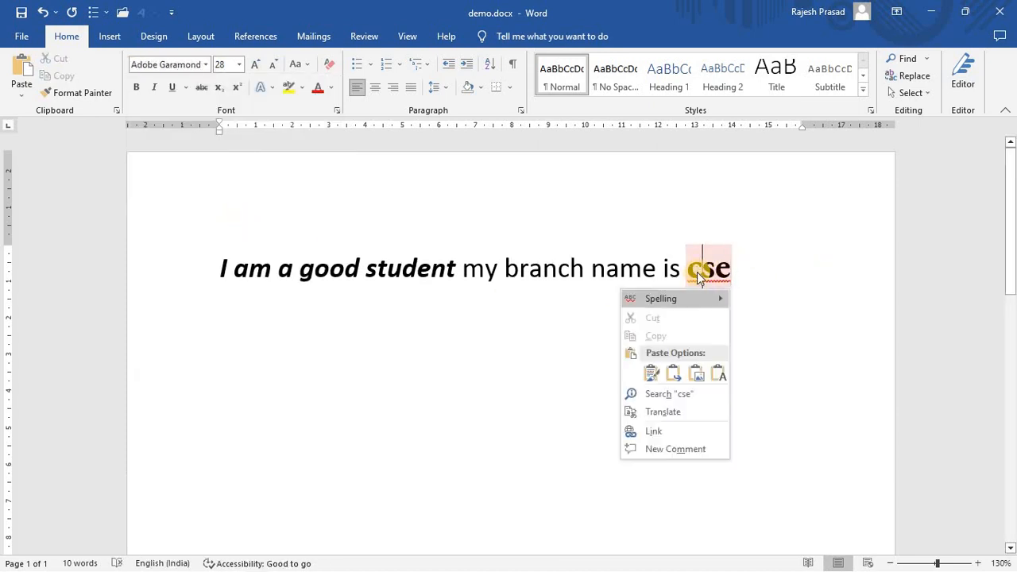
{"action": "left_click", "coordinate": [779, 252]}
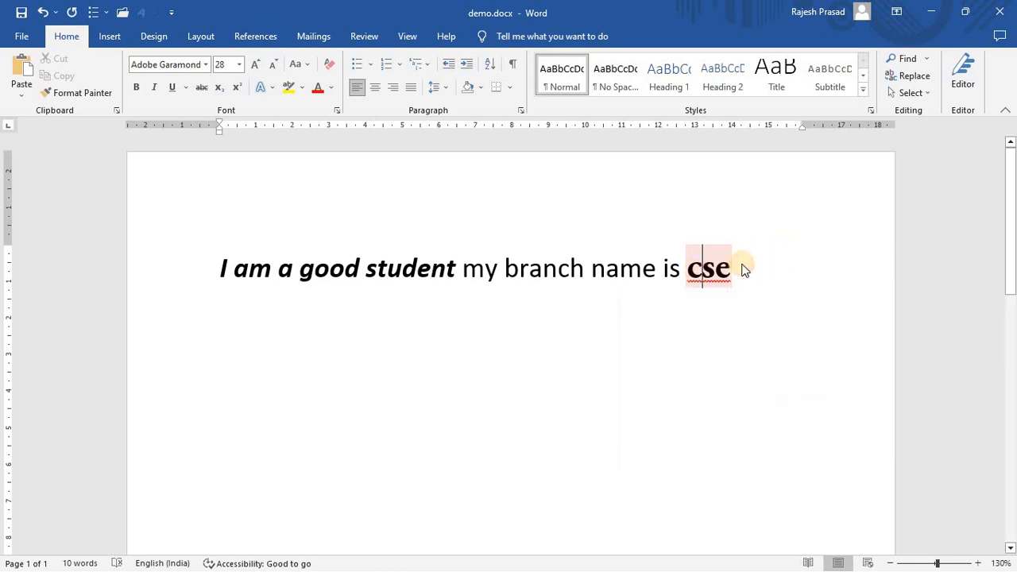
{"action": "left_click", "coordinate": [710, 273]}
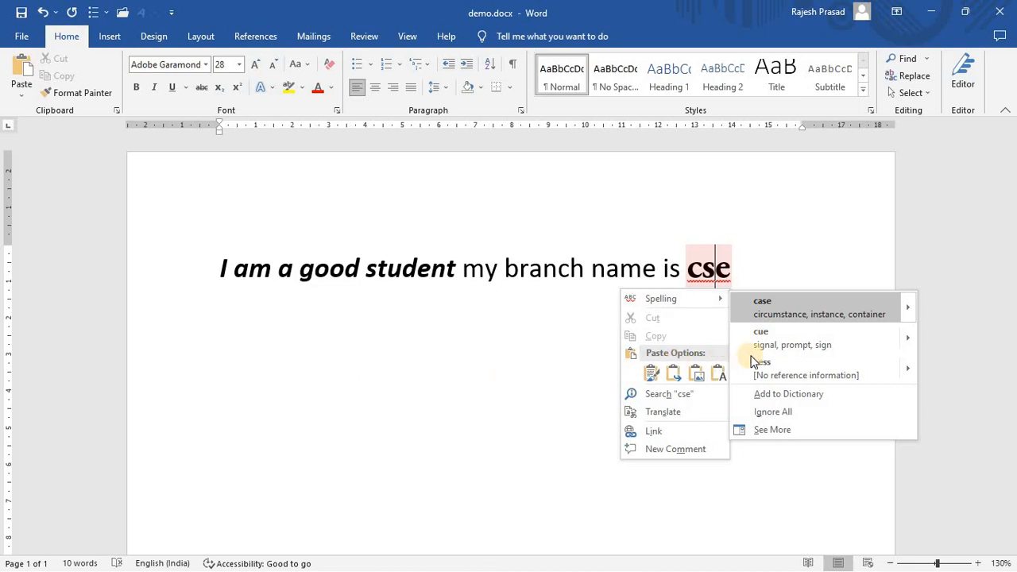
{"action": "left_click", "coordinate": [486, 367]}
Replace the word "cse" at the end of the sentence with "CSE" in capitals
{"action": "left_click", "coordinate": [724, 278]}
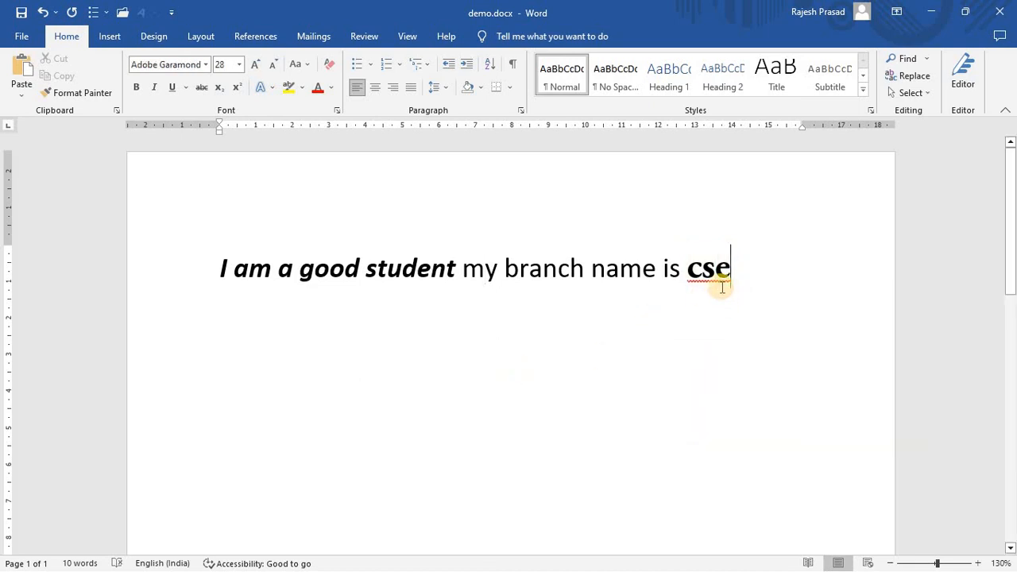
{"action": "key", "text": "BackSpace"}
{"action": "key", "text": "BackSpace"}
{"action": "key", "text": "BackSpace"}
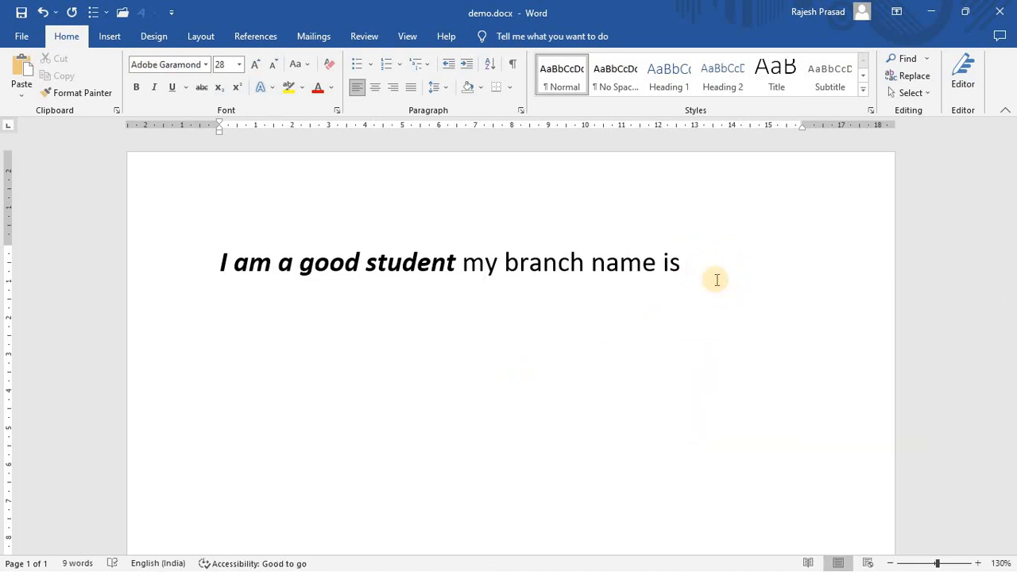
{"action": "type", "text": "CSE"}
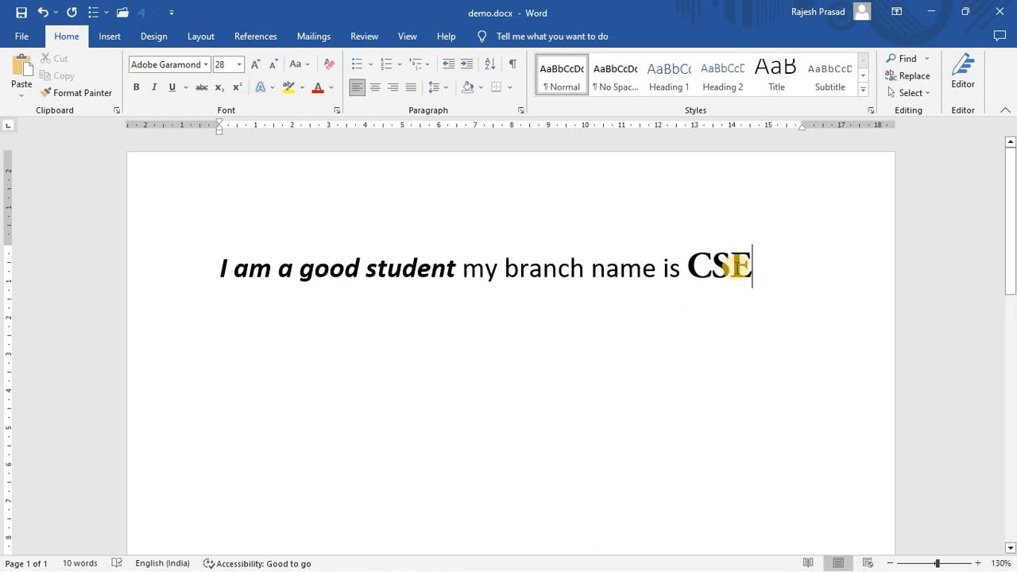
Apply bold and italic formatting to the word "CSE" at the end of the sentence
{"action": "left_click", "coordinate": [703, 268]}
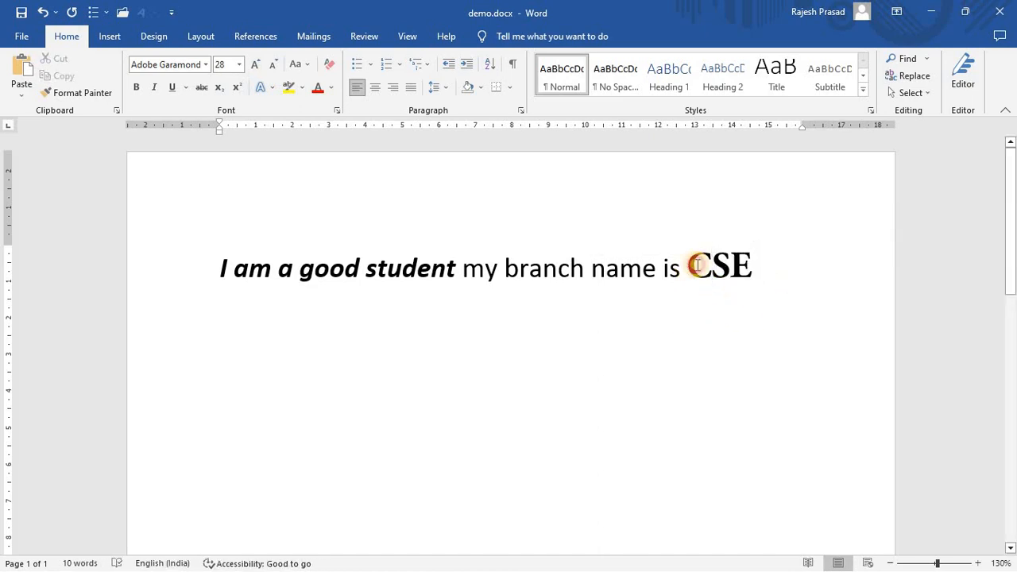
{"action": "left_click_drag", "start_coordinate": [688, 268], "coordinate": [753, 268]}
{"action": "left_click", "coordinate": [137, 88]}
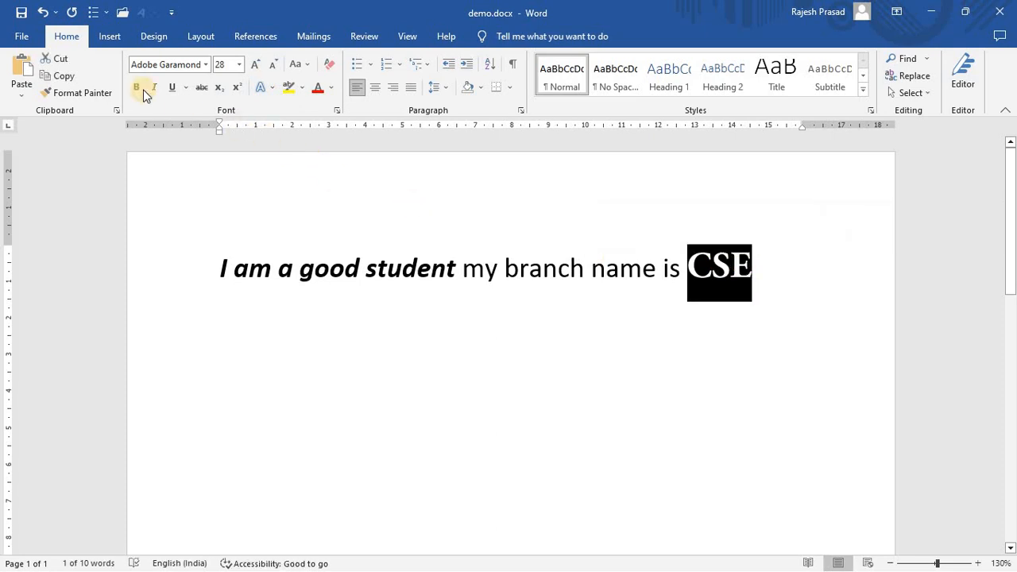
{"action": "left_click", "coordinate": [765, 294]}
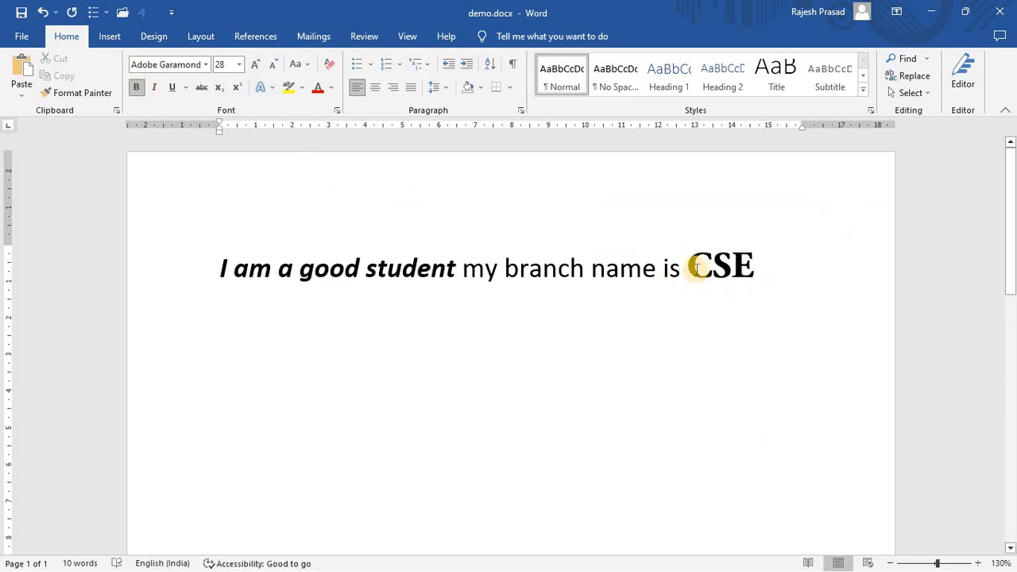
{"action": "left_click_drag", "start_coordinate": [693, 268], "coordinate": [753, 268]}
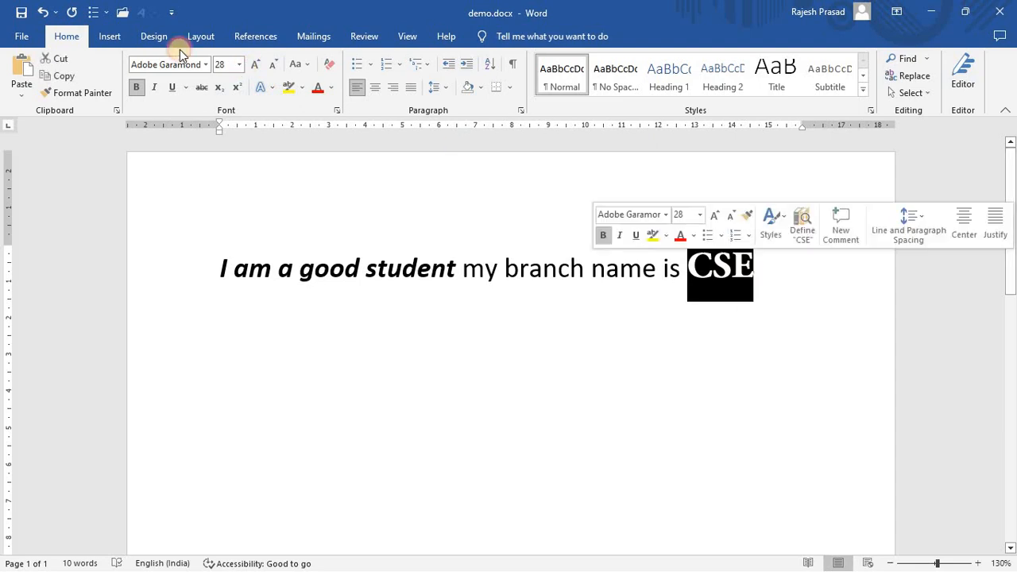
{"action": "left_click", "coordinate": [155, 88]}
{"action": "left_click", "coordinate": [722, 299]}
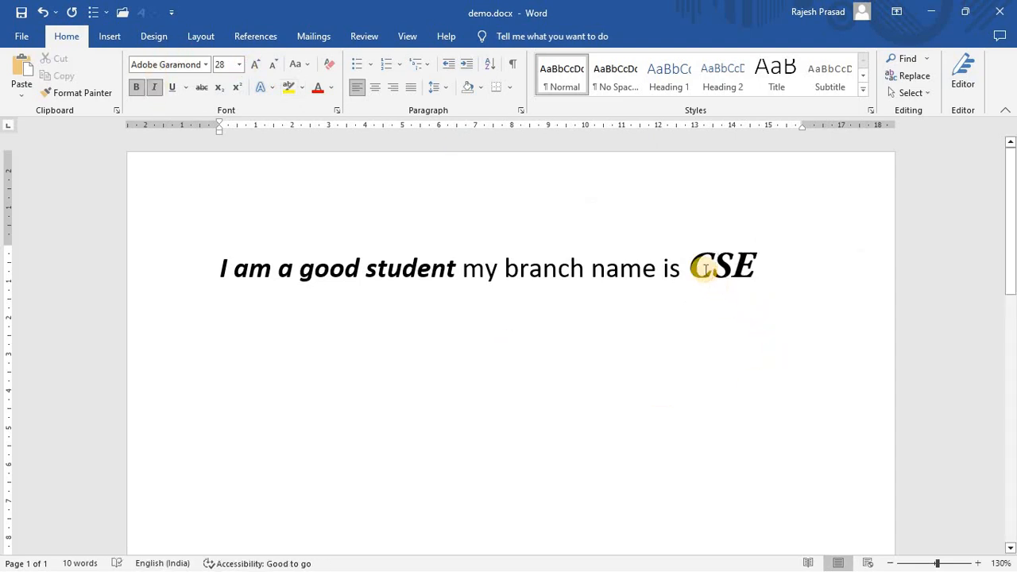
Underline the word "CSE" at the end of the sentence
{"action": "left_click_drag", "start_coordinate": [691, 269], "coordinate": [755, 268]}
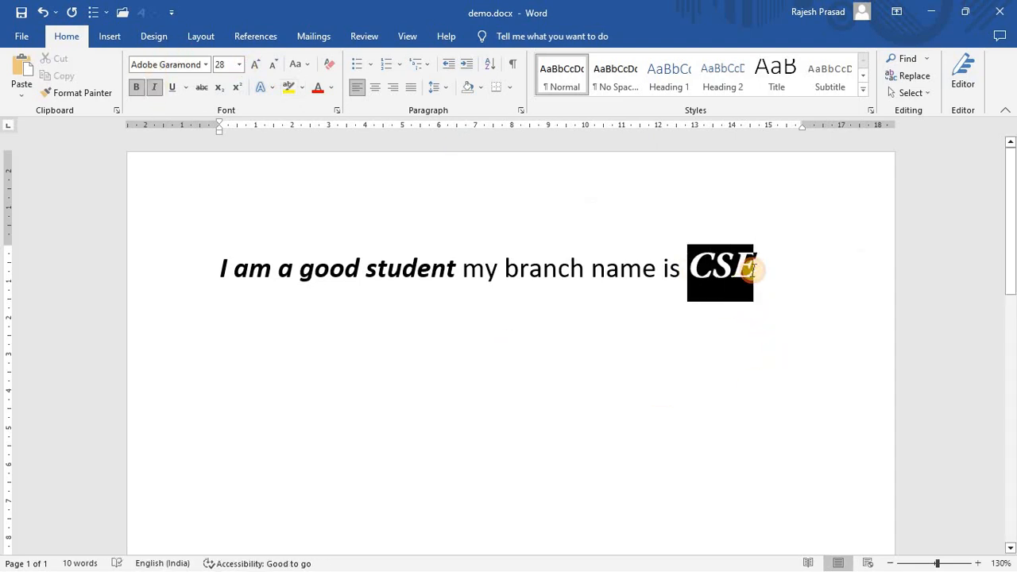
{"action": "left_click", "coordinate": [171, 88]}
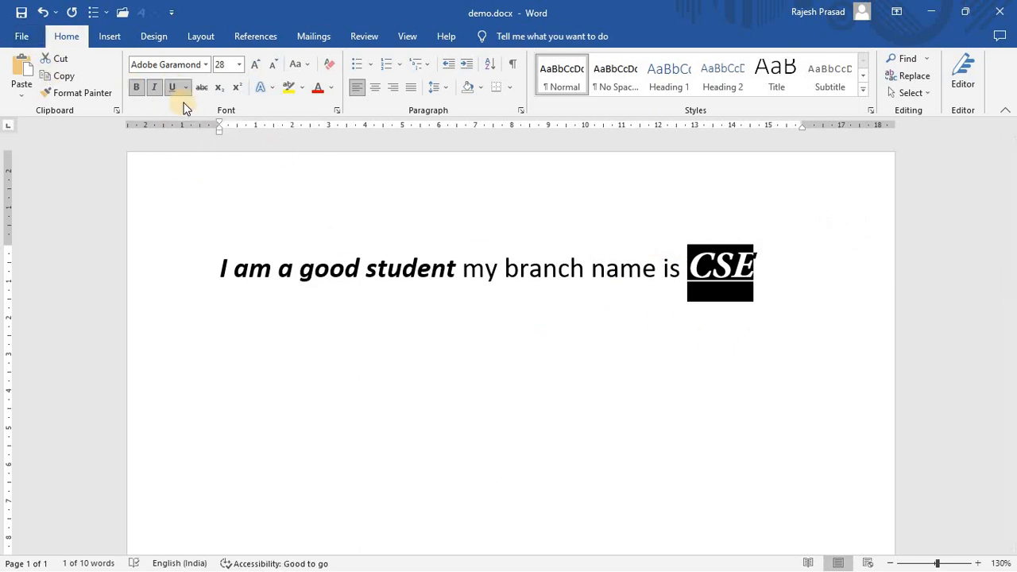
{"action": "left_click", "coordinate": [643, 269]}
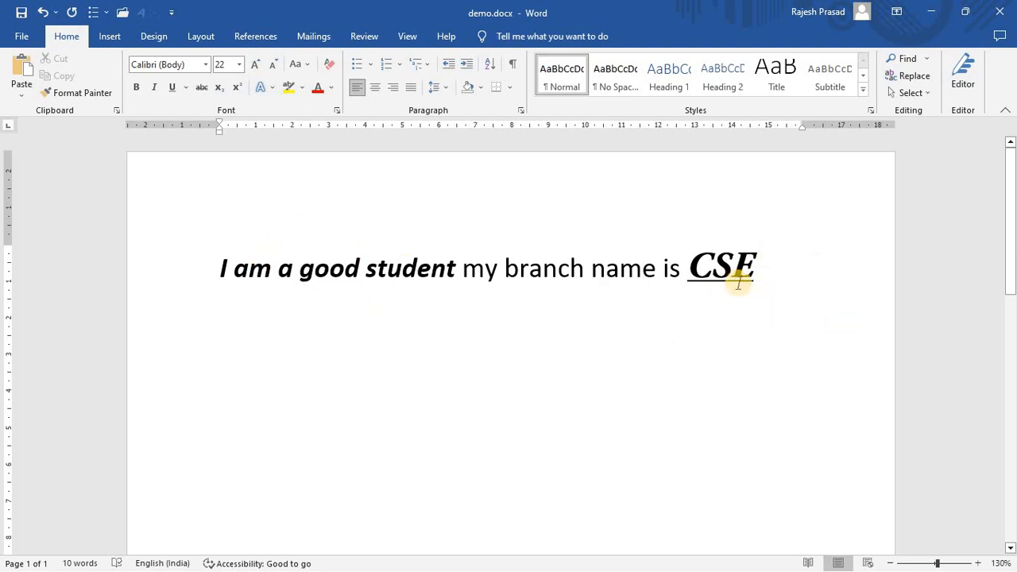
{"action": "left_click_drag", "start_coordinate": [689, 267], "coordinate": [758, 266]}
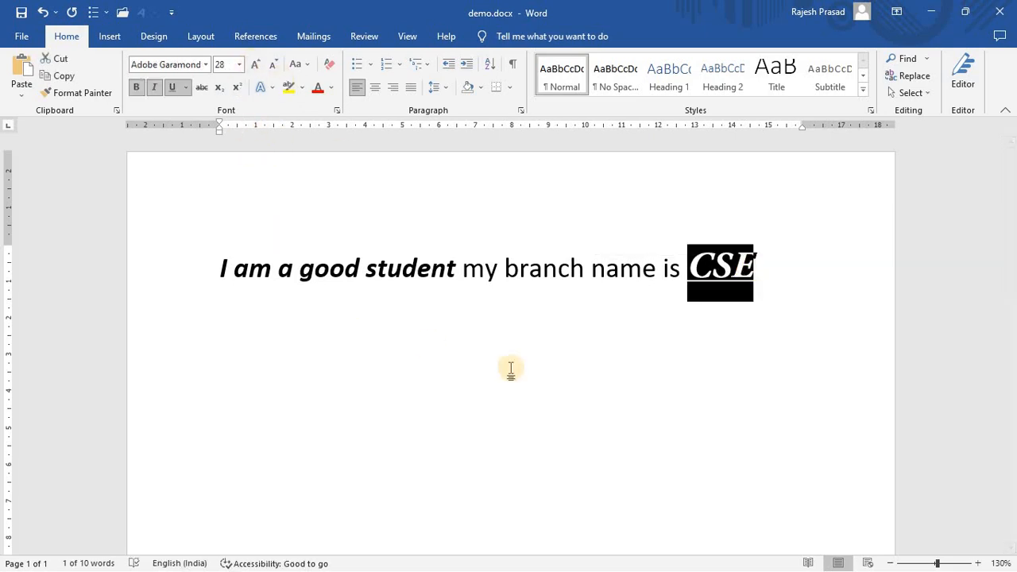
{"action": "left_click", "coordinate": [757, 270]}
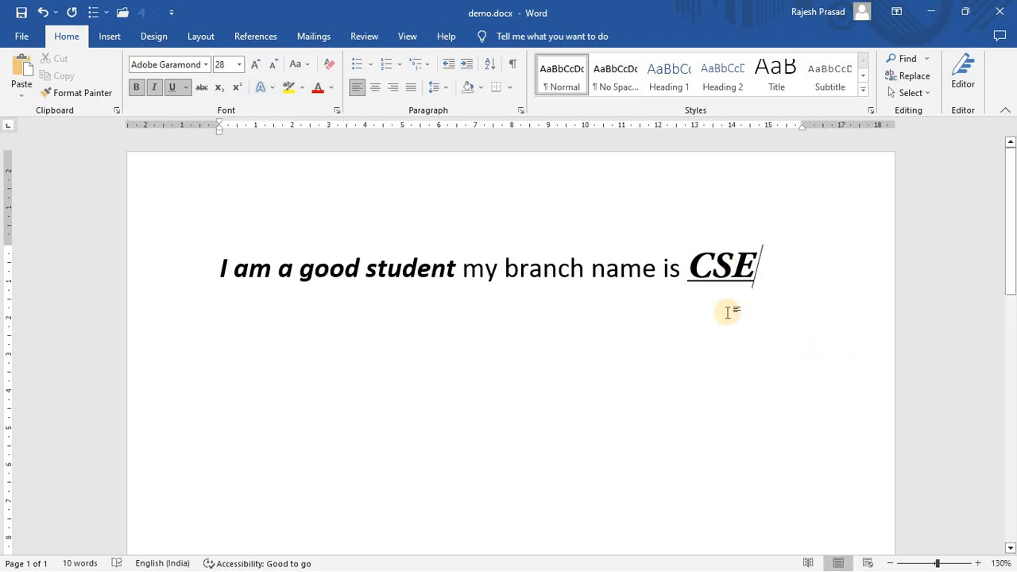
Apply strikethrough to the word "CSE" and remove its underline
{"action": "left_click_drag", "start_coordinate": [689, 266], "coordinate": [759, 266]}
{"action": "left_click", "coordinate": [201, 87]}
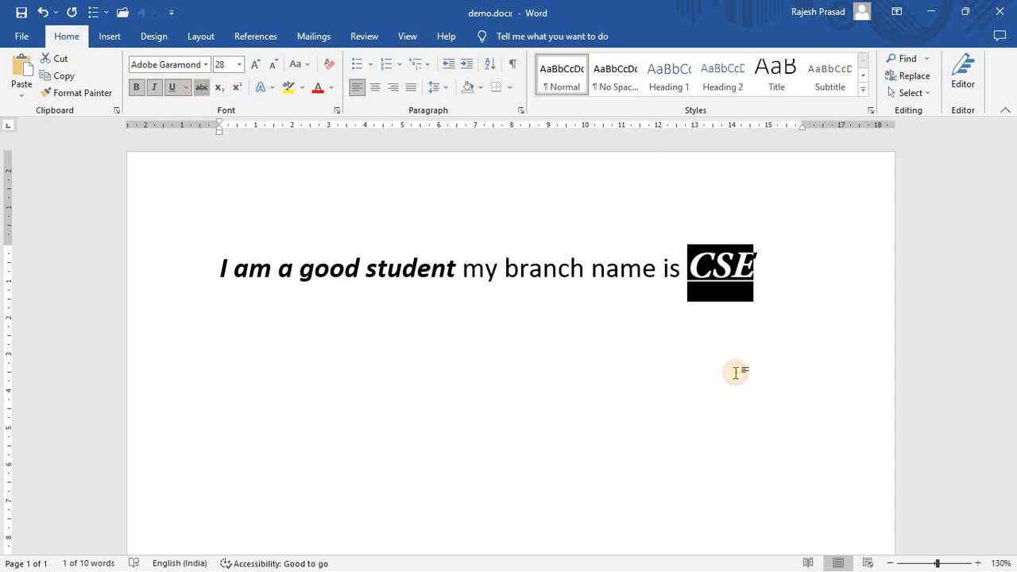
{"action": "left_click", "coordinate": [699, 338]}
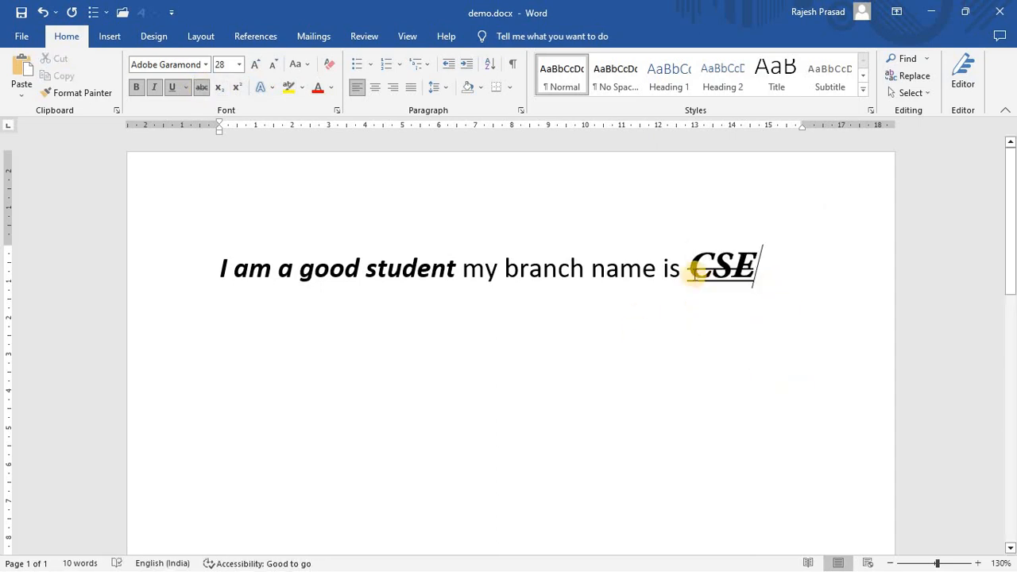
{"action": "left_click_drag", "start_coordinate": [689, 270], "coordinate": [763, 268]}
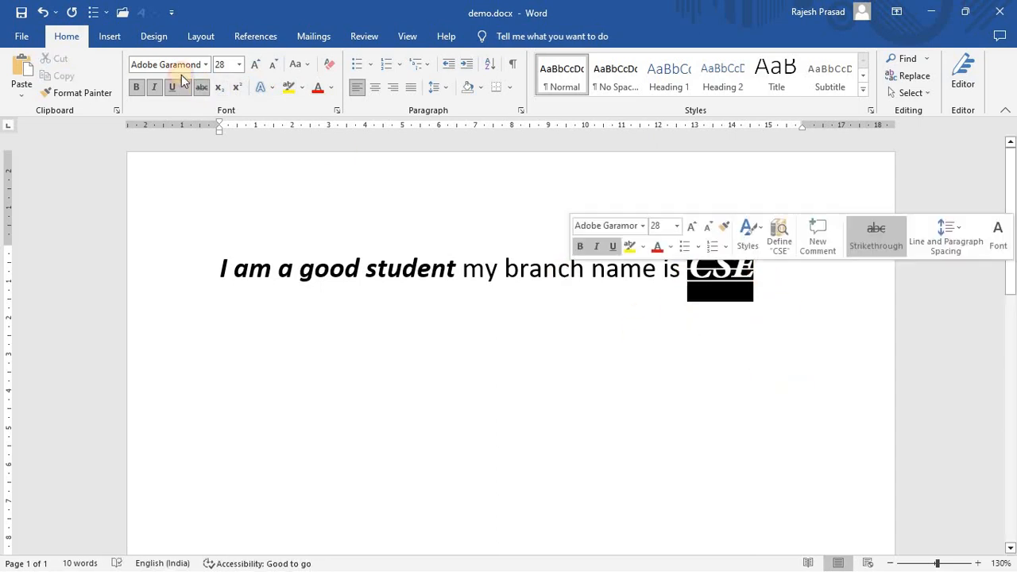
{"action": "left_click", "coordinate": [849, 252]}
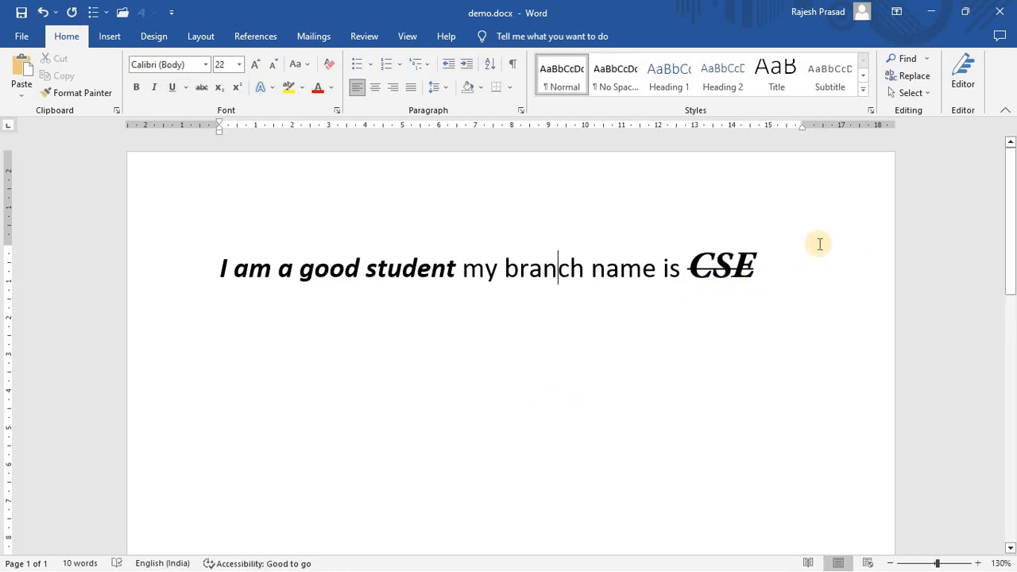
Start a new line below the sentence and turn off strikethrough, italic and bold for it
{"action": "left_click", "coordinate": [784, 288]}
{"action": "key", "text": "Return"}
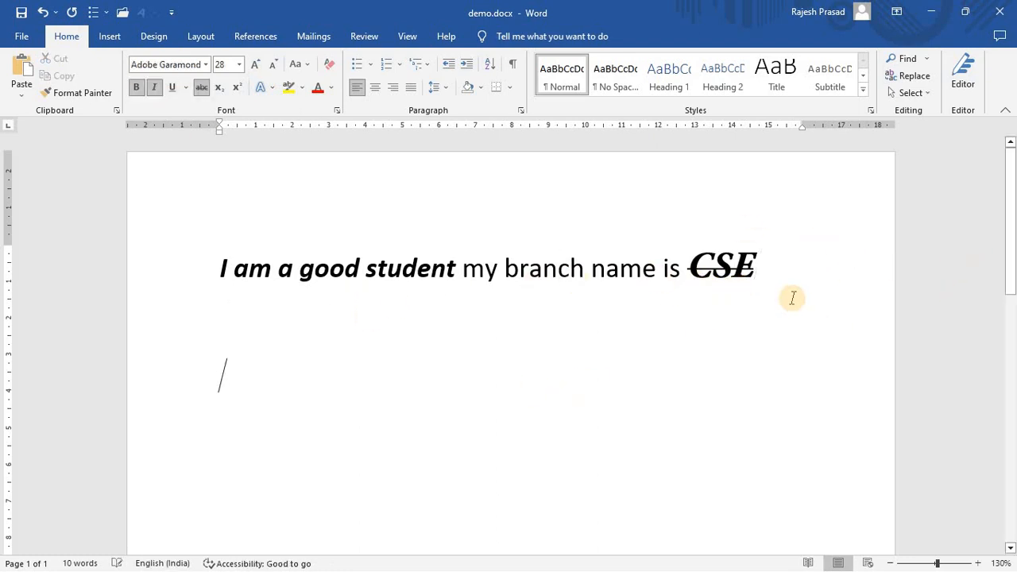
{"action": "type", "text": "I"}
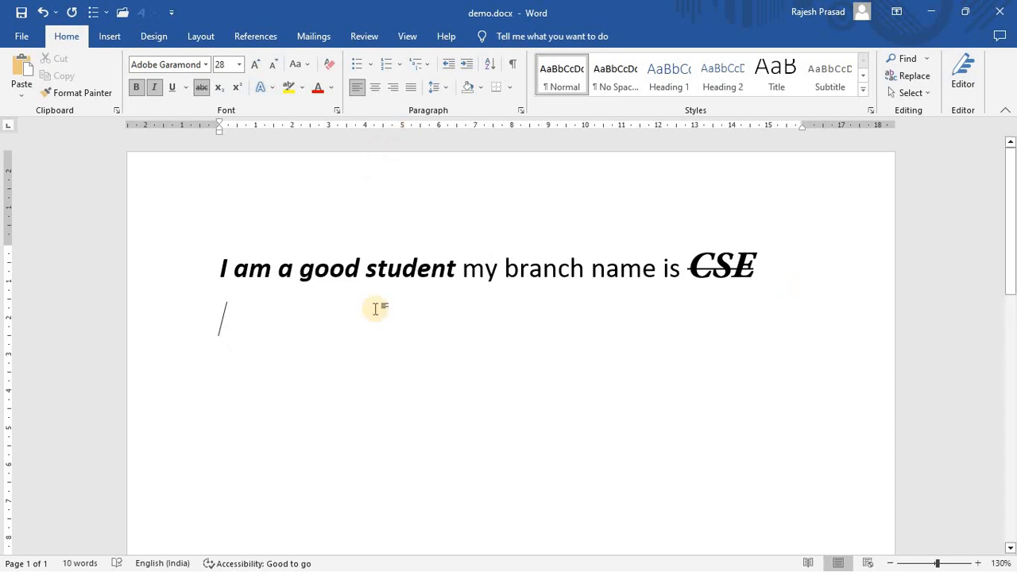
{"action": "left_click", "coordinate": [203, 90]}
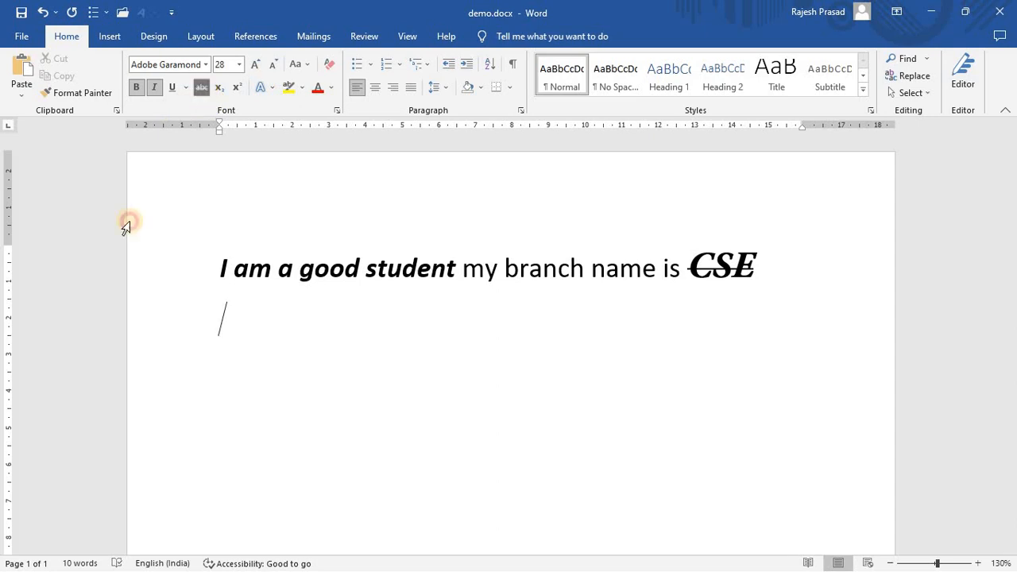
{"action": "left_click", "coordinate": [155, 87]}
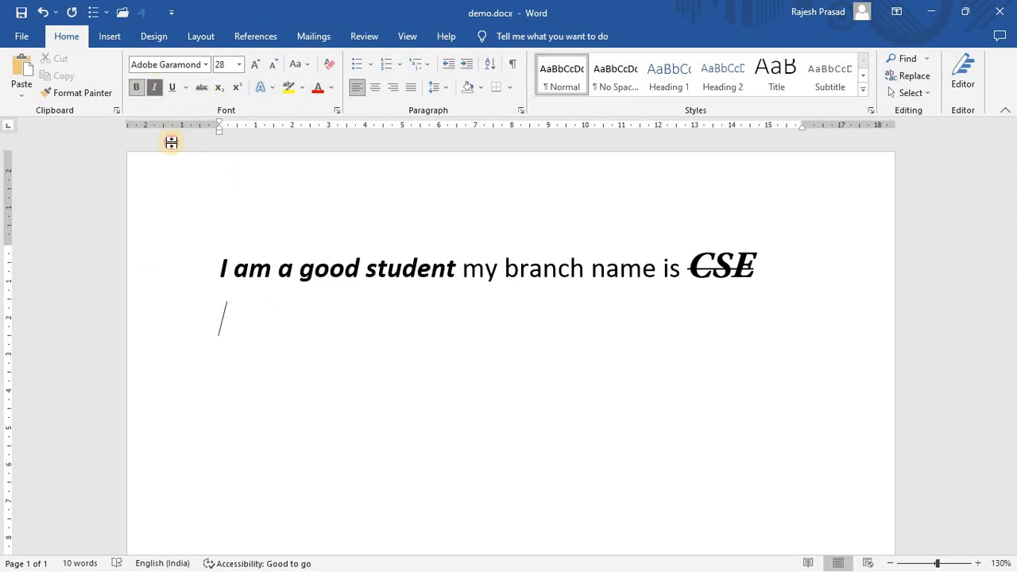
{"action": "left_click", "coordinate": [146, 94]}
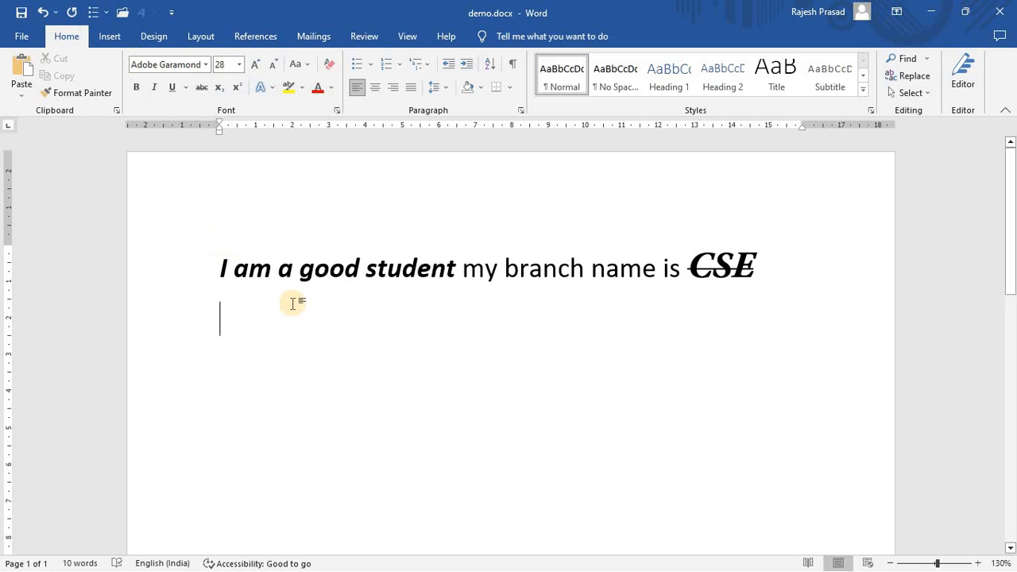
{"action": "type", "text": "MU"}
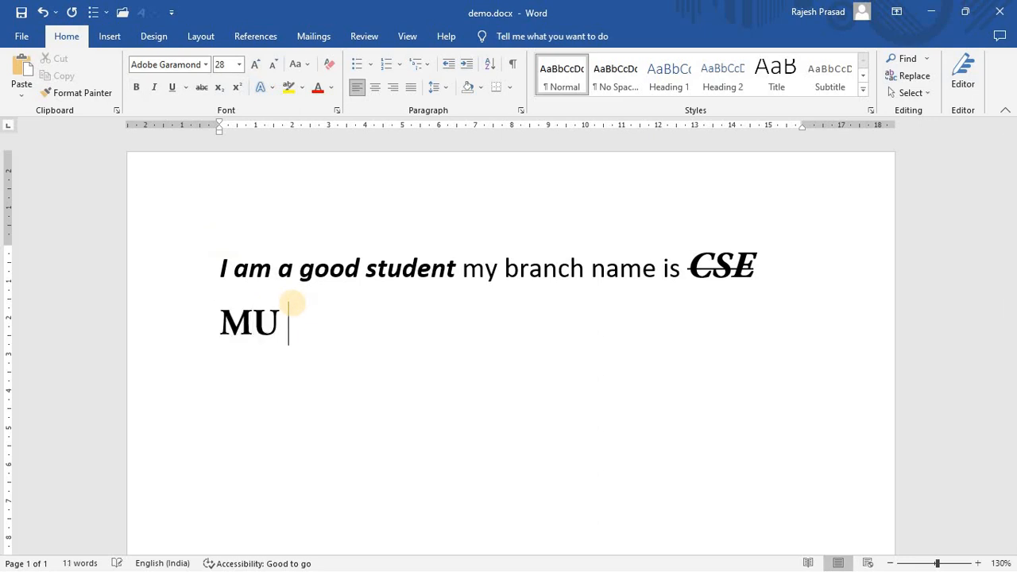
{"action": "key", "text": "BackSpace"}
{"action": "key", "text": "BackSpace"}
{"action": "key", "text": "BackSpace"}
{"action": "key", "text": "BackSpace"}
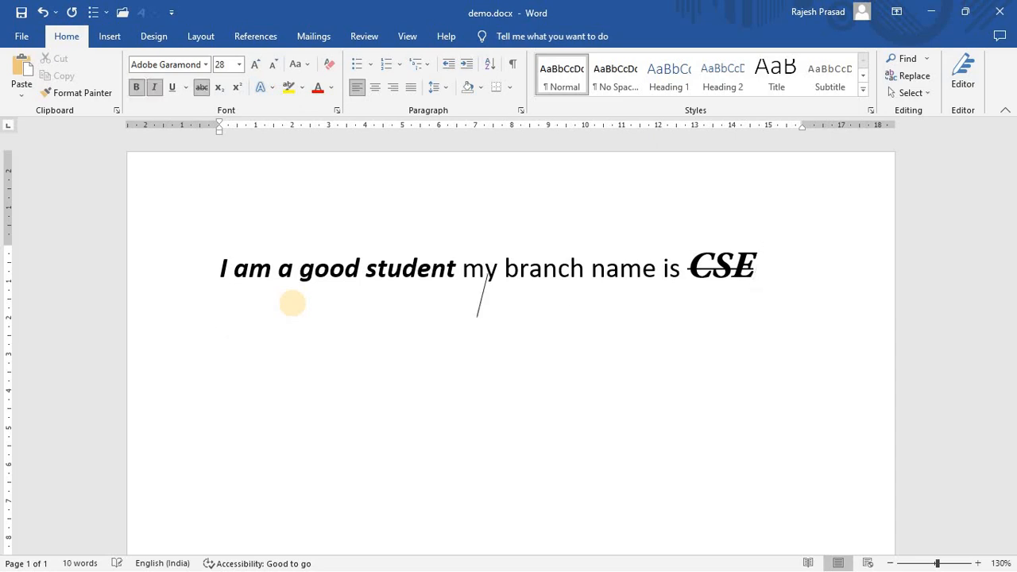
Turn off italic and bold for the new line and set its font size to 16
{"action": "left_click", "coordinate": [155, 89]}
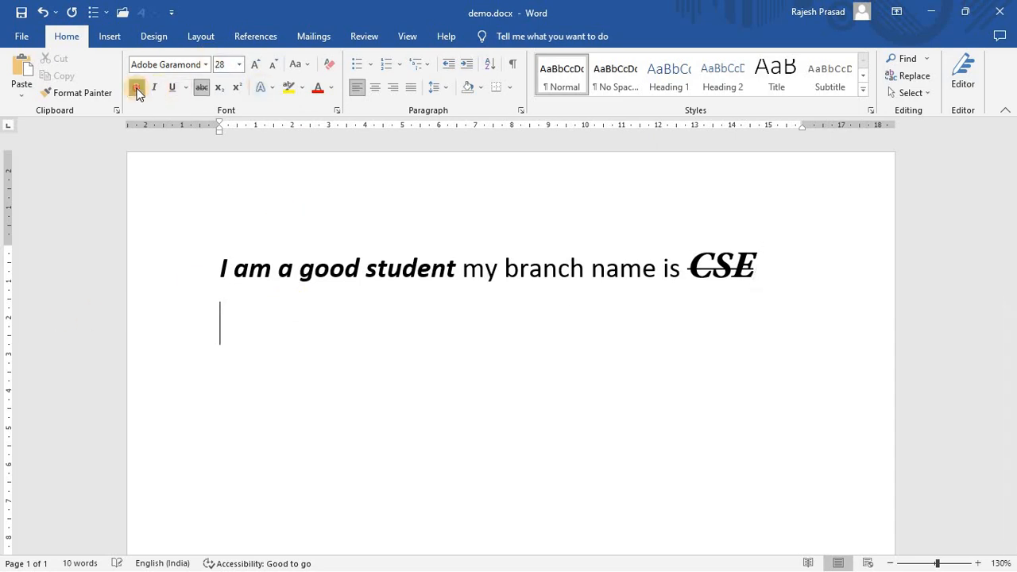
{"action": "left_click", "coordinate": [136, 89]}
{"action": "left_click", "coordinate": [238, 65]}
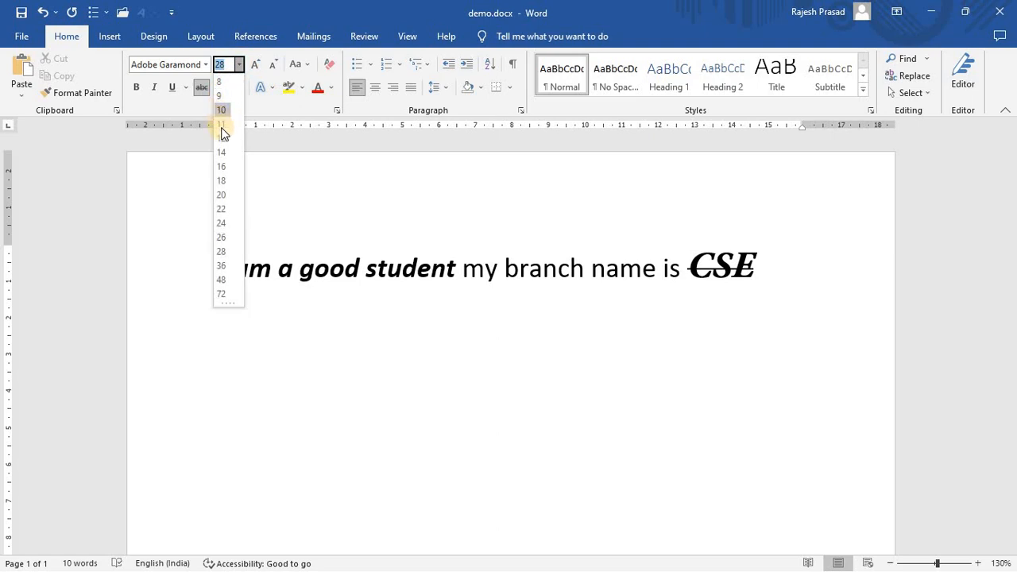
{"action": "left_click", "coordinate": [224, 167]}
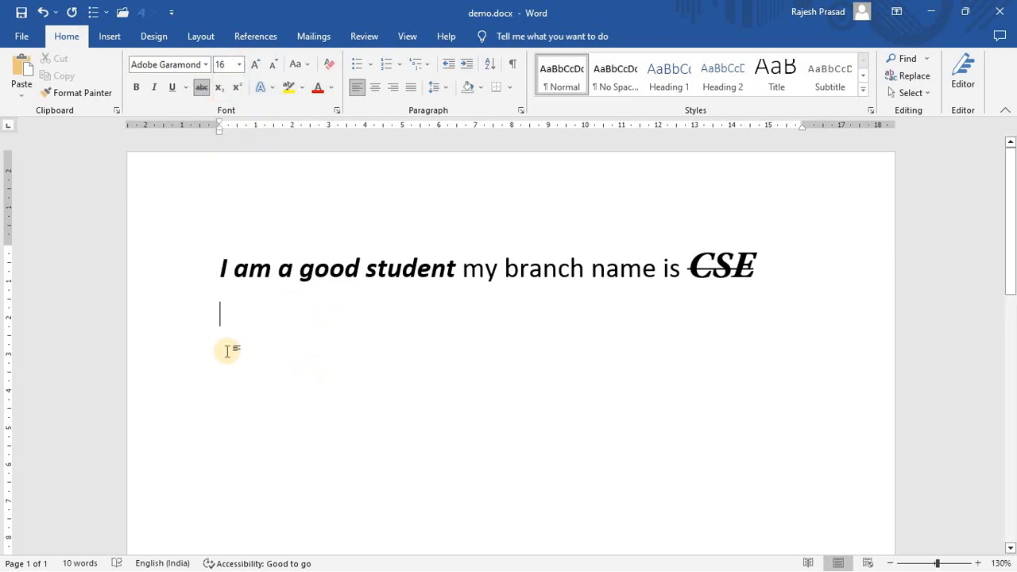
Try typing "MY" on the second line, then delete it and turn off strikethrough
{"action": "type", "text": "MY"}
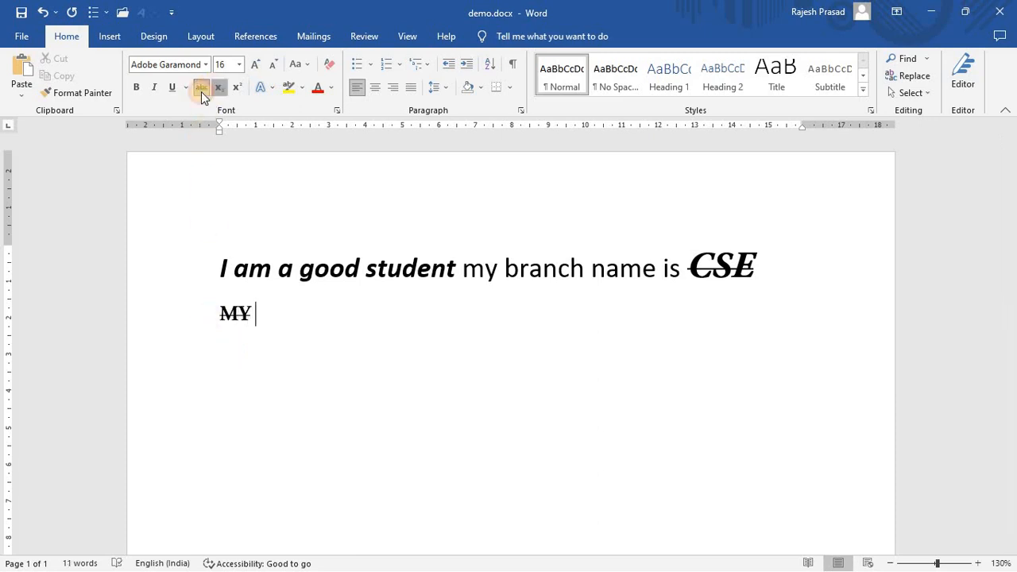
{"action": "left_click", "coordinate": [286, 324]}
{"action": "left_click", "coordinate": [239, 314]}
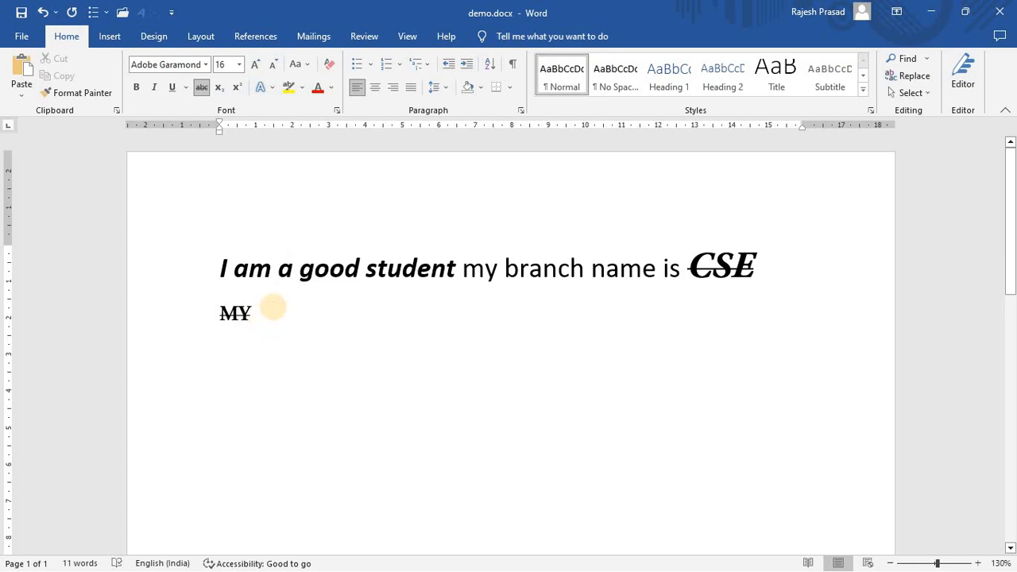
{"action": "key", "text": "BackSpace"}
{"action": "key", "text": "BackSpace"}
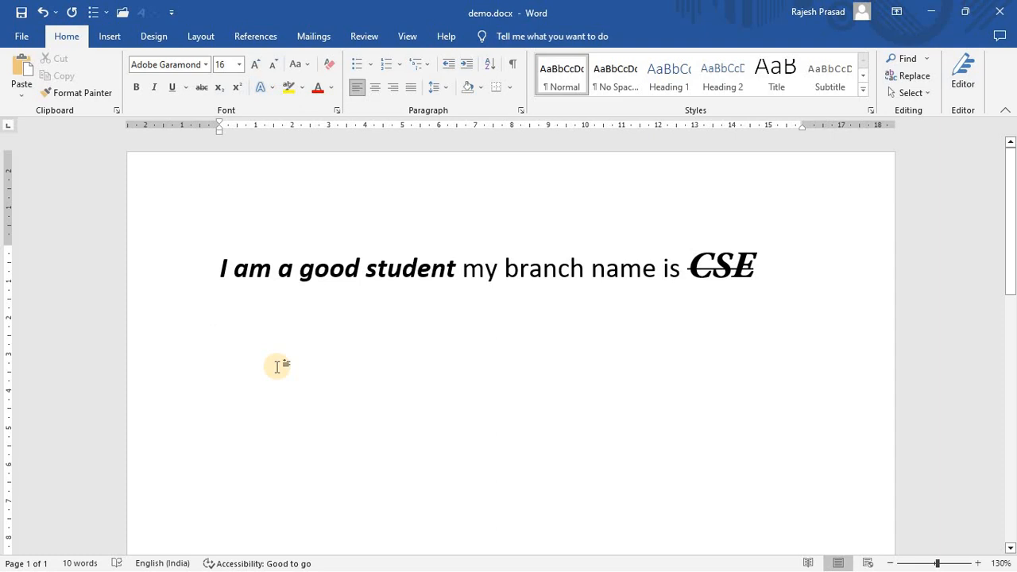
Write "MY COLLEGE NAME IS ABC" on the line below the first sentence
{"action": "type", "text": "MY COLLEGE NAME IS ABC"}
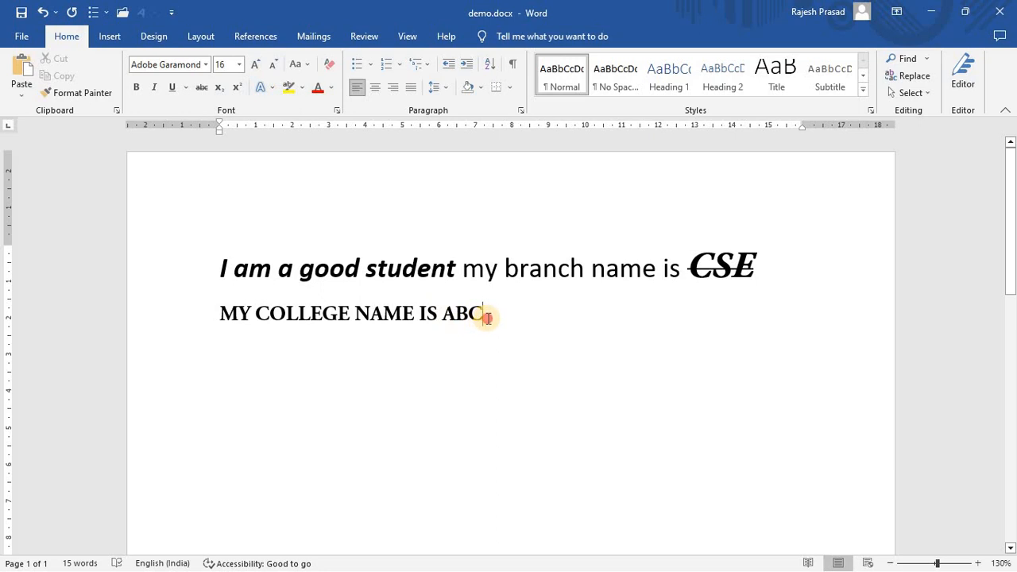
{"action": "left_click_drag", "start_coordinate": [488, 319], "coordinate": [212, 288]}
{"action": "left_click", "coordinate": [238, 347]}
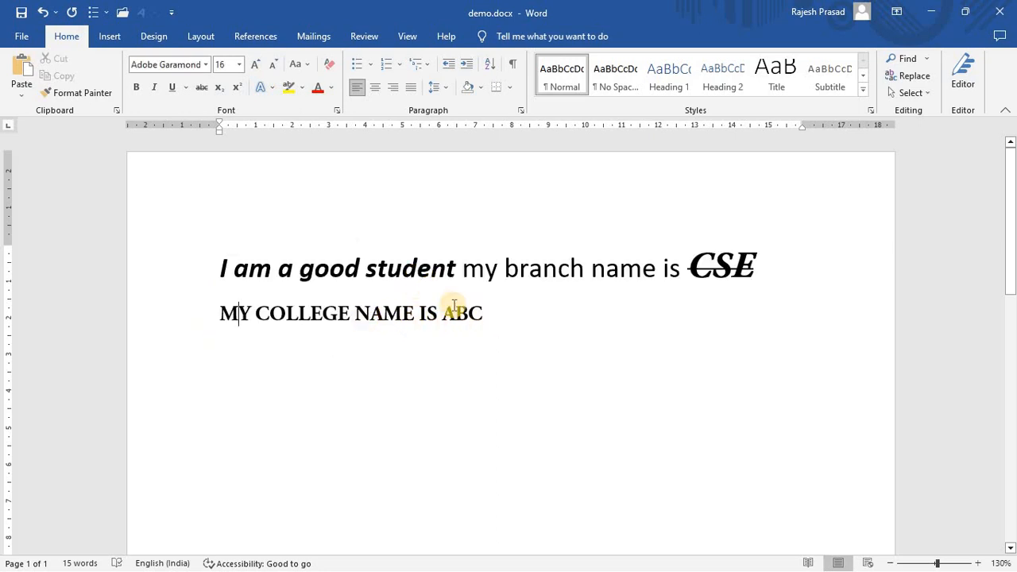
Replace the second line's text with "My college name is abc"
{"action": "left_click", "coordinate": [191, 304]}
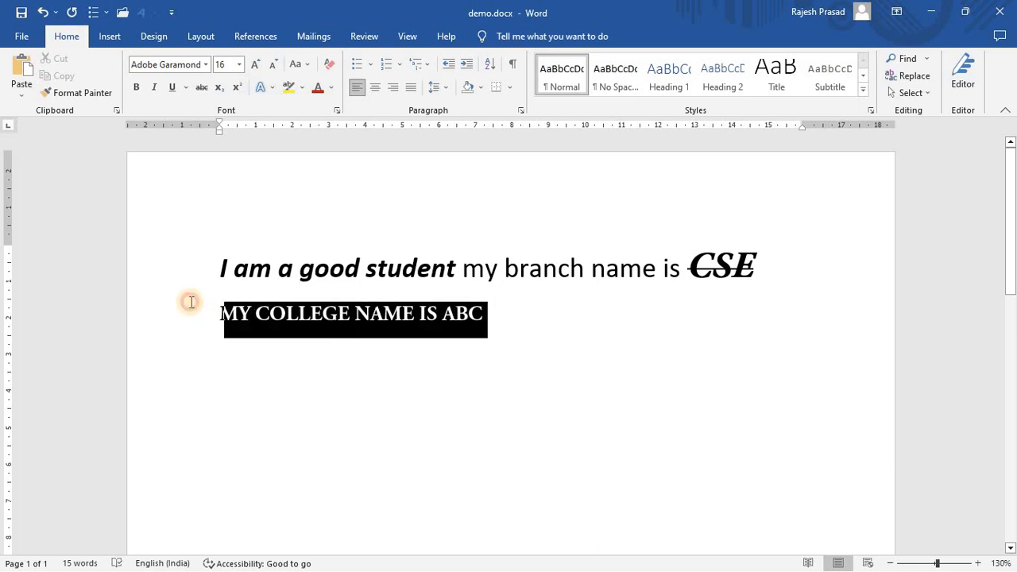
{"action": "key", "text": "Delete"}
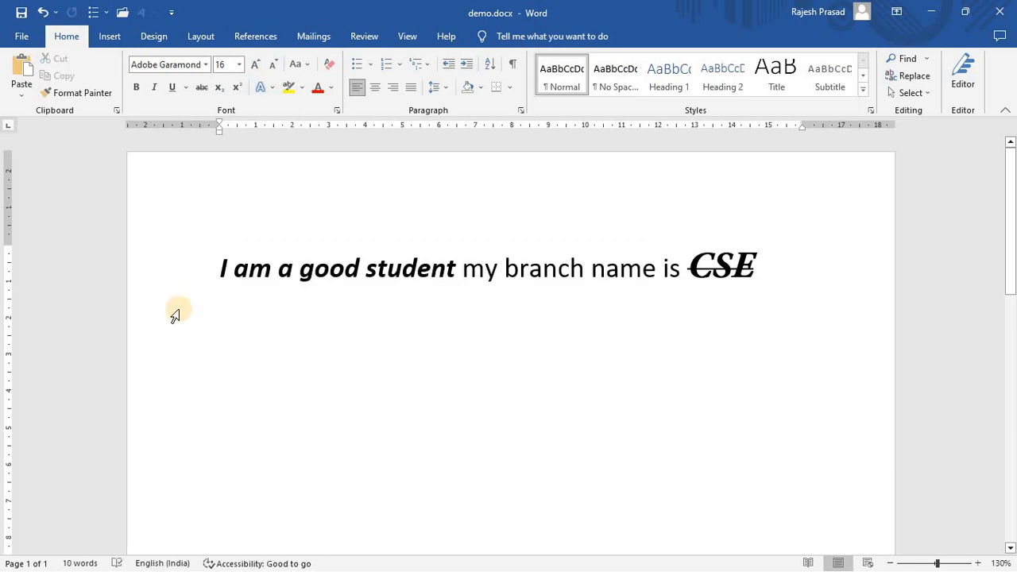
{"action": "type", "text": "My"}
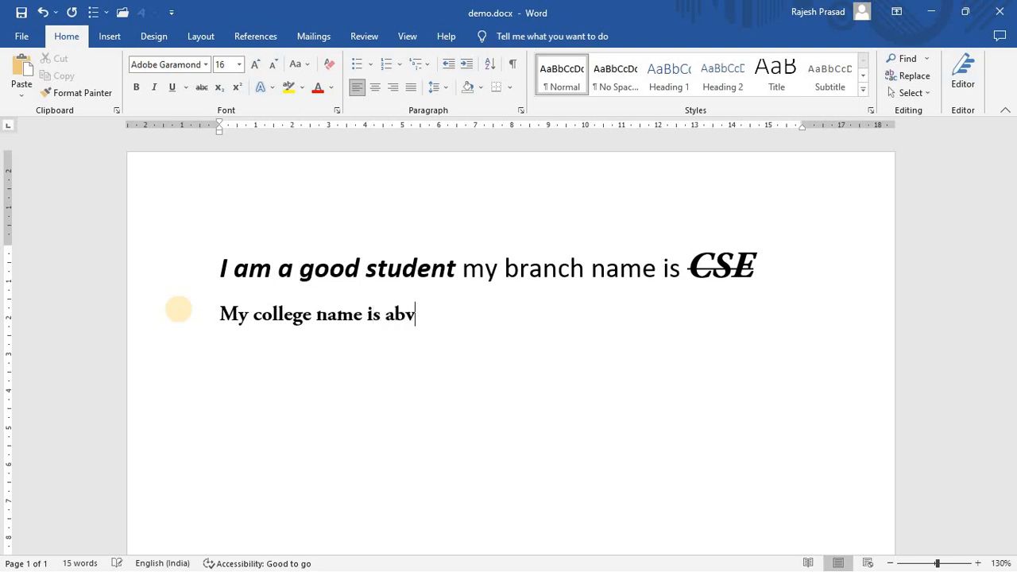
{"action": "type", "text": "c"}
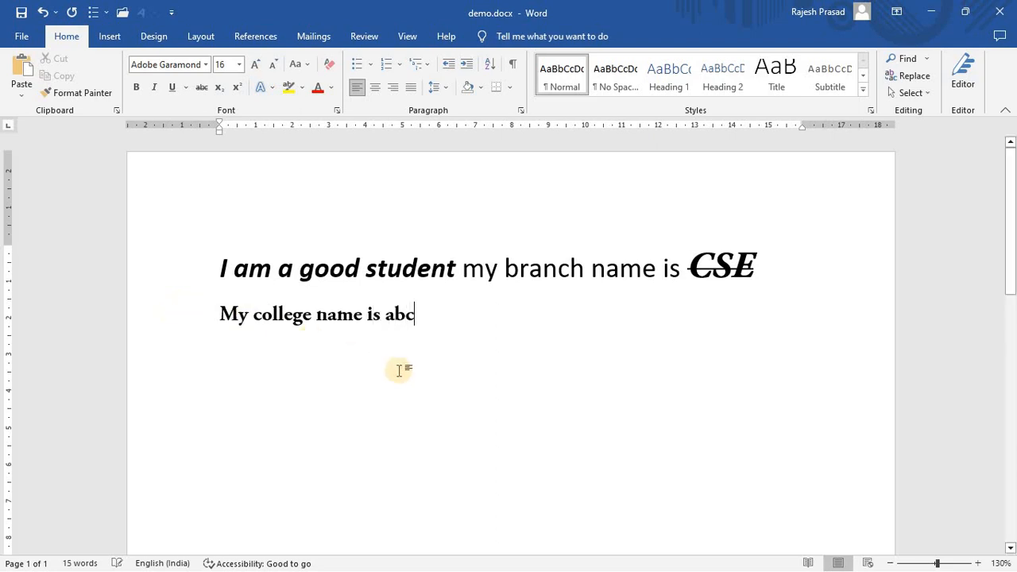
{"action": "left_click", "coordinate": [395, 368]}
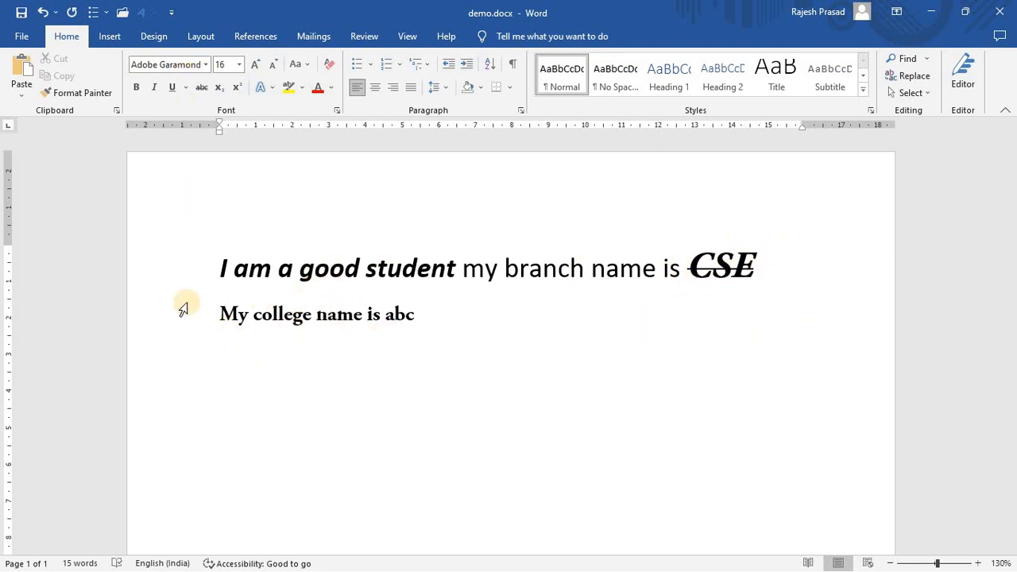
Change the font of the line "My college name is abc" to Calibri (Body)
{"action": "left_click_drag", "start_coordinate": [216, 312], "coordinate": [413, 312]}
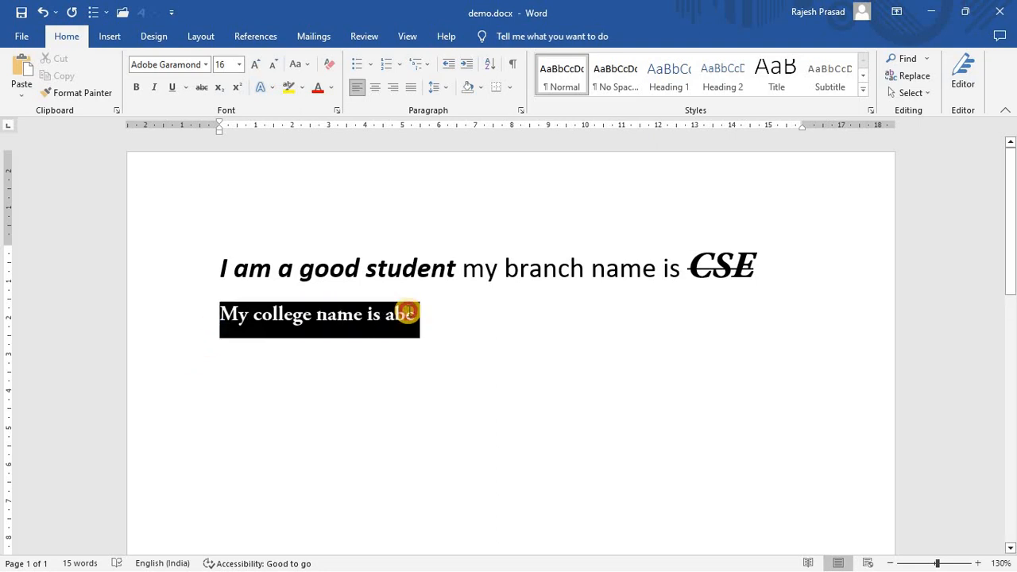
{"action": "left_click", "coordinate": [205, 65]}
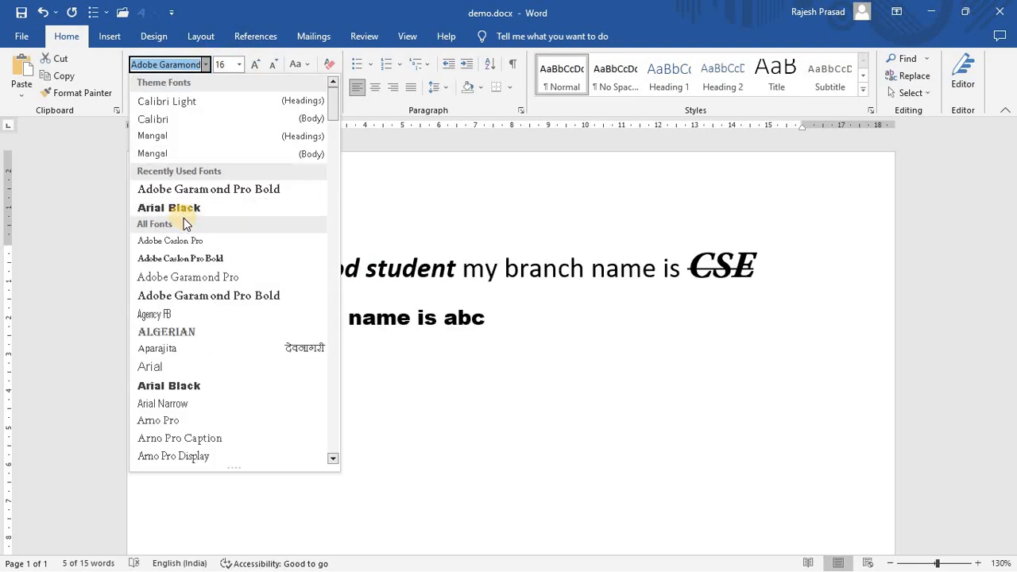
{"action": "left_click", "coordinate": [382, 288]}
{"action": "double_click", "coordinate": [404, 316]}
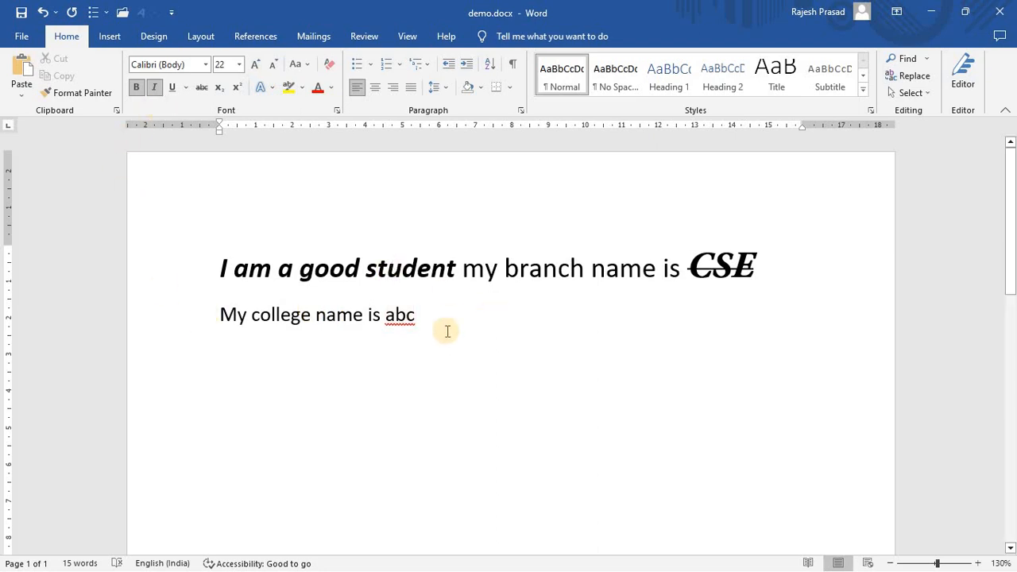
{"action": "left_click", "coordinate": [780, 267]}
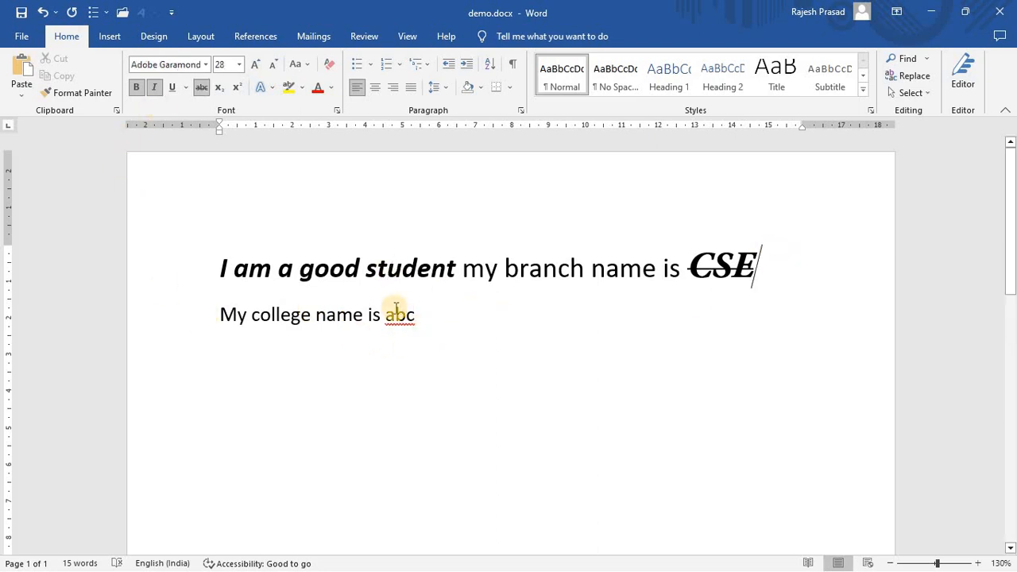
{"action": "left_click", "coordinate": [219, 88]}
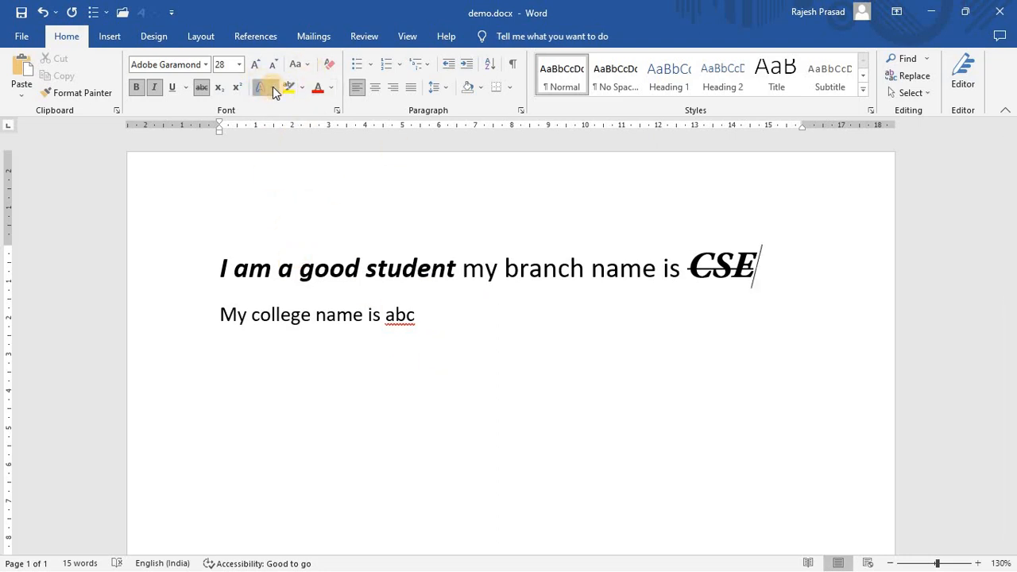
Apply the solid blue text effect to the word "My" in the second line
{"action": "left_click", "coordinate": [366, 318]}
{"action": "double_click", "coordinate": [247, 316]}
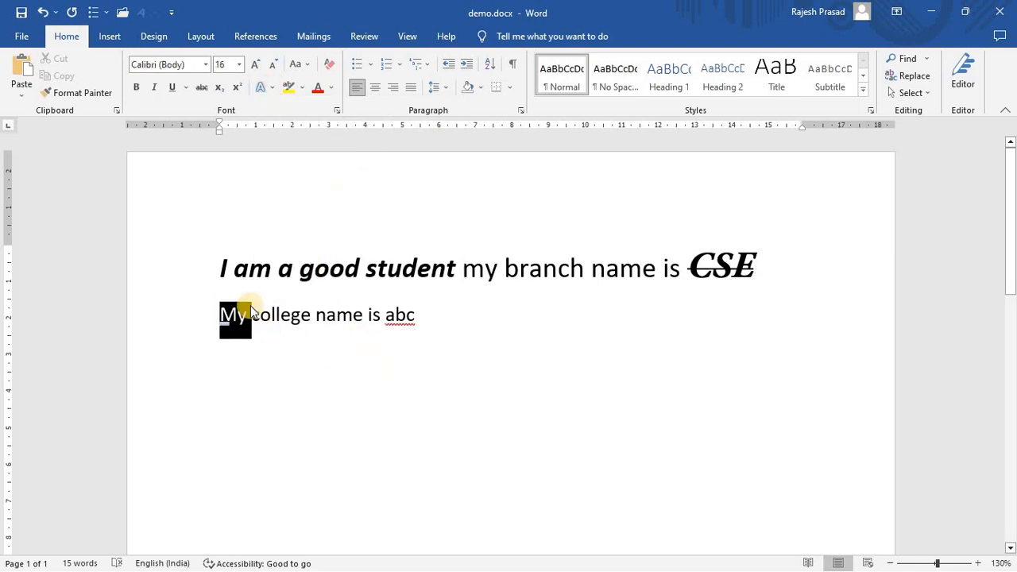
{"action": "left_click", "coordinate": [267, 86]}
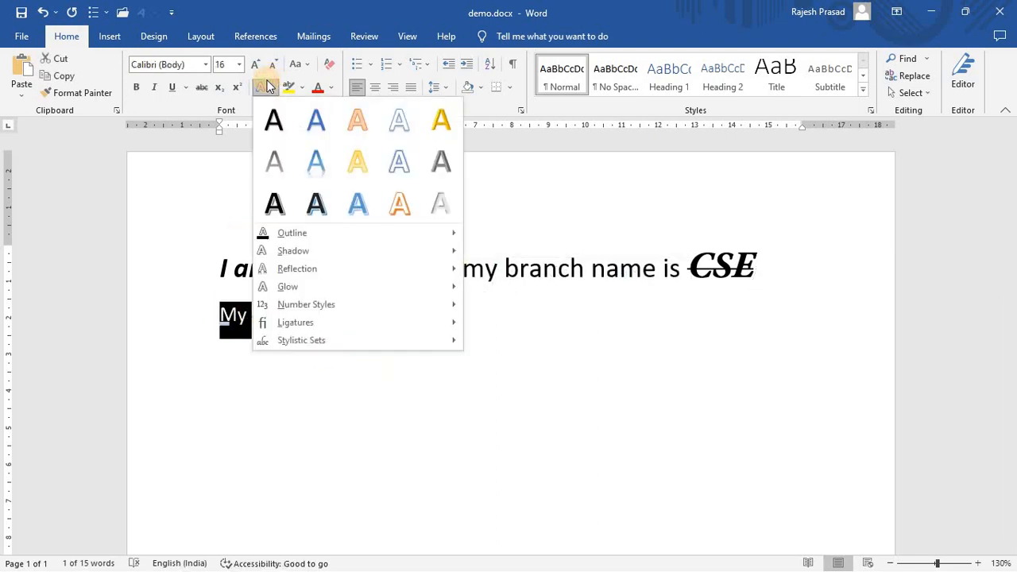
{"action": "left_click", "coordinate": [318, 126]}
{"action": "left_click", "coordinate": [319, 390]}
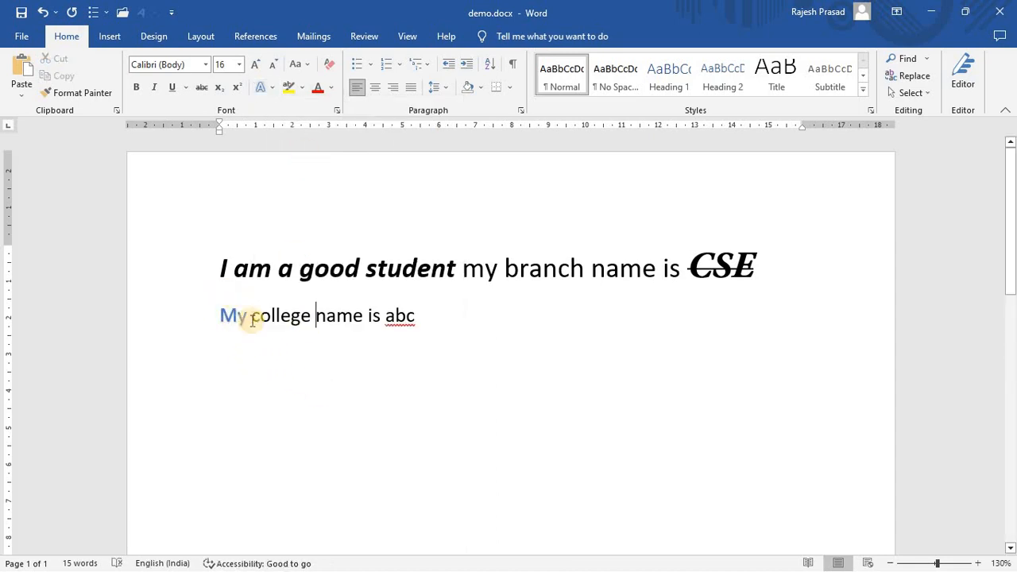
Apply the orange outlined text effect to the word "My" in the second line
{"action": "left_click", "coordinate": [267, 87]}
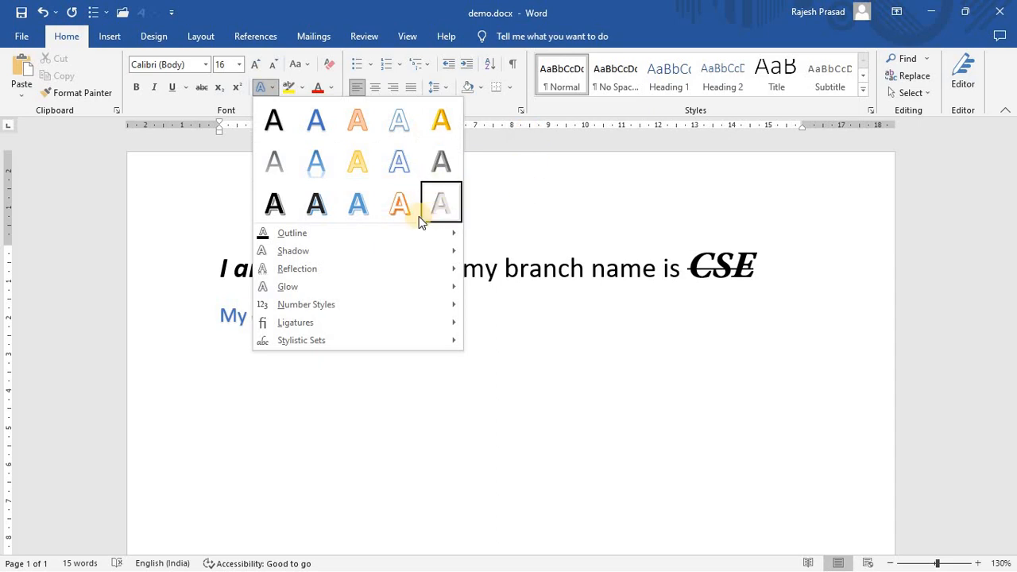
{"action": "left_click", "coordinate": [264, 357]}
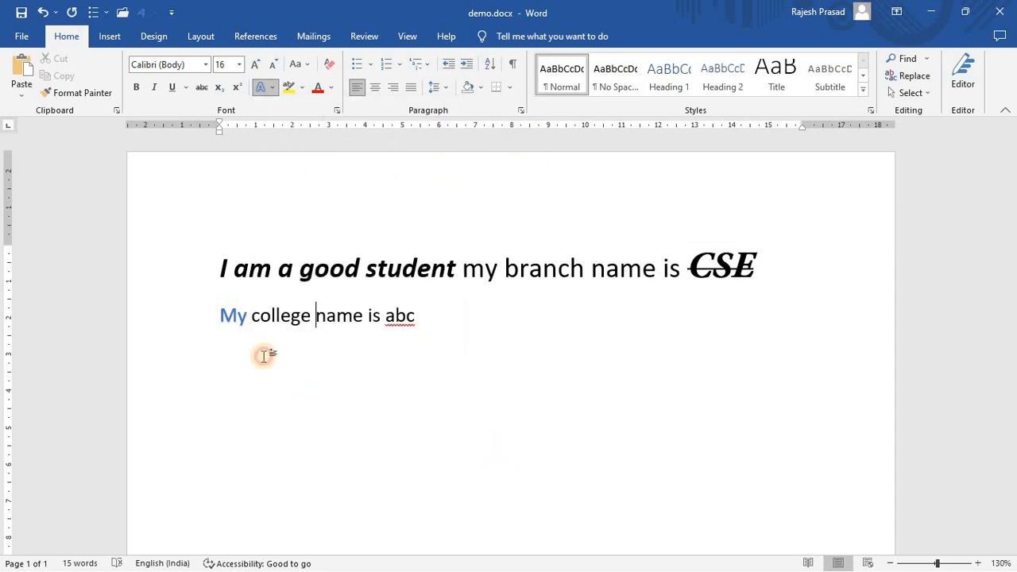
{"action": "double_click", "coordinate": [238, 316]}
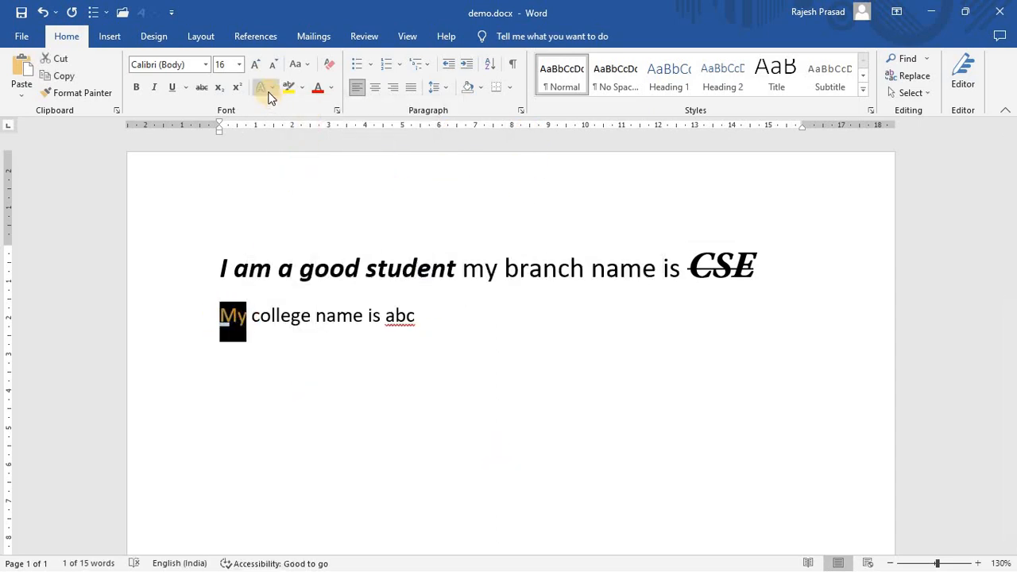
{"action": "left_click", "coordinate": [265, 93]}
{"action": "left_click", "coordinate": [397, 202]}
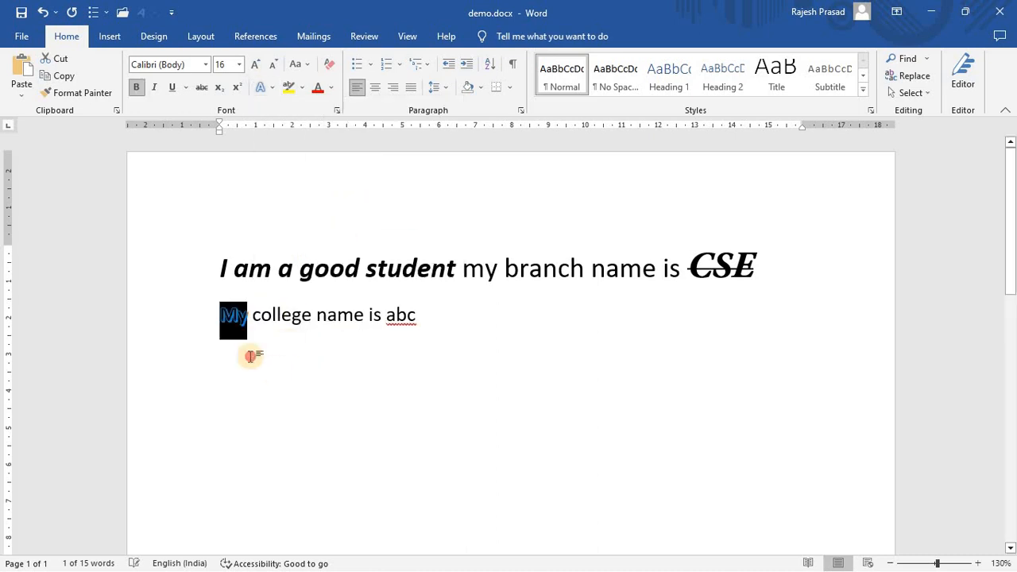
{"action": "left_click", "coordinate": [242, 324]}
Apply the plain black-fill text effect to the word "My" in the second line
{"action": "double_click", "coordinate": [232, 317]}
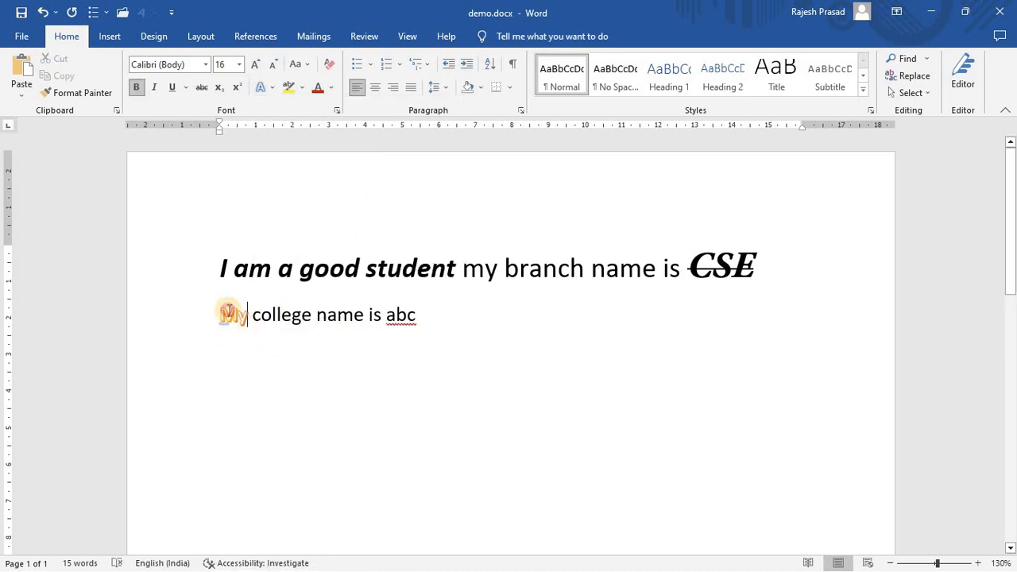
{"action": "left_click", "coordinate": [274, 88]}
{"action": "left_click", "coordinate": [278, 123]}
{"action": "left_click", "coordinate": [455, 411]}
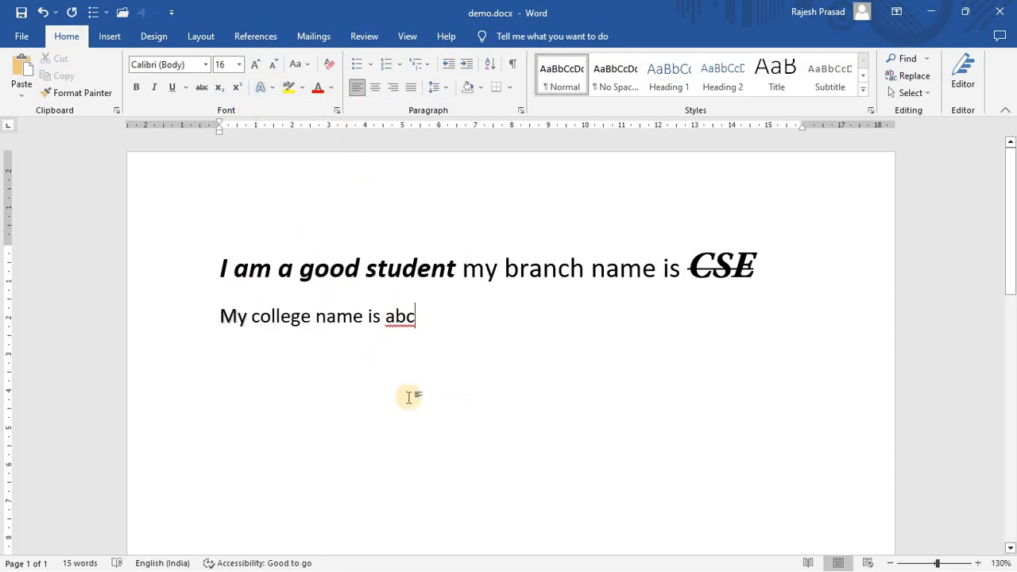
Correct the misspelled word "abc" in the second line with the spelling suggestion "ABC"
{"action": "right_click", "coordinate": [396, 321]}
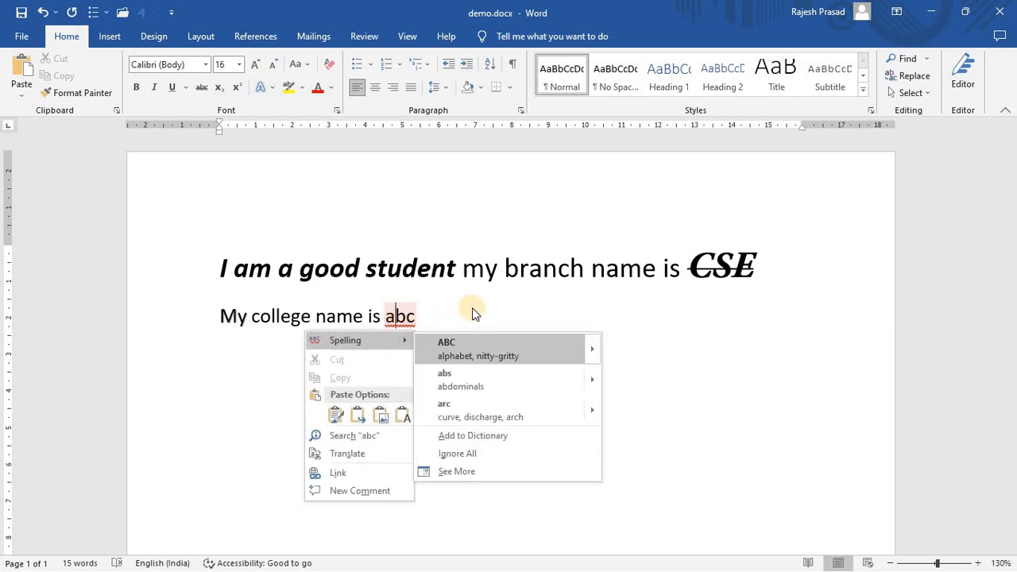
{"action": "left_click", "coordinate": [450, 343]}
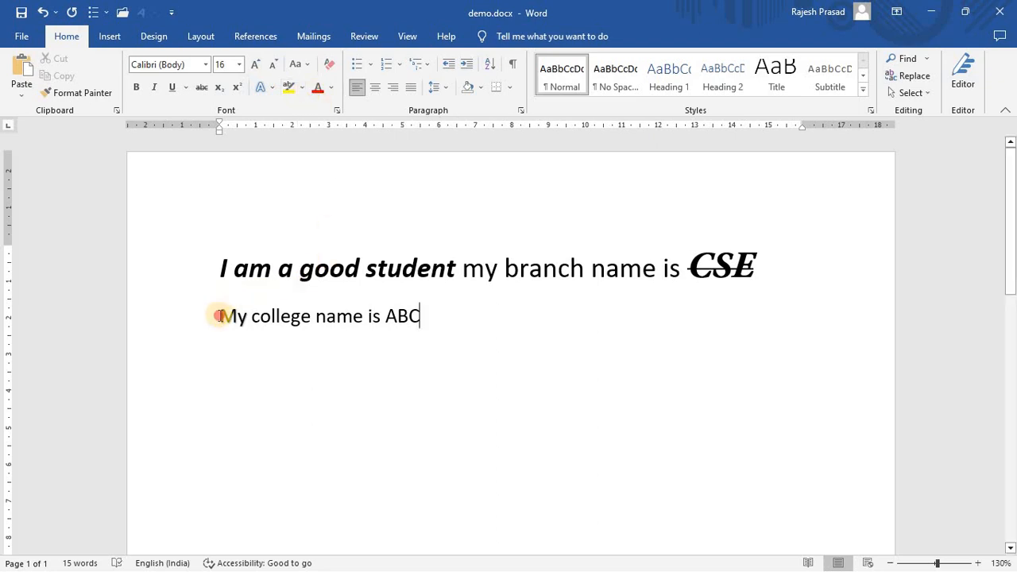
Select the whole line "My college name is ABC" and open the font colour choices for it
{"action": "left_click_drag", "start_coordinate": [219, 315], "coordinate": [413, 326]}
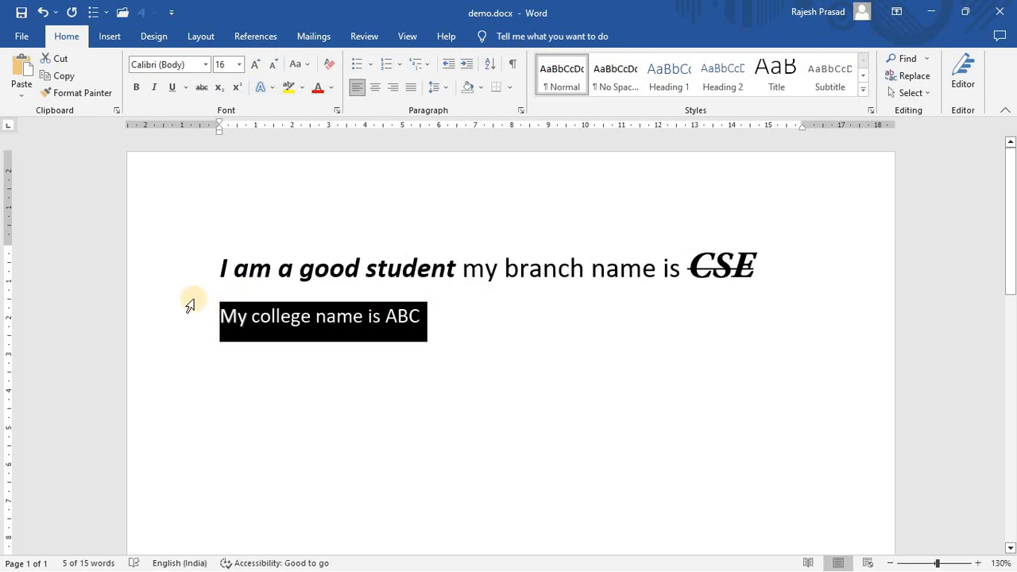
{"action": "left_click", "coordinate": [333, 88]}
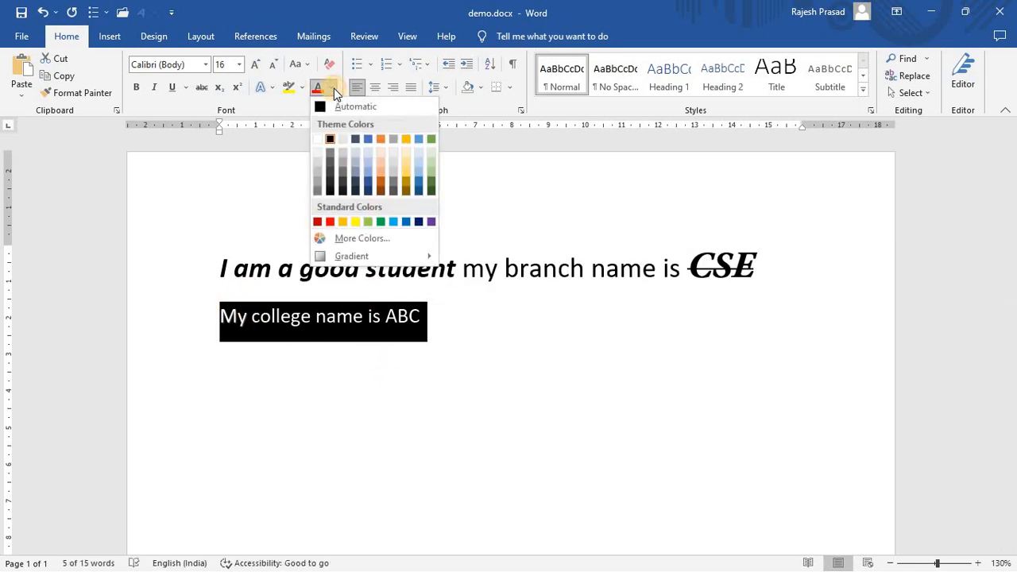
Recolor the line "My college name is ABC" red, and replace that with bright yellow from the extended standard color palette
{"action": "left_click", "coordinate": [321, 221]}
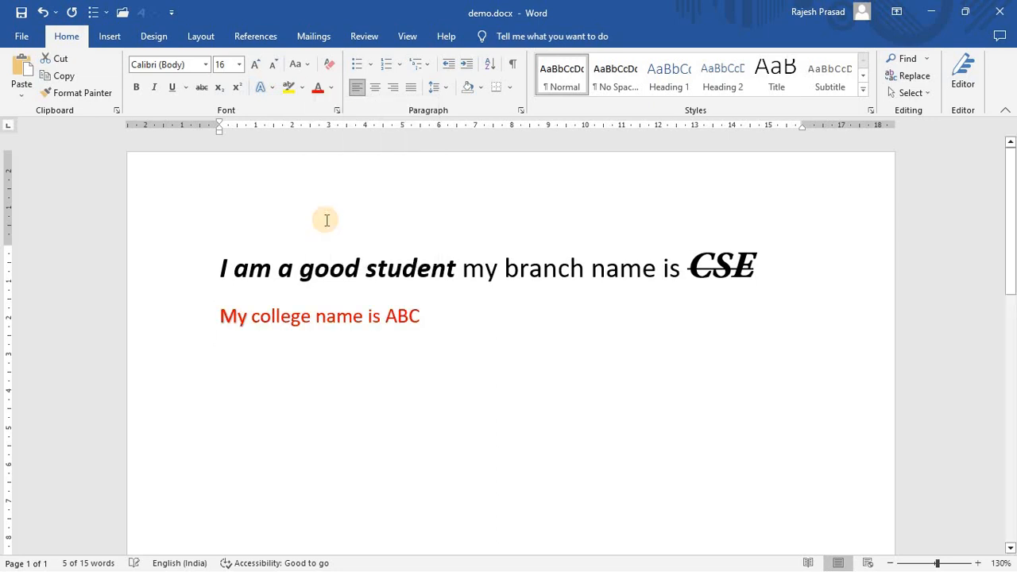
{"action": "left_click", "coordinate": [330, 91]}
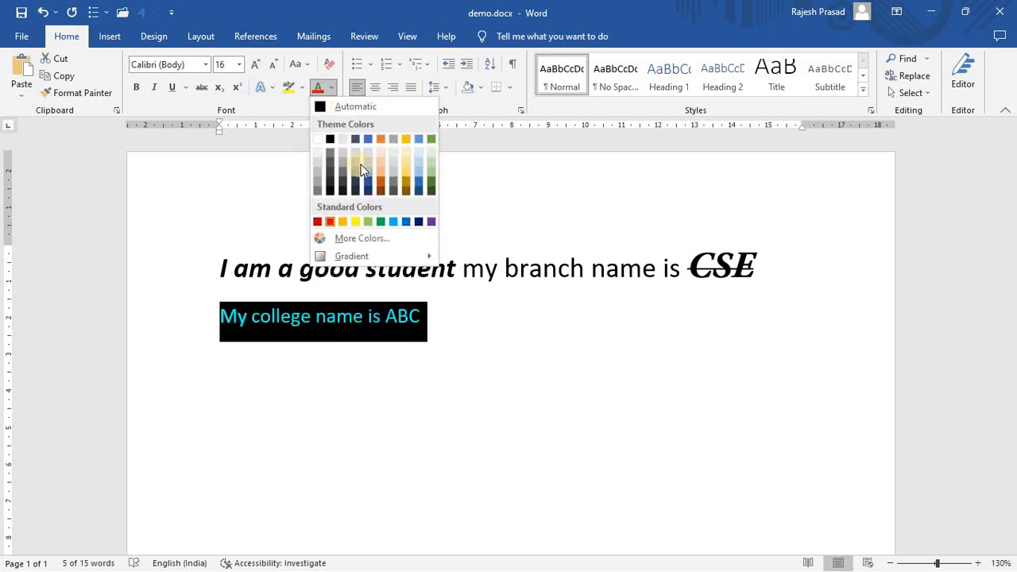
{"action": "left_click", "coordinate": [341, 237]}
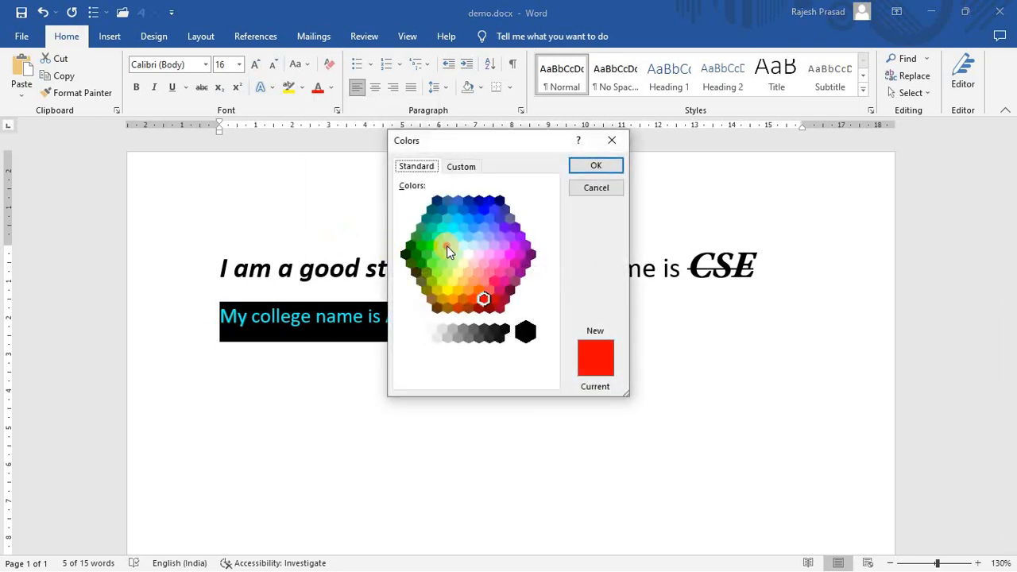
{"action": "left_click", "coordinate": [447, 246]}
{"action": "left_click", "coordinate": [457, 237]}
{"action": "left_click", "coordinate": [455, 272]}
{"action": "left_click", "coordinate": [448, 289]}
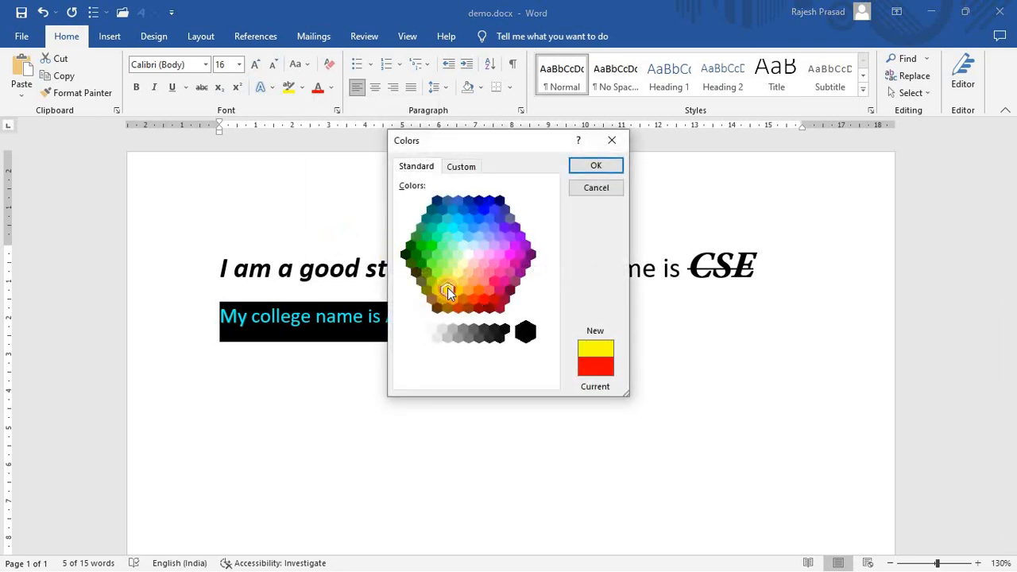
{"action": "left_click", "coordinate": [602, 164]}
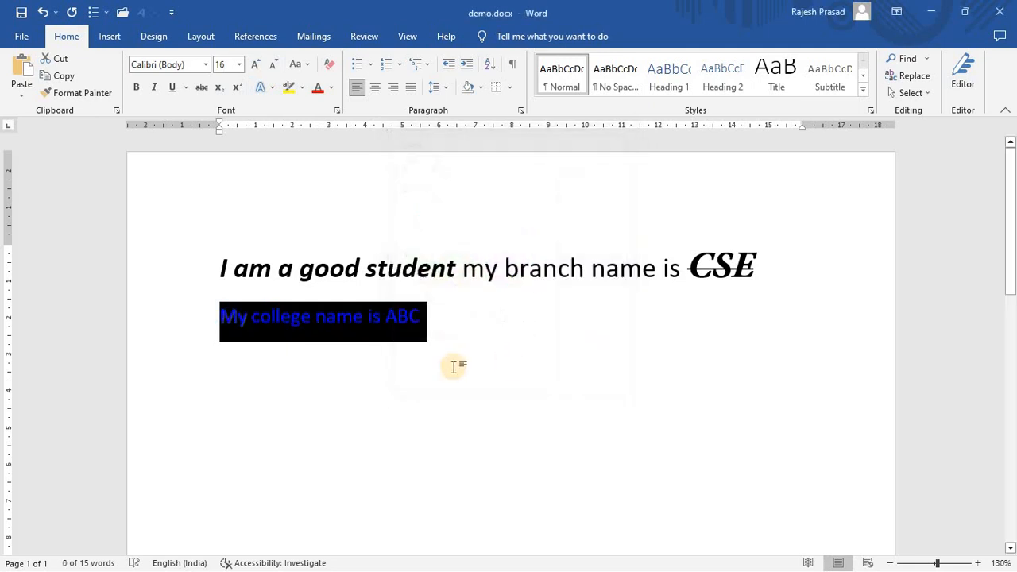
{"action": "left_click", "coordinate": [436, 360]}
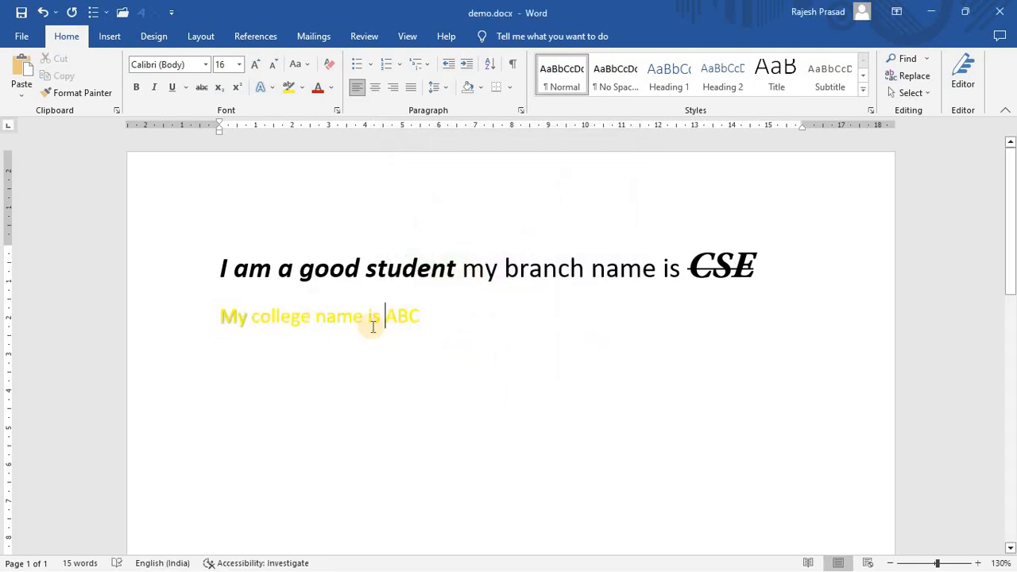
Change the font color of "My college name is ABC" to a strong blue from the extended standard color palette
{"action": "triple_click", "coordinate": [294, 316]}
{"action": "left_click", "coordinate": [322, 88]}
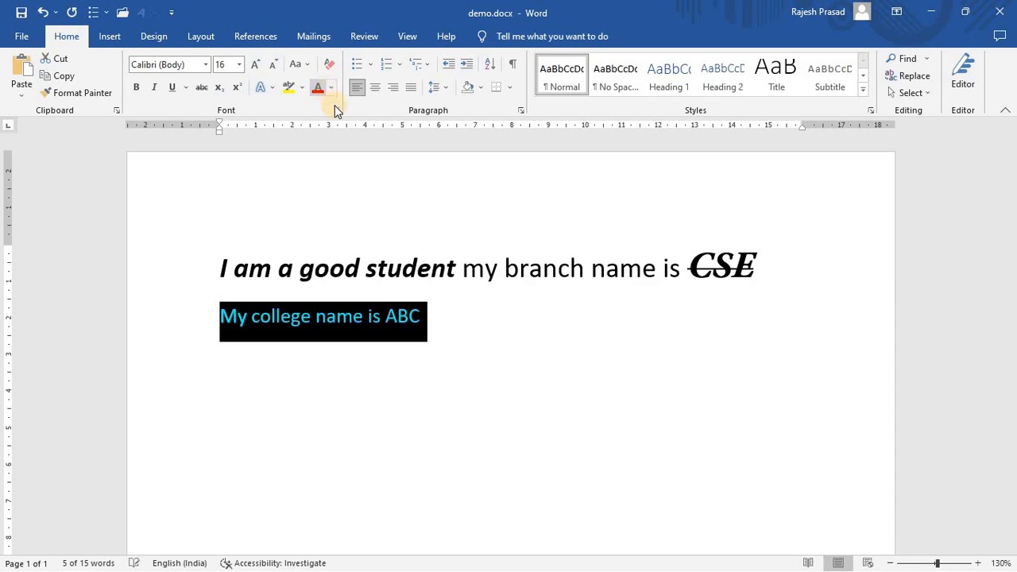
{"action": "left_click", "coordinate": [333, 88]}
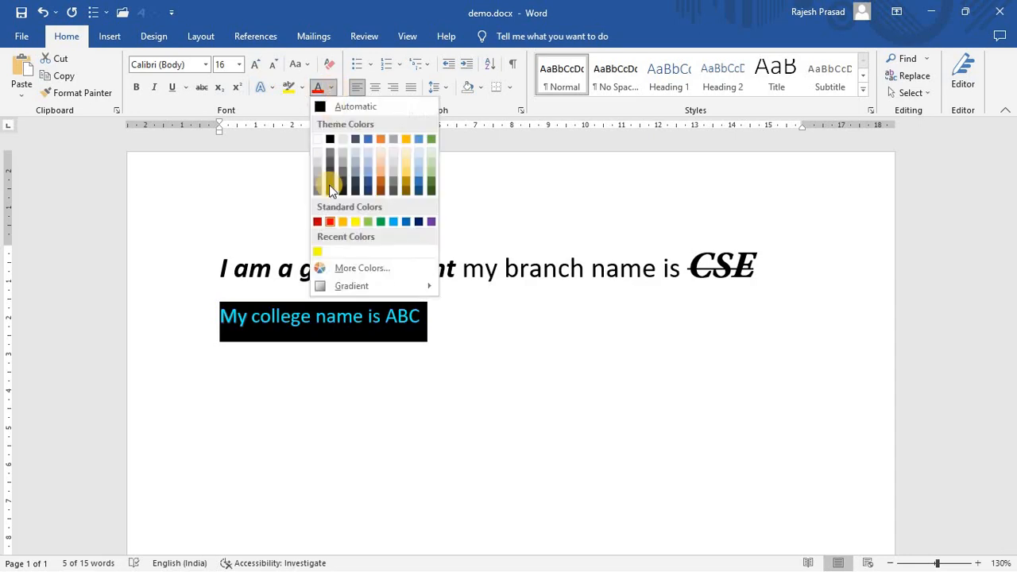
{"action": "left_click", "coordinate": [344, 270]}
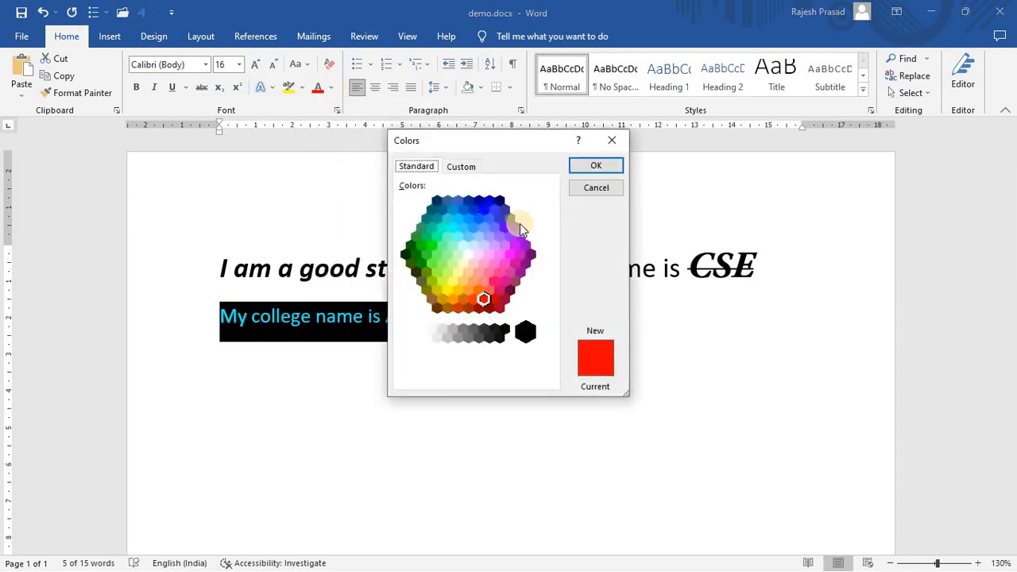
{"action": "left_click", "coordinate": [490, 202]}
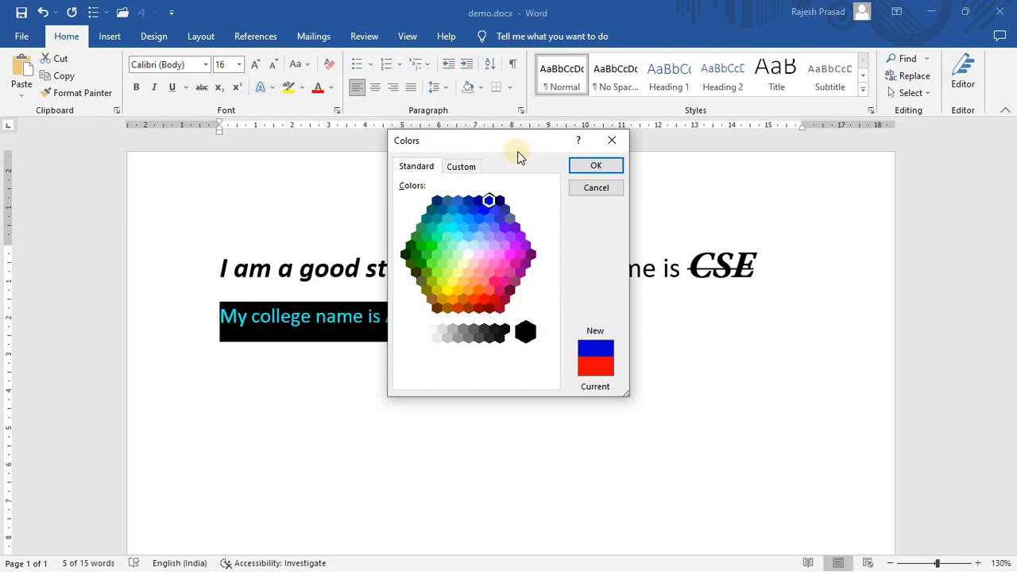
{"action": "left_click", "coordinate": [595, 165]}
{"action": "left_click", "coordinate": [467, 328]}
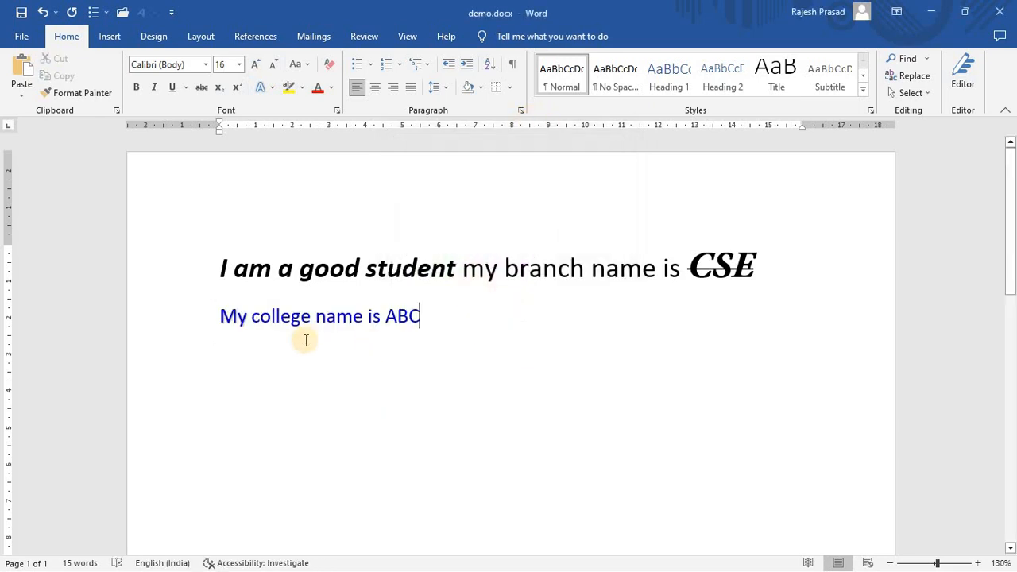
Change the font color of the line "My college name is ABC" to the standard dark blue
{"action": "left_click_drag", "start_coordinate": [221, 318], "coordinate": [426, 318]}
{"action": "left_click", "coordinate": [331, 87]}
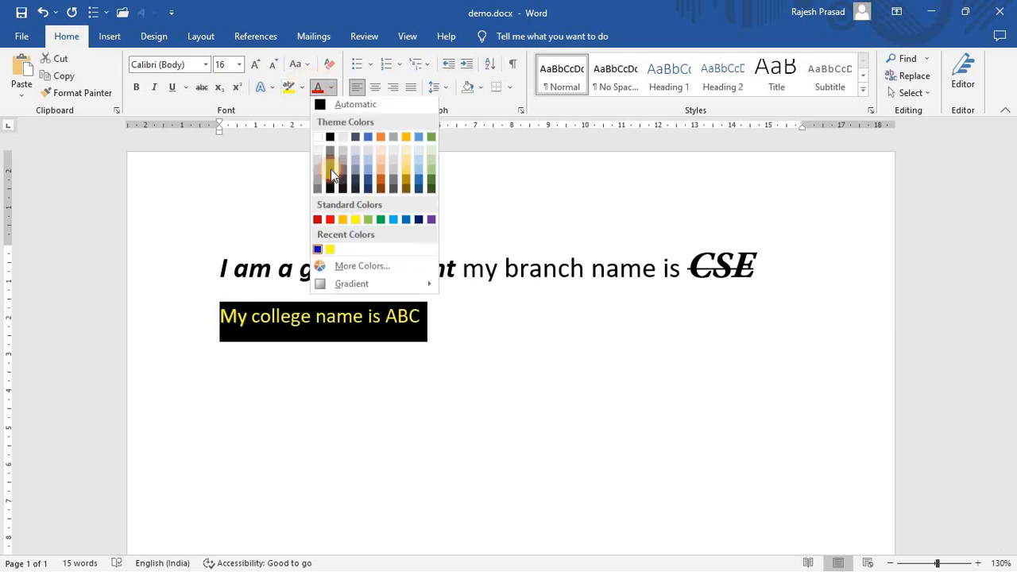
{"action": "left_click", "coordinate": [419, 223]}
{"action": "left_click", "coordinate": [424, 340]}
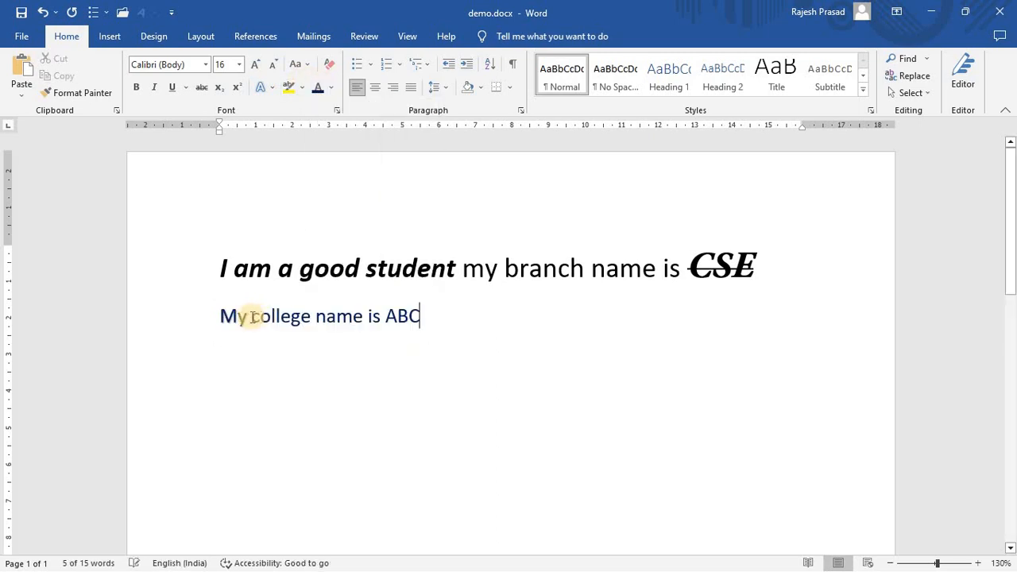
Change the font color of the line "My college name is ABC" to the standard orange
{"action": "left_click_drag", "start_coordinate": [223, 318], "coordinate": [426, 318]}
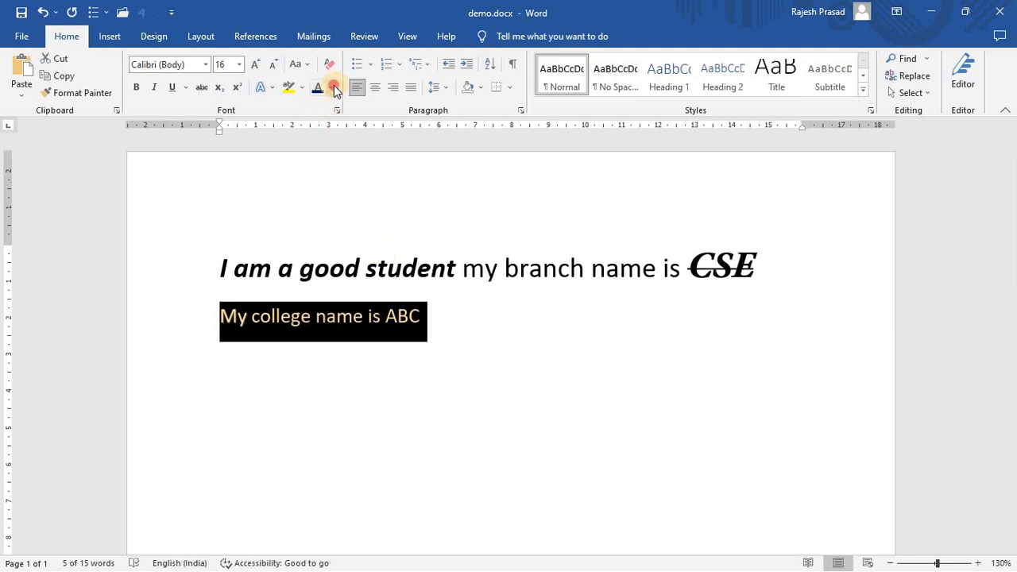
{"action": "left_click", "coordinate": [334, 87]}
{"action": "left_click", "coordinate": [342, 222]}
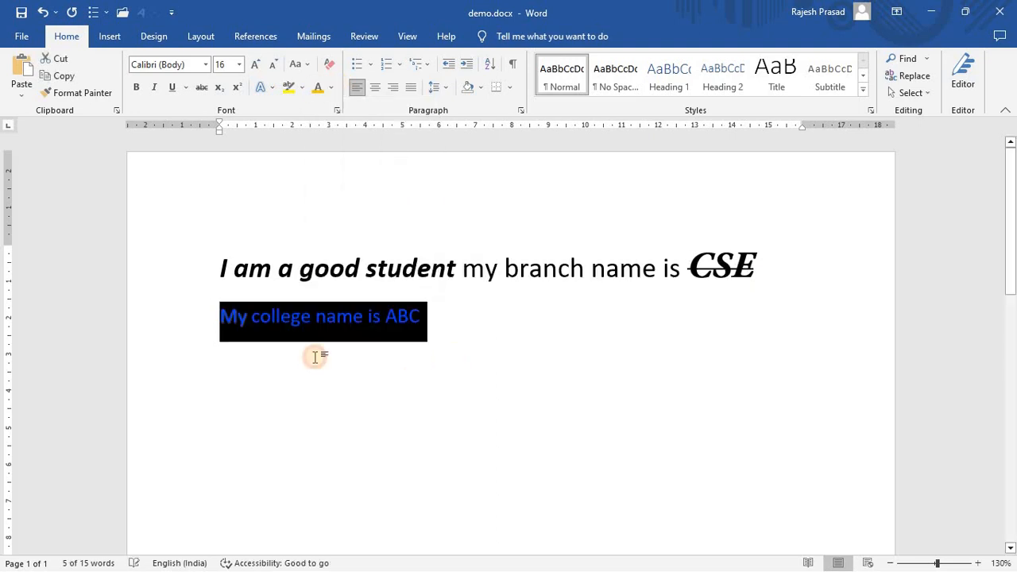
{"action": "left_click", "coordinate": [316, 357]}
Color only the words "My college" in the second line standard red
{"action": "left_click_drag", "start_coordinate": [244, 318], "coordinate": [278, 316]}
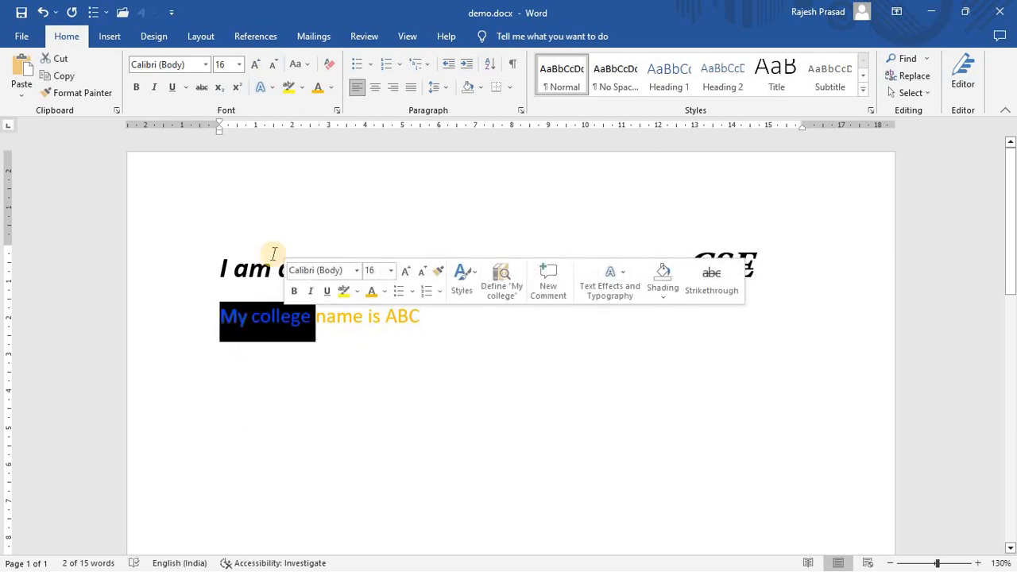
{"action": "left_click", "coordinate": [330, 87]}
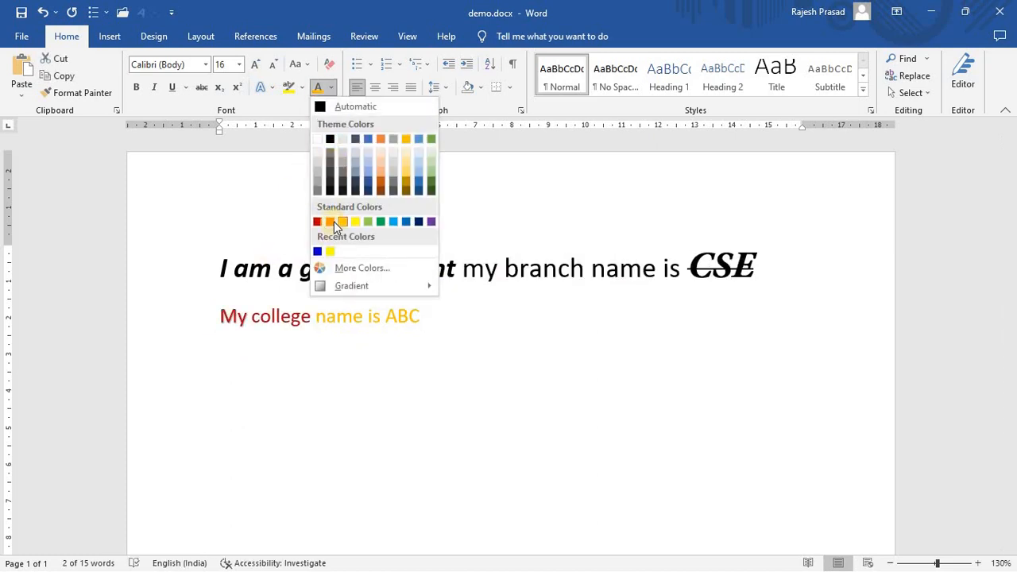
{"action": "left_click", "coordinate": [331, 222]}
{"action": "left_click", "coordinate": [386, 363]}
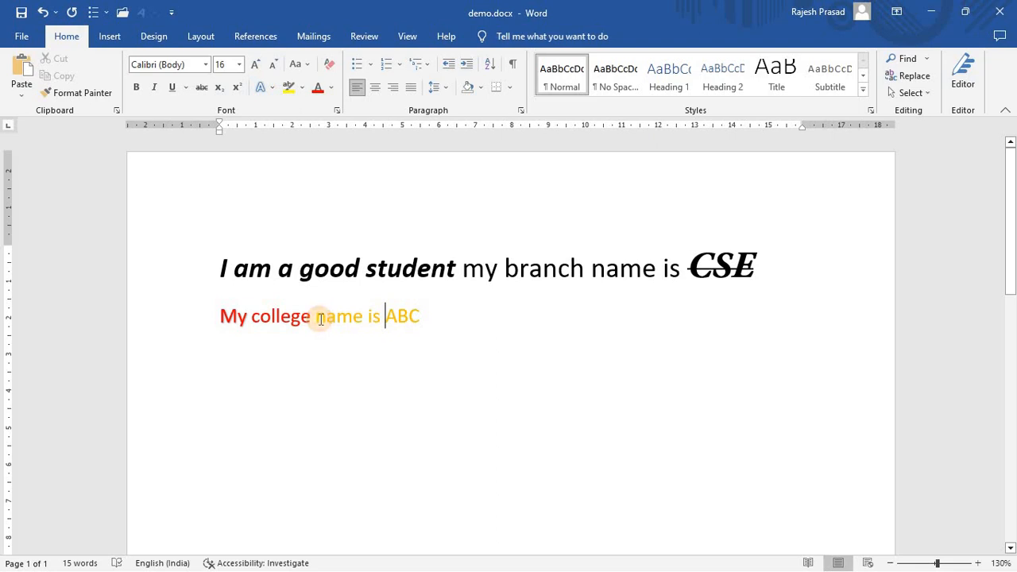
Increase the font size of "name is ABC" in the second line to 22
{"action": "left_click_drag", "start_coordinate": [321, 319], "coordinate": [419, 320]}
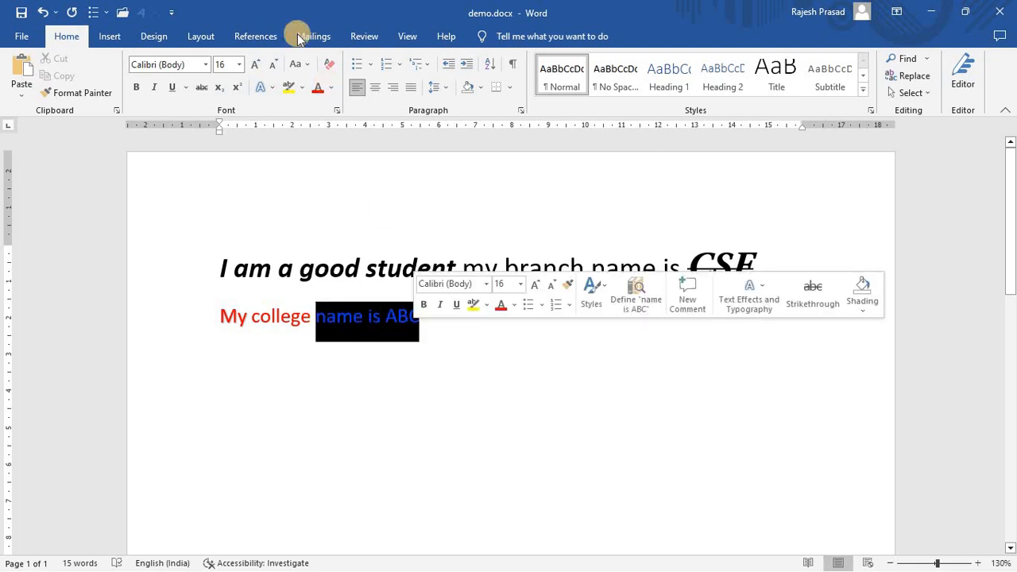
{"action": "left_click", "coordinate": [261, 67]}
{"action": "left_click", "coordinate": [261, 66]}
{"action": "left_click", "coordinate": [262, 67]}
{"action": "left_click", "coordinate": [438, 323]}
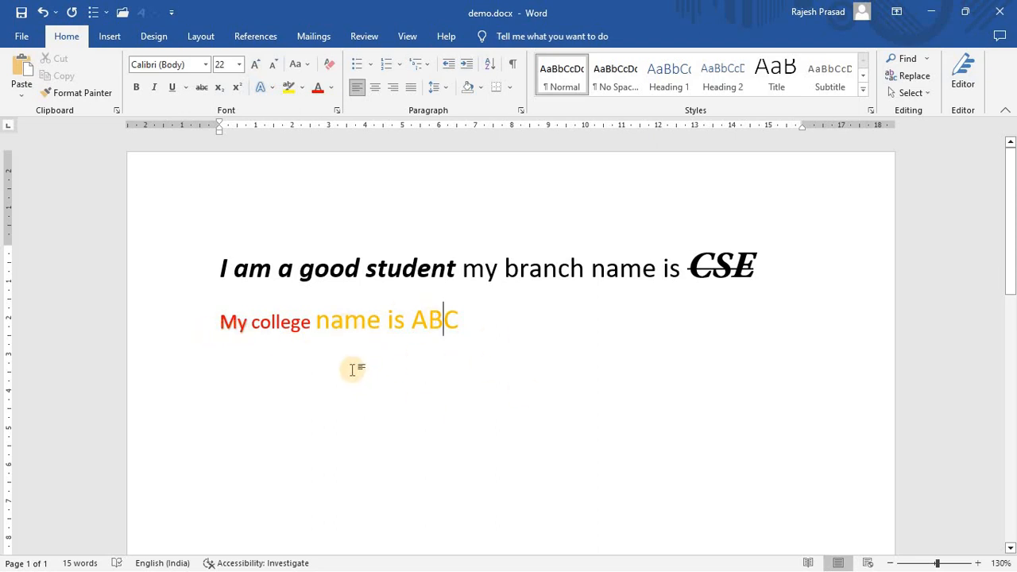
Highlight the words "My college" in the second line in yellow
{"action": "left_click_drag", "start_coordinate": [219, 324], "coordinate": [314, 322]}
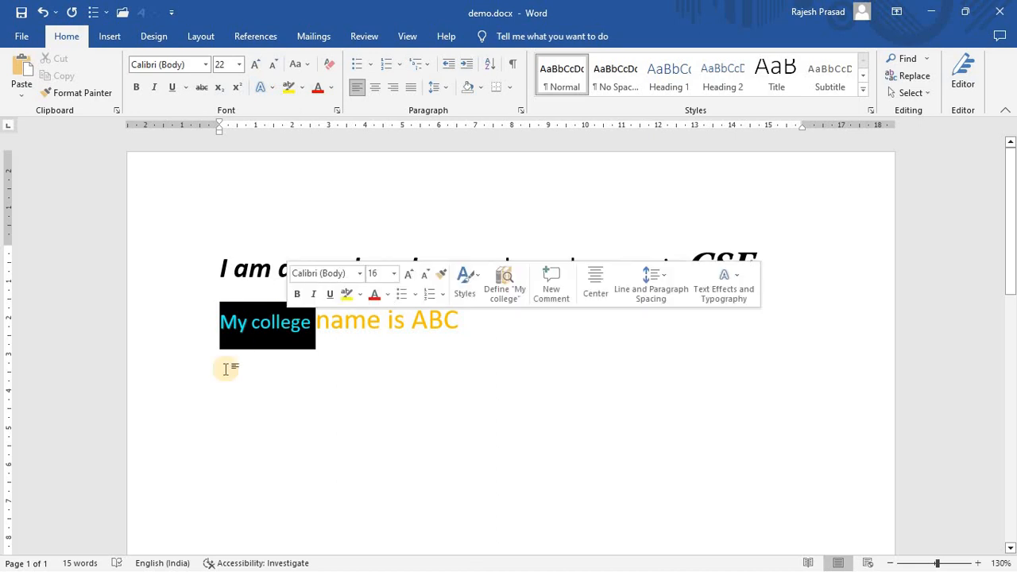
{"action": "left_click", "coordinate": [306, 90]}
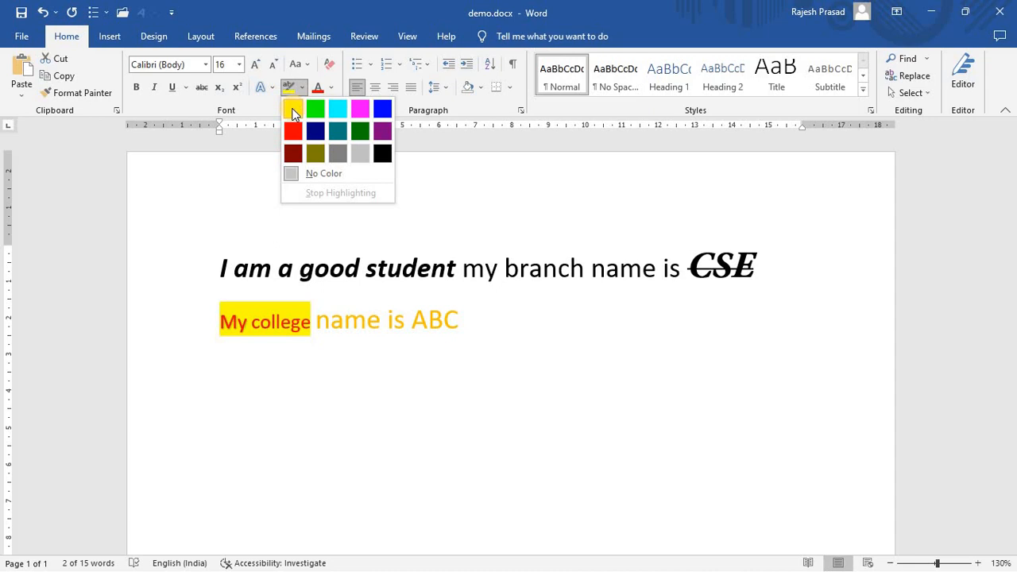
{"action": "left_click", "coordinate": [293, 111]}
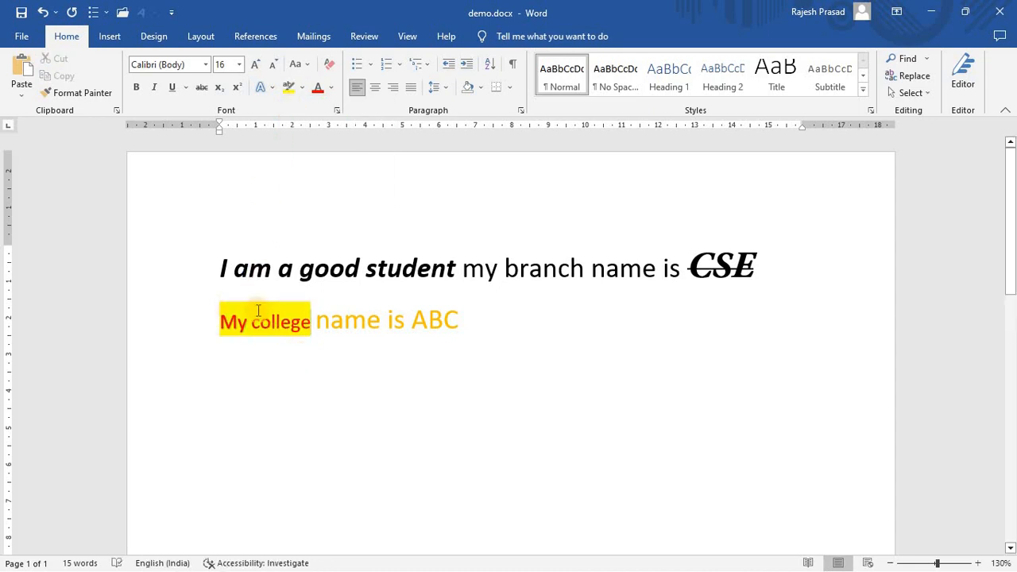
{"action": "left_click_drag", "start_coordinate": [318, 322], "coordinate": [458, 321]}
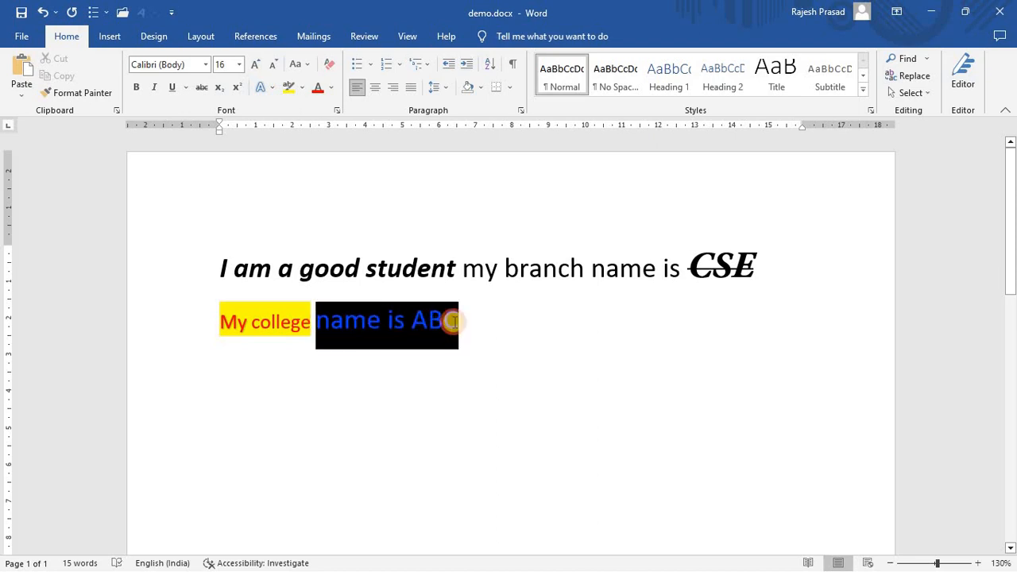
{"action": "left_click", "coordinate": [333, 89]}
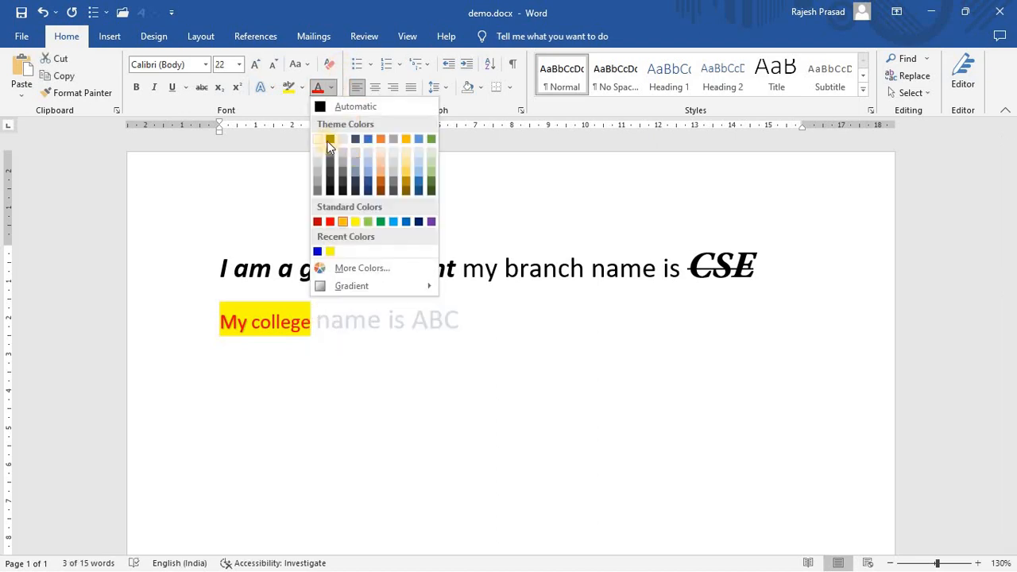
{"action": "left_click", "coordinate": [489, 395]}
Change the font color of "name is ABC" in the second line to the black theme color
{"action": "left_click", "coordinate": [300, 359]}
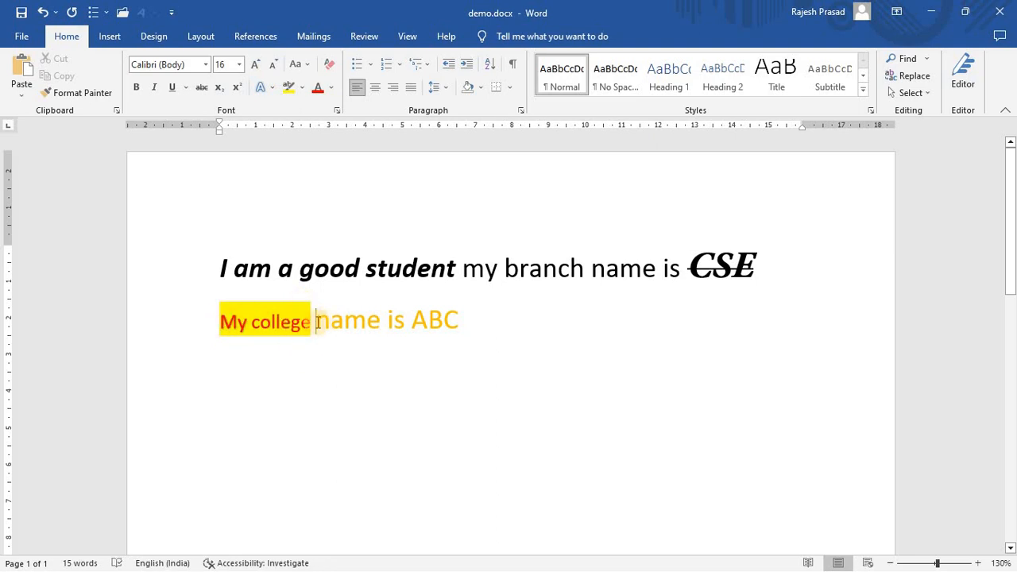
{"action": "left_click", "coordinate": [484, 329], "text": "shift"}
{"action": "left_click", "coordinate": [333, 89]}
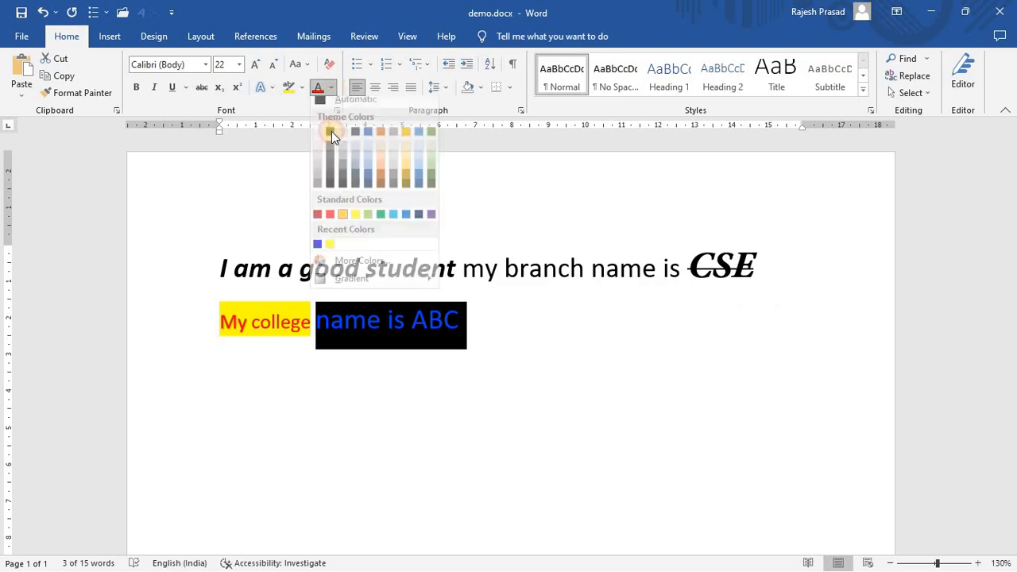
{"action": "left_click", "coordinate": [331, 135]}
{"action": "left_click", "coordinate": [512, 363]}
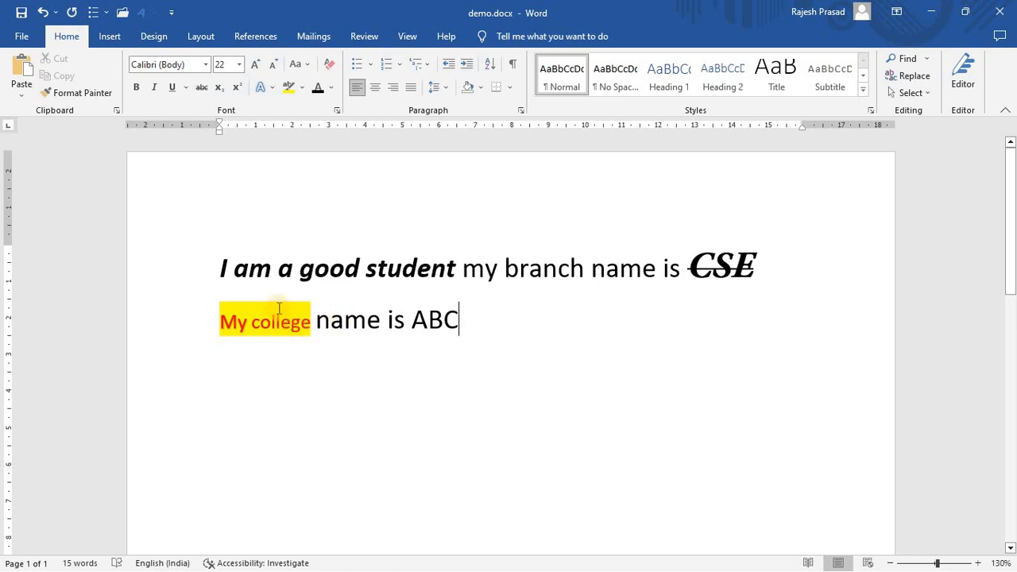
{"action": "left_click", "coordinate": [302, 88]}
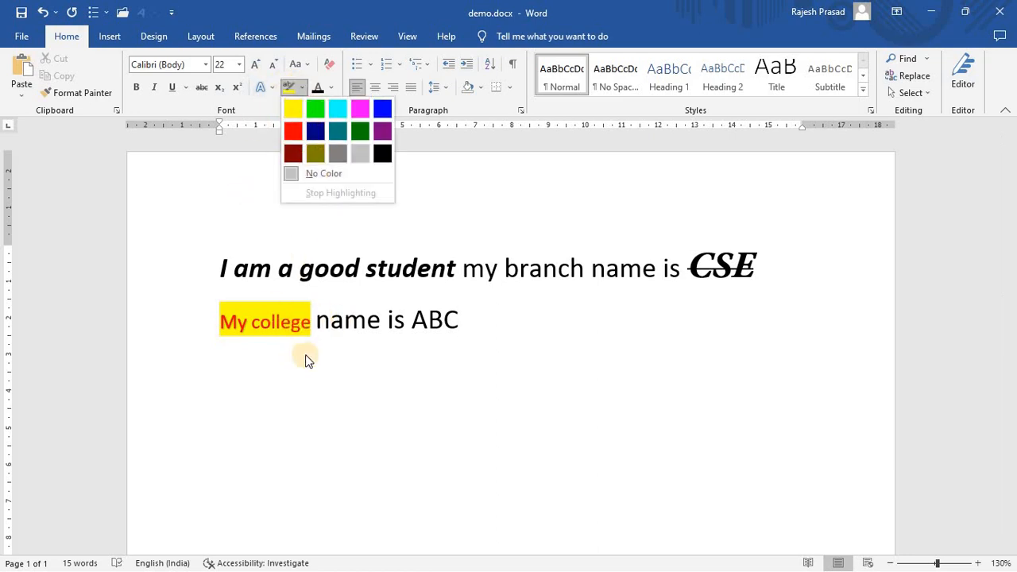
{"action": "key", "text": "Escape"}
{"action": "left_click_drag", "start_coordinate": [229, 316], "coordinate": [295, 318]}
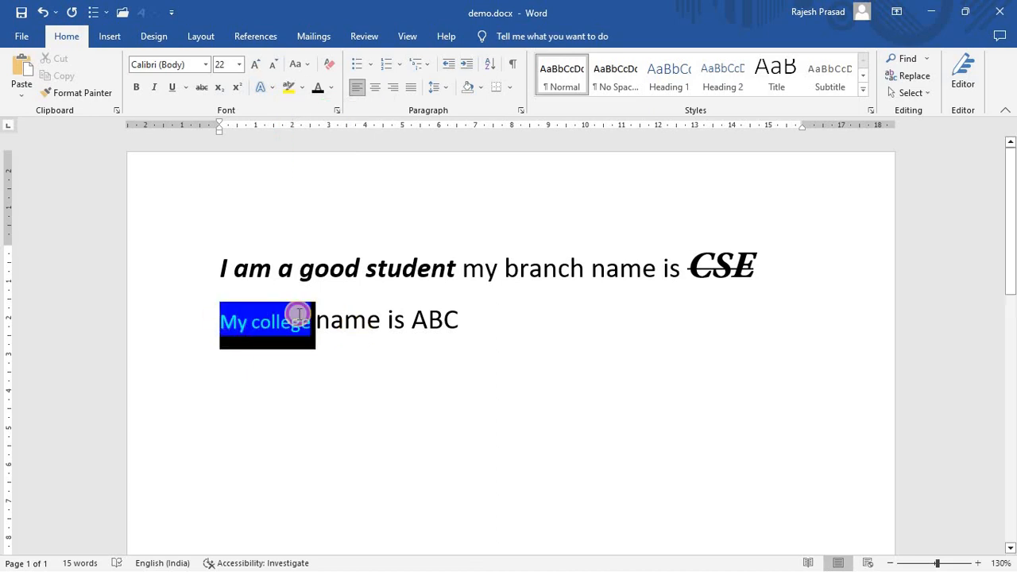
{"action": "left_click", "coordinate": [302, 87]}
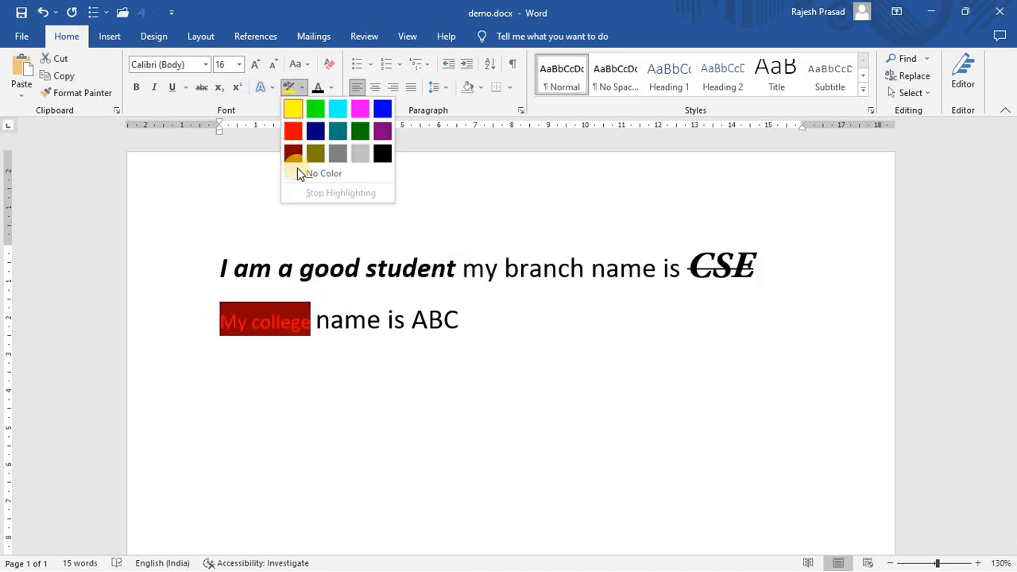
{"action": "left_click", "coordinate": [265, 355]}
{"action": "left_click", "coordinate": [312, 357]}
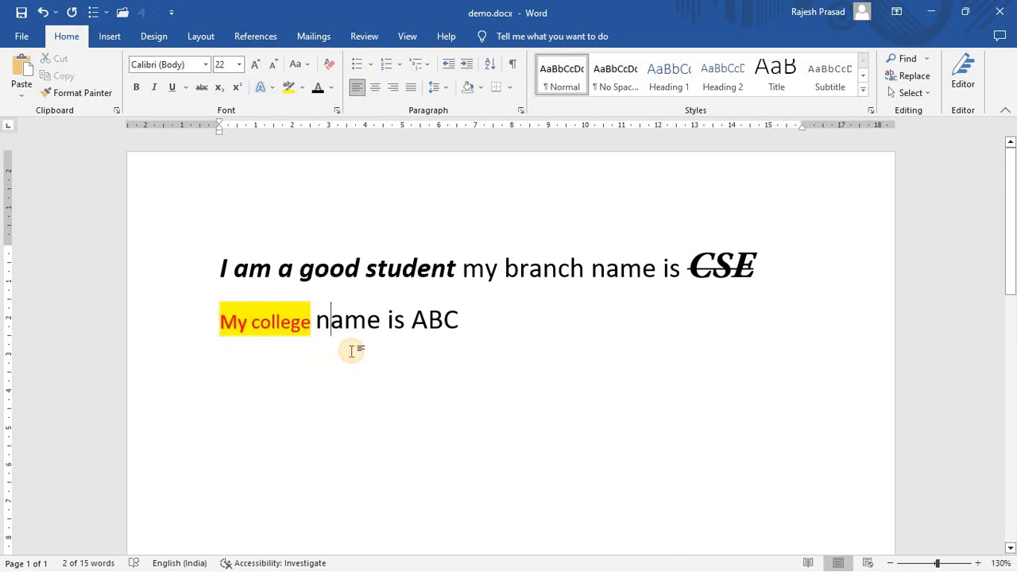
{"action": "left_click", "coordinate": [324, 321]}
Remove the text highlight from "My college" by setting its highlight to No Color
{"action": "left_click_drag", "start_coordinate": [313, 320], "coordinate": [215, 313]}
{"action": "left_click", "coordinate": [307, 89]}
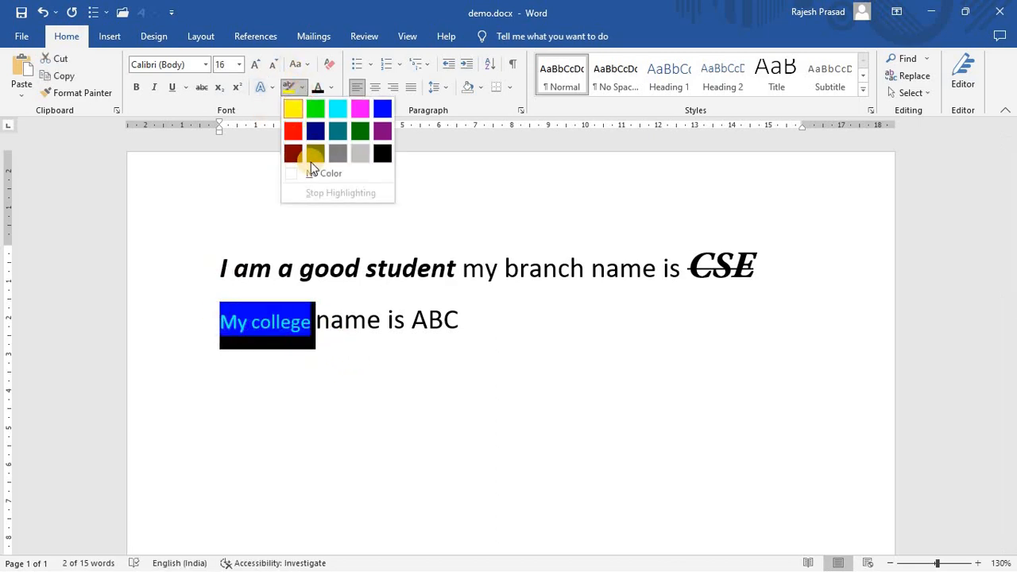
{"action": "left_click", "coordinate": [330, 170]}
{"action": "left_click", "coordinate": [408, 374]}
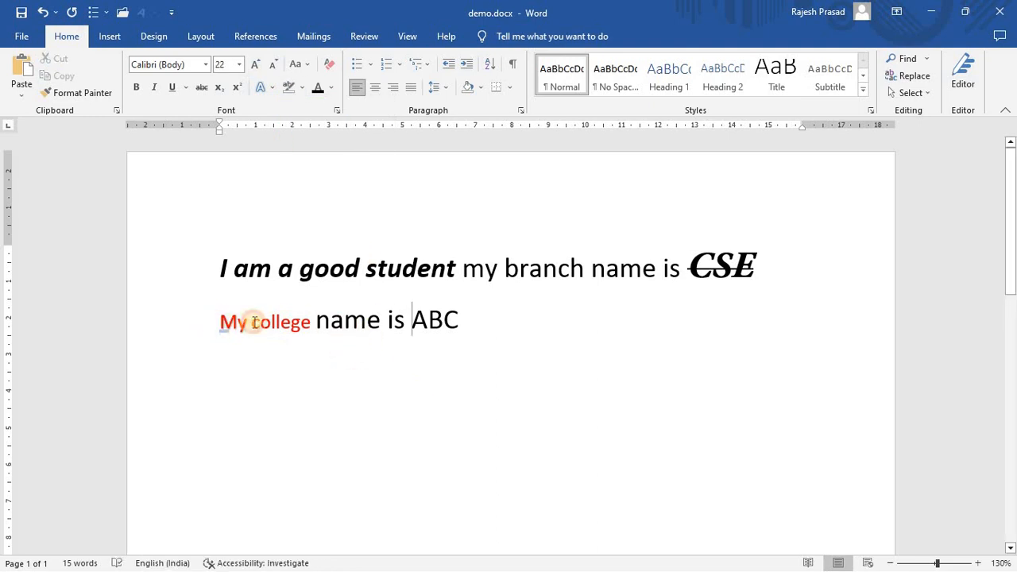
Highlight the entire second line "My college name is ABC" in bright green
{"action": "left_click_drag", "start_coordinate": [254, 322], "coordinate": [462, 326]}
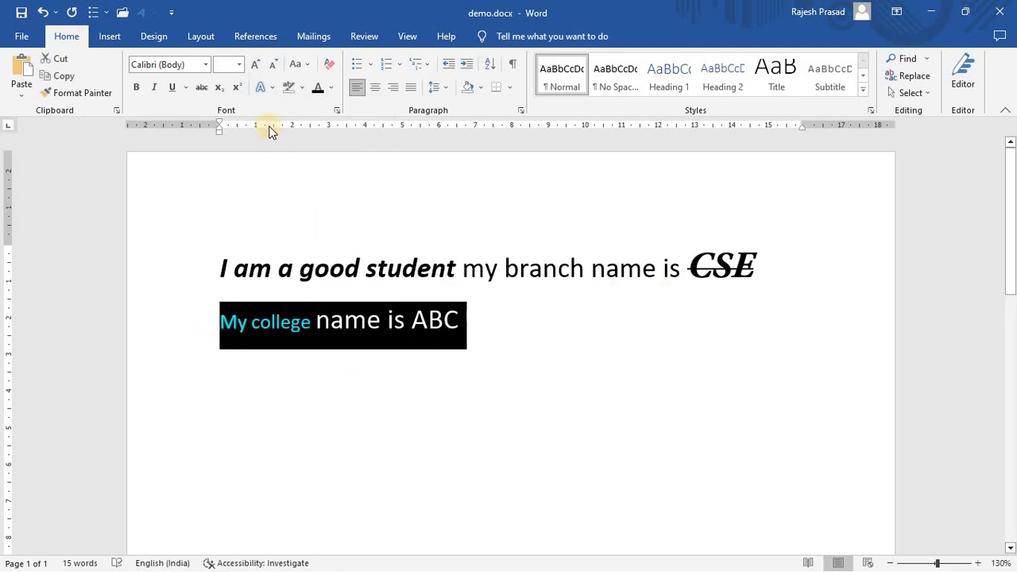
{"action": "left_click", "coordinate": [301, 87]}
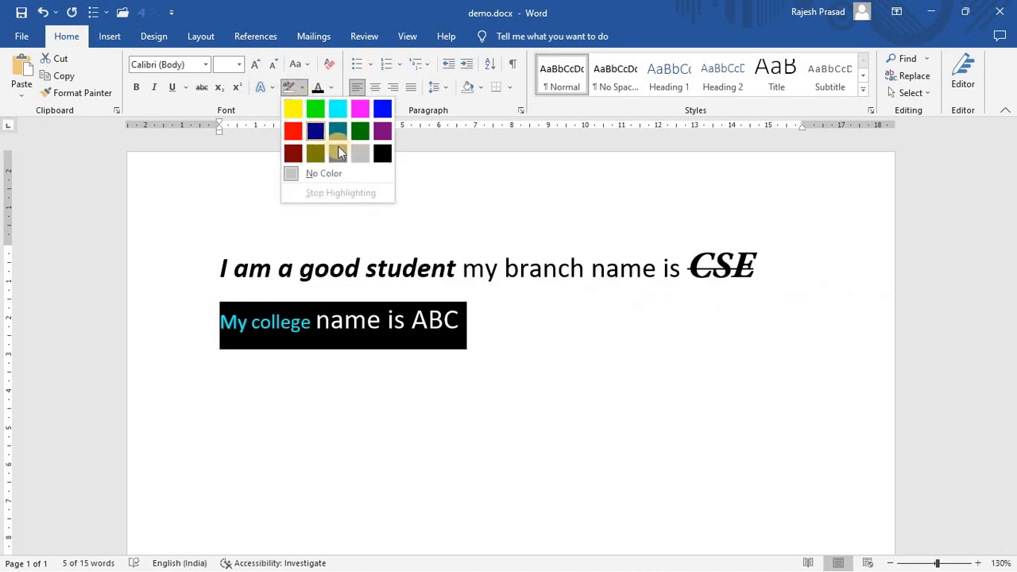
{"action": "left_click", "coordinate": [315, 110]}
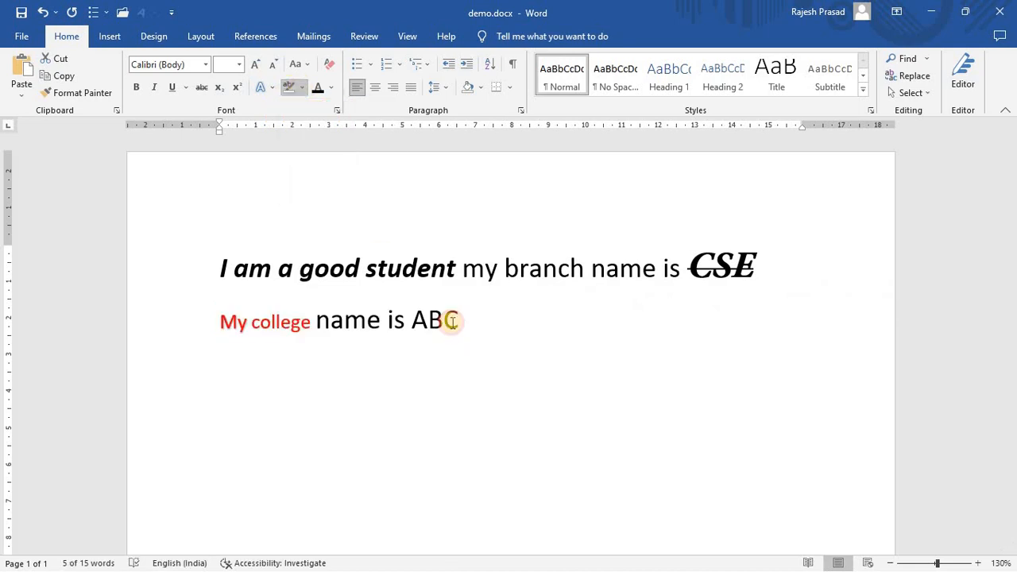
{"action": "left_click", "coordinate": [453, 321]}
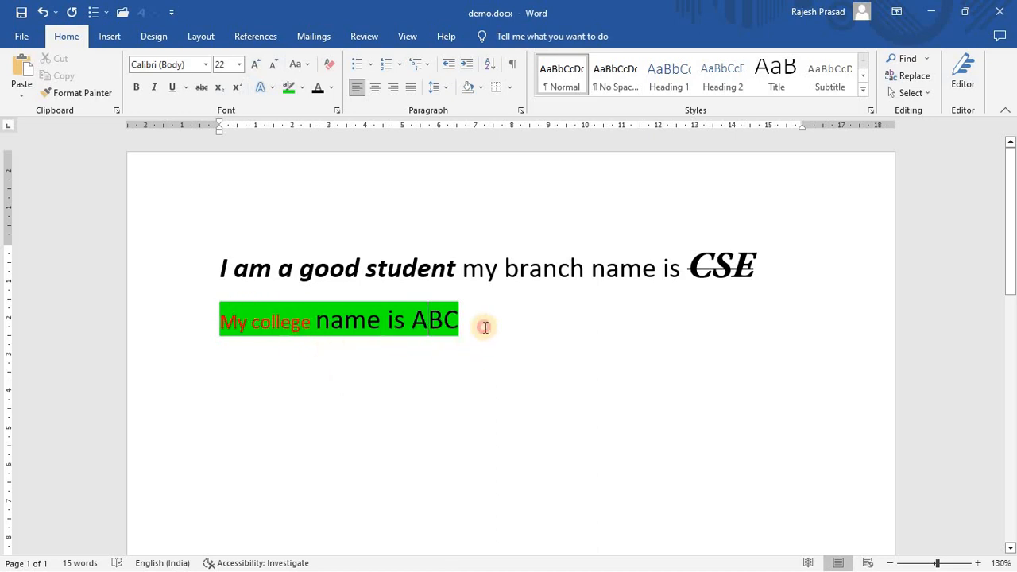
Apply a red gradient from the dark variations to the text of the entire second line
{"action": "key", "text": "ctrl+shift+Left"}
{"action": "left_click_drag", "start_coordinate": [280, 310], "coordinate": [228, 306]}
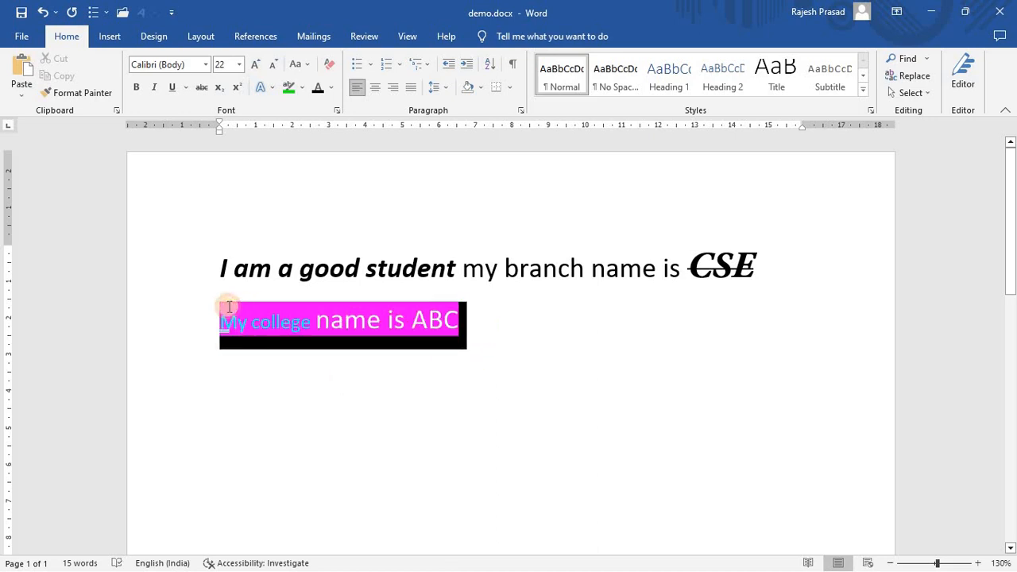
{"action": "left_click", "coordinate": [332, 89]}
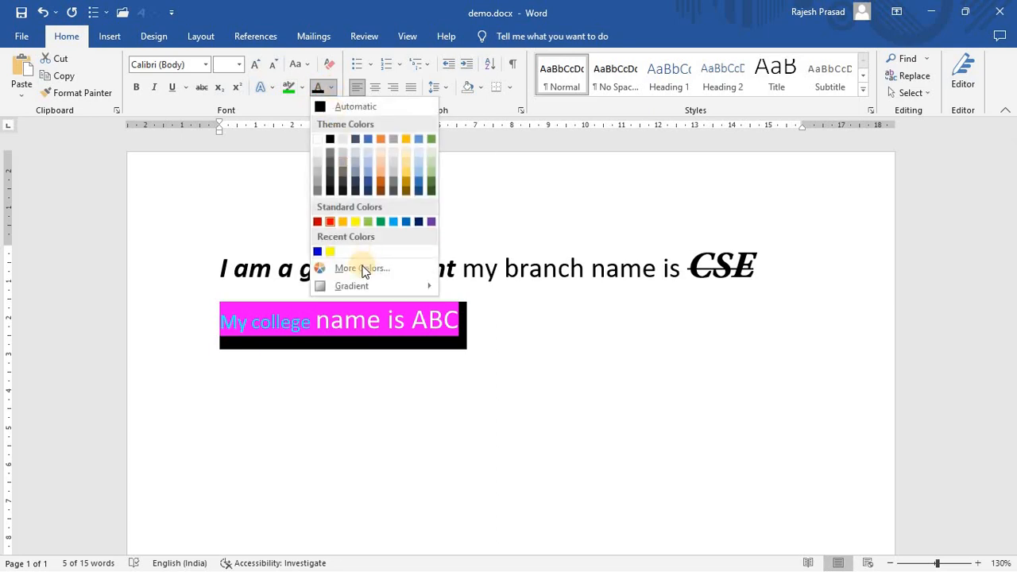
{"action": "mouse_move", "coordinate": [361, 287]}
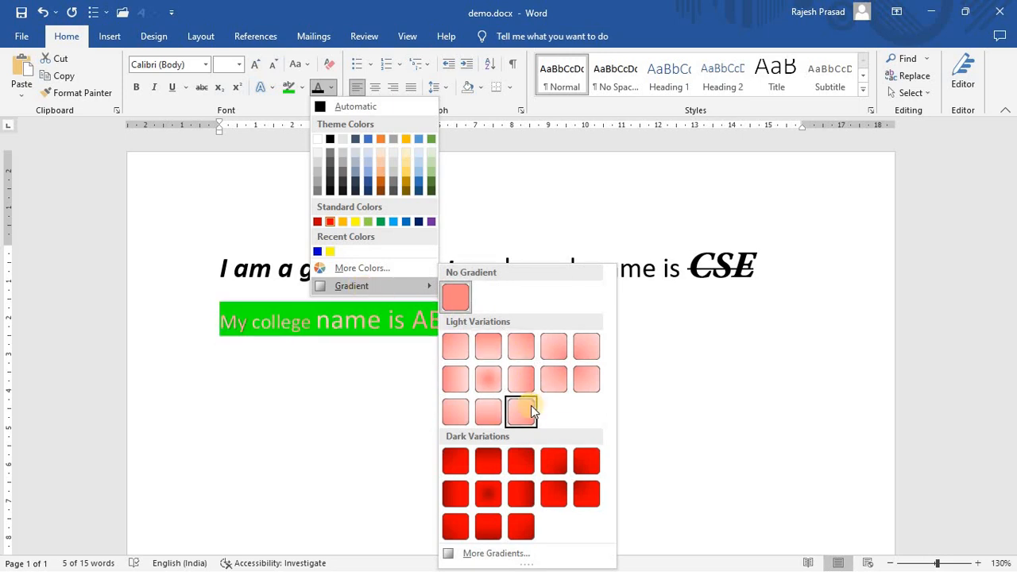
{"action": "left_click", "coordinate": [520, 461]}
{"action": "left_click", "coordinate": [469, 417]}
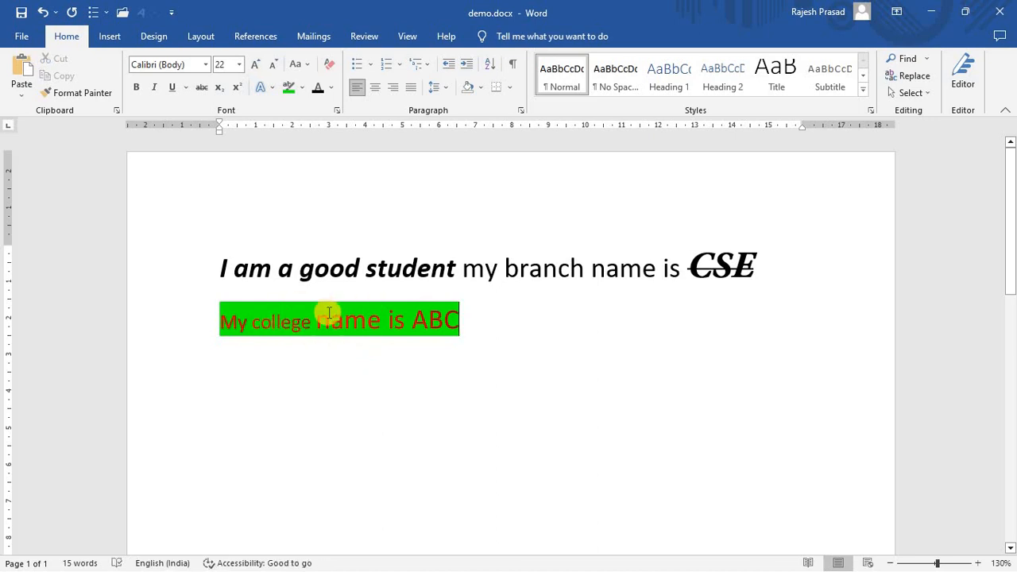
Remove the text highlight from the entire second line by setting it to No Color
{"action": "left_click_drag", "start_coordinate": [473, 323], "coordinate": [201, 316]}
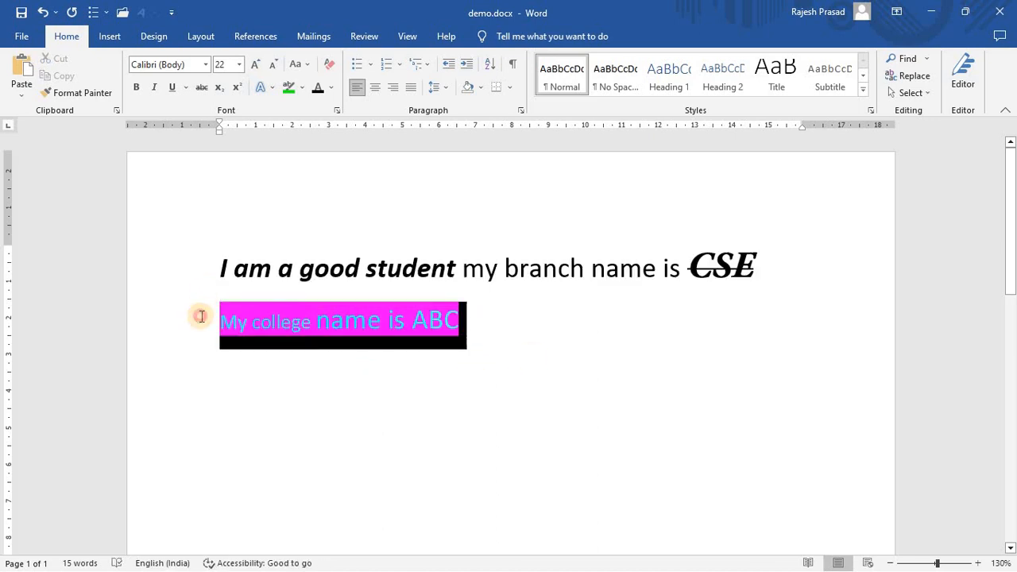
{"action": "left_click", "coordinate": [302, 88]}
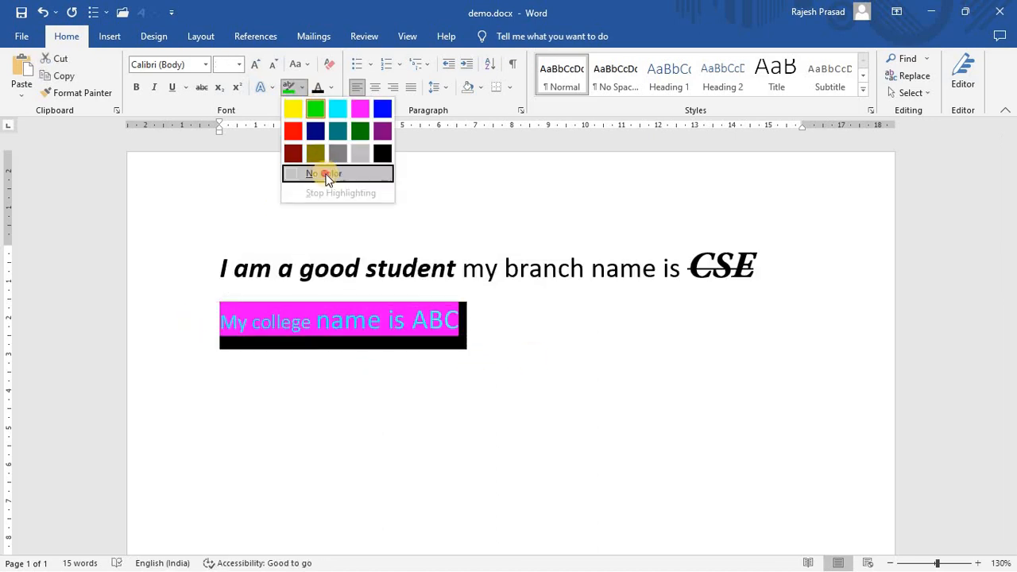
{"action": "left_click", "coordinate": [325, 169]}
Open the custom gradient settings for the second line's text and set the first gradient stop to green
{"action": "key", "text": "End"}
{"action": "left_click_drag", "start_coordinate": [222, 319], "coordinate": [461, 325]}
{"action": "left_click", "coordinate": [330, 86]}
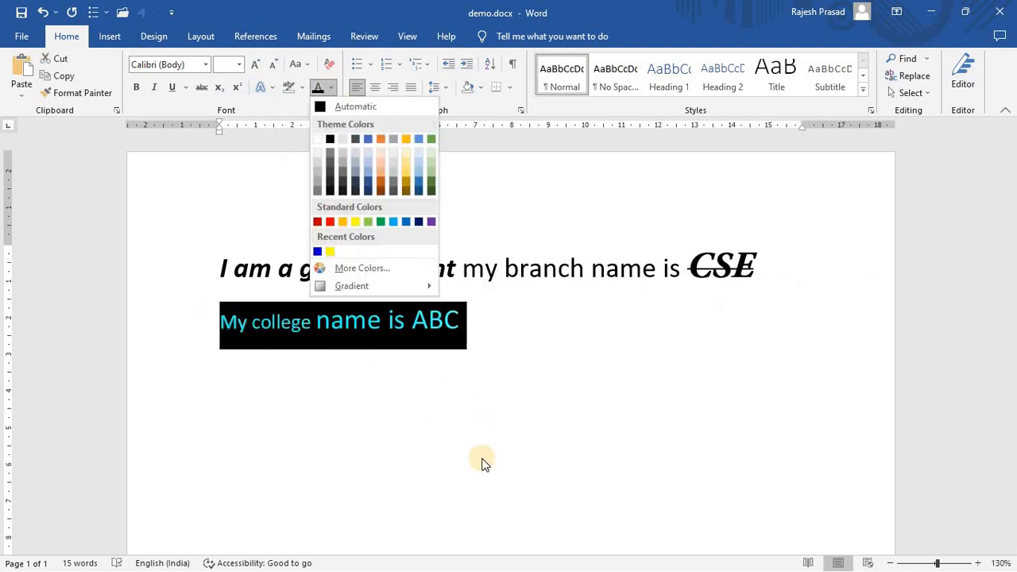
{"action": "mouse_move", "coordinate": [384, 288]}
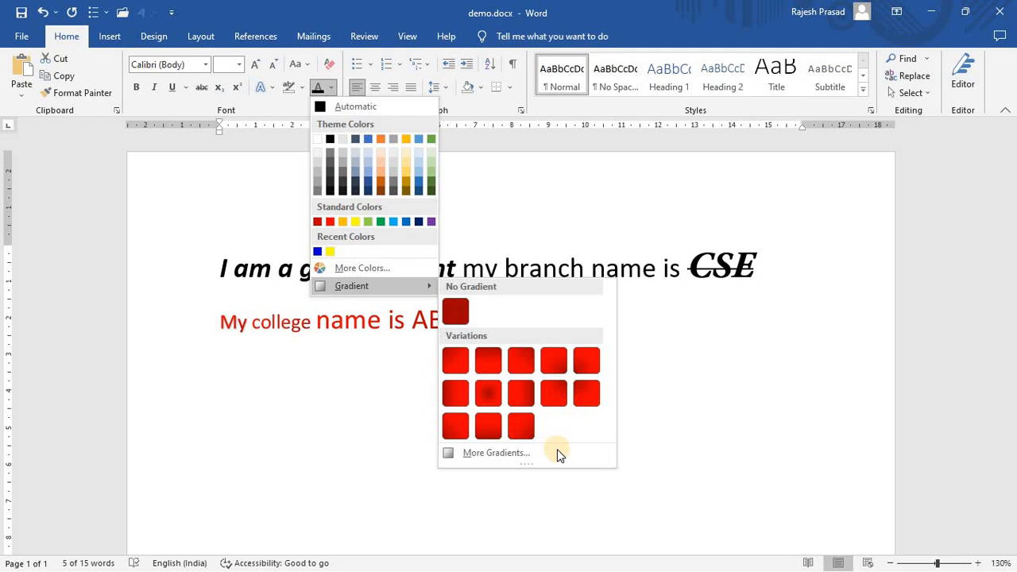
{"action": "left_click", "coordinate": [481, 454]}
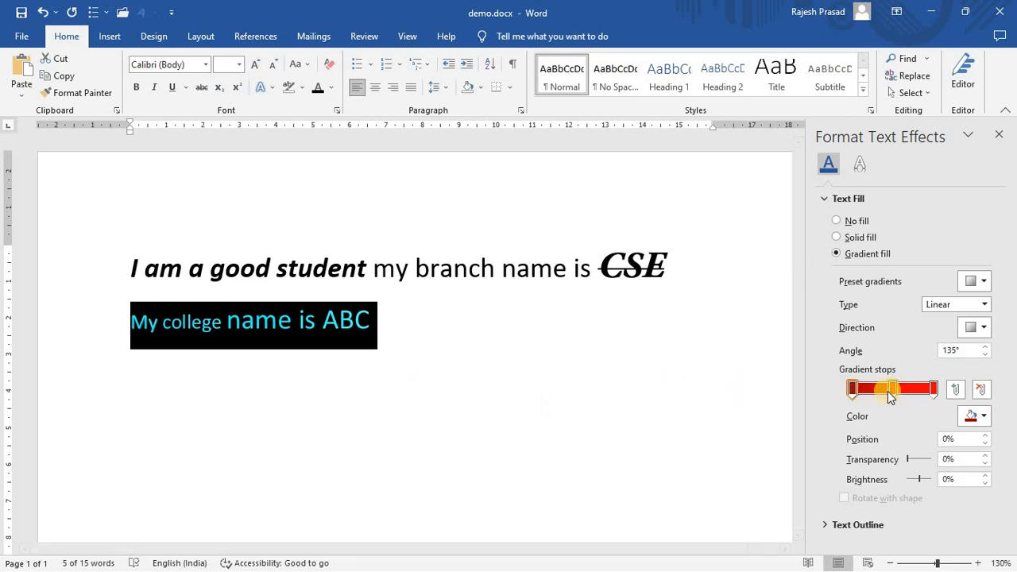
{"action": "left_click_drag", "start_coordinate": [889, 398], "coordinate": [854, 397]}
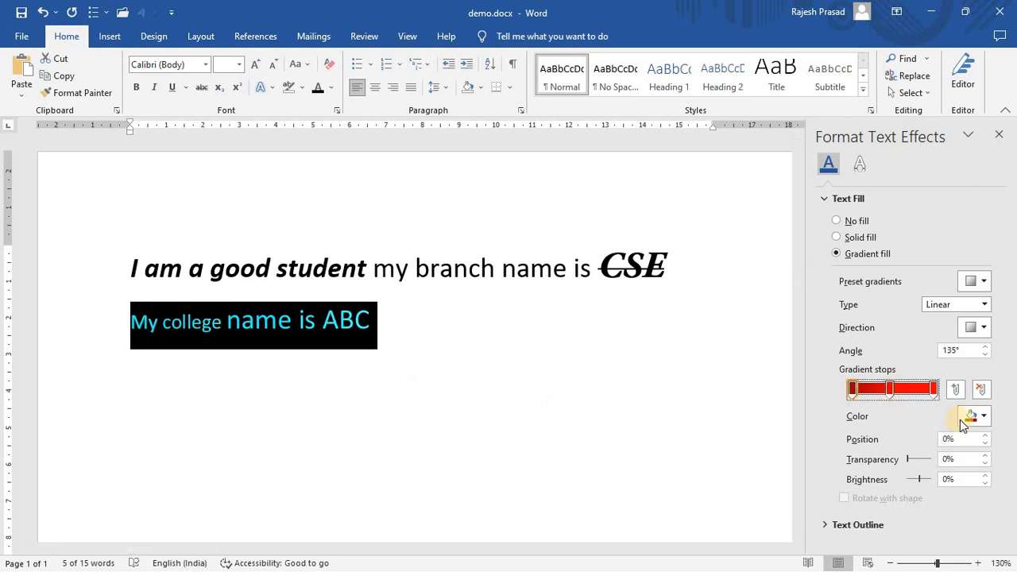
{"action": "left_click", "coordinate": [986, 417]}
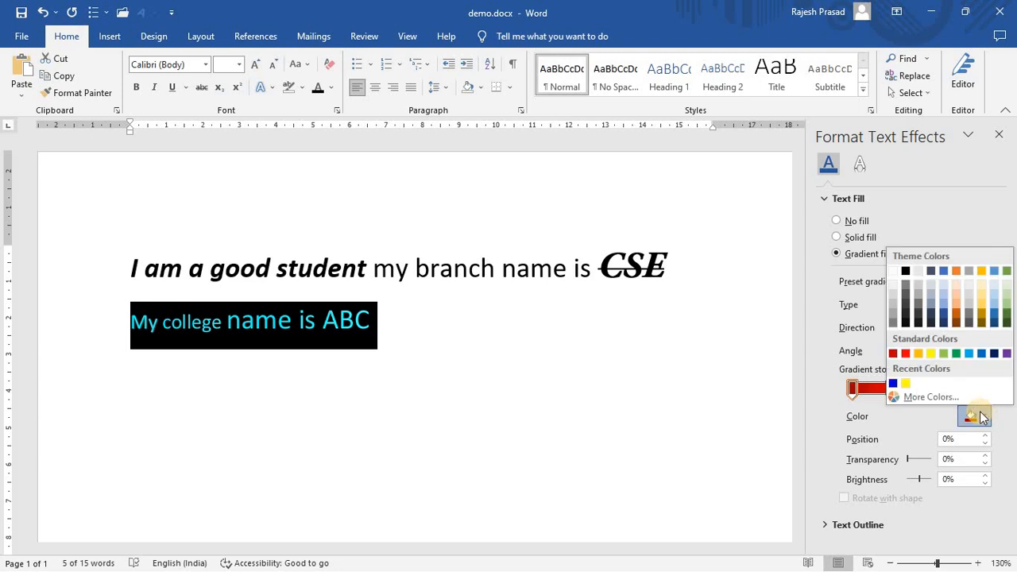
{"action": "left_click", "coordinate": [956, 356]}
Set the middle gradient stop to dark blue at position 56% and add a red stop at position 72%
{"action": "left_click", "coordinate": [890, 389]}
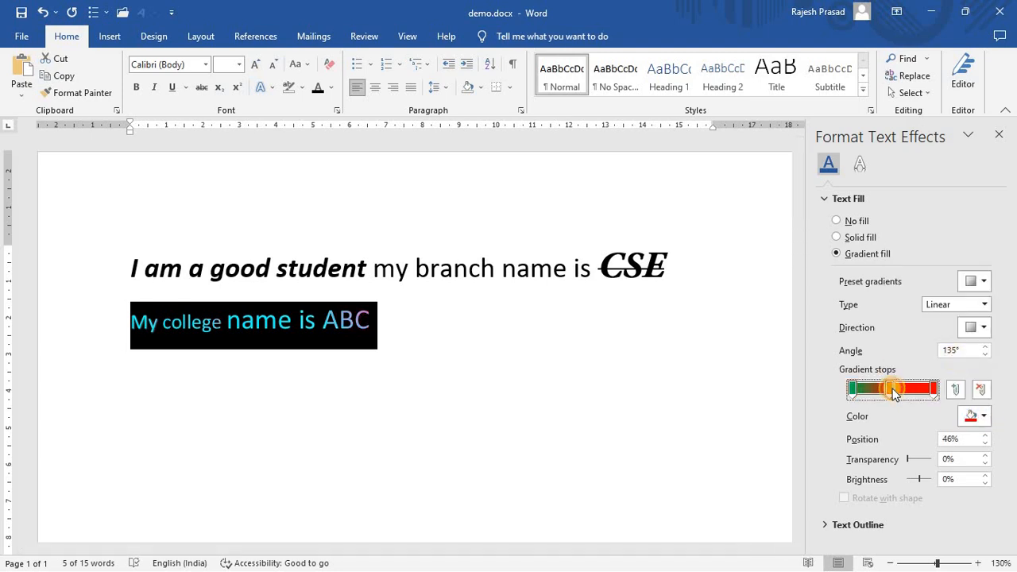
{"action": "left_click", "coordinate": [986, 417]}
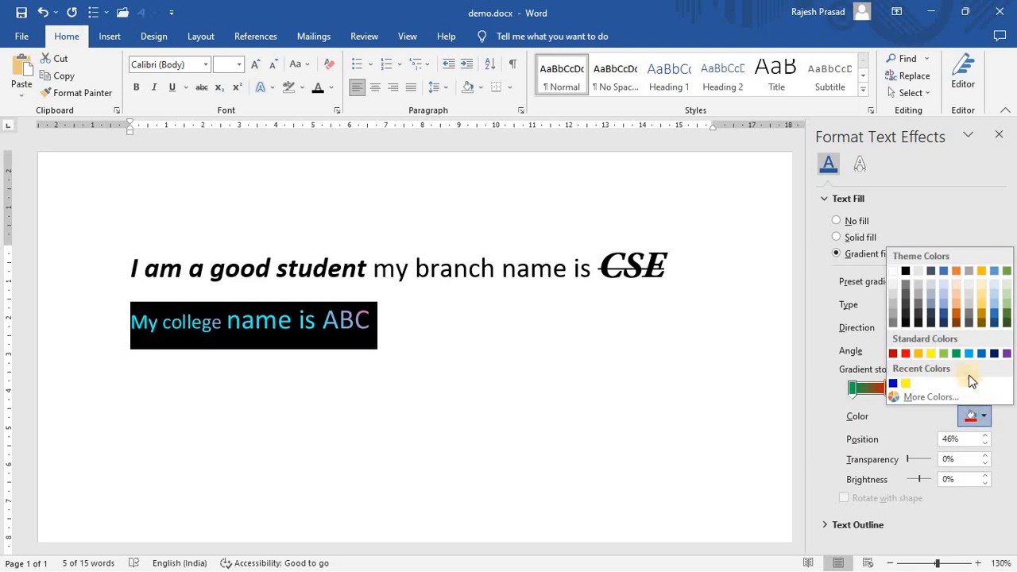
{"action": "left_click", "coordinate": [993, 356]}
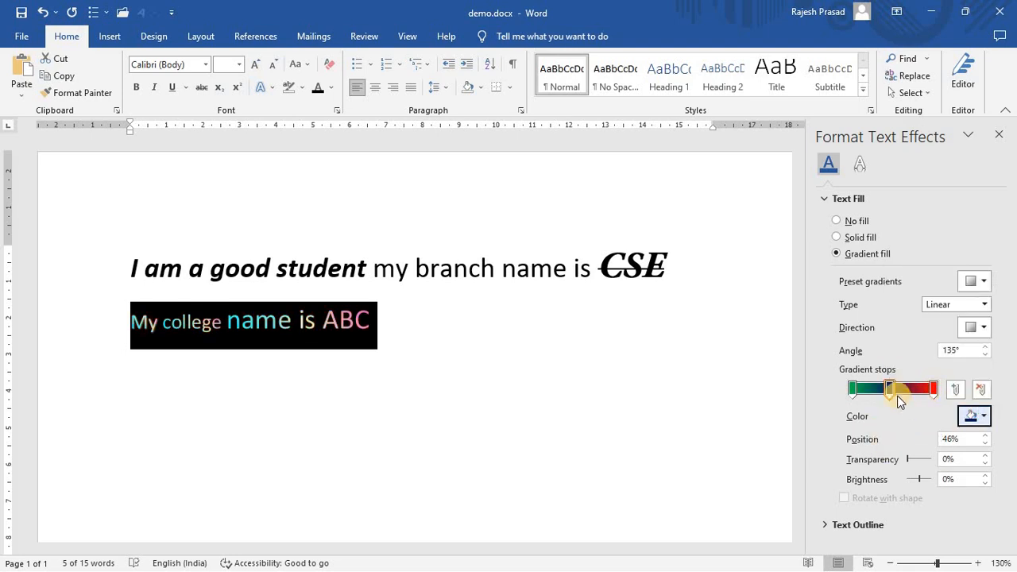
{"action": "left_click_drag", "start_coordinate": [891, 392], "coordinate": [901, 392]}
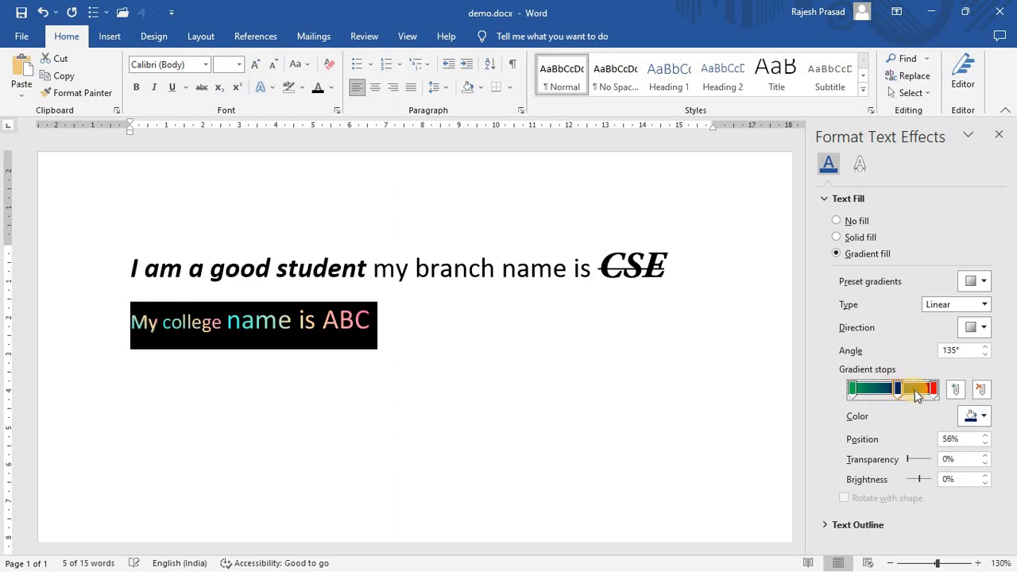
{"action": "left_click", "coordinate": [930, 390]}
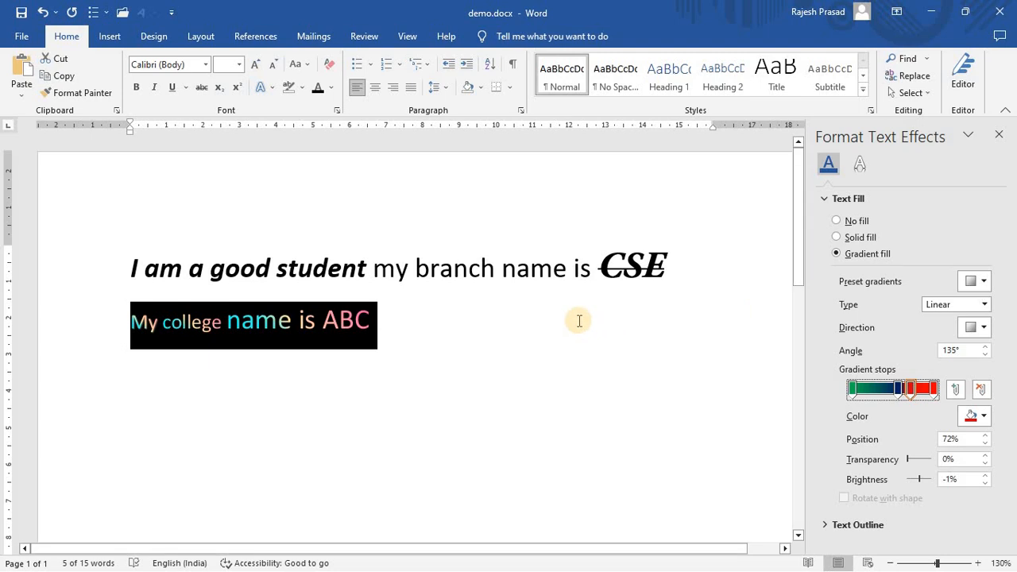
{"action": "left_click", "coordinate": [515, 305]}
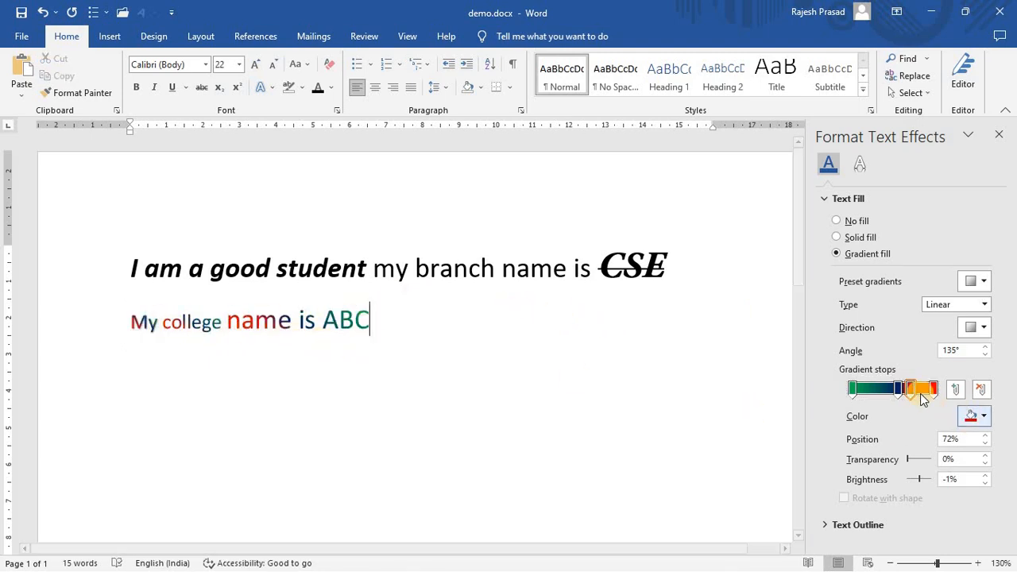
Move the dark blue gradient stop to position 41% and set its transparency to 71%
{"action": "left_click_drag", "start_coordinate": [894, 389], "coordinate": [886, 390]}
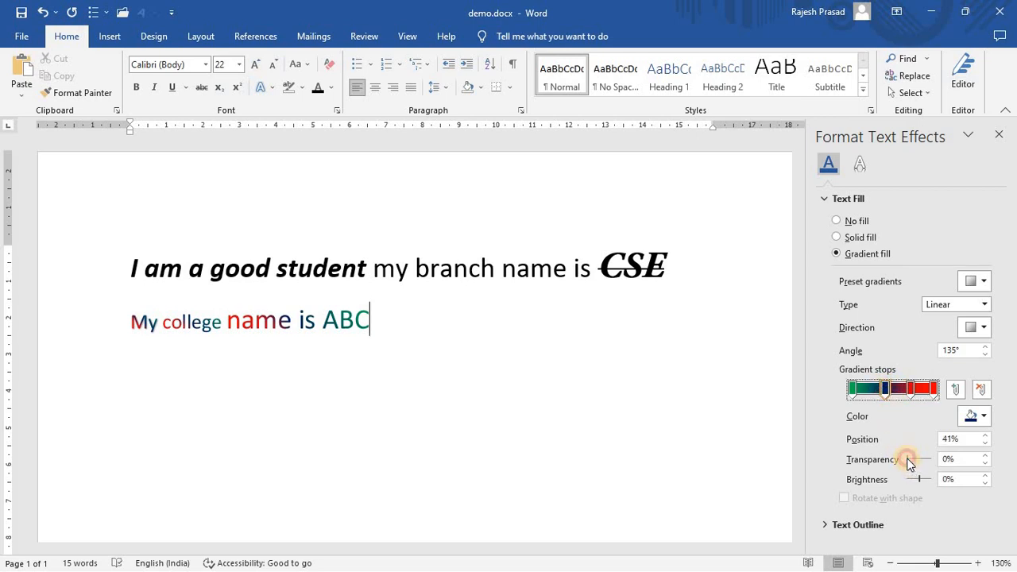
{"action": "left_click_drag", "start_coordinate": [909, 460], "coordinate": [932, 461]}
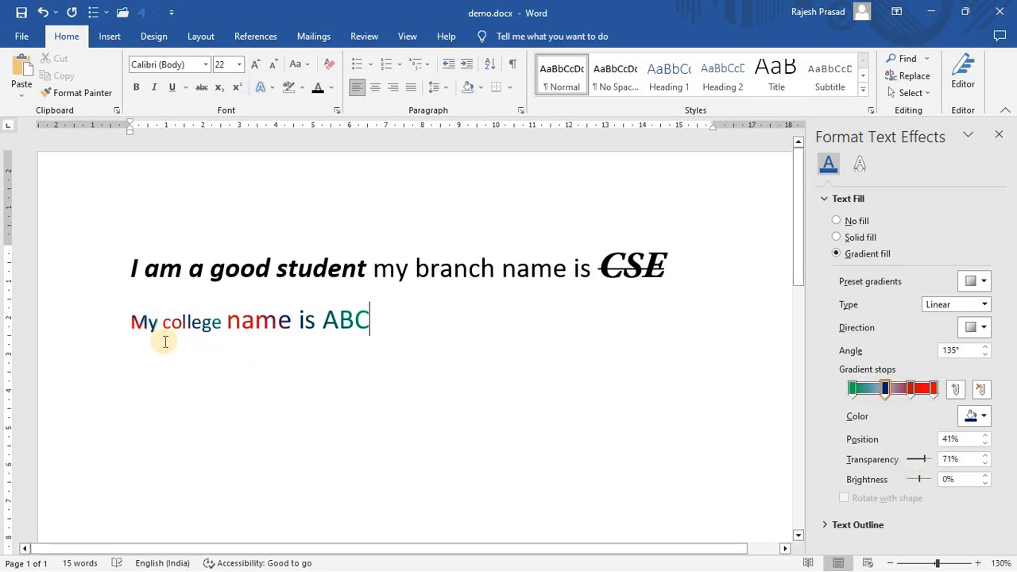
Try a different gradient type on the entire second line's text and close the text effects settings
{"action": "left_click_drag", "start_coordinate": [132, 332], "coordinate": [322, 331]}
{"action": "left_click_drag", "start_coordinate": [390, 331], "coordinate": [385, 332]}
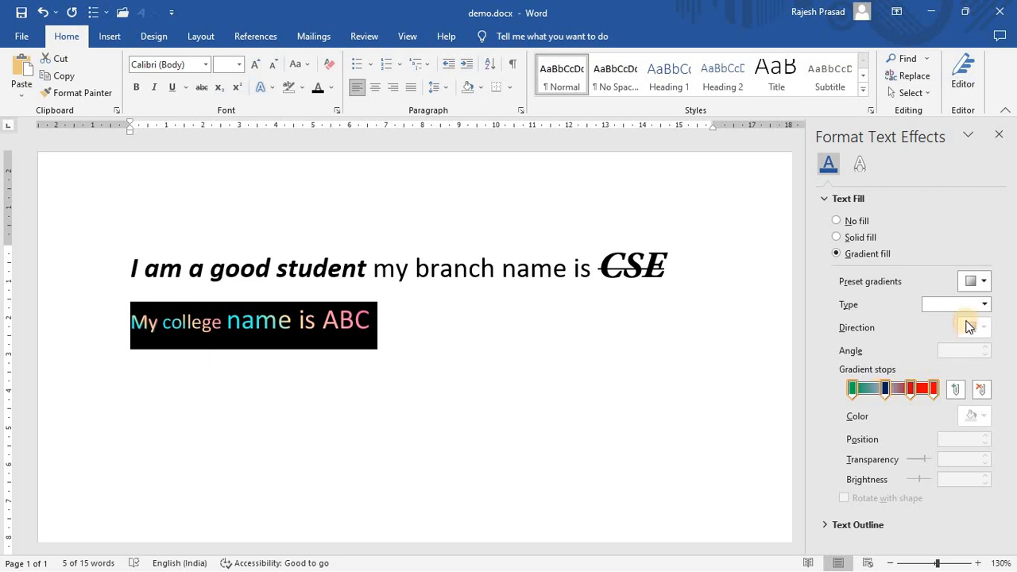
{"action": "left_click", "coordinate": [944, 305]}
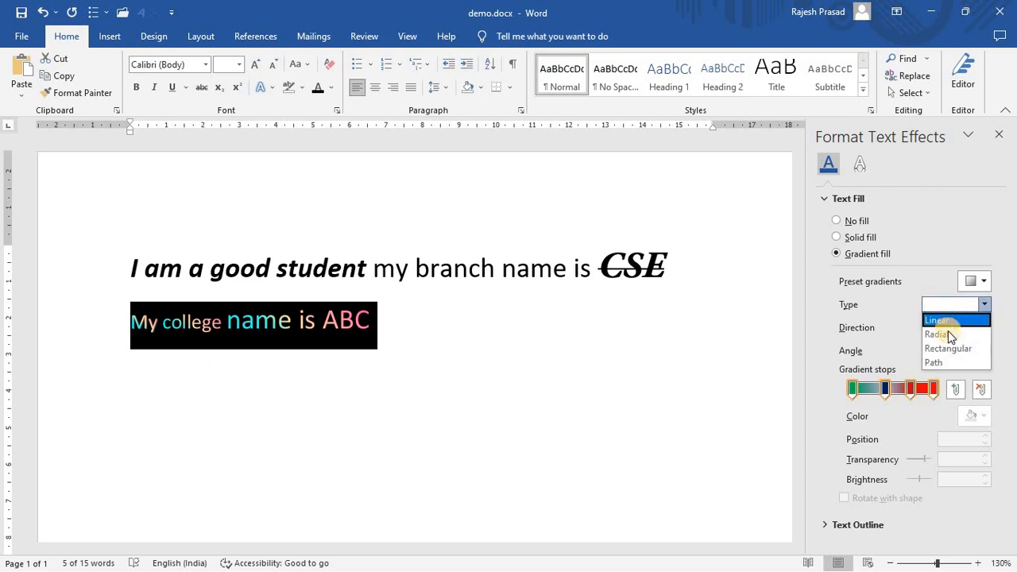
{"action": "left_click", "coordinate": [842, 326]}
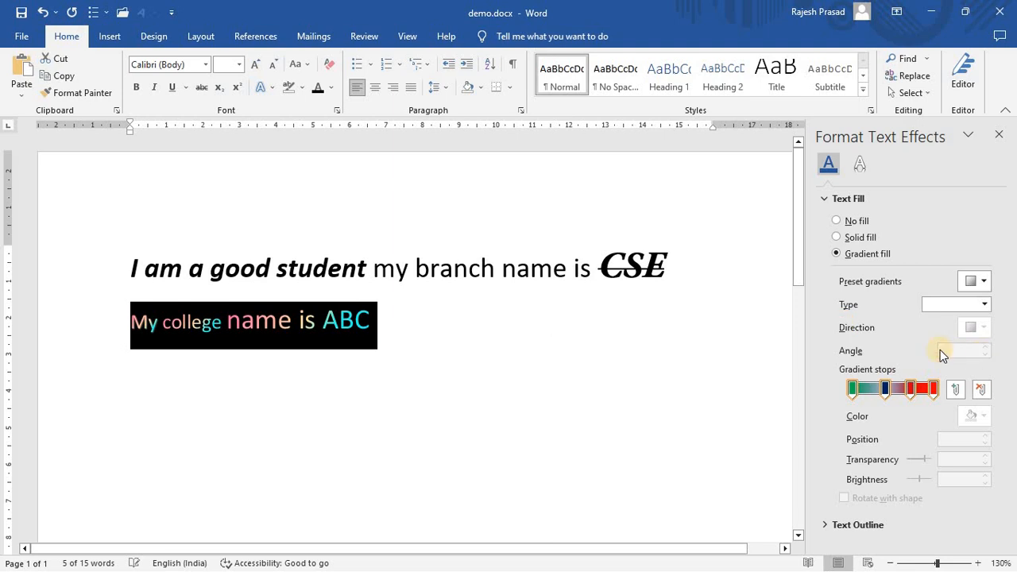
{"action": "left_click", "coordinate": [1000, 135]}
{"action": "left_click", "coordinate": [454, 374]}
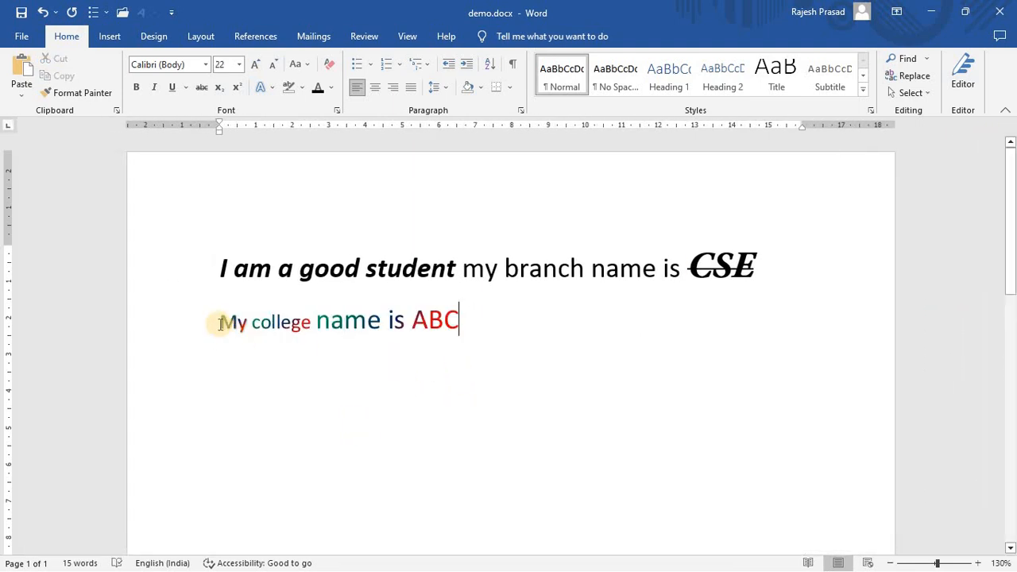
Open the custom gradient settings again for the text of the entire second line
{"action": "left_click_drag", "start_coordinate": [219, 323], "coordinate": [395, 310]}
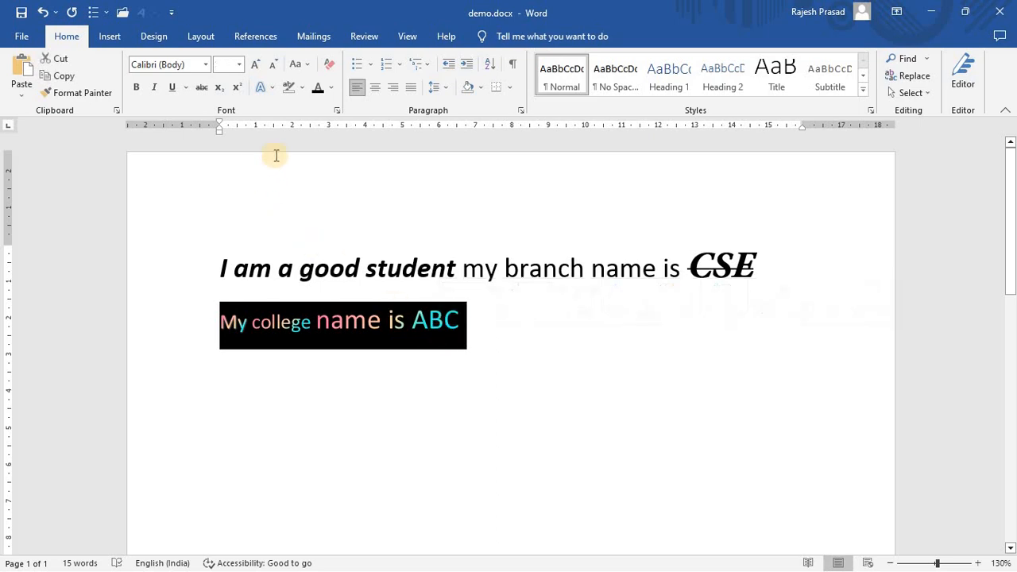
{"action": "left_click", "coordinate": [332, 89]}
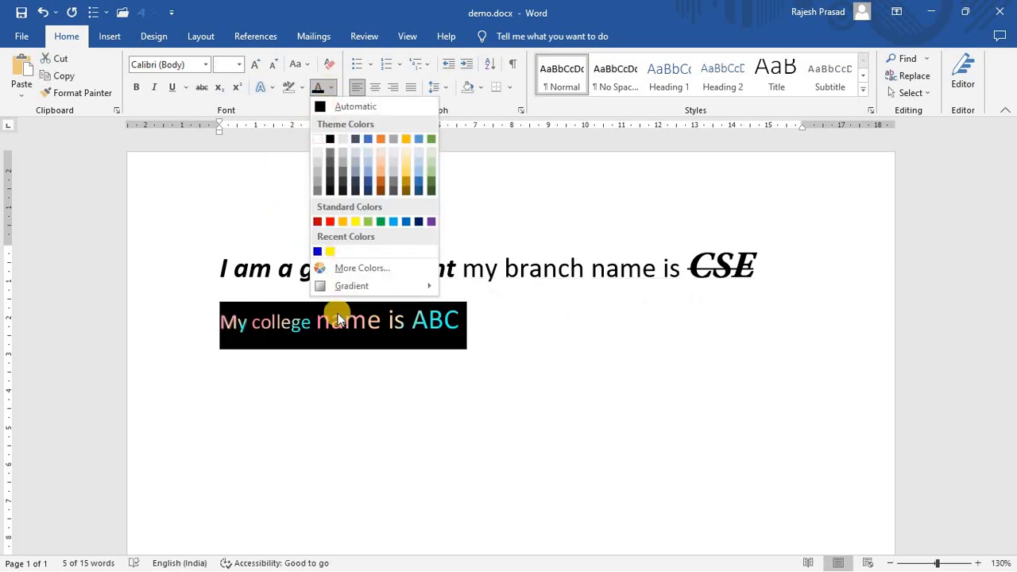
{"action": "mouse_move", "coordinate": [349, 287]}
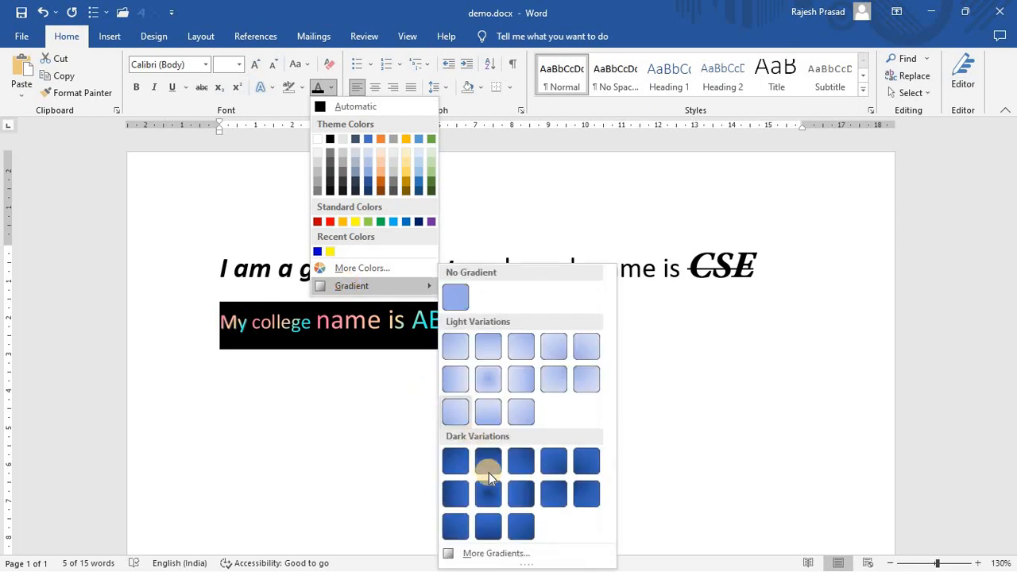
{"action": "left_click", "coordinate": [496, 551]}
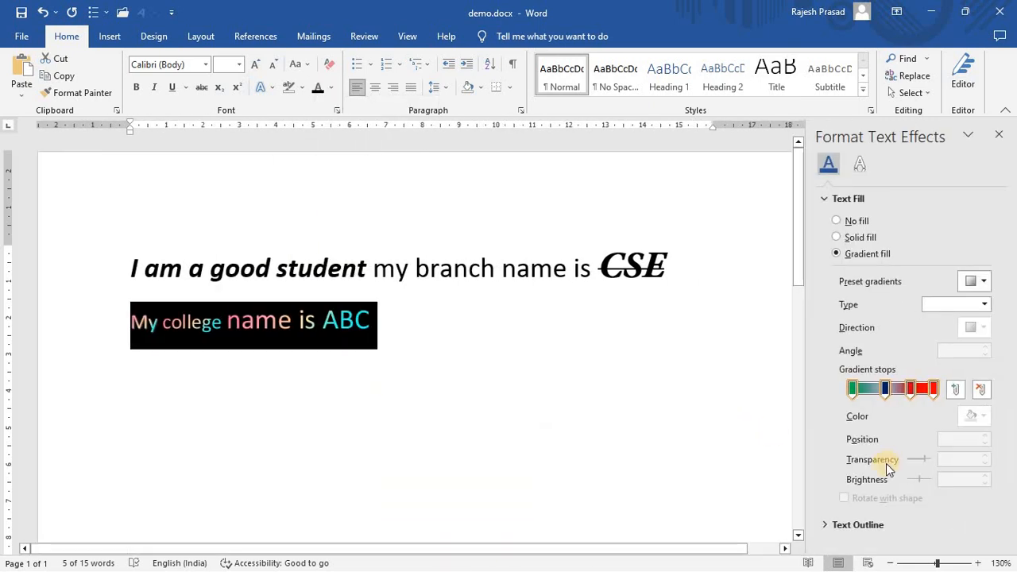
Try to remove a gradient stop from the second line's text fill
{"action": "left_click", "coordinate": [979, 389]}
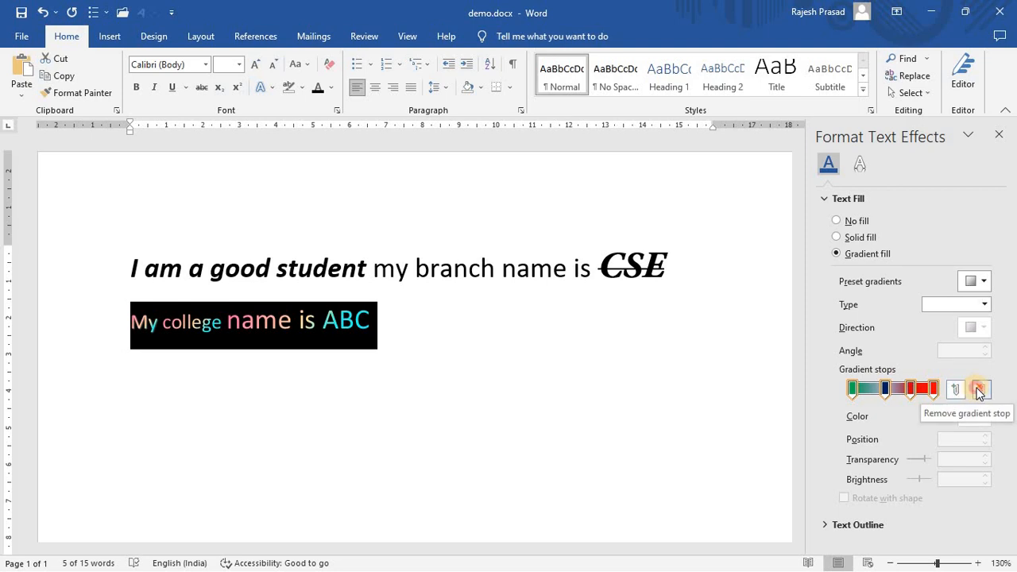
{"action": "left_click", "coordinate": [872, 391]}
{"action": "left_click", "coordinate": [857, 389]}
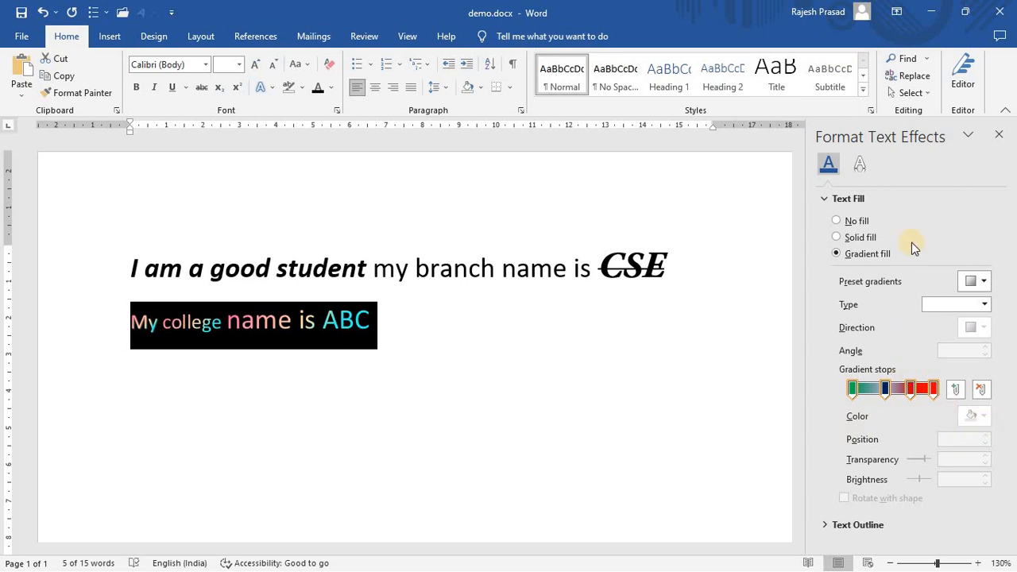
Switch the second line's text fill from gradient to solid fill and deselect the text
{"action": "left_click", "coordinate": [836, 237]}
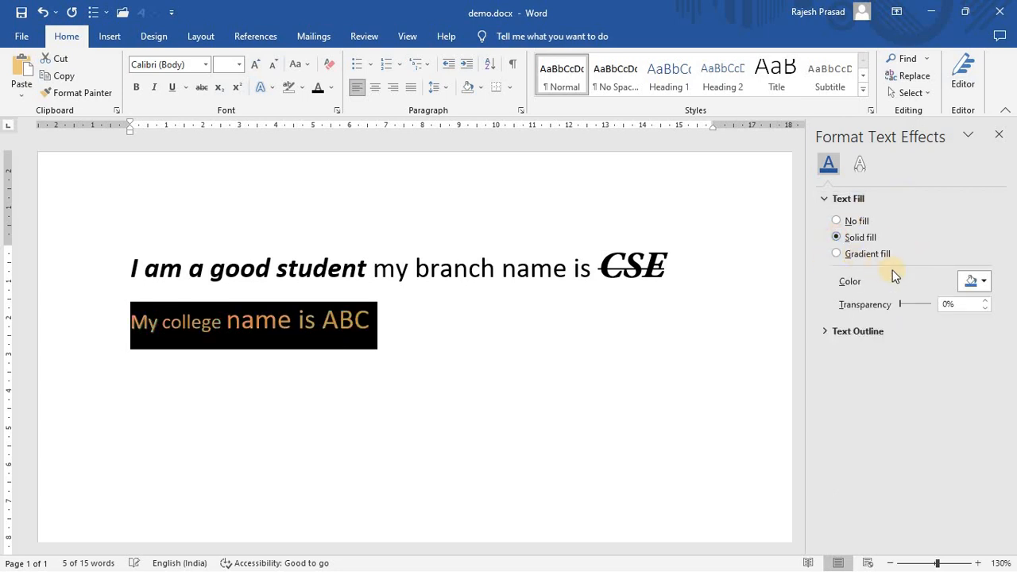
{"action": "left_click", "coordinate": [446, 406]}
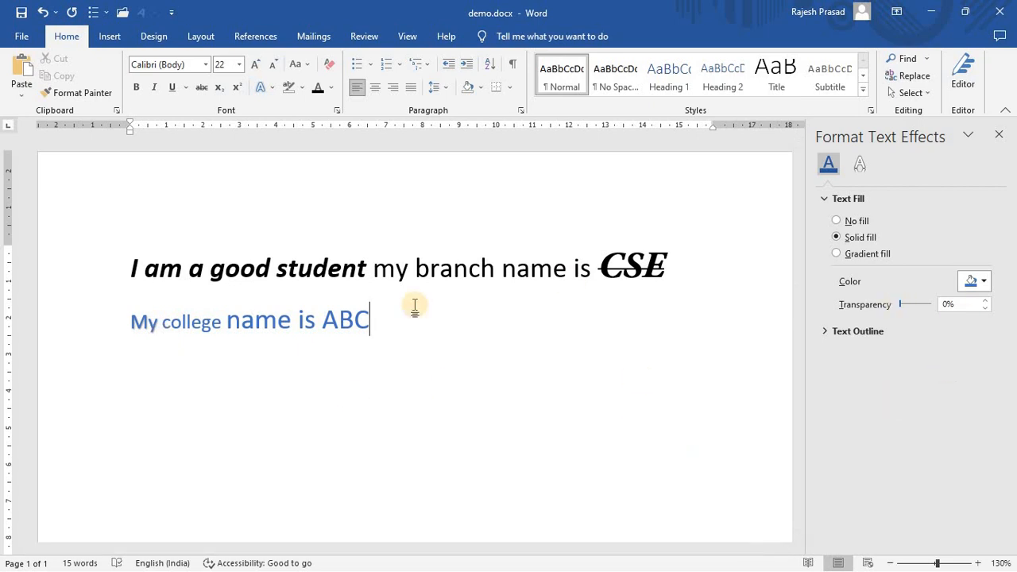
Set the solid fill transparency of the entire second line to 63% and deselect the text
{"action": "left_click", "coordinate": [129, 320]}
{"action": "left_click", "coordinate": [371, 336], "text": "shift"}
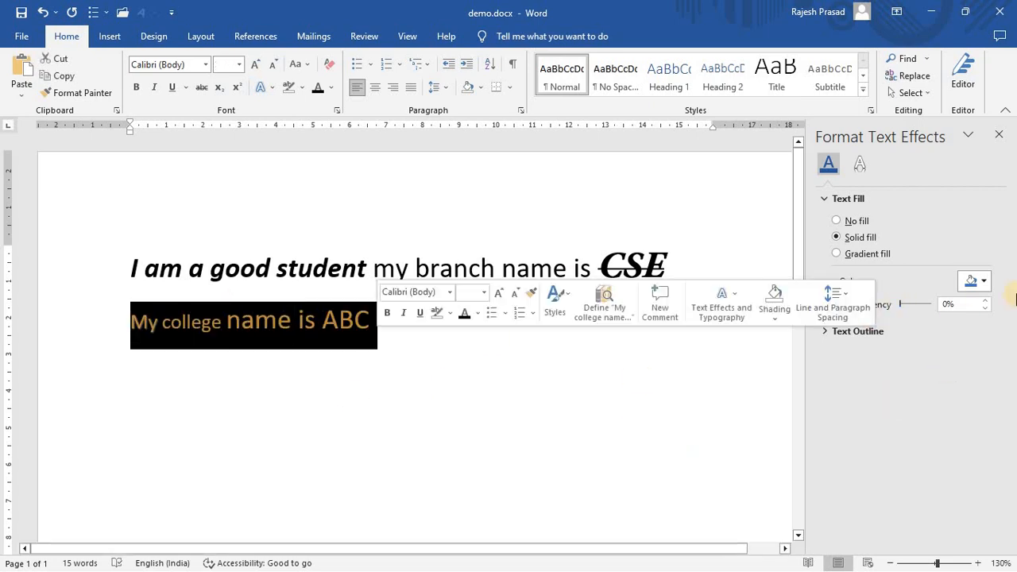
{"action": "left_click_drag", "start_coordinate": [920, 310], "coordinate": [919, 309]}
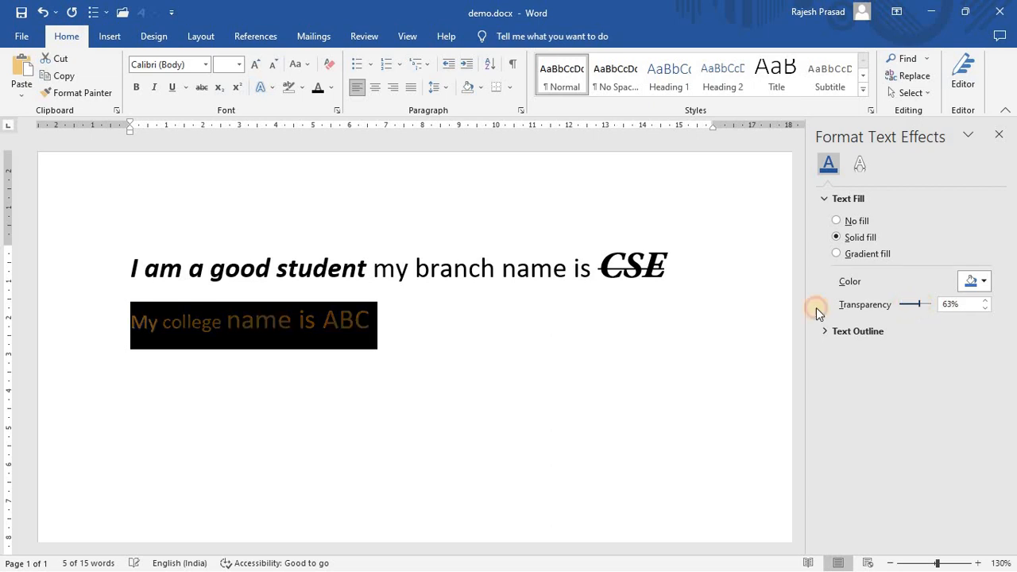
{"action": "left_click", "coordinate": [477, 336]}
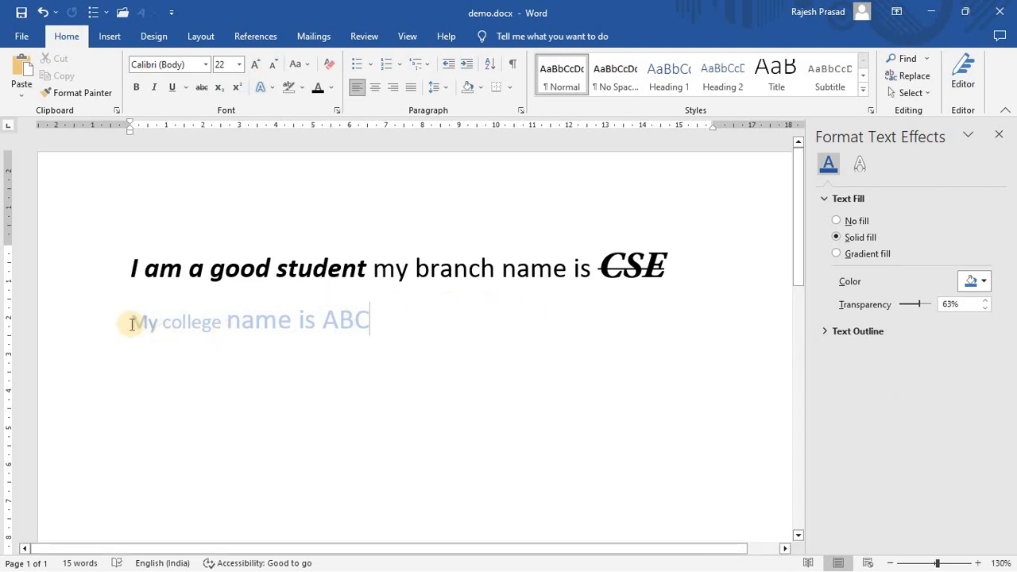
Set the second line's solid fill transparency to 74% and its fill color to red
{"action": "left_click_drag", "start_coordinate": [132, 324], "coordinate": [373, 324]}
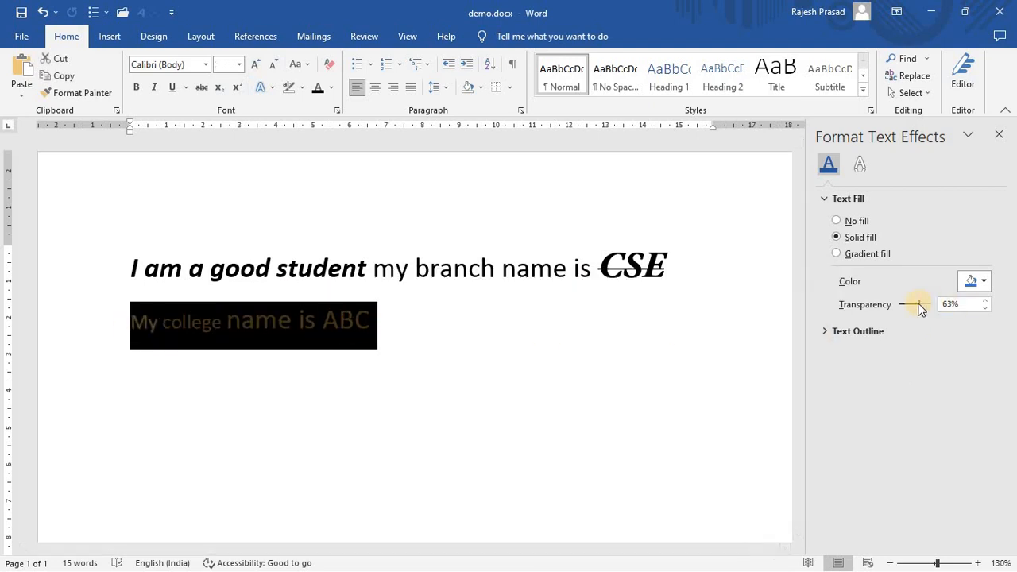
{"action": "mouse_move", "coordinate": [920, 308]}
{"action": "left_mouse_down"}
{"action": "mouse_move", "coordinate": [893, 306]}
{"action": "mouse_move", "coordinate": [923, 304]}
{"action": "left_mouse_up"}
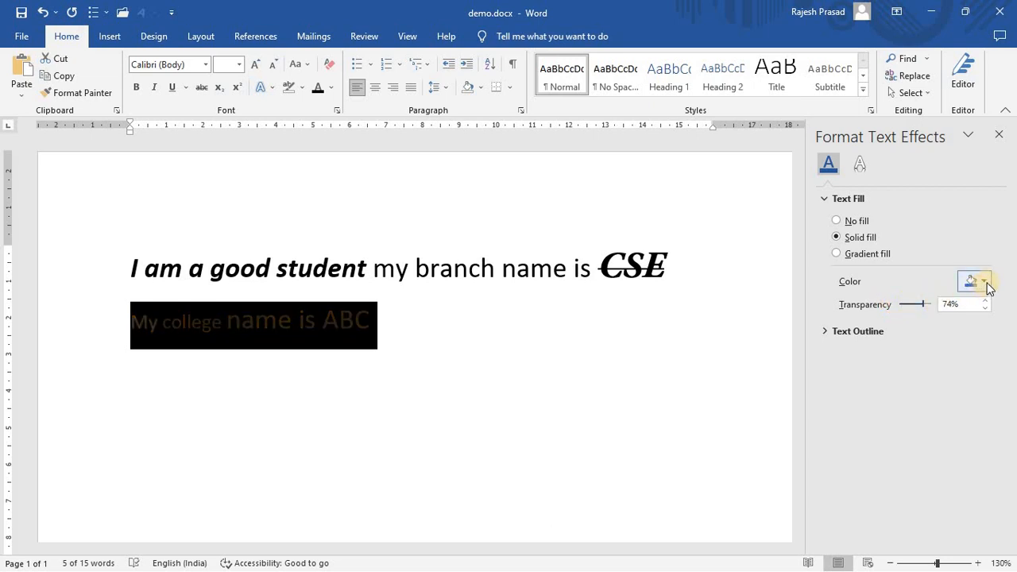
{"action": "left_click", "coordinate": [987, 283]}
{"action": "left_click", "coordinate": [908, 399]}
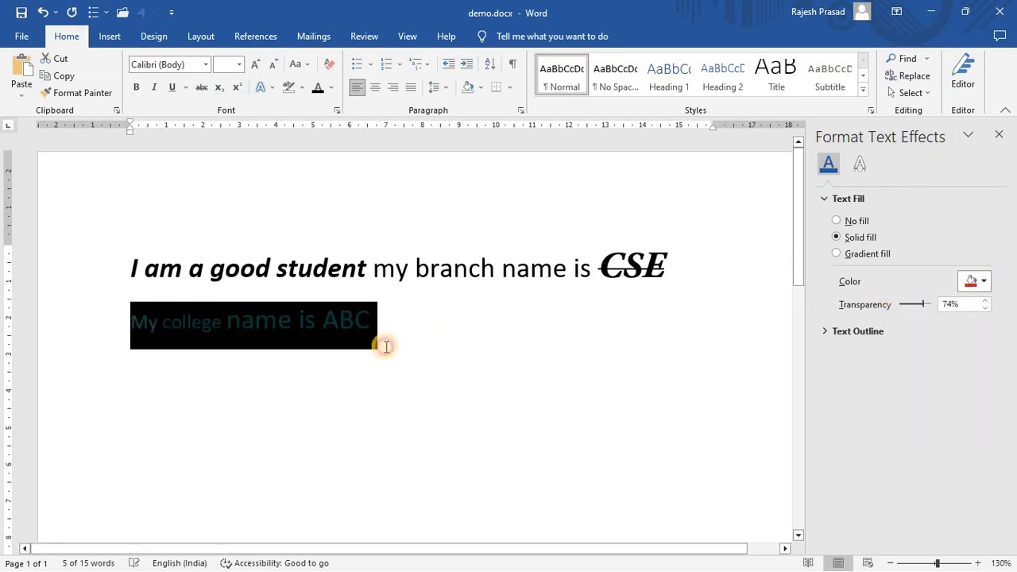
{"action": "left_click", "coordinate": [370, 357]}
Reduce the transparency of the second line's red fill to 0% and deselect the text
{"action": "left_click_drag", "start_coordinate": [363, 325], "coordinate": [130, 321]}
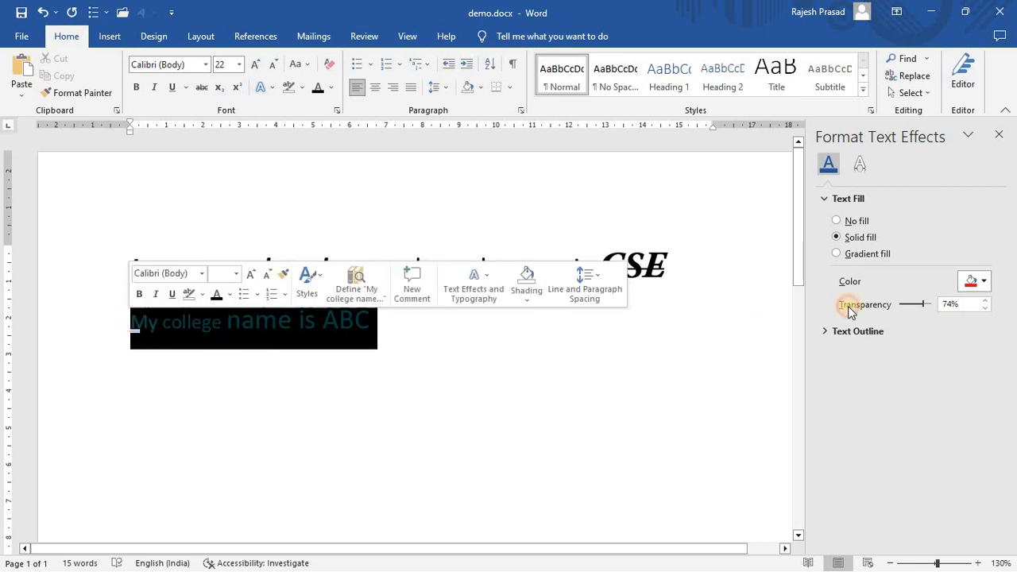
{"action": "left_click", "coordinate": [950, 304]}
{"action": "left_click_drag", "start_coordinate": [922, 303], "coordinate": [892, 305]}
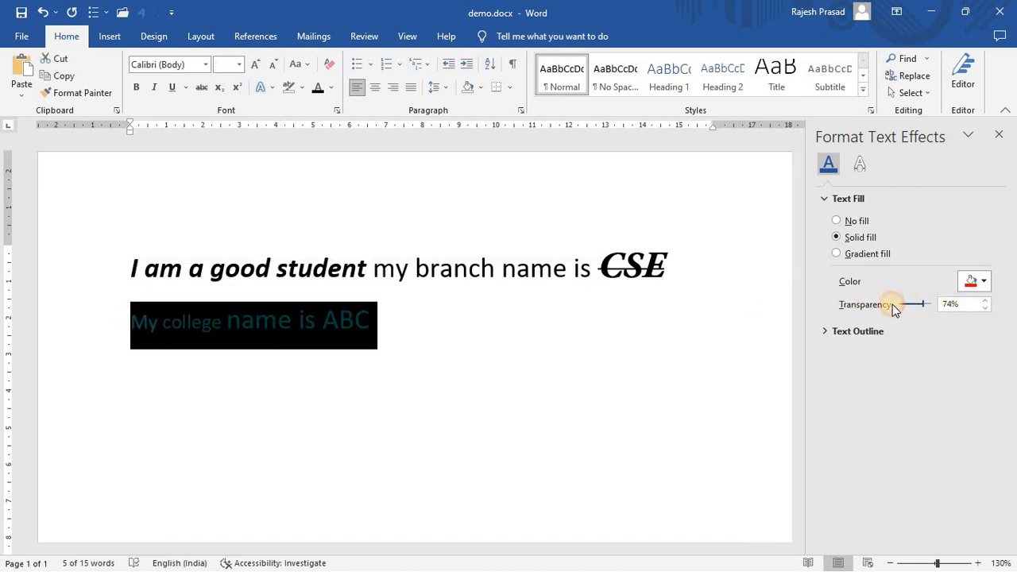
{"action": "left_click", "coordinate": [545, 345]}
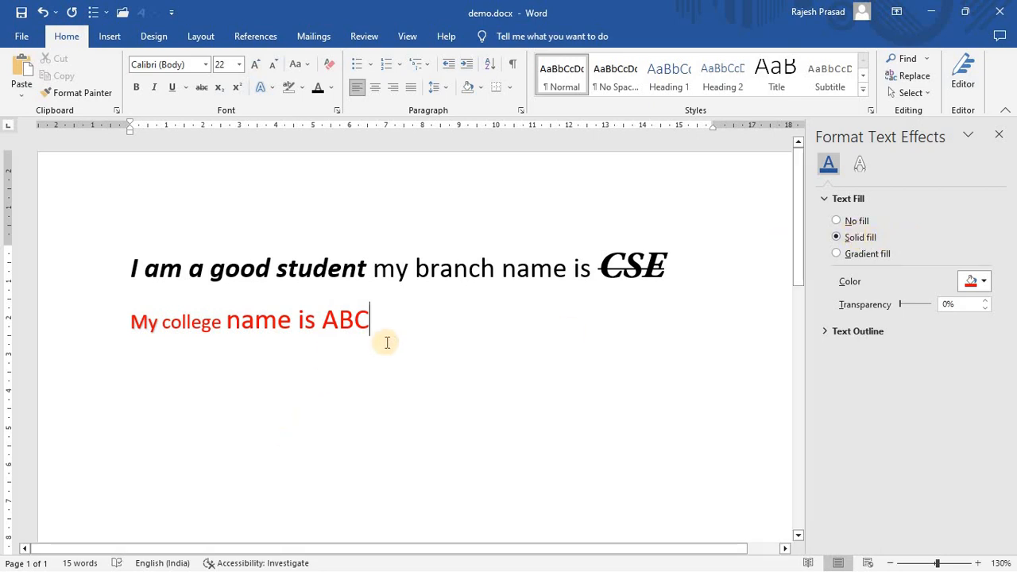
Apply No fill to the text of the entire second line
{"action": "left_click_drag", "start_coordinate": [387, 340], "coordinate": [124, 330]}
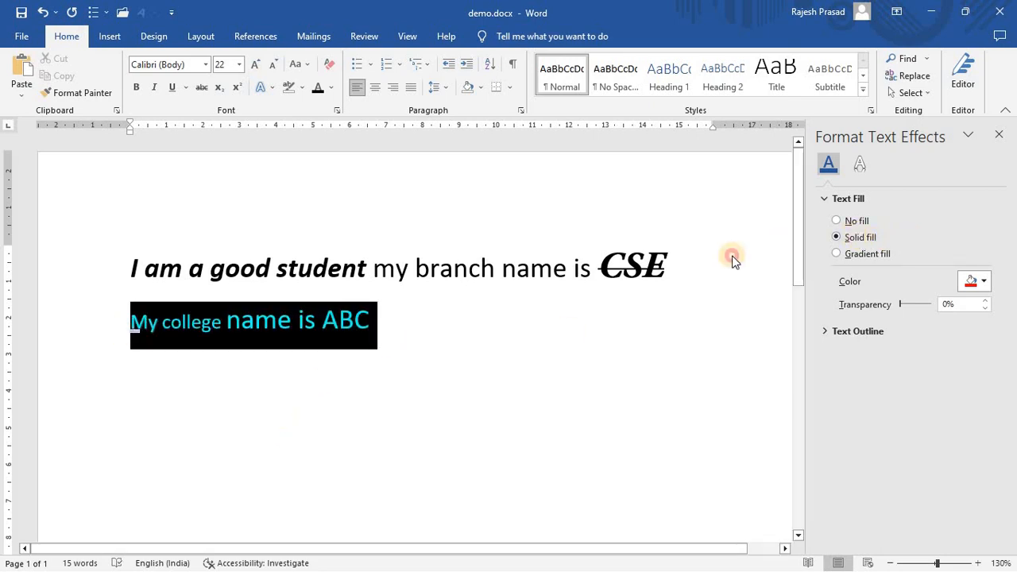
{"action": "left_click", "coordinate": [841, 224]}
{"action": "left_click", "coordinate": [413, 357]}
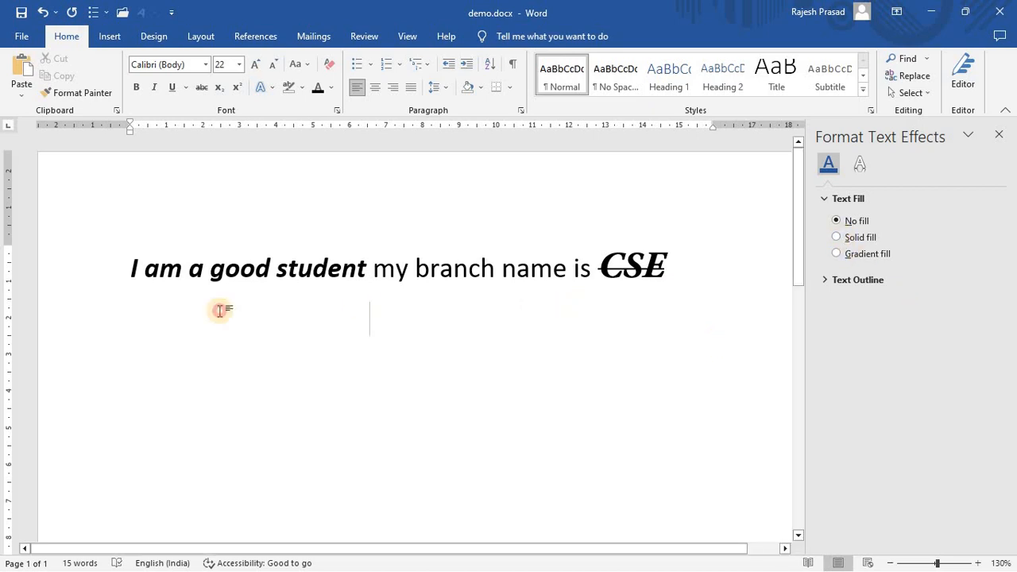
Give the second line's text a gradient fill and remove its green stop and the red stop at 72%
{"action": "left_click", "coordinate": [120, 318]}
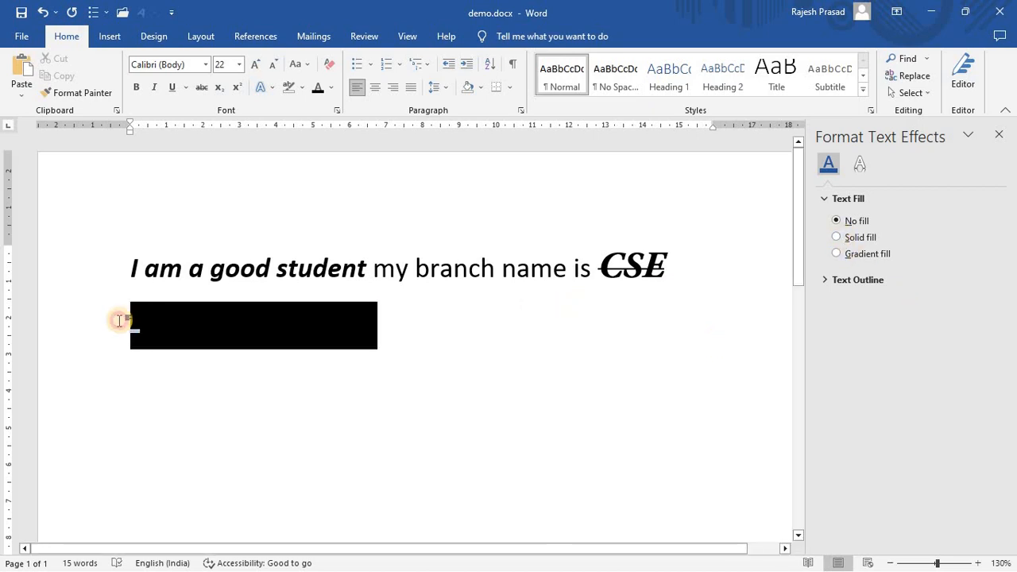
{"action": "left_click", "coordinate": [837, 254]}
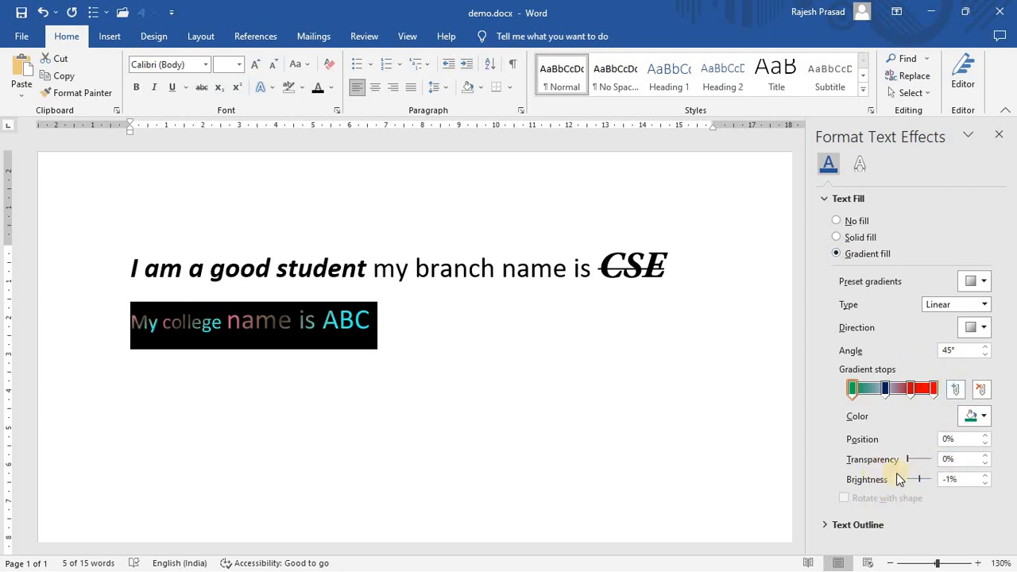
{"action": "left_click", "coordinate": [980, 392]}
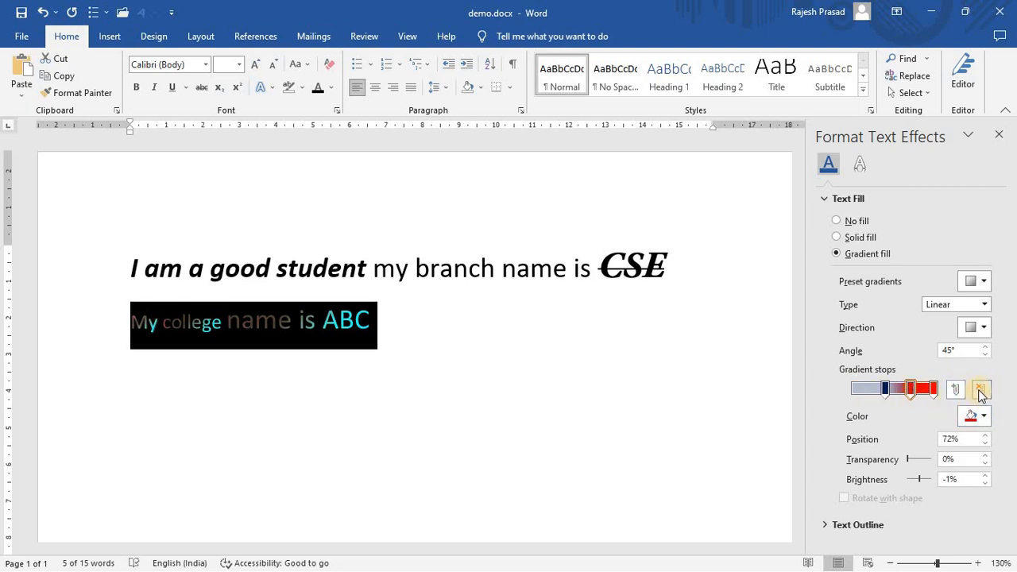
{"action": "left_click", "coordinate": [981, 389]}
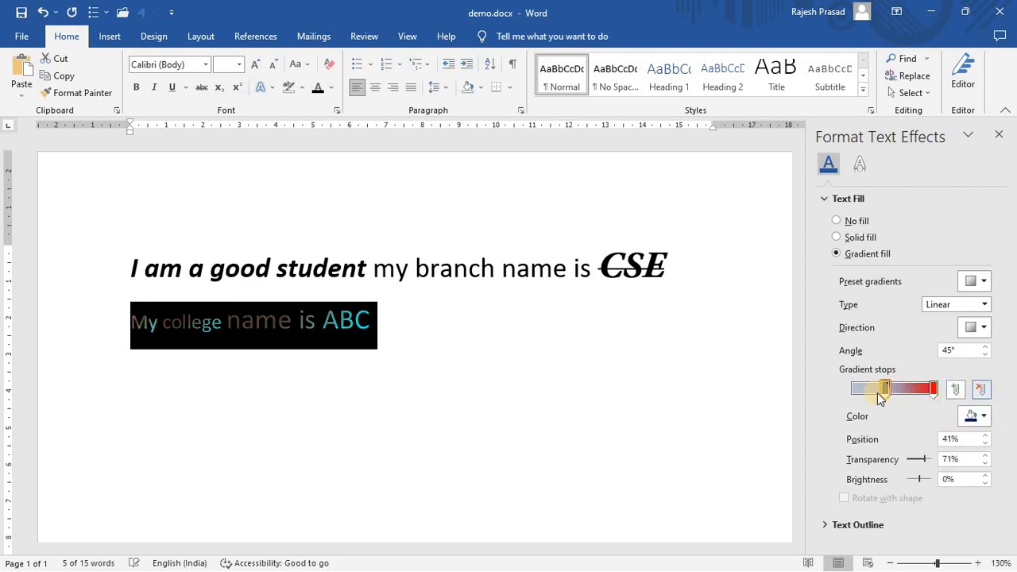
Move the dark blue gradient stop to 16%, add another stop, and place the red stop at 77%
{"action": "left_click_drag", "start_coordinate": [872, 395], "coordinate": [863, 395]}
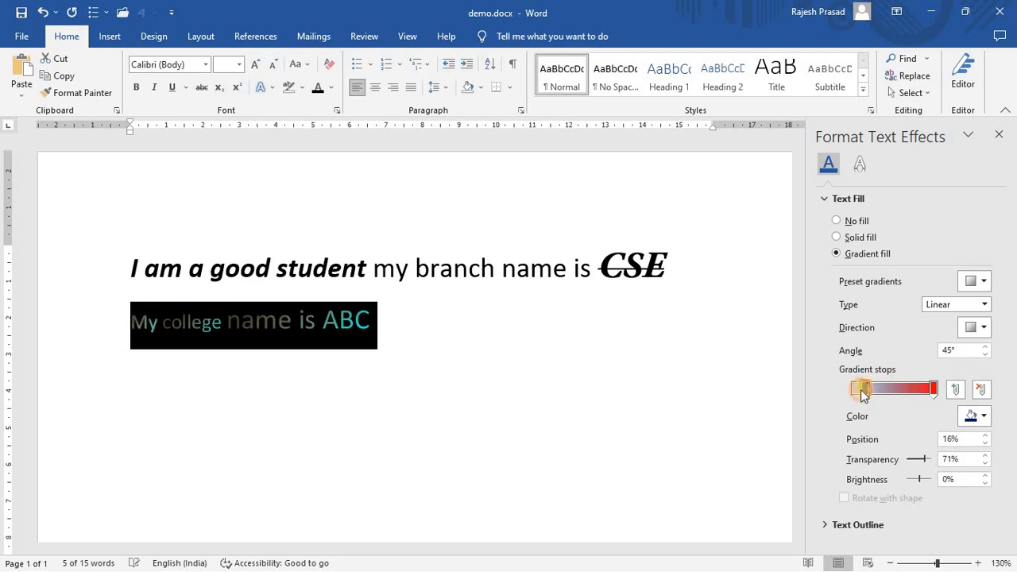
{"action": "left_click_drag", "start_coordinate": [931, 390], "coordinate": [896, 390]}
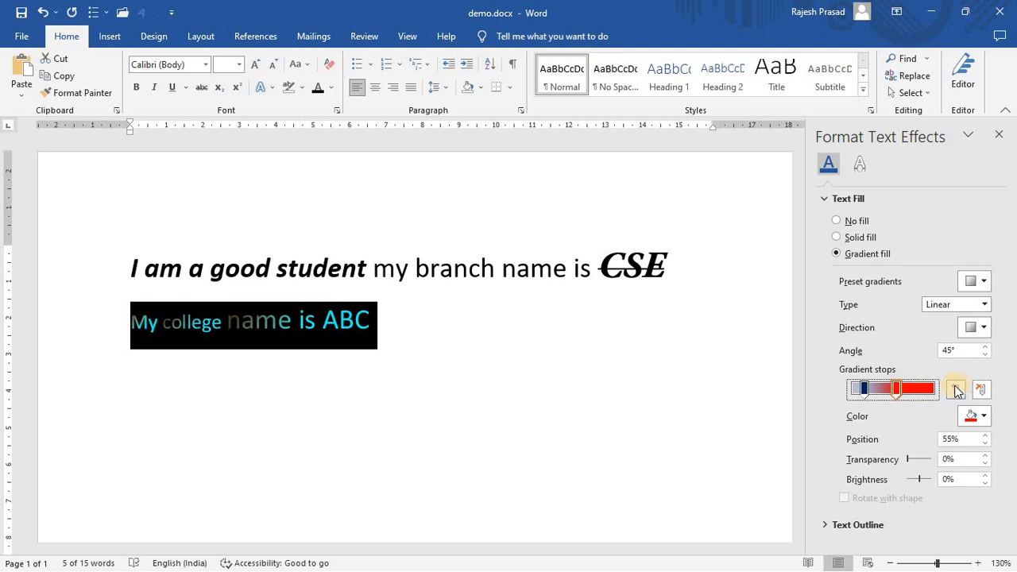
{"action": "left_click", "coordinate": [956, 390]}
{"action": "left_click_drag", "start_coordinate": [896, 391], "coordinate": [921, 390]}
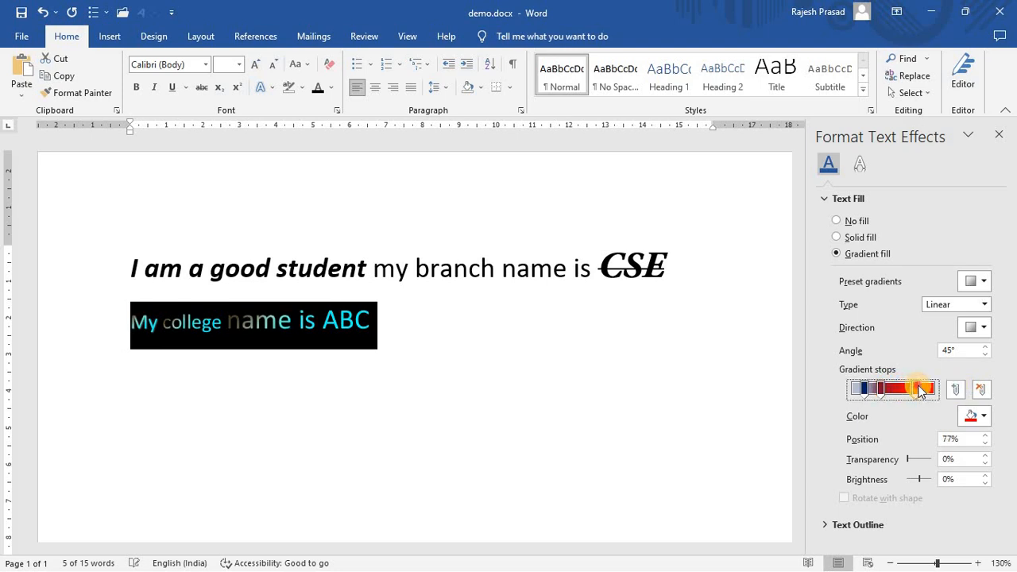
Move the dark blue gradient stop to 10% and change its color to yellow
{"action": "left_click", "coordinate": [865, 390]}
{"action": "left_click", "coordinate": [984, 416]}
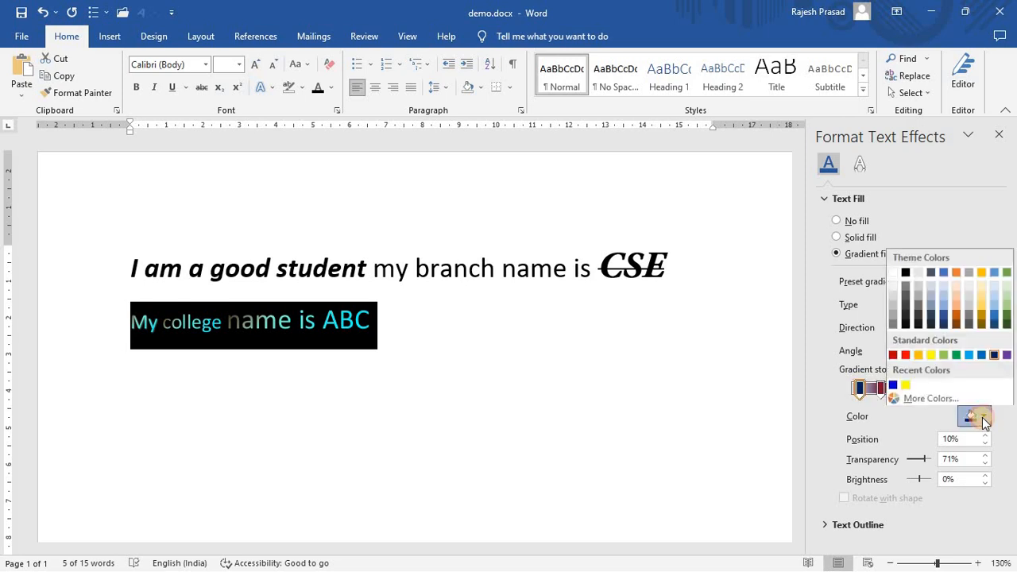
{"action": "left_click", "coordinate": [931, 355]}
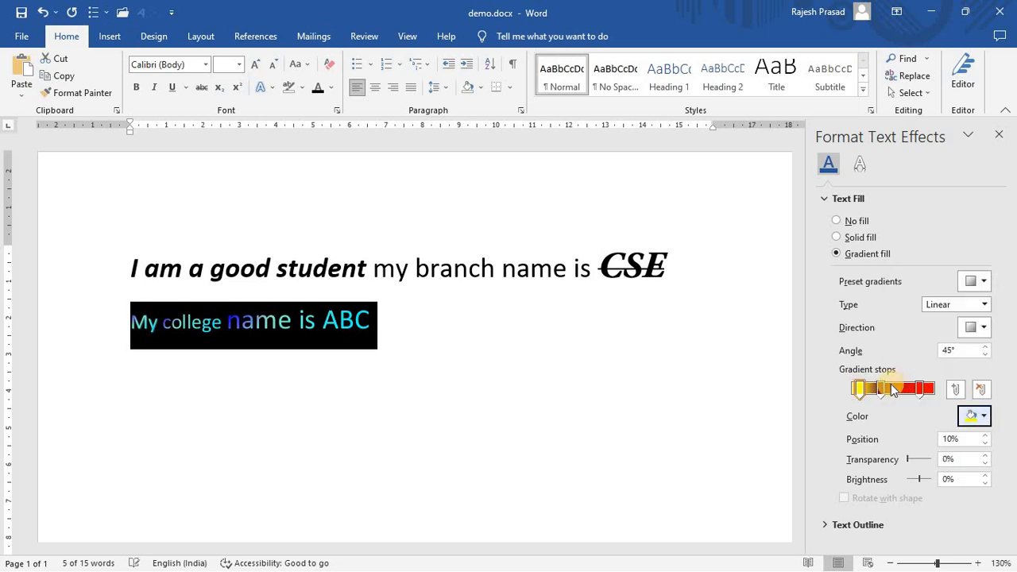
Color the middle gradient stop green, space out the stops with the red one at 85%, and deselect the text
{"action": "left_click_drag", "start_coordinate": [888, 395], "coordinate": [894, 394]}
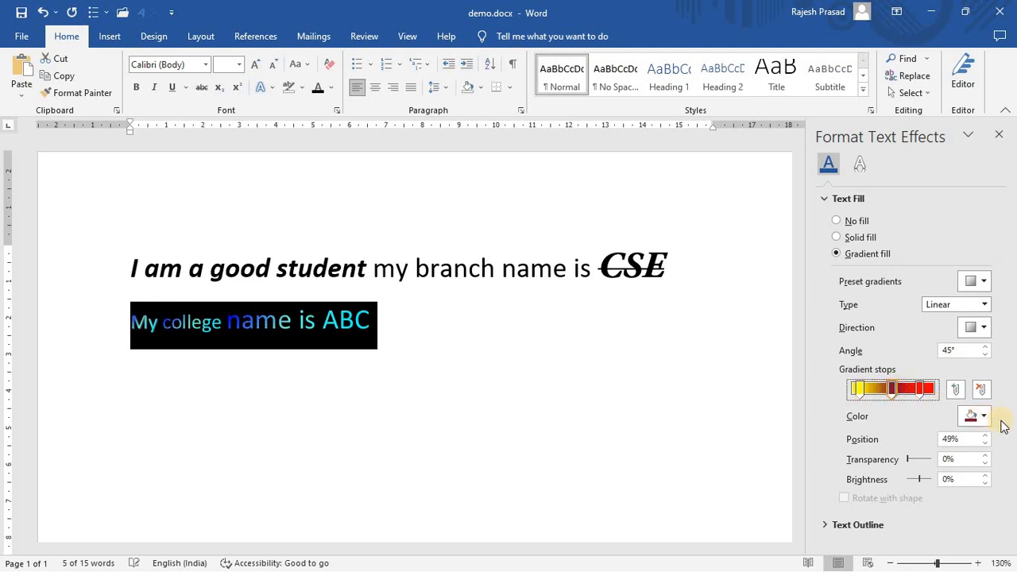
{"action": "left_click", "coordinate": [985, 418]}
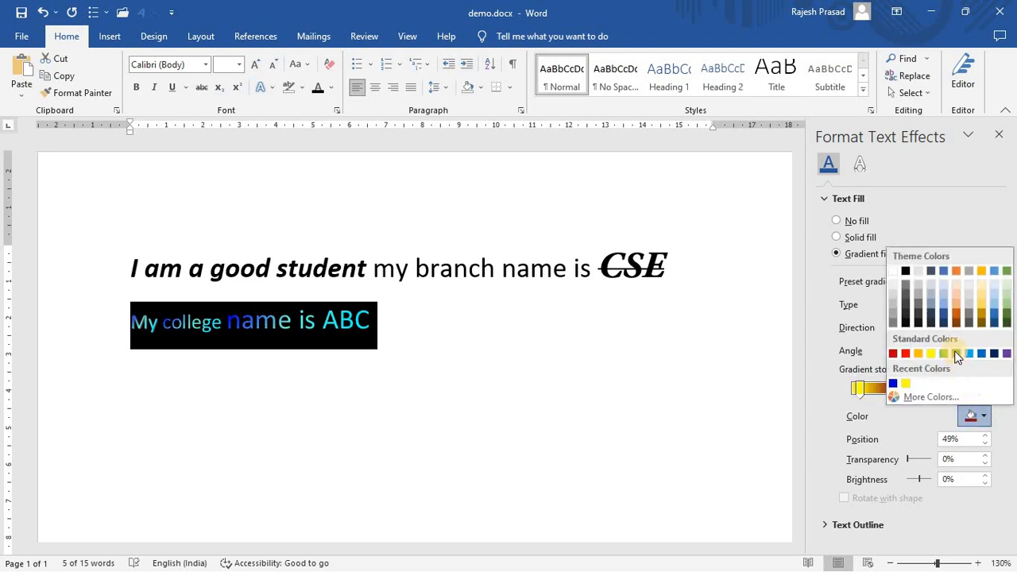
{"action": "left_click", "coordinate": [956, 354]}
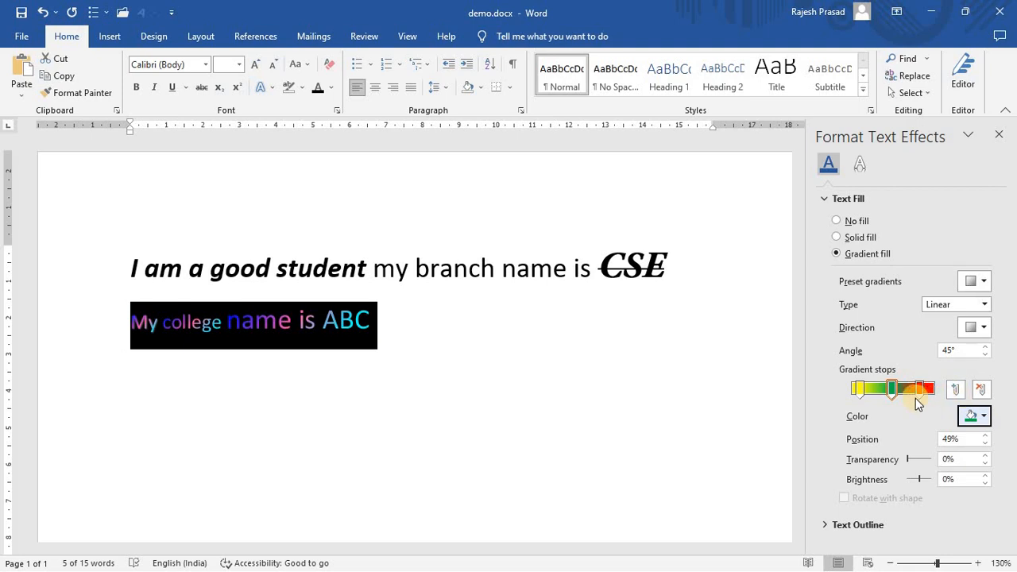
{"action": "left_click", "coordinate": [863, 393]}
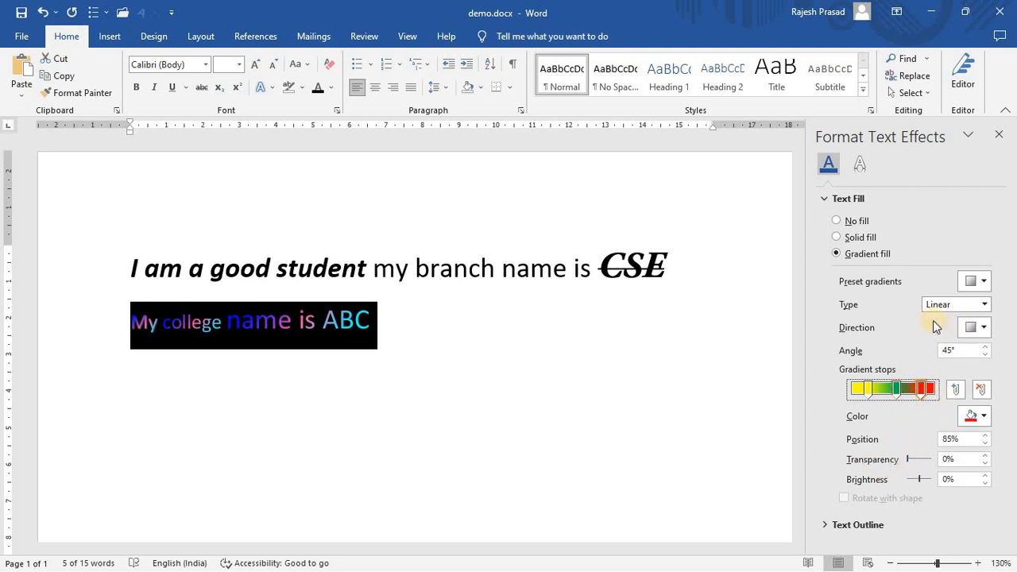
{"action": "left_click", "coordinate": [509, 338]}
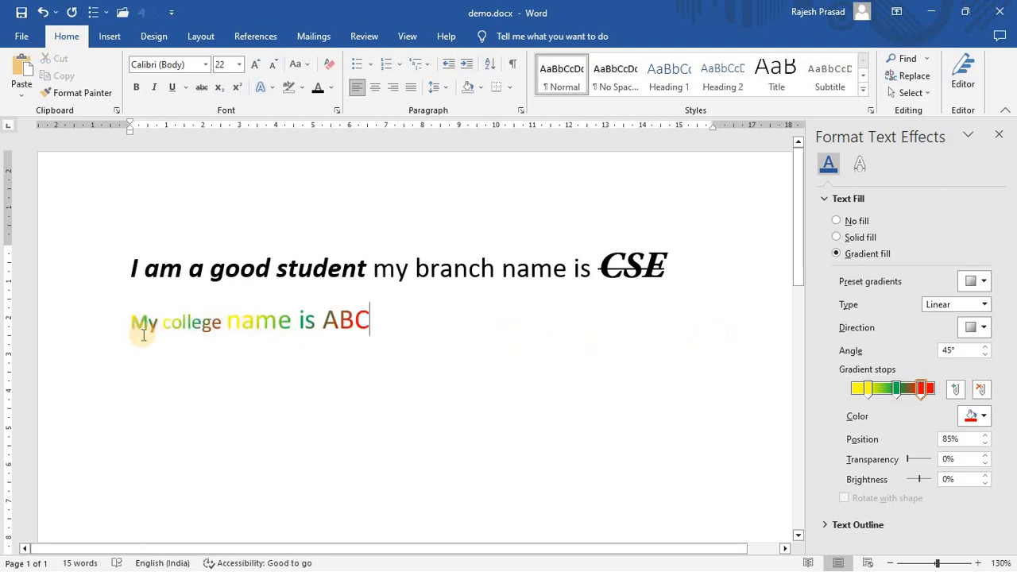
Make the entire second line bold and enlarge it until its larger text reaches size 48
{"action": "left_click_drag", "start_coordinate": [392, 322], "coordinate": [132, 321]}
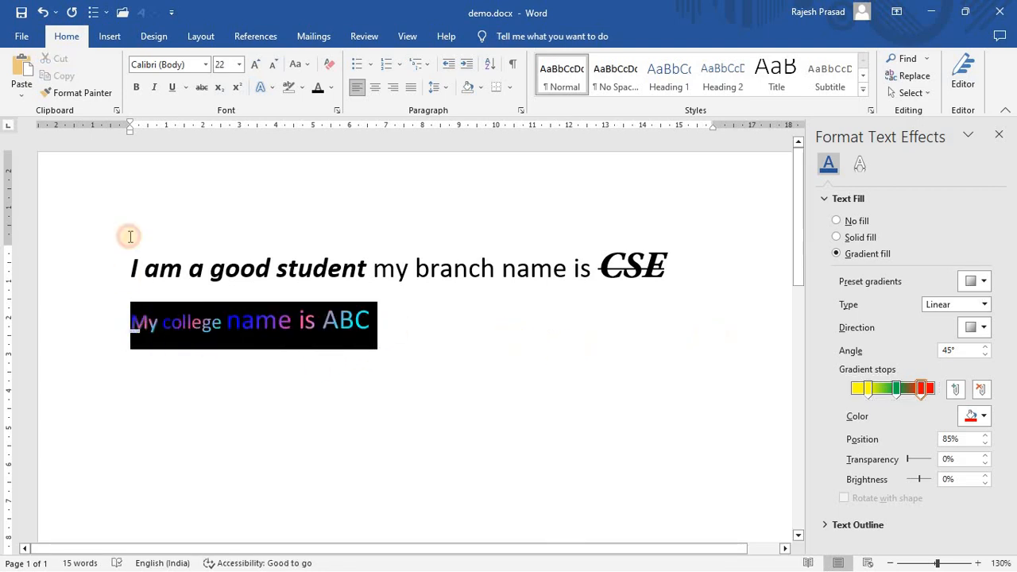
{"action": "left_click", "coordinate": [137, 87]}
{"action": "left_click", "coordinate": [254, 68]}
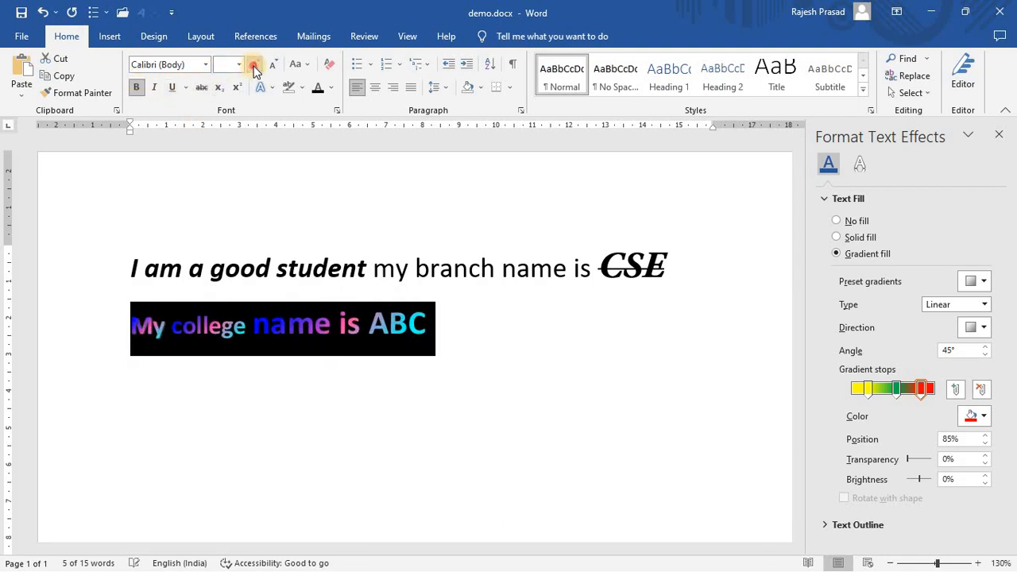
{"action": "left_click", "coordinate": [255, 68]}
{"action": "left_click", "coordinate": [255, 68]}
{"action": "left_click", "coordinate": [690, 440]}
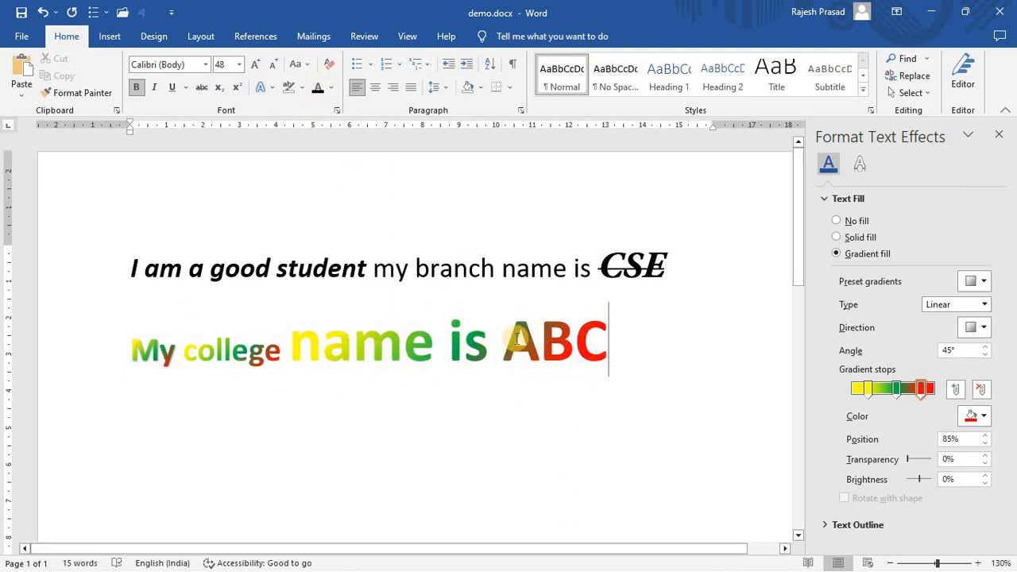
Close the text effects settings
{"action": "left_click_drag", "start_coordinate": [518, 340], "coordinate": [642, 381]}
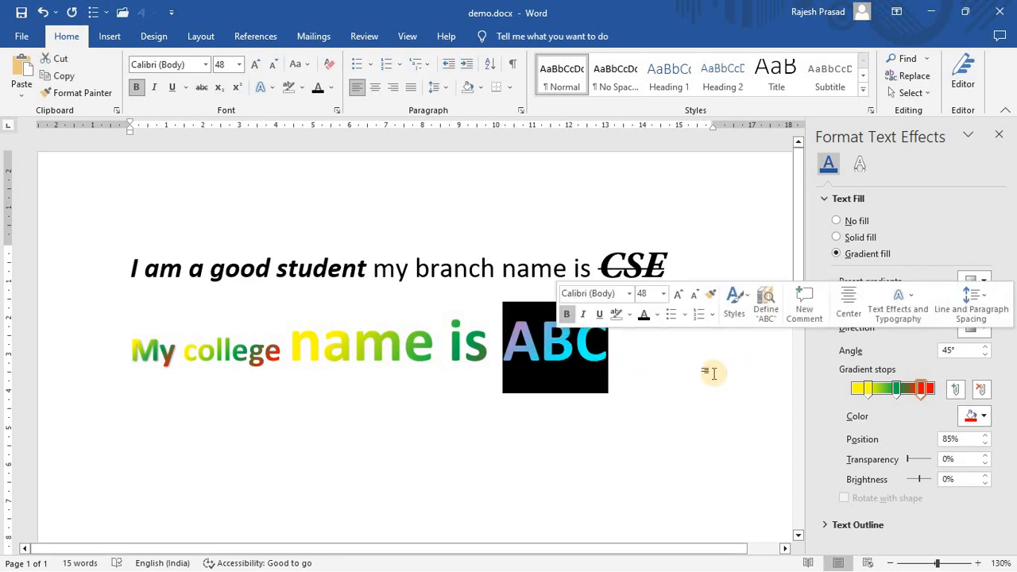
{"action": "left_click", "coordinate": [755, 373]}
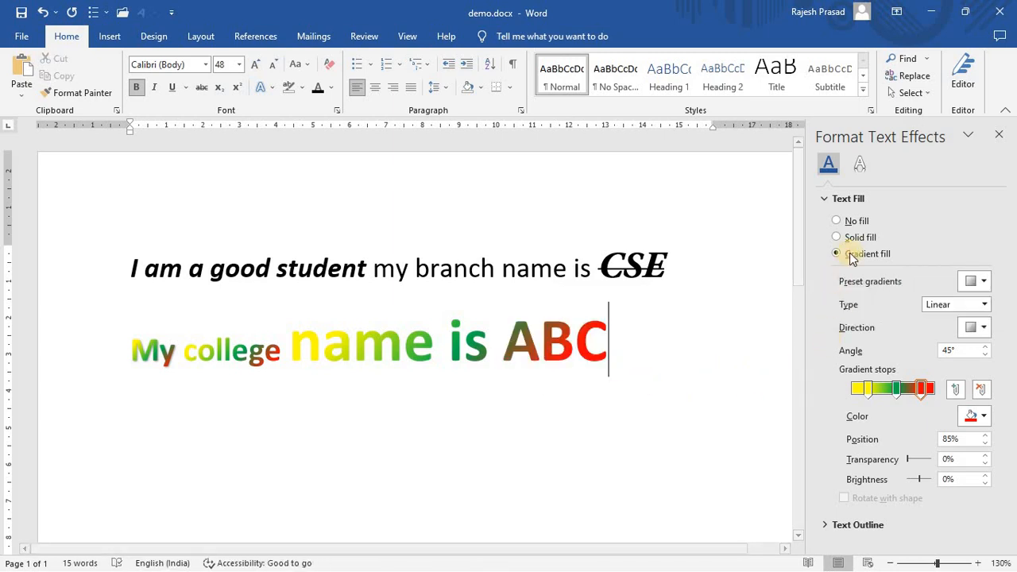
{"action": "left_click", "coordinate": [999, 134]}
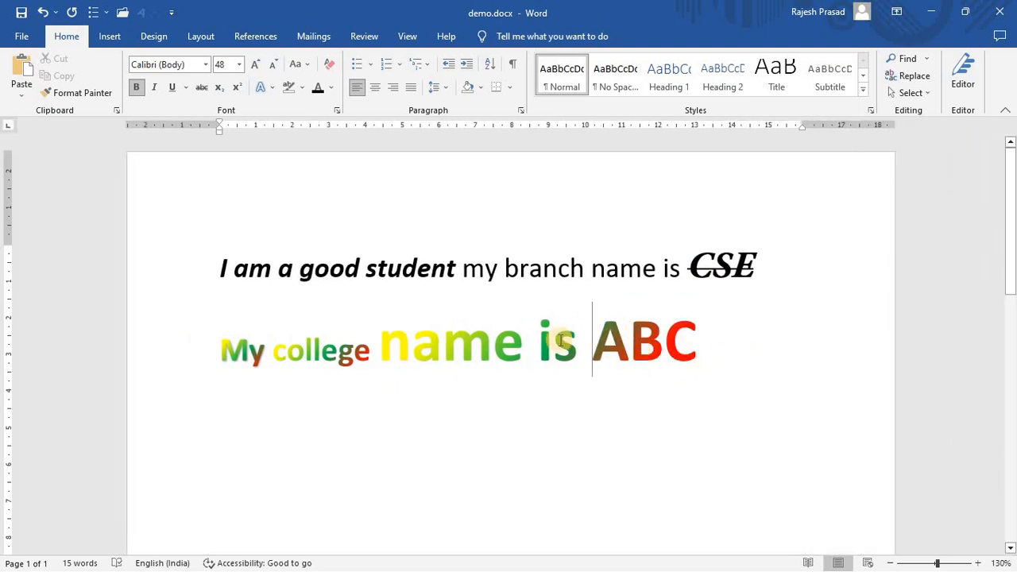
Open the custom gradient settings for the word ABC in the second line
{"action": "left_click_drag", "start_coordinate": [608, 342], "coordinate": [689, 340]}
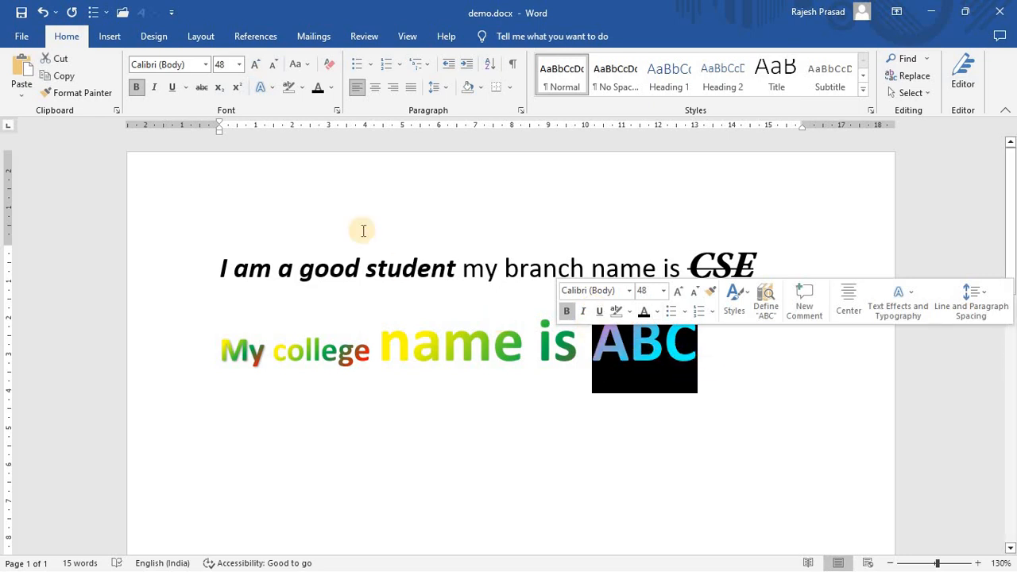
{"action": "left_click", "coordinate": [332, 88]}
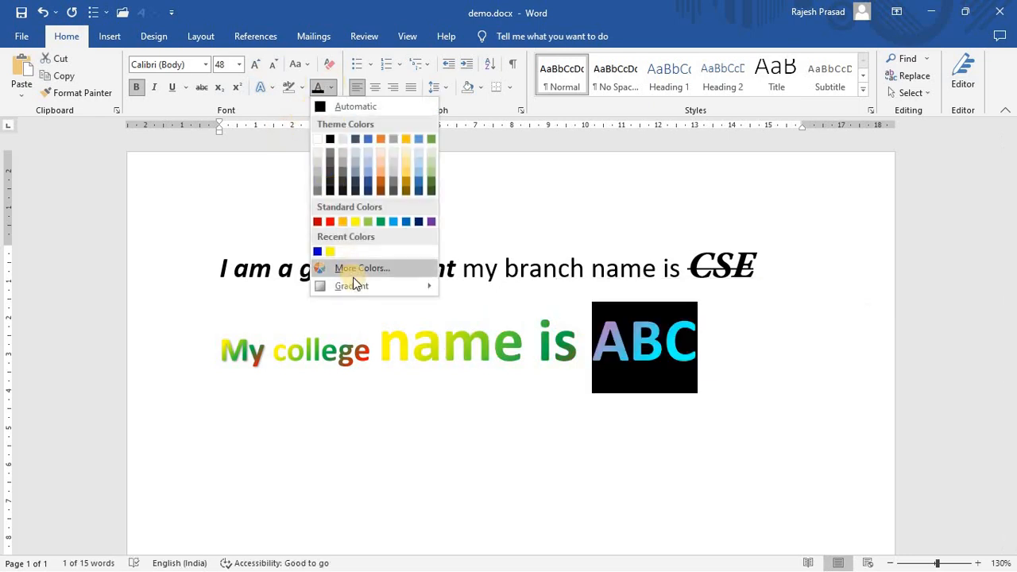
{"action": "mouse_move", "coordinate": [398, 287]}
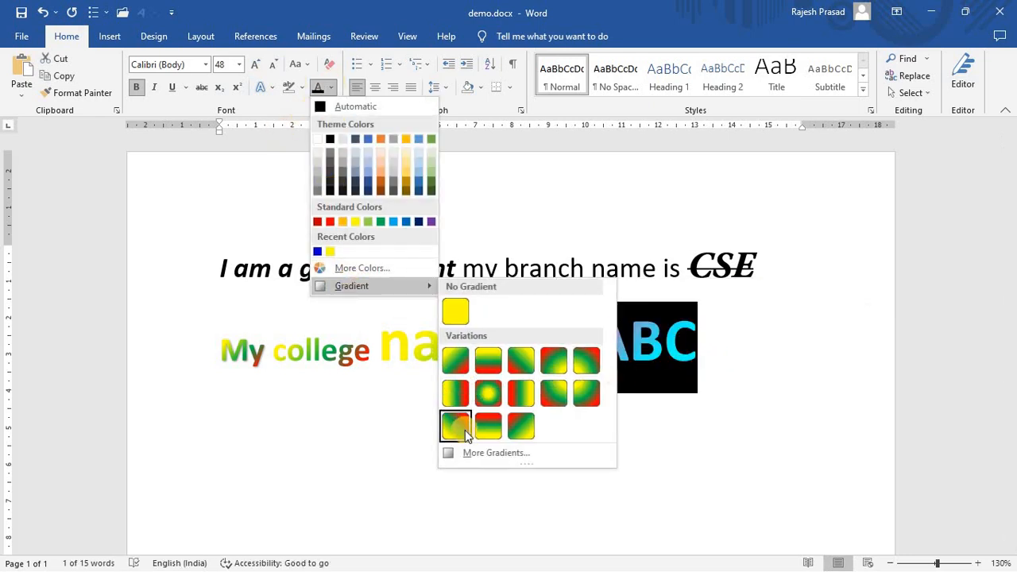
{"action": "left_click", "coordinate": [491, 452]}
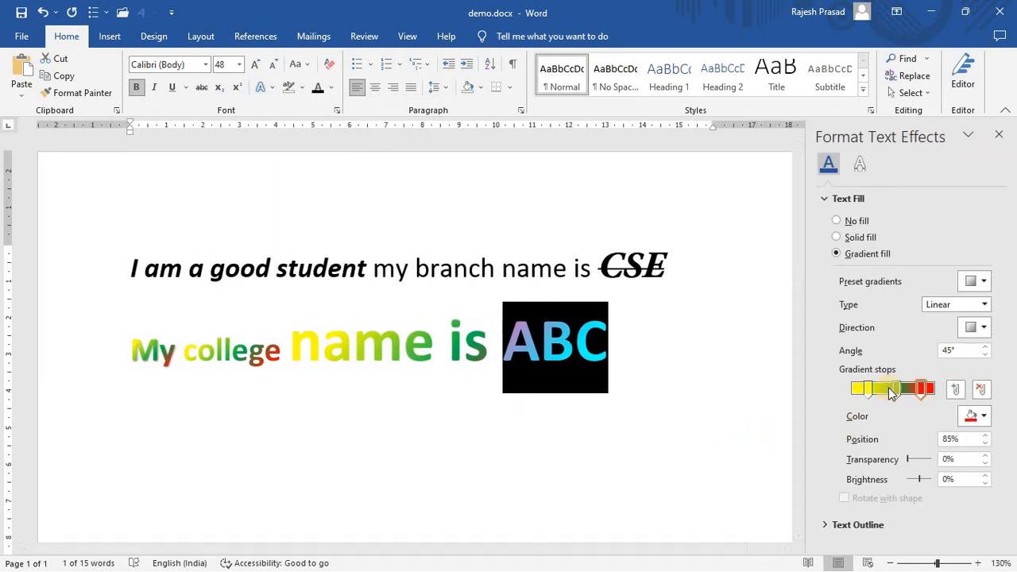
Remove the red gradient stop from ABC's text fill and move the green stop to 75%
{"action": "left_click", "coordinate": [984, 390]}
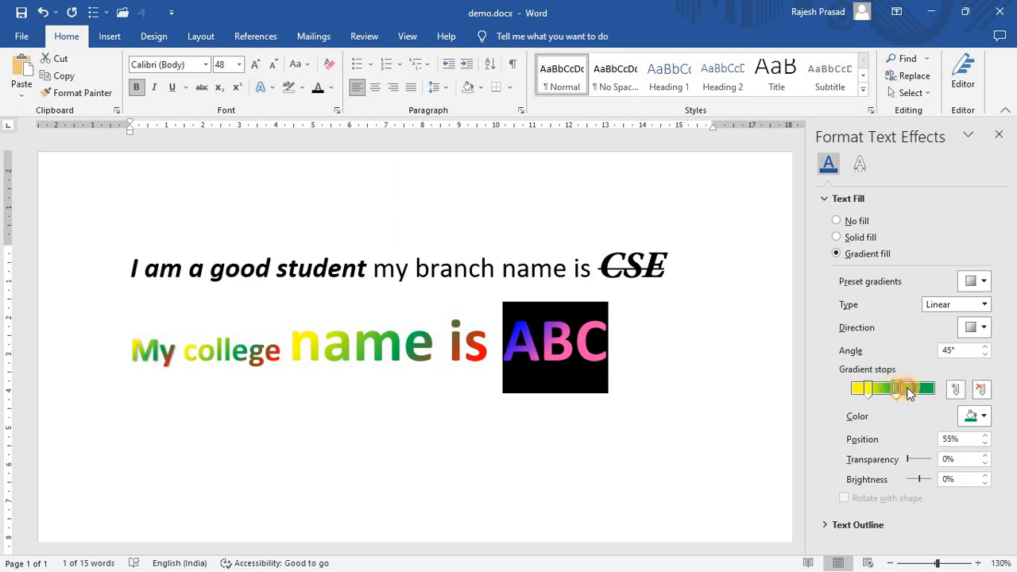
{"action": "left_click_drag", "start_coordinate": [910, 392], "coordinate": [914, 389]}
{"action": "left_click", "coordinate": [982, 388]}
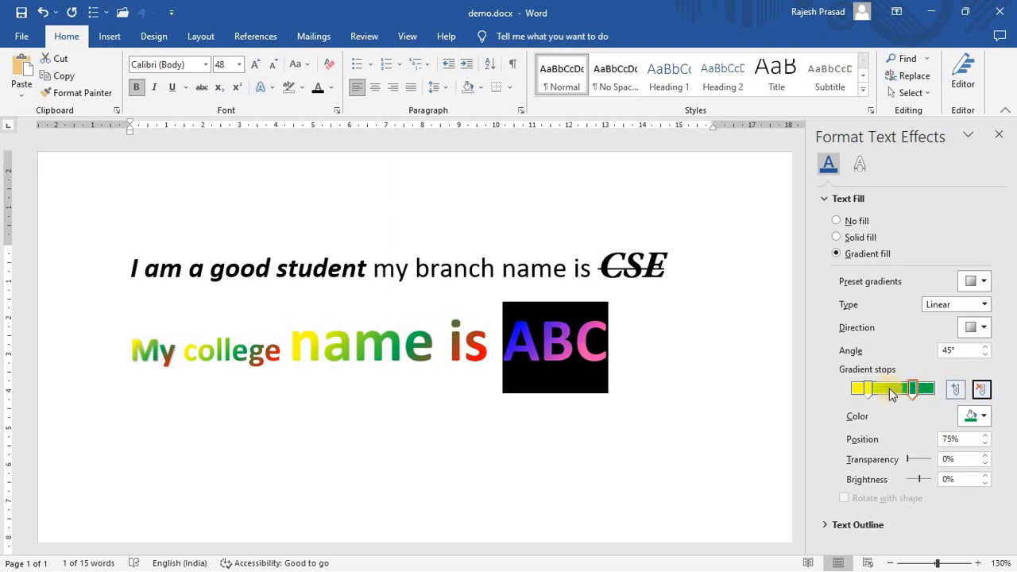
Color ABC's first gradient stop dark blue at 17% and its second stop purple at 76%
{"action": "left_click", "coordinate": [865, 390]}
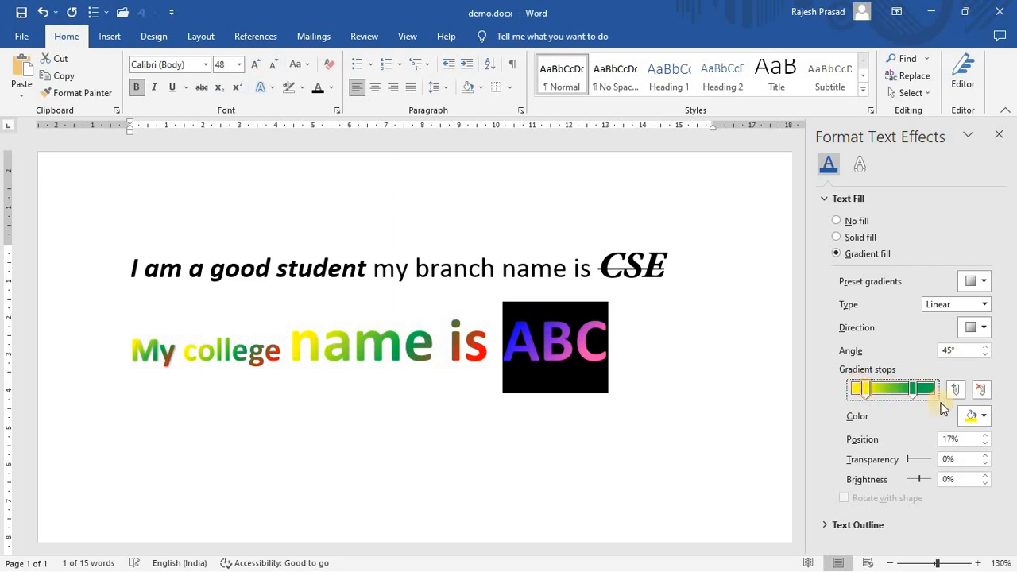
{"action": "left_click", "coordinate": [984, 416]}
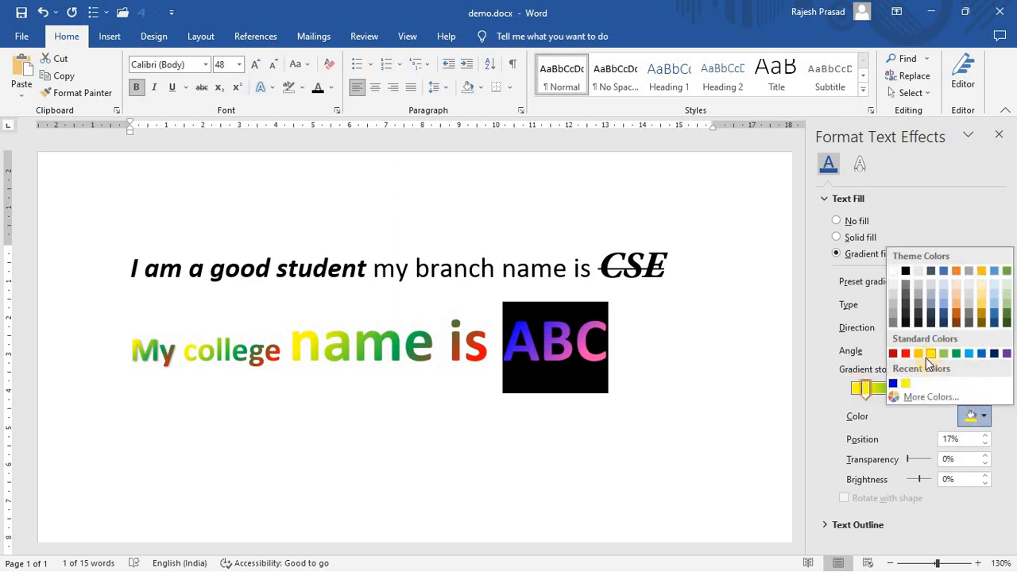
{"action": "left_click", "coordinate": [995, 354]}
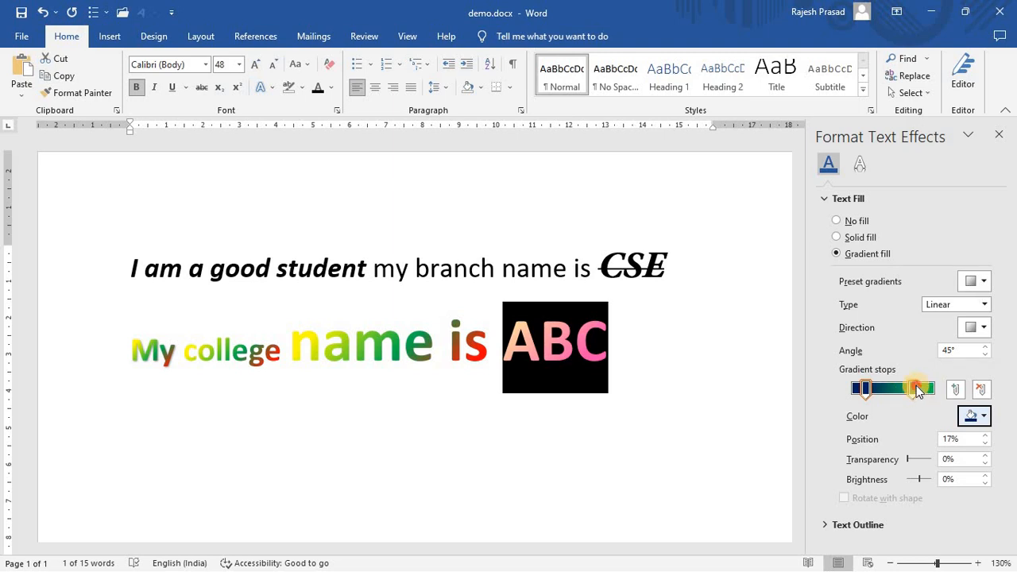
{"action": "left_click", "coordinate": [918, 388]}
{"action": "left_click", "coordinate": [984, 416]}
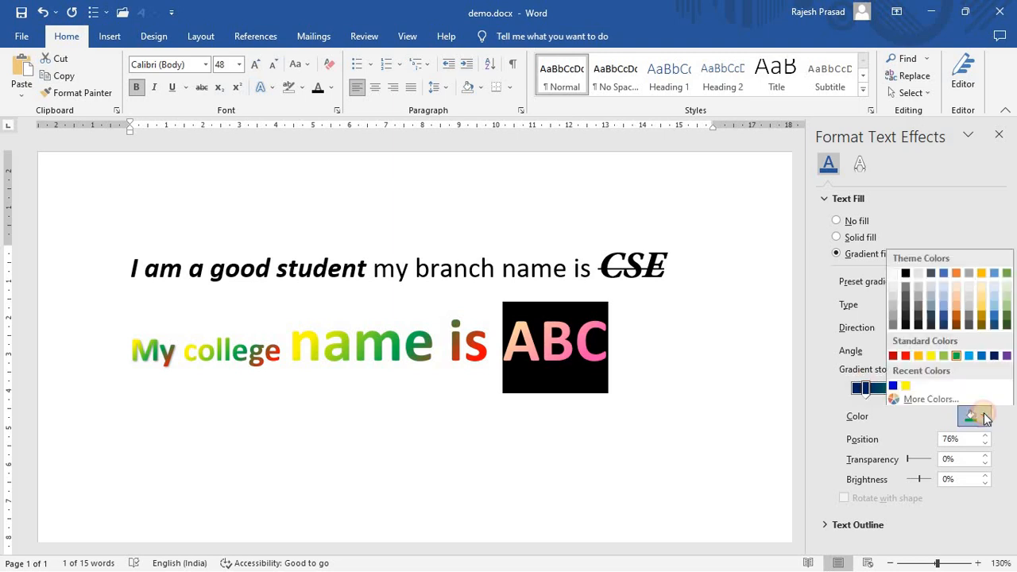
{"action": "left_click", "coordinate": [1006, 355]}
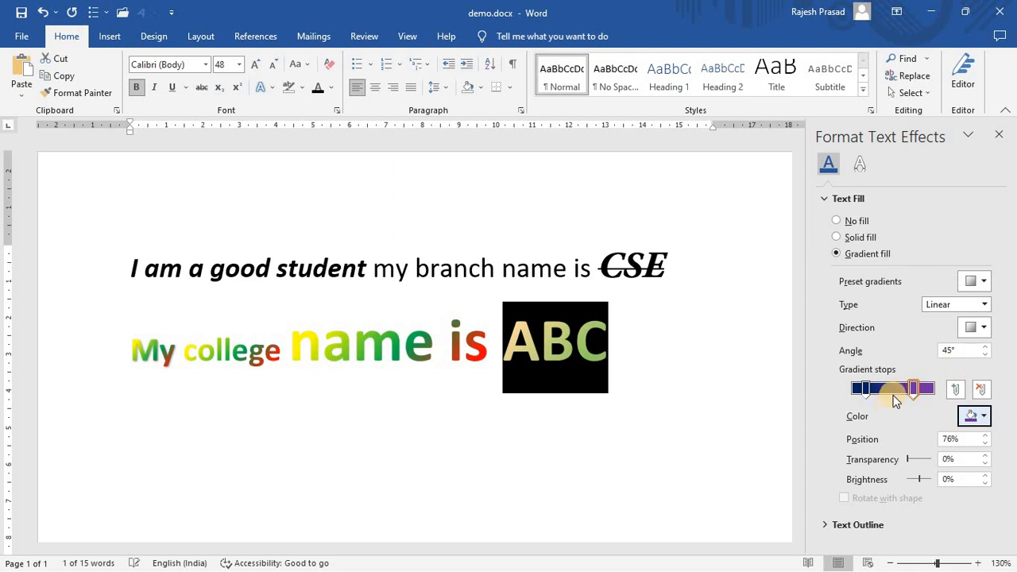
Deselect the word ABC and close the text effects settings
{"action": "left_click_drag", "start_coordinate": [914, 393], "coordinate": [862, 390]}
{"action": "left_click", "coordinate": [744, 309]}
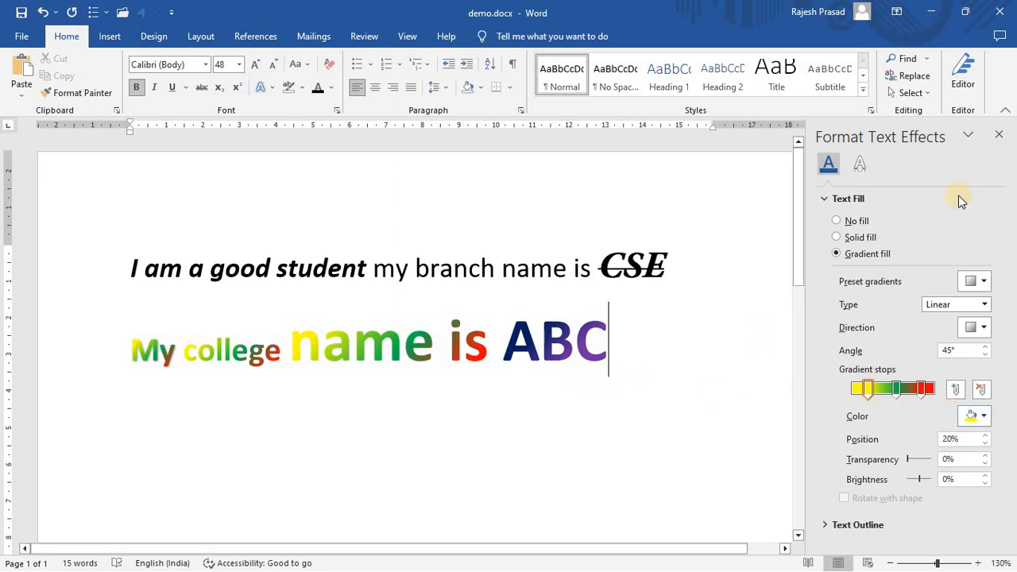
{"action": "left_click", "coordinate": [997, 136]}
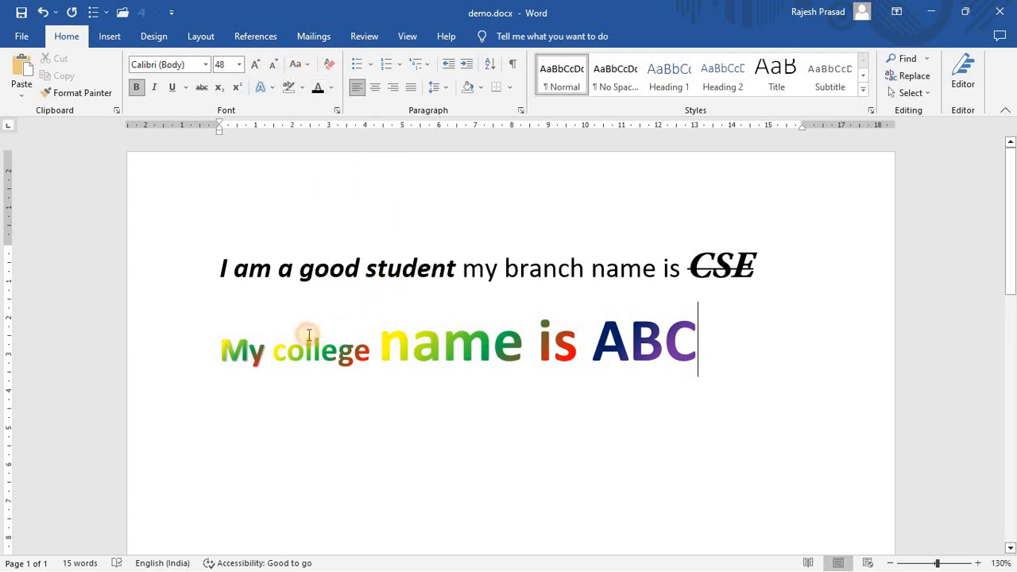
Capitalize each word of "I am a good student my branch name is" in the first line
{"action": "left_click", "coordinate": [243, 344]}
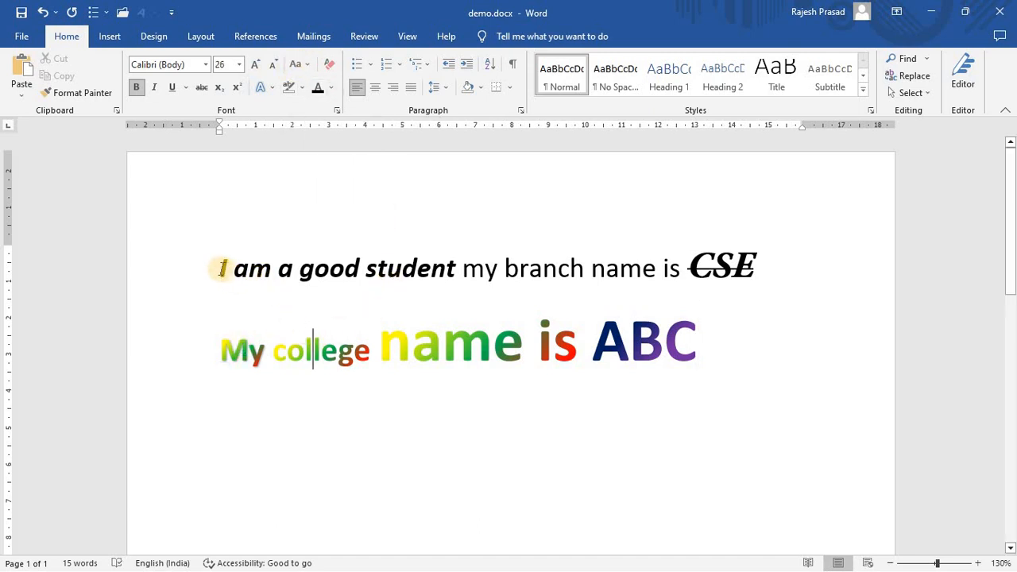
{"action": "left_click_drag", "start_coordinate": [222, 269], "coordinate": [684, 265]}
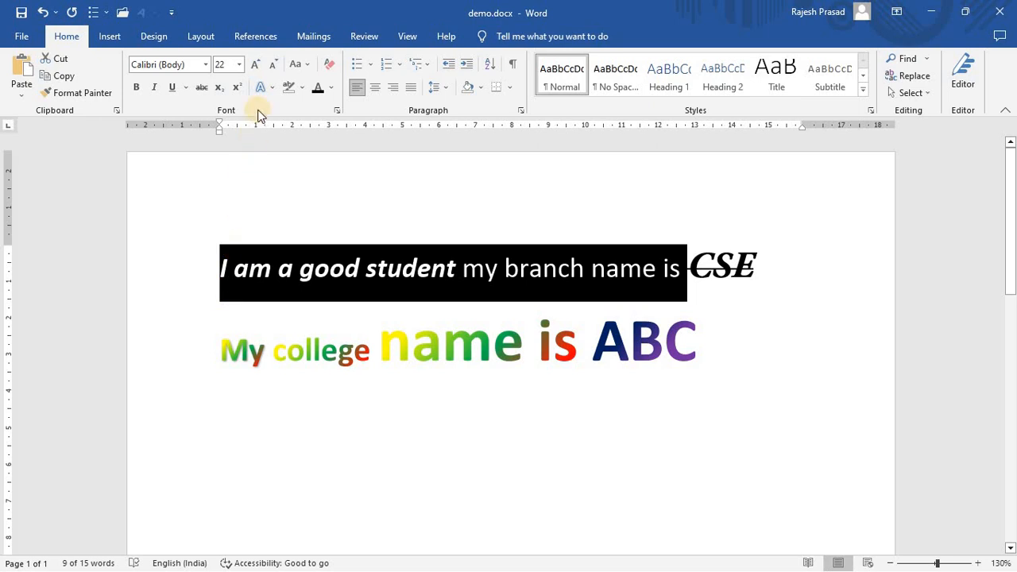
{"action": "left_click", "coordinate": [297, 64]}
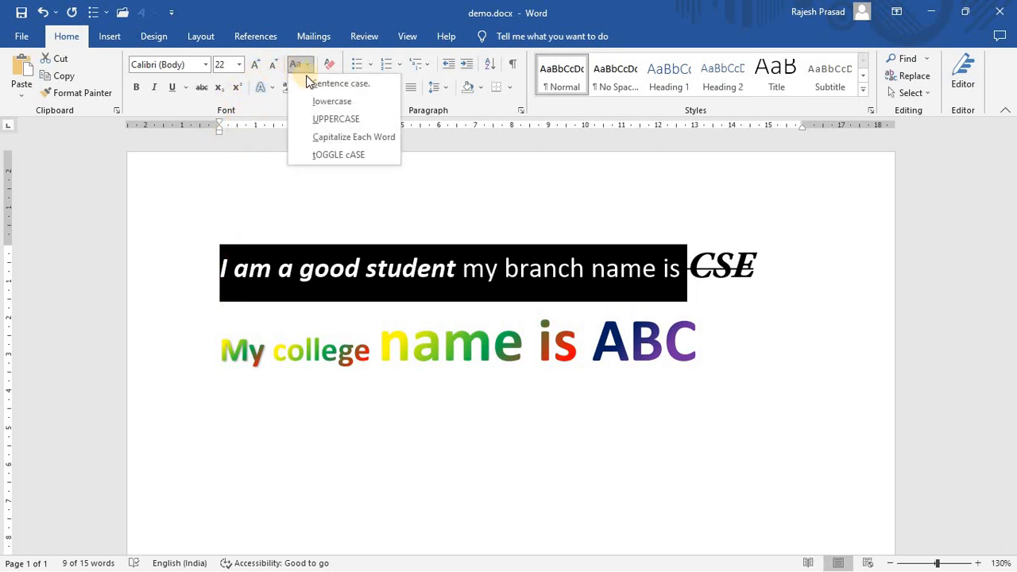
{"action": "left_click", "coordinate": [345, 137]}
{"action": "left_click", "coordinate": [272, 283]}
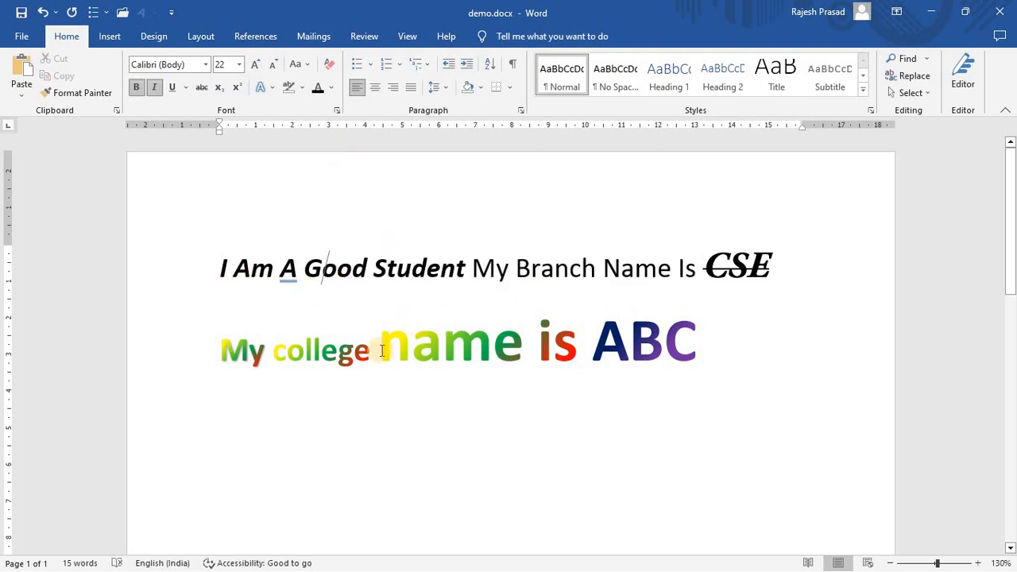
Change the entire first line, including CSE, to lowercase
{"action": "left_click", "coordinate": [306, 68]}
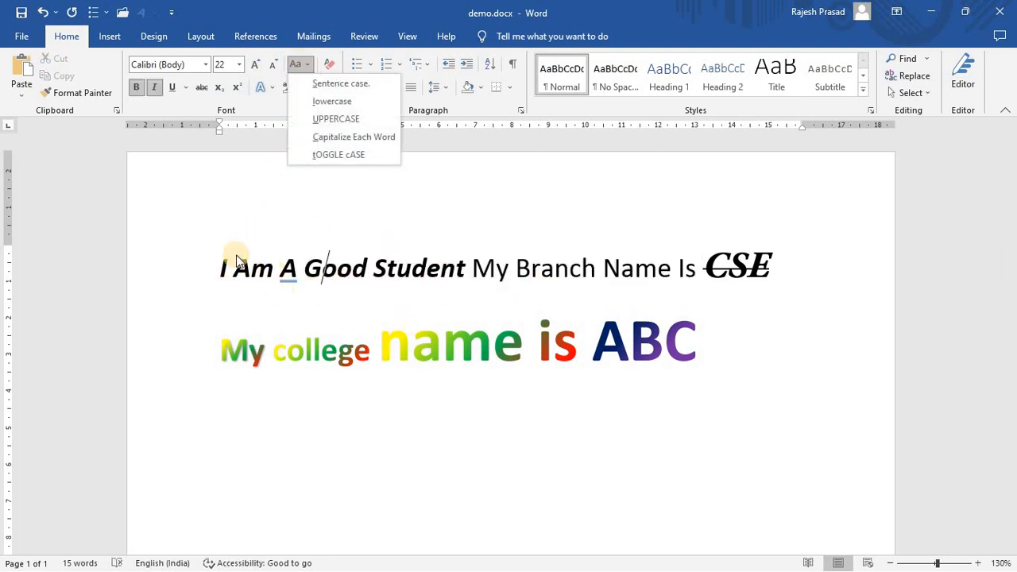
{"action": "left_click", "coordinate": [223, 266]}
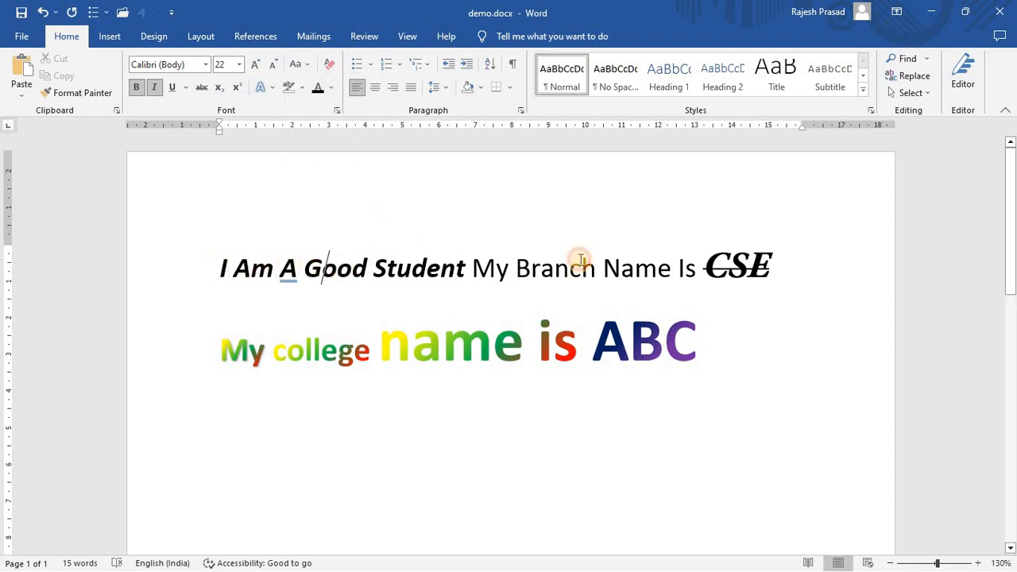
{"action": "left_click_drag", "start_coordinate": [775, 273], "coordinate": [181, 205]}
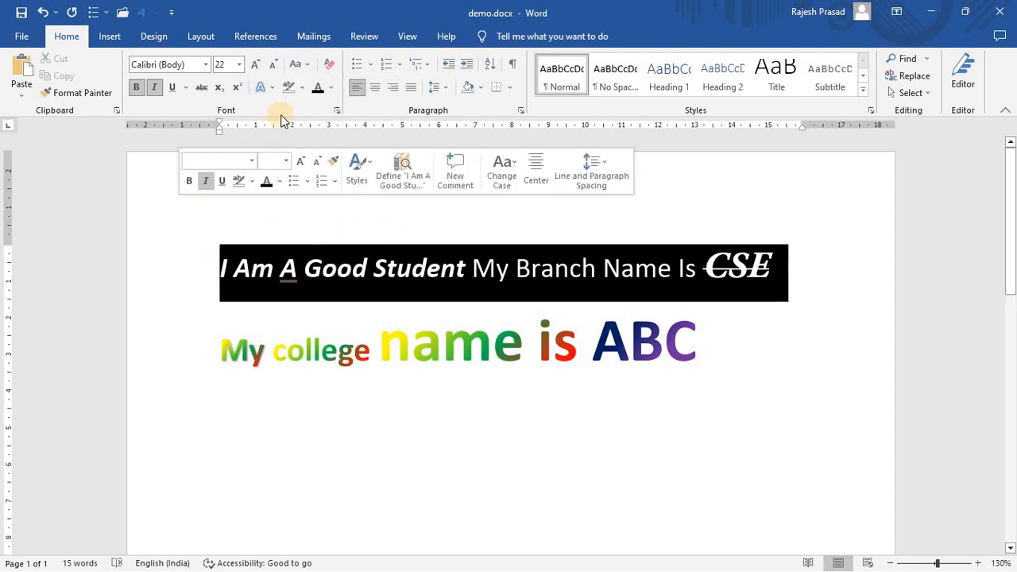
{"action": "left_click", "coordinate": [332, 88]}
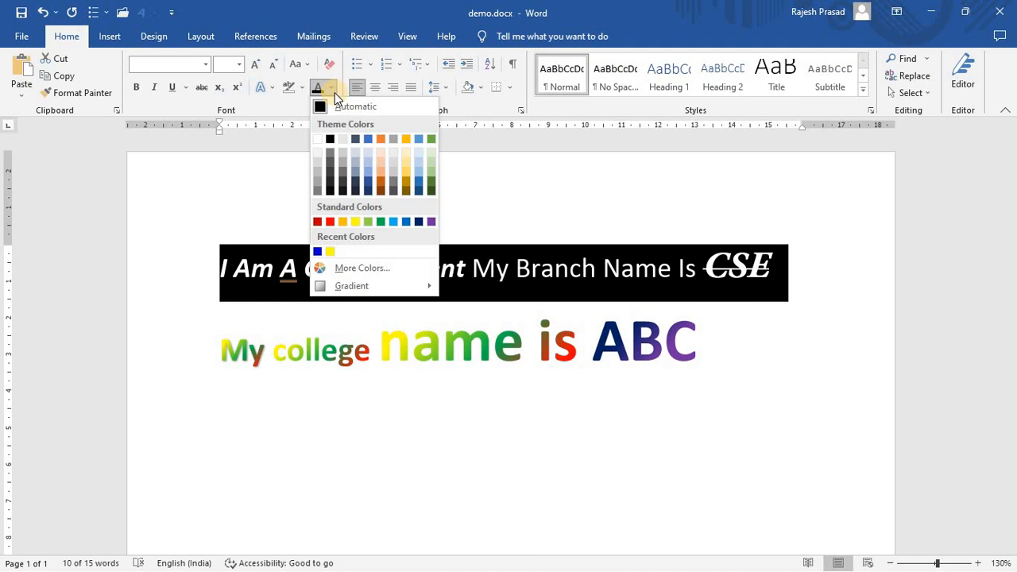
{"action": "left_click", "coordinate": [306, 67]}
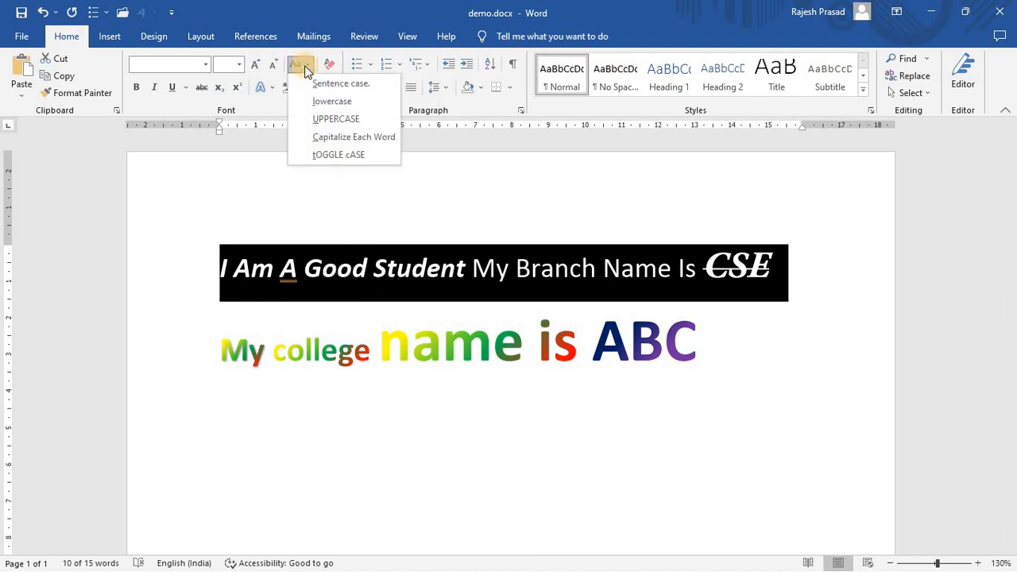
{"action": "left_click", "coordinate": [326, 101]}
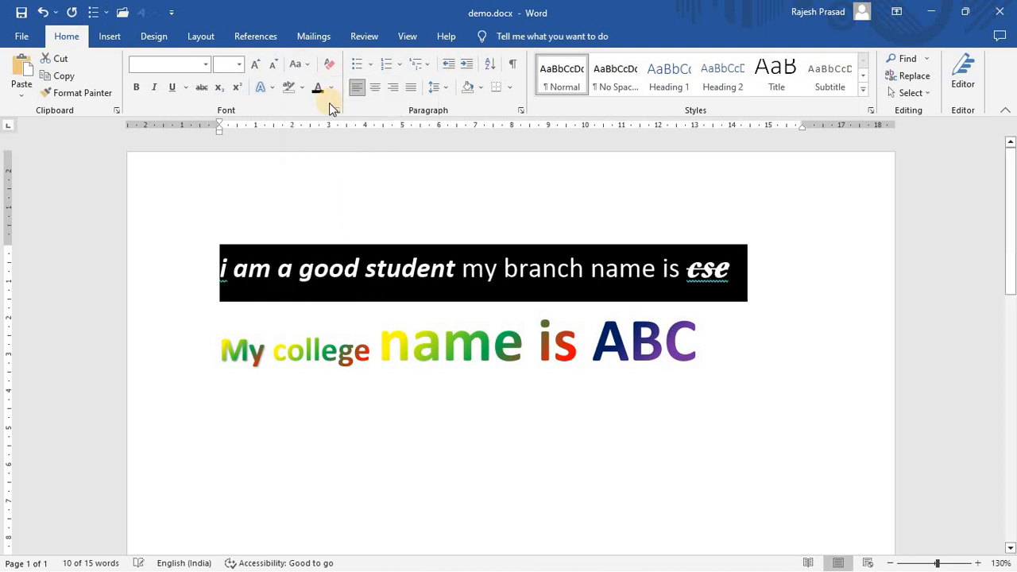
{"action": "left_click", "coordinate": [263, 292]}
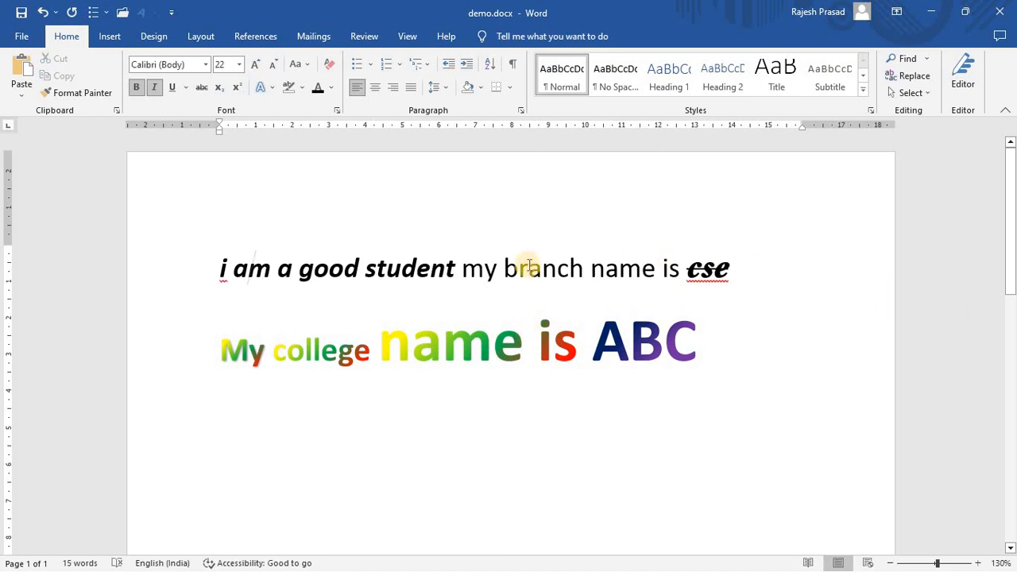
Change the whole first line to sentence case
{"action": "left_click_drag", "start_coordinate": [218, 254], "coordinate": [749, 273]}
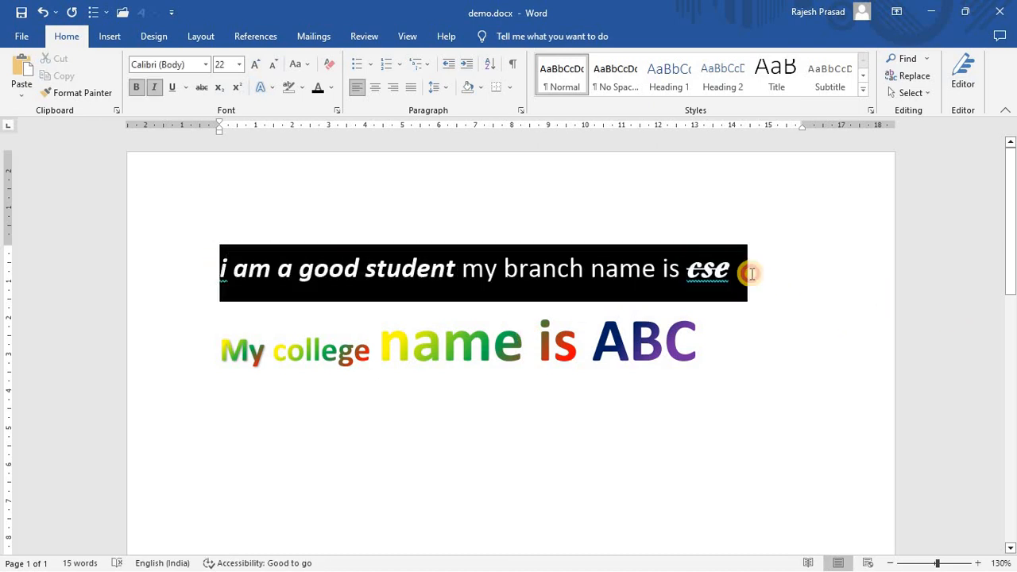
{"action": "left_click", "coordinate": [308, 65]}
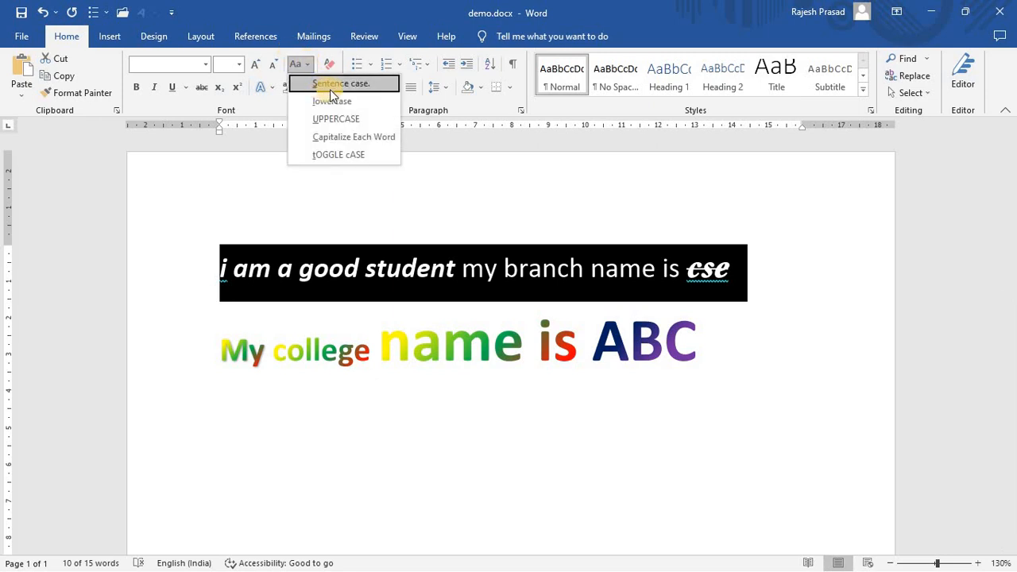
{"action": "left_click", "coordinate": [344, 85]}
{"action": "left_click", "coordinate": [247, 273]}
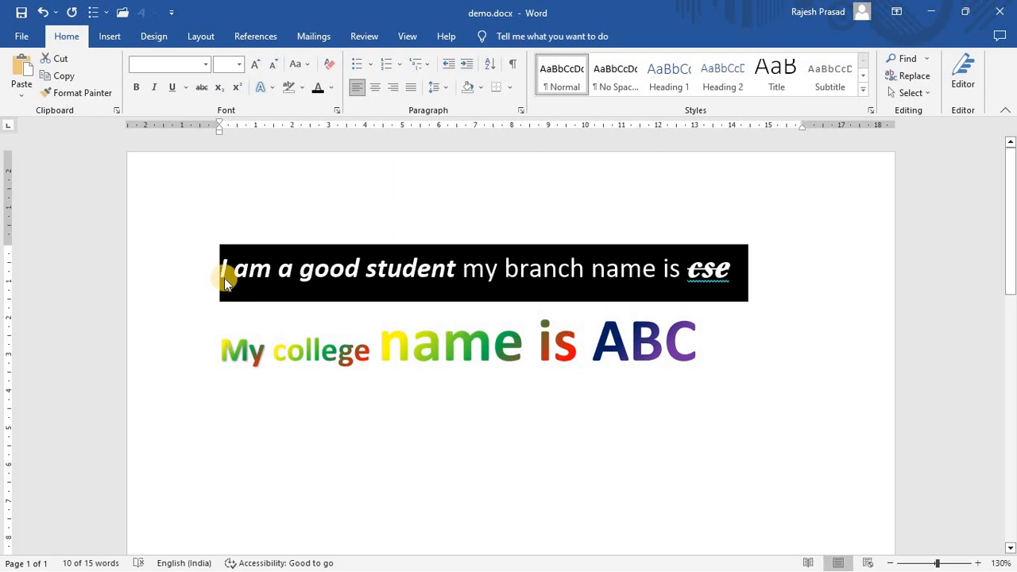
Switch the first line back to lowercase and deselect it
{"action": "left_click", "coordinate": [307, 64]}
{"action": "left_click", "coordinate": [326, 105]}
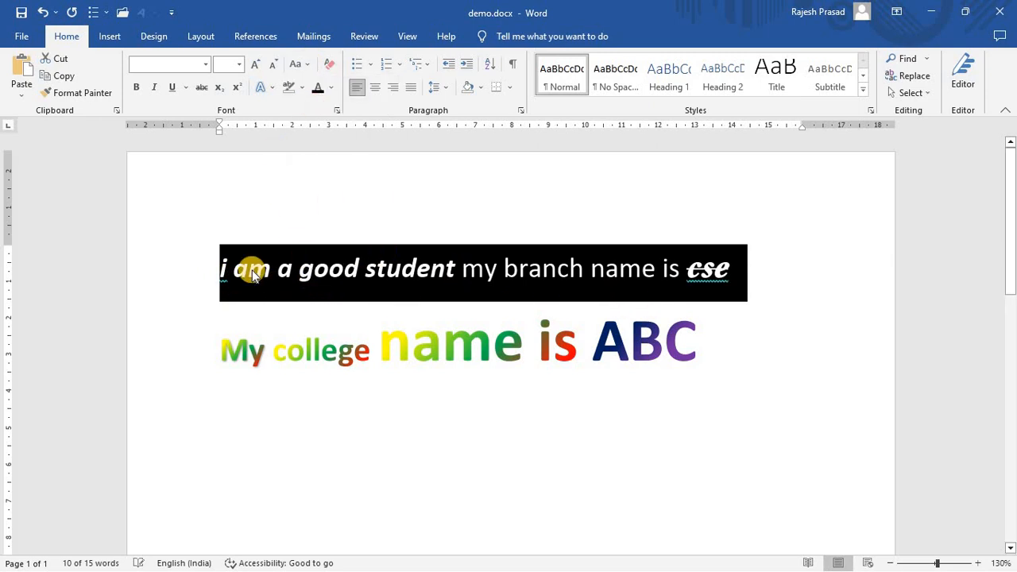
{"action": "left_click", "coordinate": [280, 274]}
Change only the first line to uppercase, leaving the second line out of the selection
{"action": "left_click_drag", "start_coordinate": [211, 273], "coordinate": [760, 273]}
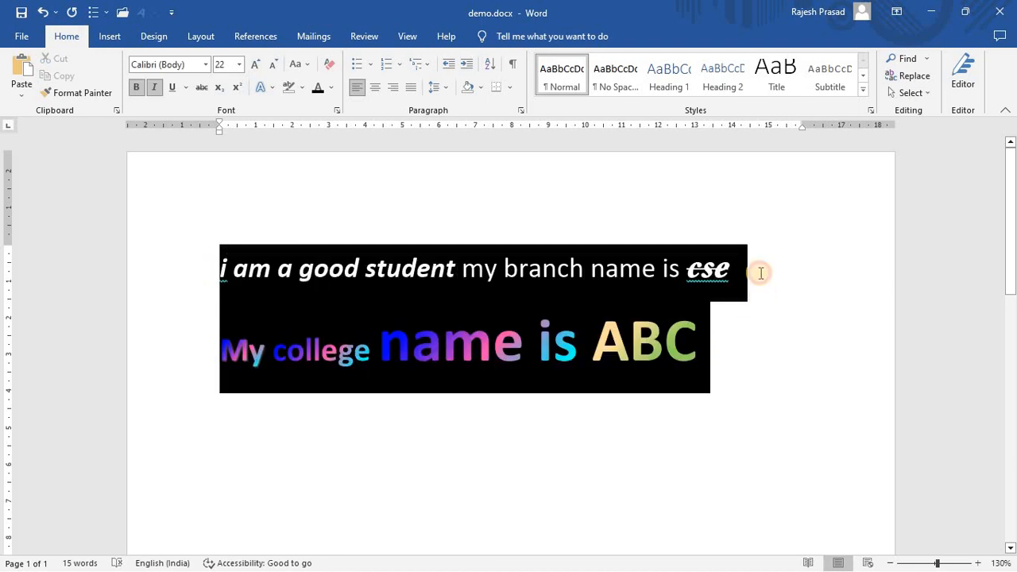
{"action": "left_click", "coordinate": [302, 63]}
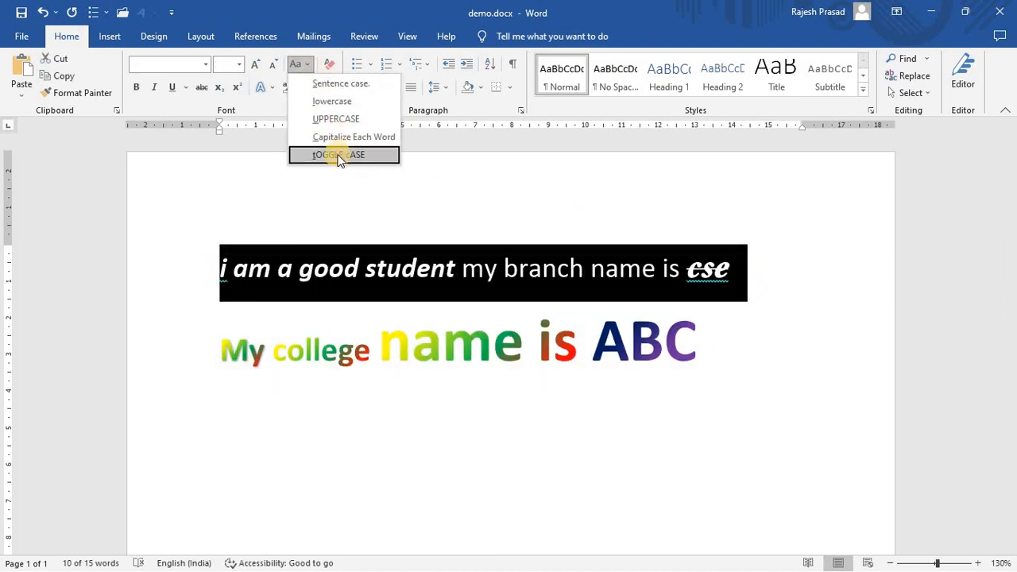
{"action": "left_click", "coordinate": [334, 120]}
{"action": "left_click", "coordinate": [322, 307]}
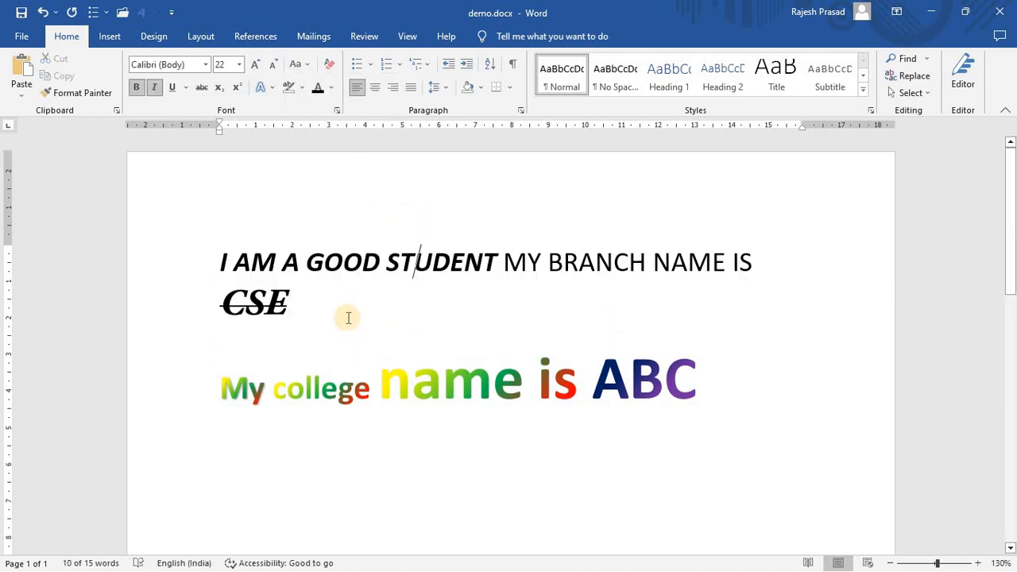
Apply Capitalize Each Word to the full first line, including CSE, and deselect it
{"action": "left_click", "coordinate": [219, 262]}
{"action": "left_click", "coordinate": [297, 291], "text": "shift"}
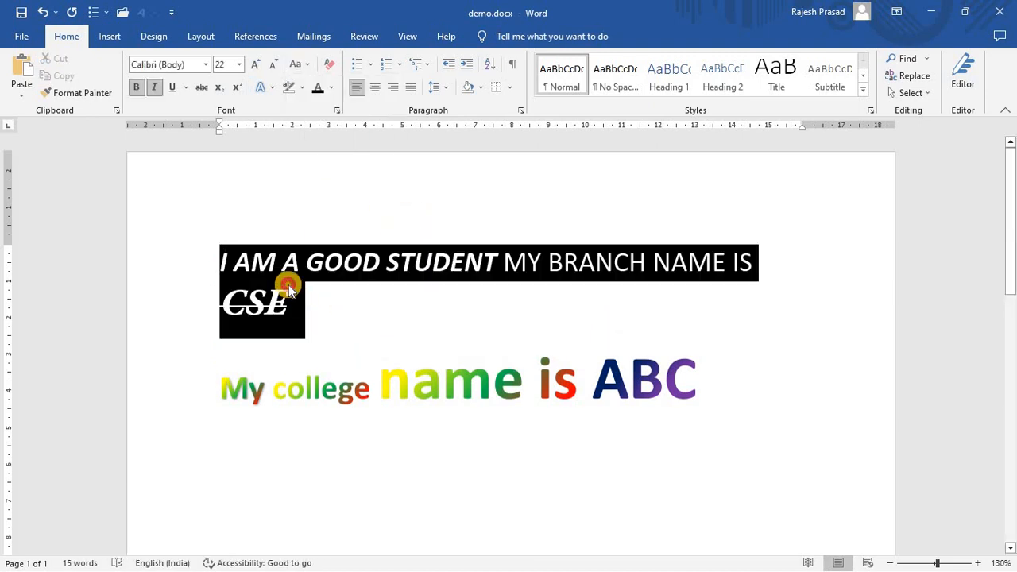
{"action": "left_click", "coordinate": [307, 65]}
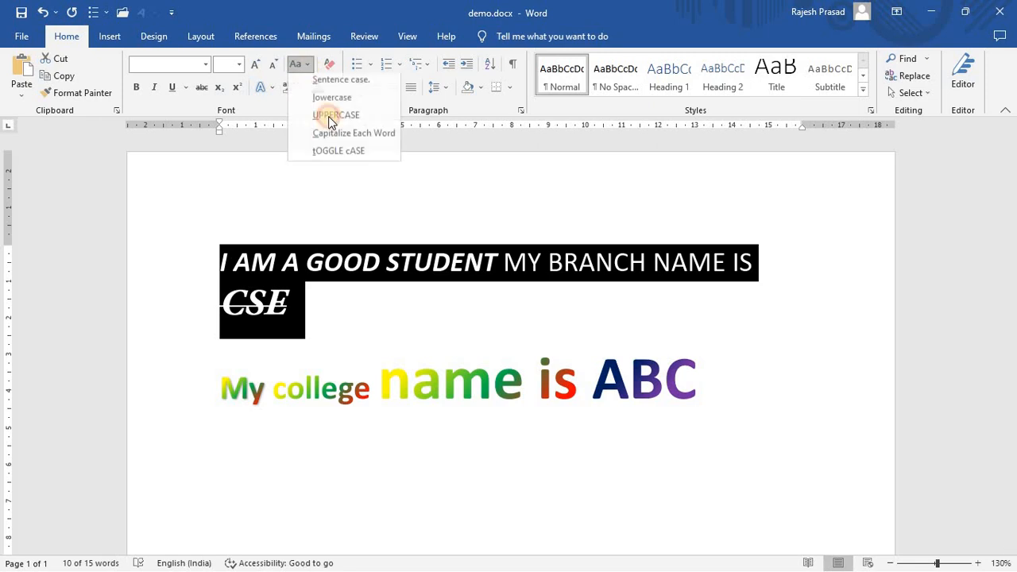
{"action": "left_click", "coordinate": [342, 136]}
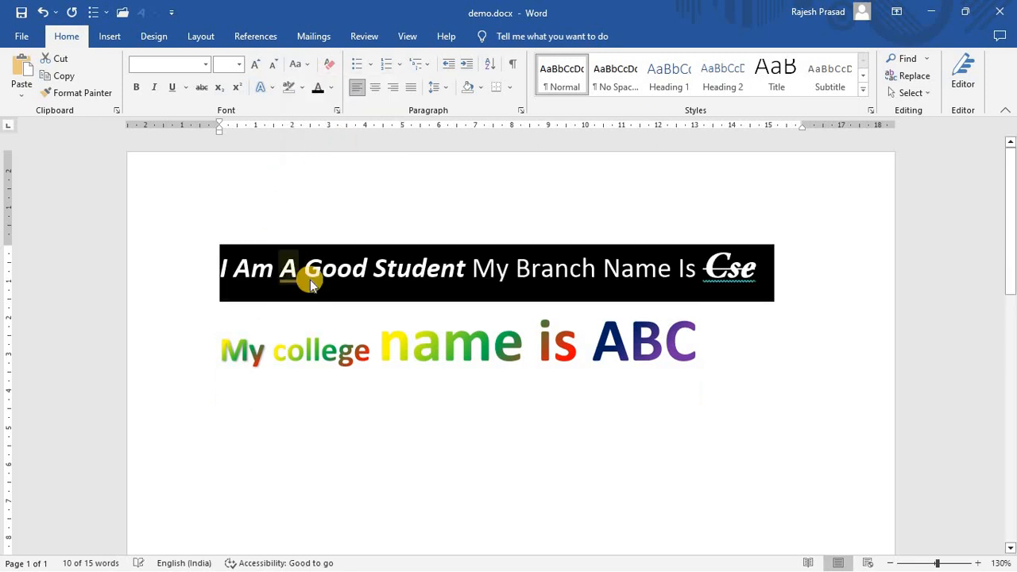
{"action": "left_click", "coordinate": [306, 274]}
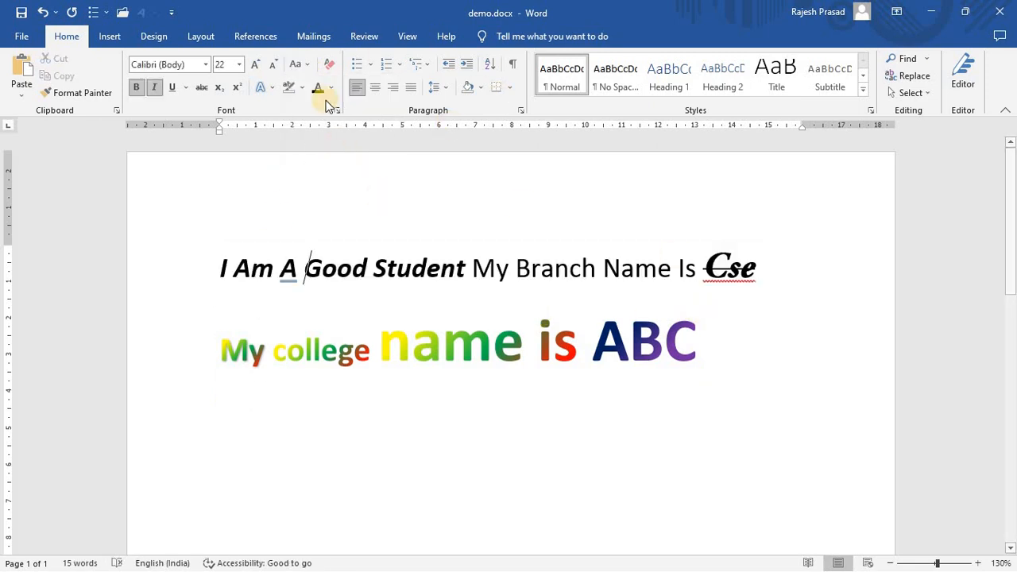
Delete both lines of text from the document and turn off bold and italic
{"action": "left_click_drag", "start_coordinate": [217, 254], "coordinate": [594, 415]}
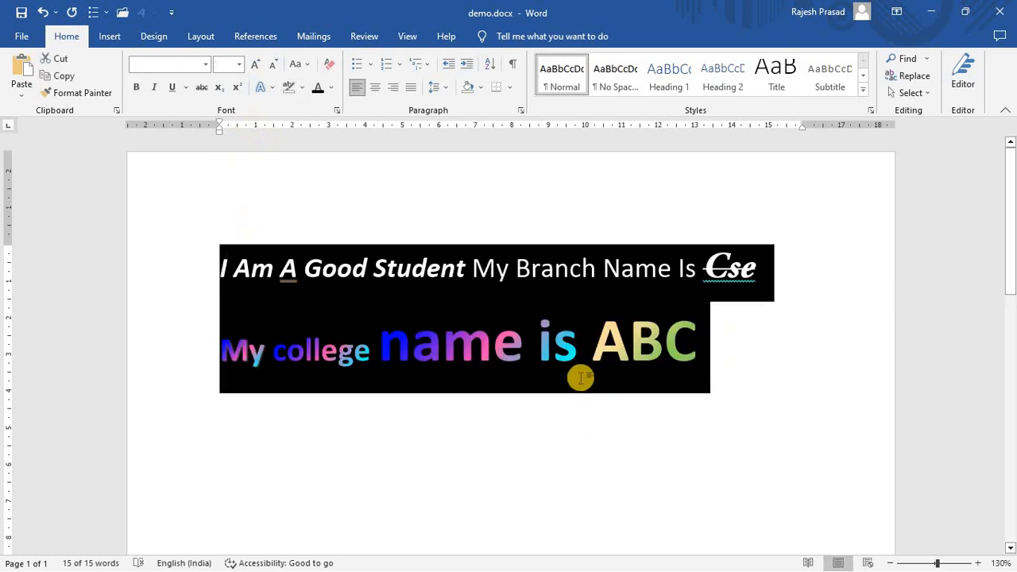
{"action": "key", "text": "Delete"}
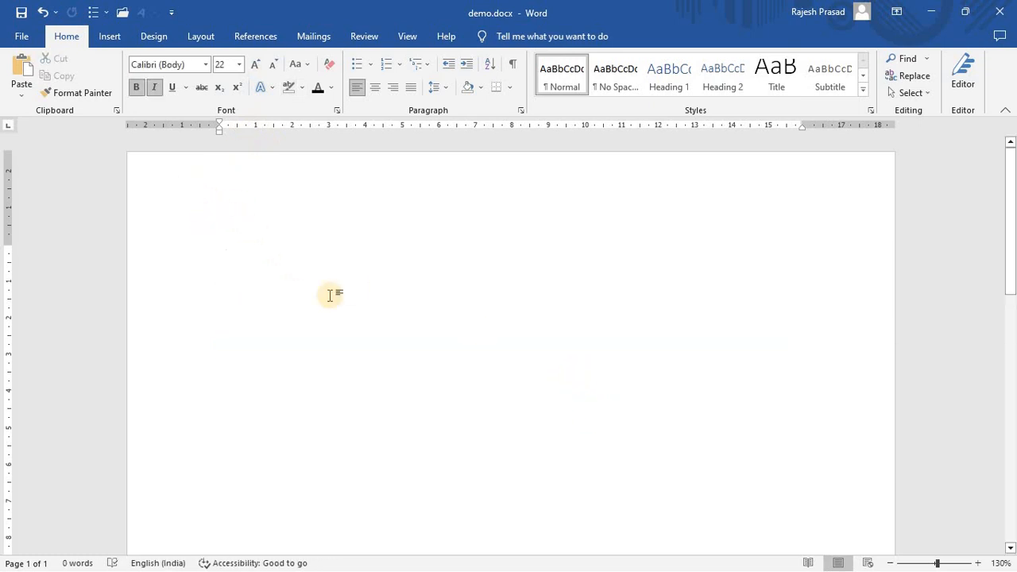
{"action": "left_click", "coordinate": [156, 91]}
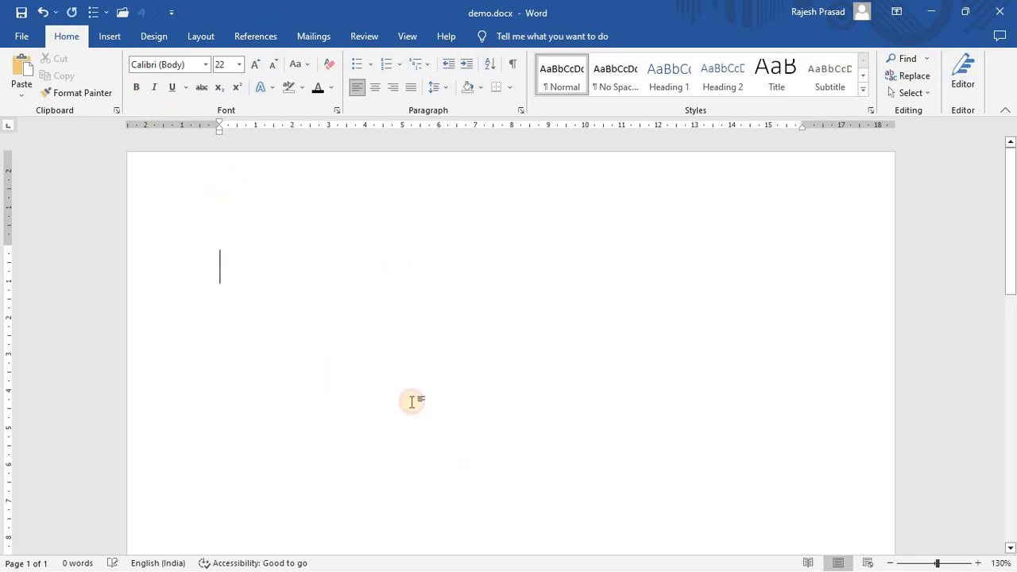
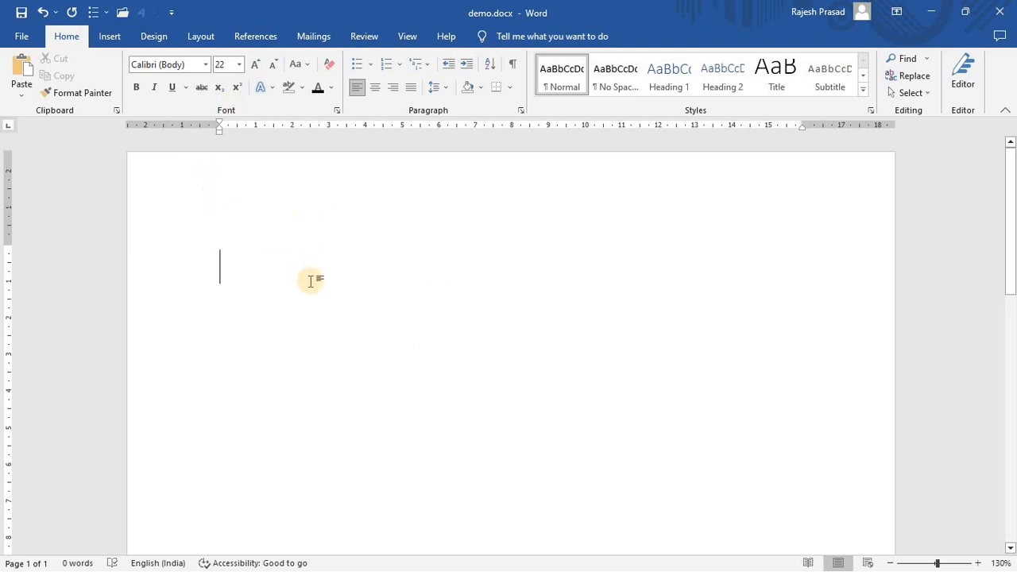
Write the line "I am good student" on the blank page
{"action": "type", "text": "I a ma"}
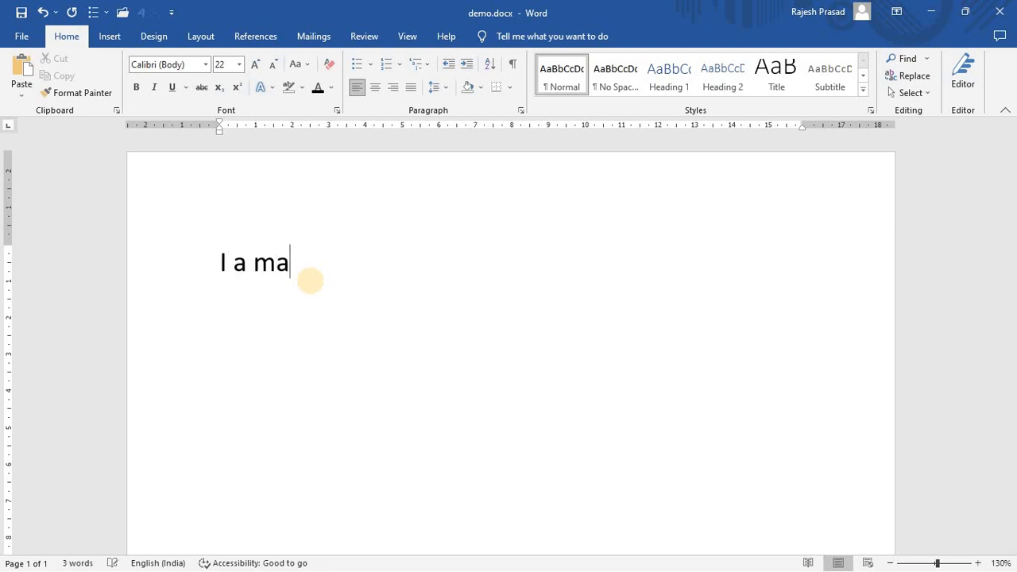
{"action": "key", "text": "BackSpace"}
{"action": "key", "text": "BackSpace"}
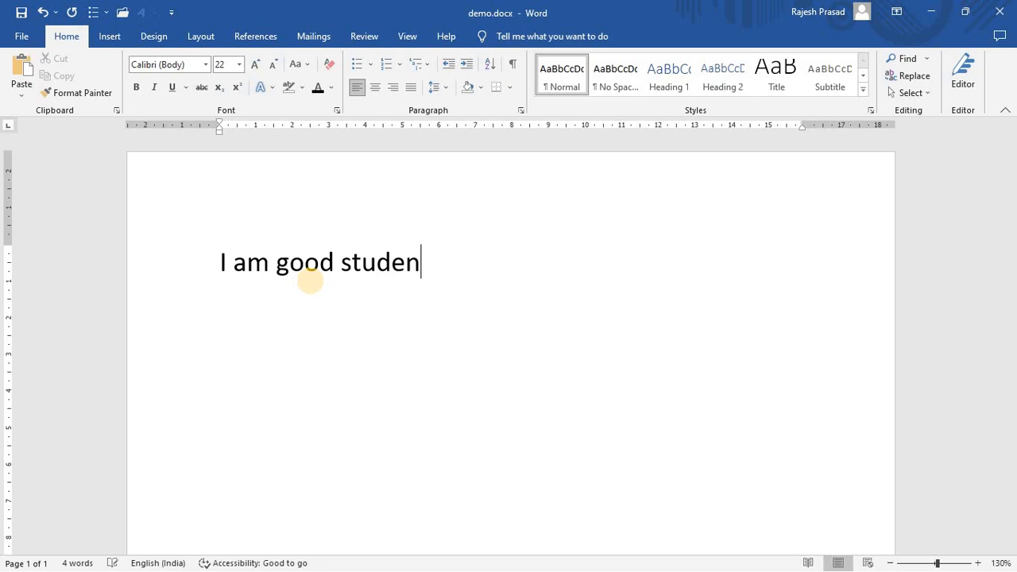
{"action": "type", "text": "t"}
{"action": "left_click", "coordinate": [406, 270]}
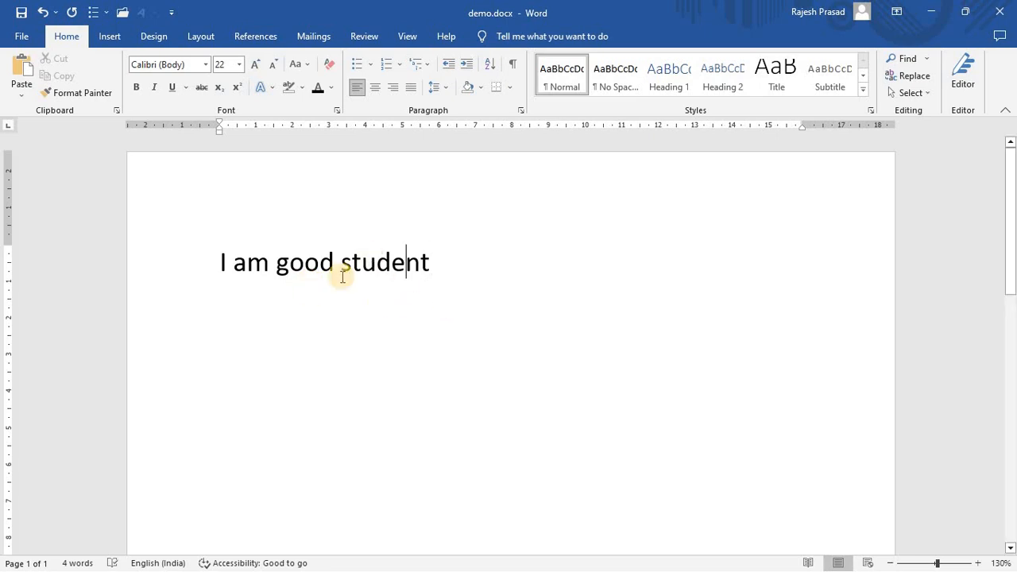
Make the whole line "I am good student" bold and deselect it
{"action": "left_click_drag", "start_coordinate": [223, 256], "coordinate": [387, 251]}
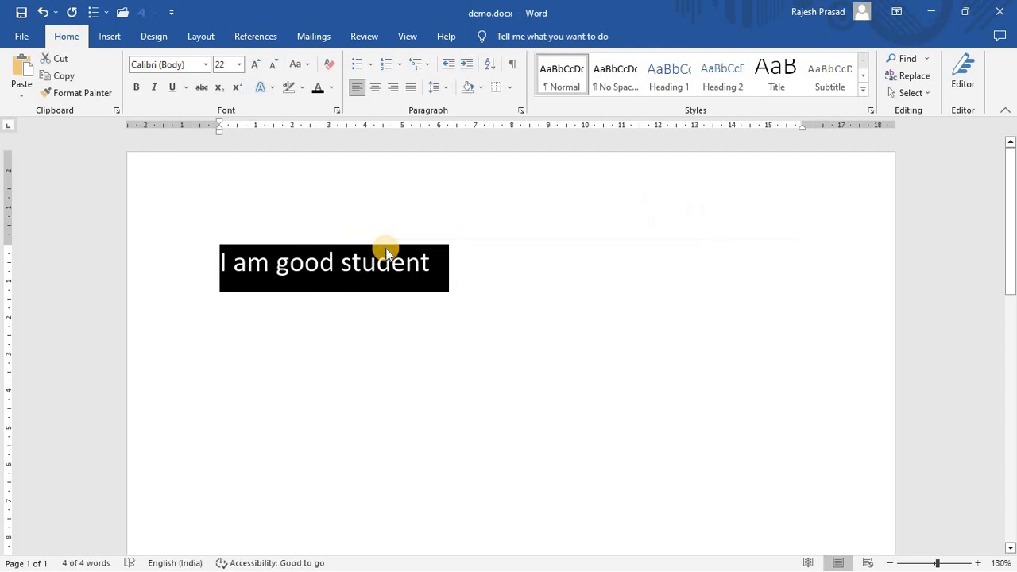
{"action": "key", "text": "ctrl+b"}
{"action": "key", "text": "Right"}
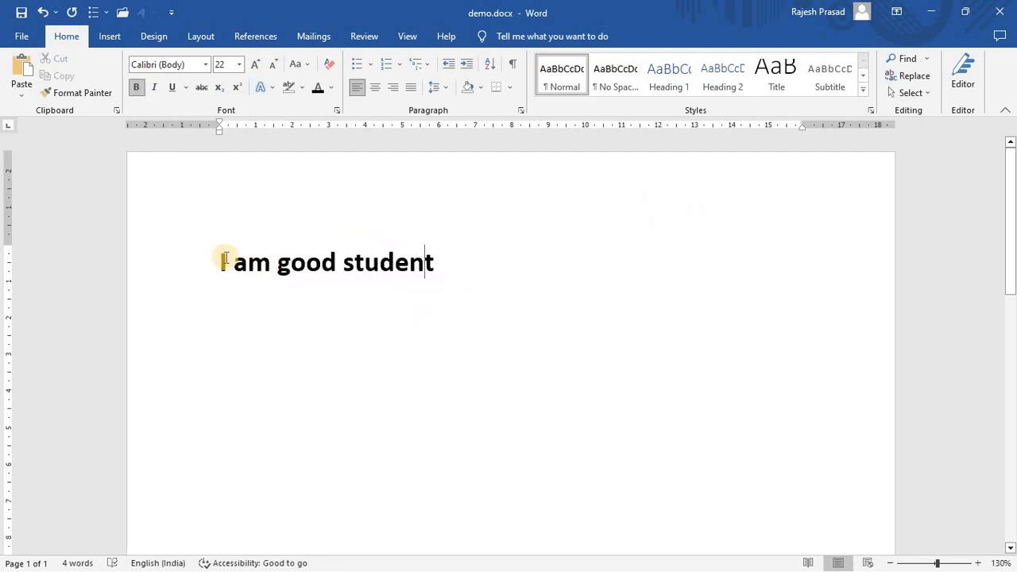
{"action": "triple_click", "coordinate": [301, 258]}
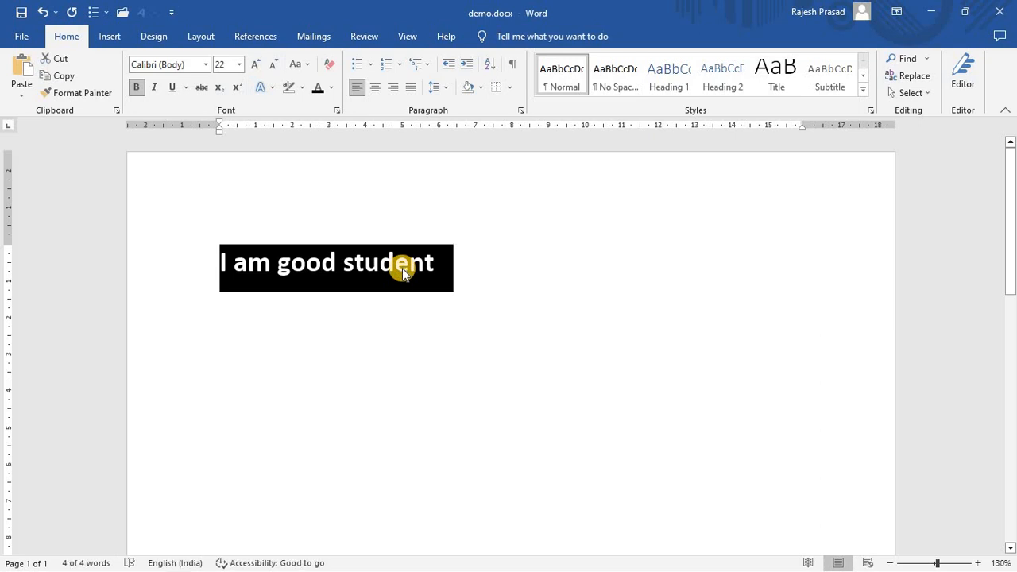
{"action": "left_click", "coordinate": [457, 289]}
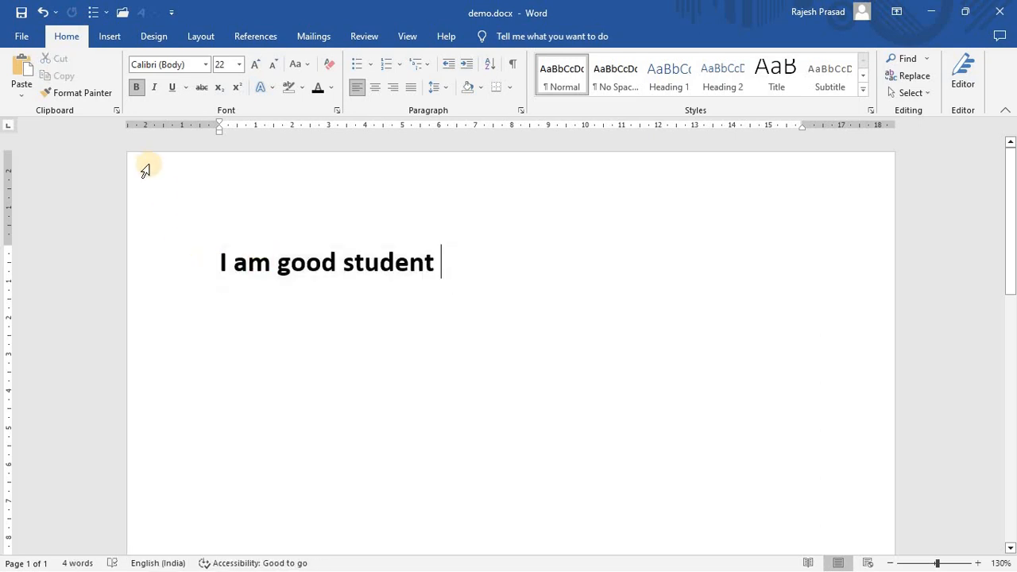
Copy the line "I am good student" and paste it as a second line below the first
{"action": "left_click_drag", "start_coordinate": [218, 262], "coordinate": [398, 278]}
{"action": "key", "text": "ctrl+c"}
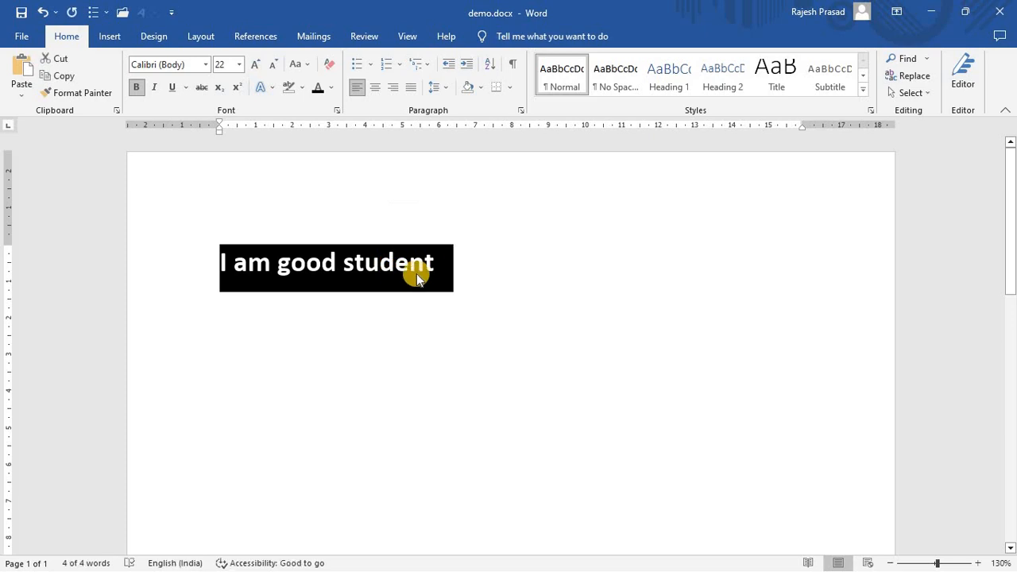
{"action": "left_click", "coordinate": [455, 301]}
{"action": "left_click", "coordinate": [446, 282]}
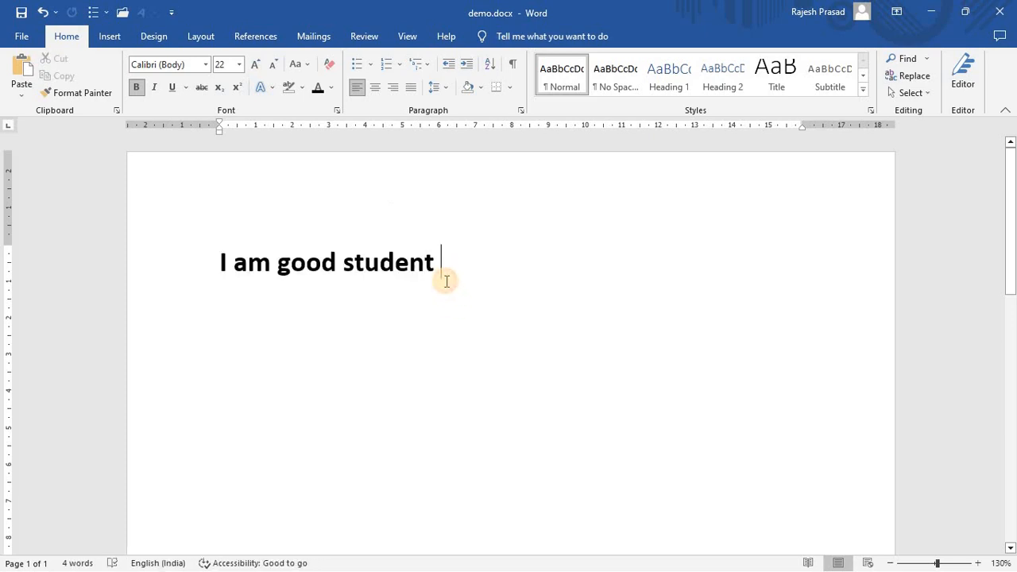
{"action": "key", "text": "Return"}
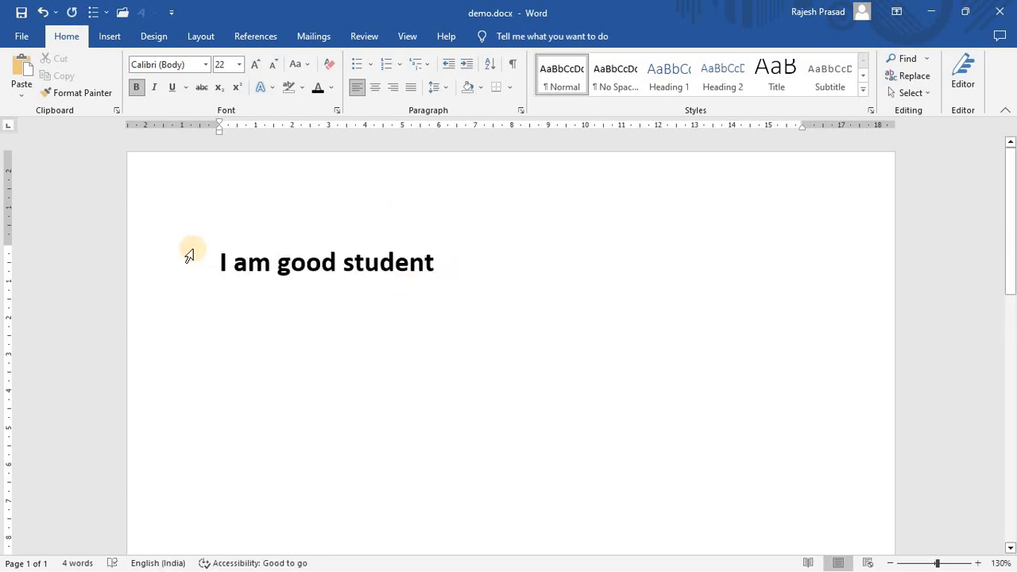
{"action": "key", "text": "ctrl+v"}
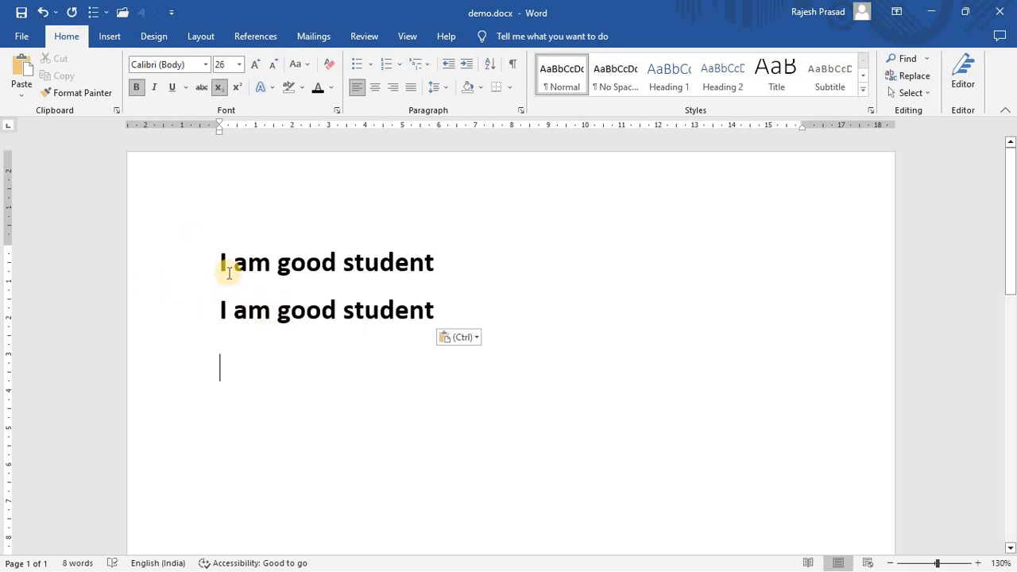
{"action": "left_click_drag", "start_coordinate": [223, 263], "coordinate": [389, 265]}
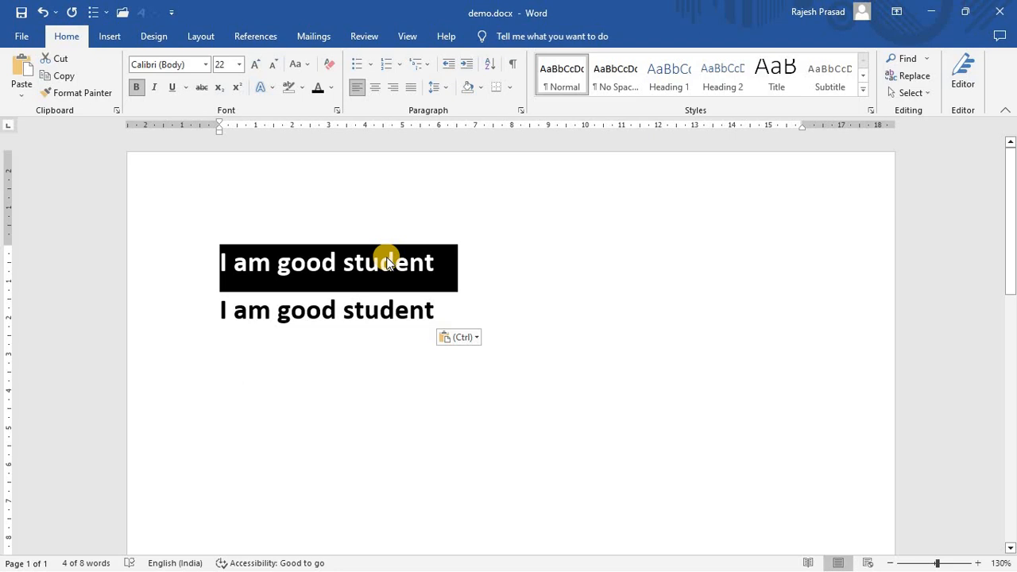
{"action": "key", "text": "Delete"}
{"action": "left_click", "coordinate": [443, 266]}
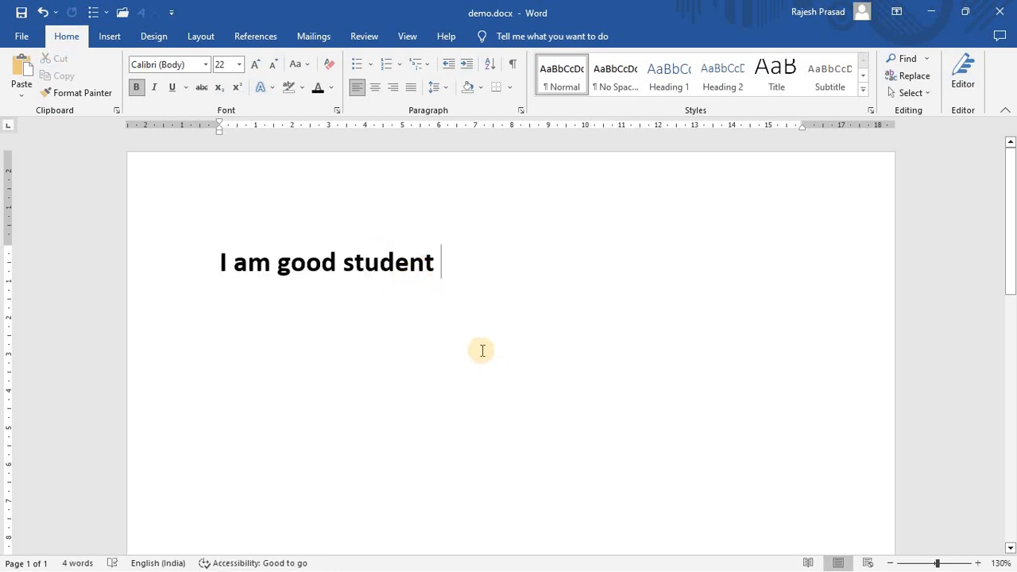
{"action": "key", "text": "ctrl+z"}
Insert a new line reading "My branch name is CSE" between the two existing lines
{"action": "left_click", "coordinate": [452, 261]}
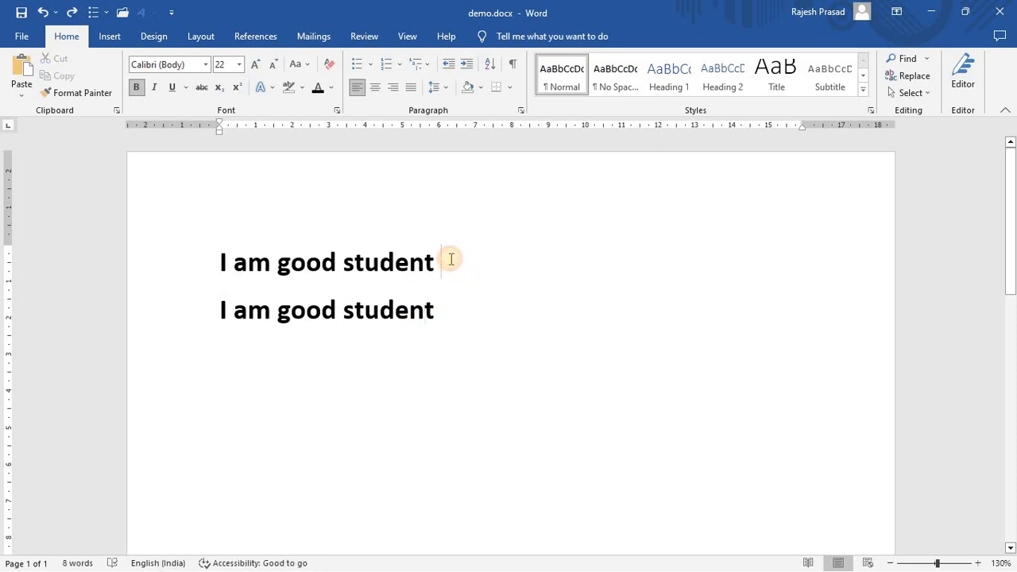
{"action": "key", "text": "Return"}
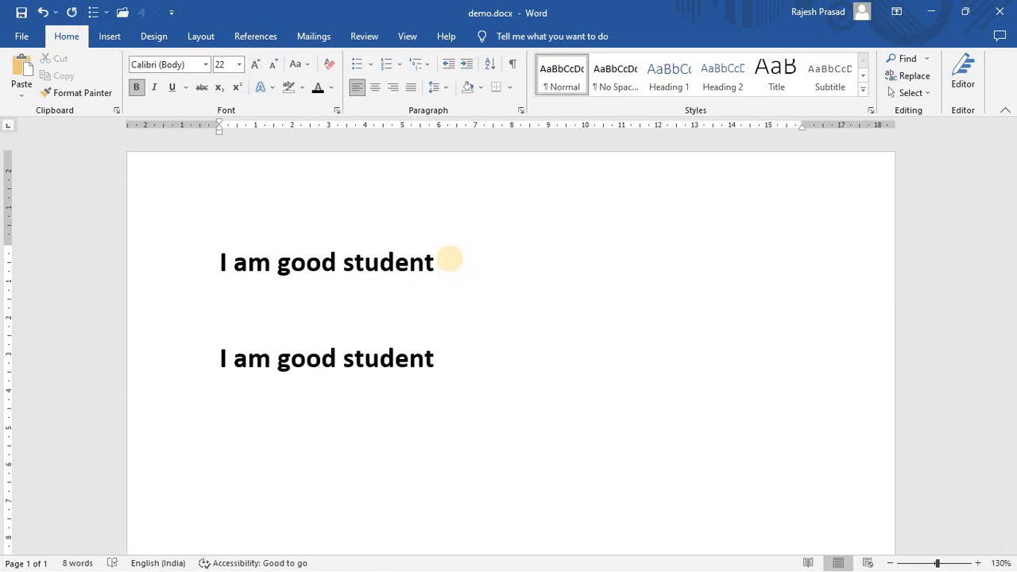
{"action": "type", "text": "my branch aname"}
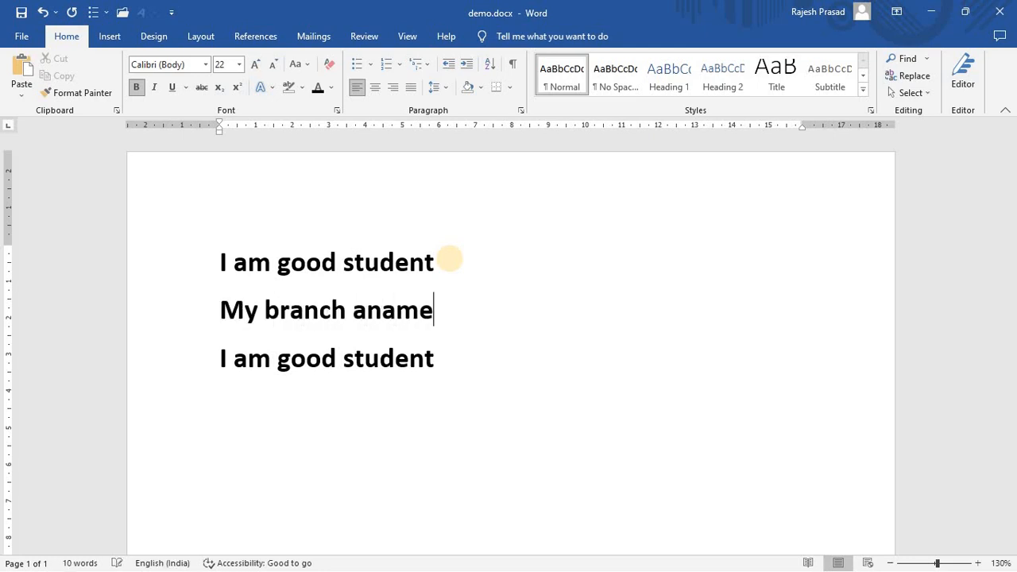
{"action": "key", "text": "BackSpace"}
{"action": "key", "text": "BackSpace"}
{"action": "key", "text": "BackSpace"}
{"action": "key", "text": "BackSpace"}
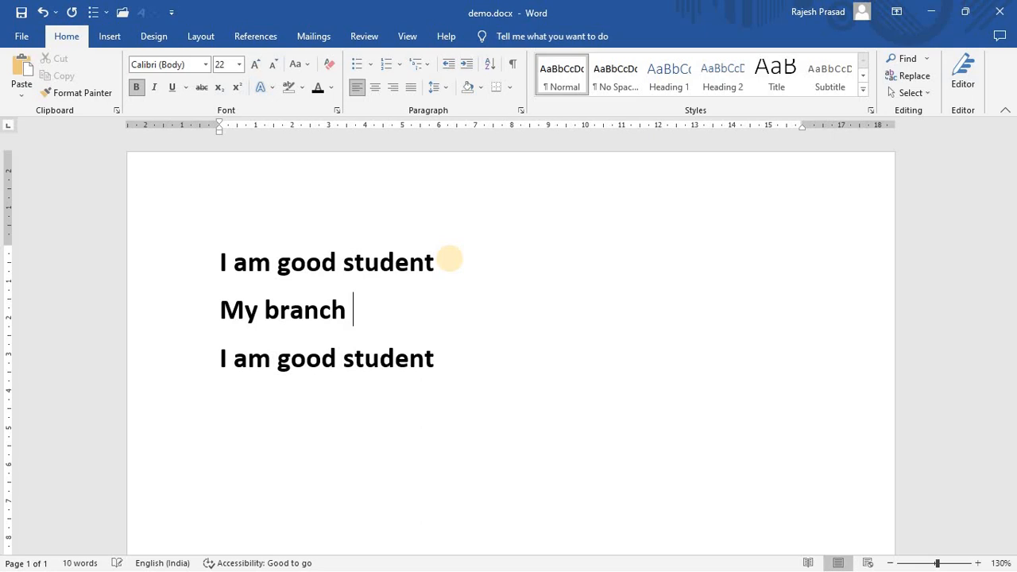
{"action": "type", "text": "name is CSE"}
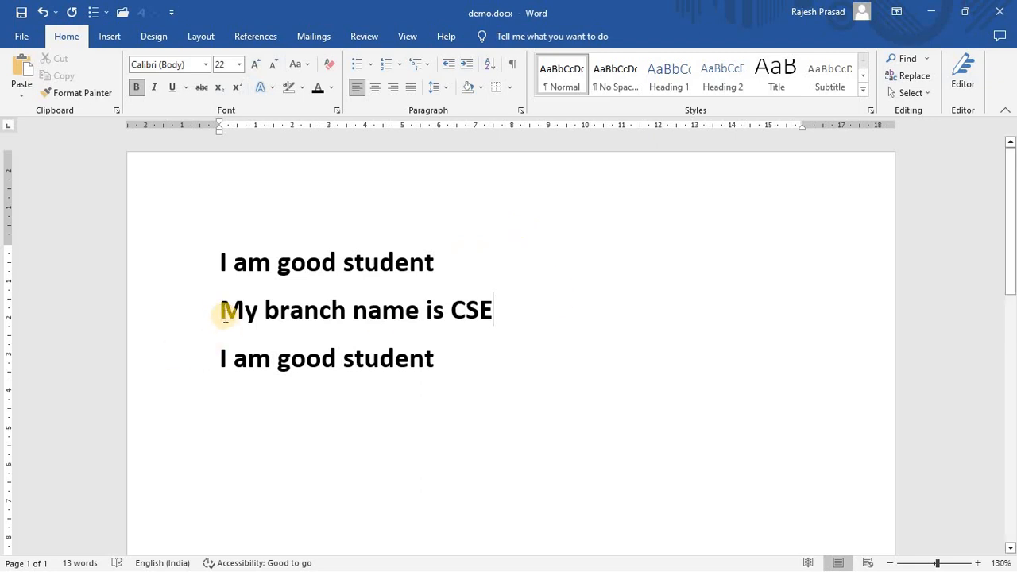
Move the line "My branch name is CSE" below both "I am good student" lines
{"action": "left_click_drag", "start_coordinate": [221, 310], "coordinate": [357, 280]}
{"action": "left_click", "coordinate": [290, 310]}
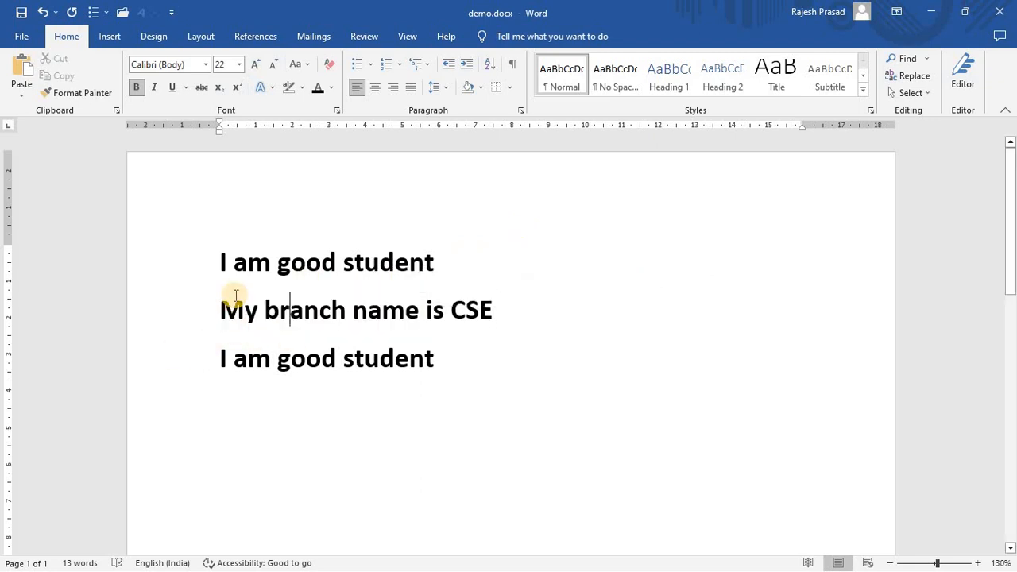
{"action": "left_click_drag", "start_coordinate": [222, 309], "coordinate": [463, 309]}
{"action": "key", "text": "ctrl+c"}
{"action": "key", "text": "Delete"}
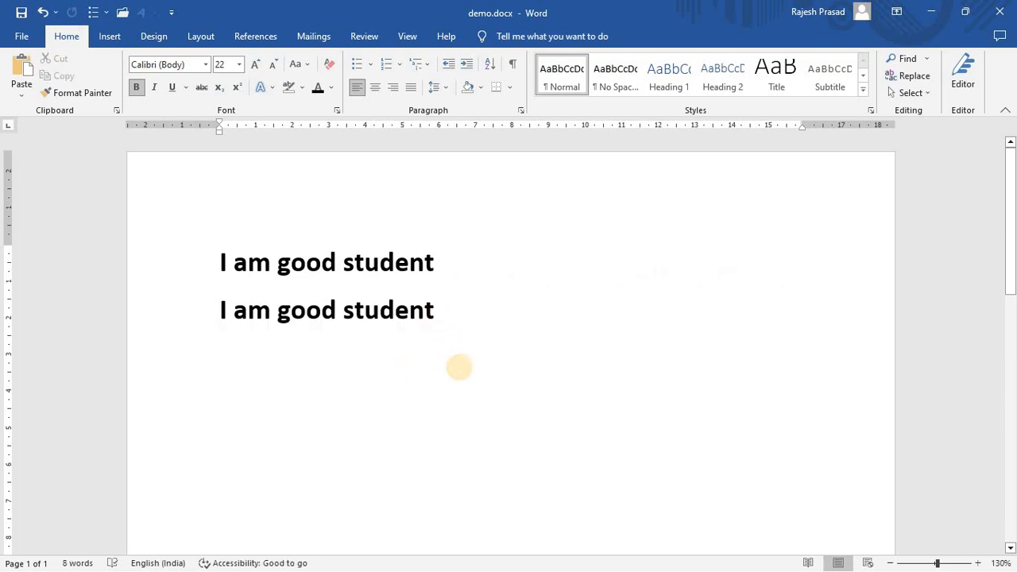
{"action": "left_click", "coordinate": [459, 367]}
{"action": "key", "text": "ctrl+v"}
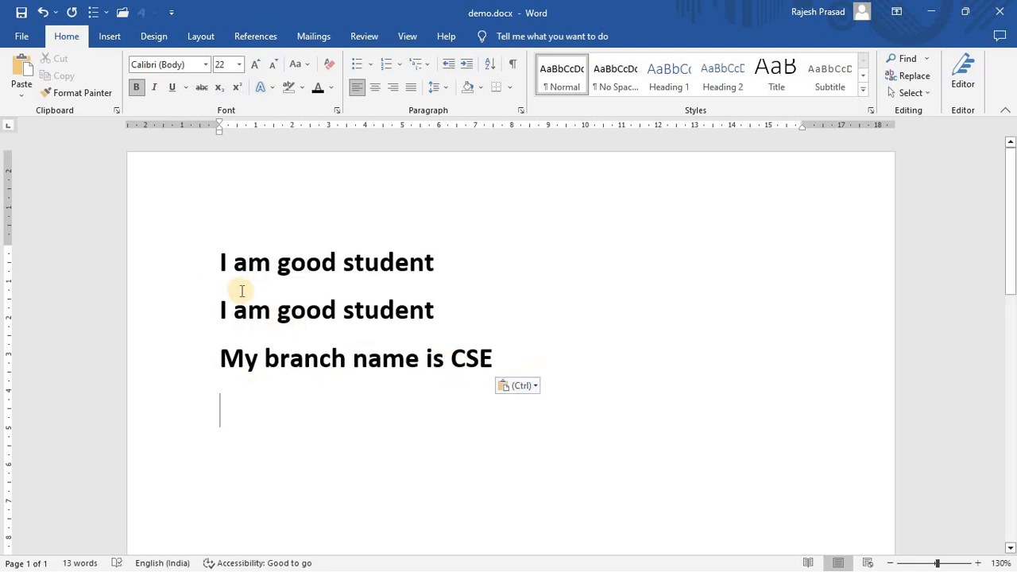
Remove bold from all the text and reapply it to the first line only
{"action": "key", "text": "ctrl+a"}
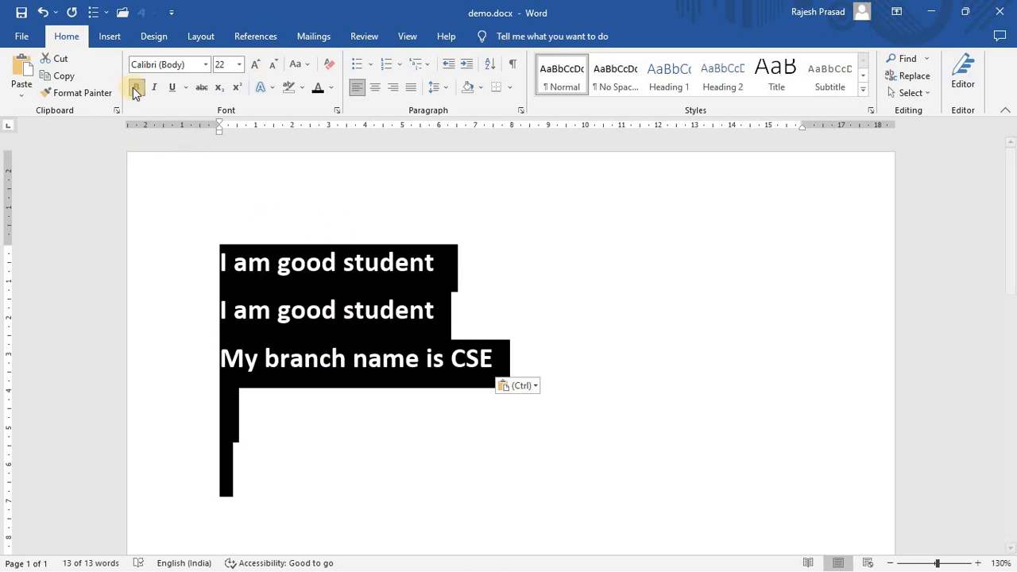
{"action": "left_click", "coordinate": [629, 279]}
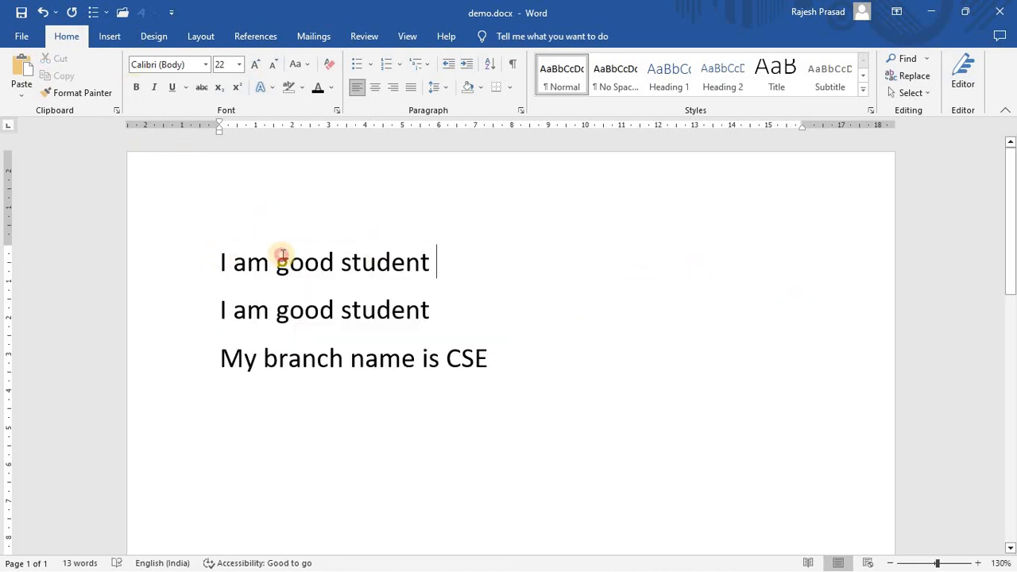
{"action": "triple_click", "coordinate": [403, 251]}
{"action": "left_click", "coordinate": [136, 86]}
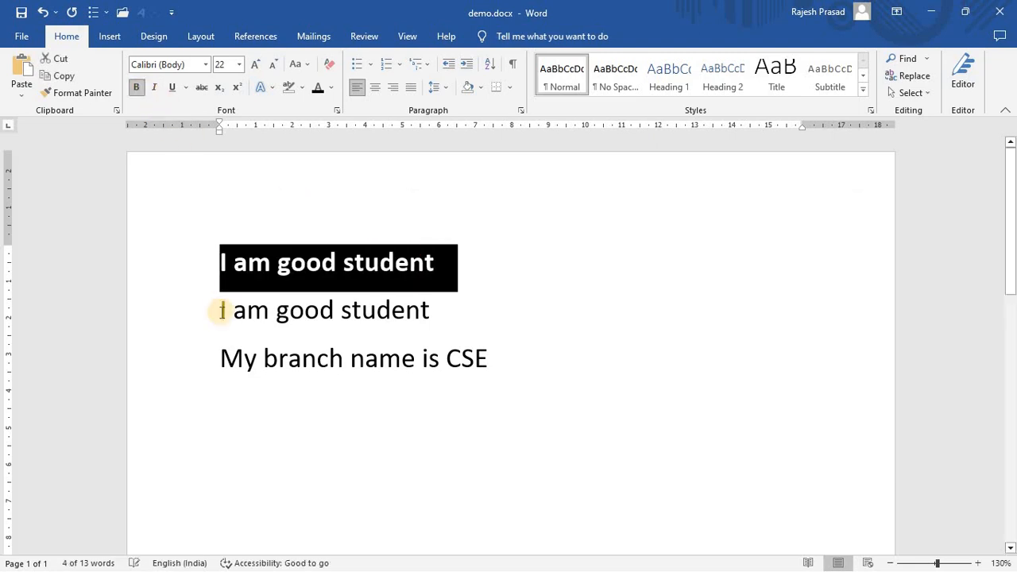
Italicize the second line, underline the third line "My branch name is CSE", and clear the selection
{"action": "triple_click", "coordinate": [386, 310]}
{"action": "left_click", "coordinate": [154, 89]}
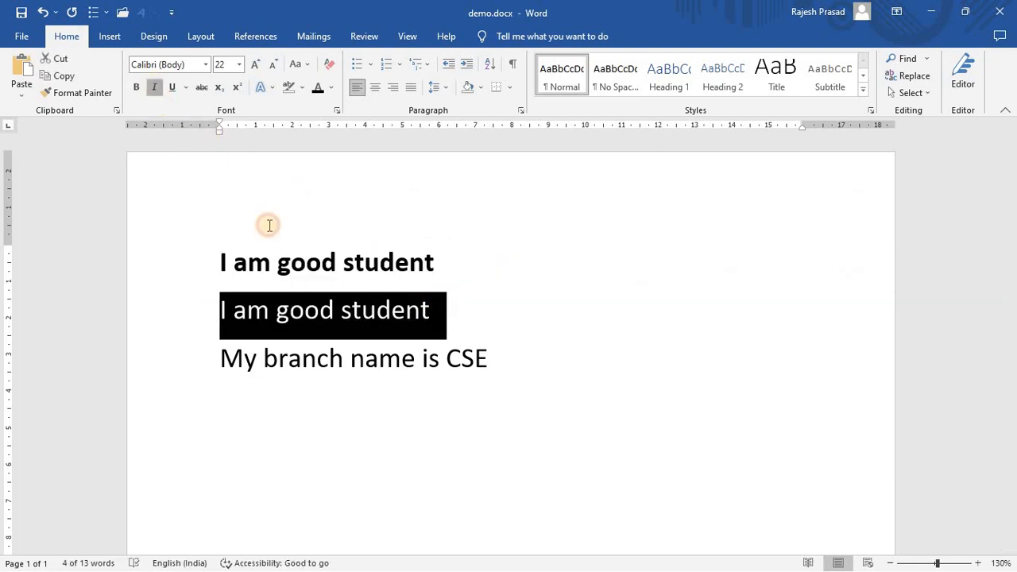
{"action": "left_click", "coordinate": [493, 277]}
{"action": "left_click_drag", "start_coordinate": [216, 359], "coordinate": [497, 359]}
{"action": "left_click", "coordinate": [172, 86]}
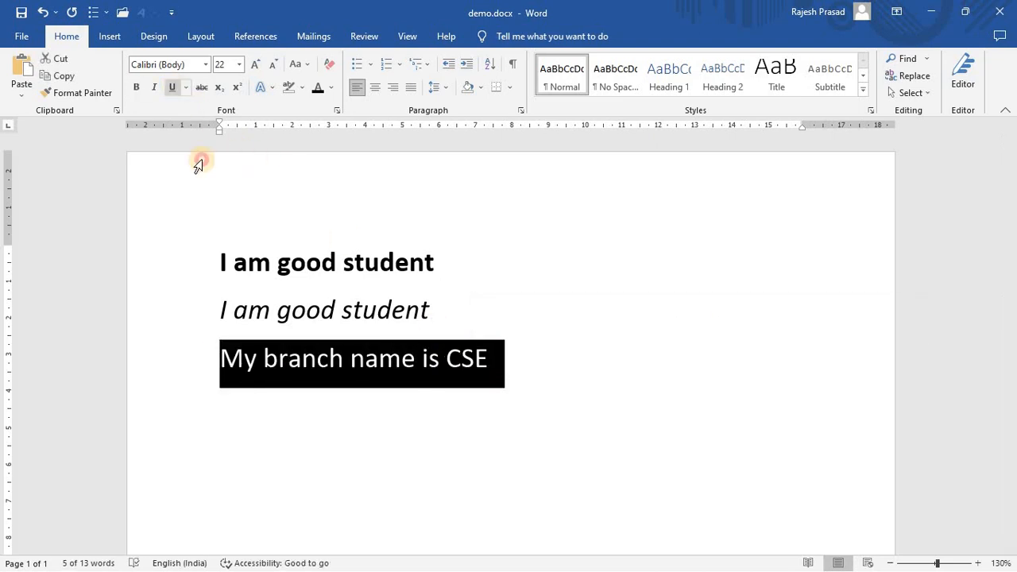
{"action": "left_click", "coordinate": [528, 285]}
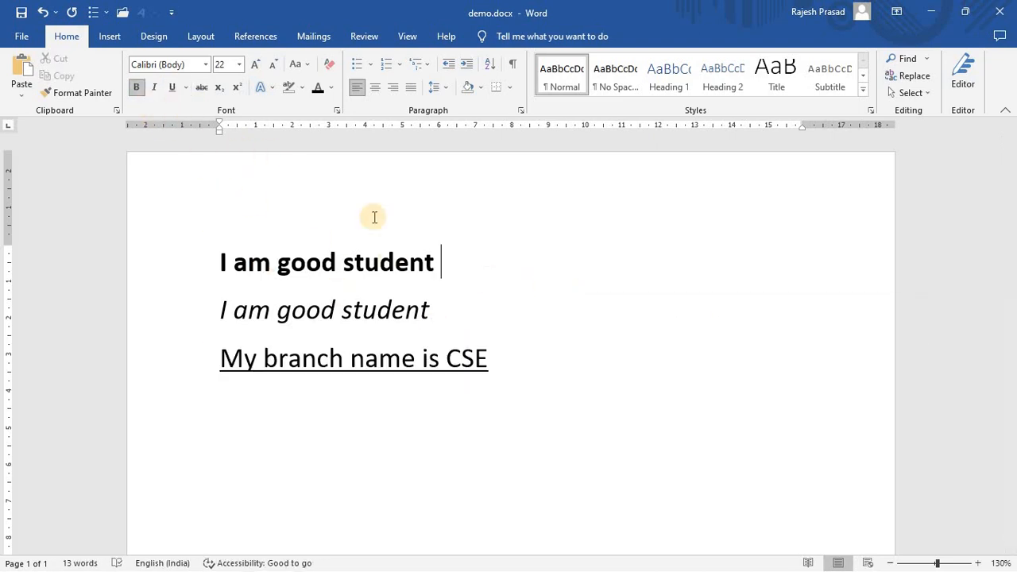
Add a fourth line without underline that reads "My college name is ABC"
{"action": "scroll", "coordinate": [429, 262], "scroll_direction": "down", "scroll_amount": 2}
{"action": "left_click", "coordinate": [484, 352]}
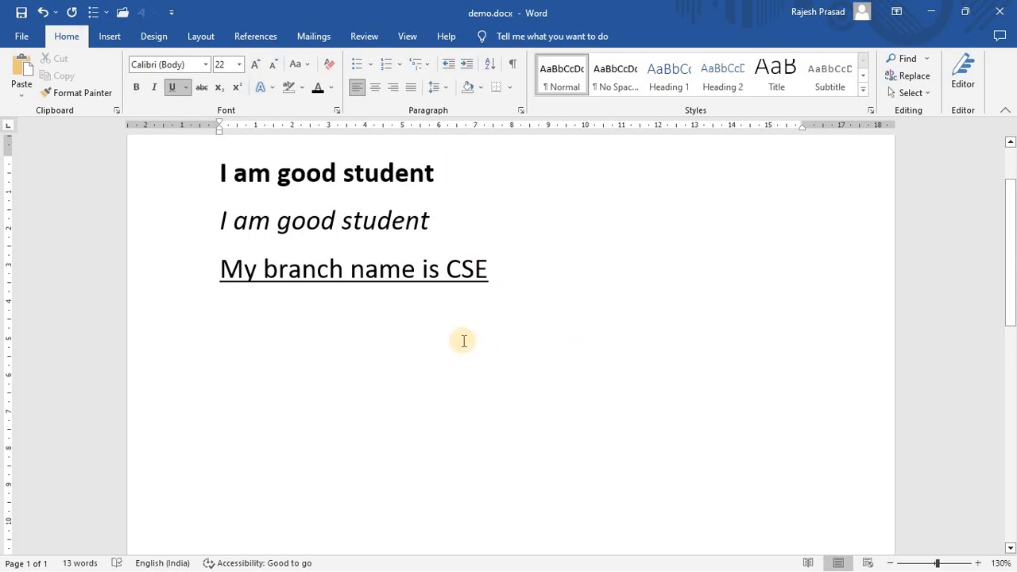
{"action": "key", "text": "Return"}
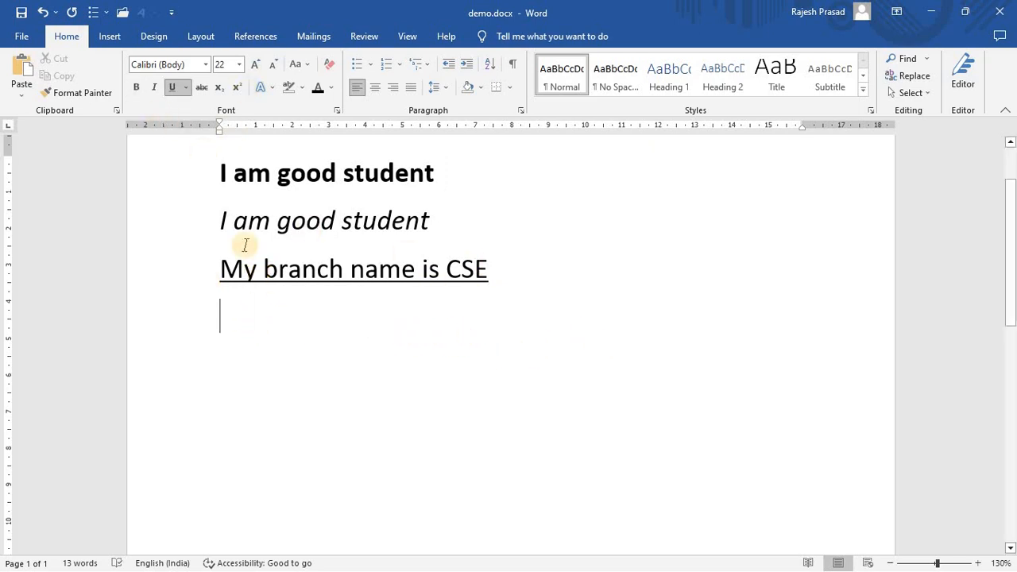
{"action": "left_click", "coordinate": [173, 89]}
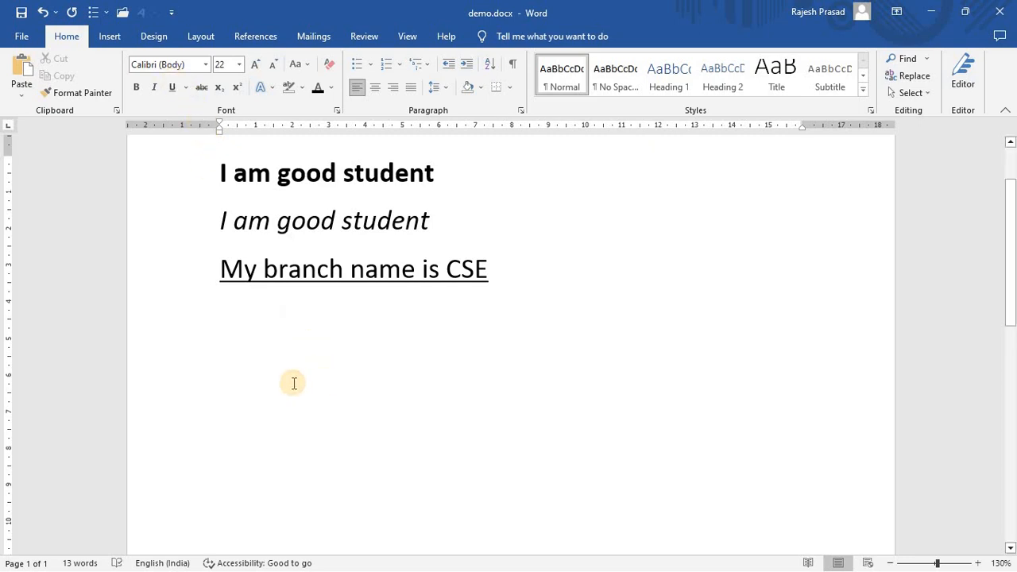
{"action": "type", "text": "MY"}
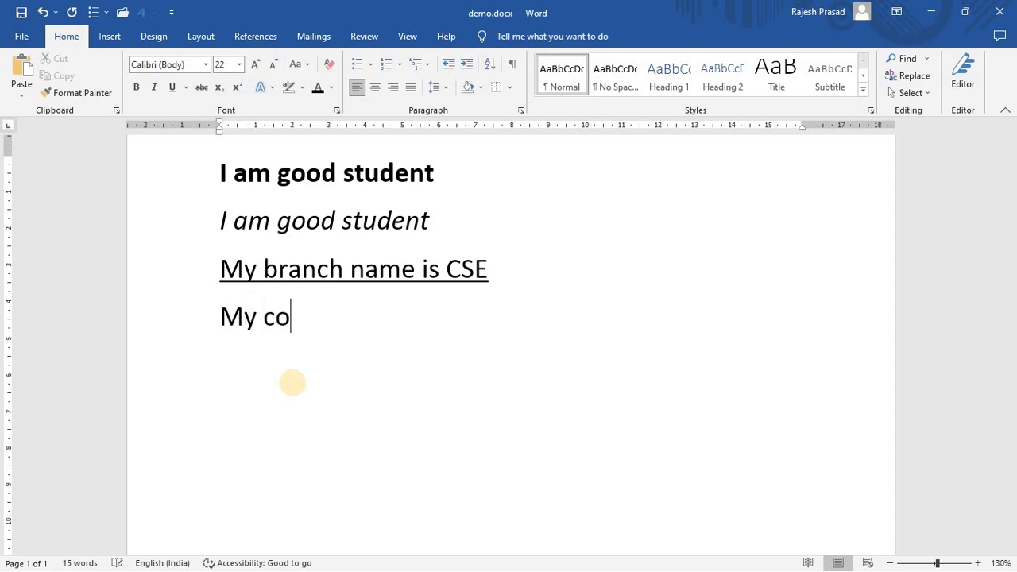
{"action": "type", "text": "nba"}
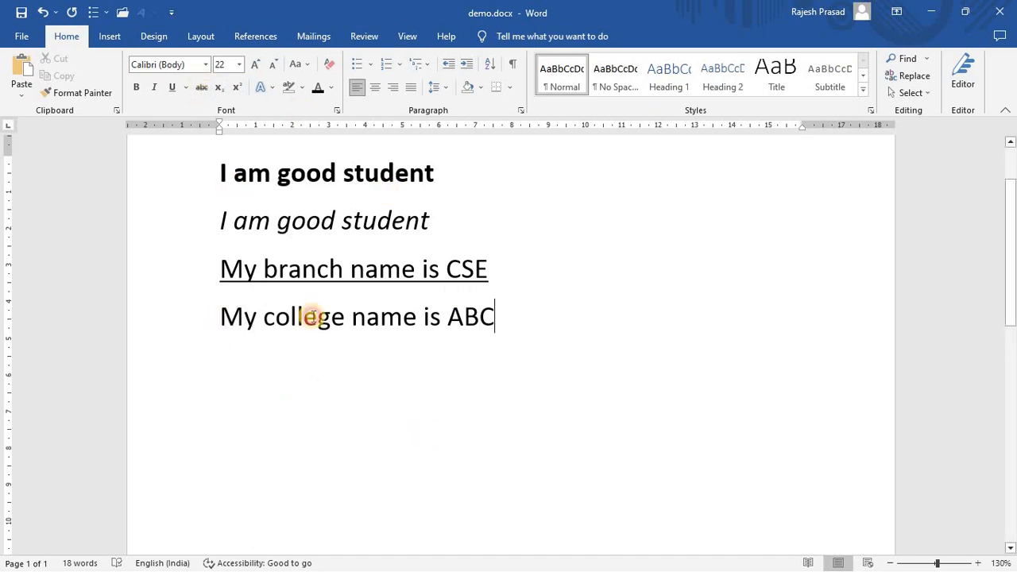
Apply strikethrough to the line "My college name is ABC" and deselect it
{"action": "left_click_drag", "start_coordinate": [220, 318], "coordinate": [509, 318]}
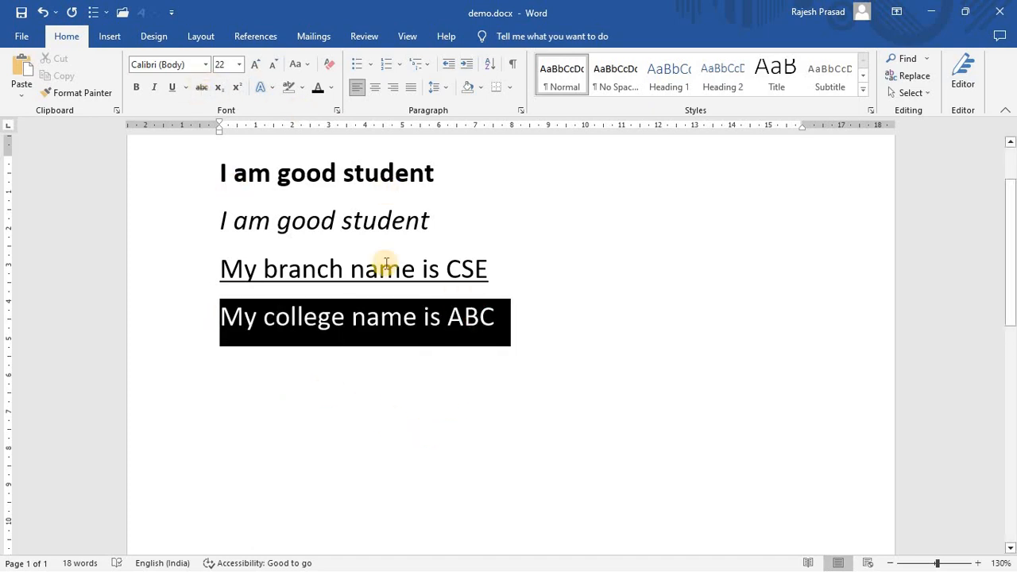
{"action": "left_click", "coordinate": [202, 87]}
{"action": "left_click", "coordinate": [595, 291]}
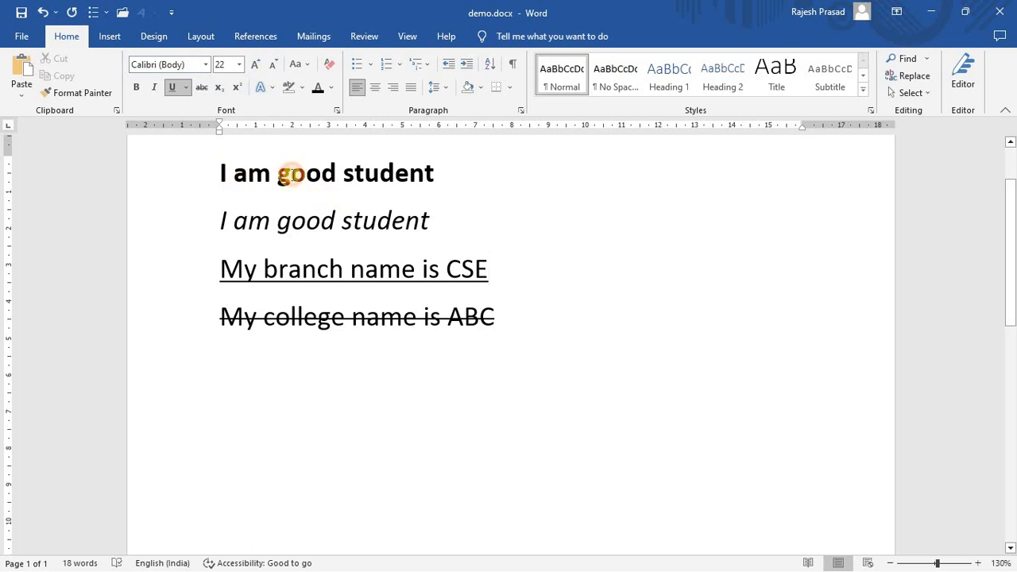
Copy the bold first line and paste it on a new line below "My college name is ABC"
{"action": "left_click_drag", "start_coordinate": [222, 174], "coordinate": [386, 182]}
{"action": "key", "text": "ctrl+c"}
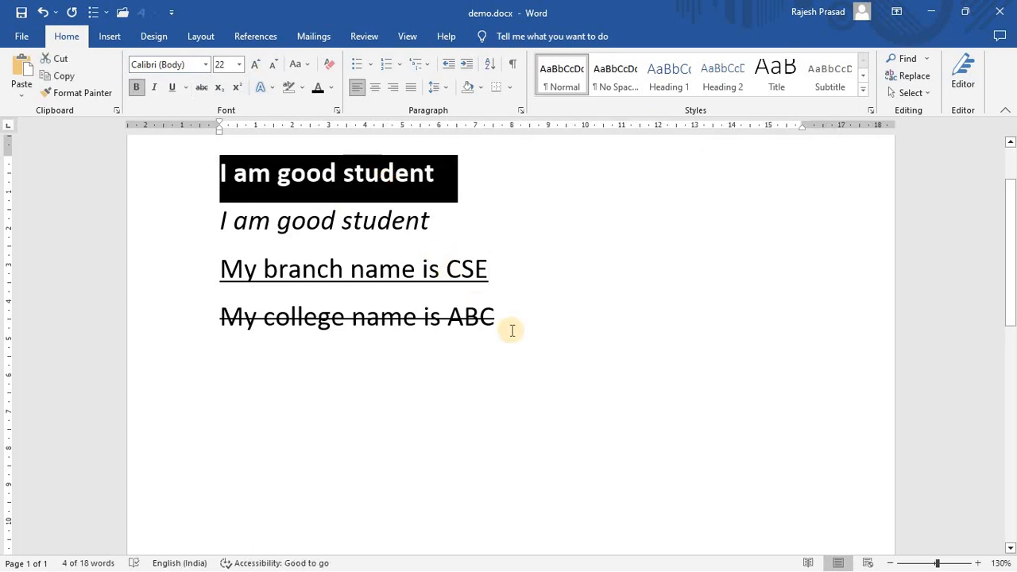
{"action": "left_click", "coordinate": [524, 338]}
{"action": "key", "text": "Return"}
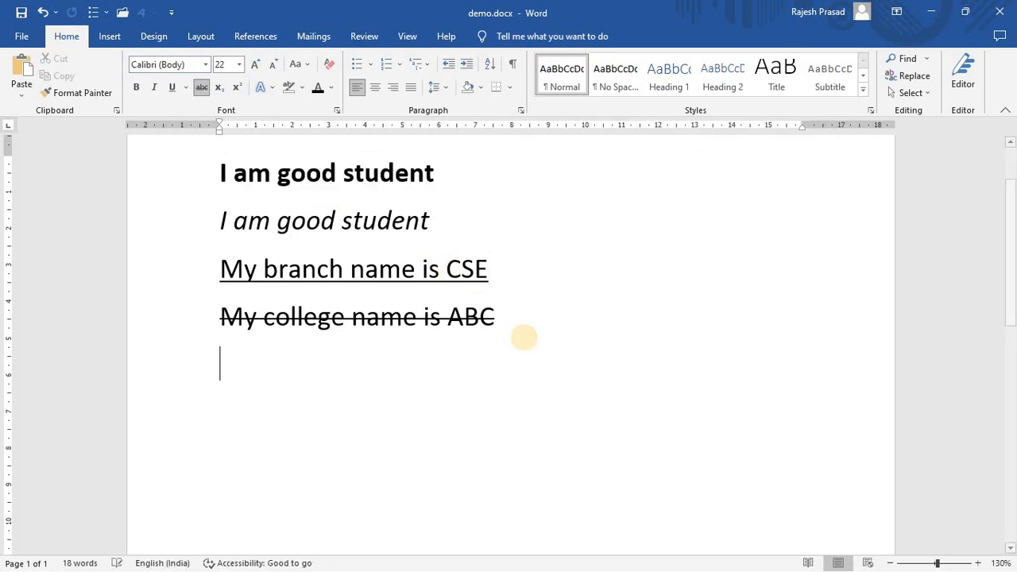
{"action": "key", "text": "ctrl+v"}
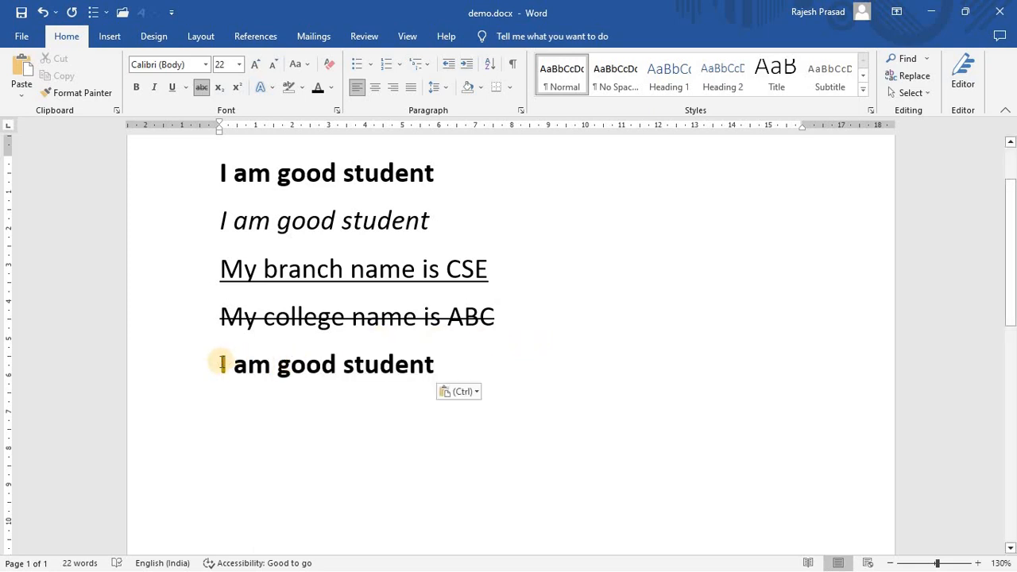
Set the font of the pasted "I am good student" line to Adobe Garamond and deselect it
{"action": "left_click_drag", "start_coordinate": [220, 364], "coordinate": [445, 366]}
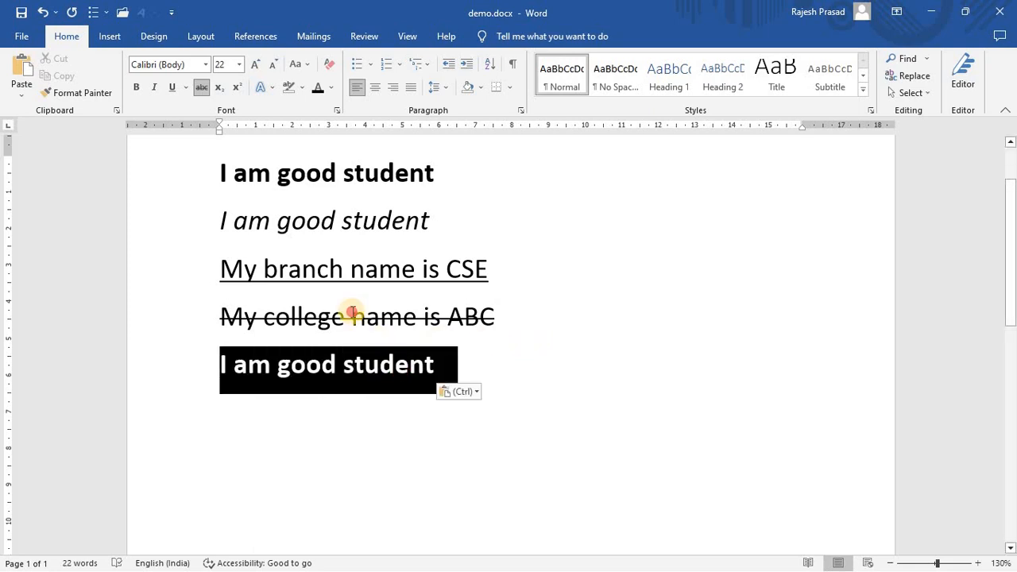
{"action": "left_click", "coordinate": [205, 65]}
{"action": "left_click", "coordinate": [228, 189]}
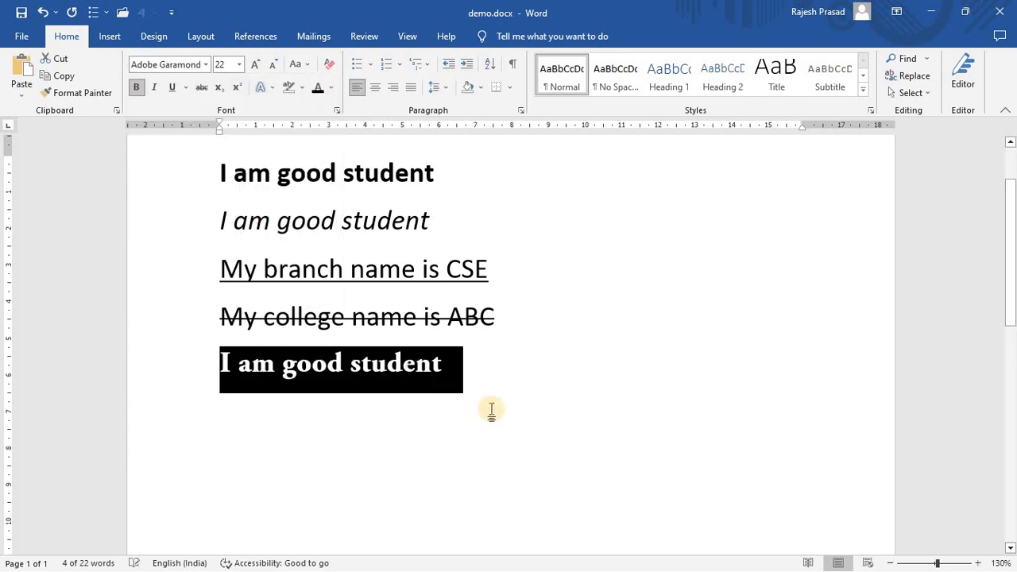
{"action": "left_click", "coordinate": [432, 398]}
{"action": "scroll", "coordinate": [390, 326], "scroll_direction": "down", "scroll_amount": 1}
{"action": "scroll", "coordinate": [347, 291], "scroll_direction": "up", "scroll_amount": 1}
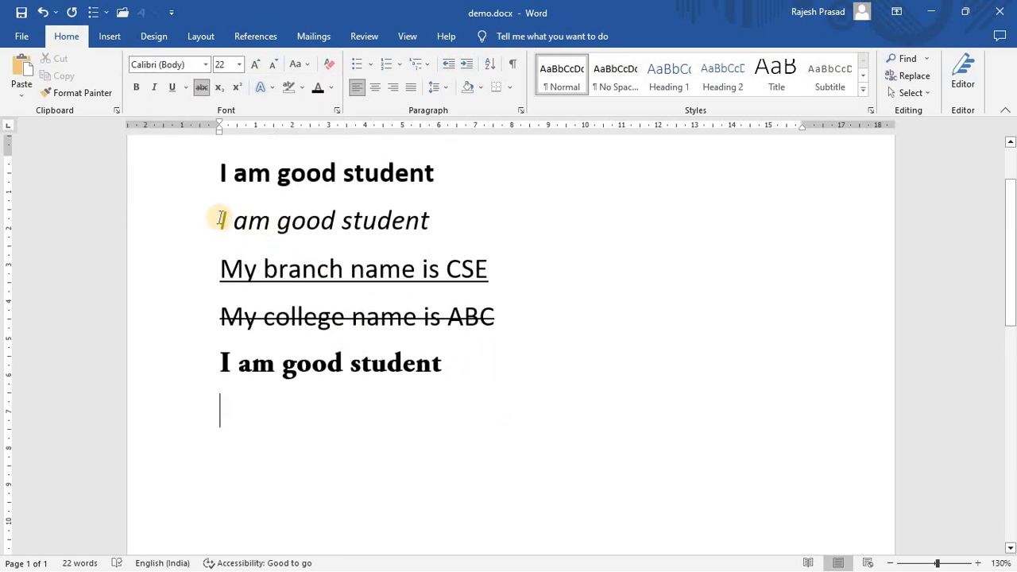
Copy the italic "I am good student" line and paste it below the Adobe Garamond line
{"action": "left_click_drag", "start_coordinate": [221, 220], "coordinate": [386, 220]}
{"action": "key", "text": "ctrl+c"}
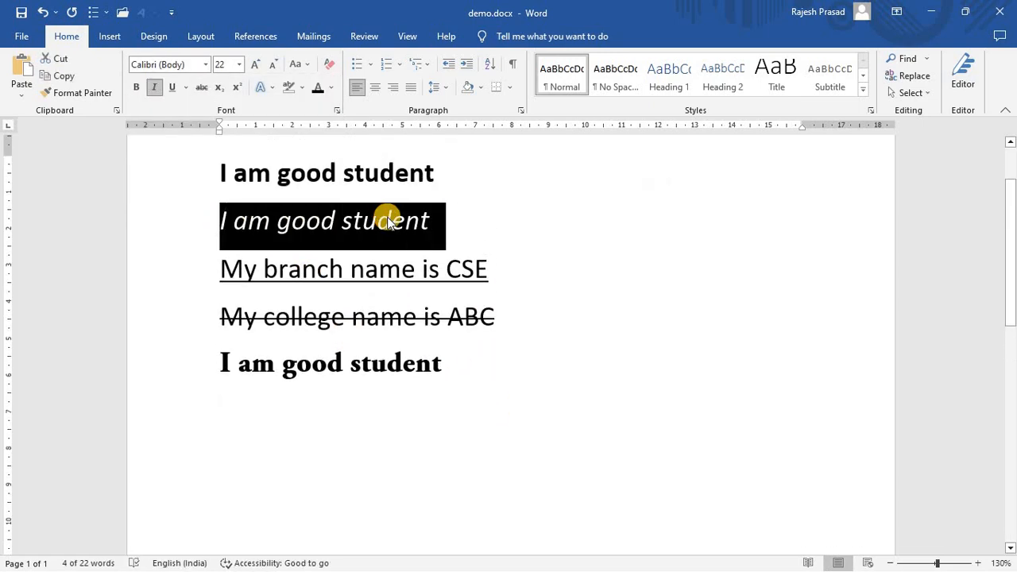
{"action": "left_click", "coordinate": [471, 374]}
{"action": "key", "text": "Down"}
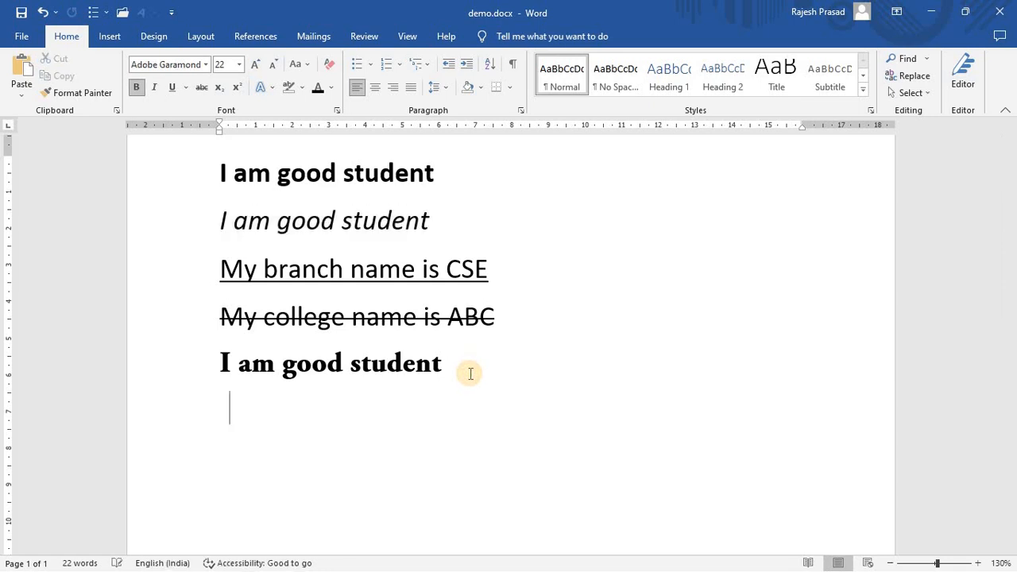
{"action": "key", "text": "ctrl+v"}
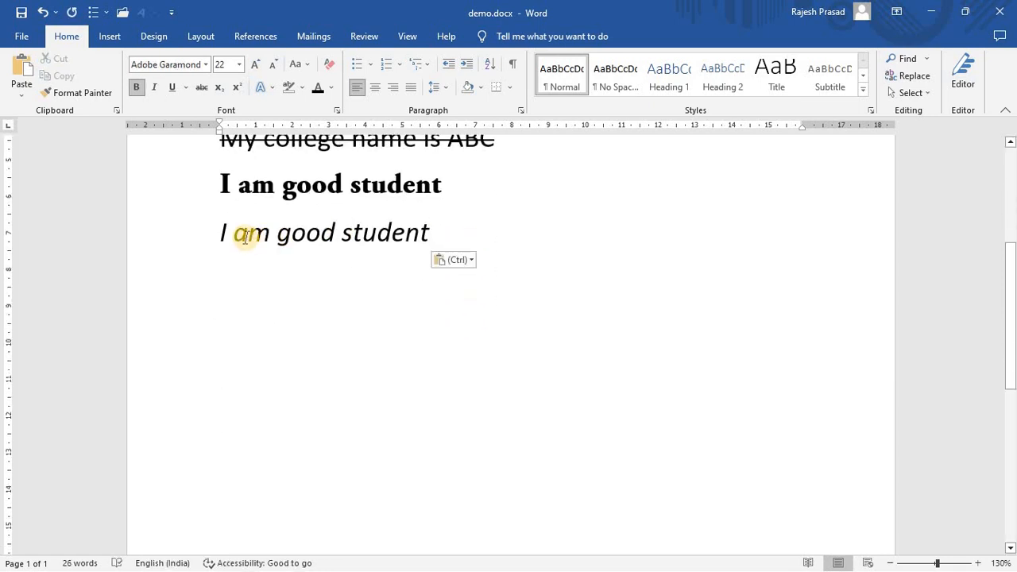
Increase the font size of the pasted italic line in steps up to 72
{"action": "left_click_drag", "start_coordinate": [221, 232], "coordinate": [381, 241]}
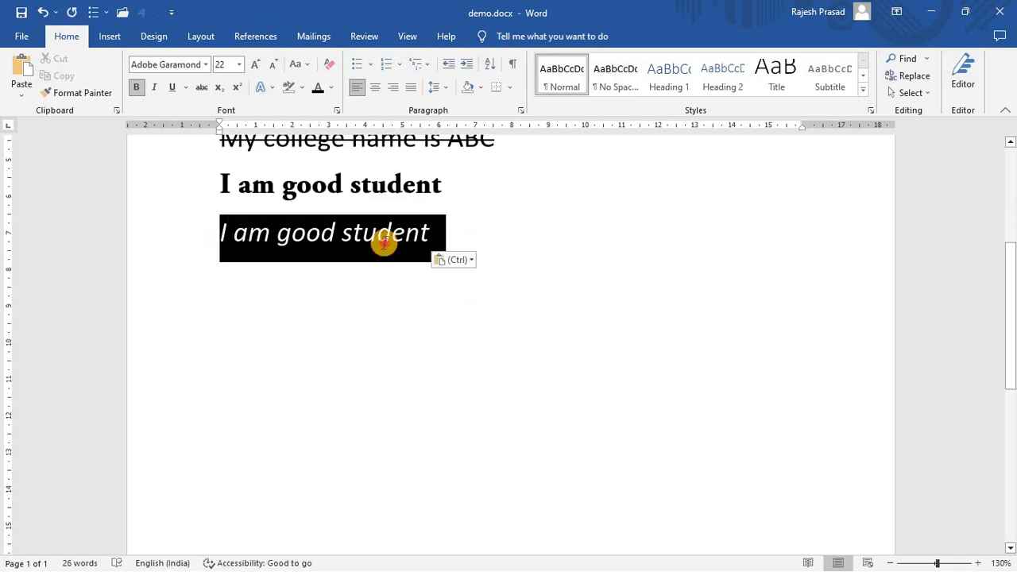
{"action": "left_click", "coordinate": [255, 66]}
{"action": "left_click", "coordinate": [255, 67]}
{"action": "left_click", "coordinate": [254, 67]}
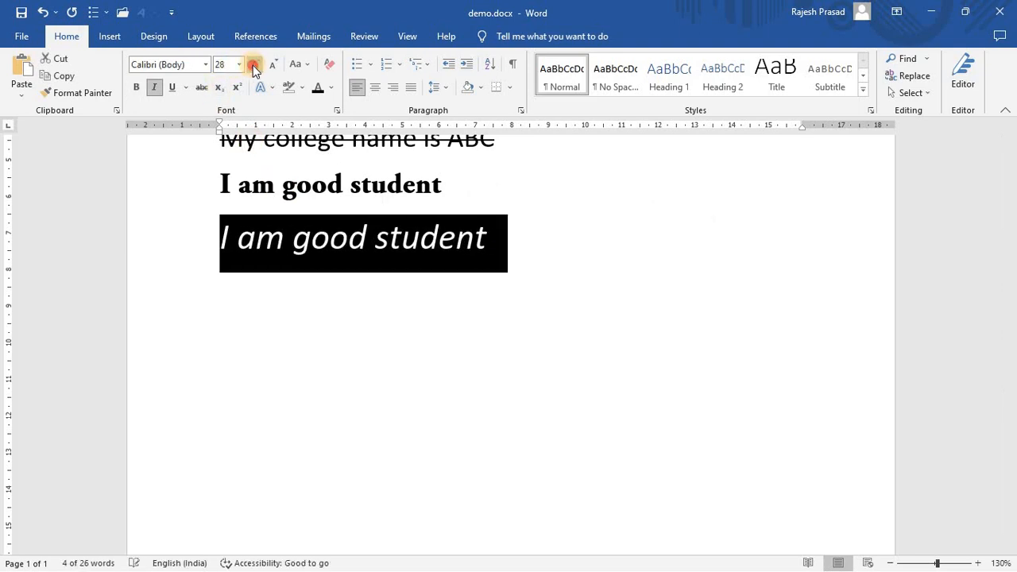
{"action": "left_click", "coordinate": [254, 66]}
{"action": "left_click", "coordinate": [254, 66]}
{"action": "left_click", "coordinate": [254, 67]}
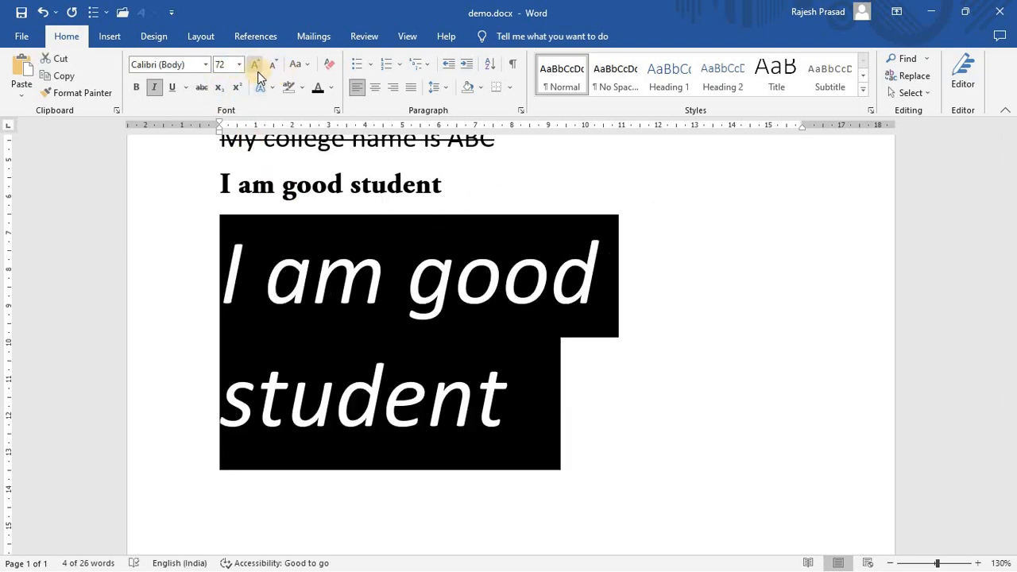
Decrease the pasted italic line's font size in steps down to 28 and deselect it
{"action": "left_click", "coordinate": [273, 67]}
{"action": "left_click", "coordinate": [272, 67]}
{"action": "left_click", "coordinate": [272, 67]}
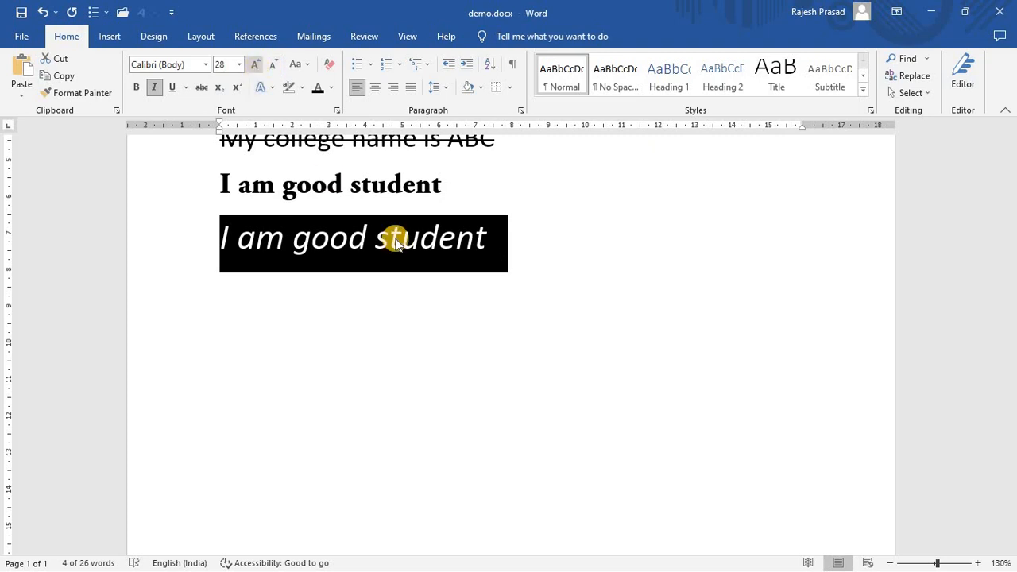
{"action": "left_click", "coordinate": [451, 330]}
Enlarge the last italic line by one more font size step and clear the selection
{"action": "left_click_drag", "start_coordinate": [221, 231], "coordinate": [496, 242]}
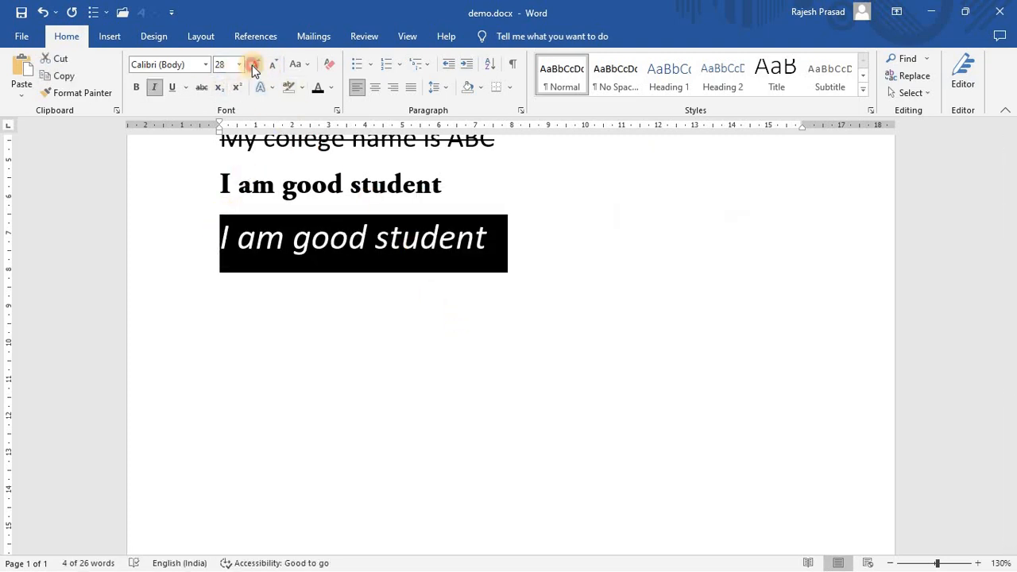
{"action": "left_click", "coordinate": [255, 66]}
{"action": "left_click", "coordinate": [424, 380]}
Copy the bold Adobe Garamond line and paste it below the enlarged italic line
{"action": "scroll", "coordinate": [342, 280], "scroll_direction": "up", "scroll_amount": 3}
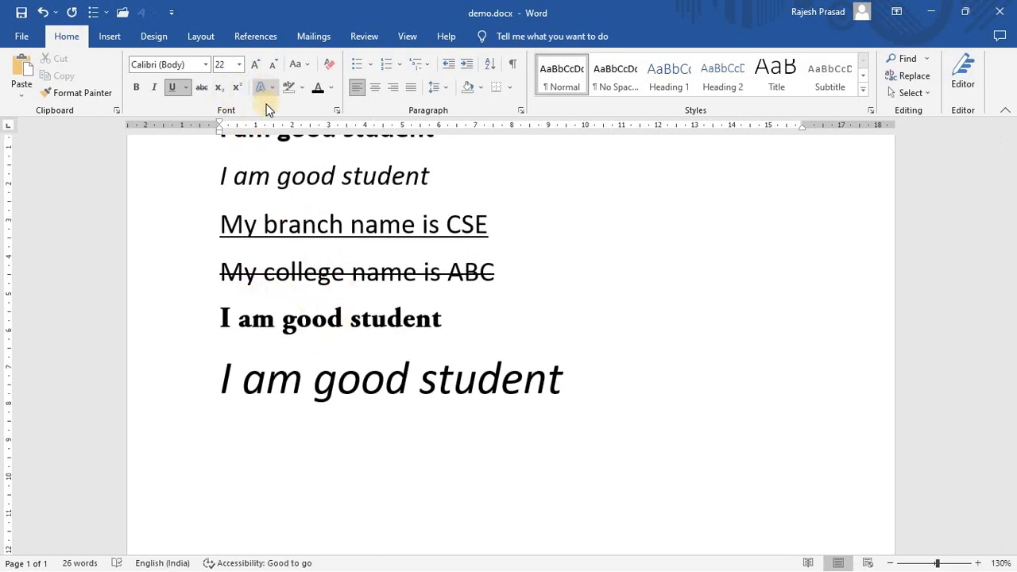
{"action": "scroll", "coordinate": [295, 332], "scroll_direction": "down", "scroll_amount": 3}
{"action": "scroll", "coordinate": [238, 232], "scroll_direction": "up", "scroll_amount": 1}
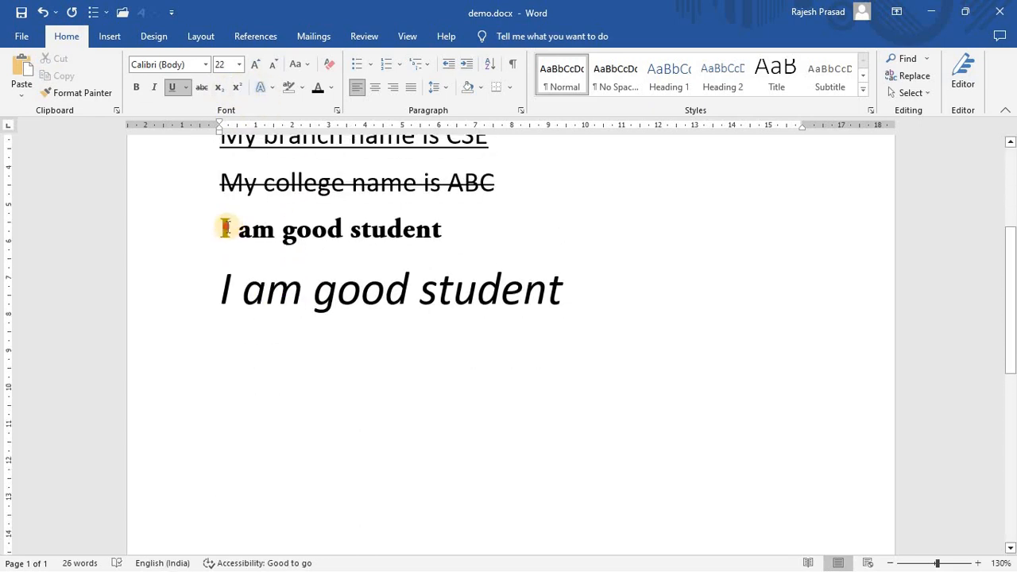
{"action": "left_click_drag", "start_coordinate": [226, 229], "coordinate": [390, 229]}
{"action": "key", "text": "ctrl+c"}
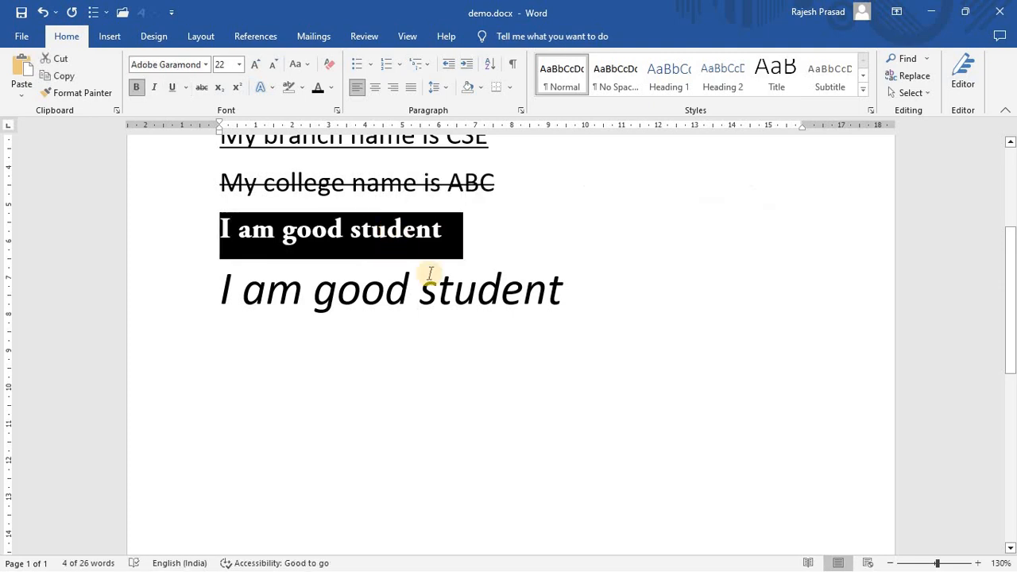
{"action": "scroll", "coordinate": [249, 266], "scroll_direction": "down", "scroll_amount": 2}
{"action": "left_click", "coordinate": [470, 323]}
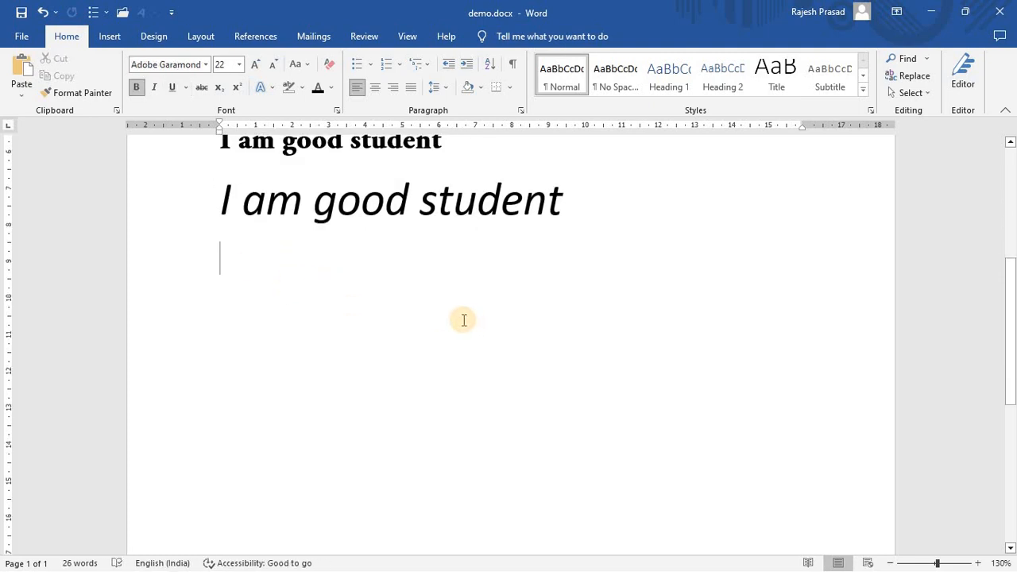
{"action": "key", "text": "ctrl+v"}
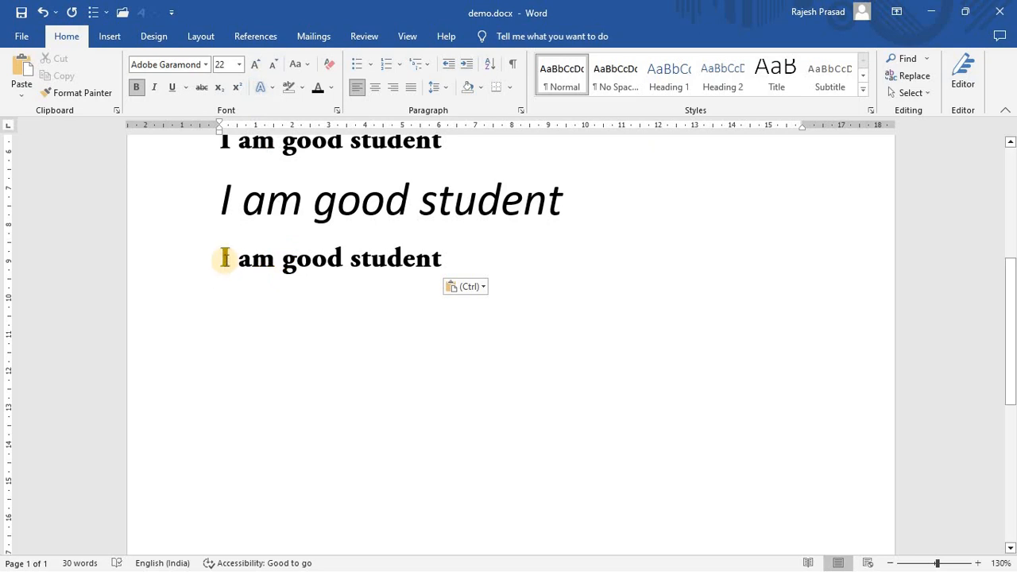
Copy the last pasted line, then apply the white-filled text effect with orange outline and shadow to it
{"action": "left_click_drag", "start_coordinate": [225, 256], "coordinate": [416, 256]}
{"action": "key", "text": "ctrl+c"}
{"action": "left_click", "coordinate": [274, 89]}
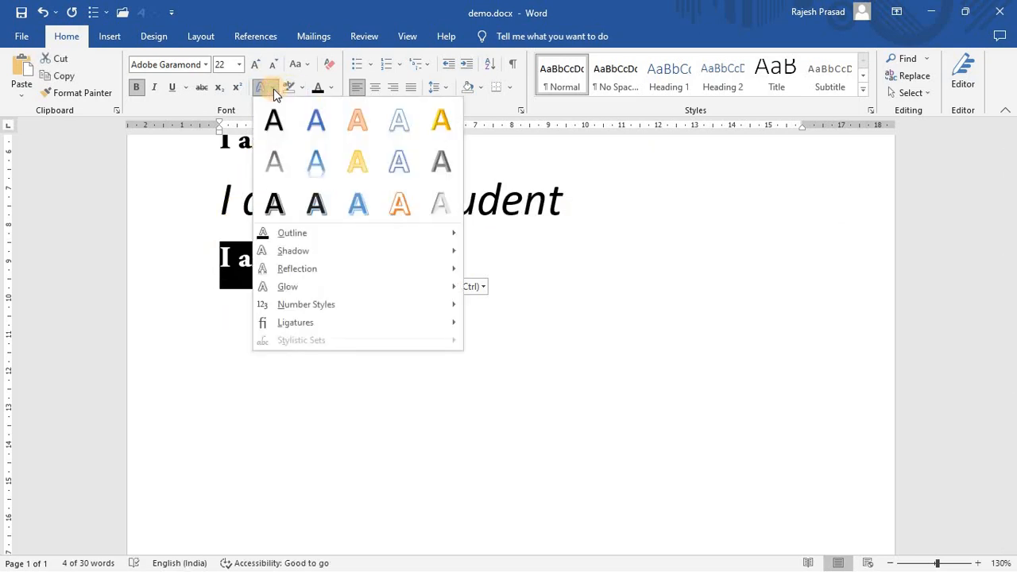
{"action": "left_click", "coordinate": [397, 205]}
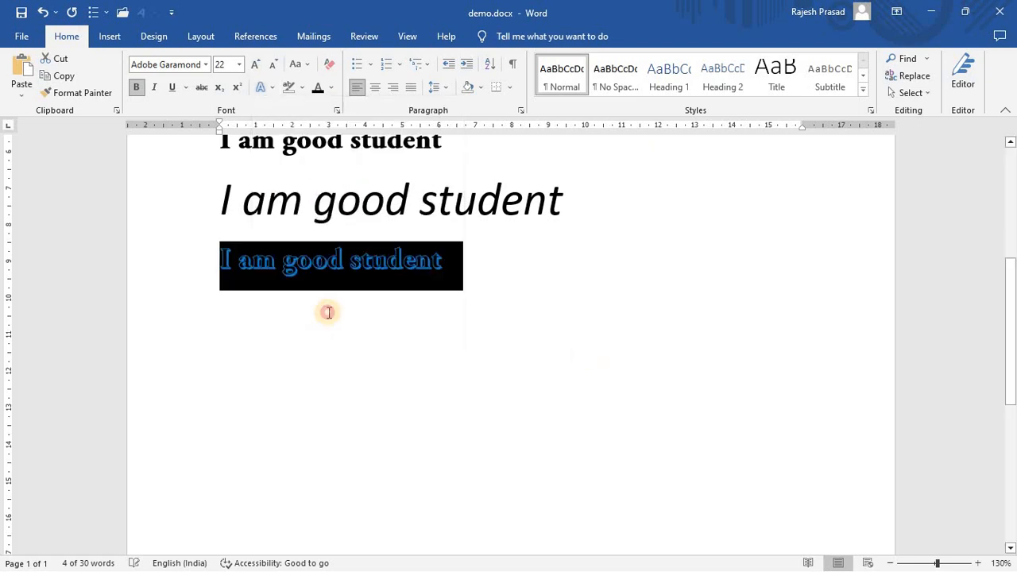
{"action": "left_click", "coordinate": [328, 309]}
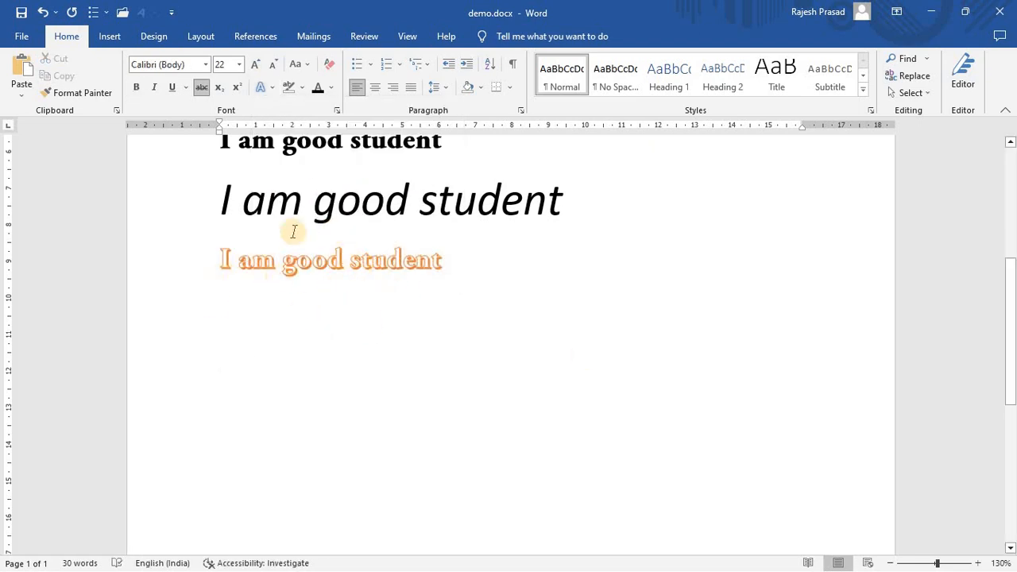
Paste the copied plain black line below the orange-outlined one, leaving a blank line between them
{"action": "scroll", "coordinate": [336, 219], "scroll_direction": "down", "scroll_amount": 1}
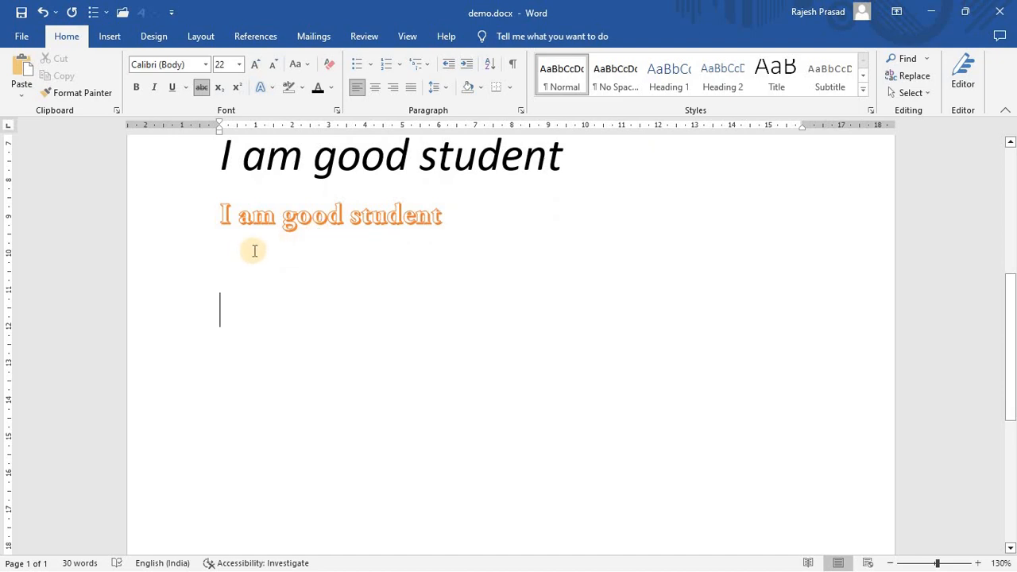
{"action": "key", "text": "ctrl+v"}
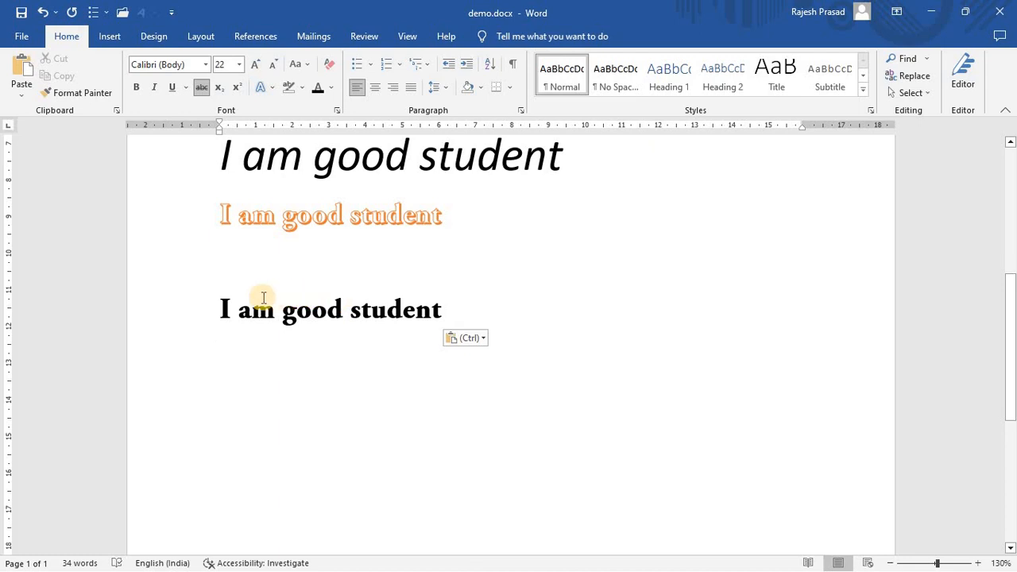
Apply and remove subscript on the newly pasted line, then apply and remove superscript, and deselect it
{"action": "left_click_drag", "start_coordinate": [220, 306], "coordinate": [449, 311]}
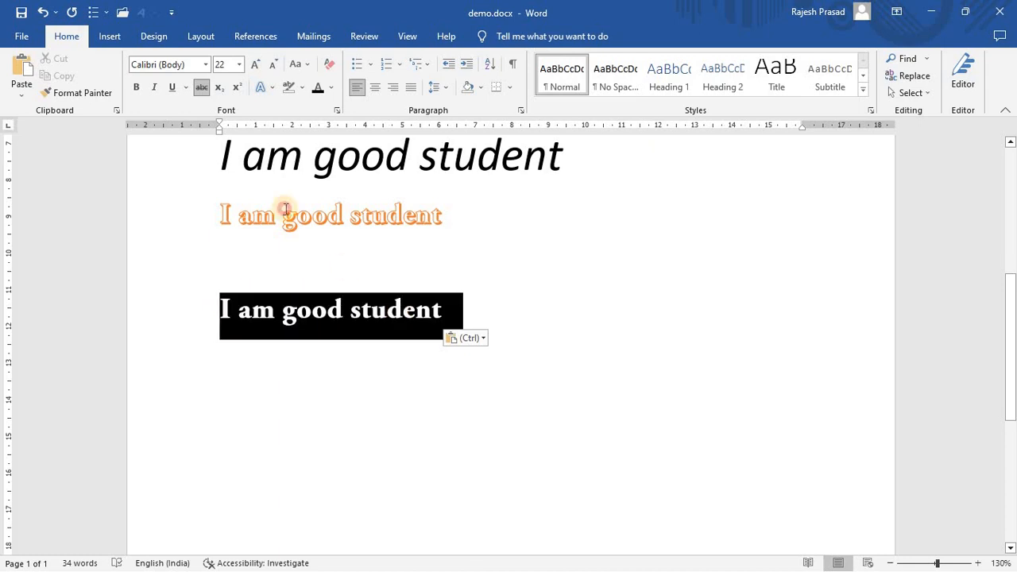
{"action": "left_click", "coordinate": [219, 88]}
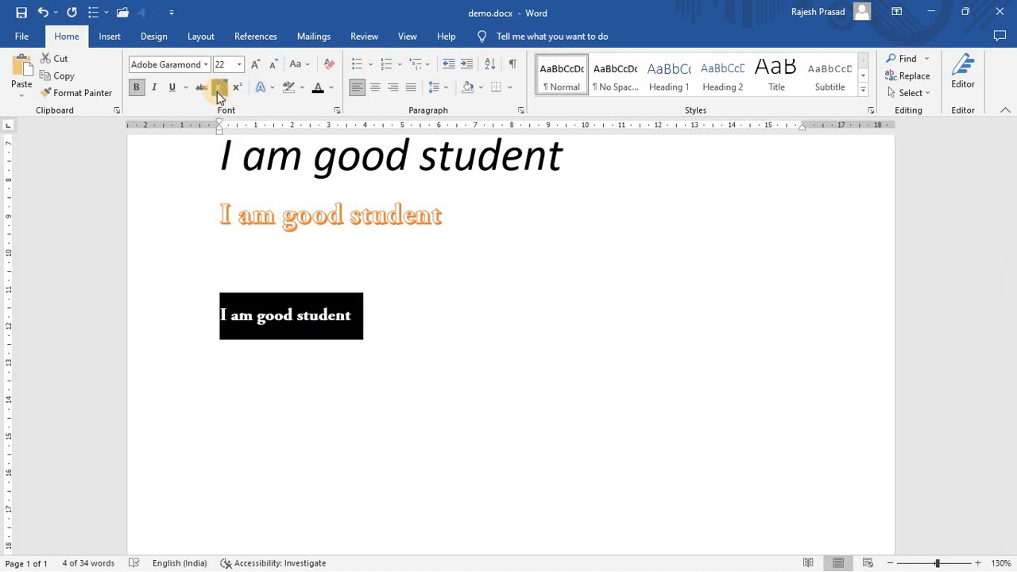
{"action": "left_click", "coordinate": [220, 93]}
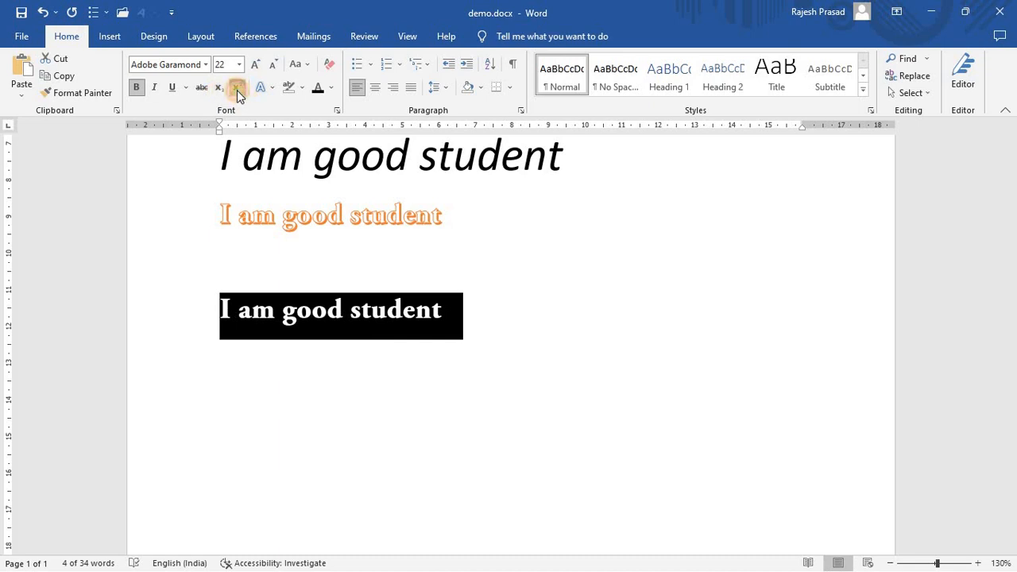
{"action": "left_click", "coordinate": [237, 89]}
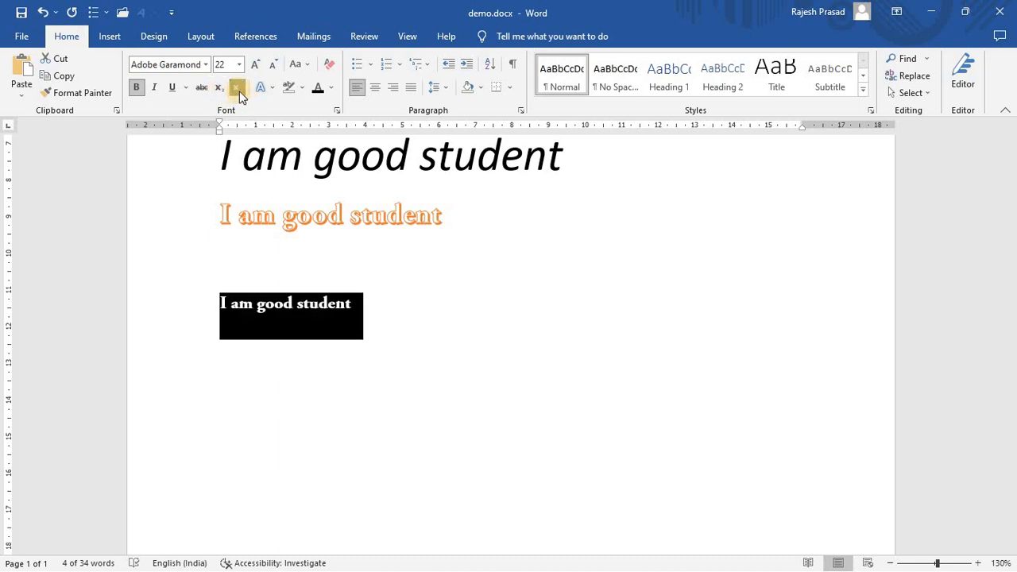
{"action": "left_click", "coordinate": [237, 89]}
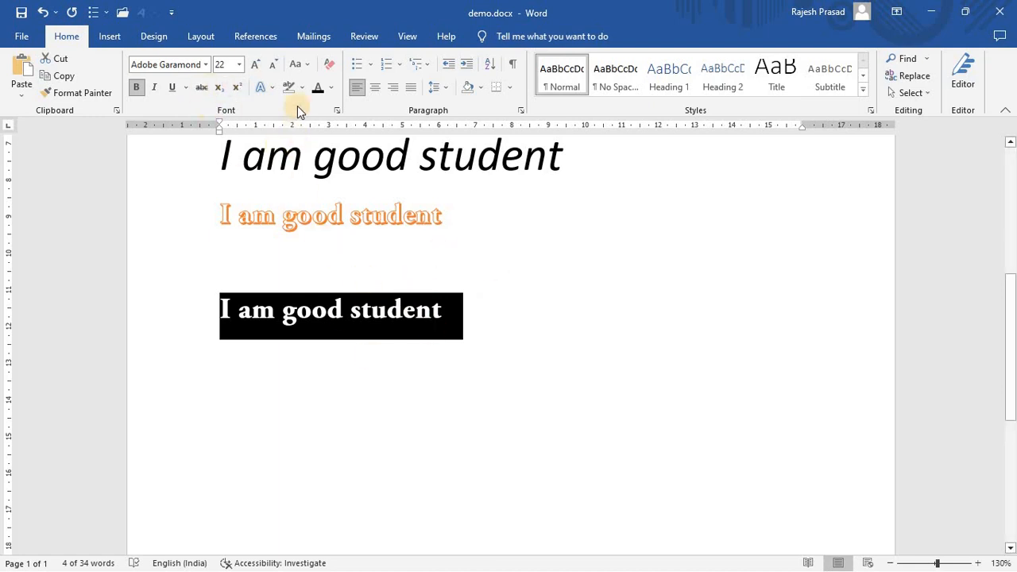
{"action": "left_click", "coordinate": [529, 324]}
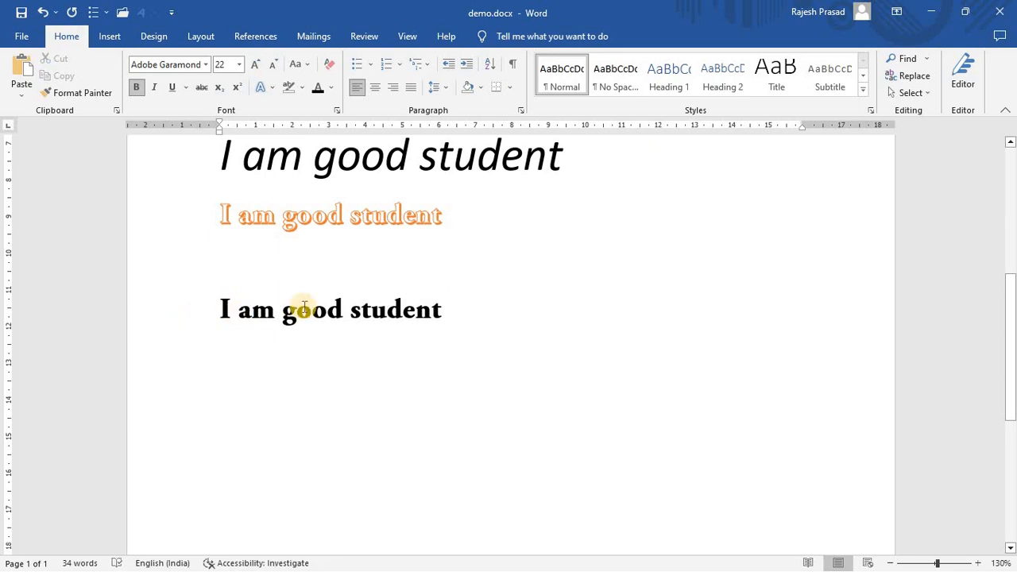
Copy the last black "I am good student" line, then set its font color to standard red
{"action": "triple_click", "coordinate": [352, 306]}
{"action": "key", "text": "ctrl+c"}
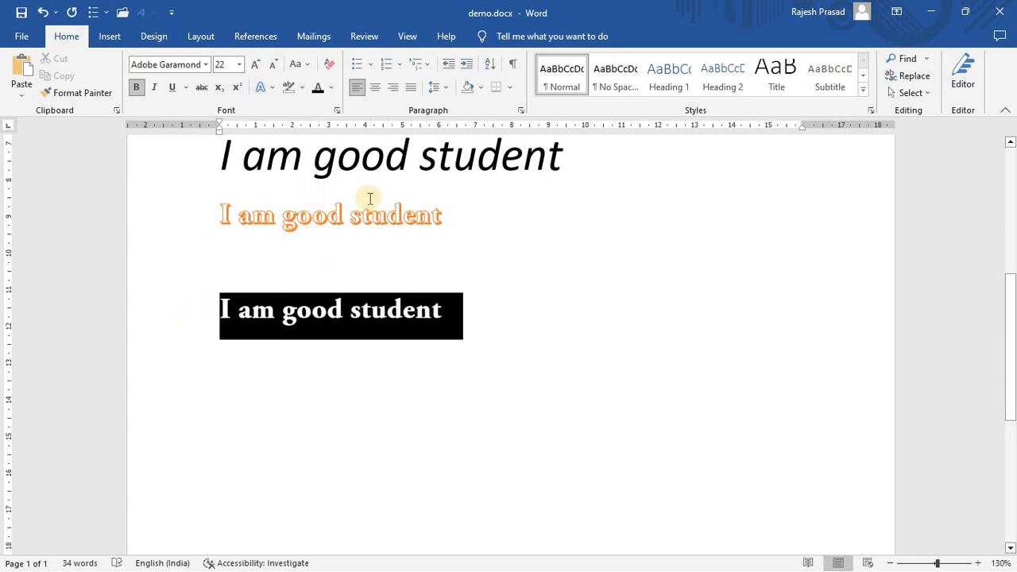
{"action": "left_click", "coordinate": [331, 87]}
{"action": "left_click", "coordinate": [332, 222]}
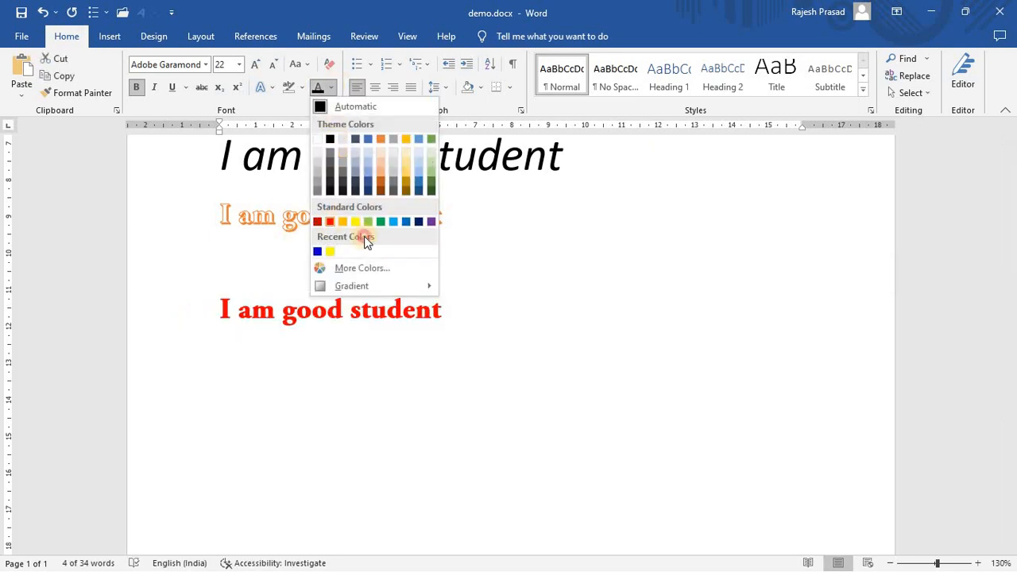
{"action": "left_click", "coordinate": [481, 321]}
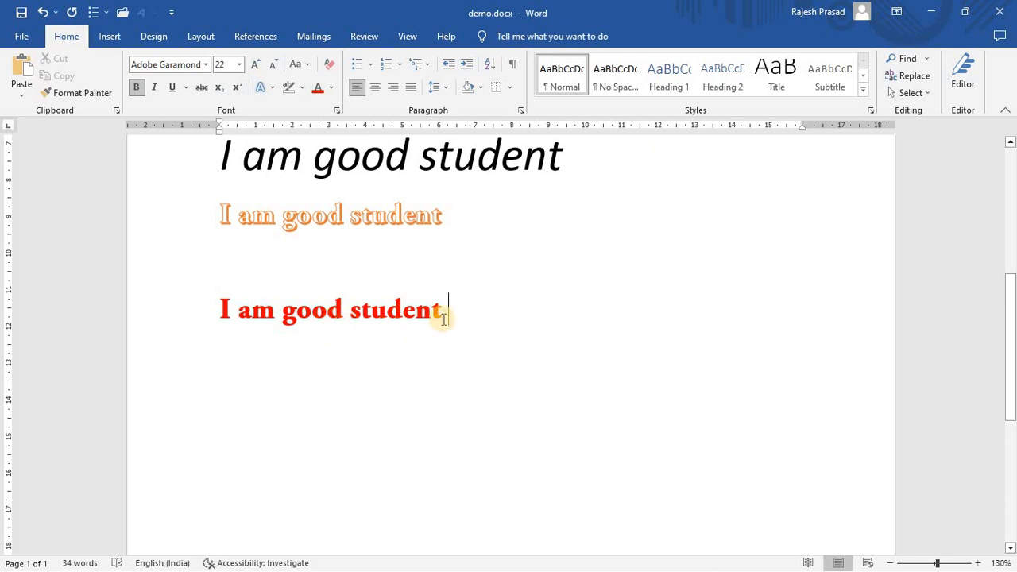
Paste the copied black line on a new line below the red one, then select and copy it
{"action": "key", "text": "Return"}
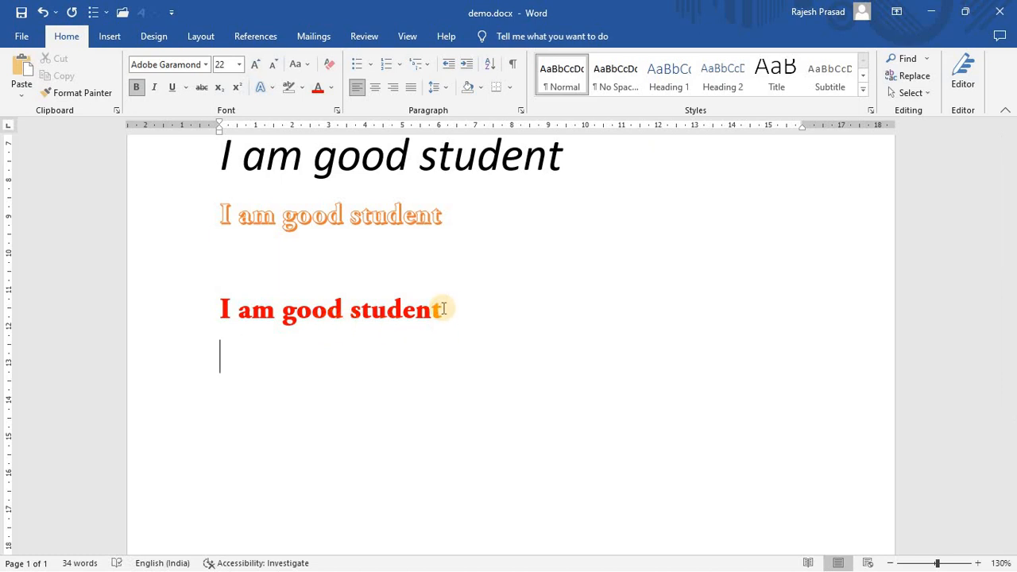
{"action": "key", "text": "ctrl+v"}
{"action": "triple_click", "coordinate": [372, 364]}
{"action": "key", "text": "ctrl+c"}
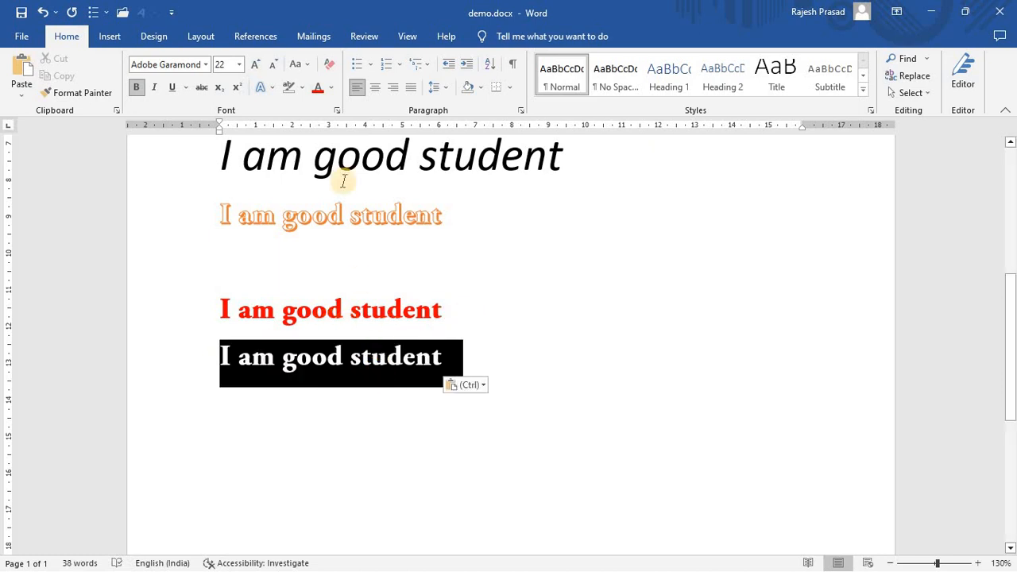
Set the newly pasted "I am good student" line's font color to red and highlight it in yellow
{"action": "left_click", "coordinate": [318, 87]}
{"action": "left_click", "coordinate": [301, 87]}
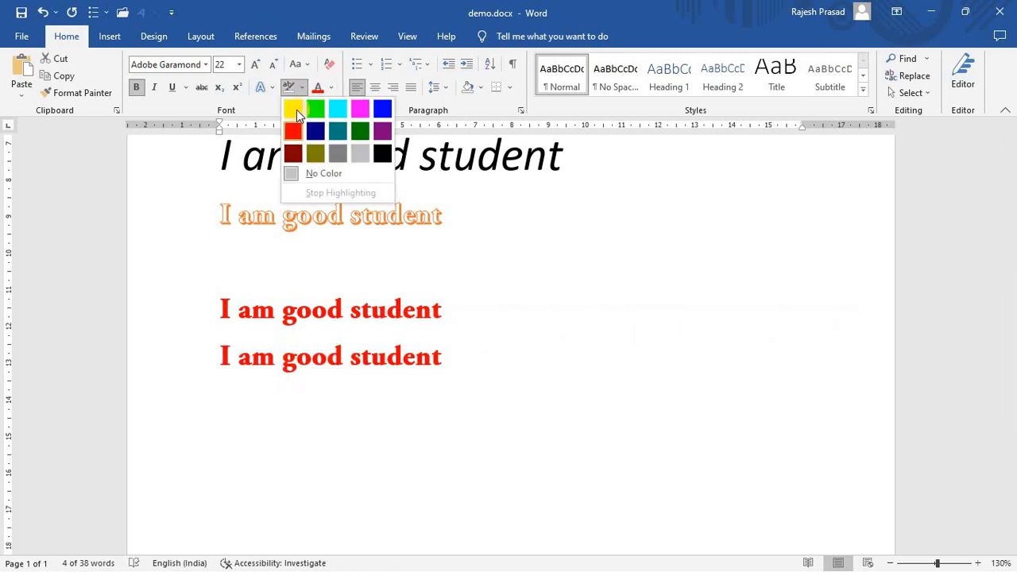
{"action": "left_click", "coordinate": [297, 111]}
{"action": "left_click", "coordinate": [492, 357]}
Paste the copied black line below the yellow-highlighted one, leaving a blank line between them
{"action": "scroll", "coordinate": [347, 307], "scroll_direction": "down", "scroll_amount": 3}
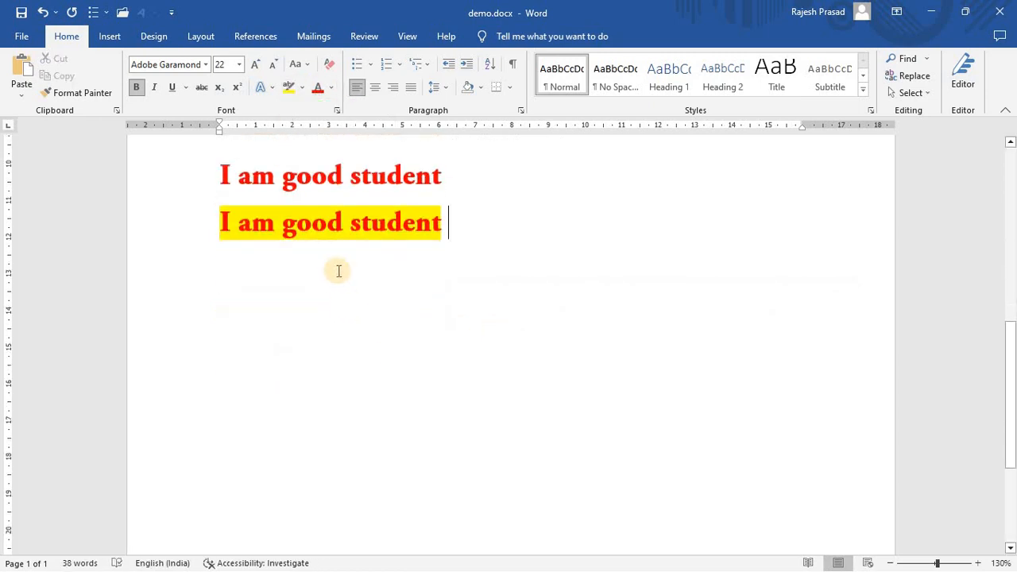
{"action": "scroll", "coordinate": [338, 271], "scroll_direction": "up", "scroll_amount": 3}
{"action": "scroll", "coordinate": [450, 313], "scroll_direction": "down", "scroll_amount": 2}
{"action": "key", "text": "Return"}
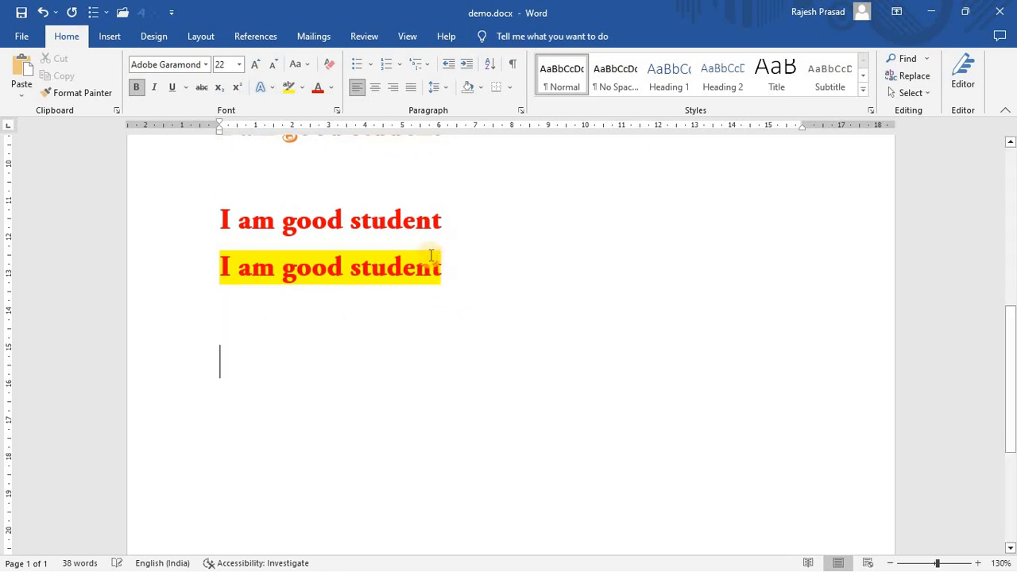
{"action": "key", "text": "ctrl+v"}
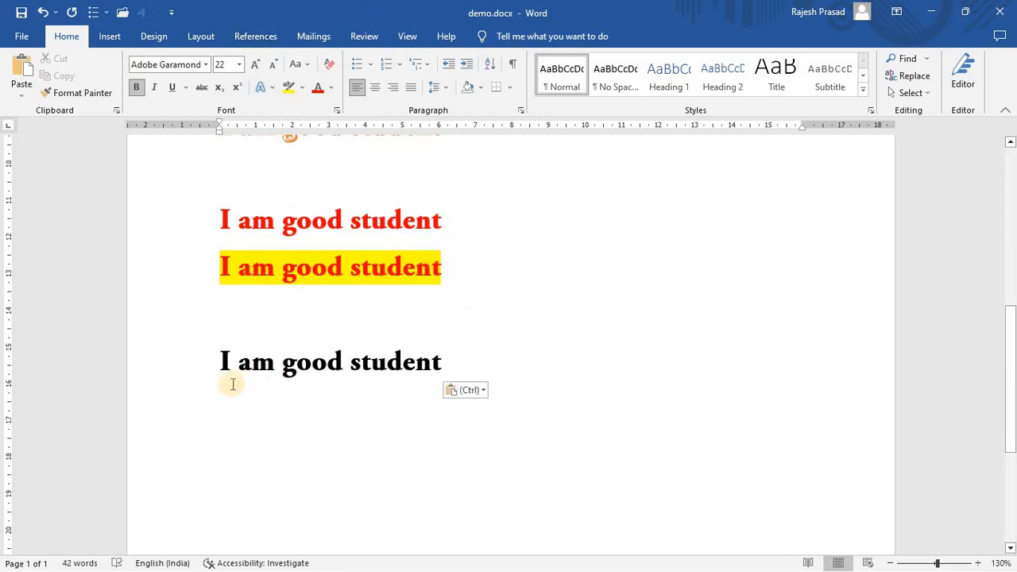
Copy the newly pasted black line, then change its case to UPPERCASE
{"action": "left_click_drag", "start_coordinate": [225, 367], "coordinate": [449, 372]}
{"action": "key", "text": "ctrl+c"}
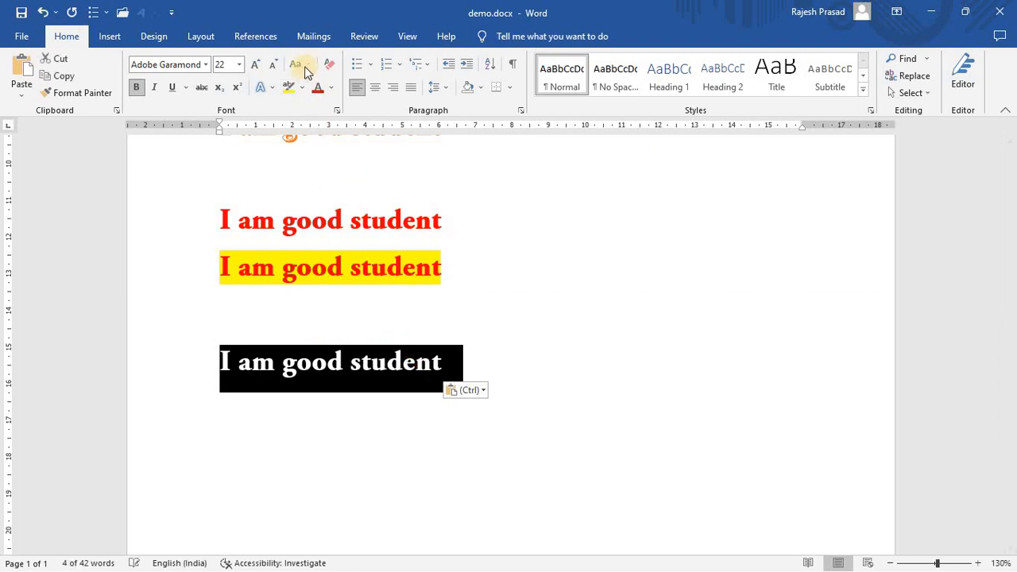
{"action": "left_click", "coordinate": [307, 69]}
{"action": "left_click", "coordinate": [339, 119]}
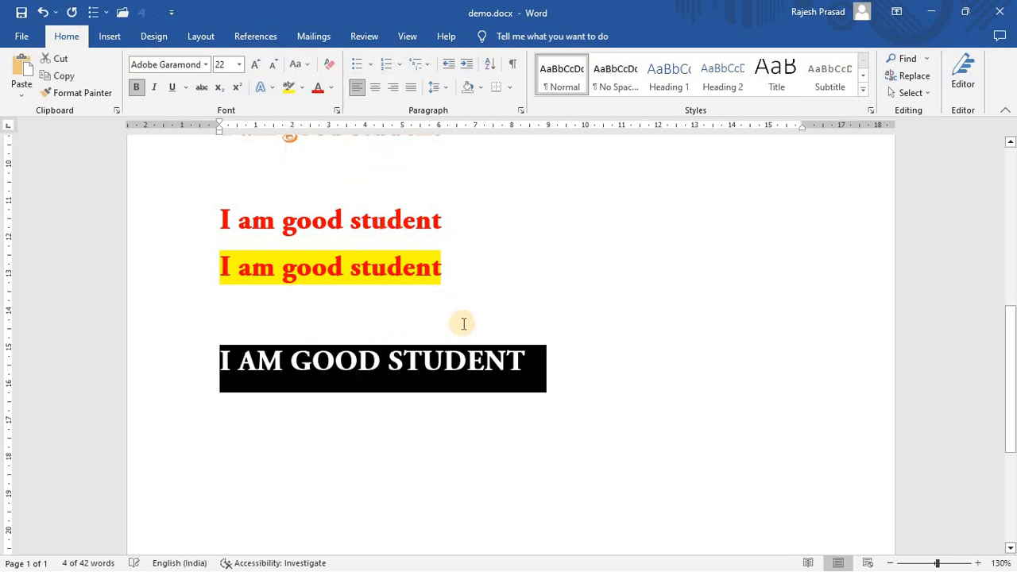
{"action": "left_click", "coordinate": [535, 350]}
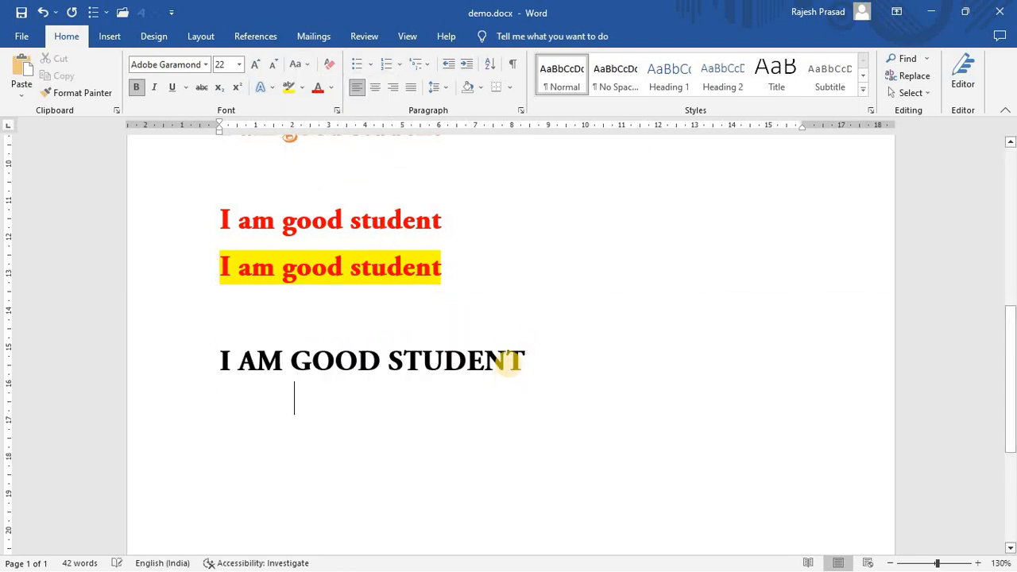
Paste the copied line below the uppercase one, copy it again, and change its case to Capitalize Each Word
{"action": "key", "text": "Return"}
{"action": "key", "text": "ctrl+v"}
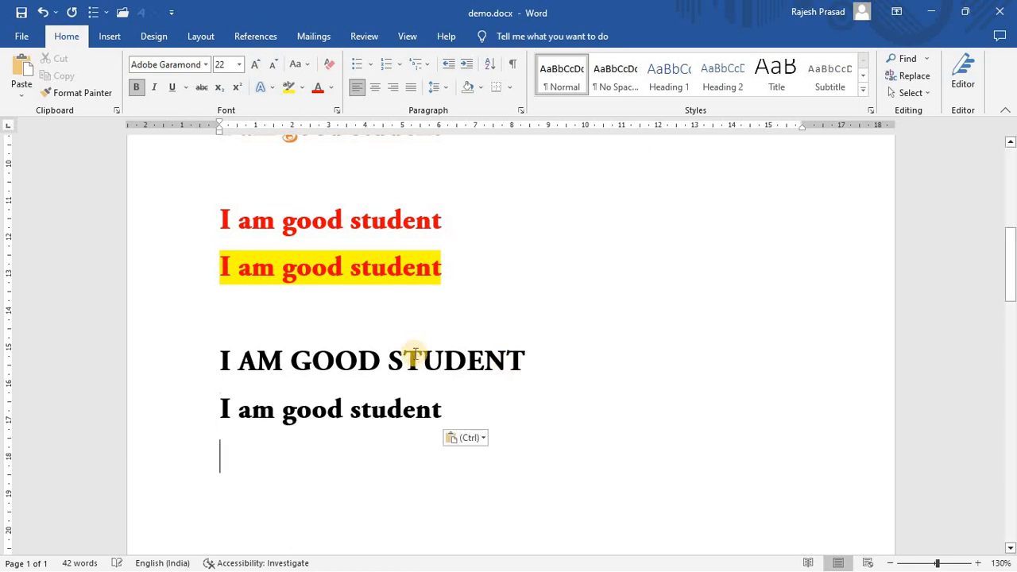
{"action": "left_click_drag", "start_coordinate": [219, 405], "coordinate": [449, 410]}
{"action": "key", "text": "ctrl+c"}
{"action": "left_click", "coordinate": [299, 63]}
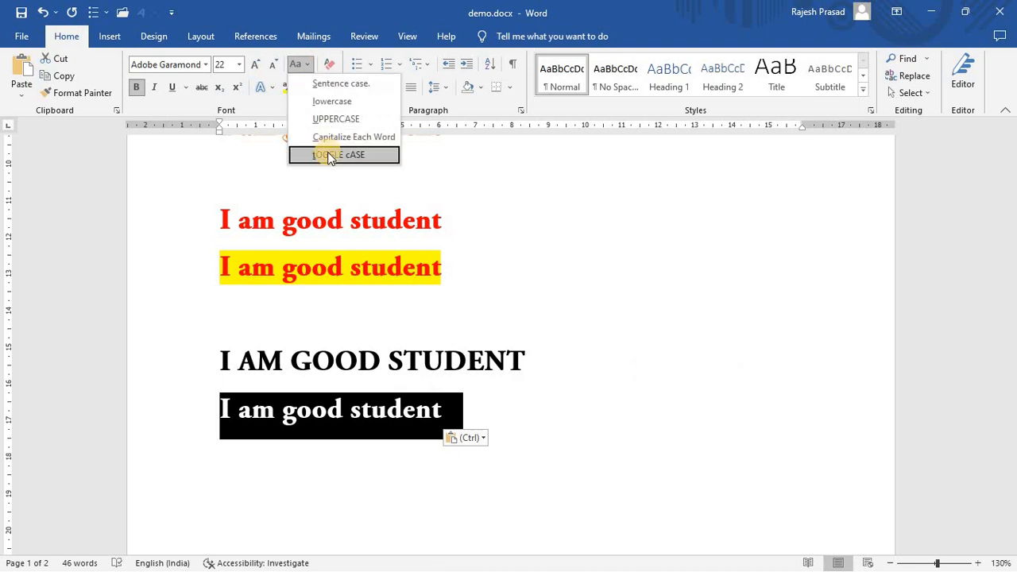
{"action": "left_click", "coordinate": [334, 136]}
{"action": "left_click", "coordinate": [530, 430]}
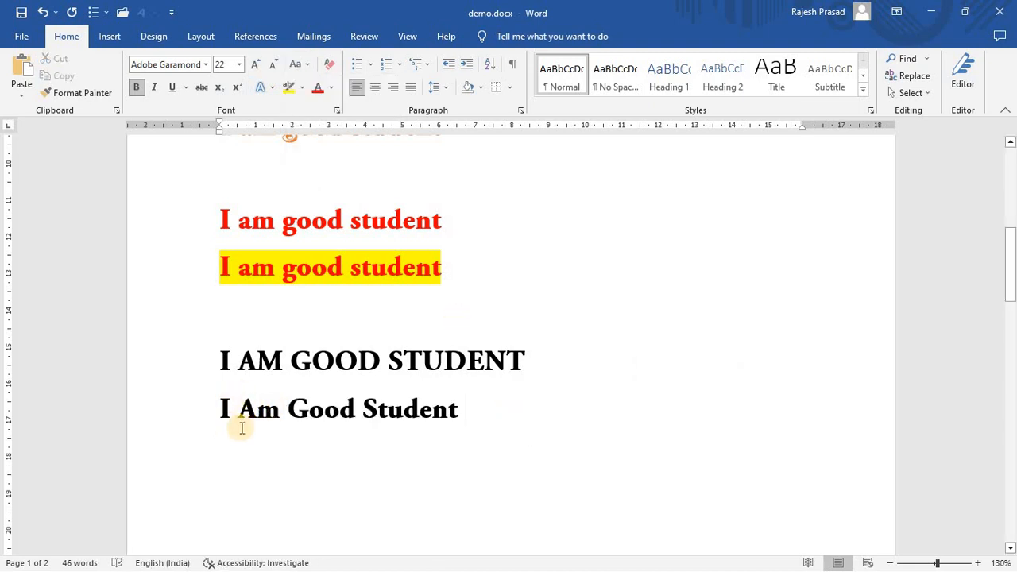
Paste the line again under the capitalized one, copy it, and apply Sentence case to it
{"action": "key", "text": "Return"}
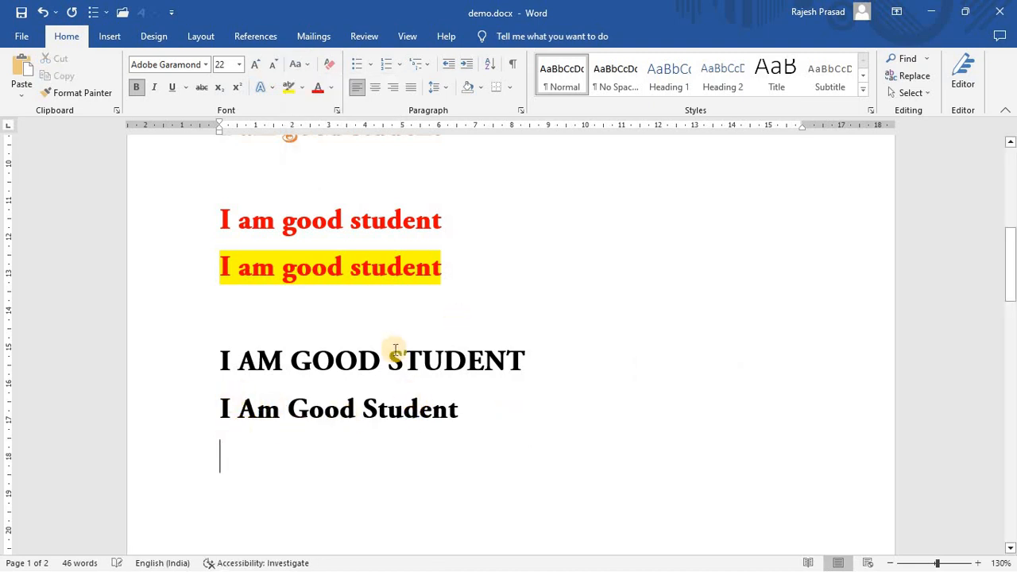
{"action": "key", "text": "ctrl+v"}
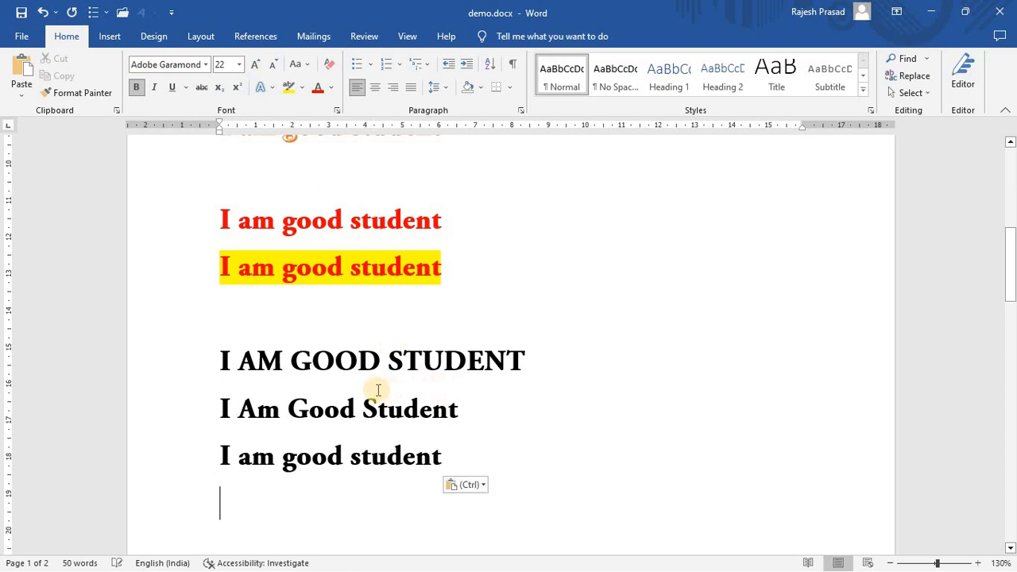
{"action": "left_click", "coordinate": [219, 457]}
{"action": "triple_click", "coordinate": [368, 459]}
{"action": "key", "text": "ctrl+c"}
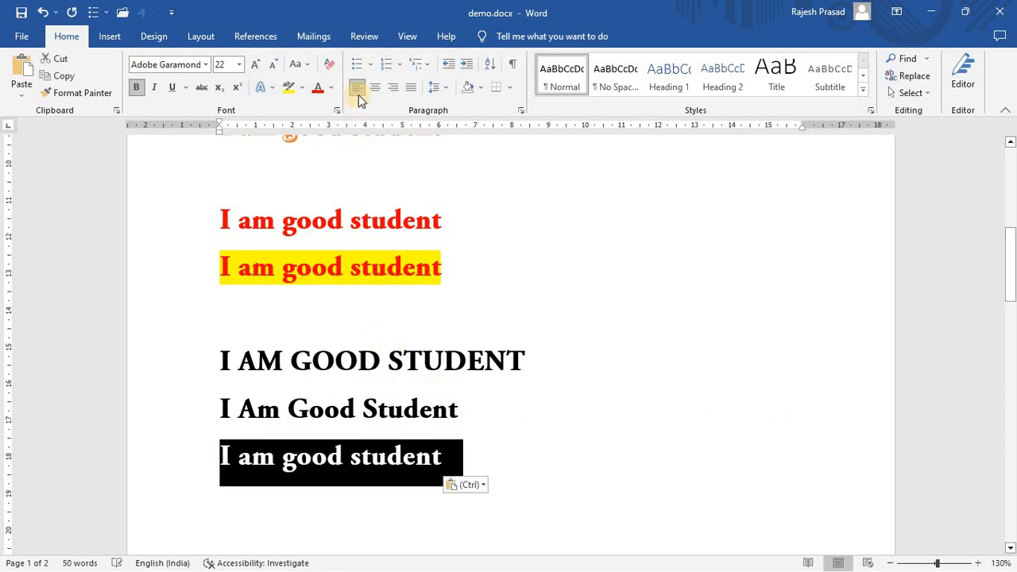
{"action": "left_click", "coordinate": [307, 67]}
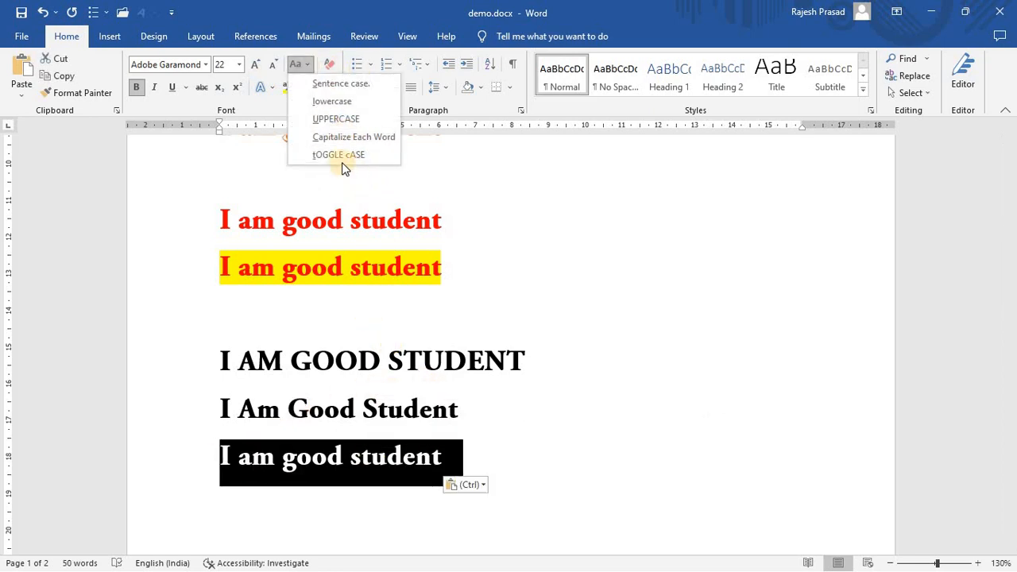
{"action": "left_click", "coordinate": [322, 82]}
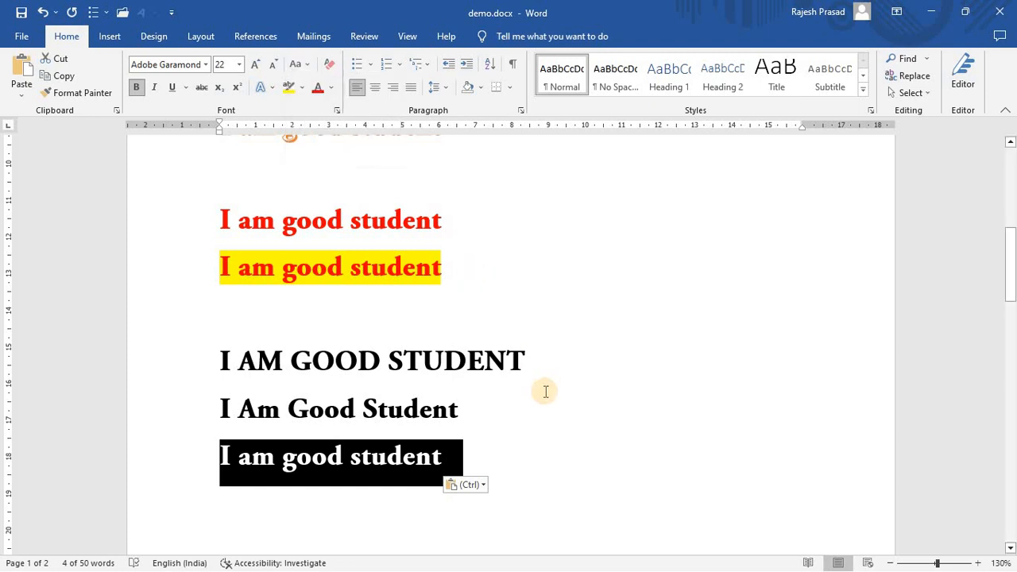
{"action": "left_click", "coordinate": [546, 389]}
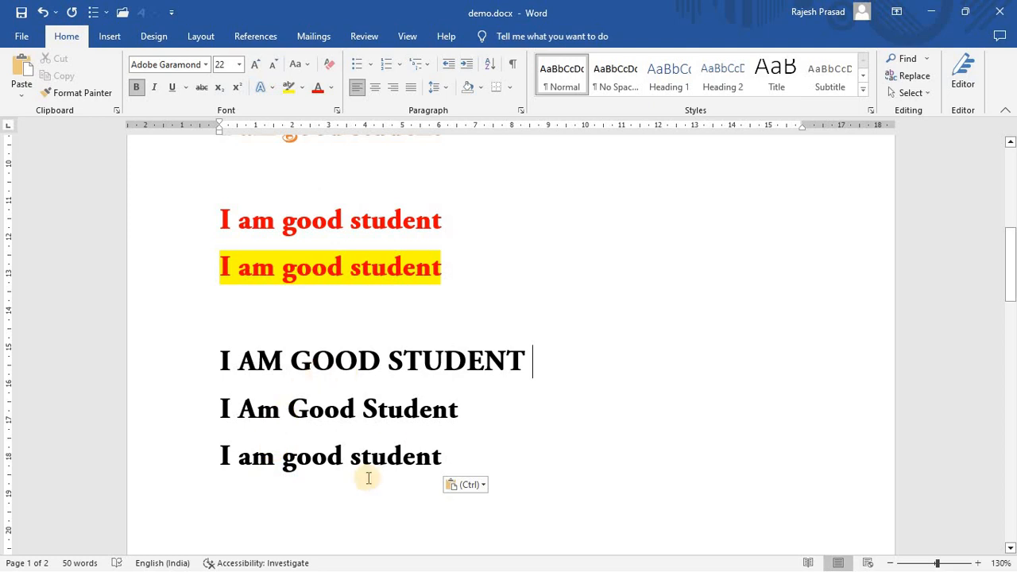
Paste another copy below the sentence-case line and give it a gradient text fill
{"action": "scroll", "coordinate": [350, 421], "scroll_direction": "down", "scroll_amount": 3}
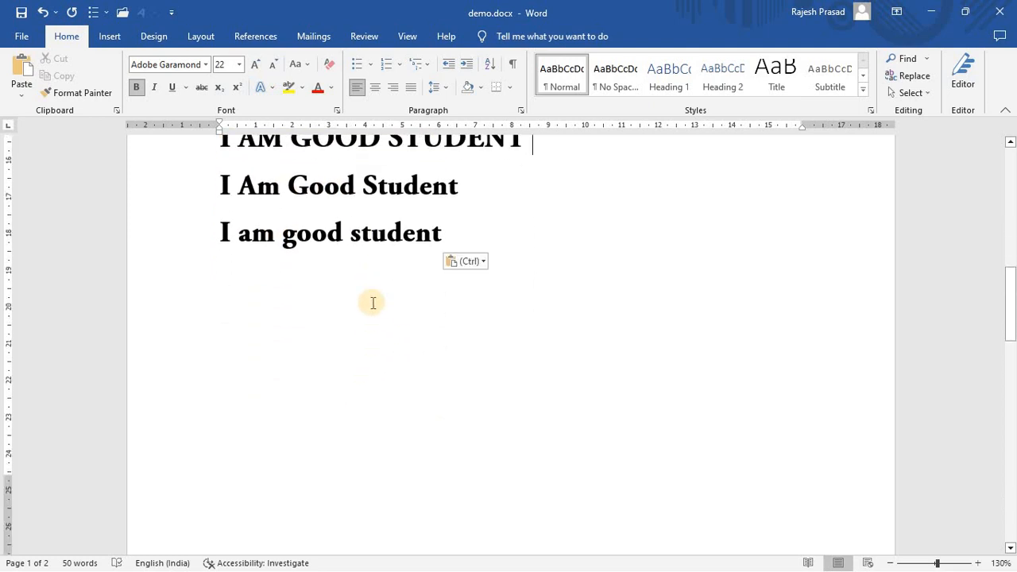
{"action": "left_click", "coordinate": [251, 266]}
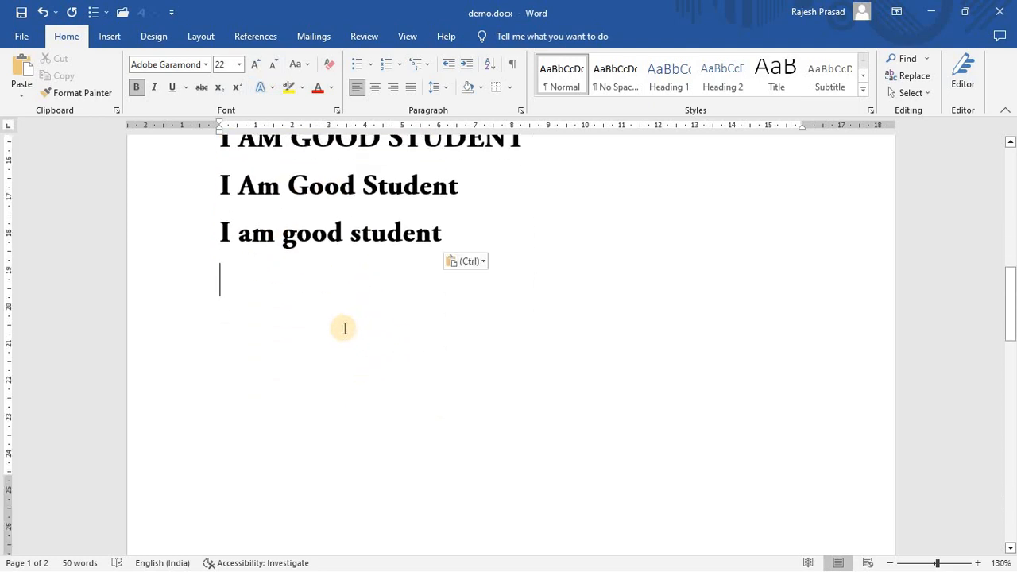
{"action": "key", "text": "ctrl+v"}
{"action": "left_click_drag", "start_coordinate": [222, 273], "coordinate": [464, 283]}
{"action": "left_click", "coordinate": [332, 88]}
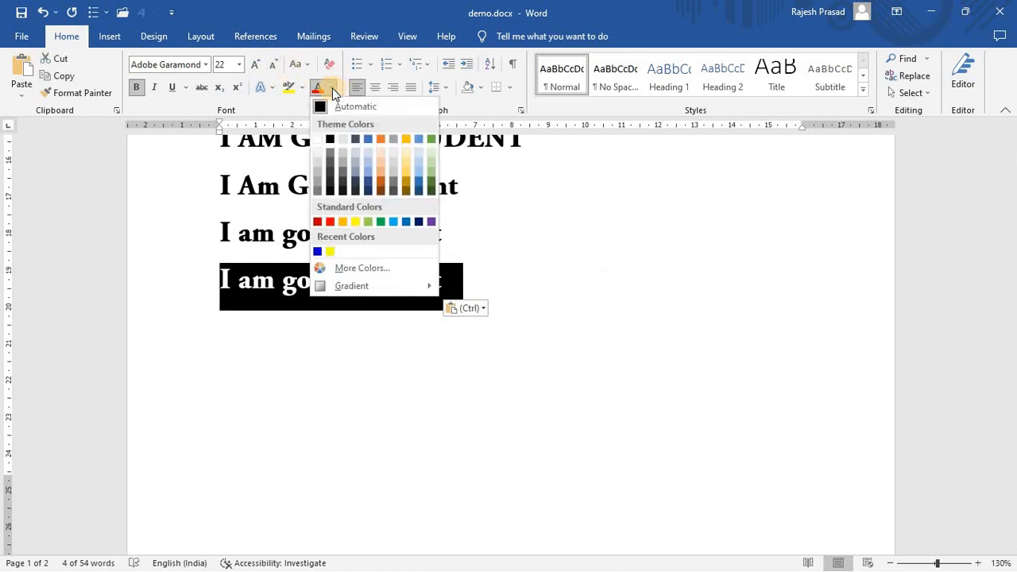
{"action": "mouse_move", "coordinate": [355, 288]}
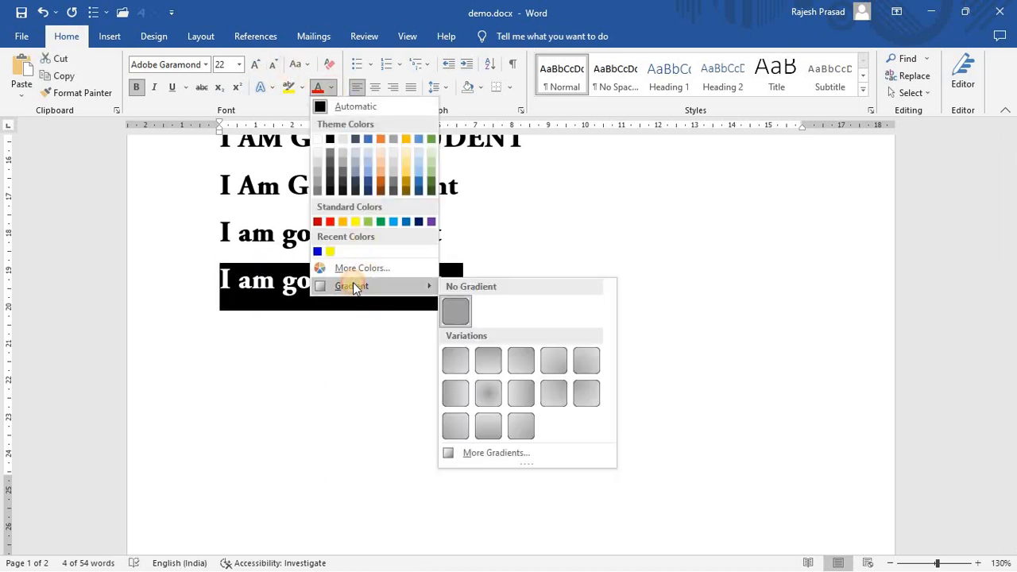
{"action": "left_click", "coordinate": [482, 452]}
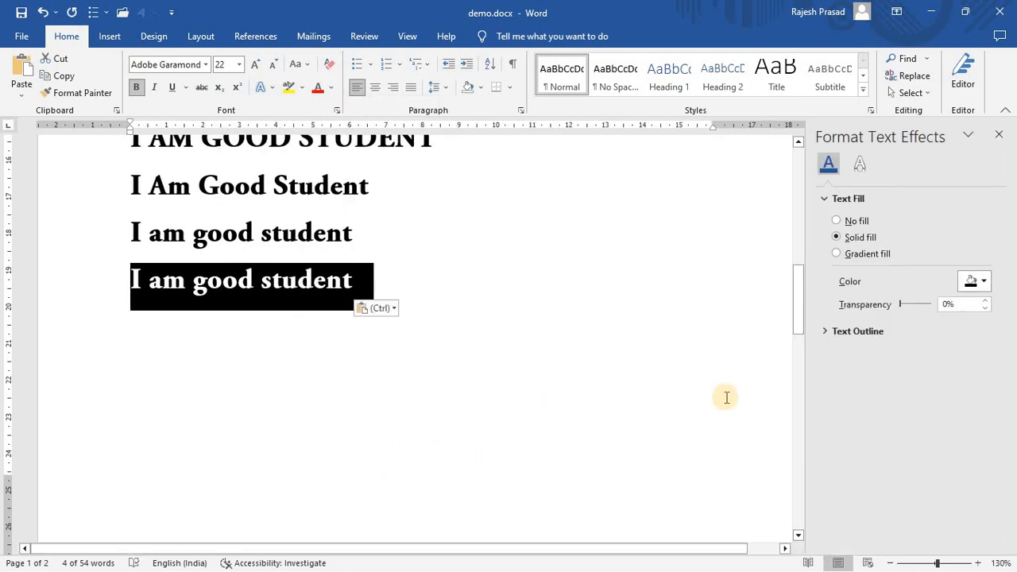
{"action": "left_click", "coordinate": [840, 255]}
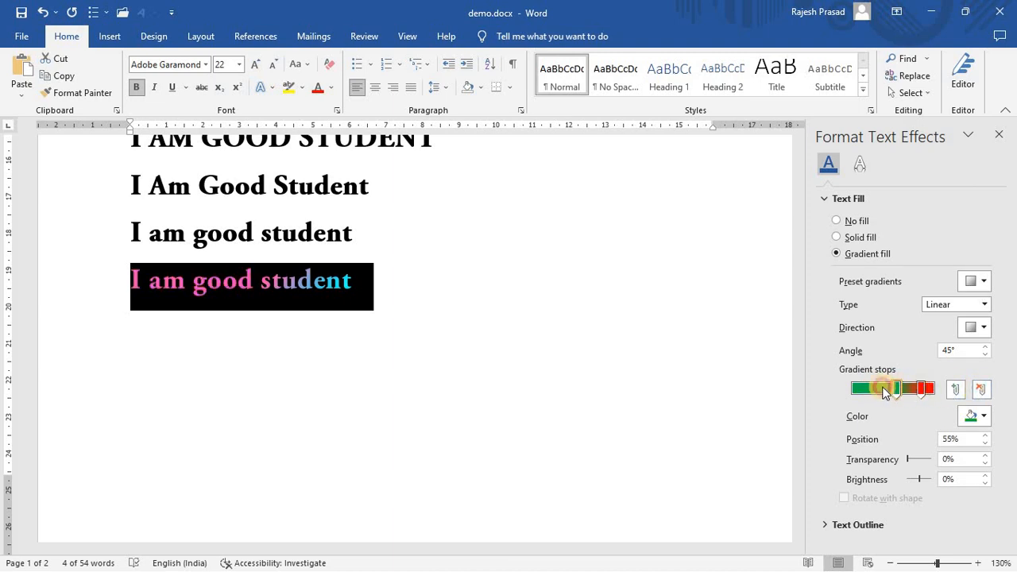
Move the green gradient stop to 15% and color it orange, then move the red stop to 59% and color it green
{"action": "left_click_drag", "start_coordinate": [883, 387], "coordinate": [867, 389]}
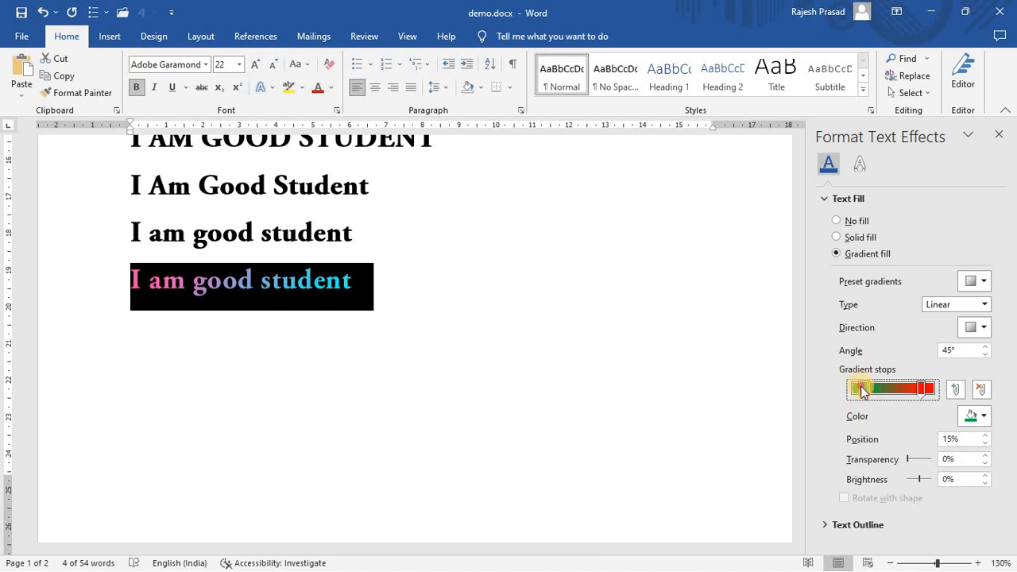
{"action": "left_click", "coordinate": [983, 416]}
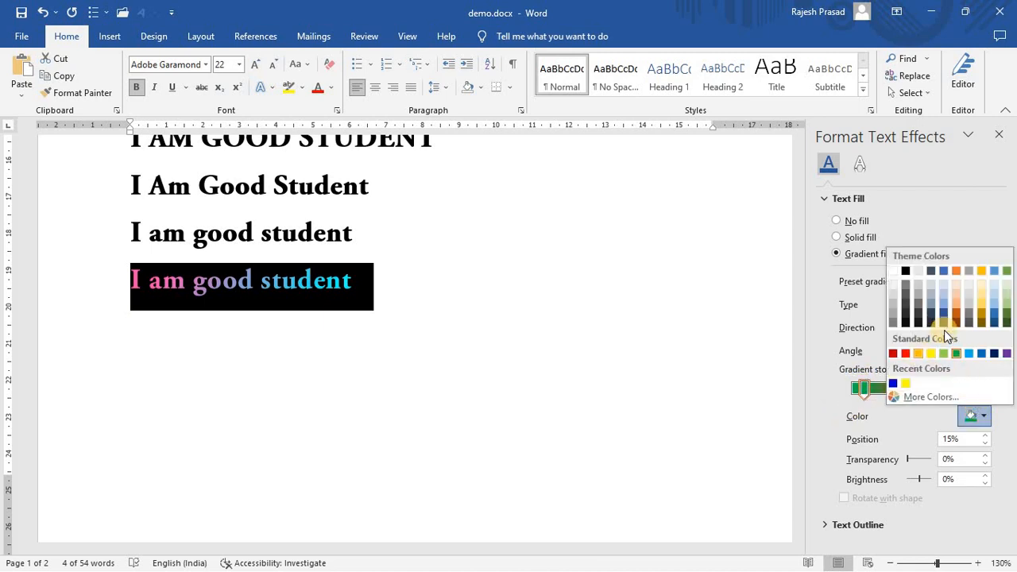
{"action": "left_click", "coordinate": [956, 272]}
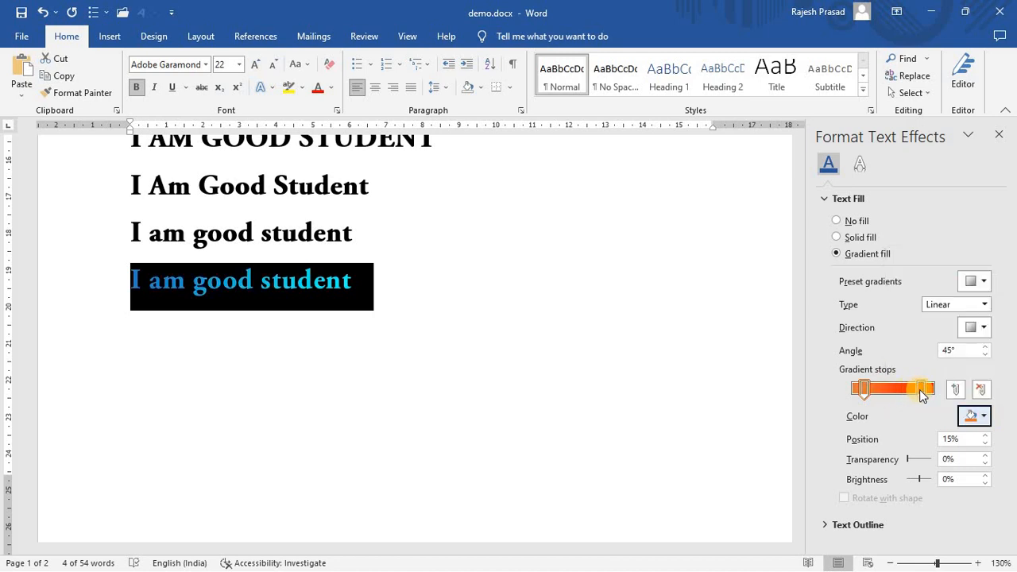
{"action": "left_click", "coordinate": [922, 394]}
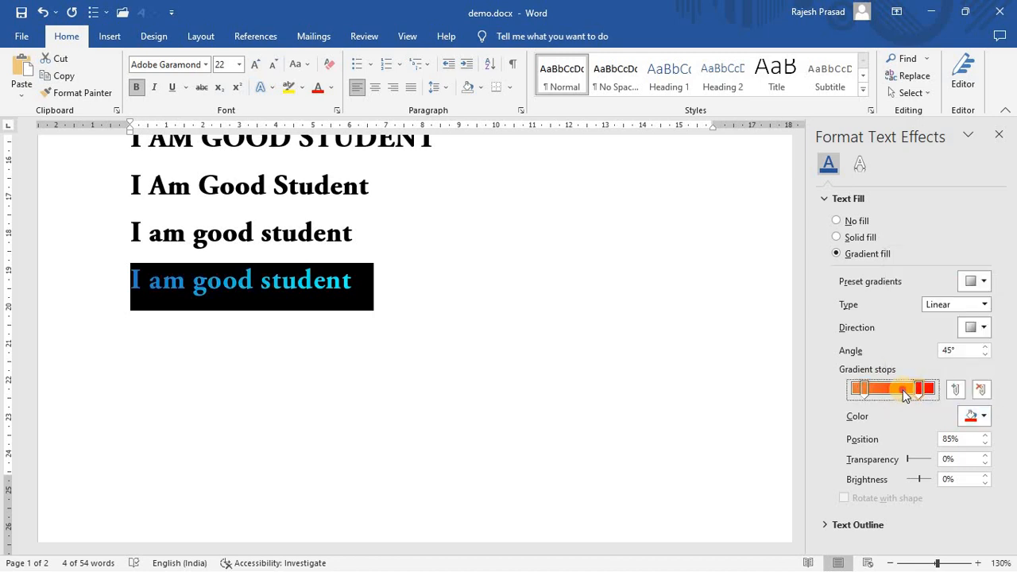
{"action": "left_click", "coordinate": [983, 419]}
{"action": "left_click", "coordinate": [957, 354]}
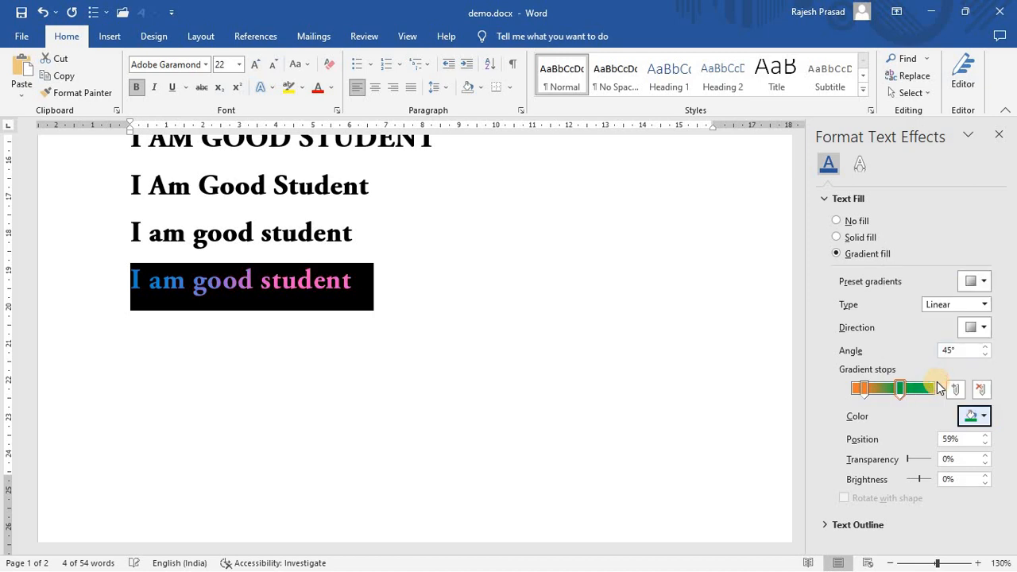
Add a middle gradient stop and move it to 48%, move the last stop to 83% and color it red, then deselect the text
{"action": "left_click", "coordinate": [956, 391]}
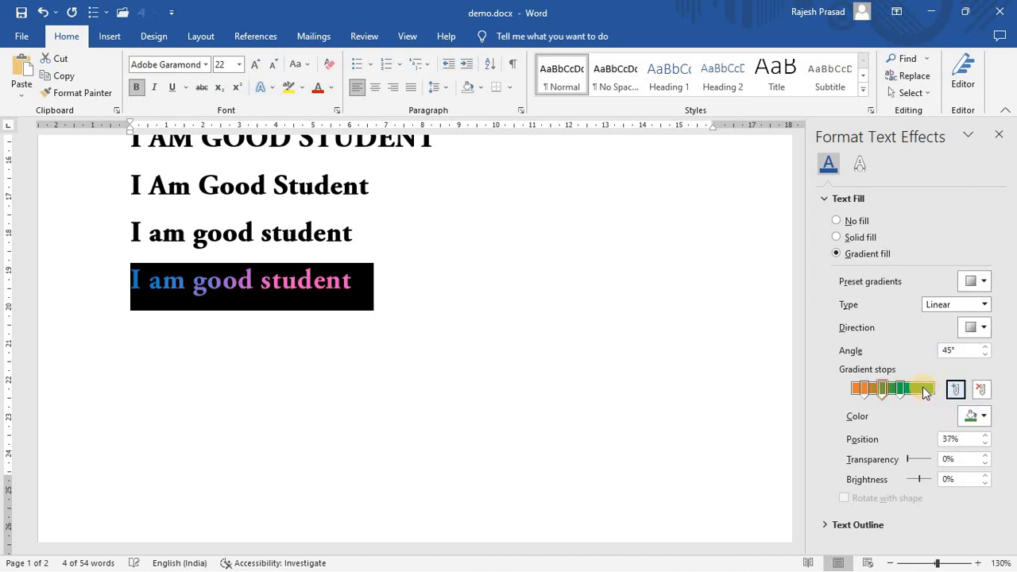
{"action": "left_click", "coordinate": [902, 389]}
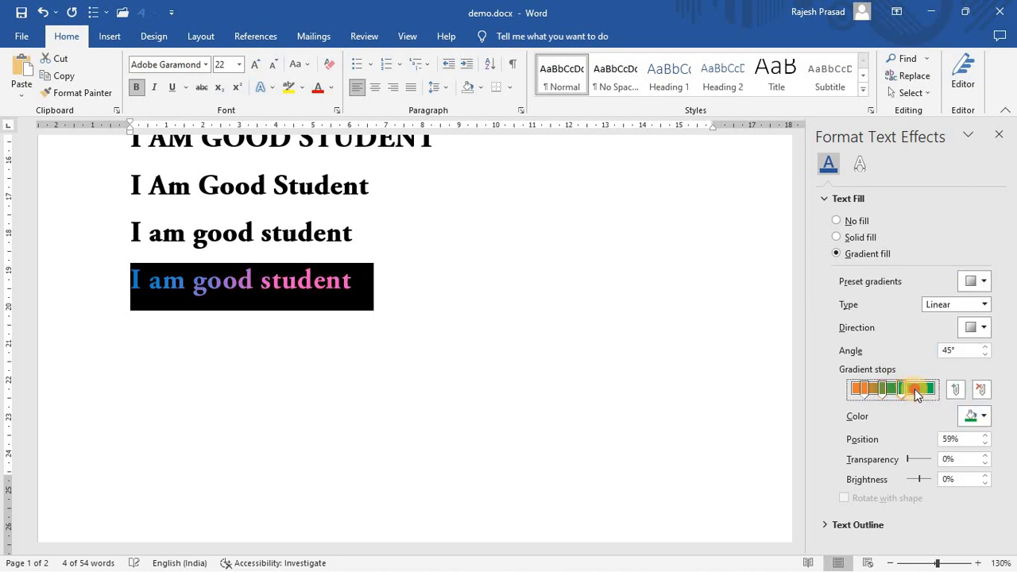
{"action": "left_click", "coordinate": [985, 417]}
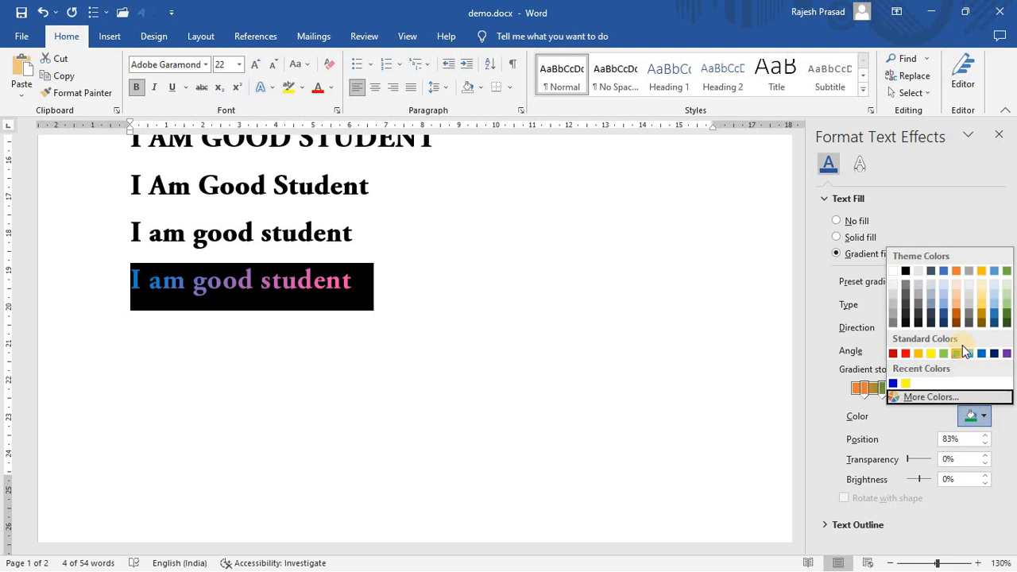
{"action": "left_click", "coordinate": [905, 354]}
{"action": "left_click", "coordinate": [885, 388]}
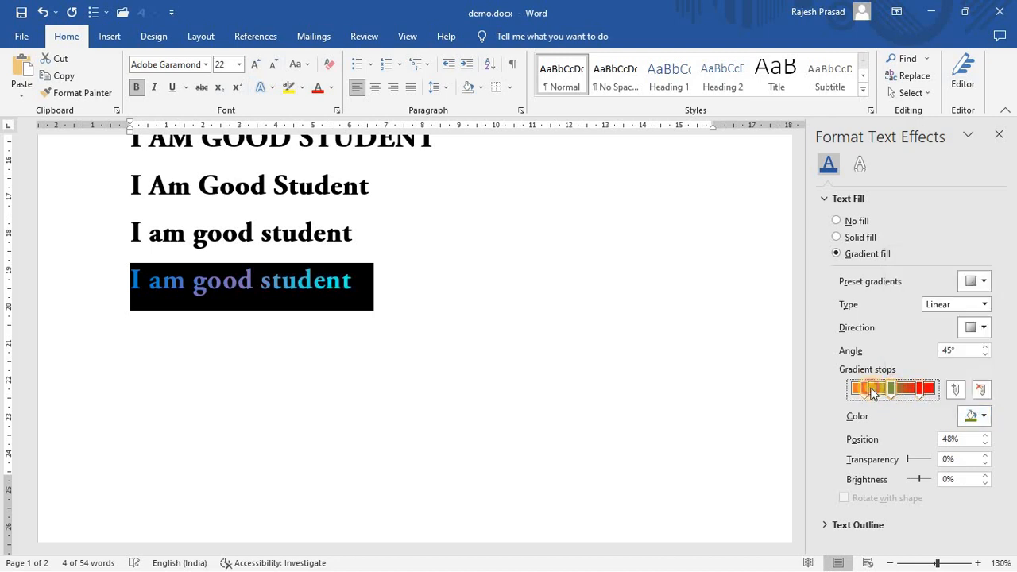
{"action": "left_click", "coordinate": [692, 375]}
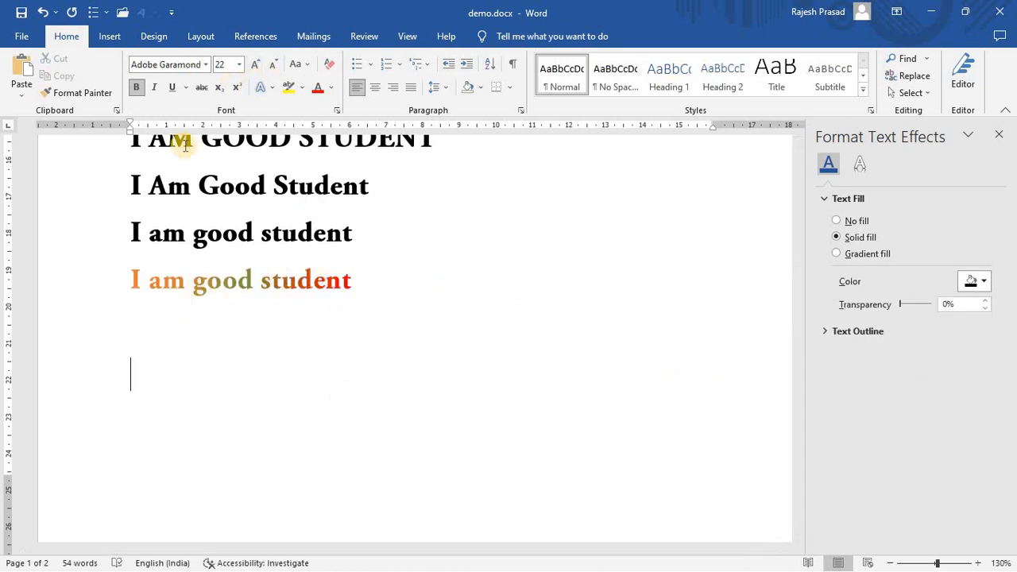
Write "A" followed by a superscript 2 below the gradient line, leaving a blank line between them
{"action": "left_click", "coordinate": [225, 92]}
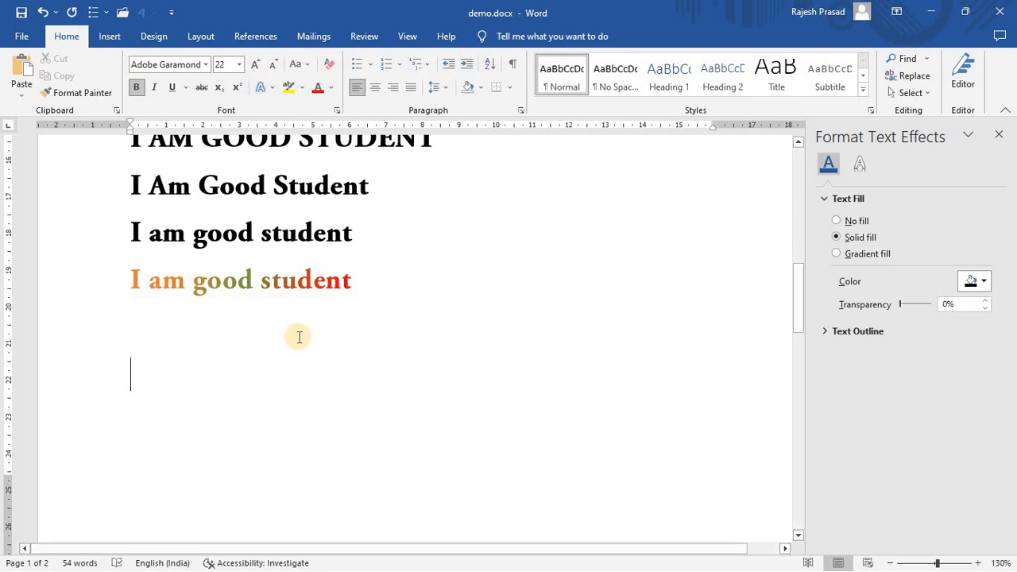
{"action": "type", "text": "A"}
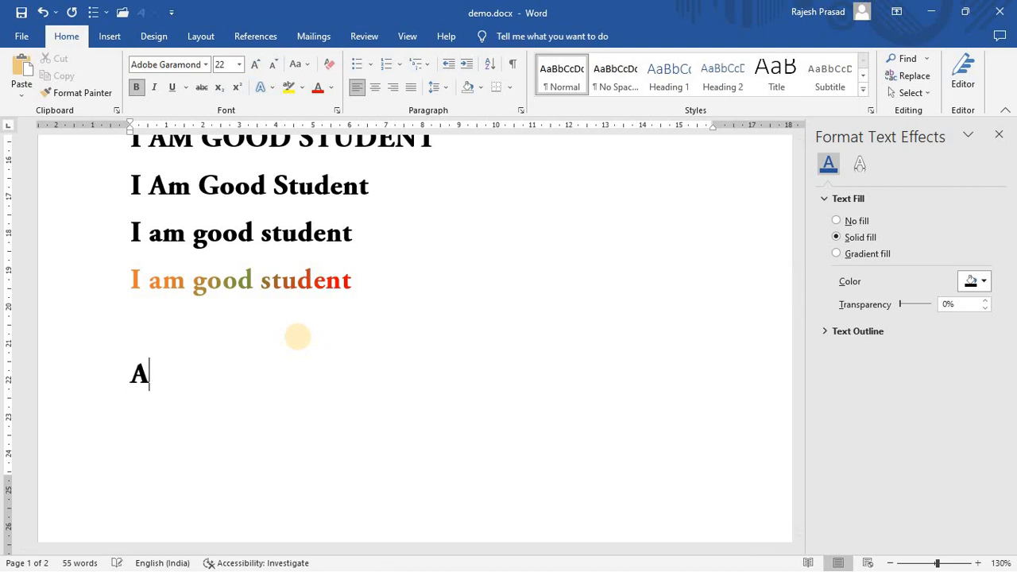
{"action": "left_click", "coordinate": [237, 88]}
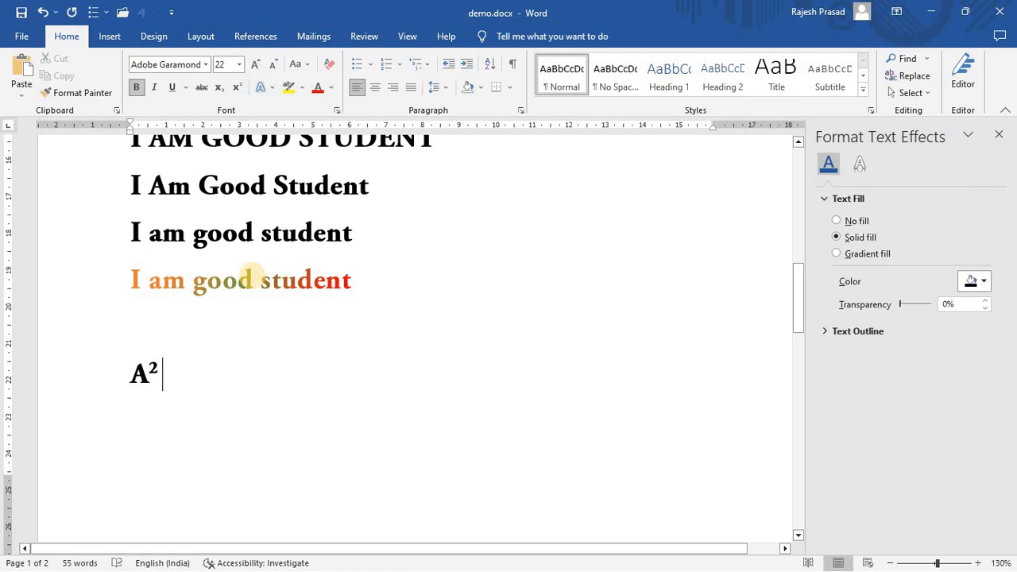
Continue the expression after the squared A with "+B", a superscript 2 and an equals sign
{"action": "type", "text": "+ B² ="}
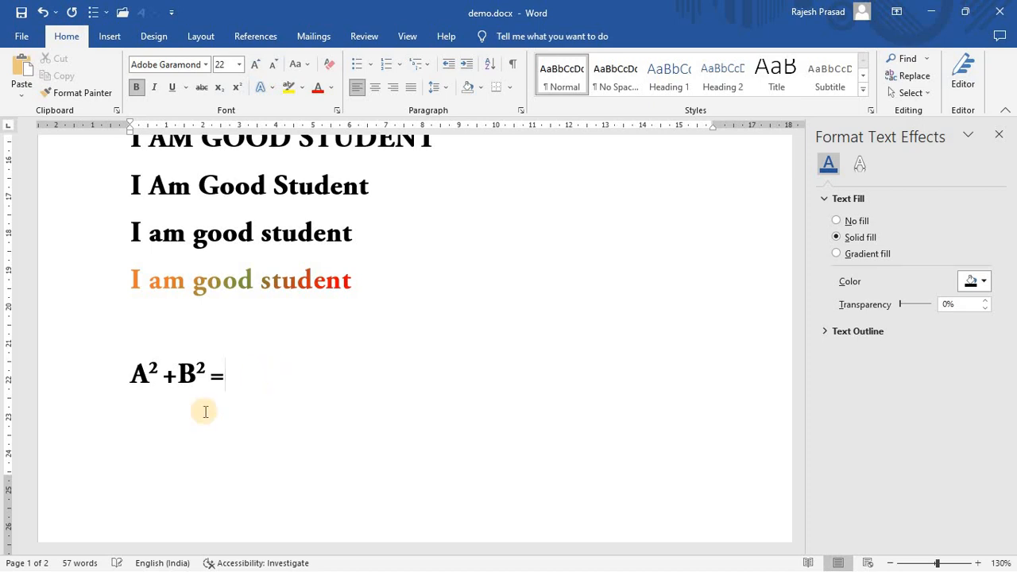
Replace the superscript 2 after A and the superscript 2 after B with a subscript 2 each
{"action": "left_click", "coordinate": [164, 377]}
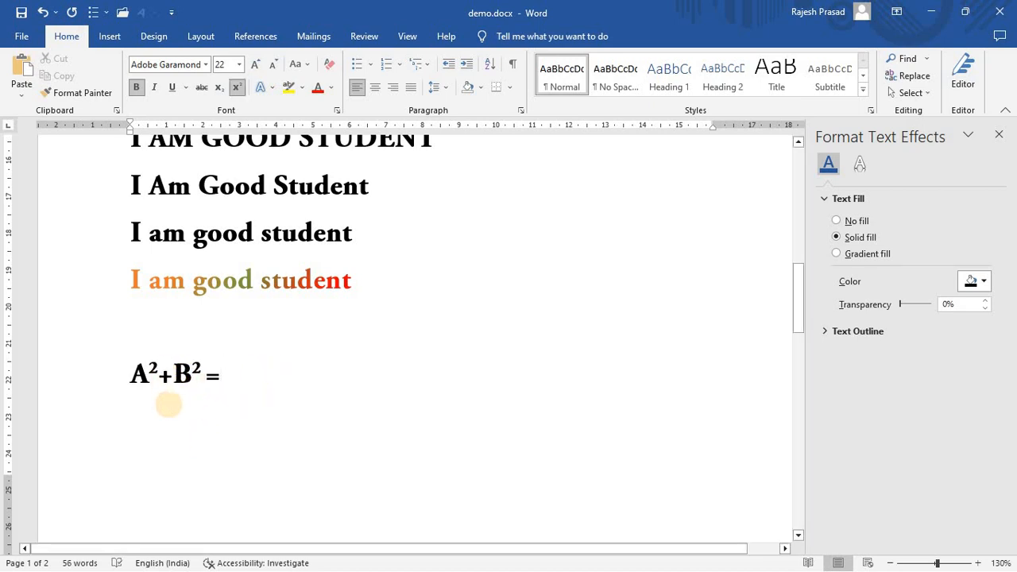
{"action": "key", "text": "BackSpace"}
{"action": "left_click", "coordinate": [219, 87]}
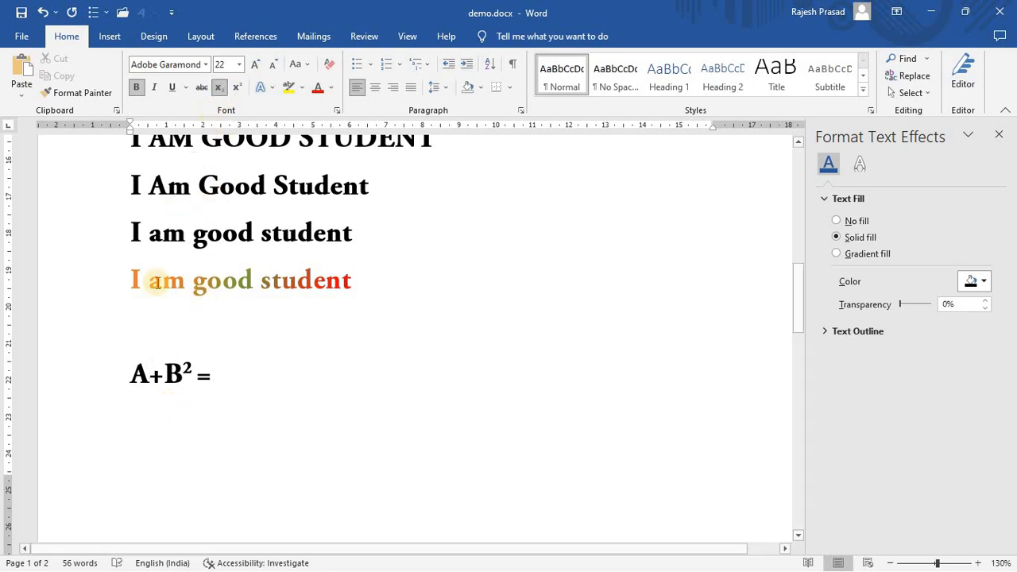
{"action": "type", "text": "2"}
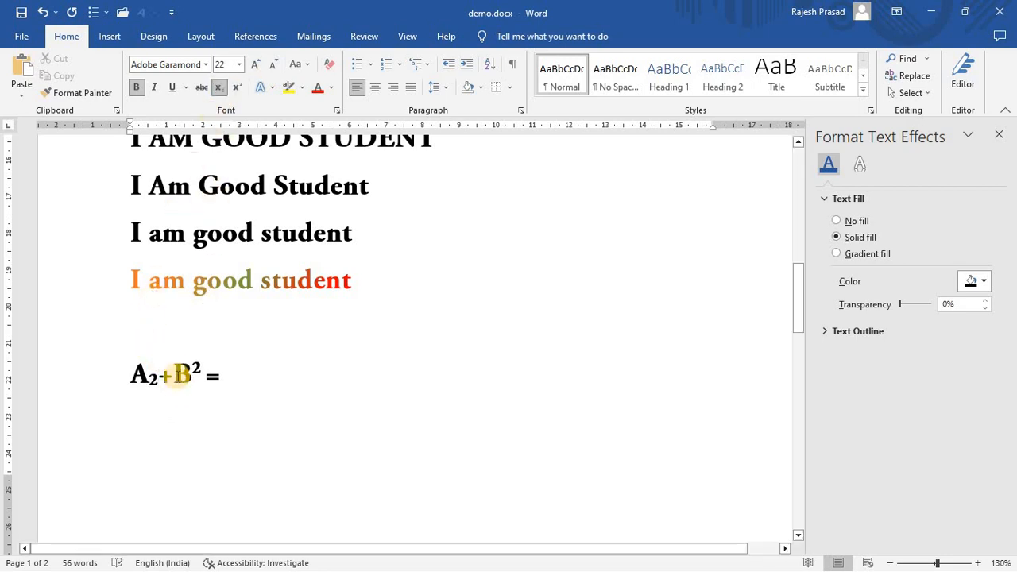
{"action": "left_click", "coordinate": [205, 400]}
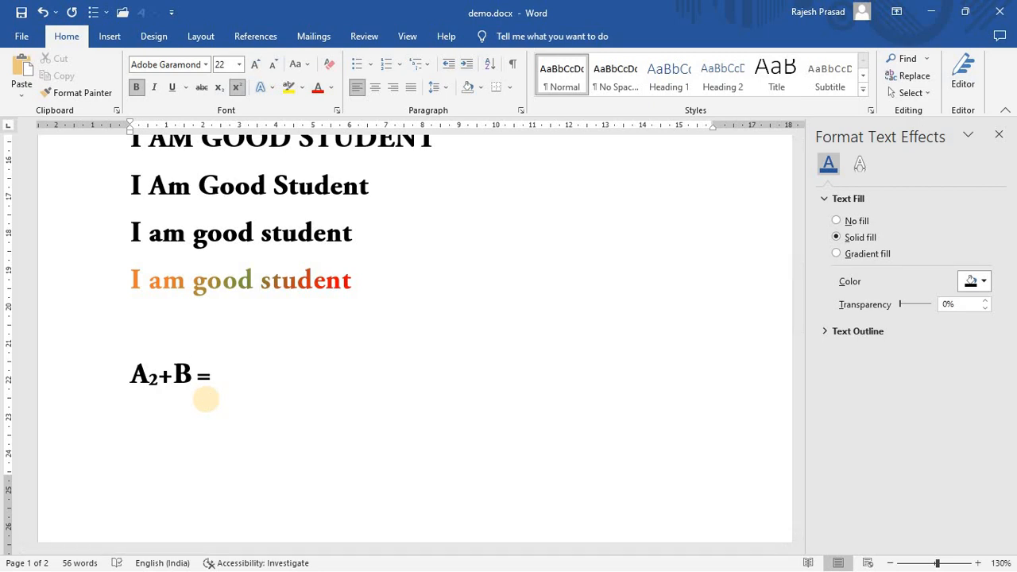
{"action": "key", "text": "BackSpace"}
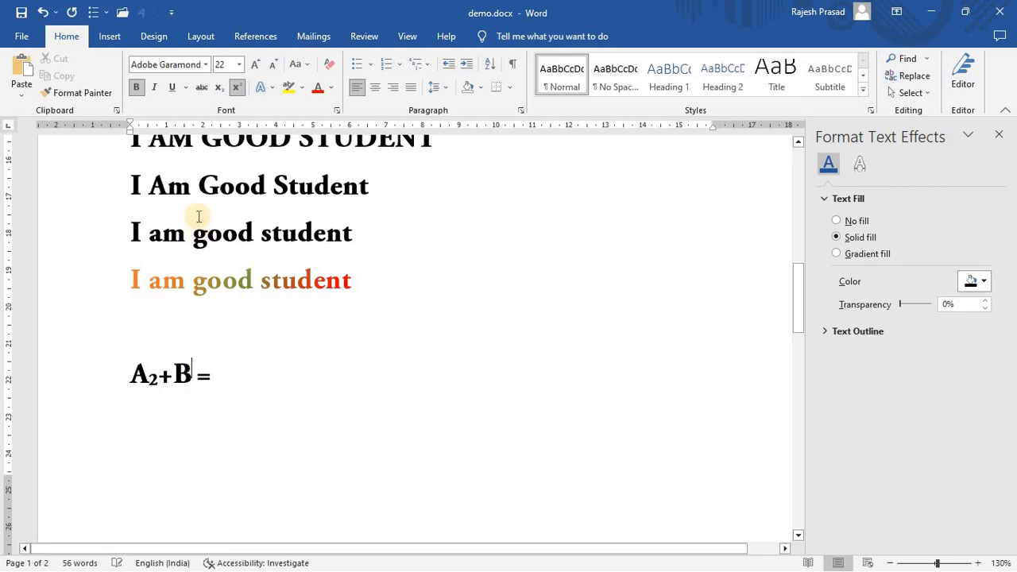
{"action": "left_click", "coordinate": [218, 87]}
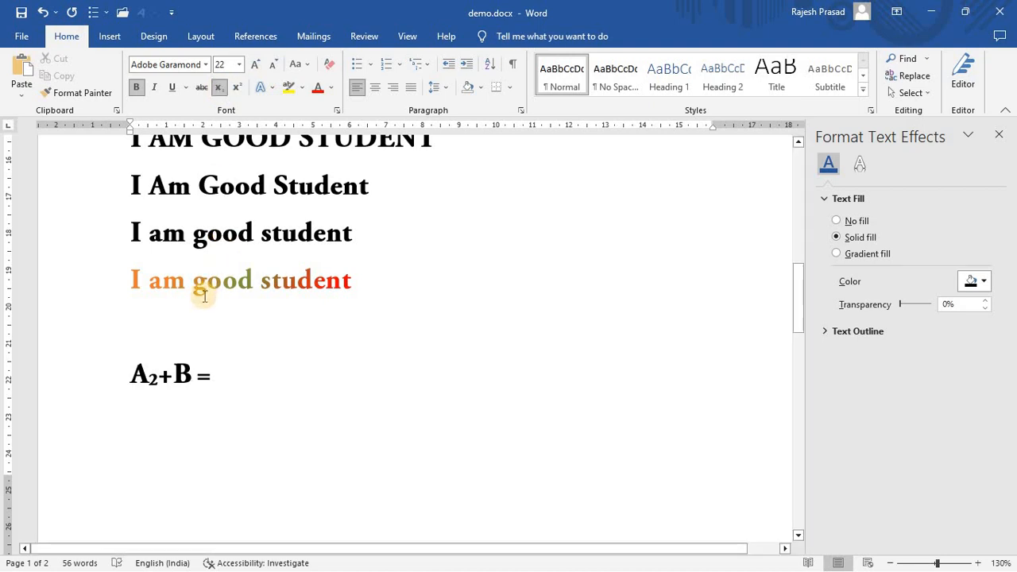
{"action": "type", "text": "2"}
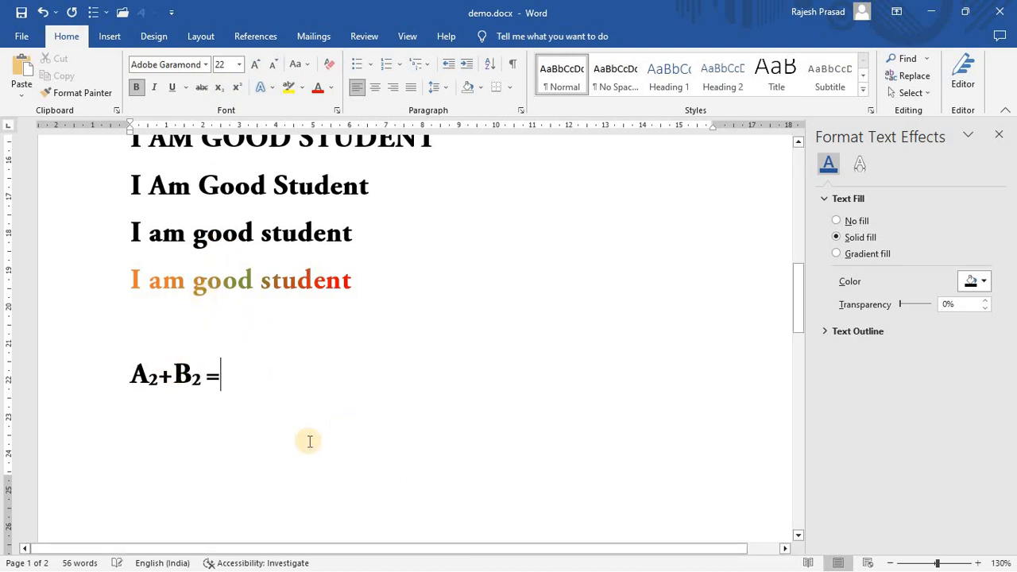
{"action": "scroll", "coordinate": [298, 380], "scroll_direction": "up", "scroll_amount": 2}
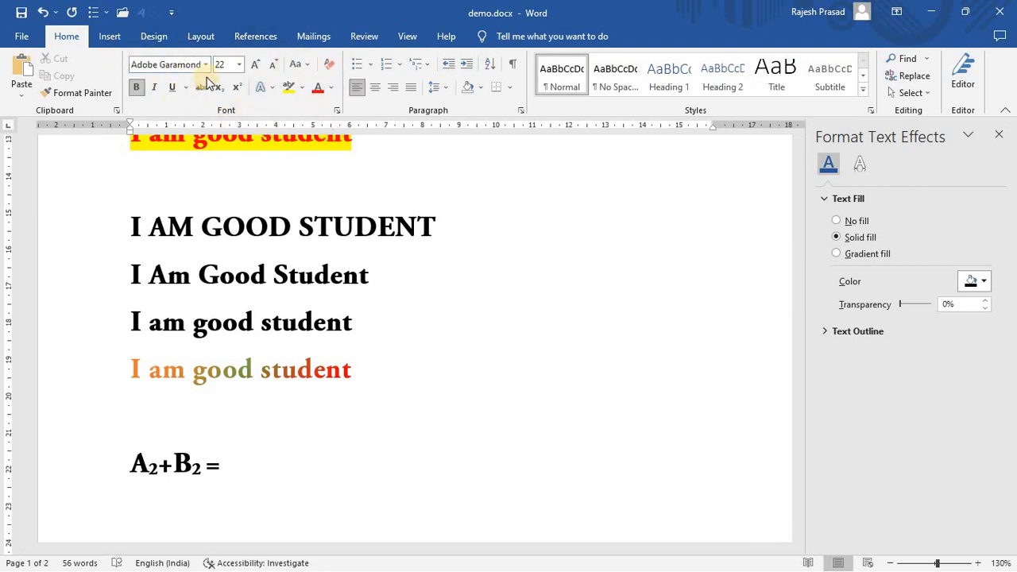
{"action": "scroll", "coordinate": [357, 357], "scroll_direction": "up", "scroll_amount": 10}
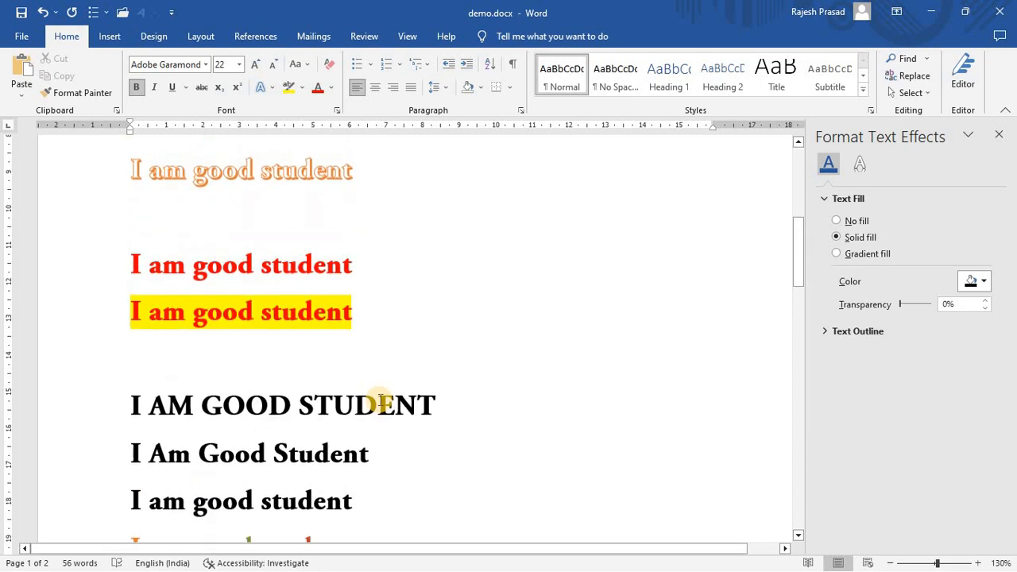
{"action": "scroll", "coordinate": [529, 472], "scroll_direction": "down", "scroll_amount": 13}
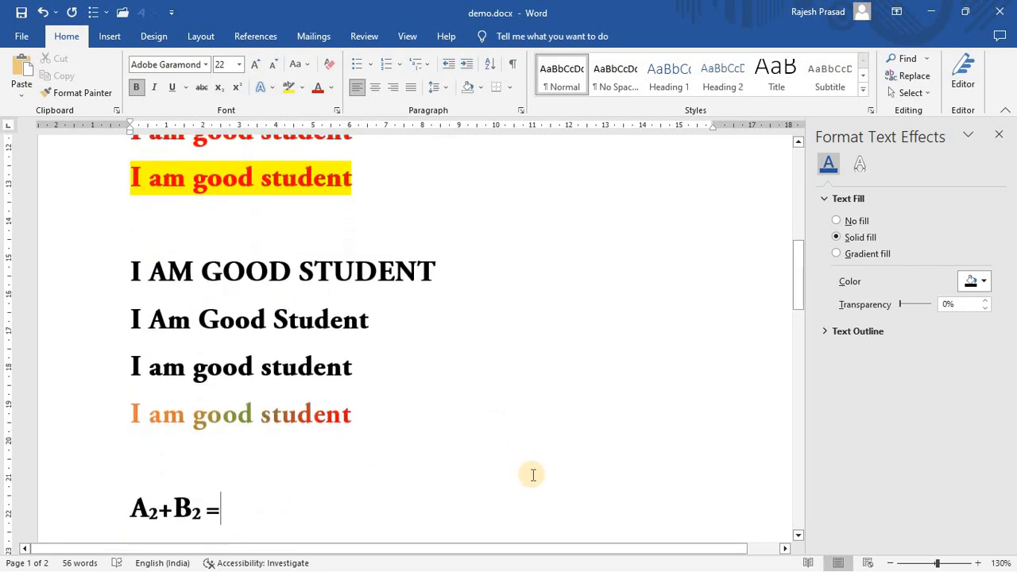
{"action": "scroll", "coordinate": [238, 348], "scroll_direction": "down", "scroll_amount": 1}
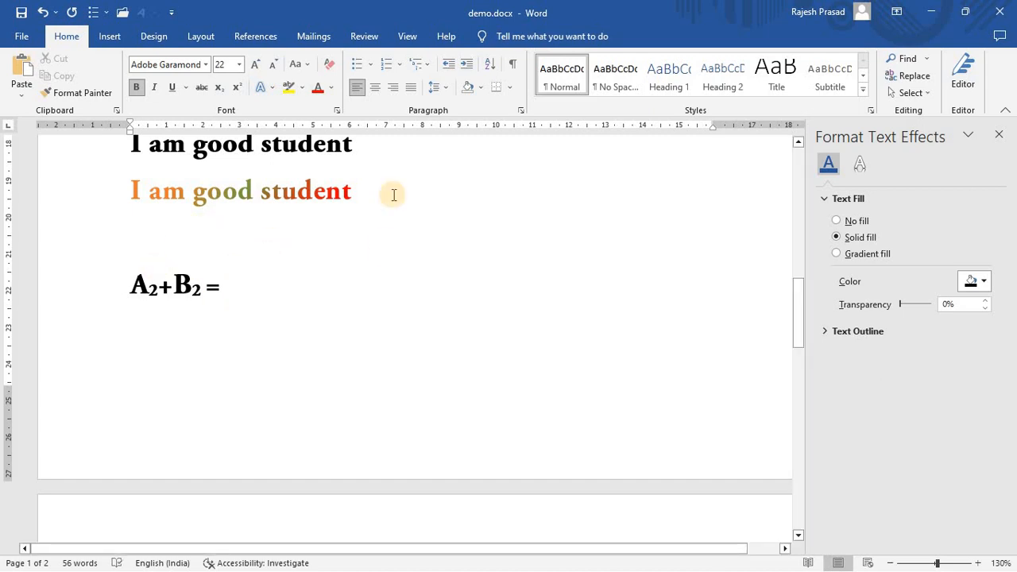
Copy the four lines from the uppercase line through the gradient line and paste them on page 2
{"action": "scroll", "coordinate": [261, 287], "scroll_direction": "up", "scroll_amount": 1}
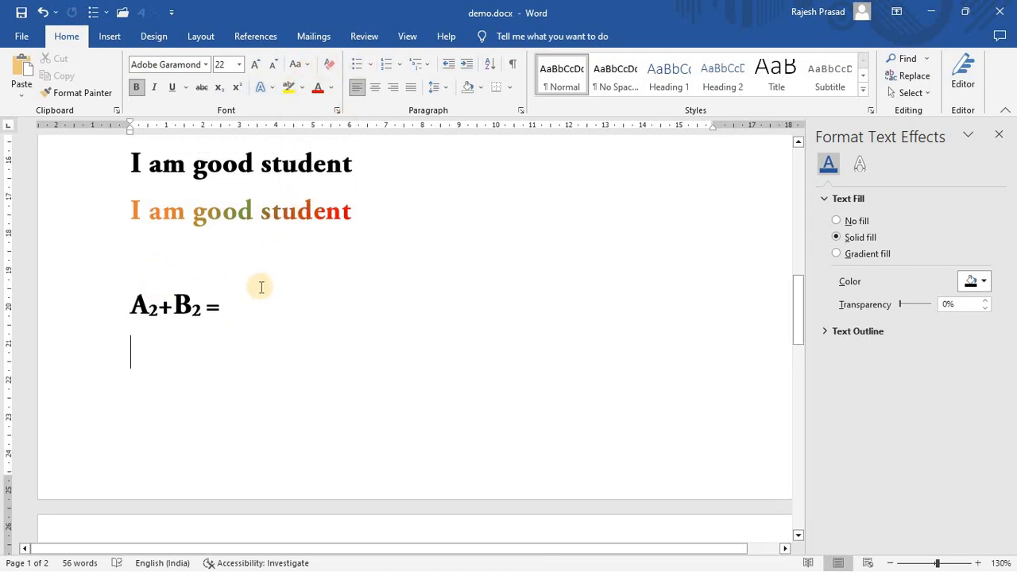
{"action": "scroll", "coordinate": [261, 287], "scroll_direction": "up", "scroll_amount": 3}
{"action": "scroll", "coordinate": [239, 271], "scroll_direction": "down", "scroll_amount": 1}
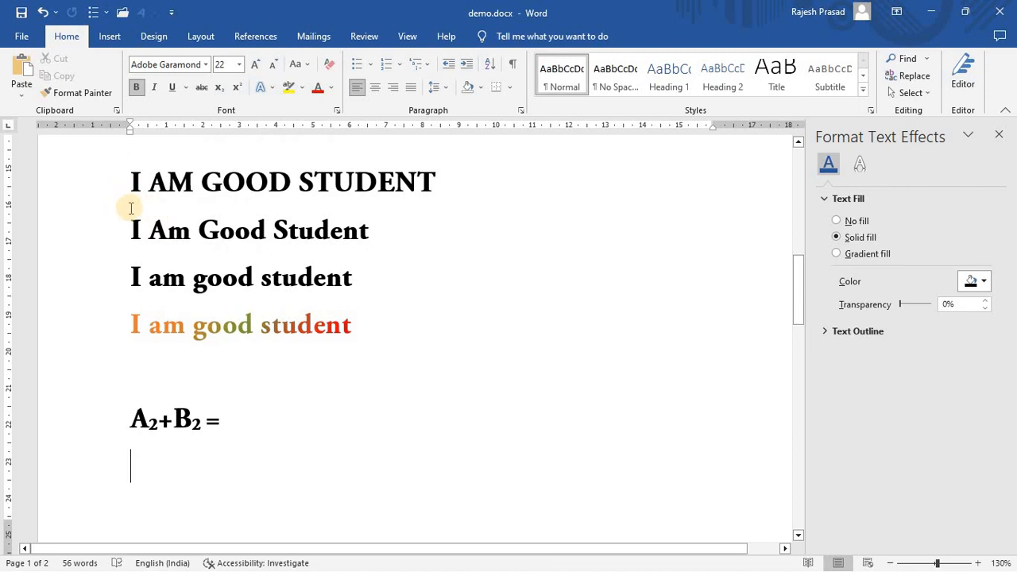
{"action": "left_click_drag", "start_coordinate": [130, 230], "coordinate": [164, 230]}
{"action": "left_click", "coordinate": [251, 238]}
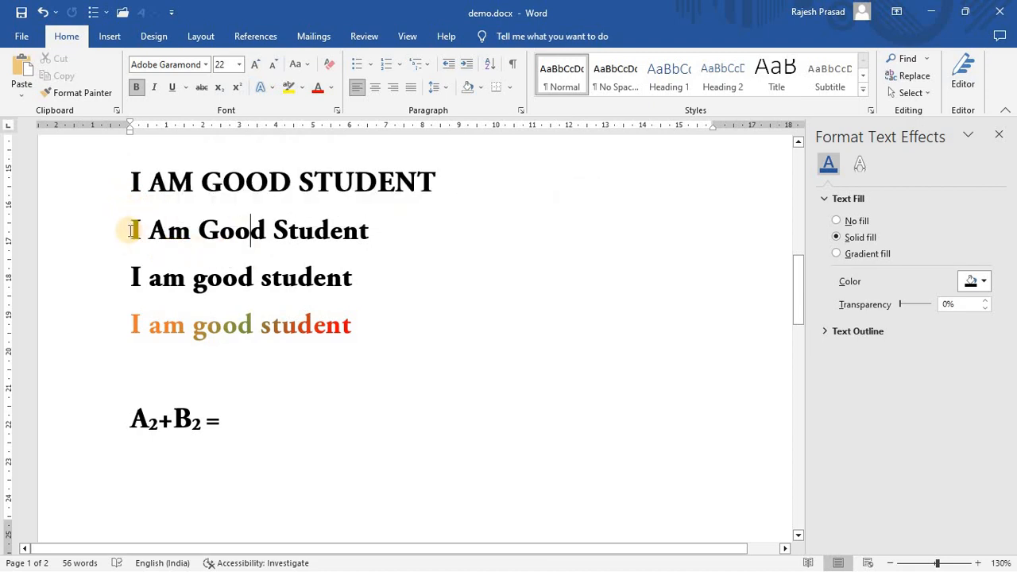
{"action": "left_click_drag", "start_coordinate": [137, 199], "coordinate": [356, 321]}
{"action": "key", "text": "ctrl+c"}
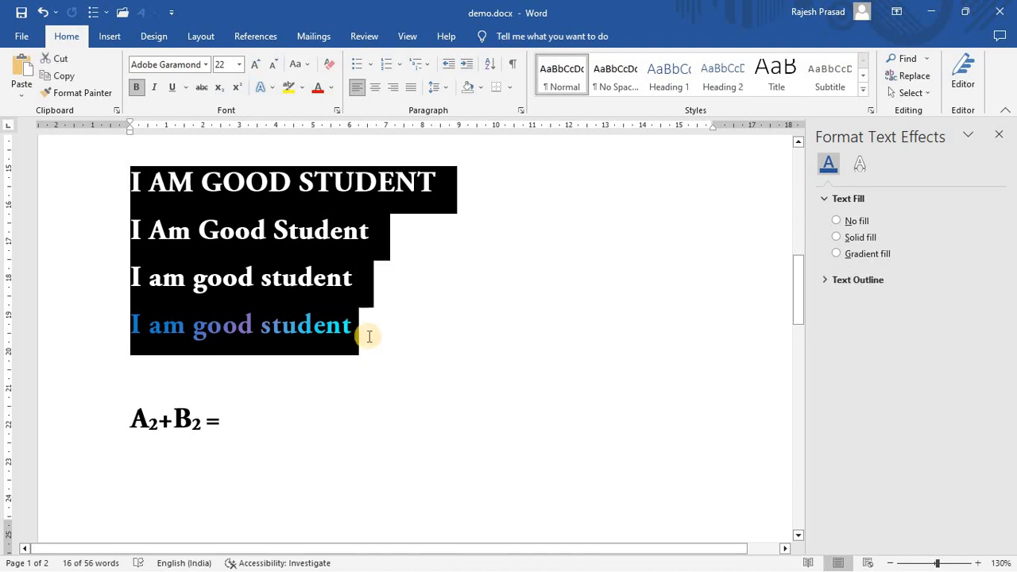
{"action": "scroll", "coordinate": [382, 350], "scroll_direction": "down", "scroll_amount": 6}
{"action": "left_click", "coordinate": [195, 266]}
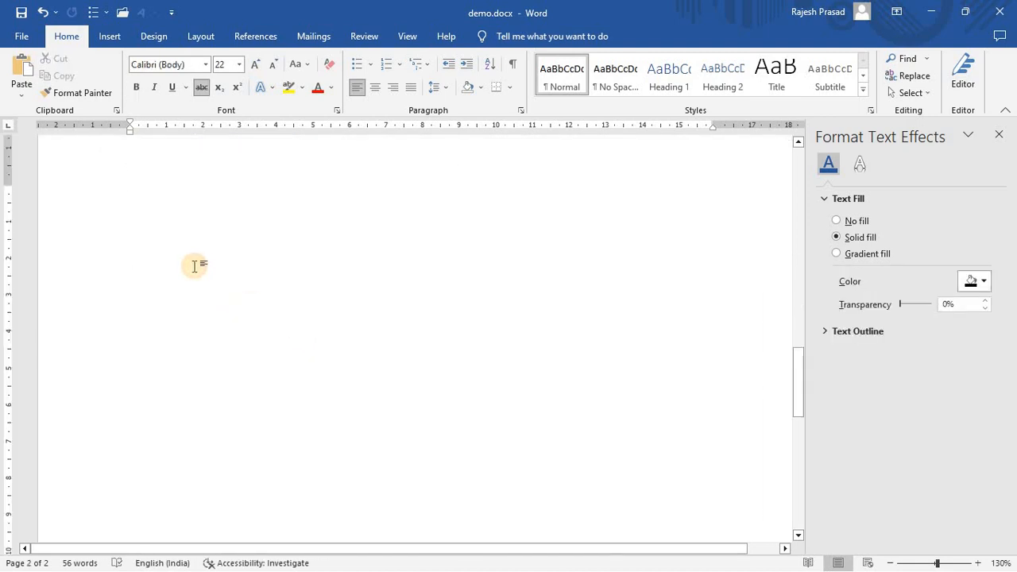
{"action": "key", "text": "ctrl+v"}
Apply a solid round bullet to the pasted uppercase line
{"action": "left_click", "coordinate": [119, 238]}
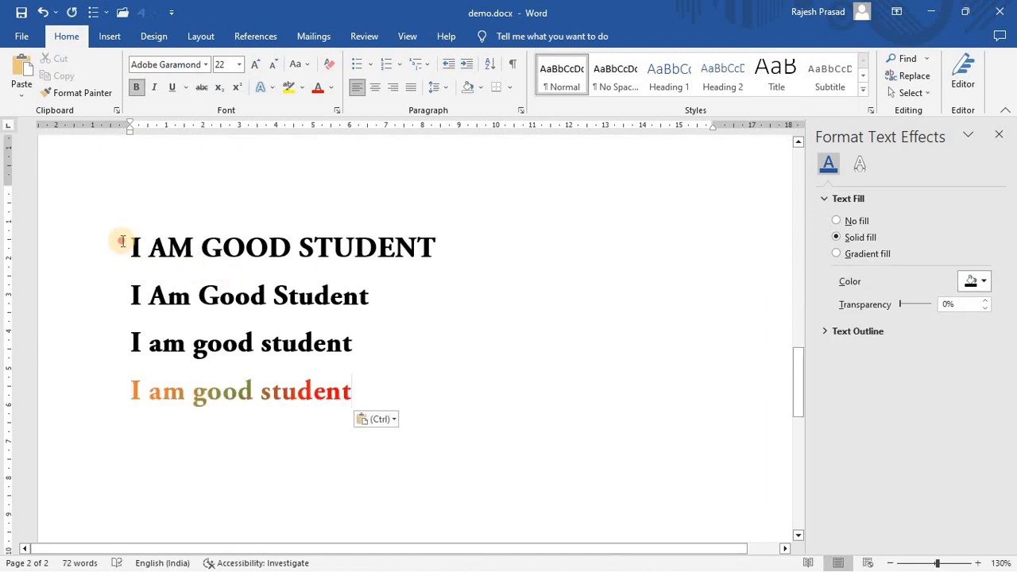
{"action": "left_click", "coordinate": [372, 65]}
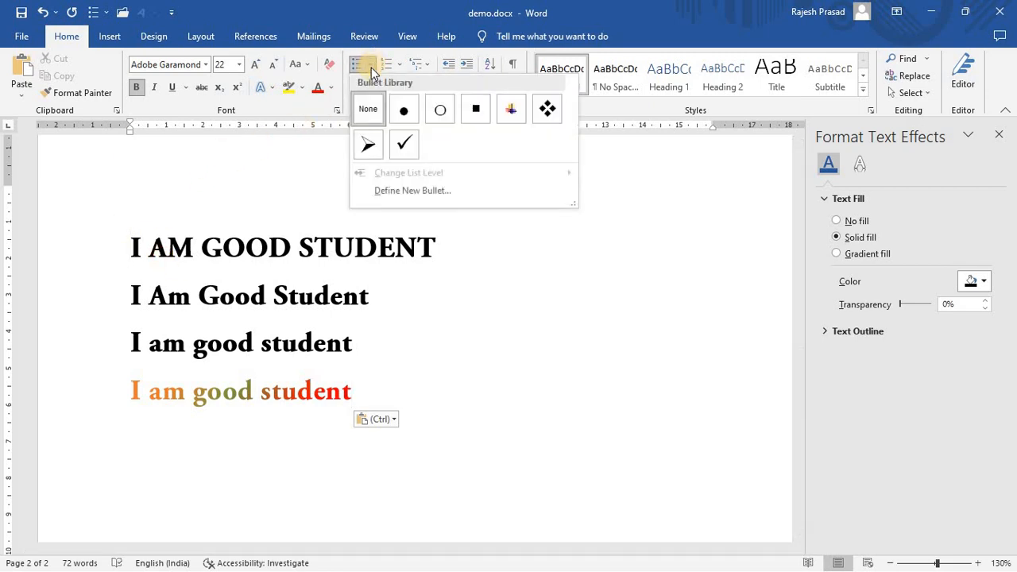
{"action": "left_click", "coordinate": [404, 111]}
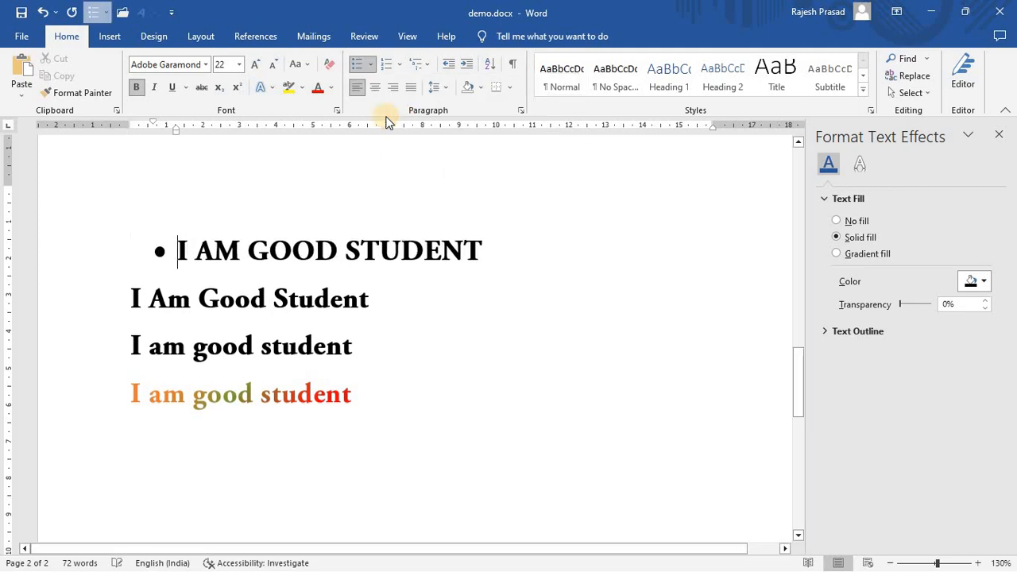
Try the default bullet on the second pasted line, remove it, and apply the hollow circle bullet
{"action": "left_click", "coordinate": [133, 299]}
{"action": "left_click", "coordinate": [386, 64]}
{"action": "left_click", "coordinate": [364, 67]}
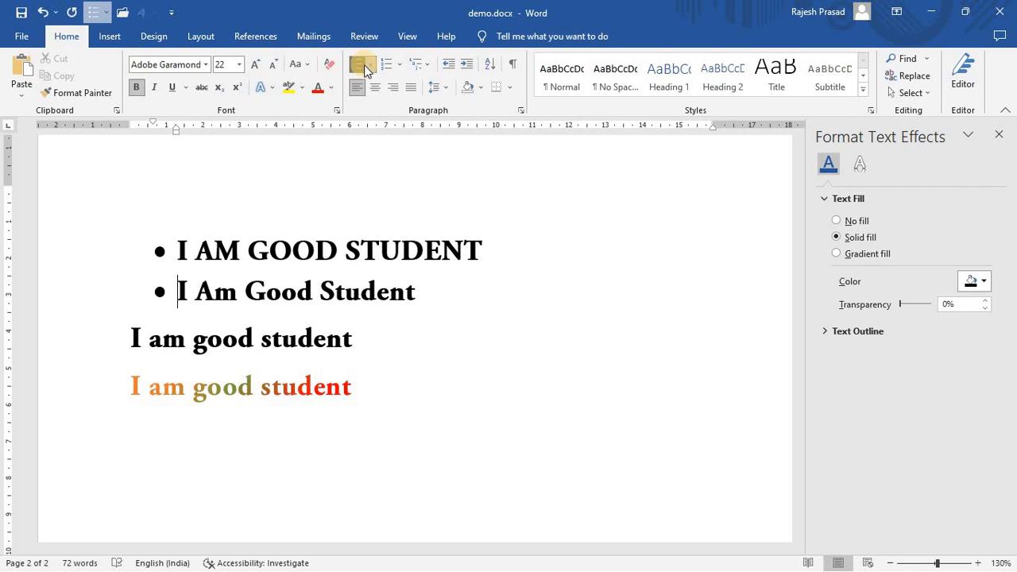
{"action": "left_click", "coordinate": [364, 67]}
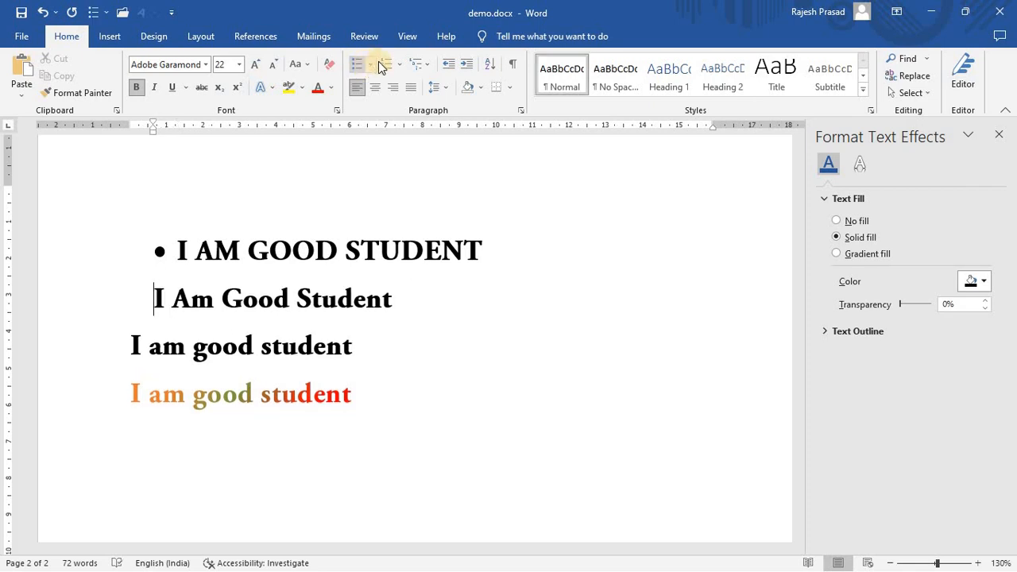
{"action": "left_click", "coordinate": [370, 64]}
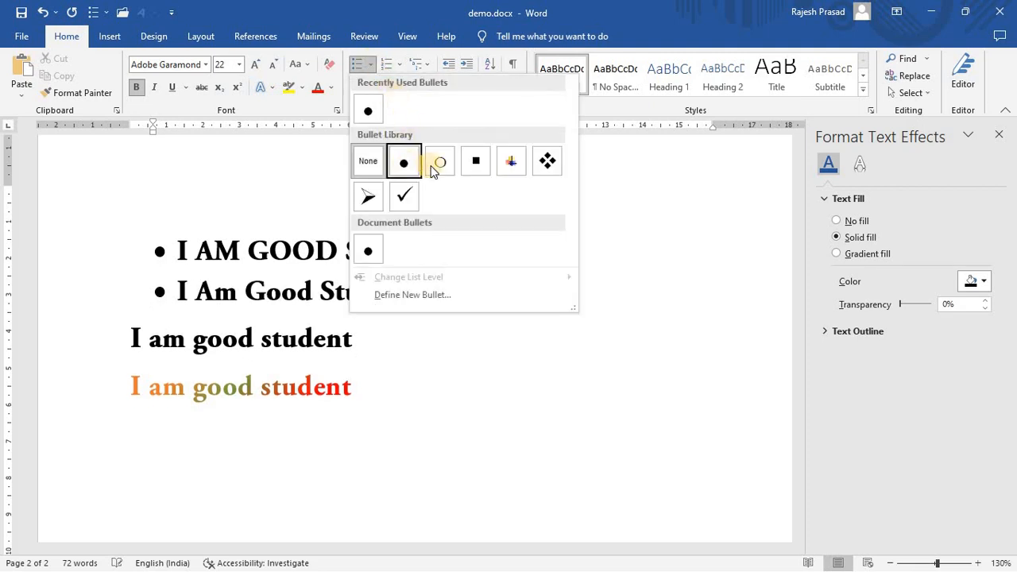
{"action": "left_click", "coordinate": [440, 161]}
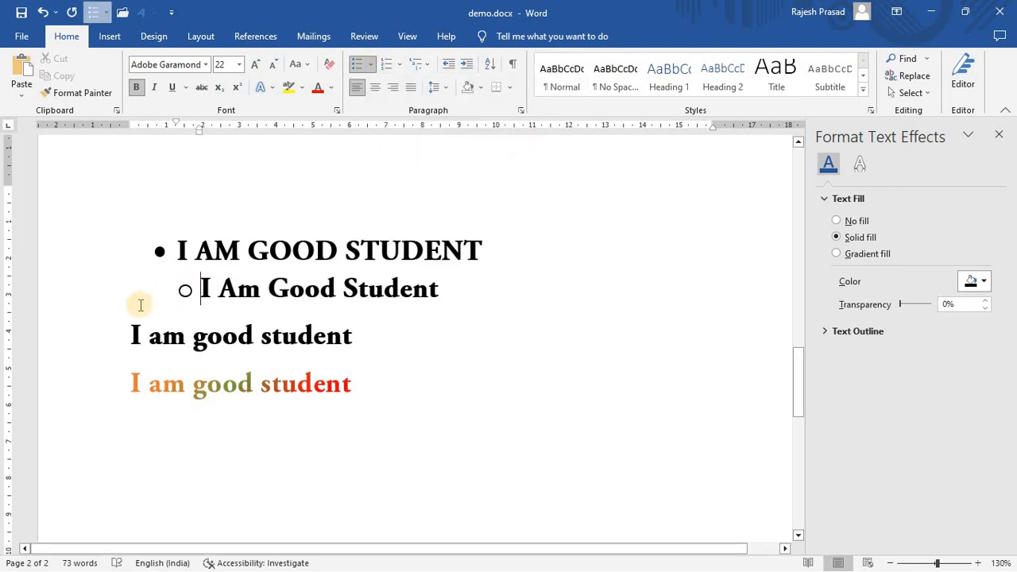
Apply a square bullet to the third pasted line and the four-diamond bullet to the gradient line
{"action": "left_click", "coordinate": [128, 335]}
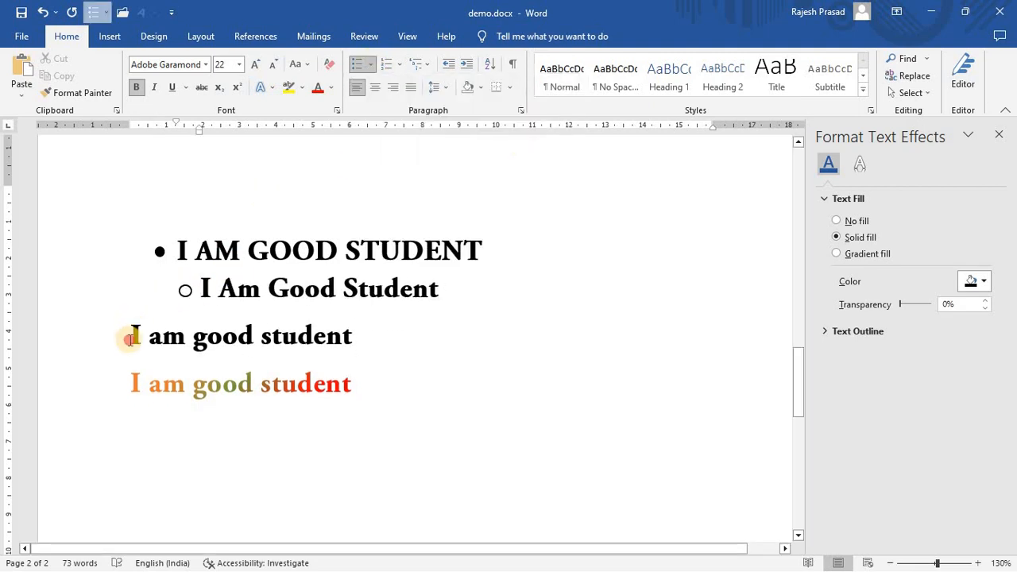
{"action": "left_click", "coordinate": [370, 65]}
{"action": "left_click", "coordinate": [474, 162]}
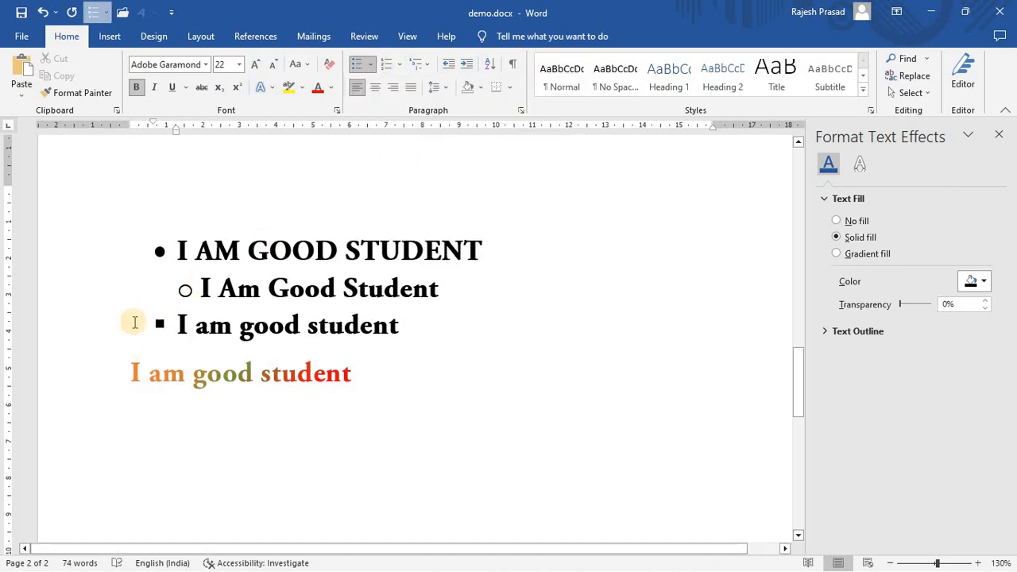
{"action": "left_click", "coordinate": [131, 372]}
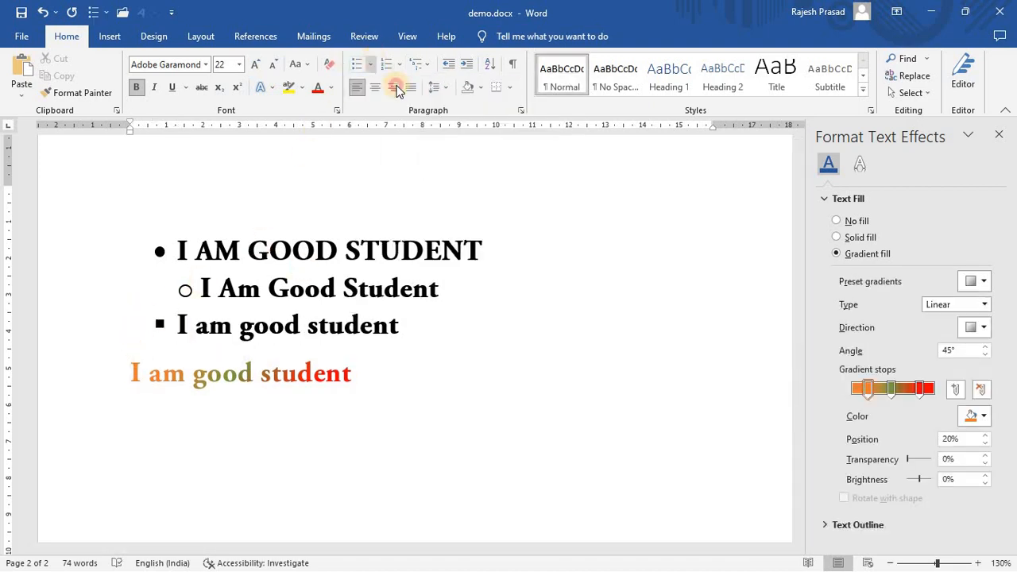
{"action": "left_click", "coordinate": [371, 65]}
{"action": "left_click", "coordinate": [547, 159]}
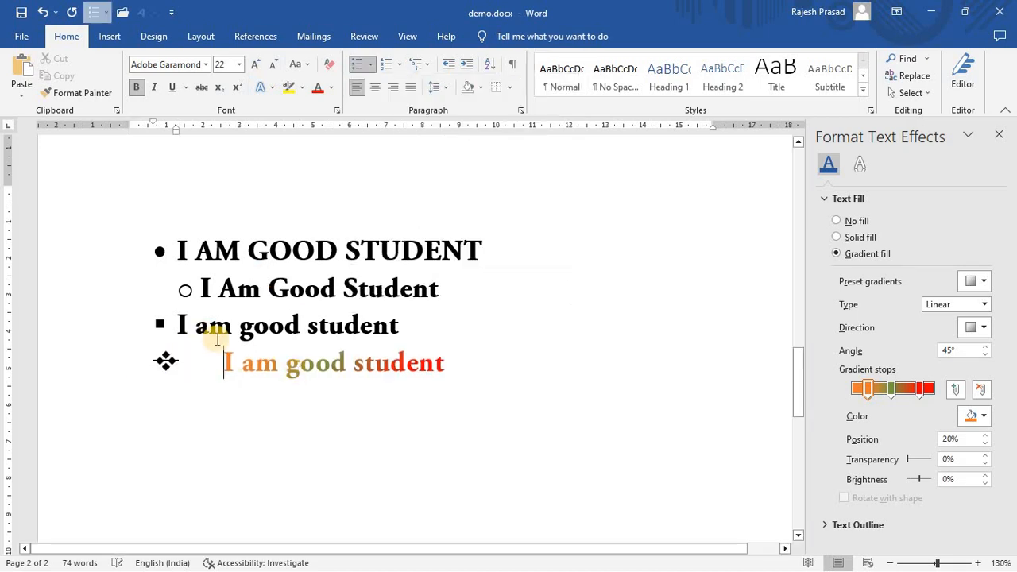
Undo all bullet formatting applied to the four pasted lines on page 2
{"action": "scroll", "coordinate": [227, 354], "scroll_direction": "down", "scroll_amount": 3}
{"action": "scroll", "coordinate": [239, 334], "scroll_direction": "up", "scroll_amount": 4}
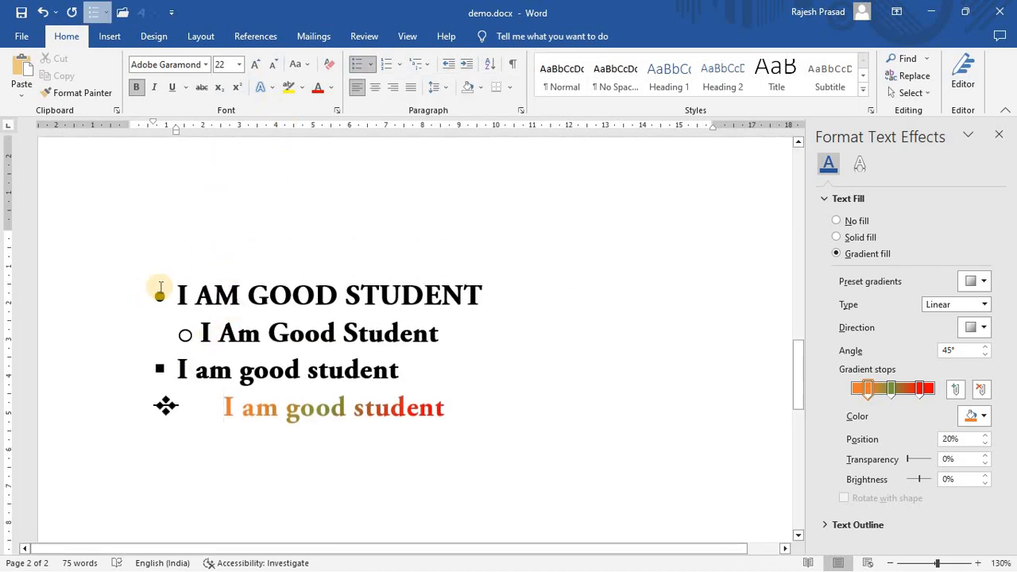
{"action": "scroll", "coordinate": [174, 280], "scroll_direction": "down", "scroll_amount": 1}
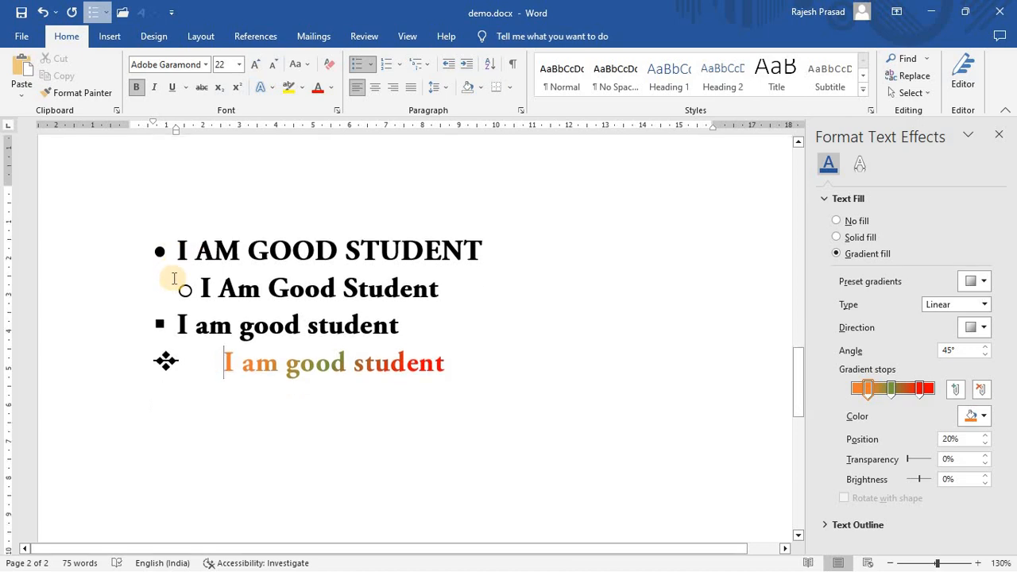
{"action": "key", "text": "ctrl+z"}
{"action": "key", "text": "ctrl+z"}
{"action": "key", "text": "ctrl+z"}
{"action": "key", "text": "ctrl+z"}
{"action": "key", "text": "ctrl+z"}
{"action": "key", "text": "ctrl+z"}
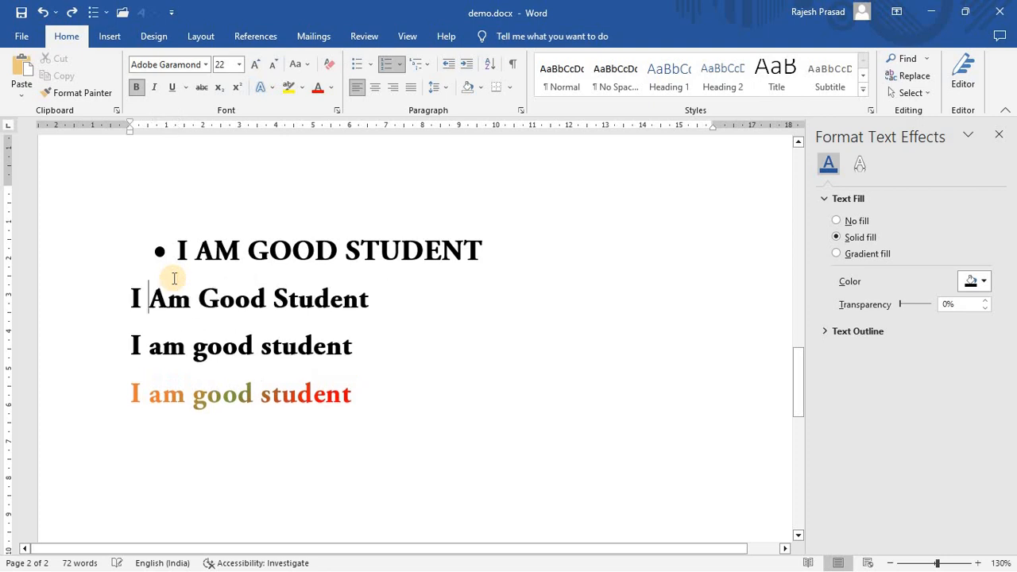
{"action": "key", "text": "ctrl+z"}
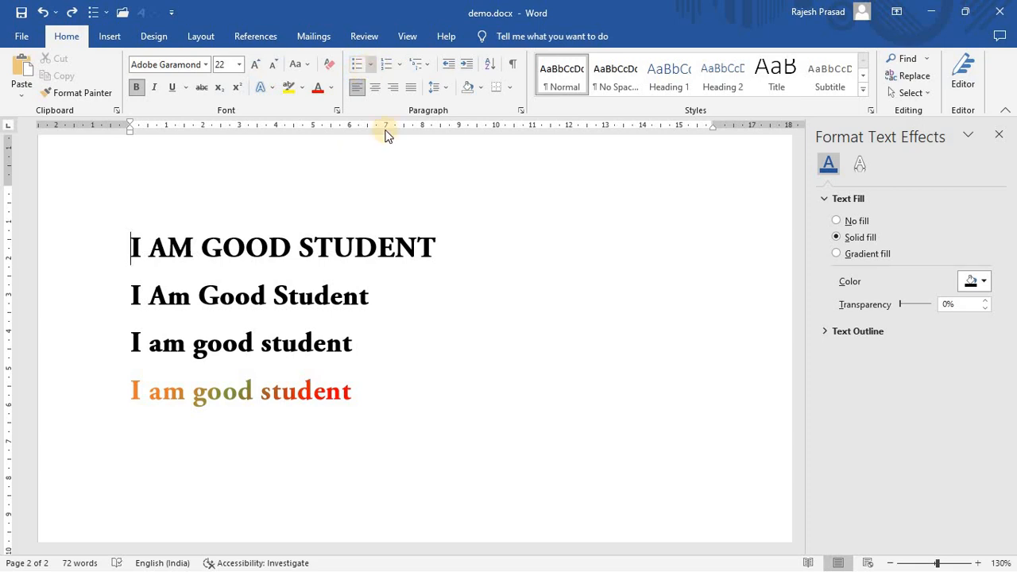
Apply the solid round bullet to the gradient-colored line on page 2
{"action": "scroll", "coordinate": [404, 217], "scroll_direction": "down", "scroll_amount": 3}
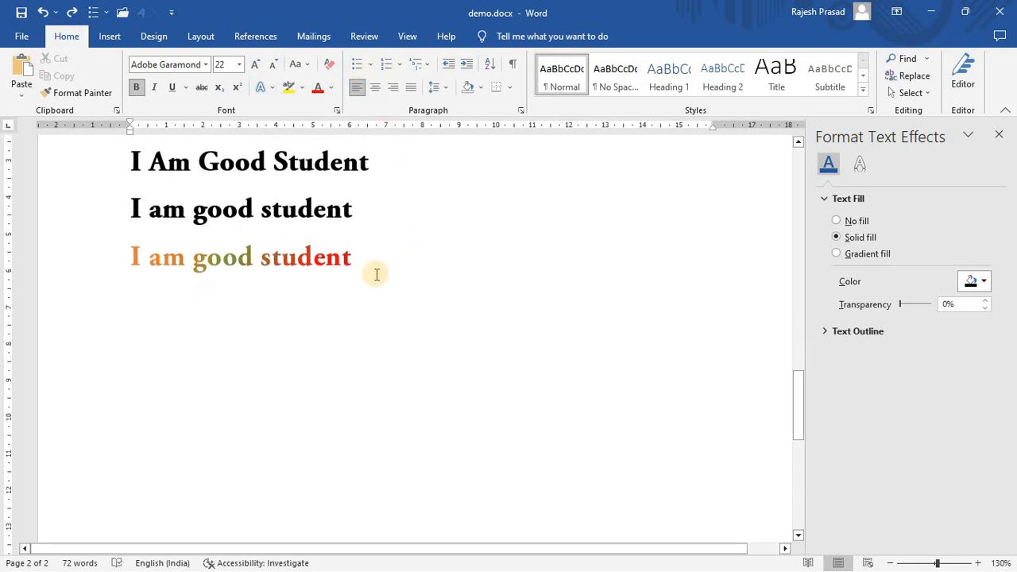
{"action": "scroll", "coordinate": [375, 272], "scroll_direction": "up", "scroll_amount": 3}
{"action": "scroll", "coordinate": [352, 336], "scroll_direction": "down", "scroll_amount": 2}
{"action": "left_click", "coordinate": [358, 288]}
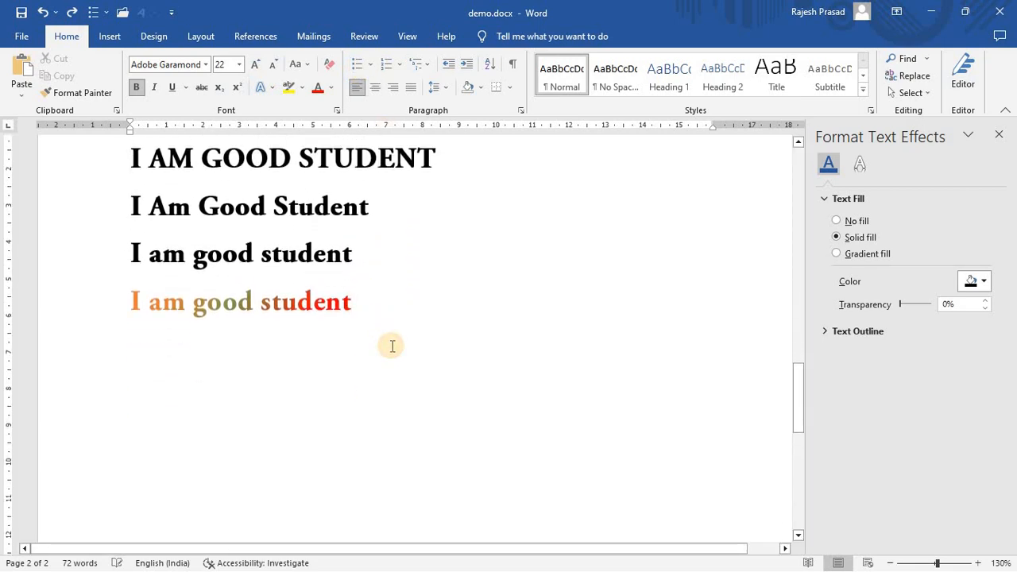
{"action": "left_click", "coordinate": [133, 307]}
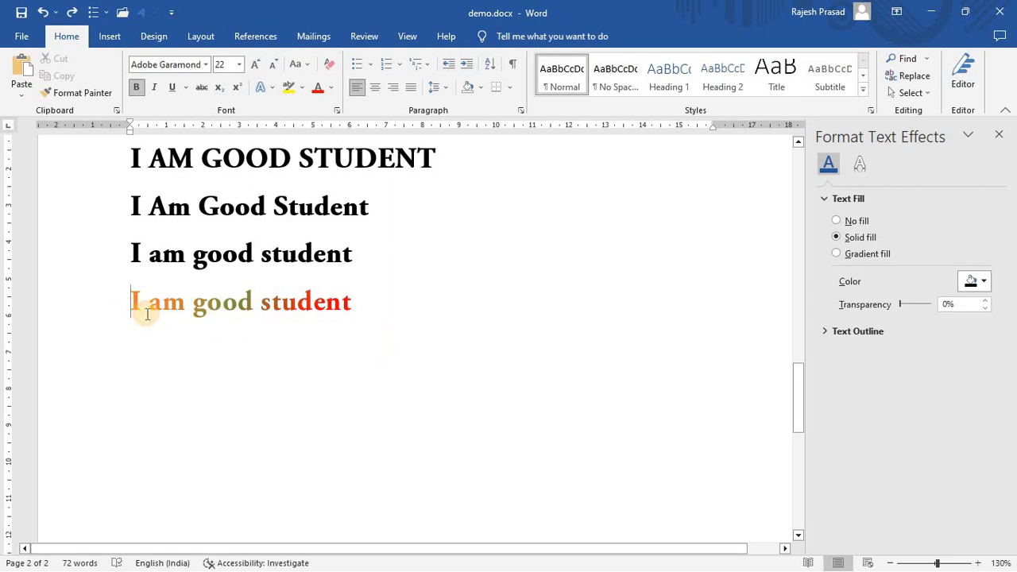
{"action": "left_click", "coordinate": [370, 64]}
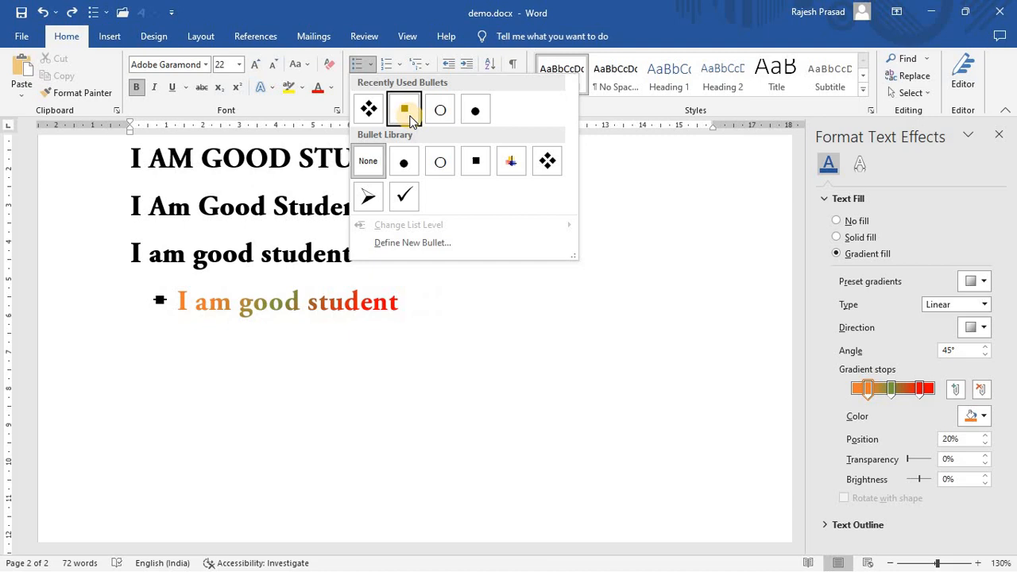
{"action": "left_click", "coordinate": [475, 109]}
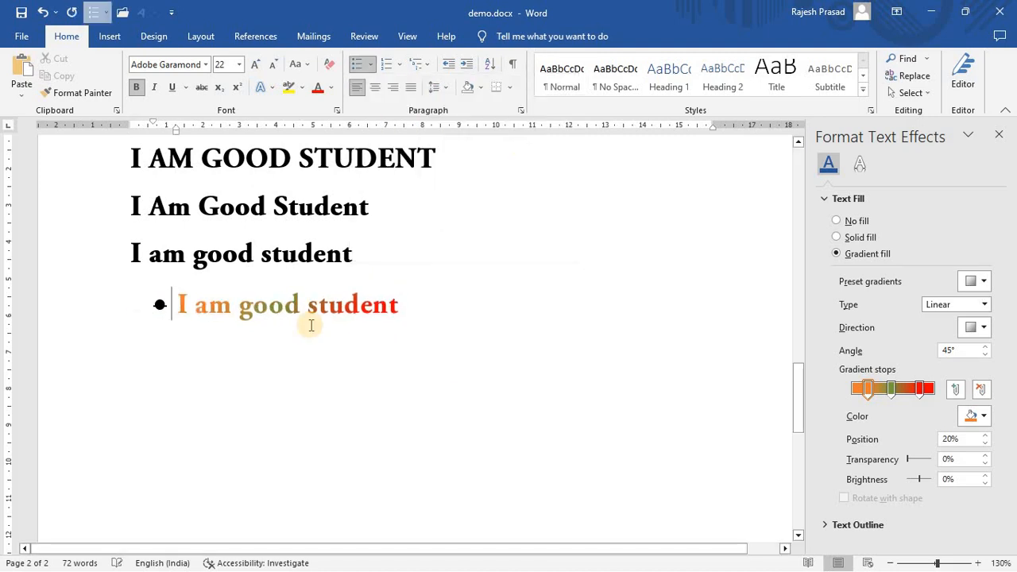
Add a second bulleted item below the gradient line reading "This is tech company"
{"action": "left_click", "coordinate": [406, 307]}
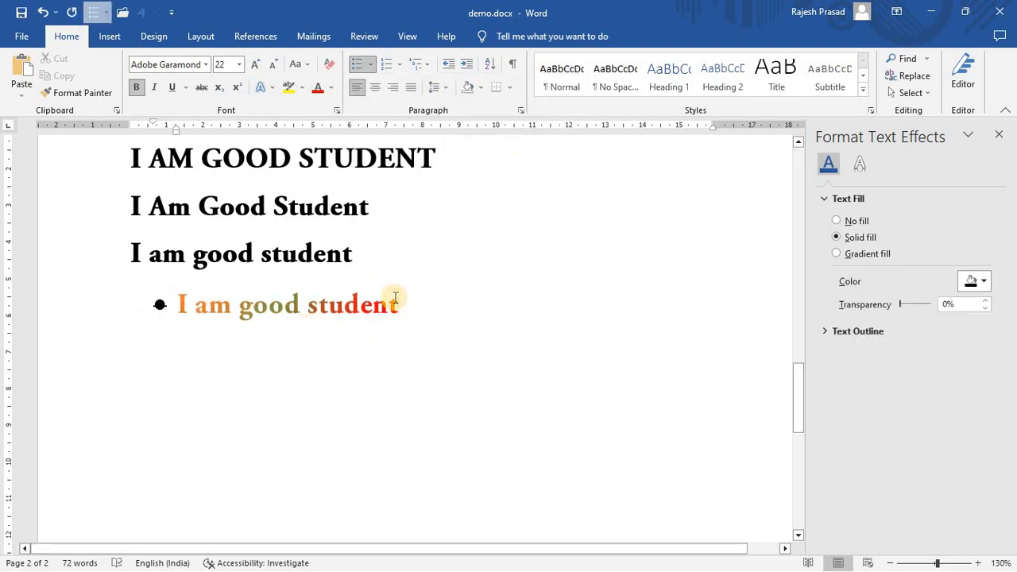
{"action": "key", "text": "Return"}
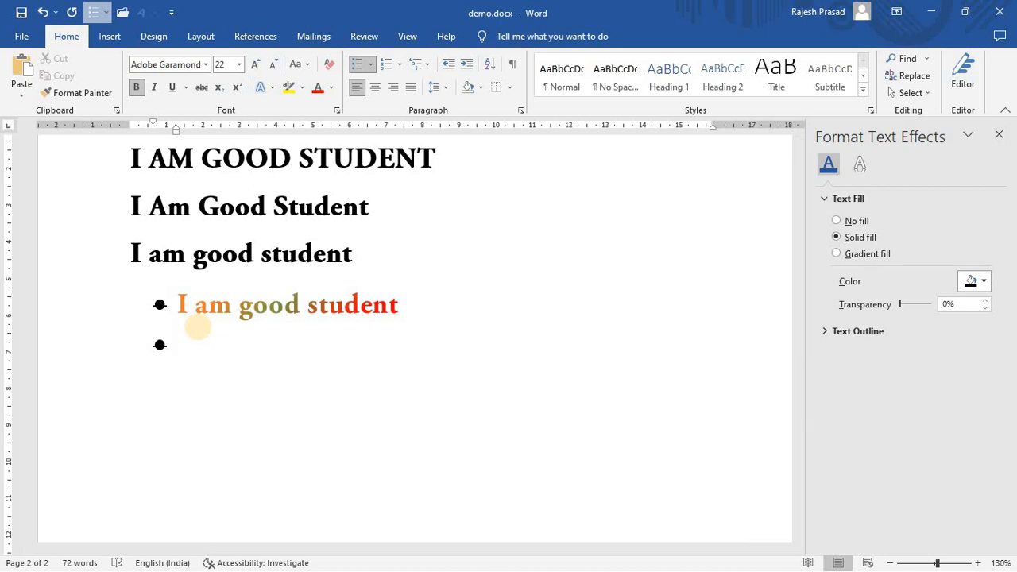
{"action": "type", "text": "THIS"}
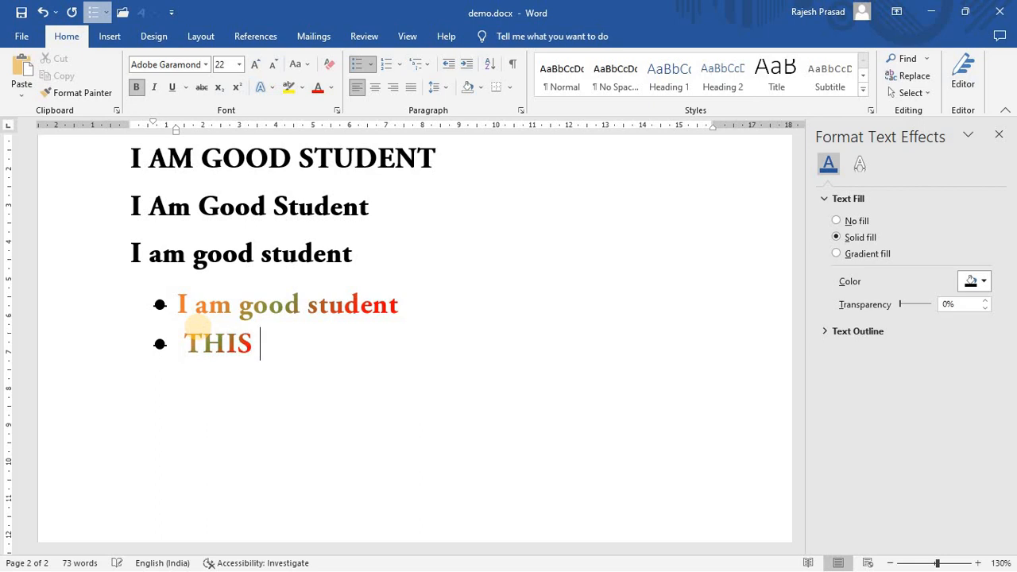
{"action": "key", "text": "BackSpace"}
{"action": "key", "text": "BackSpace"}
{"action": "key", "text": "BackSpace"}
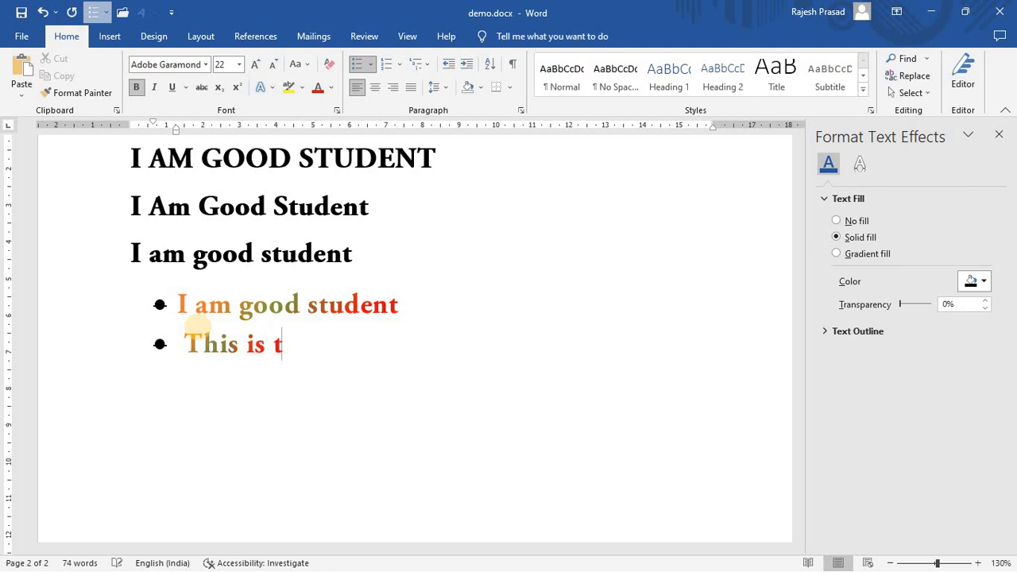
{"action": "type", "text": "h company"}
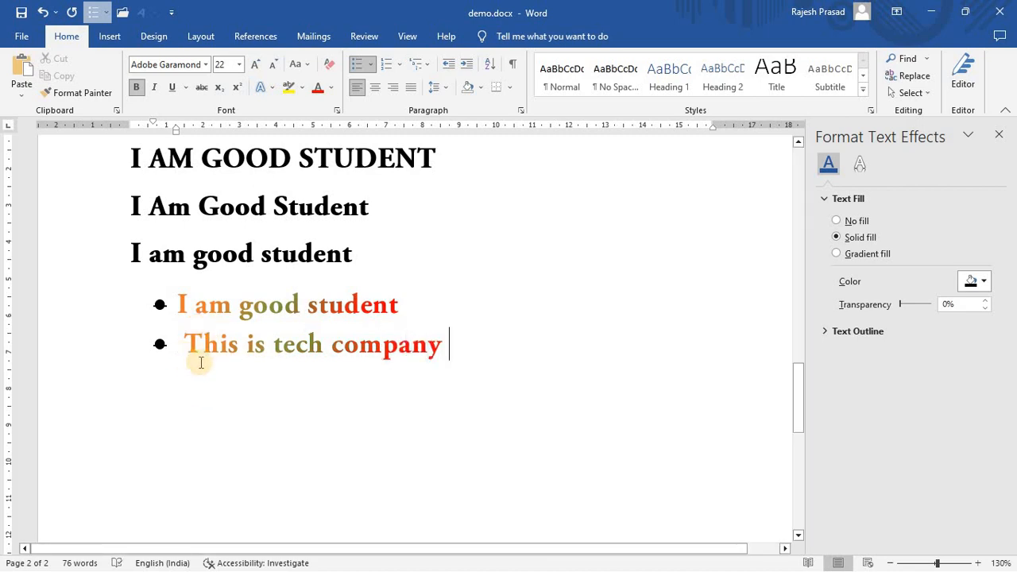
Add a third bulleted item reading "Ghckk", and erase its text and bullet
{"action": "key", "text": "Return"}
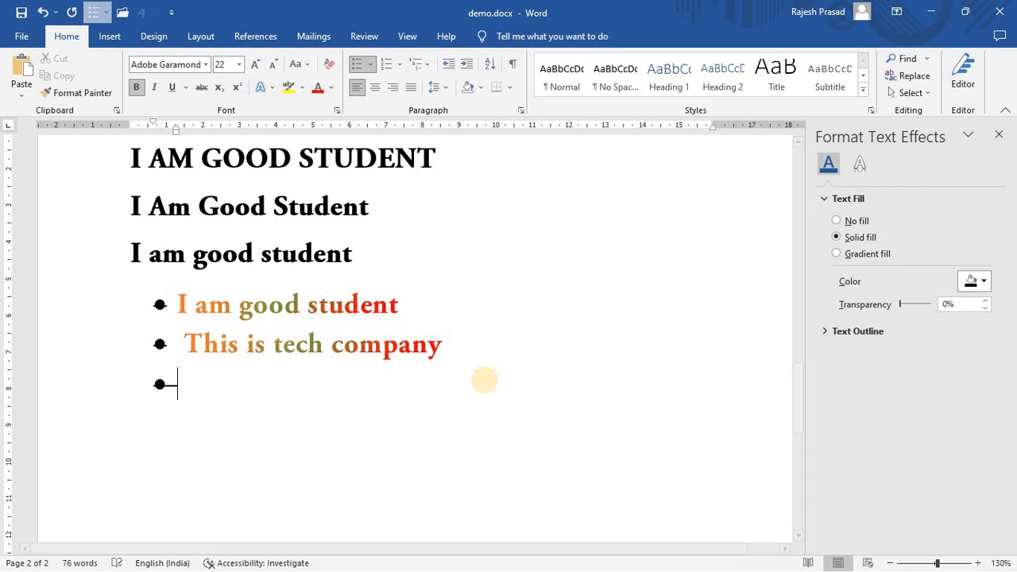
{"action": "key", "text": "Return"}
{"action": "key", "text": "BackSpace"}
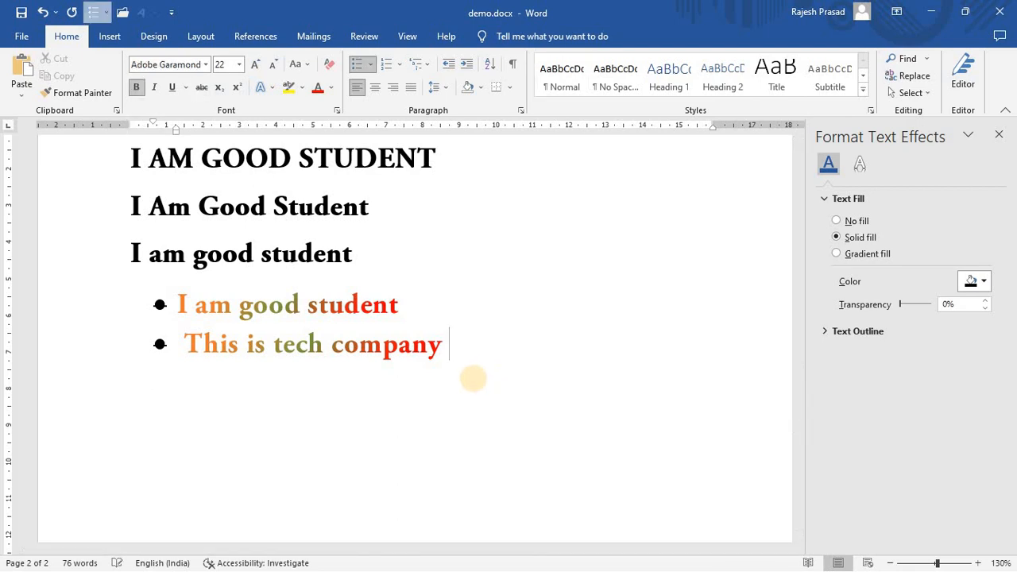
{"action": "key", "text": "Return"}
{"action": "type", "text": "ghckk"}
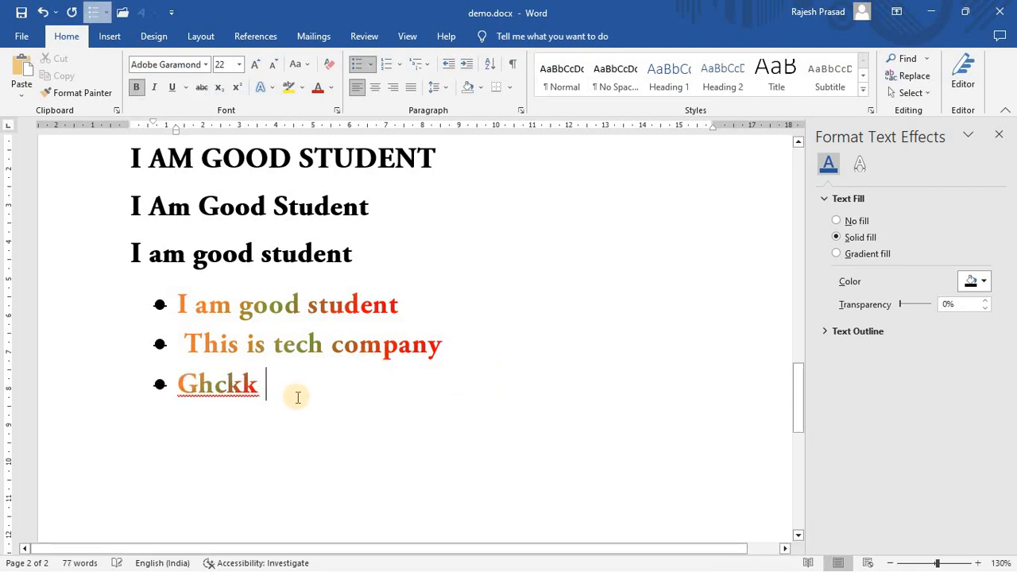
{"action": "key", "text": "BackSpace"}
{"action": "key", "text": "BackSpace"}
{"action": "key", "text": "BackSpace"}
{"action": "key", "text": "BackSpace"}
{"action": "key", "text": "BackSpace"}
{"action": "key", "text": "BackSpace"}
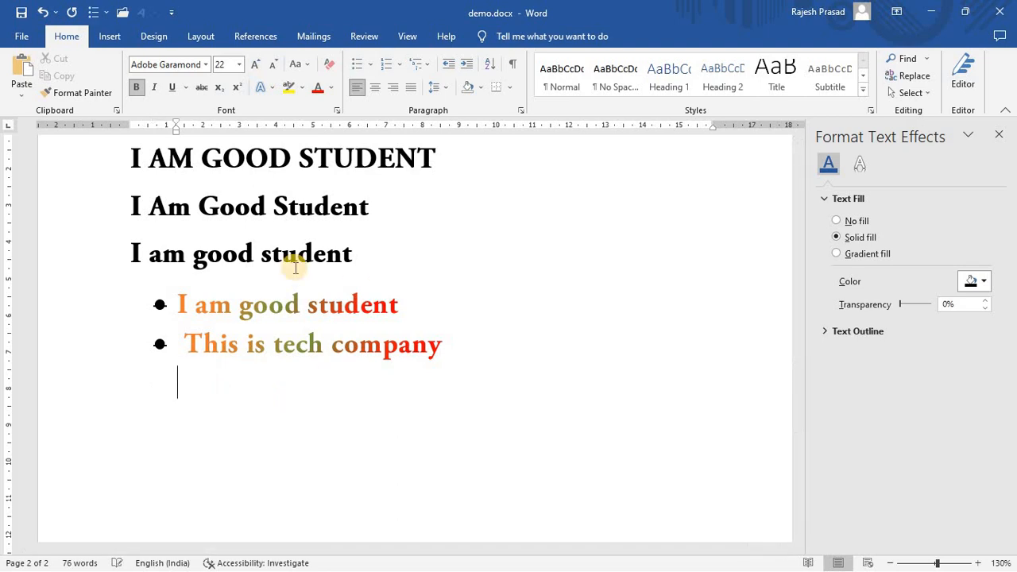
Try the check mark bullet on the empty line below "This is tech company" and remove it
{"action": "left_click", "coordinate": [371, 64]}
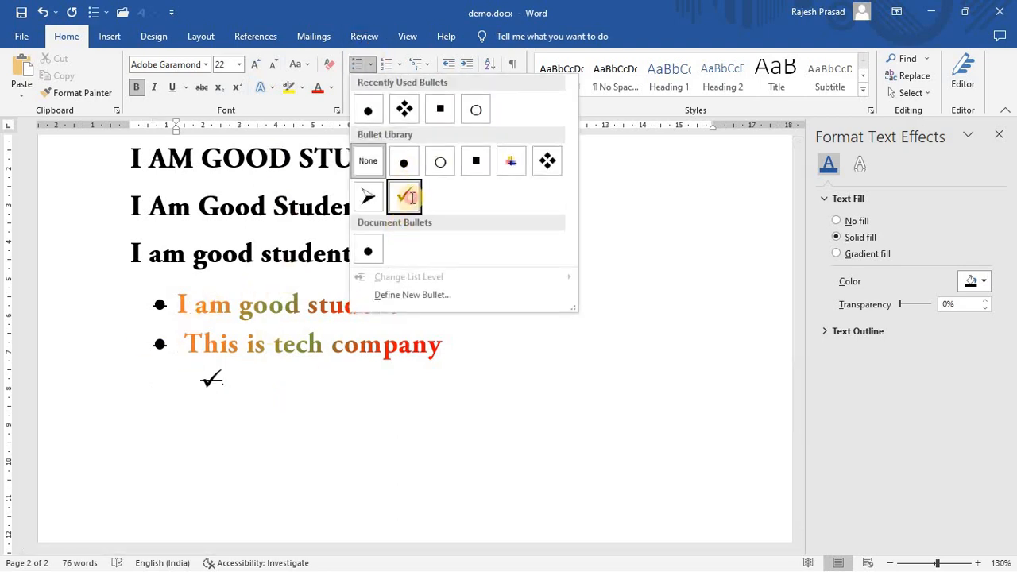
{"action": "left_click", "coordinate": [407, 199]}
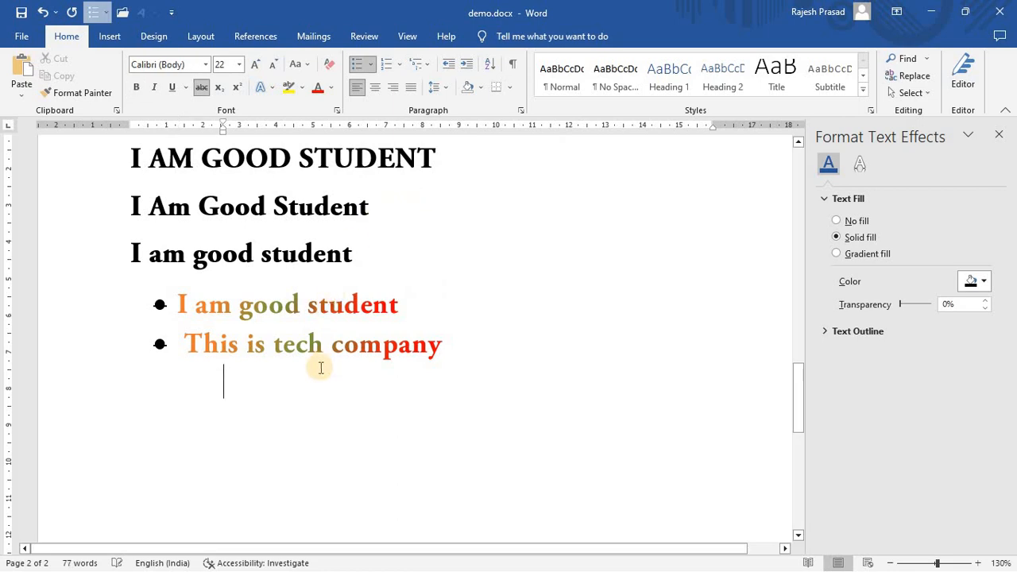
{"action": "key", "text": "BackSpace"}
Close the Format Text Effects pane and delete the two bulleted gradient lines
{"action": "left_click", "coordinate": [166, 306]}
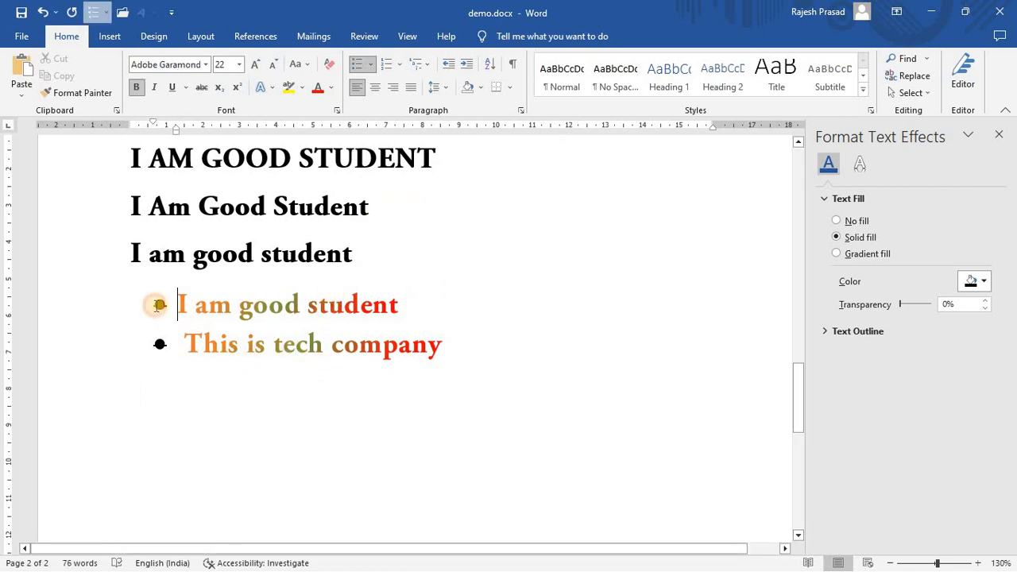
{"action": "left_click", "coordinate": [999, 134]}
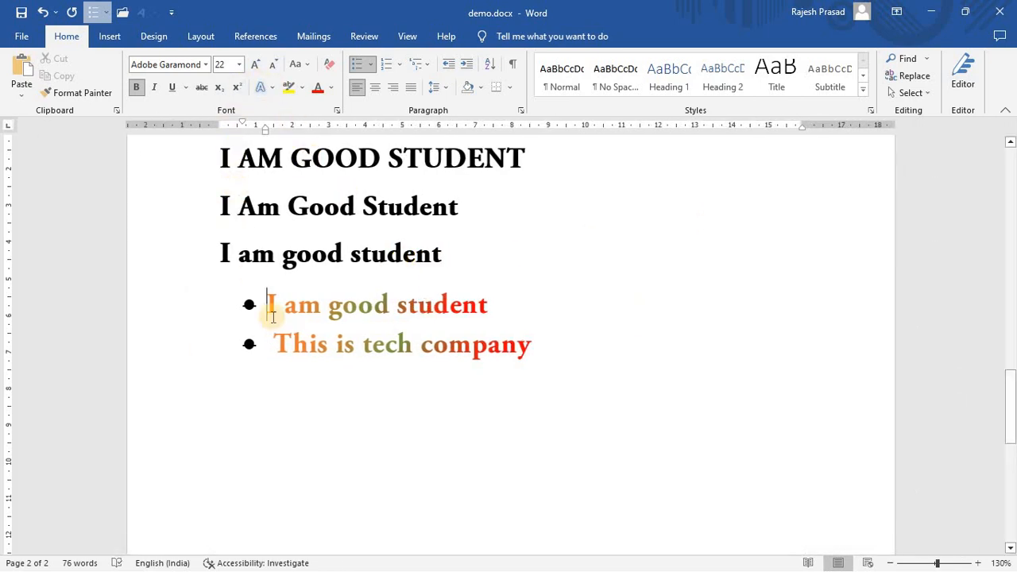
{"action": "left_click", "coordinate": [397, 312]}
{"action": "left_click_drag", "start_coordinate": [518, 318], "coordinate": [318, 386]}
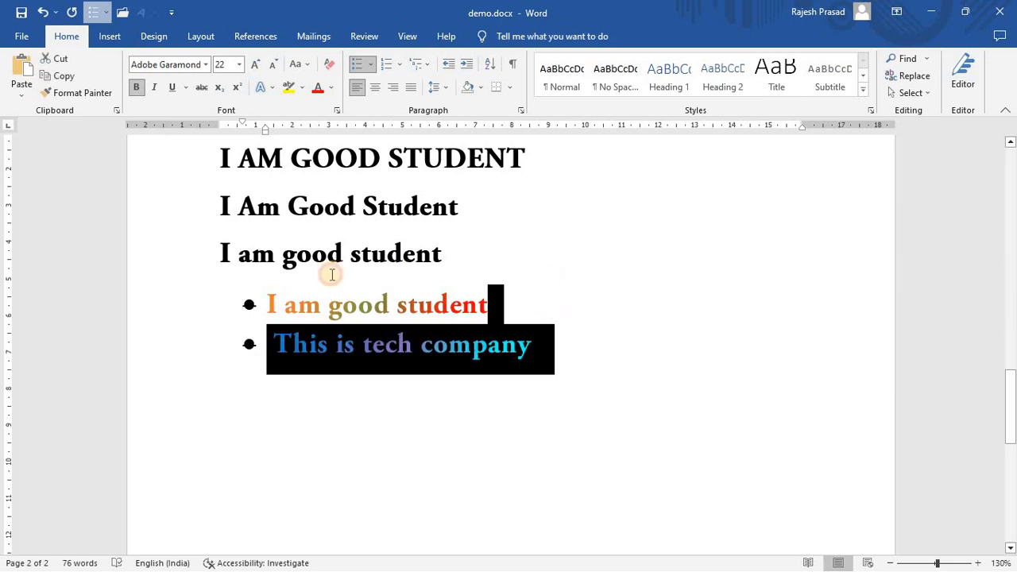
{"action": "left_click_drag", "start_coordinate": [267, 300], "coordinate": [576, 391]}
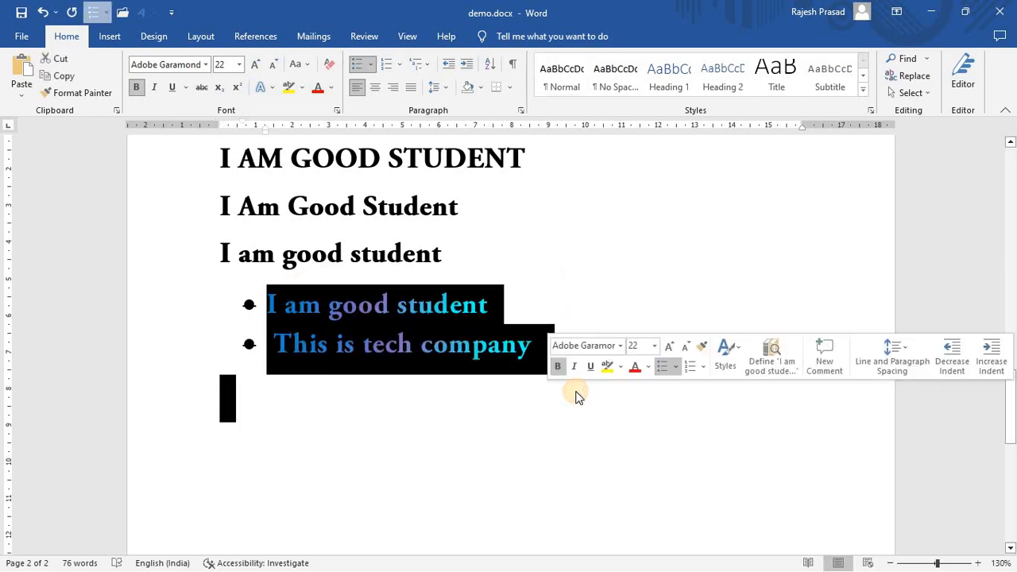
{"action": "key", "text": "Delete"}
Apply the check mark bullet to the third line, "I am good student"
{"action": "left_click", "coordinate": [222, 256]}
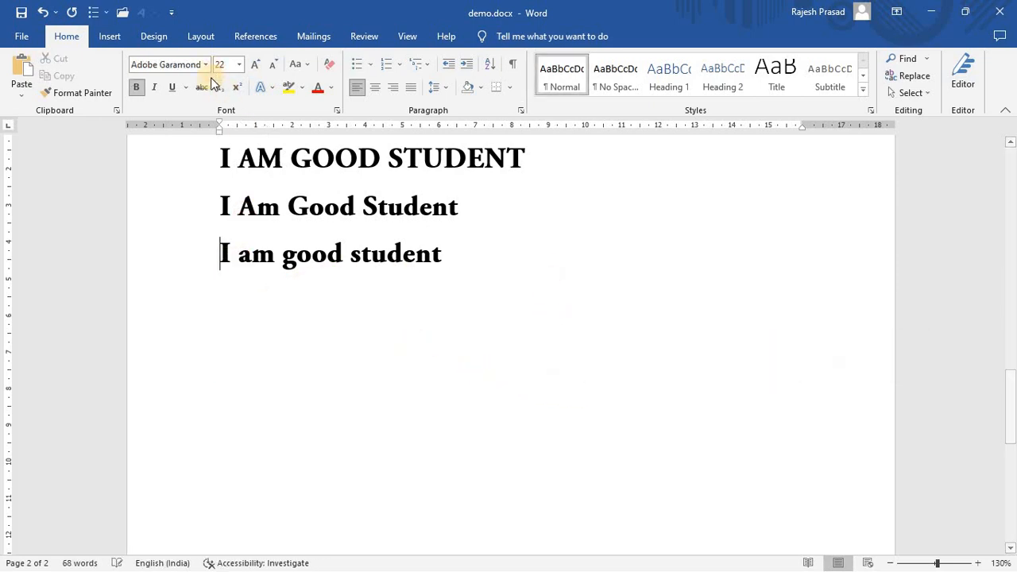
{"action": "left_click", "coordinate": [205, 87]}
{"action": "left_click", "coordinate": [367, 313]}
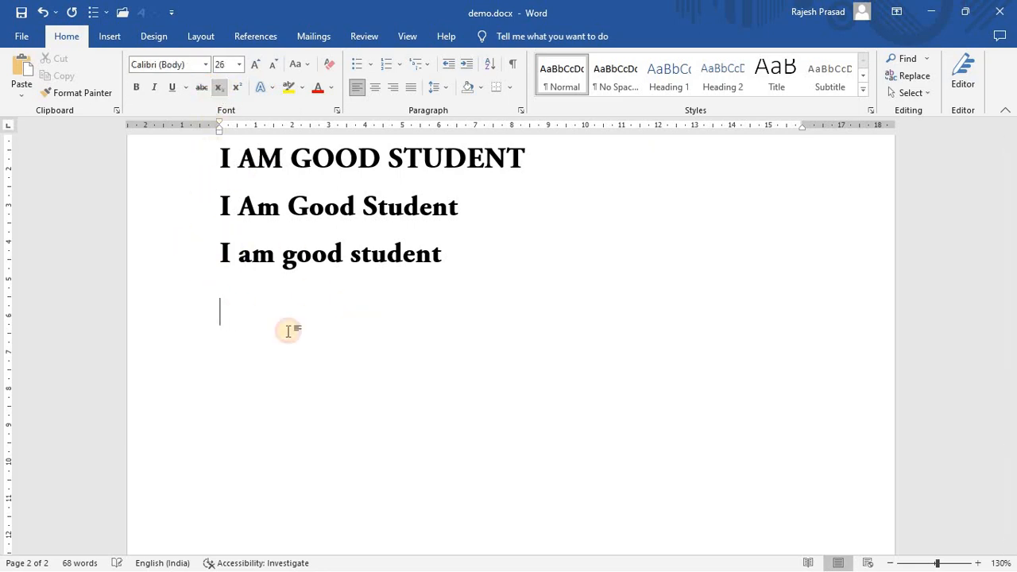
{"action": "left_click_drag", "start_coordinate": [206, 252], "coordinate": [291, 281]}
{"action": "left_click", "coordinate": [217, 256]}
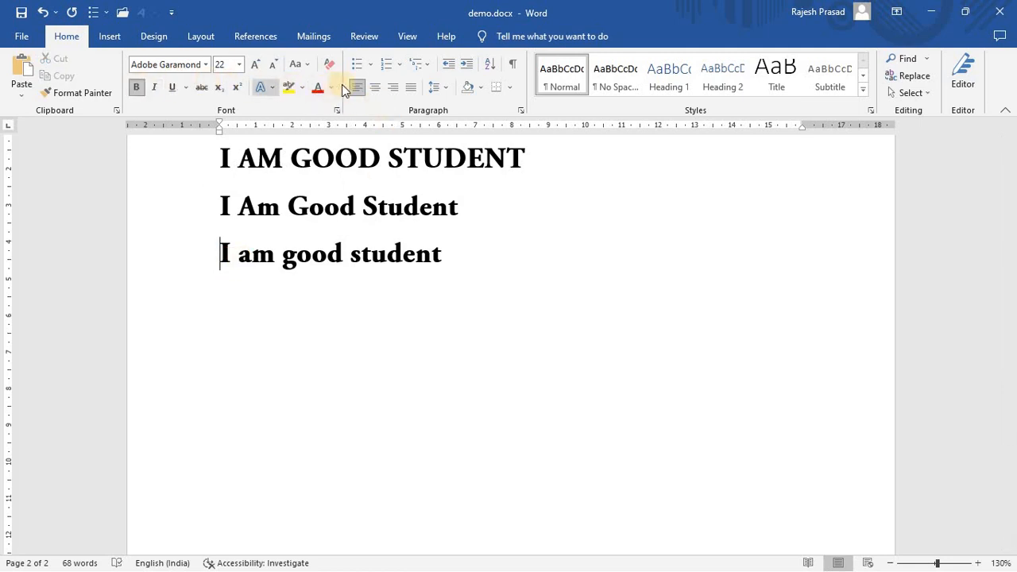
{"action": "left_click", "coordinate": [370, 65]}
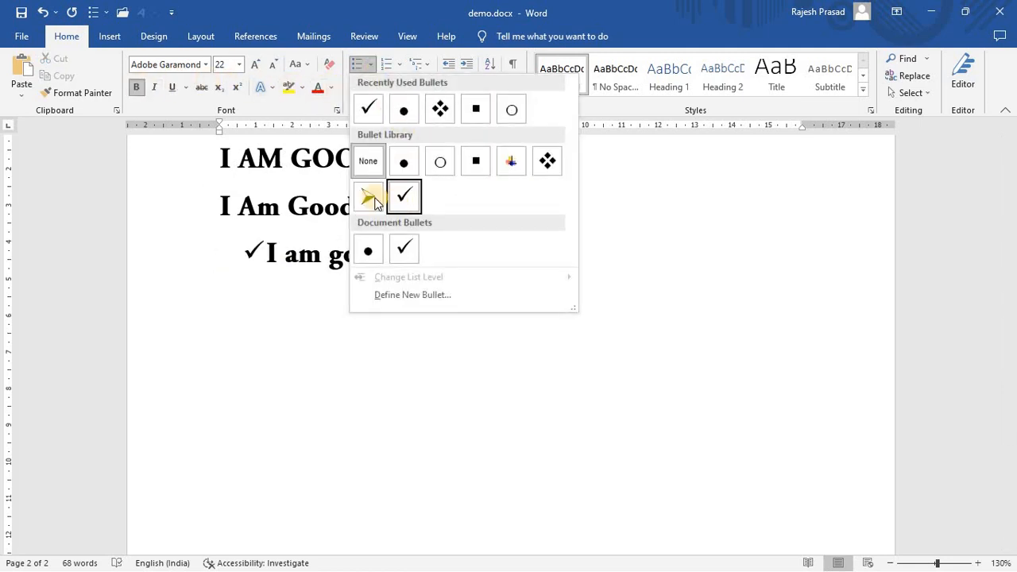
{"action": "left_click", "coordinate": [407, 203]}
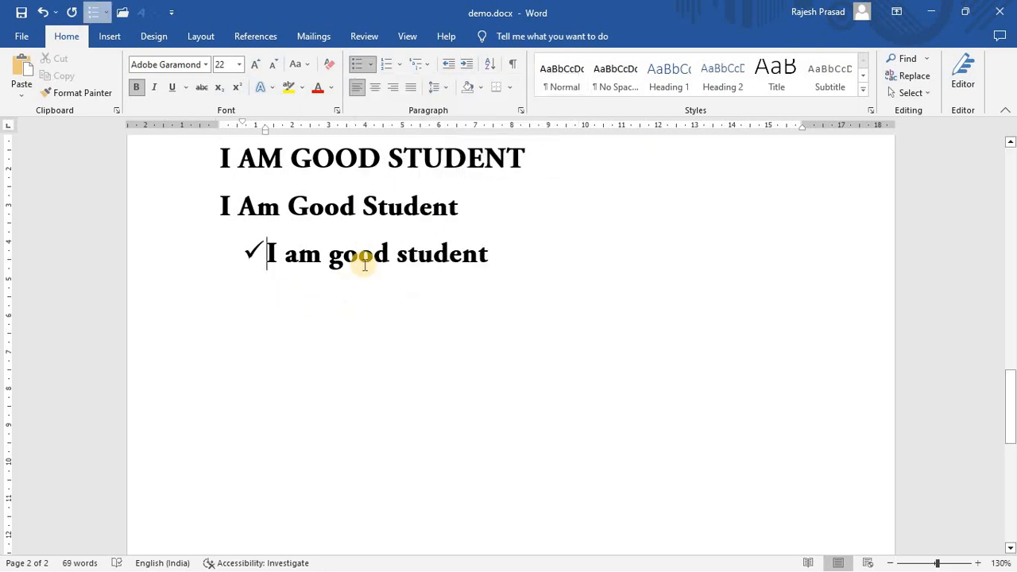
Add an empty check mark bullet item below the "I am good student" line
{"action": "left_click", "coordinate": [519, 266]}
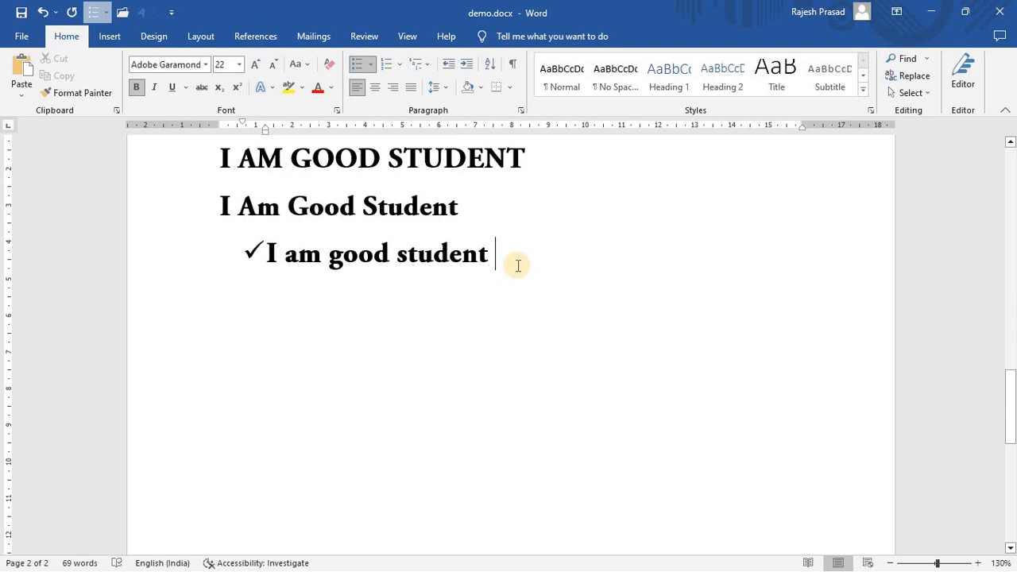
{"action": "key", "text": "Return"}
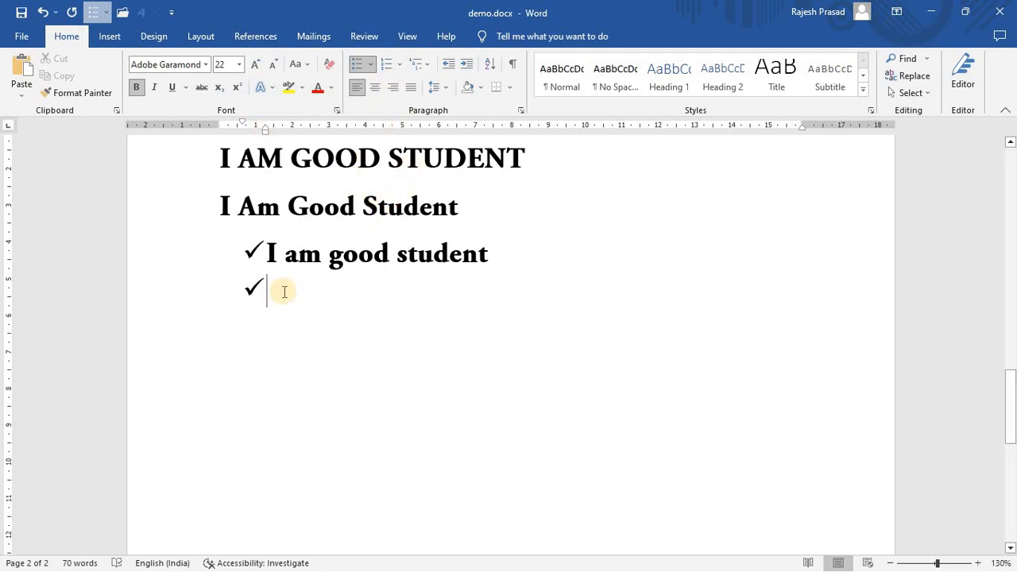
{"action": "scroll", "coordinate": [294, 298], "scroll_direction": "up", "scroll_amount": 3}
{"action": "scroll", "coordinate": [270, 287], "scroll_direction": "down", "scroll_amount": 3}
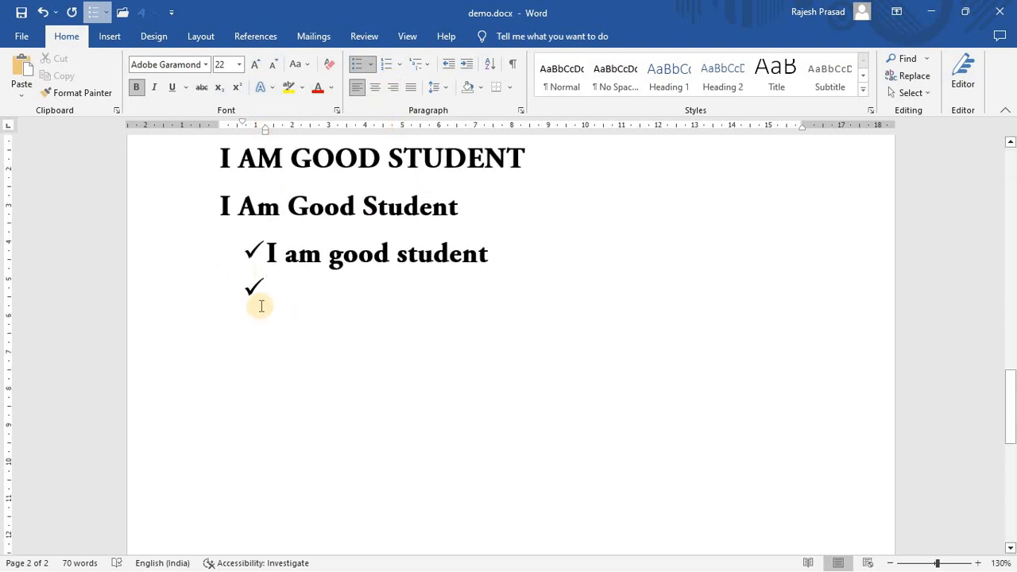
Remove the check-mark bullets and indents from the "I am good student" line and the empty line below it
{"action": "key", "text": "BackSpace"}
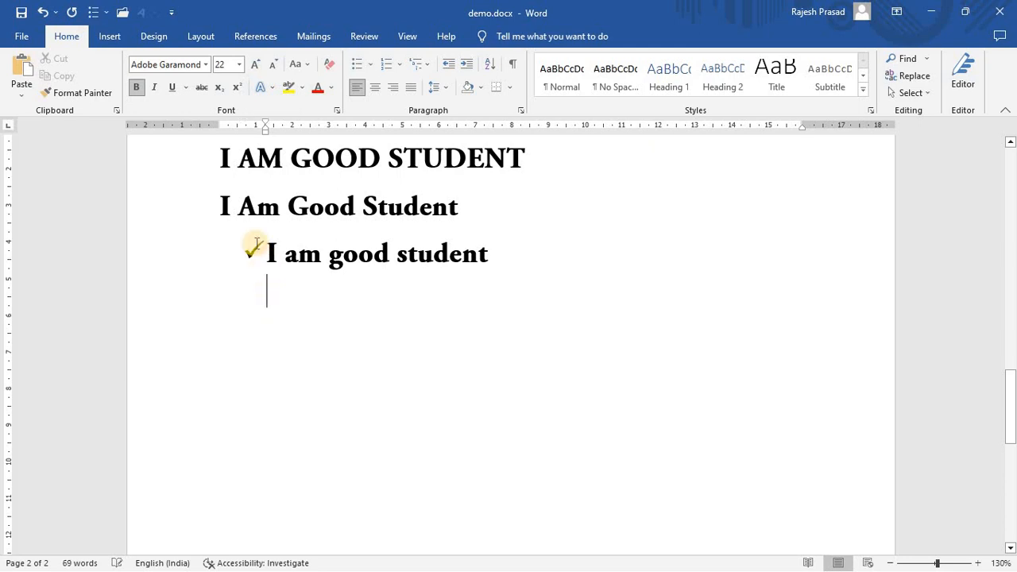
{"action": "left_click", "coordinate": [253, 248]}
{"action": "key", "text": "BackSpace"}
{"action": "key", "text": "BackSpace"}
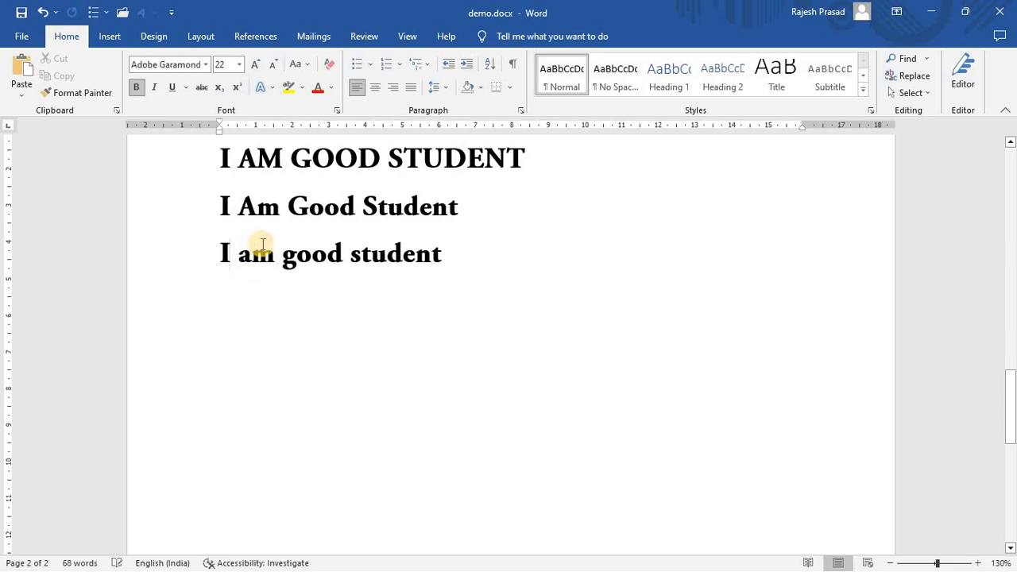
Apply the A. B. C. numbering format to the all-capitals line "I AM GOOD STUDENT"
{"action": "scroll", "coordinate": [208, 233], "scroll_direction": "up", "scroll_amount": 3}
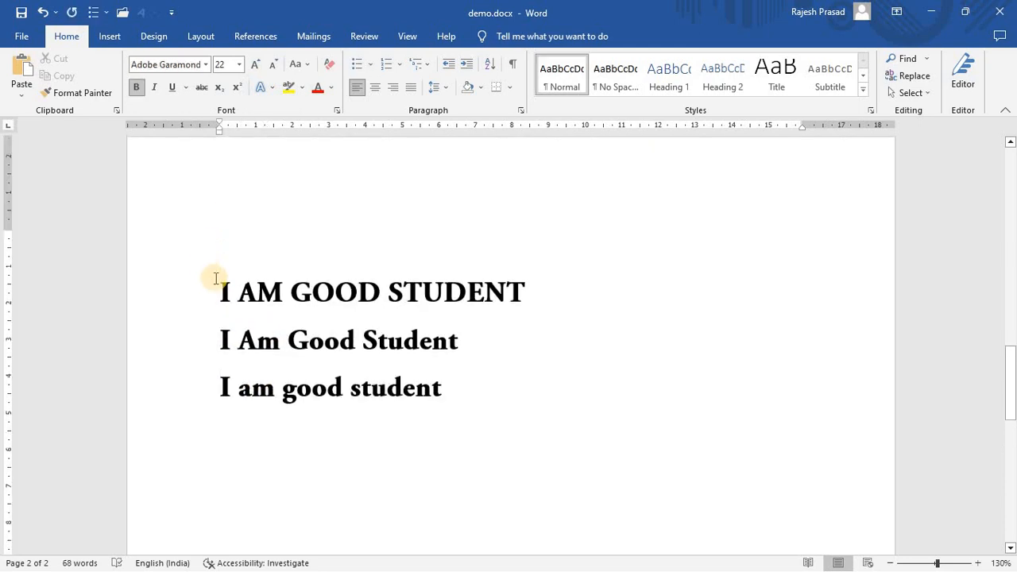
{"action": "left_click", "coordinate": [222, 288]}
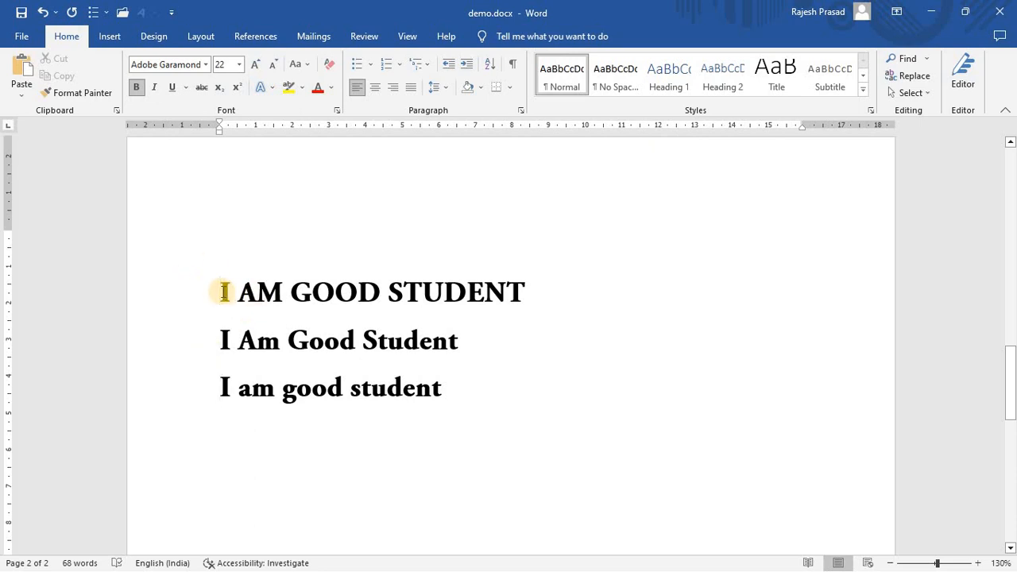
{"action": "left_click", "coordinate": [400, 64]}
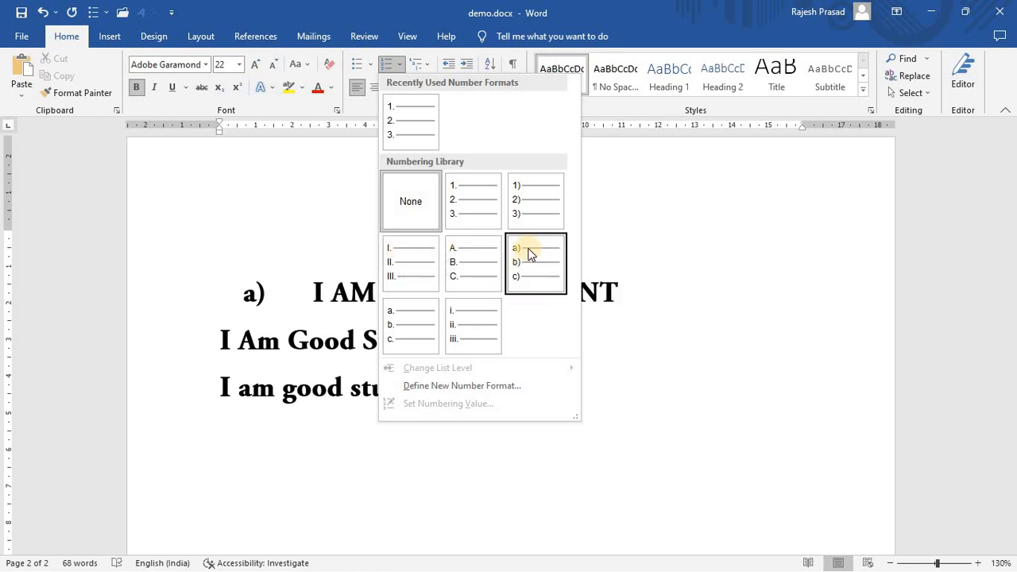
{"action": "left_click", "coordinate": [471, 264]}
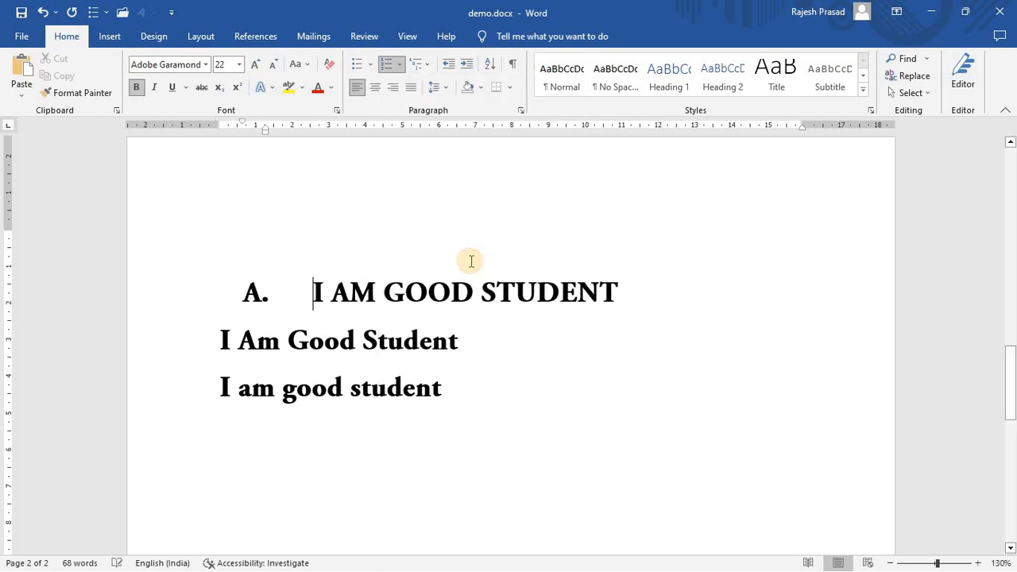
Change the first line's numbering format to 1) 2) 3), and switch it to Roman numerals I. II. III
{"action": "left_click", "coordinate": [402, 65]}
{"action": "left_click", "coordinate": [528, 210]}
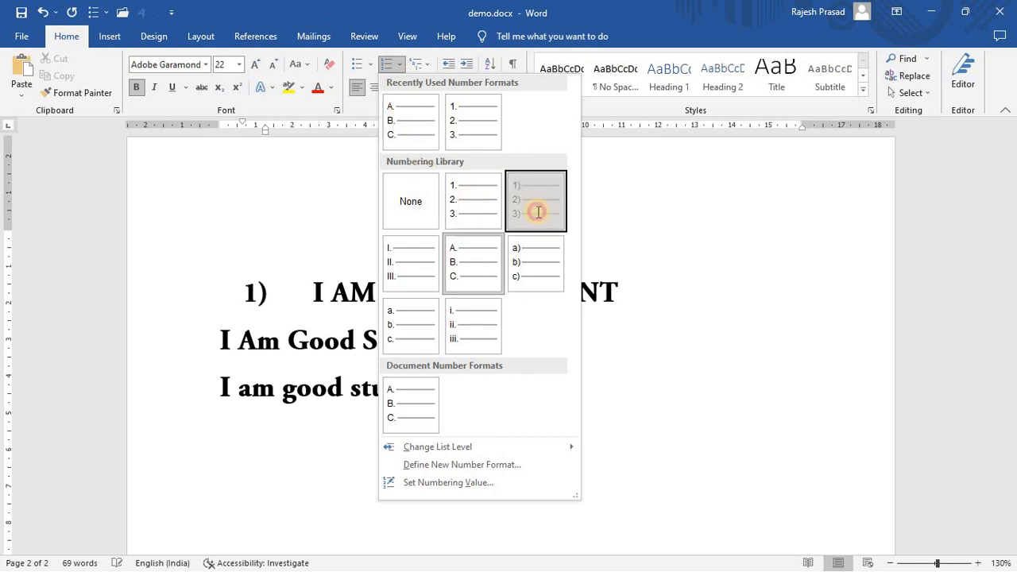
{"action": "left_click", "coordinate": [395, 65]}
{"action": "left_click", "coordinate": [413, 264]}
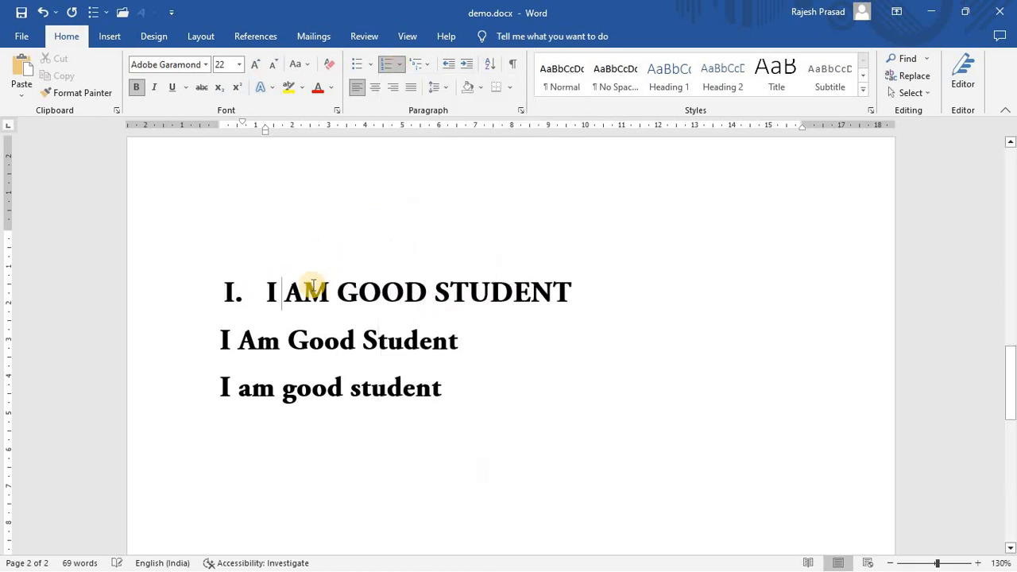
{"action": "left_click", "coordinate": [396, 65]}
{"action": "left_click", "coordinate": [256, 310]}
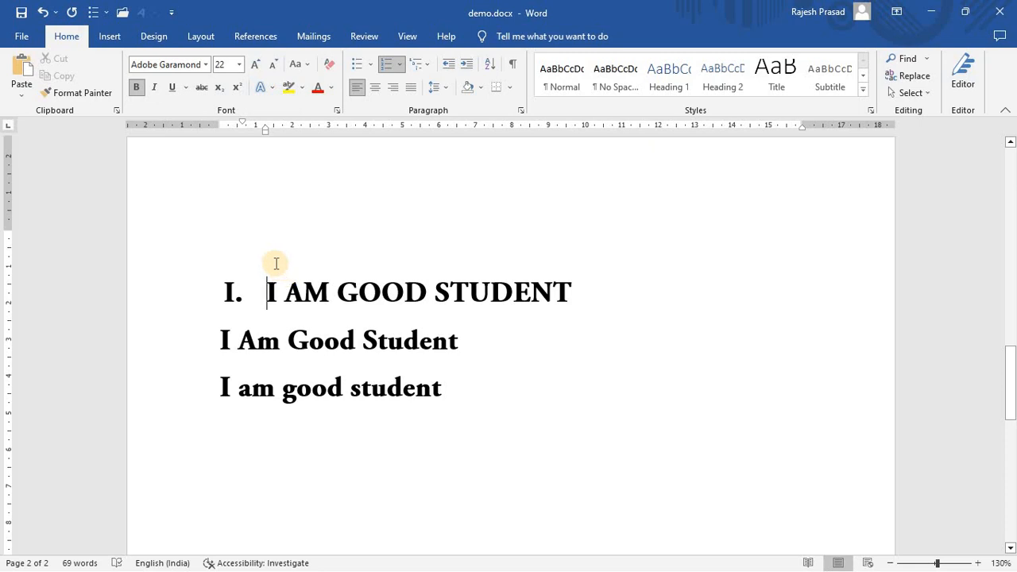
Remove the numbering from the first line and delete all three "I am good student" lines
{"action": "key", "text": "BackSpace"}
{"action": "key", "text": "BackSpace"}
{"action": "left_click_drag", "start_coordinate": [221, 293], "coordinate": [448, 427]}
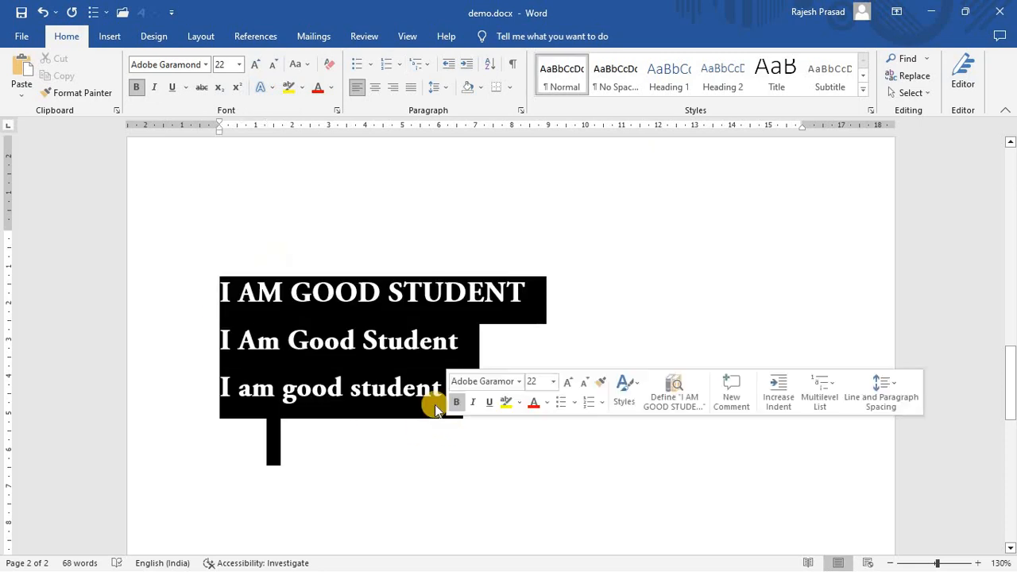
{"action": "key", "text": "Delete"}
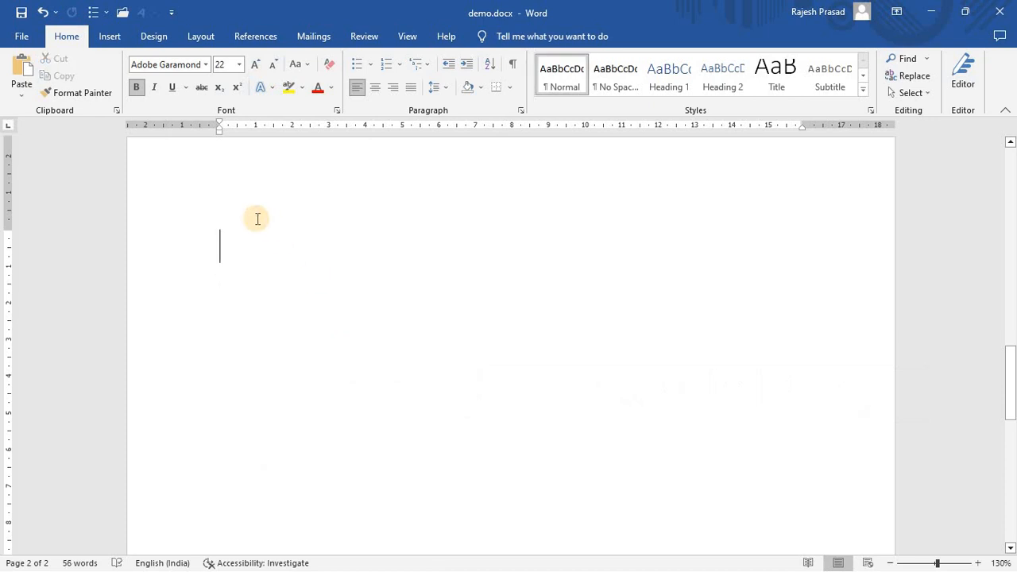
Write "I am" on the emptied page and apply the standard red font colour to it
{"action": "type", "text": "I am"}
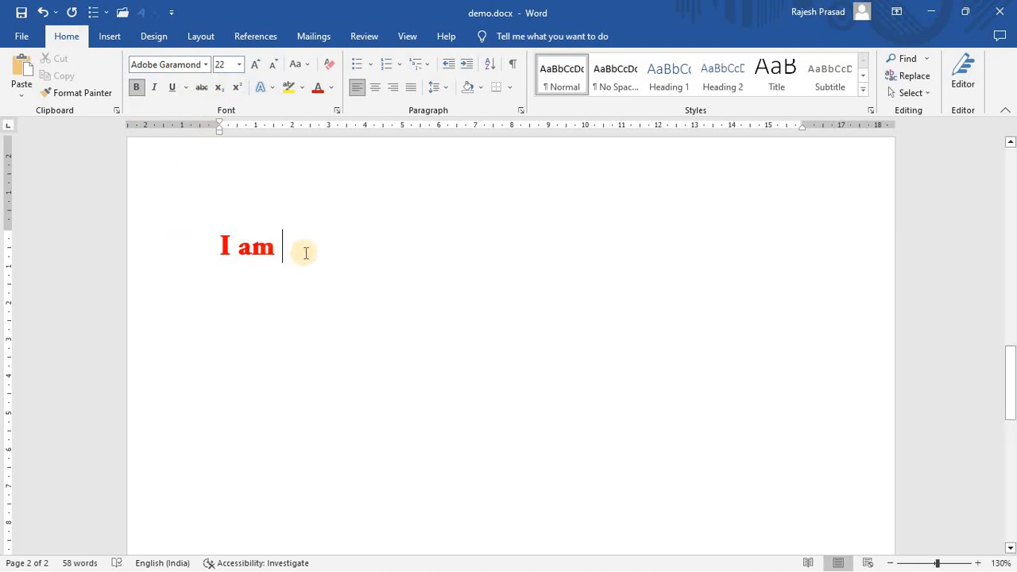
{"action": "left_click_drag", "start_coordinate": [290, 240], "coordinate": [215, 243]}
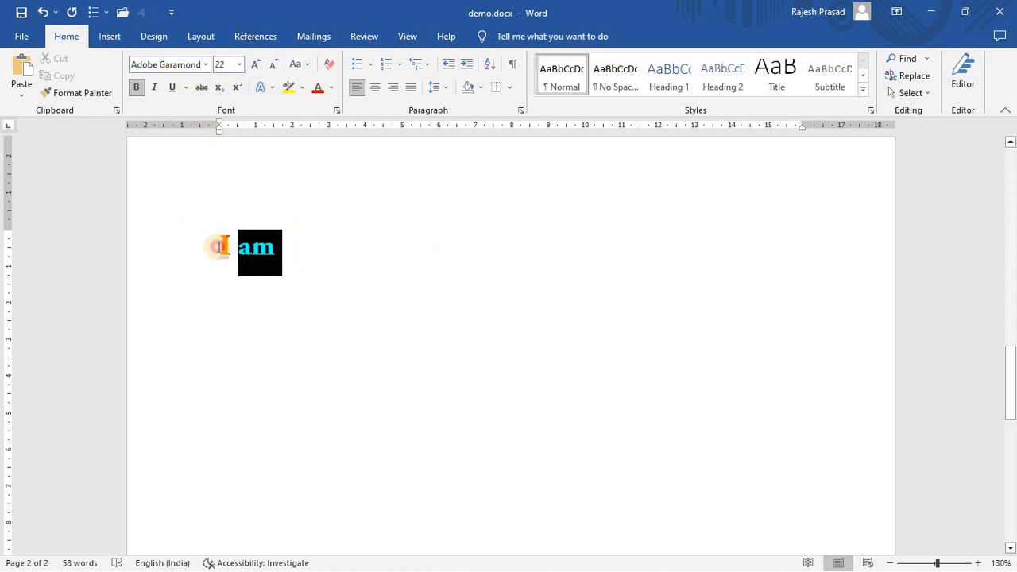
{"action": "left_click", "coordinate": [332, 87]}
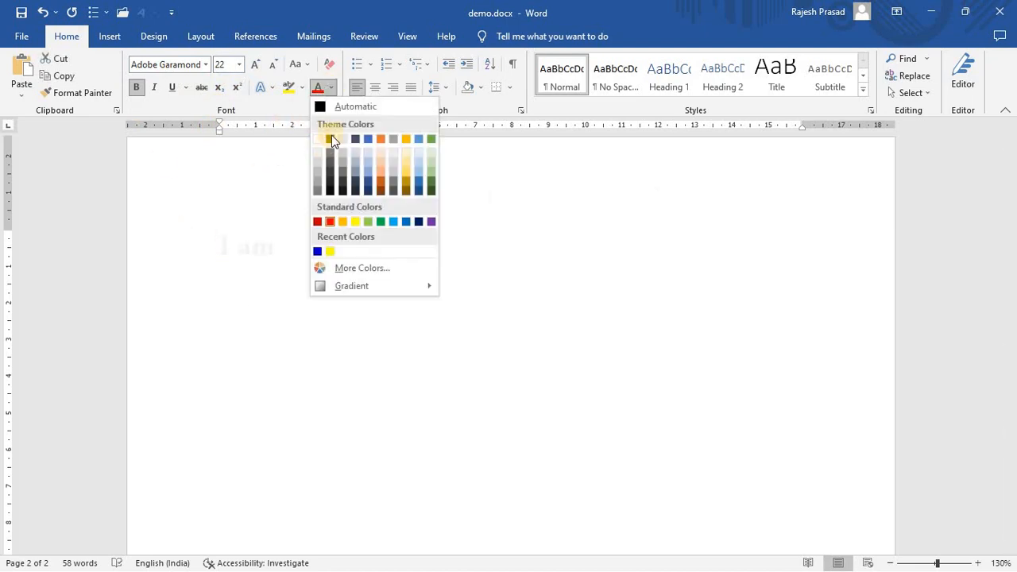
{"action": "left_click", "coordinate": [330, 221]}
{"action": "left_click", "coordinate": [343, 297]}
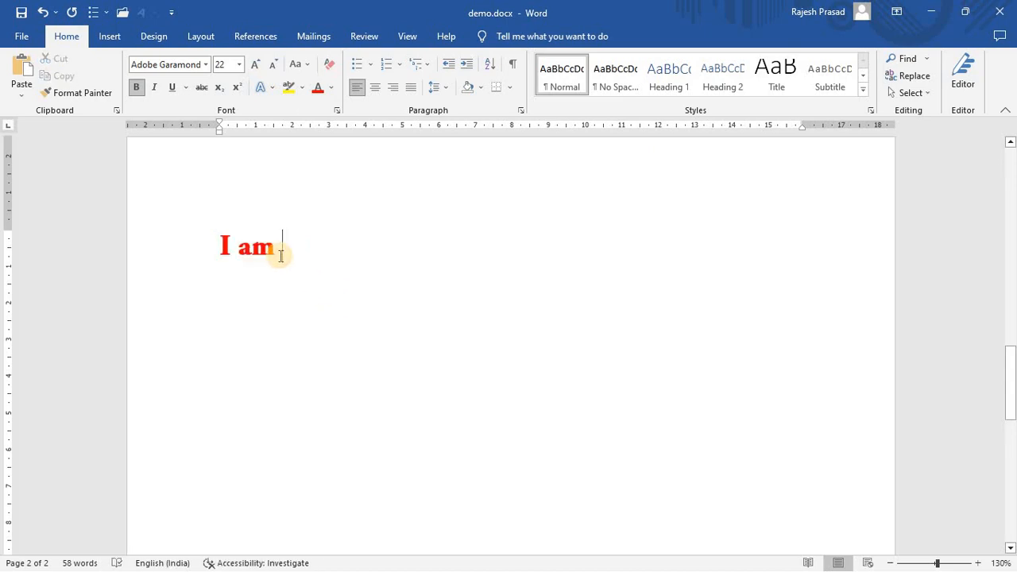
Set the font colour of the text "I am" to black
{"action": "left_click_drag", "start_coordinate": [282, 255], "coordinate": [215, 247]}
{"action": "left_click", "coordinate": [333, 93]}
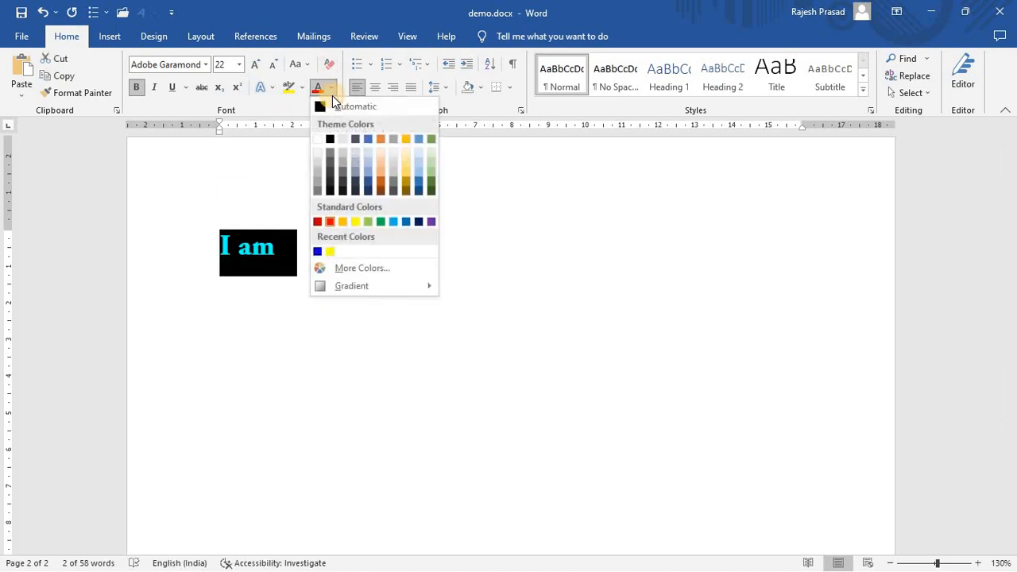
{"action": "left_click", "coordinate": [330, 140]}
{"action": "left_click", "coordinate": [290, 284]}
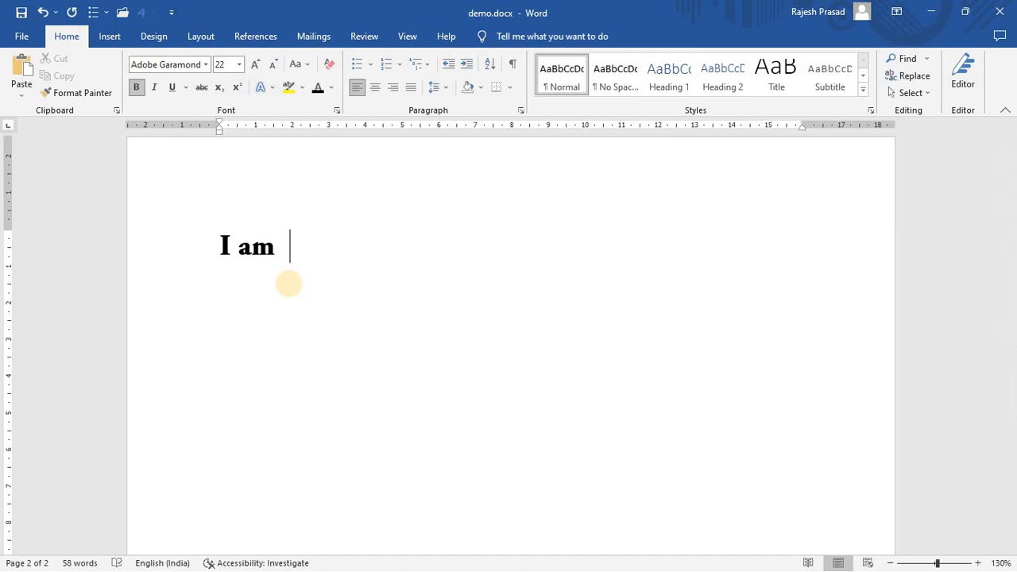
Continue the line with "not arts student" after "I am"
{"action": "type", "text": "not a"}
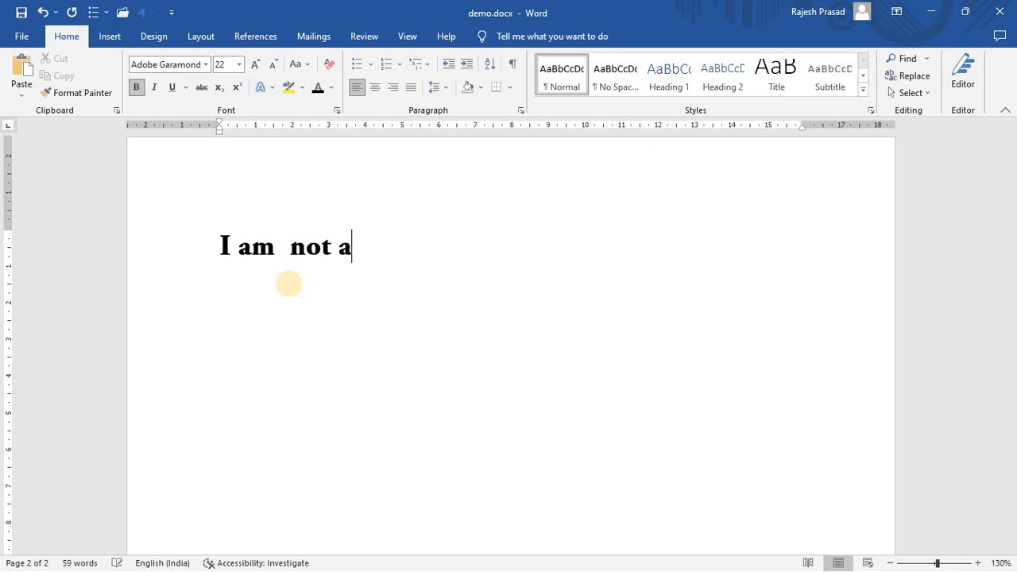
{"action": "key", "text": "BackSpace"}
{"action": "key", "text": "BackSpace"}
{"action": "type", "text": "arts st"}
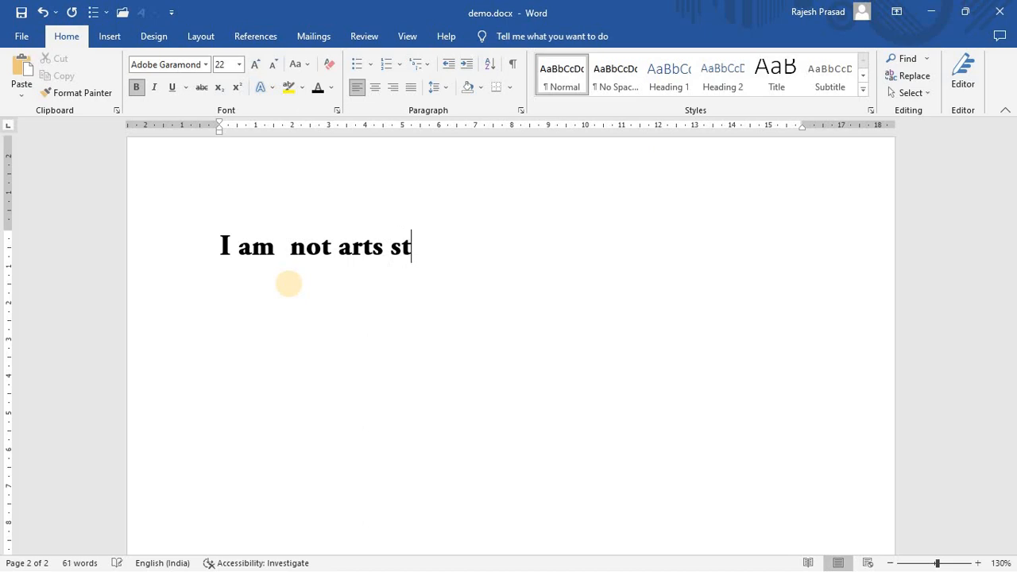
{"action": "type", "text": "udent"}
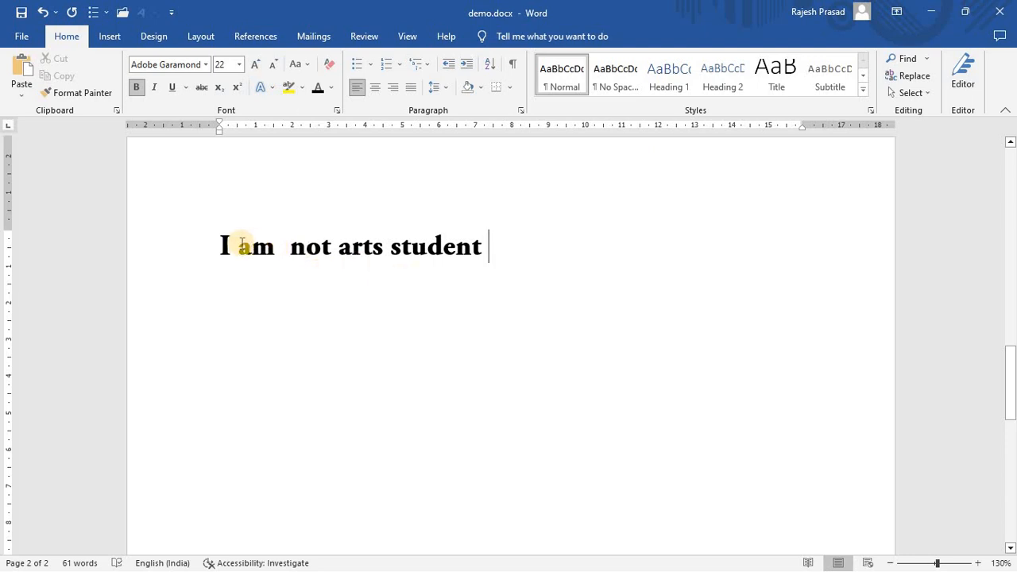
Try Roman numeral numbering on the "I am not arts student" line and undo it
{"action": "left_click", "coordinate": [232, 247]}
{"action": "left_click", "coordinate": [380, 68]}
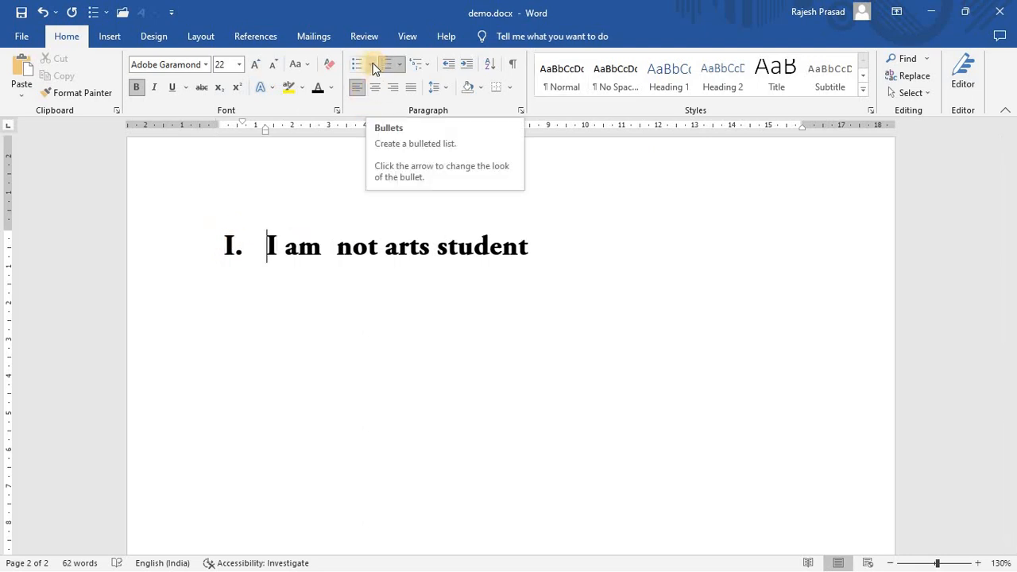
{"action": "key", "text": "ctrl+z"}
Give the "I am not arts student" line a check-mark bullet and replace it with a round bullet
{"action": "left_click", "coordinate": [365, 64]}
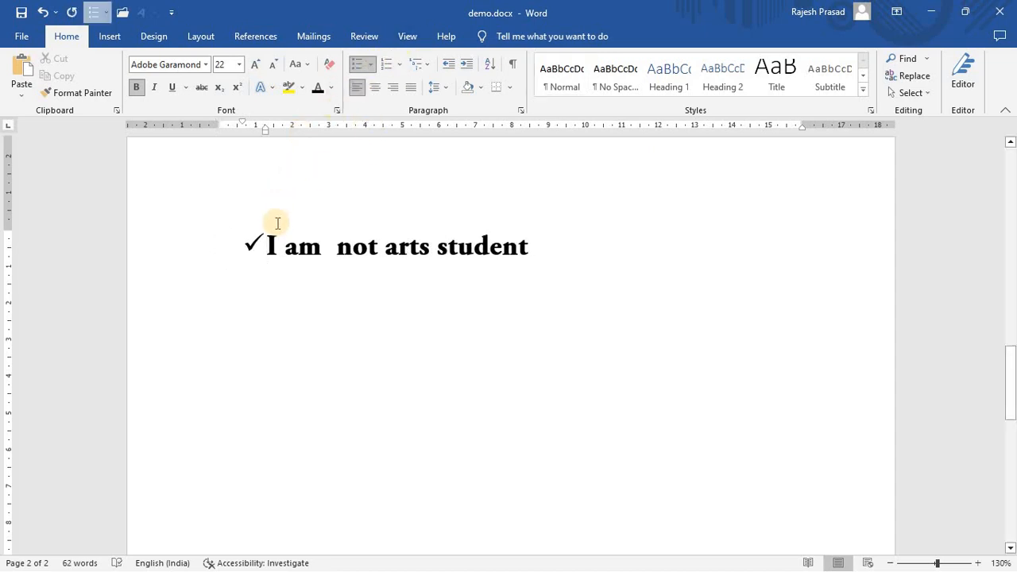
{"action": "key", "text": "BackSpace"}
{"action": "left_click", "coordinate": [371, 64]}
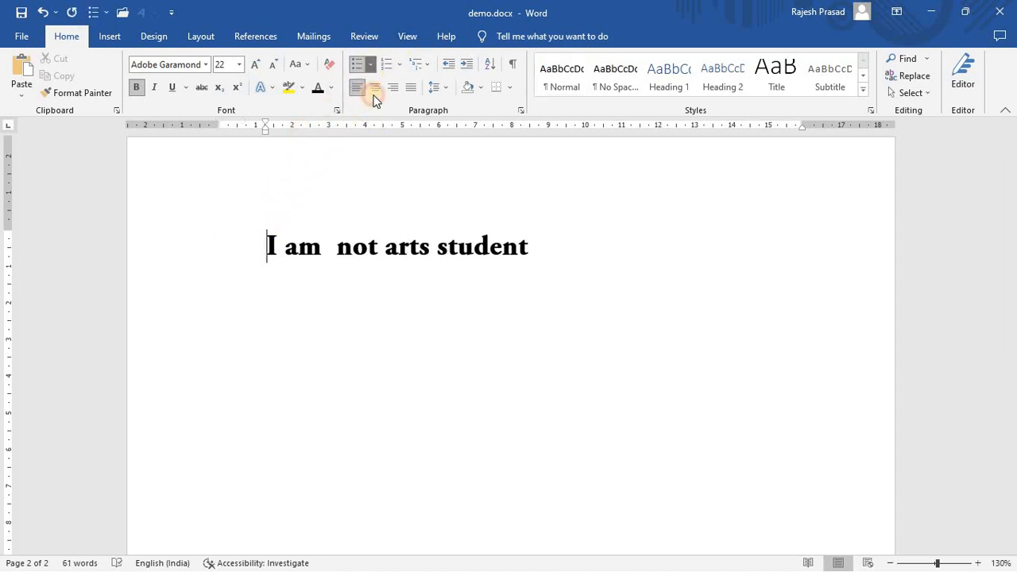
{"action": "left_click", "coordinate": [404, 112]}
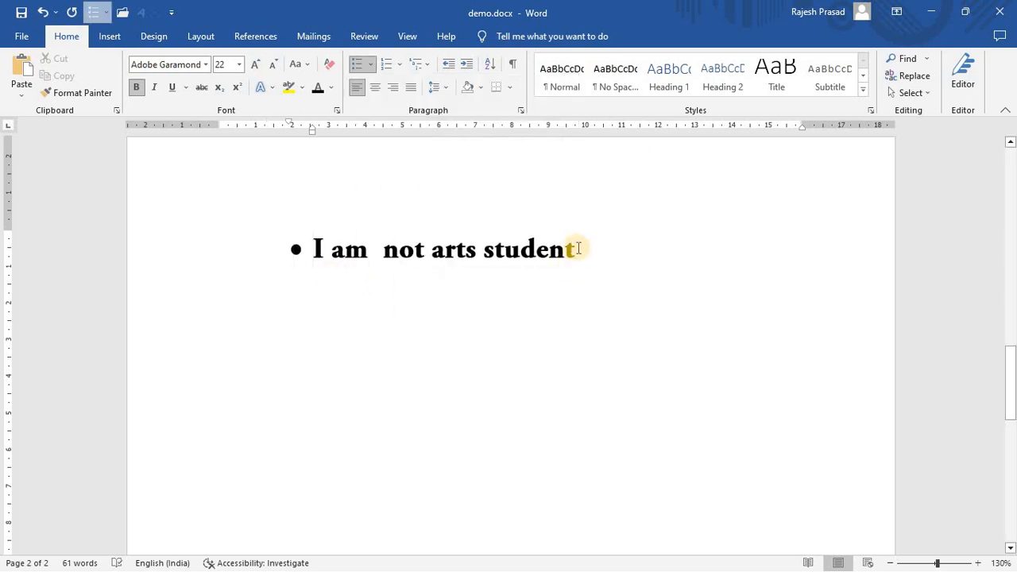
Add a new bulleted line below the sentence and delete the extra space between "am" and "not"
{"action": "left_click", "coordinate": [600, 272]}
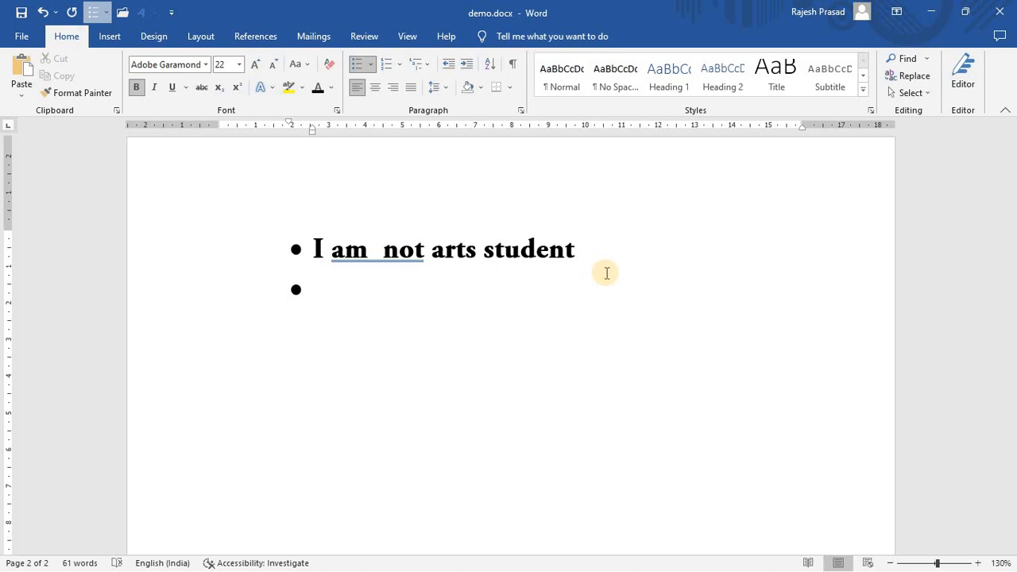
{"action": "right_click", "coordinate": [389, 251]}
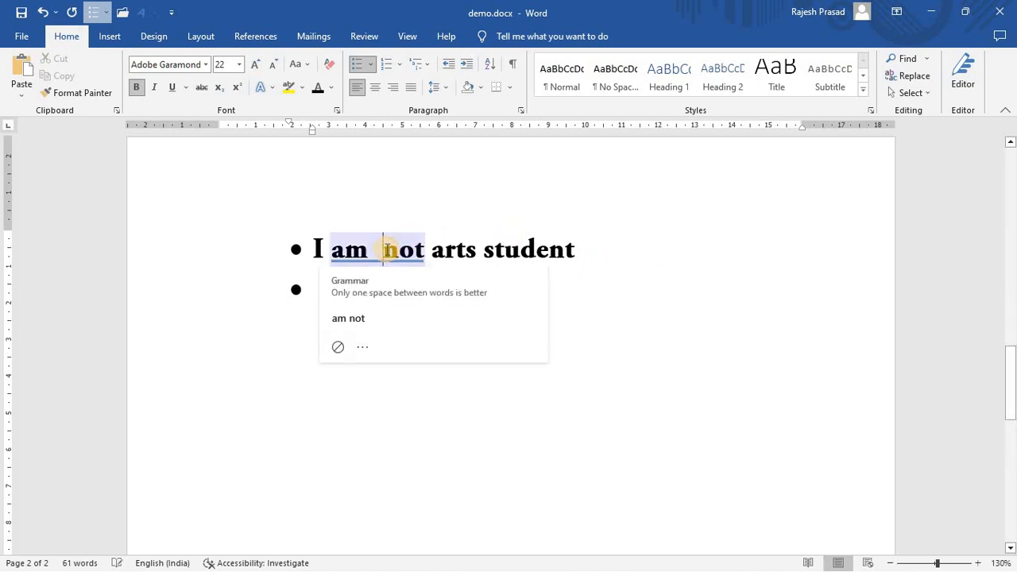
{"action": "key", "text": "BackSpace"}
Replace the round bullet of the empty second line with a check-mark bullet
{"action": "left_click", "coordinate": [319, 292]}
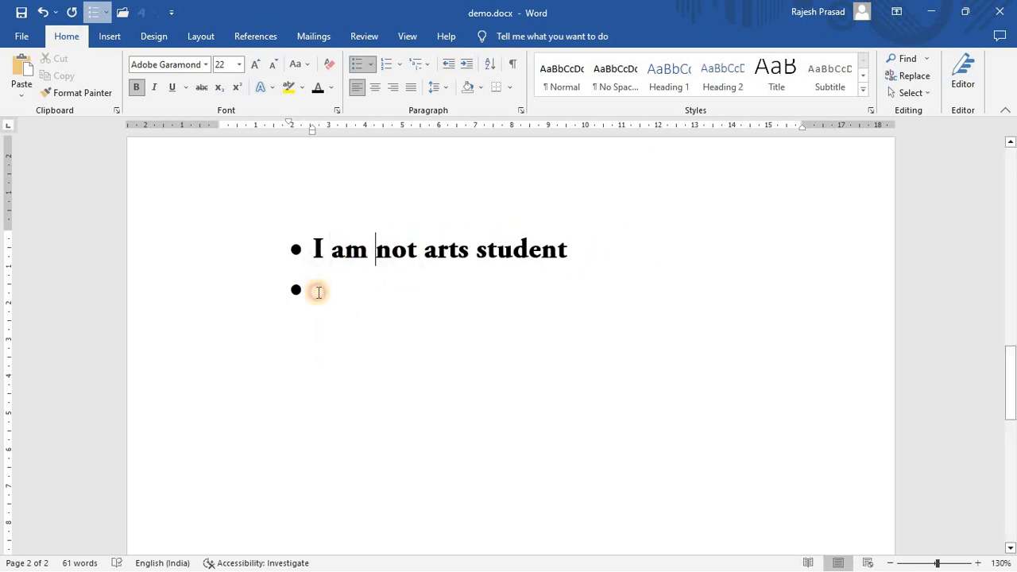
{"action": "key", "text": "BackSpace"}
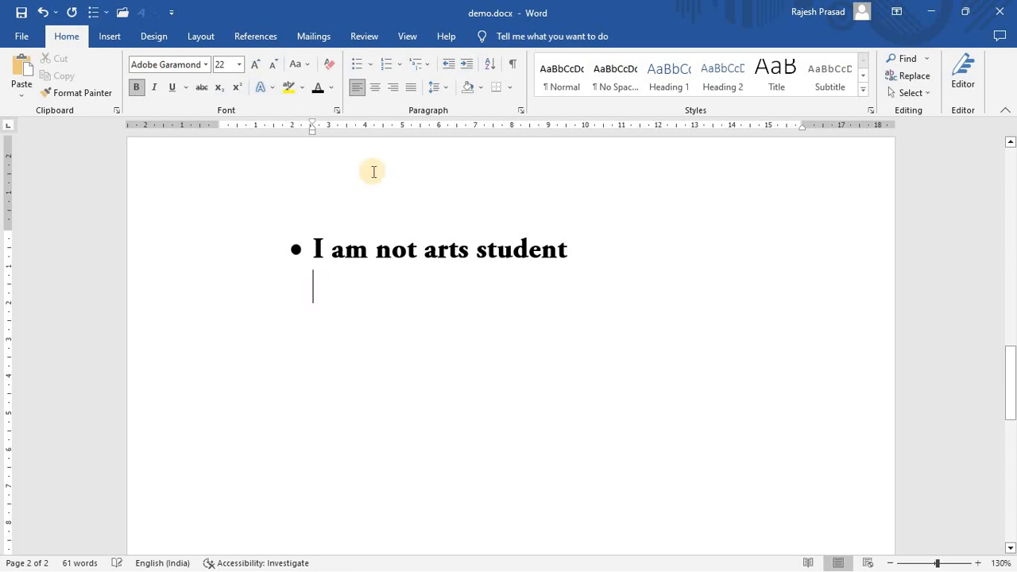
{"action": "left_click", "coordinate": [370, 64]}
{"action": "left_click", "coordinate": [404, 109]}
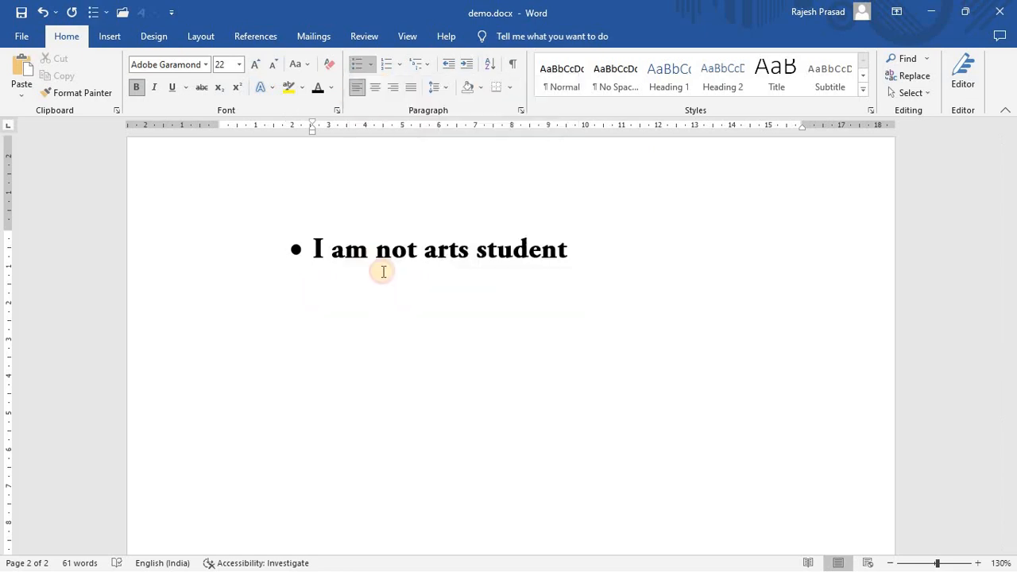
Enter "This is right" as the text of the check-mark bullet item
{"action": "type", "text": "yhi"}
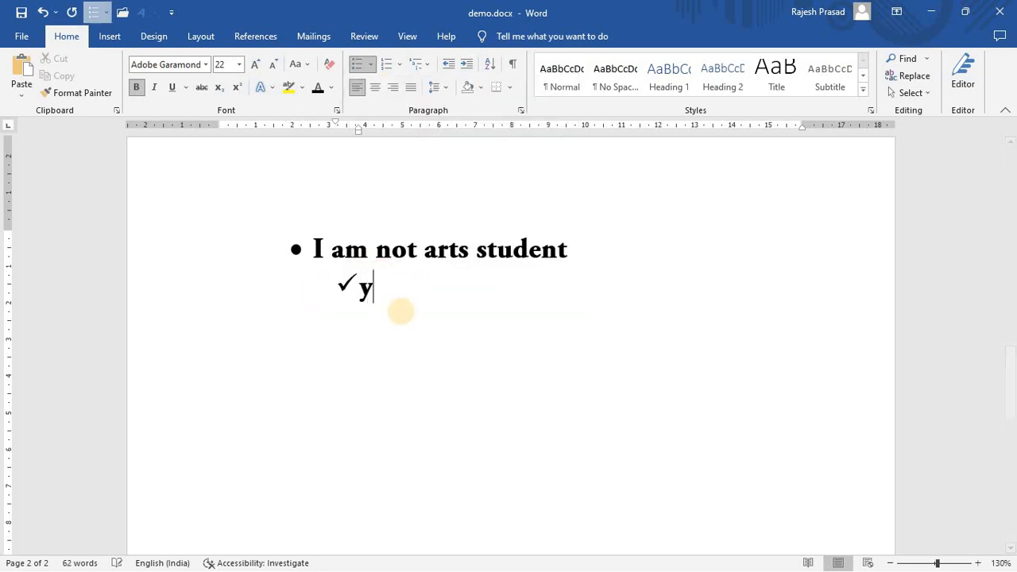
{"action": "key", "text": "BackSpace"}
{"action": "key", "text": "BackSpace"}
{"action": "key", "text": "BackSpace"}
{"action": "key", "text": "BackSpace"}
{"action": "type", "text": "this is "}
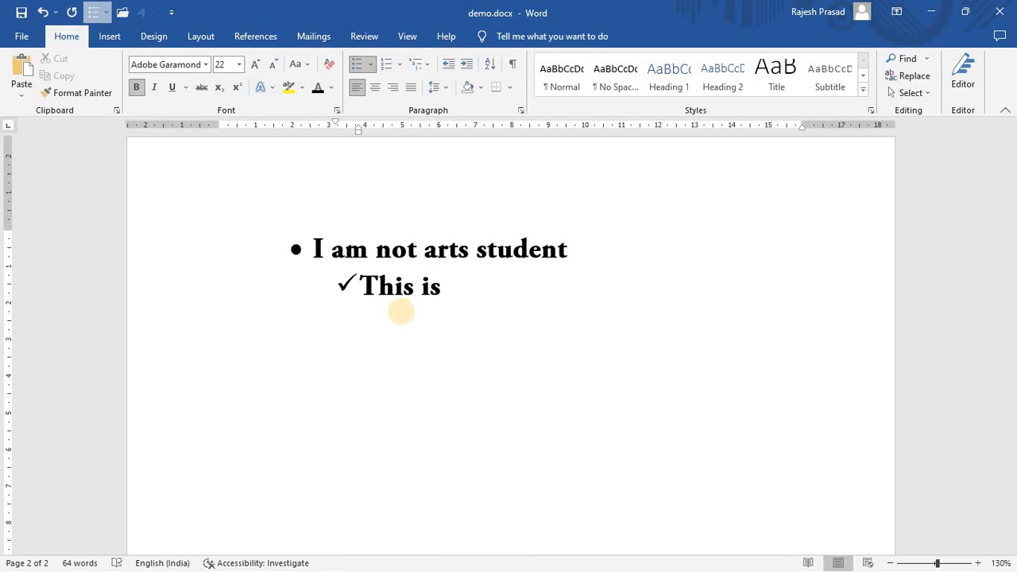
{"action": "type", "text": "right"}
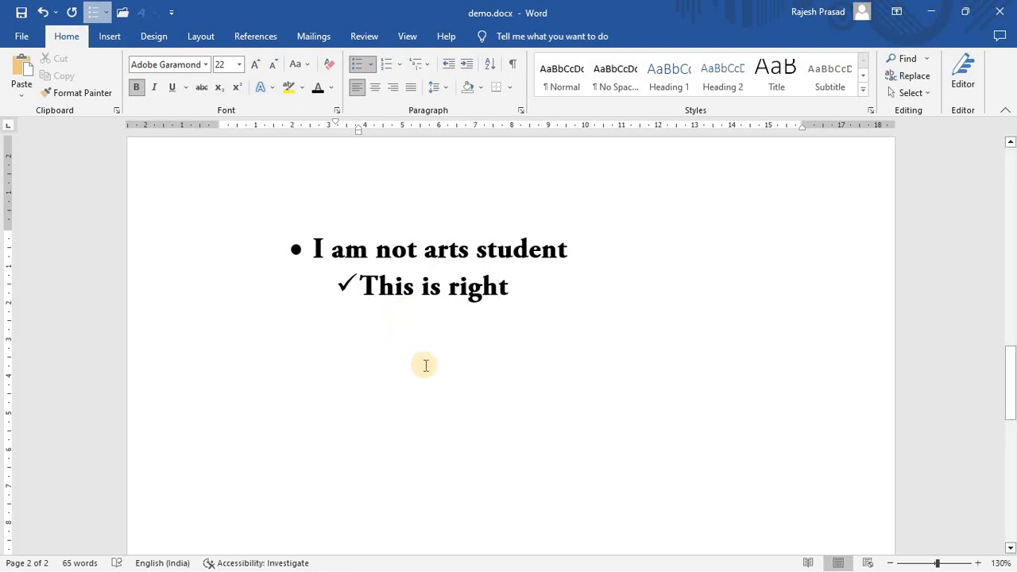
Add an unbulleted line below "This is right" and select the round bullet of the first line
{"action": "key", "text": "Return"}
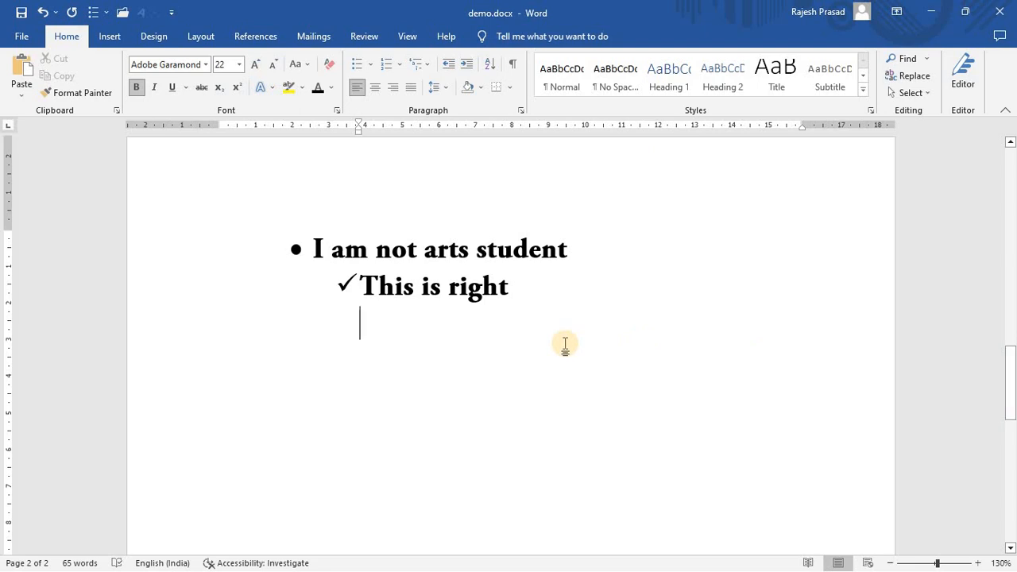
{"action": "key", "text": "BackSpace"}
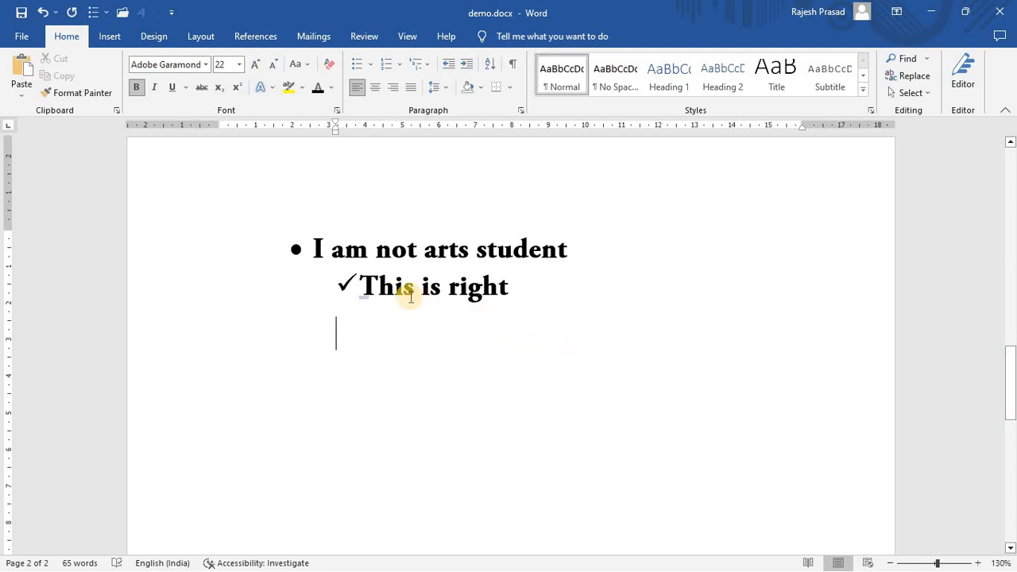
{"action": "left_click", "coordinate": [294, 250]}
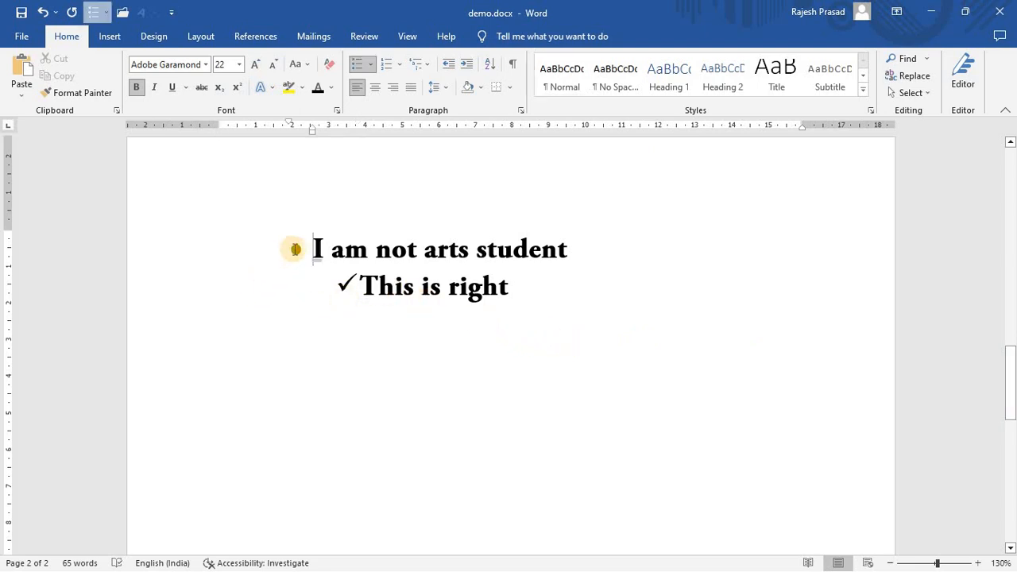
Shift the round-bullet line "I am not arts student" and the check-mark line "This is right" to the left margin
{"action": "left_click_drag", "start_coordinate": [295, 249], "coordinate": [208, 245]}
{"action": "left_click", "coordinate": [346, 283]}
{"action": "left_click_drag", "start_coordinate": [346, 283], "coordinate": [222, 284]}
{"action": "left_click", "coordinate": [228, 306]}
{"action": "left_click", "coordinate": [239, 283]}
{"action": "left_click", "coordinate": [234, 328]}
{"action": "left_click", "coordinate": [414, 308]}
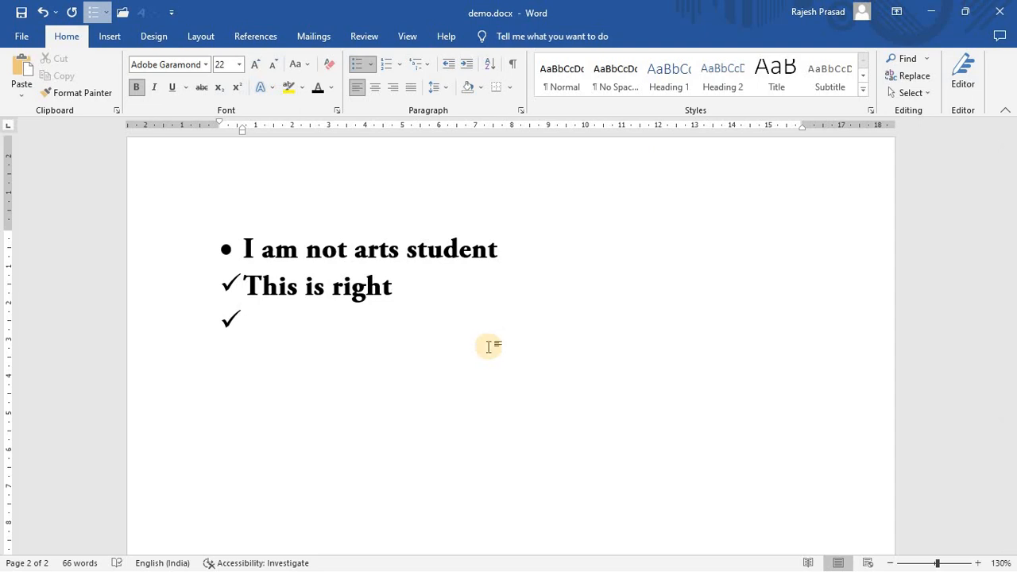
Replace the check mark of the empty third line with the four-diamond bullet
{"action": "left_click", "coordinate": [357, 64]}
{"action": "left_click", "coordinate": [370, 64]}
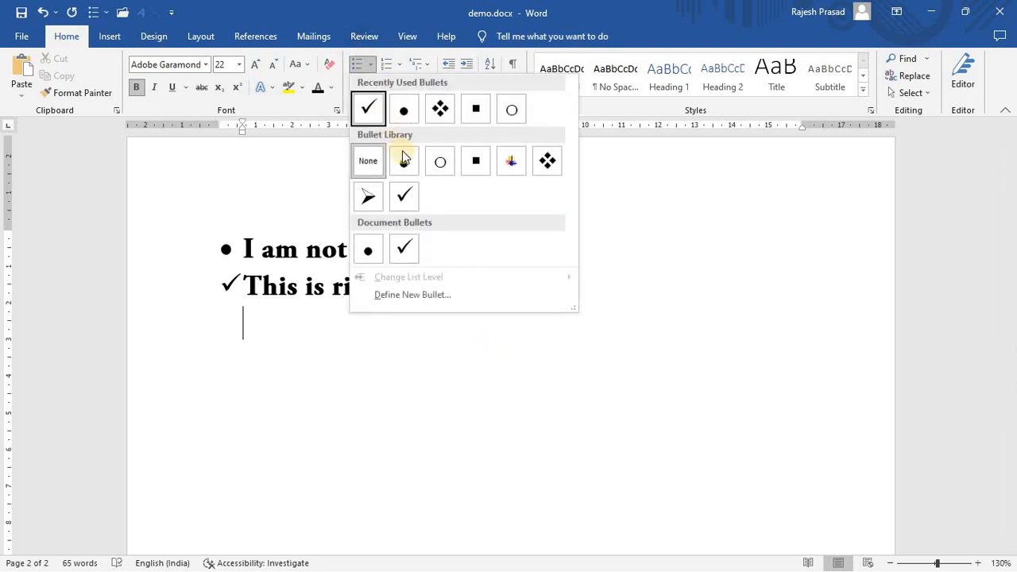
{"action": "left_click", "coordinate": [441, 109]}
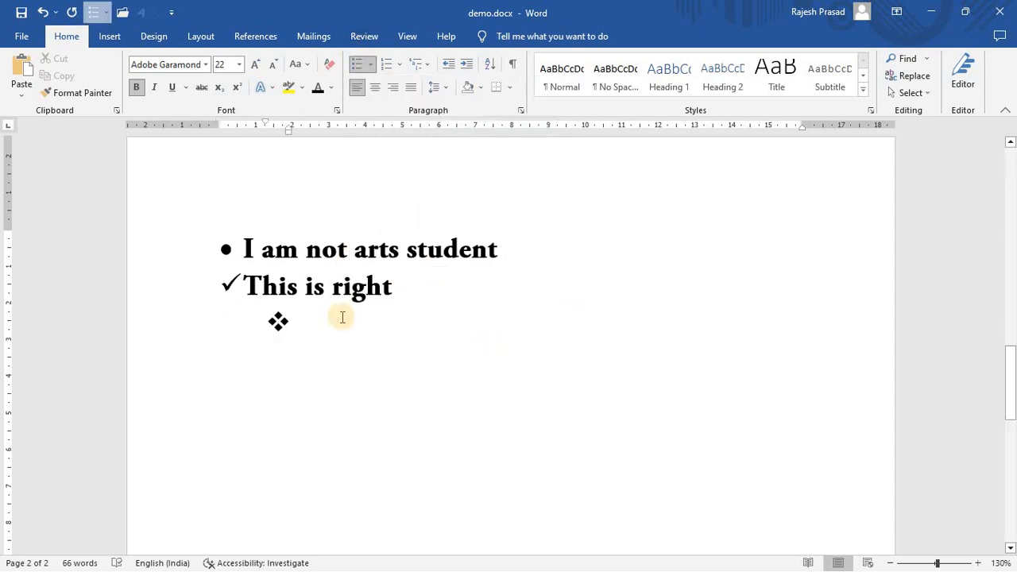
Enter "This is my book" as the text of the four-diamond bullet item
{"action": "type", "text": "thsi"}
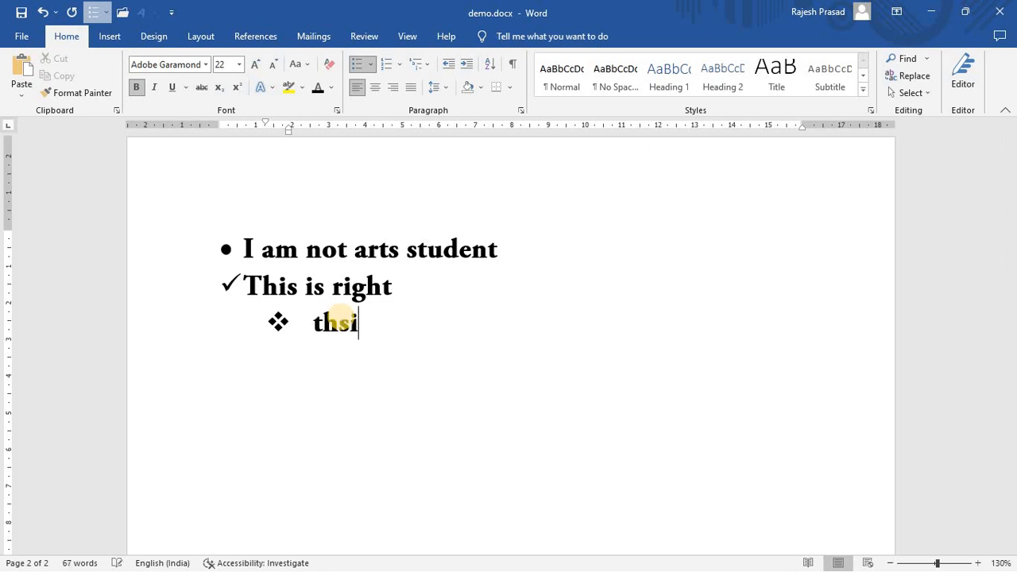
{"action": "key", "text": "BackSpace"}
{"action": "key", "text": "BackSpace"}
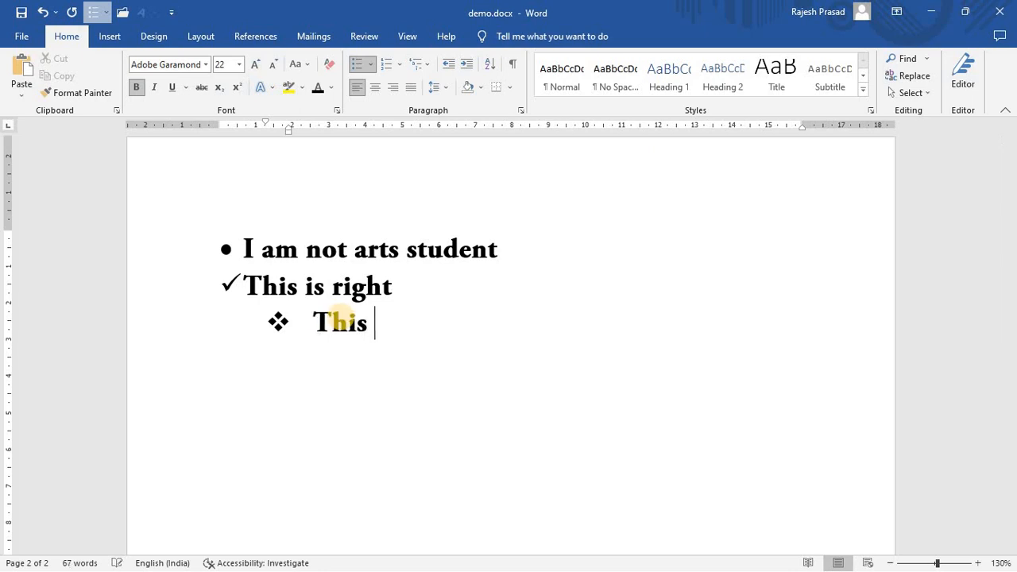
{"action": "type", "text": "s is m,y"}
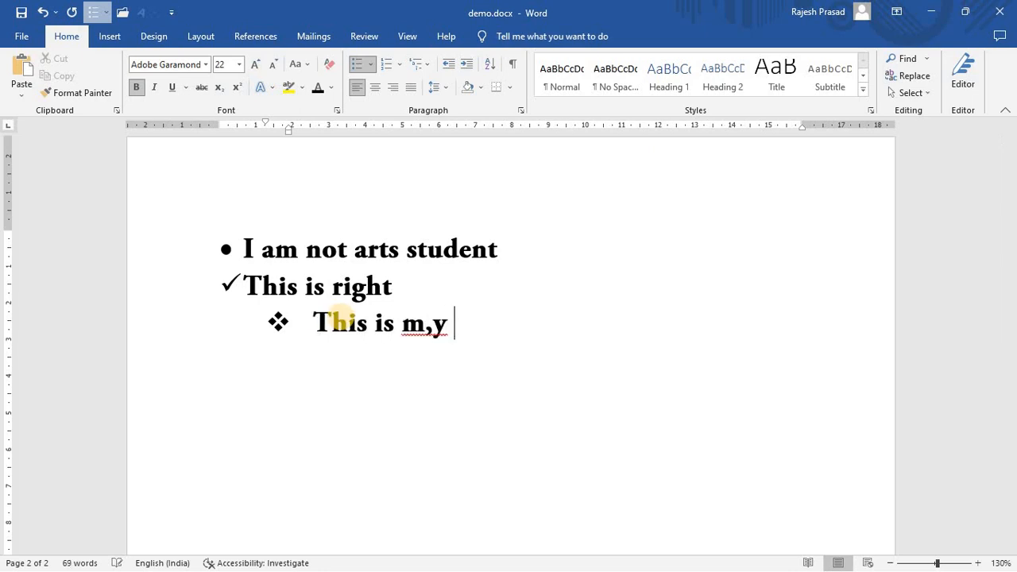
{"action": "key", "text": "BackSpace"}
{"action": "key", "text": "BackSpace"}
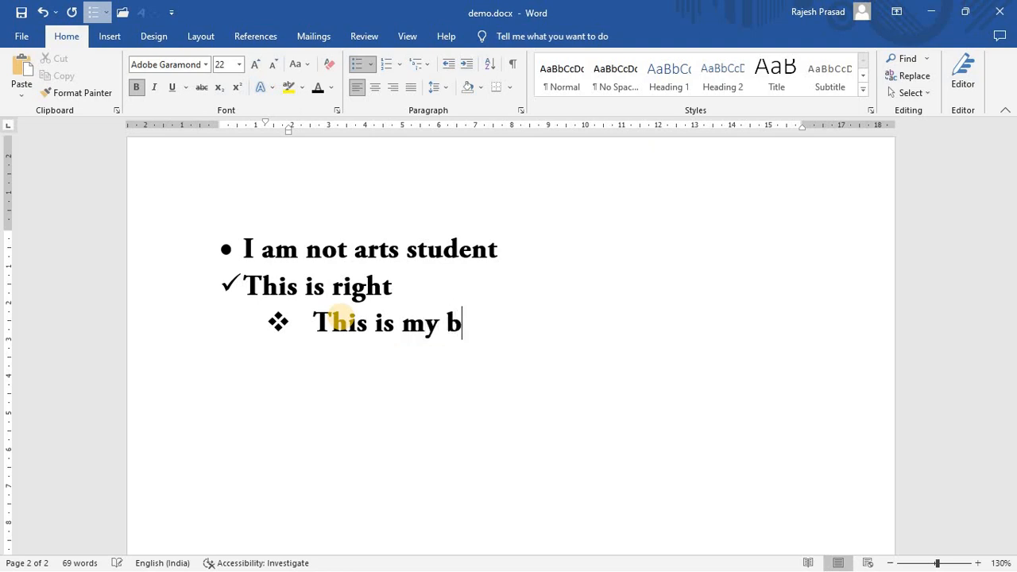
{"action": "type", "text": "y book"}
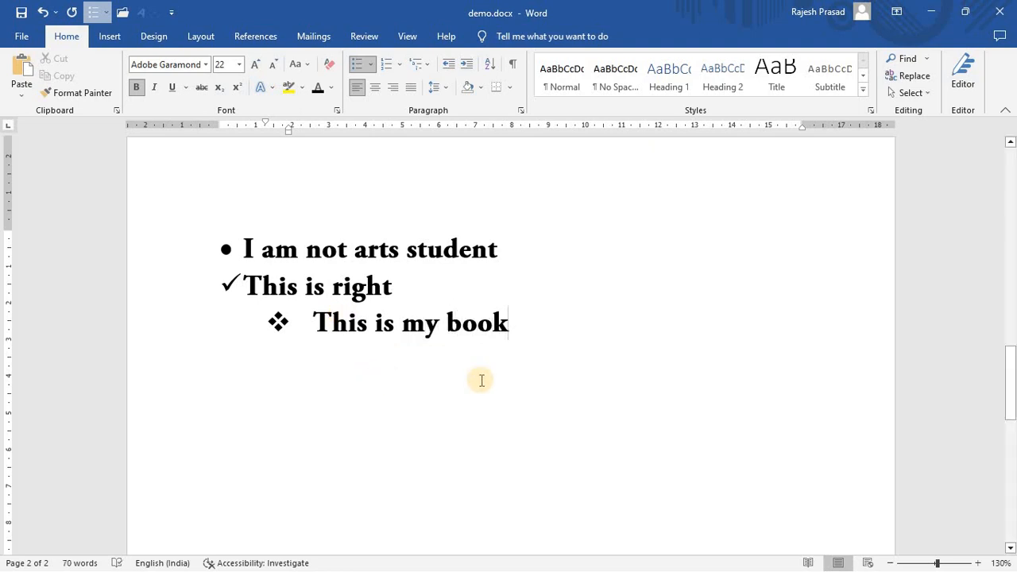
Add a second four-diamond bullet item with the text "This is not your home"
{"action": "key", "text": "Return"}
{"action": "type", "text": "This "}
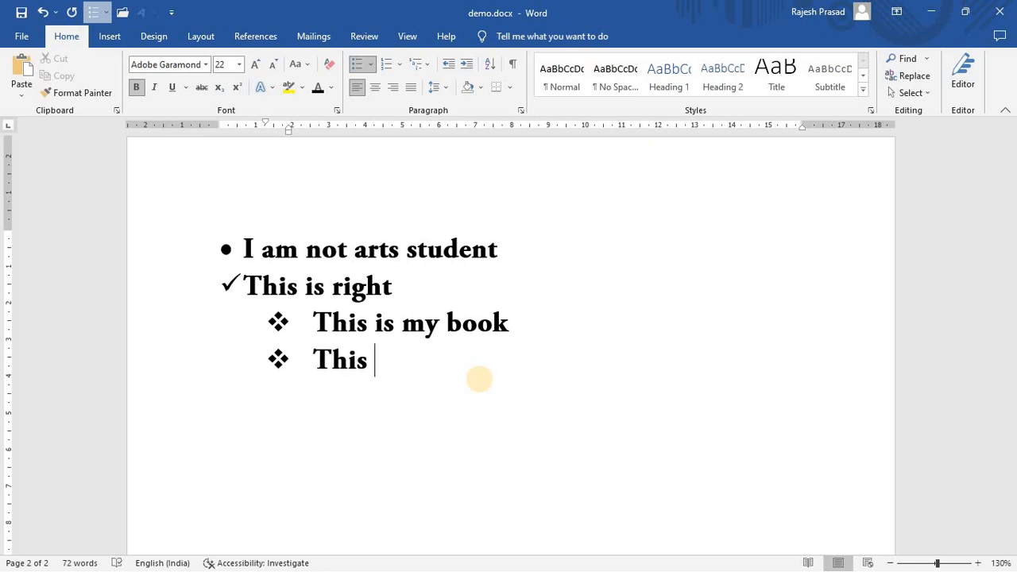
{"action": "type", "text": "is not your"}
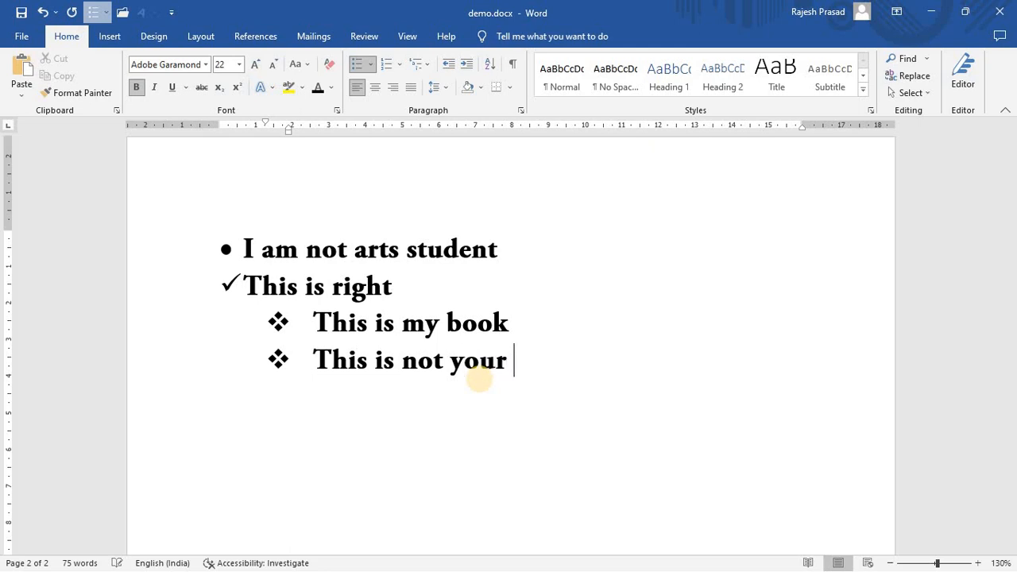
{"action": "type", "text": " home"}
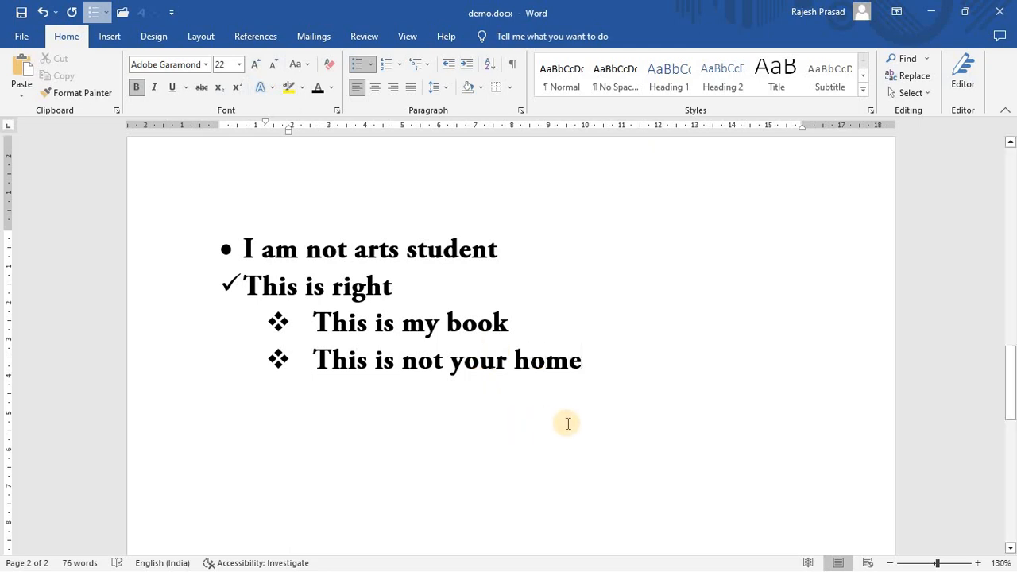
Add an arrowhead-bulleted line reading "This is my pen" below the diamond items, with its bullet shifted toward the left margin
{"action": "key", "text": "Return"}
{"action": "key", "text": "BackSpace"}
{"action": "key", "text": "BackSpace"}
{"action": "key", "text": "BackSpace"}
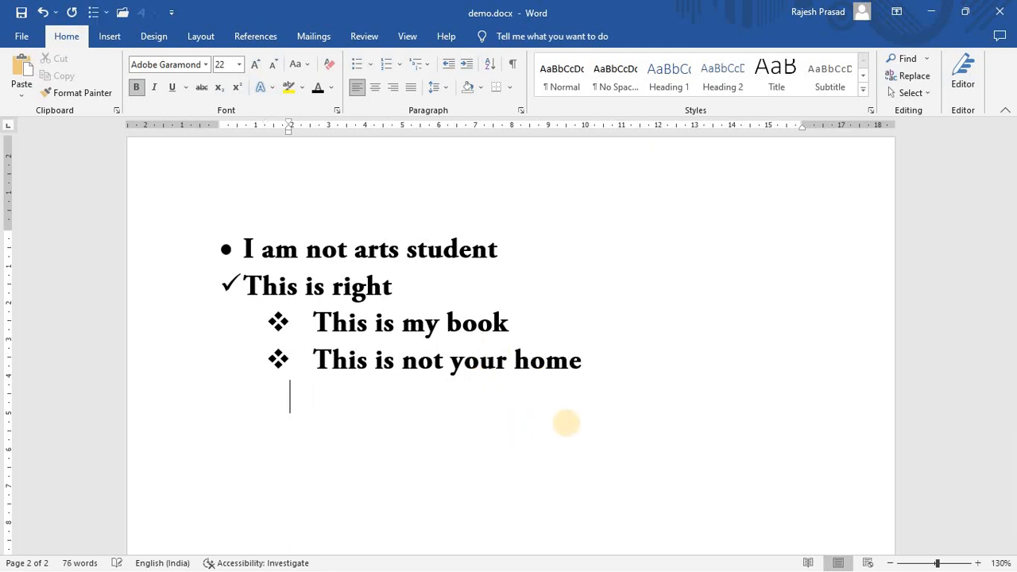
{"action": "left_click", "coordinate": [371, 65]}
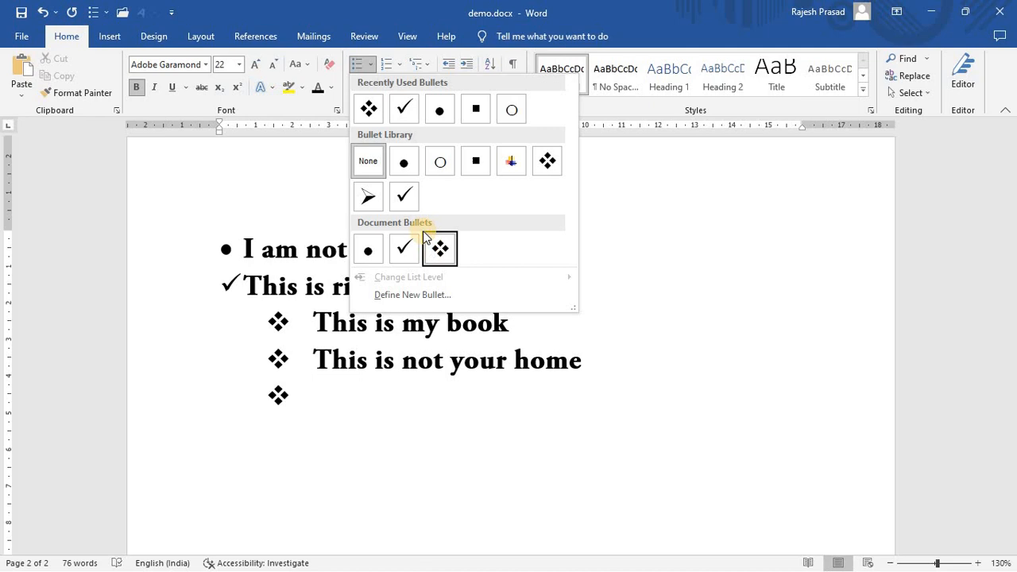
{"action": "left_click", "coordinate": [368, 196]}
{"action": "left_click_drag", "start_coordinate": [253, 393], "coordinate": [225, 389]}
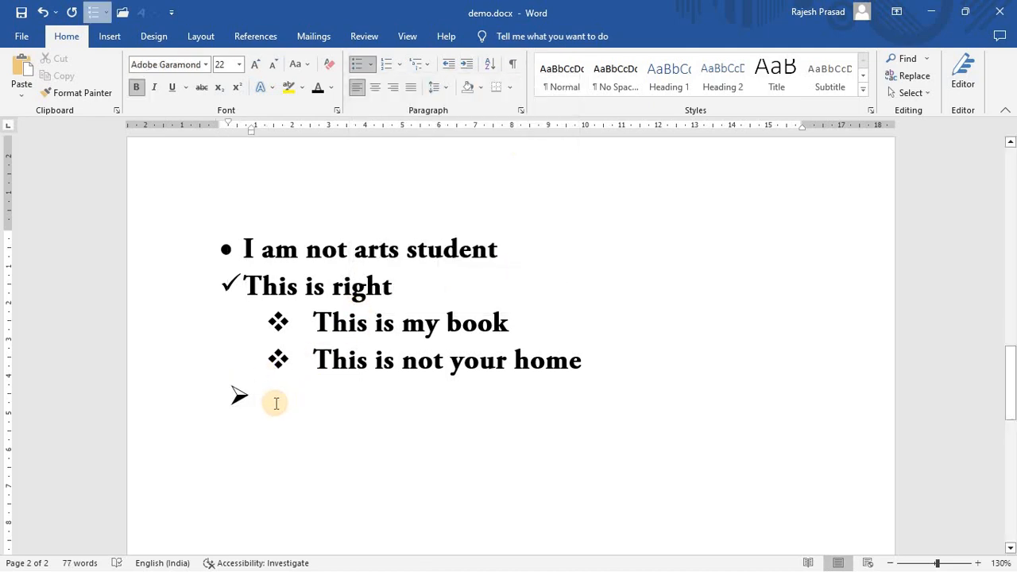
{"action": "type", "text": "this"}
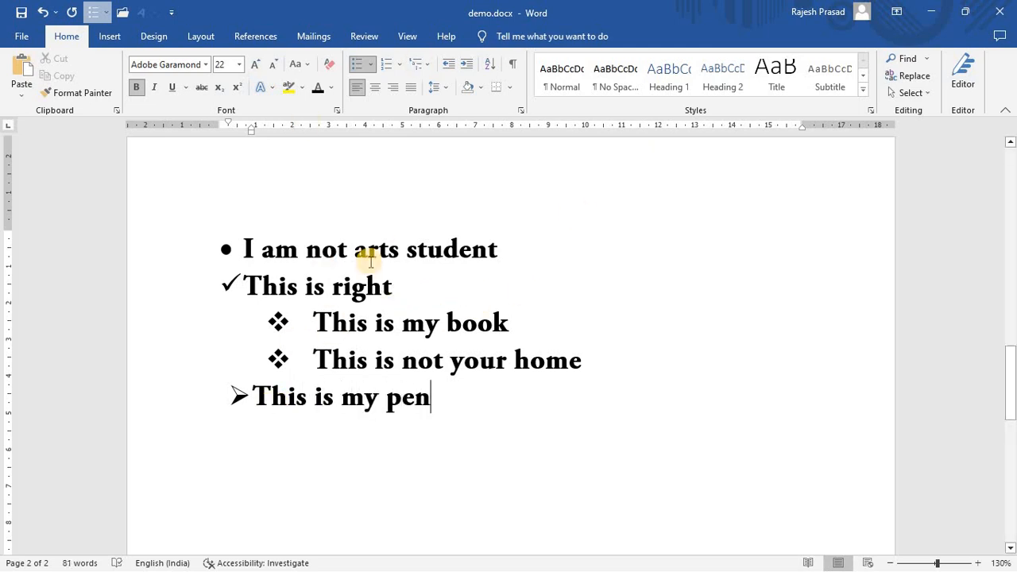
Remove the bold from "I am not arts student" and italicize "This is right"
{"action": "scroll", "coordinate": [379, 252], "scroll_direction": "down", "scroll_amount": 3}
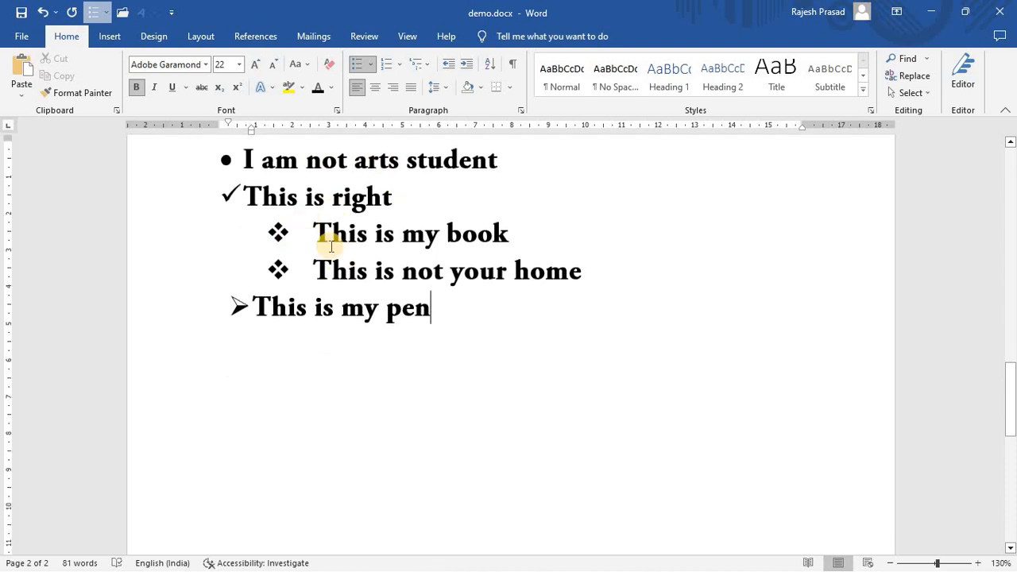
{"action": "scroll", "coordinate": [297, 249], "scroll_direction": "up", "scroll_amount": 1}
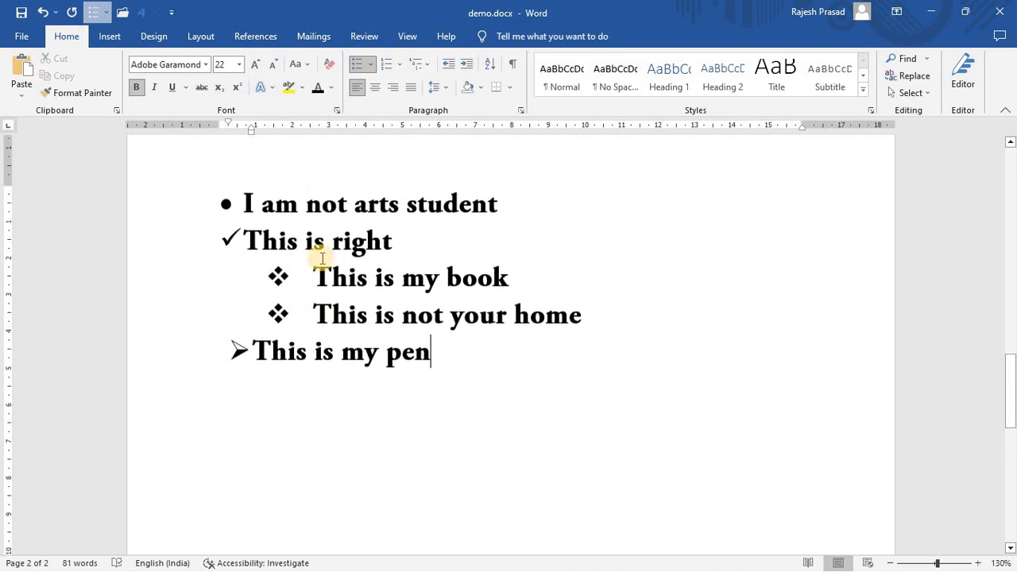
{"action": "left_click_drag", "start_coordinate": [247, 204], "coordinate": [450, 211]}
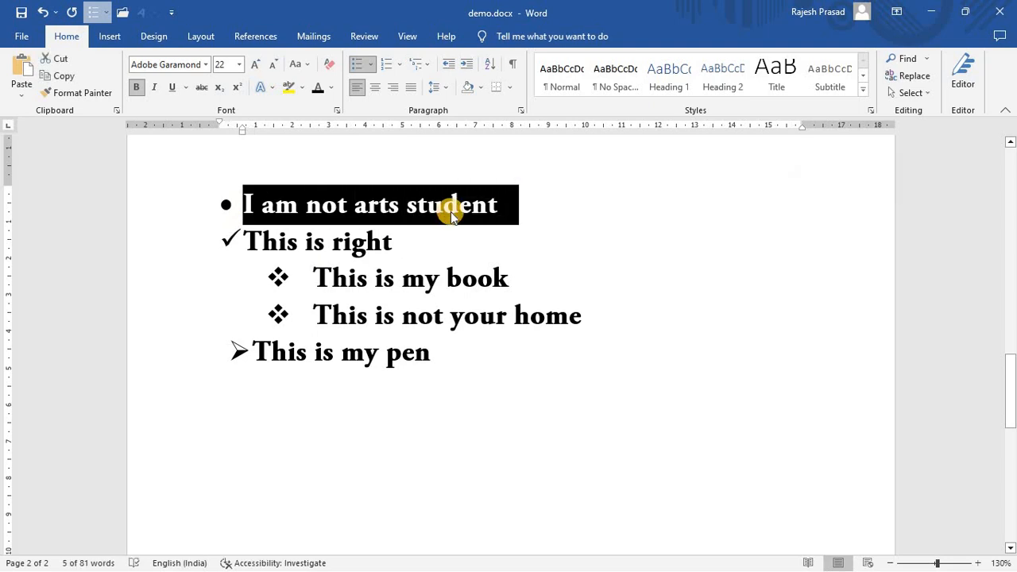
{"action": "key", "text": "ctrl+b"}
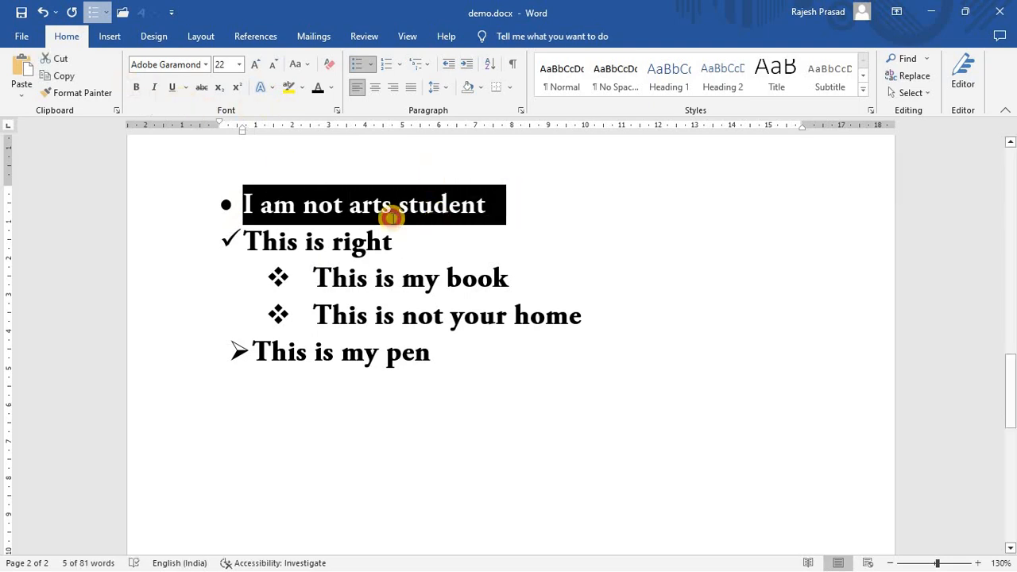
{"action": "left_click_drag", "start_coordinate": [251, 237], "coordinate": [409, 247]}
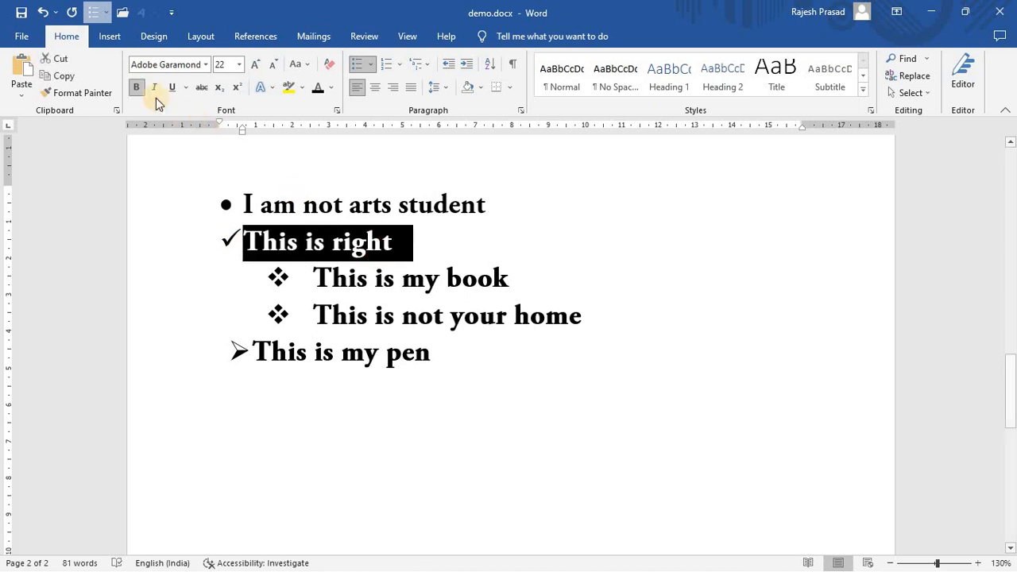
{"action": "key", "text": "ctrl+i"}
{"action": "left_click", "coordinate": [381, 205]}
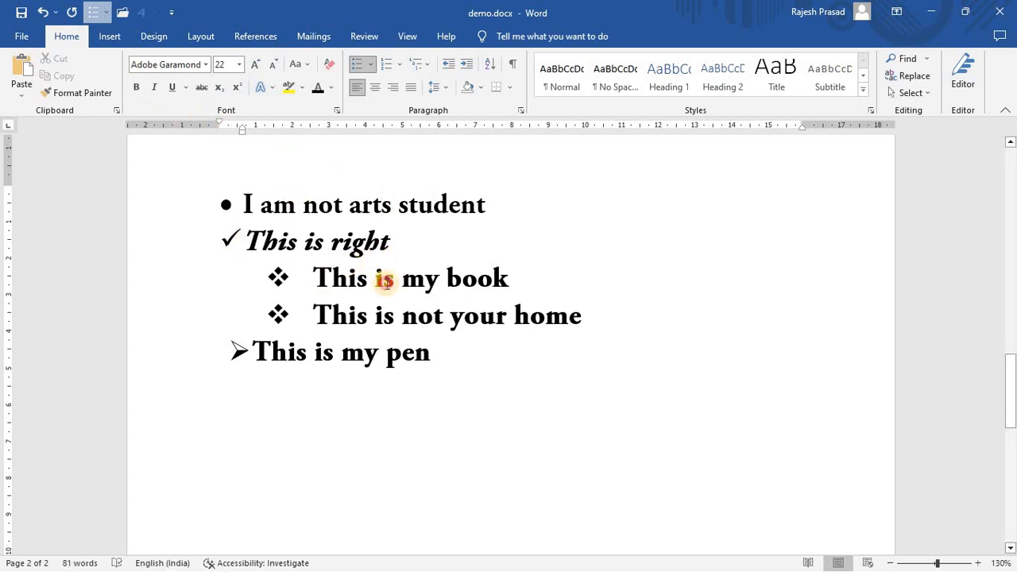
Underline "This is my book" and apply strikethrough to "This is not your home"
{"action": "left_click_drag", "start_coordinate": [313, 279], "coordinate": [521, 280]}
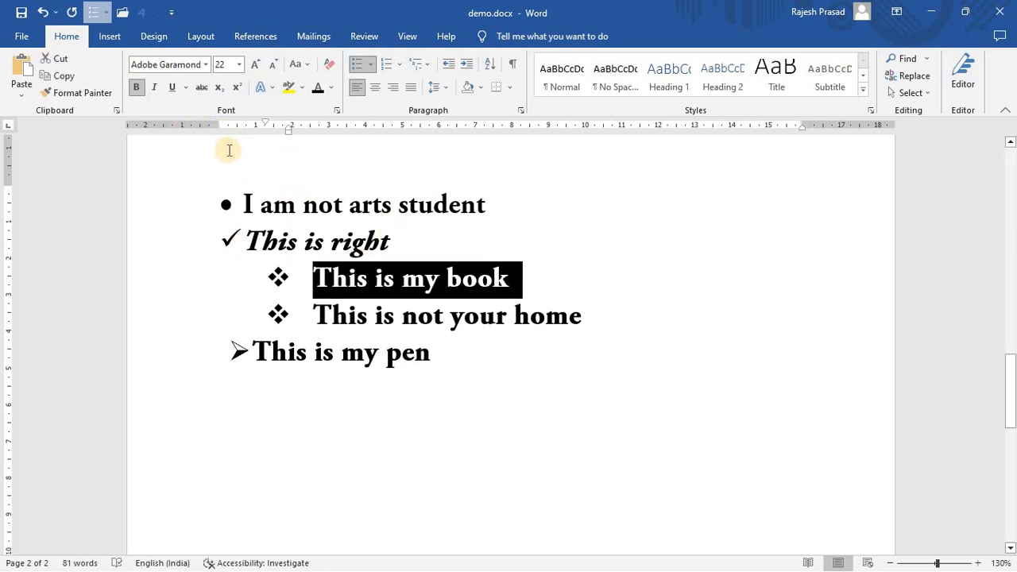
{"action": "left_click", "coordinate": [173, 88]}
{"action": "left_click", "coordinate": [606, 230]}
{"action": "left_click_drag", "start_coordinate": [313, 316], "coordinate": [592, 320]}
{"action": "left_click", "coordinate": [202, 87]}
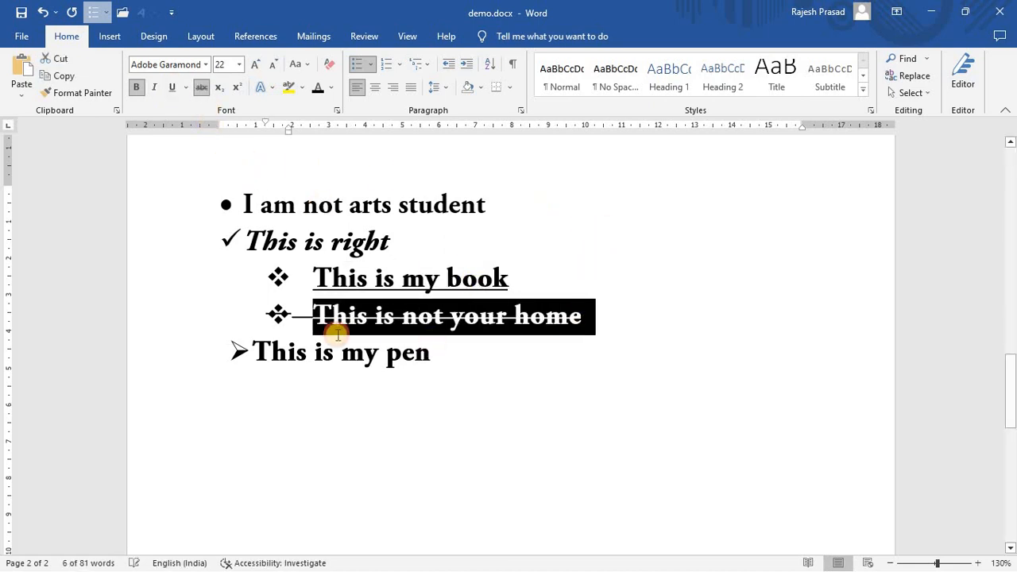
Set the font colour of "This is my pen" to red
{"action": "left_click", "coordinate": [256, 352]}
{"action": "left_click_drag", "start_coordinate": [253, 352], "coordinate": [432, 354]}
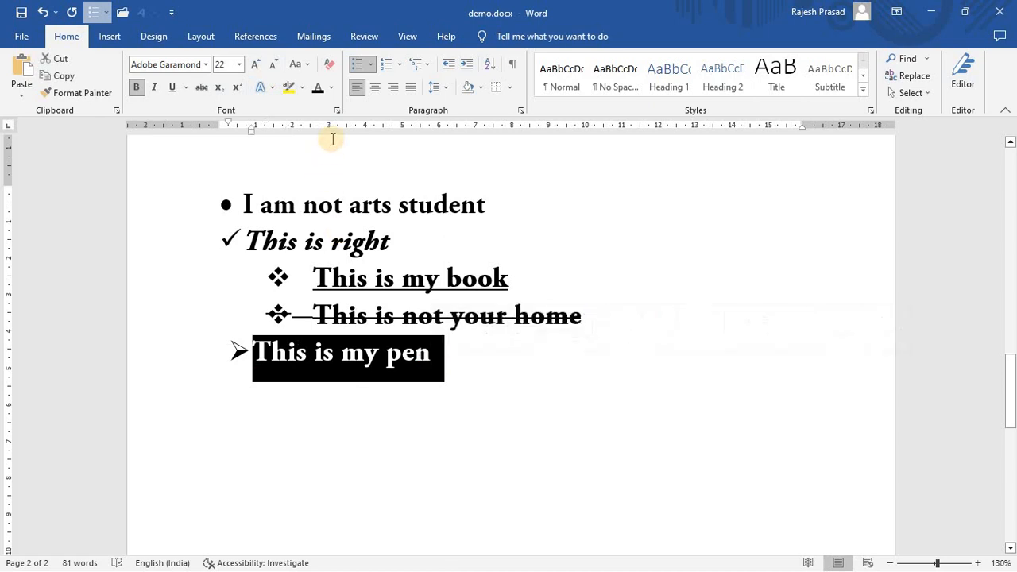
{"action": "left_click", "coordinate": [331, 88]}
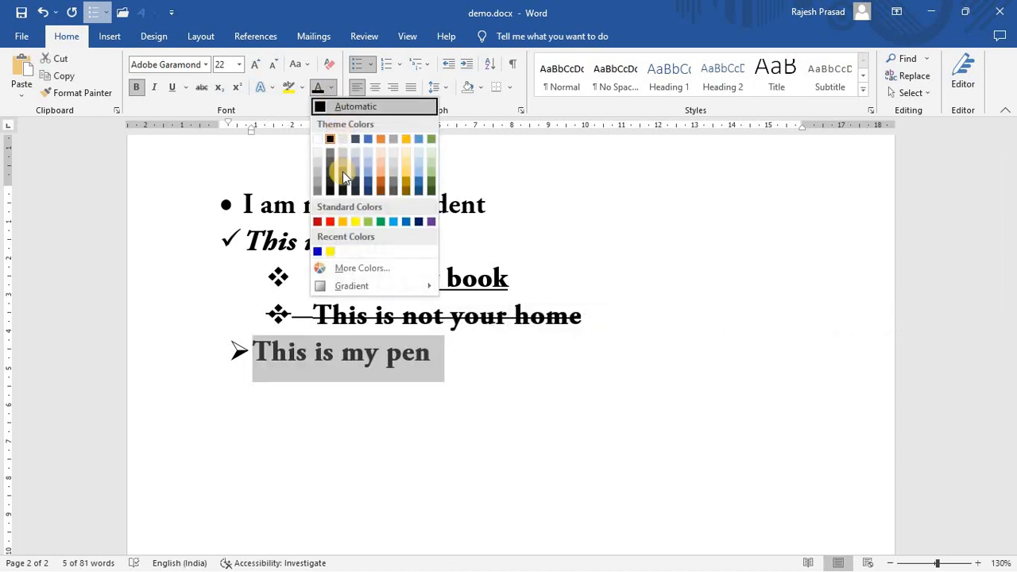
{"action": "left_click", "coordinate": [317, 222]}
{"action": "left_click", "coordinate": [431, 353]}
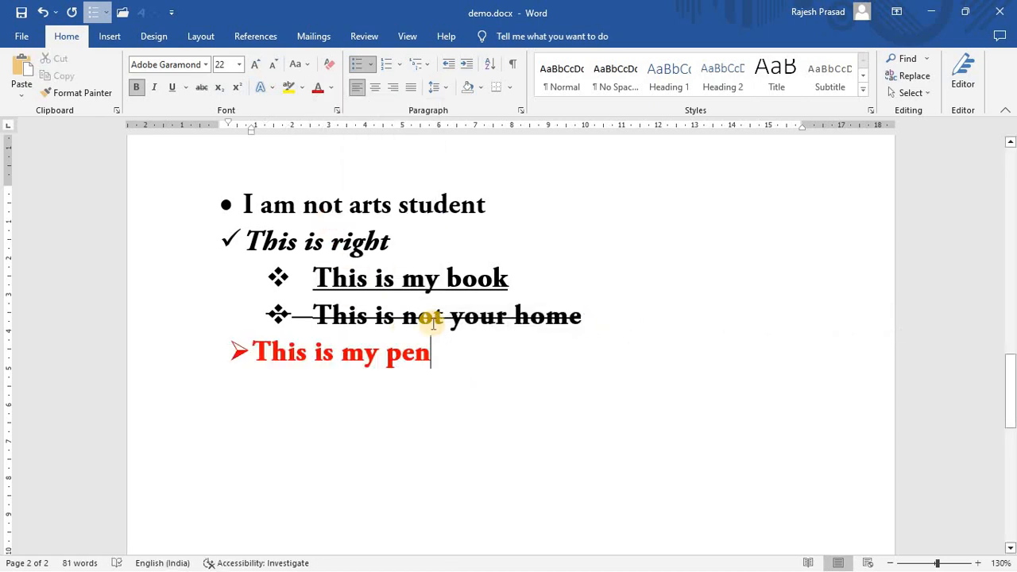
Highlight "This is my pen" in yellow
{"action": "left_click_drag", "start_coordinate": [449, 352], "coordinate": [253, 353]}
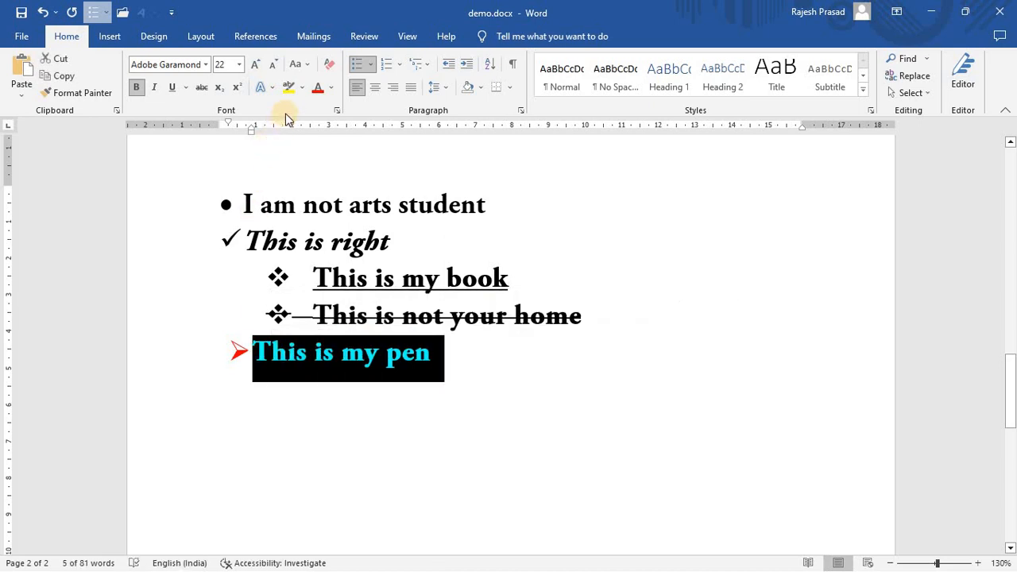
{"action": "left_click", "coordinate": [289, 88]}
{"action": "left_click", "coordinate": [454, 367]}
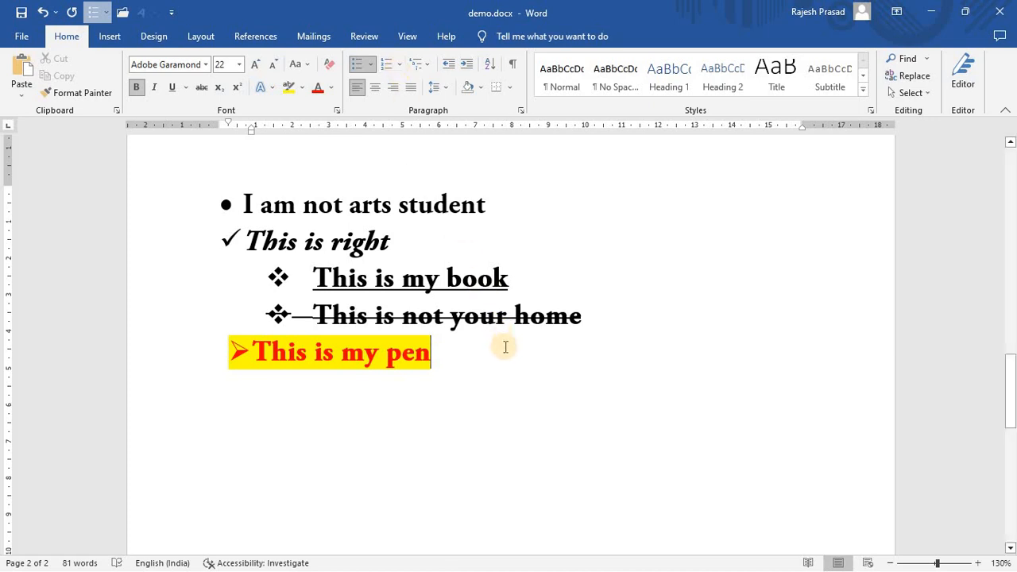
Add blank lines below "This is my pen", trying uppercase Roman numbering on the first one and removing it
{"action": "key", "text": "Return"}
{"action": "key", "text": "BackSpace"}
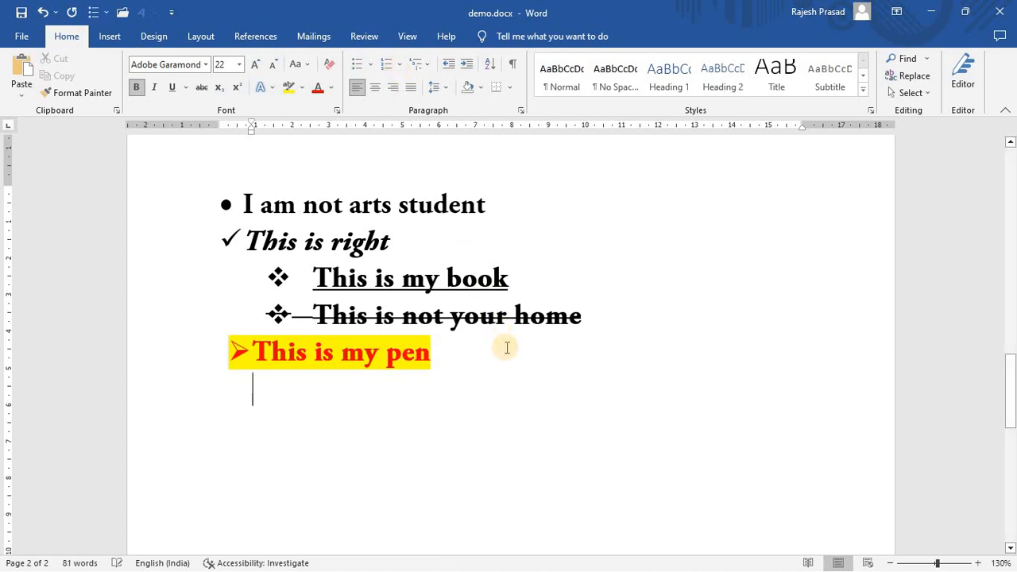
{"action": "left_click", "coordinate": [396, 64]}
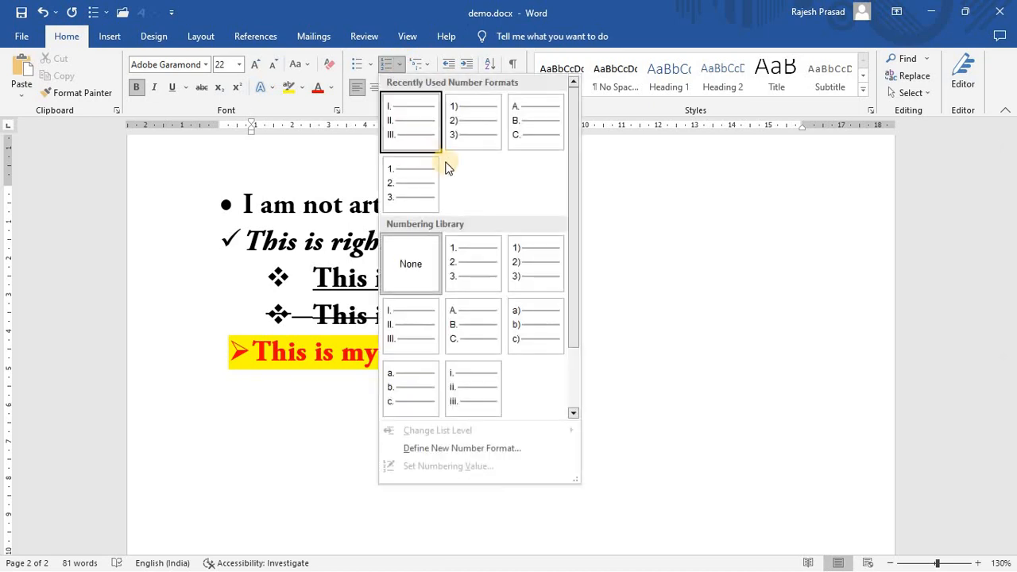
{"action": "left_click", "coordinate": [418, 112]}
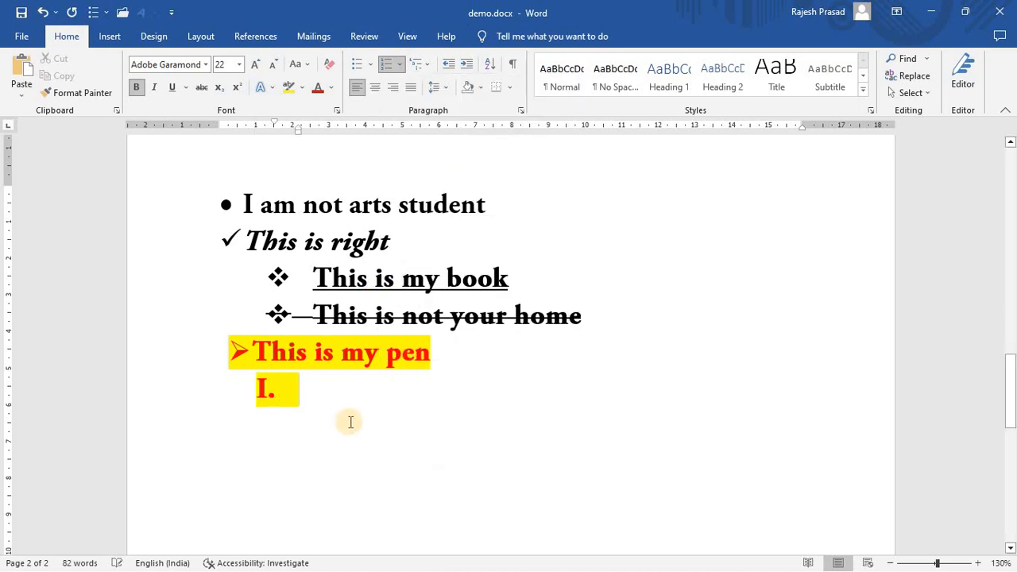
{"action": "key", "text": "BackSpace"}
{"action": "key", "text": "BackSpace"}
{"action": "key", "text": "Return"}
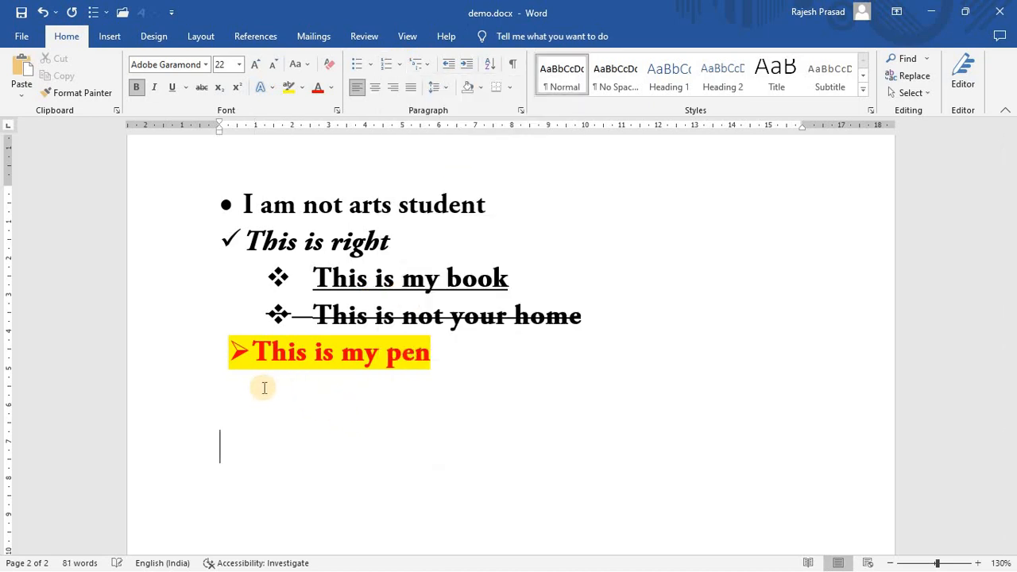
Start a 1. 2. 3. numbered list two lines below "This is my pen" and enter "tjht" as its item
{"action": "left_click", "coordinate": [298, 405]}
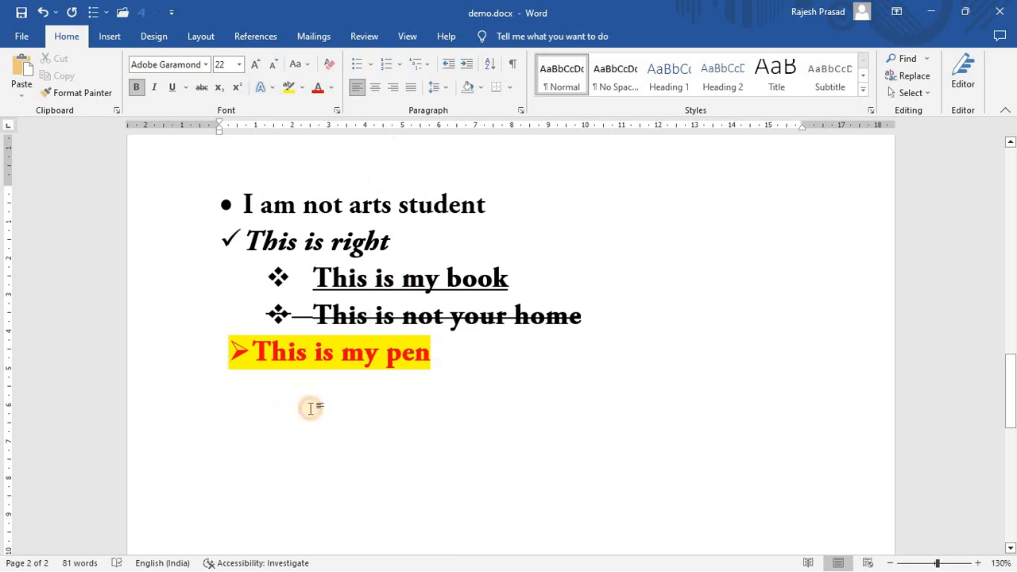
{"action": "left_click", "coordinate": [399, 64]}
{"action": "left_click", "coordinate": [409, 190]}
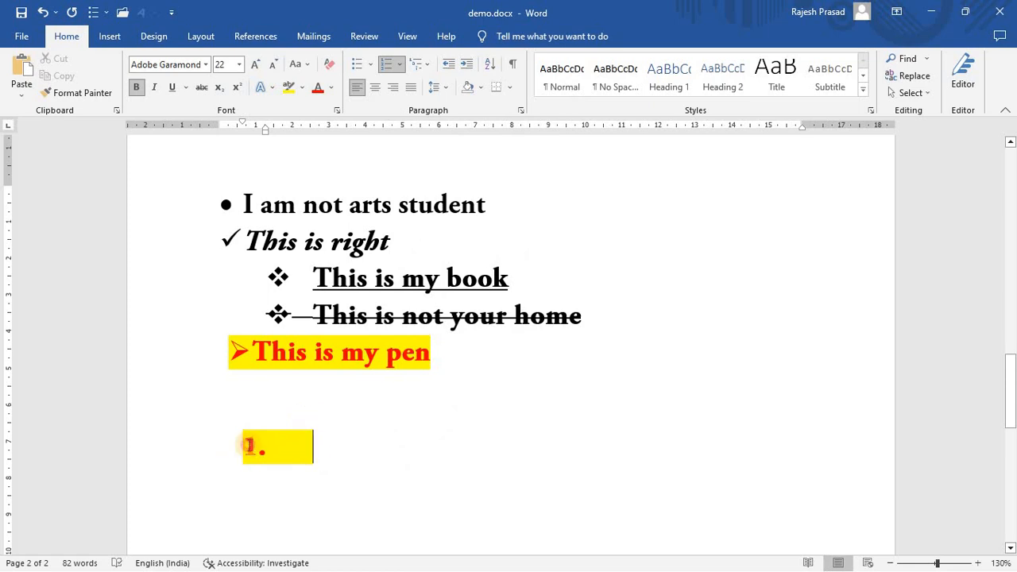
{"action": "type", "text": "tjht"}
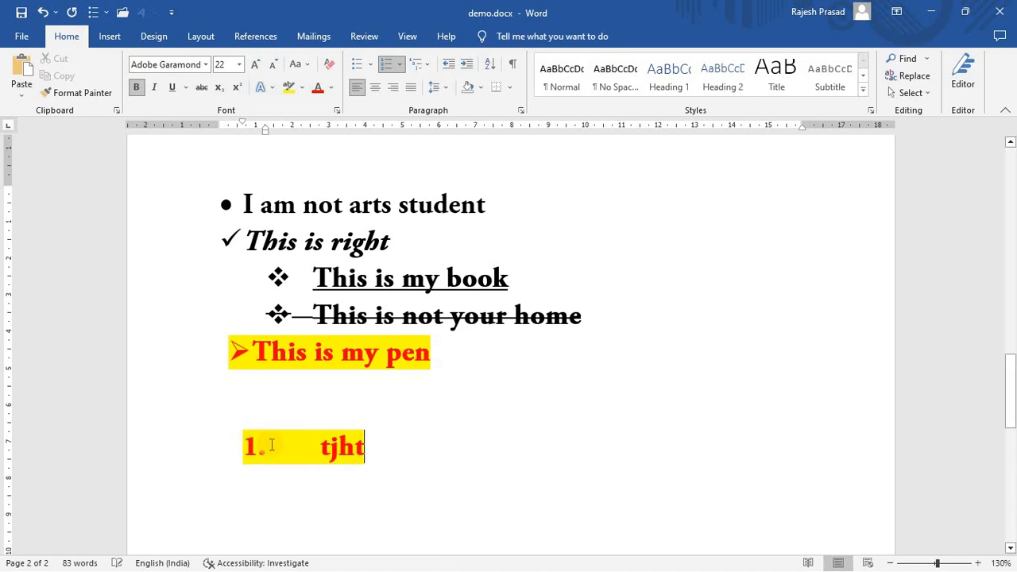
Remove the yellow highlight from the "tjht" item and set its font colour to black
{"action": "left_click_drag", "start_coordinate": [391, 447], "coordinate": [227, 401]}
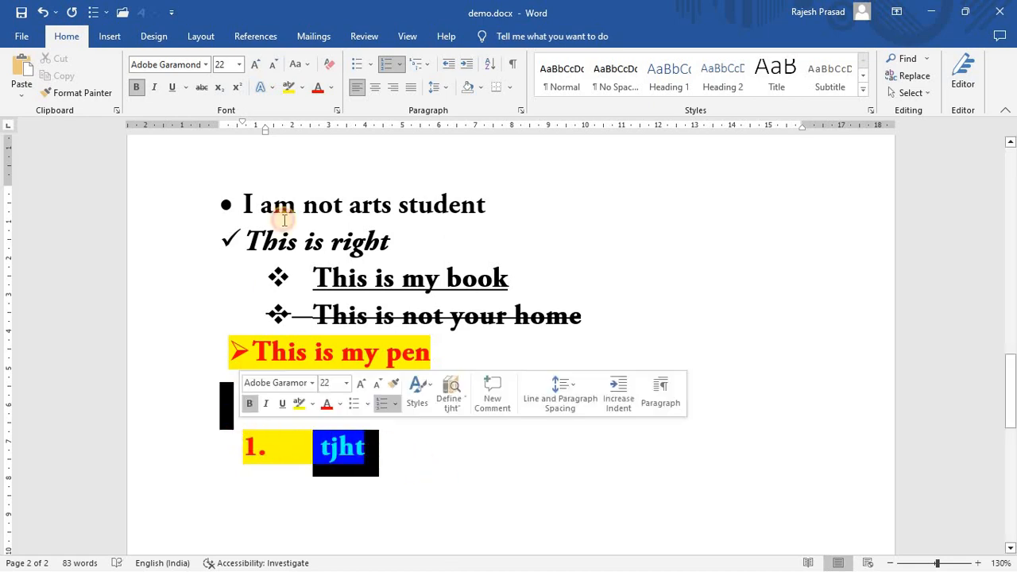
{"action": "left_click", "coordinate": [289, 87]}
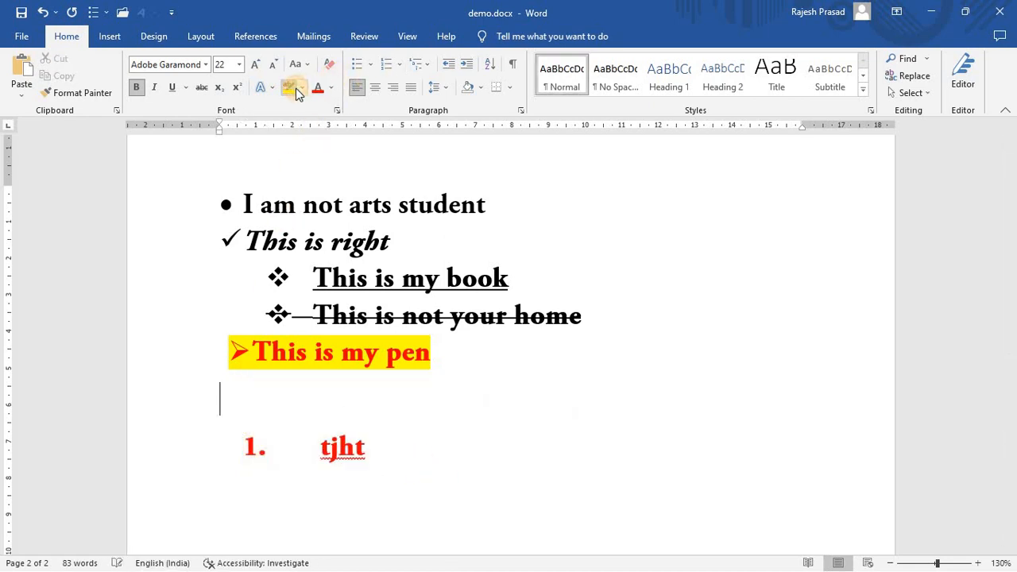
{"action": "left_click_drag", "start_coordinate": [388, 446], "coordinate": [262, 447]}
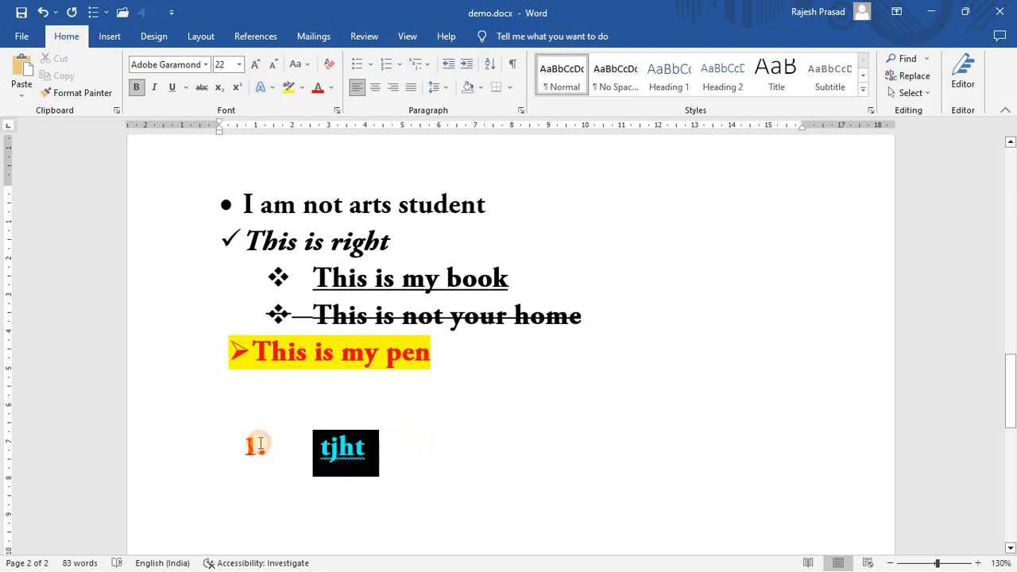
{"action": "left_click", "coordinate": [329, 89]}
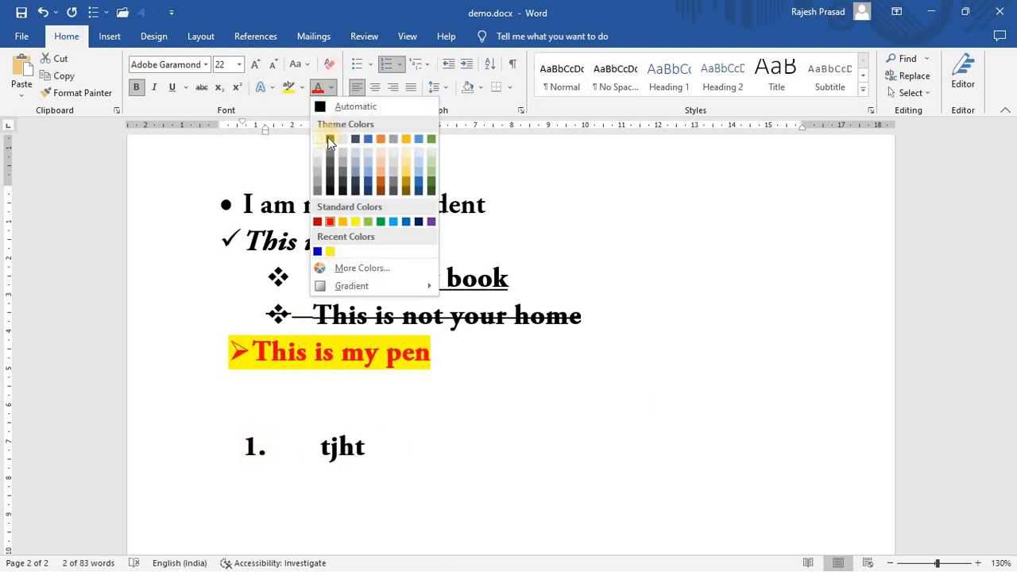
{"action": "left_click", "coordinate": [328, 137]}
{"action": "left_click", "coordinate": [490, 374]}
Delete the "tjht" text and its list number
{"action": "left_click", "coordinate": [380, 448]}
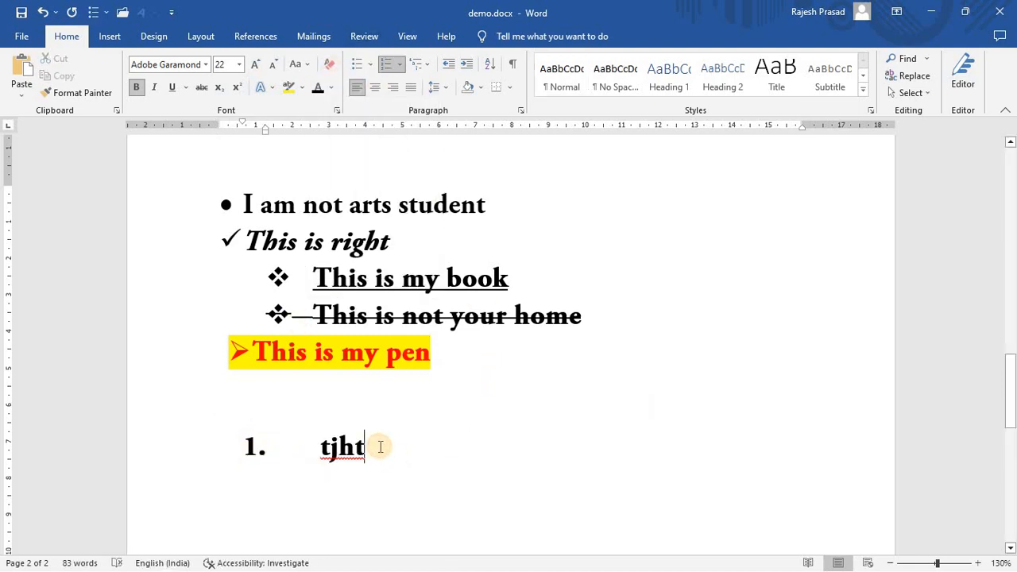
{"action": "key", "text": "BackSpace"}
{"action": "key", "text": "BackSpace"}
{"action": "key", "text": "BackSpace"}
{"action": "key", "text": "BackSpace"}
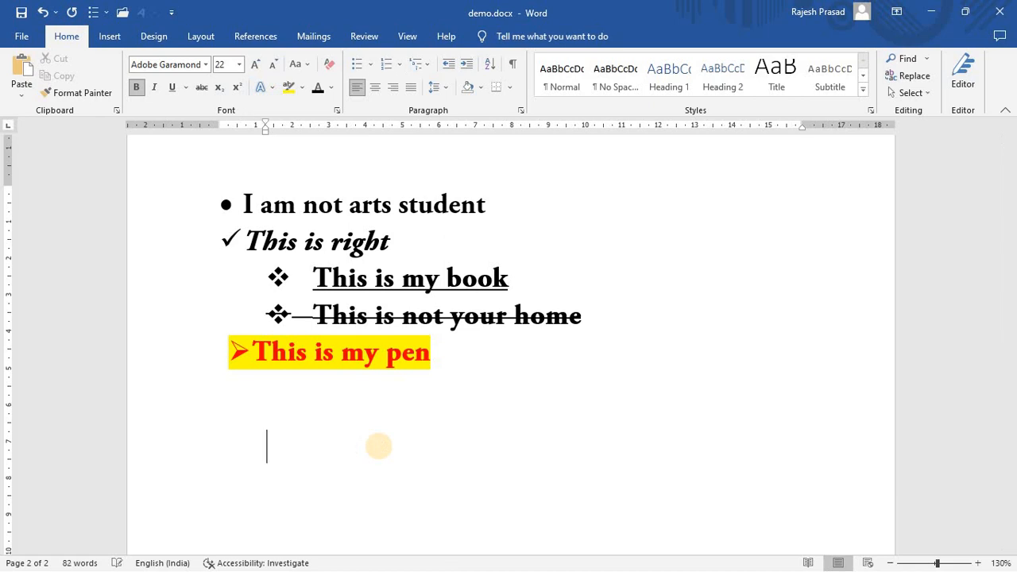
Create a 1. 2. 3. list with "This is a computer book", "This is not a computer book" and "This web technolongy"
{"action": "left_click", "coordinate": [400, 64]}
{"action": "left_click", "coordinate": [413, 111]}
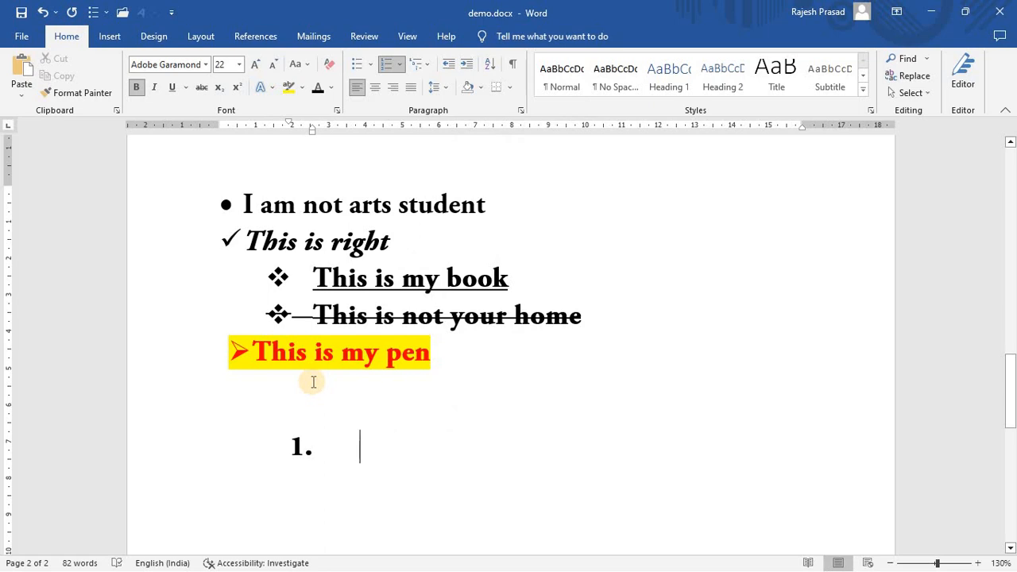
{"action": "type", "text": "This is a computer book"}
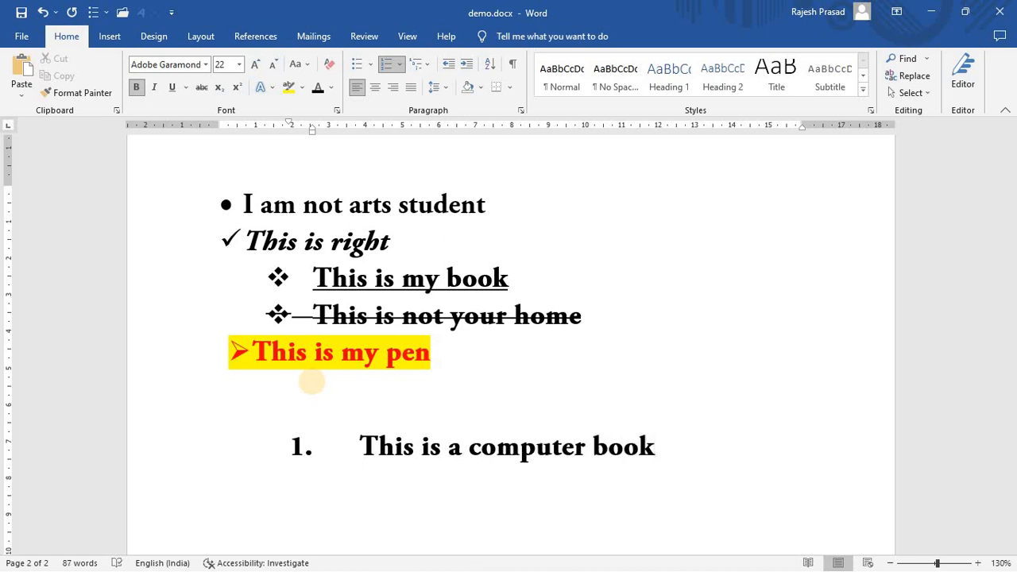
{"action": "type", "text": "his is not a computer book"}
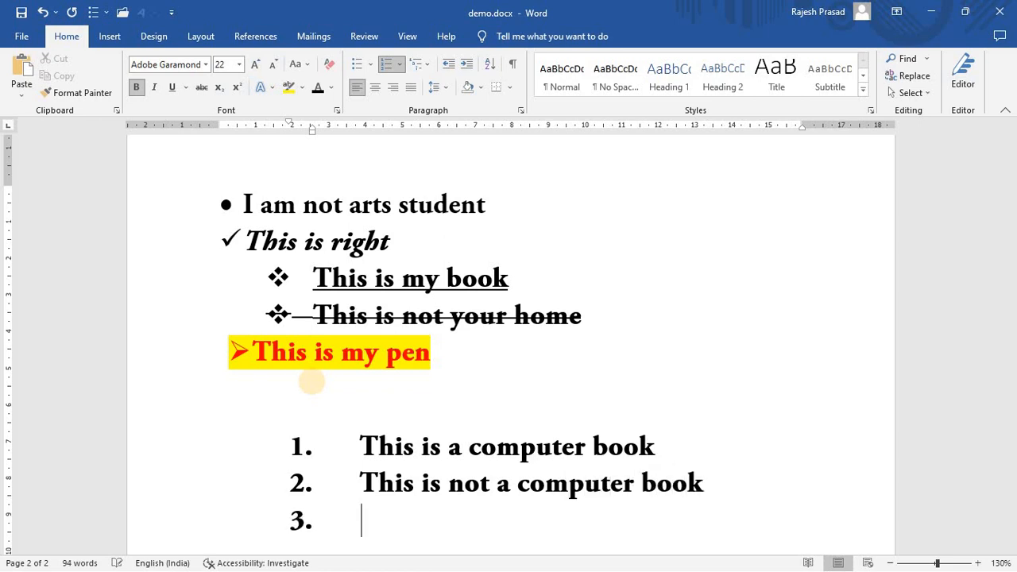
{"action": "type", "text": "his web technolongy"}
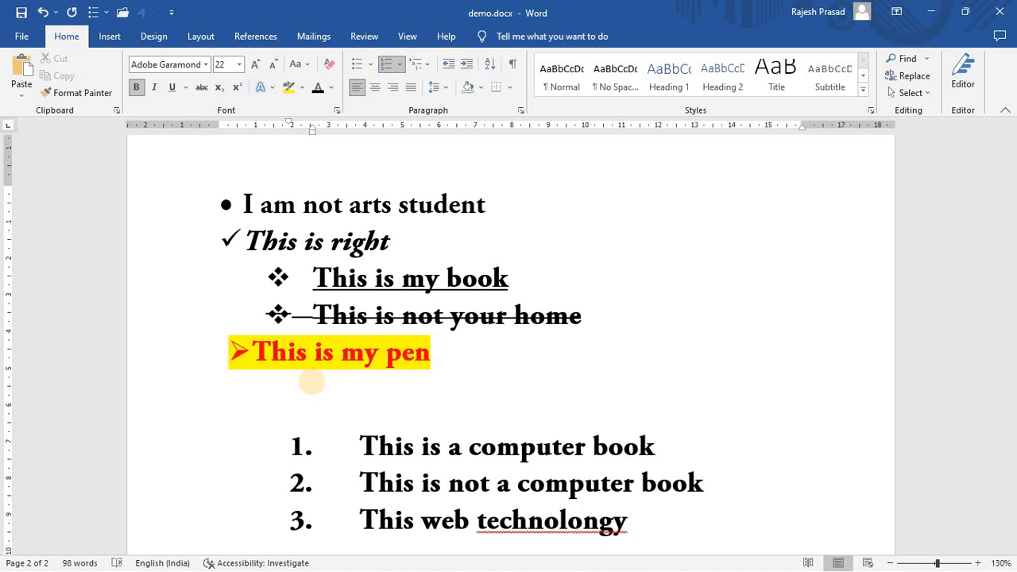
Correct the misspelled word in the third list item to "technology" using the spelling suggestion
{"action": "scroll", "coordinate": [557, 358], "scroll_direction": "down", "scroll_amount": 3}
{"action": "right_click", "coordinate": [577, 349]}
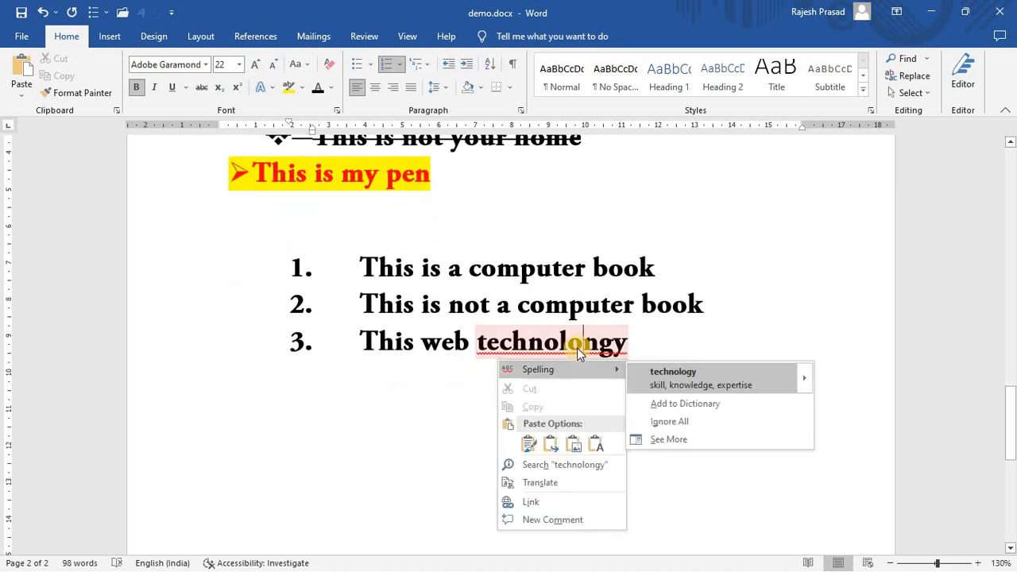
{"action": "left_click", "coordinate": [659, 375]}
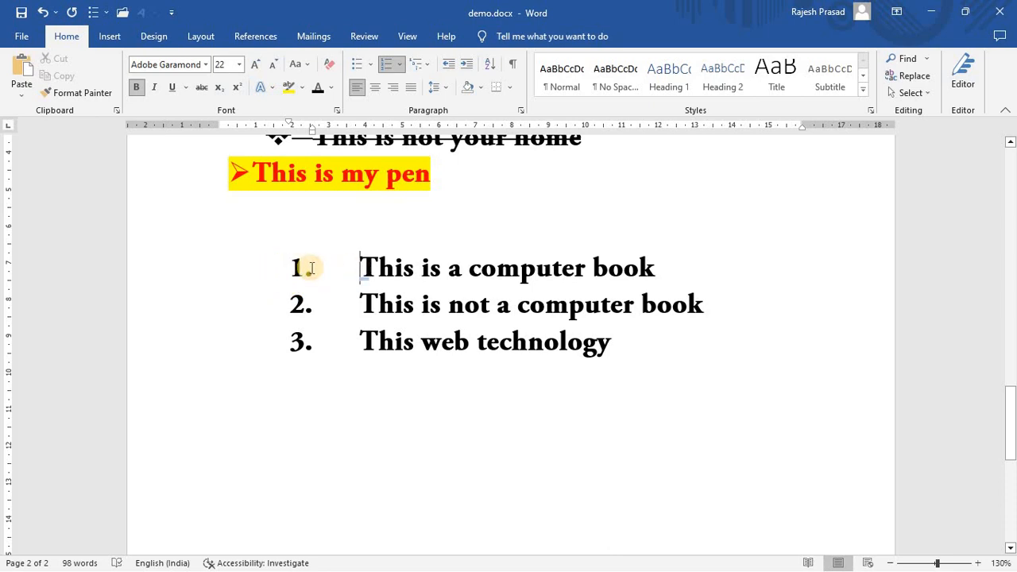
Change the numbering of the three-item list to the 1) 2) 3) format
{"action": "left_click", "coordinate": [609, 359], "text": "shift"}
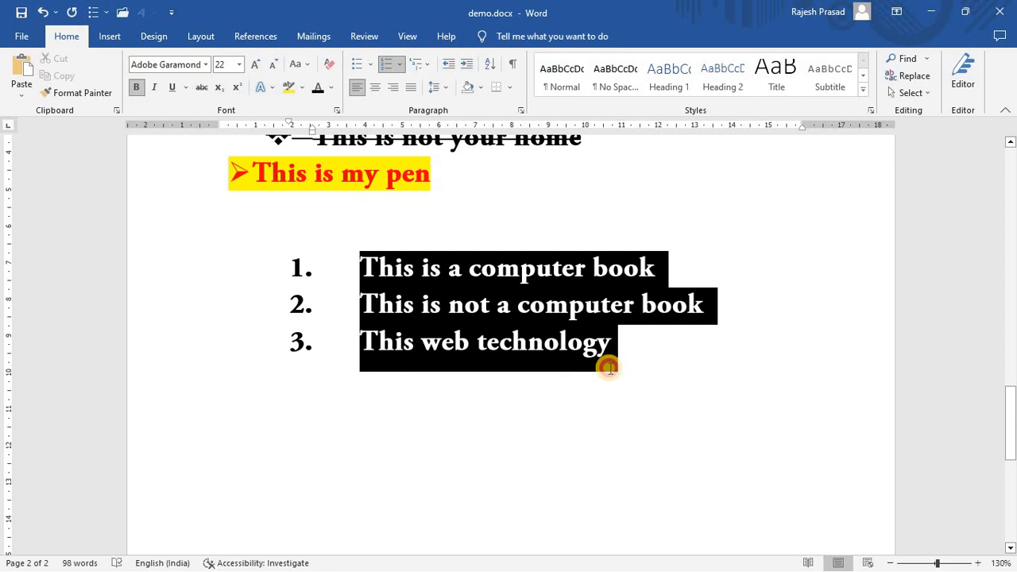
{"action": "left_click", "coordinate": [407, 66]}
{"action": "left_click", "coordinate": [533, 105]}
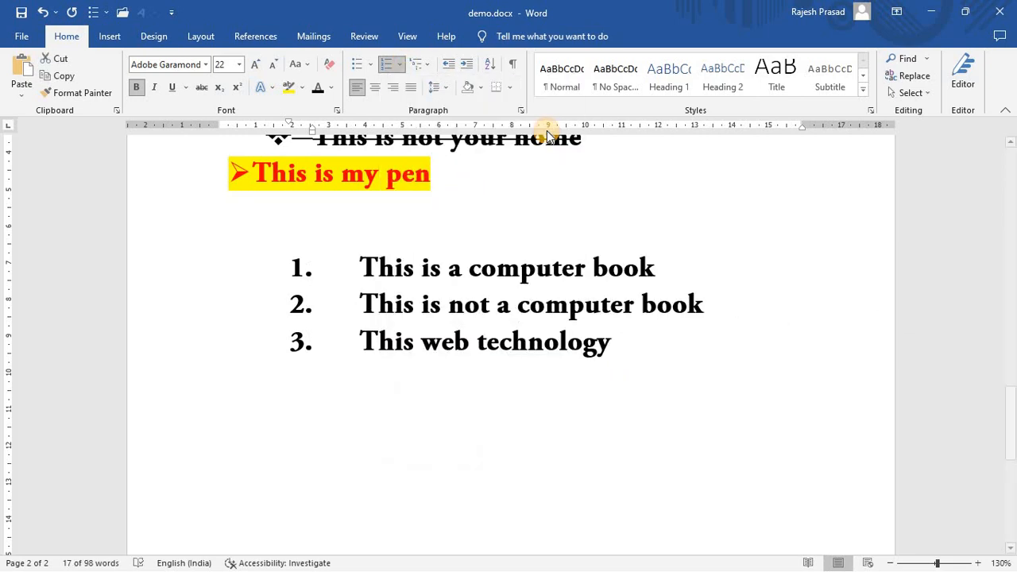
Switch the three-item list's numbering to the lowercase a. b. c. format
{"action": "left_click", "coordinate": [359, 256]}
{"action": "left_click", "coordinate": [609, 342], "text": "shift"}
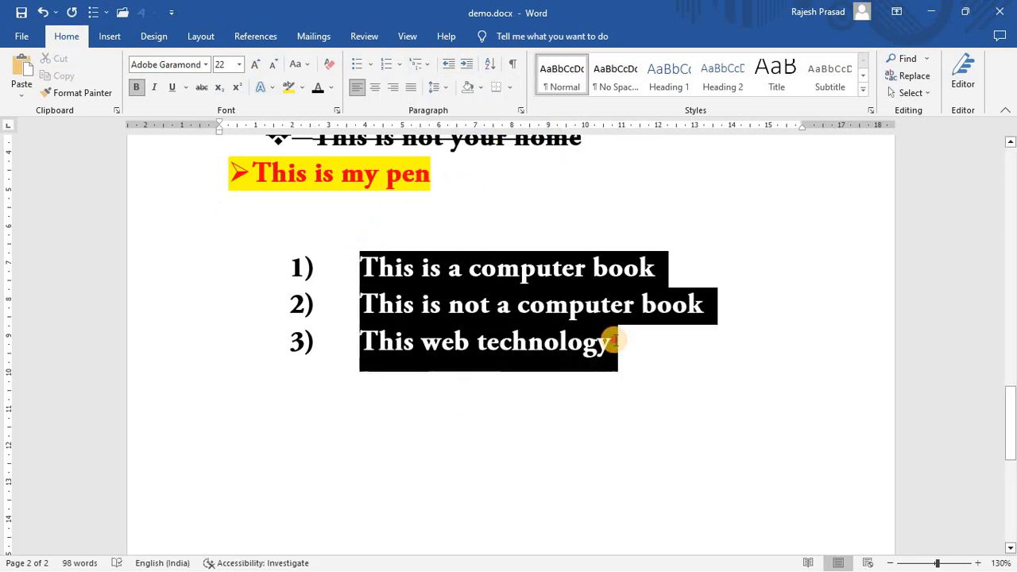
{"action": "left_click", "coordinate": [399, 64]}
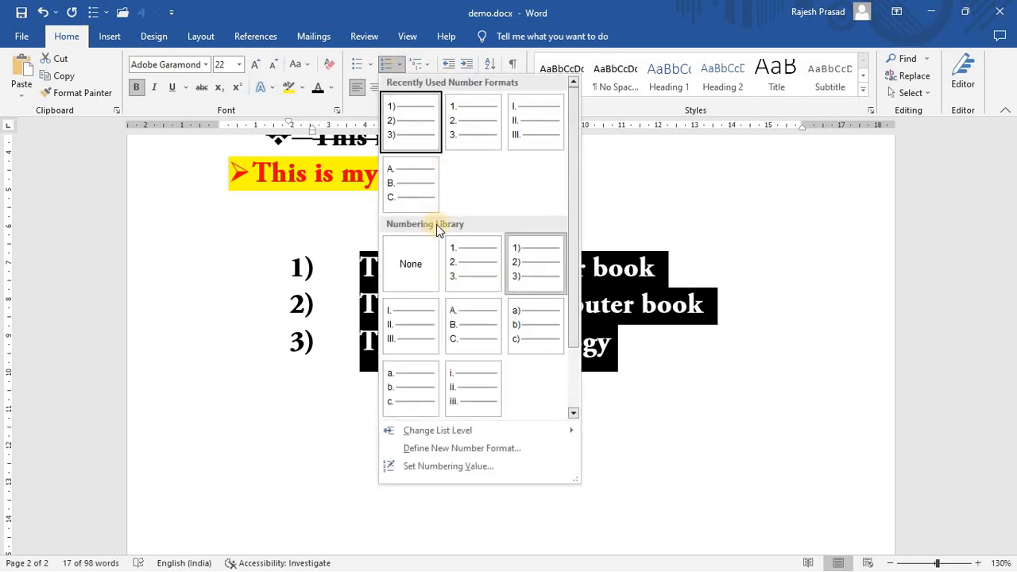
{"action": "left_click", "coordinate": [404, 387]}
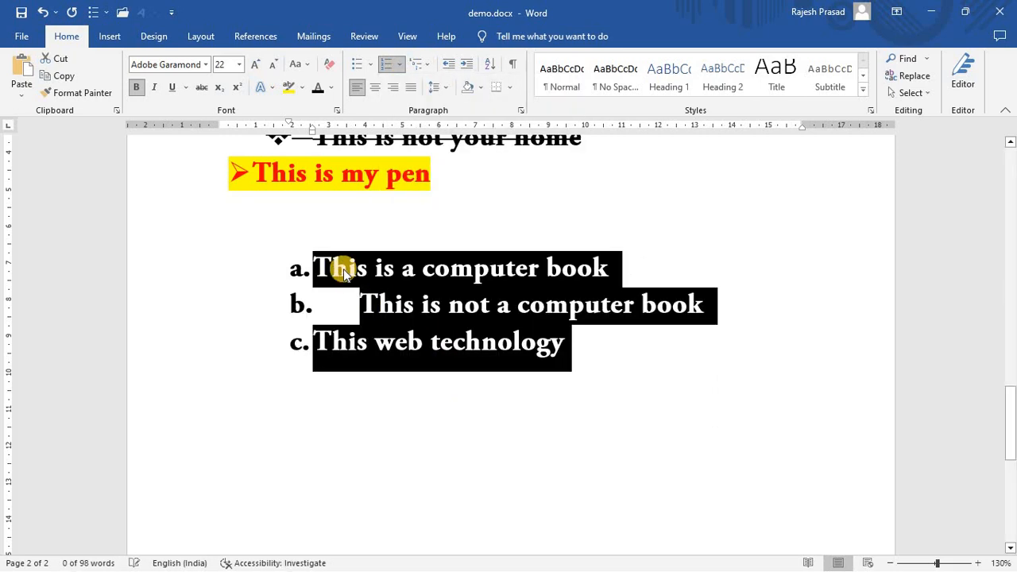
Change the three-item list's numbering to the lowercase a) b) c) format
{"action": "left_click_drag", "start_coordinate": [318, 266], "coordinate": [414, 305]}
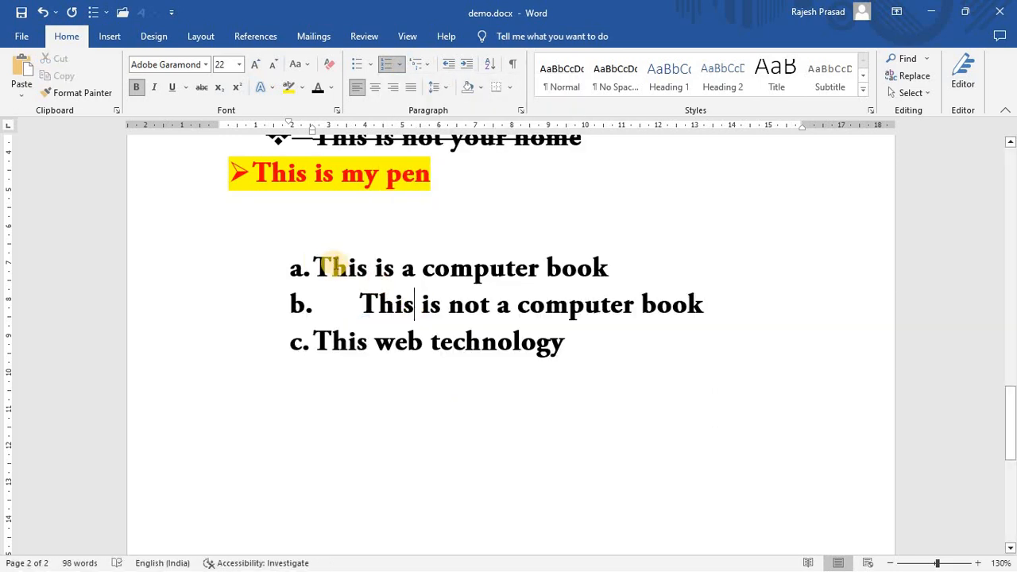
{"action": "left_click_drag", "start_coordinate": [318, 267], "coordinate": [529, 357]}
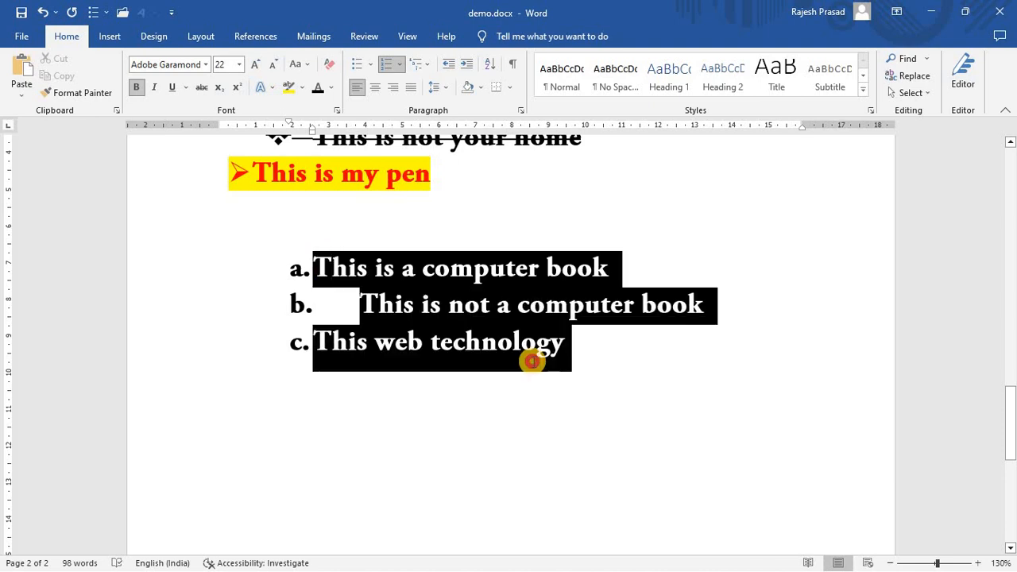
{"action": "left_click", "coordinate": [399, 63]}
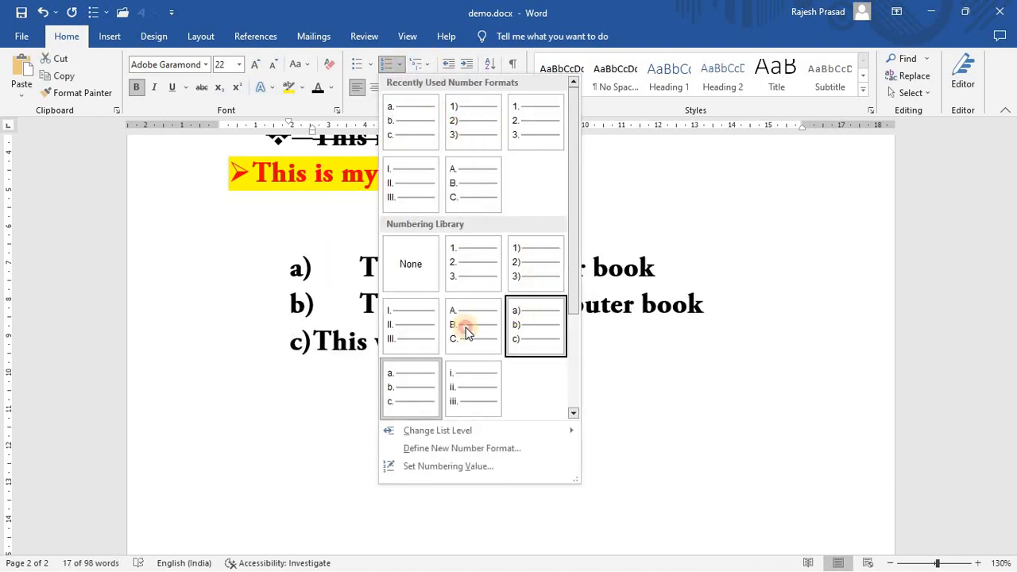
{"action": "left_click", "coordinate": [466, 327]}
{"action": "left_click", "coordinate": [406, 371]}
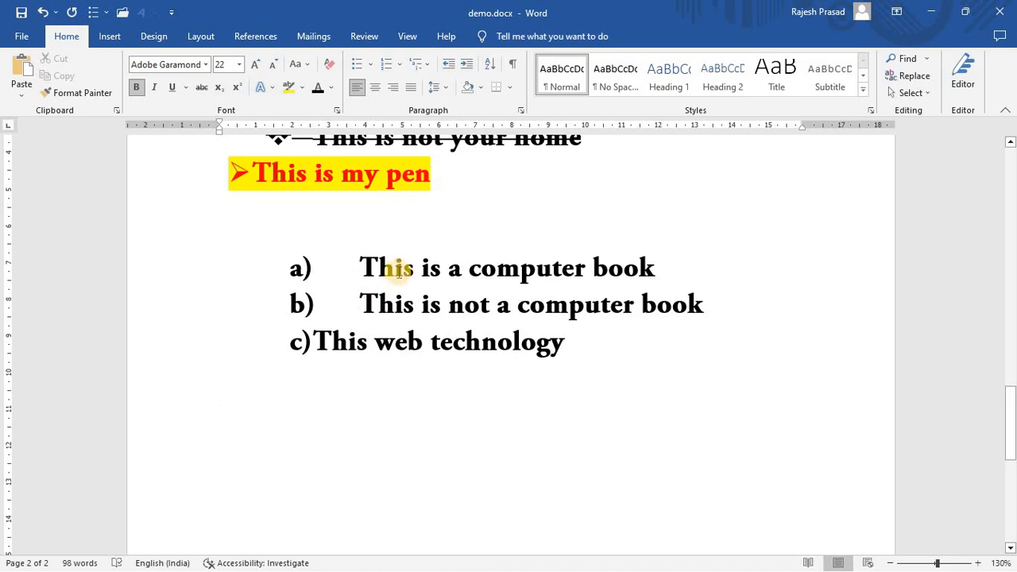
Insert spaces before the text of item c) to line it up with items a) and b)
{"action": "left_click", "coordinate": [354, 267]}
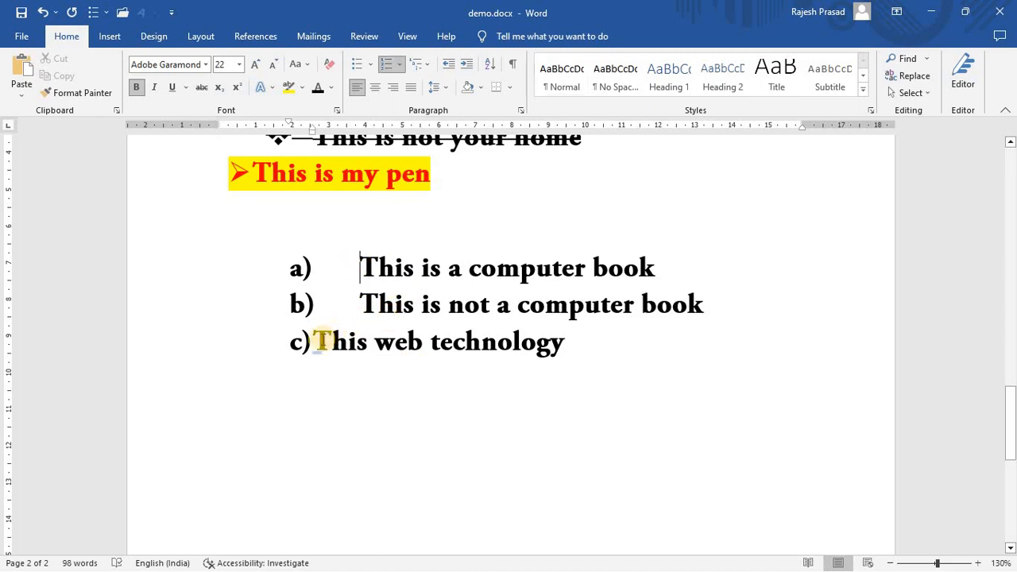
{"action": "left_click", "coordinate": [318, 342]}
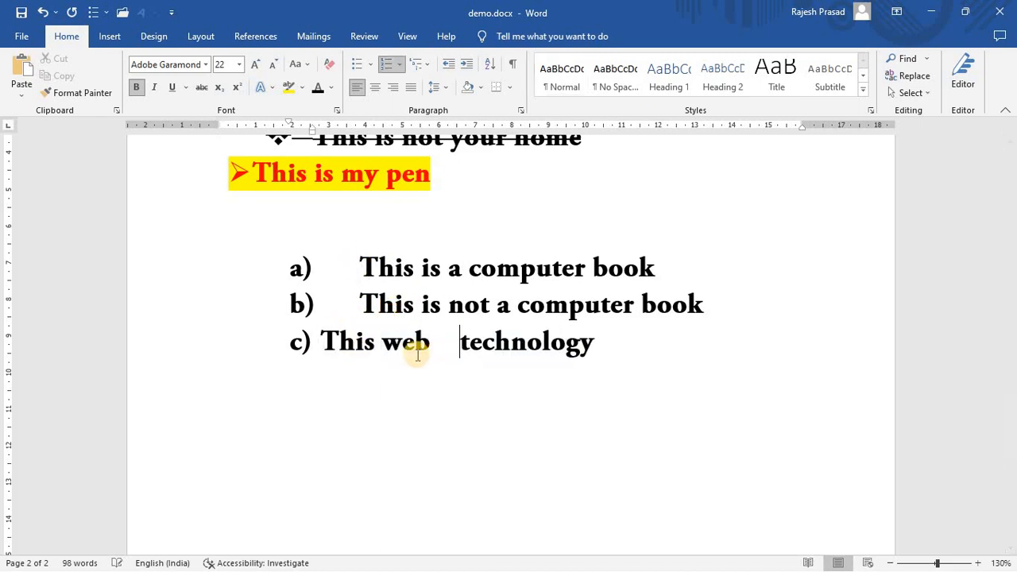
{"action": "key", "text": "BackSpace"}
{"action": "key", "text": "BackSpace"}
{"action": "left_click", "coordinate": [321, 342]}
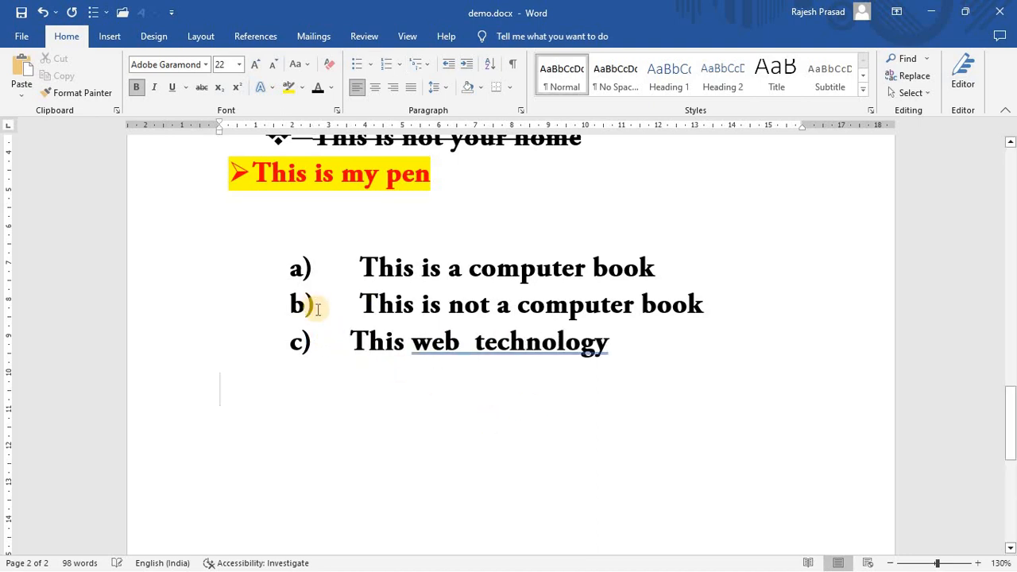
Apply the grammar suggestion "web technology" to leave one space between the words in item c)
{"action": "left_click", "coordinate": [481, 346]}
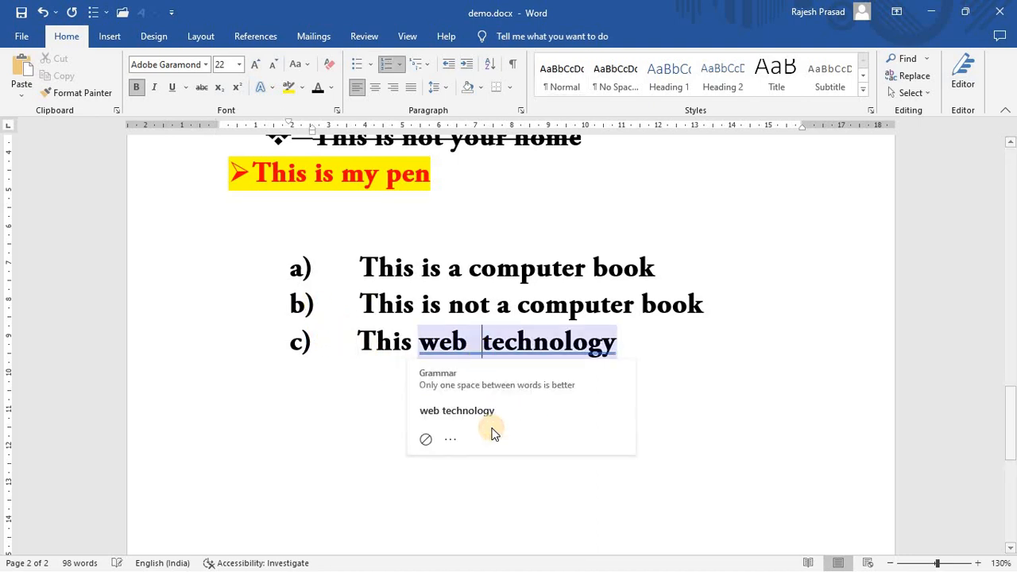
{"action": "left_click", "coordinate": [486, 421]}
{"action": "left_click", "coordinate": [551, 450]}
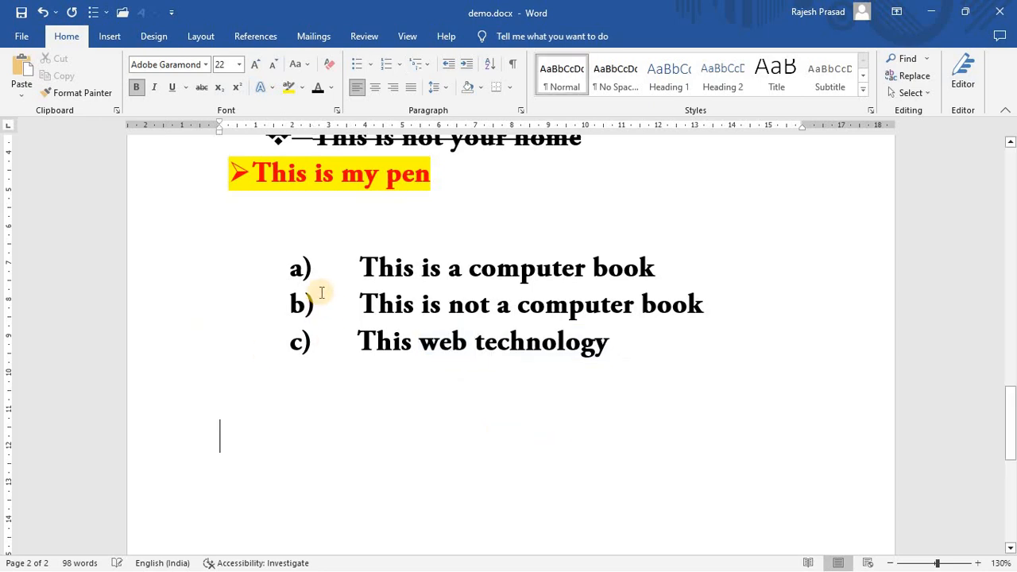
Apply the 1) a) i) multilevel list to the blank line below the lettered list and enter "This is good boy"
{"action": "left_click", "coordinate": [425, 69]}
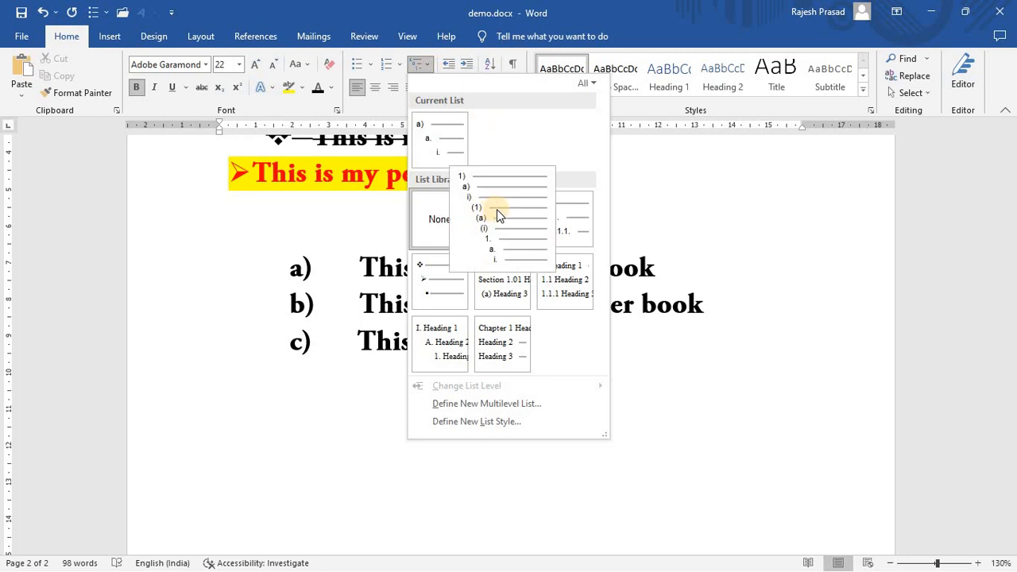
{"action": "mouse_move", "coordinate": [455, 146]}
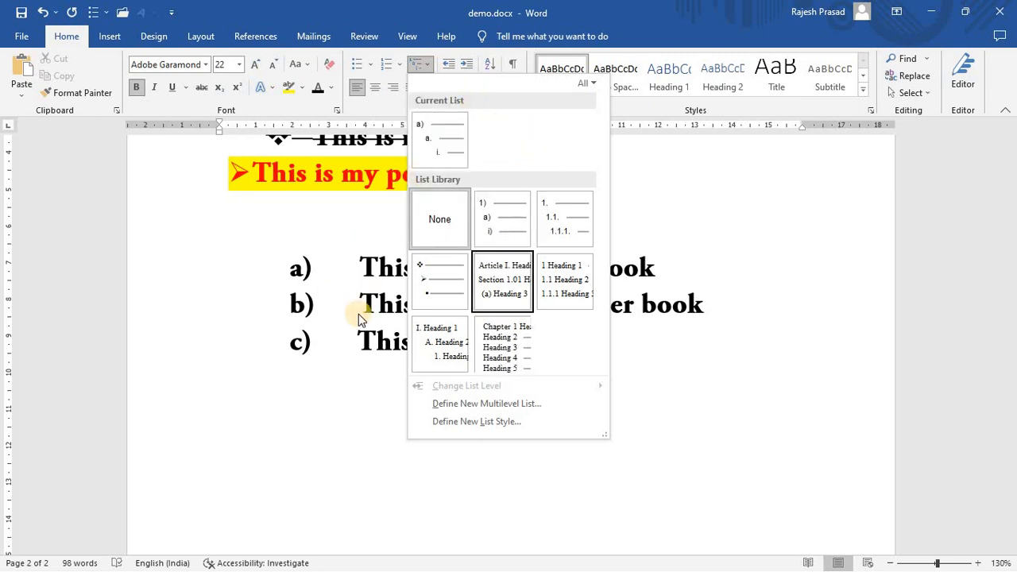
{"action": "left_click", "coordinate": [509, 224]}
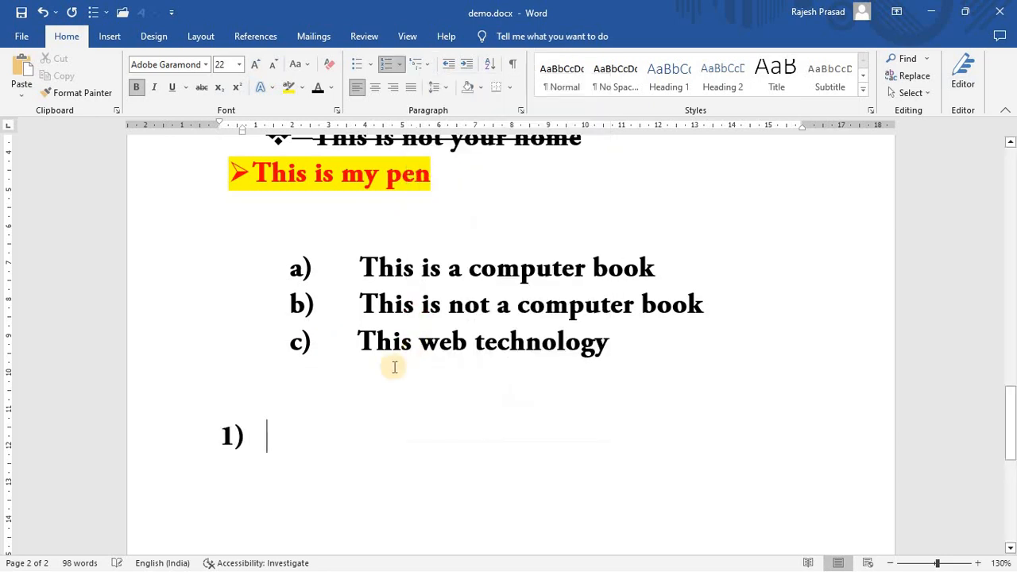
{"action": "type", "text": "This is good boy"}
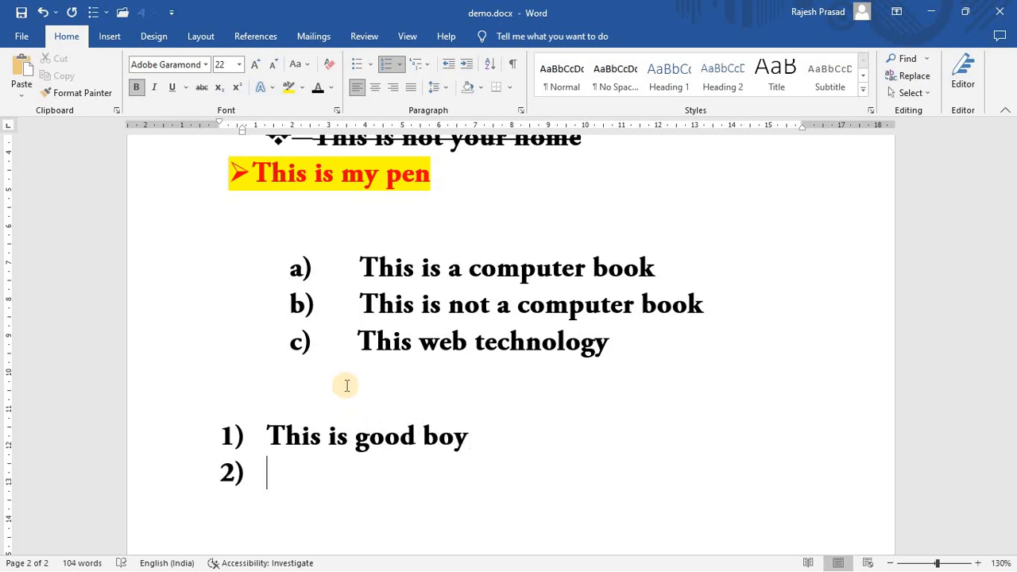
Remove the number from the empty item 2) and turn that line into sub-item a) of the 1) a) i) multilevel list
{"action": "key", "text": "BackSpace"}
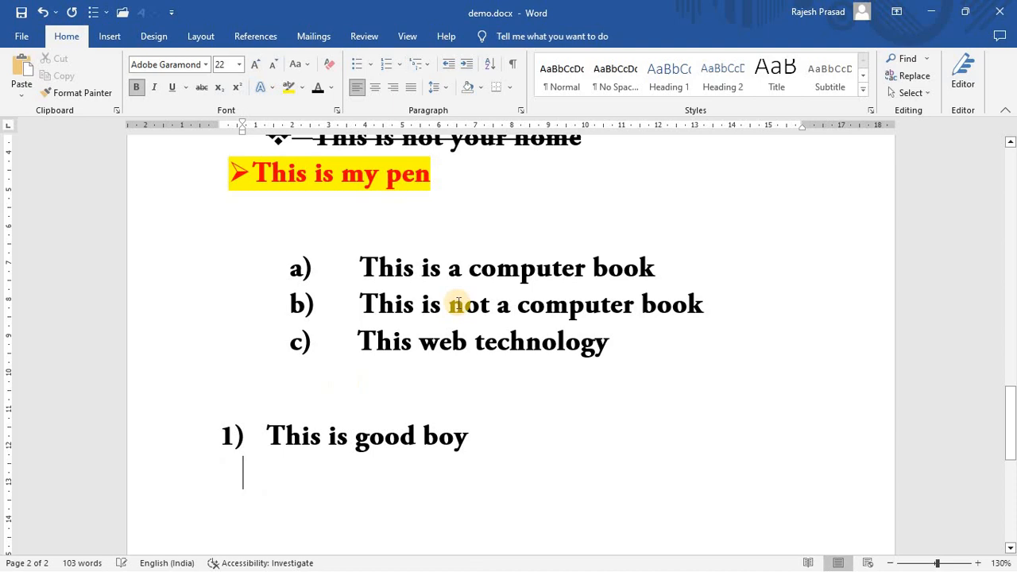
{"action": "left_click", "coordinate": [430, 64]}
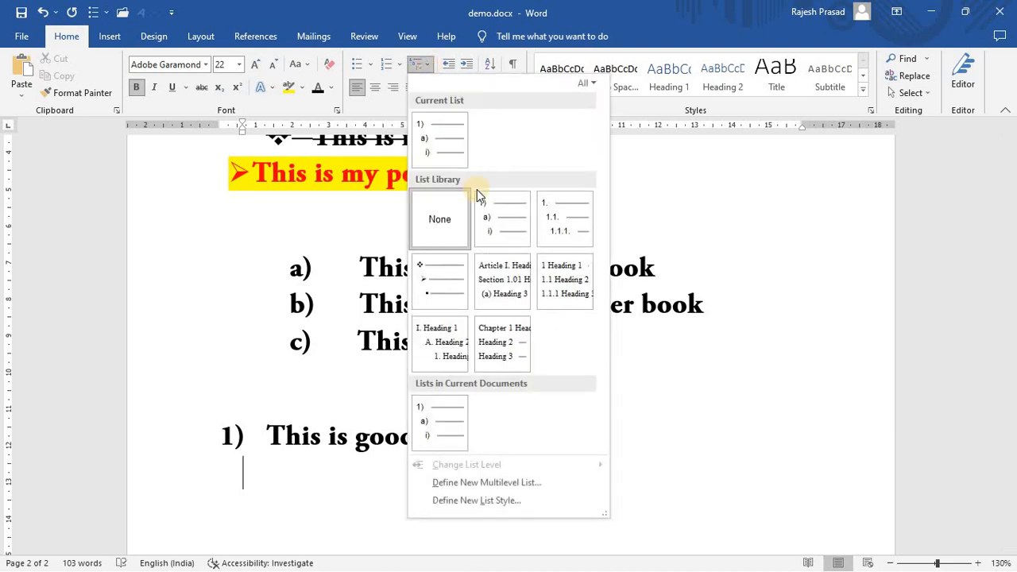
{"action": "left_click", "coordinate": [439, 421]}
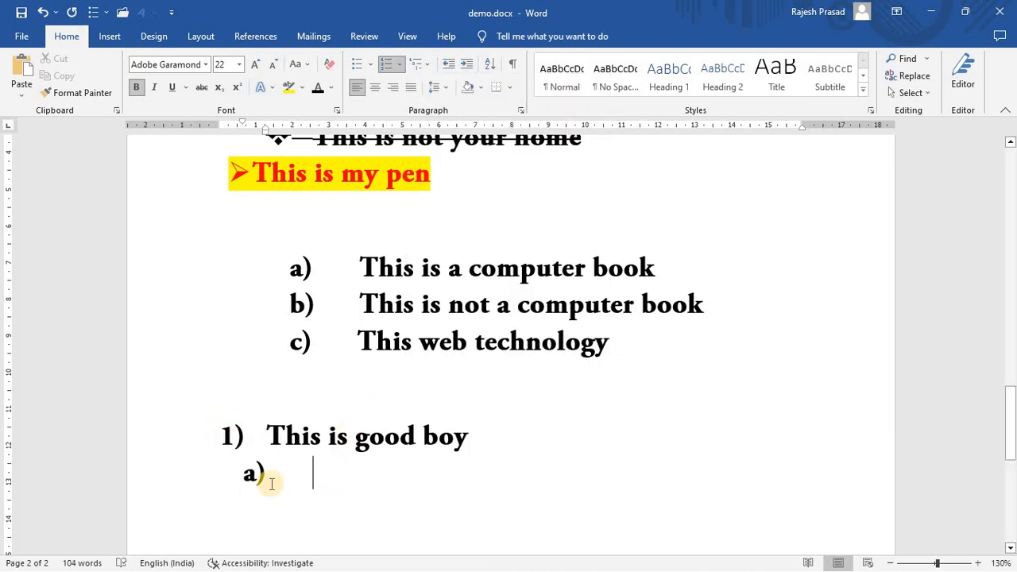
Enter "His name is abv" as the text of sub-item a) under "This is good boy"
{"action": "type", "text": "Name a"}
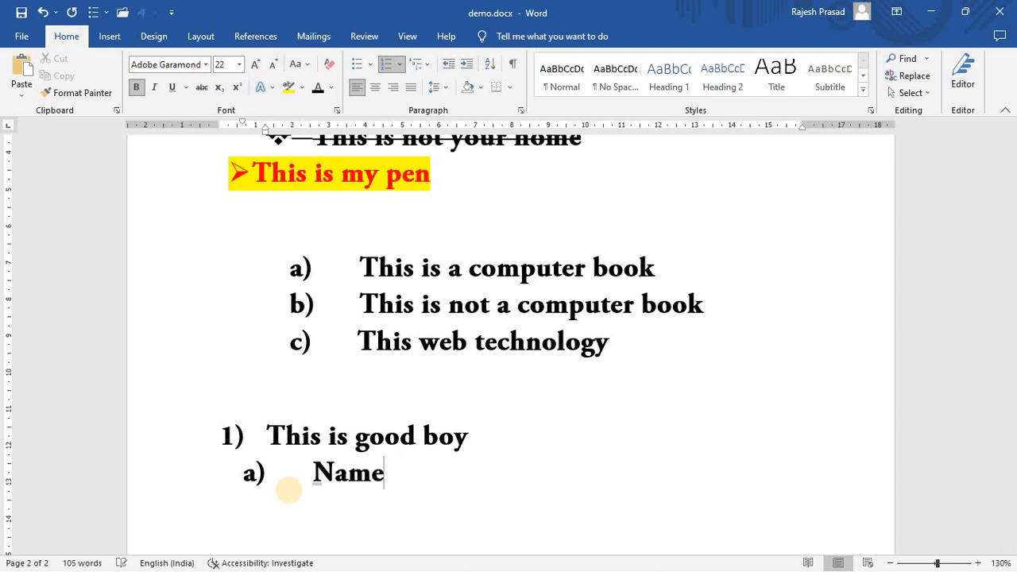
{"action": "key", "text": "BackSpace"}
{"action": "key", "text": "BackSpace"}
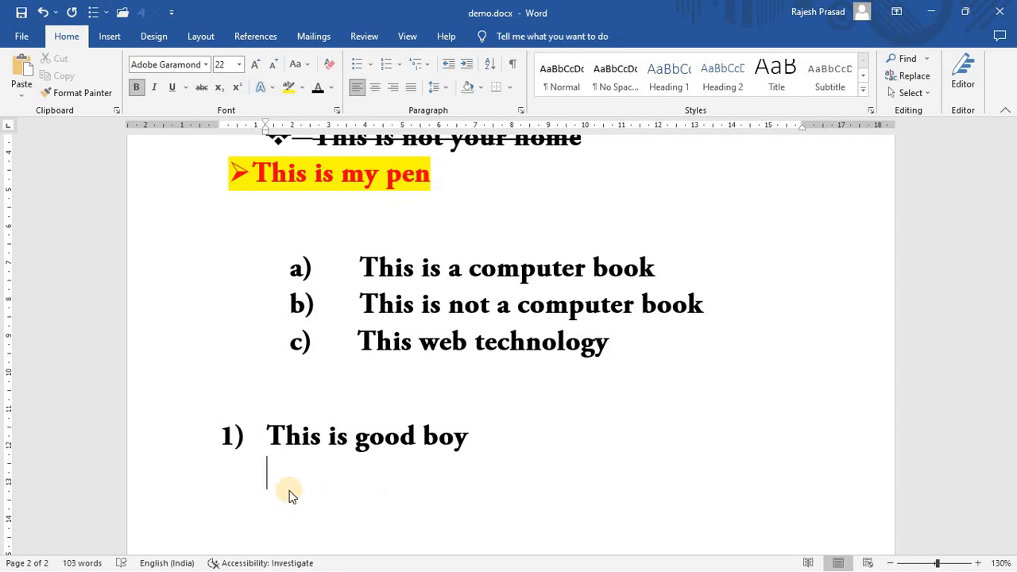
{"action": "key", "text": "ctrl+z"}
{"action": "type", "text": "his na"}
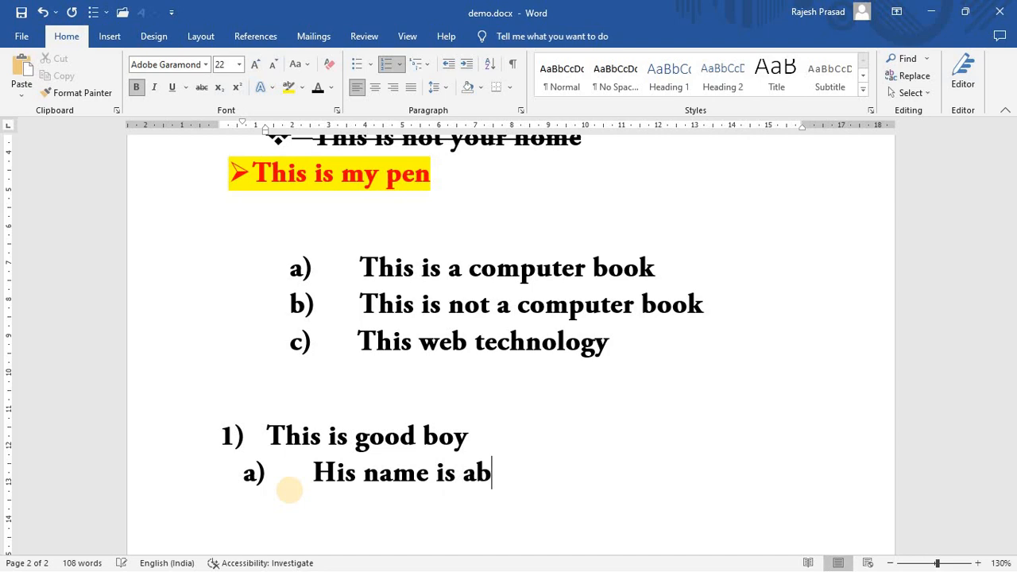
{"action": "type", "text": "me is abv"}
{"action": "key", "text": "BackSpace"}
{"action": "type", "text": "v"}
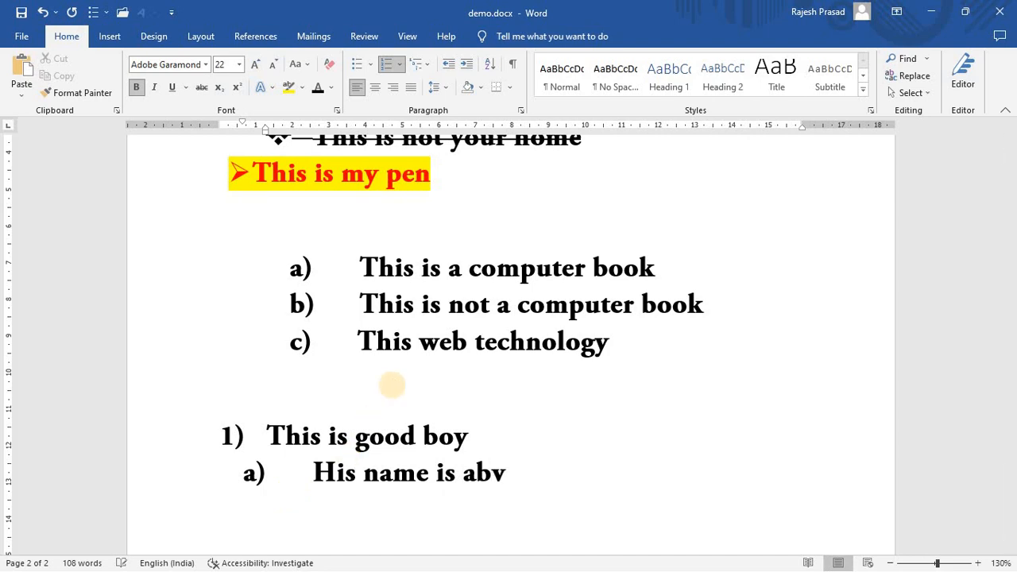
Examine the available multilevel list formats and compare the lettered list with the multilevel list on the page
{"action": "scroll", "coordinate": [465, 382], "scroll_direction": "down", "scroll_amount": 3}
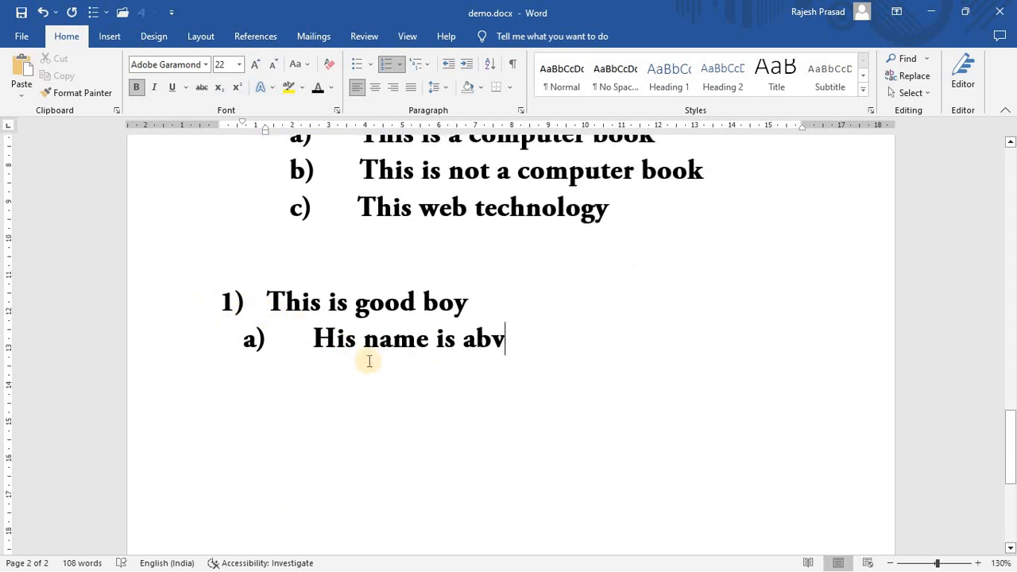
{"action": "scroll", "coordinate": [526, 238], "scroll_direction": "up", "scroll_amount": 2}
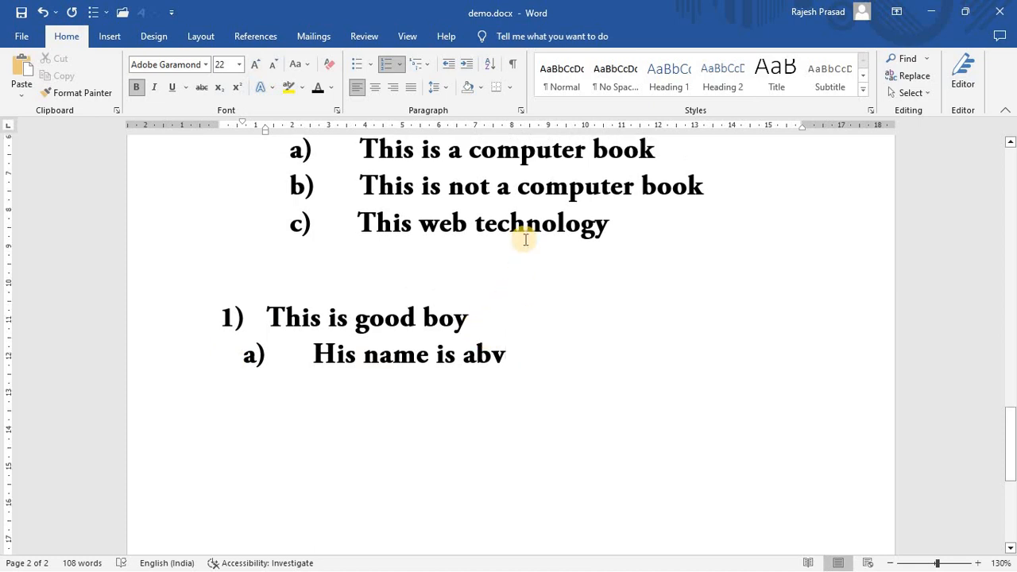
{"action": "left_click", "coordinate": [428, 65]}
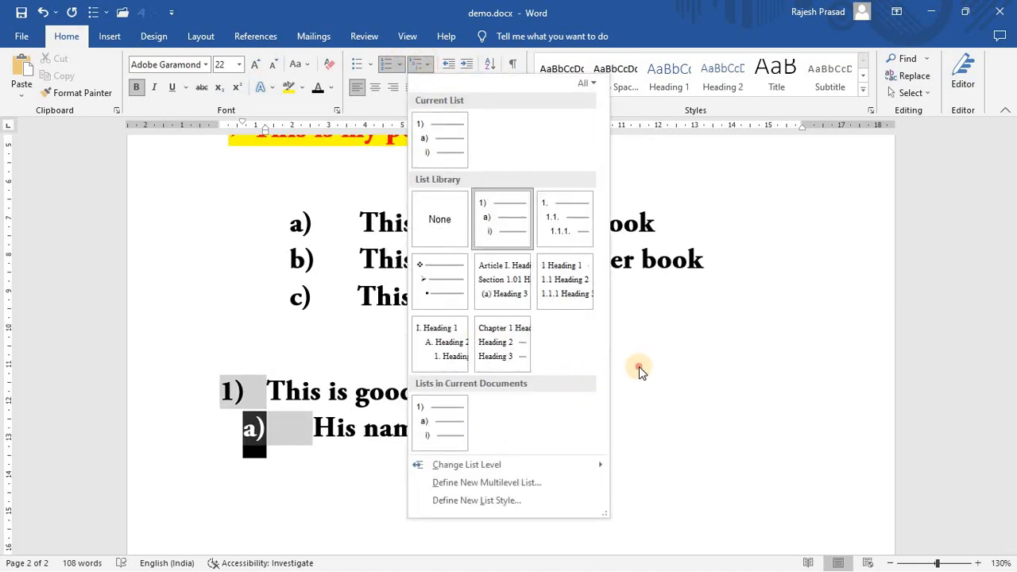
{"action": "left_click", "coordinate": [393, 296]}
{"action": "scroll", "coordinate": [393, 297], "scroll_direction": "up", "scroll_amount": 3}
{"action": "scroll", "coordinate": [393, 296], "scroll_direction": "down", "scroll_amount": 2}
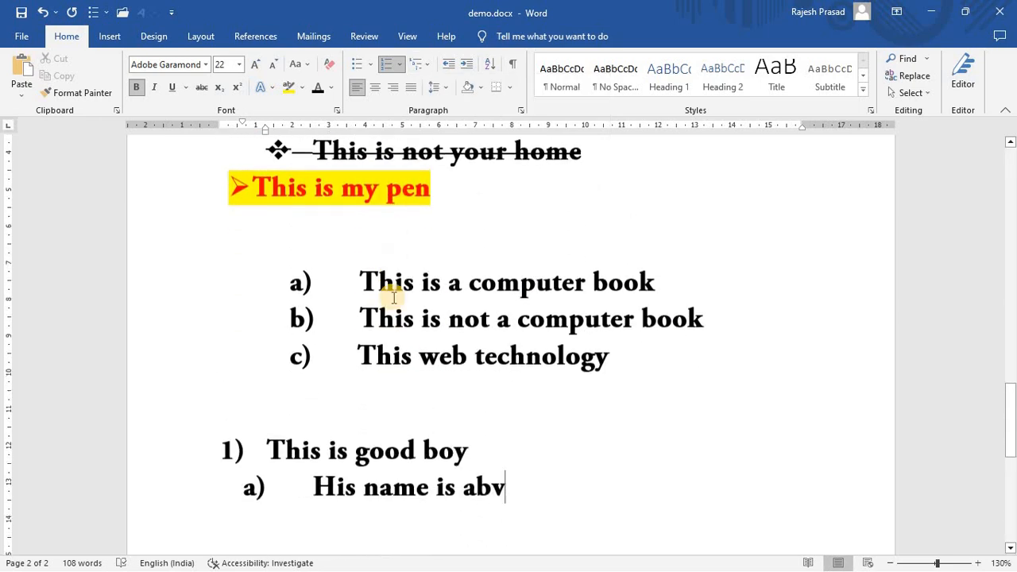
{"action": "scroll", "coordinate": [393, 296], "scroll_direction": "down", "scroll_amount": 3}
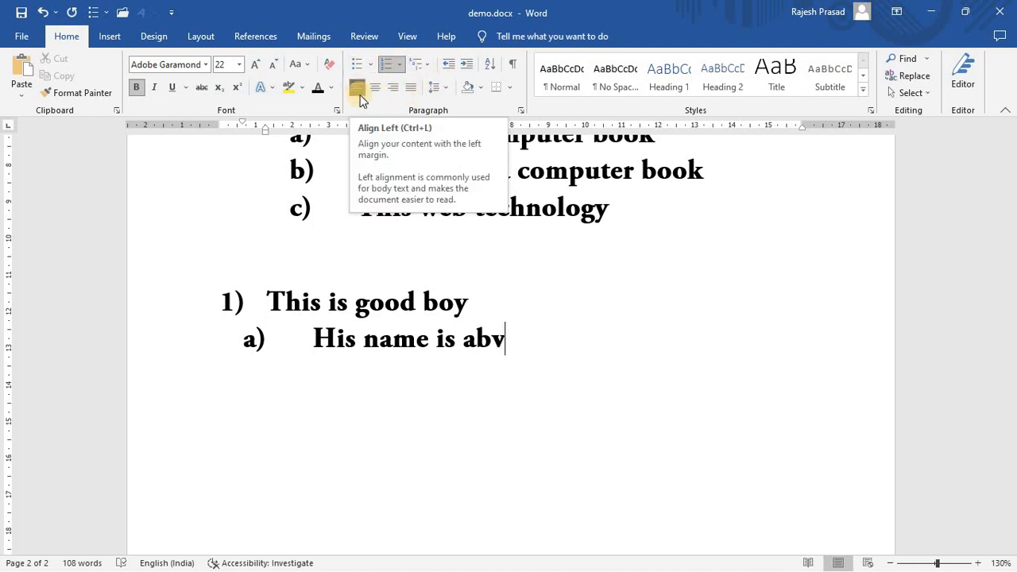
{"action": "scroll", "coordinate": [518, 362], "scroll_direction": "up", "scroll_amount": 3}
{"action": "scroll", "coordinate": [519, 362], "scroll_direction": "down", "scroll_amount": 3}
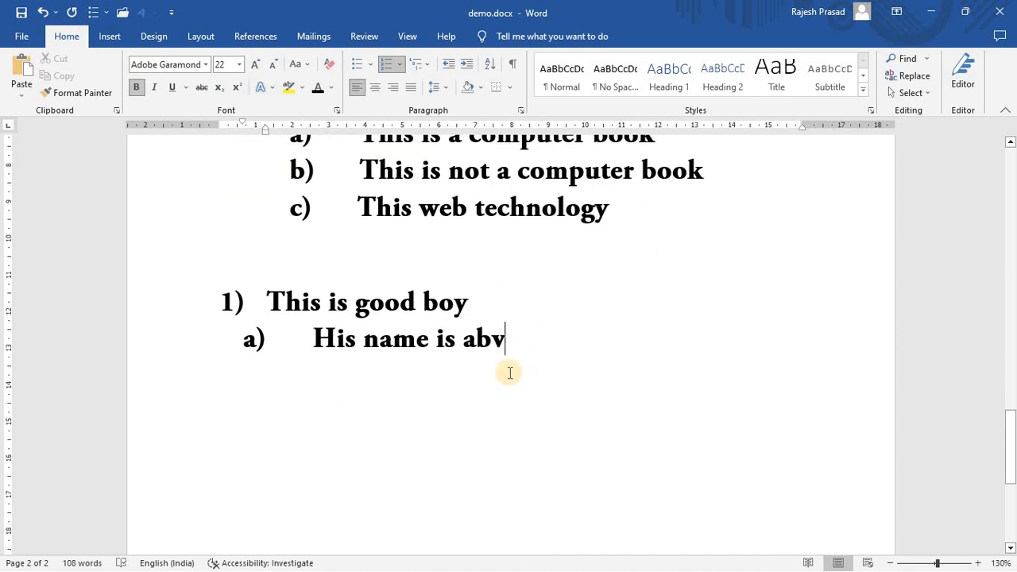
End the multilevel list after sub-item a) and start a plain paragraph with "This is my home."
{"action": "left_click", "coordinate": [526, 344]}
{"action": "key", "text": "Return"}
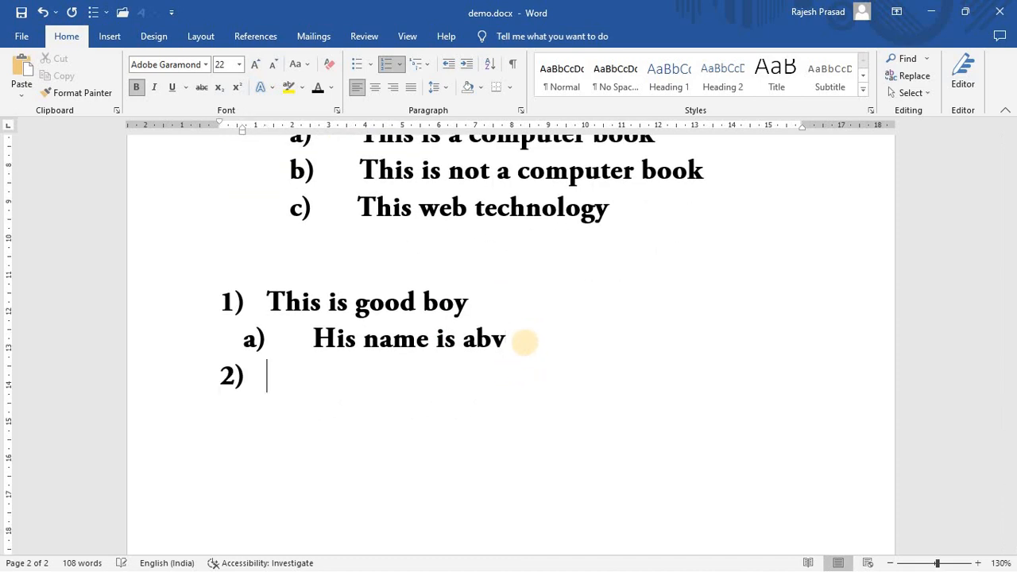
{"action": "key", "text": "Return"}
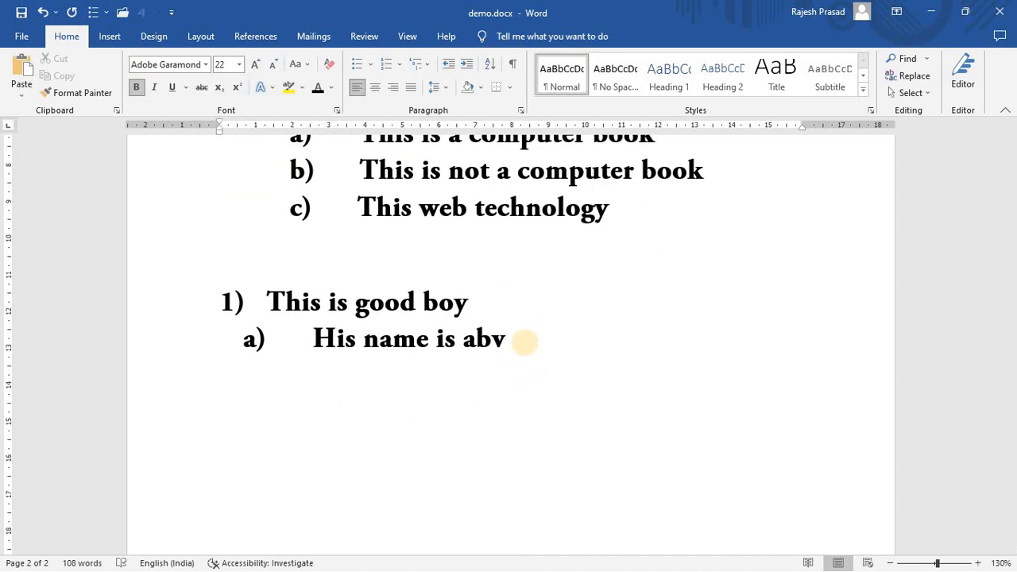
{"action": "type", "text": "this i"}
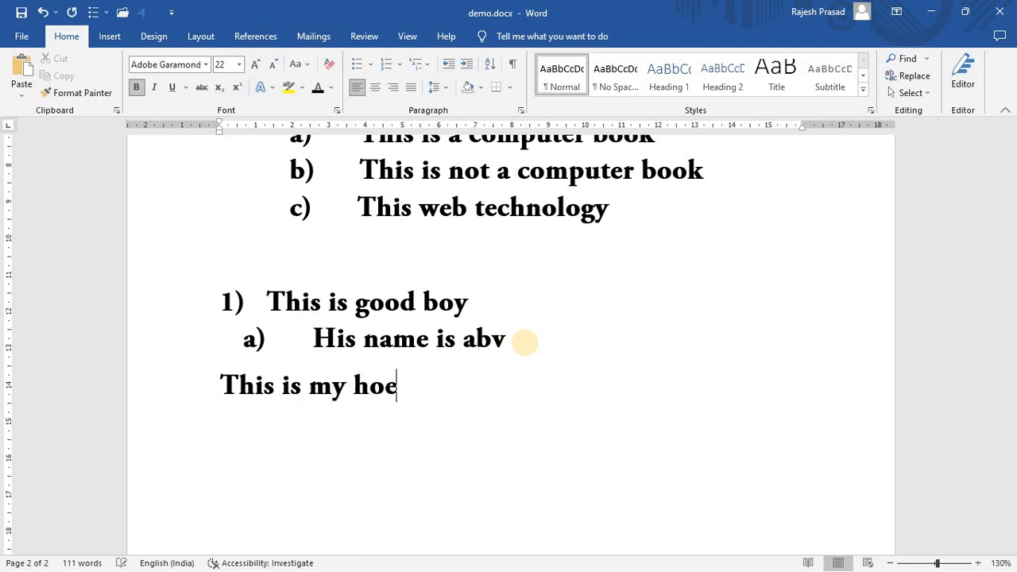
{"action": "key", "text": "BackSpace"}
{"action": "key", "text": "BackSpace"}
{"action": "key", "text": "BackSpace"}
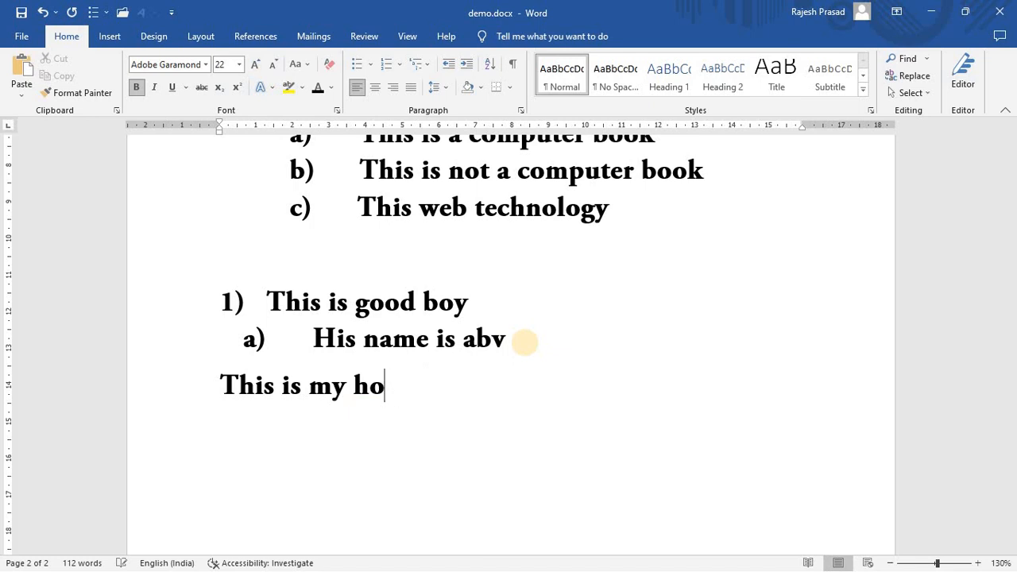
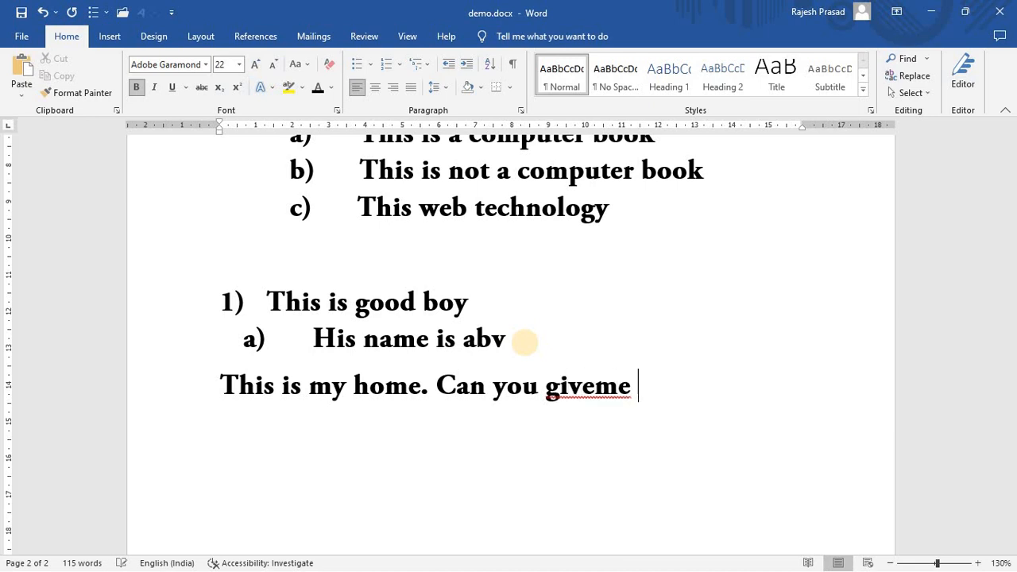
Continue the paragraph with "Can you give me your pen. I can not give pen because your not my friend"
{"action": "key", "text": "BackSpace"}
{"action": "key", "text": "BackSpace"}
{"action": "key", "text": "BackSpace"}
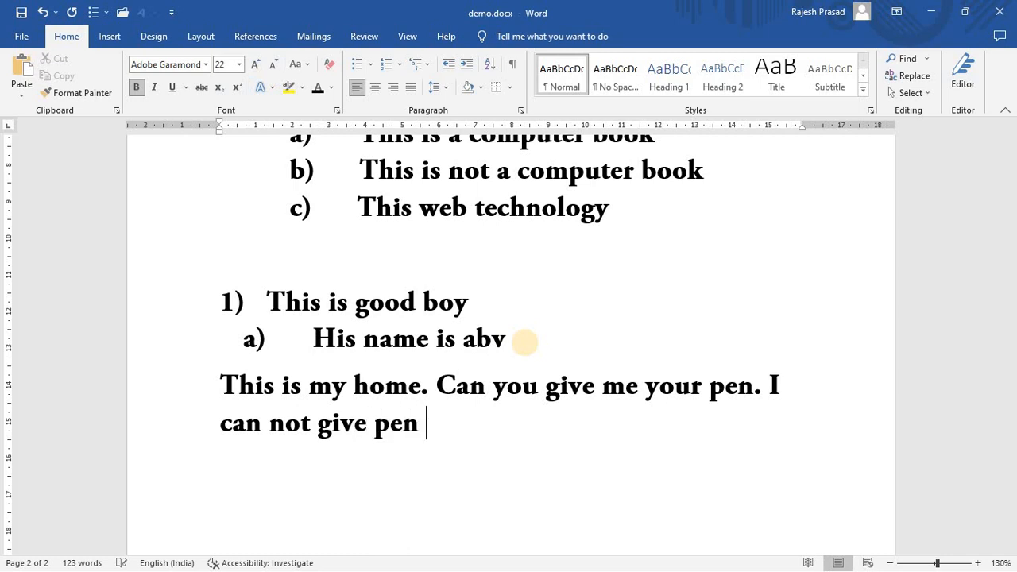
{"action": "type", "text": "ecause your not my friend"}
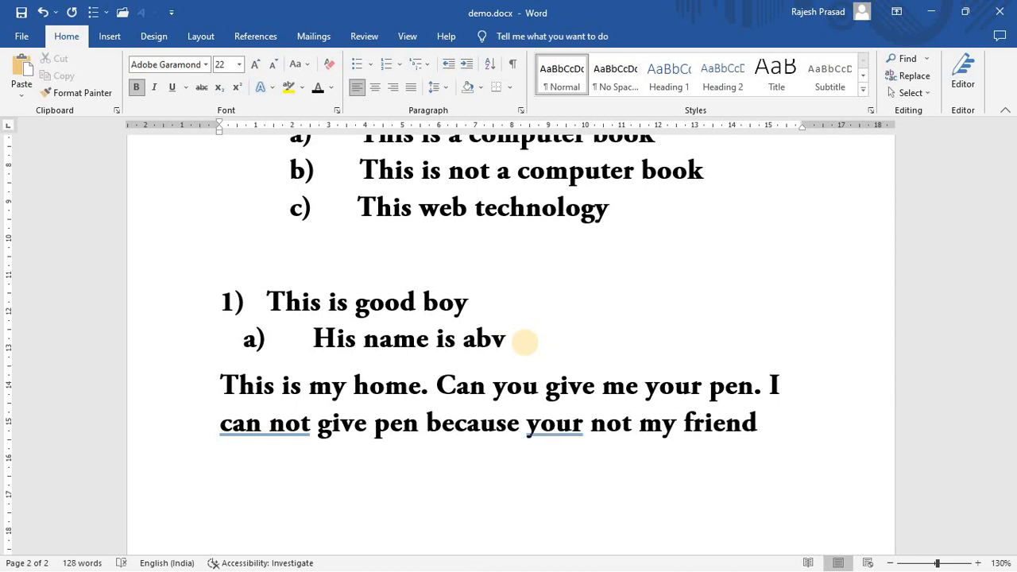
Copy "This is a computer book" from item a) of the lettered list and paste it at the end of the new paragraph
{"action": "scroll", "coordinate": [501, 294], "scroll_direction": "up", "scroll_amount": 1}
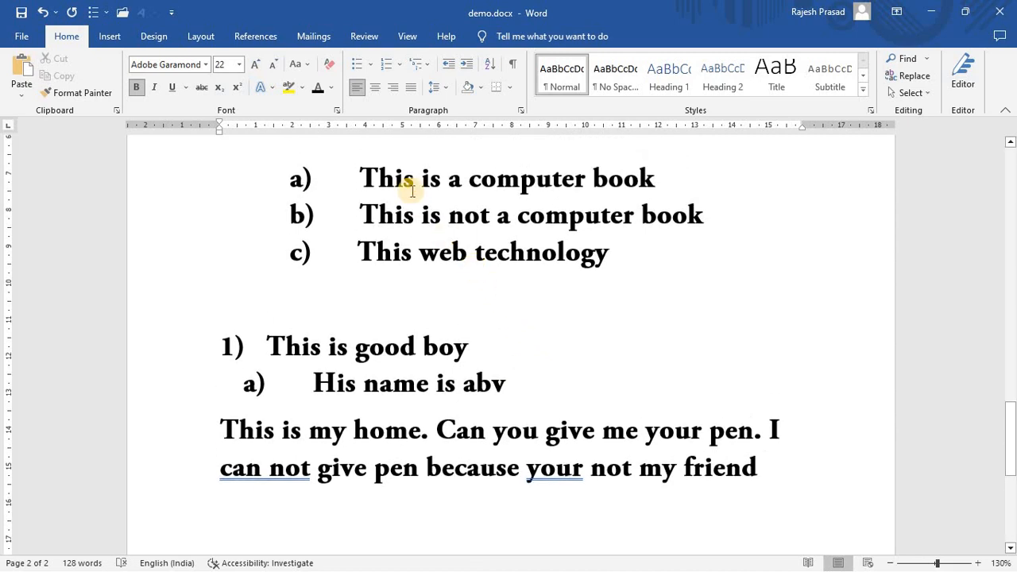
{"action": "left_click_drag", "start_coordinate": [368, 177], "coordinate": [617, 179]}
{"action": "key", "text": "ctrl+c"}
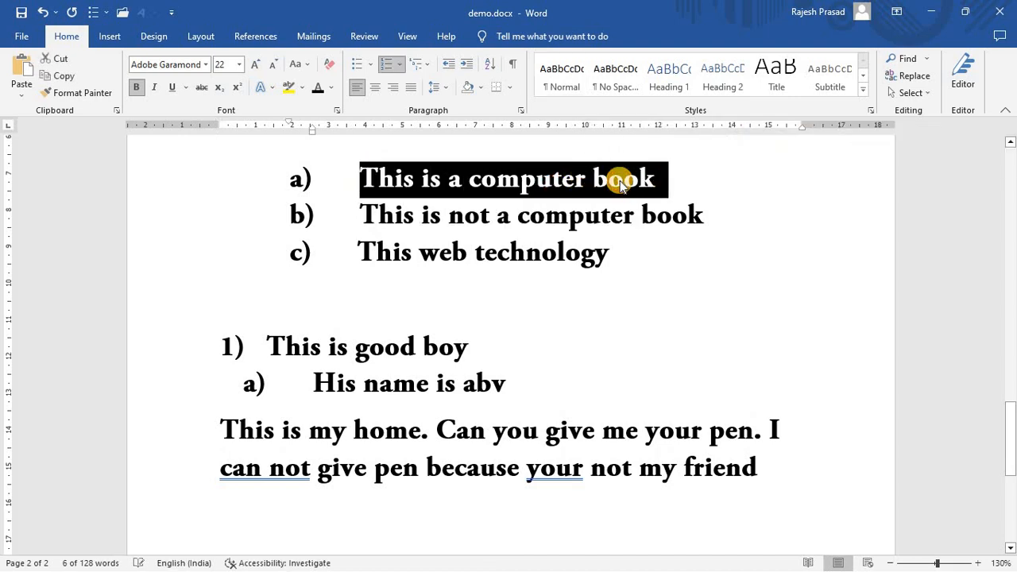
{"action": "left_click", "coordinate": [760, 459]}
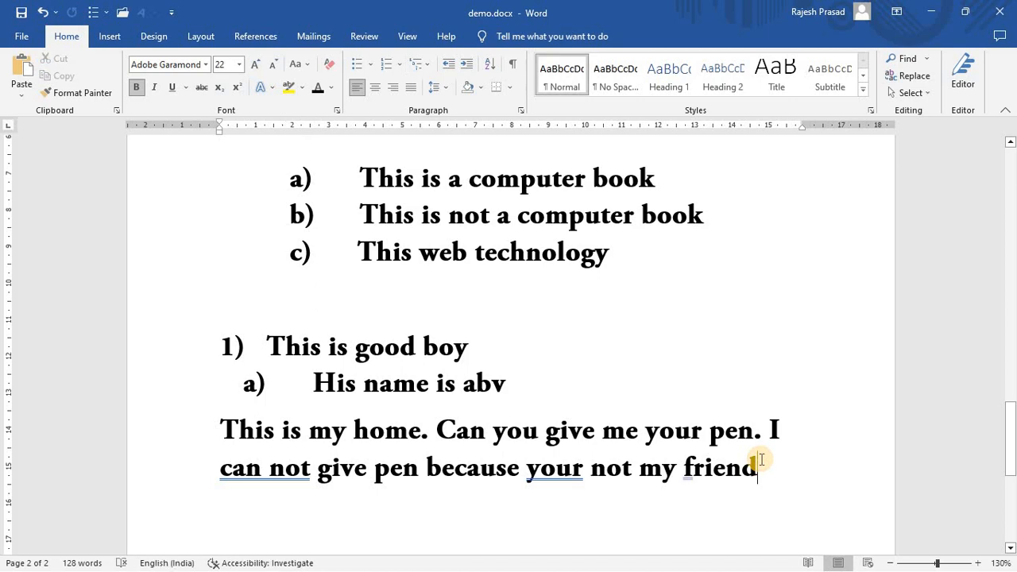
{"action": "key", "text": "ctrl+b"}
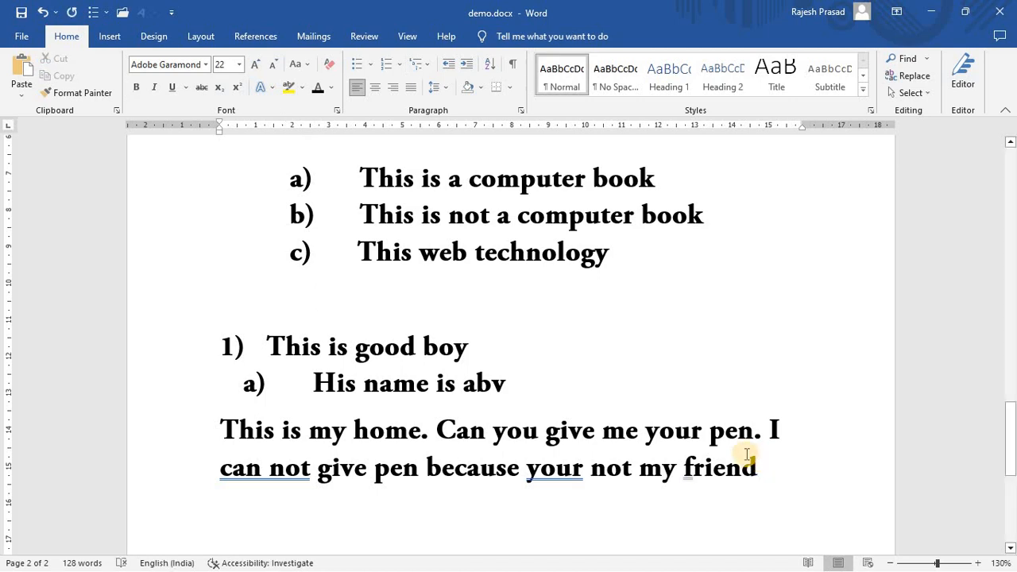
{"action": "key", "text": "ctrl+v"}
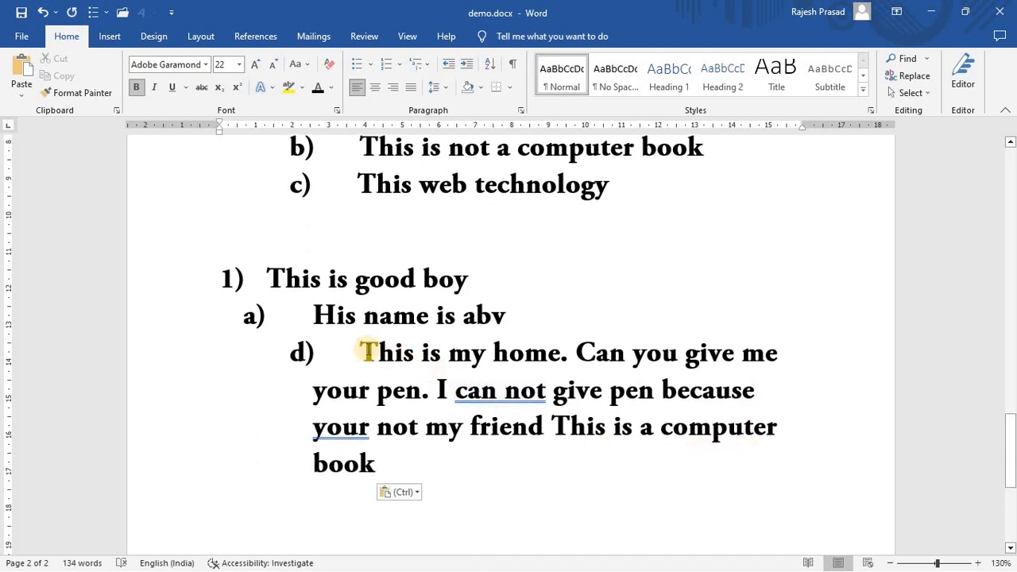
Remove the d) numbering and its indent from the paragraph beginning "This is my home"
{"action": "left_click", "coordinate": [364, 350]}
{"action": "key", "text": "BackSpace"}
{"action": "key", "text": "BackSpace"}
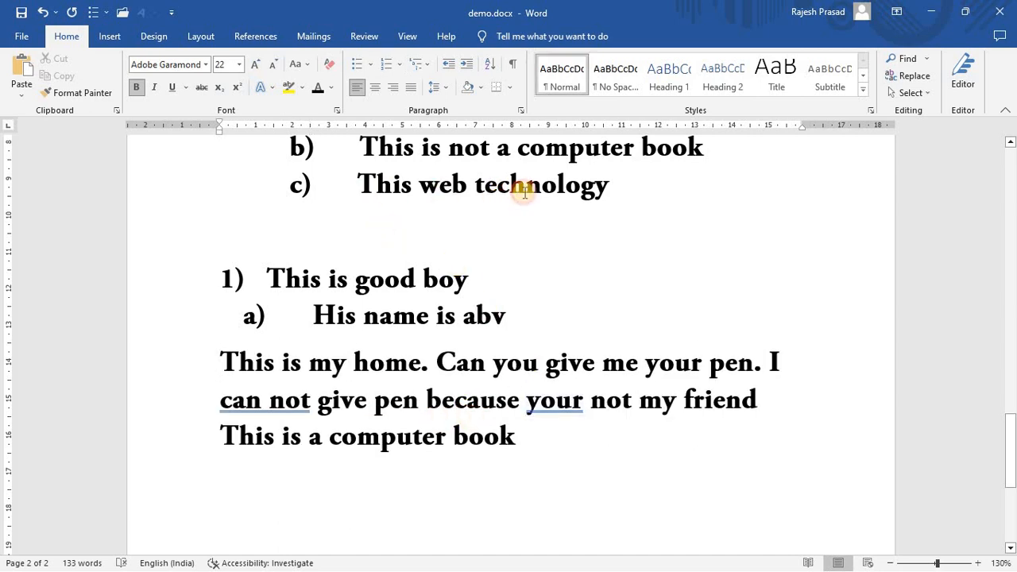
Copy "This web technology" from item c) and paste it after "This is a computer book" in the paragraph
{"action": "triple_click", "coordinate": [524, 193]}
{"action": "key", "text": "ctrl+c"}
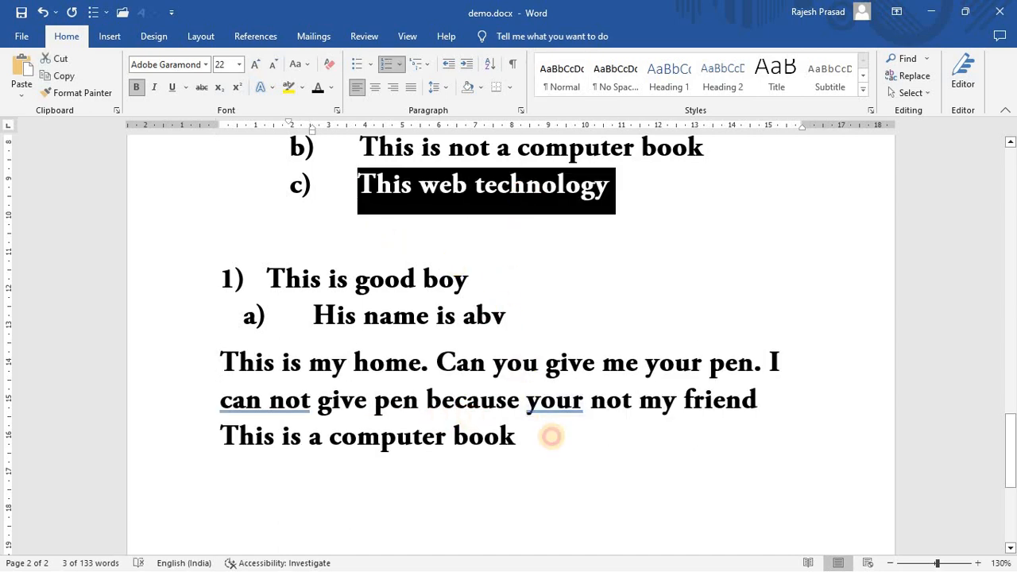
{"action": "left_click", "coordinate": [551, 436]}
{"action": "key", "text": "ctrl+v"}
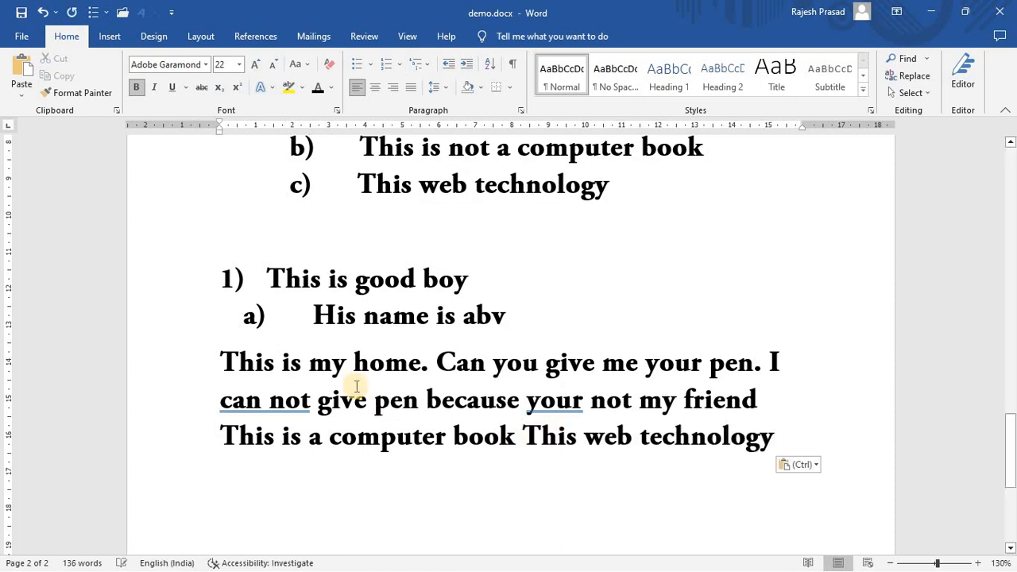
Remove the bold formatting from the whole paragraph beginning "This is my home"
{"action": "scroll", "coordinate": [548, 431], "scroll_direction": "down", "scroll_amount": 2}
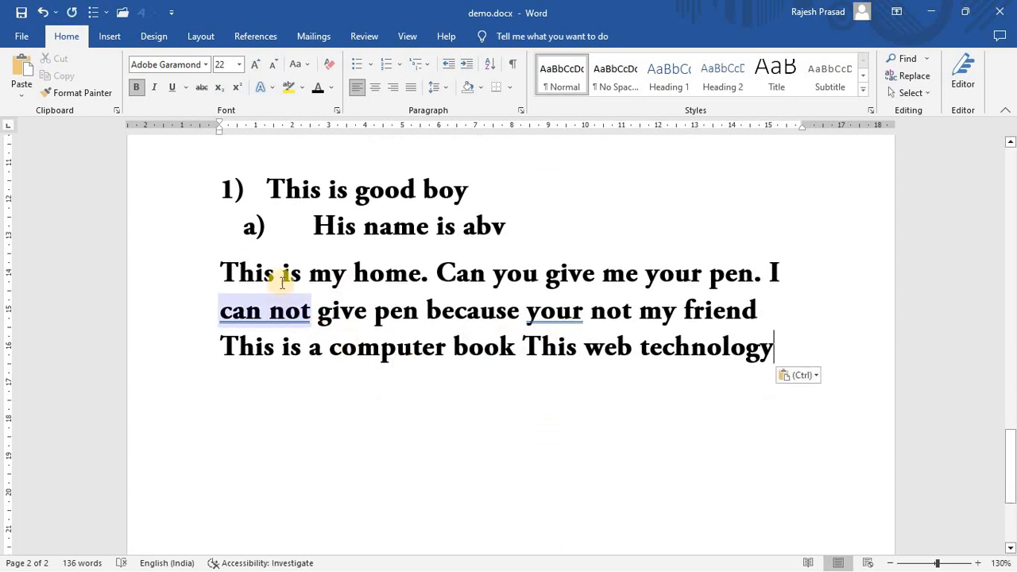
{"action": "left_click_drag", "start_coordinate": [221, 273], "coordinate": [675, 393]}
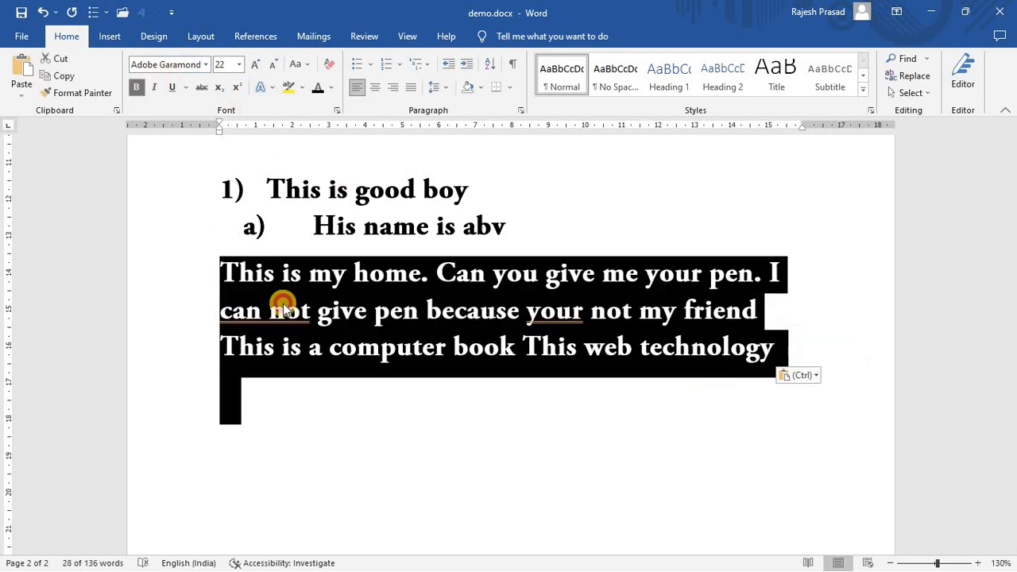
{"action": "left_click", "coordinate": [283, 306]}
{"action": "left_click_drag", "start_coordinate": [223, 266], "coordinate": [595, 352]}
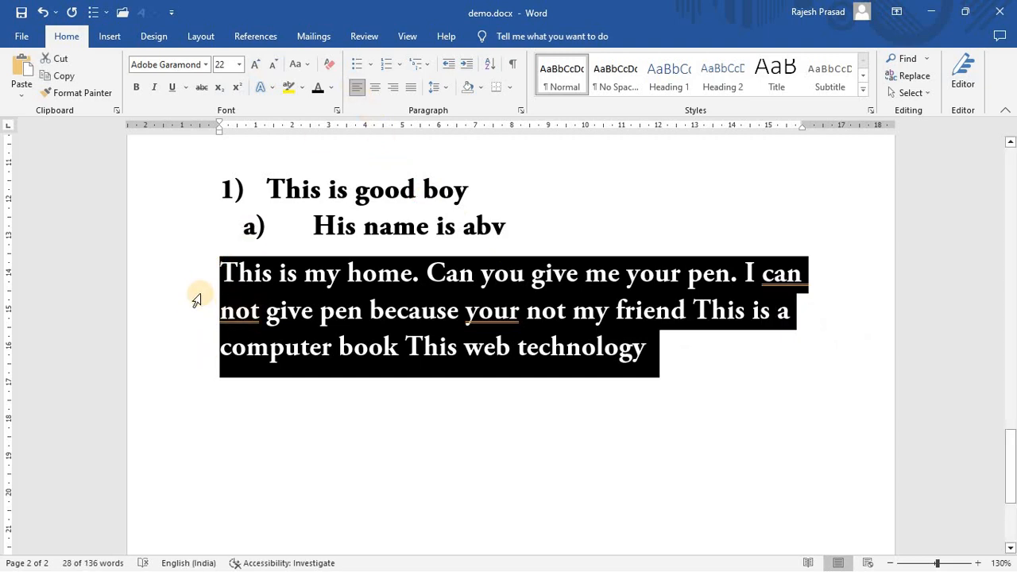
{"action": "left_click", "coordinate": [280, 346]}
Center-align the paragraph beginning "This is my home"
{"action": "left_click", "coordinate": [223, 272]}
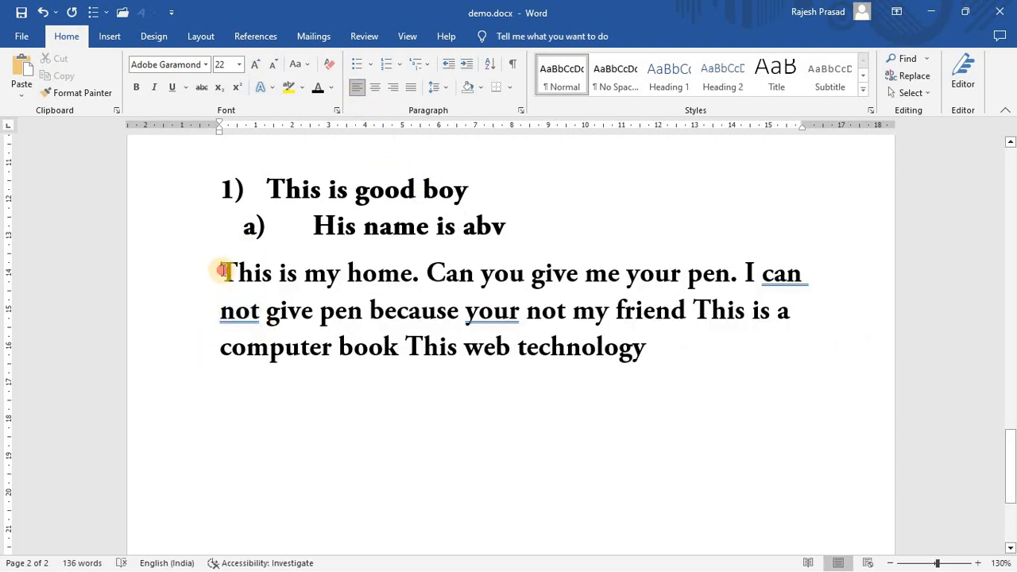
{"action": "left_click_drag", "start_coordinate": [222, 272], "coordinate": [618, 345]}
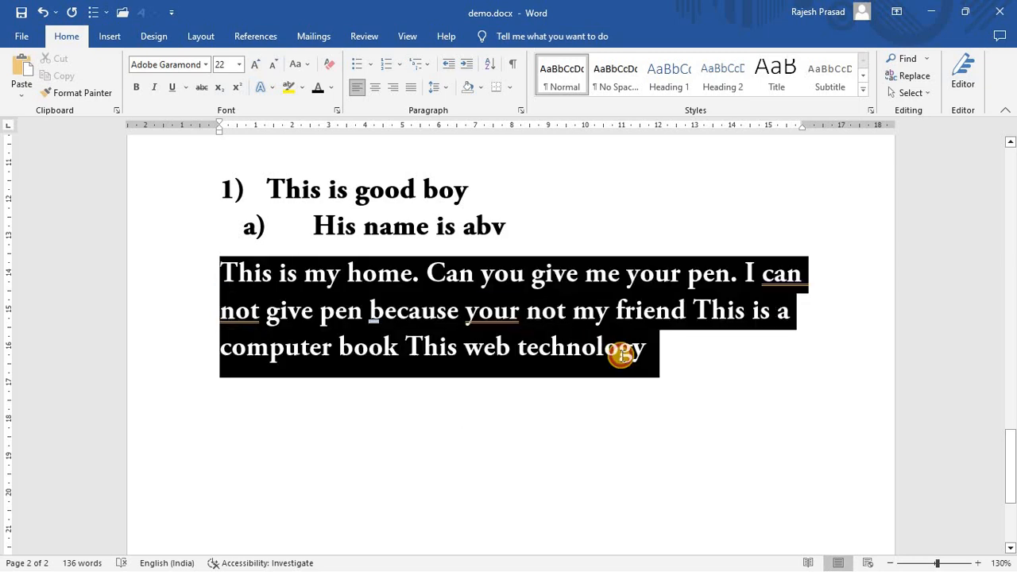
{"action": "left_click", "coordinate": [374, 91]}
{"action": "left_click", "coordinate": [529, 417]}
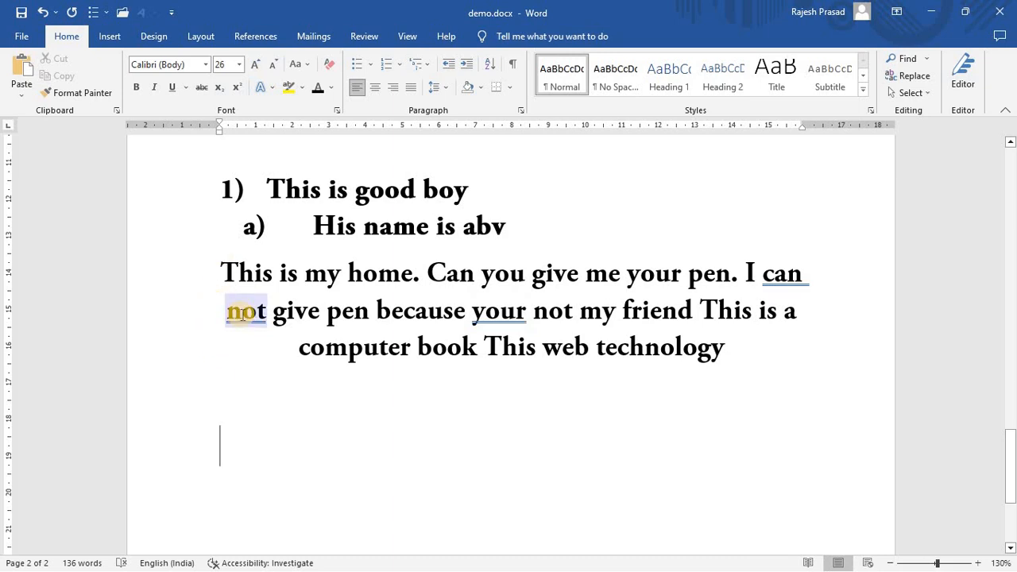
{"action": "left_click", "coordinate": [238, 329]}
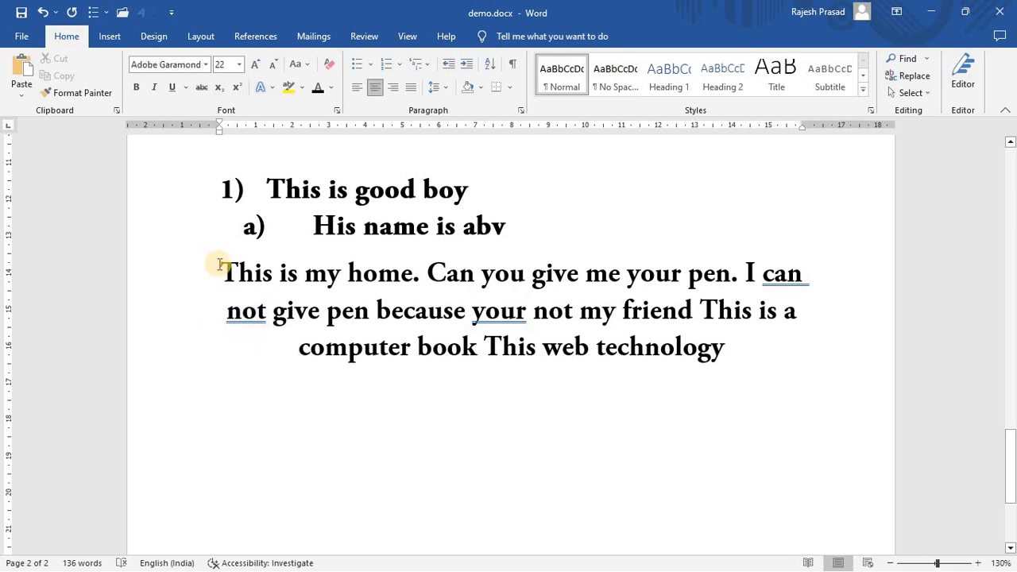
Right-align the whole paragraph beginning "This is my home"
{"action": "left_click_drag", "start_coordinate": [220, 265], "coordinate": [689, 363]}
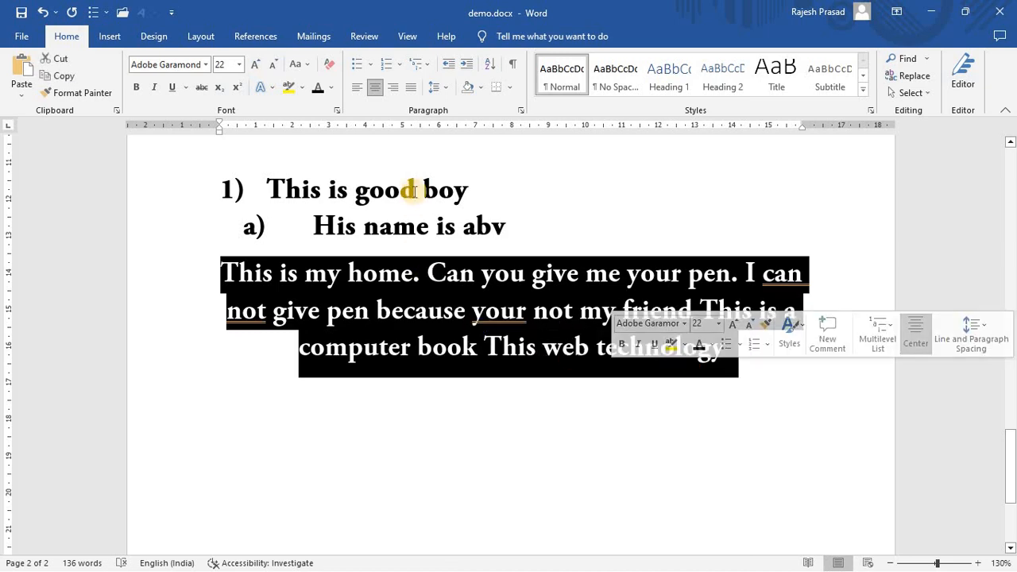
{"action": "left_click", "coordinate": [393, 86]}
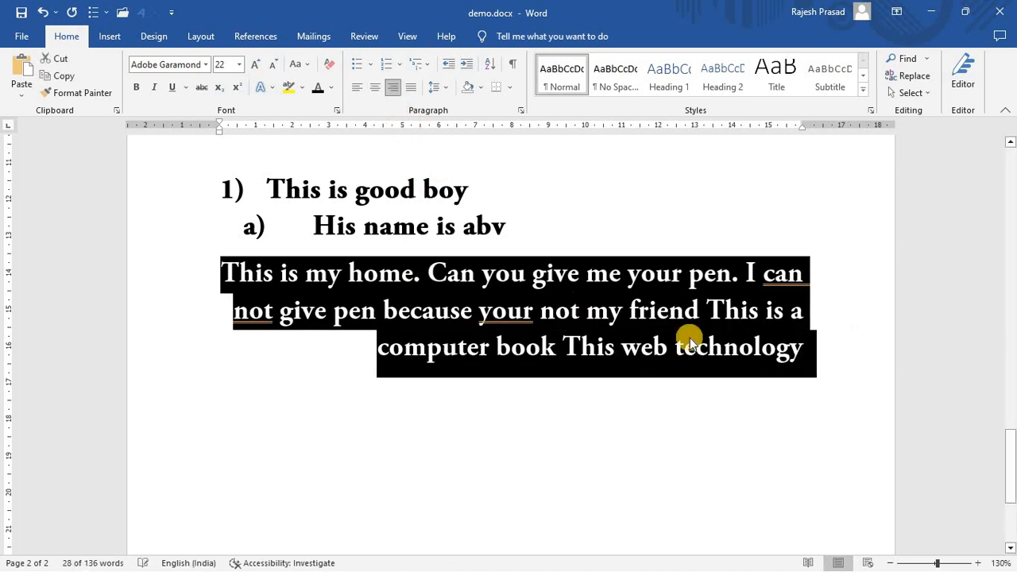
{"action": "left_click", "coordinate": [794, 293]}
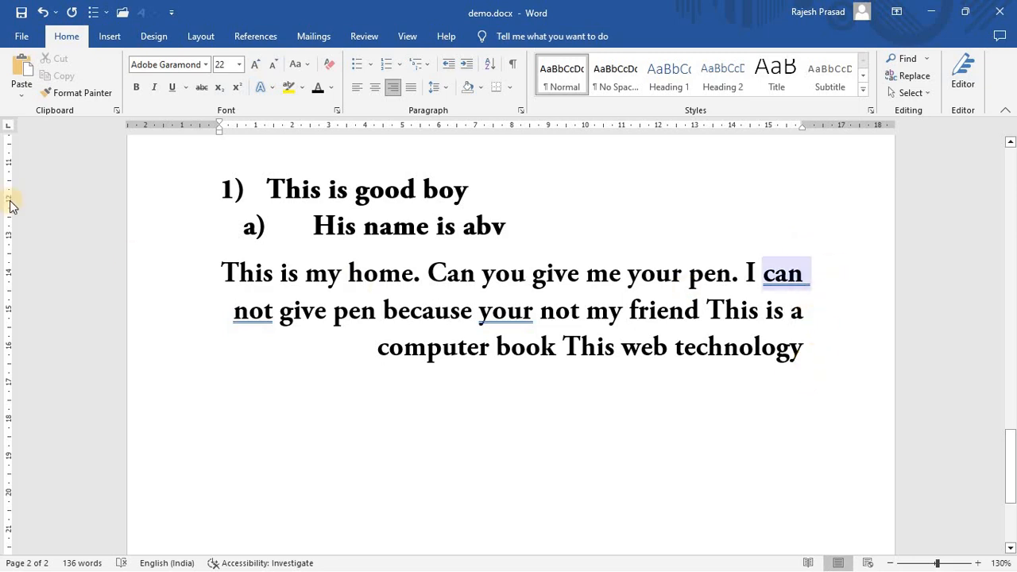
Justify the whole paragraph beginning "This is my home"
{"action": "left_click_drag", "start_coordinate": [226, 272], "coordinate": [407, 279]}
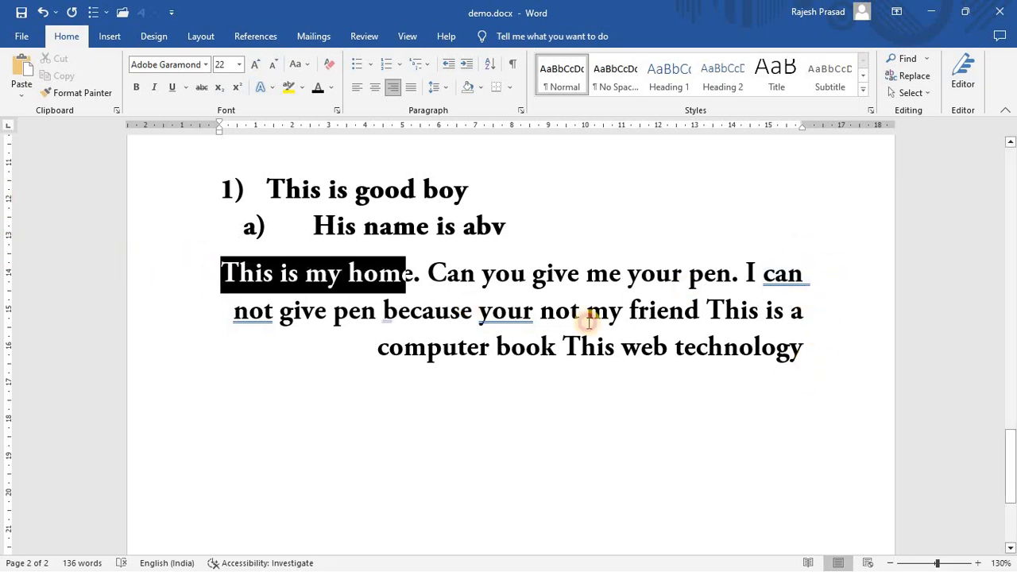
{"action": "left_click_drag", "start_coordinate": [588, 321], "coordinate": [743, 347]}
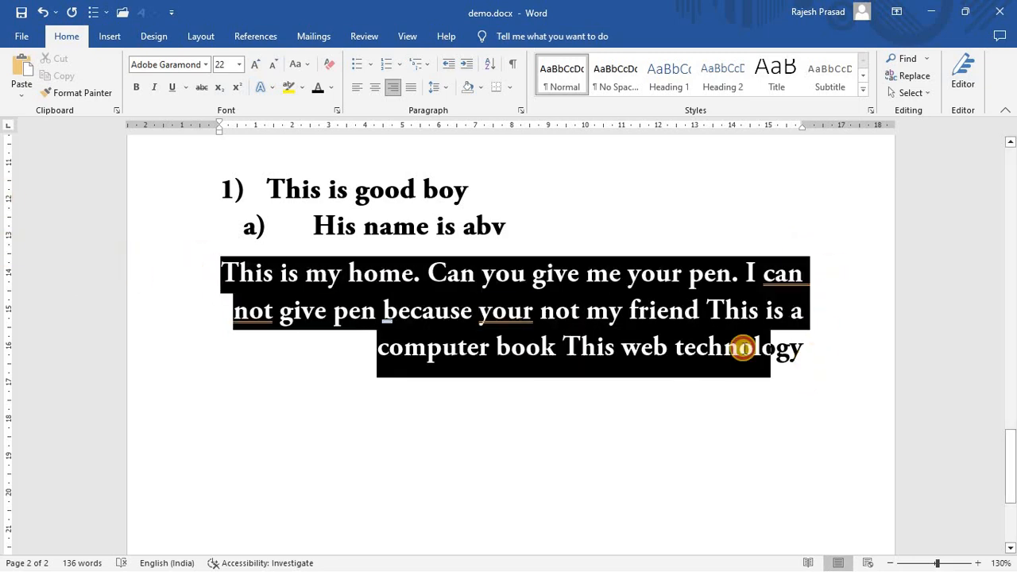
{"action": "left_click", "coordinate": [411, 89]}
{"action": "left_click", "coordinate": [652, 390]}
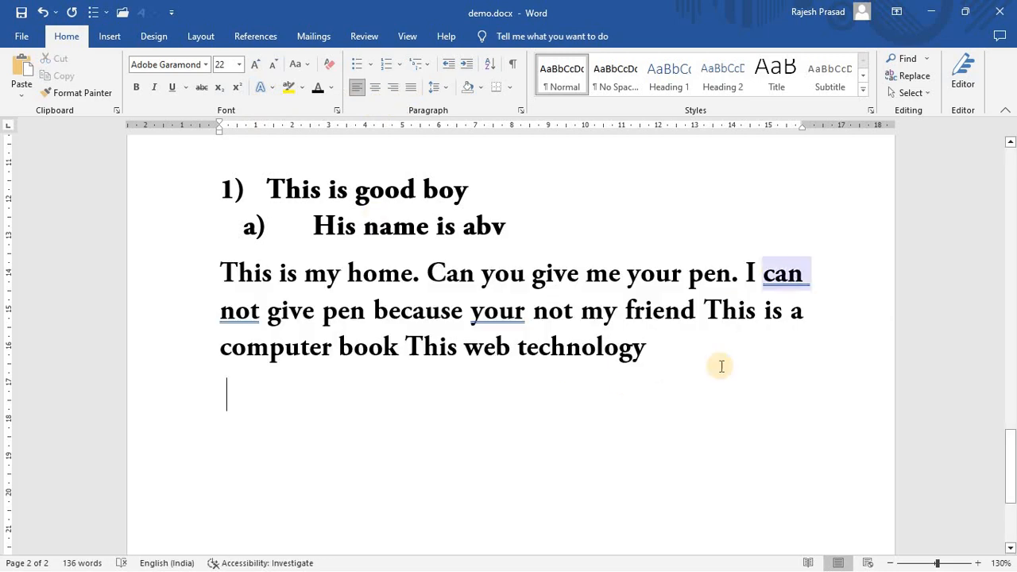
{"action": "left_click_drag", "start_coordinate": [799, 279], "coordinate": [790, 323]}
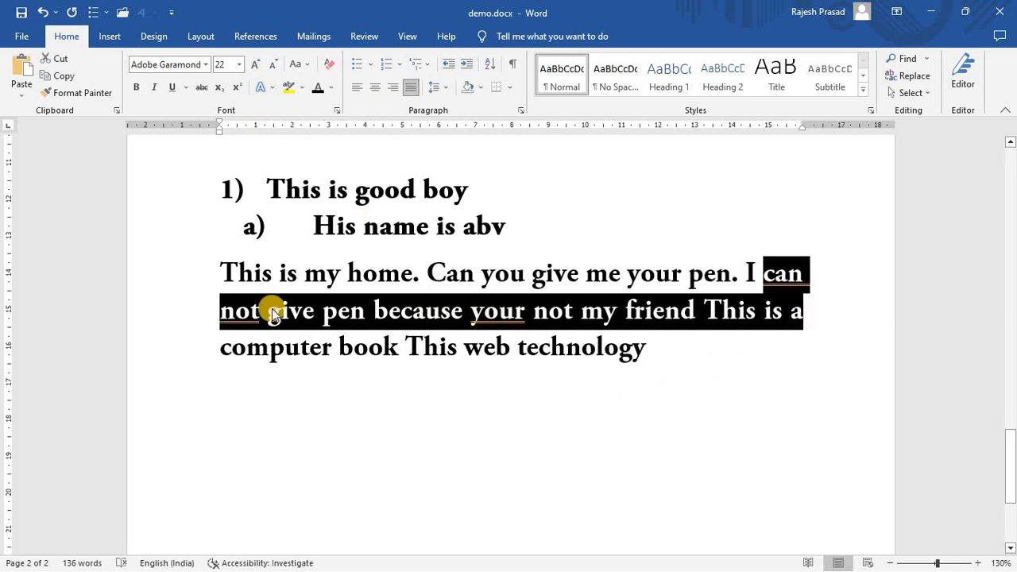
Append several lines of random filler words, starting with "jgdggpigigh" and ending with "jpjg", after "This web technology" in the last paragraph
{"action": "left_click", "coordinate": [654, 354]}
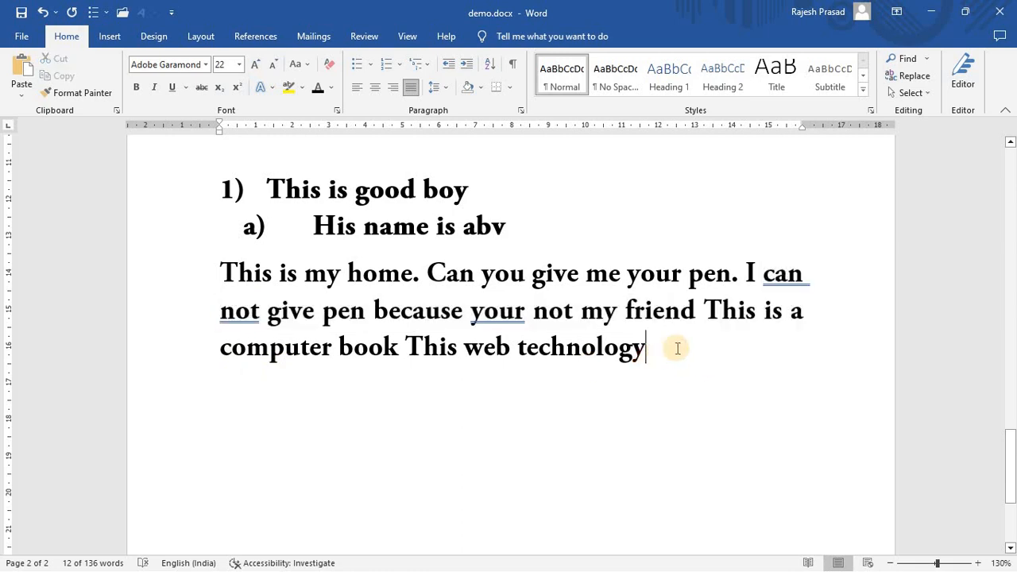
{"action": "type", "text": "jgdg"}
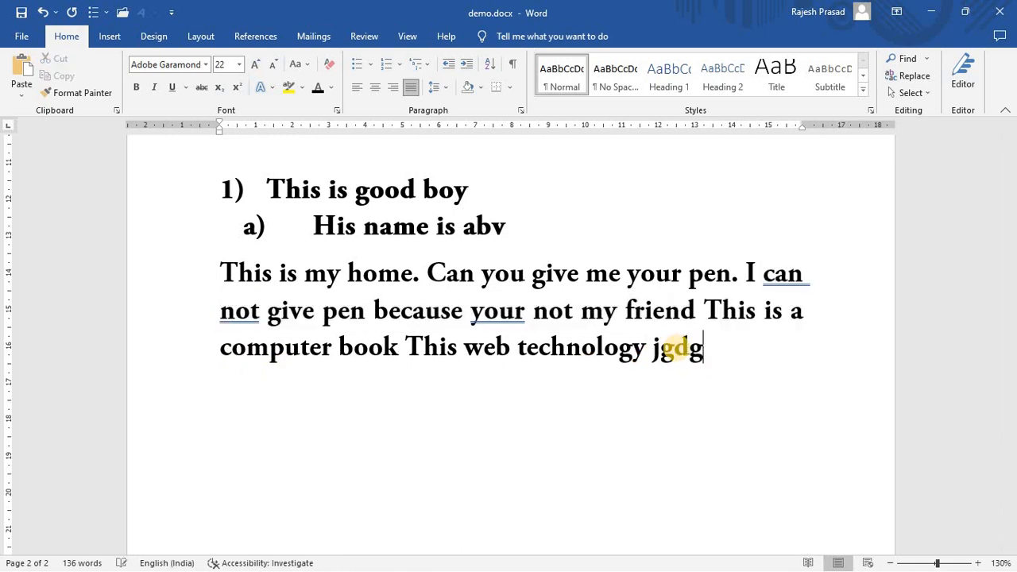
{"action": "type", "text": "gpigigh fhfhgfhgf"}
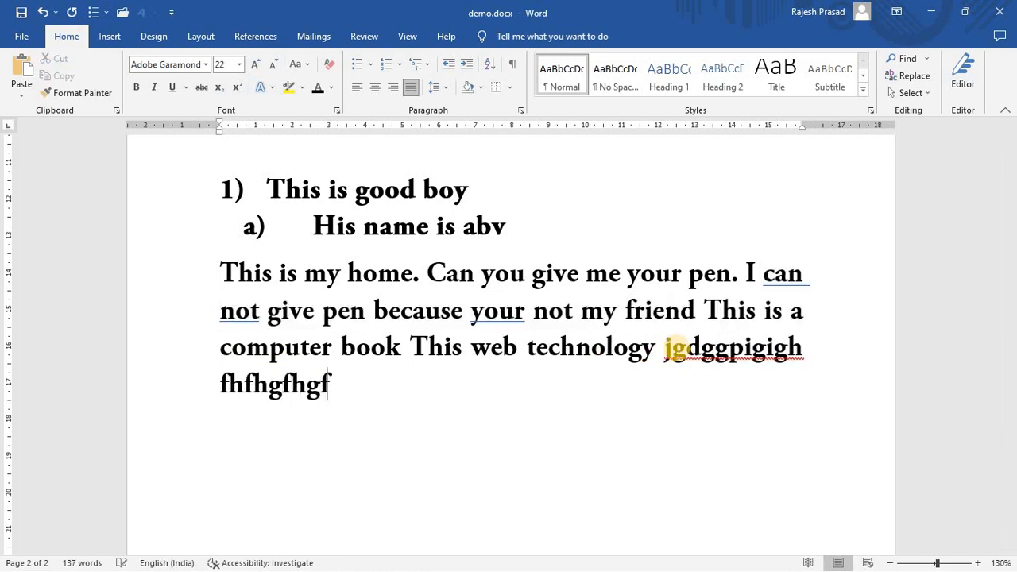
{"action": "type", "text": "ghfigifdjg iojpid dgfgfij ijgfgs"}
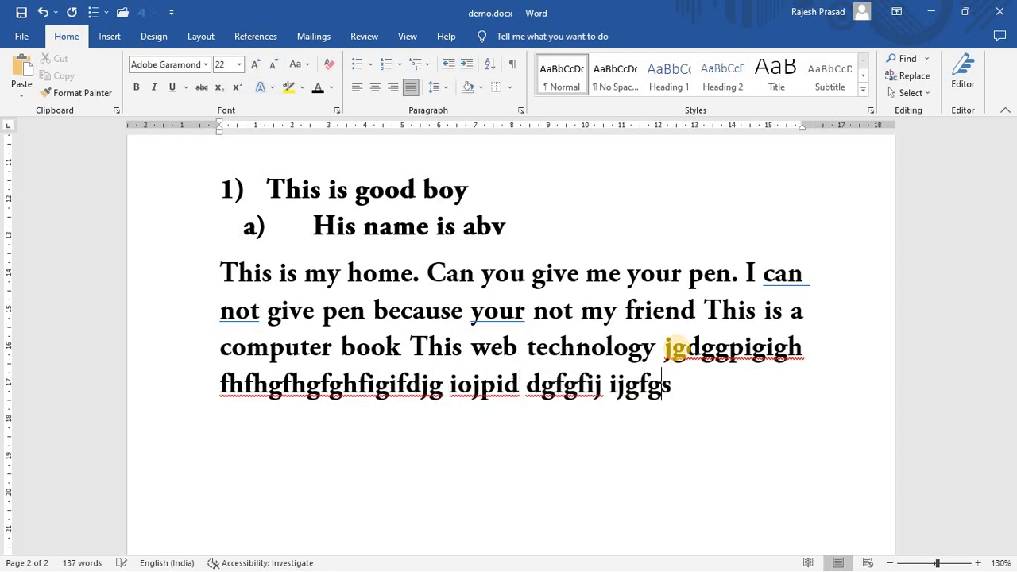
{"action": "type", "text": "dgdsh gohgfhgifdg jdjpgjfpgijf"}
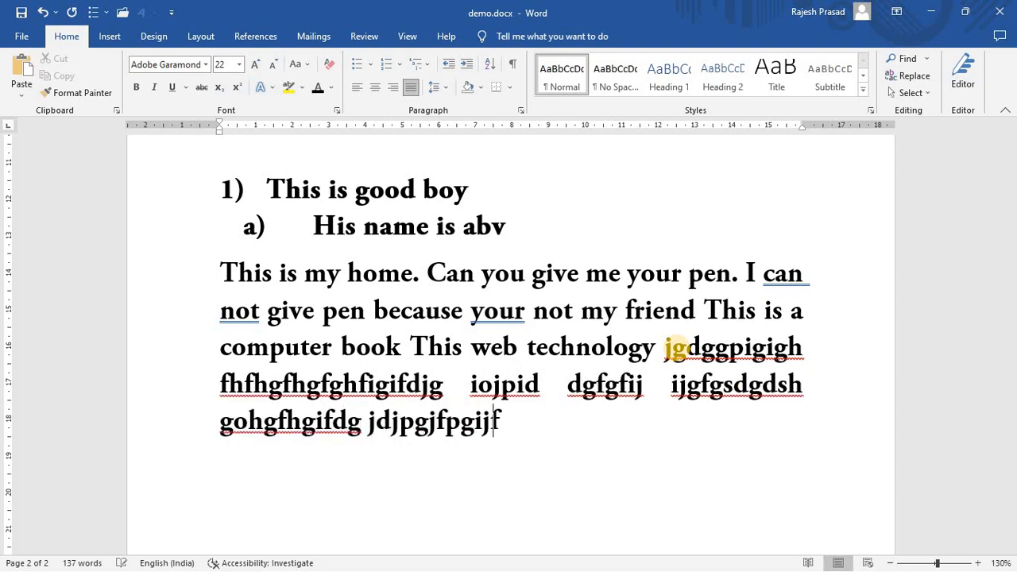
{"action": "type", "text": "p ijfpj pigpsdjg pgd gdtpisd"}
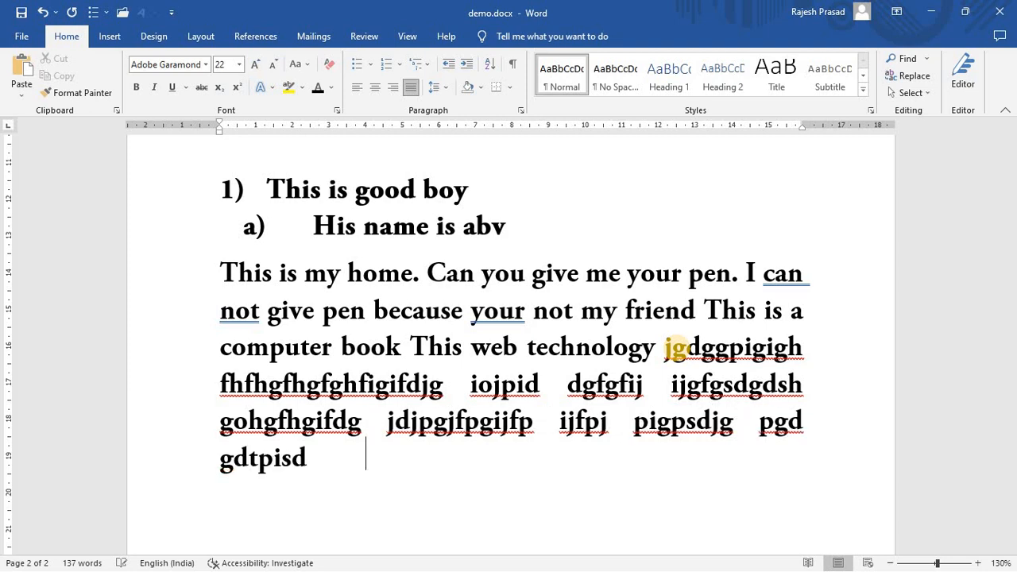
{"action": "type", "text": "pgisfg jpgjpgjspfi pigjfpg jpjg"}
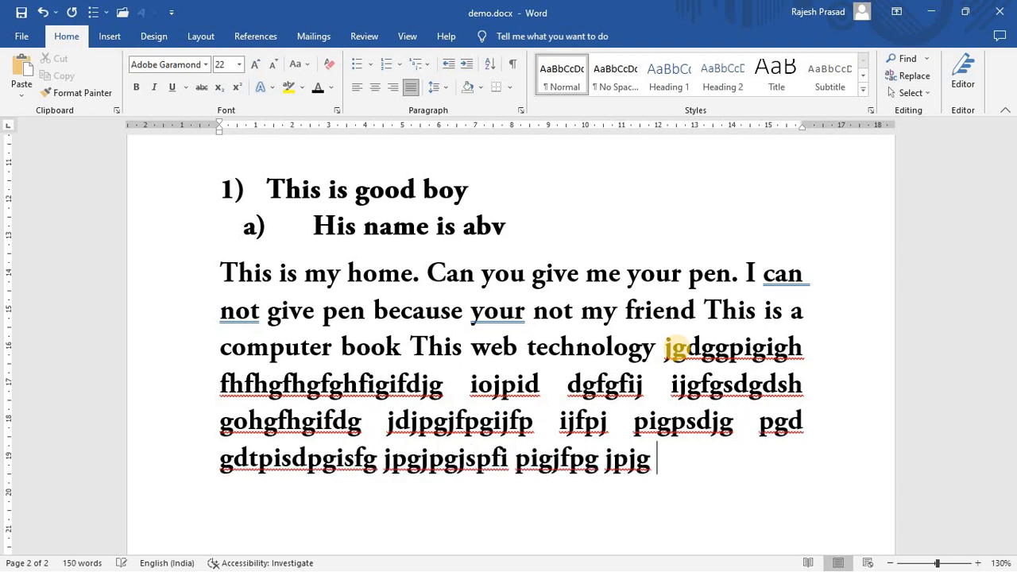
Try center and right alignment on the whole extended paragraph beginning "This is my home", ending with left alignment
{"action": "left_click_drag", "start_coordinate": [236, 262], "coordinate": [660, 461]}
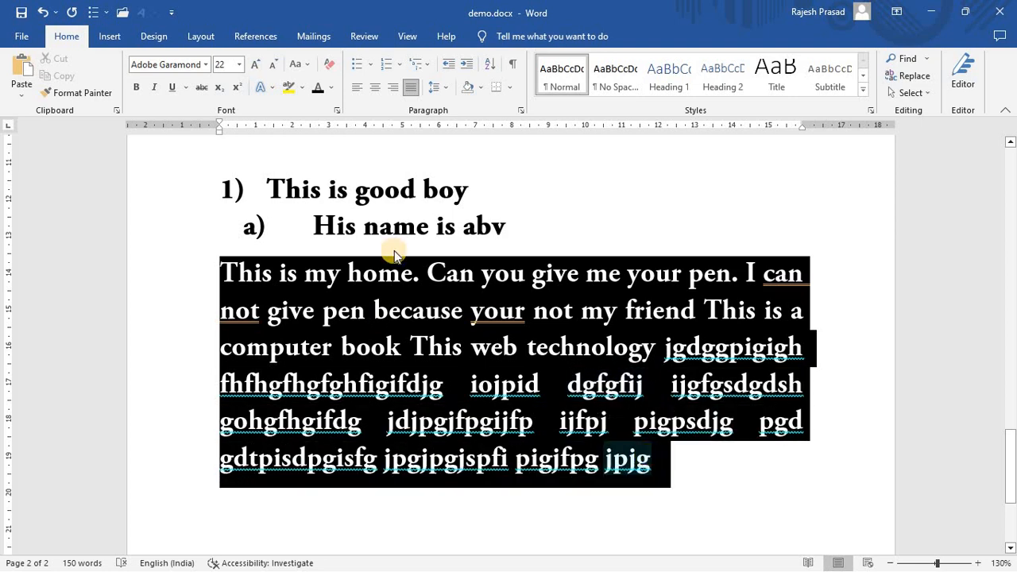
{"action": "left_click", "coordinate": [374, 86]}
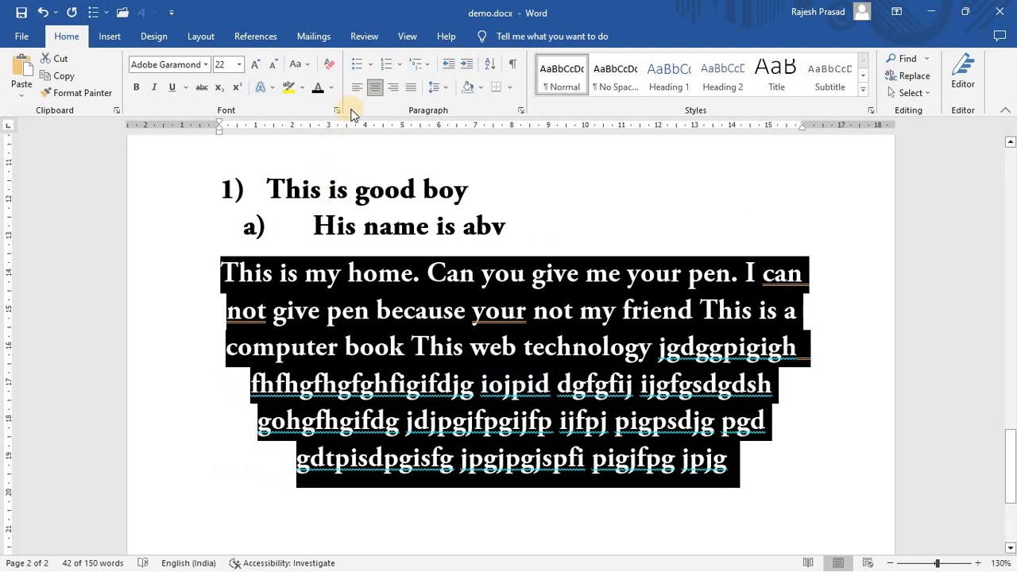
{"action": "key", "text": "ctrl+r"}
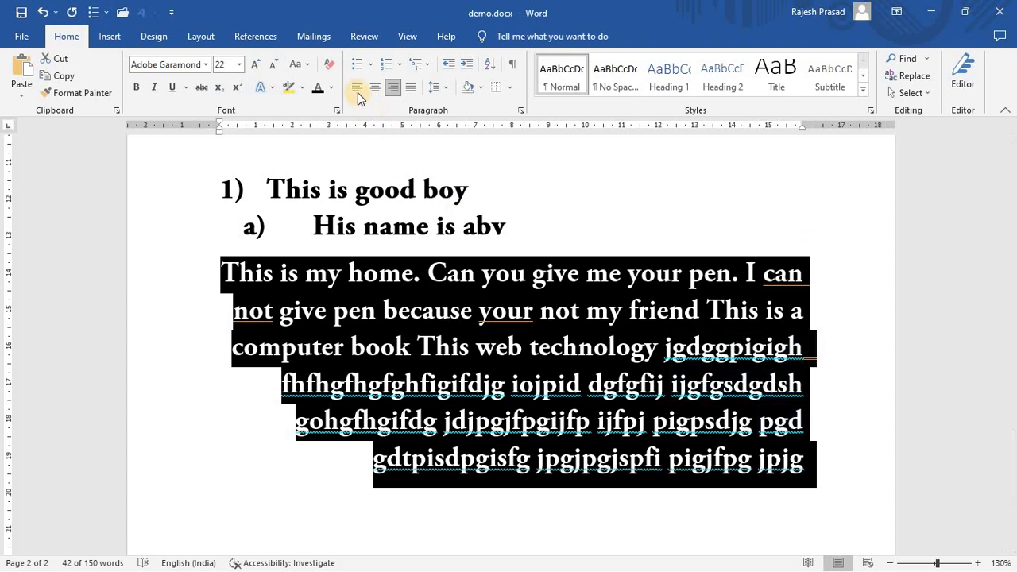
{"action": "key", "text": "ctrl+l"}
{"action": "left_click", "coordinate": [688, 436]}
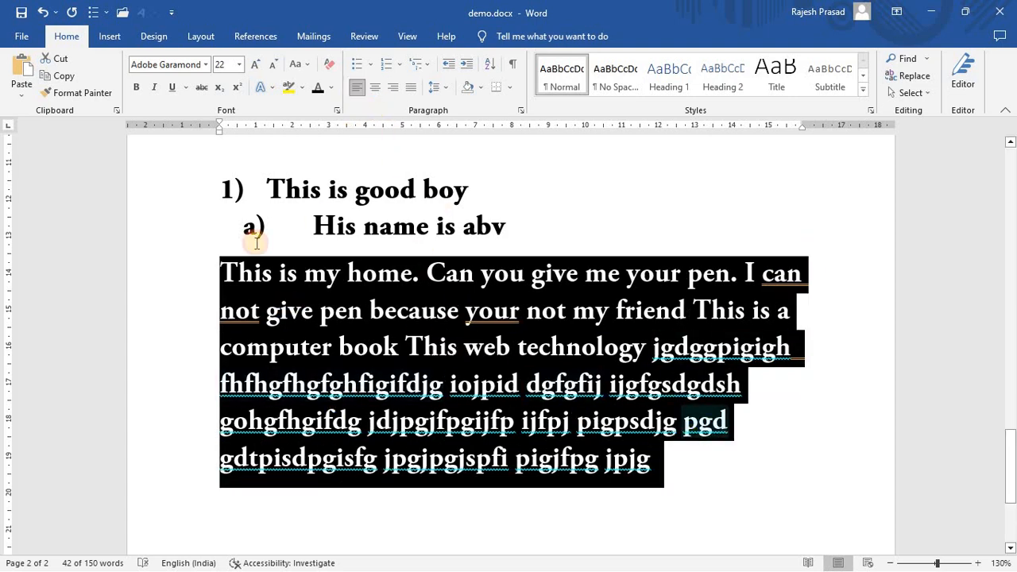
{"action": "left_click", "coordinate": [704, 468]}
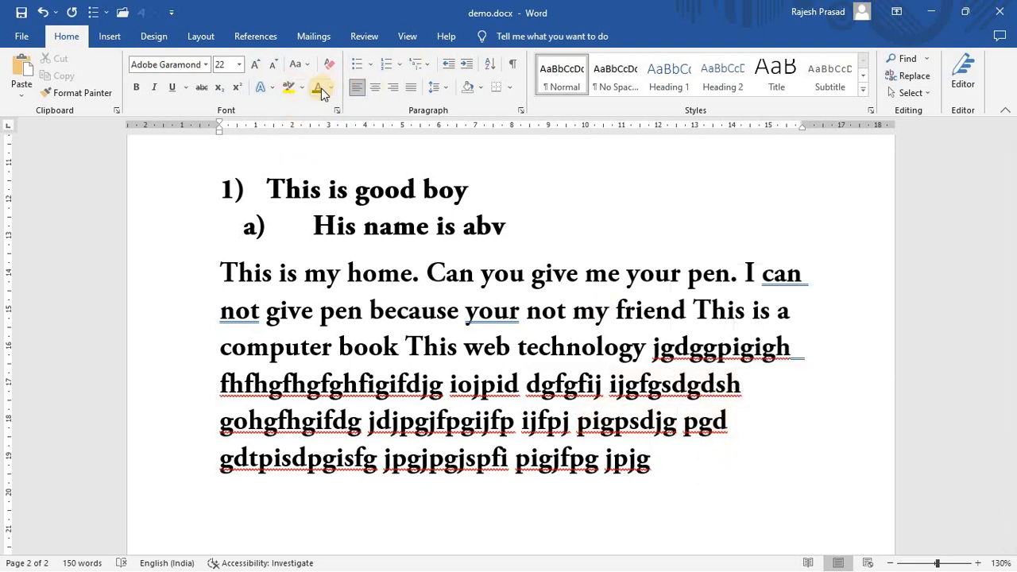
{"action": "scroll", "coordinate": [390, 336], "scroll_direction": "up", "scroll_amount": 2}
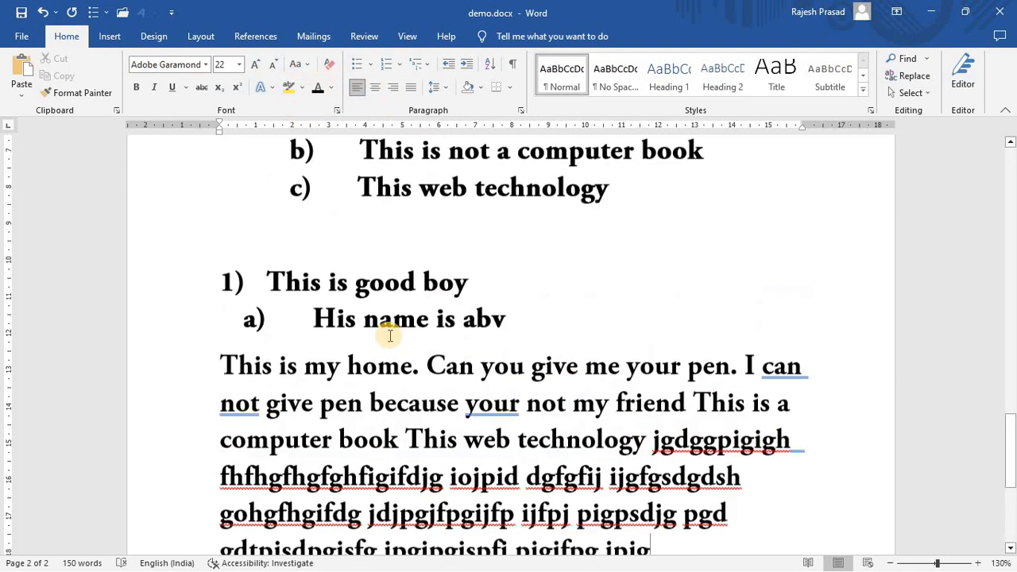
{"action": "scroll", "coordinate": [390, 335], "scroll_direction": "down", "scroll_amount": 2}
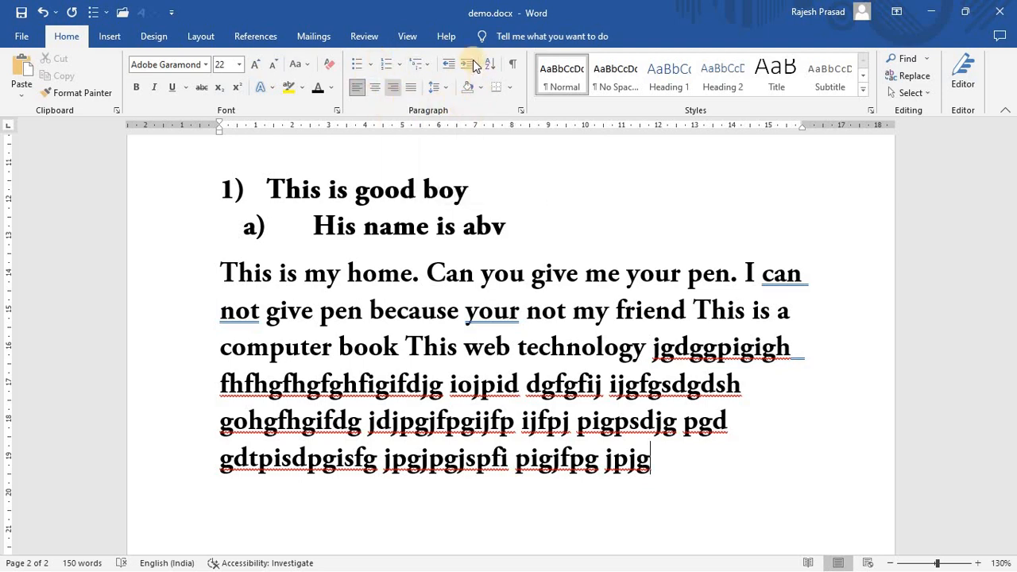
{"action": "scroll", "coordinate": [501, 103], "scroll_direction": "down", "scroll_amount": 1}
{"action": "scroll", "coordinate": [452, 302], "scroll_direction": "down", "scroll_amount": 5}
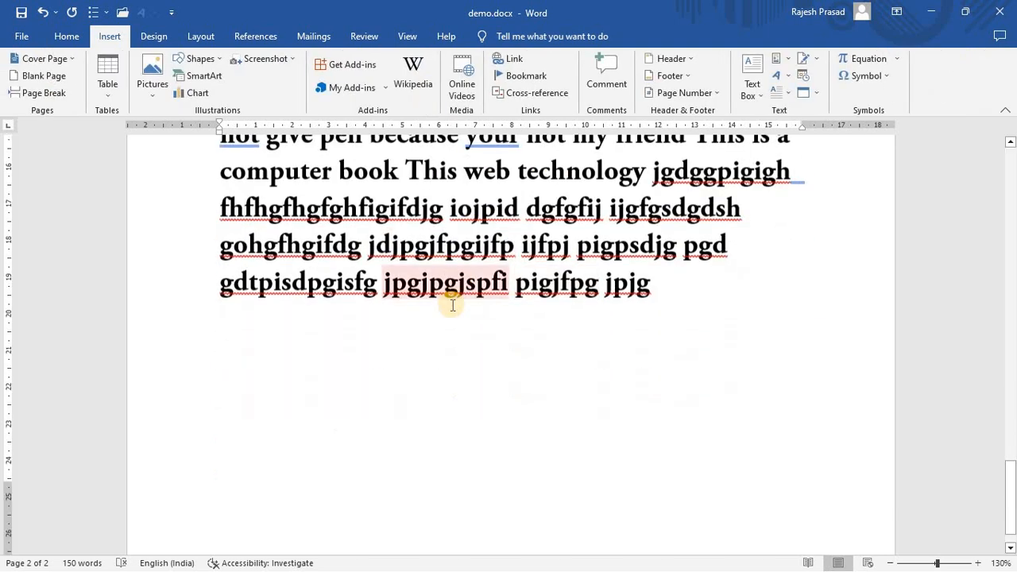
Set the line spacing of list item a) "This is a computer book" to 1.5
{"action": "scroll", "coordinate": [387, 274], "scroll_direction": "up", "scroll_amount": 5}
{"action": "scroll", "coordinate": [377, 231], "scroll_direction": "up", "scroll_amount": 6}
{"action": "scroll", "coordinate": [577, 234], "scroll_direction": "down", "scroll_amount": 3}
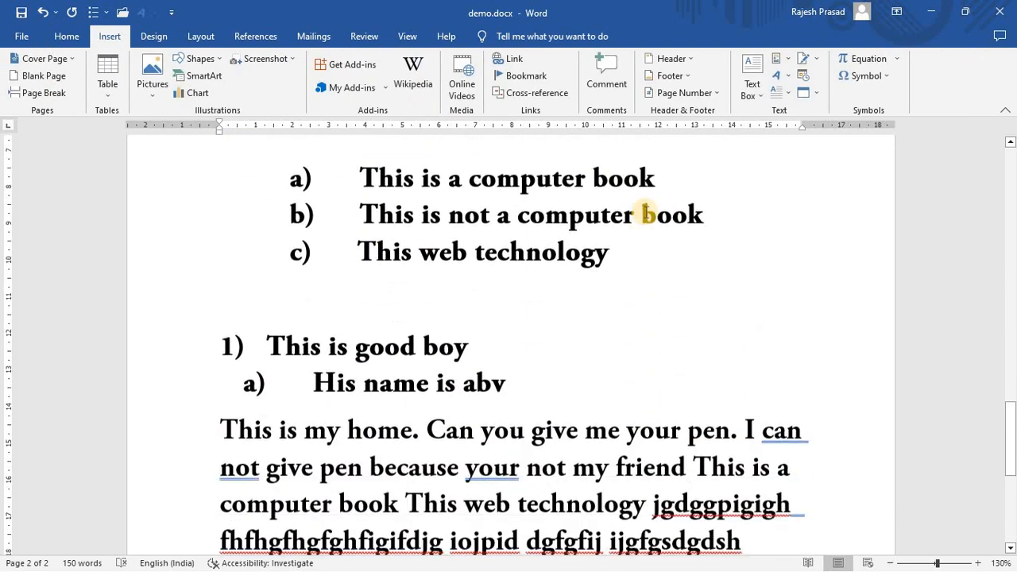
{"action": "scroll", "coordinate": [646, 223], "scroll_direction": "up", "scroll_amount": 1}
{"action": "left_click", "coordinate": [672, 232]}
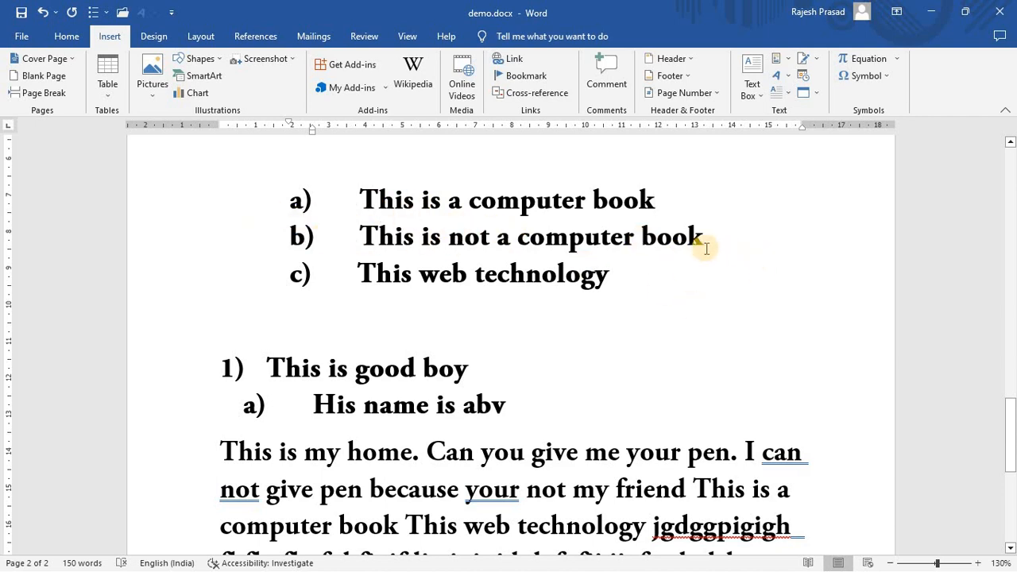
{"action": "left_click", "coordinate": [64, 31]}
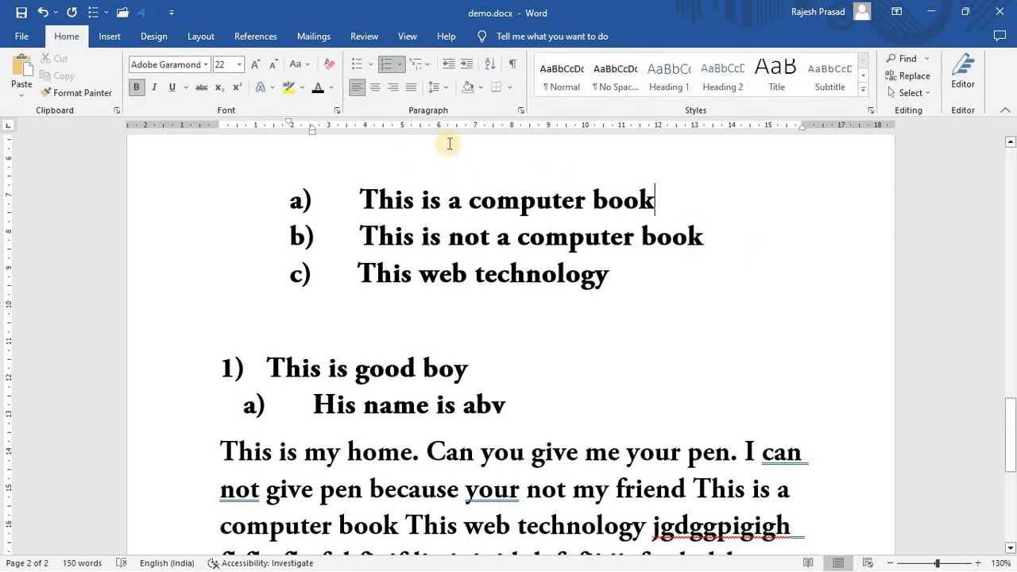
{"action": "left_click", "coordinate": [447, 89]}
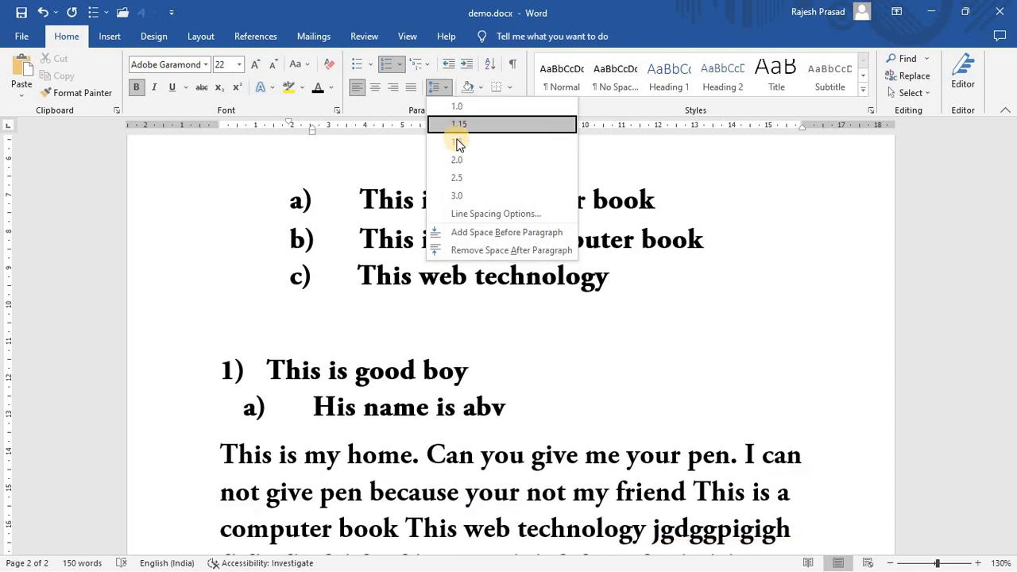
{"action": "left_click", "coordinate": [457, 141]}
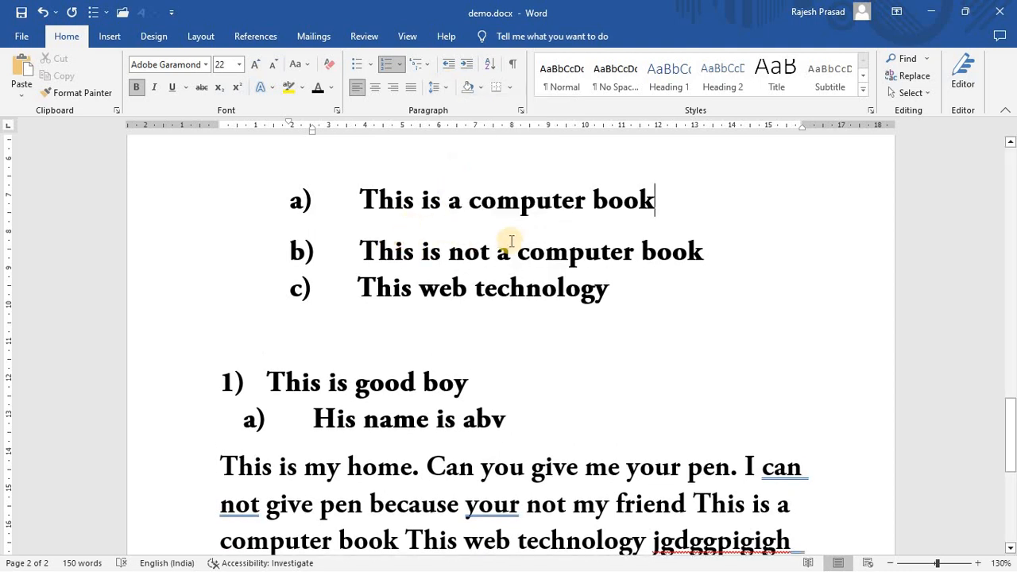
Try 3.0 line spacing on list item a) "This is a computer book", and set it to 1.0 instead
{"action": "left_click", "coordinate": [442, 87]}
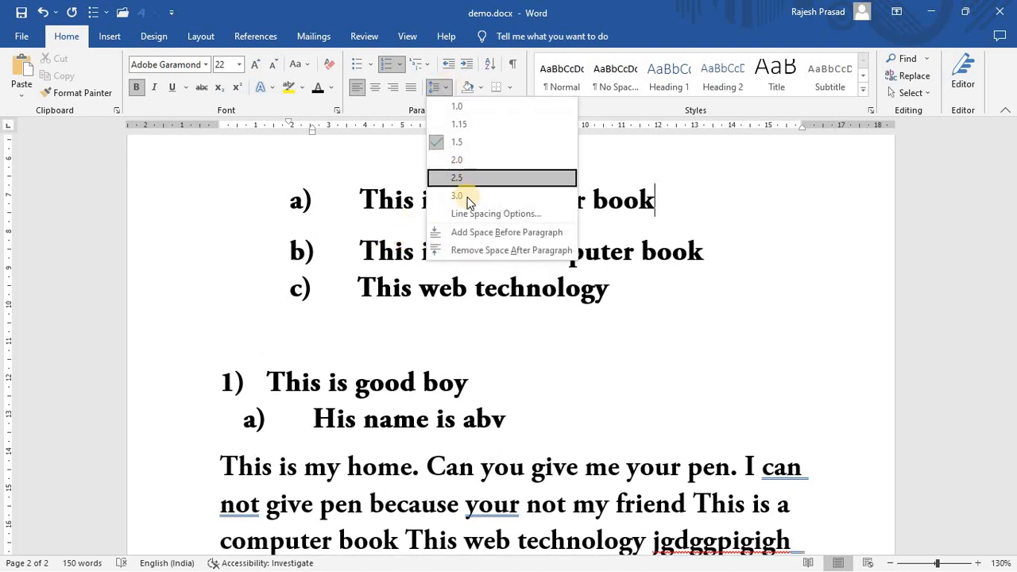
{"action": "left_click", "coordinate": [458, 194]}
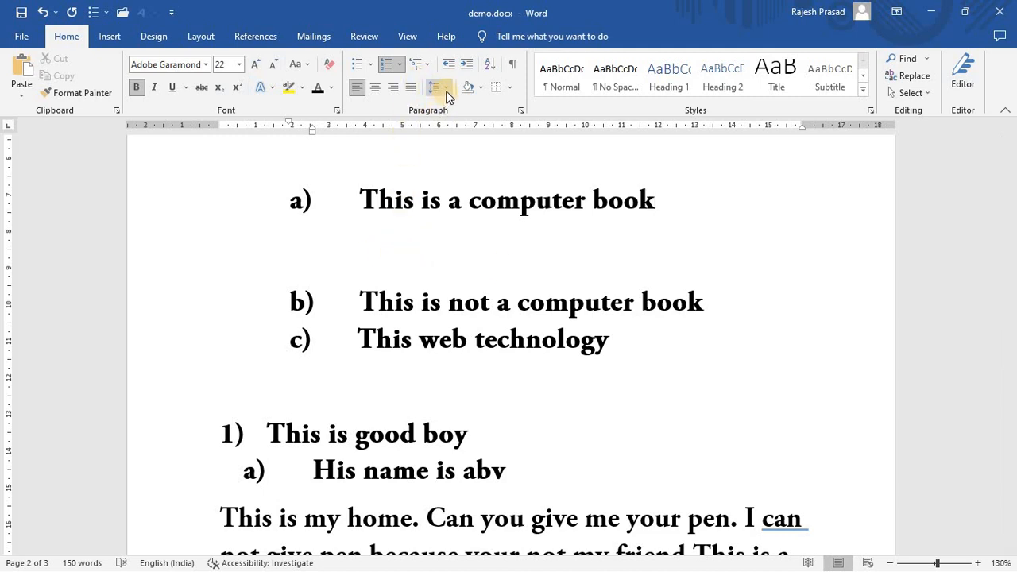
{"action": "left_click", "coordinate": [446, 90]}
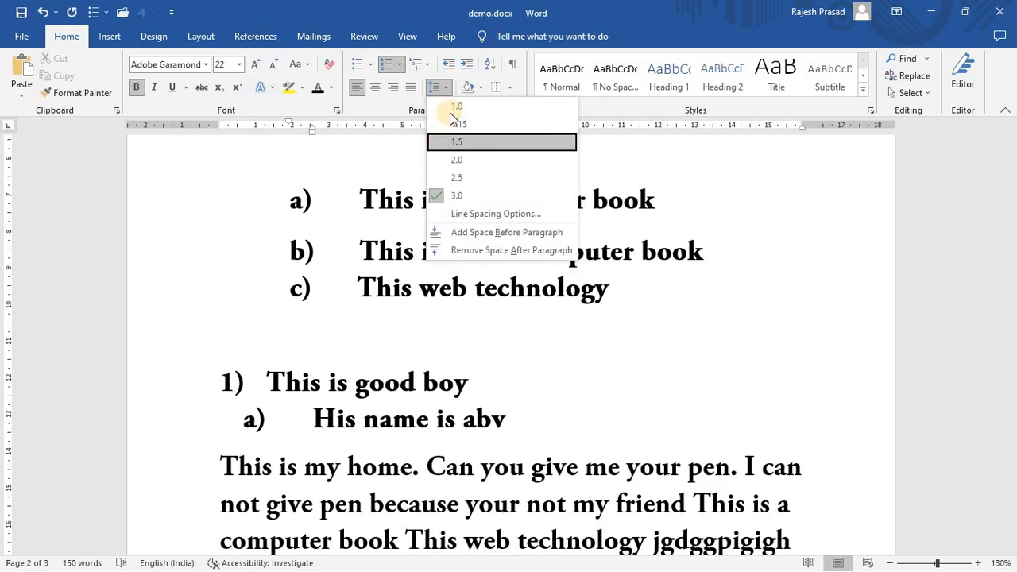
{"action": "left_click", "coordinate": [454, 103]}
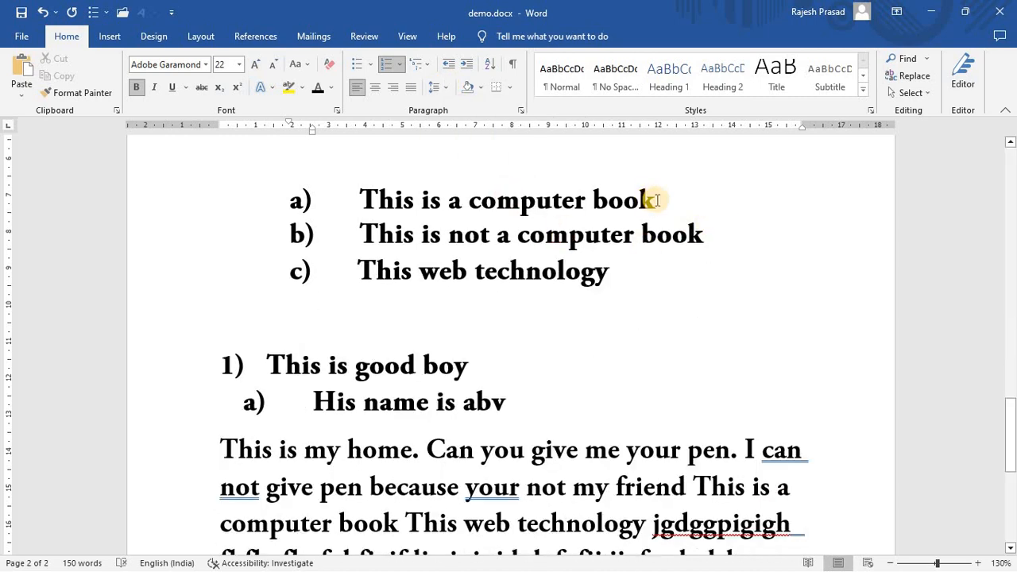
Remove the space after list item a) "This is a computer book" and insert an unnumbered blank line below it
{"action": "left_click", "coordinate": [444, 89]}
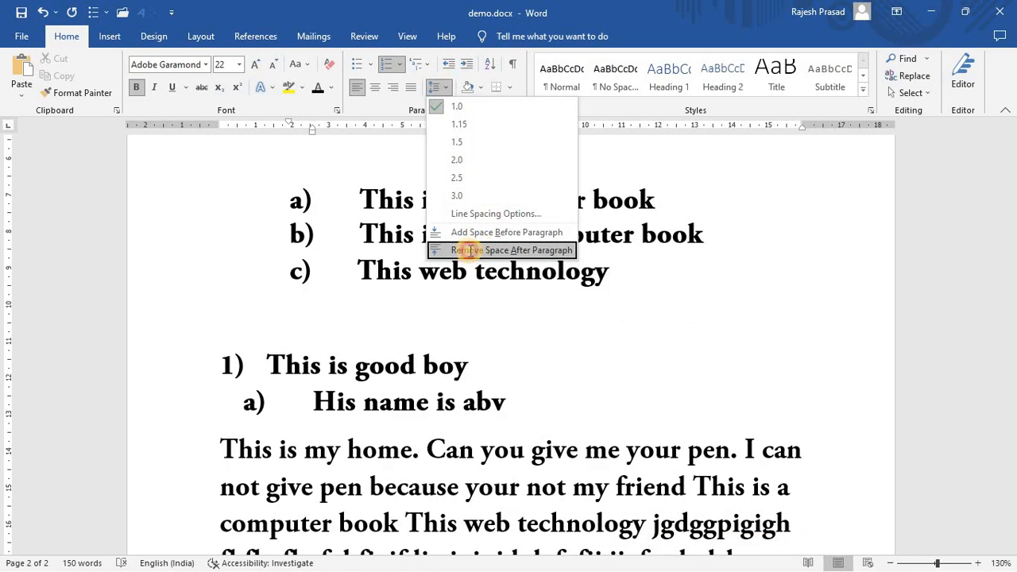
{"action": "left_click", "coordinate": [469, 250]}
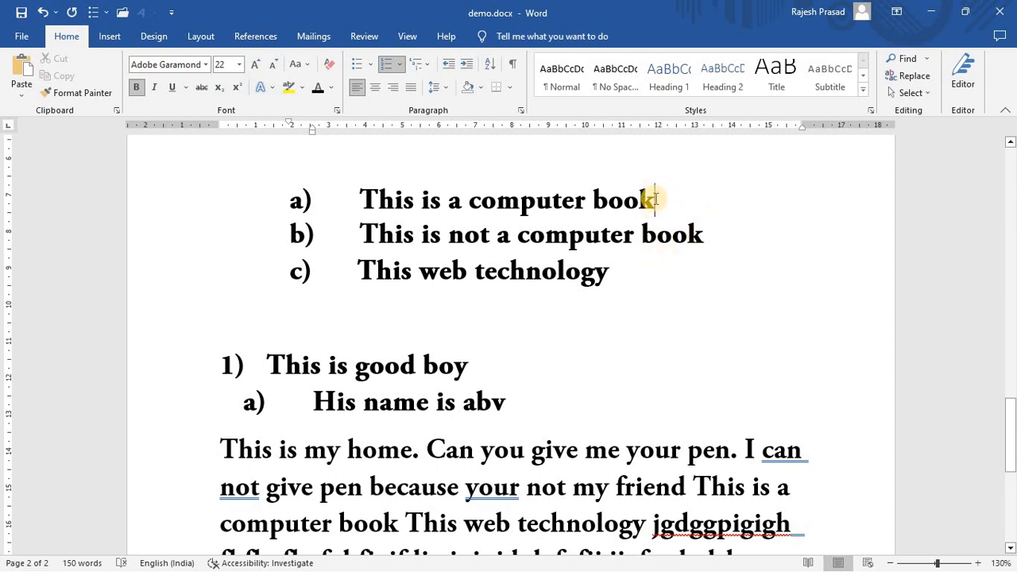
{"action": "key", "text": "Return"}
{"action": "key", "text": "BackSpace"}
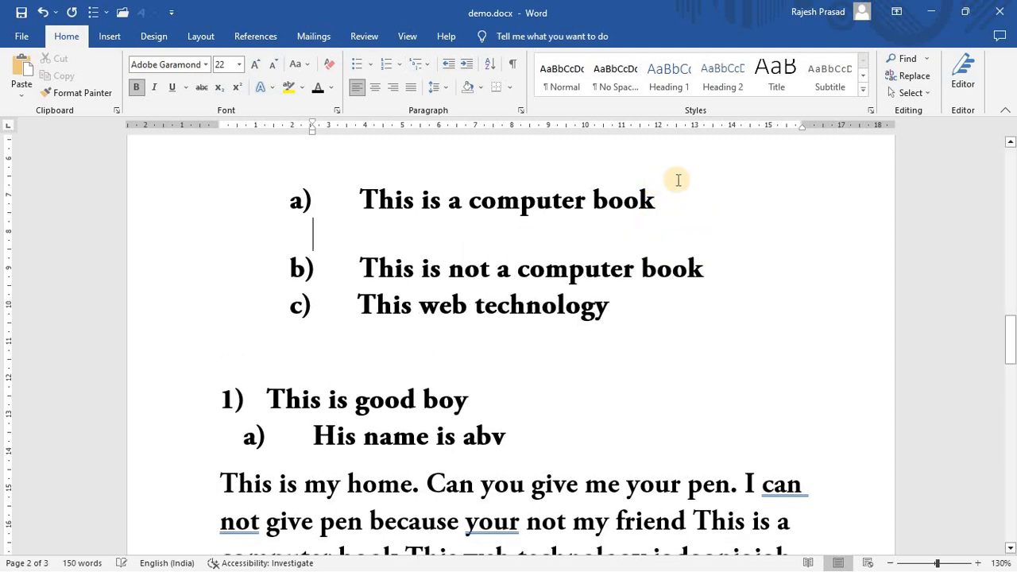
{"action": "left_click", "coordinate": [672, 196]}
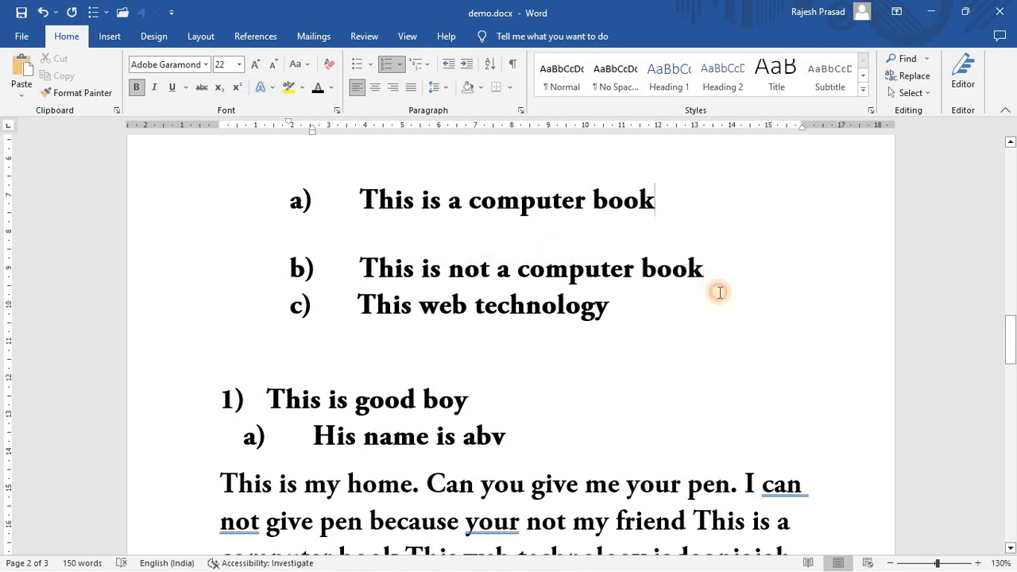
Insert an unnumbered blank line below list item b) "This is not a computer book"
{"action": "key", "text": "Return"}
{"action": "key", "text": "BackSpace"}
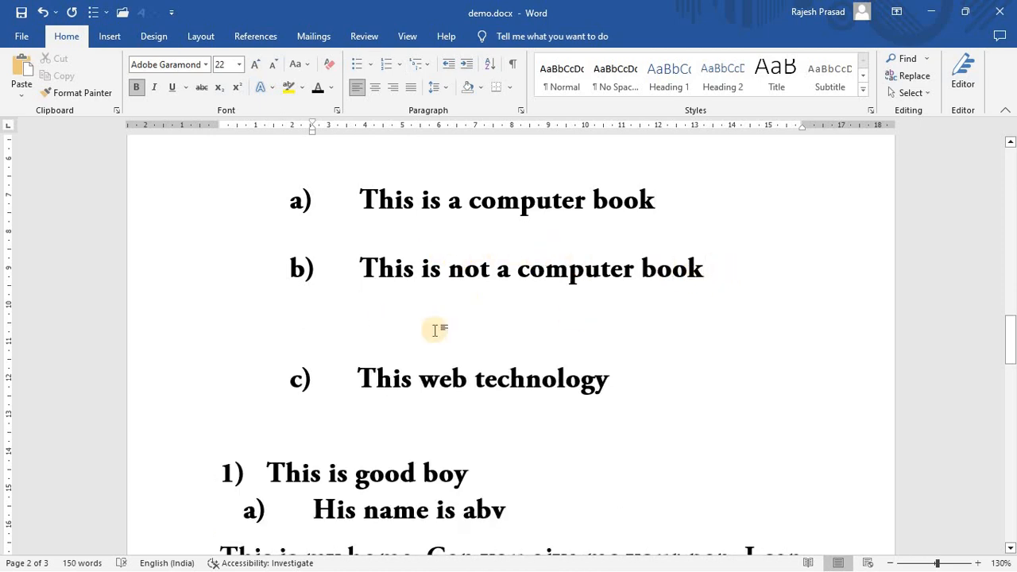
{"action": "key", "text": "BackSpace"}
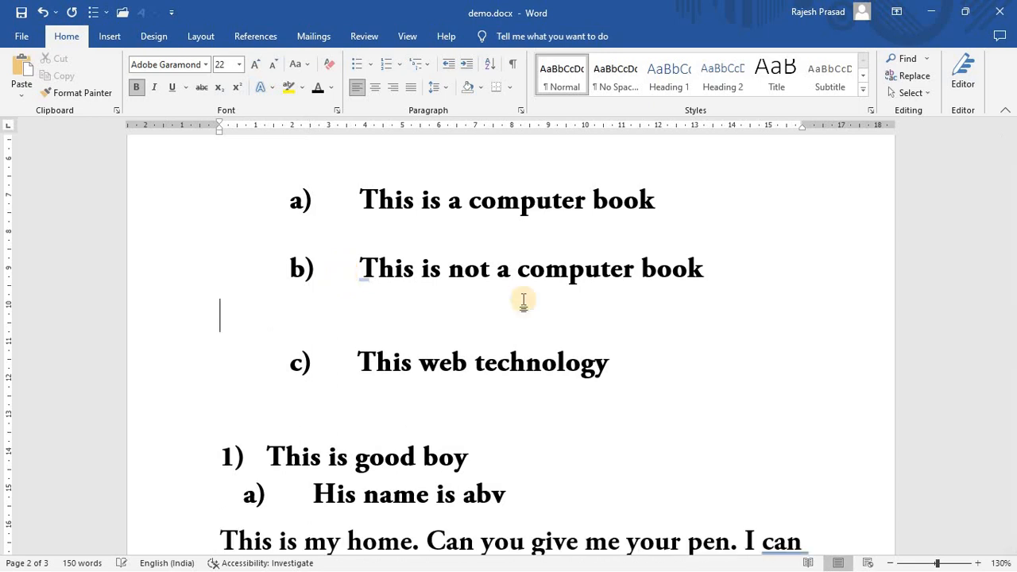
{"action": "left_click", "coordinate": [653, 202]}
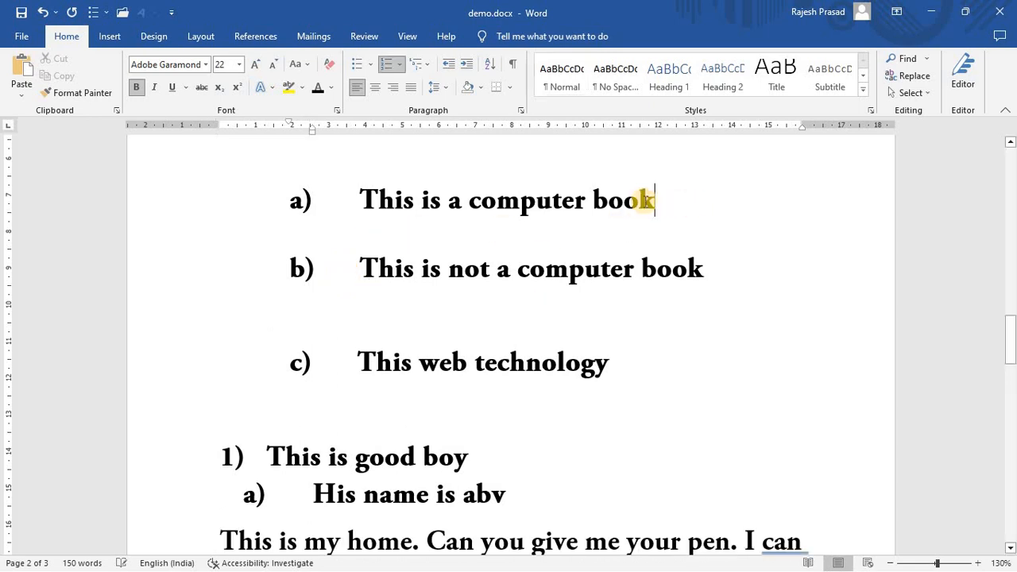
{"action": "left_click", "coordinate": [442, 87]}
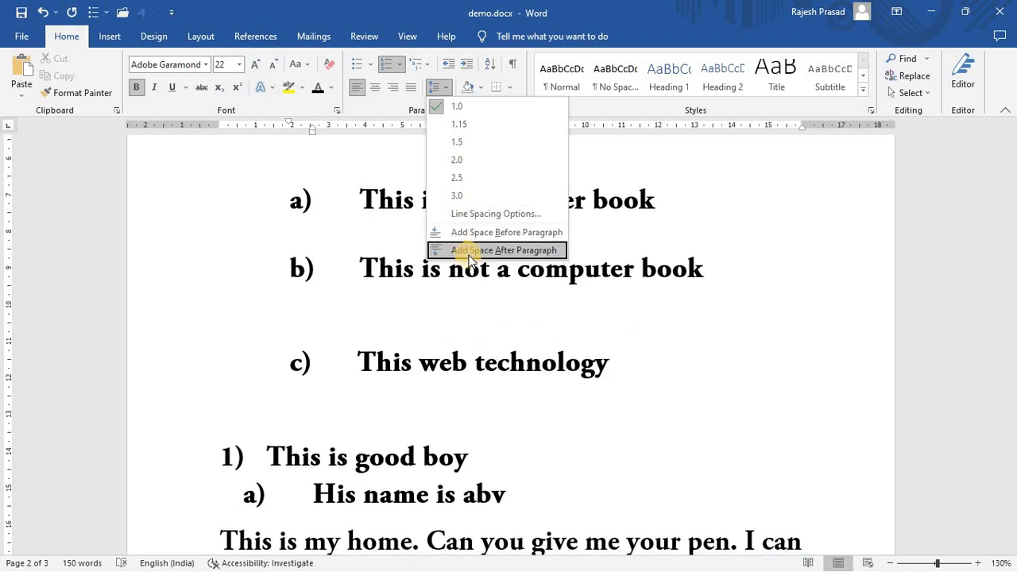
{"action": "left_click", "coordinate": [697, 220]}
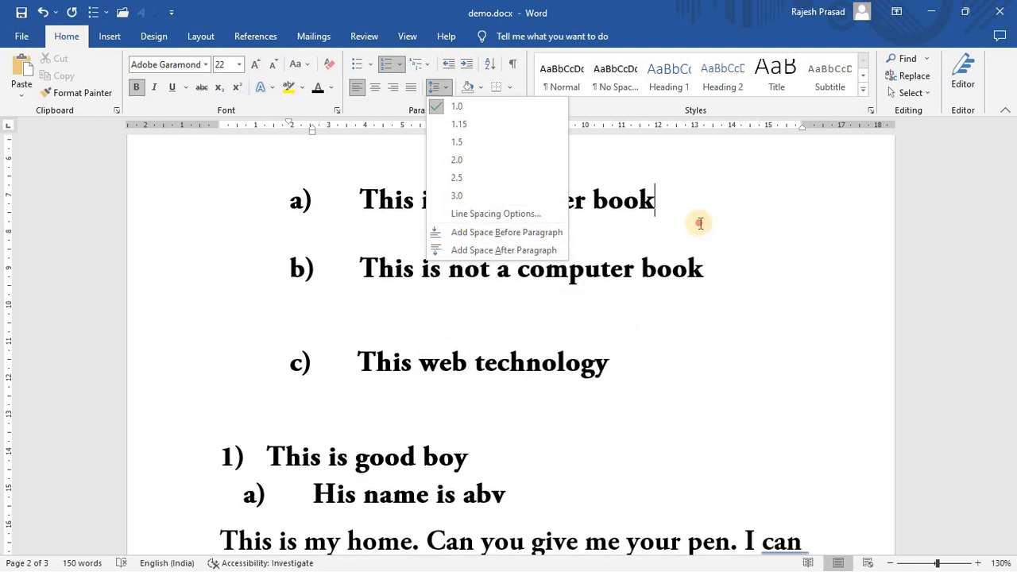
Remove the blank lines below list items a) "This is a computer book" and b) "This is not a computer book"
{"action": "left_click", "coordinate": [409, 244]}
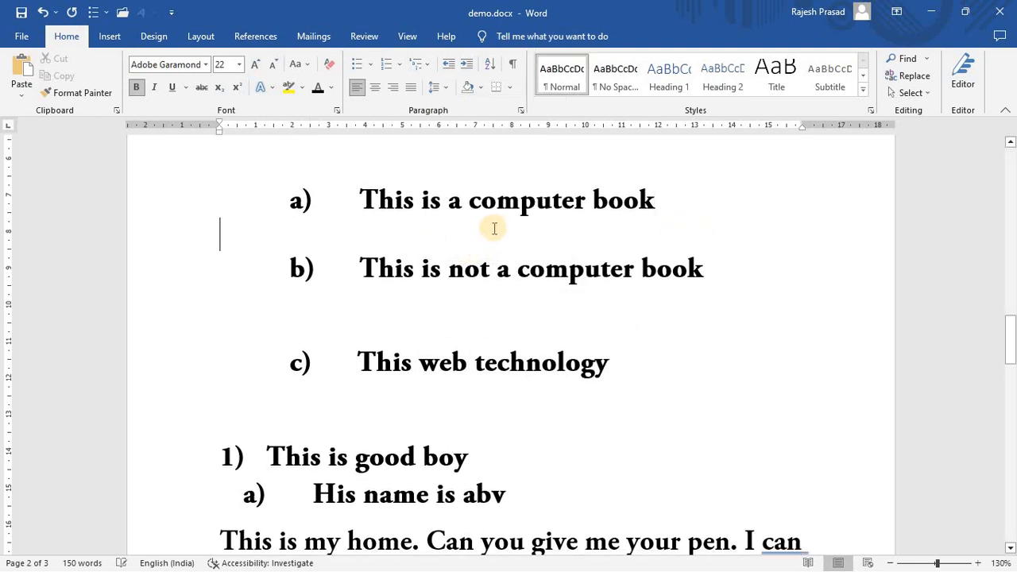
{"action": "key", "text": "BackSpace"}
{"action": "left_click", "coordinate": [411, 272]}
{"action": "key", "text": "BackSpace"}
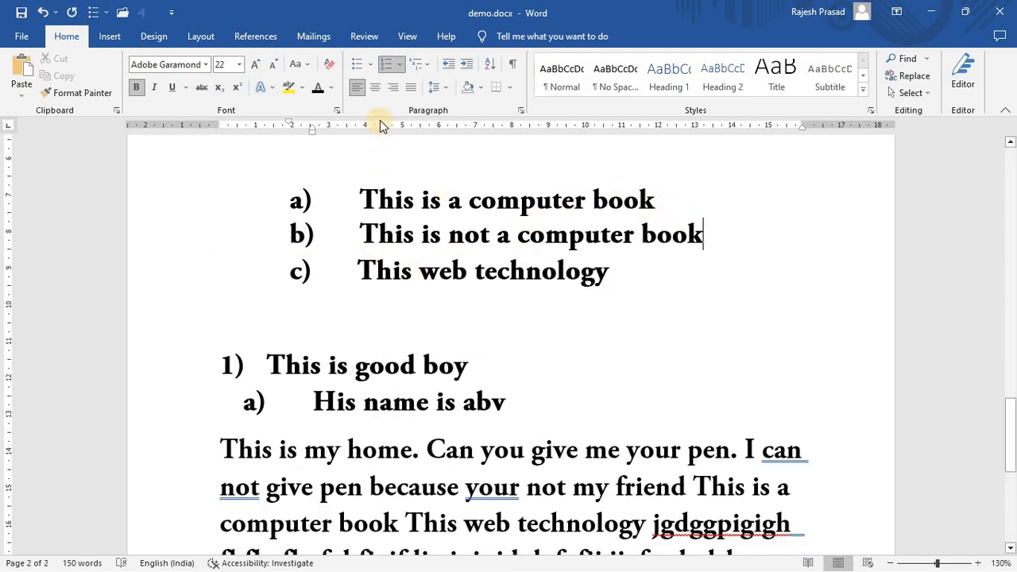
{"action": "left_click", "coordinate": [446, 87]}
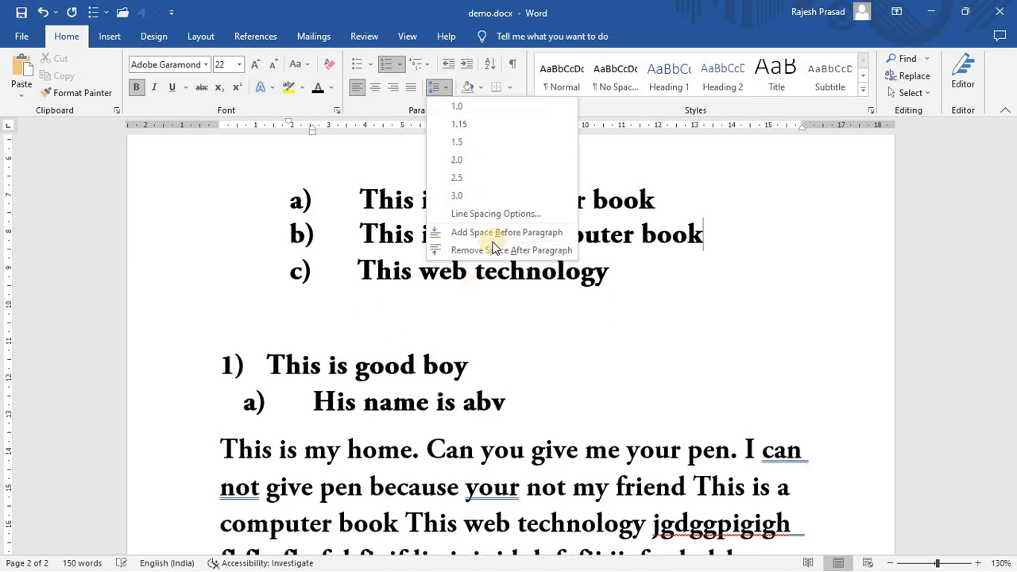
{"action": "left_click", "coordinate": [793, 215]}
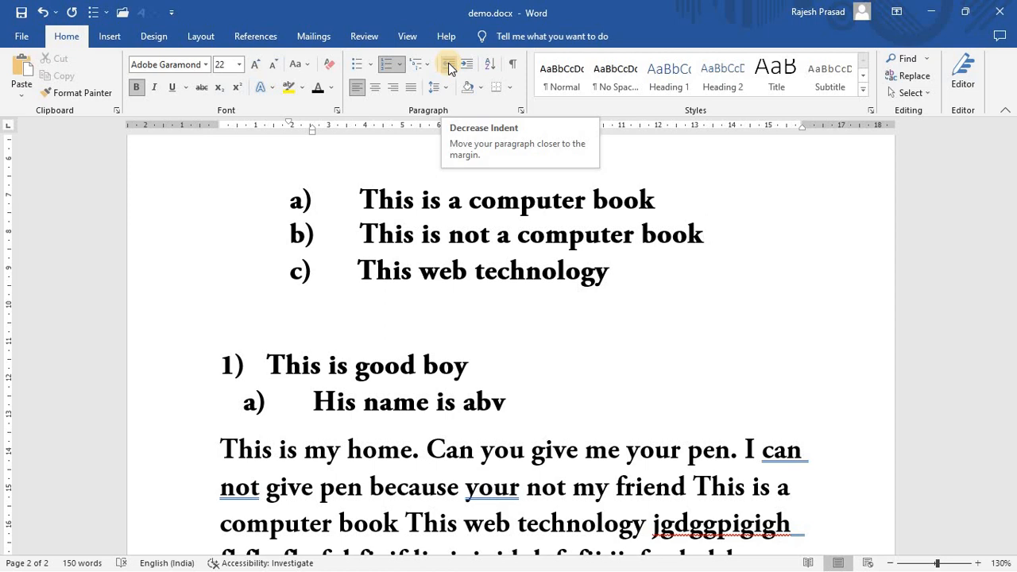
Try increasing and decreasing the indent of the whole paragraph beginning "This is my home", ending with it indented one level
{"action": "scroll", "coordinate": [602, 371], "scroll_direction": "down", "scroll_amount": 3}
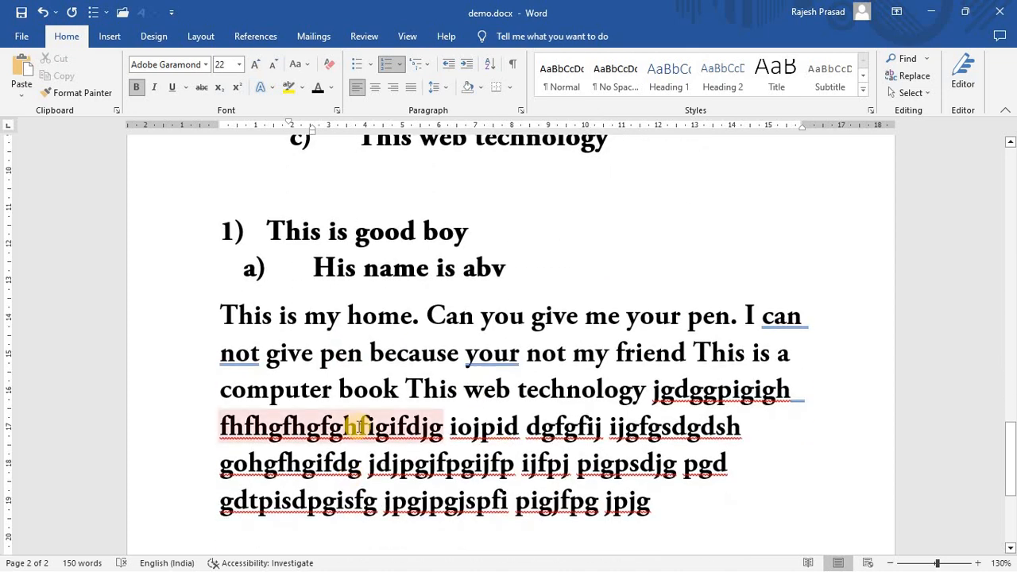
{"action": "double_click", "coordinate": [419, 429]}
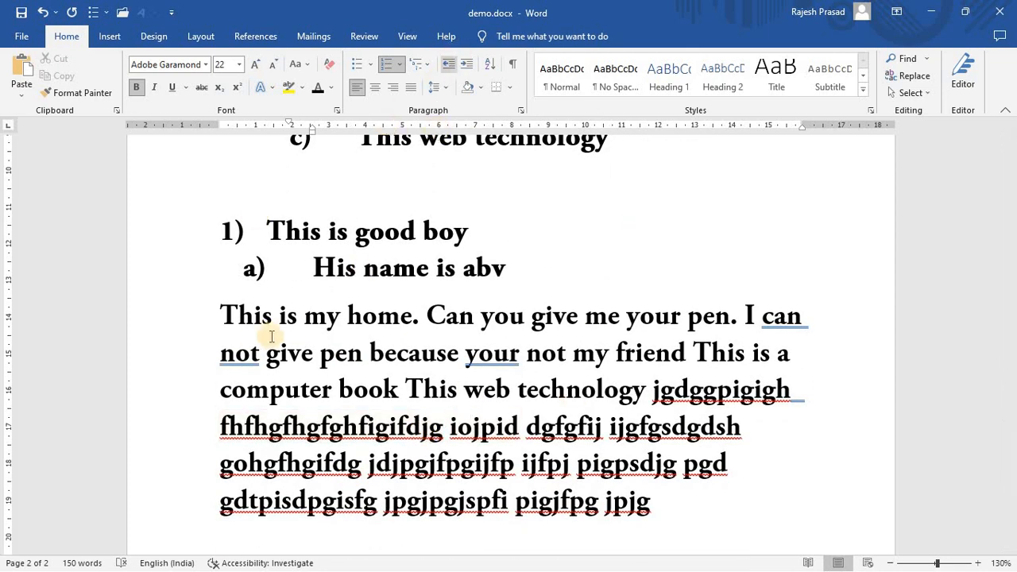
{"action": "left_click_drag", "start_coordinate": [226, 316], "coordinate": [660, 509]}
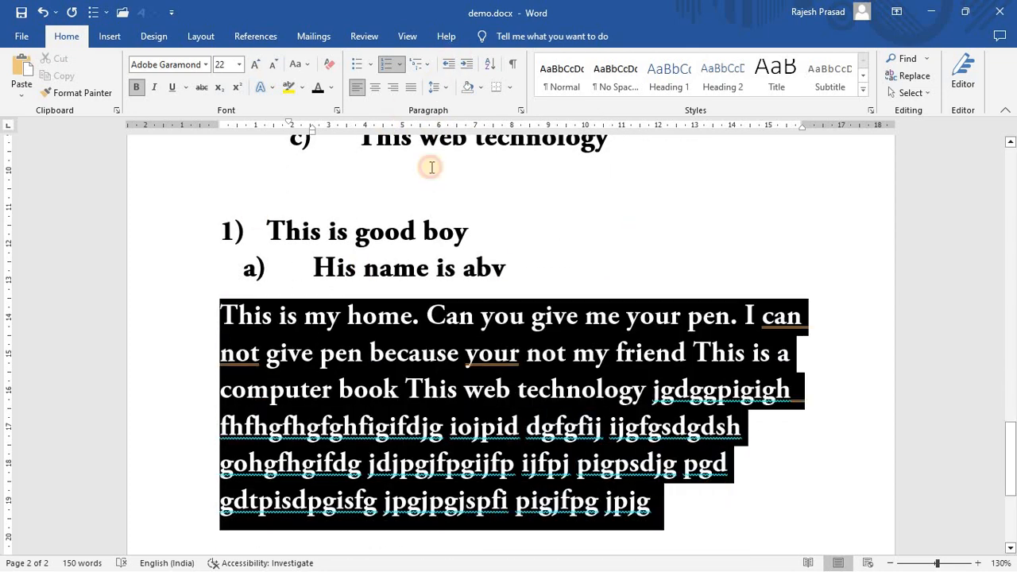
{"action": "left_click", "coordinate": [464, 69]}
{"action": "left_click", "coordinate": [449, 69]}
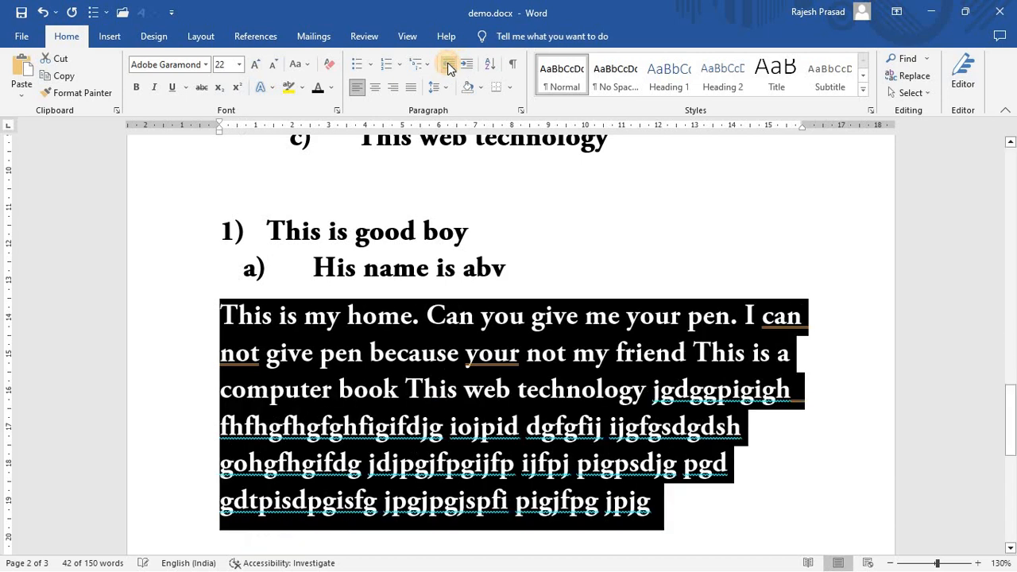
{"action": "left_click", "coordinate": [465, 68]}
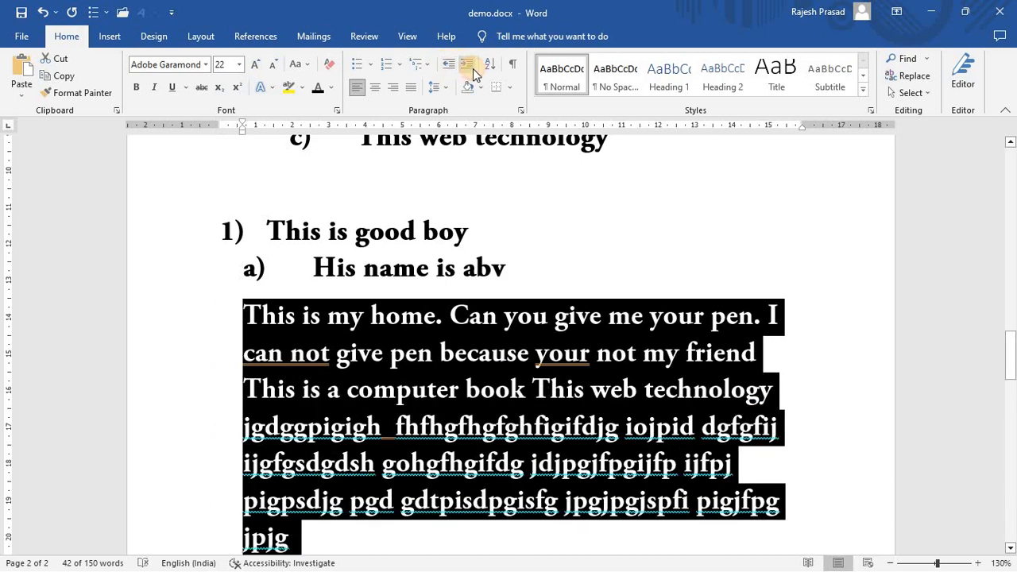
{"action": "left_click", "coordinate": [841, 258]}
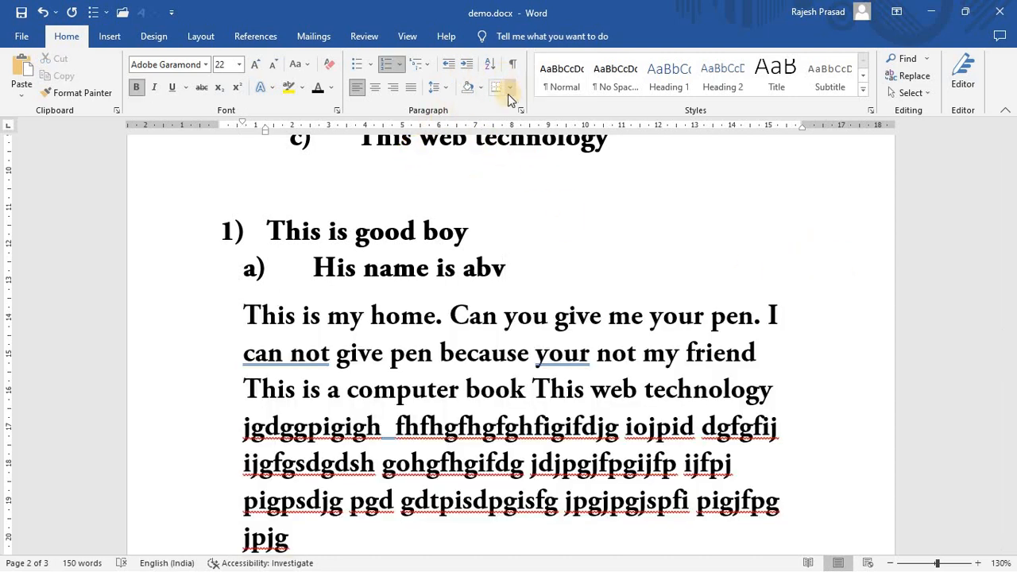
Try a border around only the first line of the paragraph beginning "This is my home", and remove it again
{"action": "left_click_drag", "start_coordinate": [246, 318], "coordinate": [787, 322]}
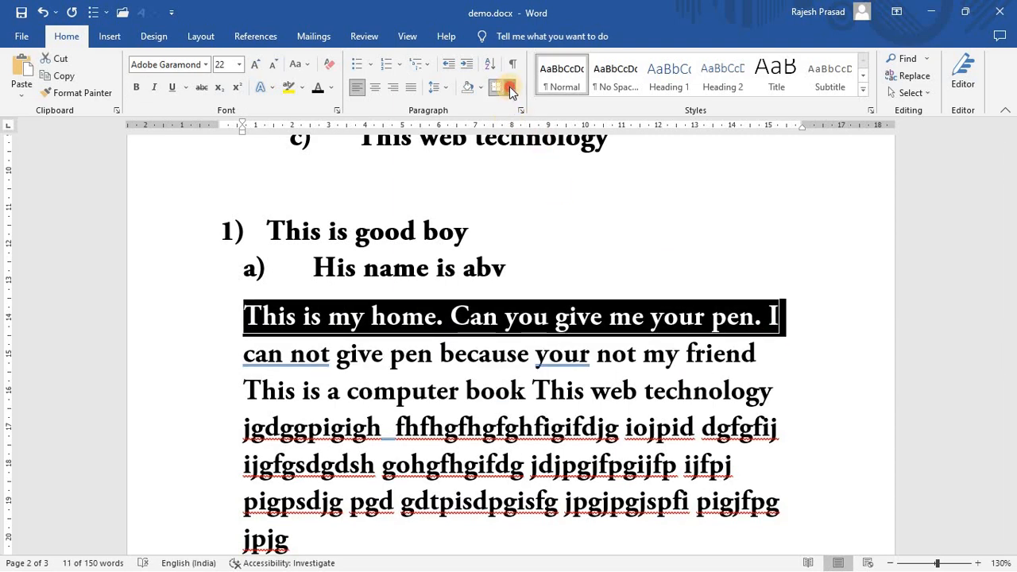
{"action": "left_click", "coordinate": [511, 93]}
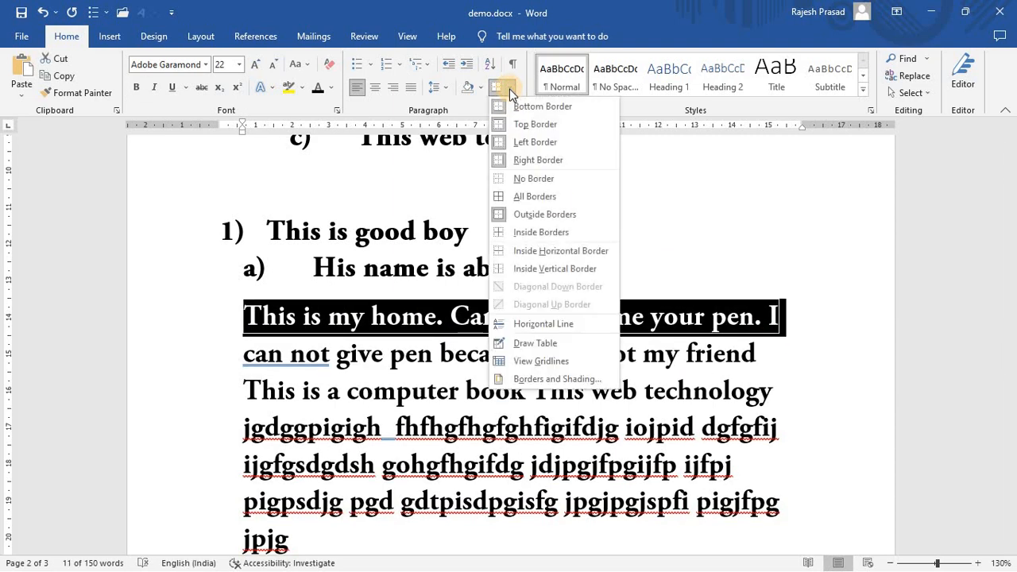
{"action": "left_click", "coordinate": [546, 198]}
{"action": "left_click", "coordinate": [700, 282]}
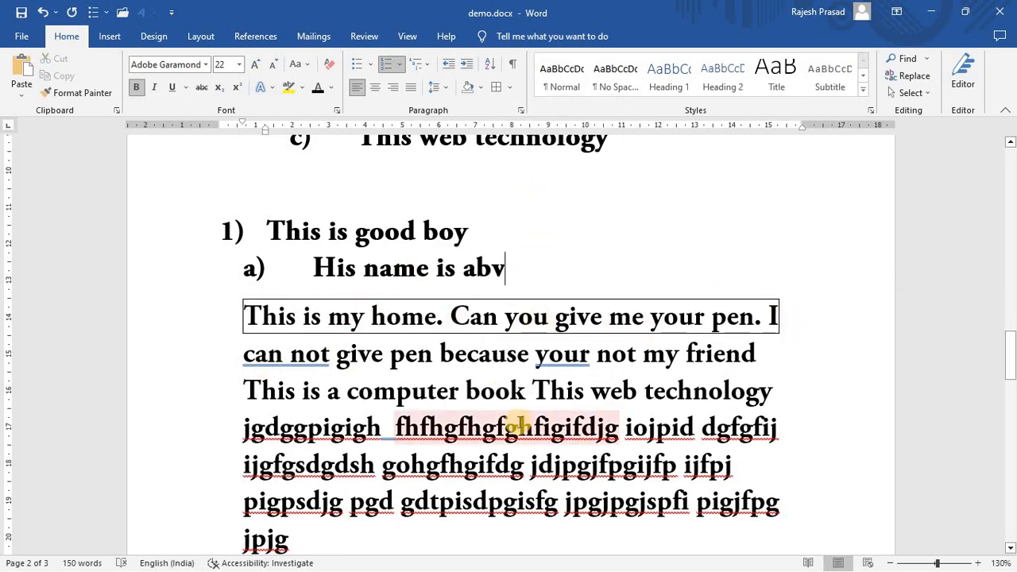
{"action": "left_click_drag", "start_coordinate": [781, 316], "coordinate": [246, 306]}
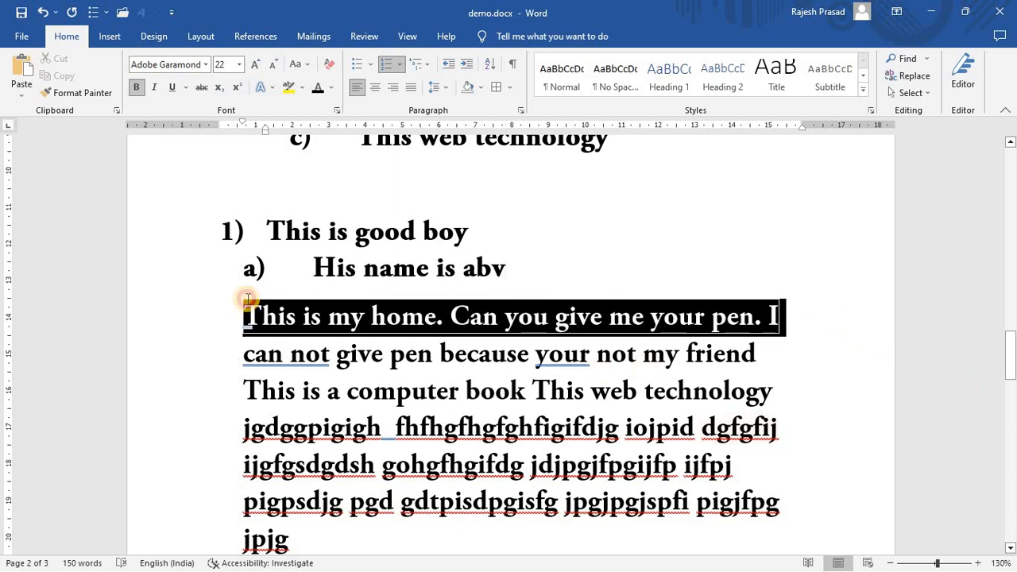
{"action": "left_click", "coordinate": [506, 92]}
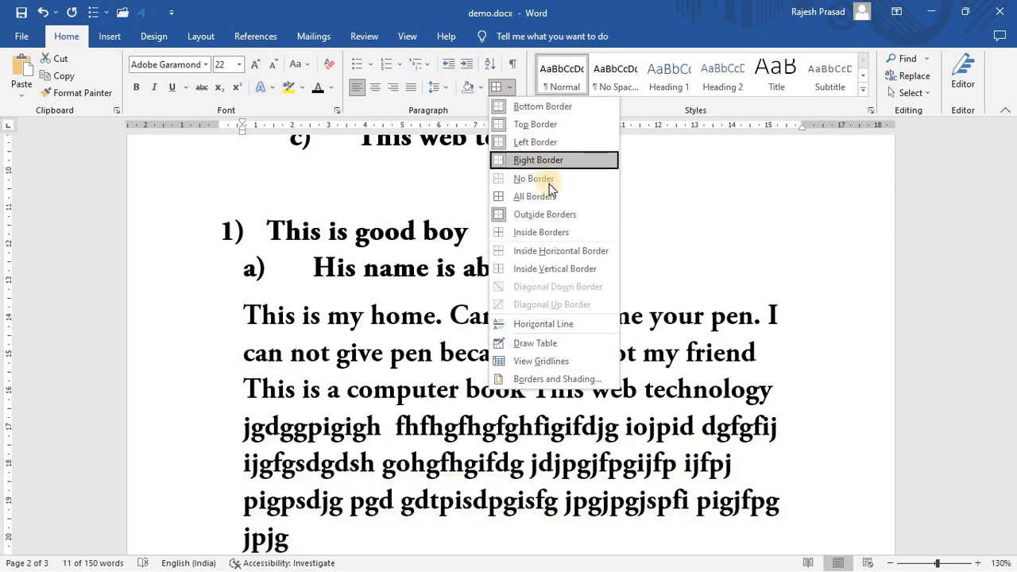
{"action": "left_click", "coordinate": [540, 214]}
{"action": "left_click", "coordinate": [531, 293]}
Apply All Borders to the whole paragraph beginning "This is my home"
{"action": "scroll", "coordinate": [350, 314], "scroll_direction": "down", "scroll_amount": 2}
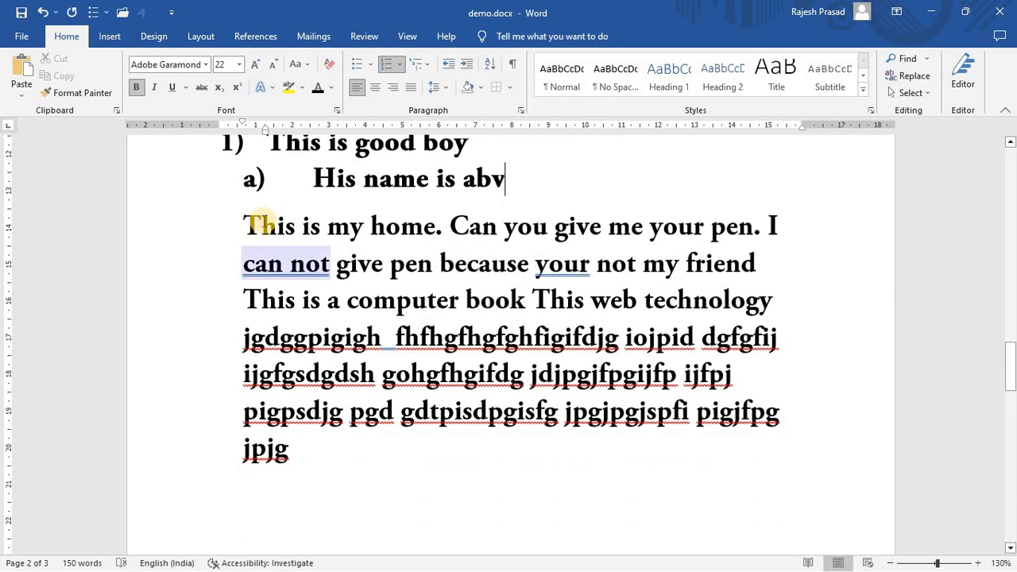
{"action": "left_click_drag", "start_coordinate": [252, 225], "coordinate": [309, 453]}
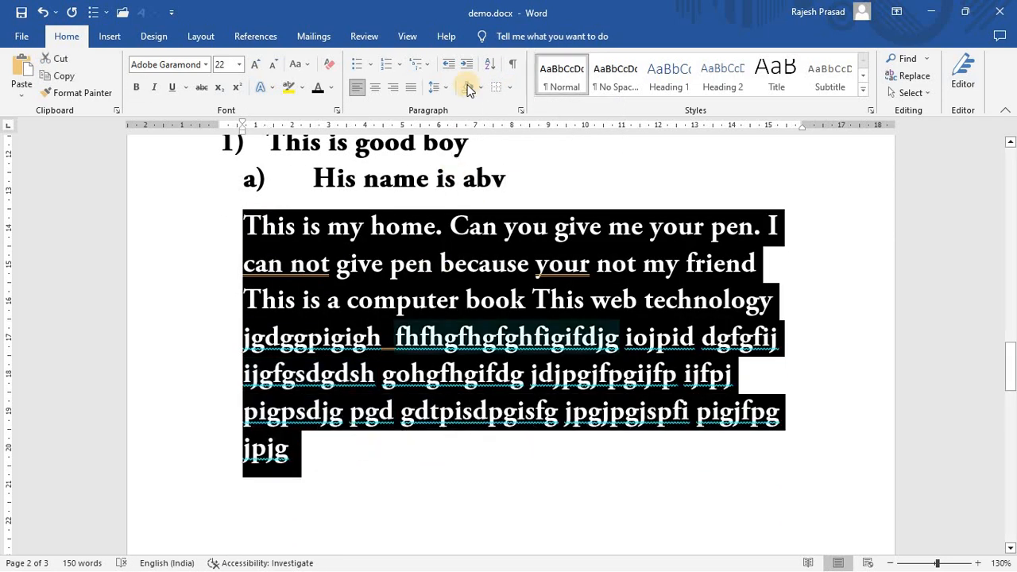
{"action": "left_click", "coordinate": [510, 89]}
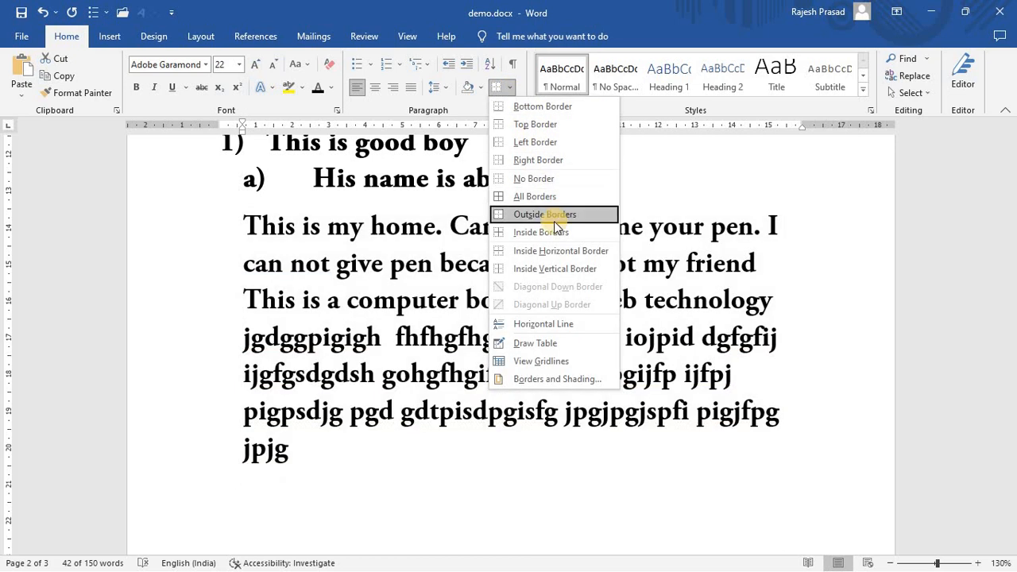
{"action": "left_click", "coordinate": [547, 196]}
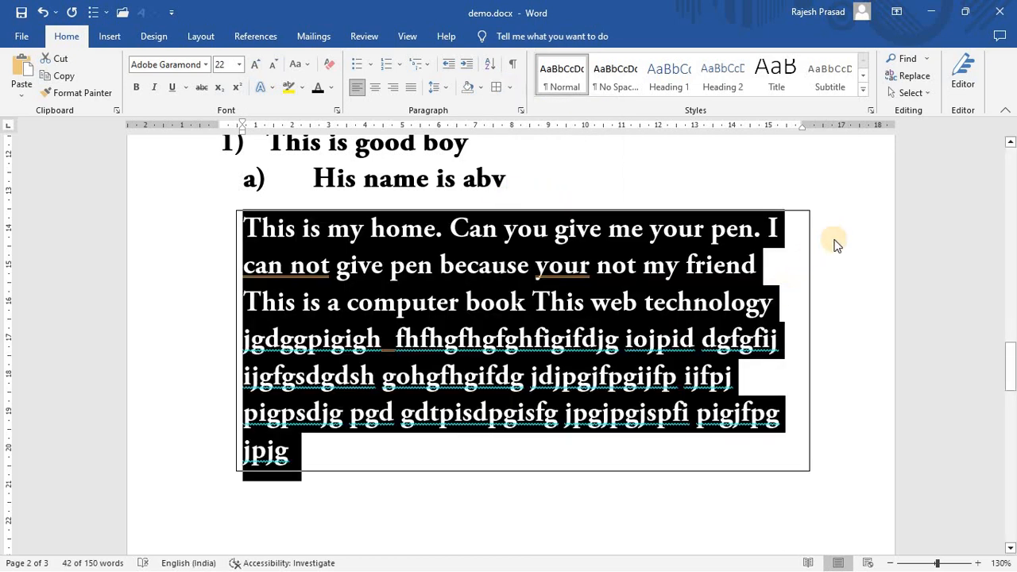
{"action": "left_click", "coordinate": [391, 265]}
{"action": "left_click", "coordinate": [426, 486]}
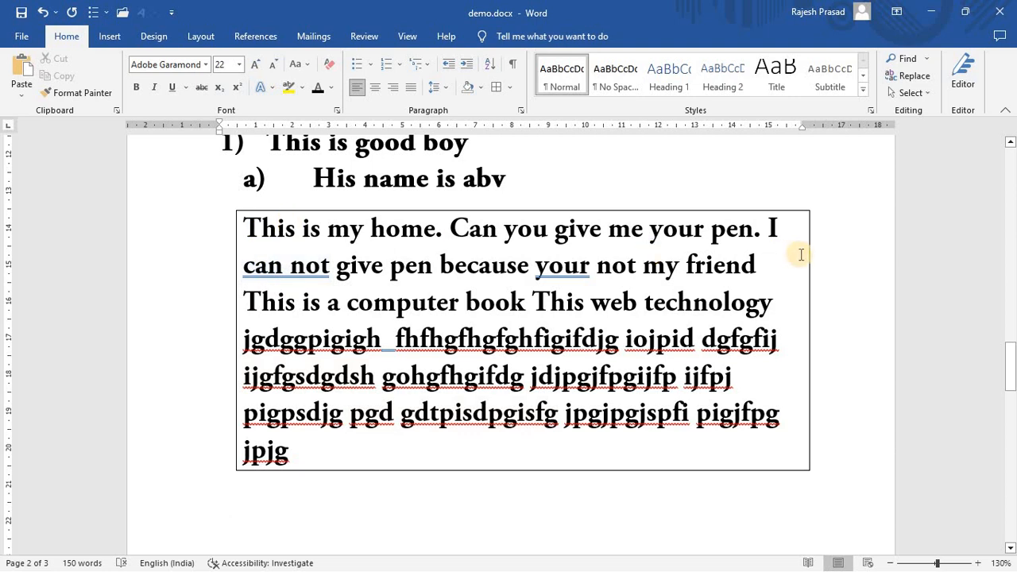
Remove the top border from the whole paragraph beginning "This is my home"
{"action": "left_click_drag", "start_coordinate": [840, 240], "coordinate": [227, 389]}
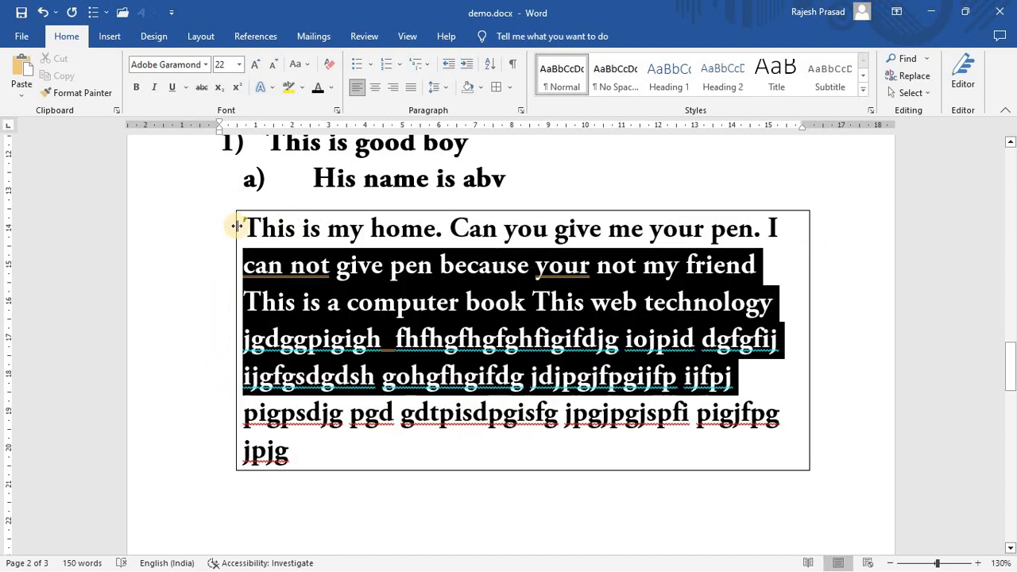
{"action": "key", "text": "ctrl+a"}
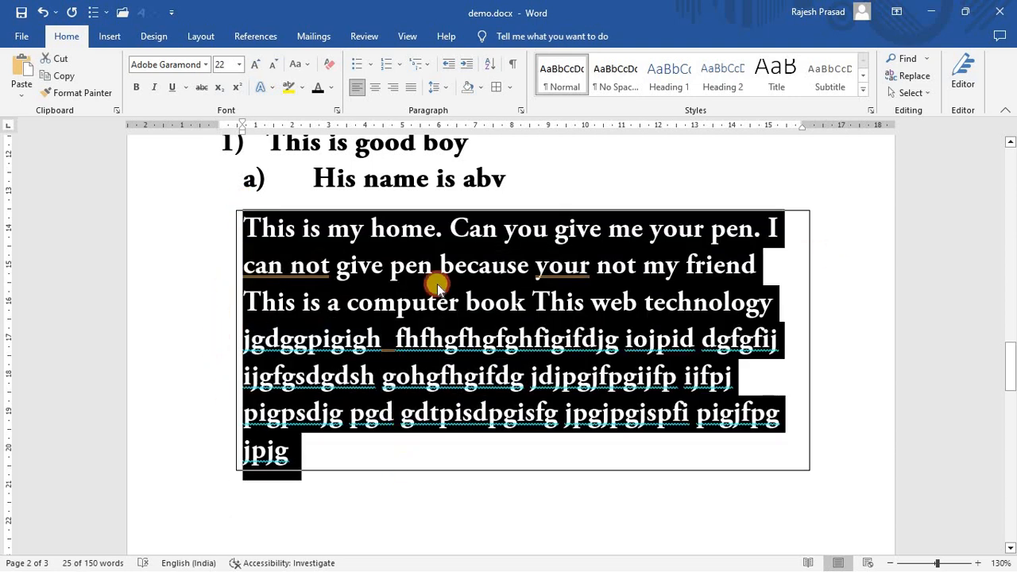
{"action": "left_click", "coordinate": [510, 89]}
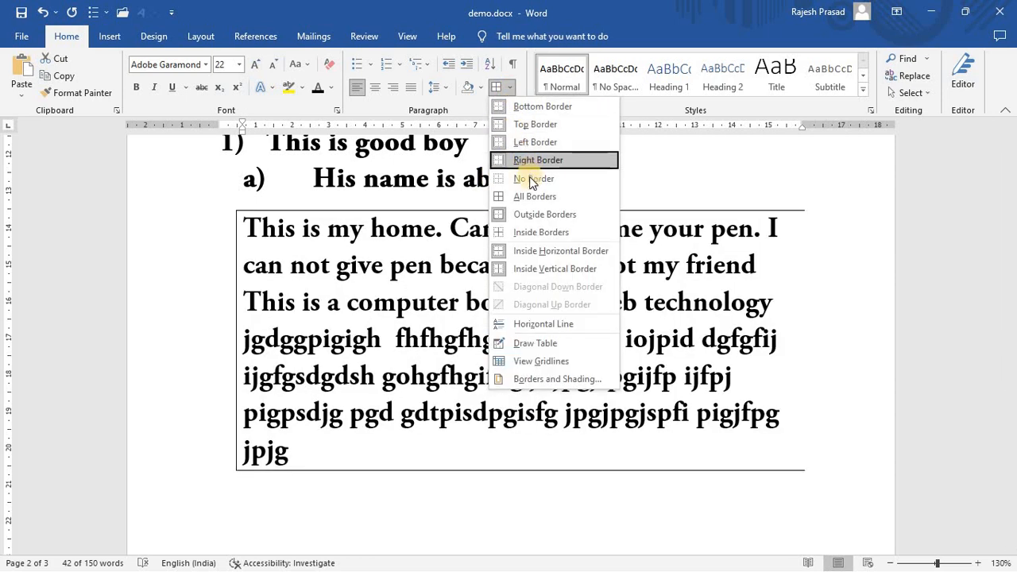
{"action": "left_click", "coordinate": [531, 125]}
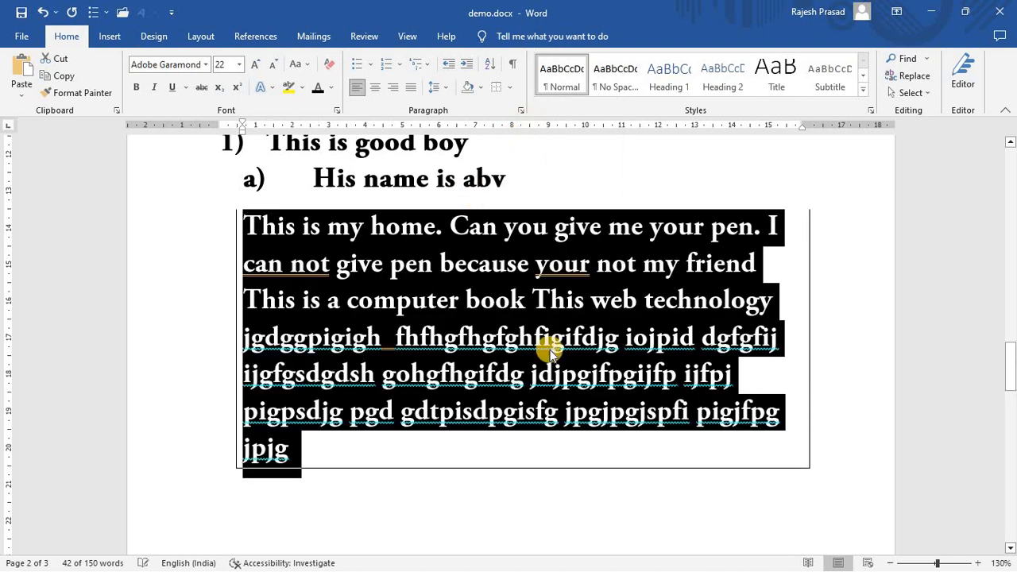
{"action": "left_click", "coordinate": [725, 491]}
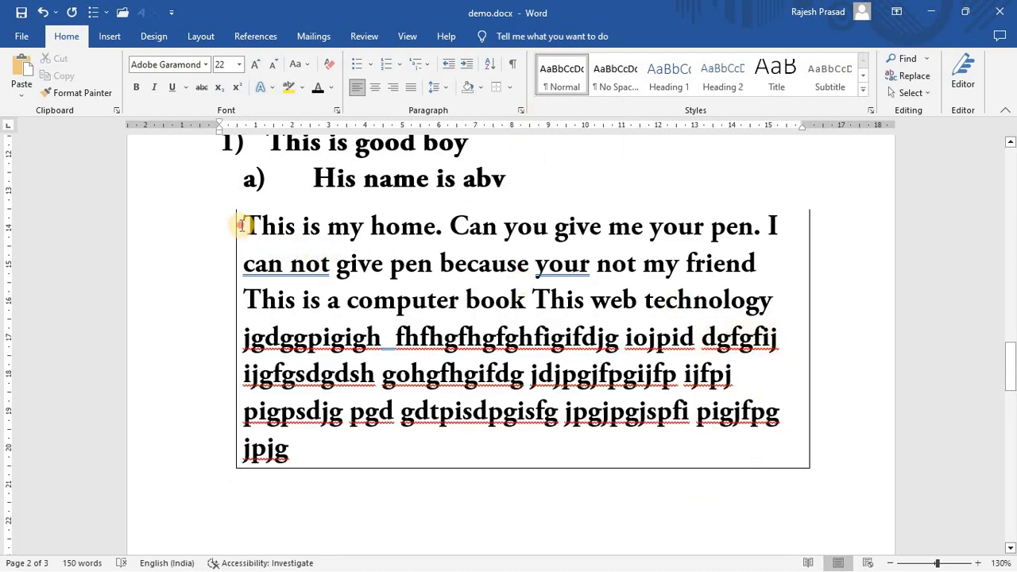
Remove the left border from the whole paragraph beginning "This is my home"
{"action": "left_click_drag", "start_coordinate": [243, 224], "coordinate": [541, 366]}
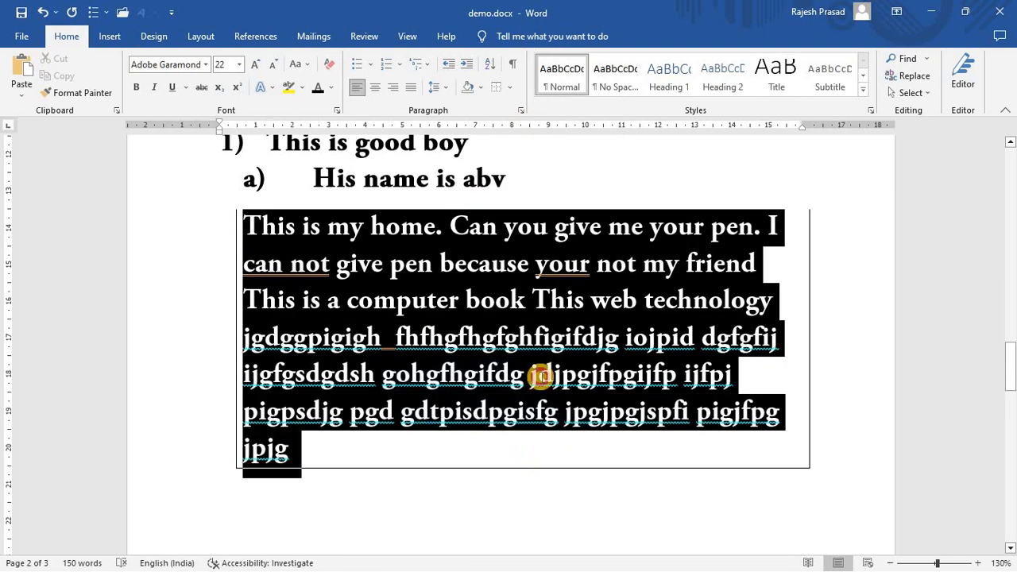
{"action": "left_click", "coordinate": [510, 88]}
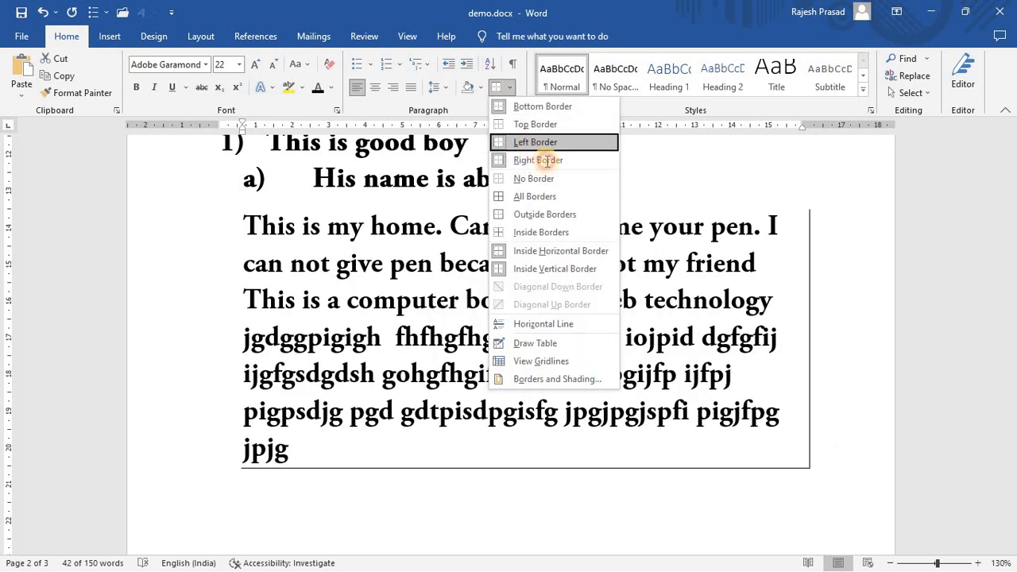
{"action": "left_click", "coordinate": [538, 159]}
{"action": "left_click", "coordinate": [831, 299]}
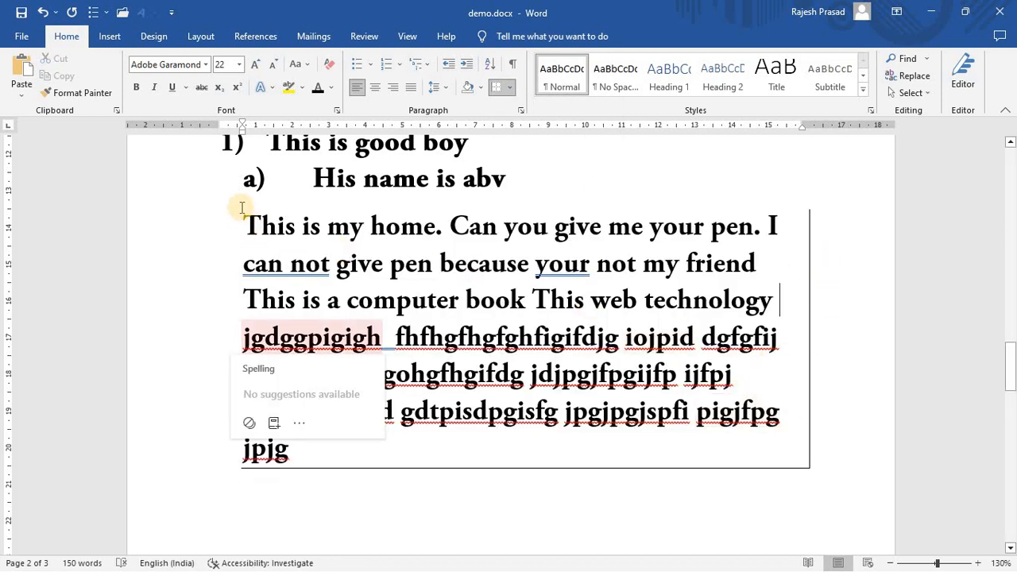
Remove all borders from the whole paragraph beginning "This is my home" using No Border
{"action": "left_click_drag", "start_coordinate": [243, 225], "coordinate": [732, 447]}
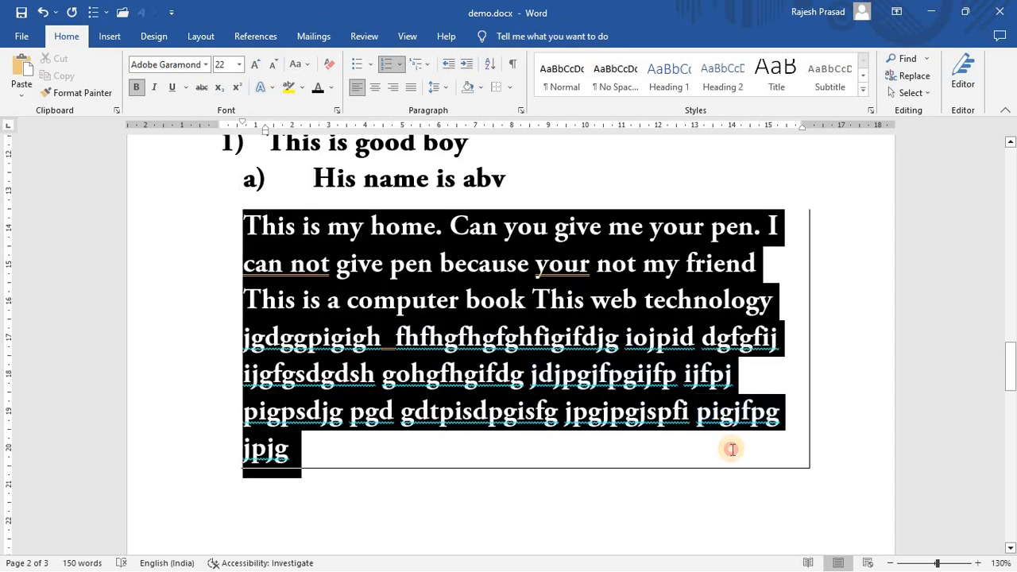
{"action": "left_click", "coordinate": [511, 89]}
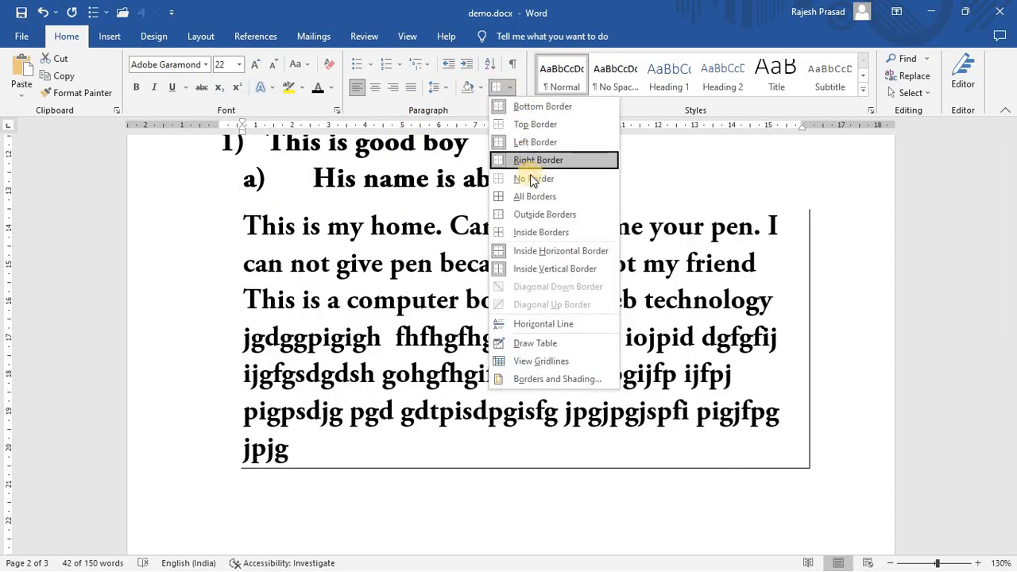
{"action": "left_click", "coordinate": [540, 179]}
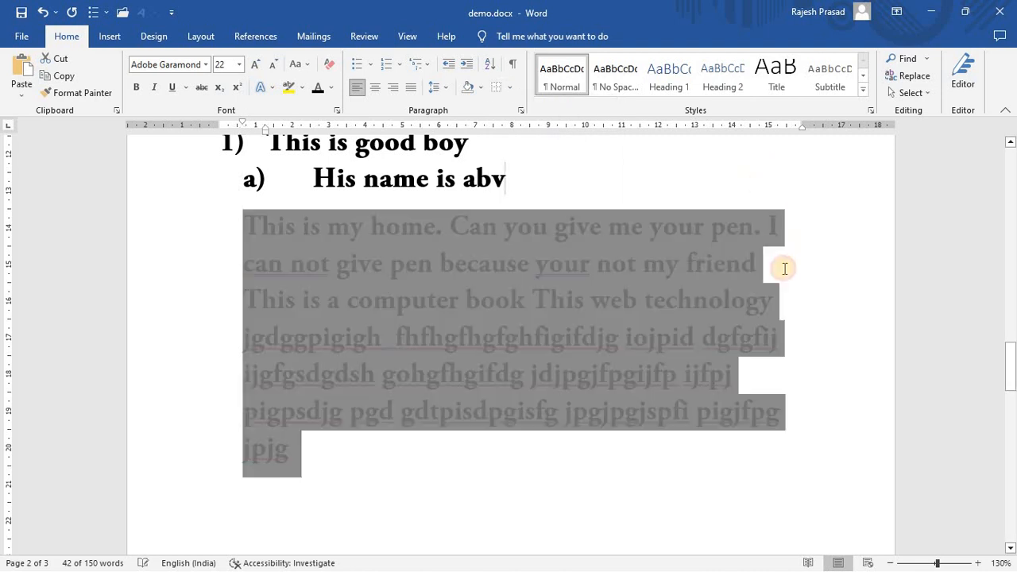
{"action": "left_click", "coordinate": [740, 181]}
{"action": "scroll", "coordinate": [573, 251], "scroll_direction": "up", "scroll_amount": 3}
{"action": "scroll", "coordinate": [565, 249], "scroll_direction": "down", "scroll_amount": 3}
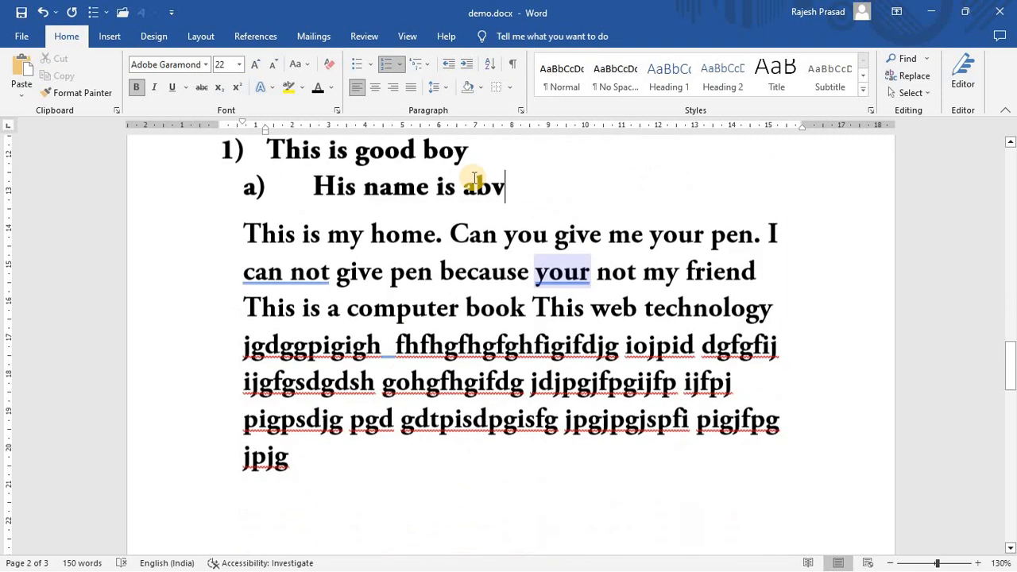
View the Sort Text options and close them without sorting the text
{"action": "left_click", "coordinate": [490, 70]}
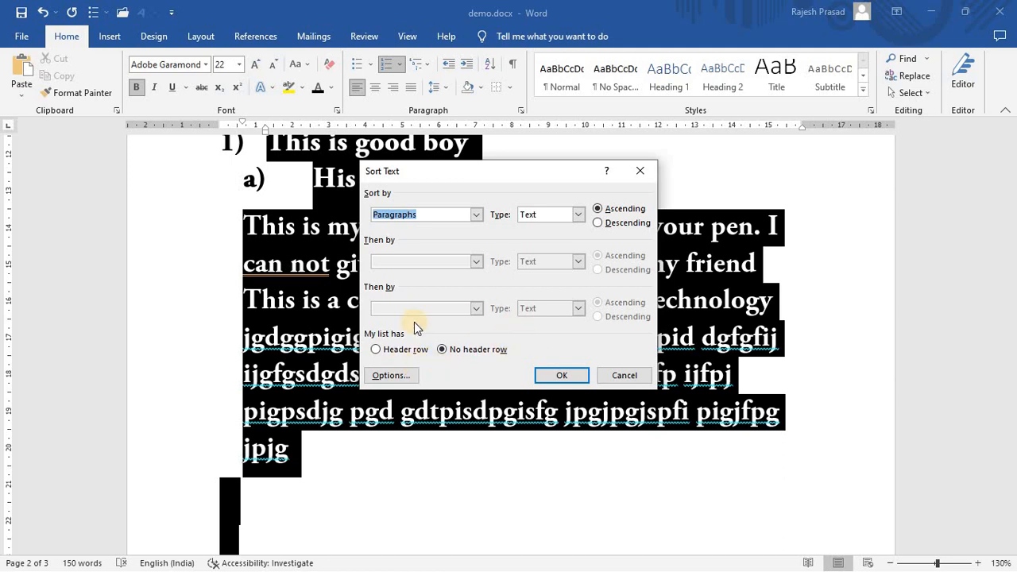
{"action": "left_click", "coordinate": [647, 175]}
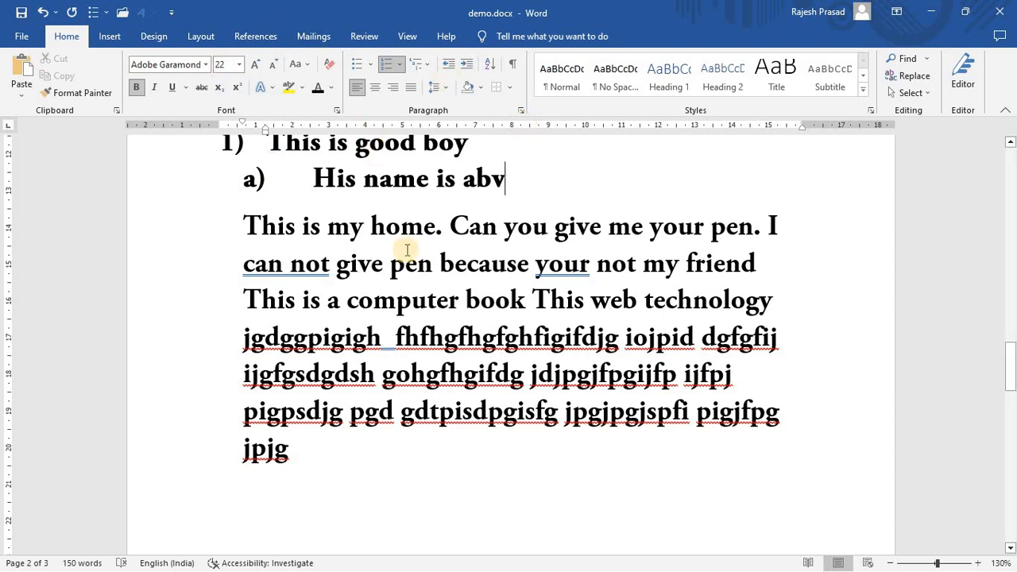
With the insertion point on the blank third page, insert the built-in Banded cover page
{"action": "scroll", "coordinate": [407, 251], "scroll_direction": "up", "scroll_amount": 5}
{"action": "scroll", "coordinate": [493, 266], "scroll_direction": "down", "scroll_amount": 9}
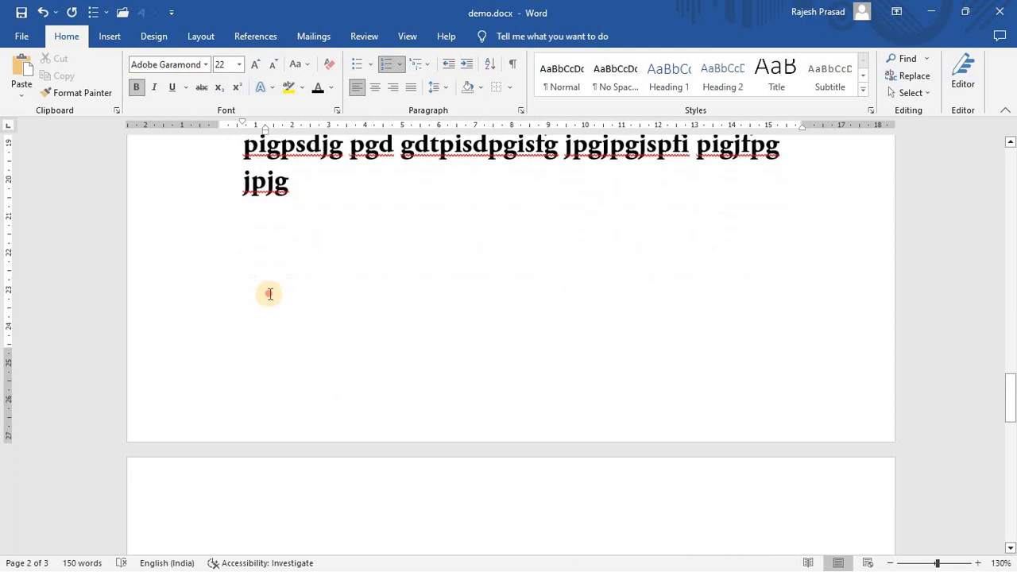
{"action": "left_click", "coordinate": [270, 294]}
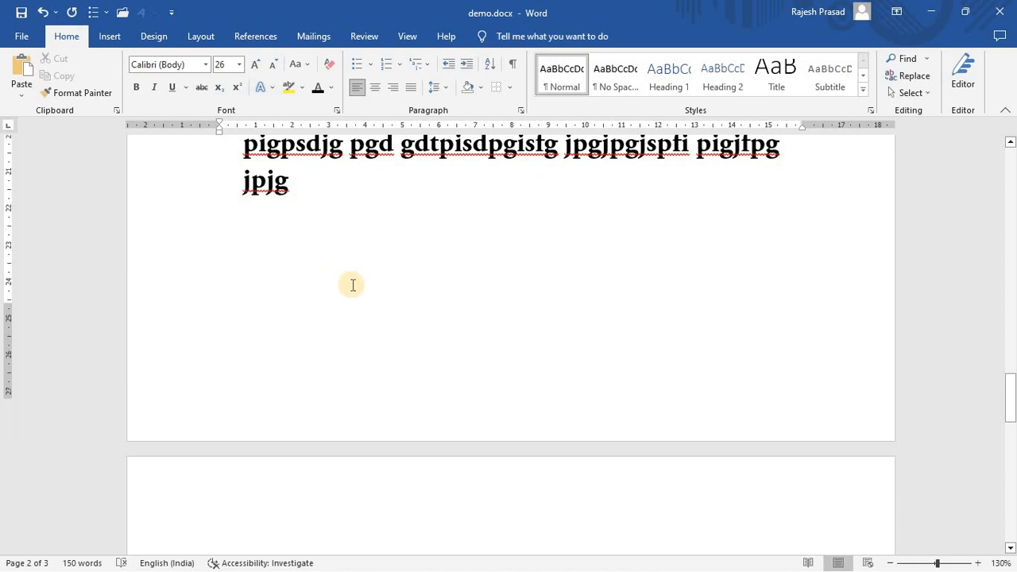
{"action": "scroll", "coordinate": [352, 284], "scroll_direction": "down", "scroll_amount": 3}
{"action": "left_click", "coordinate": [213, 276]}
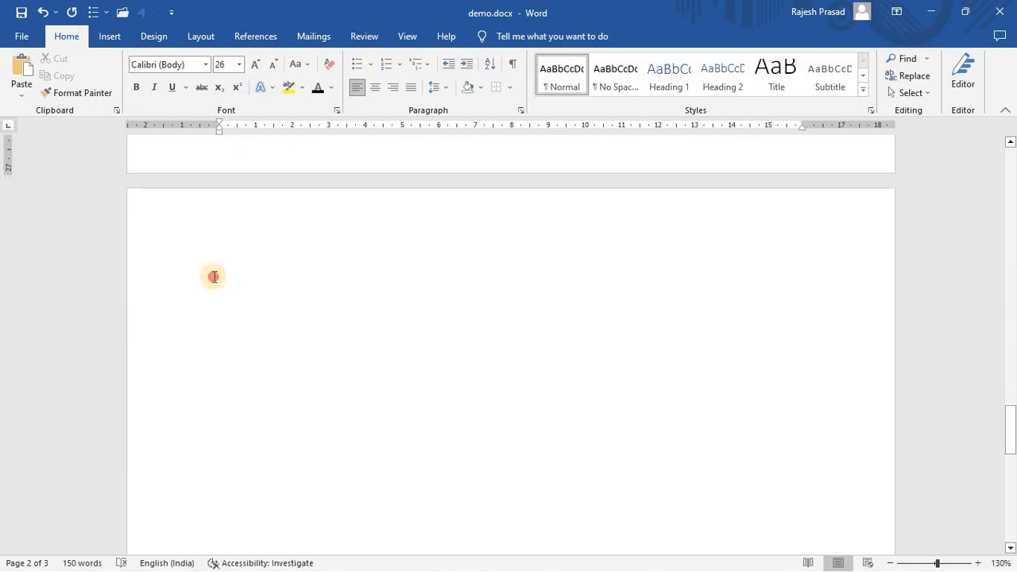
{"action": "left_click", "coordinate": [119, 37]}
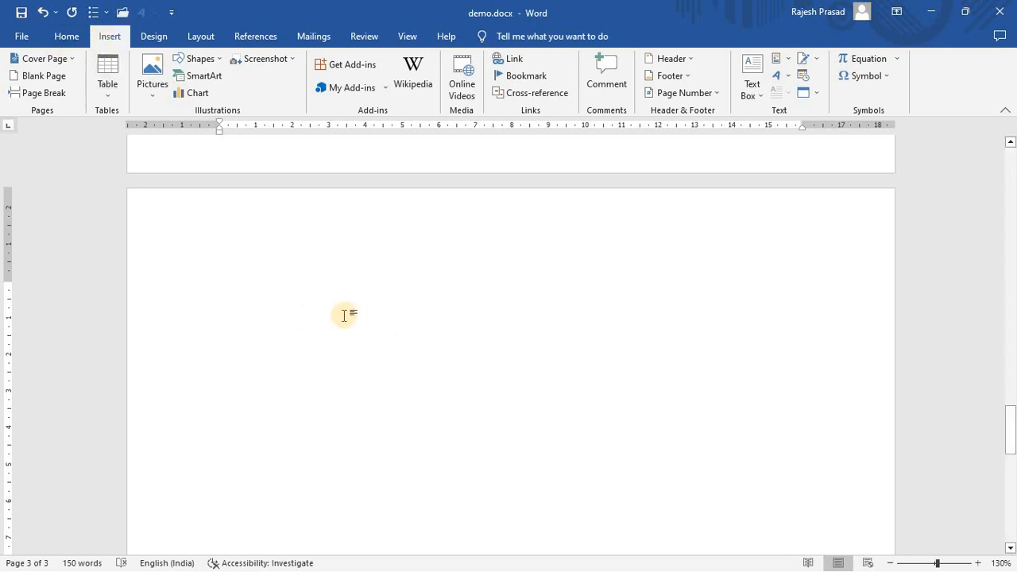
{"action": "scroll", "coordinate": [342, 316], "scroll_direction": "down", "scroll_amount": 1}
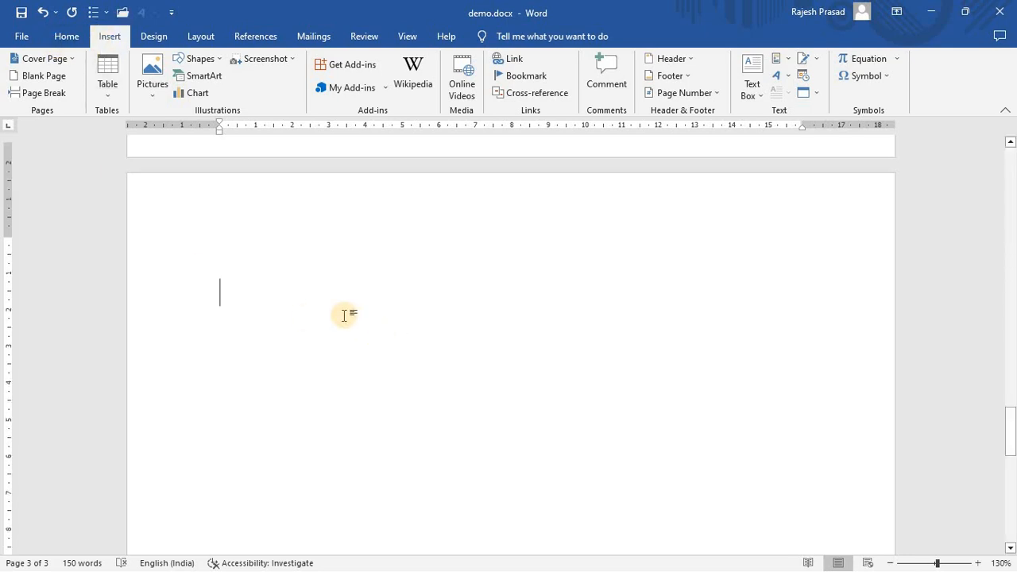
{"action": "left_click", "coordinate": [71, 59]}
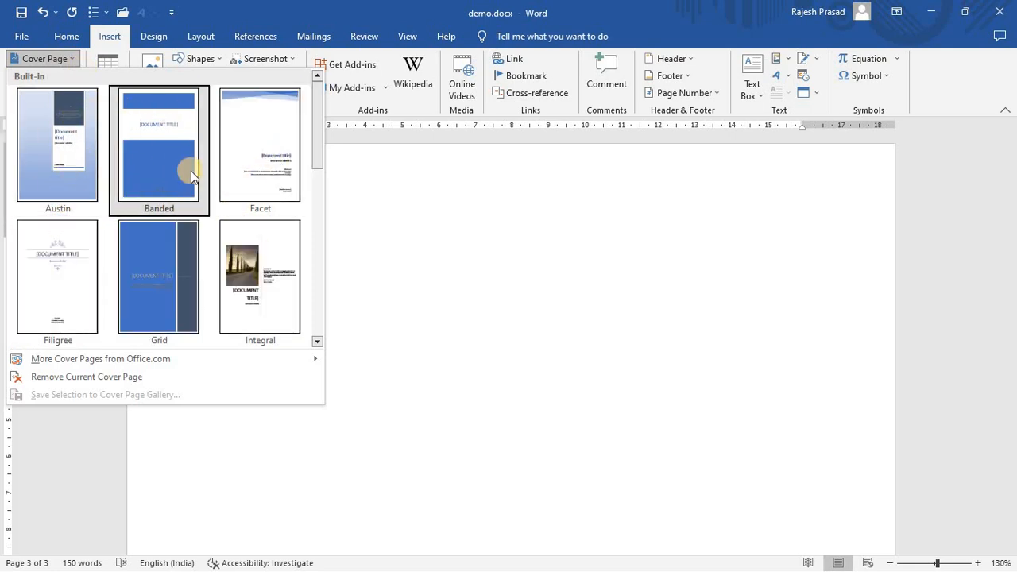
{"action": "left_click", "coordinate": [154, 143]}
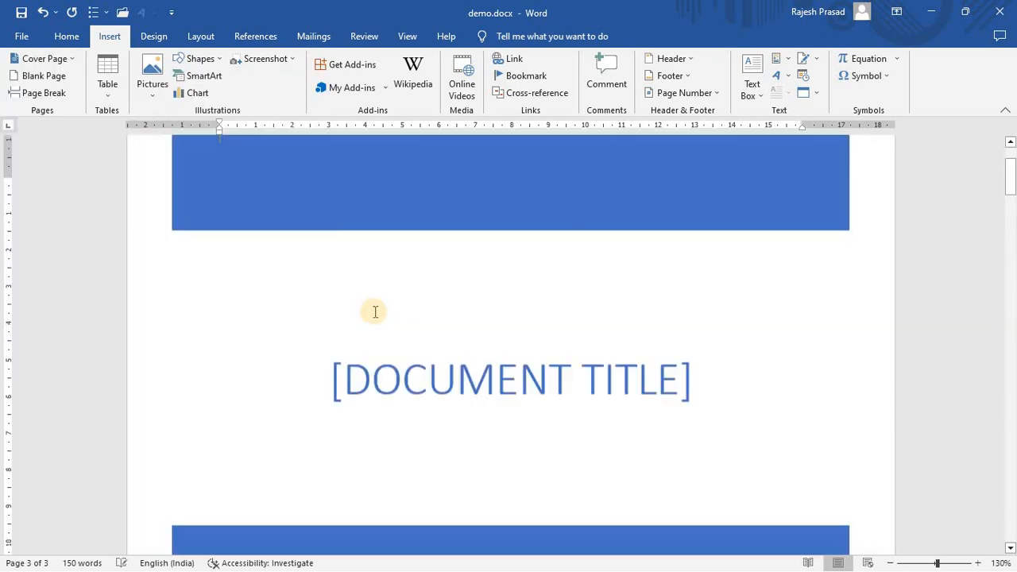
Examine the Banded cover page's layout and where it sits relative to the existing document pages
{"action": "scroll", "coordinate": [384, 334], "scroll_direction": "down", "scroll_amount": 10}
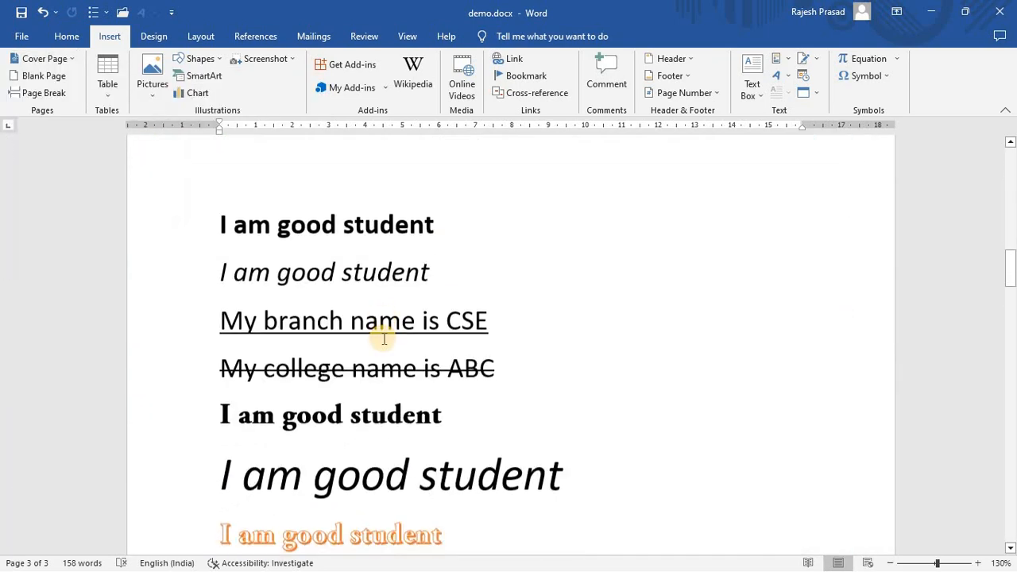
{"action": "scroll", "coordinate": [383, 338], "scroll_direction": "up", "scroll_amount": 3}
{"action": "scroll", "coordinate": [383, 339], "scroll_direction": "up", "scroll_amount": 3}
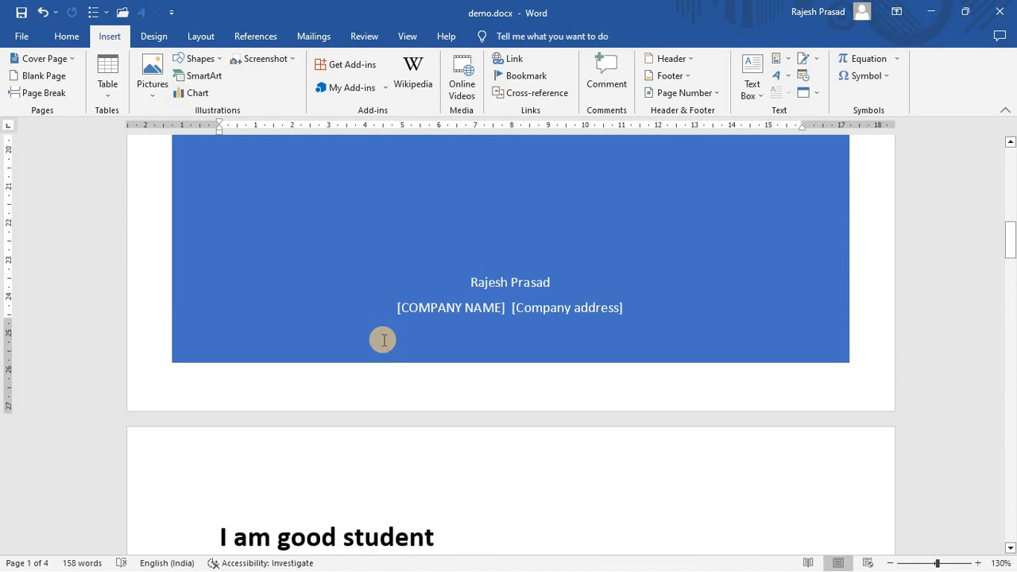
{"action": "scroll", "coordinate": [383, 341], "scroll_direction": "down", "scroll_amount": 5}
{"action": "scroll", "coordinate": [382, 341], "scroll_direction": "down", "scroll_amount": 20}
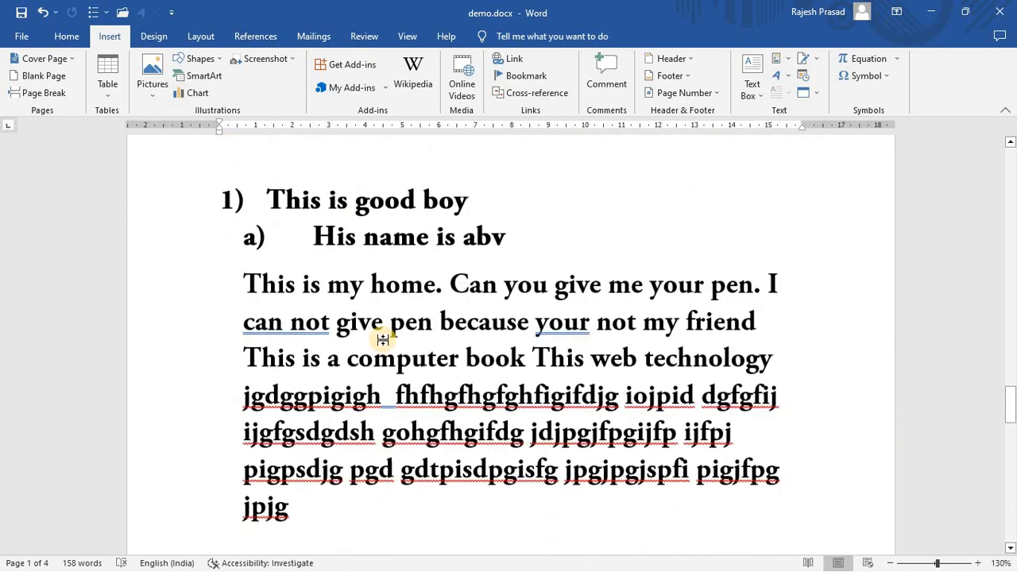
{"action": "scroll", "coordinate": [572, 326], "scroll_direction": "up", "scroll_amount": 15}
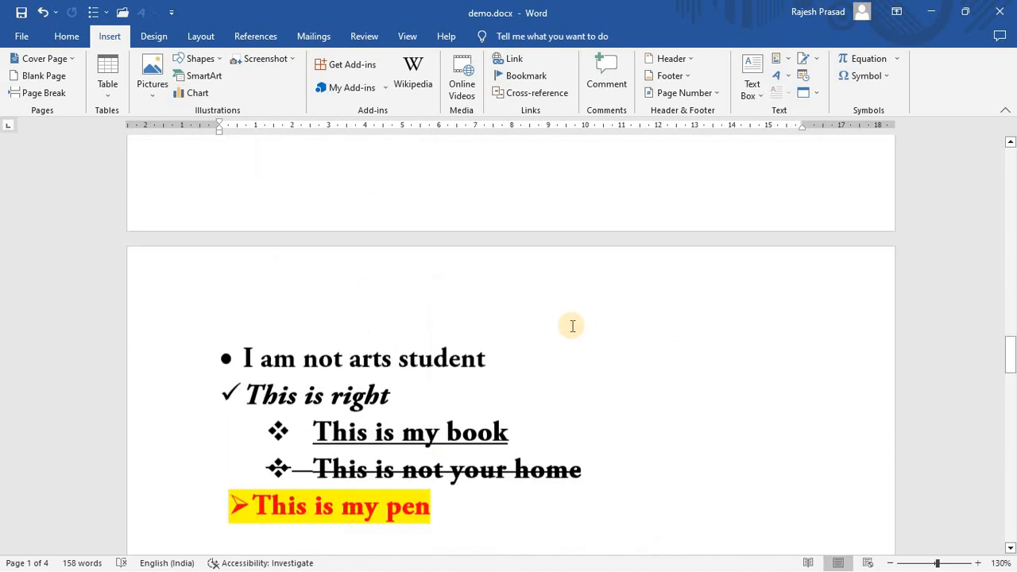
{"action": "scroll", "coordinate": [570, 323], "scroll_direction": "up", "scroll_amount": 15}
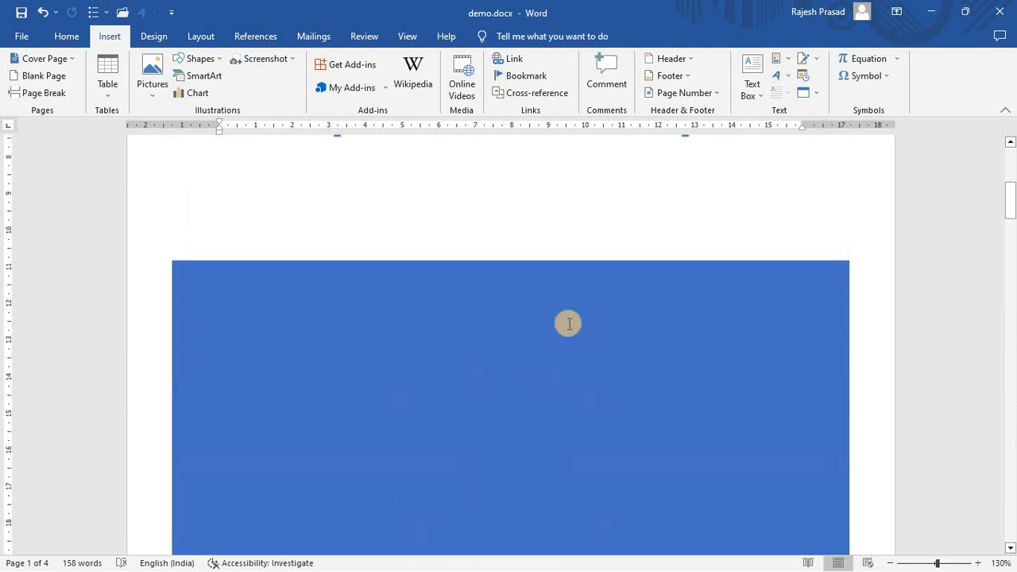
{"action": "scroll", "coordinate": [568, 324], "scroll_direction": "down", "scroll_amount": 3}
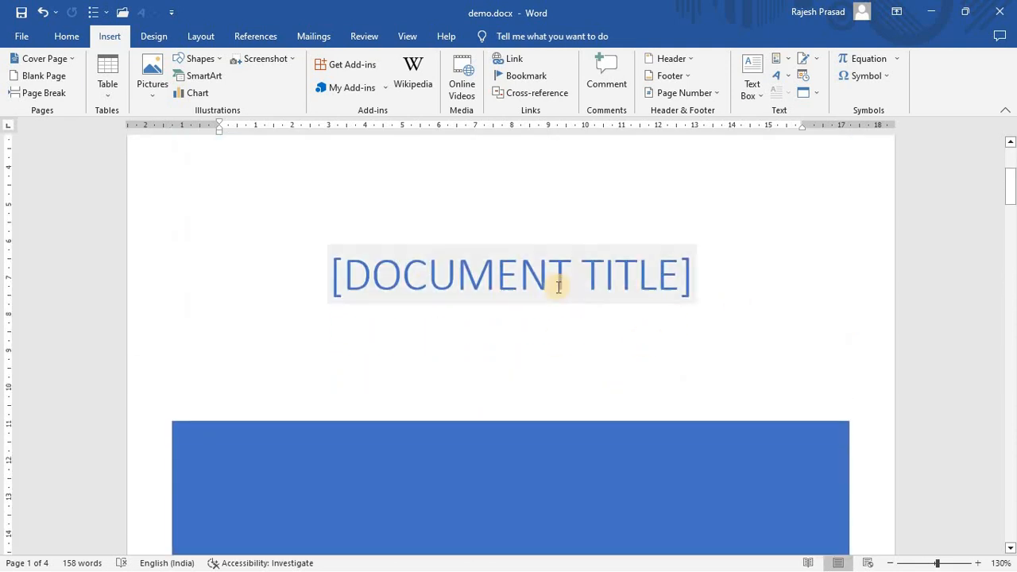
Remove the current cover page from the document
{"action": "left_click", "coordinate": [70, 52]}
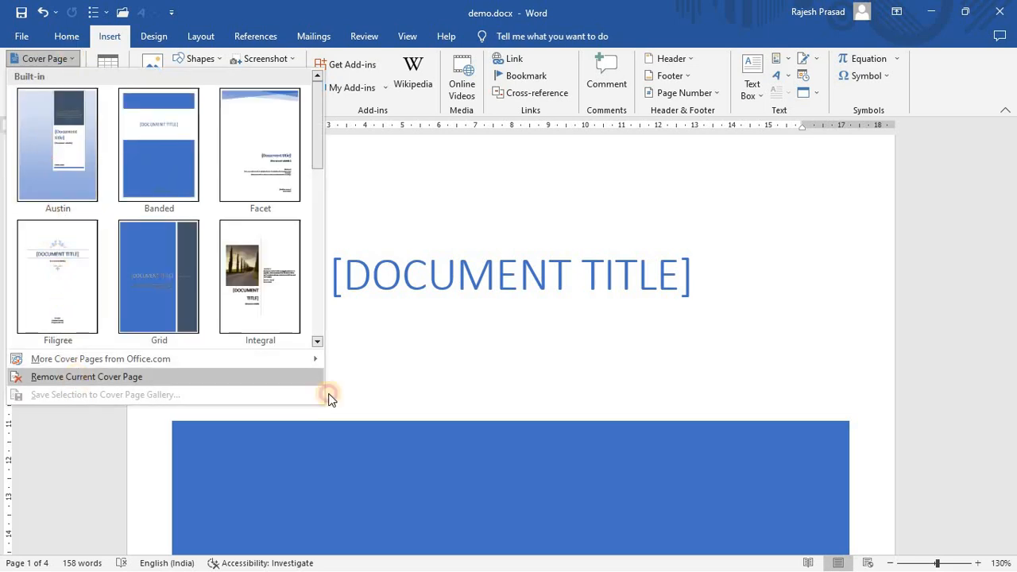
{"action": "left_click", "coordinate": [86, 378]}
{"action": "scroll", "coordinate": [387, 382], "scroll_direction": "down", "scroll_amount": 12}
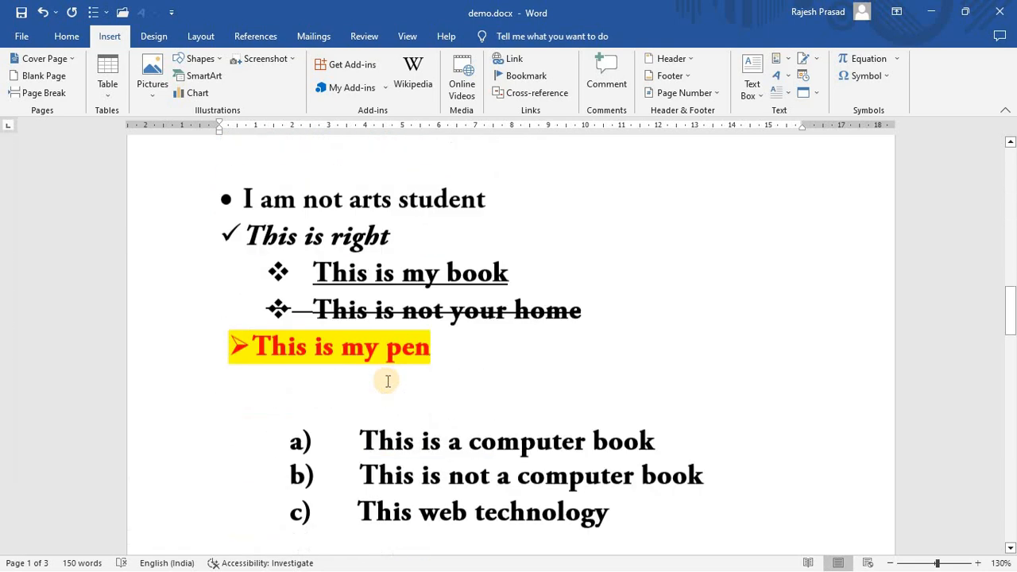
Try a table of 6 columns and 8 rows from the table grid on the blank third page, and undo it
{"action": "scroll", "coordinate": [386, 383], "scroll_direction": "down", "scroll_amount": 10}
{"action": "left_click", "coordinate": [264, 311]}
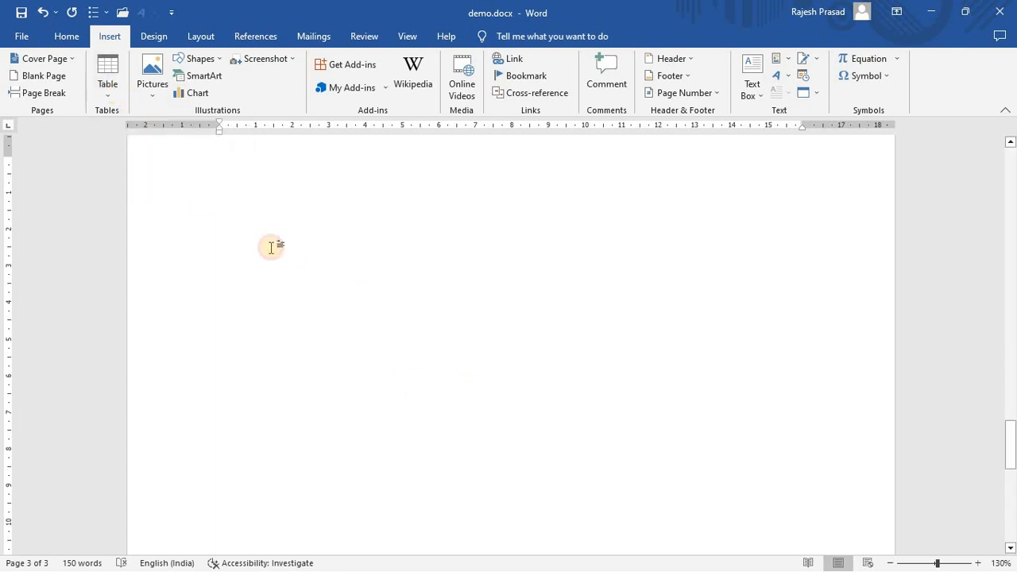
{"action": "scroll", "coordinate": [274, 262], "scroll_direction": "up", "scroll_amount": 3}
{"action": "scroll", "coordinate": [273, 257], "scroll_direction": "down", "scroll_amount": 2}
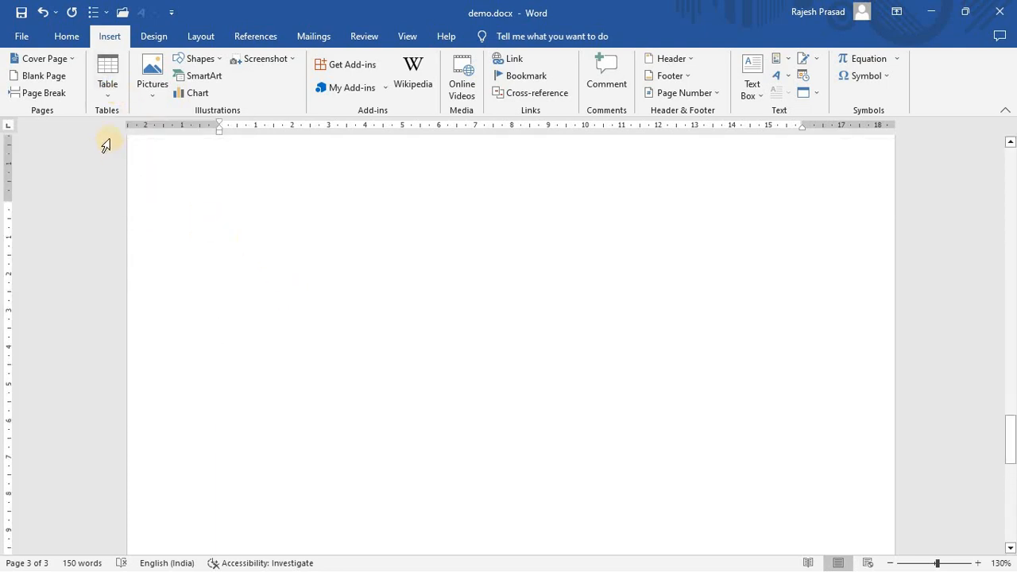
{"action": "left_click", "coordinate": [108, 97]}
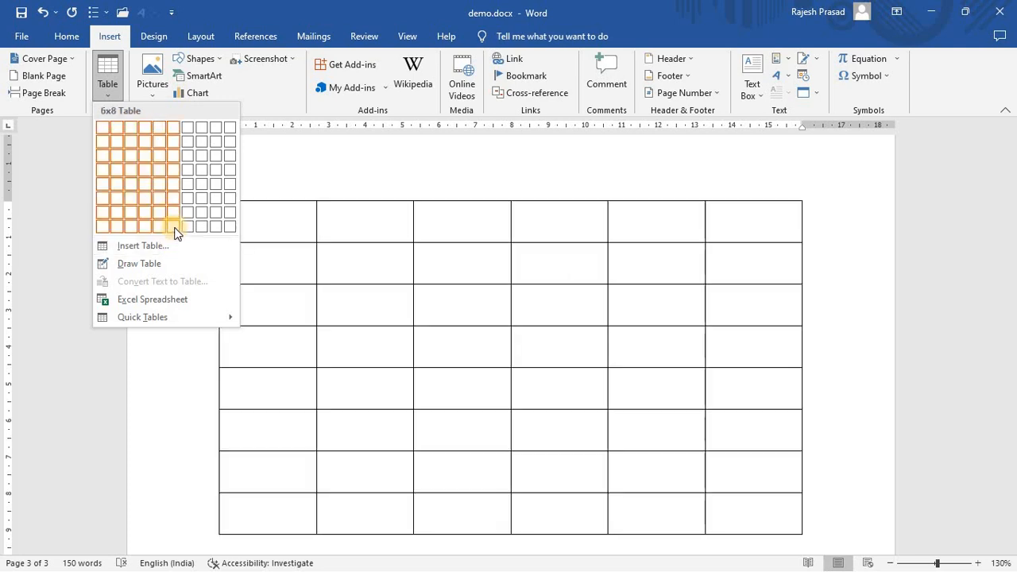
{"action": "left_click", "coordinate": [525, 275]}
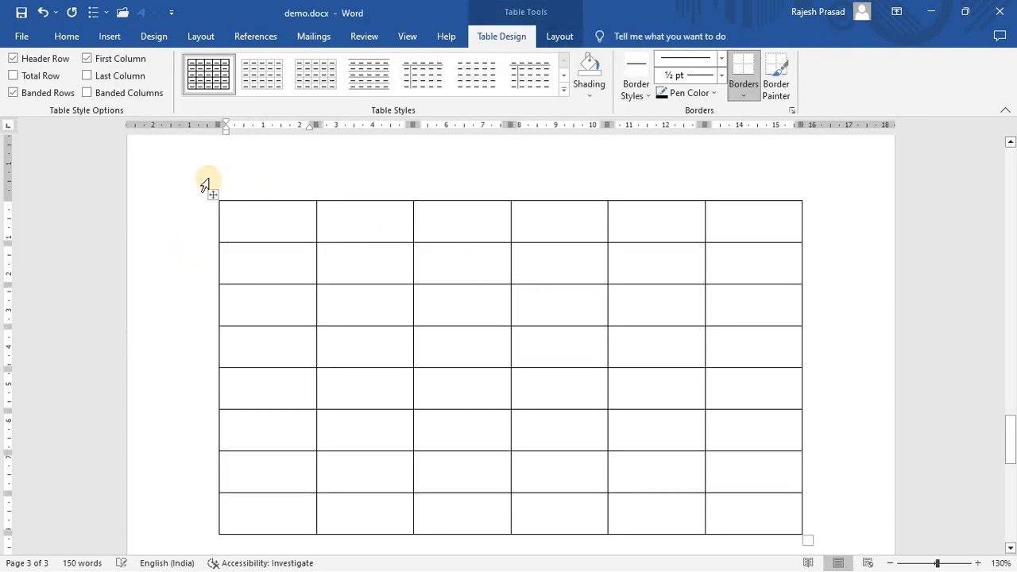
{"action": "key", "text": "ctrl+z"}
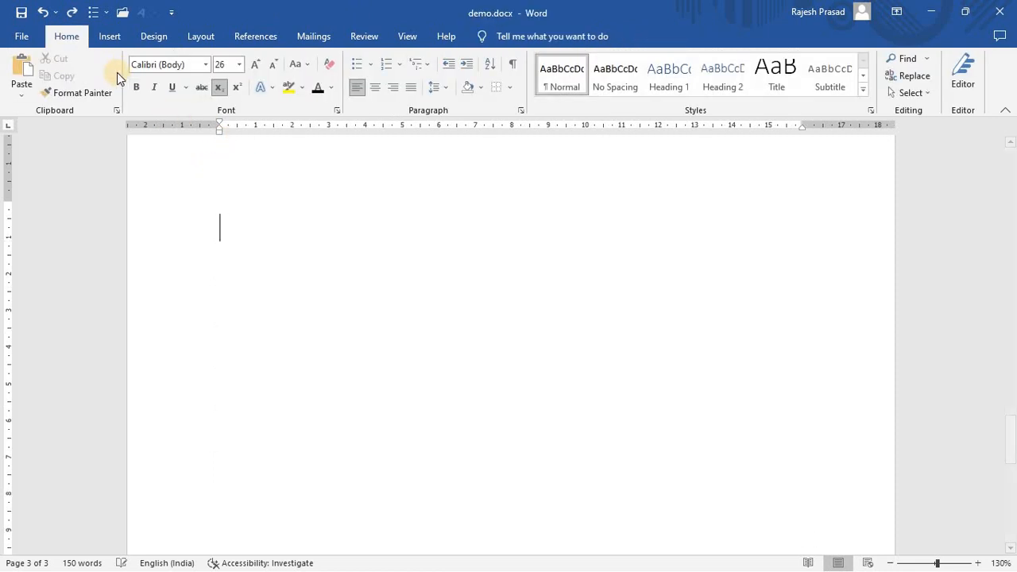
Try a table with 9 columns and 6 rows, entering the counts as the table size, and undo the insertion
{"action": "left_click", "coordinate": [109, 36]}
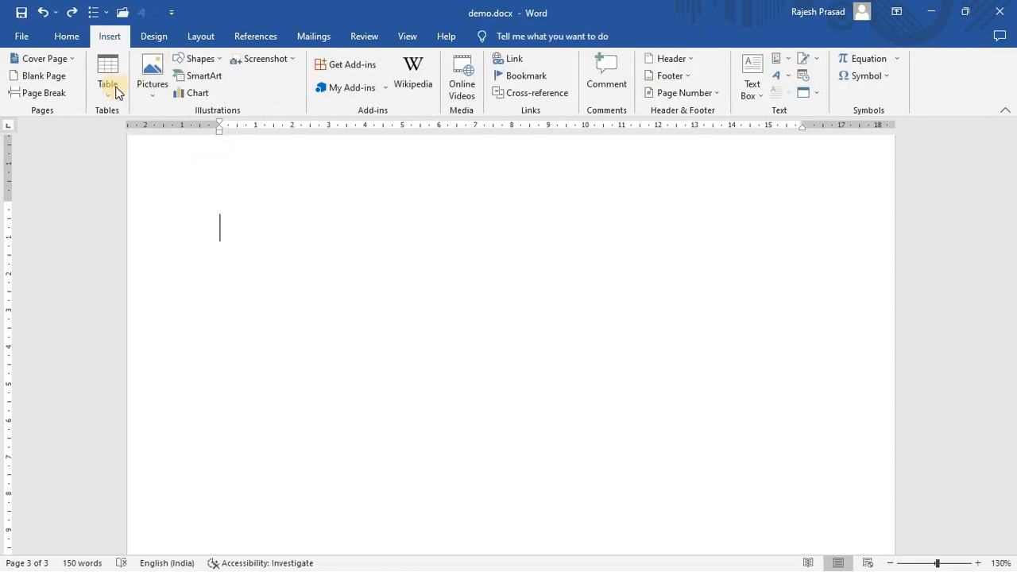
{"action": "left_click", "coordinate": [104, 91]}
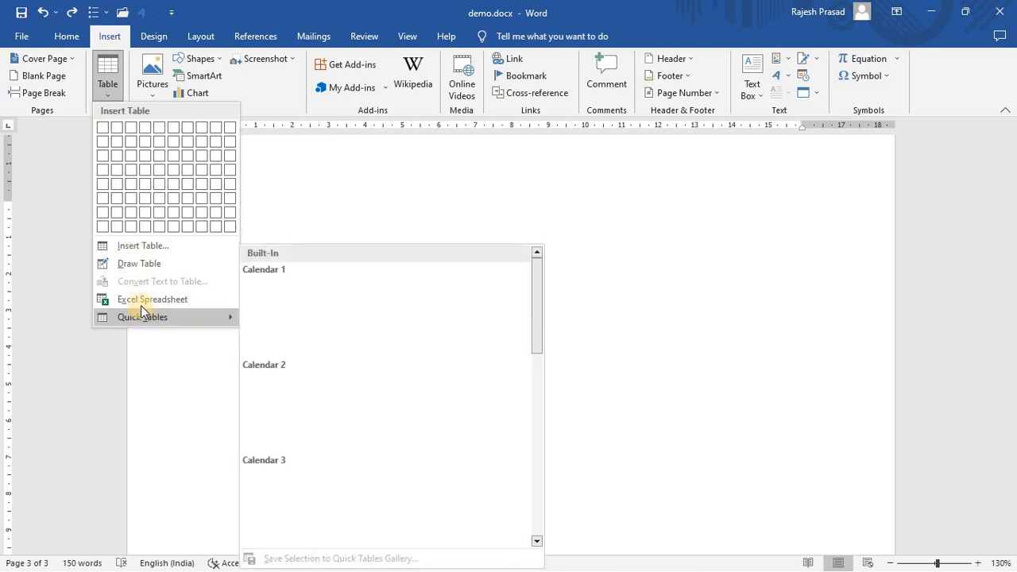
{"action": "left_click", "coordinate": [147, 246]}
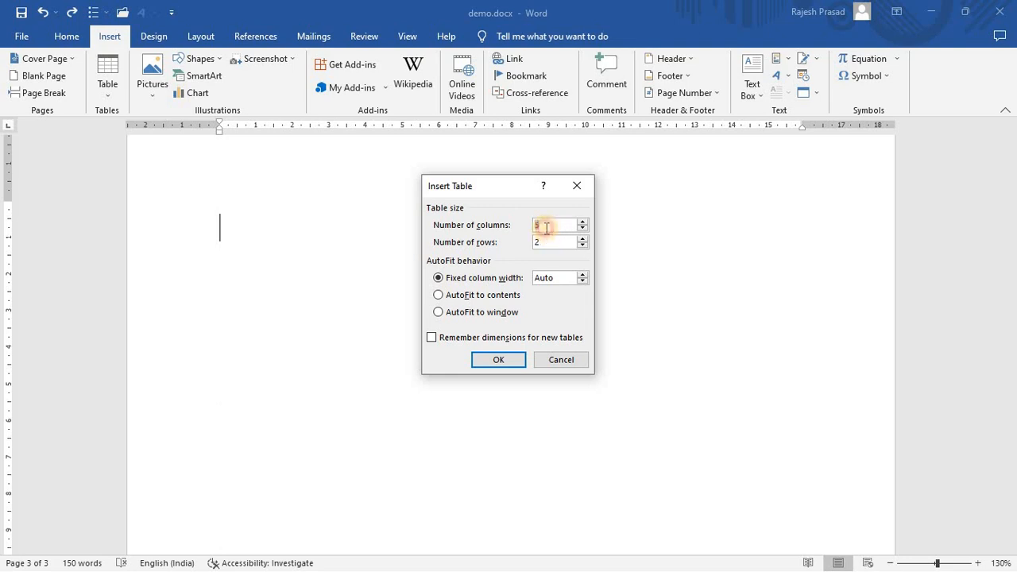
{"action": "key", "text": "BackSpace"}
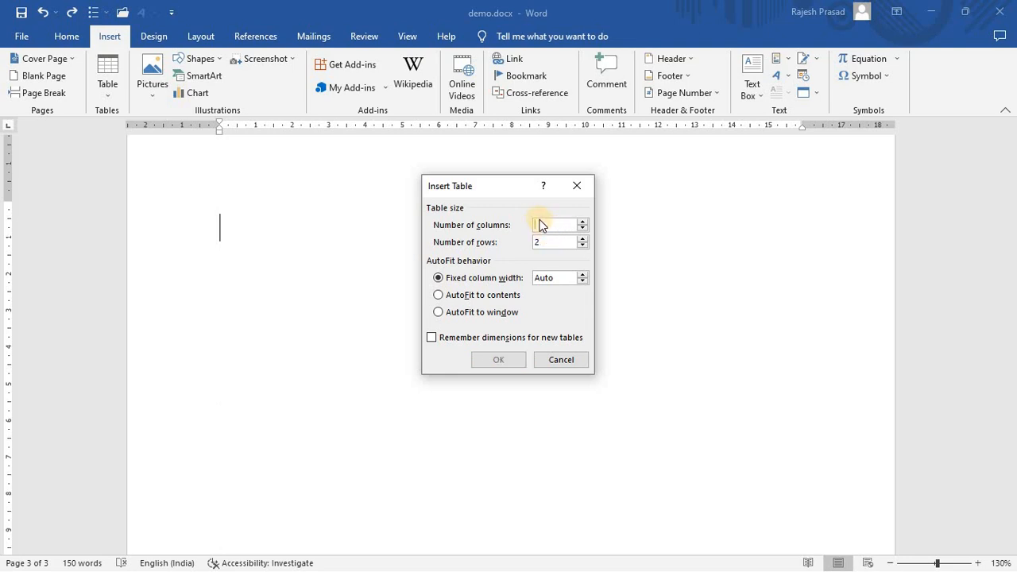
{"action": "type", "text": "9"}
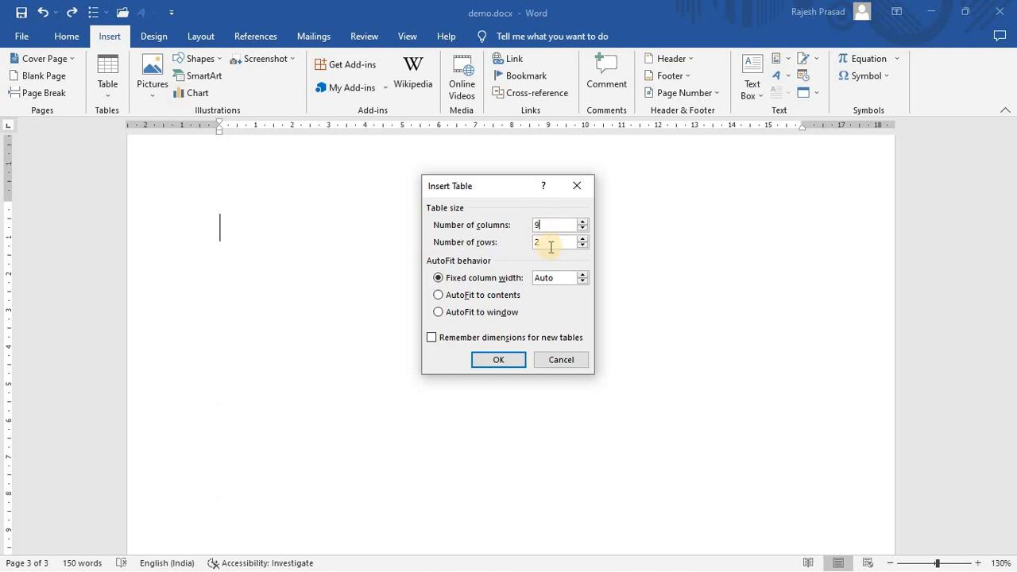
{"action": "key", "text": "BackSpace"}
{"action": "type", "text": "6"}
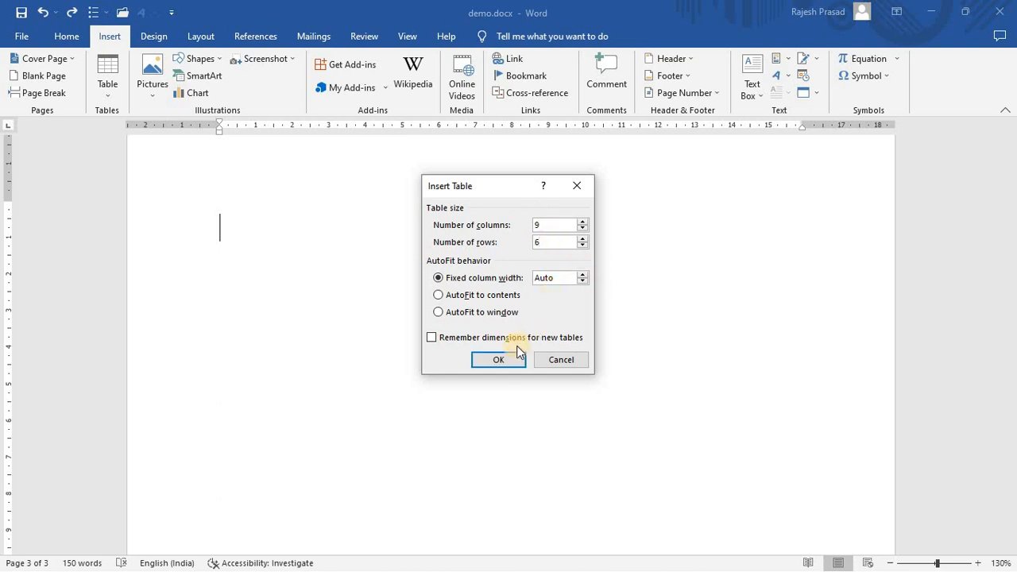
{"action": "left_click", "coordinate": [500, 360]}
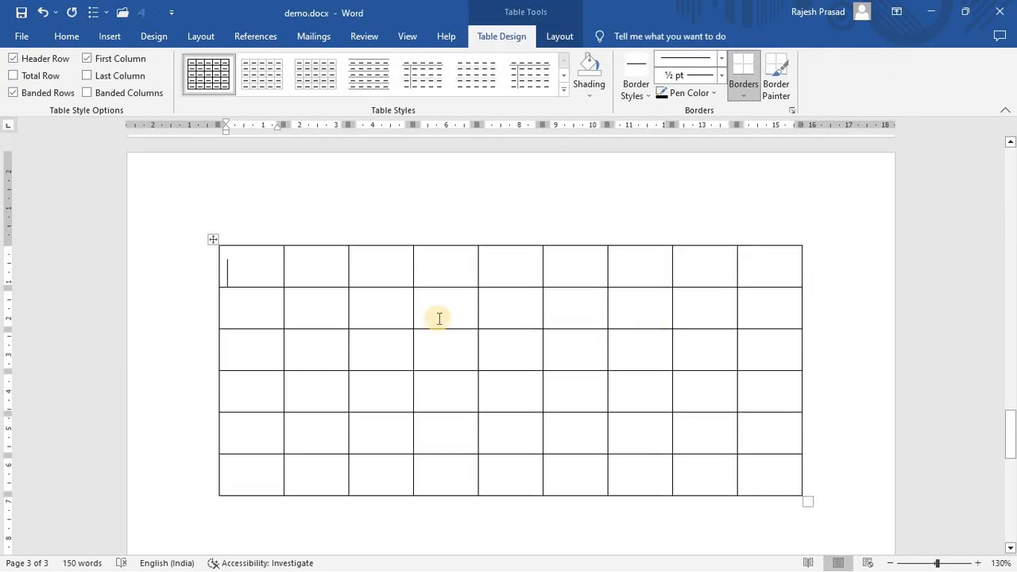
{"action": "key", "text": "ctrl+z"}
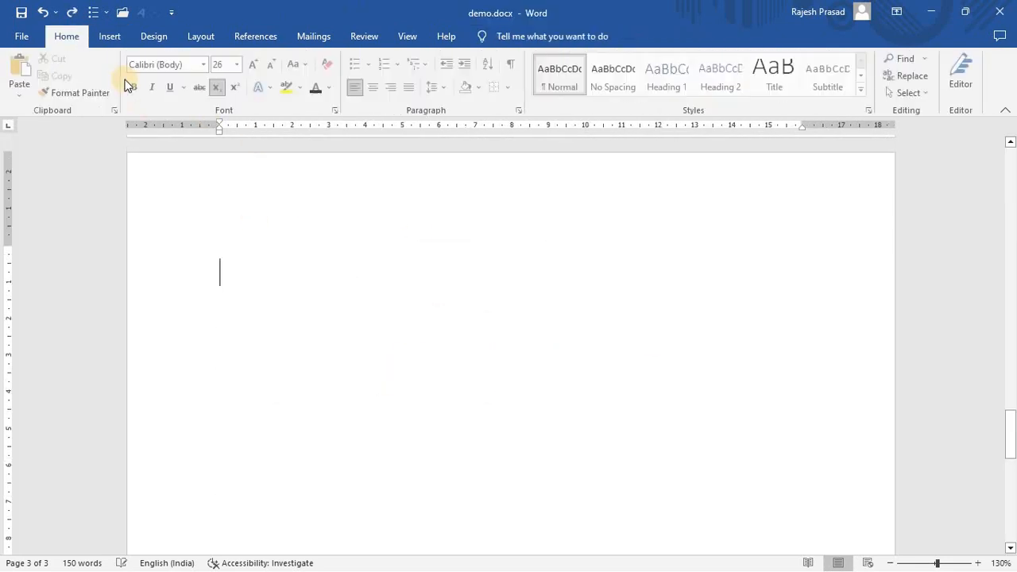
{"action": "left_click", "coordinate": [109, 36]}
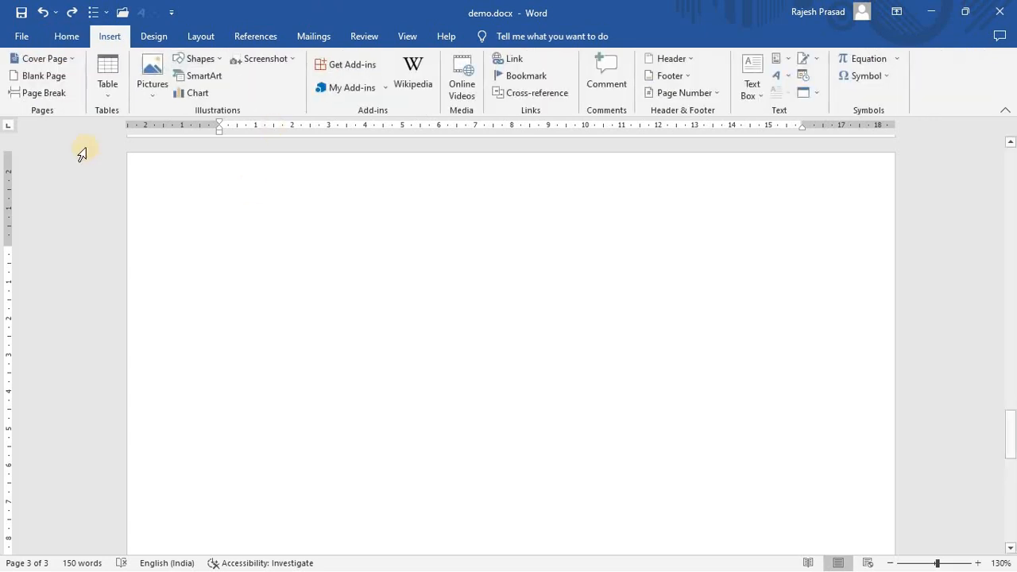
{"action": "left_click", "coordinate": [217, 64]}
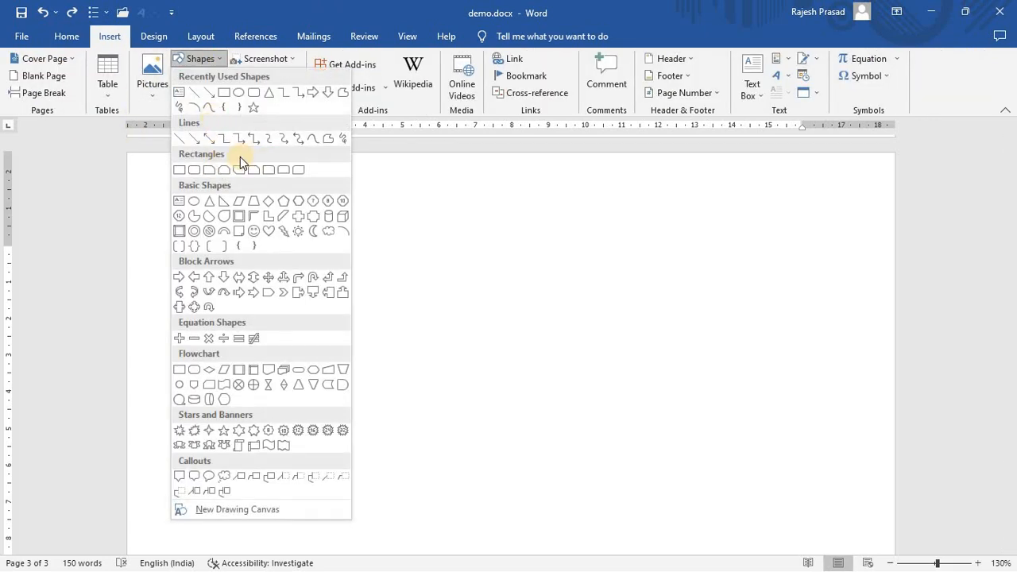
{"action": "left_click", "coordinate": [572, 347]}
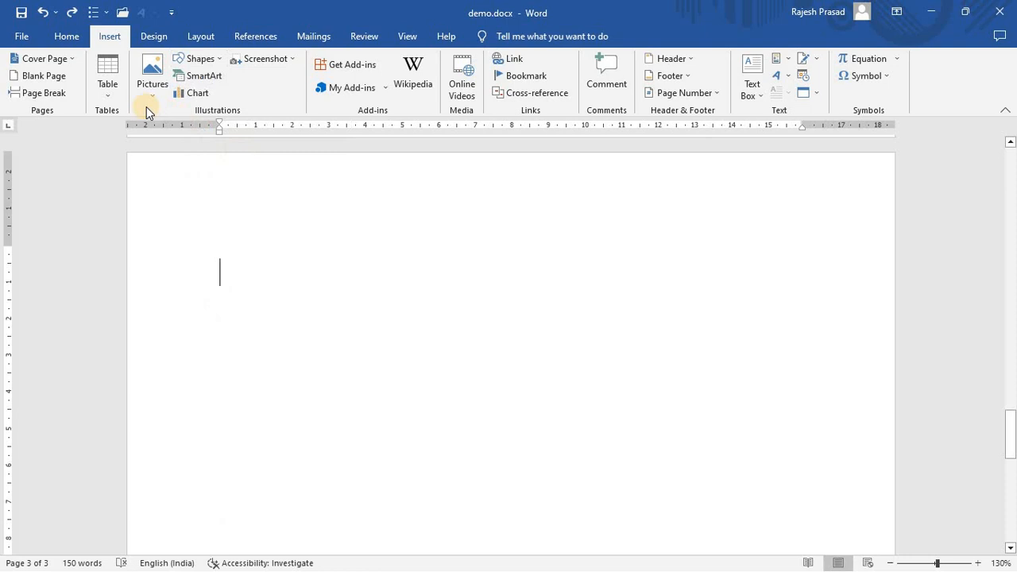
{"action": "left_click", "coordinate": [107, 95]}
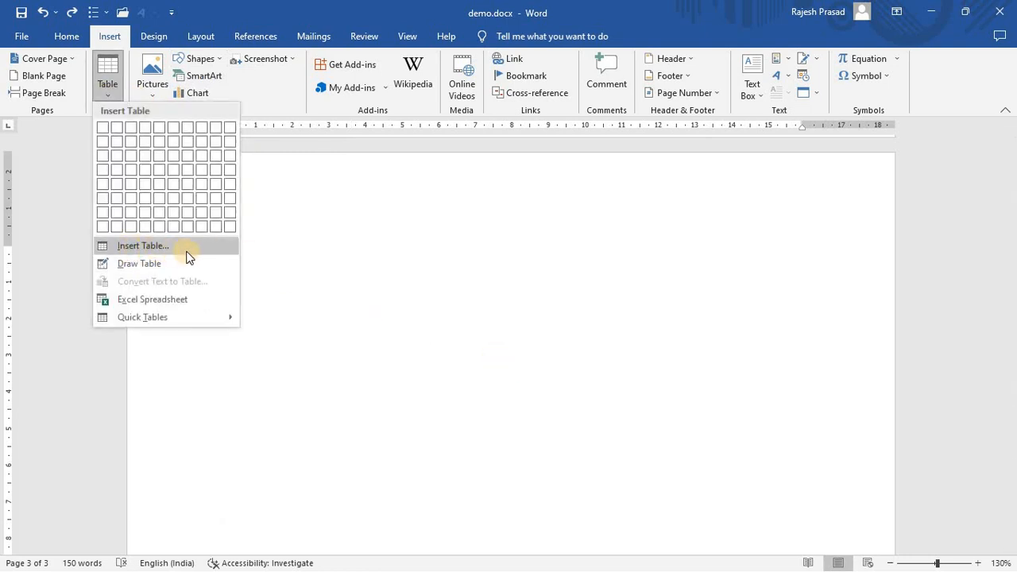
{"action": "left_click", "coordinate": [386, 261]}
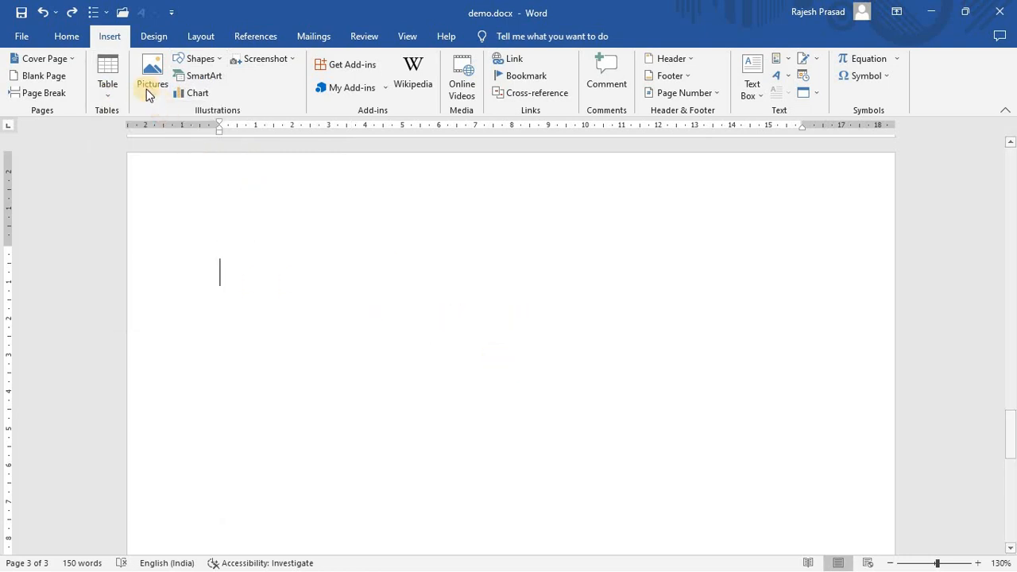
Insert a table of 4 columns and 4 rows on the blank third page and enter "book name" in its first cell
{"action": "left_click", "coordinate": [113, 99]}
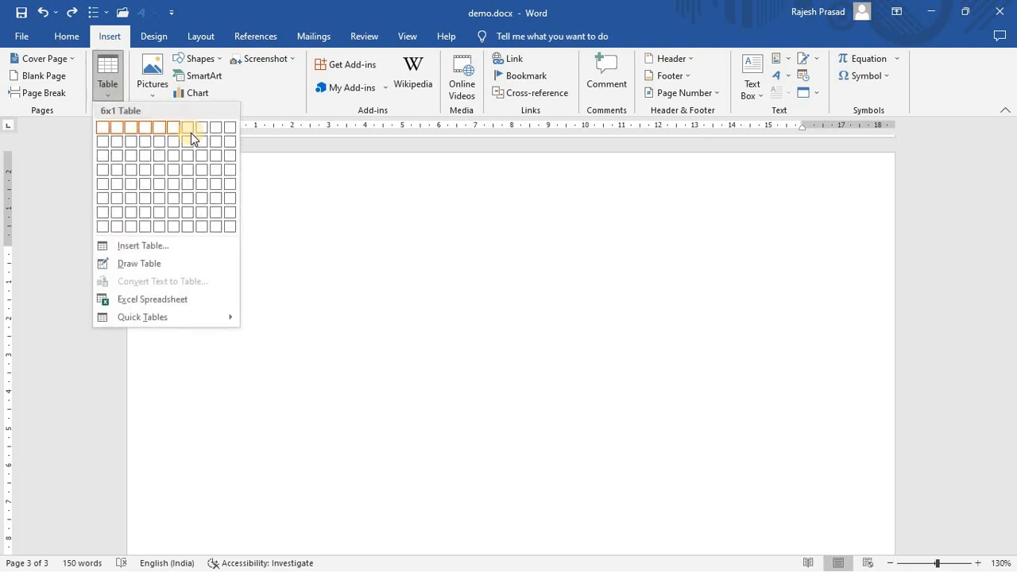
{"action": "left_click", "coordinate": [145, 168]}
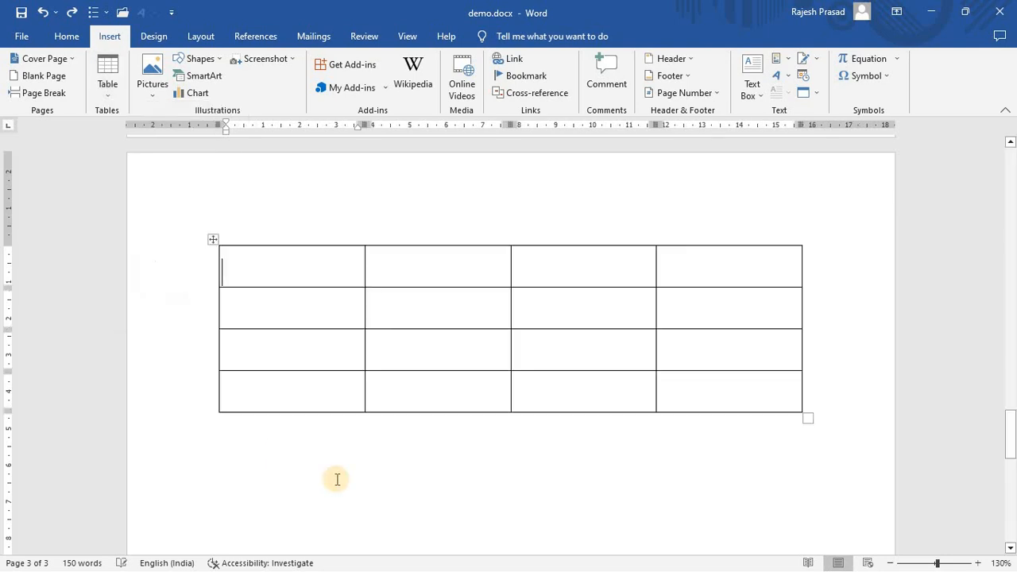
{"action": "left_click", "coordinate": [279, 272]}
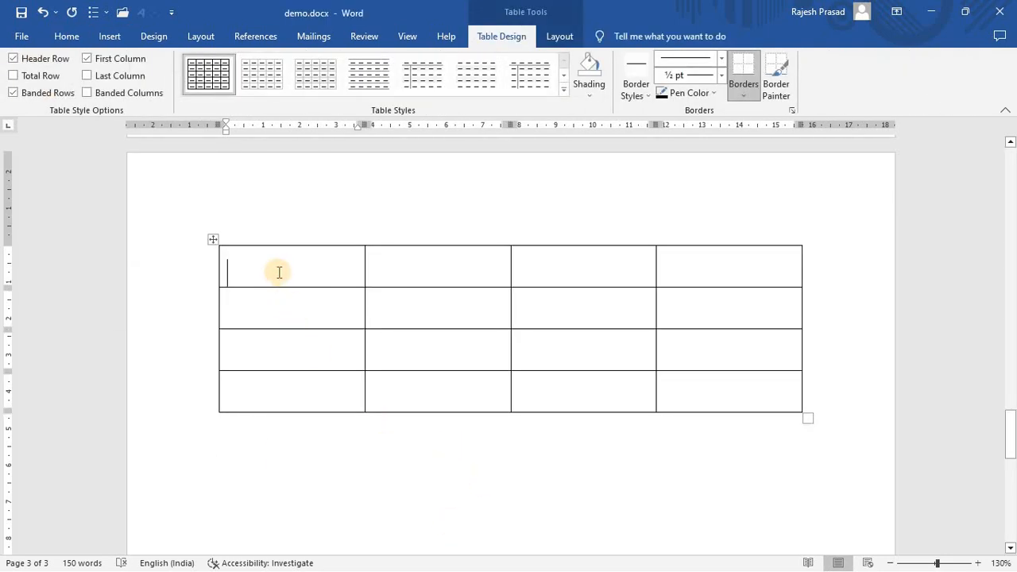
{"action": "type", "text": "boo"}
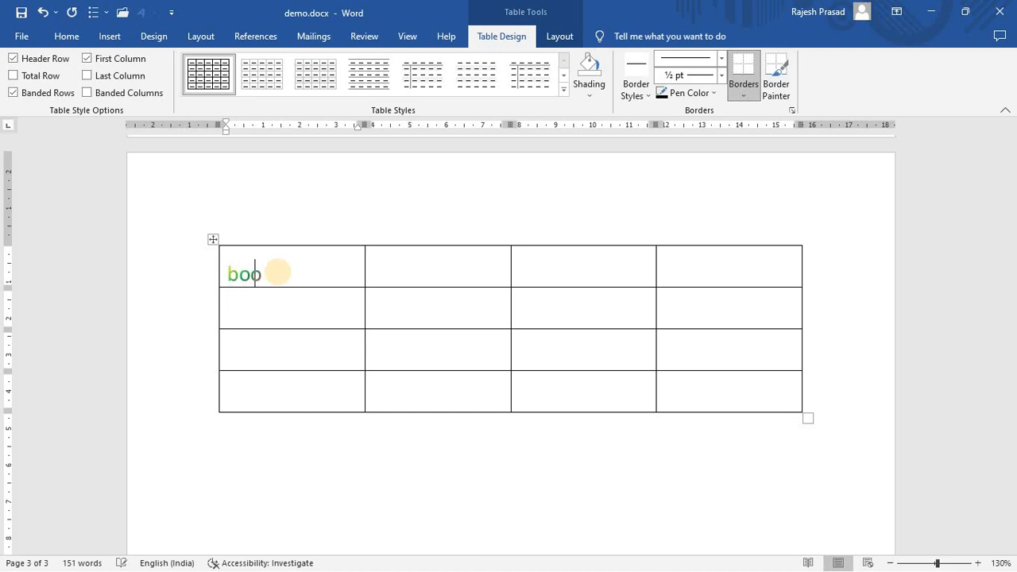
{"action": "type", "text": "k name"}
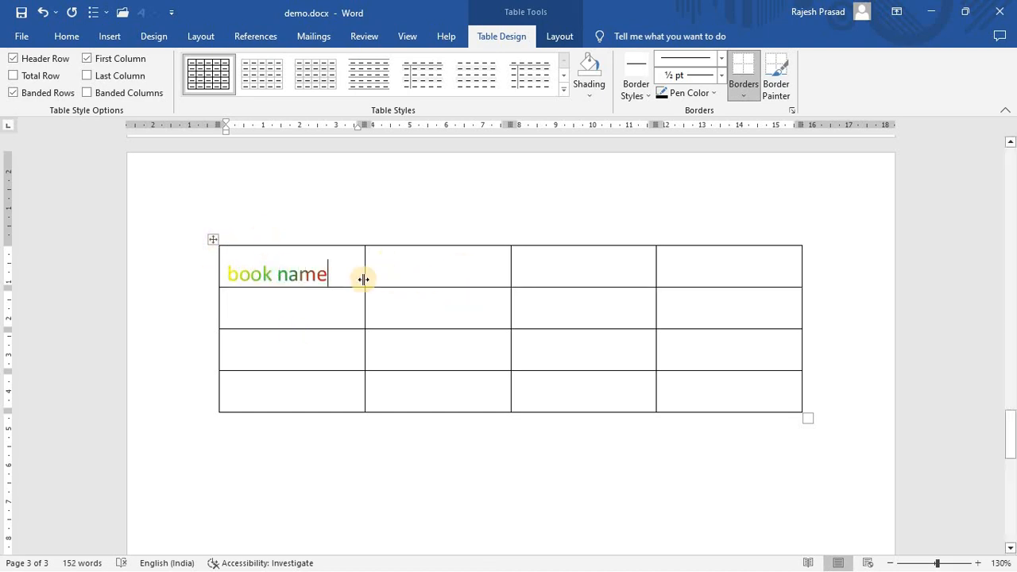
Set the font color of all text in the document to black
{"action": "key", "text": "ctrl+a"}
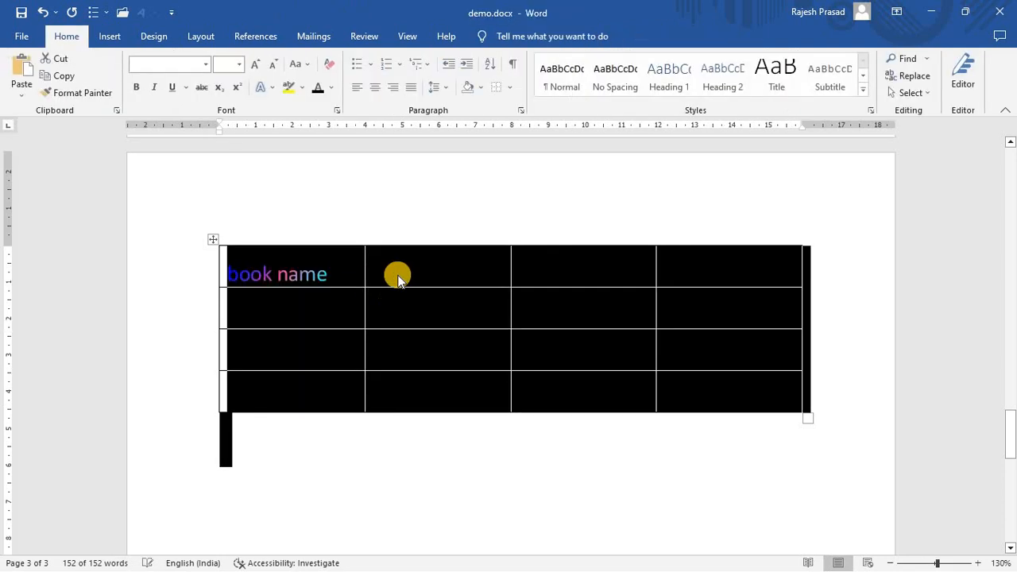
{"action": "left_click", "coordinate": [318, 86]}
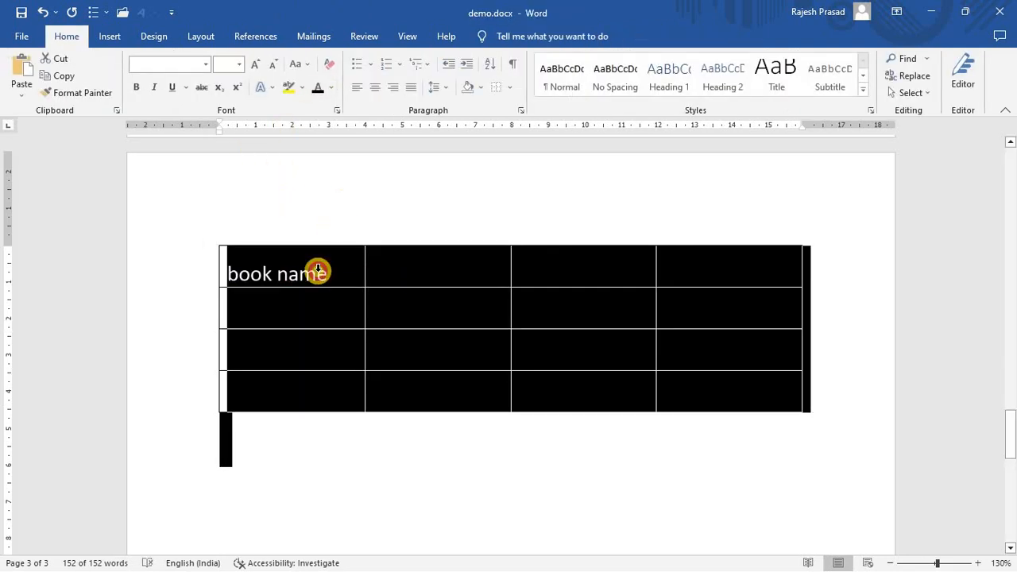
{"action": "left_click", "coordinate": [318, 269]}
{"action": "left_click", "coordinate": [407, 419]}
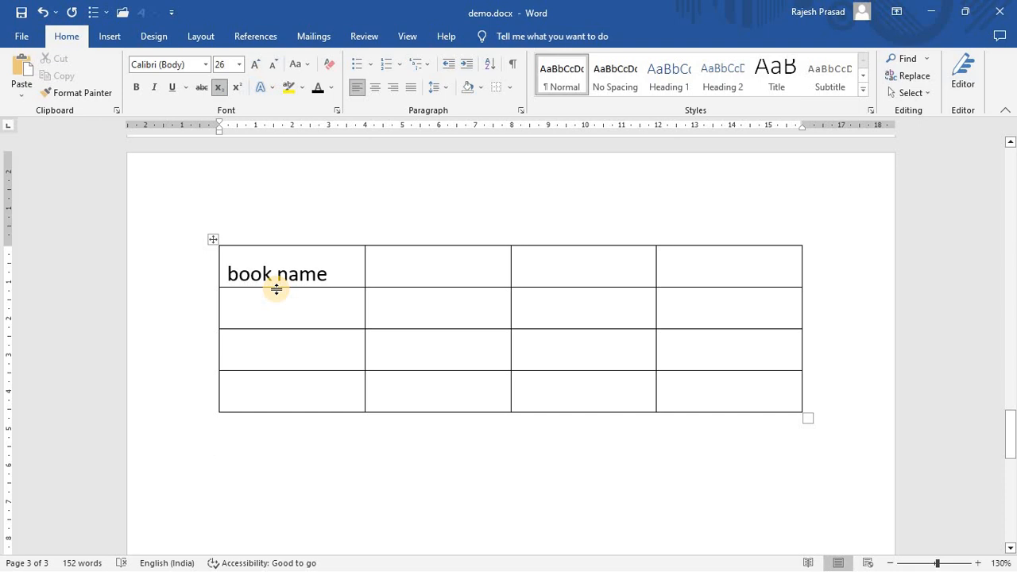
Fill the remaining cells of the table's first row with "pen", "computer" and "name"
{"action": "left_click", "coordinate": [411, 286]}
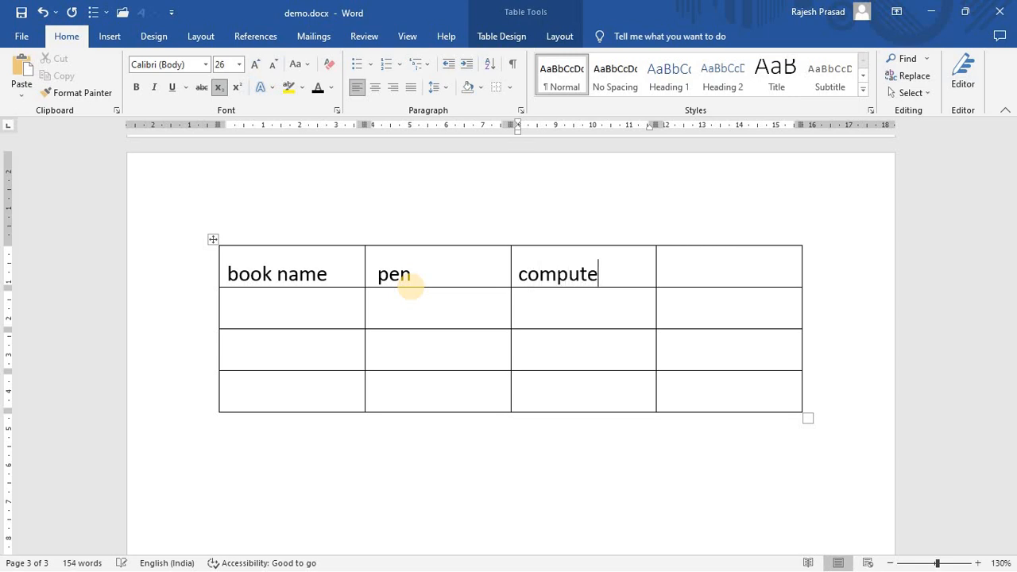
{"action": "left_click", "coordinate": [725, 260]}
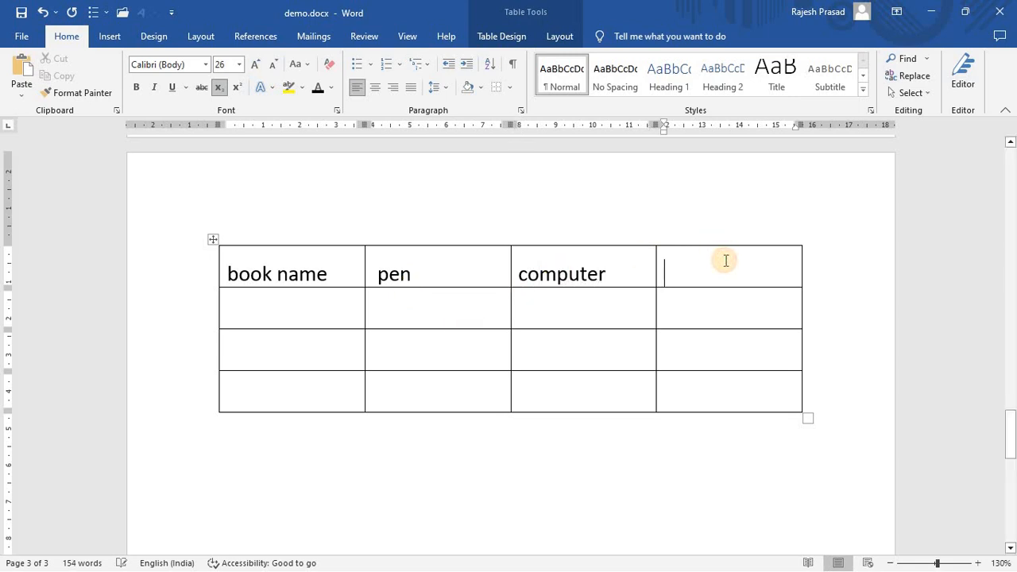
{"action": "type", "text": "name"}
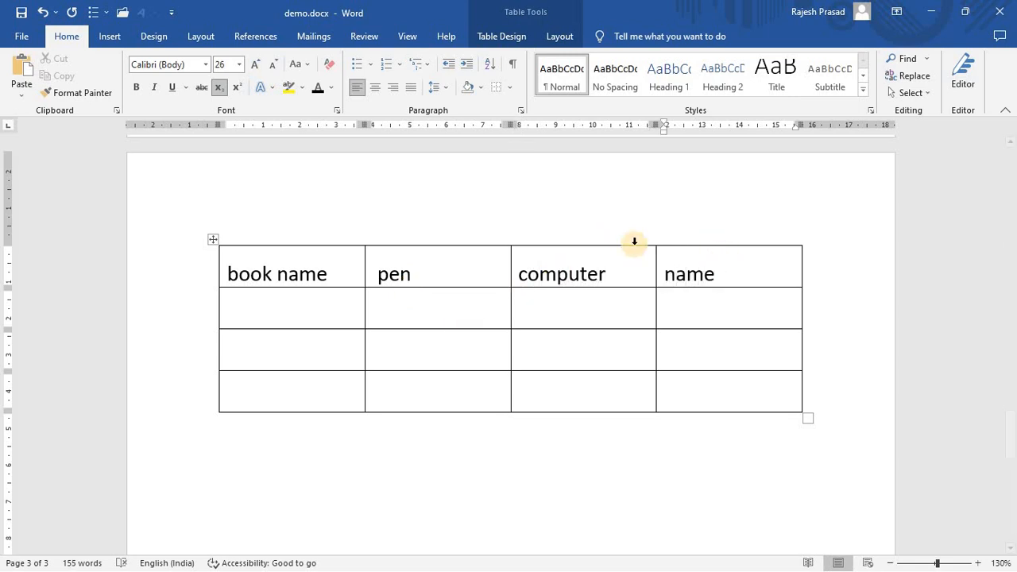
Delete the document's entire contents and insert a table of 4 columns and 2 rows
{"action": "key", "text": "ctrl+a"}
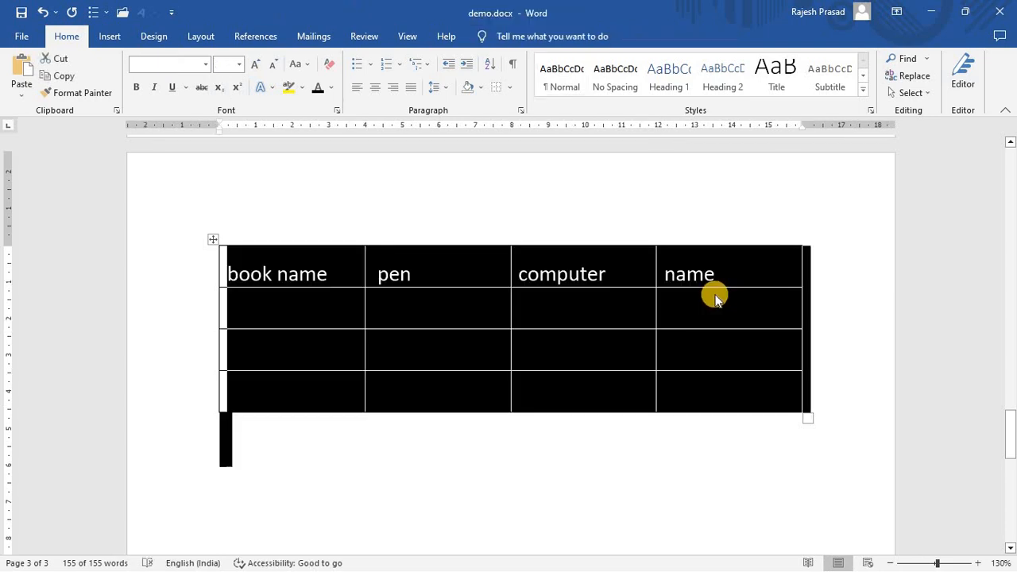
{"action": "key", "text": "Delete"}
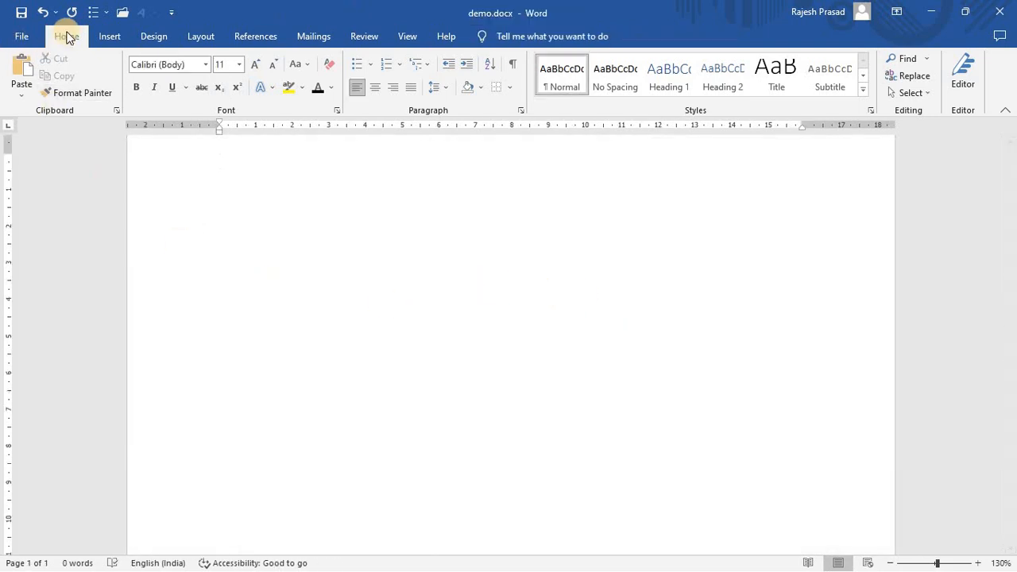
{"action": "left_click", "coordinate": [110, 37]}
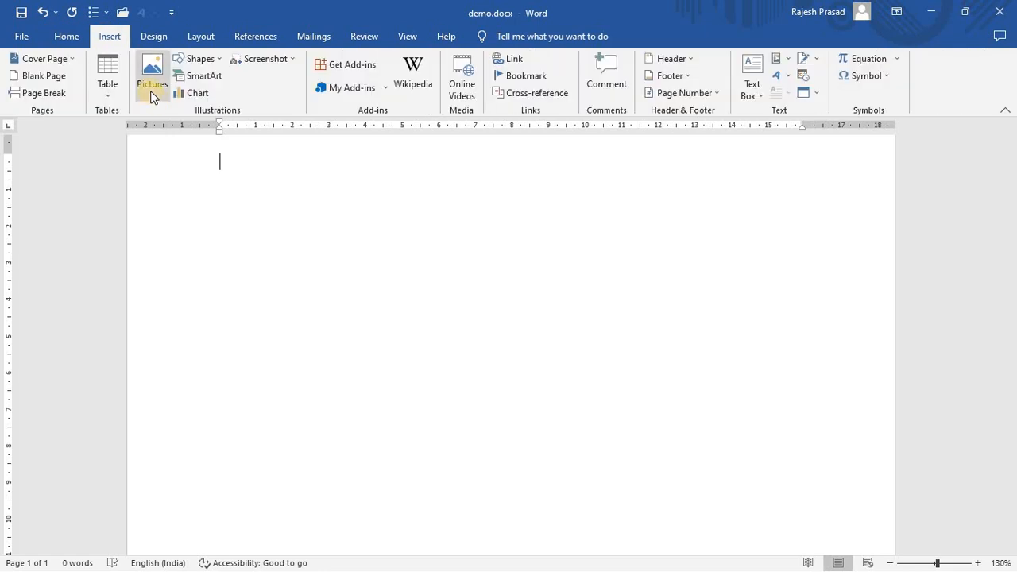
{"action": "left_click", "coordinate": [115, 92]}
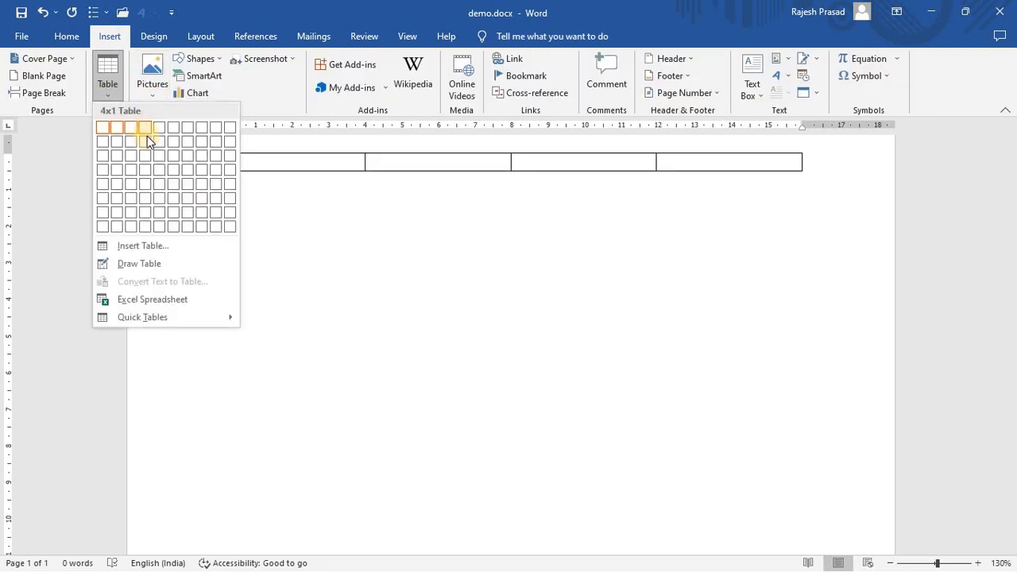
{"action": "left_click", "coordinate": [147, 144]}
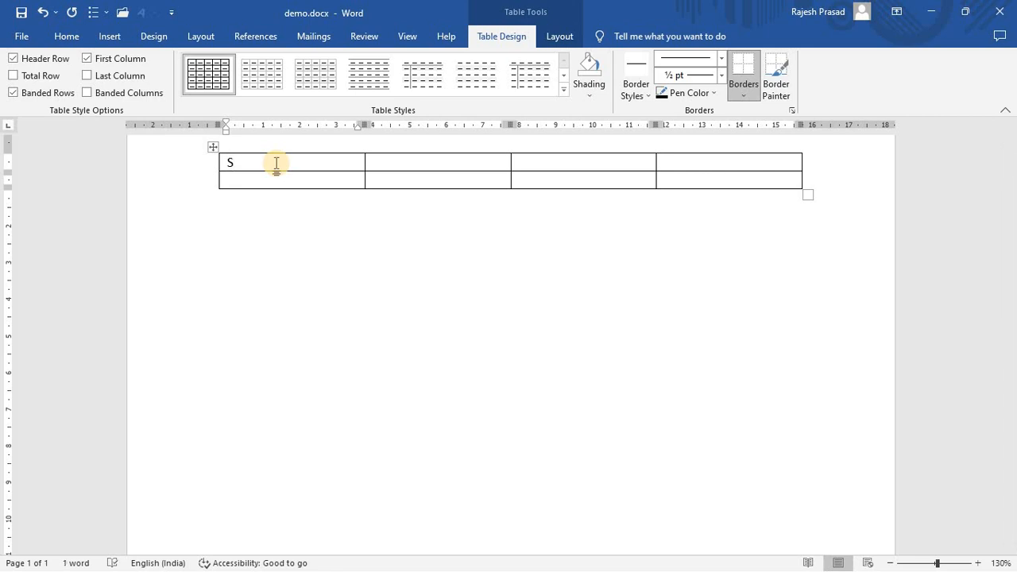
Enter the column headings "S.no", "Roll No", "Mobile No" and "Address" in the table's first row
{"action": "type", "text": ".no"}
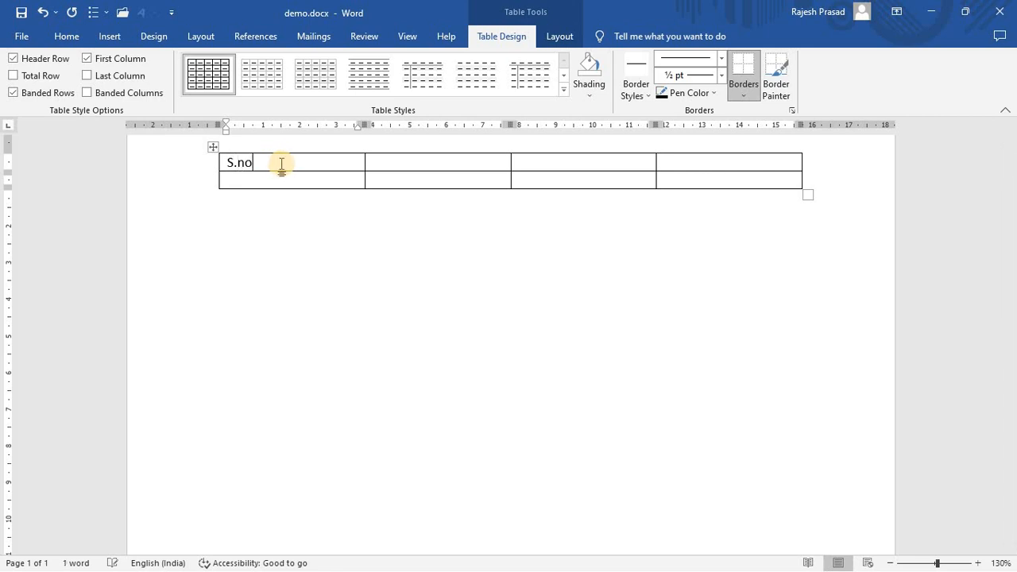
{"action": "left_click", "coordinate": [418, 167]}
{"action": "type", "text": "Roll"}
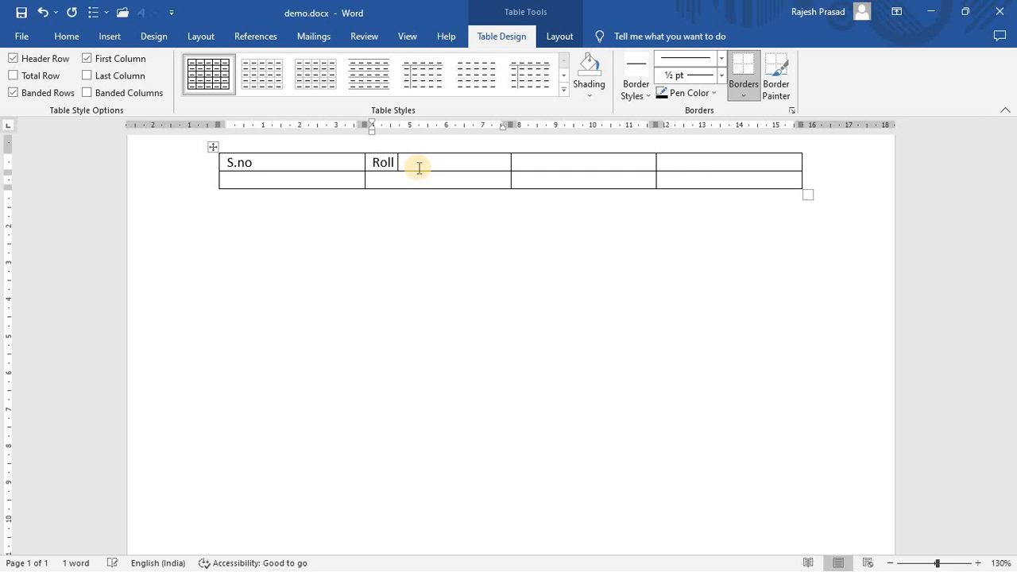
{"action": "type", "text": " No"}
{"action": "left_click", "coordinate": [547, 165]}
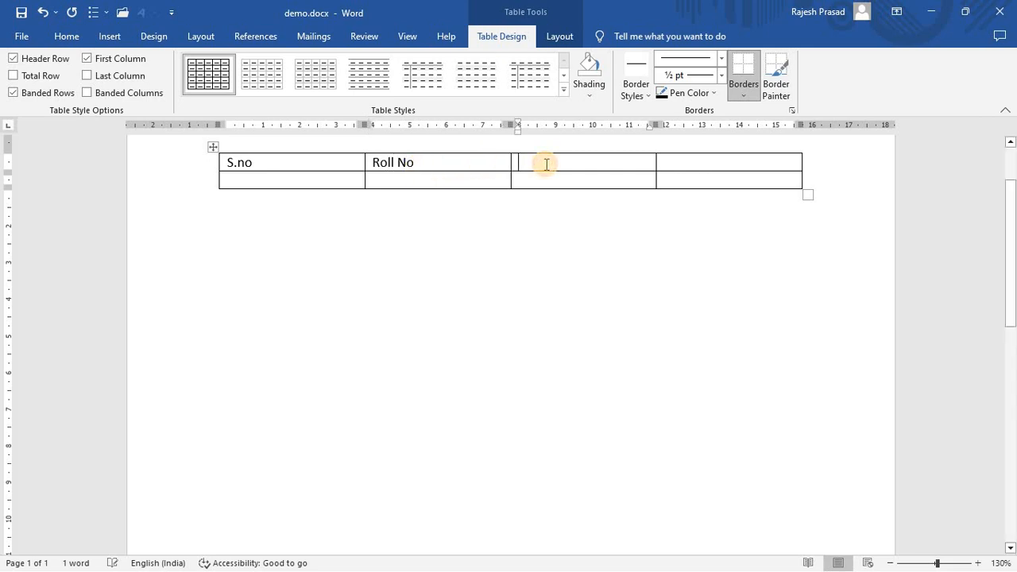
{"action": "type", "text": "Mobile No"}
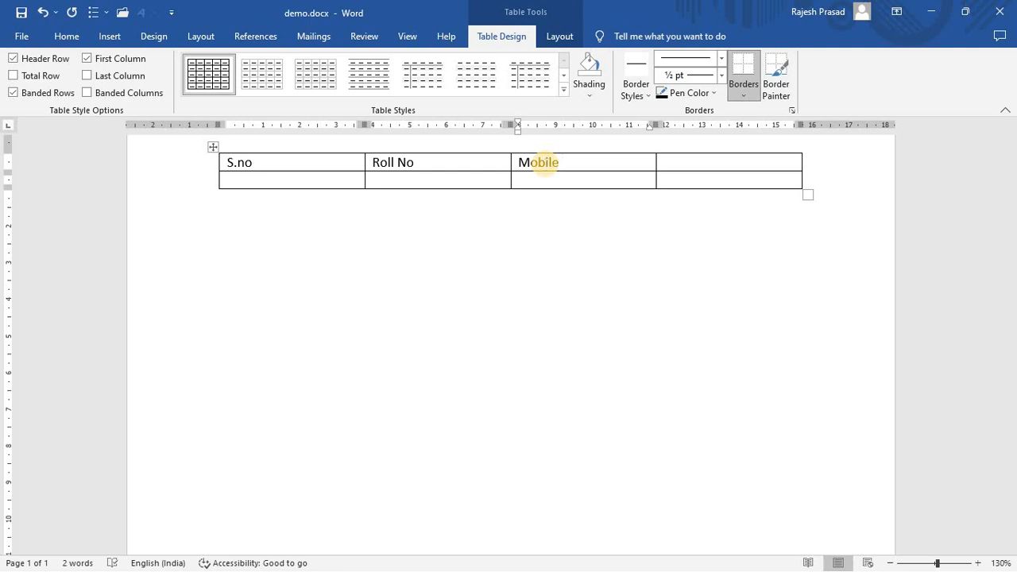
{"action": "double_click", "coordinate": [689, 163]}
{"action": "left_click", "coordinate": [688, 164]}
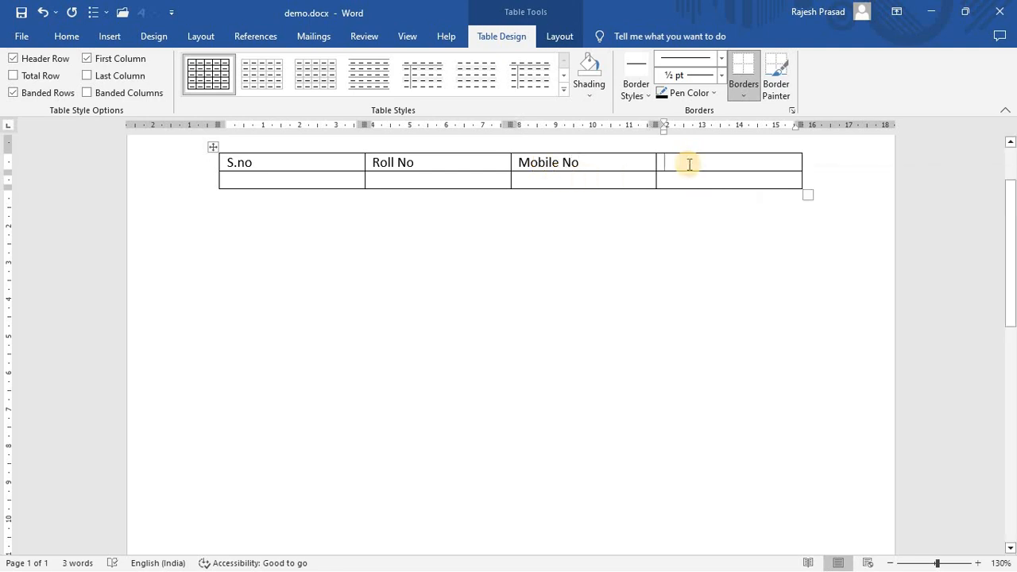
{"action": "type", "text": "a"}
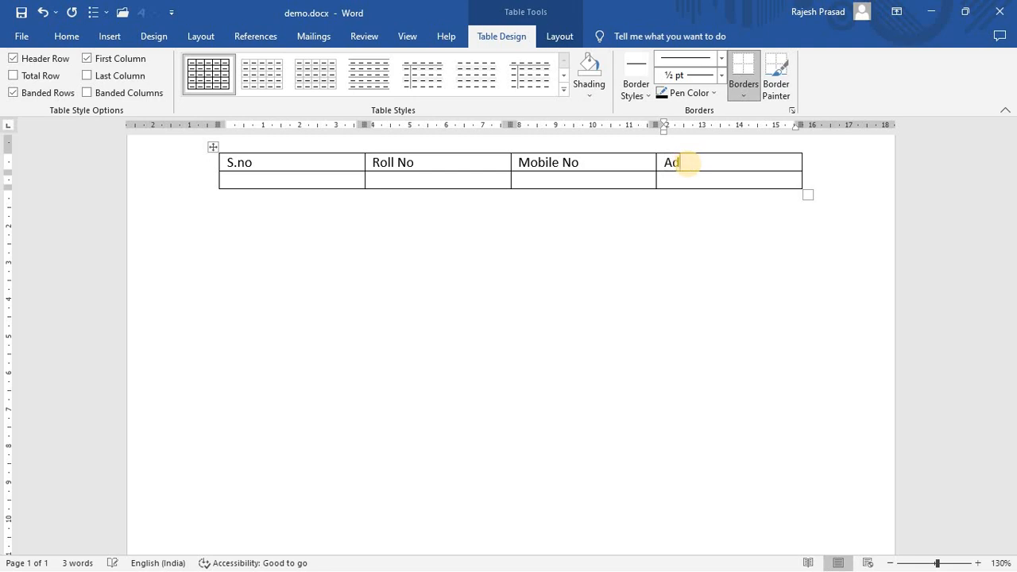
{"action": "left_click", "coordinate": [450, 204]}
{"action": "left_click", "coordinate": [338, 185]}
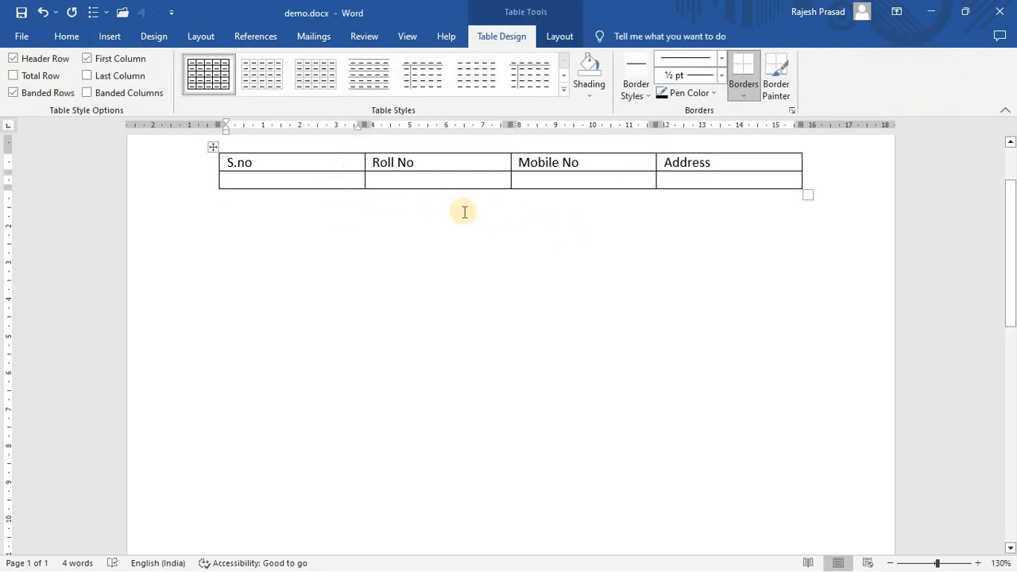
Enlarge the text of the whole table to font size 20
{"action": "left_click_drag", "start_coordinate": [346, 164], "coordinate": [727, 194]}
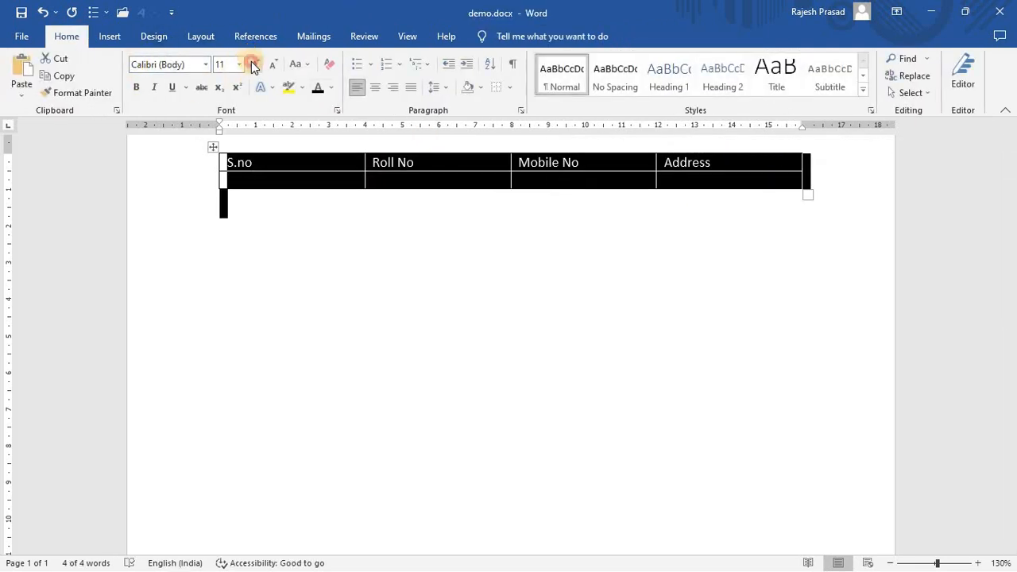
{"action": "left_click", "coordinate": [254, 65]}
{"action": "left_click", "coordinate": [253, 65]}
{"action": "left_click", "coordinate": [253, 66]}
{"action": "left_click", "coordinate": [254, 65]}
{"action": "left_click", "coordinate": [253, 65]}
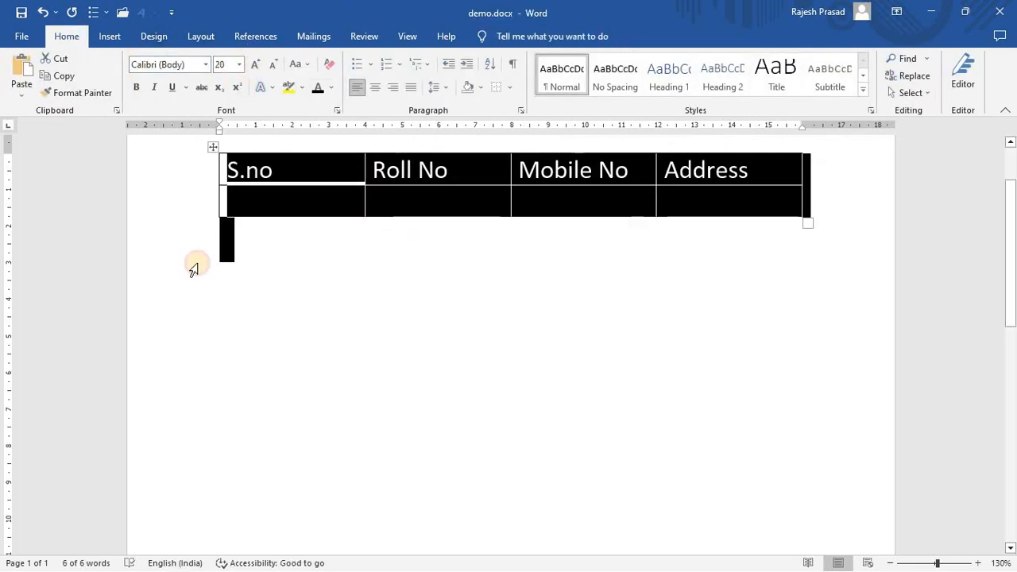
{"action": "left_click", "coordinate": [263, 209]}
{"action": "left_click", "coordinate": [344, 282]}
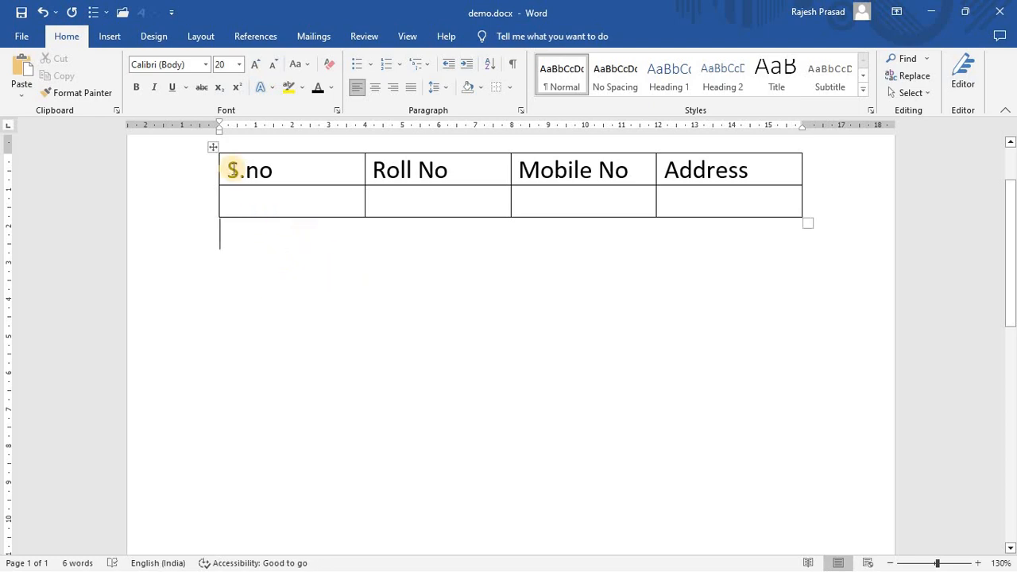
Shade the "S.no" heading cell with the standard red color
{"action": "left_click_drag", "start_coordinate": [341, 176], "coordinate": [222, 164]}
{"action": "left_click", "coordinate": [355, 171]}
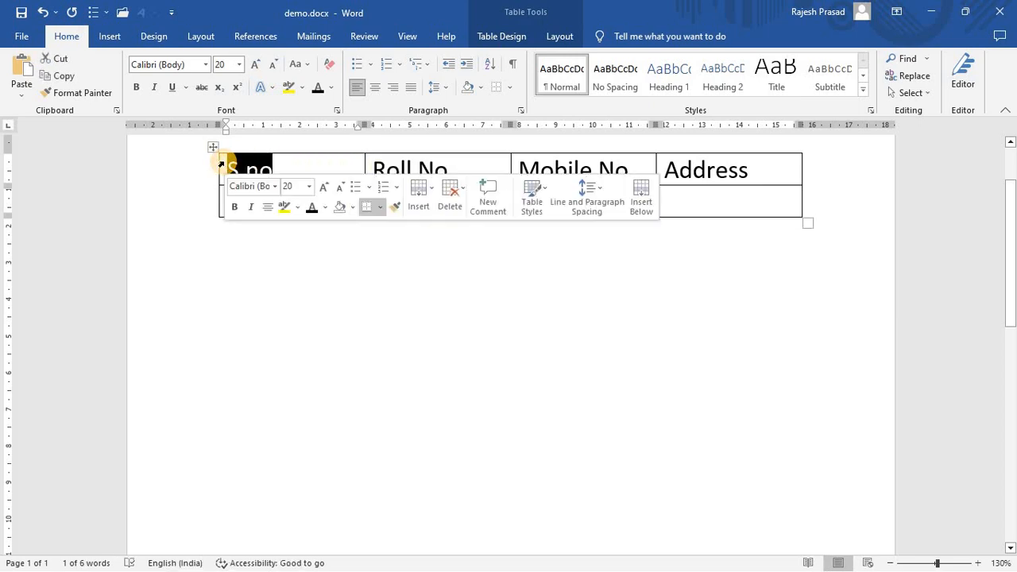
{"action": "left_click", "coordinate": [332, 161]}
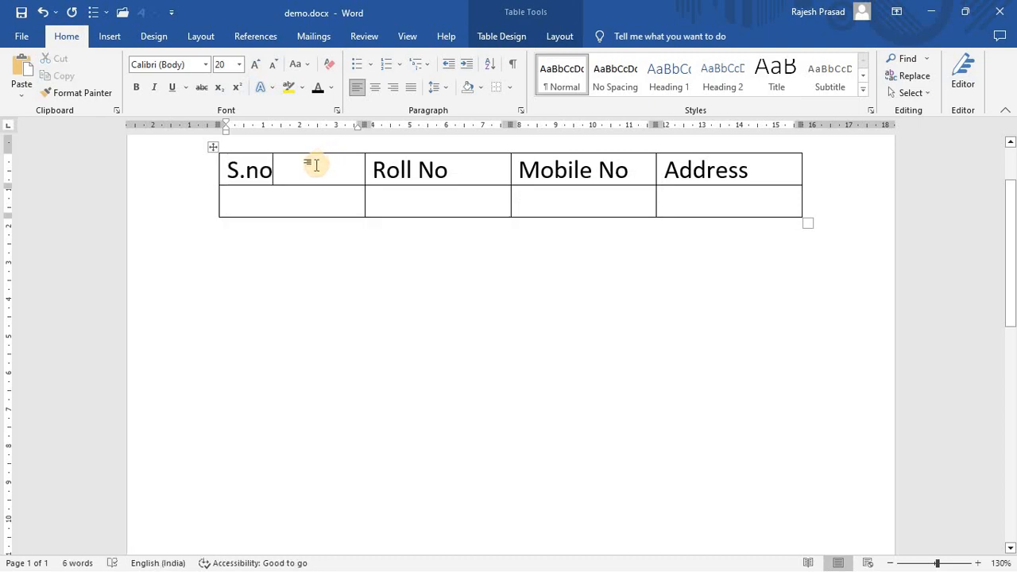
{"action": "double_click", "coordinate": [228, 171]}
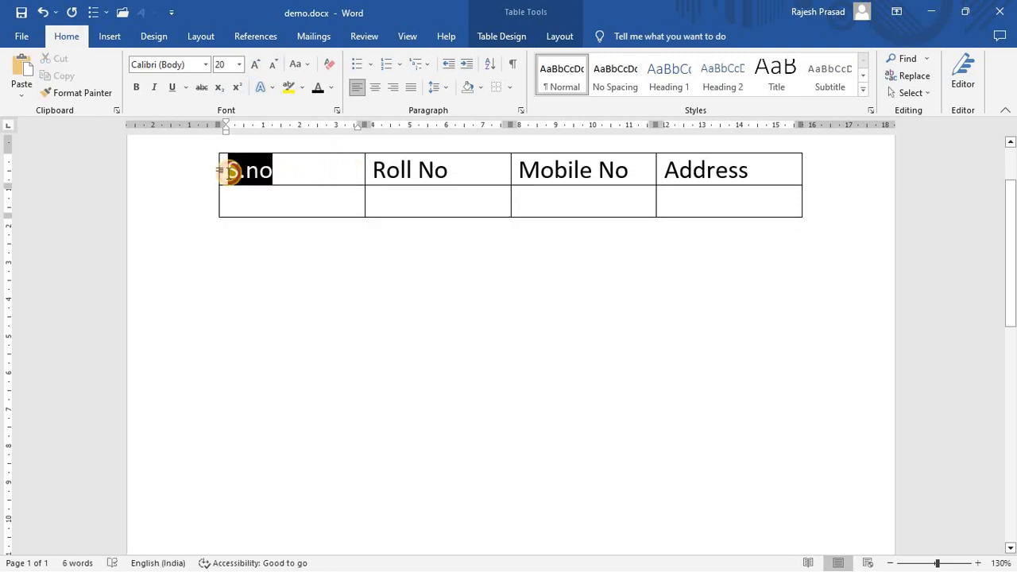
{"action": "left_click", "coordinate": [482, 85]}
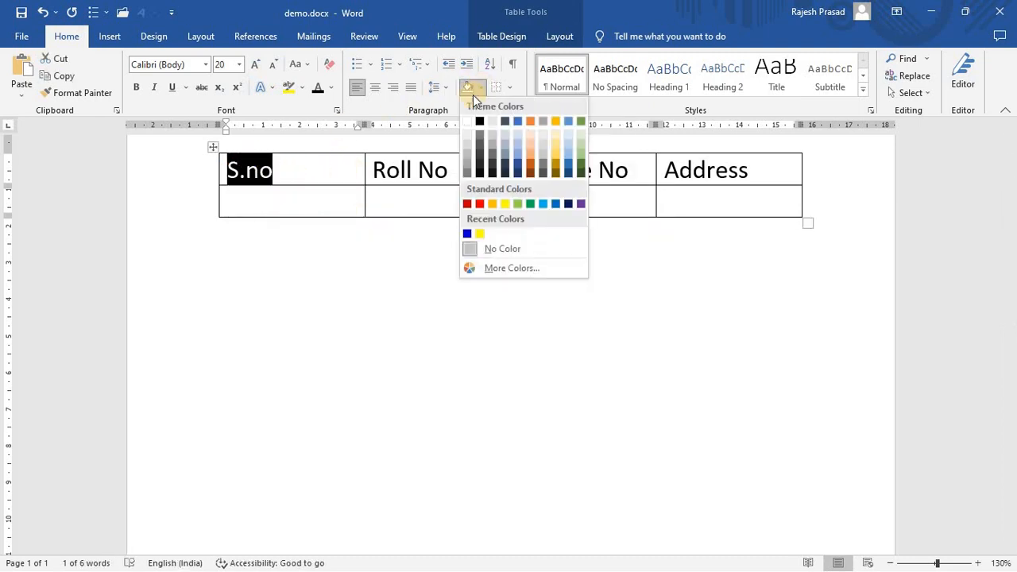
{"action": "left_click", "coordinate": [477, 202]}
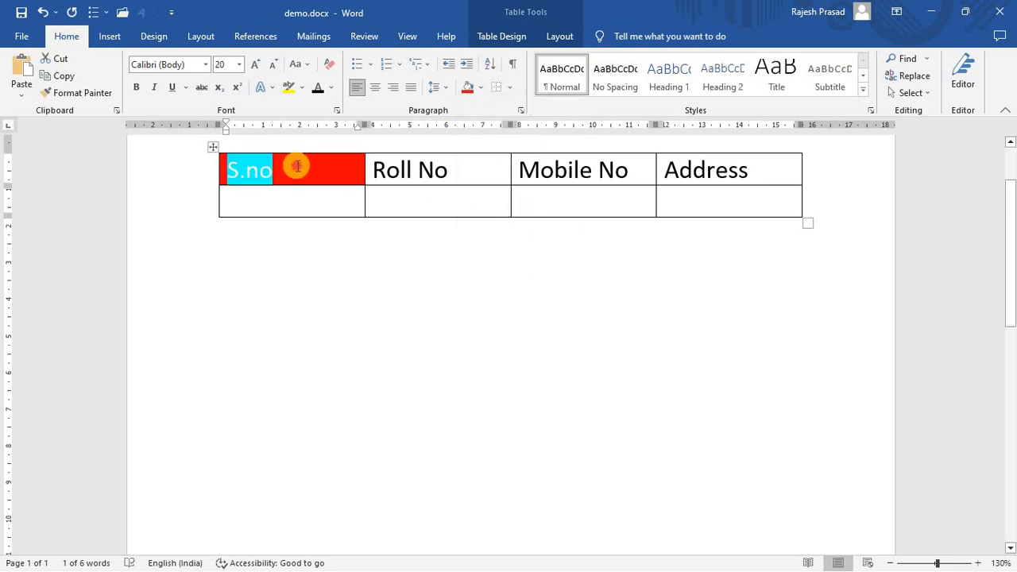
Shade the "Roll No" heading cell with the standard green color
{"action": "left_click", "coordinate": [332, 170]}
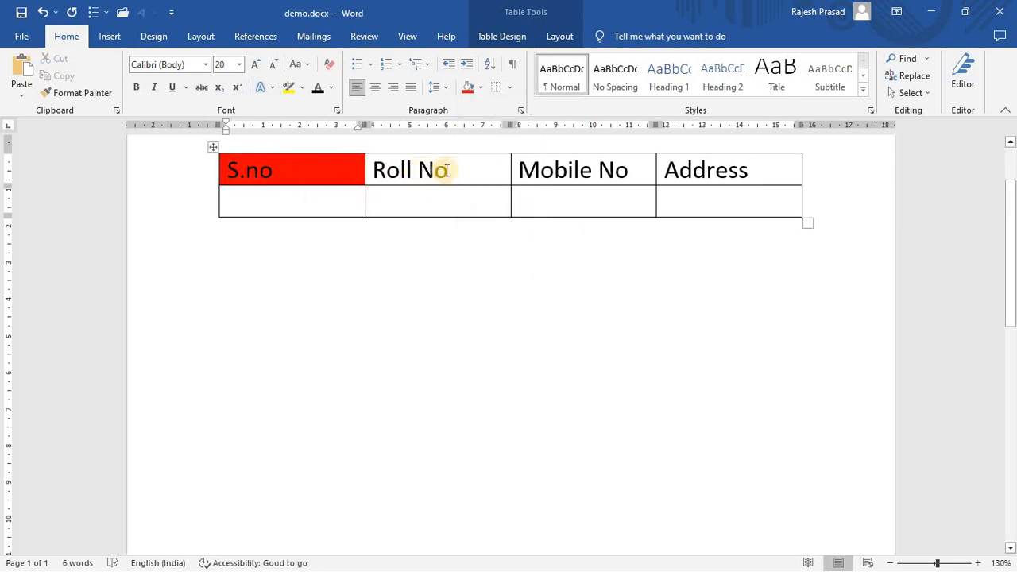
{"action": "left_click", "coordinate": [484, 171]}
{"action": "left_click_drag", "start_coordinate": [398, 167], "coordinate": [375, 167]}
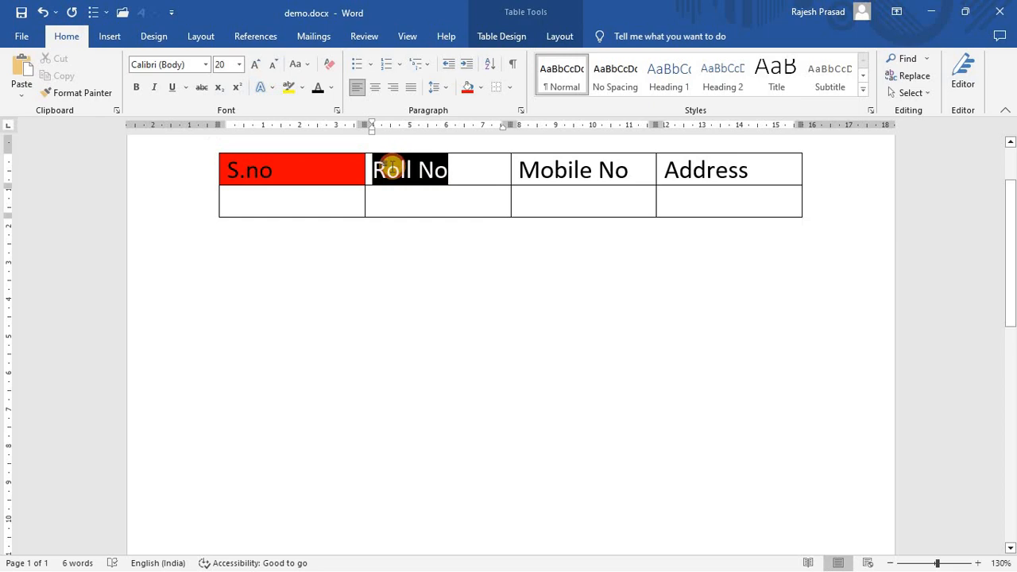
{"action": "left_click", "coordinate": [481, 88]}
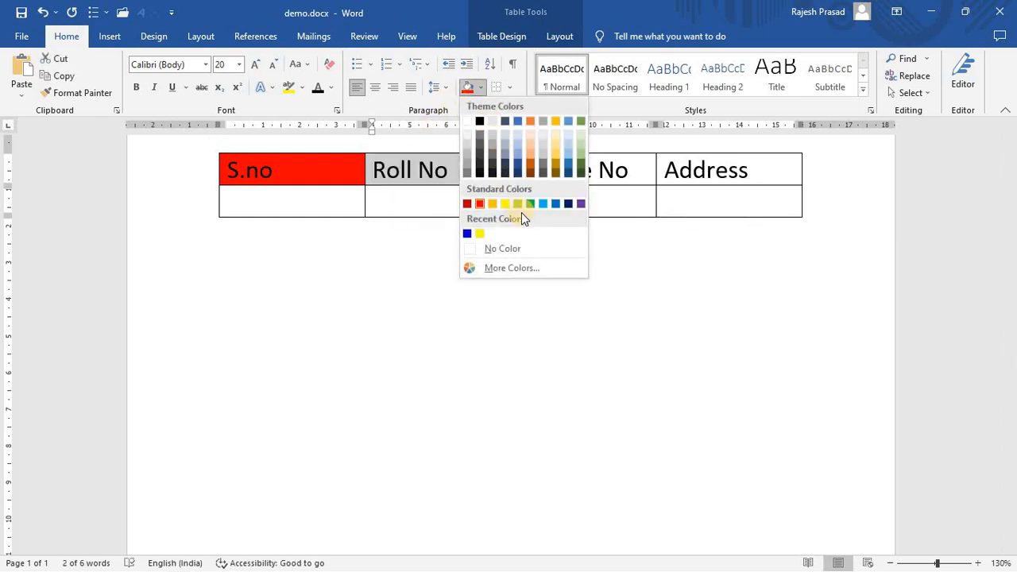
{"action": "left_click", "coordinate": [528, 199]}
Shade the "Mobile No" heading cell with the standard yellow color
{"action": "left_click", "coordinate": [604, 170]}
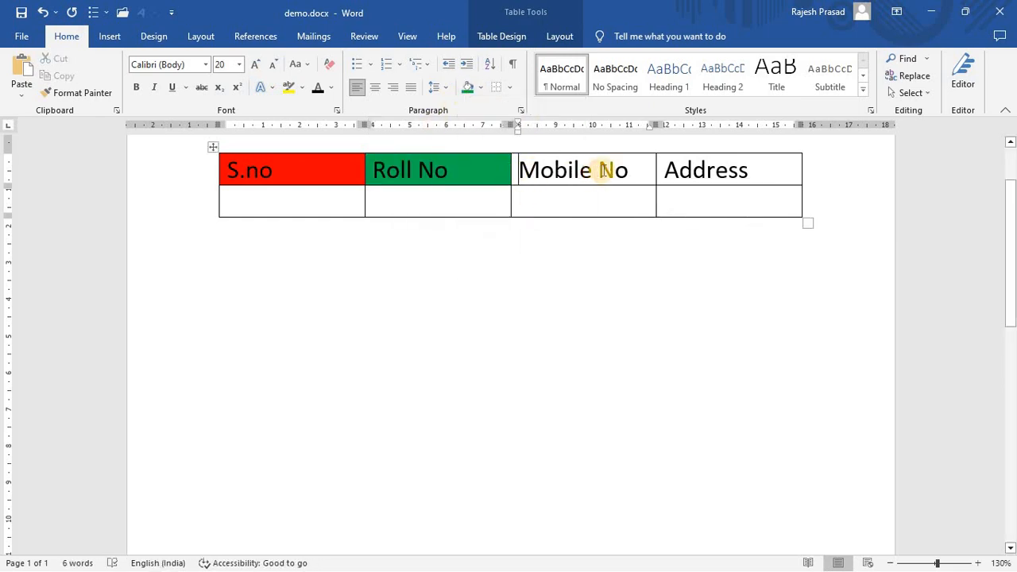
{"action": "left_click_drag", "start_coordinate": [638, 170], "coordinate": [515, 169]}
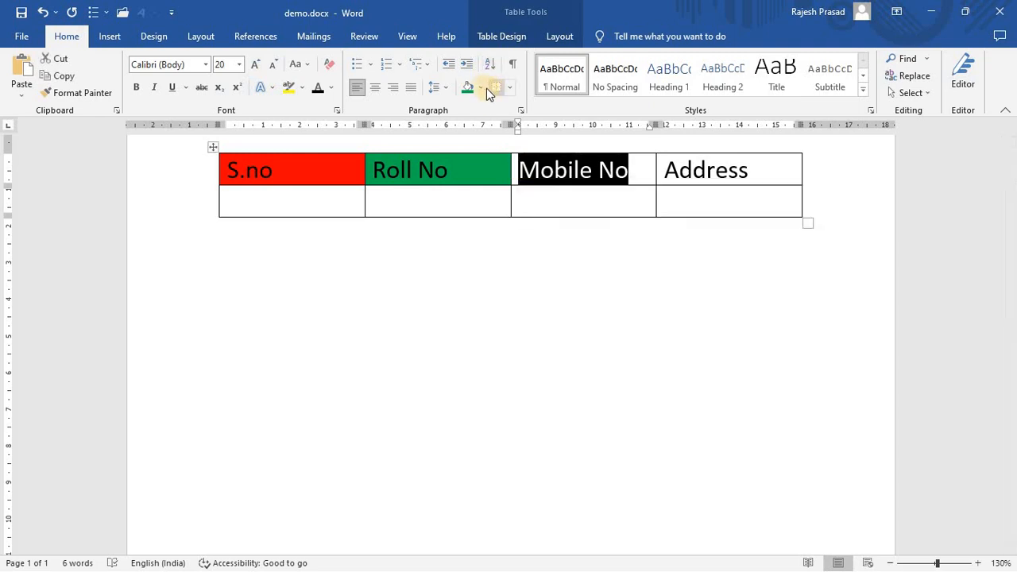
{"action": "left_click", "coordinate": [481, 88]}
{"action": "left_click", "coordinate": [493, 199]}
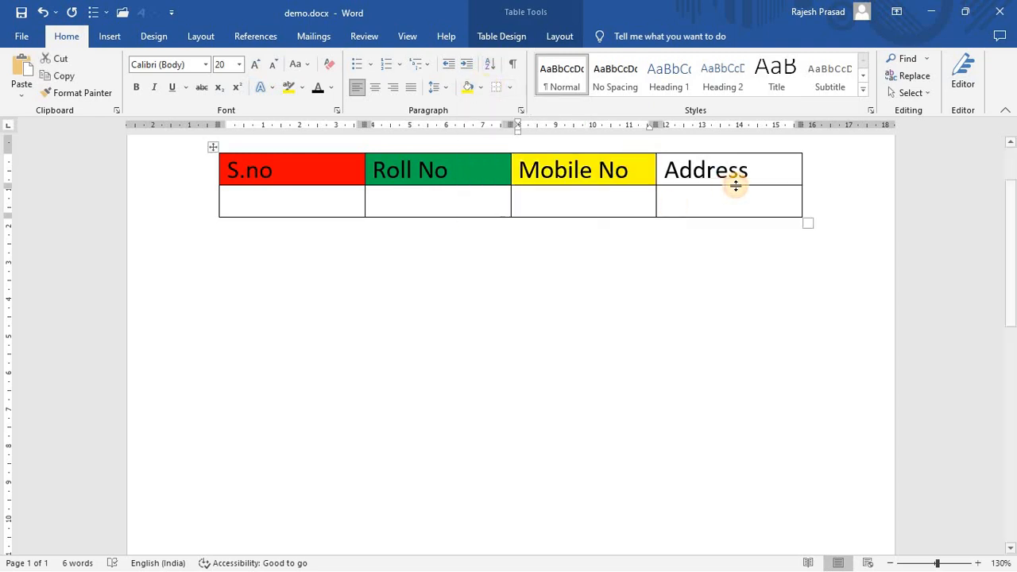
Shade the "Address" heading cell with the standard dark blue color
{"action": "left_click_drag", "start_coordinate": [757, 169], "coordinate": [659, 171]}
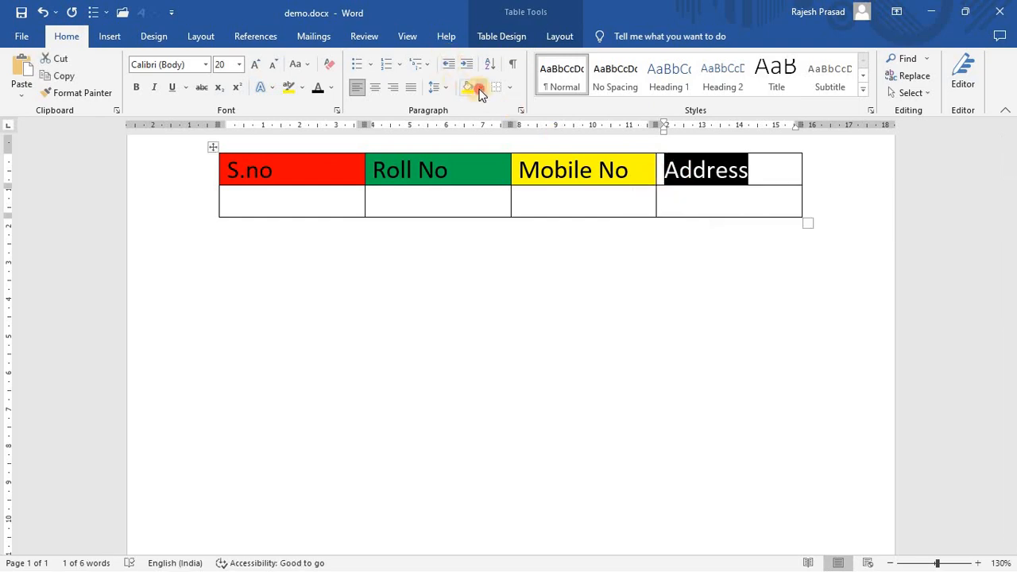
{"action": "left_click", "coordinate": [481, 87]}
{"action": "left_click", "coordinate": [568, 204]}
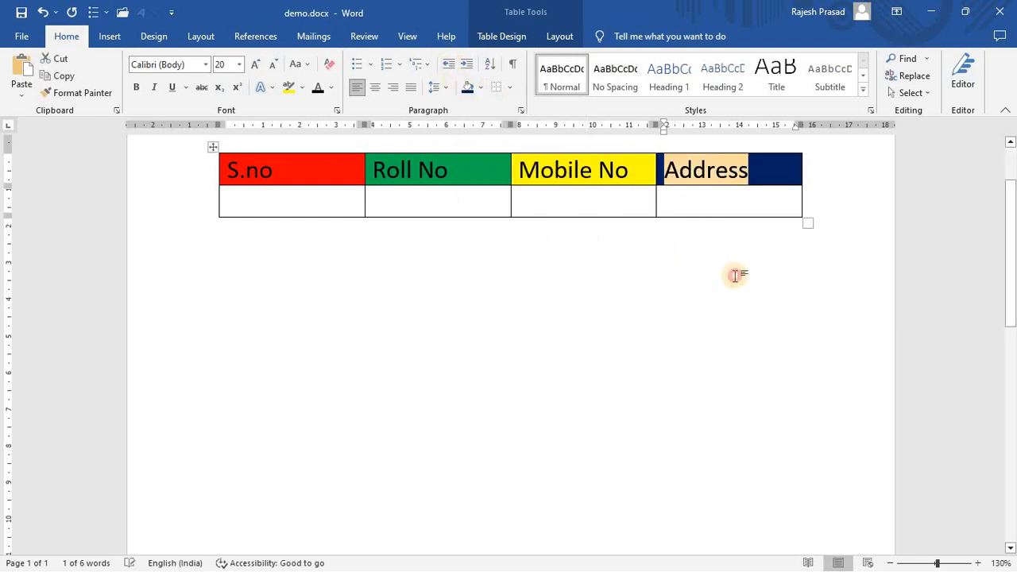
{"action": "left_click", "coordinate": [386, 231]}
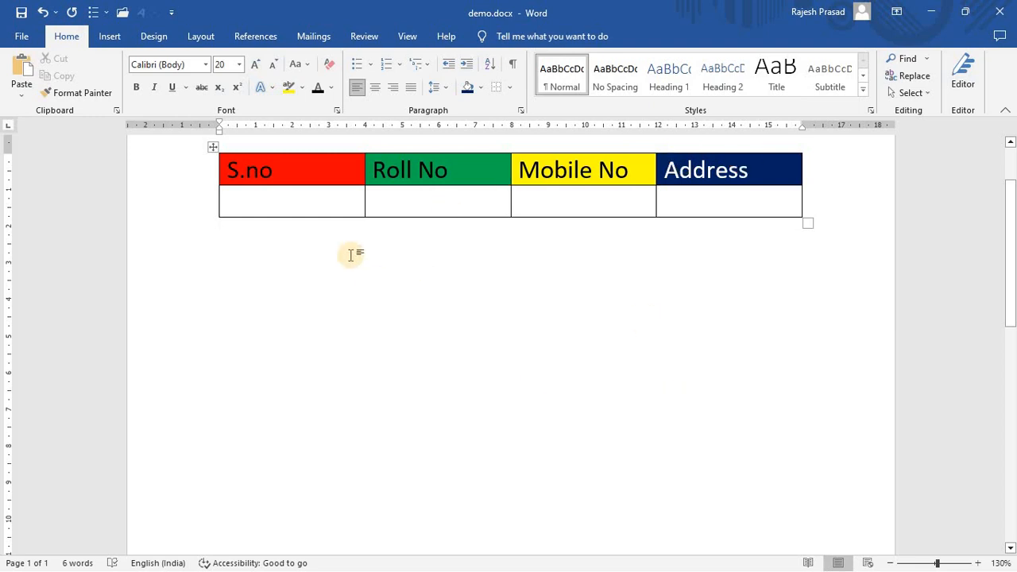
Set the "S.no" heading text to the standard orange font color and make it bold
{"action": "left_click_drag", "start_coordinate": [271, 170], "coordinate": [223, 166]}
{"action": "left_click", "coordinate": [332, 88]}
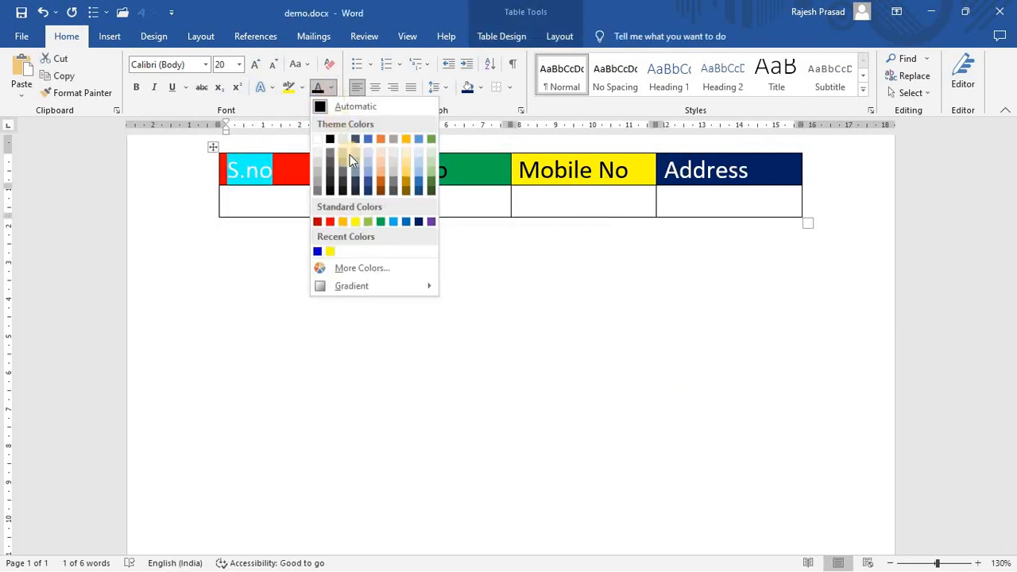
{"action": "left_click", "coordinate": [341, 223]}
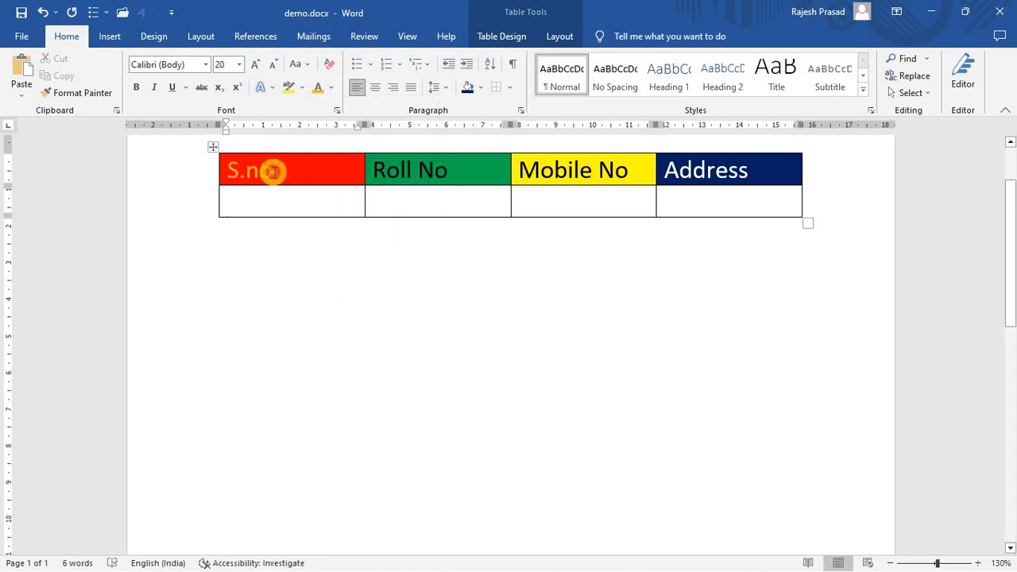
{"action": "left_click_drag", "start_coordinate": [273, 170], "coordinate": [223, 172]}
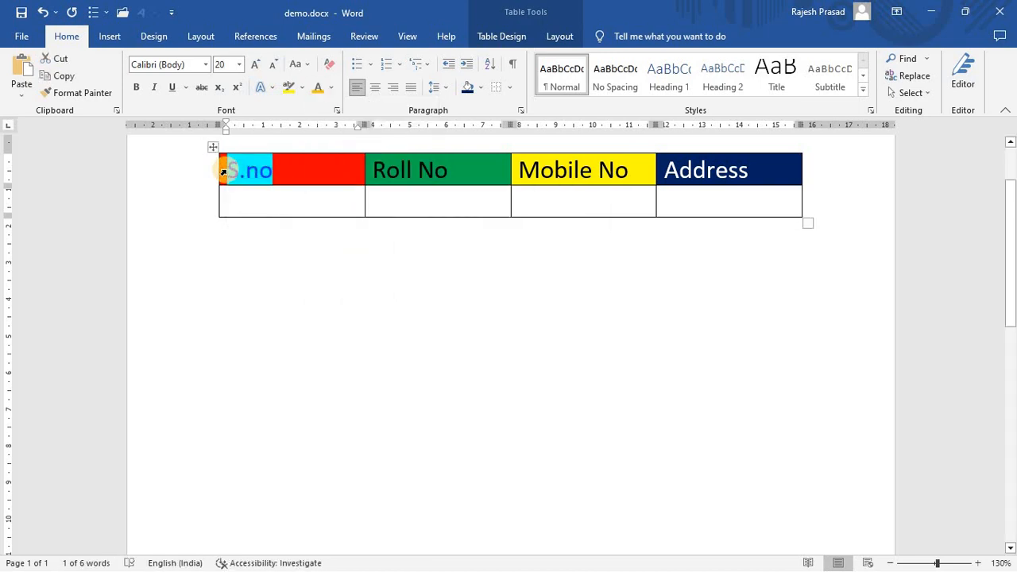
{"action": "left_click", "coordinate": [282, 221]}
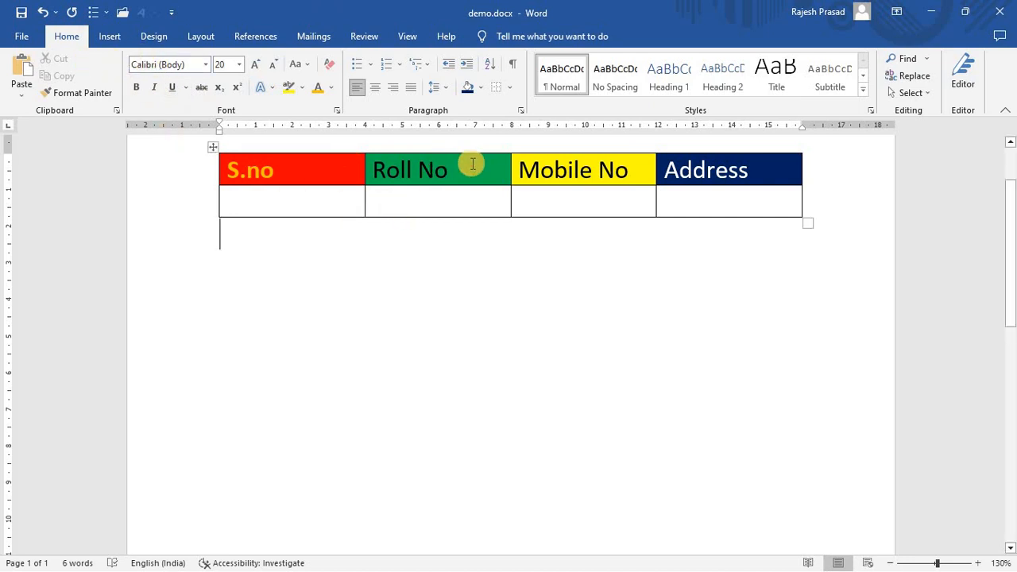
Set the "Roll No" heading text to the standard yellow font color and make it bold
{"action": "left_click_drag", "start_coordinate": [473, 165], "coordinate": [375, 167]}
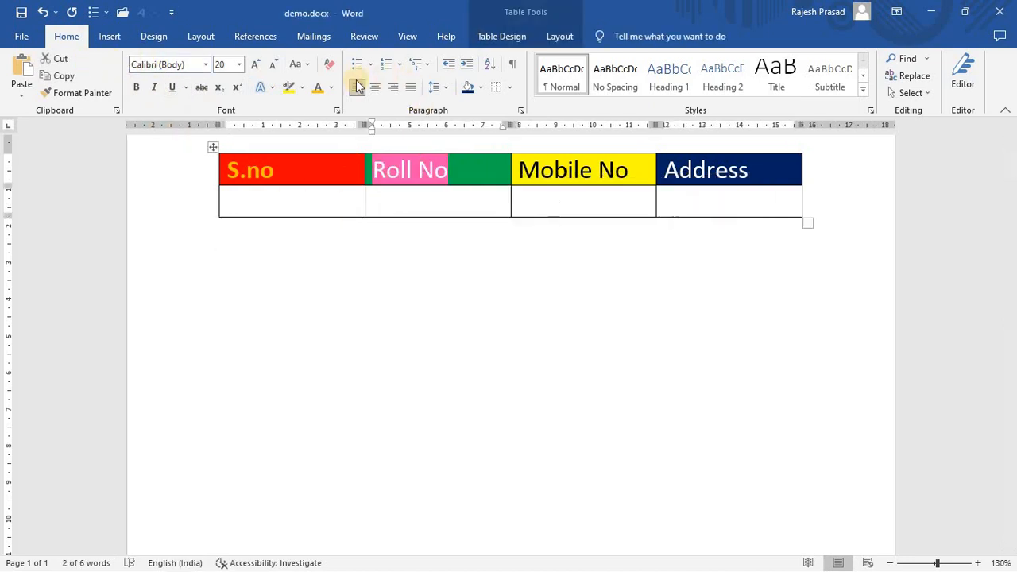
{"action": "left_click", "coordinate": [330, 88]}
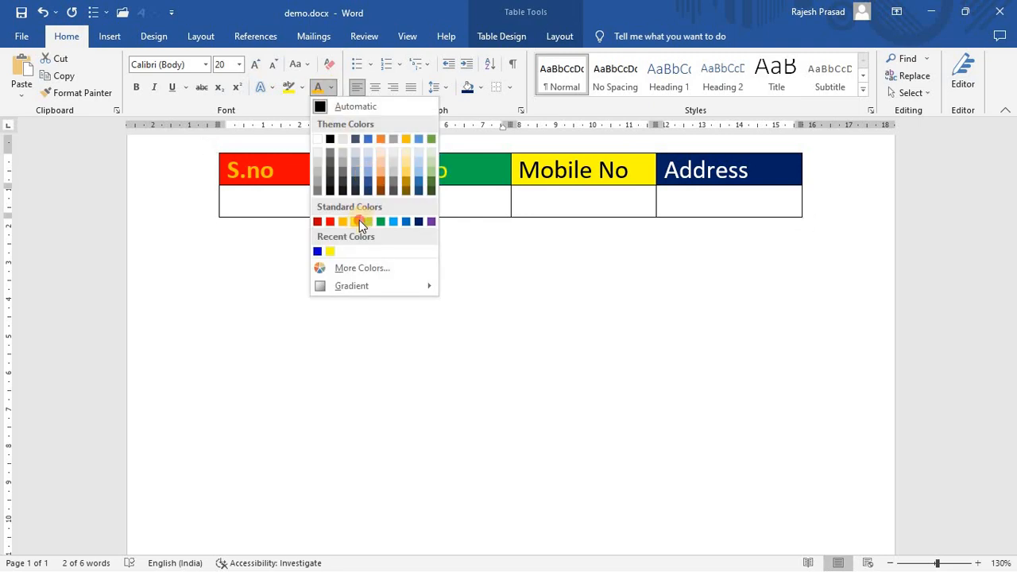
{"action": "left_click", "coordinate": [404, 220]}
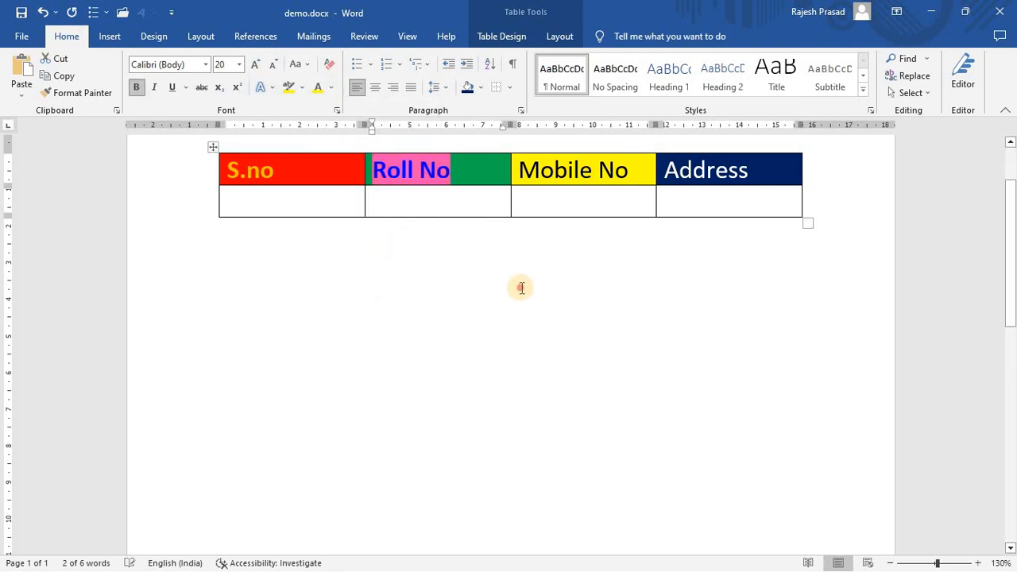
{"action": "left_click", "coordinate": [482, 219]}
Set the "Mobile No" heading text to the standard red font color
{"action": "left_click_drag", "start_coordinate": [636, 171], "coordinate": [550, 172]}
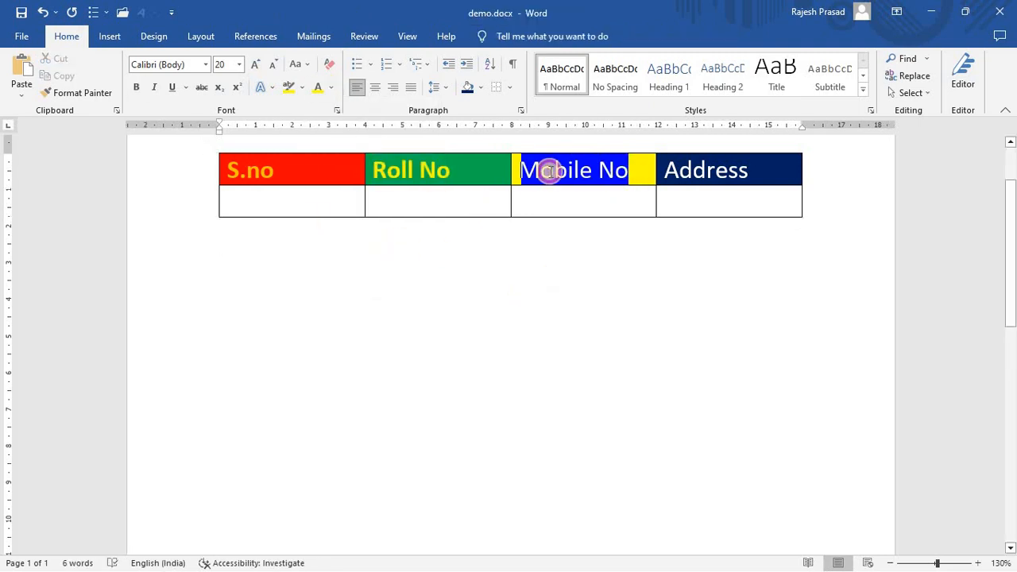
{"action": "left_click", "coordinate": [332, 89]}
{"action": "left_click", "coordinate": [327, 222]}
{"action": "left_click", "coordinate": [695, 245]}
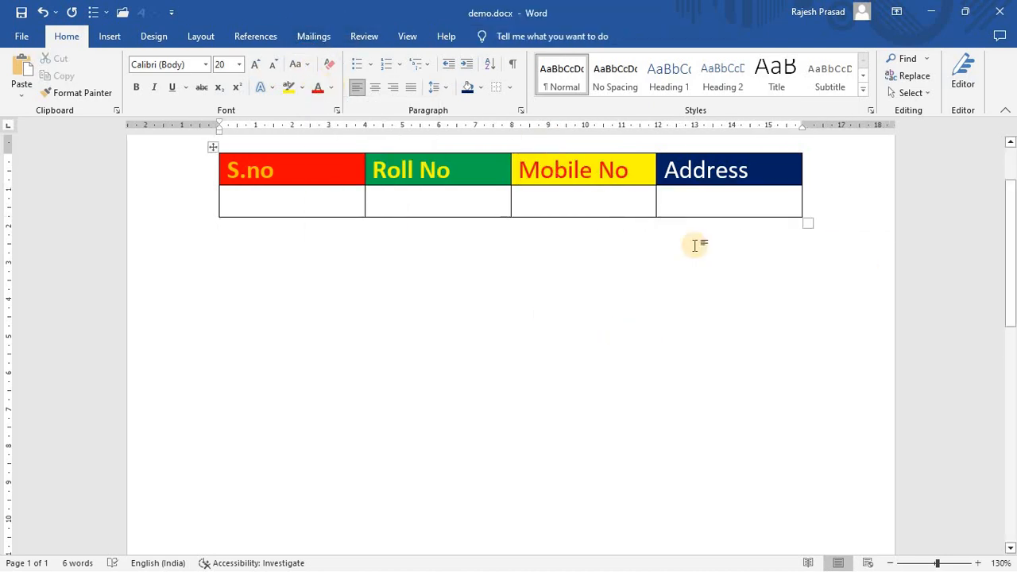
Add four empty rows at the end of the table from the end of its last row
{"action": "scroll", "coordinate": [520, 204], "scroll_direction": "up", "scroll_amount": 2}
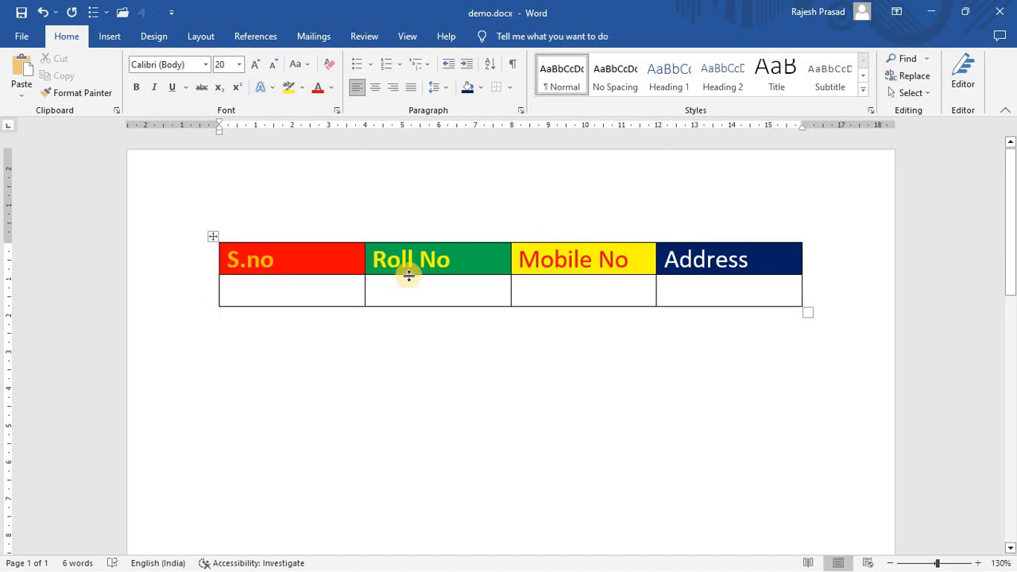
{"action": "left_click", "coordinate": [476, 311]}
{"action": "scroll", "coordinate": [484, 310], "scroll_direction": "down", "scroll_amount": 1}
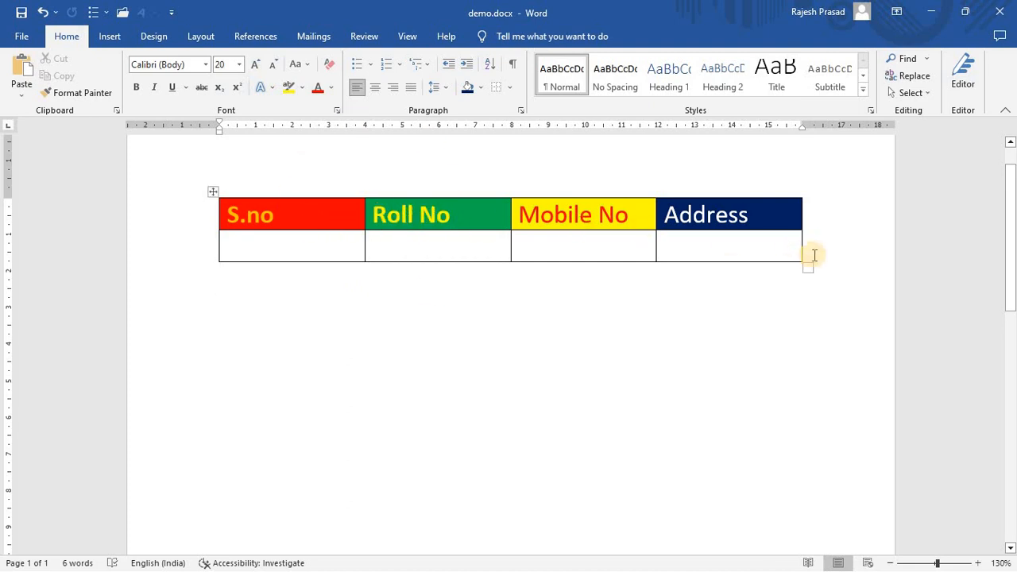
{"action": "left_click", "coordinate": [864, 252]}
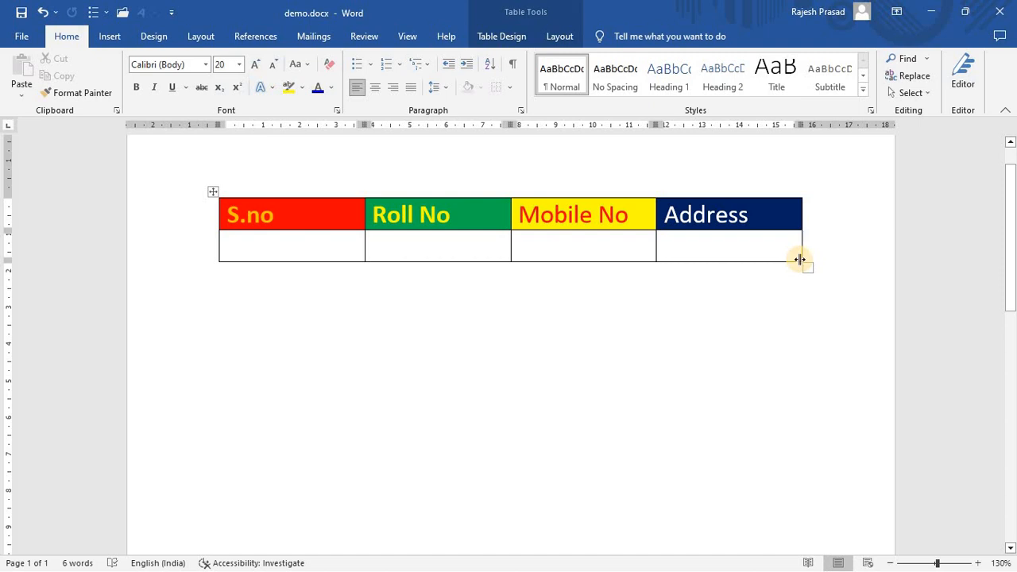
{"action": "key", "text": "Return"}
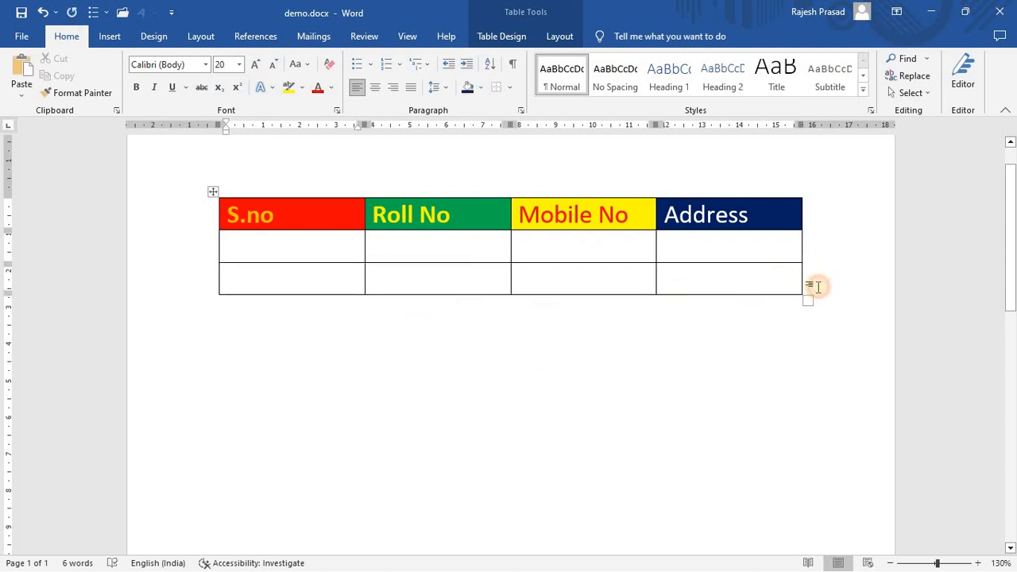
{"action": "key", "text": "Return"}
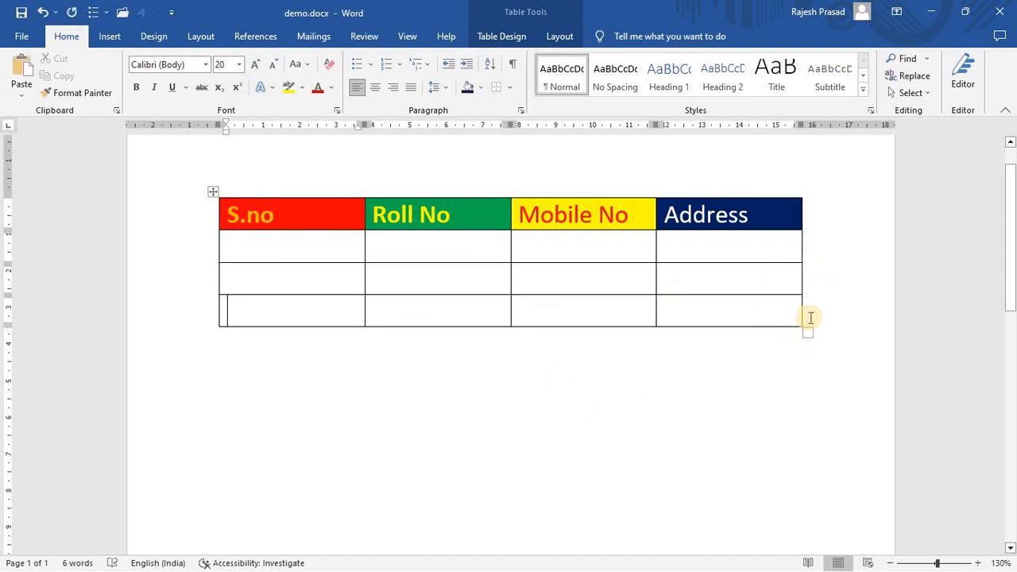
{"action": "key", "text": "Return"}
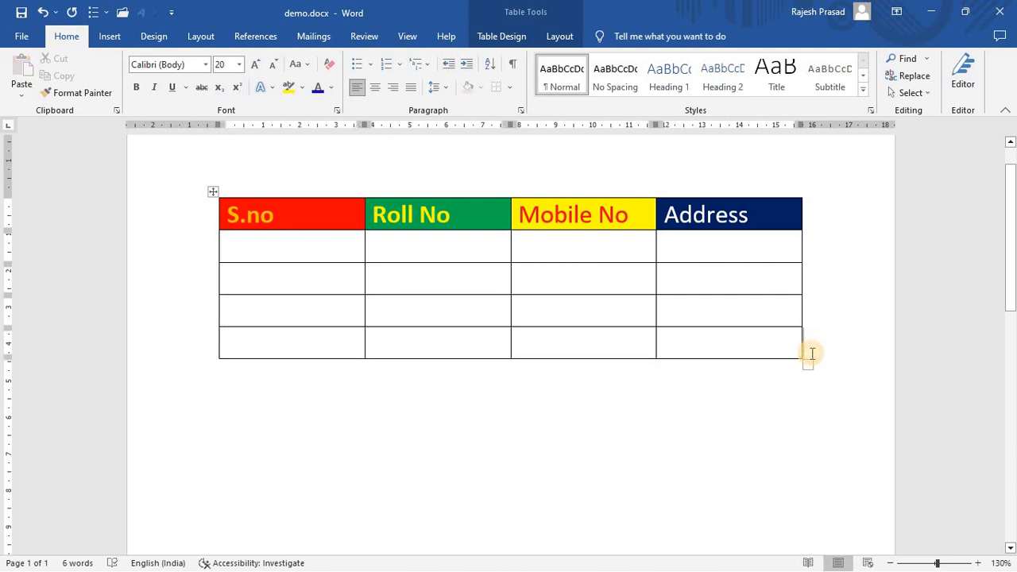
{"action": "key", "text": "Return"}
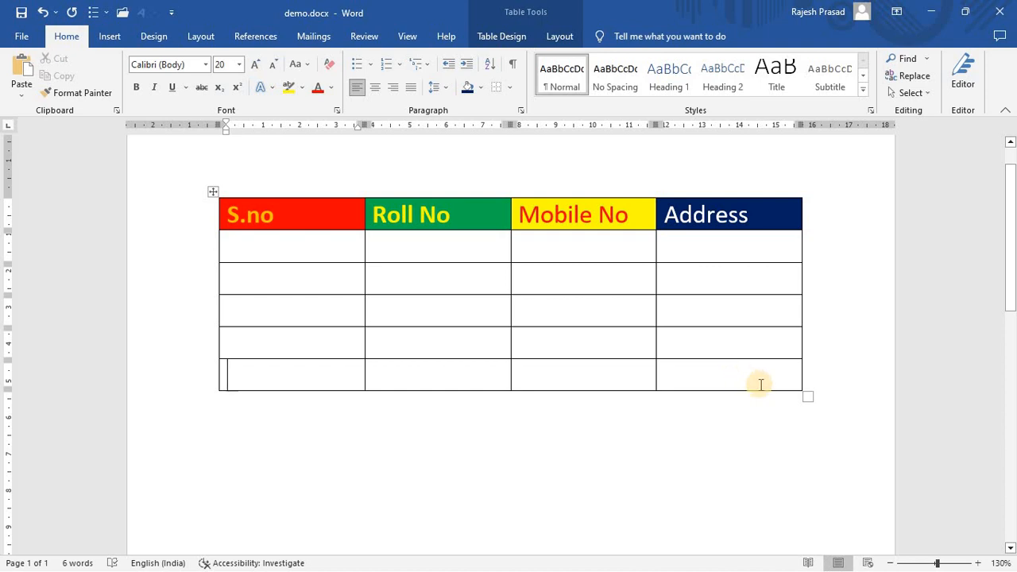
Undo the four added table rows and the red font color of the "Mobile No" heading
{"action": "key", "text": "ctrl+z"}
{"action": "key", "text": "ctrl+z"}
{"action": "key", "text": "ctrl+z"}
{"action": "key", "text": "ctrl+z"}
{"action": "key", "text": "ctrl+z"}
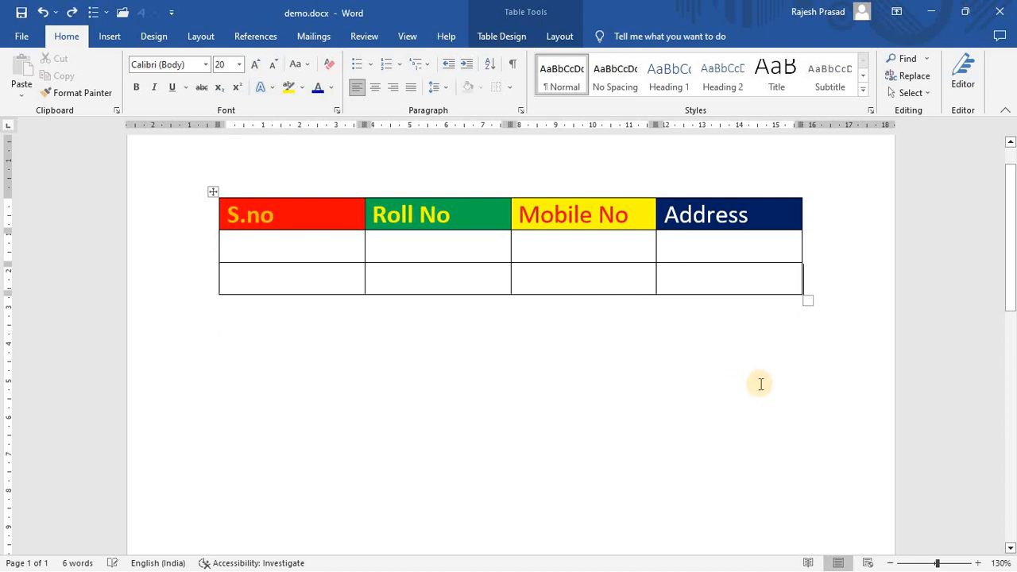
Add two empty rows at the end of the table, removing the extra blank lines from the first new row
{"action": "left_click", "coordinate": [819, 247]}
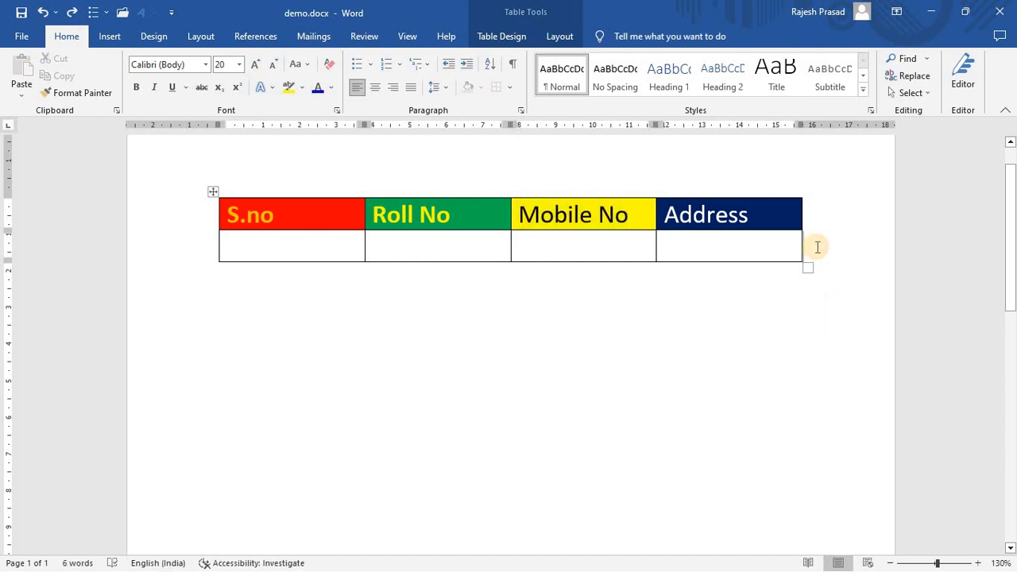
{"action": "key", "text": "Return"}
{"action": "key", "text": "Return"}
{"action": "key", "text": "Return"}
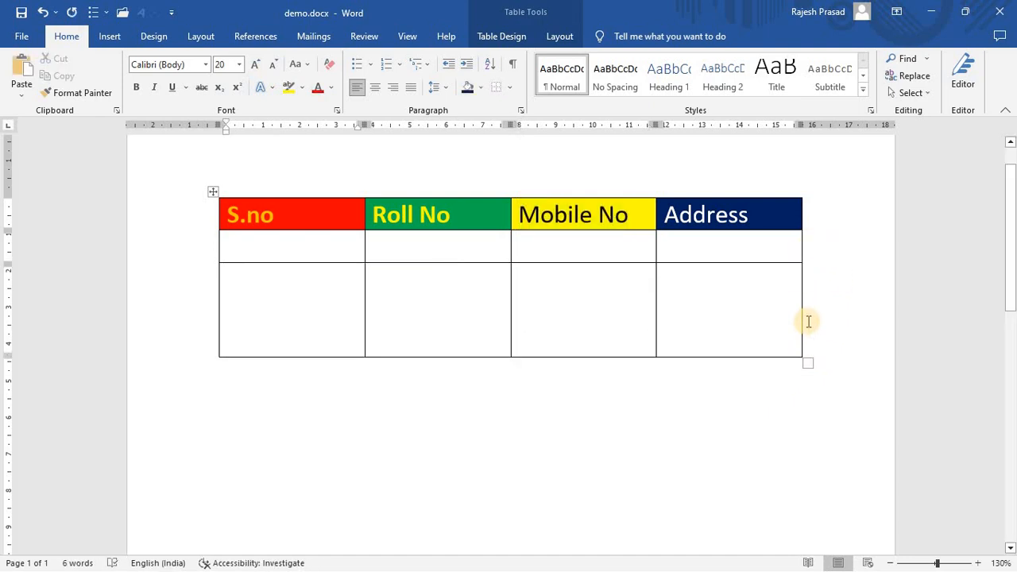
{"action": "key", "text": "BackSpace"}
{"action": "key", "text": "BackSpace"}
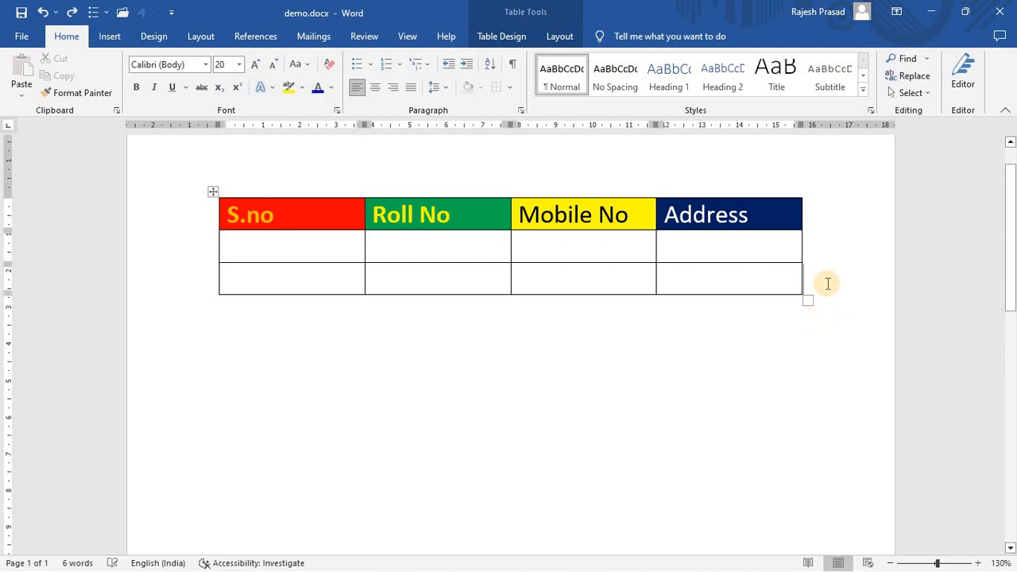
{"action": "key", "text": "Return"}
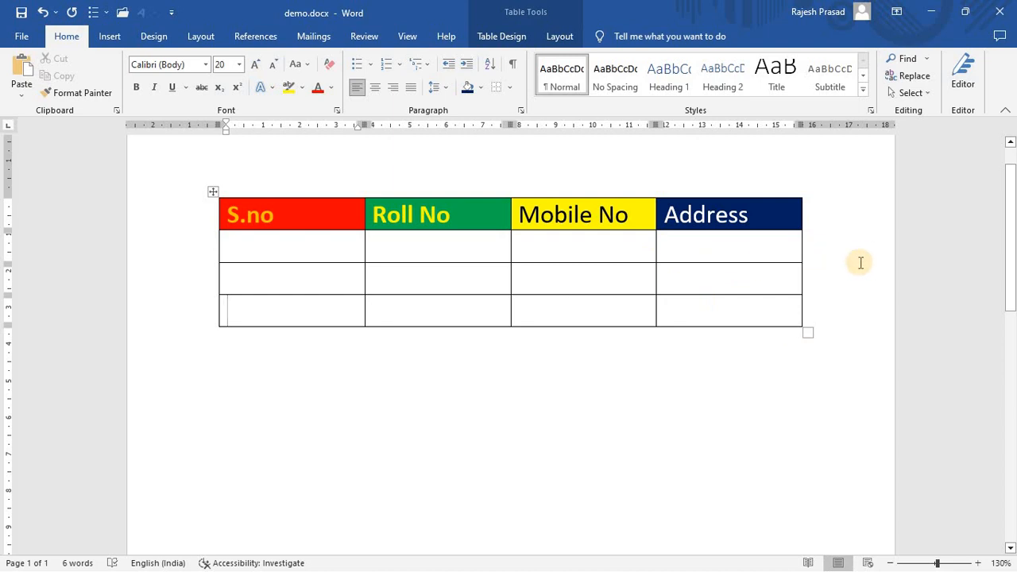
Insert two empty columns at the end of the table, to the right of the Address column
{"action": "right_click", "coordinate": [807, 310]}
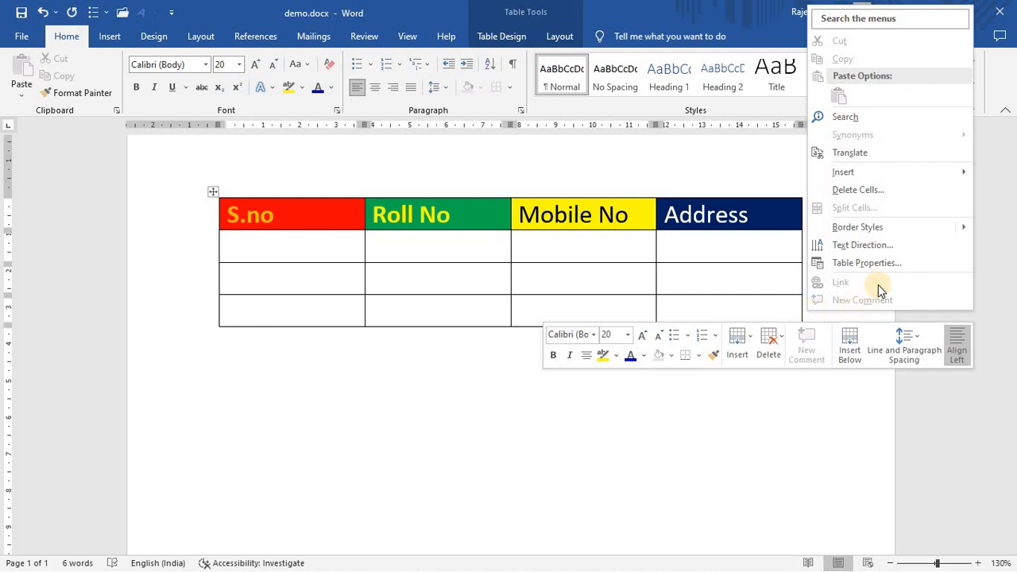
{"action": "mouse_move", "coordinate": [859, 174]}
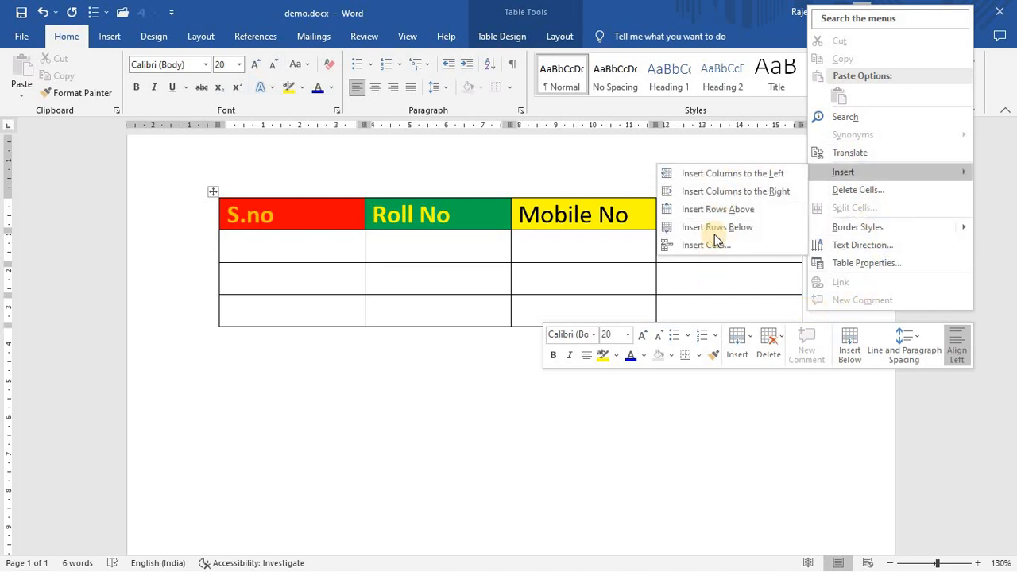
{"action": "left_click", "coordinate": [757, 176]}
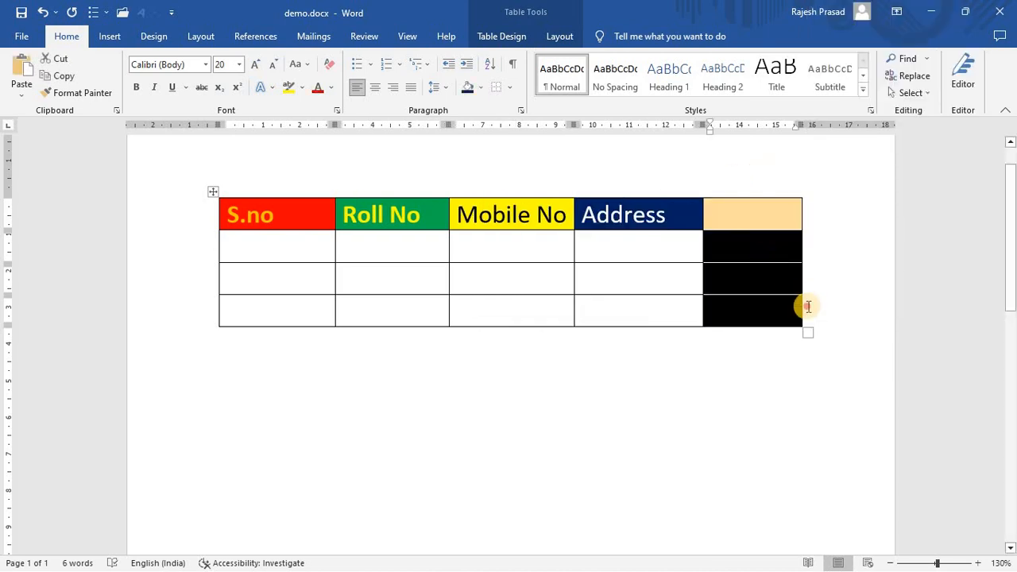
{"action": "left_click", "coordinate": [808, 315]}
{"action": "right_click", "coordinate": [809, 313]}
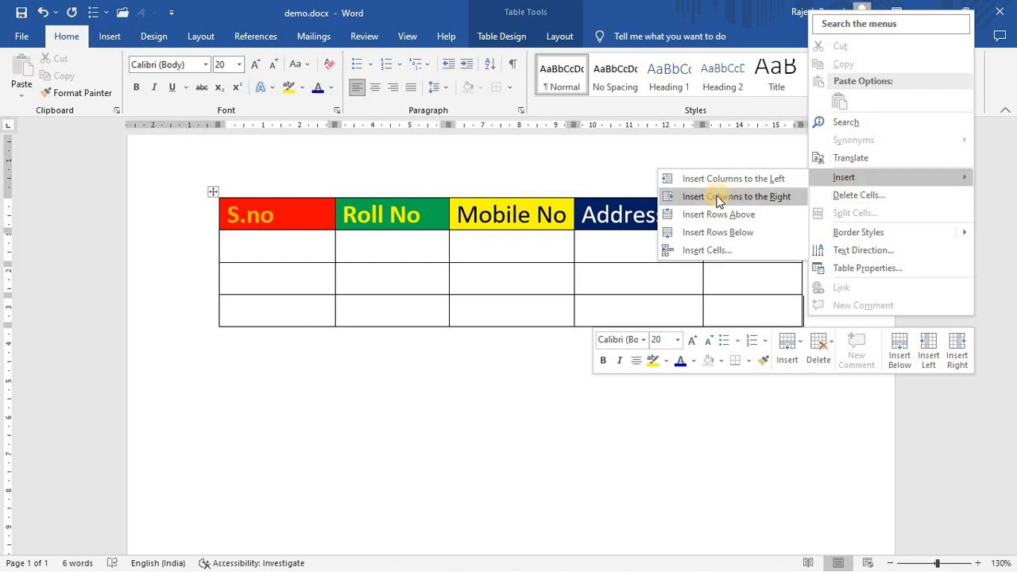
{"action": "left_click", "coordinate": [720, 197]}
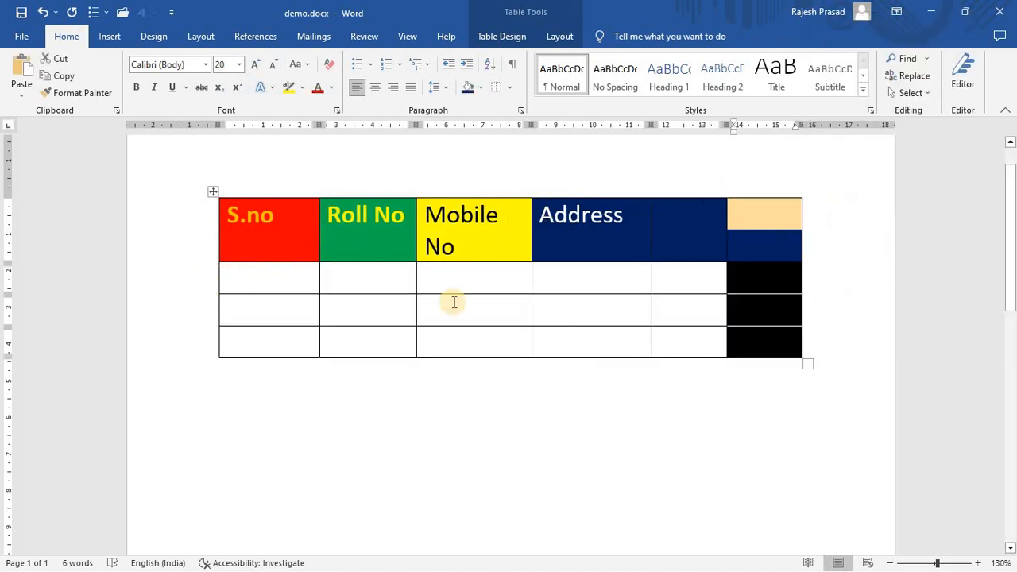
{"action": "left_click", "coordinate": [816, 285]}
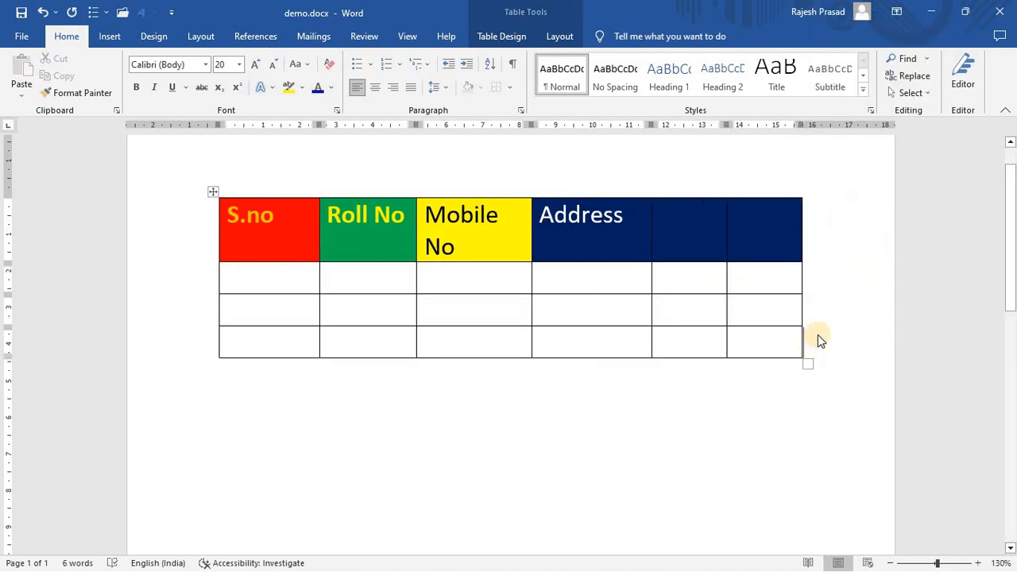
Insert an empty row above the last row of the table
{"action": "right_click", "coordinate": [818, 334]}
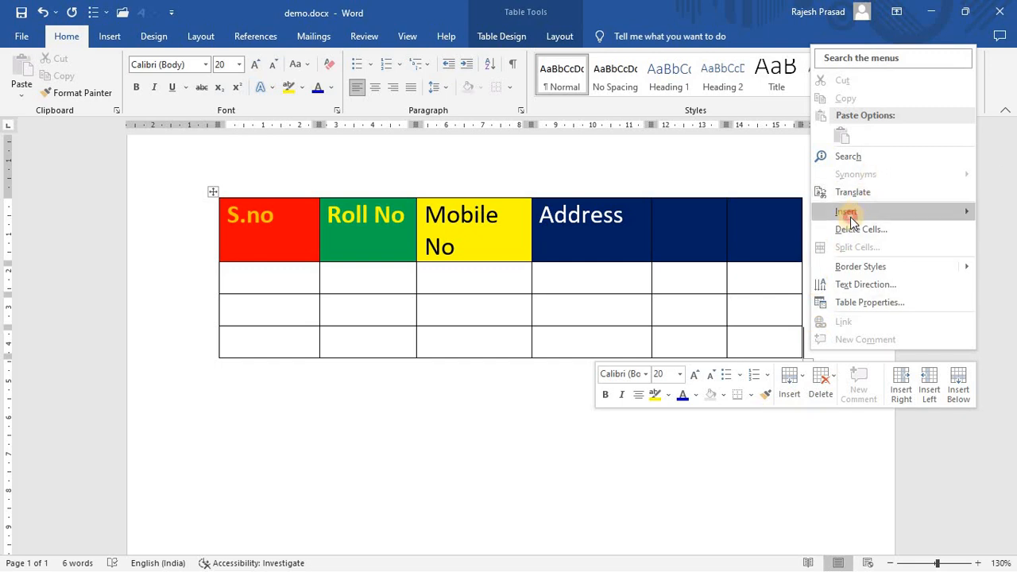
{"action": "mouse_move", "coordinate": [847, 211]}
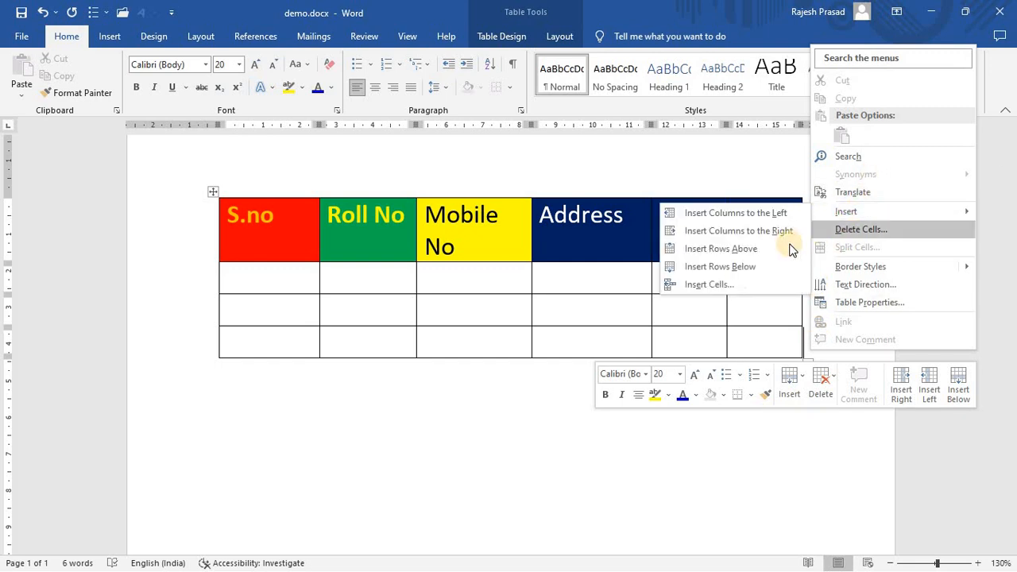
{"action": "left_click", "coordinate": [721, 249]}
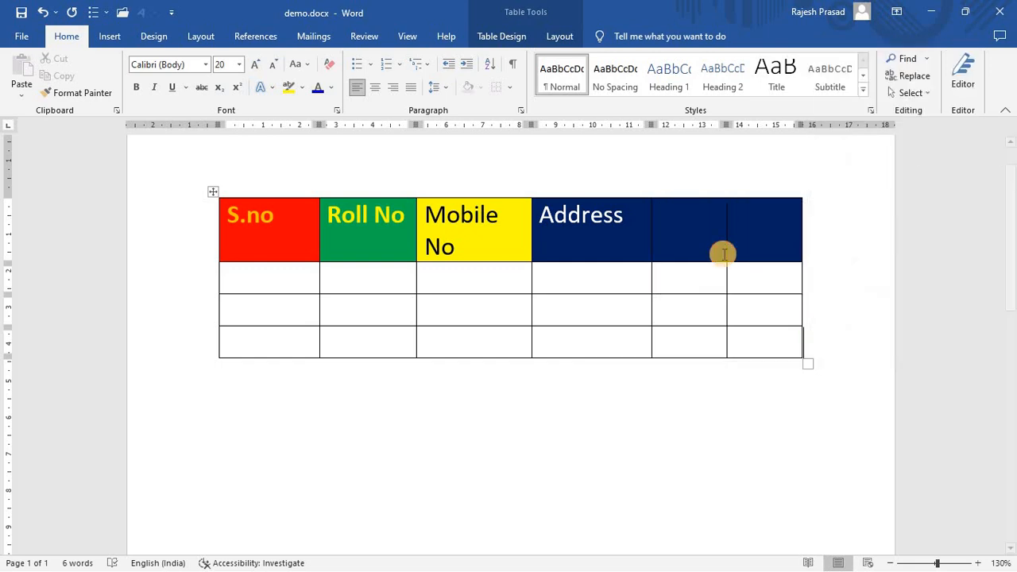
Insert an empty row above the header row containing S.no, Roll No, Mobile No and Address
{"action": "left_click", "coordinate": [820, 213]}
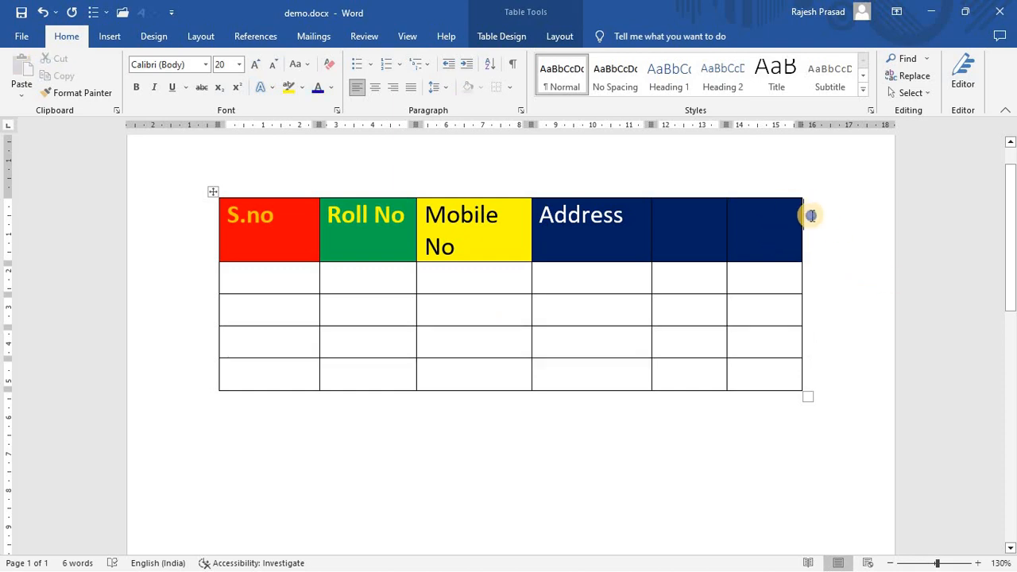
{"action": "right_click", "coordinate": [811, 215]}
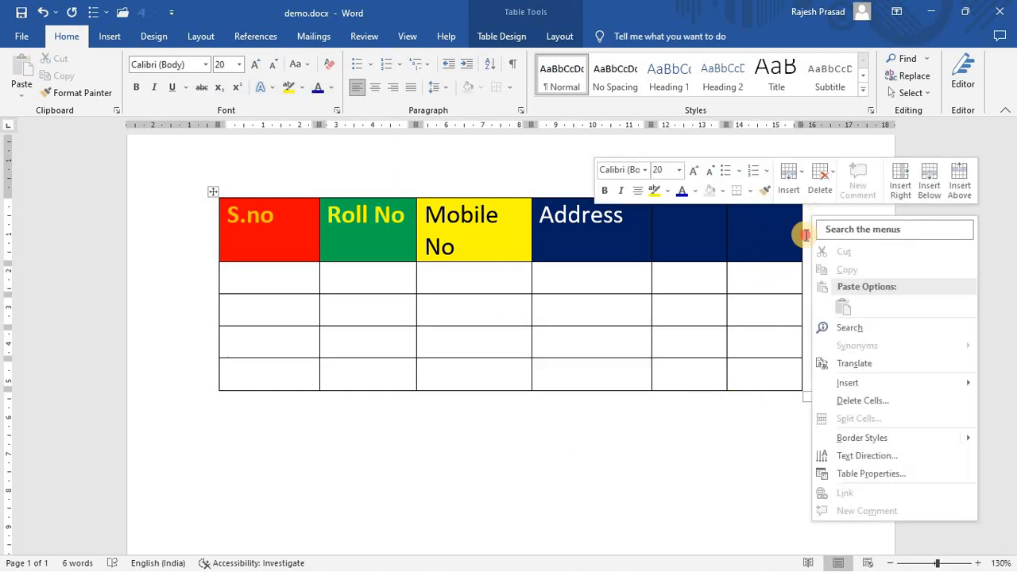
{"action": "left_click", "coordinate": [805, 234]}
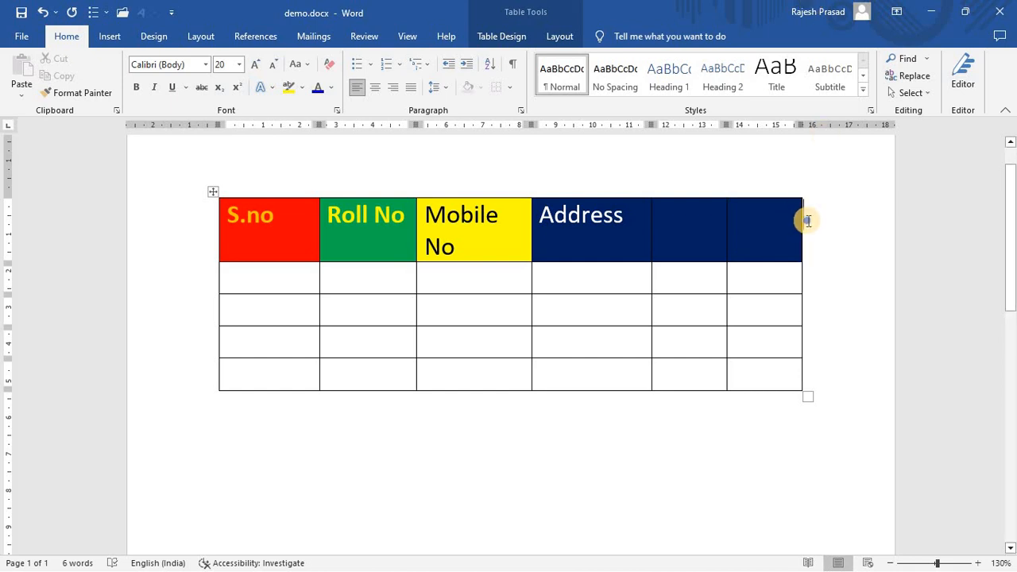
{"action": "right_click", "coordinate": [812, 226]}
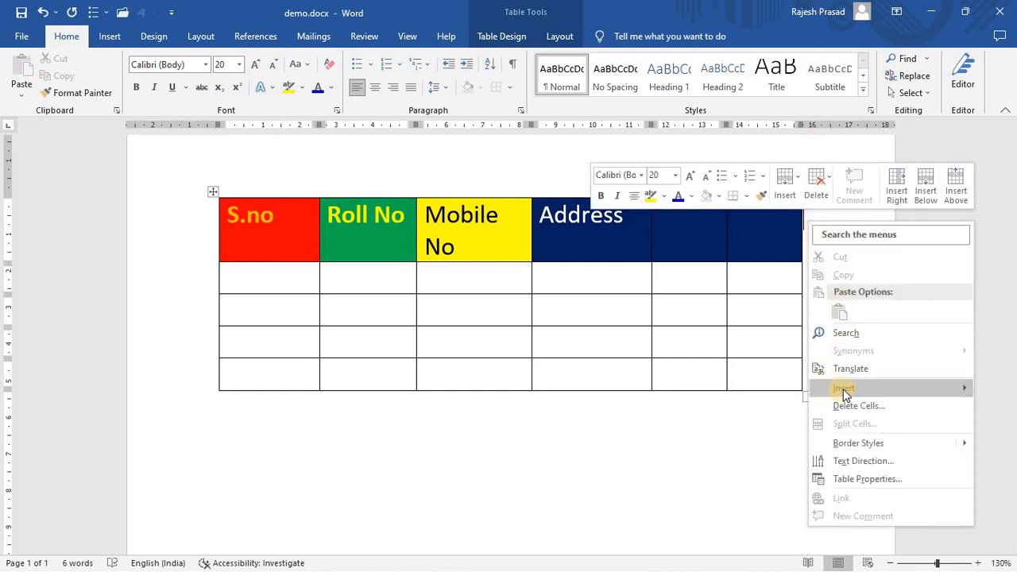
{"action": "mouse_move", "coordinate": [846, 393]}
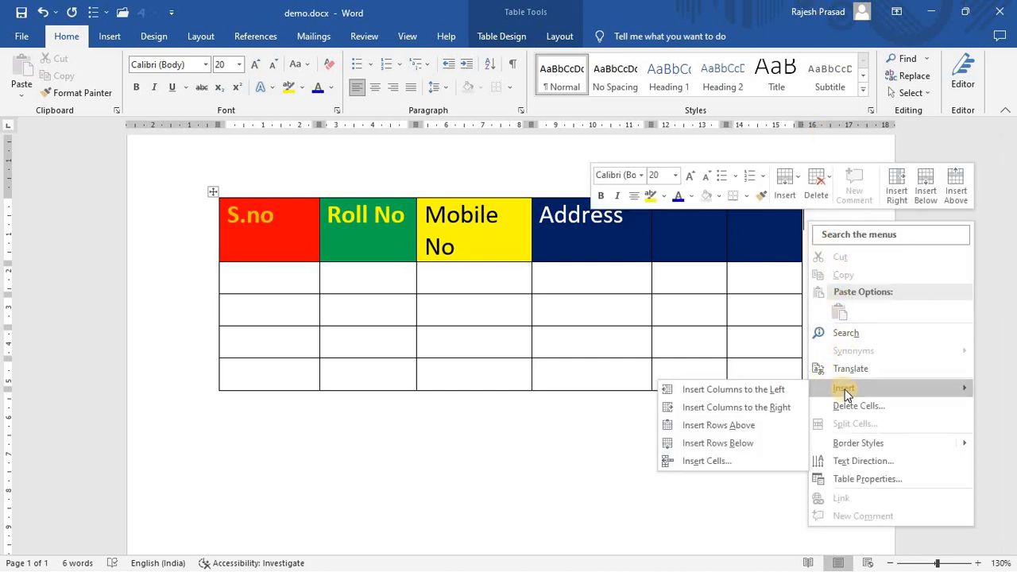
{"action": "left_click", "coordinate": [711, 425]}
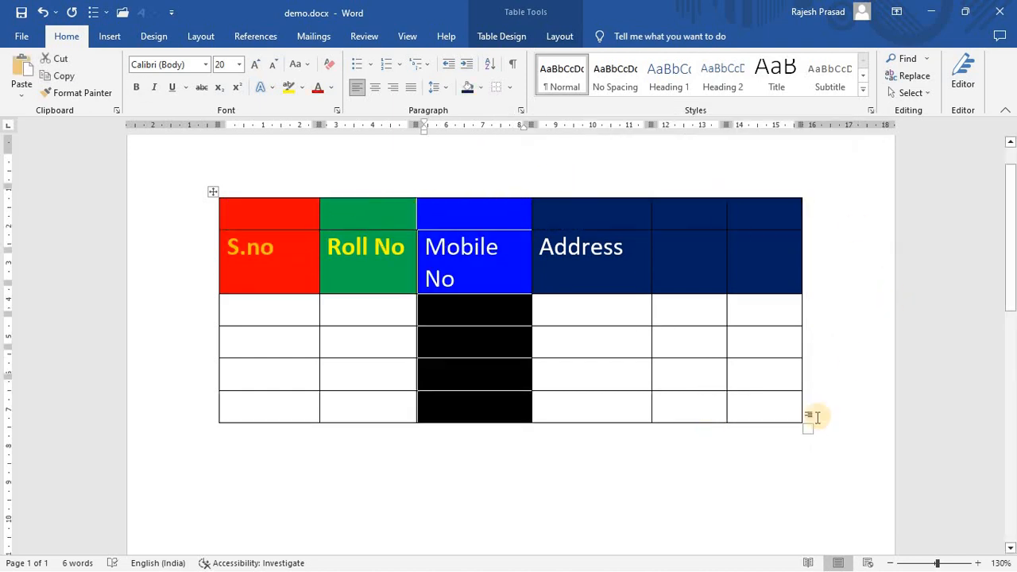
Apply yellow shading to the table's last row and the empty paragraph directly below it
{"action": "scroll", "coordinate": [818, 358], "scroll_direction": "down", "scroll_amount": 2}
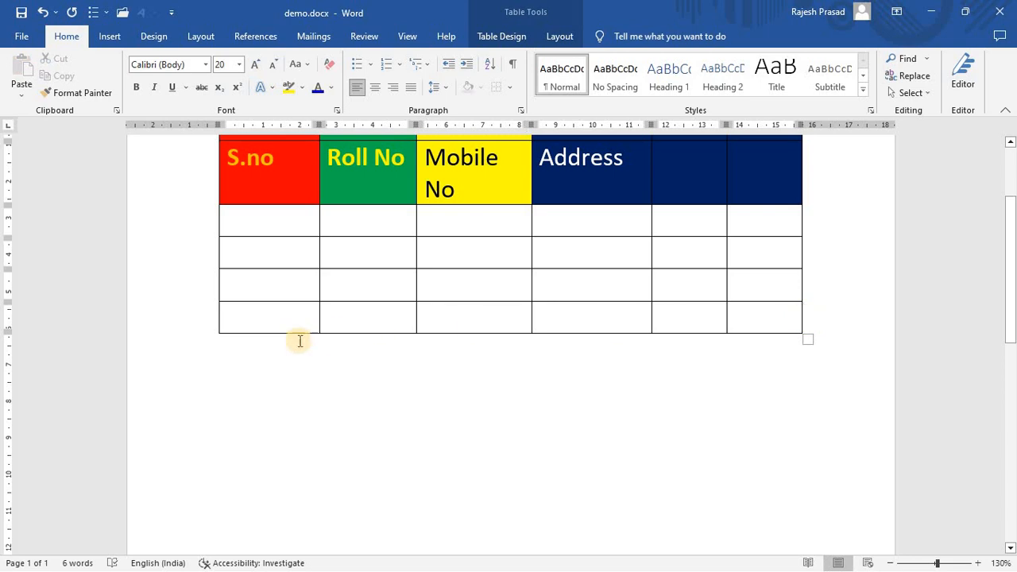
{"action": "left_click_drag", "start_coordinate": [268, 321], "coordinate": [672, 339]}
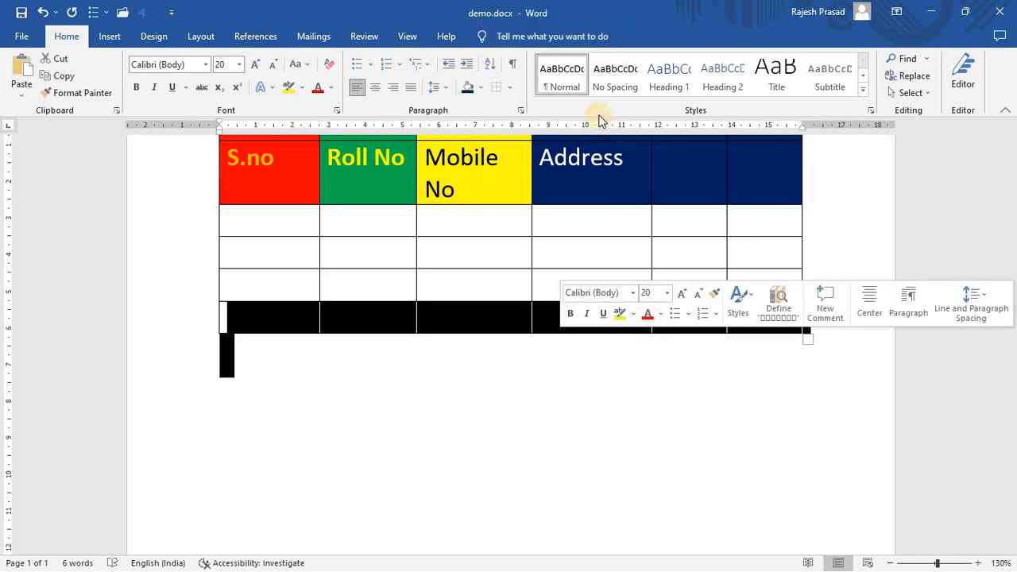
{"action": "left_click", "coordinate": [479, 89]}
{"action": "left_click", "coordinate": [504, 205]}
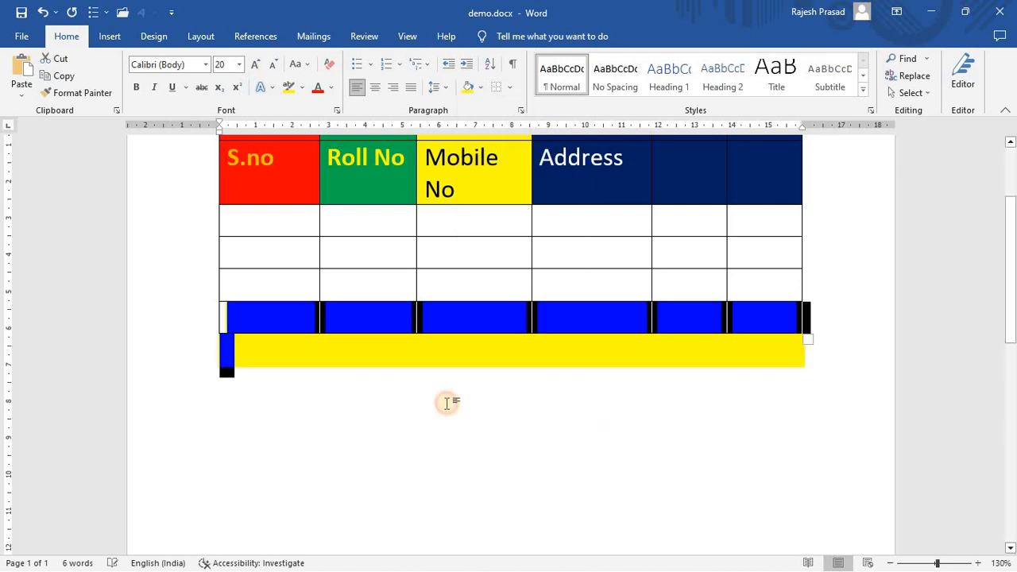
{"action": "left_click", "coordinate": [920, 361]}
{"action": "left_click", "coordinate": [807, 313]}
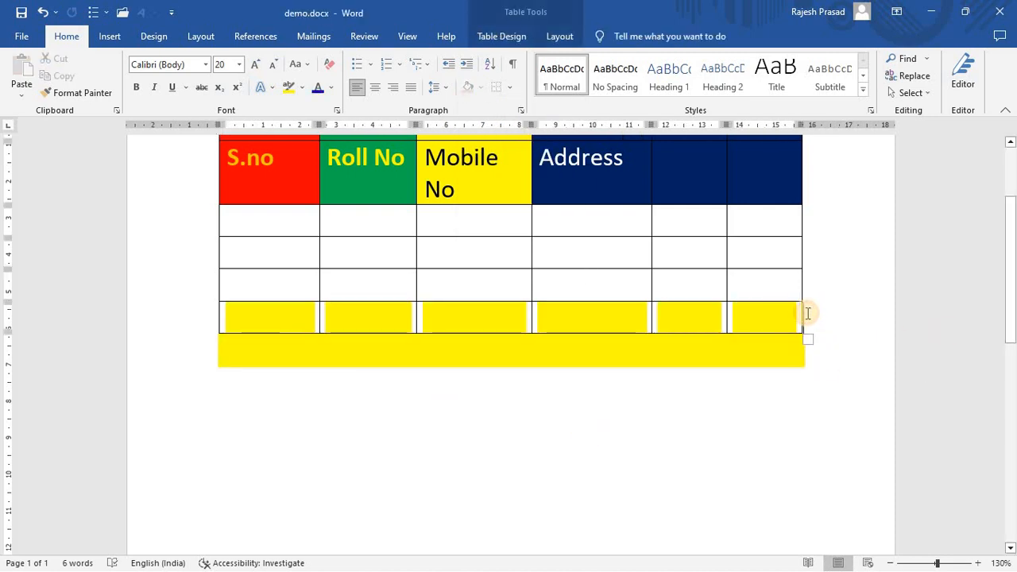
{"action": "right_click", "coordinate": [808, 313]}
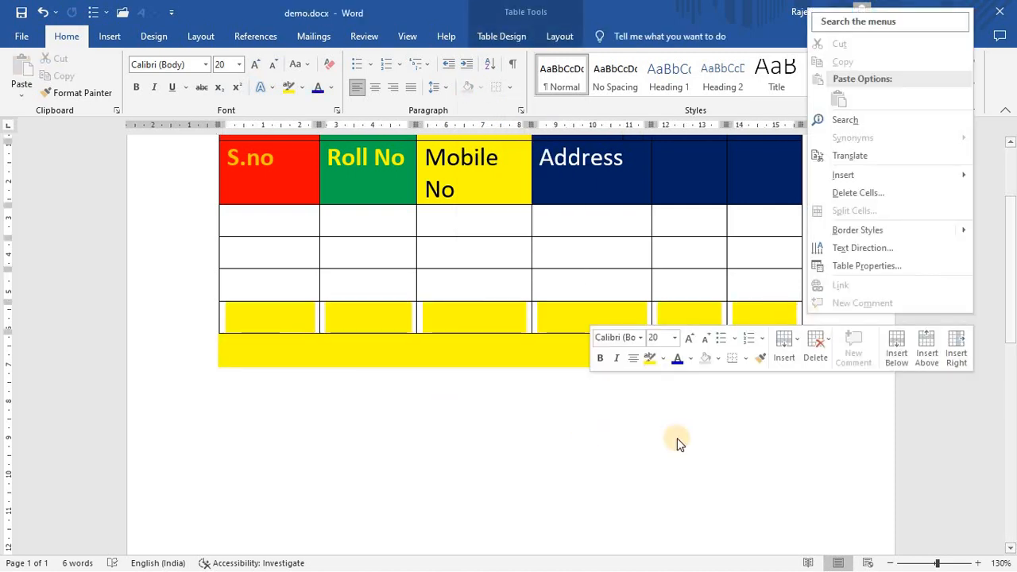
{"action": "left_click", "coordinate": [852, 187]}
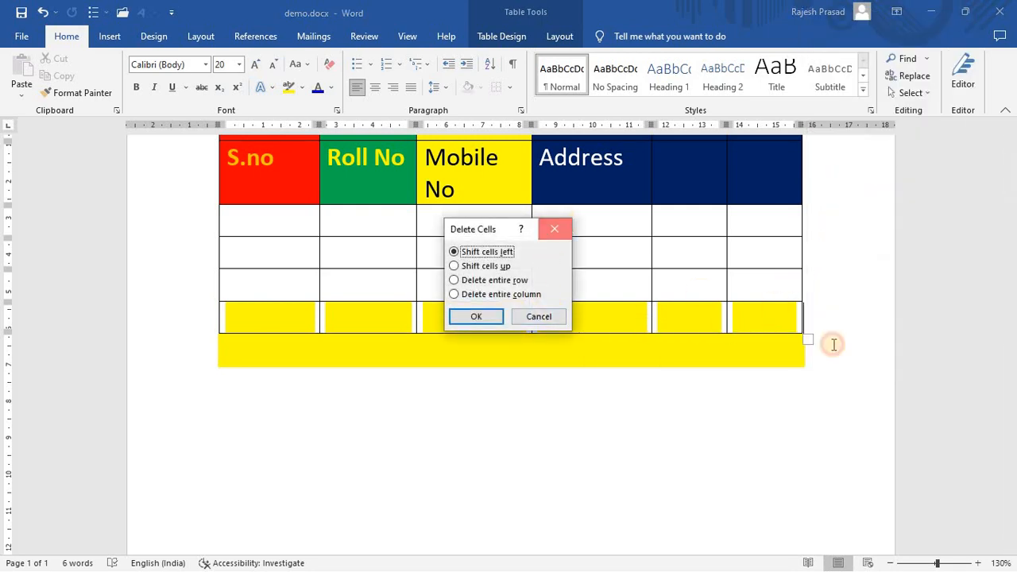
{"action": "key", "text": "Escape"}
Insert another row below the yellow-shaded last row of the table
{"action": "right_click", "coordinate": [810, 312]}
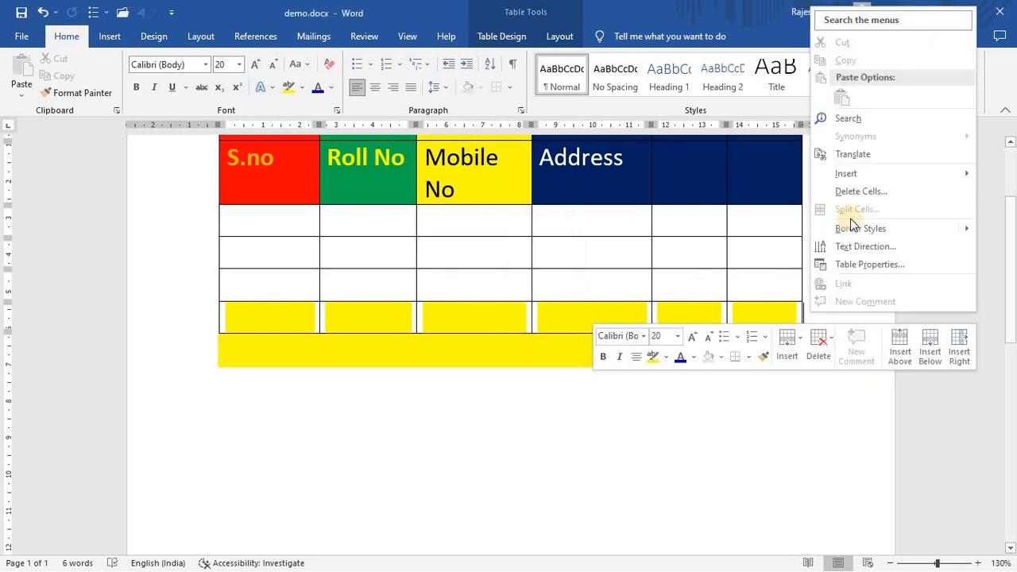
{"action": "mouse_move", "coordinate": [877, 172]}
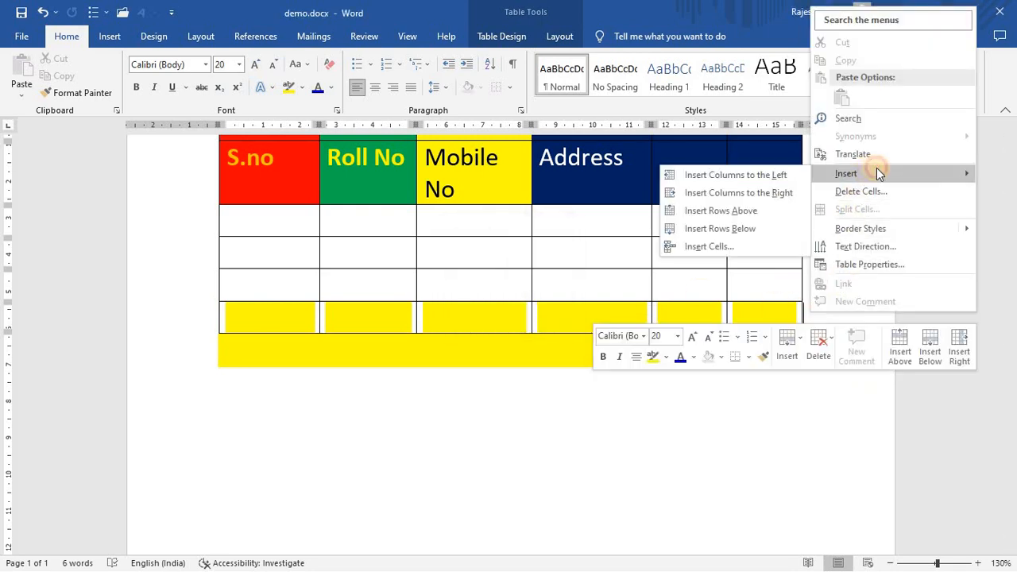
{"action": "left_click", "coordinate": [727, 231]}
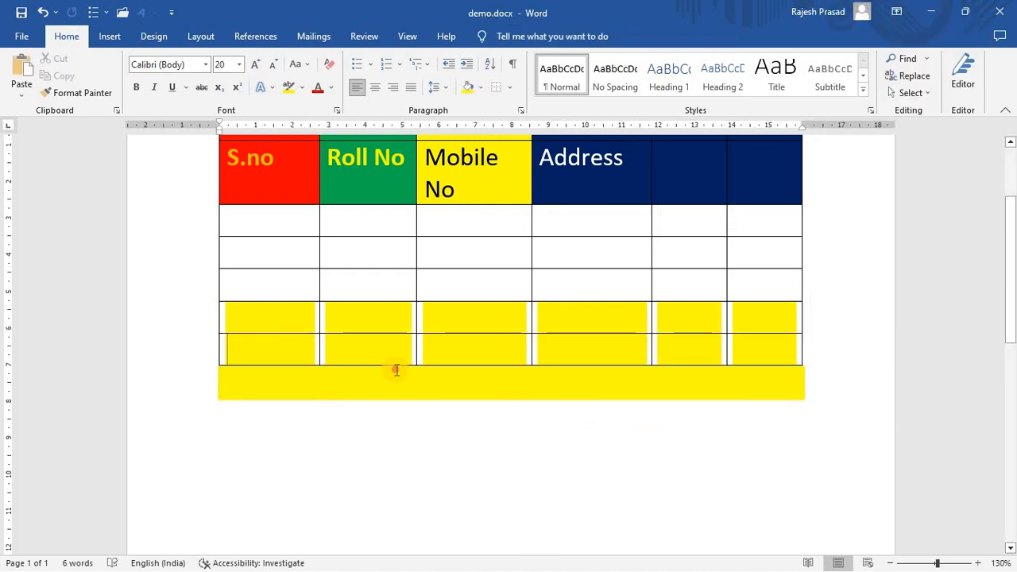
{"action": "left_click_drag", "start_coordinate": [396, 369], "coordinate": [447, 408]}
{"action": "left_click", "coordinate": [716, 437]}
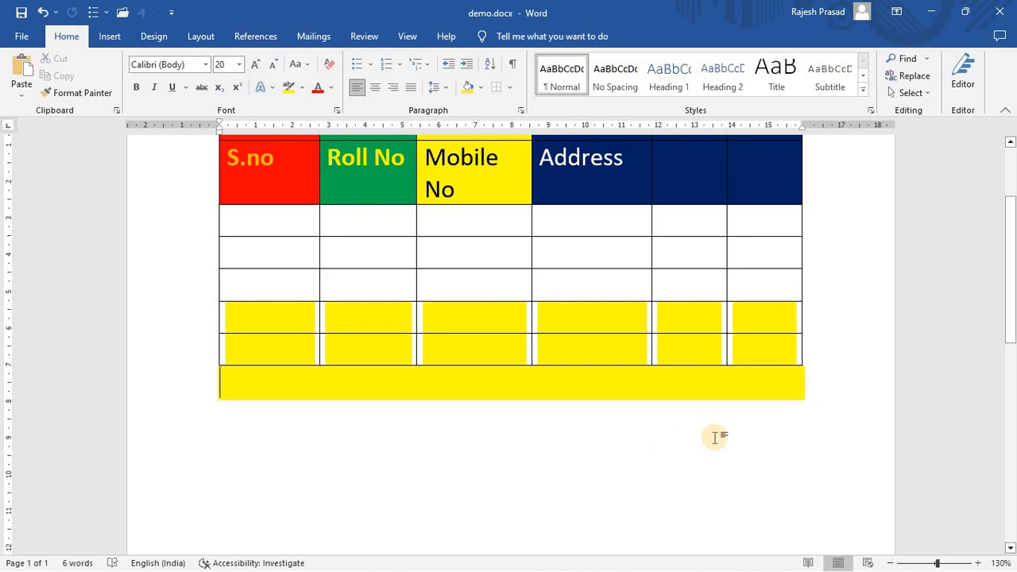
Delete the last two cells of the bottom yellow row, using the Shift cells left option
{"action": "scroll", "coordinate": [715, 437], "scroll_direction": "up", "scroll_amount": 2}
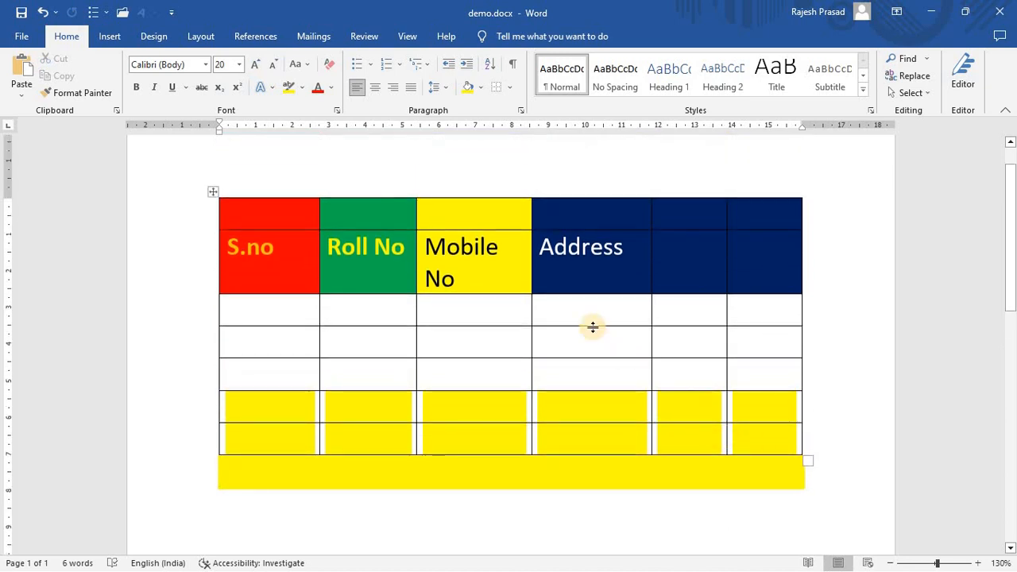
{"action": "scroll", "coordinate": [670, 449], "scroll_direction": "down", "scroll_amount": 1}
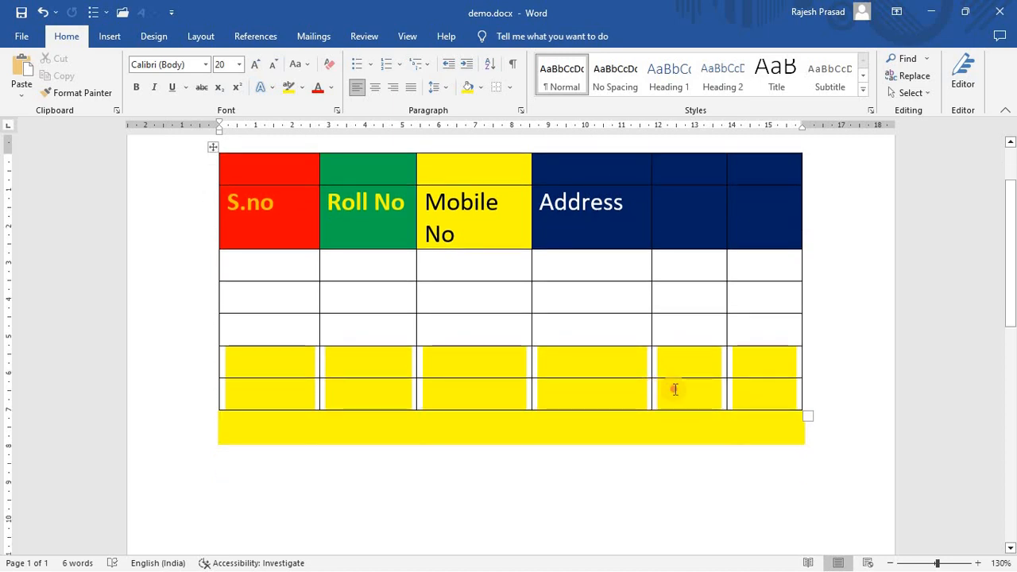
{"action": "left_click_drag", "start_coordinate": [675, 388], "coordinate": [780, 405]}
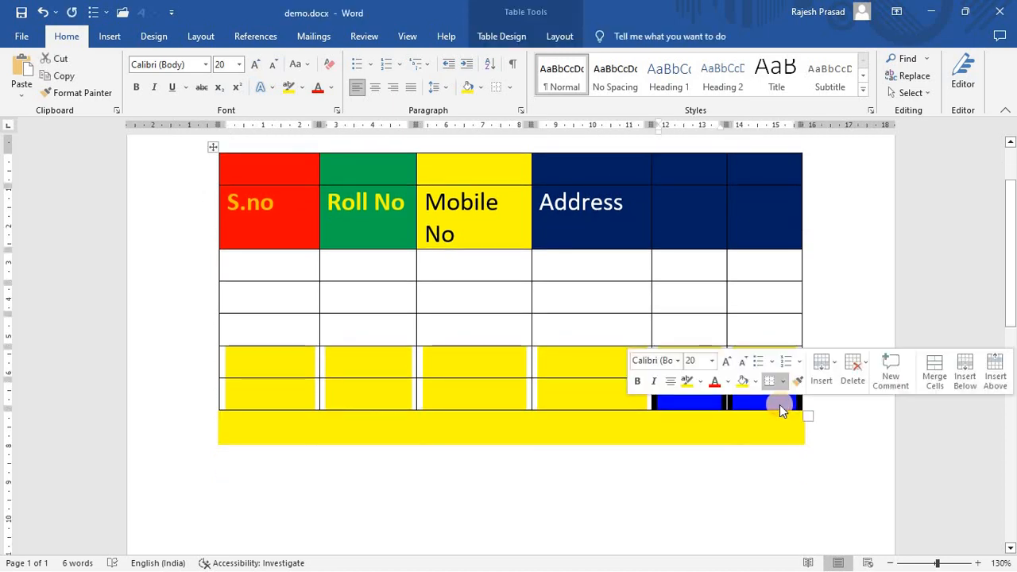
{"action": "left_click", "coordinate": [856, 374]}
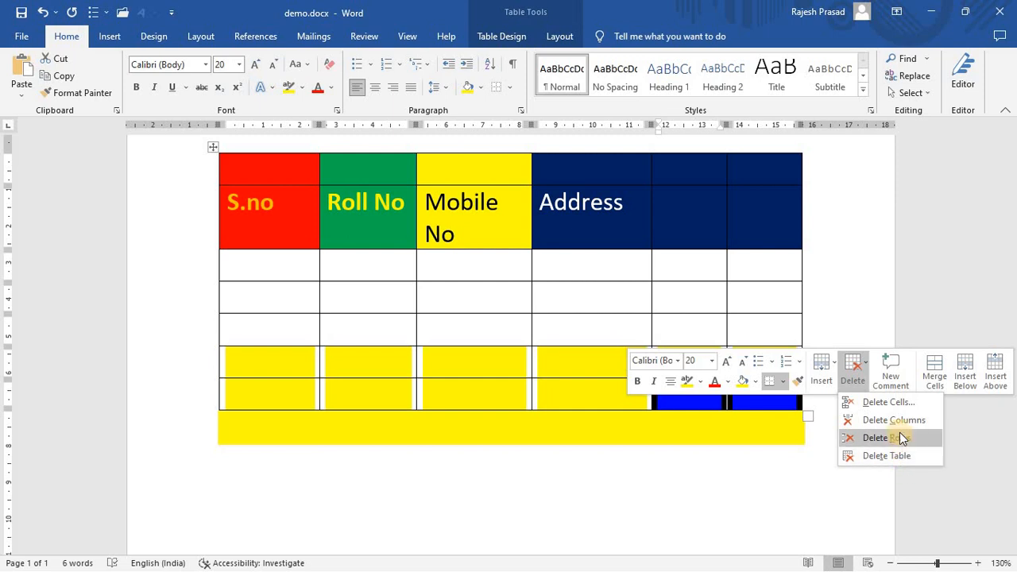
{"action": "left_click", "coordinate": [872, 404]}
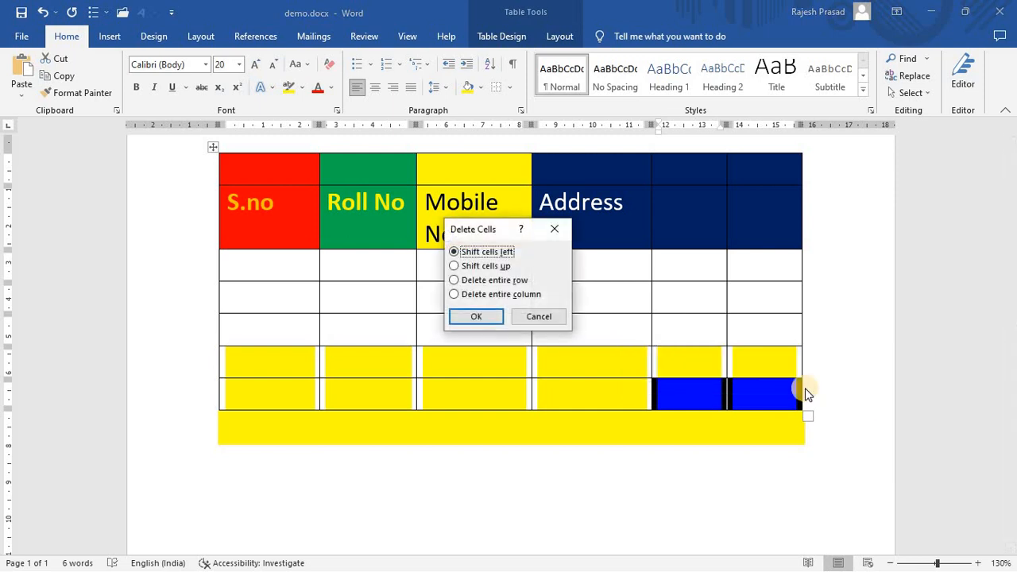
{"action": "left_click", "coordinate": [474, 316]}
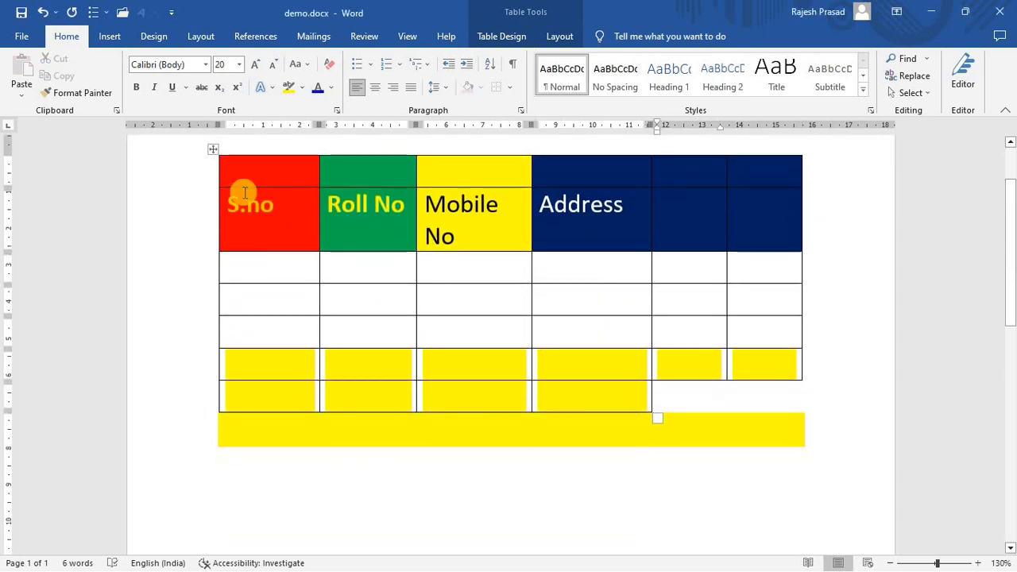
Delete all the table's columns and clear the yellow shading from the remaining paragraph
{"action": "left_click_drag", "start_coordinate": [245, 192], "coordinate": [653, 402]}
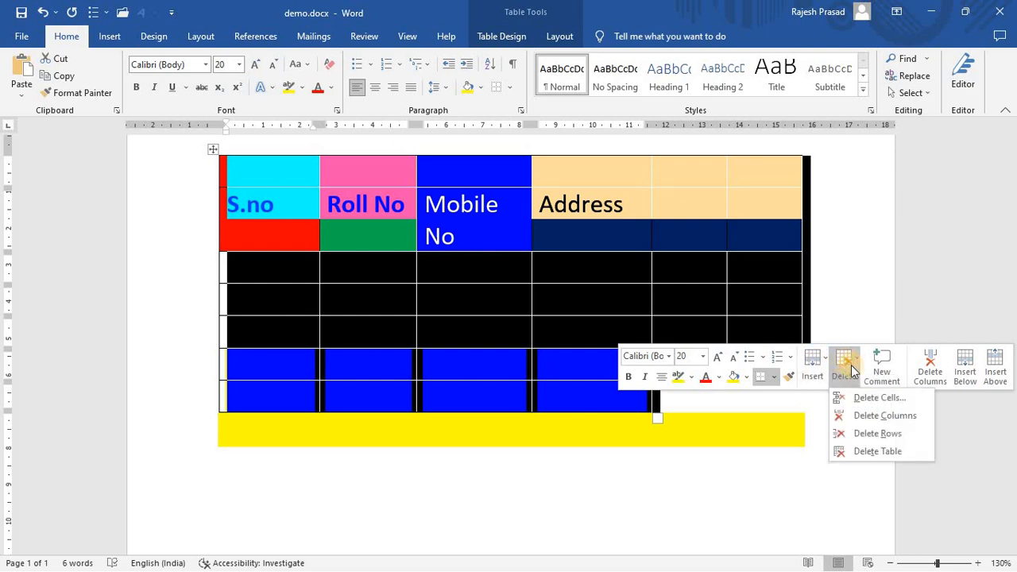
{"action": "left_click", "coordinate": [888, 418]}
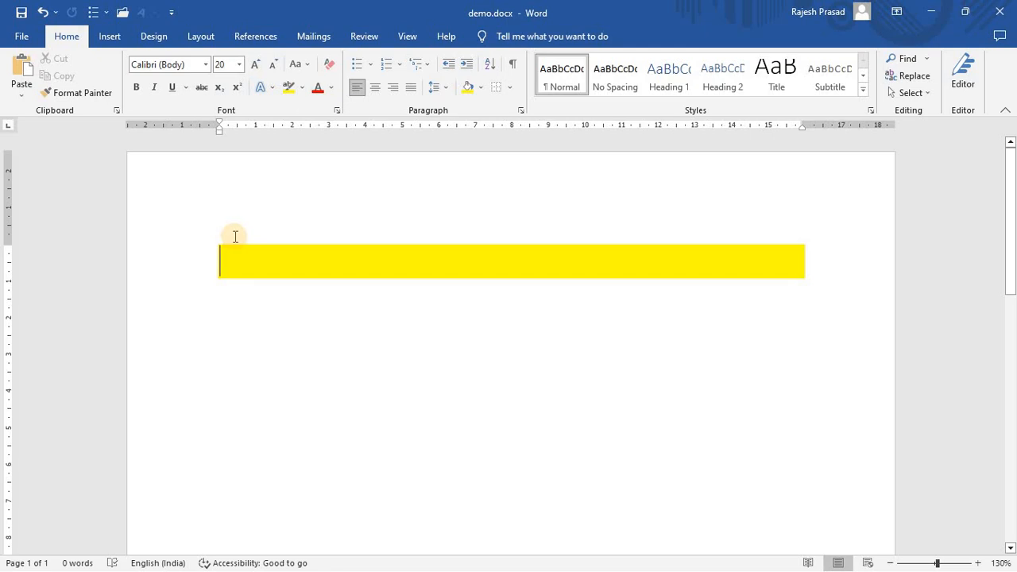
{"action": "key", "text": "ctrl+z"}
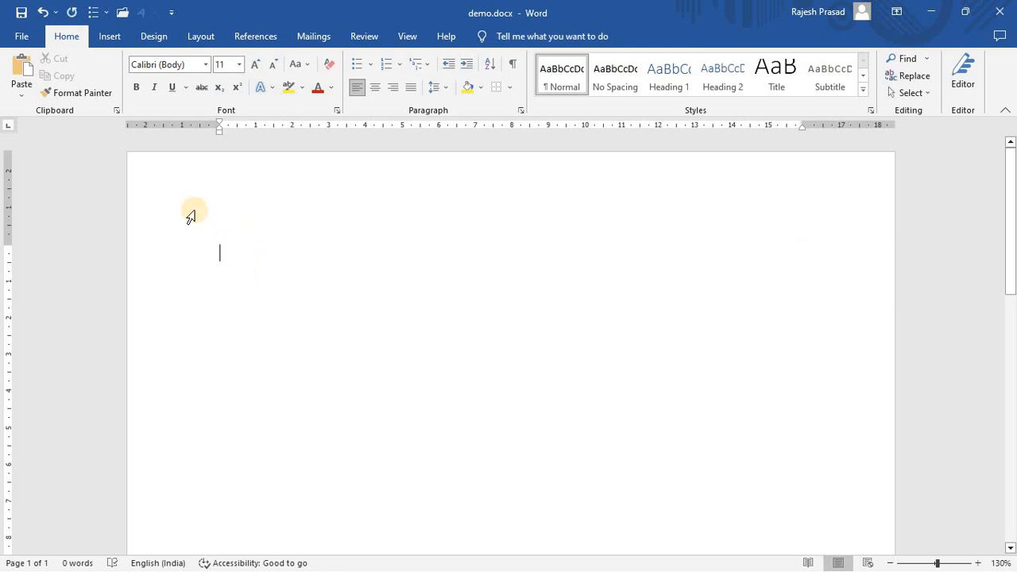
Insert a table with four columns and two rows at the start of the empty page
{"action": "left_click", "coordinate": [116, 38]}
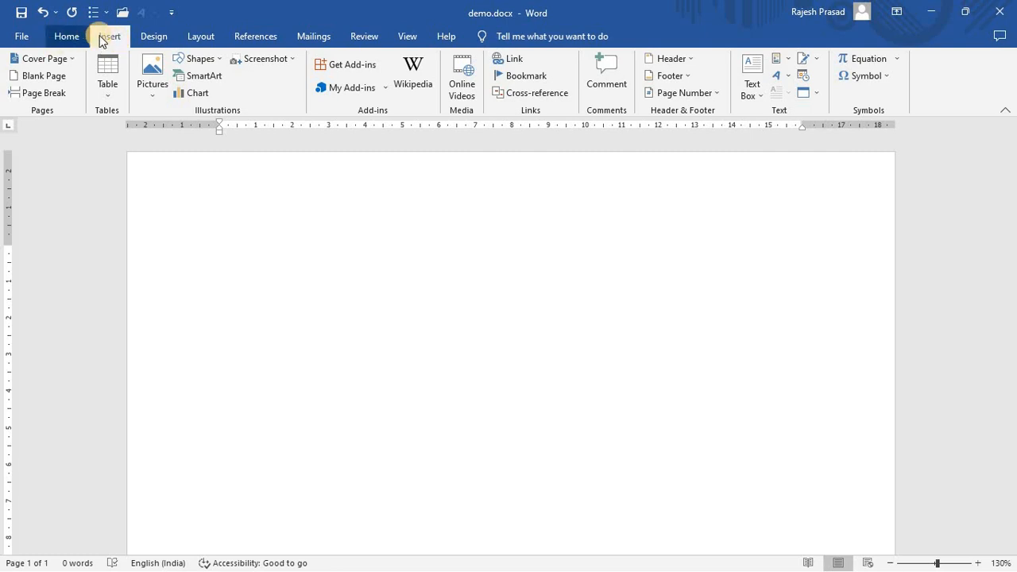
{"action": "left_click", "coordinate": [108, 96]}
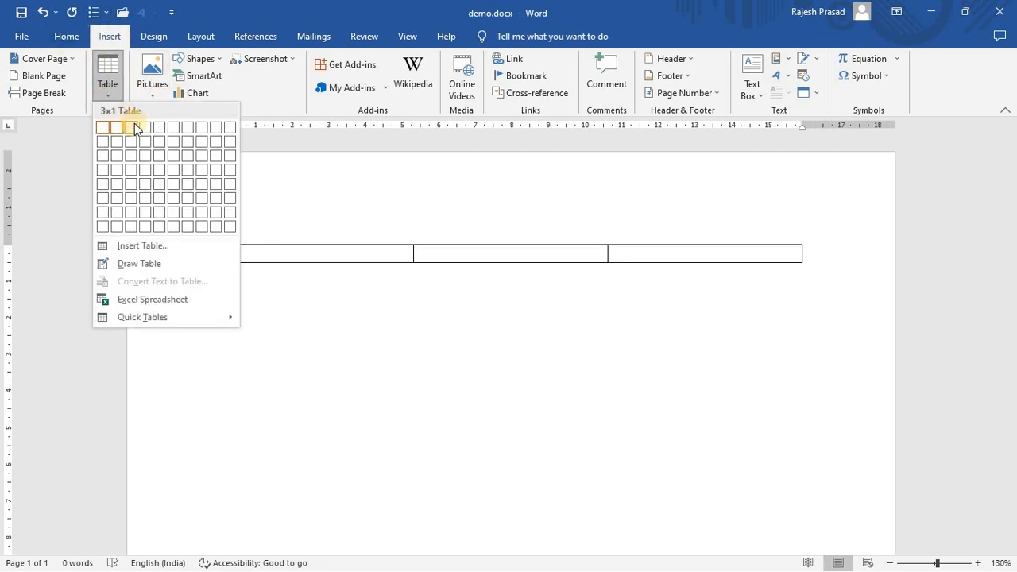
{"action": "left_click", "coordinate": [145, 143]}
{"action": "left_click", "coordinate": [552, 348]}
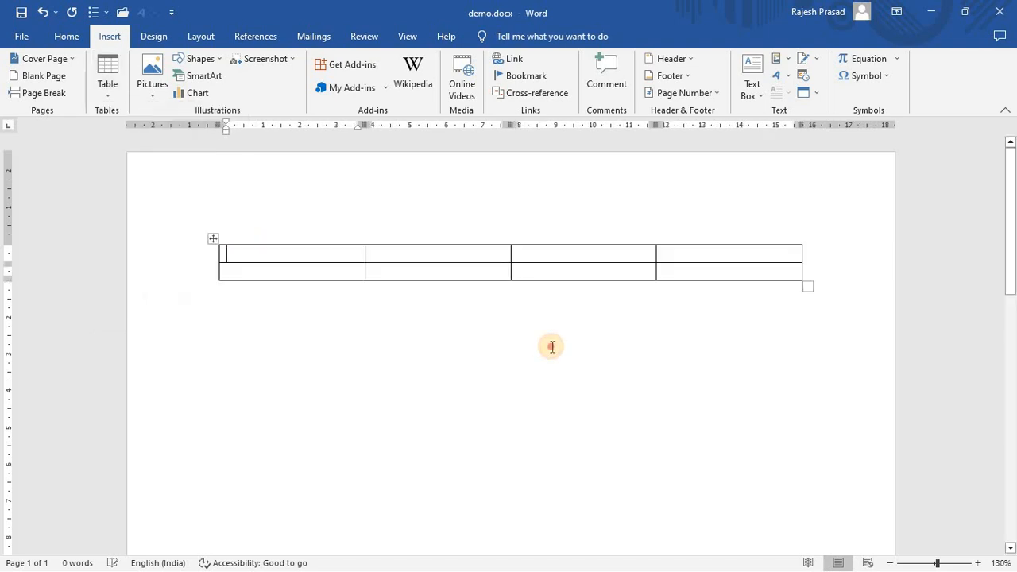
Enlarge the font of all cells in the table to size 20
{"action": "left_click", "coordinate": [293, 253]}
{"action": "left_click_drag", "start_coordinate": [292, 252], "coordinate": [493, 221]}
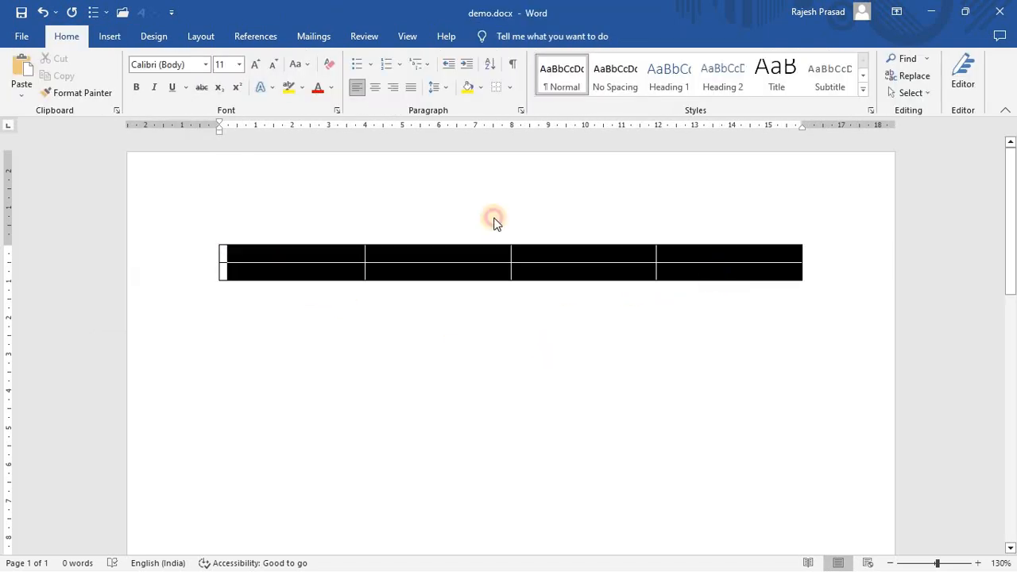
{"action": "left_click", "coordinate": [501, 36]}
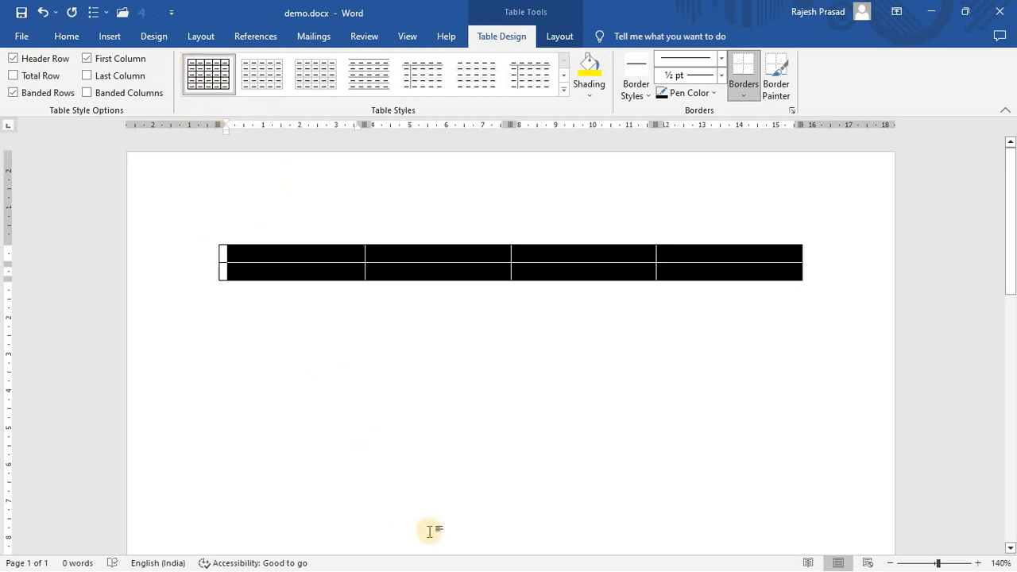
{"action": "scroll", "coordinate": [430, 532], "scroll_direction": "up", "scroll_amount": 3}
{"action": "scroll", "coordinate": [430, 532], "scroll_direction": "down", "scroll_amount": 2}
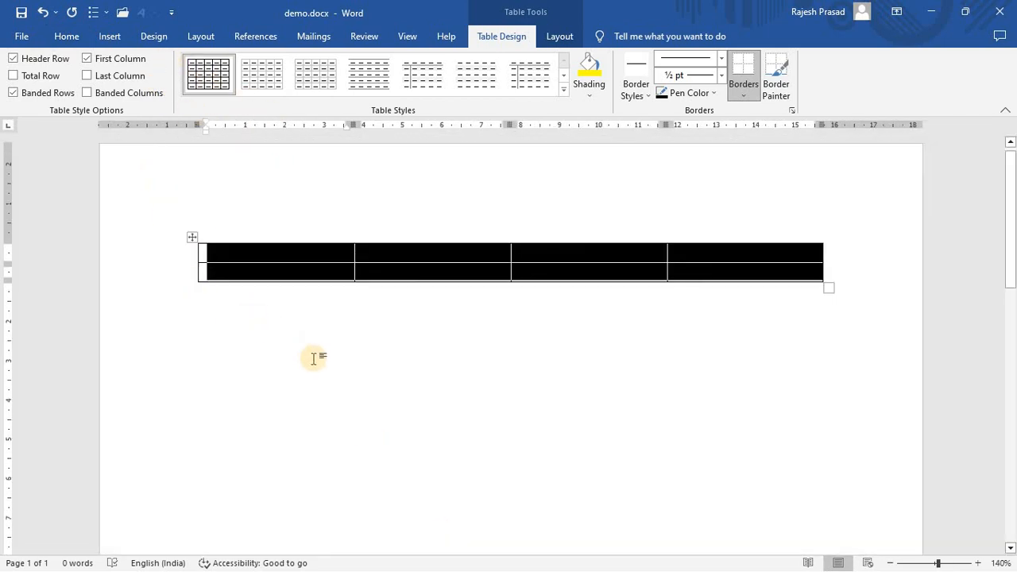
{"action": "scroll", "coordinate": [314, 359], "scroll_direction": "down", "scroll_amount": 2}
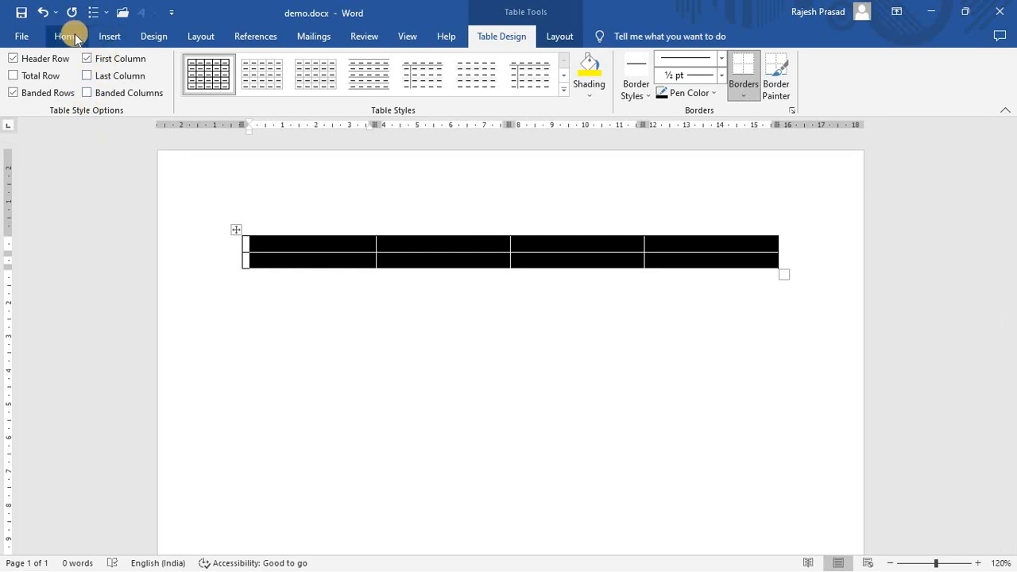
{"action": "left_click", "coordinate": [21, 36]}
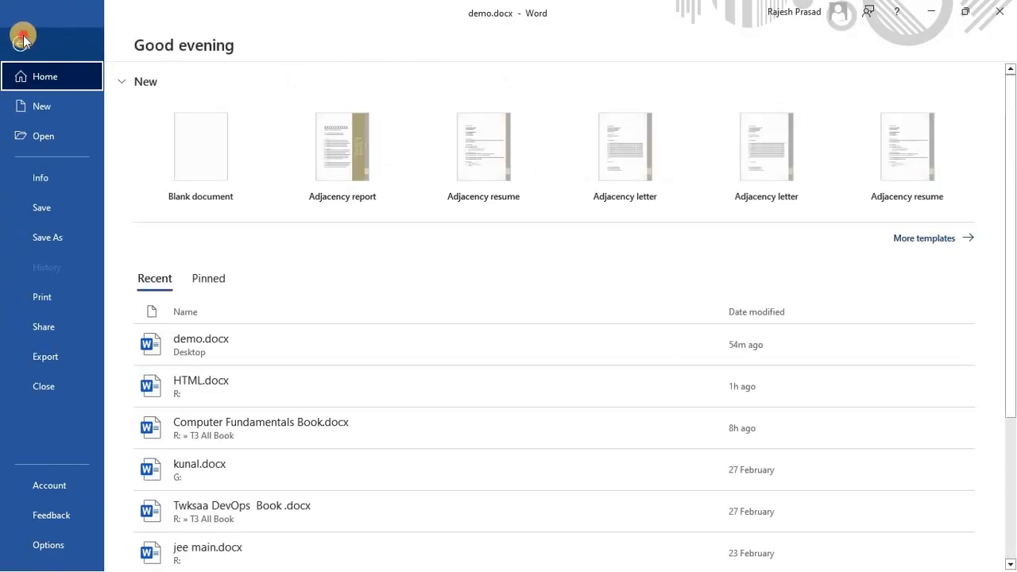
{"action": "left_click", "coordinate": [22, 38]}
{"action": "left_click", "coordinate": [66, 36]}
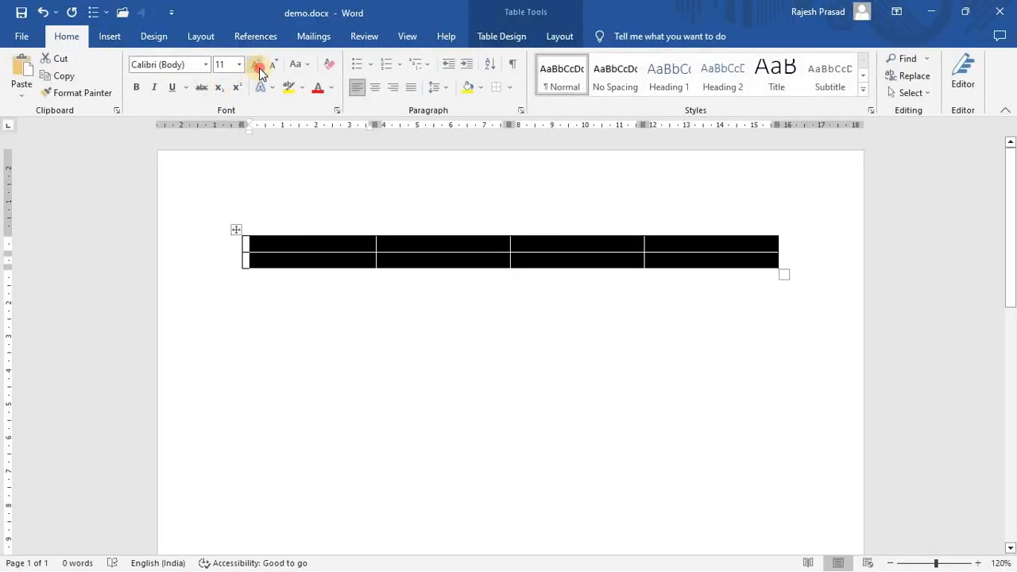
{"action": "left_click", "coordinate": [259, 70]}
{"action": "left_click", "coordinate": [259, 70]}
{"action": "left_click", "coordinate": [259, 70]}
{"action": "left_click", "coordinate": [259, 70]}
{"action": "left_click", "coordinate": [259, 70]}
{"action": "left_click", "coordinate": [552, 487]}
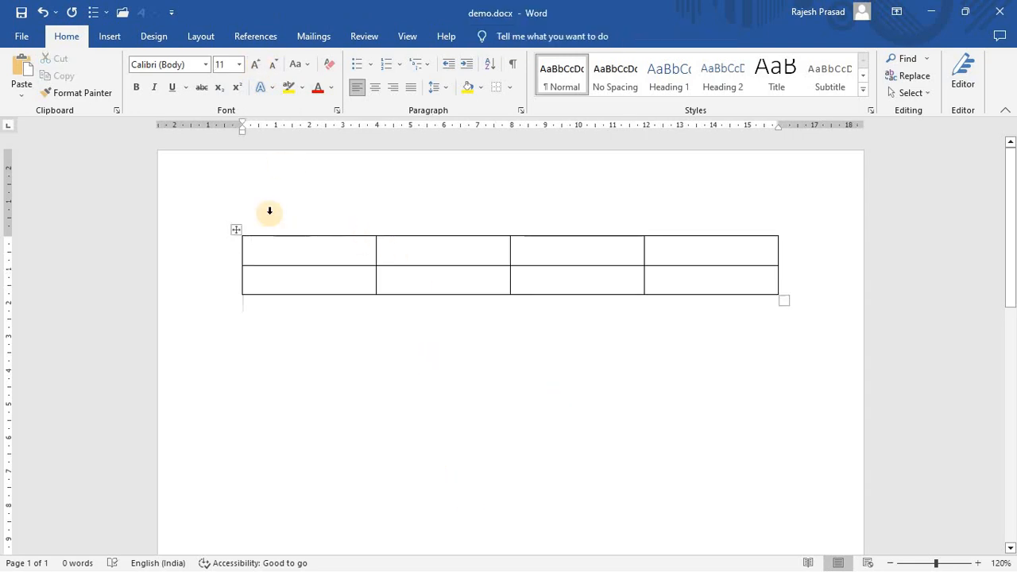
Apply yellow shading to the first two cells of the table's first row
{"action": "left_click_drag", "start_coordinate": [345, 246], "coordinate": [416, 253]}
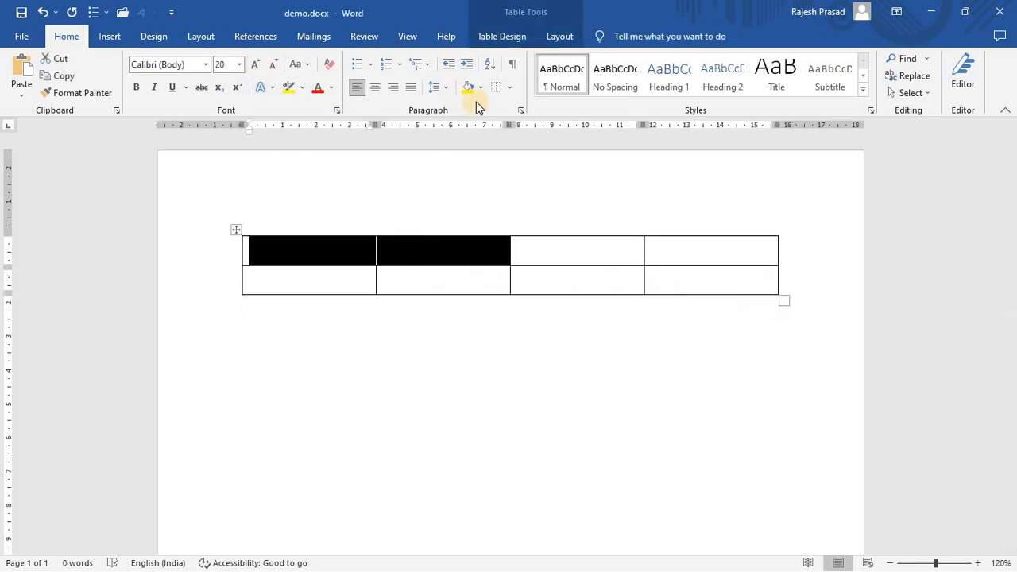
{"action": "left_click", "coordinate": [481, 86]}
{"action": "left_click", "coordinate": [440, 263]}
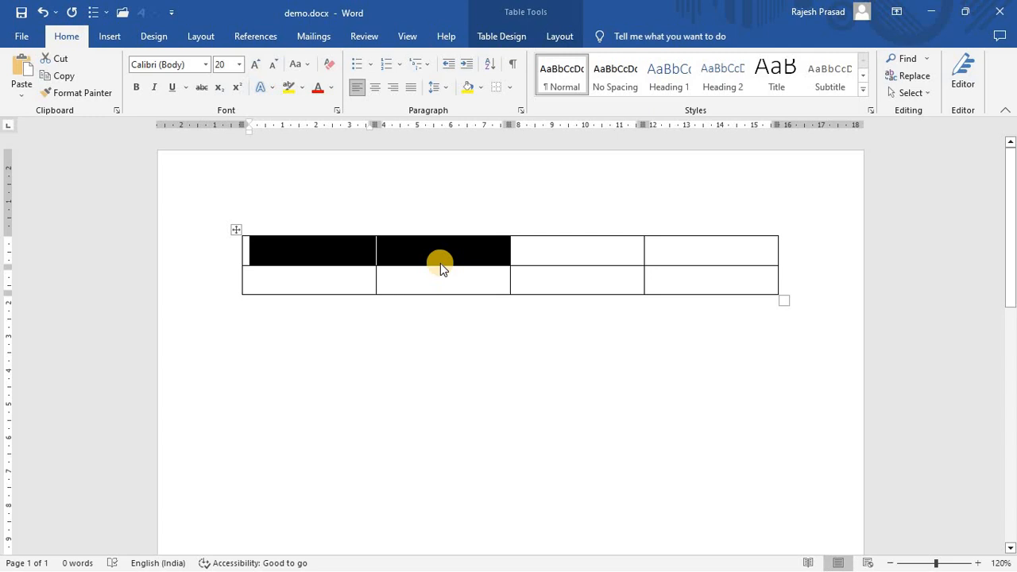
{"action": "left_click", "coordinate": [458, 210]}
{"action": "left_click", "coordinate": [380, 249]}
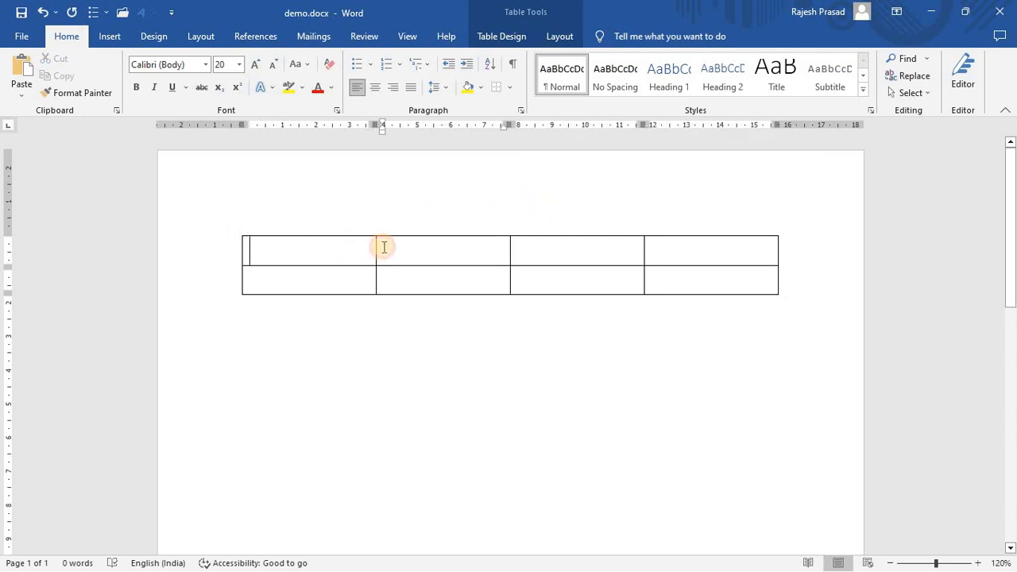
{"action": "left_click_drag", "start_coordinate": [384, 247], "coordinate": [389, 248]}
{"action": "left_click", "coordinate": [470, 89]}
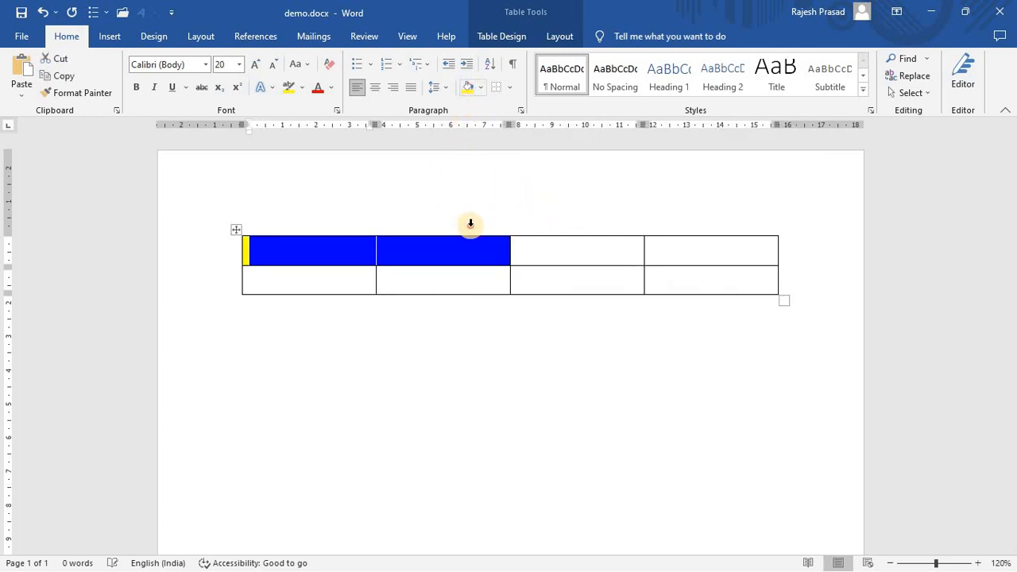
{"action": "left_click", "coordinate": [471, 223]}
{"action": "left_click", "coordinate": [620, 383]}
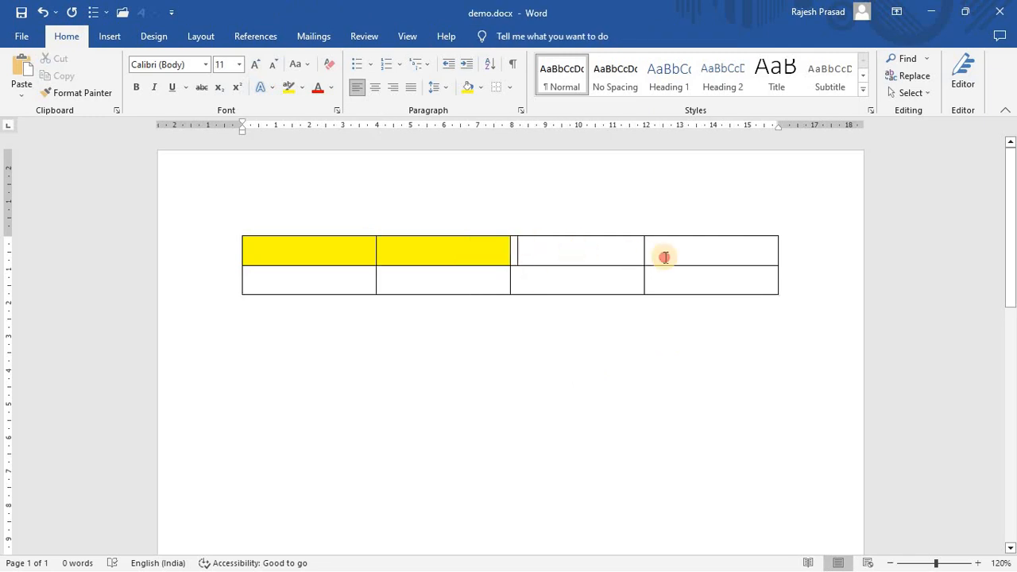
{"action": "left_click_drag", "start_coordinate": [665, 257], "coordinate": [668, 256]}
{"action": "left_click", "coordinate": [481, 90]}
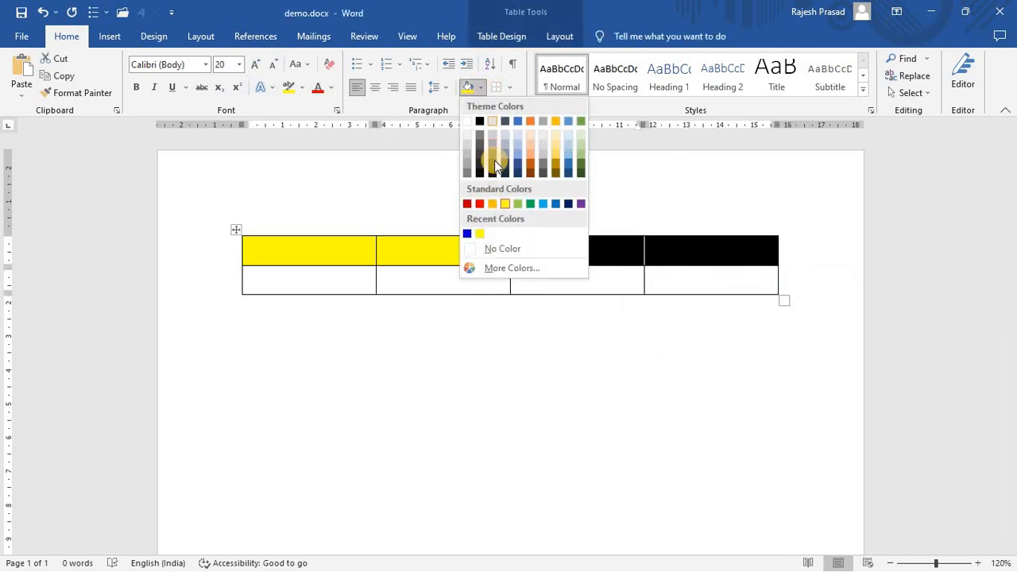
{"action": "left_click", "coordinate": [587, 373]}
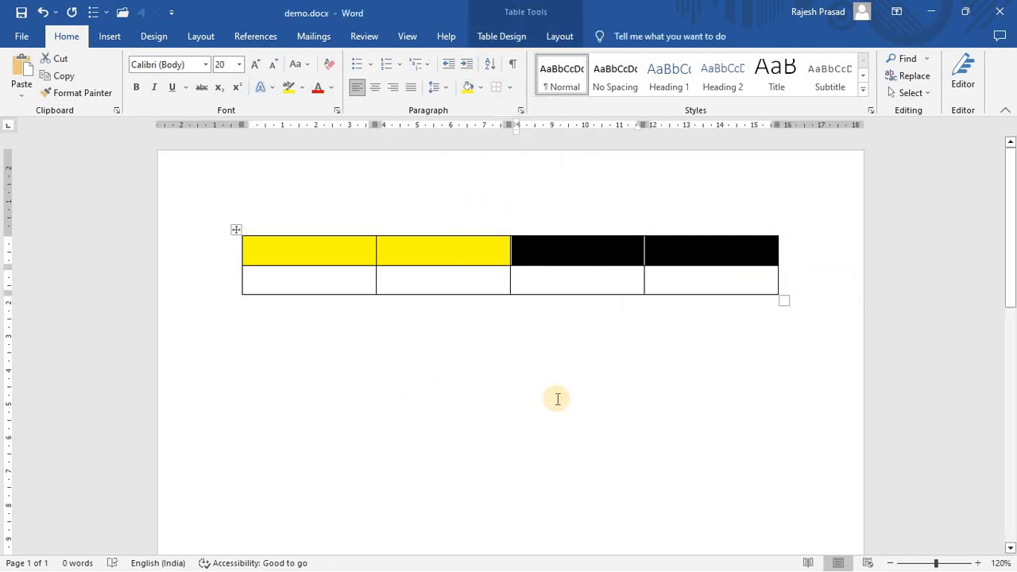
Add an empty paragraph below the table and a new row at the end of the table
{"action": "left_click", "coordinate": [786, 285]}
{"action": "key", "text": "Down"}
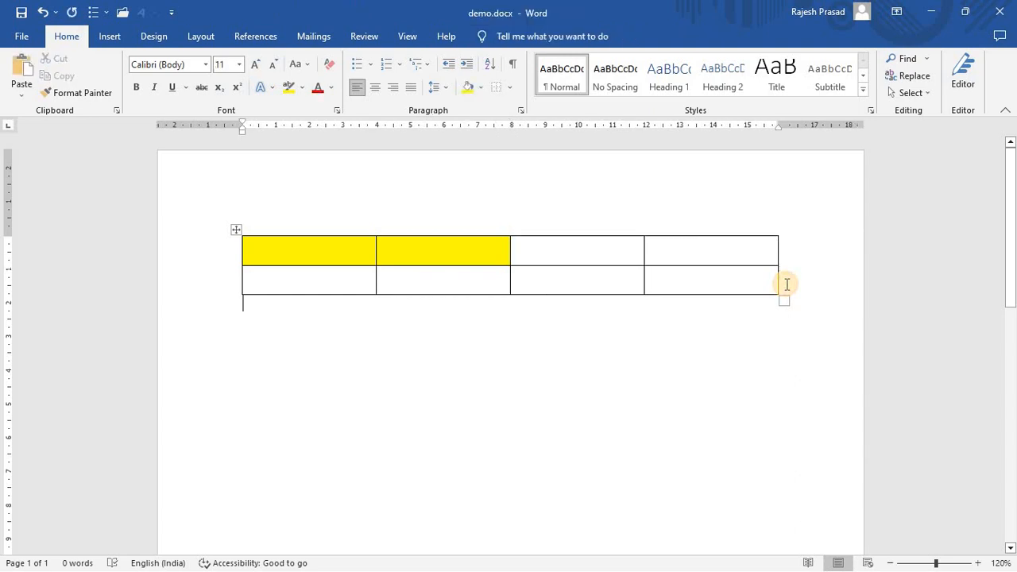
{"action": "key", "text": "Return"}
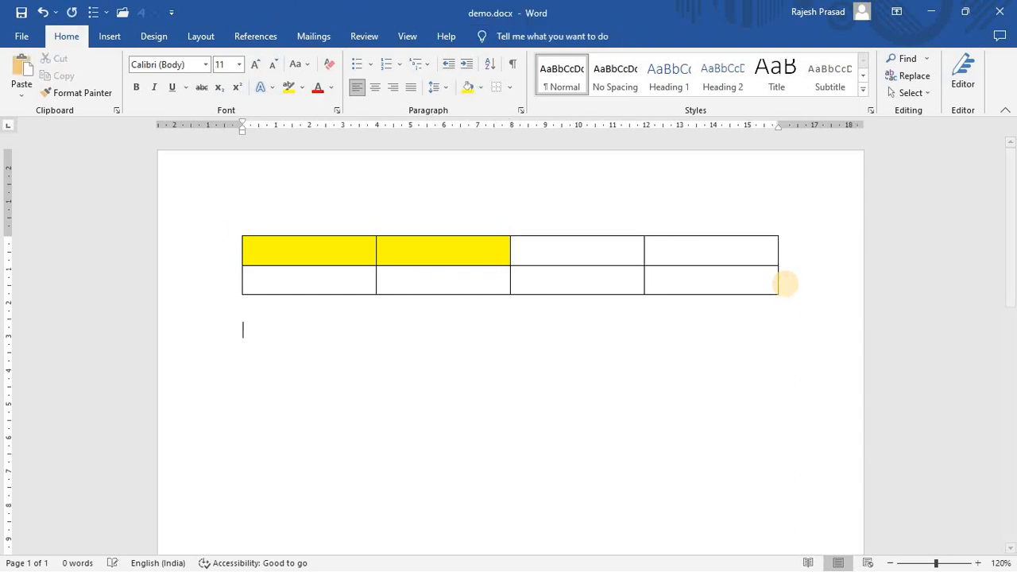
{"action": "left_click", "coordinate": [791, 292]}
{"action": "key", "text": "Return"}
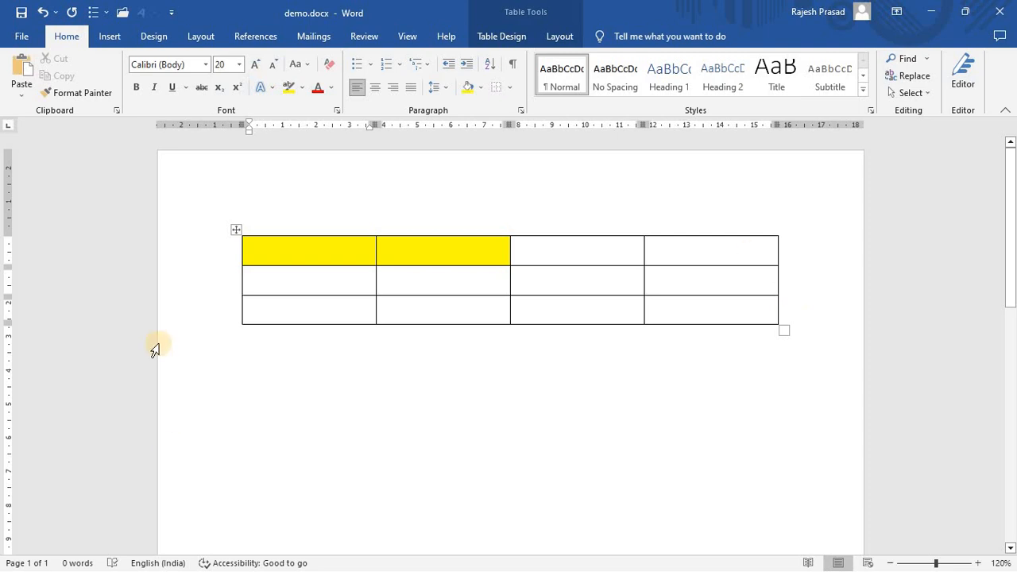
Insert the JPG picture stored in this computer's Desktop folder into the blank area below the table
{"action": "left_click", "coordinate": [109, 36]}
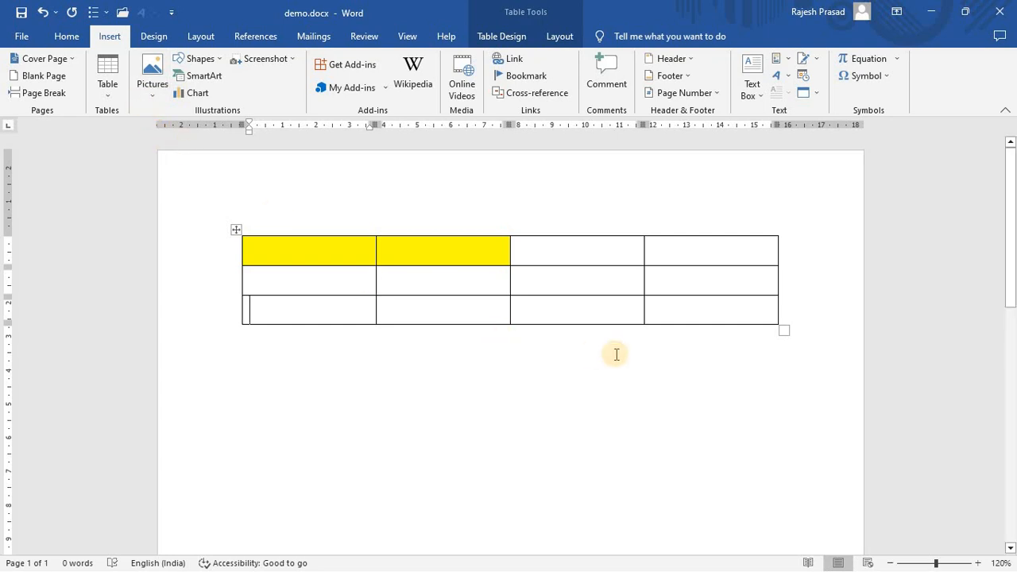
{"action": "scroll", "coordinate": [411, 252], "scroll_direction": "down", "scroll_amount": 2}
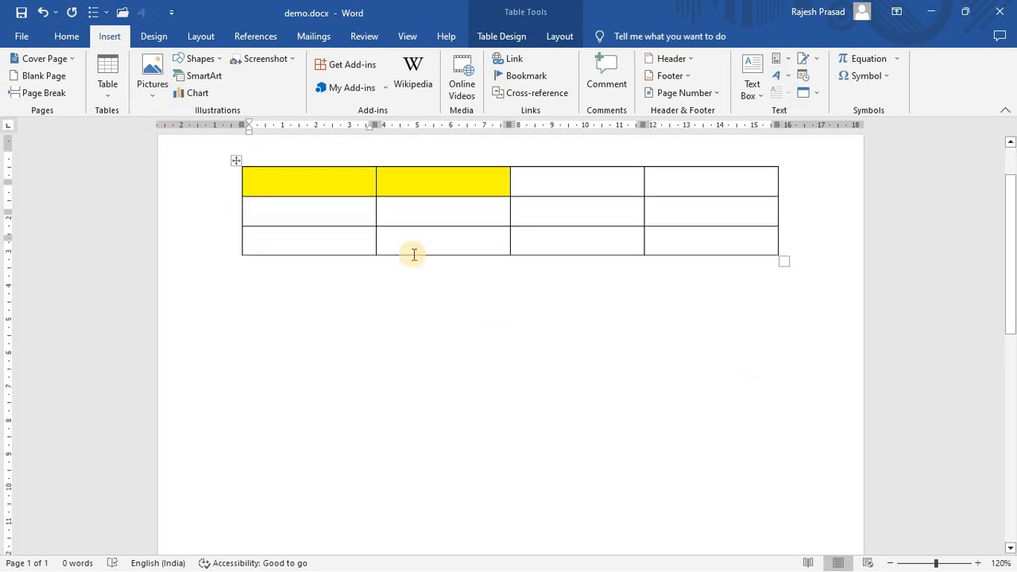
{"action": "left_click", "coordinate": [291, 342]}
{"action": "scroll", "coordinate": [288, 335], "scroll_direction": "up", "scroll_amount": 2}
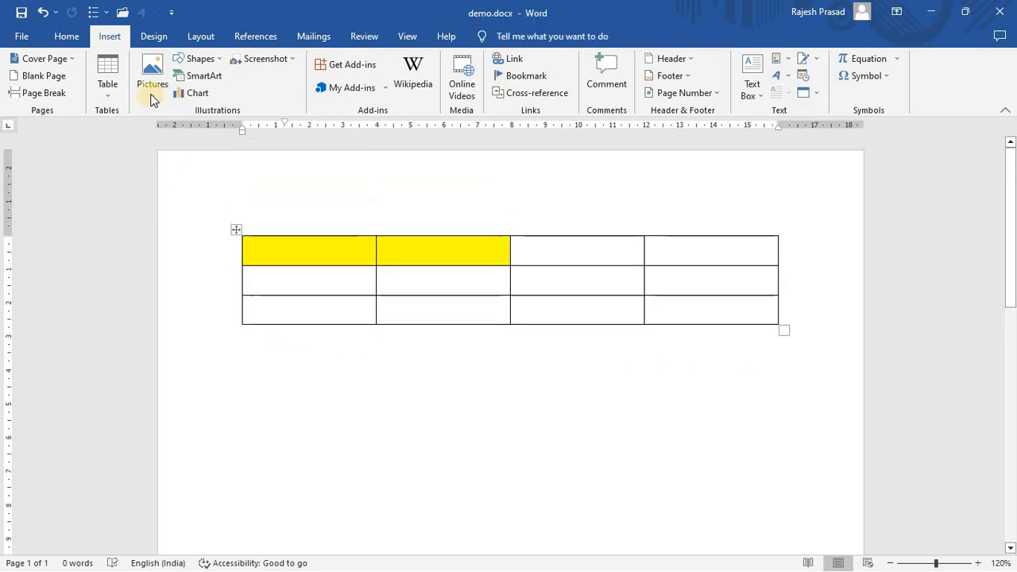
{"action": "left_click", "coordinate": [153, 89]}
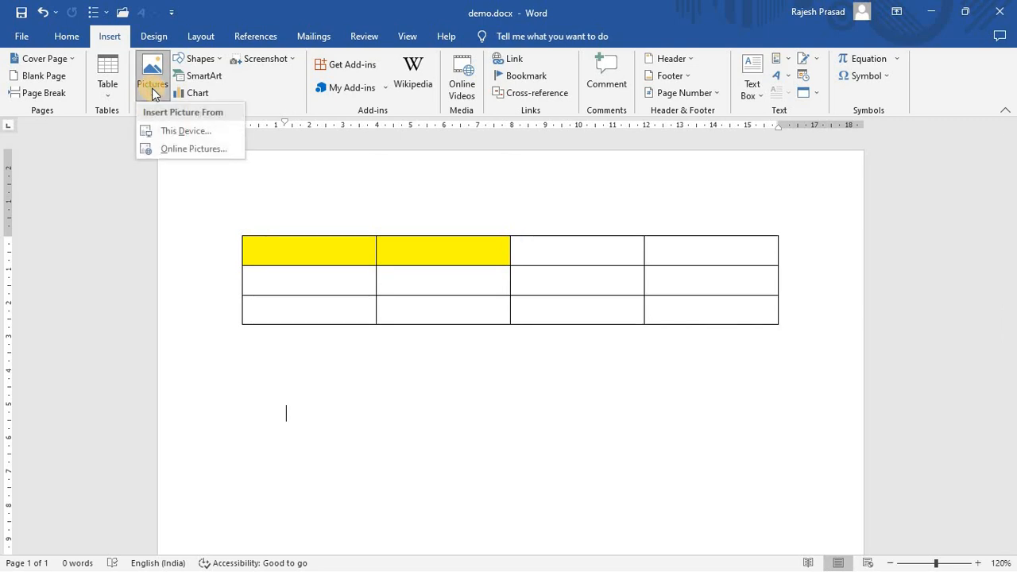
{"action": "left_click", "coordinate": [188, 135]}
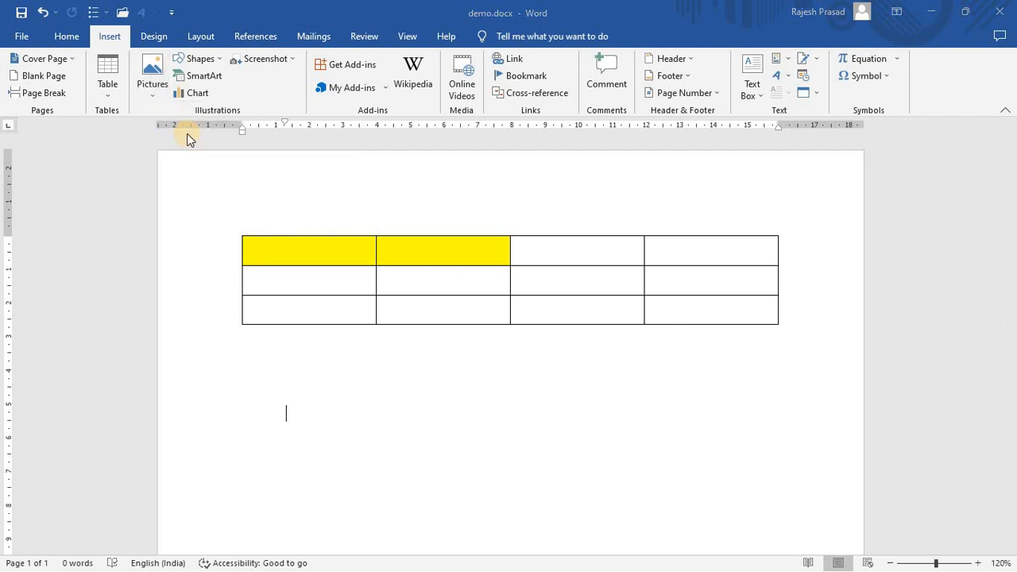
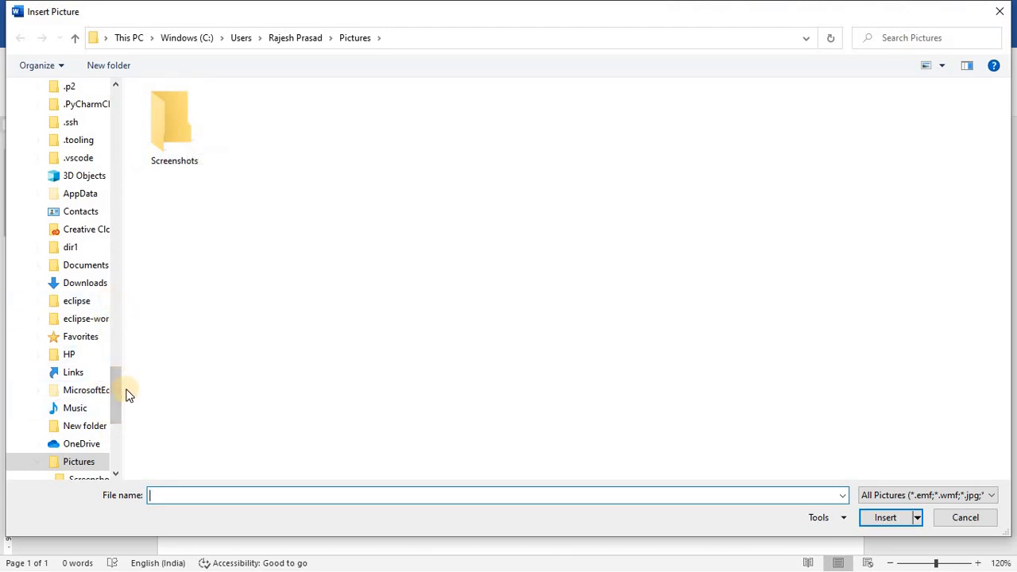
{"action": "left_click_drag", "start_coordinate": [118, 391], "coordinate": [149, 97]}
{"action": "left_click", "coordinate": [72, 117]}
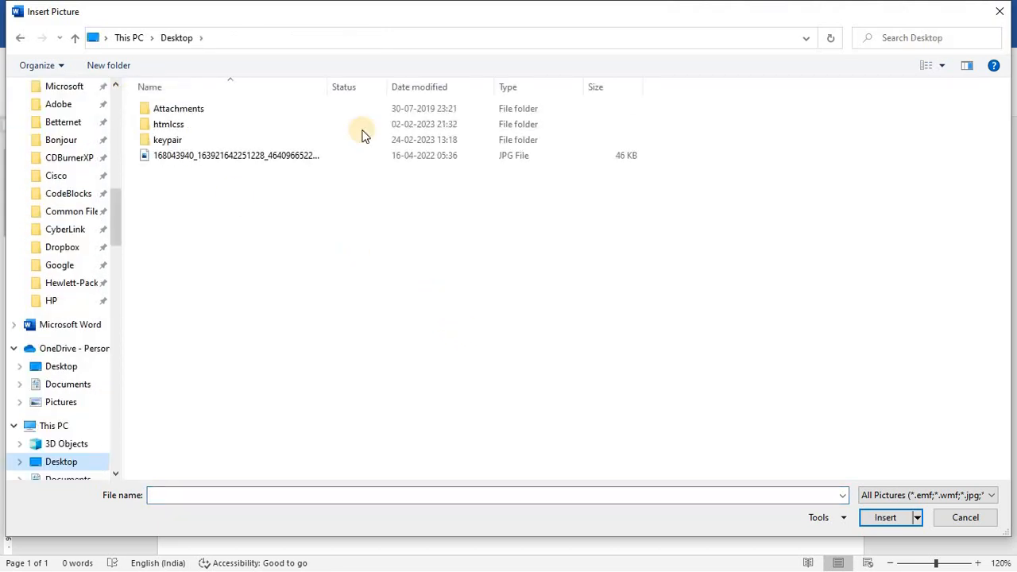
{"action": "left_click", "coordinate": [244, 157]}
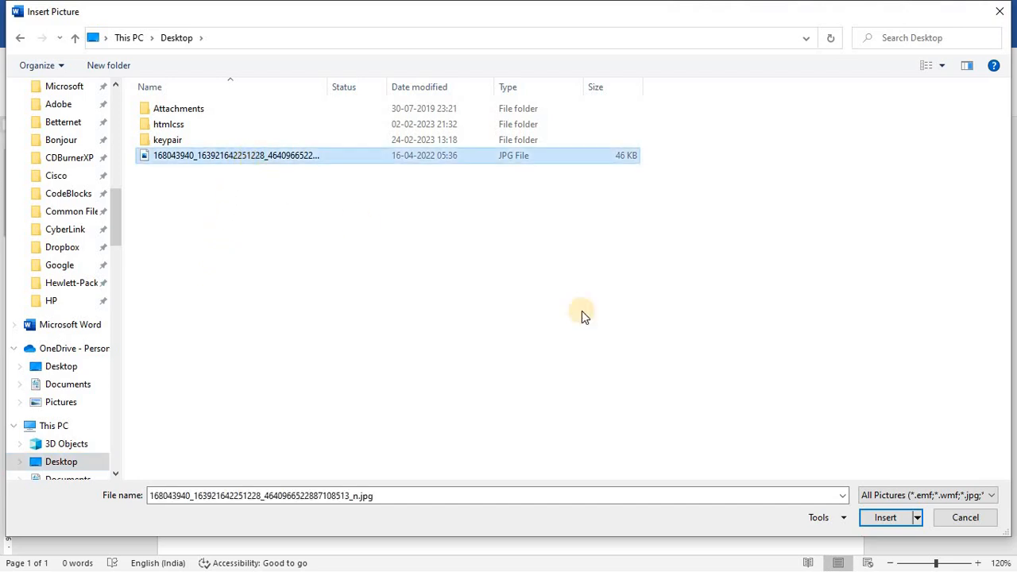
{"action": "left_click", "coordinate": [884, 518]}
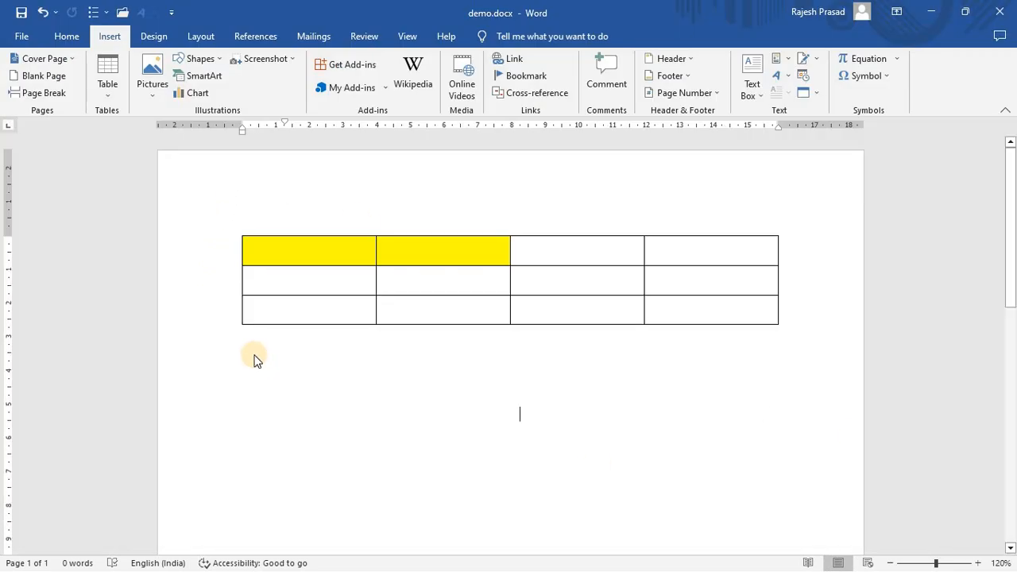
Look over the whole inserted picture below the table and delete it
{"action": "scroll", "coordinate": [601, 366], "scroll_direction": "down", "scroll_amount": 11}
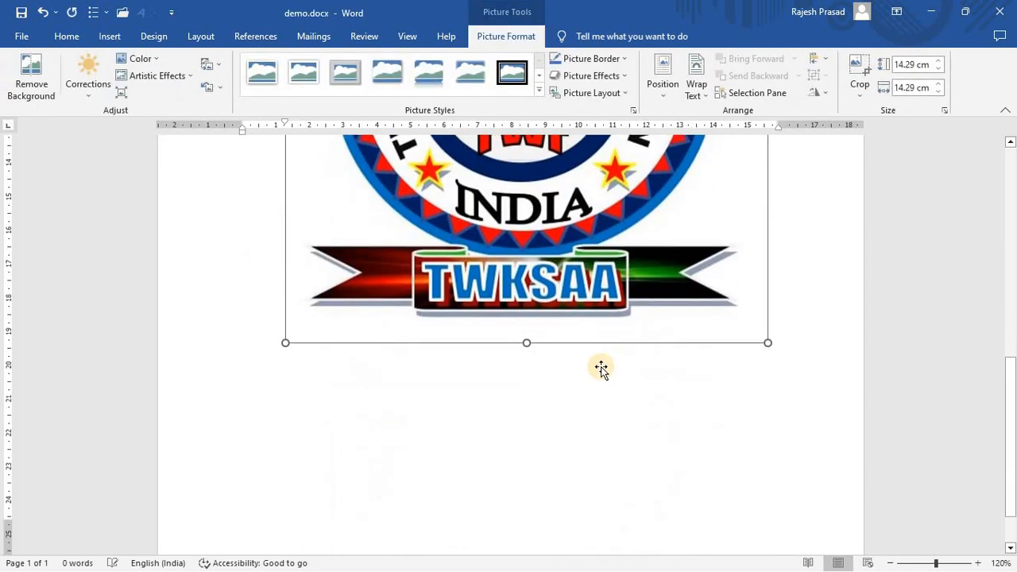
{"action": "scroll", "coordinate": [601, 367], "scroll_direction": "up", "scroll_amount": 7}
{"action": "scroll", "coordinate": [601, 366], "scroll_direction": "up", "scroll_amount": 5}
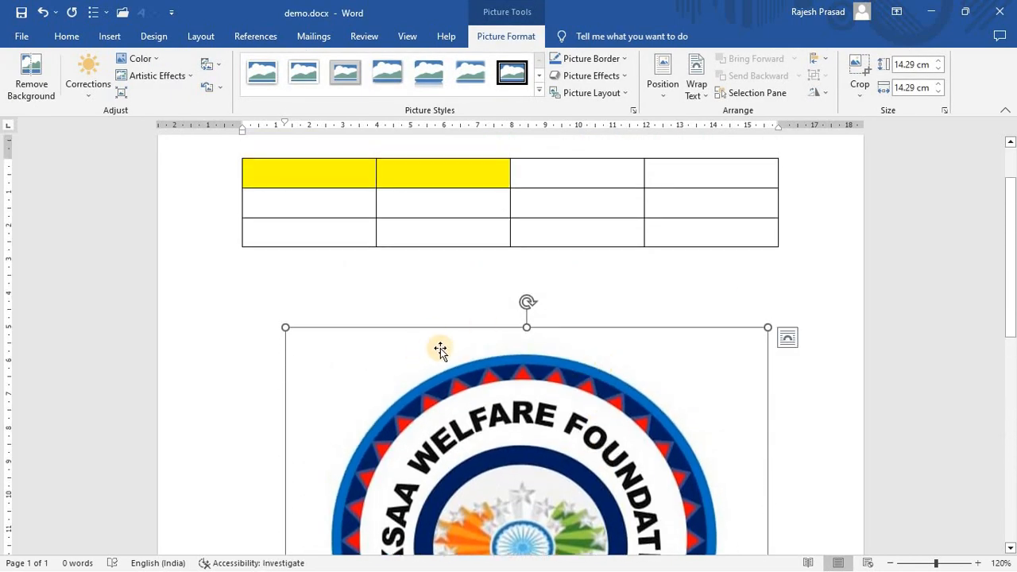
{"action": "key", "text": "Delete"}
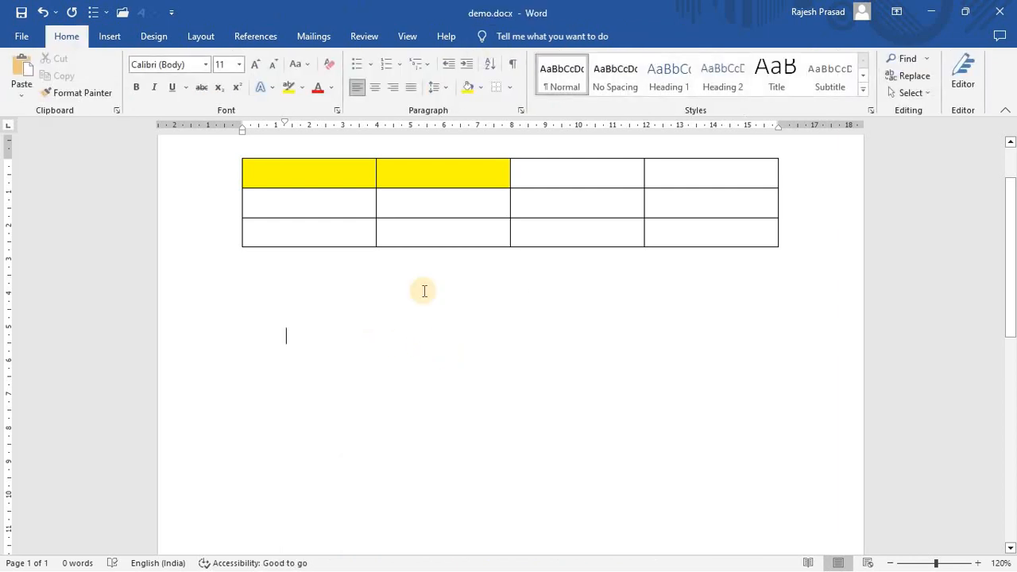
Insert a rectangle shape, 2.54 cm high and wide, in the blank area below the table
{"action": "left_click", "coordinate": [306, 356]}
{"action": "scroll", "coordinate": [309, 356], "scroll_direction": "down", "scroll_amount": 2}
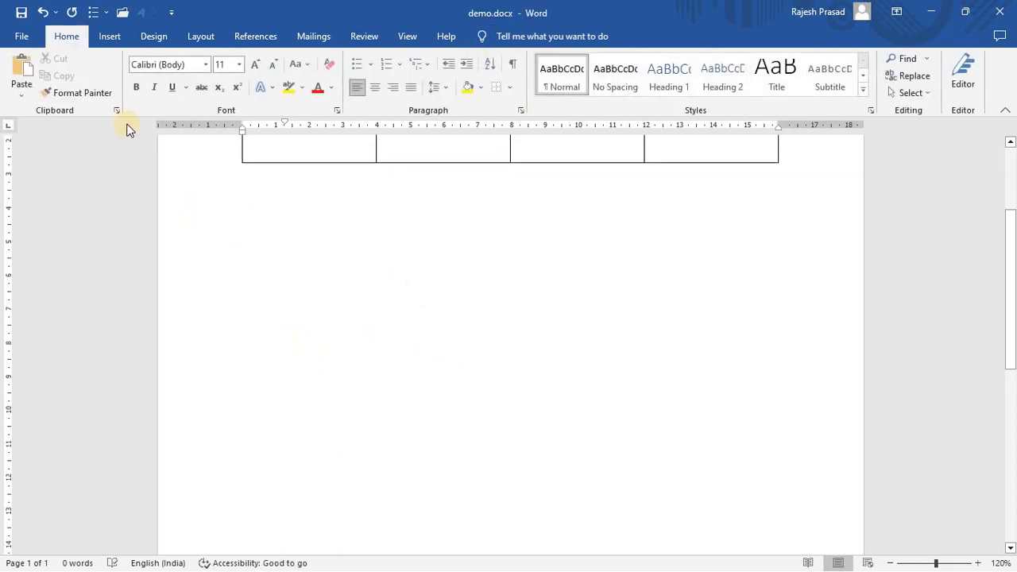
{"action": "left_click", "coordinate": [119, 36]}
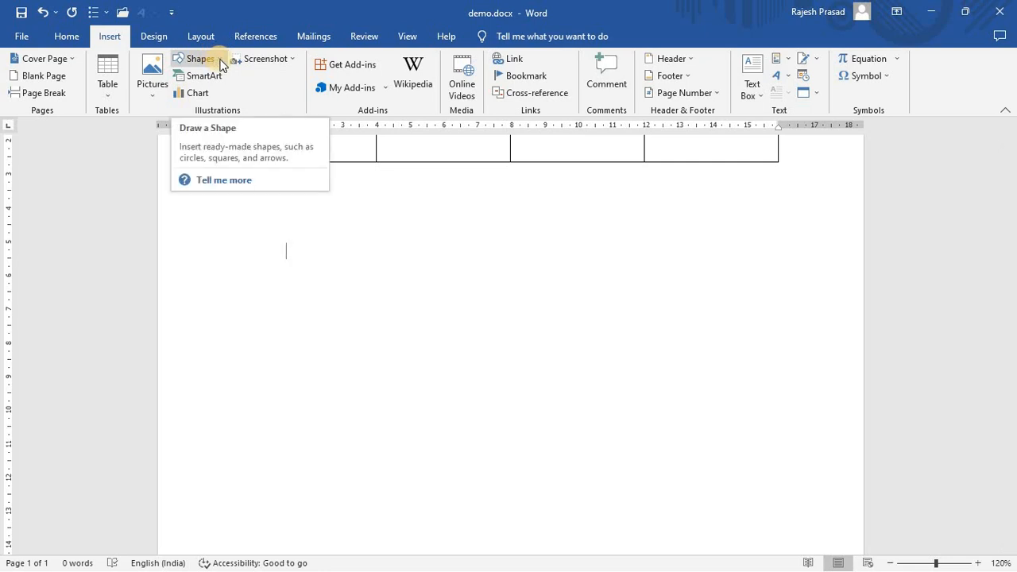
{"action": "scroll", "coordinate": [383, 253], "scroll_direction": "down", "scroll_amount": 2}
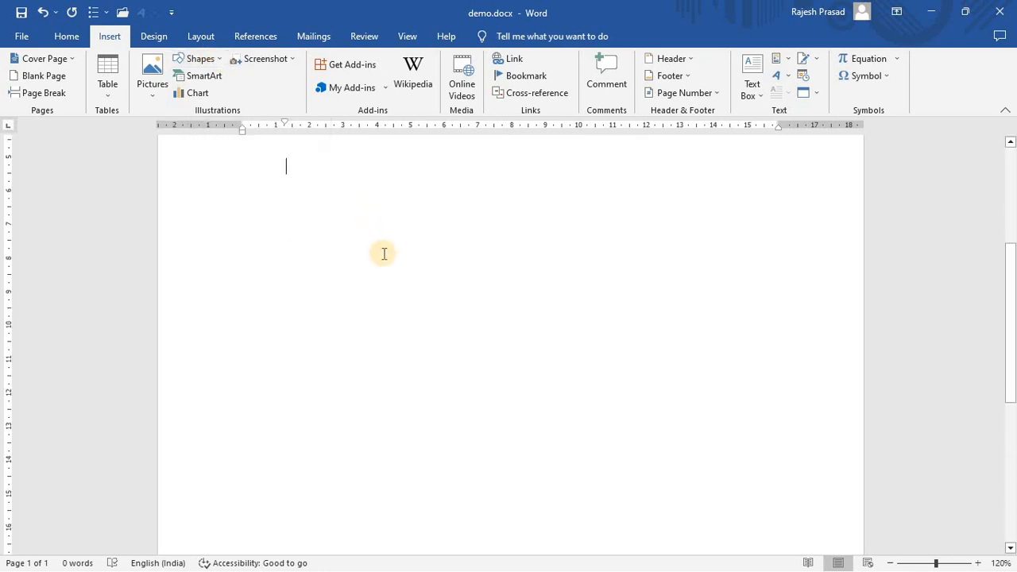
{"action": "scroll", "coordinate": [384, 254], "scroll_direction": "up", "scroll_amount": 3}
{"action": "scroll", "coordinate": [384, 253], "scroll_direction": "down", "scroll_amount": 4}
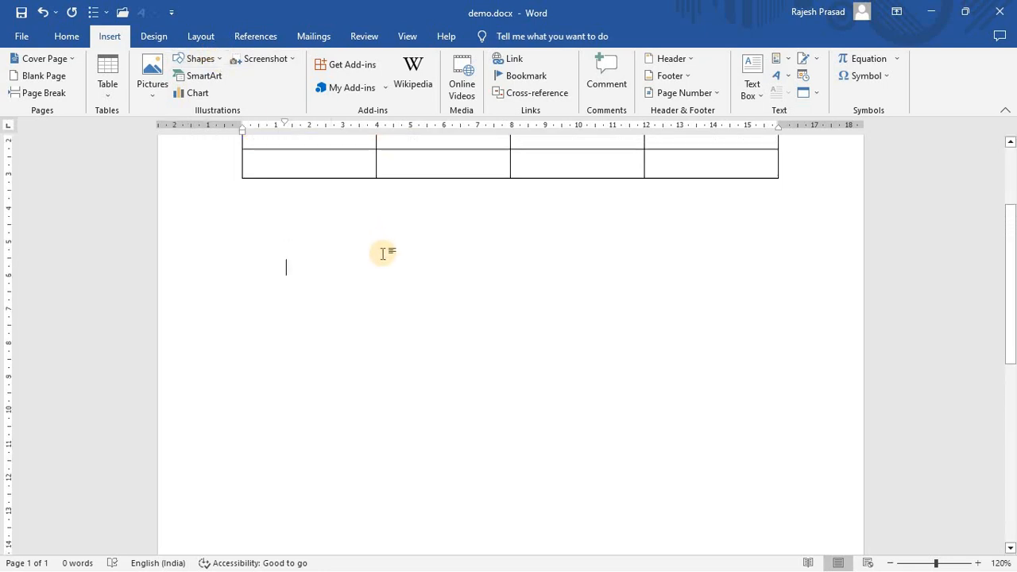
{"action": "scroll", "coordinate": [384, 254], "scroll_direction": "up", "scroll_amount": 4}
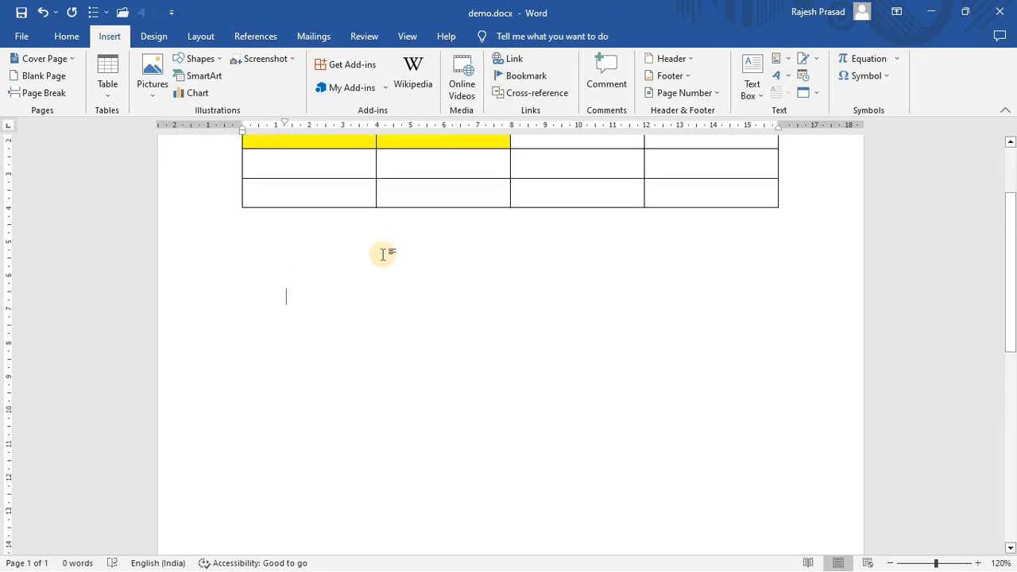
{"action": "scroll", "coordinate": [384, 254], "scroll_direction": "down", "scroll_amount": 3}
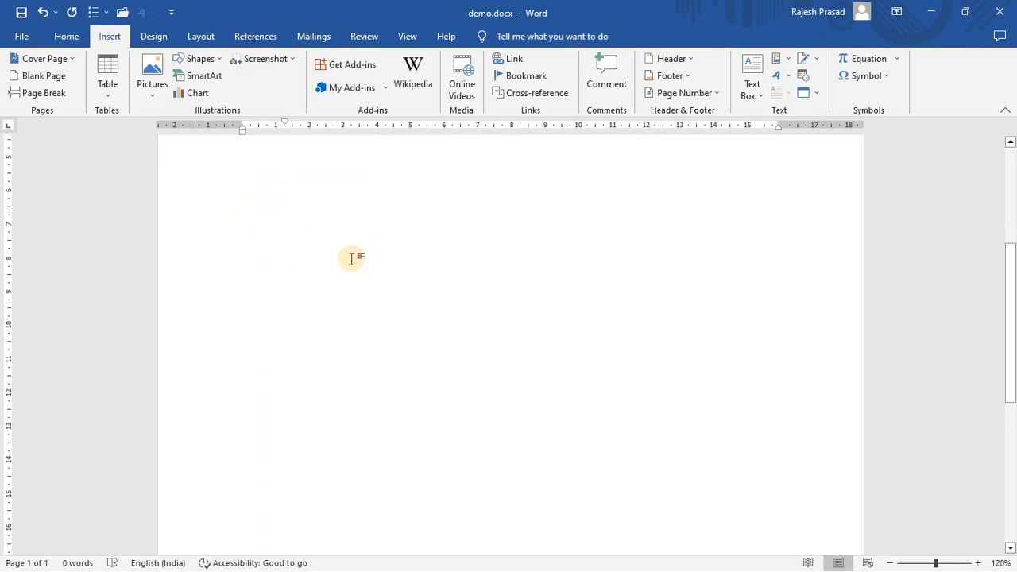
{"action": "left_click", "coordinate": [219, 60]}
{"action": "left_click", "coordinate": [230, 97]}
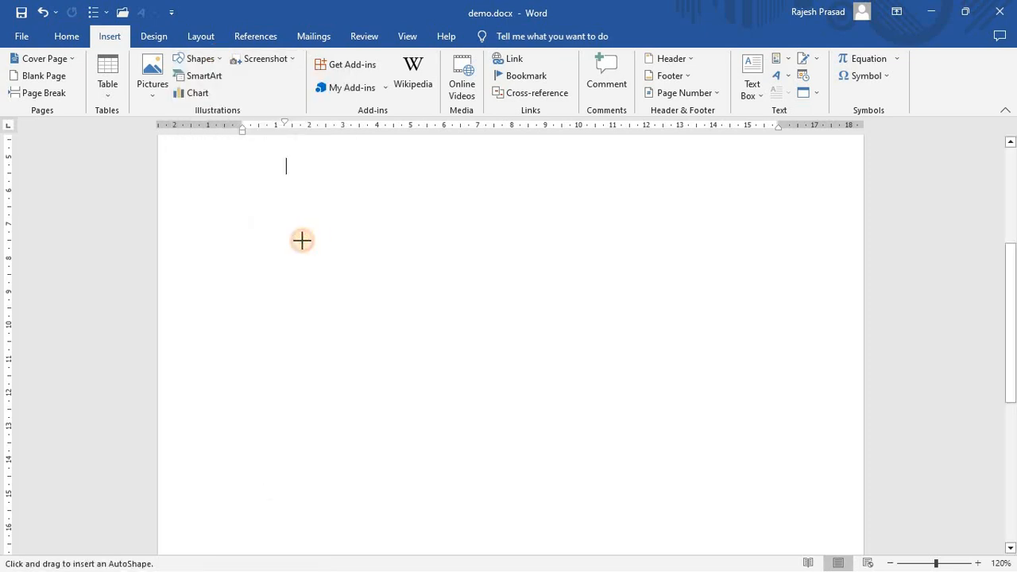
{"action": "left_click", "coordinate": [310, 239]}
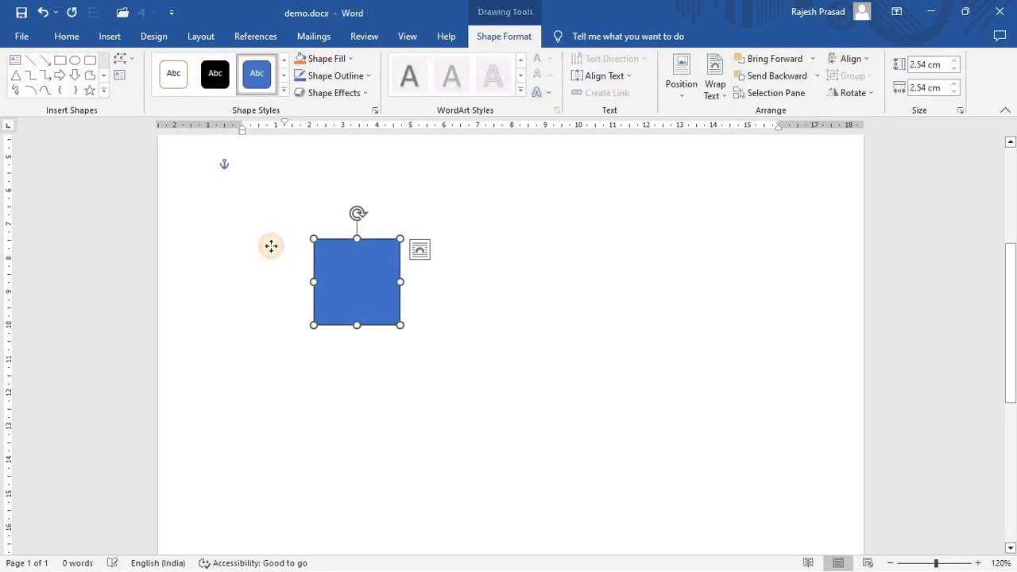
Widen the rectangle to about 14.27 cm and line up its left edge with the page's left margin
{"action": "left_click_drag", "start_coordinate": [238, 235], "coordinate": [672, 224]}
{"action": "left_click_drag", "start_coordinate": [468, 247], "coordinate": [517, 236]}
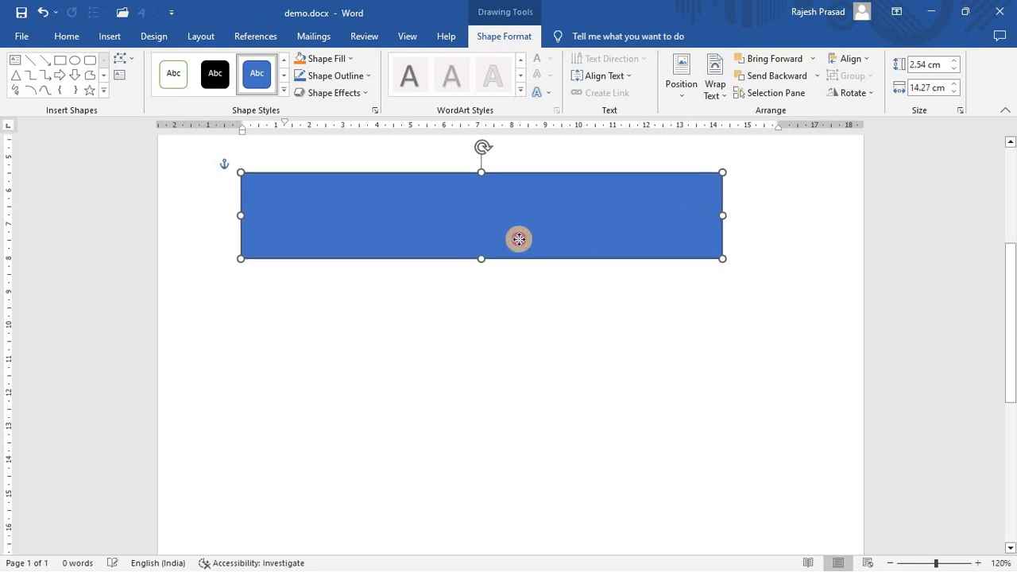
{"action": "left_click", "coordinate": [473, 312]}
{"action": "left_click", "coordinate": [401, 247]}
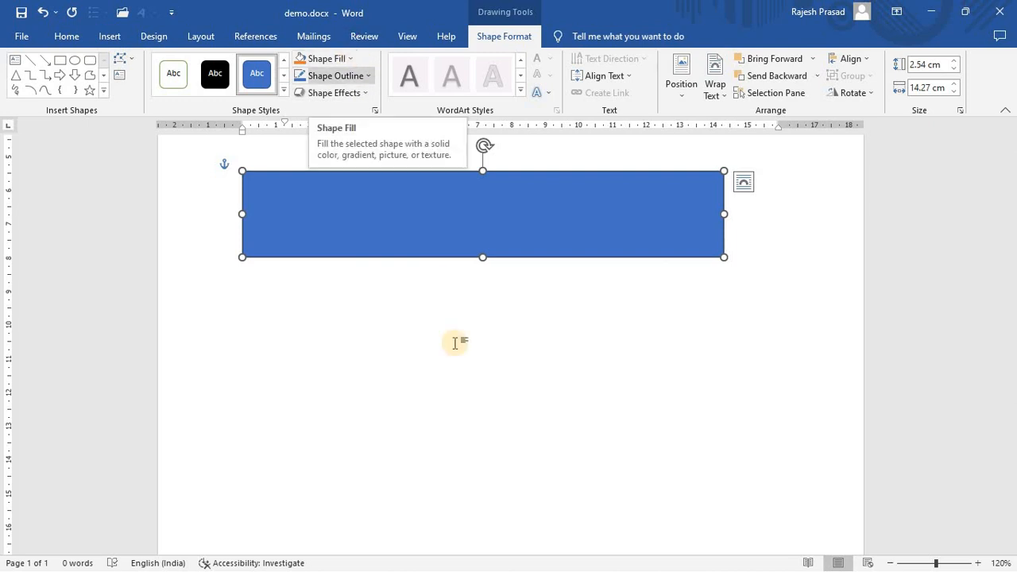
{"action": "left_click", "coordinate": [425, 342]}
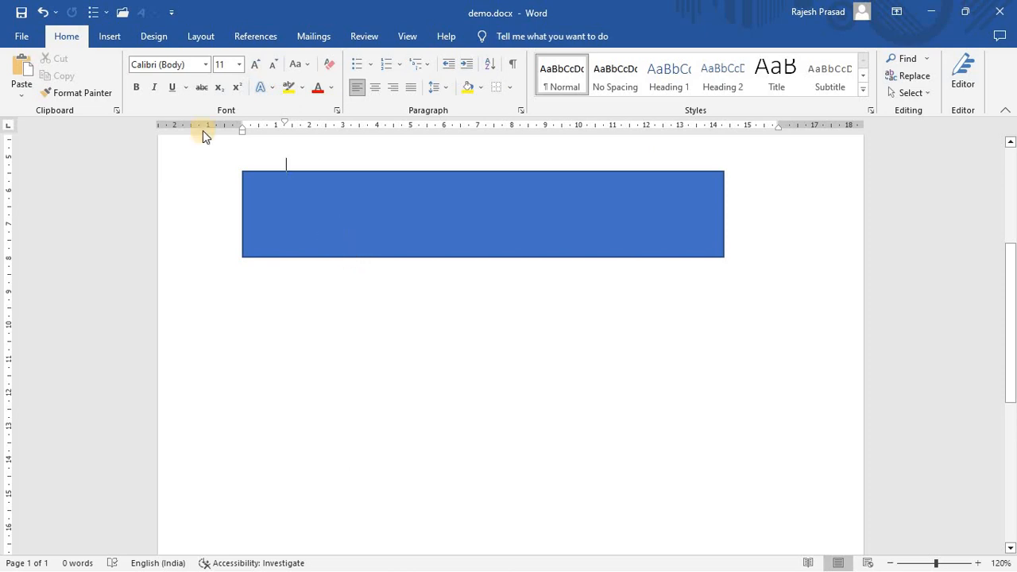
Fill the wide rectangle with the standard red colour
{"action": "left_click", "coordinate": [376, 246]}
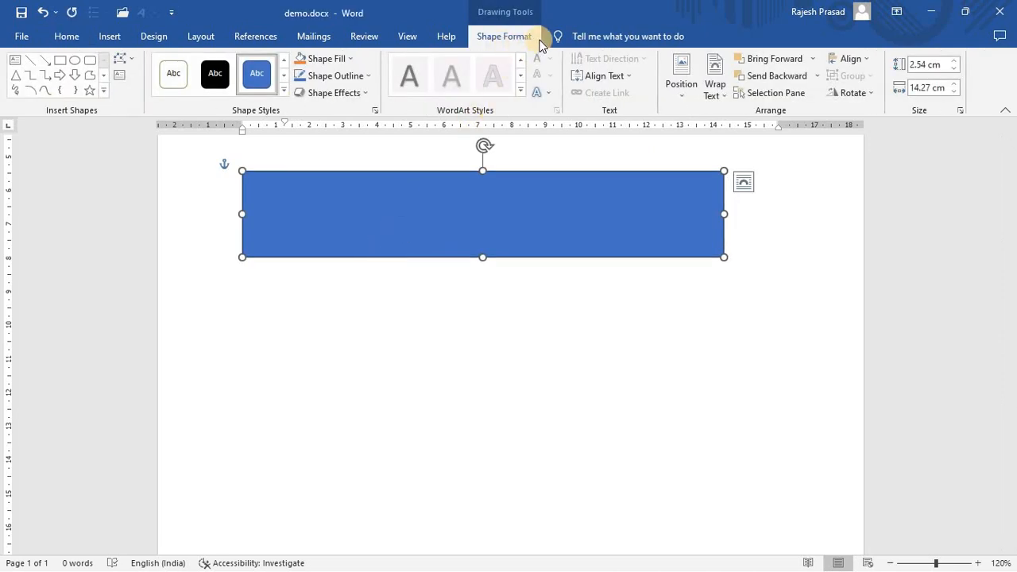
{"action": "left_click", "coordinate": [349, 59]}
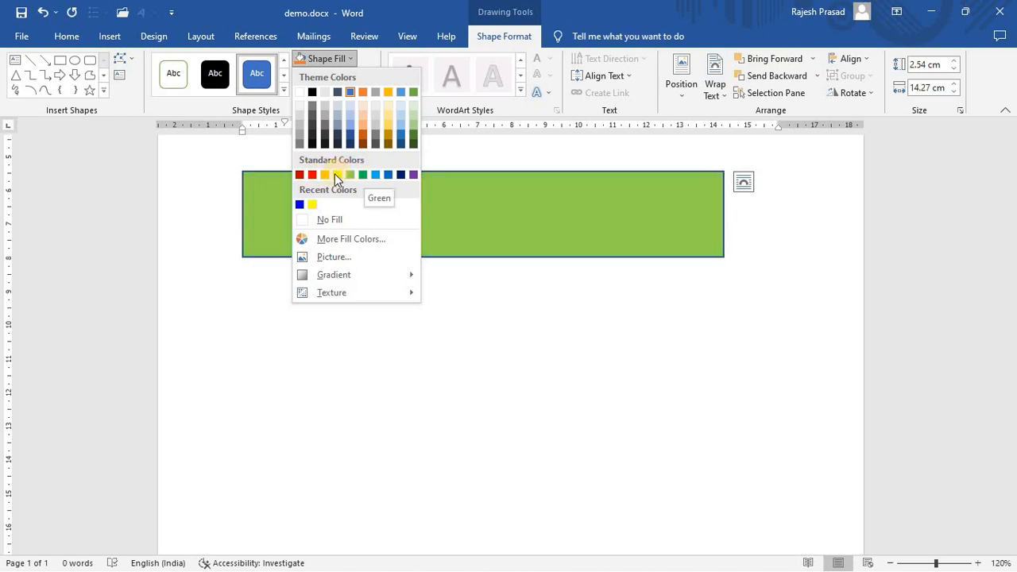
{"action": "left_click", "coordinate": [311, 179]}
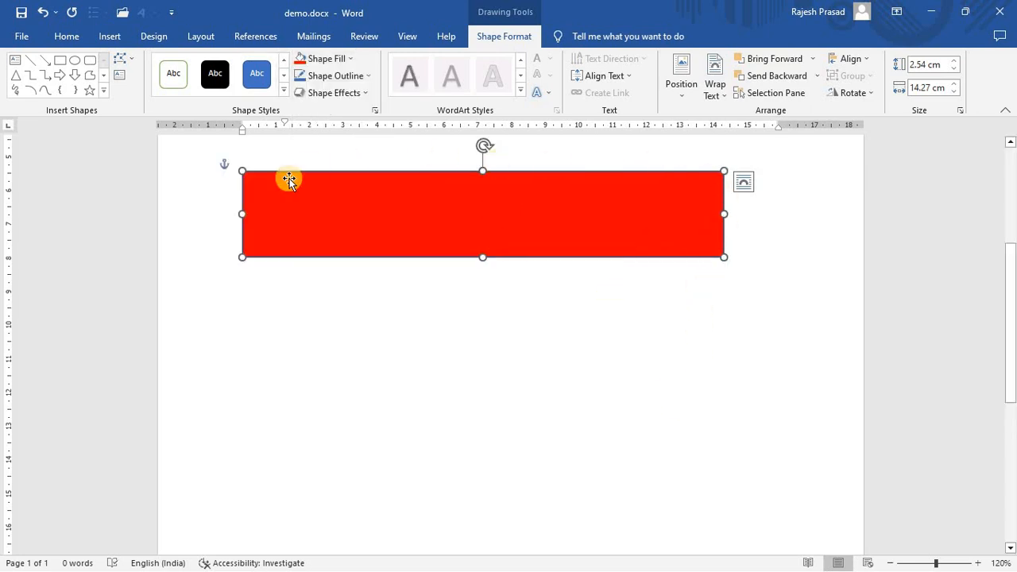
Try a standard green outline on the red rectangle and remove it with No Outline
{"action": "left_click", "coordinate": [368, 76]}
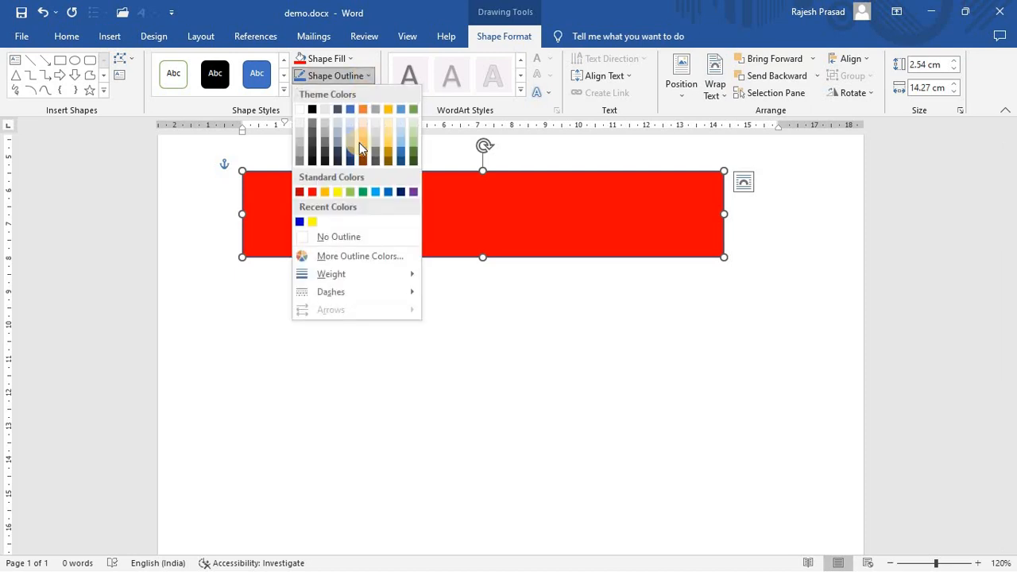
{"action": "left_click", "coordinate": [362, 192]}
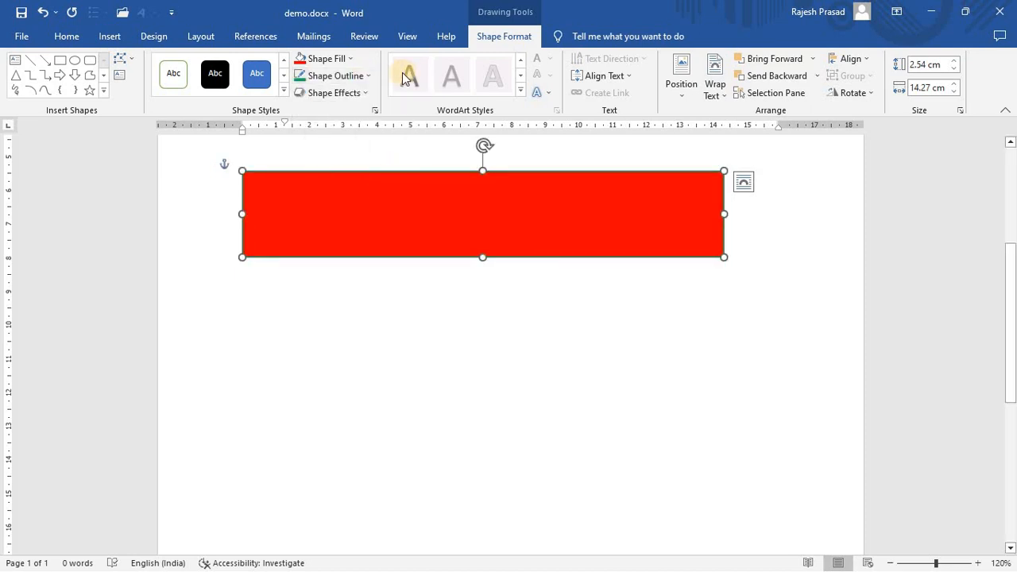
{"action": "left_click", "coordinate": [362, 76]}
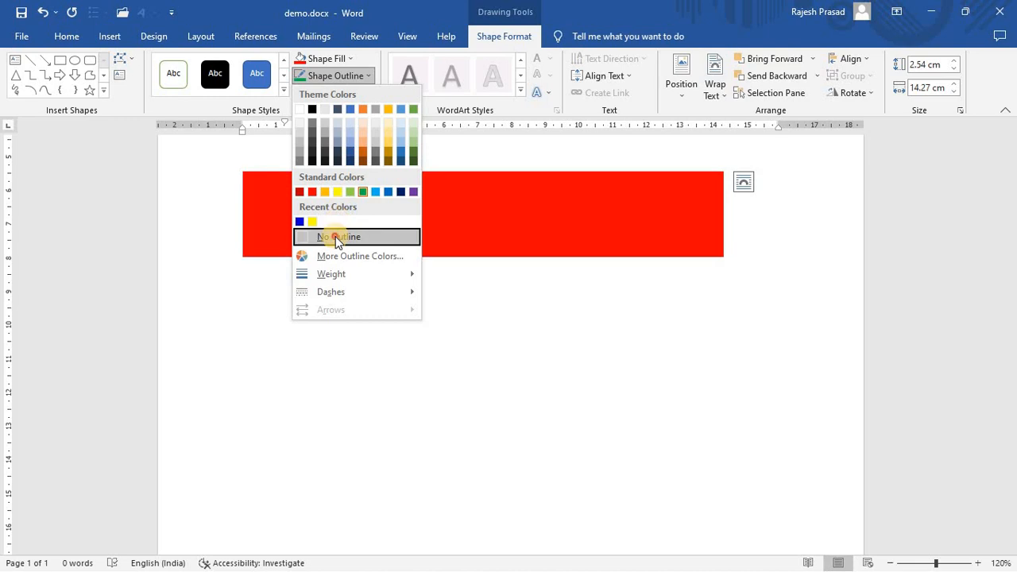
{"action": "left_click", "coordinate": [336, 239]}
{"action": "left_click", "coordinate": [470, 160]}
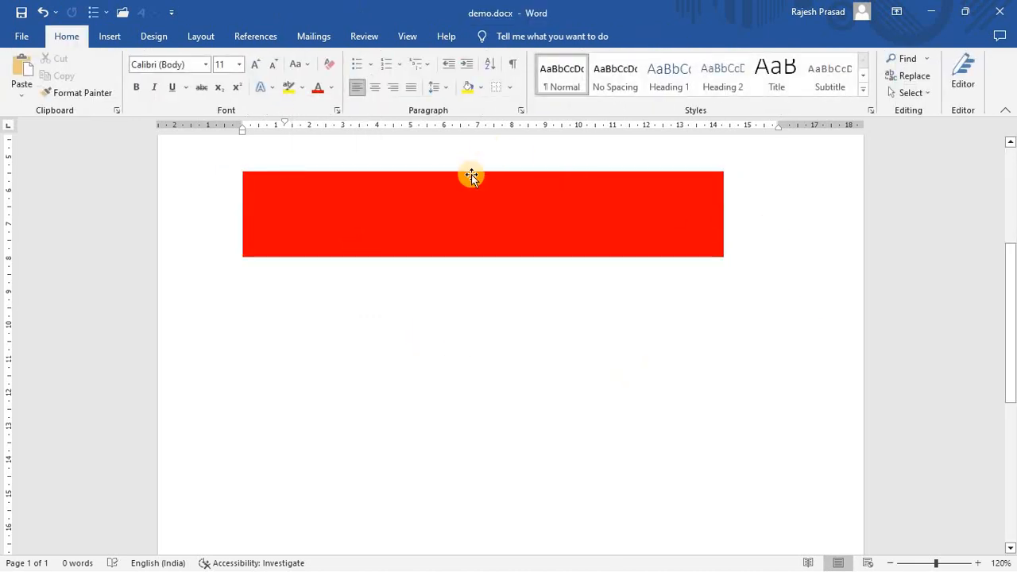
Give the red rectangle a 6 pt outline in standard green
{"action": "left_click", "coordinate": [471, 174]}
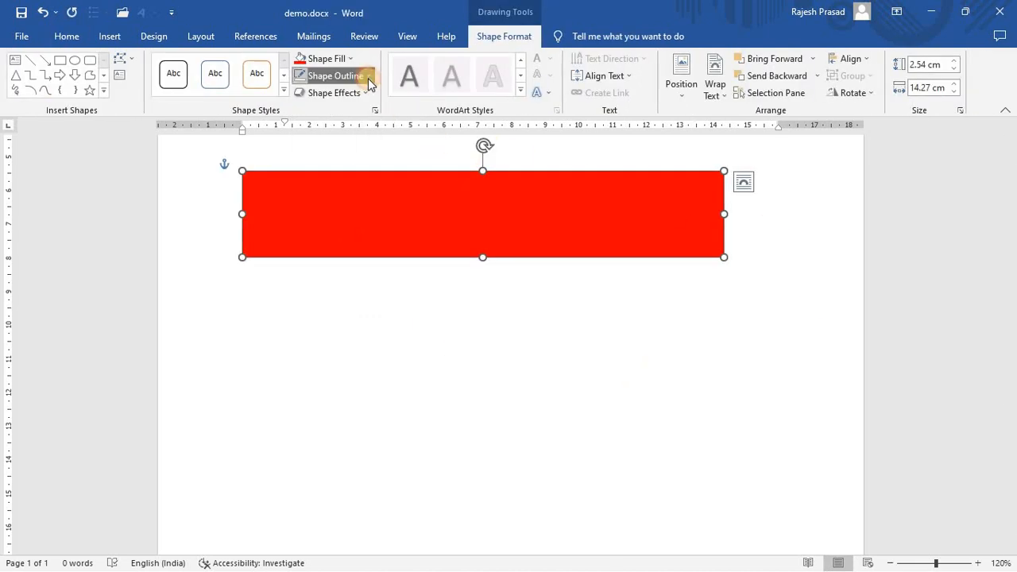
{"action": "left_click", "coordinate": [369, 76]}
{"action": "mouse_move", "coordinate": [337, 278]}
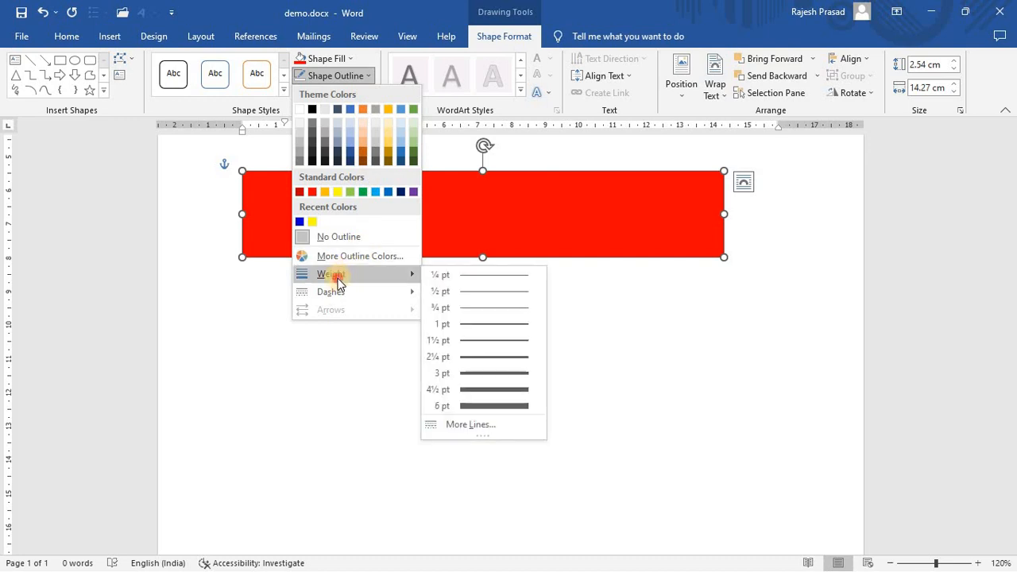
{"action": "left_click", "coordinate": [500, 406]}
{"action": "left_click", "coordinate": [613, 352]}
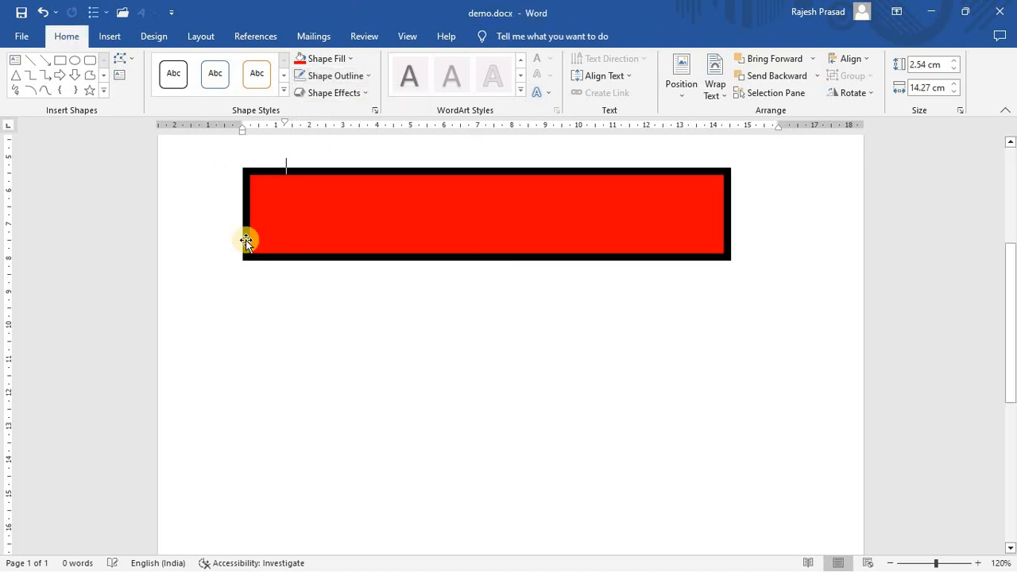
{"action": "left_click", "coordinate": [550, 172]}
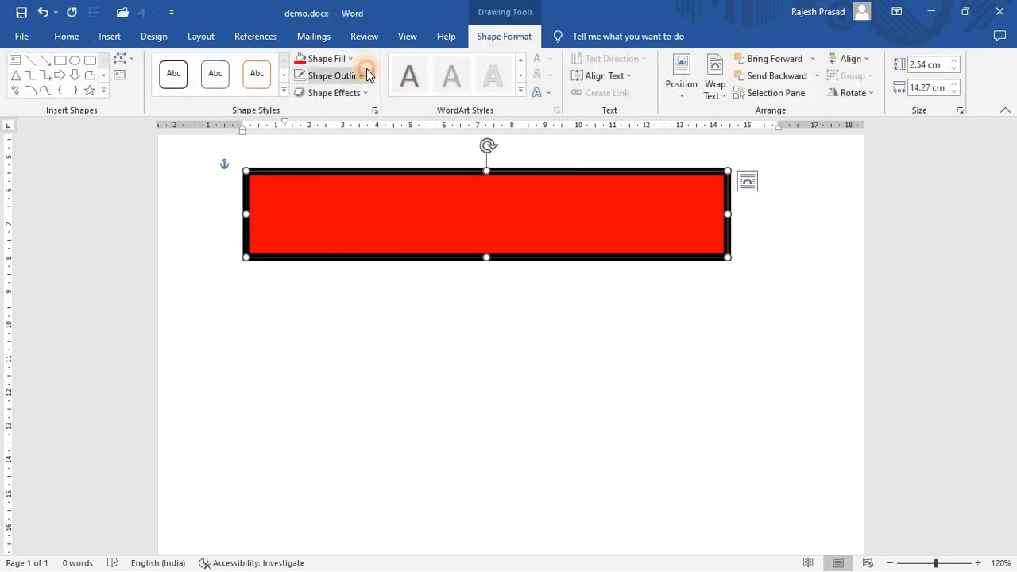
{"action": "left_click", "coordinate": [368, 76]}
{"action": "left_click", "coordinate": [360, 195]}
{"action": "left_click", "coordinate": [484, 322]}
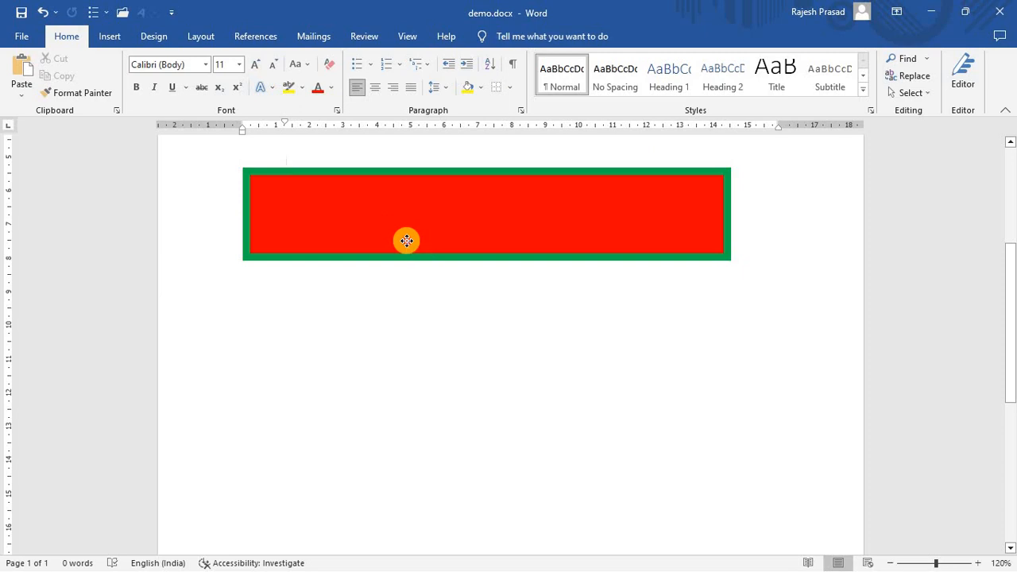
Apply the first Outer shadow preset, cast toward the bottom right, to the green-outlined rectangle
{"action": "left_click", "coordinate": [406, 241]}
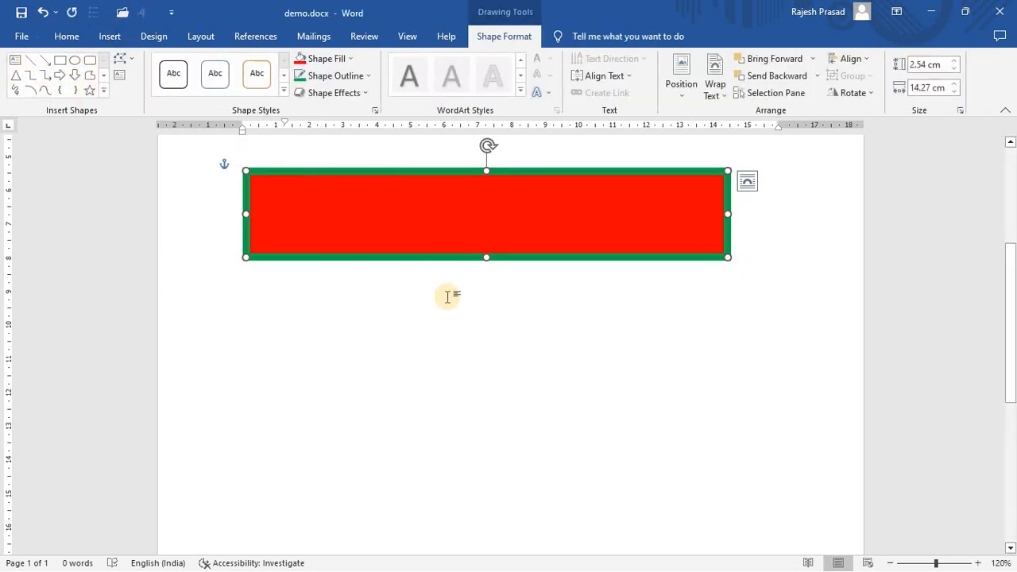
{"action": "left_click", "coordinate": [366, 95]}
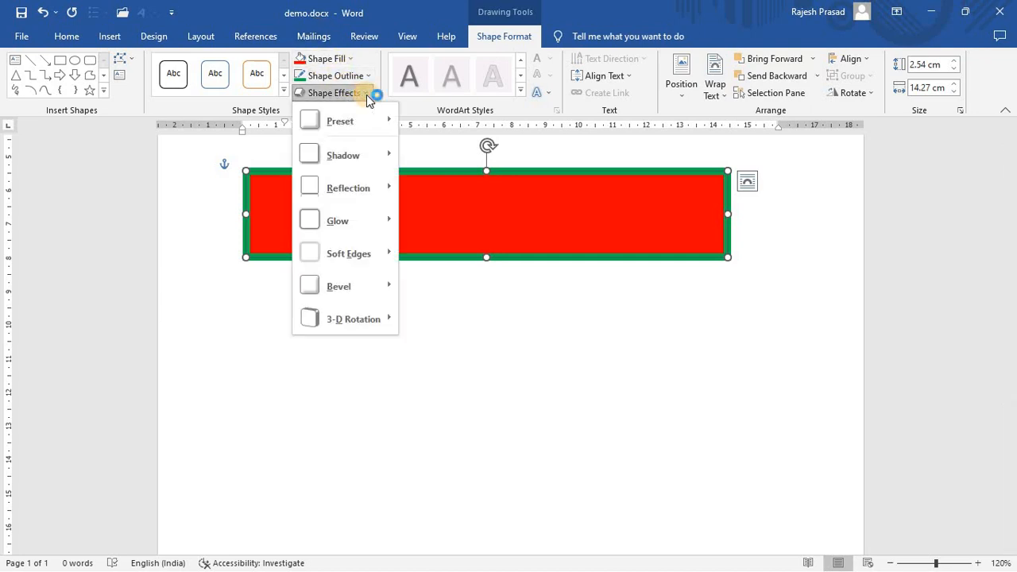
{"action": "mouse_move", "coordinate": [349, 155]}
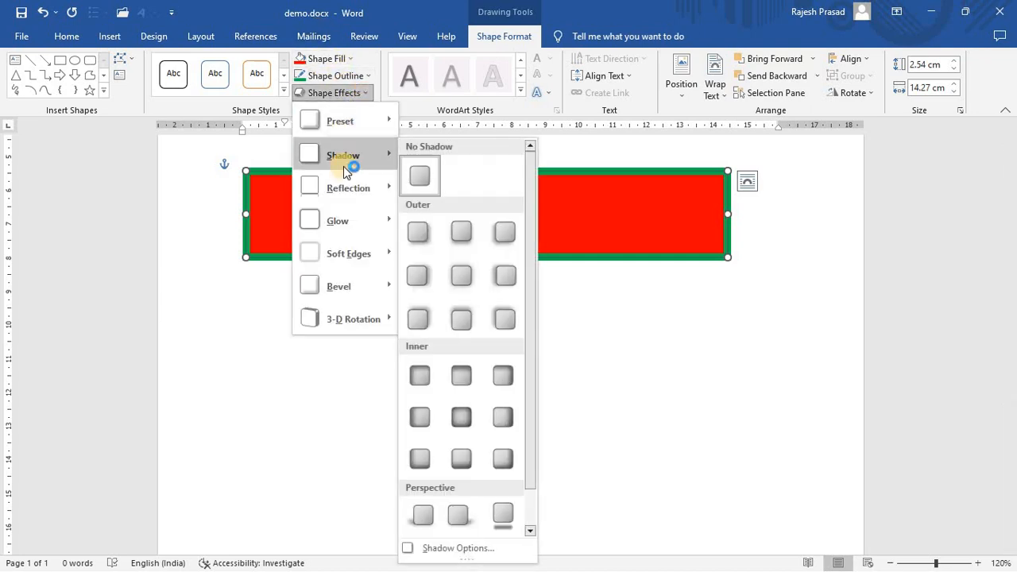
{"action": "left_click", "coordinate": [419, 230]}
{"action": "left_click", "coordinate": [546, 307]}
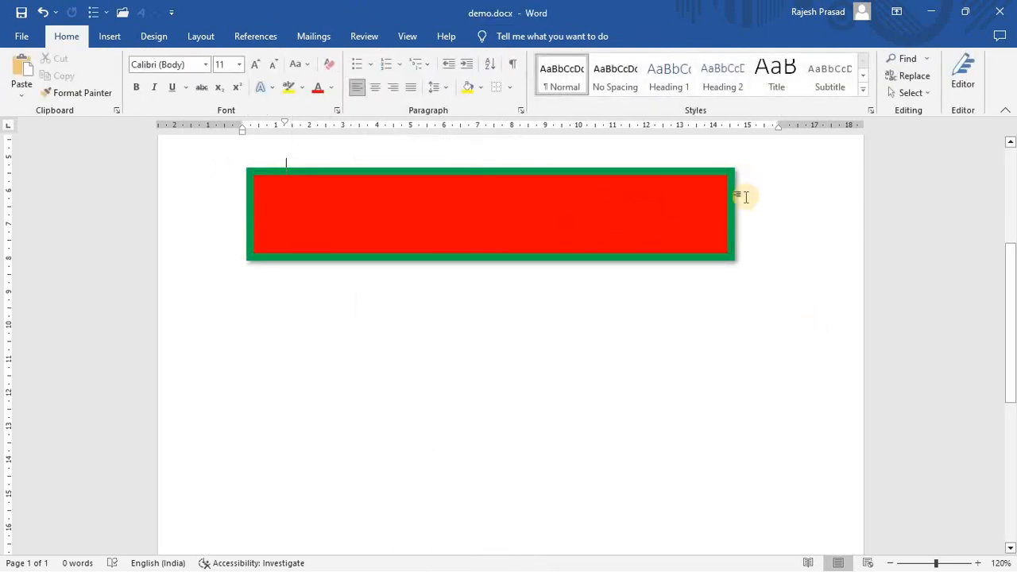
Apply the second Parallel 3-D Rotation preset to the rectangle
{"action": "left_click", "coordinate": [358, 230]}
{"action": "left_click", "coordinate": [368, 93]}
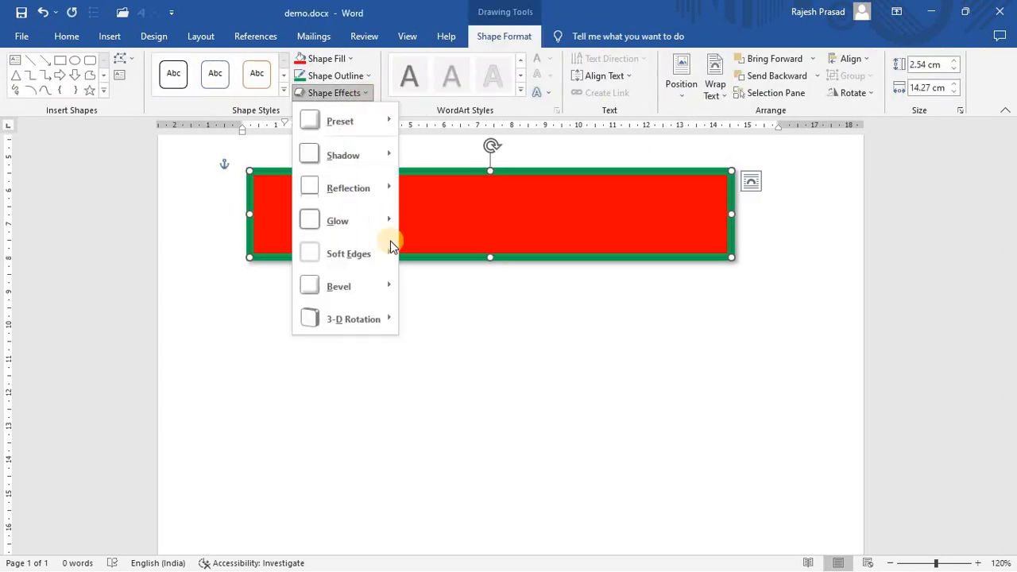
{"action": "left_click", "coordinate": [358, 320]}
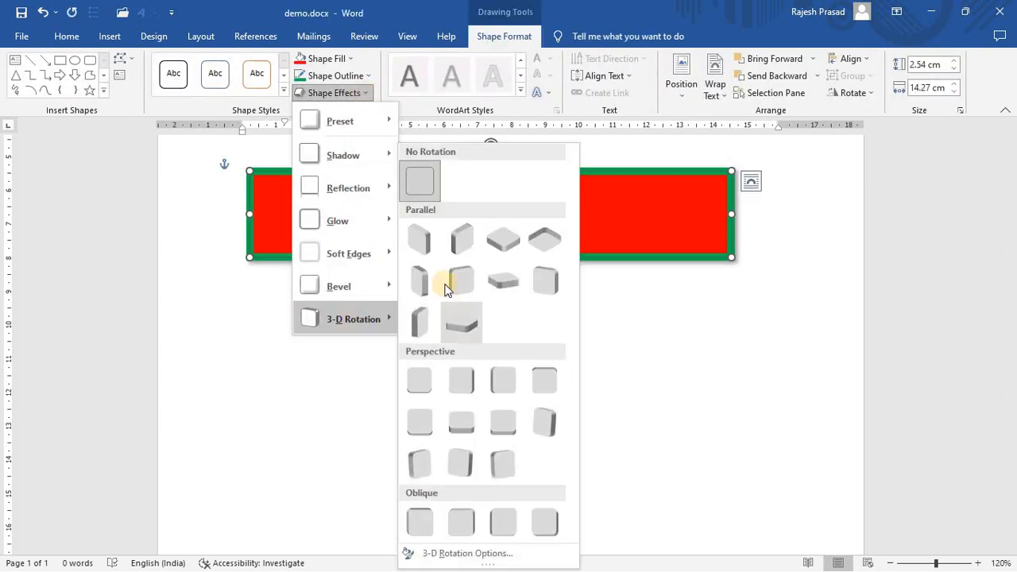
{"action": "left_click", "coordinate": [462, 238]}
{"action": "left_click", "coordinate": [575, 311]}
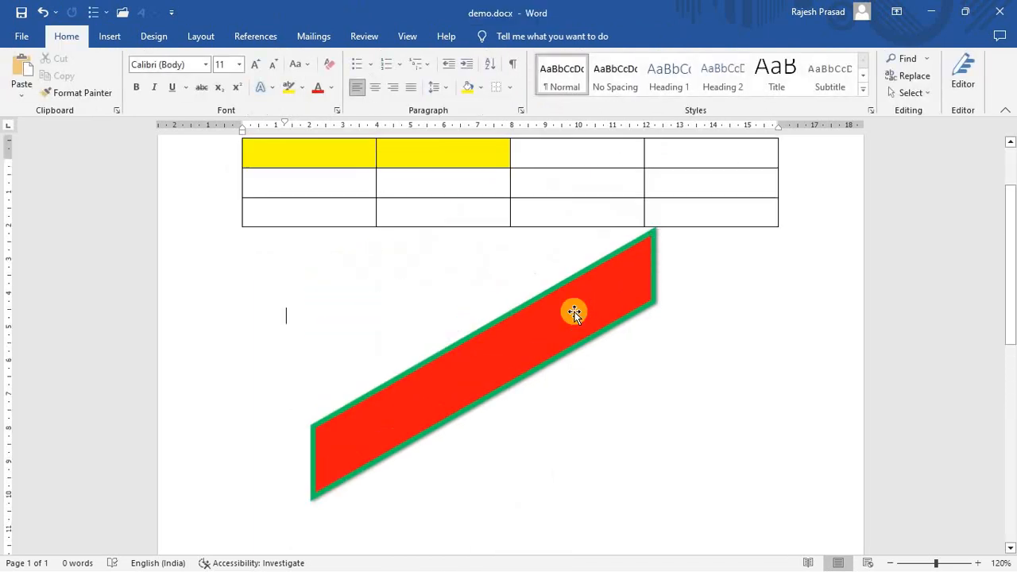
Move the rotated rectangle down into the blank area clear of the table, roughly centred on the page
{"action": "left_click_drag", "start_coordinate": [517, 302], "coordinate": [482, 386]}
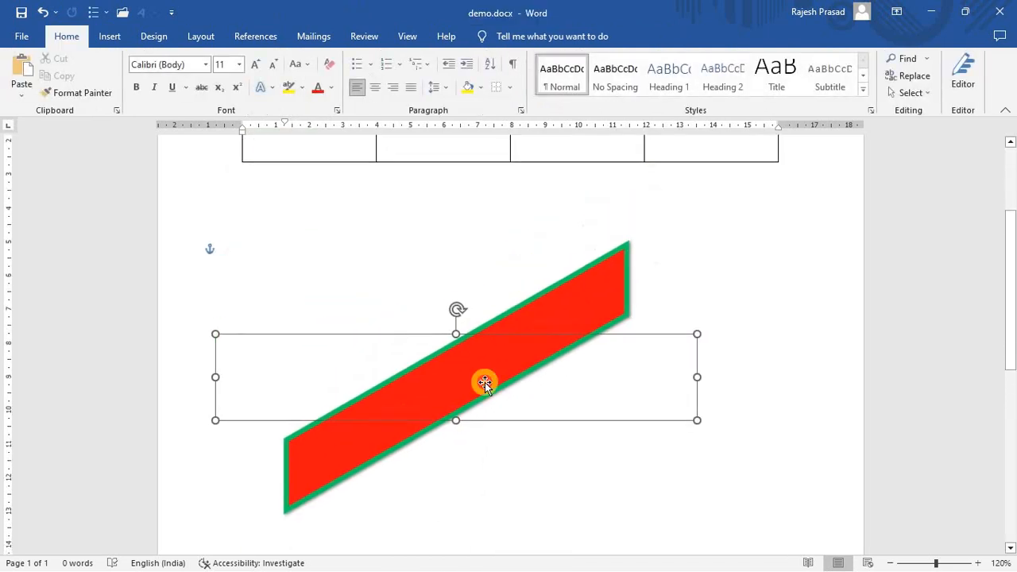
{"action": "scroll", "coordinate": [532, 350], "scroll_direction": "down", "scroll_amount": 3}
{"action": "left_click", "coordinate": [495, 341]}
{"action": "scroll", "coordinate": [492, 341], "scroll_direction": "down", "scroll_amount": 1}
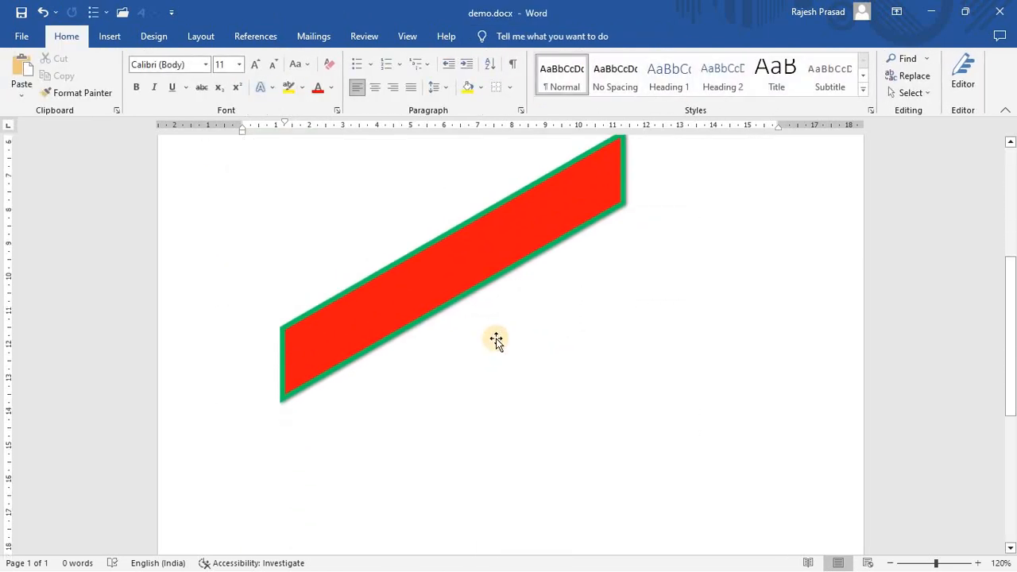
{"action": "scroll", "coordinate": [485, 329], "scroll_direction": "up", "scroll_amount": 2}
{"action": "left_click_drag", "start_coordinate": [476, 318], "coordinate": [496, 275]}
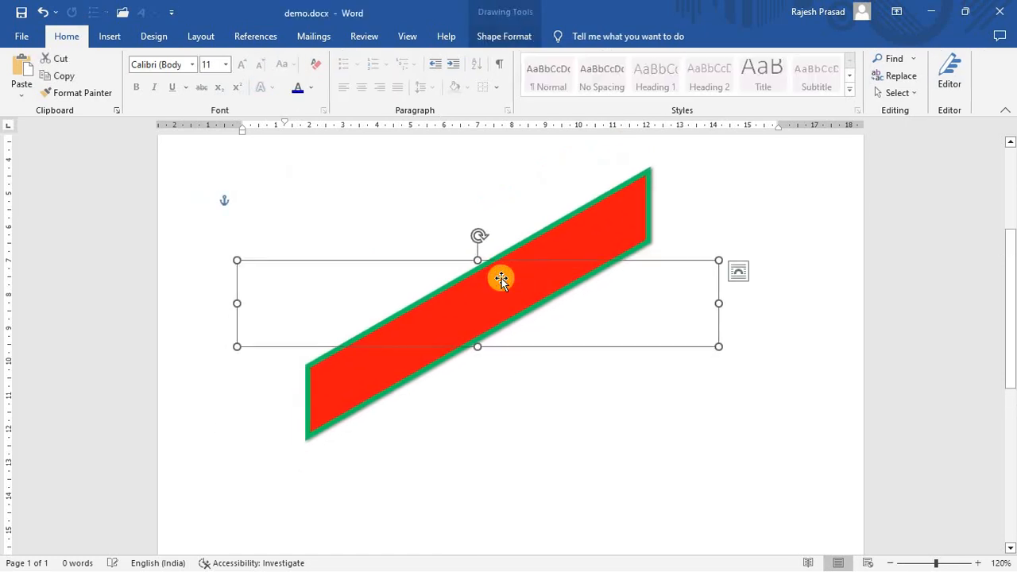
Deselect the rotated shape and place the text cursor in the empty area below it
{"action": "scroll", "coordinate": [477, 302], "scroll_direction": "down", "scroll_amount": 3}
{"action": "left_click", "coordinate": [419, 327]}
{"action": "scroll", "coordinate": [358, 274], "scroll_direction": "down", "scroll_amount": 5}
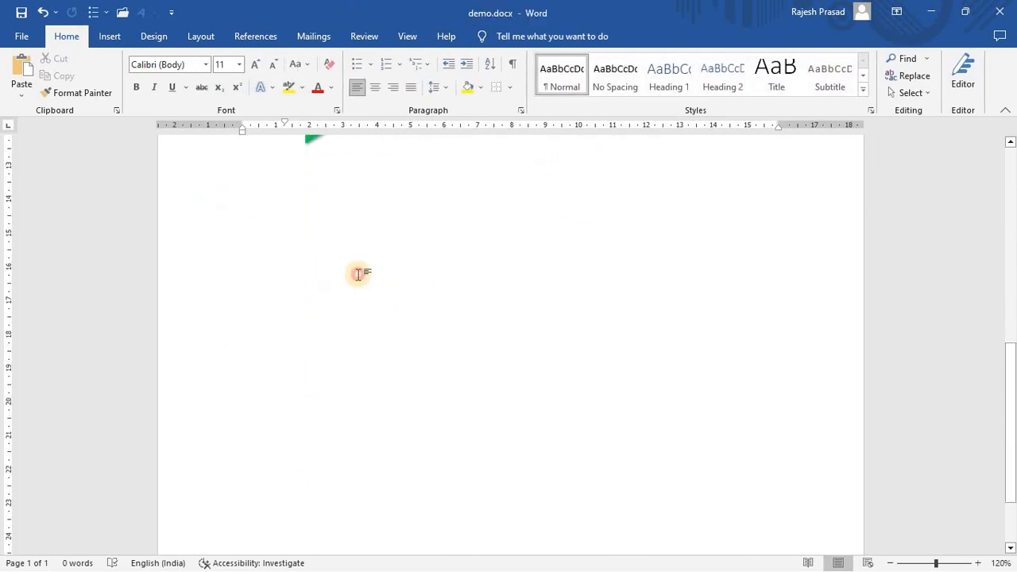
{"action": "scroll", "coordinate": [359, 274], "scroll_direction": "down", "scroll_amount": 2}
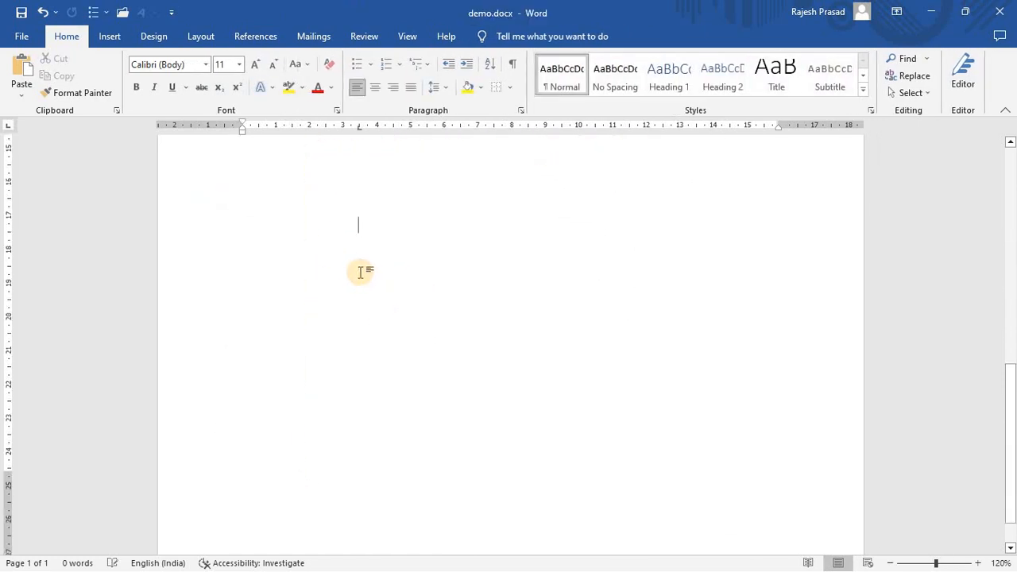
Look over the categories in the Shapes gallery and the rotated shape already placed in the document
{"action": "left_click", "coordinate": [111, 37]}
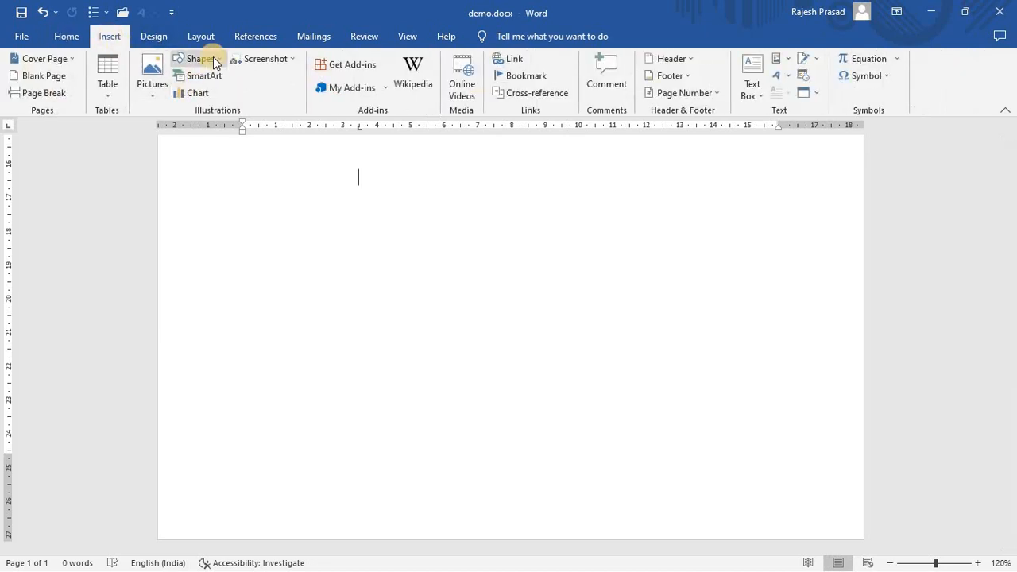
{"action": "left_click", "coordinate": [200, 59]}
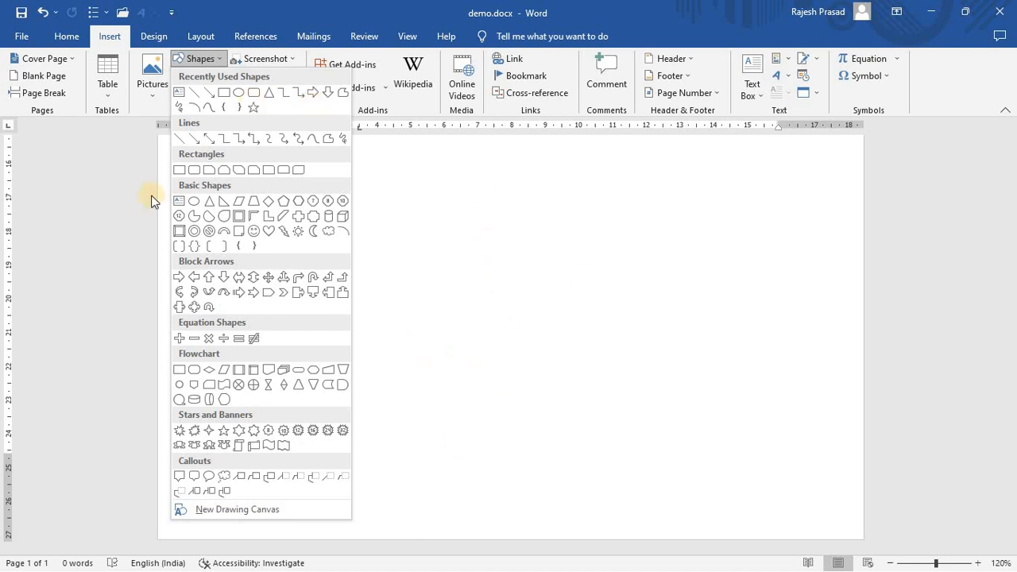
{"action": "left_click", "coordinate": [467, 255]}
{"action": "scroll", "coordinate": [465, 249], "scroll_direction": "up", "scroll_amount": 8}
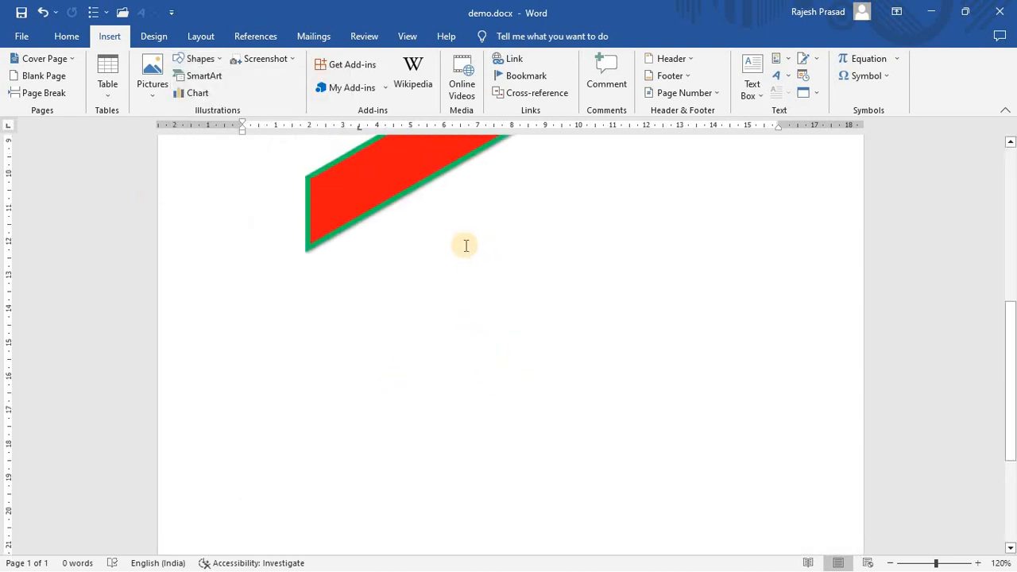
{"action": "left_click", "coordinate": [201, 59]}
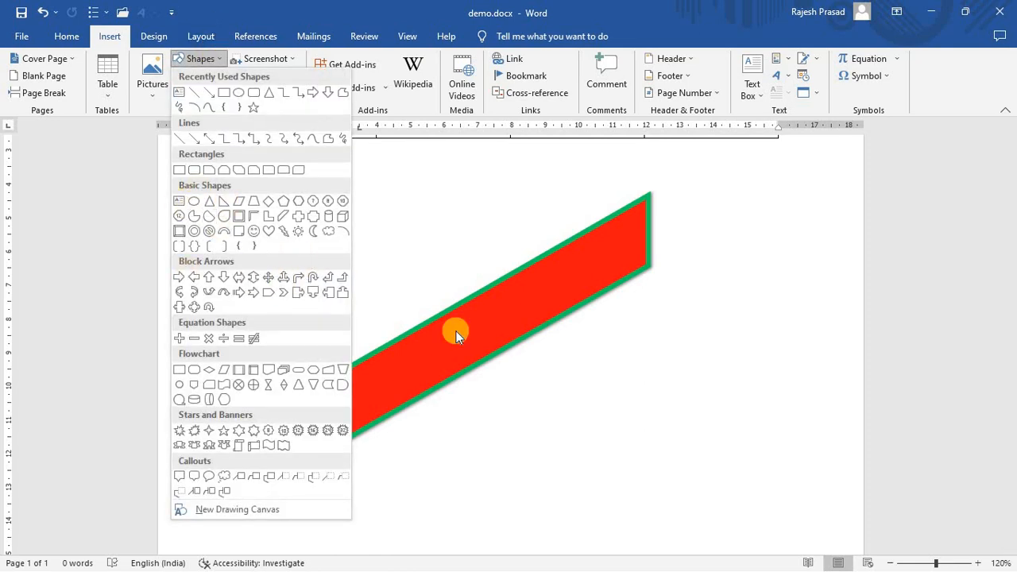
{"action": "left_click", "coordinate": [589, 397]}
{"action": "scroll", "coordinate": [420, 282], "scroll_direction": "down", "scroll_amount": 2}
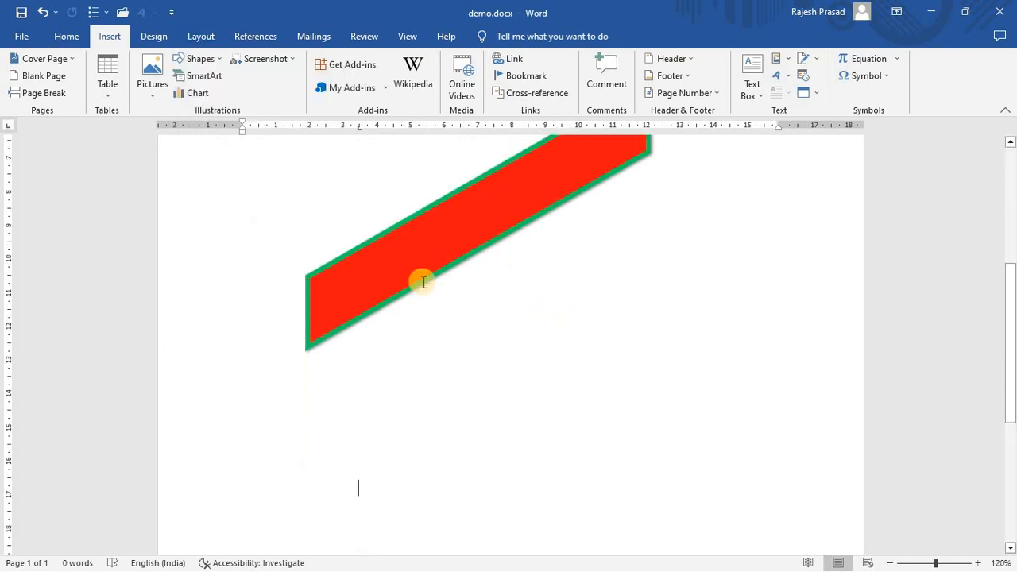
{"action": "scroll", "coordinate": [482, 403], "scroll_direction": "up", "scroll_amount": 2}
{"action": "scroll", "coordinate": [483, 403], "scroll_direction": "up", "scroll_amount": 1}
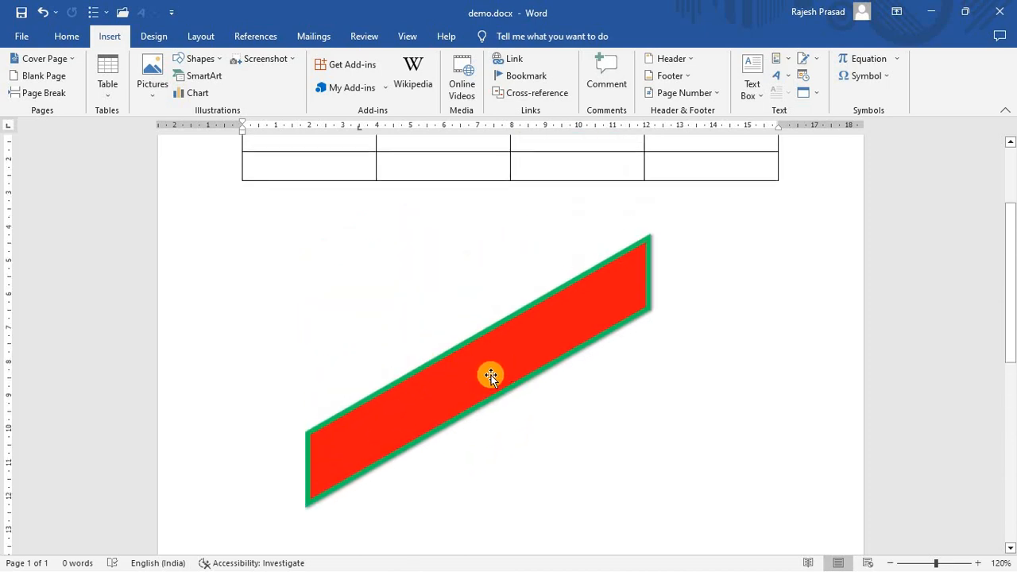
Apply the first preset shape style to the rotated rectangle and fill it with light orange from the standard colour palette
{"action": "left_click", "coordinate": [472, 341]}
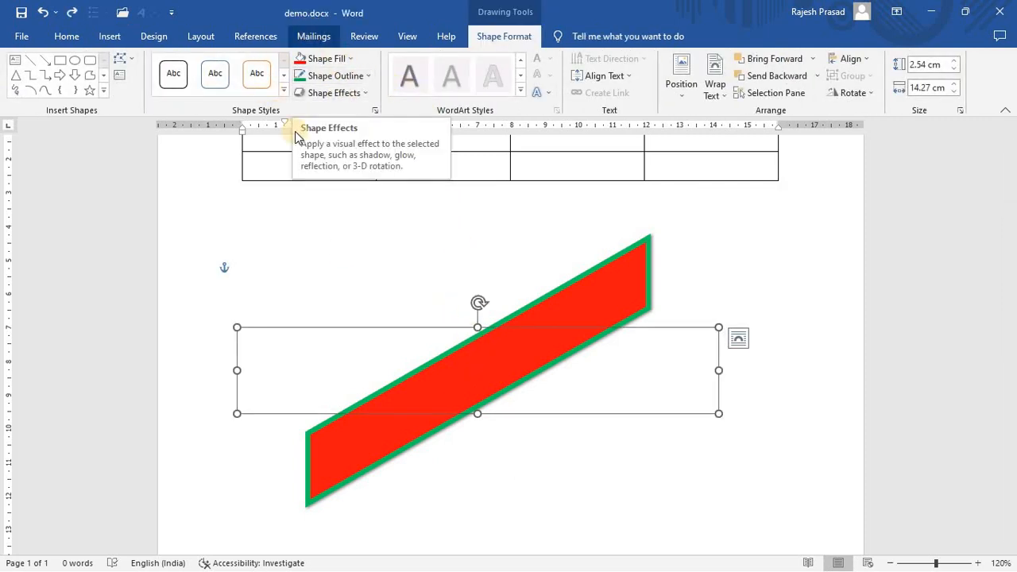
{"action": "left_click", "coordinate": [177, 76]}
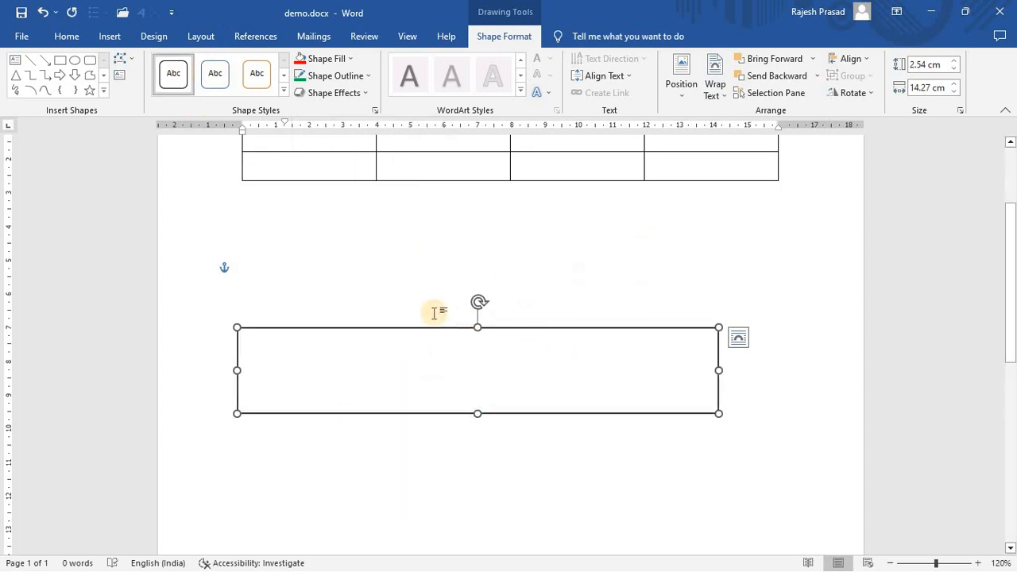
{"action": "left_click", "coordinate": [352, 60]}
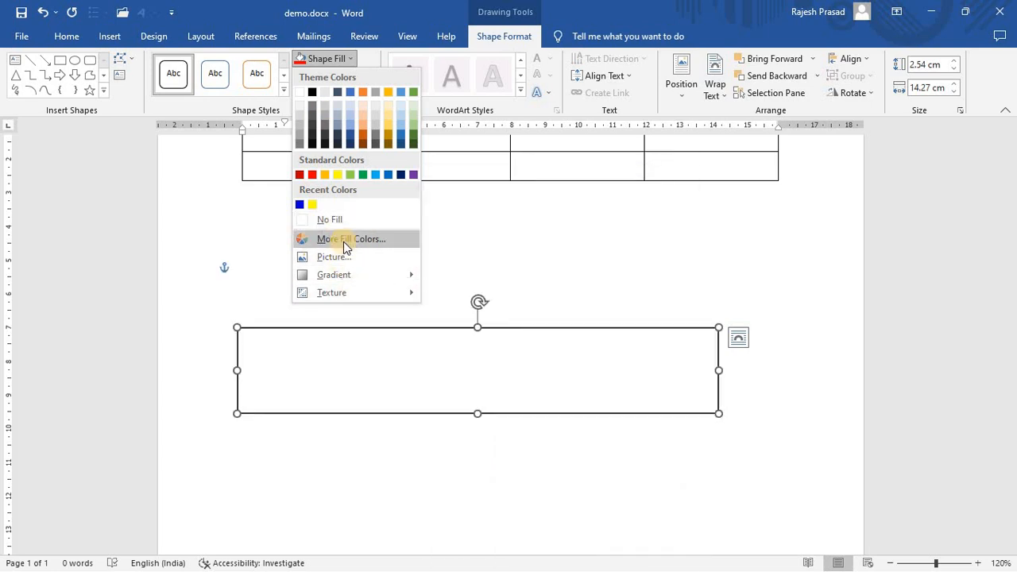
{"action": "left_click", "coordinate": [344, 241]}
{"action": "left_click", "coordinate": [463, 265]}
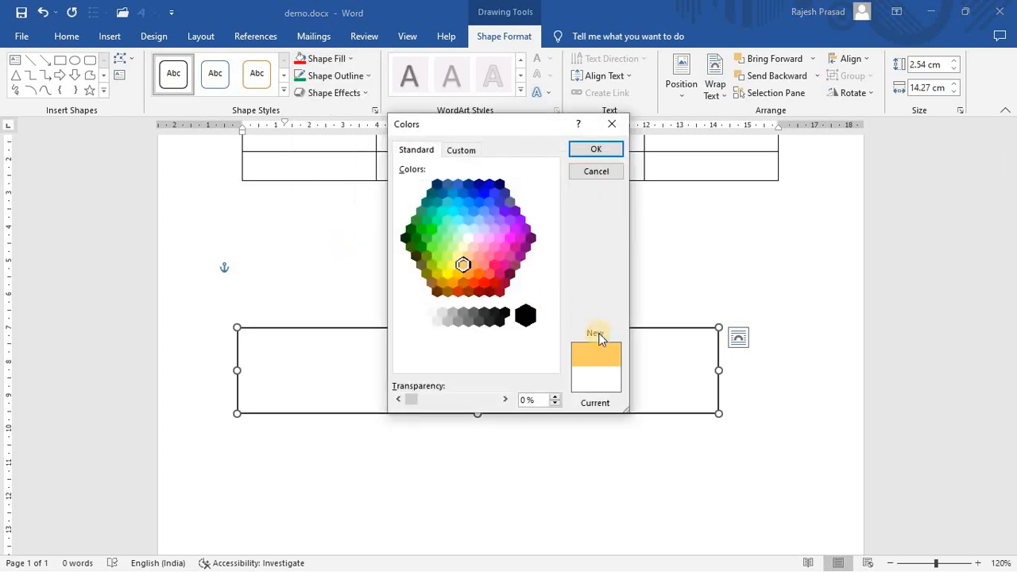
{"action": "left_click", "coordinate": [607, 149]}
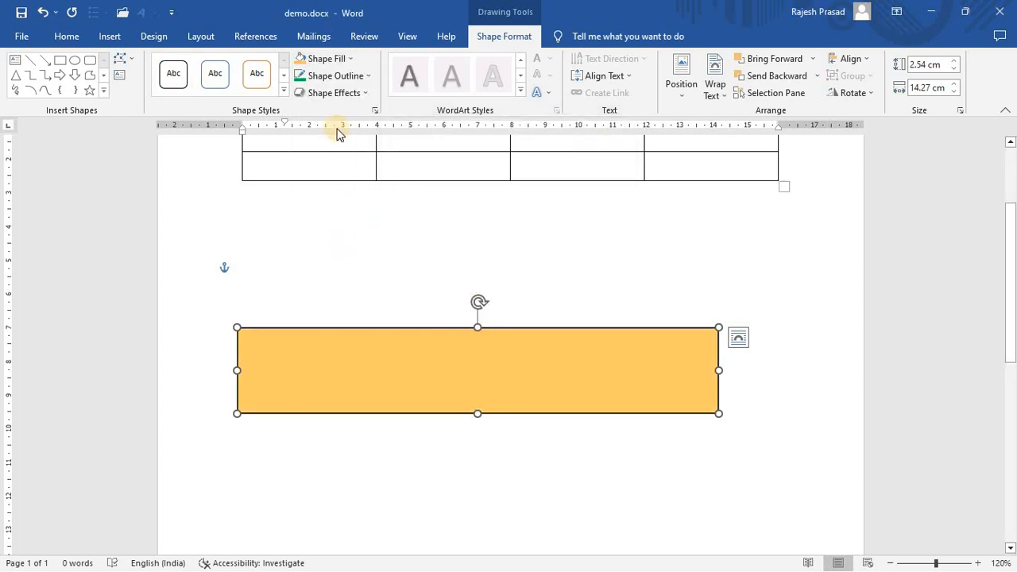
{"action": "left_click", "coordinate": [364, 93]}
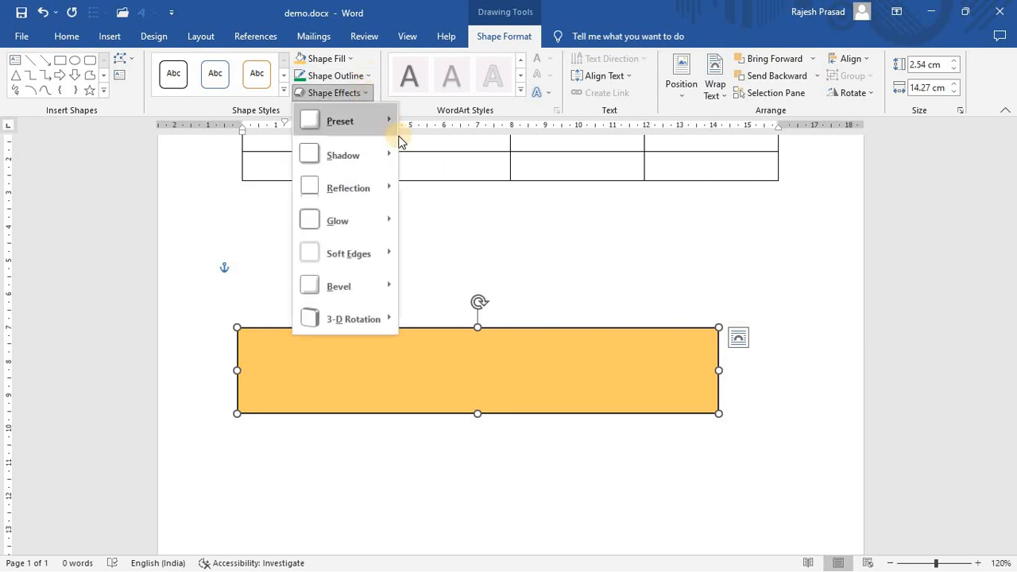
{"action": "left_click", "coordinate": [368, 75]}
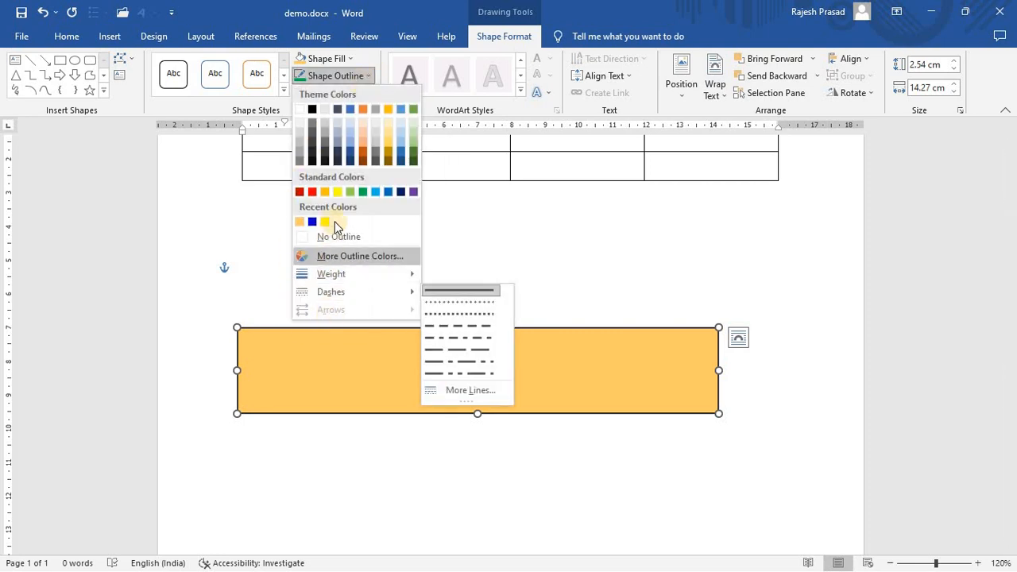
{"action": "left_click", "coordinate": [247, 228]}
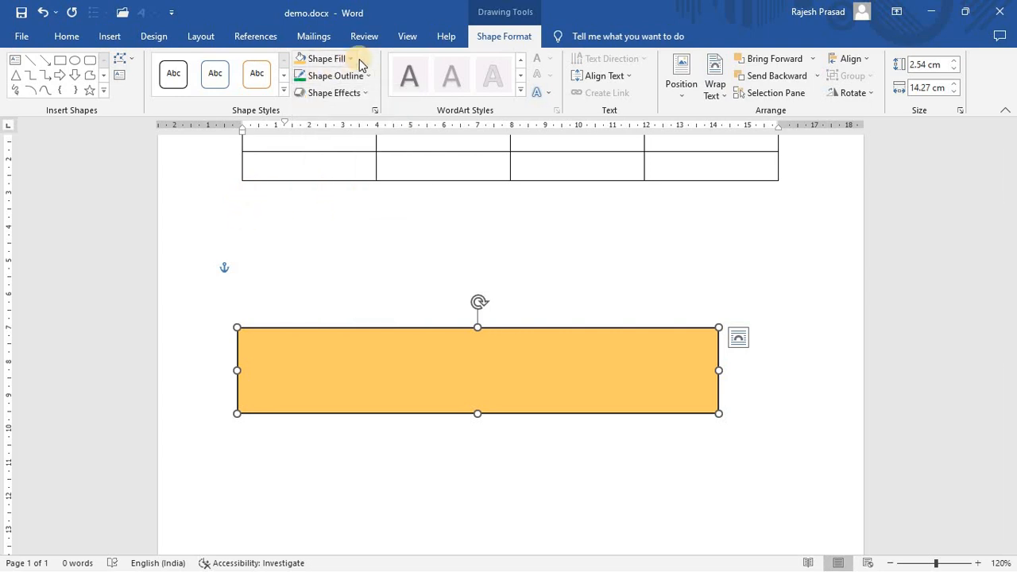
Fill the rectangle with the speckled light-grey texture, first in the fourth row of the texture presets
{"action": "left_click", "coordinate": [352, 59]}
{"action": "mouse_move", "coordinate": [354, 276]}
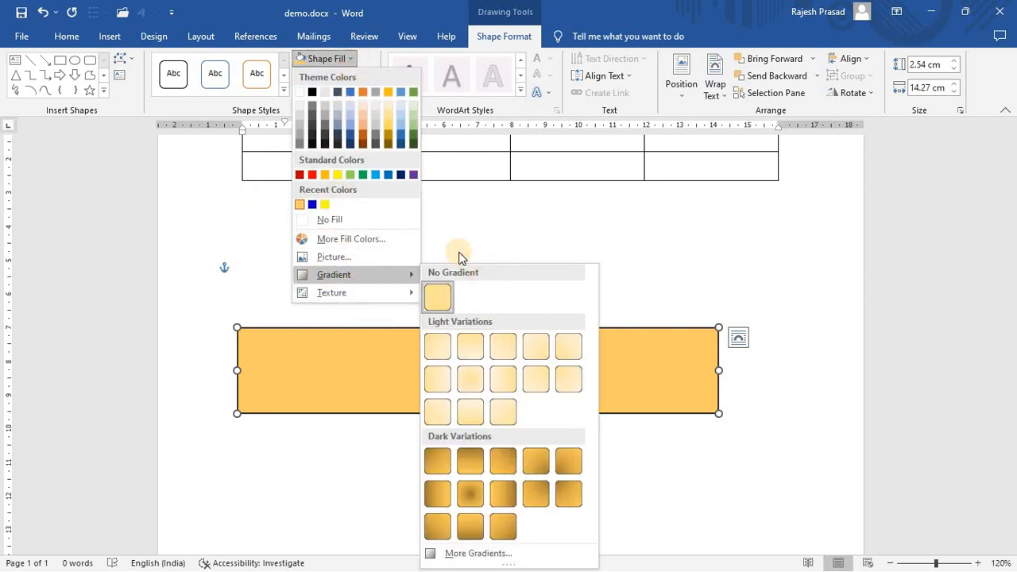
{"action": "mouse_move", "coordinate": [328, 298]}
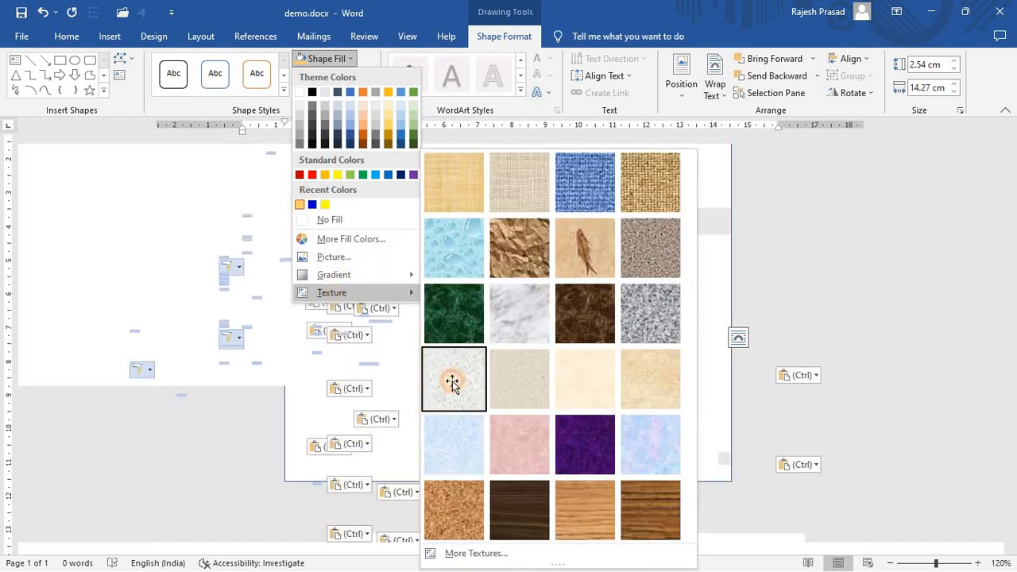
{"action": "left_click", "coordinate": [452, 379]}
{"action": "scroll", "coordinate": [434, 412], "scroll_direction": "down", "scroll_amount": 3}
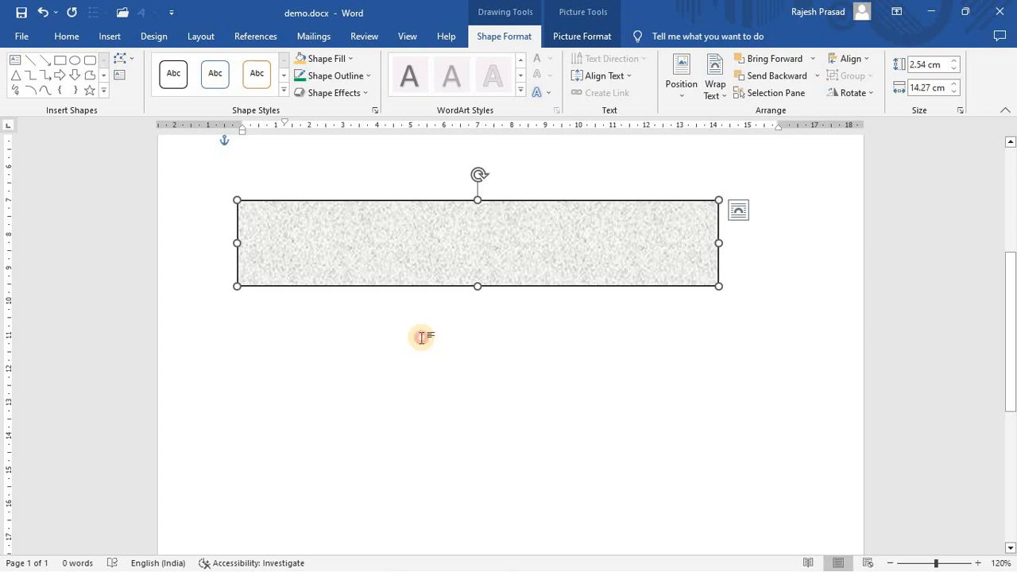
Stretch the textured rectangle downward to a height of about 3.93 cm
{"action": "left_click", "coordinate": [422, 337]}
{"action": "left_click", "coordinate": [400, 281]}
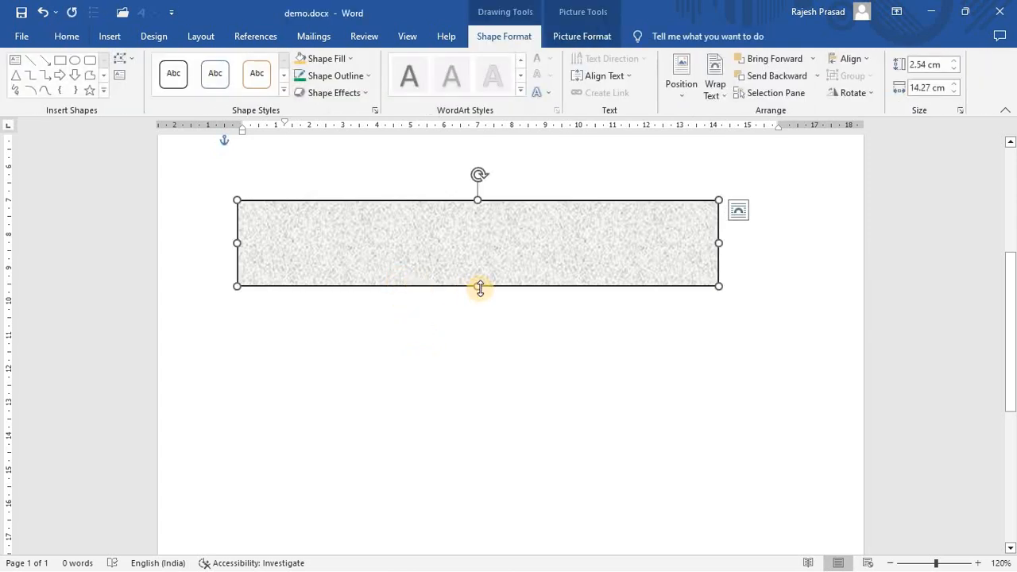
{"action": "left_click_drag", "start_coordinate": [479, 288], "coordinate": [479, 333]}
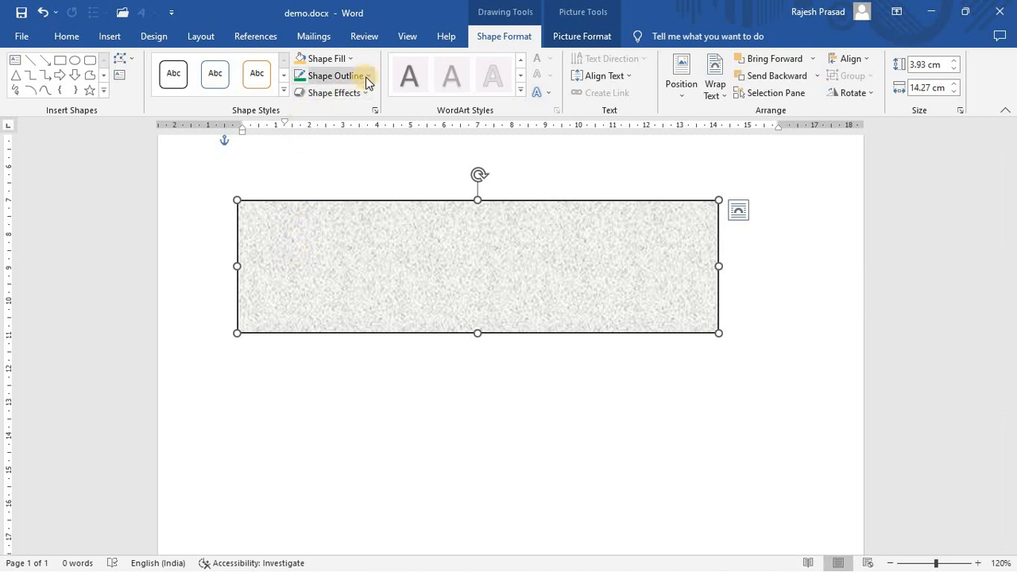
Fill the rectangle with the JPG picture stored in the Desktop folder, working offline to choose it
{"action": "left_click", "coordinate": [351, 60]}
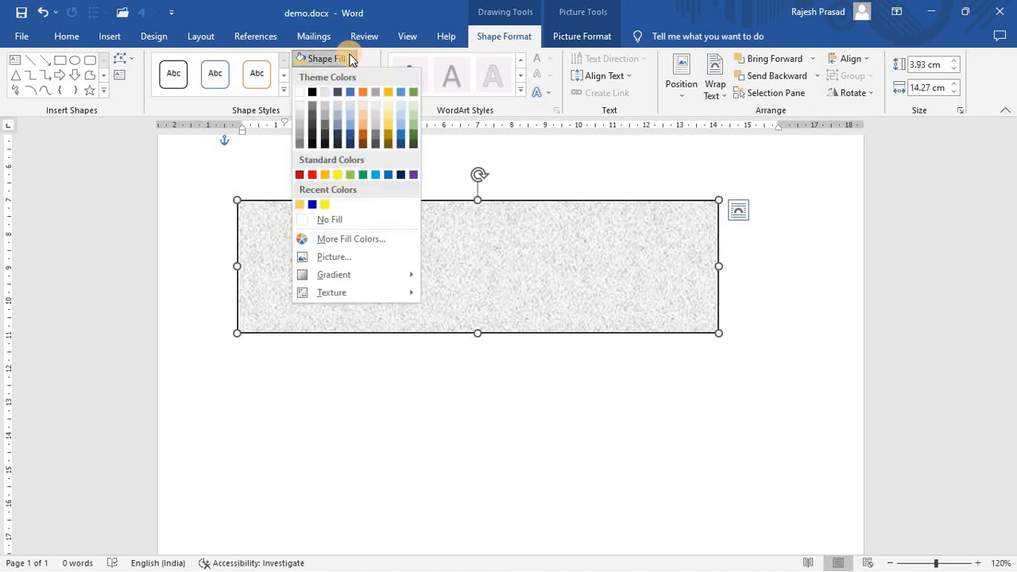
{"action": "left_click", "coordinate": [332, 258]}
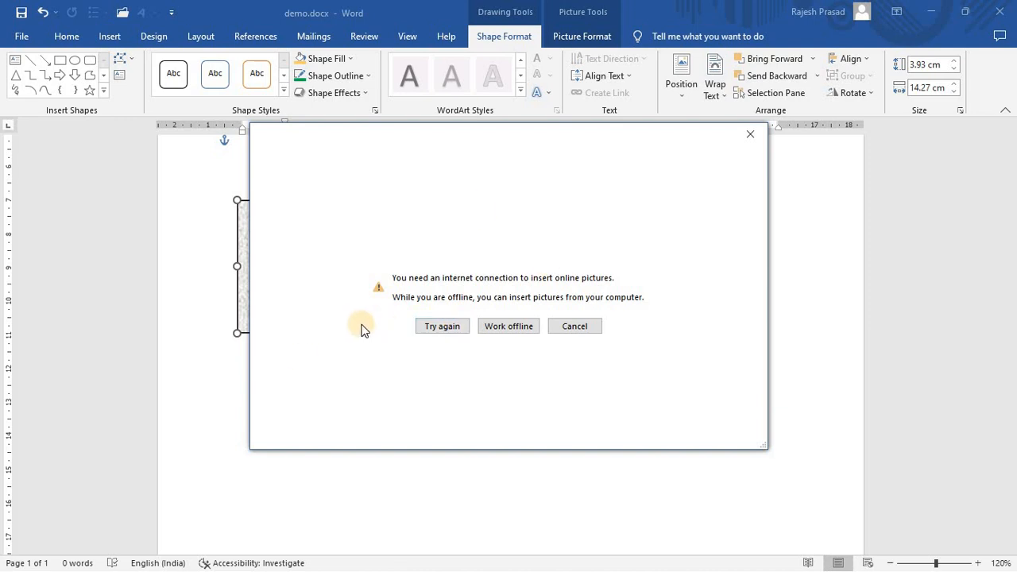
{"action": "left_click", "coordinate": [513, 333]}
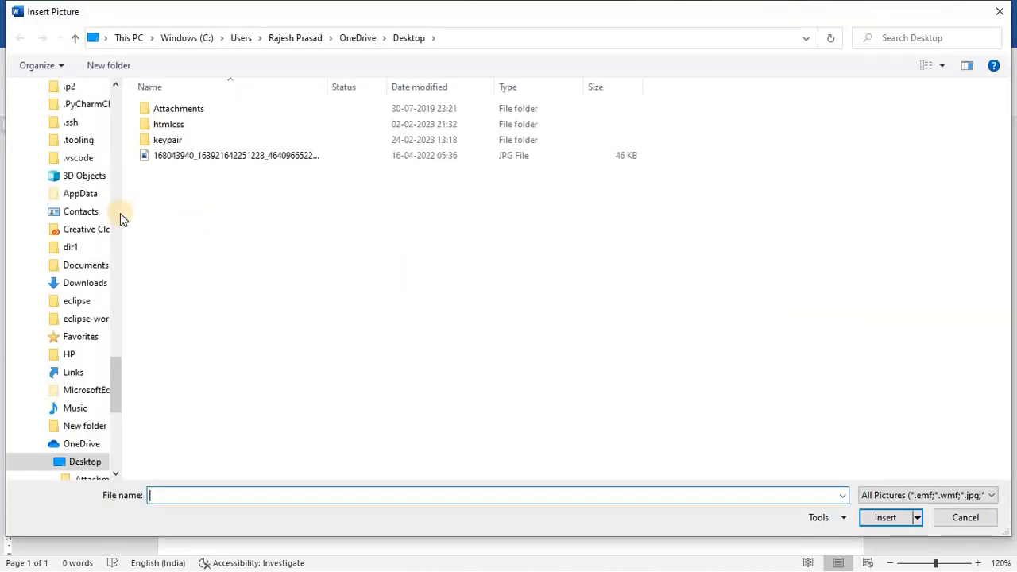
{"action": "left_click", "coordinate": [227, 158]}
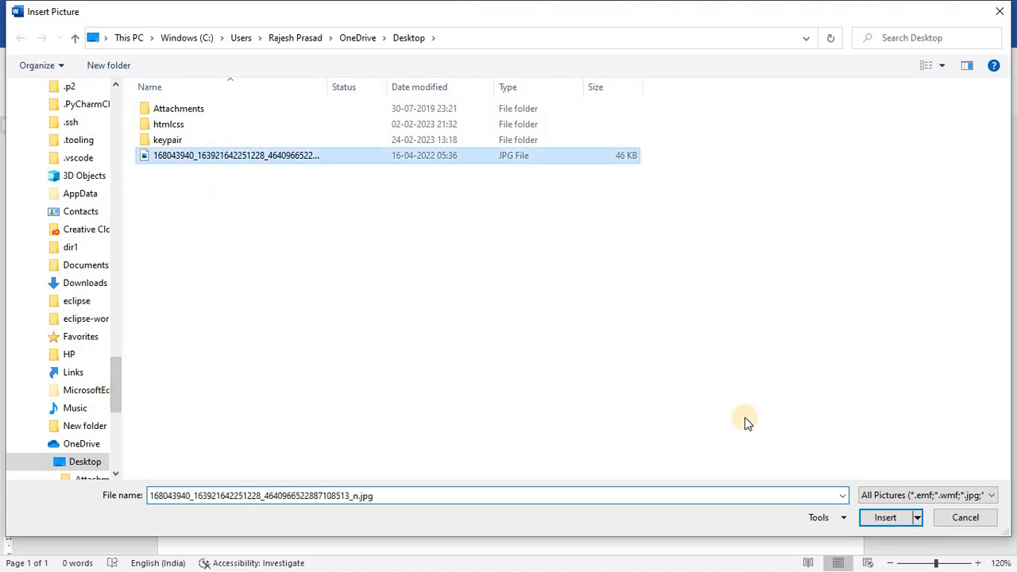
{"action": "left_click", "coordinate": [881, 518]}
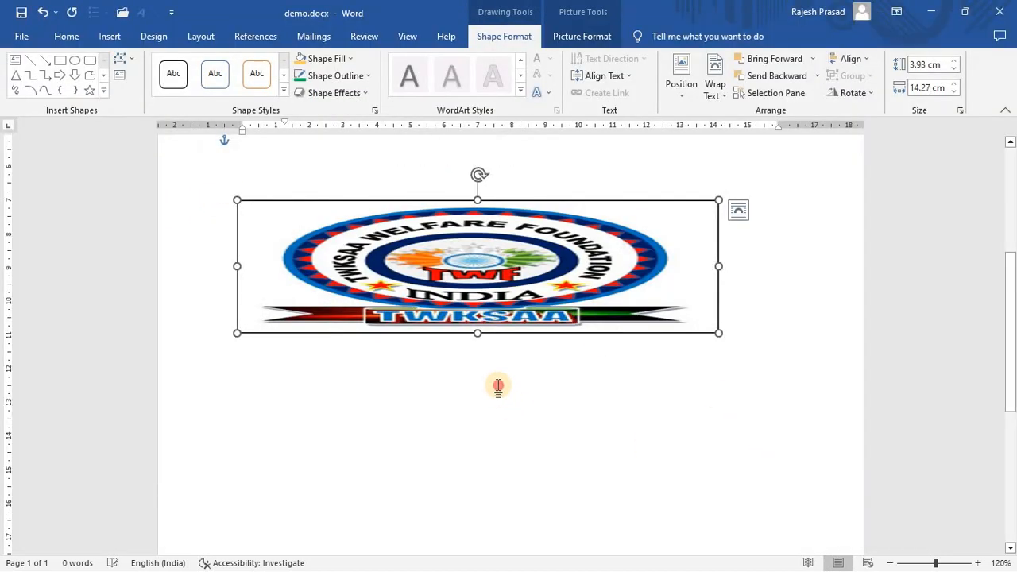
Move the picture-filled rectangle down in line with the left margin, stretch it to about 8.86 cm high and deselect it
{"action": "left_click", "coordinate": [470, 294]}
{"action": "left_click_drag", "start_coordinate": [470, 336], "coordinate": [484, 406]}
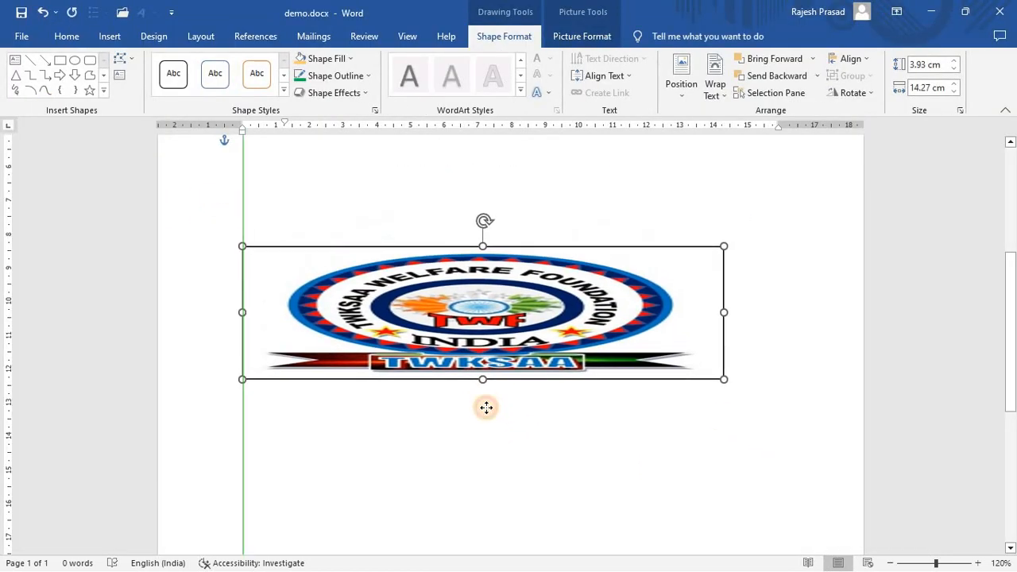
{"action": "scroll", "coordinate": [479, 280], "scroll_direction": "down", "scroll_amount": 5}
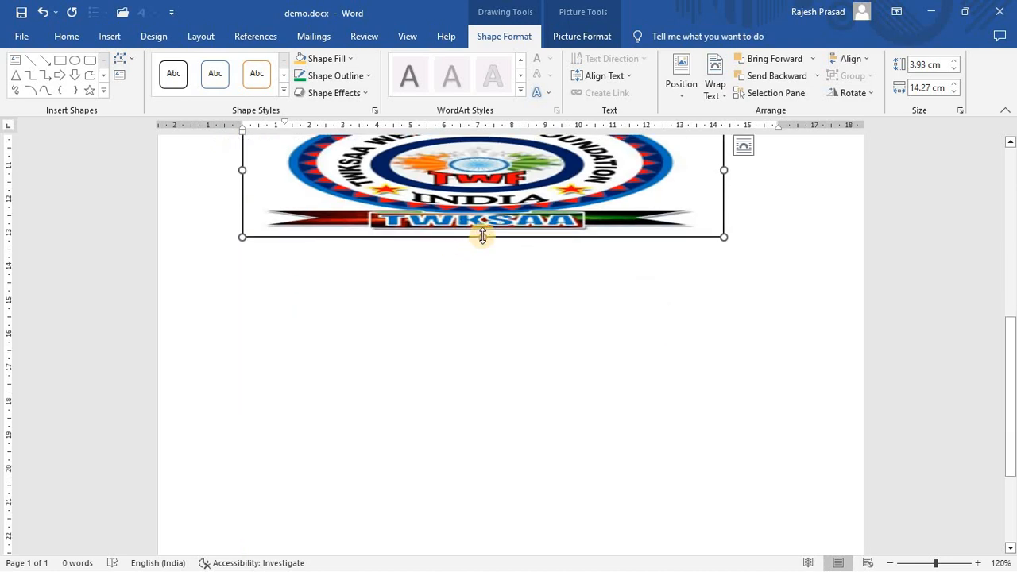
{"action": "left_click_drag", "start_coordinate": [483, 236], "coordinate": [484, 403]}
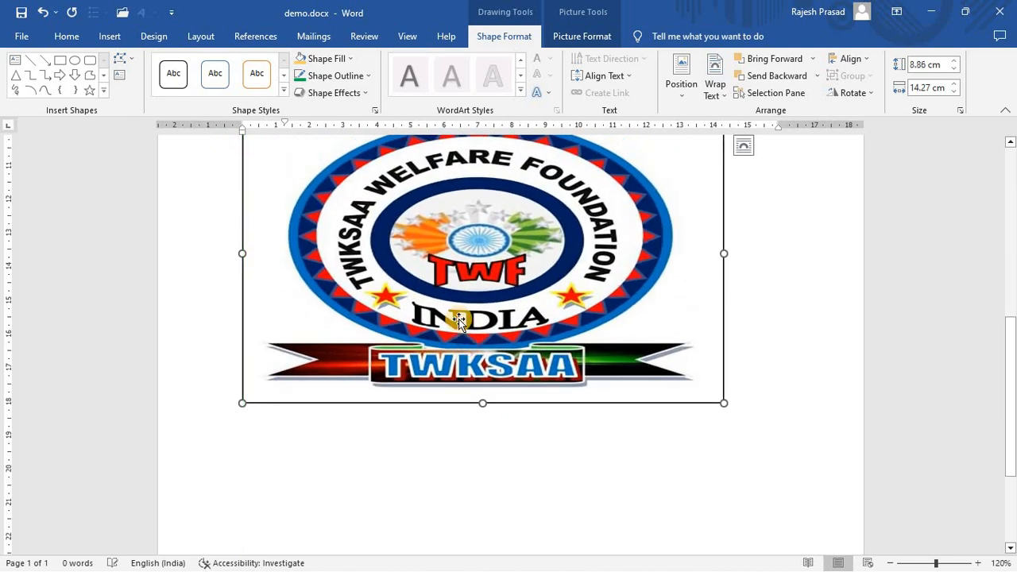
{"action": "scroll", "coordinate": [461, 325], "scroll_direction": "up", "scroll_amount": 5}
{"action": "scroll", "coordinate": [486, 356], "scroll_direction": "down", "scroll_amount": 9}
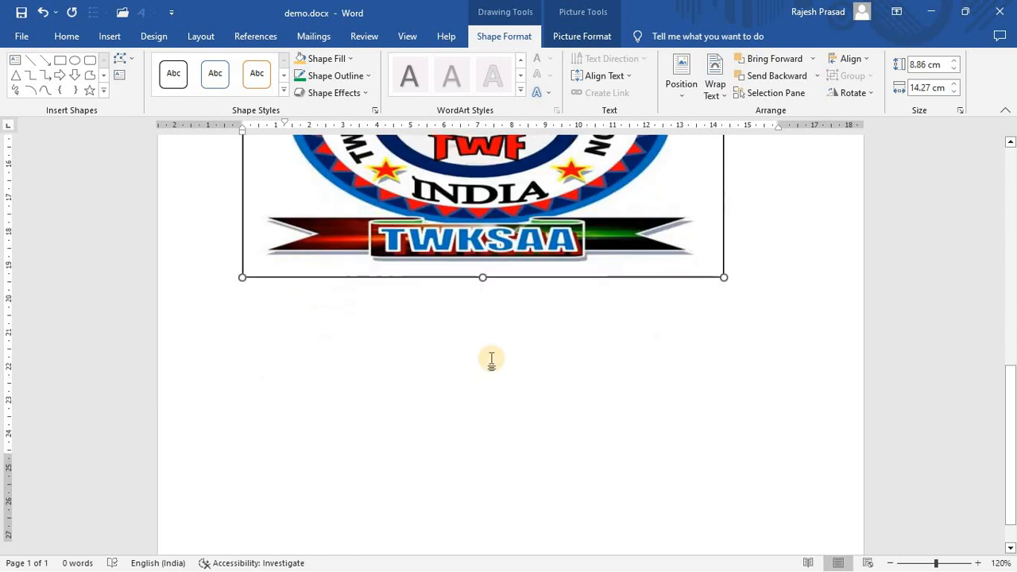
{"action": "scroll", "coordinate": [443, 320], "scroll_direction": "up", "scroll_amount": 8}
{"action": "left_click", "coordinate": [442, 323]}
{"action": "scroll", "coordinate": [442, 326], "scroll_direction": "down", "scroll_amount": 8}
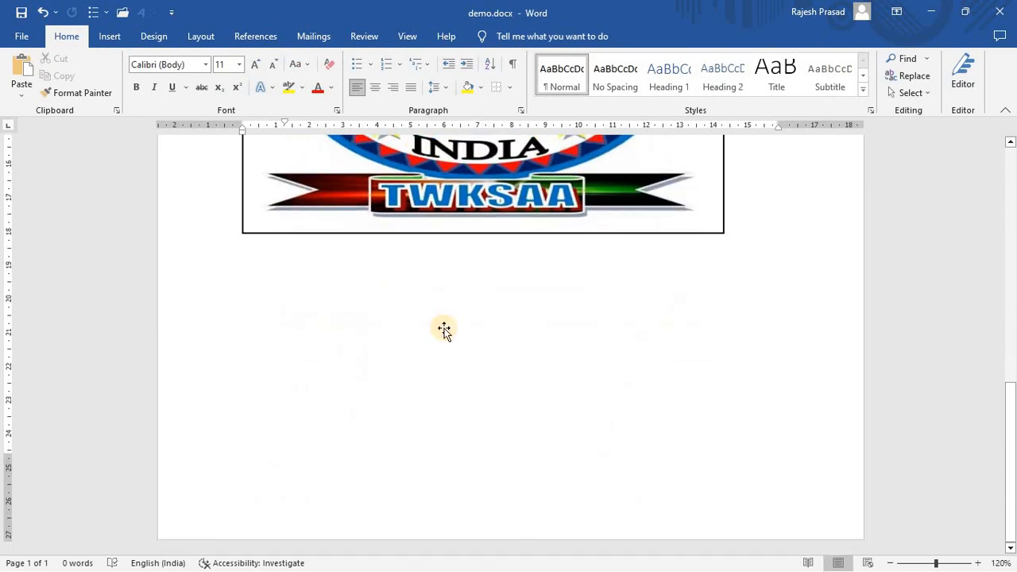
{"action": "scroll", "coordinate": [444, 330], "scroll_direction": "up", "scroll_amount": 12}
{"action": "left_click", "coordinate": [115, 37]}
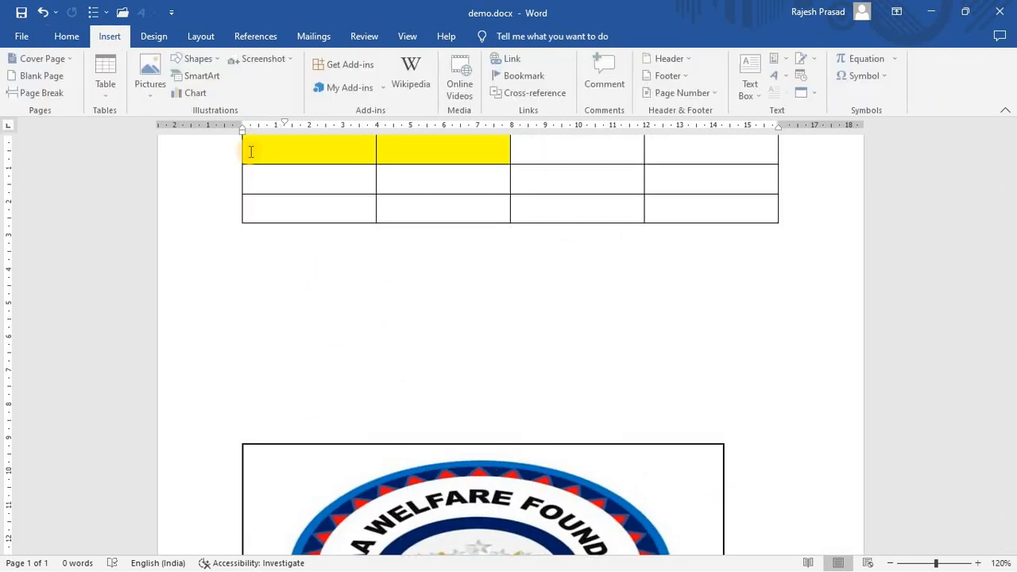
{"action": "scroll", "coordinate": [309, 313], "scroll_direction": "down", "scroll_amount": 7}
{"action": "left_click_drag", "start_coordinate": [331, 321], "coordinate": [338, 276]}
{"action": "scroll", "coordinate": [350, 358], "scroll_direction": "down", "scroll_amount": 5}
{"action": "left_click", "coordinate": [260, 231]}
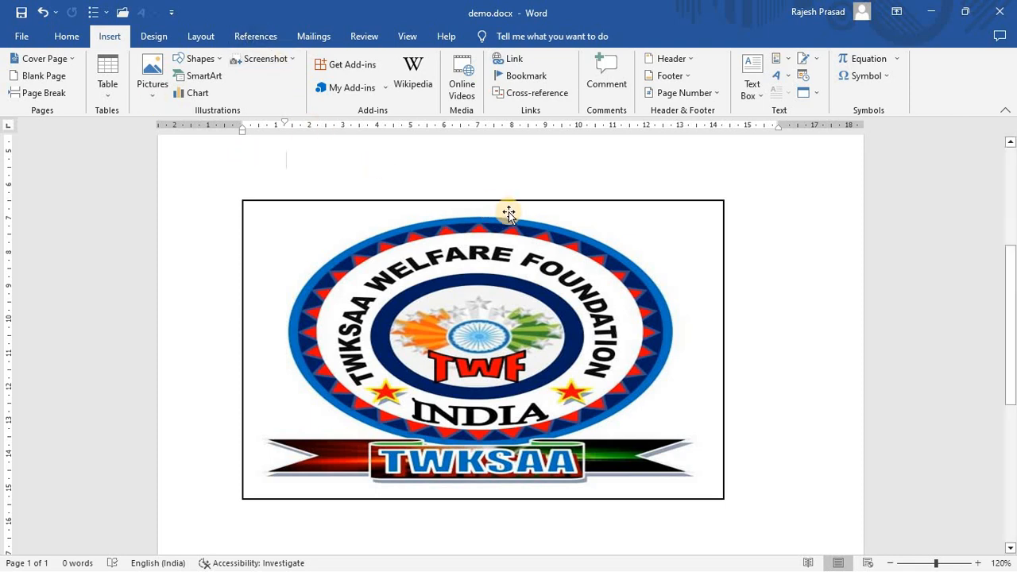
Add blank lines below the picture-filled rectangle until the document continues onto a second page
{"action": "scroll", "coordinate": [651, 266], "scroll_direction": "down", "scroll_amount": 4}
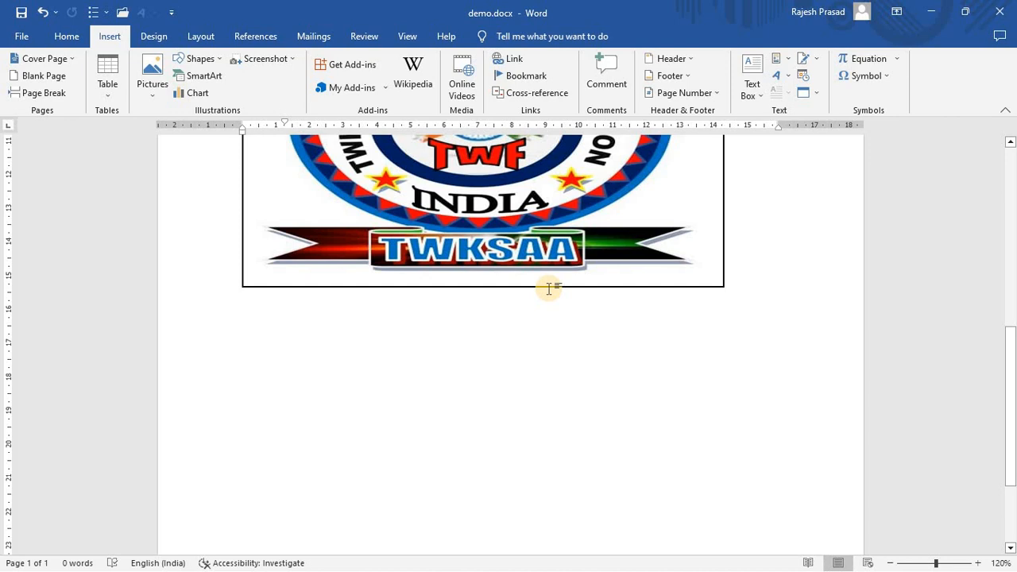
{"action": "left_click", "coordinate": [513, 342]}
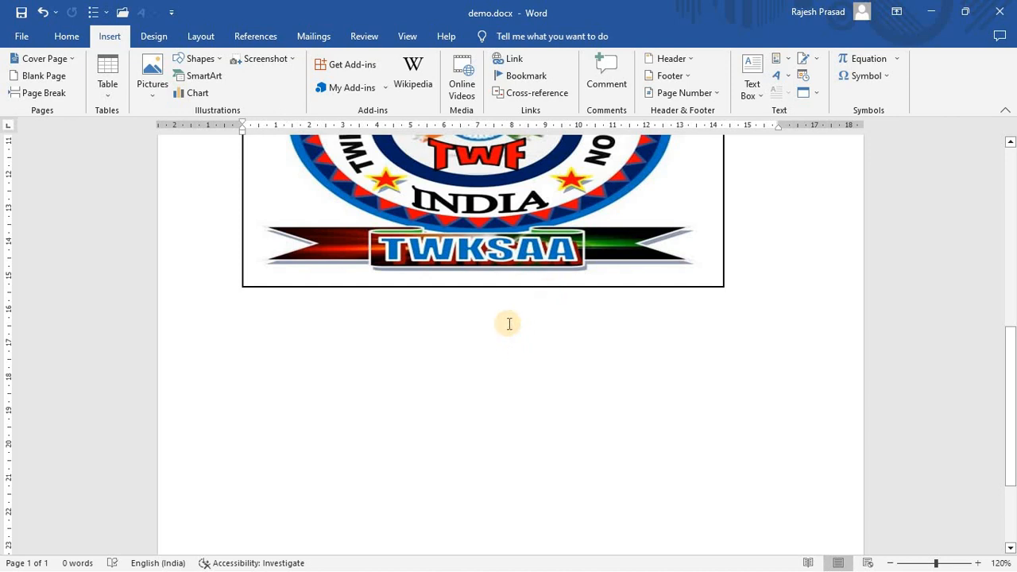
{"action": "key", "text": "Return"}
{"action": "key", "text": "Return"}
{"action": "key", "text": "Return"}
{"action": "key", "text": "Return"}
{"action": "key", "text": "Return"}
{"action": "key", "text": "Return"}
{"action": "key", "text": "Return"}
{"action": "key", "text": "Return"}
{"action": "key", "text": "Return"}
{"action": "key", "text": "Return"}
{"action": "key", "text": "Return"}
{"action": "key", "text": "Return"}
{"action": "key", "text": "Return"}
{"action": "key", "text": "Return"}
{"action": "key", "text": "Return"}
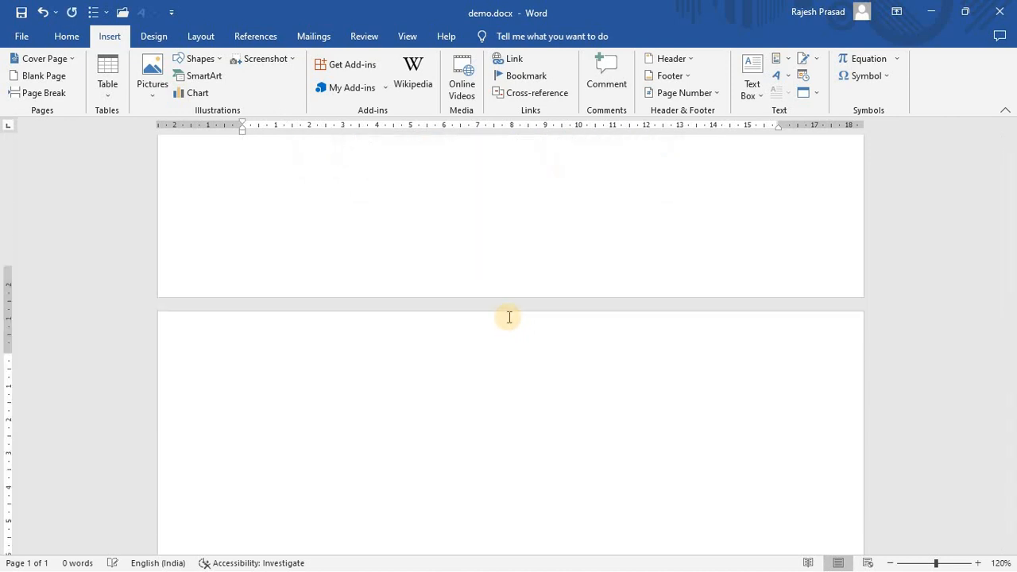
{"action": "key", "text": "Return"}
{"action": "key", "text": "Return"}
{"action": "key", "text": "Return"}
{"action": "key", "text": "Return"}
{"action": "key", "text": "Return"}
{"action": "key", "text": "Return"}
{"action": "key", "text": "Return"}
{"action": "left_click", "coordinate": [380, 283]}
{"action": "scroll", "coordinate": [379, 286], "scroll_direction": "up", "scroll_amount": 3}
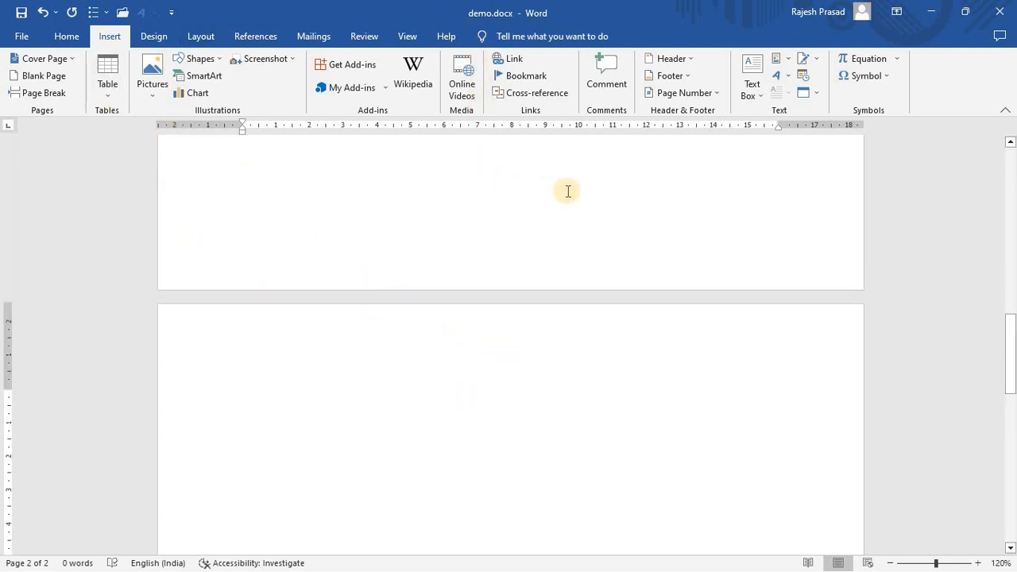
Add a header in the Blank style and replace its placeholder with the text "T3 skill Center"
{"action": "left_click", "coordinate": [691, 61]}
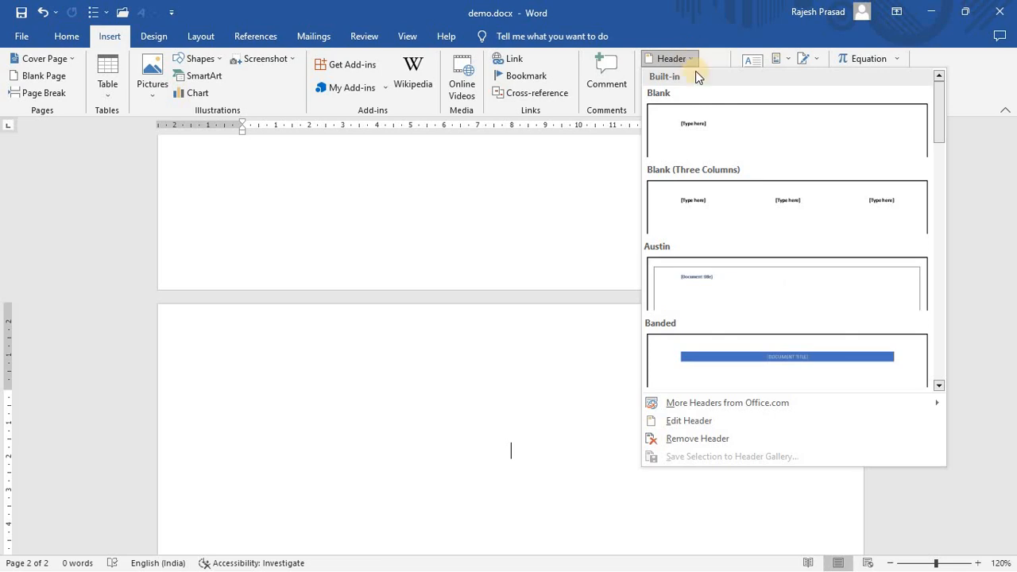
{"action": "left_click", "coordinate": [746, 147]}
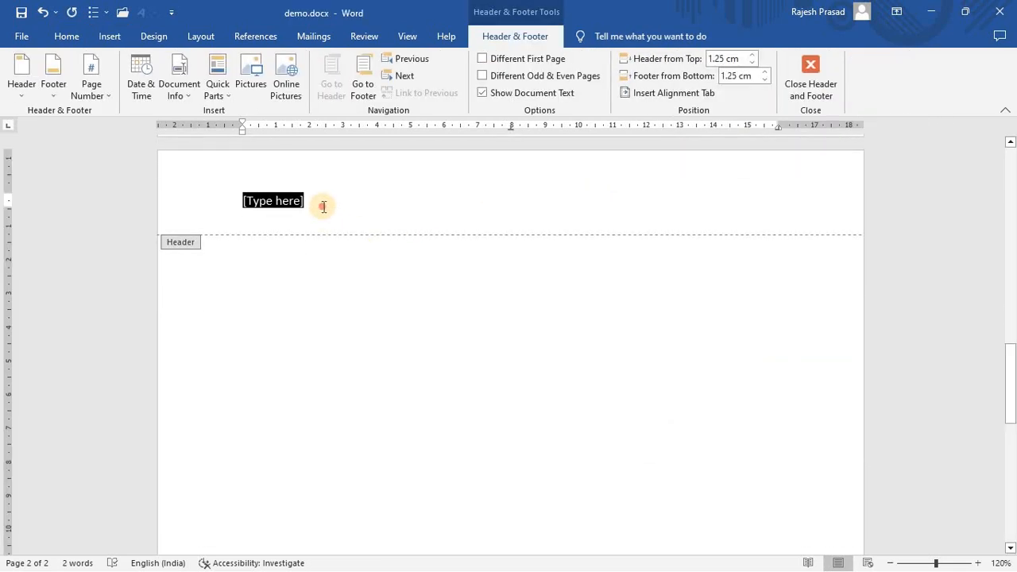
{"action": "key", "text": "Delete"}
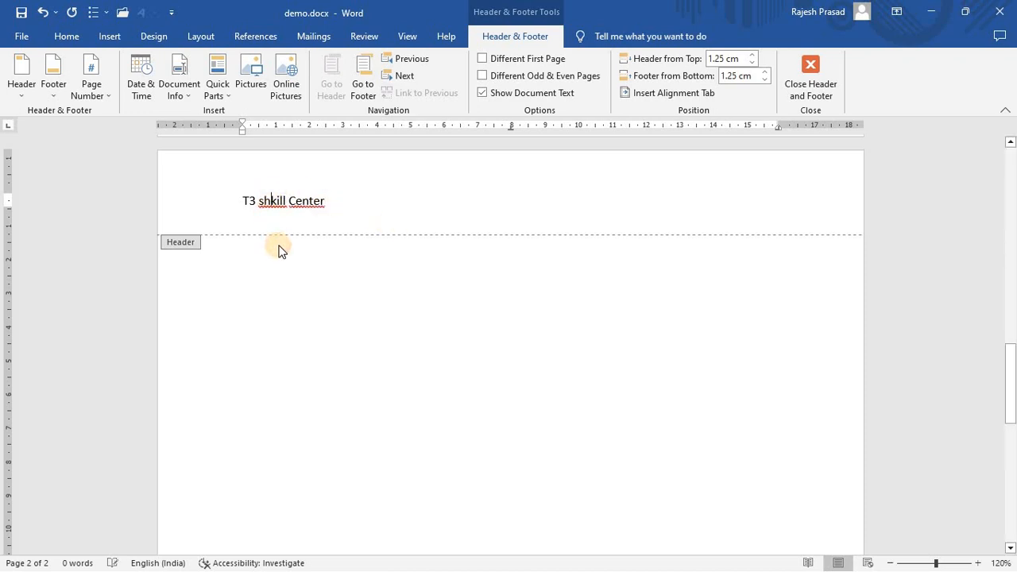
{"action": "key", "text": "BackSpace"}
{"action": "left_click", "coordinate": [325, 206]}
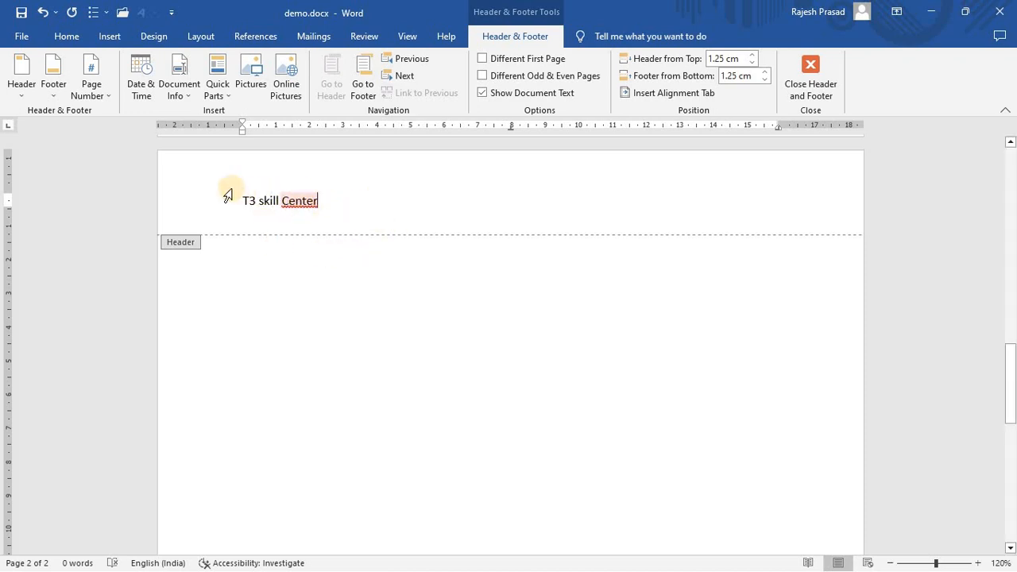
Make the "T3 skill Center" header text bold and enlarge its font size to 24
{"action": "triple_click", "coordinate": [318, 204]}
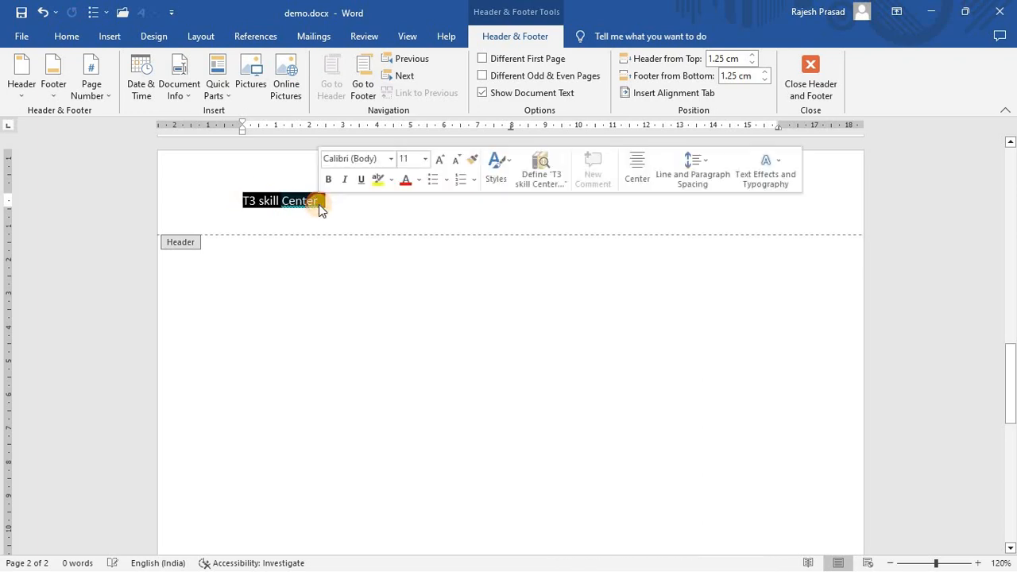
{"action": "key", "text": "ctrl+b"}
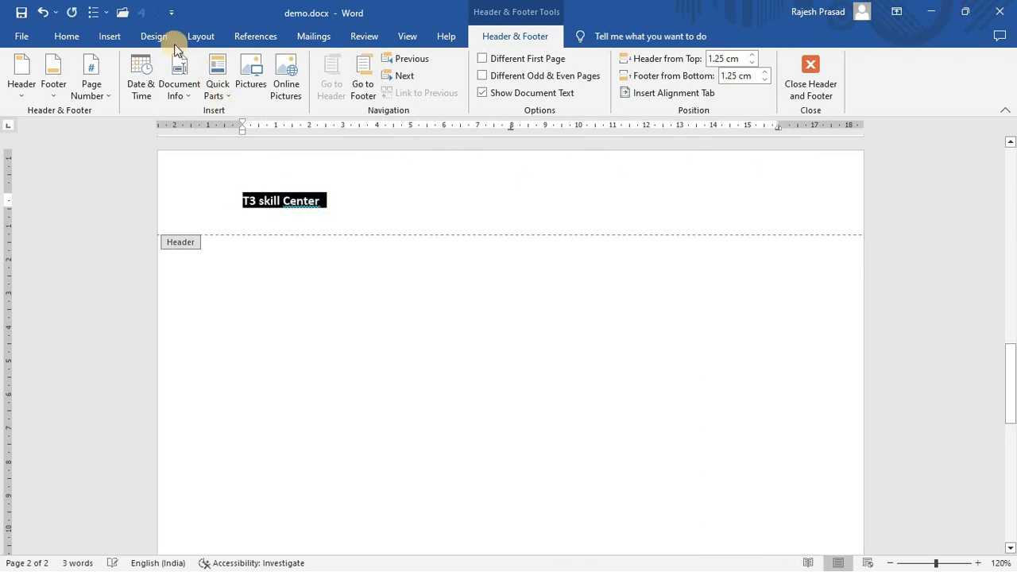
{"action": "left_click", "coordinate": [77, 32]}
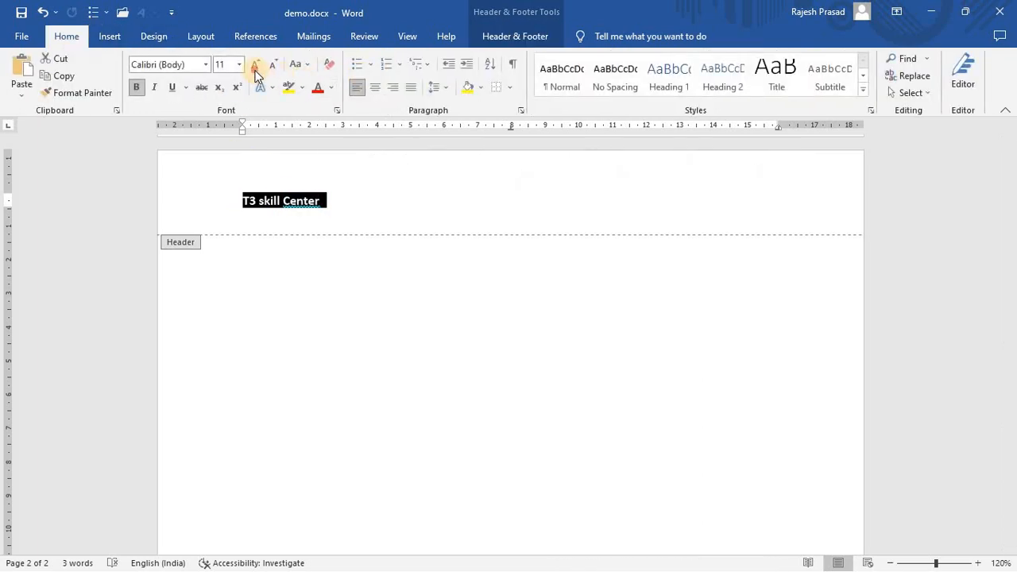
{"action": "left_click", "coordinate": [255, 65]}
{"action": "left_click", "coordinate": [255, 65]}
{"action": "left_click", "coordinate": [255, 65]}
{"action": "left_click", "coordinate": [256, 66]}
{"action": "left_click", "coordinate": [256, 65]}
{"action": "left_click", "coordinate": [255, 65]}
{"action": "left_click", "coordinate": [255, 65]}
Align the header title to the centre of the page
{"action": "left_click", "coordinate": [238, 212]}
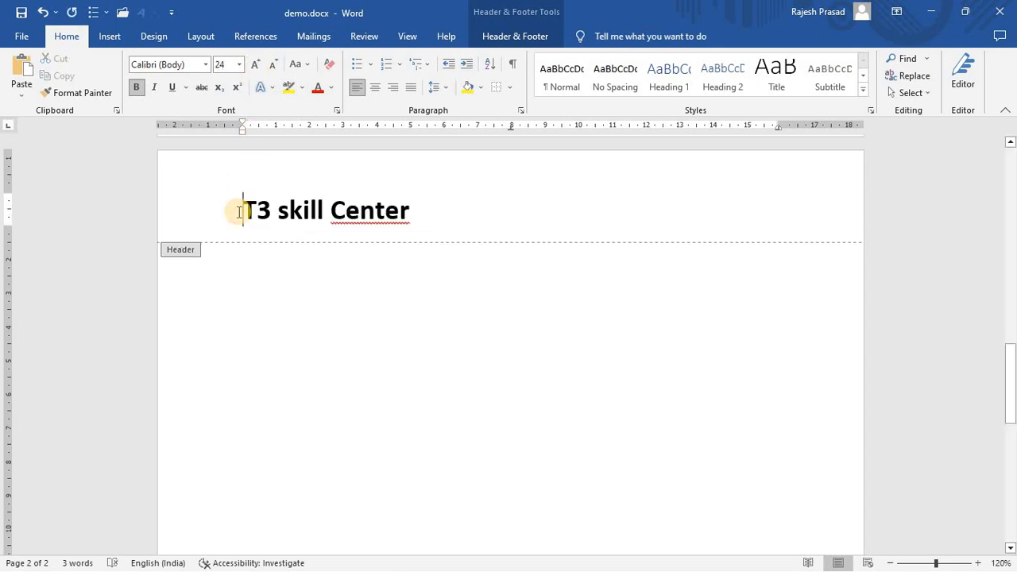
{"action": "left_click", "coordinate": [475, 213]}
{"action": "left_click_drag", "start_coordinate": [334, 207], "coordinate": [302, 205]}
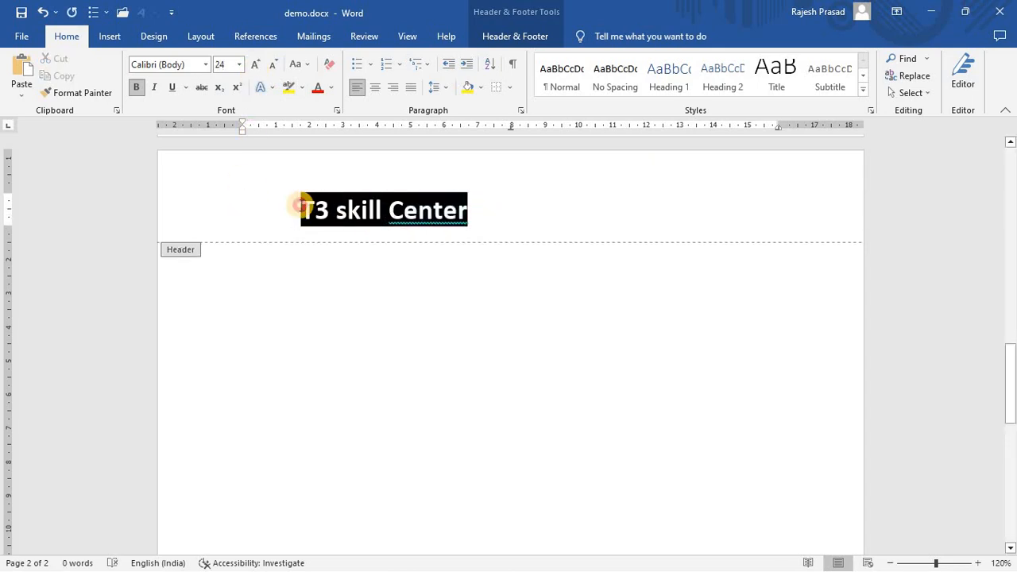
{"action": "left_click", "coordinate": [377, 90]}
{"action": "left_click", "coordinate": [530, 186]}
Correct "Center" in the header to the suggested spelling "Centre" and return to the document body
{"action": "right_click", "coordinate": [529, 211]}
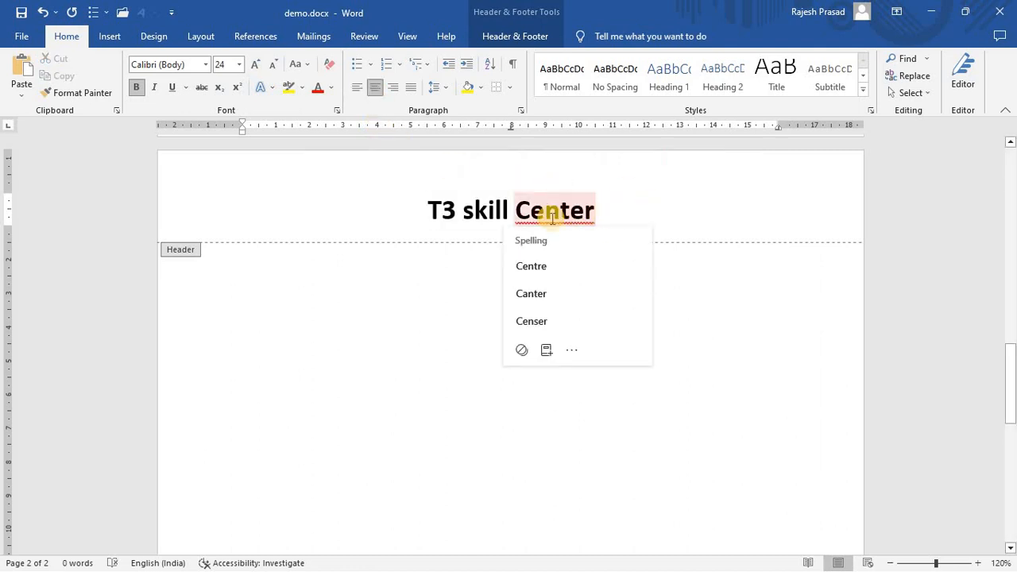
{"action": "left_click", "coordinate": [568, 258]}
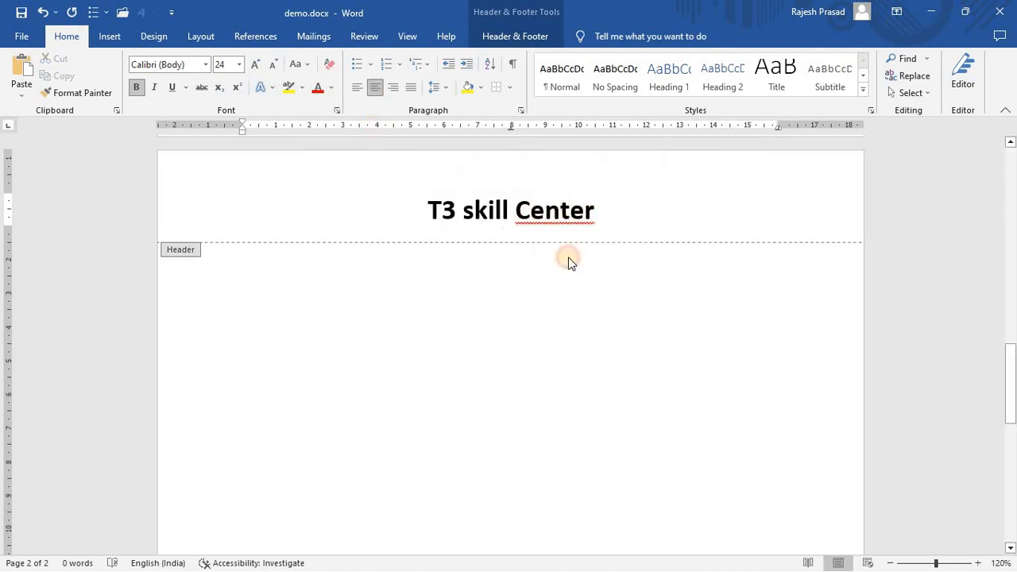
{"action": "double_click", "coordinate": [502, 315]}
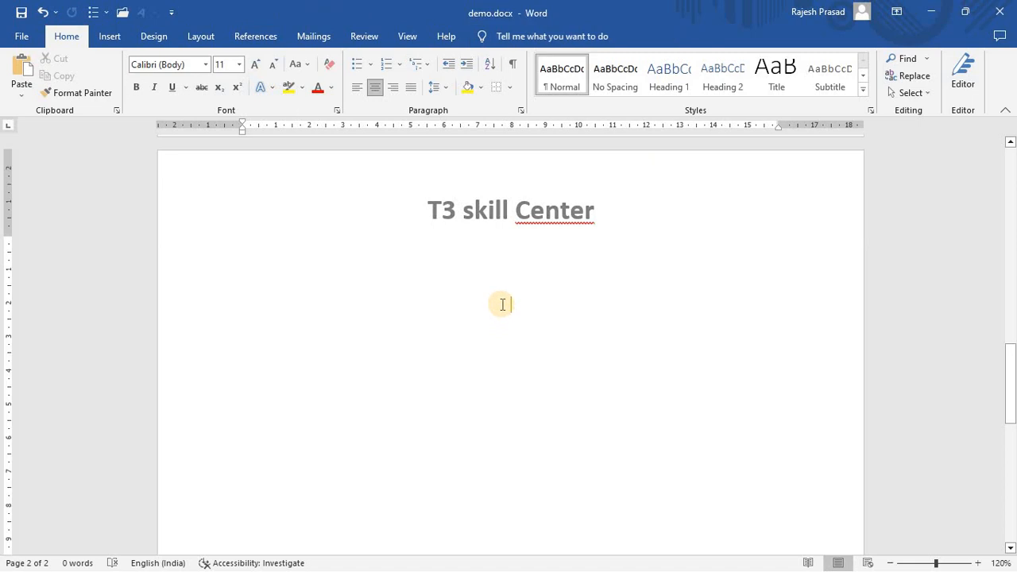
{"action": "right_click", "coordinate": [547, 210]}
{"action": "double_click", "coordinate": [507, 205]}
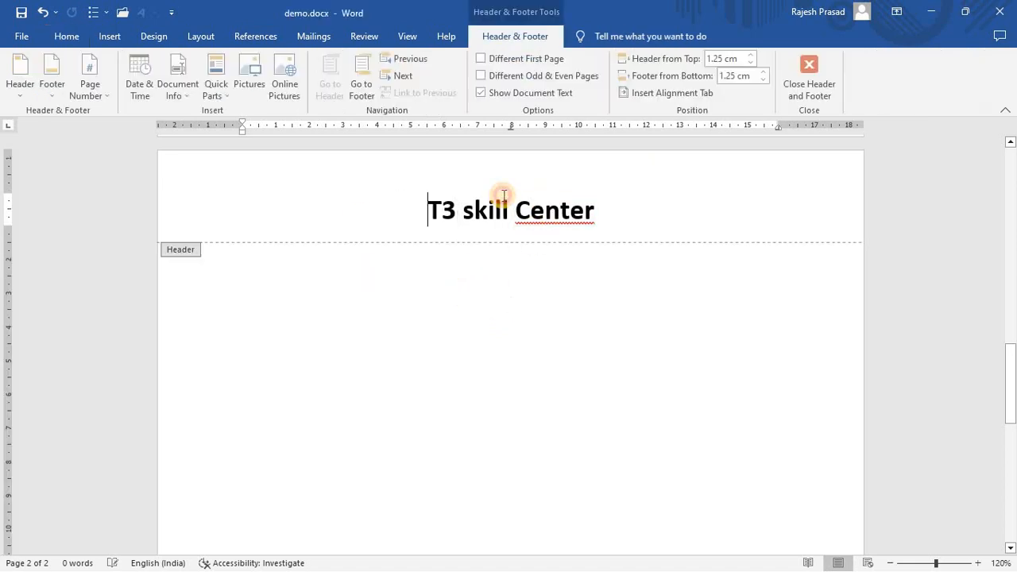
{"action": "right_click", "coordinate": [548, 216]}
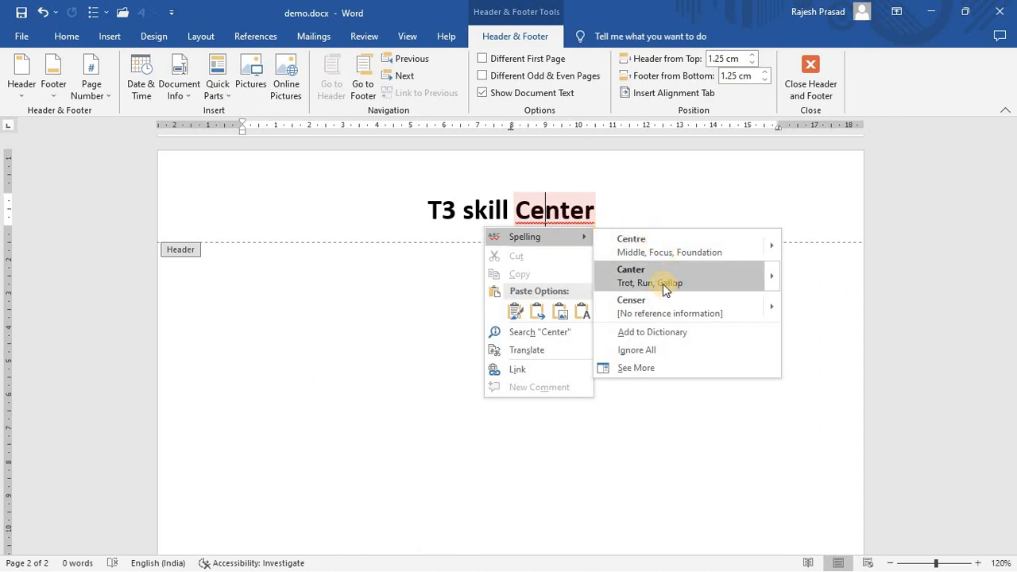
{"action": "left_click", "coordinate": [644, 243]}
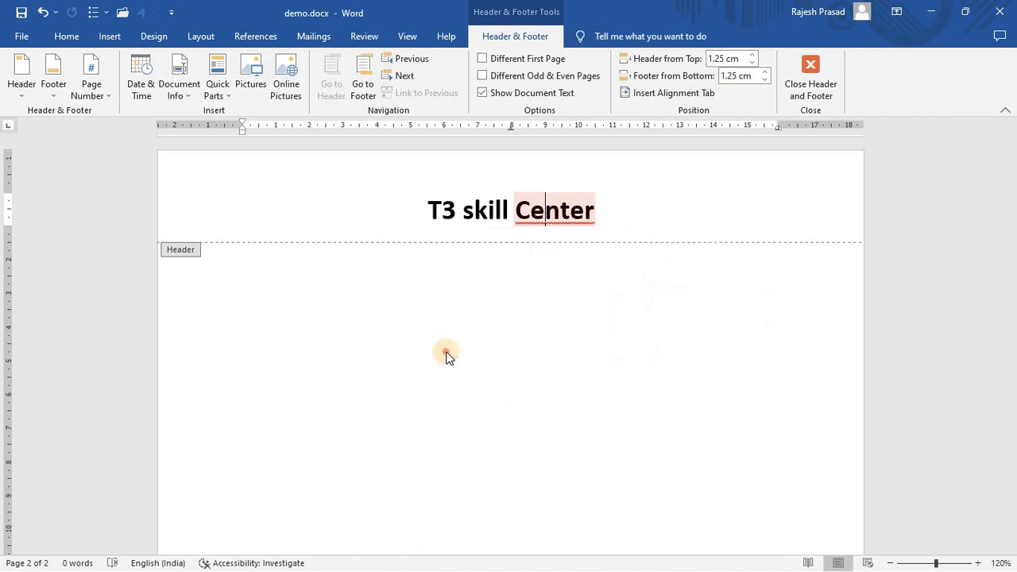
{"action": "double_click", "coordinate": [386, 298]}
Add blank lines on the second page until the document continues onto a third page
{"action": "scroll", "coordinate": [485, 295], "scroll_direction": "down", "scroll_amount": 5}
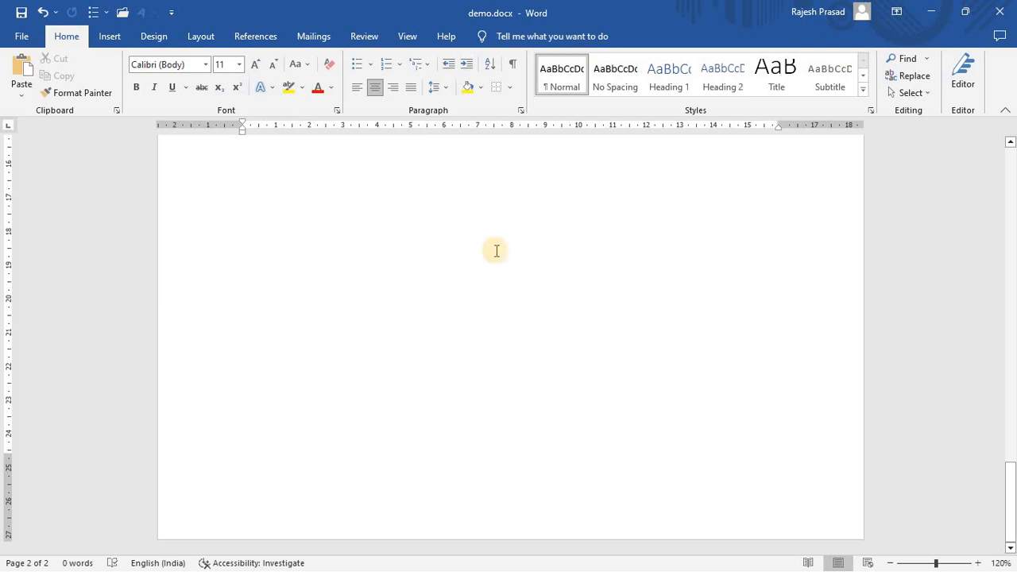
{"action": "scroll", "coordinate": [497, 251], "scroll_direction": "up", "scroll_amount": 5}
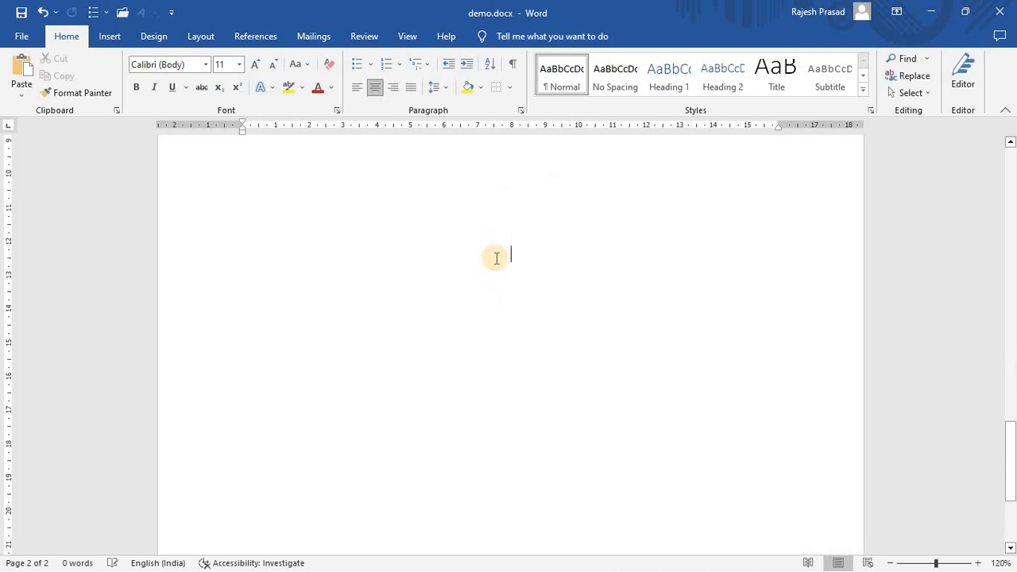
{"action": "key", "text": "Return"}
{"action": "key", "text": "Return"}
{"action": "key", "text": "Return"}
{"action": "key", "text": "Return"}
{"action": "key", "text": "Return"}
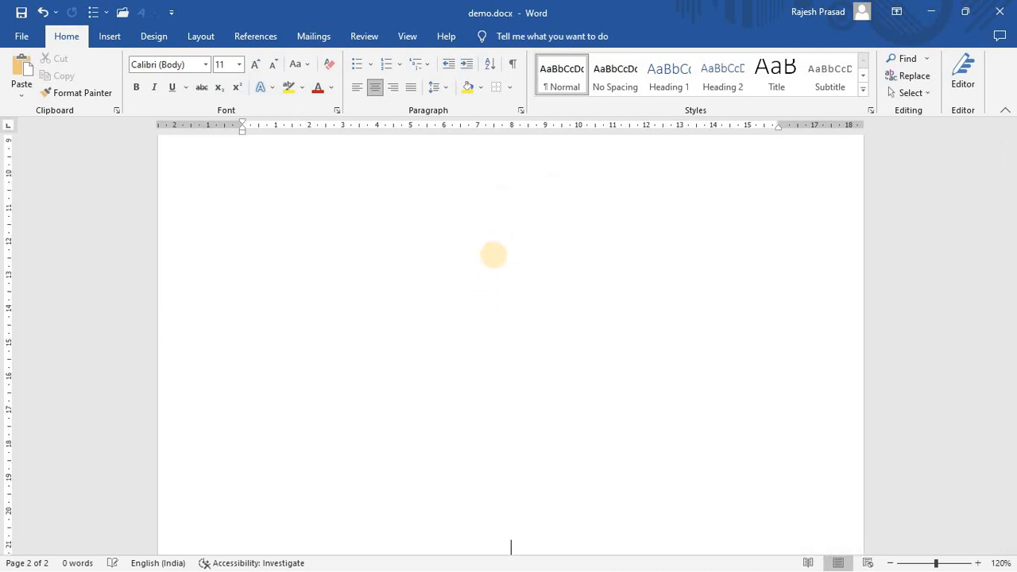
{"action": "key", "text": "Return"}
{"action": "key", "text": "Return"}
{"action": "key", "text": "Return"}
{"action": "key", "text": "Return"}
{"action": "key", "text": "Return"}
{"action": "key", "text": "Return"}
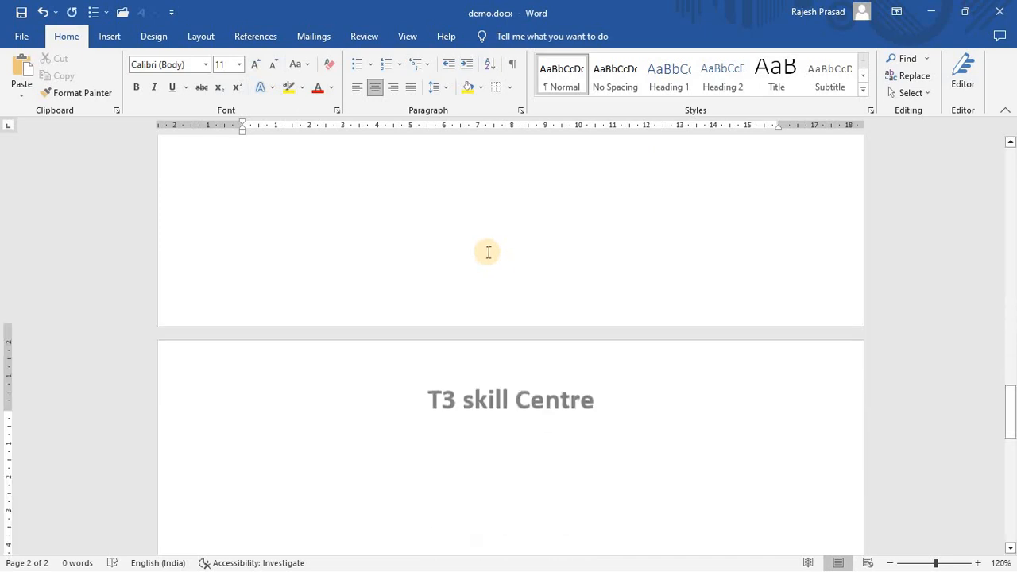
{"action": "scroll", "coordinate": [488, 251], "scroll_direction": "up", "scroll_amount": 10}
{"action": "scroll", "coordinate": [589, 282], "scroll_direction": "down", "scroll_amount": 4}
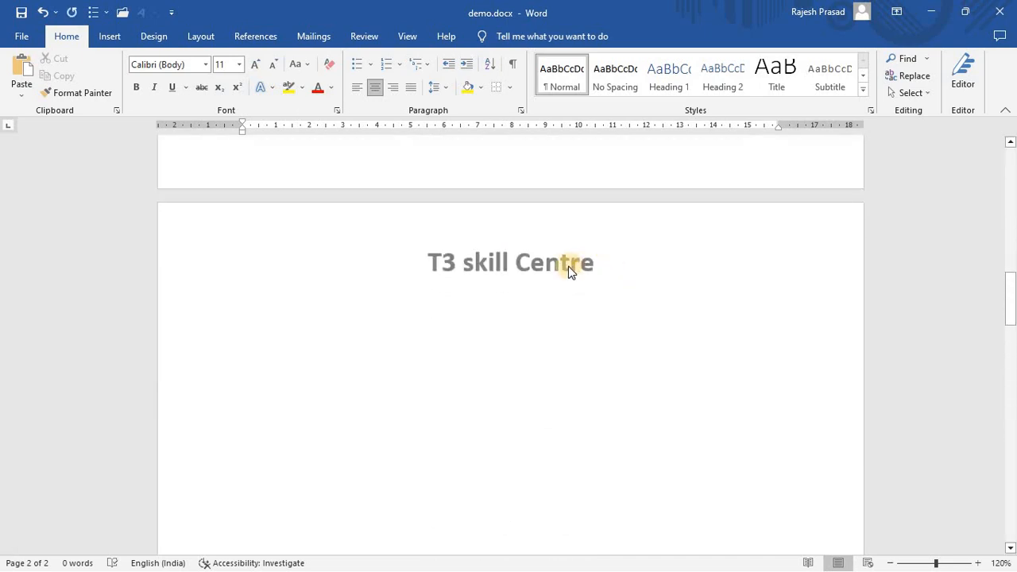
Insert page numbers at the bottom of the pages in the centred Plain Number 2 style and close the footer
{"action": "left_click", "coordinate": [108, 35]}
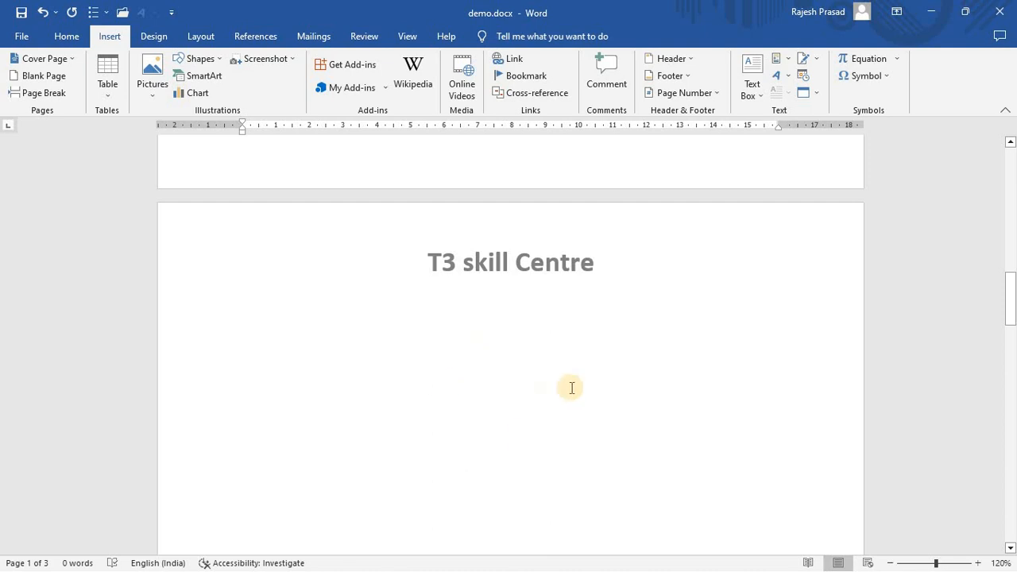
{"action": "left_click", "coordinate": [716, 93]}
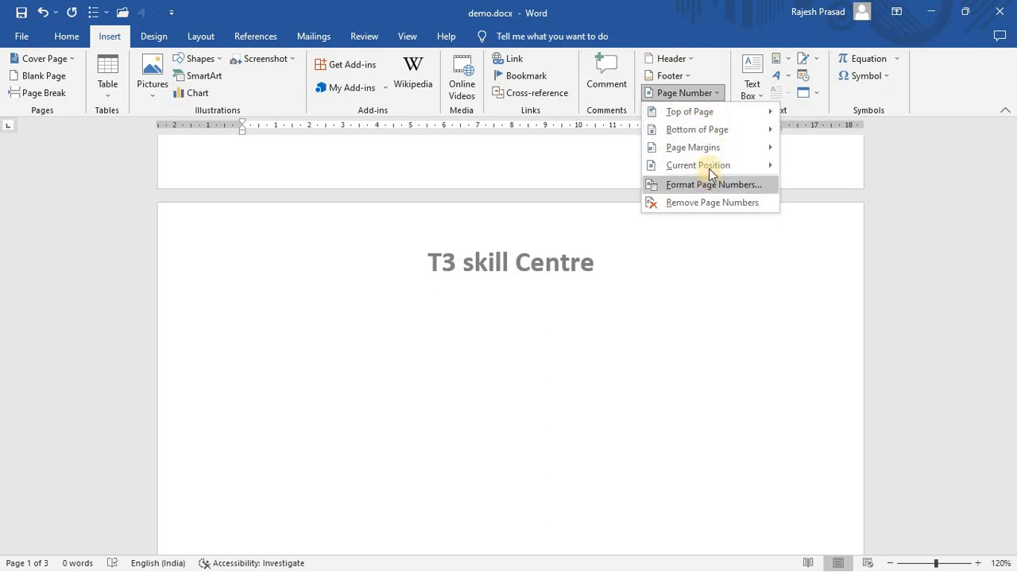
{"action": "mouse_move", "coordinate": [713, 167]}
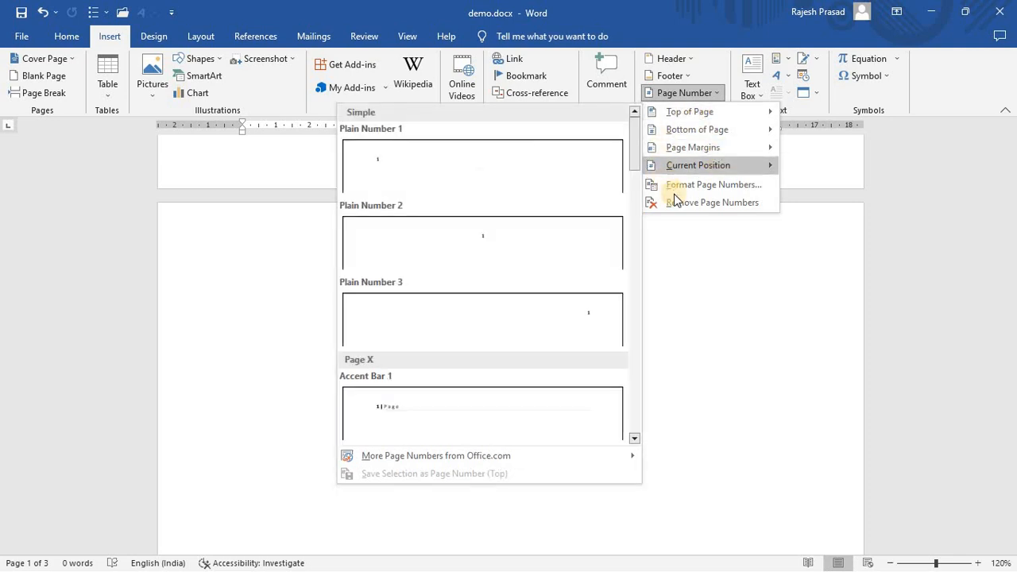
{"action": "mouse_move", "coordinate": [681, 130]}
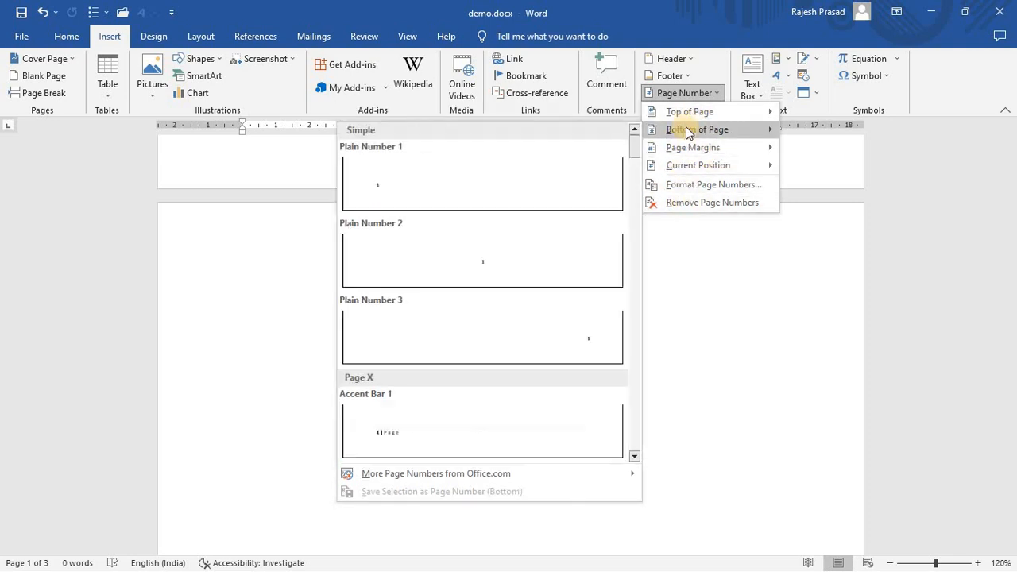
{"action": "left_click", "coordinate": [498, 264]}
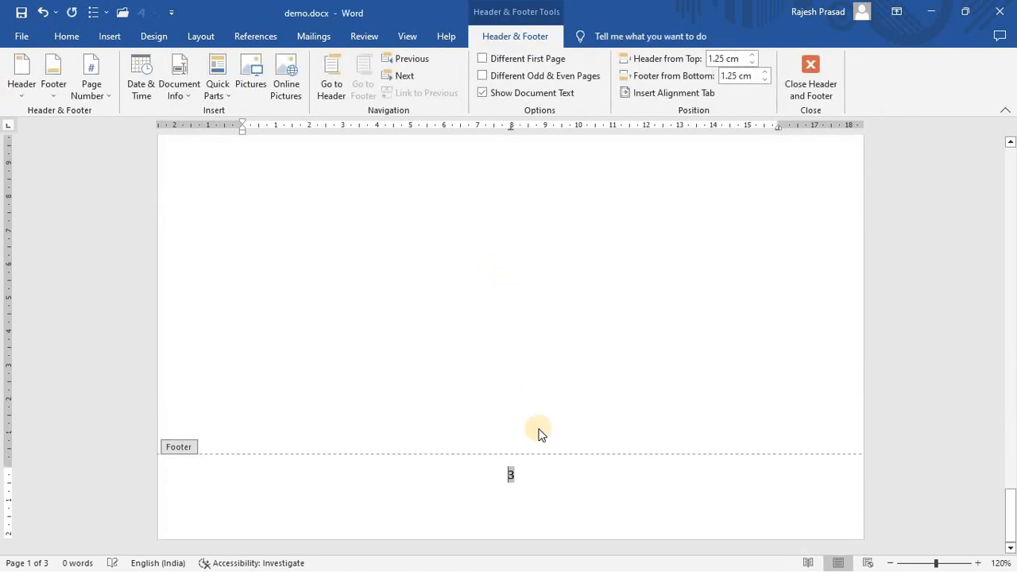
{"action": "scroll", "coordinate": [528, 376], "scroll_direction": "up", "scroll_amount": 15}
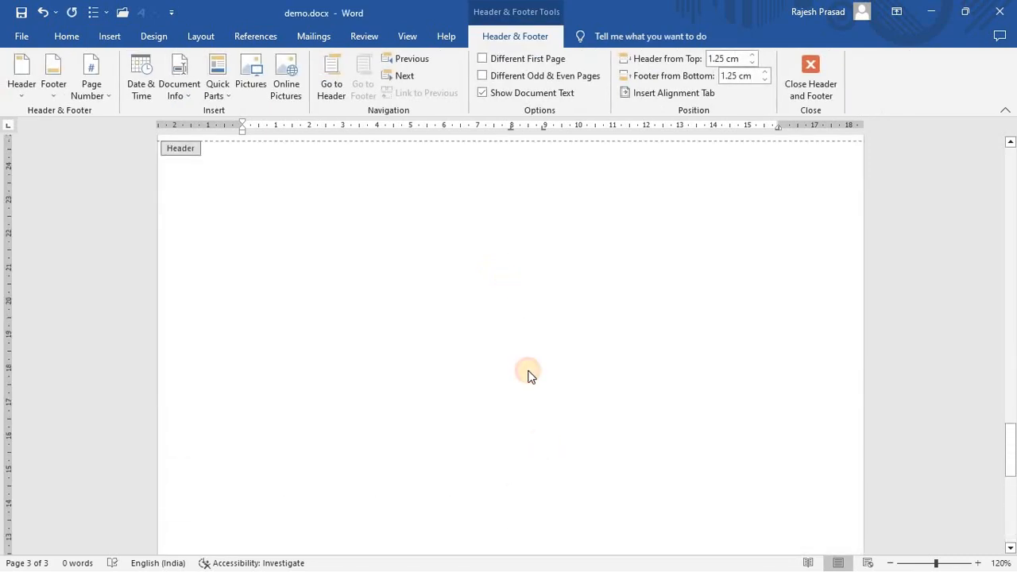
{"action": "scroll", "coordinate": [529, 373], "scroll_direction": "up", "scroll_amount": 8}
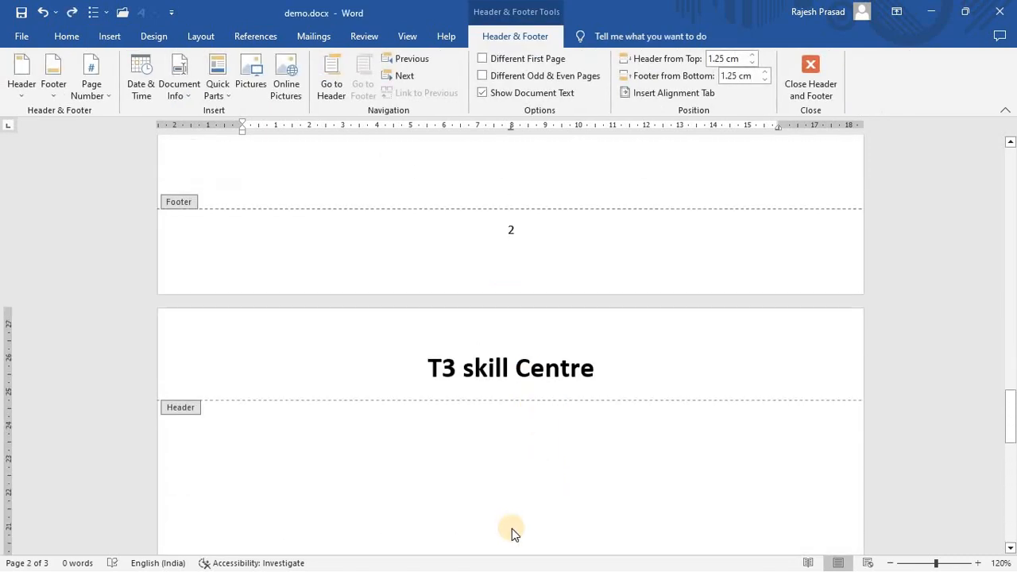
{"action": "double_click", "coordinate": [511, 439]}
Examine the header title and footer page numbers across all pages, ending with the cursor below the second page's header
{"action": "scroll", "coordinate": [511, 409], "scroll_direction": "down", "scroll_amount": 8}
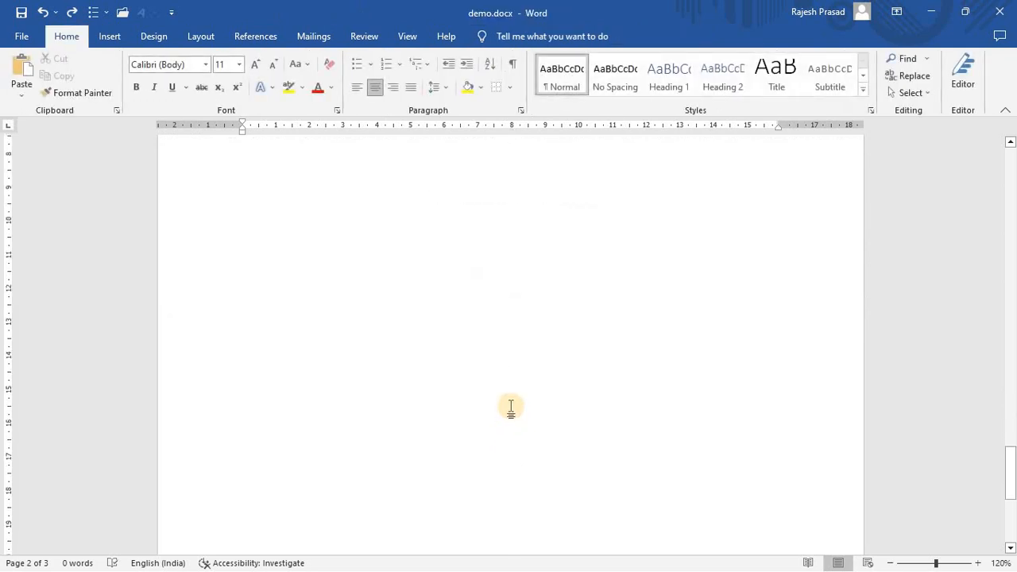
{"action": "scroll", "coordinate": [501, 378], "scroll_direction": "up", "scroll_amount": 12}
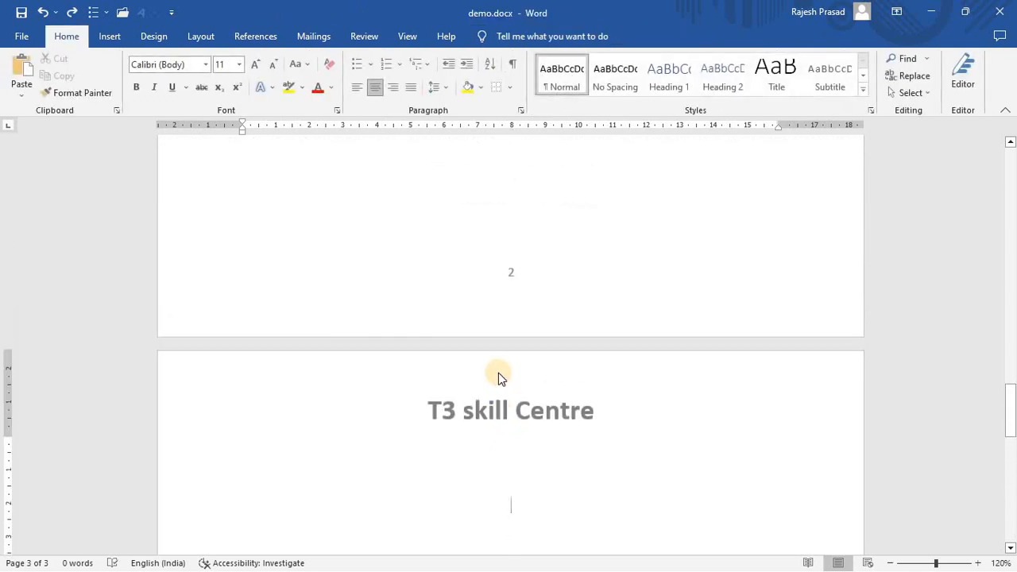
{"action": "scroll", "coordinate": [496, 372], "scroll_direction": "up", "scroll_amount": 18}
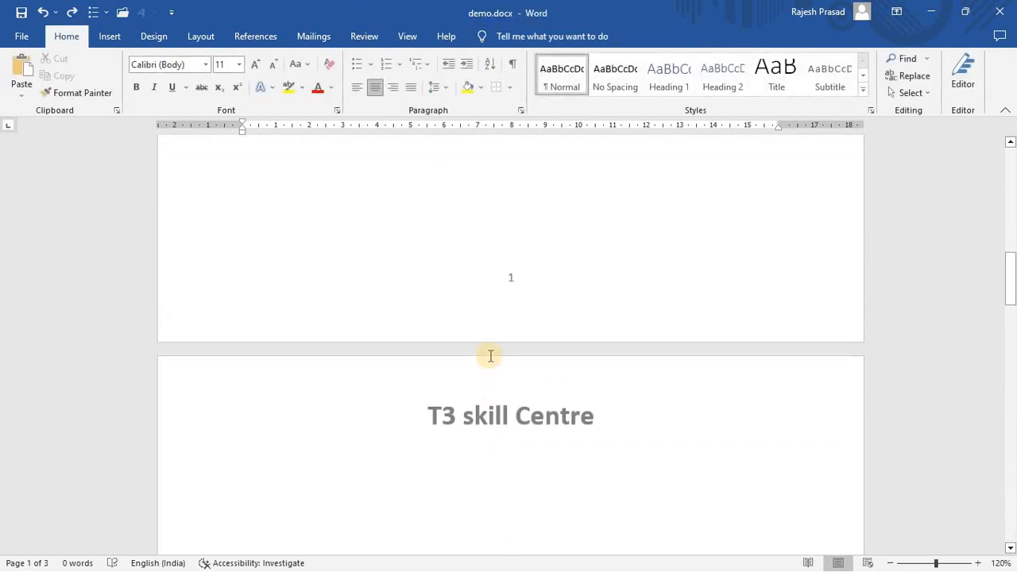
{"action": "scroll", "coordinate": [1015, 344], "scroll_direction": "up", "scroll_amount": 1}
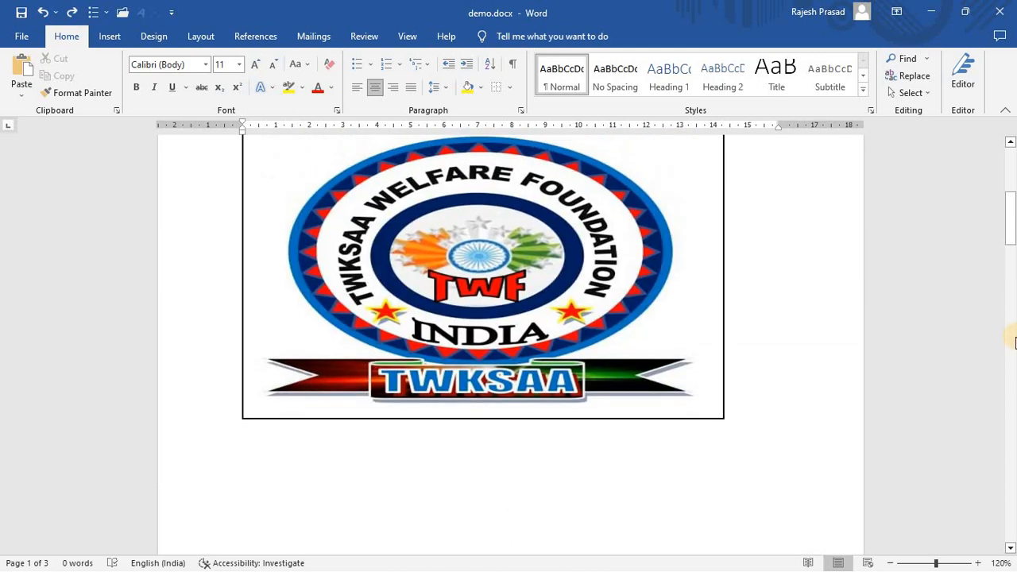
{"action": "left_click", "coordinate": [1012, 182]}
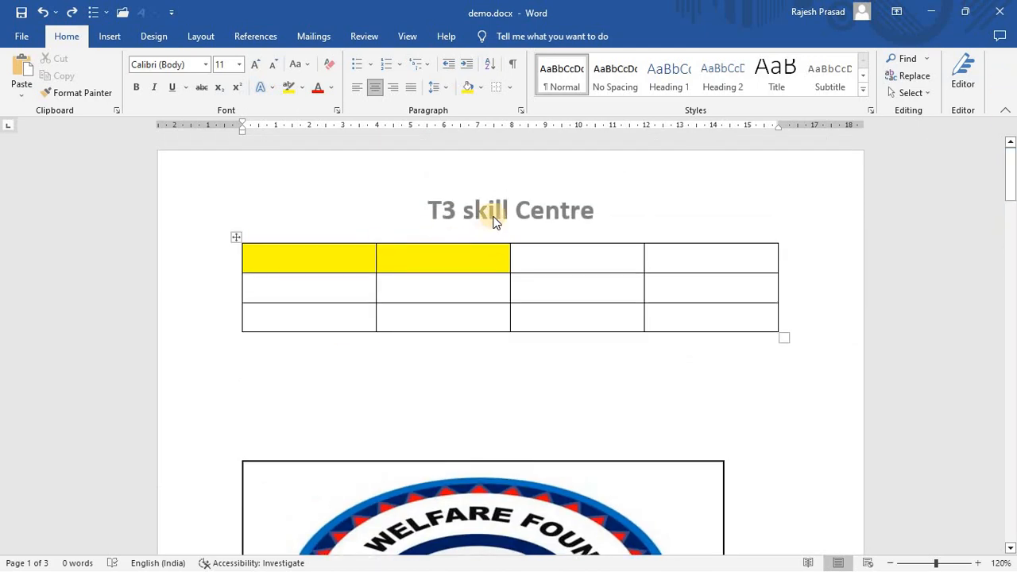
{"action": "scroll", "coordinate": [544, 305], "scroll_direction": "down", "scroll_amount": 1}
{"action": "scroll", "coordinate": [543, 306], "scroll_direction": "down", "scroll_amount": 10}
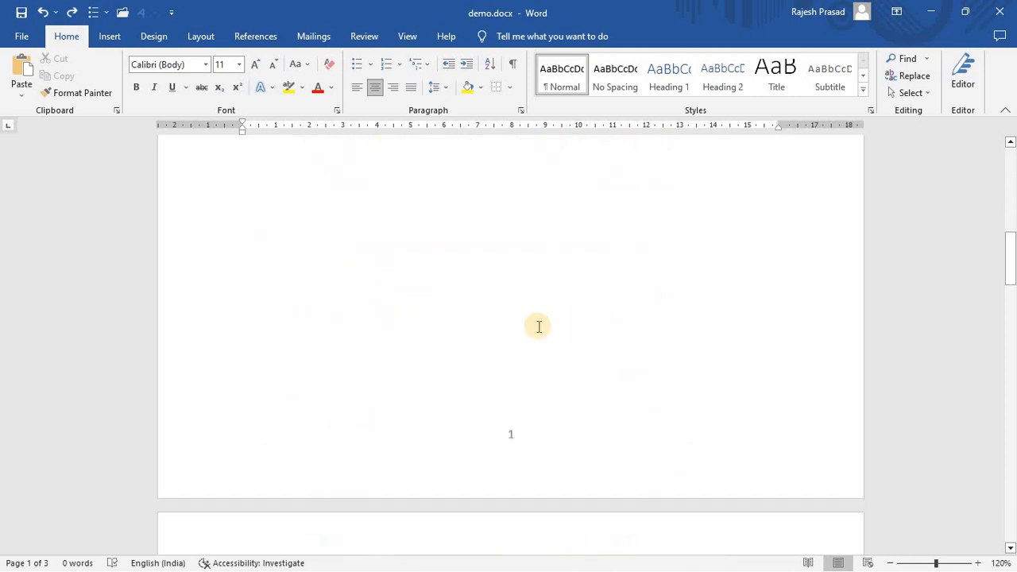
{"action": "scroll", "coordinate": [542, 455], "scroll_direction": "down", "scroll_amount": 9}
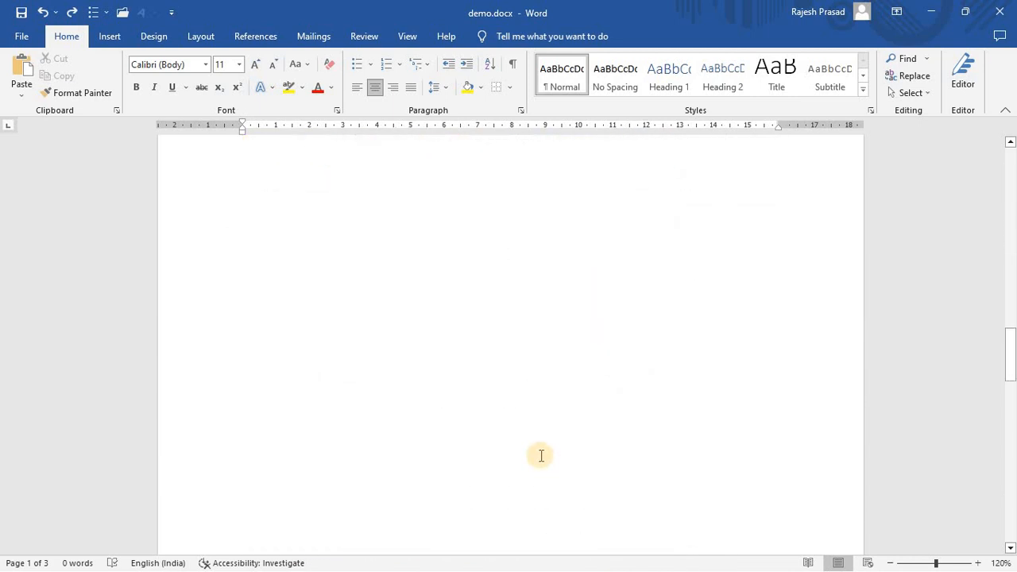
{"action": "scroll", "coordinate": [536, 452], "scroll_direction": "up", "scroll_amount": 7}
{"action": "scroll", "coordinate": [445, 386], "scroll_direction": "down", "scroll_amount": 2}
{"action": "left_click", "coordinate": [436, 366]}
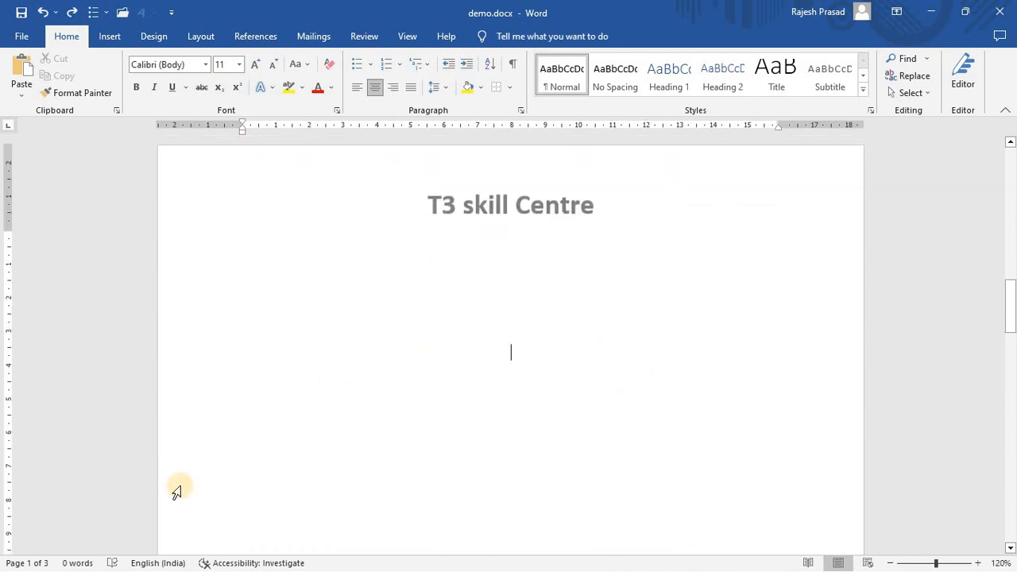
Insert a Blank style footer containing the text "Thank you for watching this video"
{"action": "left_click", "coordinate": [111, 36]}
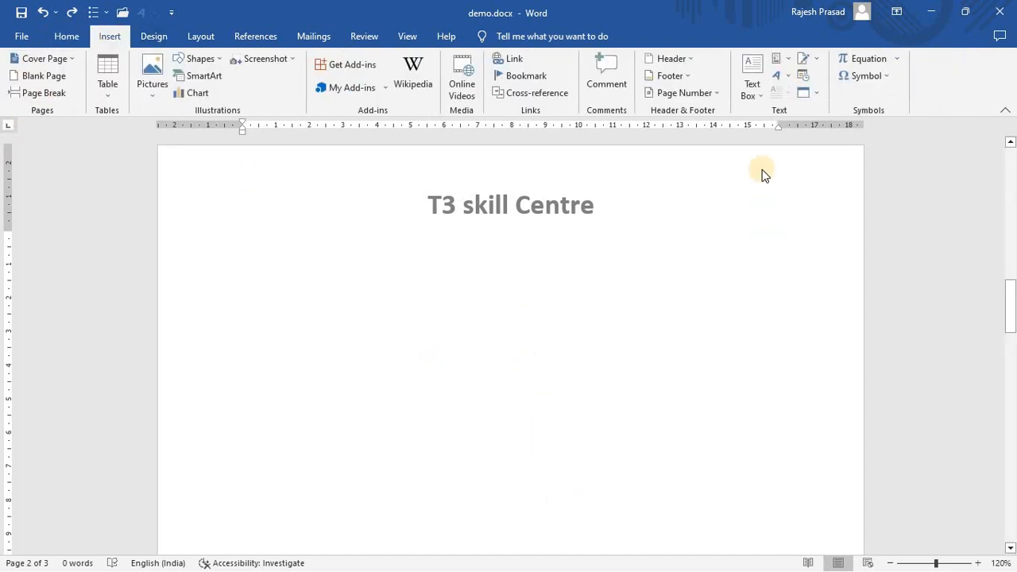
{"action": "left_click", "coordinate": [688, 74]}
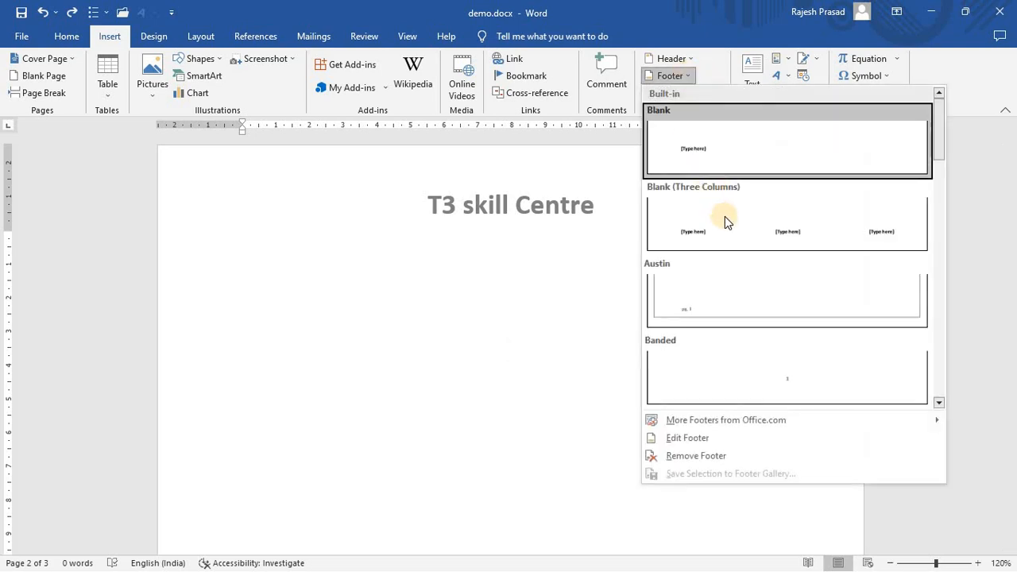
{"action": "left_click", "coordinate": [737, 155]}
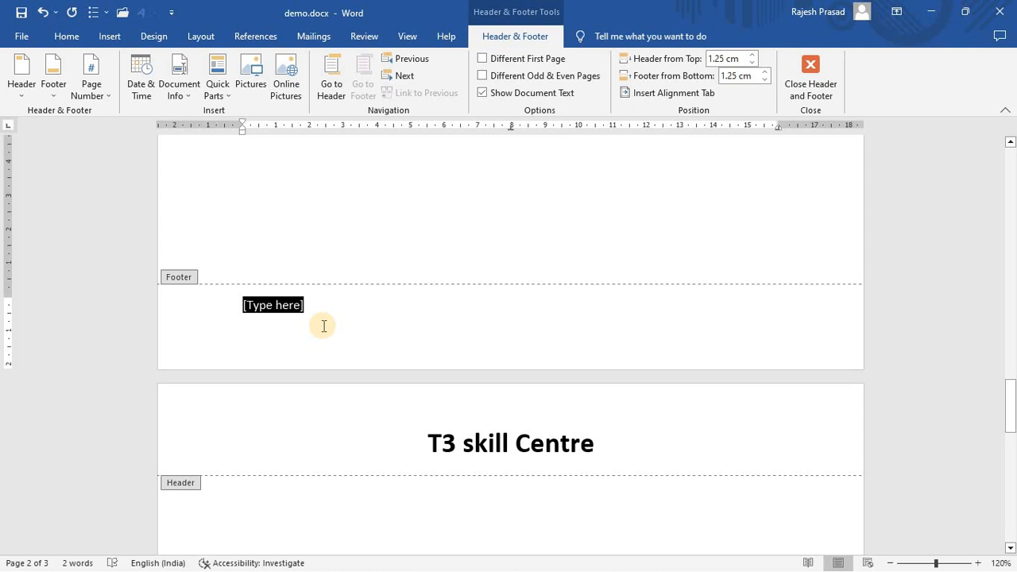
{"action": "type", "text": "this video"}
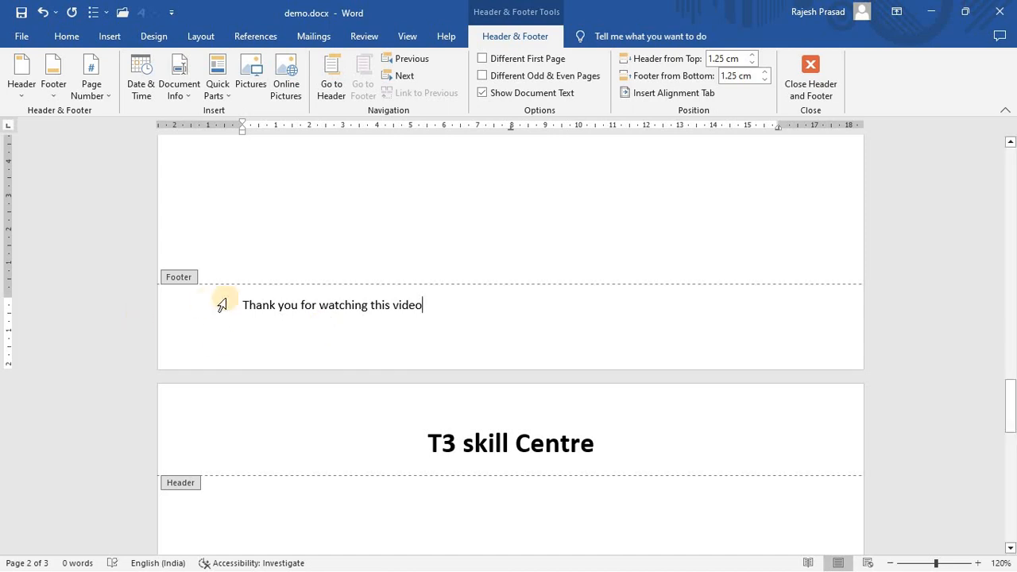
Centre the footer text, enlarge it to 16 pt and colour it red
{"action": "mouse_move", "coordinate": [251, 312]}
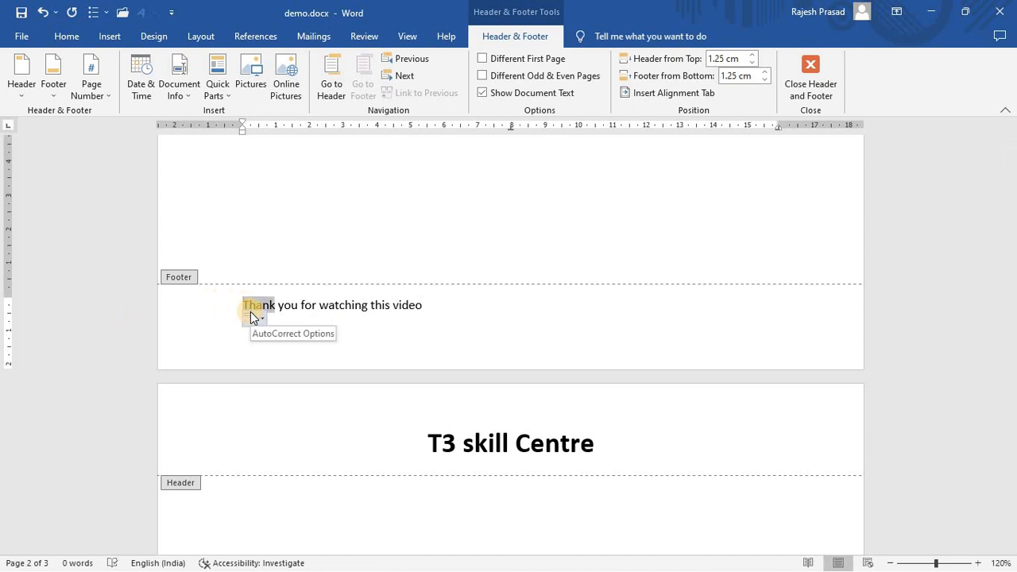
{"action": "key", "text": "ctrl+a"}
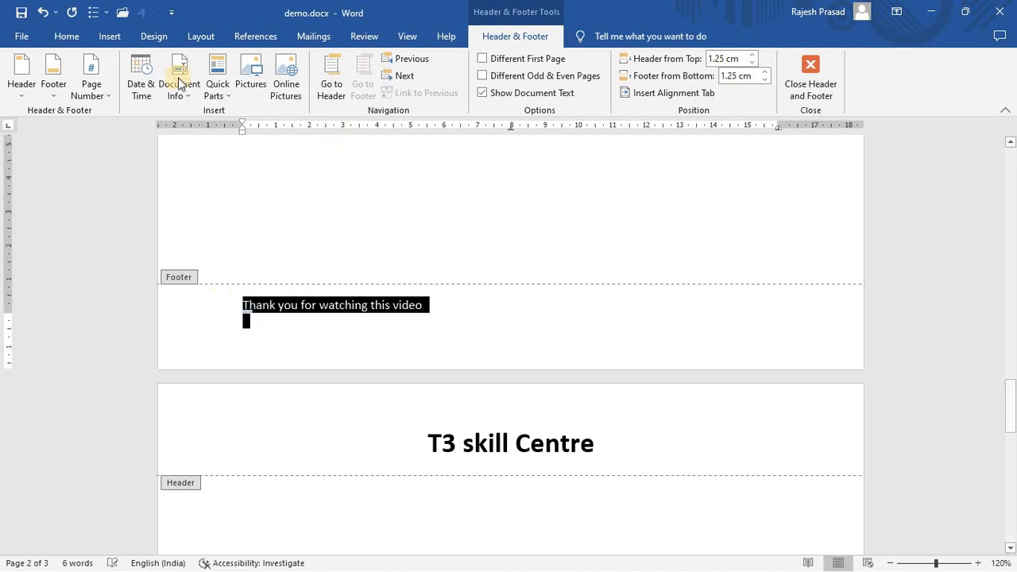
{"action": "left_click", "coordinate": [68, 37]}
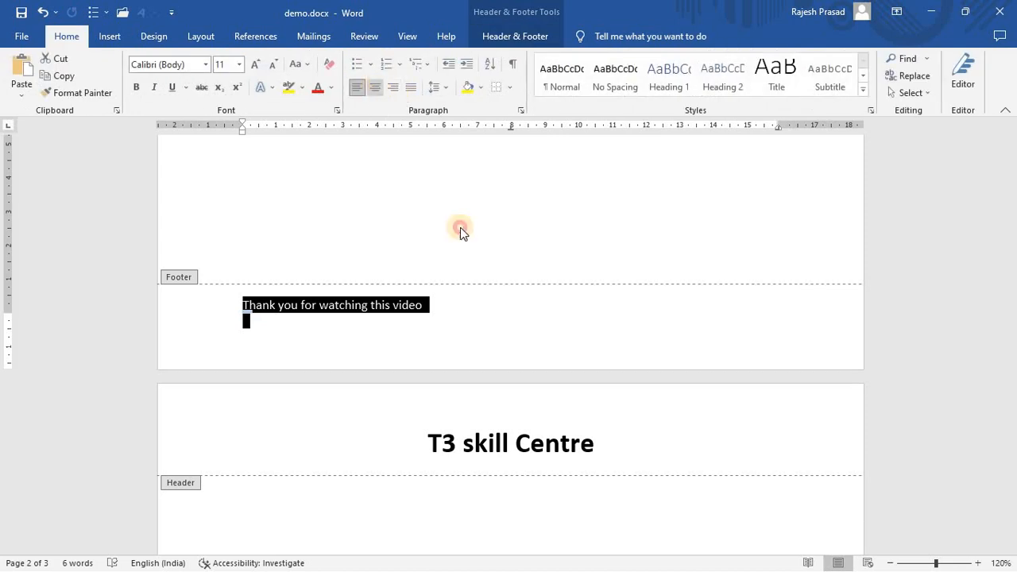
{"action": "key", "text": "ctrl+e"}
{"action": "left_click", "coordinate": [252, 66]}
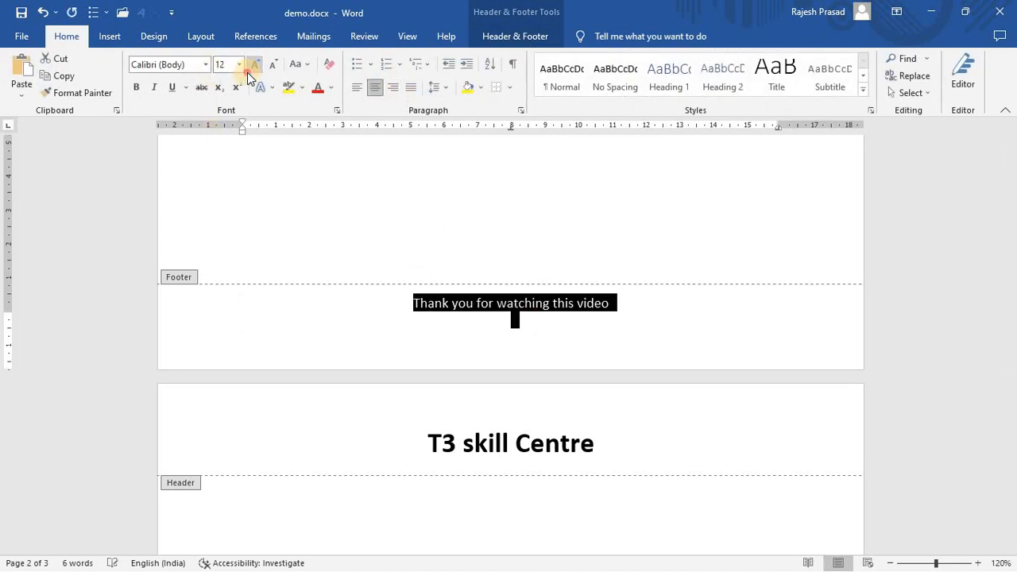
{"action": "left_click", "coordinate": [252, 67]}
{"action": "left_click", "coordinate": [251, 67]}
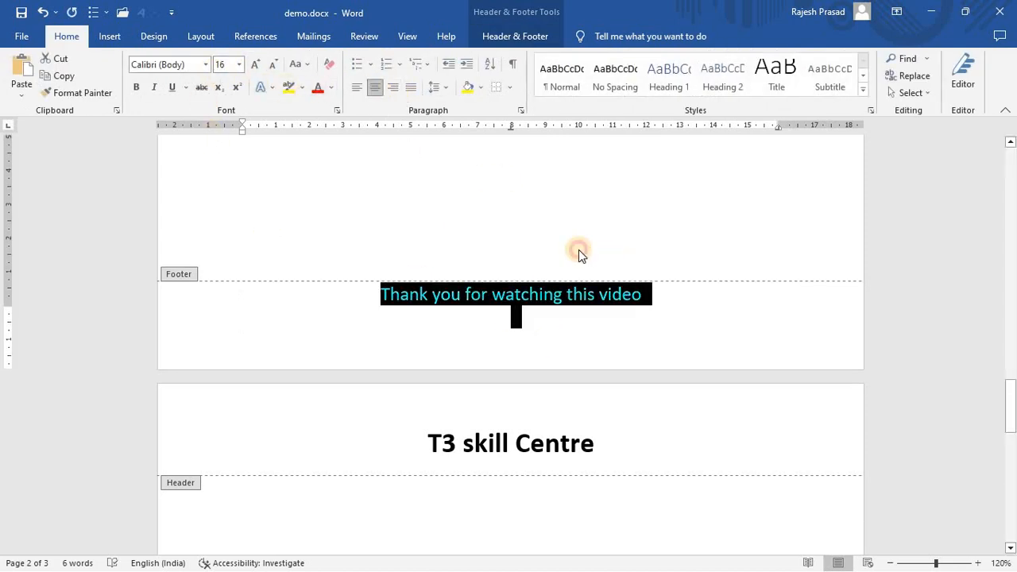
Close the footer and check the header and footer text across the pages
{"action": "double_click", "coordinate": [486, 228]}
{"action": "scroll", "coordinate": [518, 272], "scroll_direction": "up", "scroll_amount": 15}
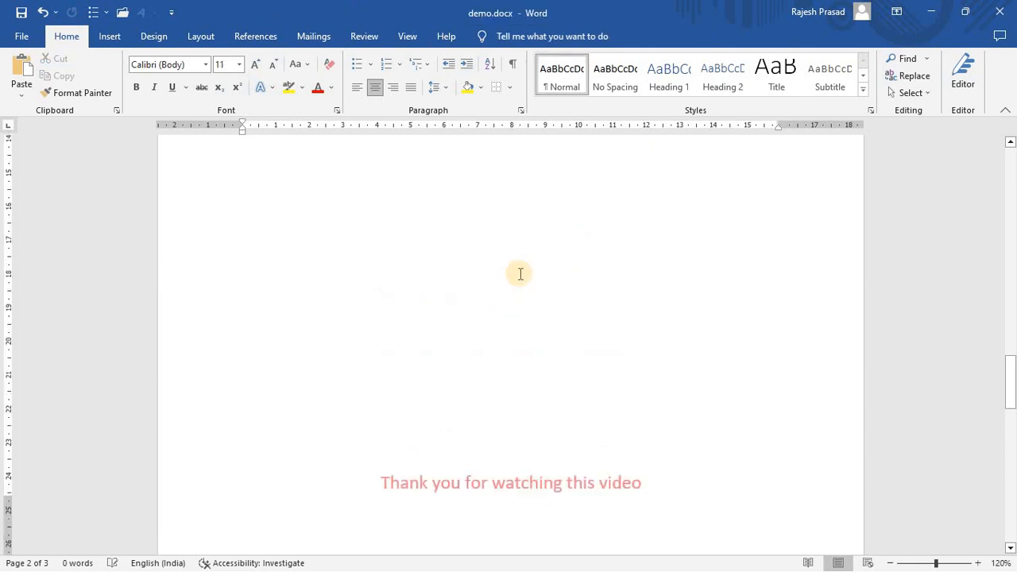
{"action": "scroll", "coordinate": [516, 278], "scroll_direction": "up", "scroll_amount": 3}
{"action": "scroll", "coordinate": [520, 268], "scroll_direction": "down", "scroll_amount": 4}
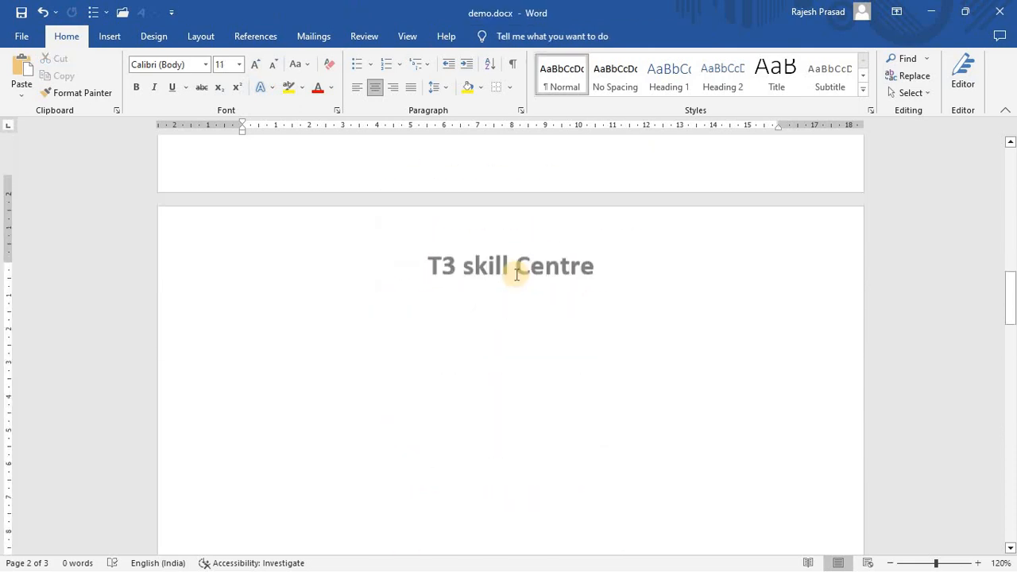
{"action": "scroll", "coordinate": [513, 283], "scroll_direction": "up", "scroll_amount": 4}
{"action": "scroll", "coordinate": [469, 314], "scroll_direction": "up", "scroll_amount": 1}
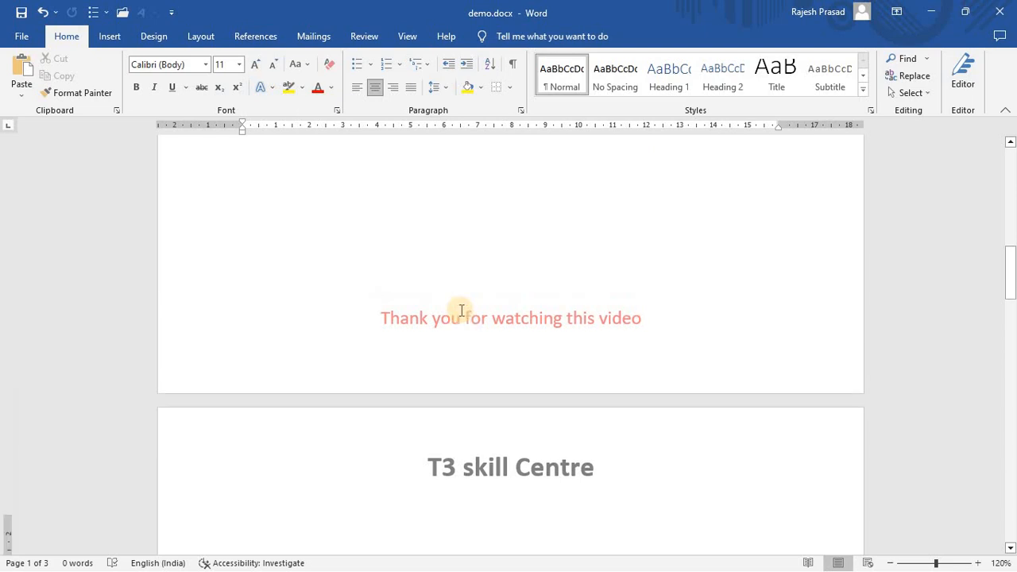
{"action": "scroll", "coordinate": [459, 333], "scroll_direction": "down", "scroll_amount": 8}
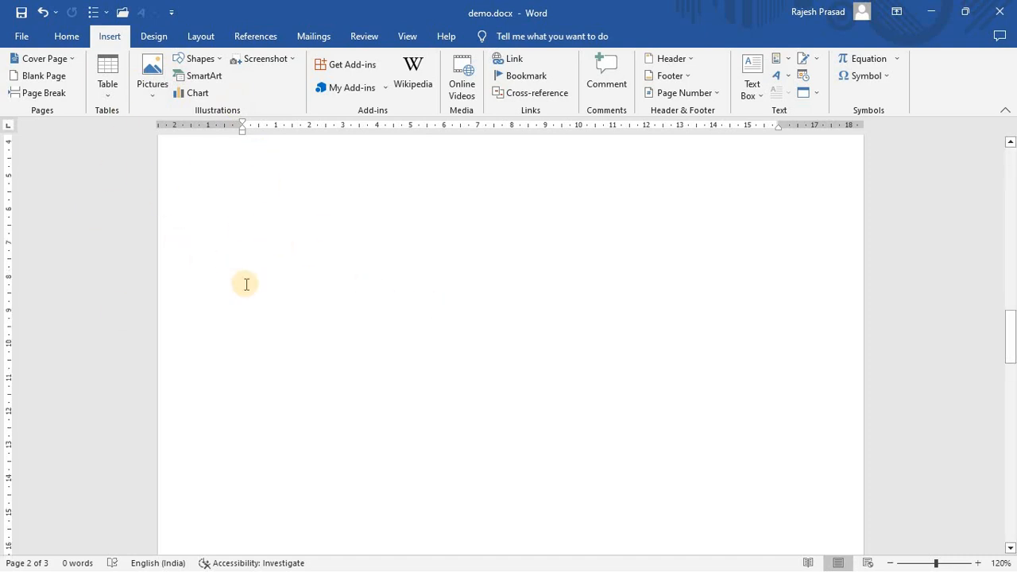
Insert two empty comments in the body of the second page
{"action": "scroll", "coordinate": [246, 284], "scroll_direction": "up", "scroll_amount": 1}
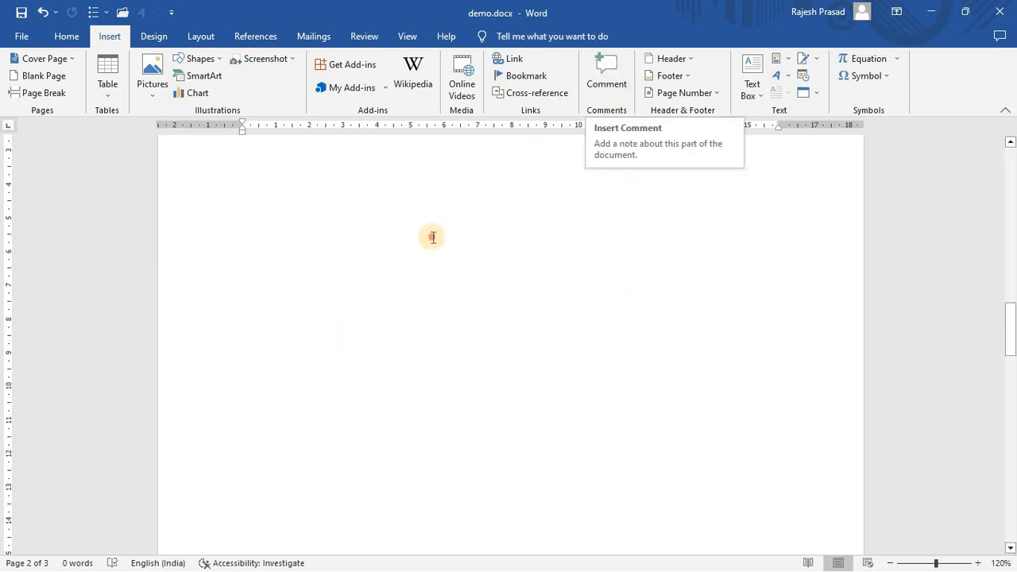
{"action": "left_click", "coordinate": [604, 77]}
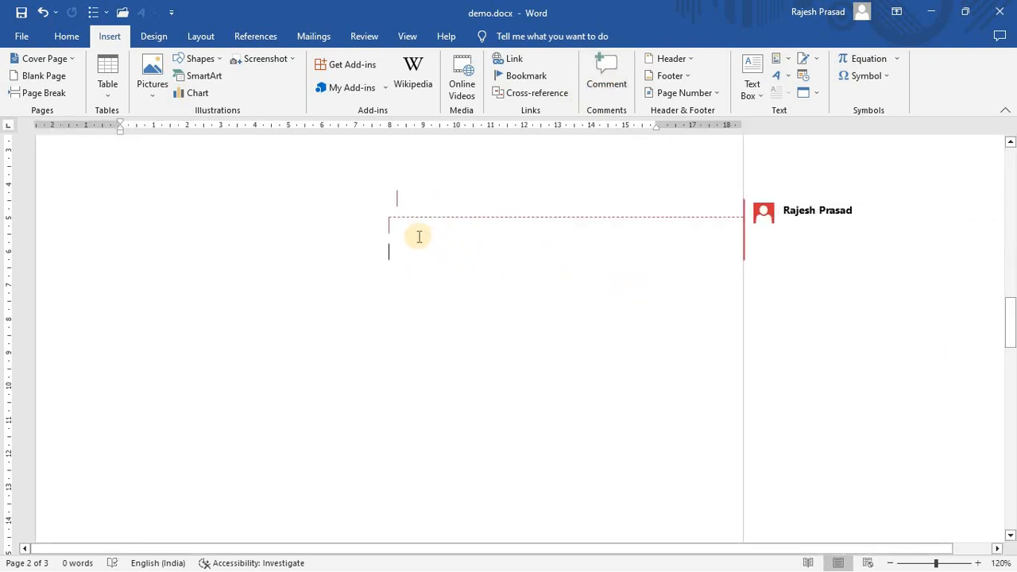
{"action": "scroll", "coordinate": [445, 239], "scroll_direction": "up", "scroll_amount": 3}
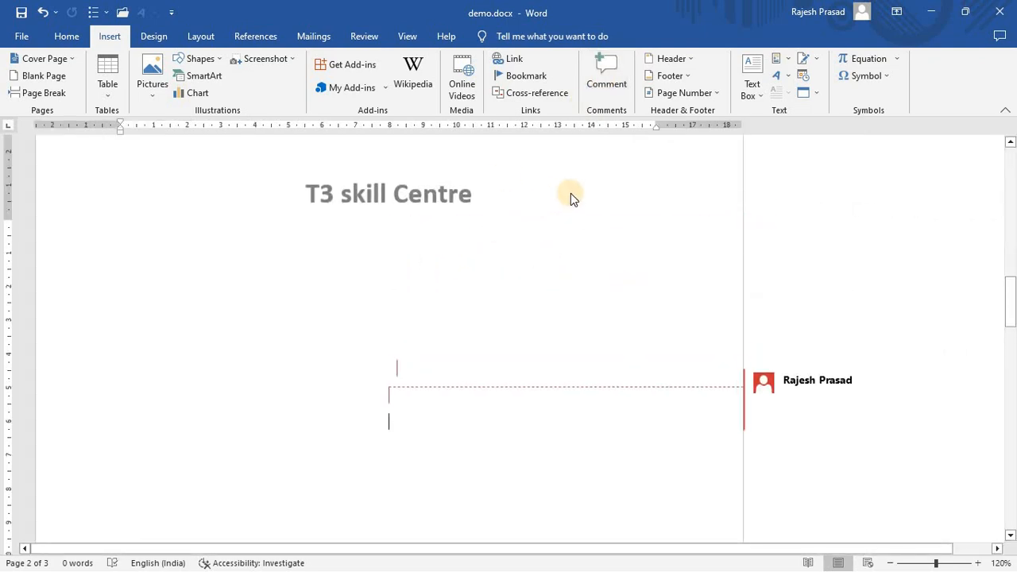
{"action": "left_click", "coordinate": [607, 64]}
{"action": "left_click", "coordinate": [617, 370]}
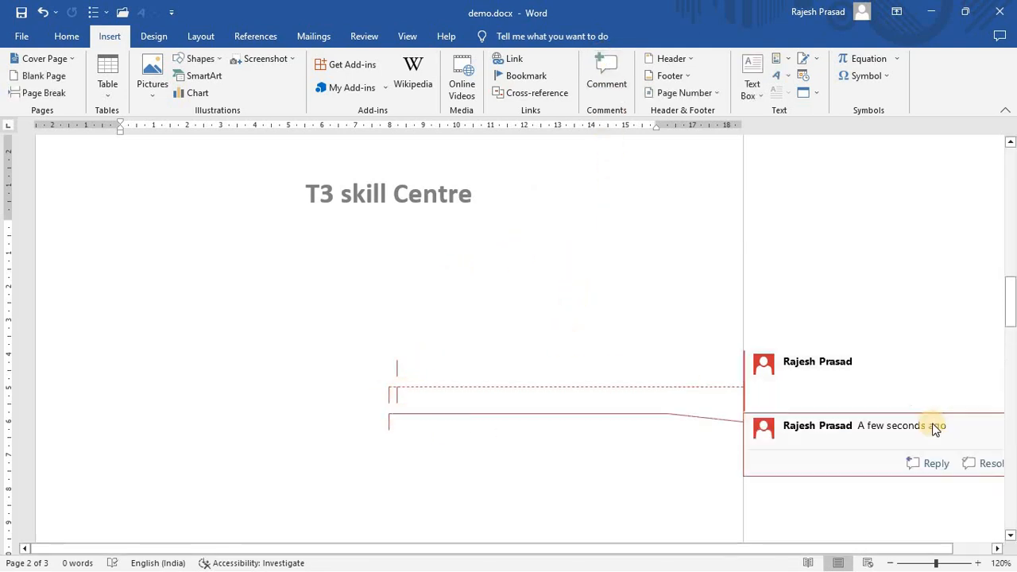
Resolve and reopen the lower comment, and mark the upper comment as resolved
{"action": "left_click", "coordinate": [968, 467]}
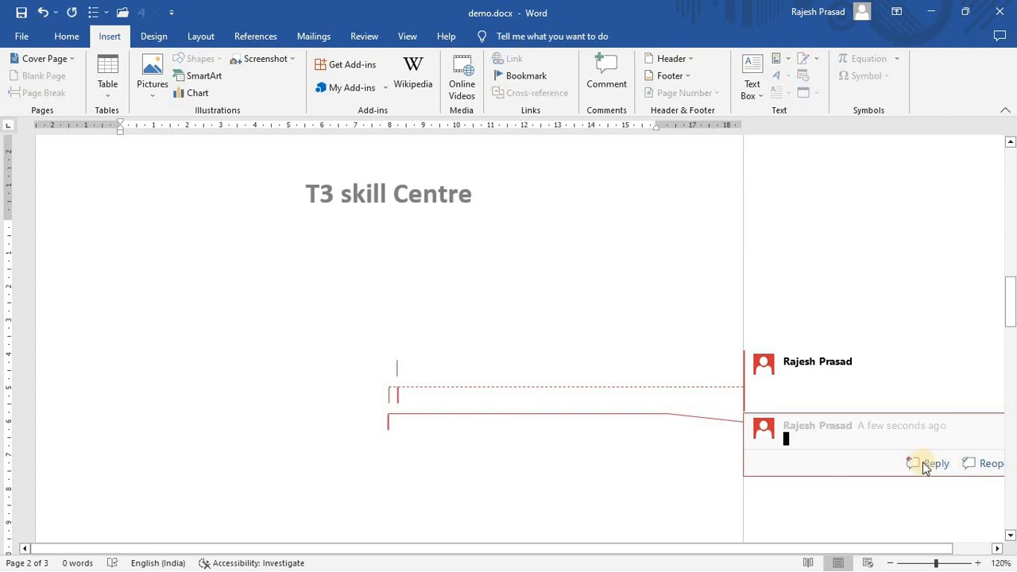
{"action": "left_click", "coordinate": [974, 464]}
{"action": "left_click", "coordinate": [805, 389]}
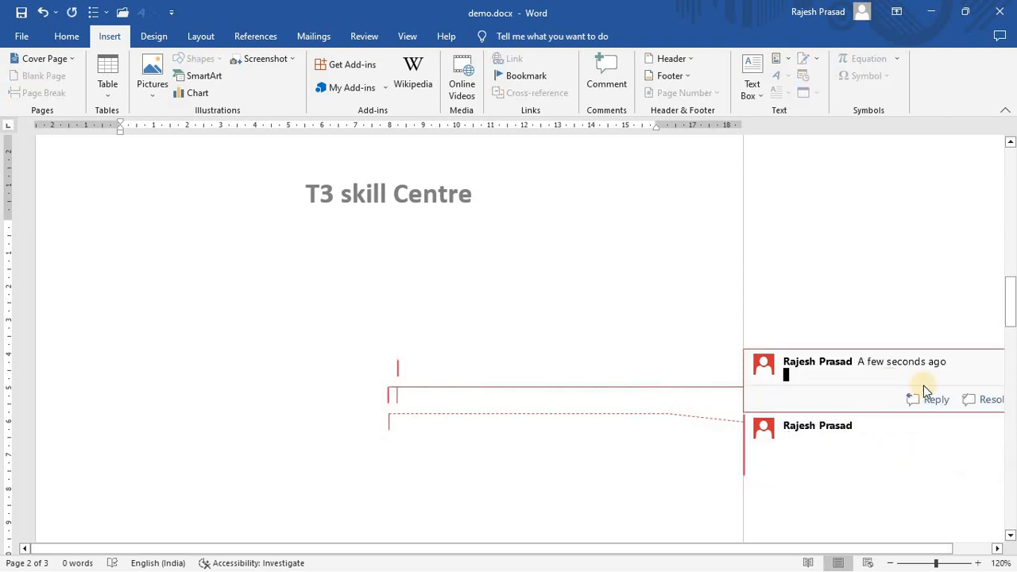
{"action": "left_click", "coordinate": [976, 399]}
{"action": "scroll", "coordinate": [844, 263], "scroll_direction": "up", "scroll_amount": 3}
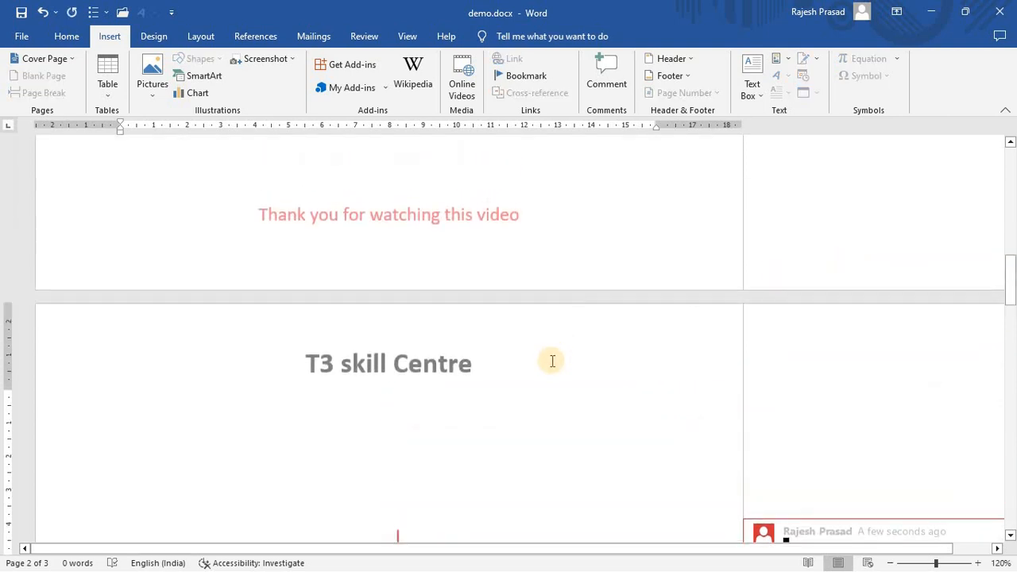
{"action": "scroll", "coordinate": [549, 358], "scroll_direction": "down", "scroll_amount": 4}
Undo the comment changes until both comments are removed from the second page
{"action": "key", "text": "ctrl+z"}
{"action": "key", "text": "ctrl+z"}
{"action": "key", "text": "ctrl+z"}
{"action": "key", "text": "ctrl+z"}
{"action": "key", "text": "ctrl+z"}
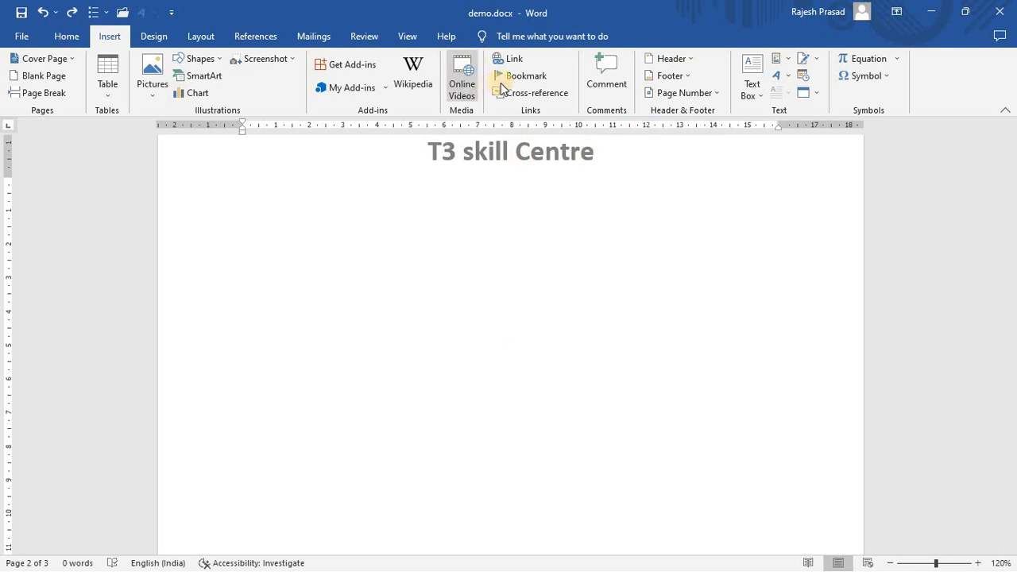
Look over the Bookmark dialog and close it without adding a bookmark
{"action": "left_click", "coordinate": [525, 77]}
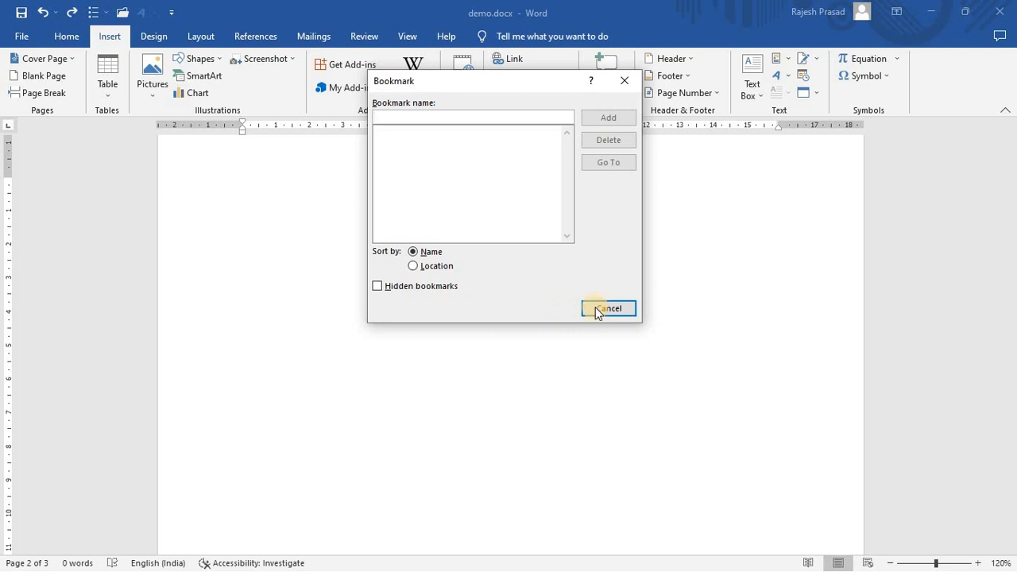
{"action": "left_click", "coordinate": [624, 81]}
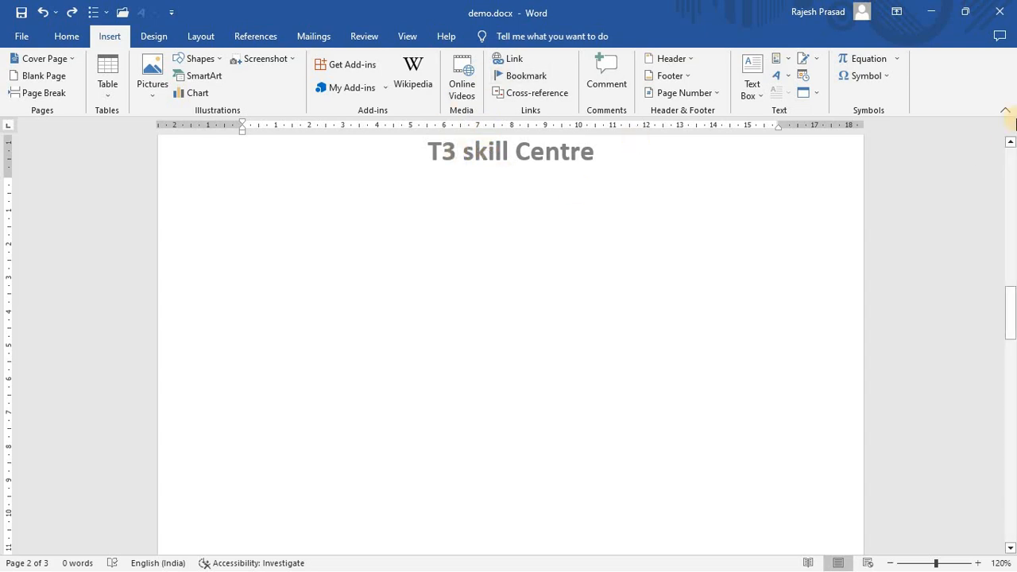
Apply the built-in DO NOT COPY 1 watermark to the document and check it on the second page
{"action": "left_click", "coordinate": [161, 38]}
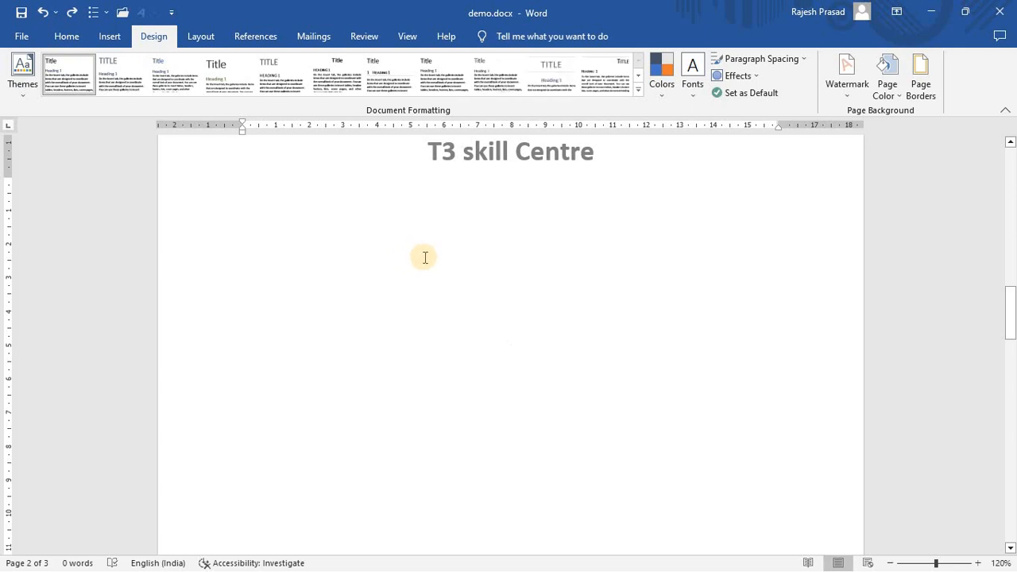
{"action": "scroll", "coordinate": [426, 256], "scroll_direction": "up", "scroll_amount": 1}
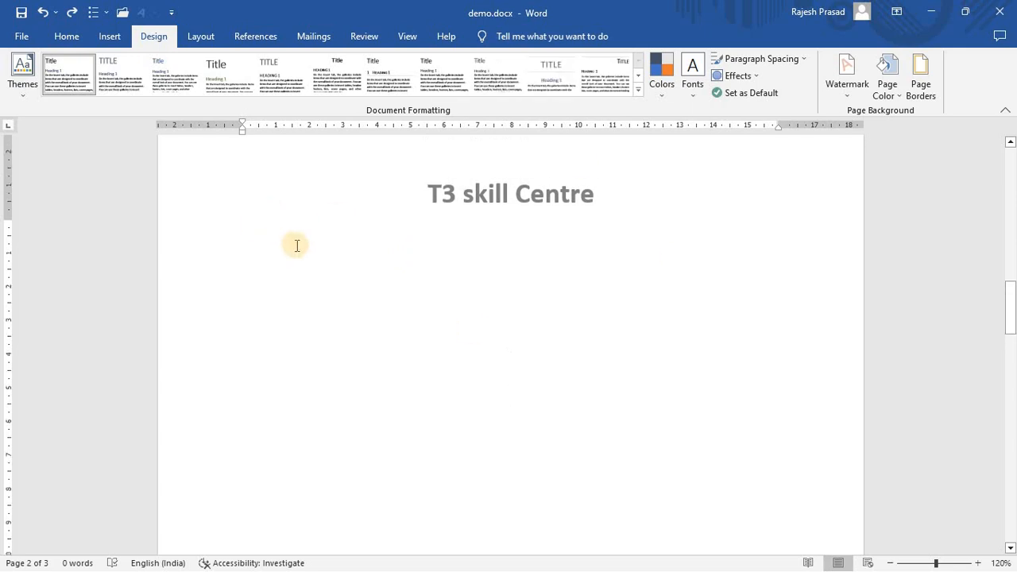
{"action": "scroll", "coordinate": [393, 283], "scroll_direction": "down", "scroll_amount": 4}
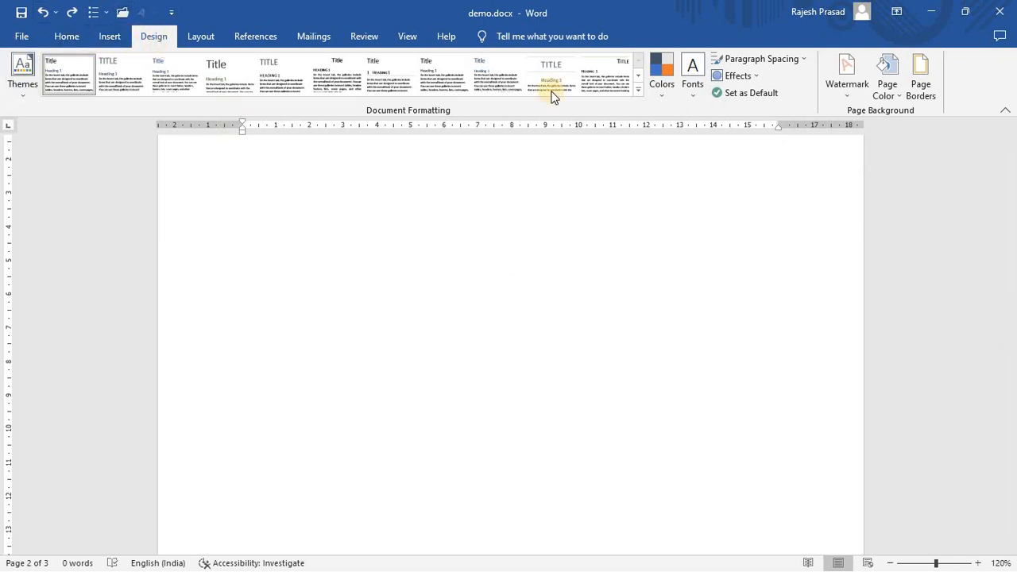
{"action": "left_click", "coordinate": [847, 97]}
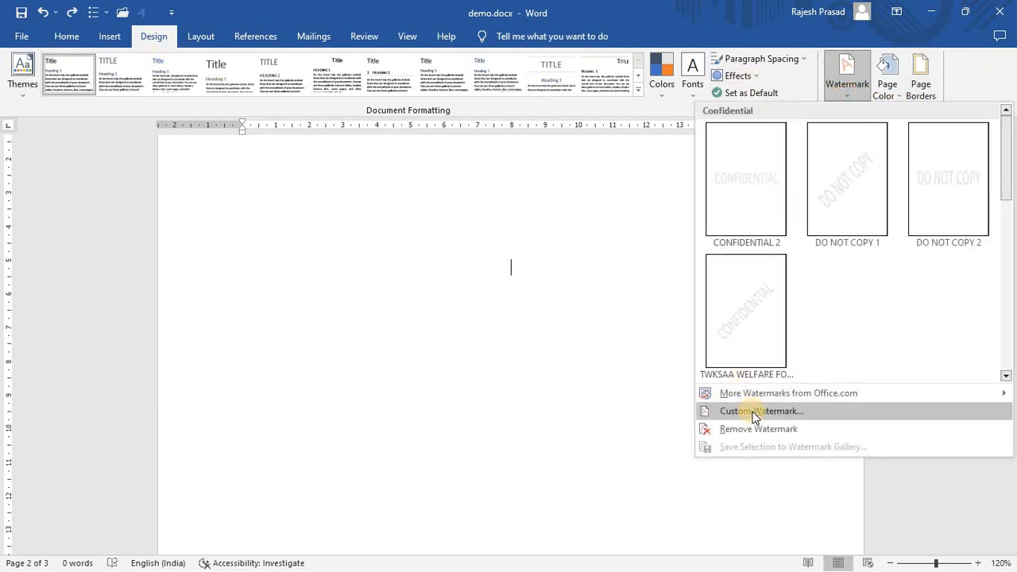
{"action": "left_click", "coordinate": [841, 194]}
{"action": "scroll", "coordinate": [517, 484], "scroll_direction": "down", "scroll_amount": 4}
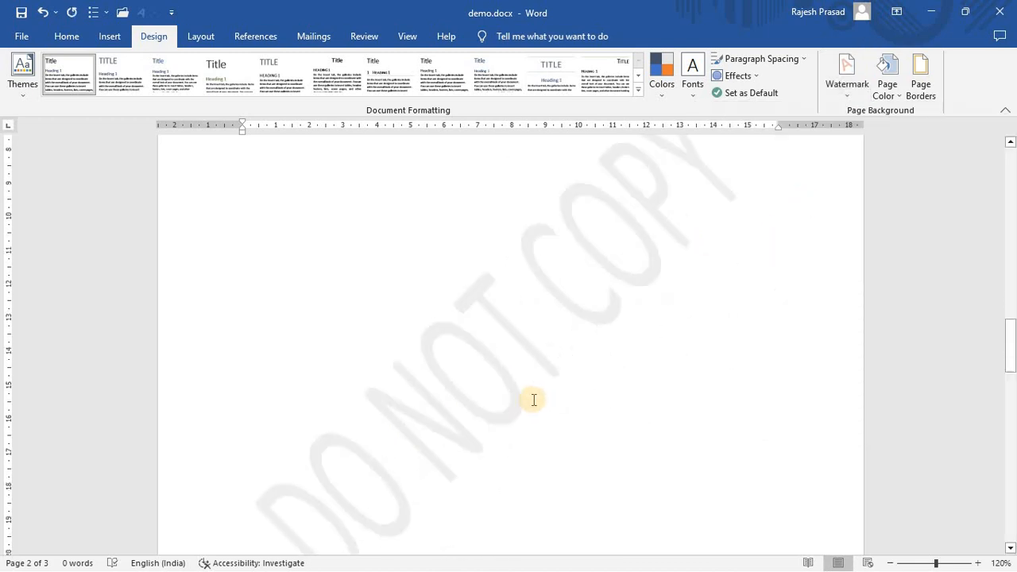
{"action": "scroll", "coordinate": [415, 379], "scroll_direction": "up", "scroll_amount": 4}
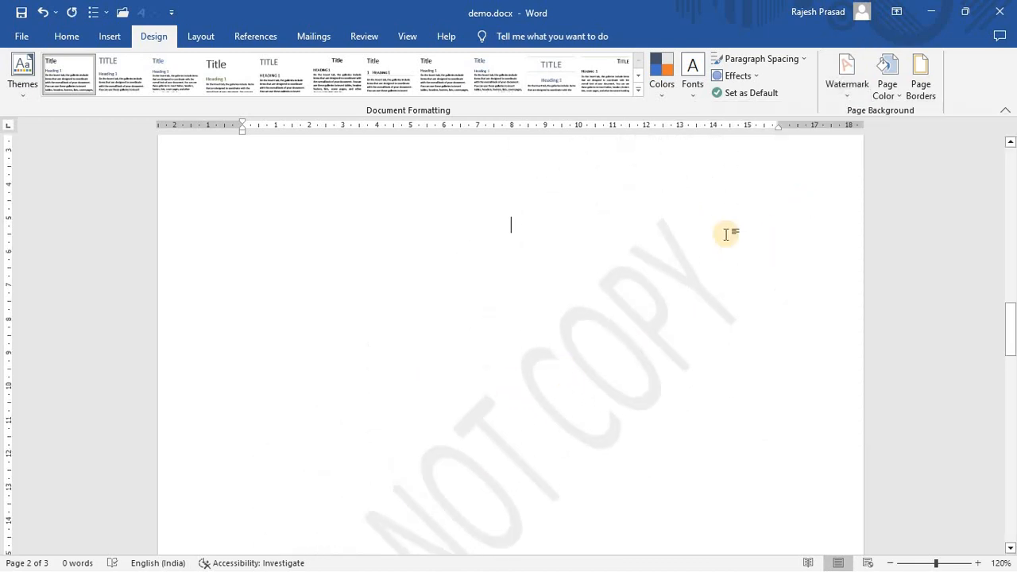
Replace the watermark with a custom diagonal text watermark reading "t3 skill center" and check it on the page
{"action": "left_click", "coordinate": [847, 97]}
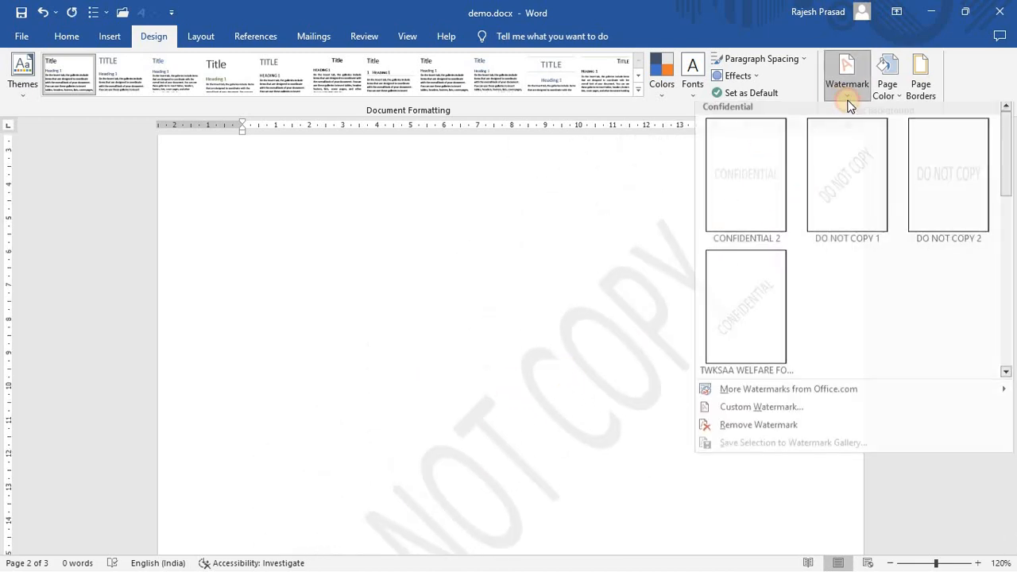
{"action": "left_click", "coordinate": [753, 412]}
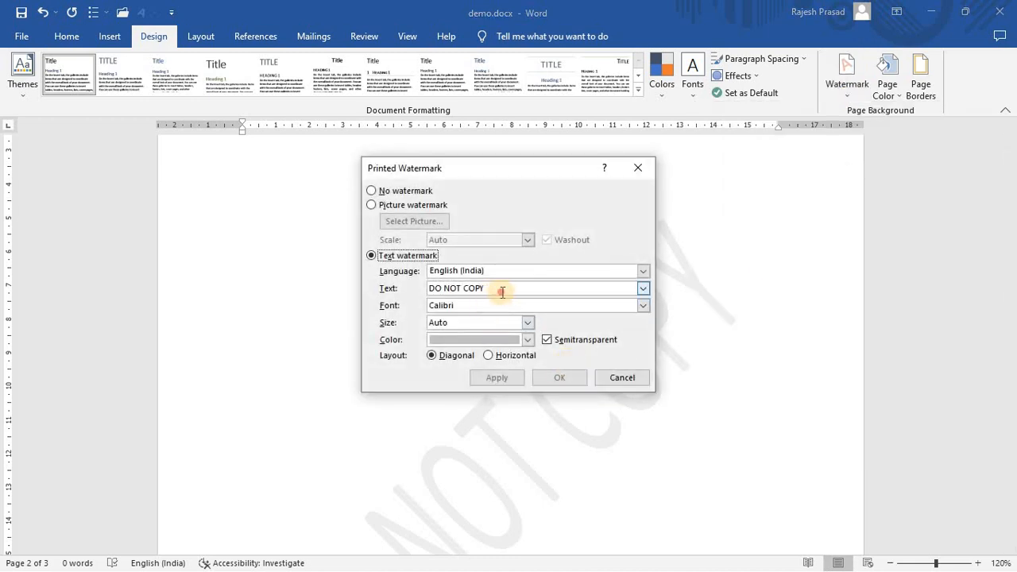
{"action": "key", "text": "BackSpace"}
{"action": "key", "text": "BackSpace"}
{"action": "key", "text": "BackSpace"}
{"action": "key", "text": "BackSpace"}
{"action": "key", "text": "BackSpace"}
{"action": "key", "text": "BackSpace"}
{"action": "key", "text": "BackSpace"}
{"action": "key", "text": "BackSpace"}
{"action": "key", "text": "BackSpace"}
{"action": "key", "text": "BackSpace"}
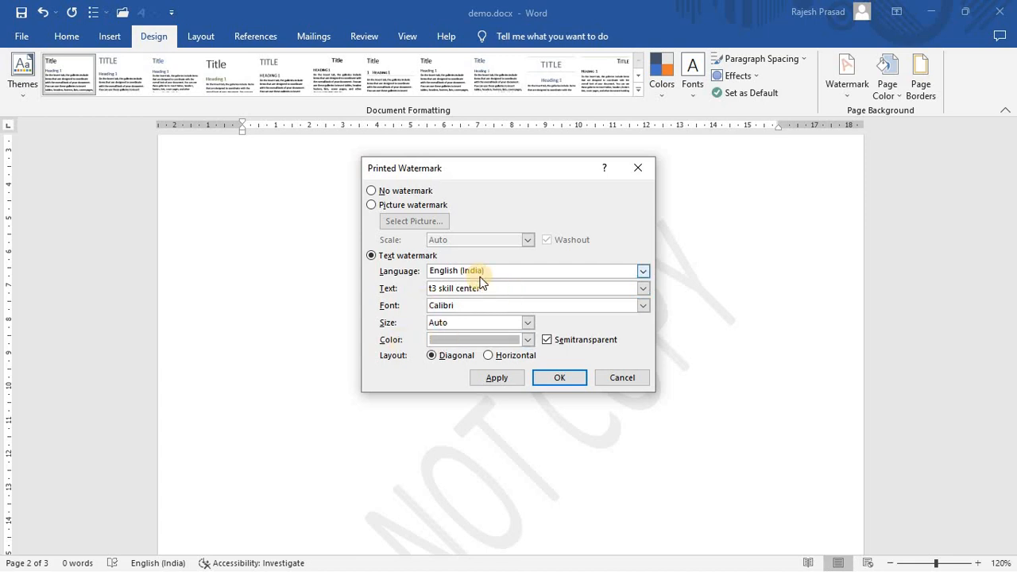
{"action": "left_click", "coordinate": [558, 378]}
{"action": "scroll", "coordinate": [609, 381], "scroll_direction": "down", "scroll_amount": 8}
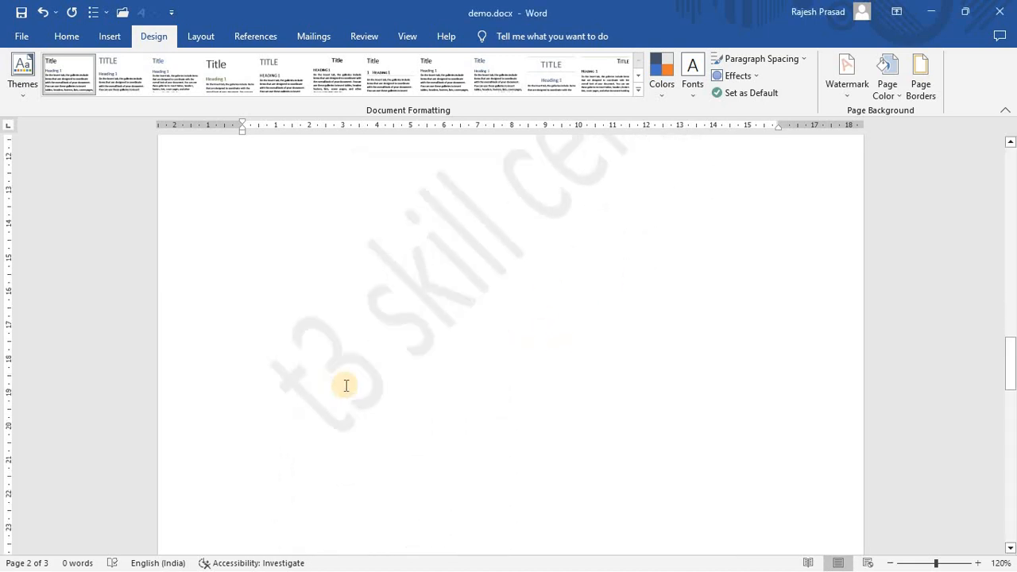
{"action": "scroll", "coordinate": [500, 370], "scroll_direction": "up", "scroll_amount": 8}
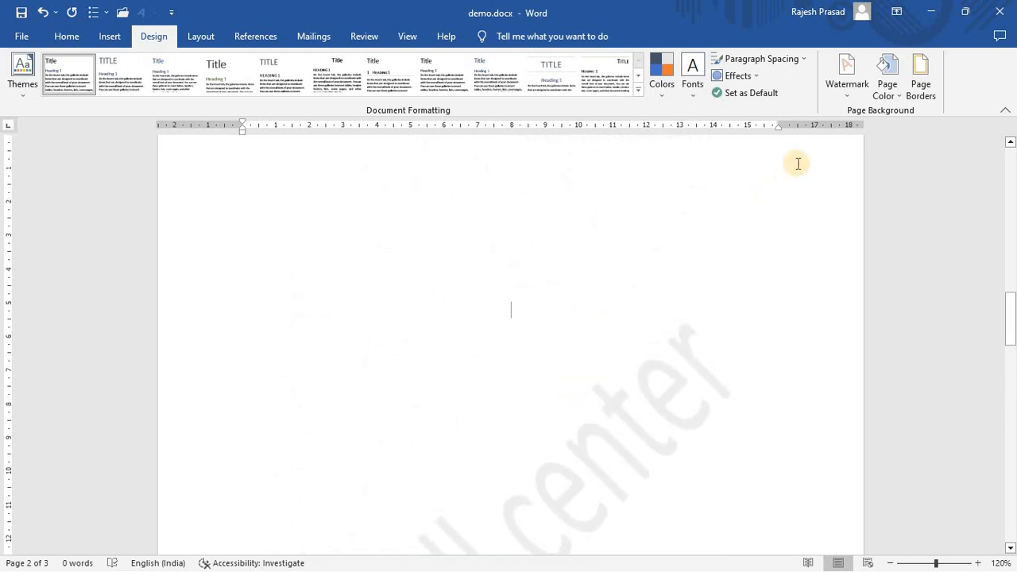
Change the layout of the custom "t3 skill center" watermark to Horizontal
{"action": "left_click", "coordinate": [847, 80]}
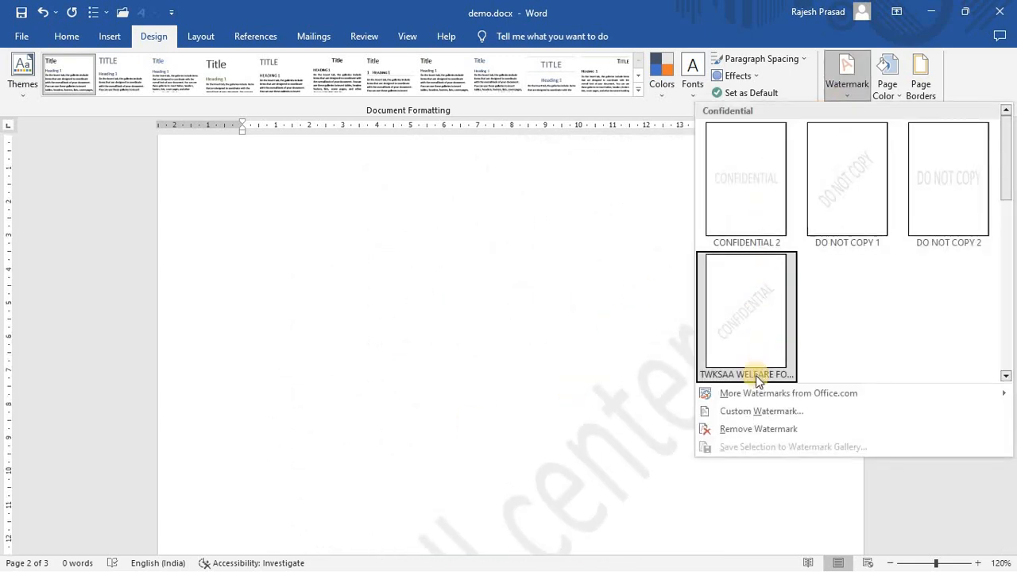
{"action": "left_click", "coordinate": [755, 412]}
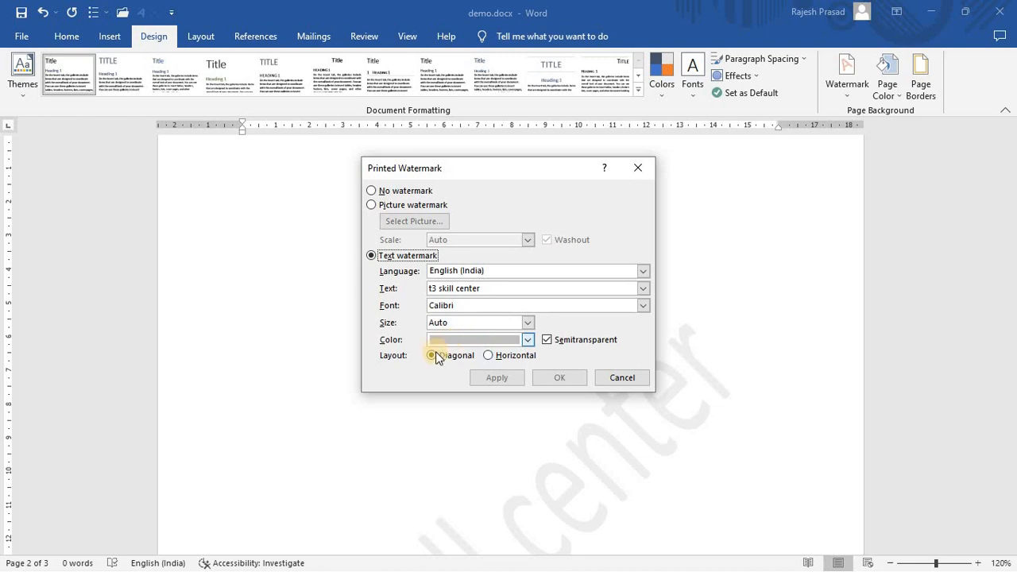
{"action": "left_click", "coordinate": [488, 356]}
{"action": "left_click", "coordinate": [560, 379]}
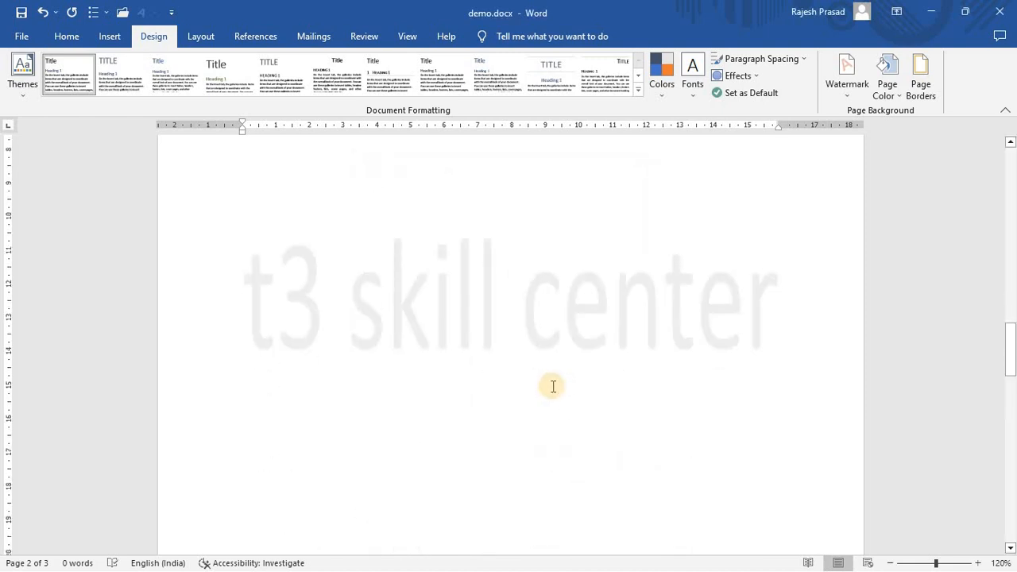
Set the custom text watermark's color to standard red and check it on the second page
{"action": "left_click", "coordinate": [849, 94]}
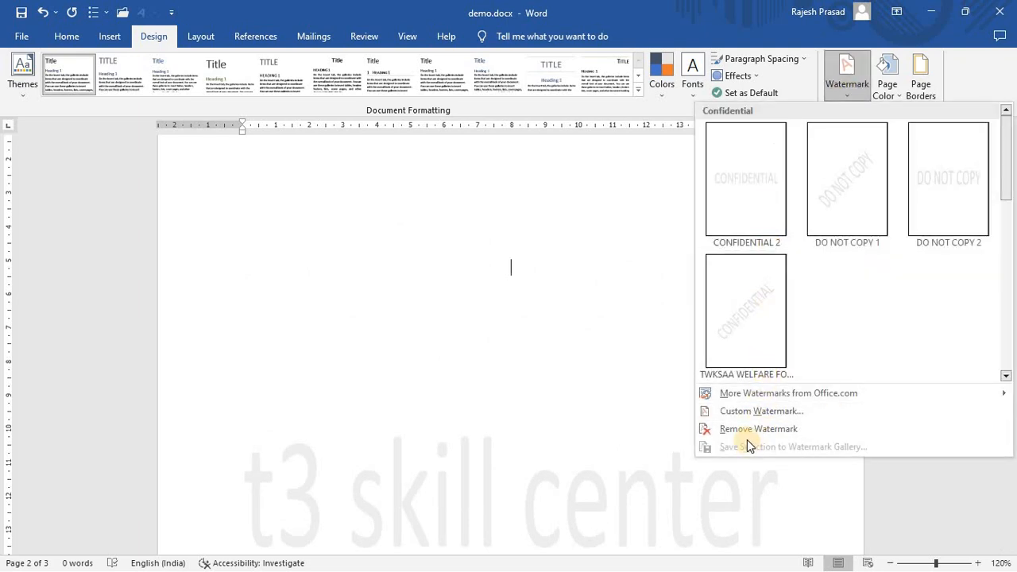
{"action": "left_click", "coordinate": [588, 291]}
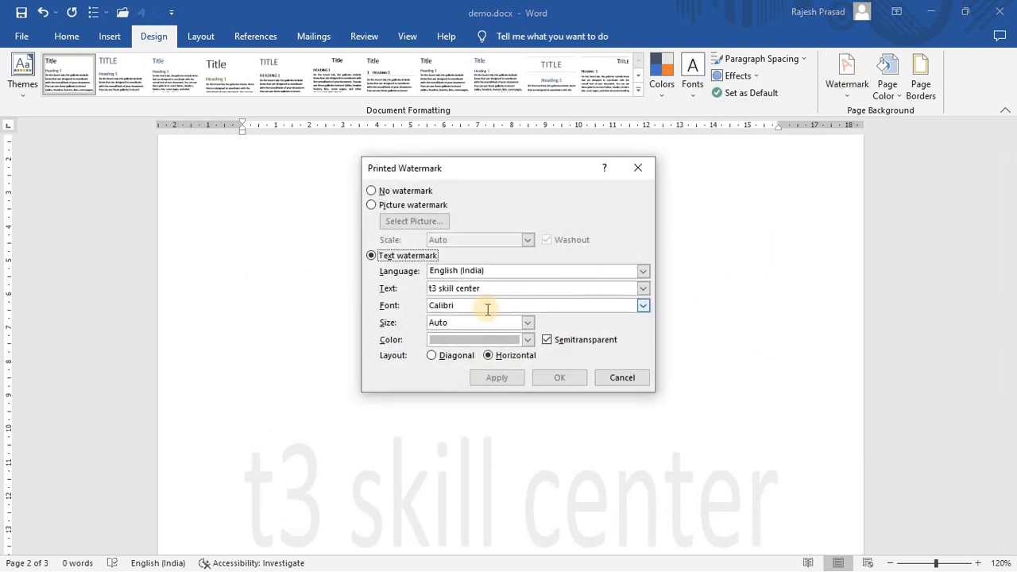
{"action": "left_click", "coordinate": [528, 342]}
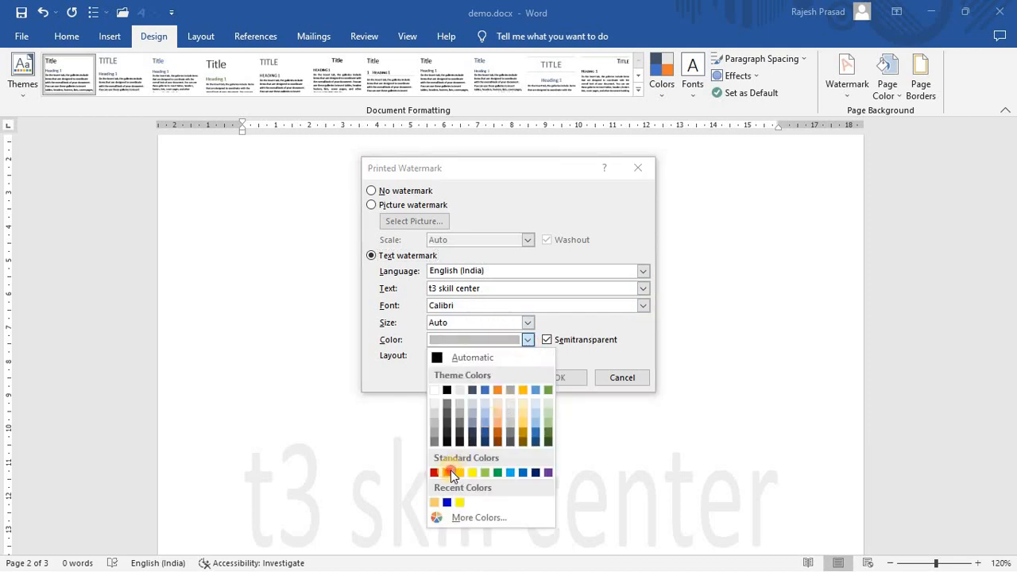
{"action": "left_click", "coordinate": [446, 473]}
{"action": "left_click", "coordinate": [567, 381]}
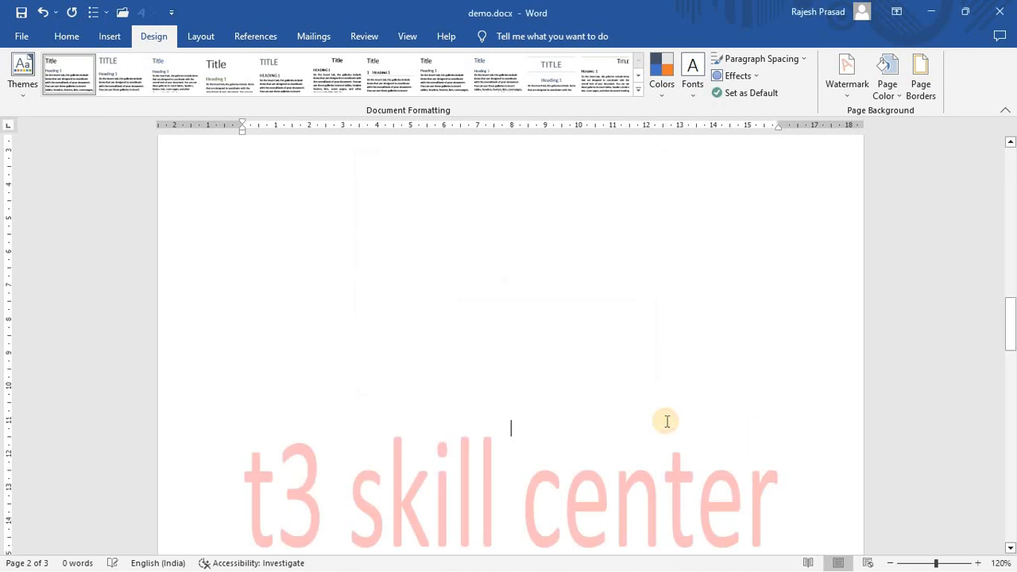
{"action": "scroll", "coordinate": [669, 420], "scroll_direction": "down", "scroll_amount": 6}
{"action": "scroll", "coordinate": [761, 290], "scroll_direction": "up", "scroll_amount": 5}
Change the red text watermark to a Diagonal layout with font size 48 and check it on the page
{"action": "left_click", "coordinate": [852, 94]}
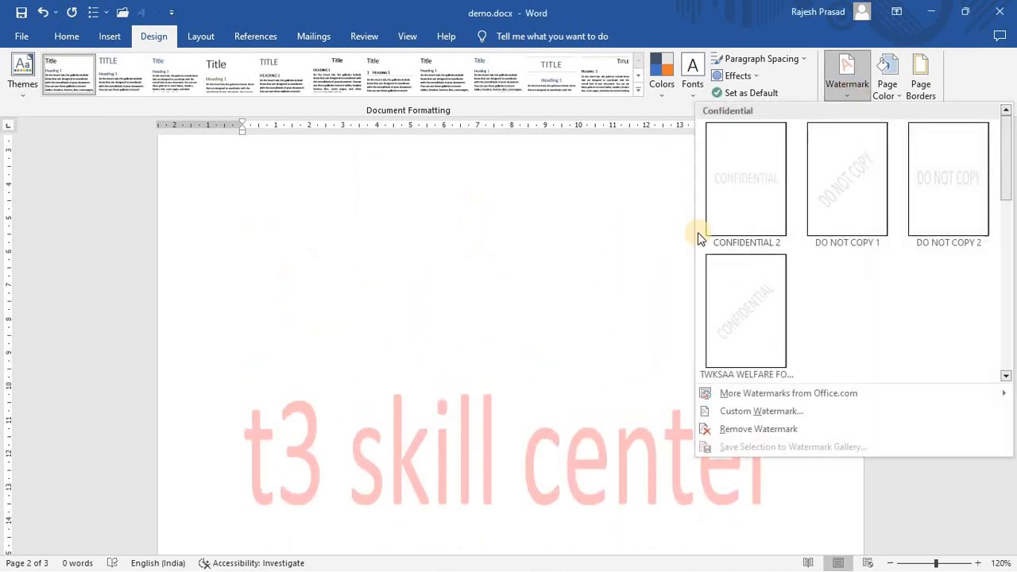
{"action": "left_click", "coordinate": [759, 412]}
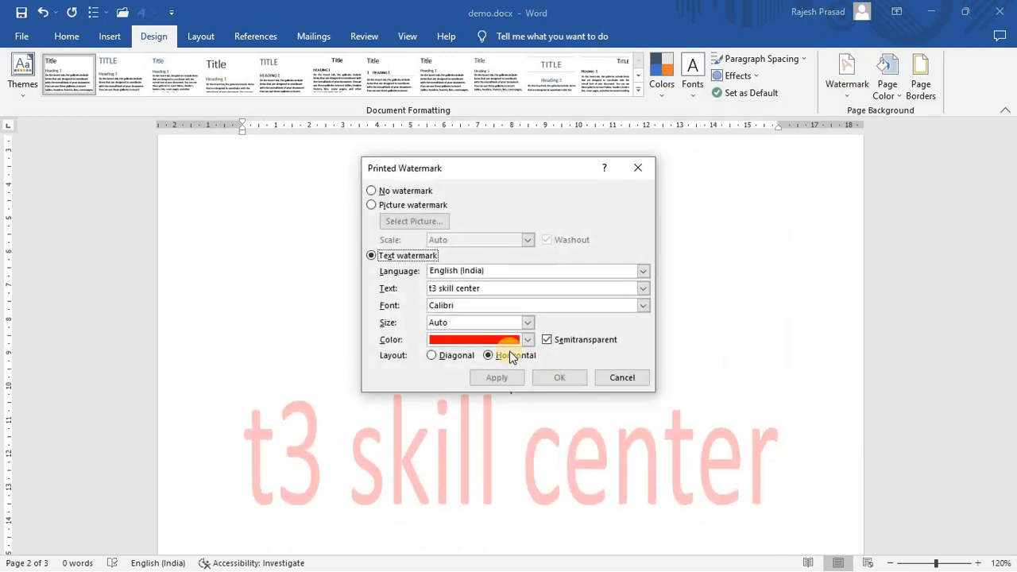
{"action": "left_click", "coordinate": [432, 358]}
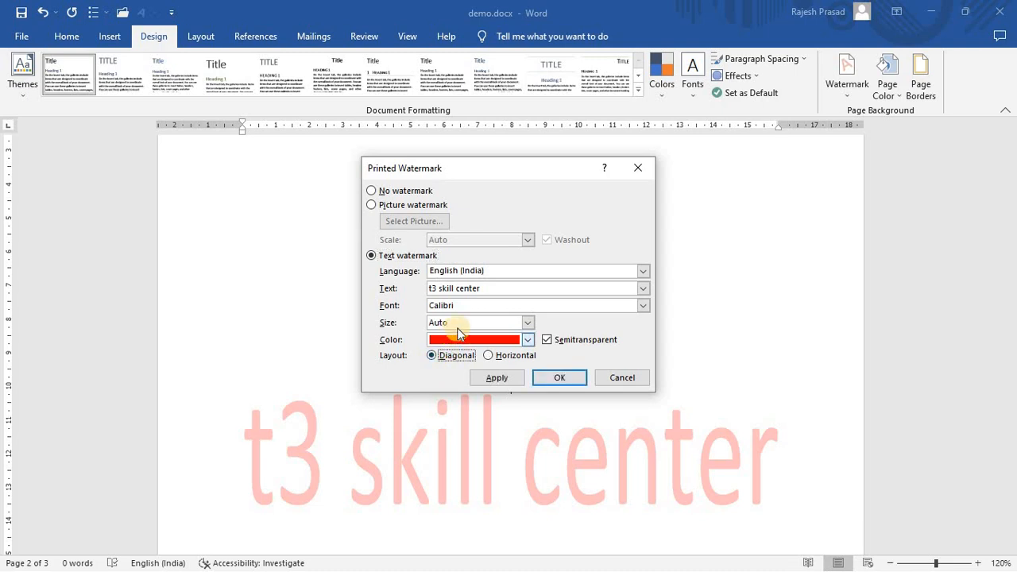
{"action": "left_click", "coordinate": [526, 324]}
{"action": "left_click", "coordinate": [451, 370]}
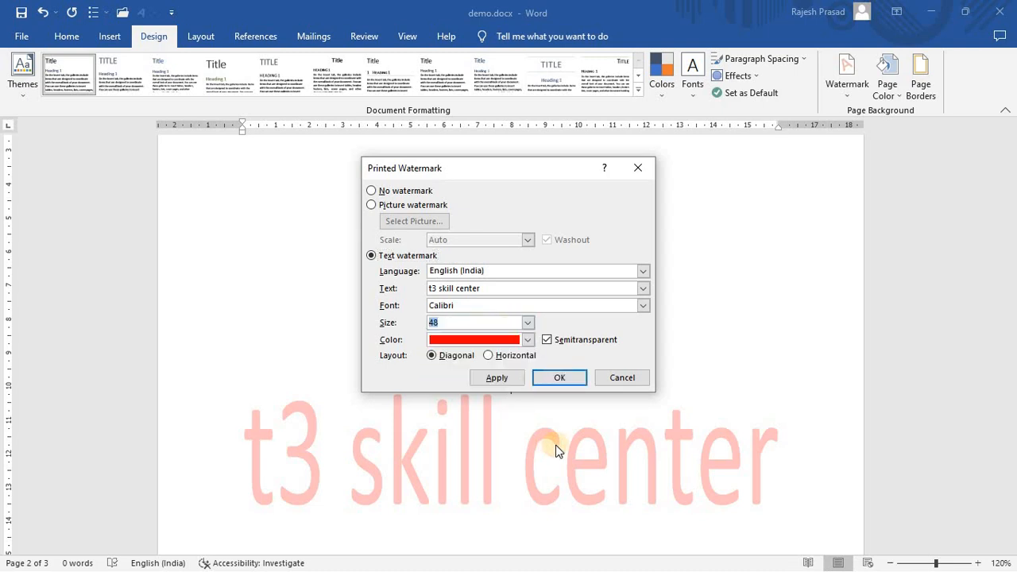
{"action": "left_click", "coordinate": [560, 377]}
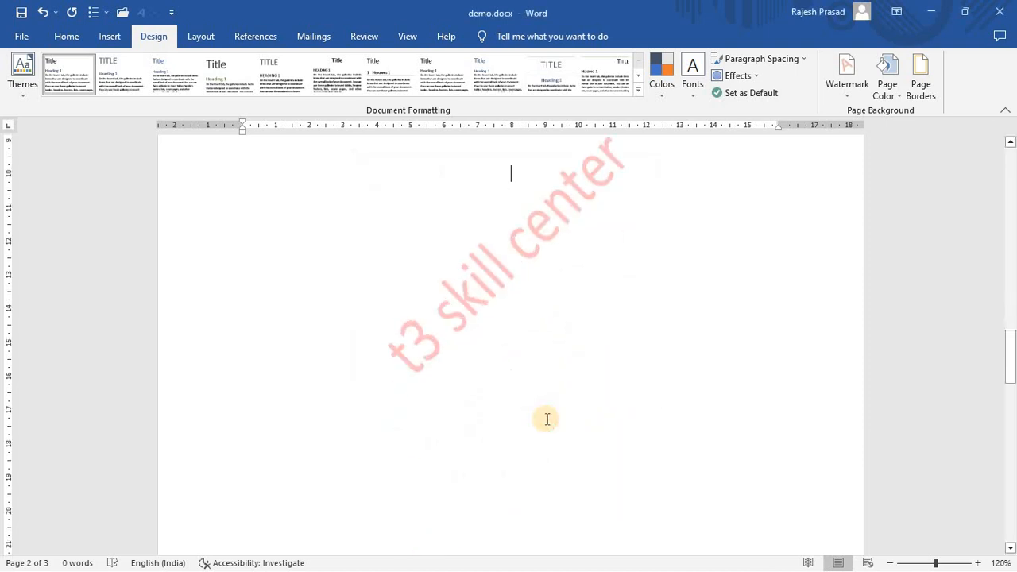
{"action": "scroll", "coordinate": [546, 419], "scroll_direction": "up", "scroll_amount": 5}
Set the text watermark's size to Auto and its font to Calibri Light, and check it on the page
{"action": "left_click", "coordinate": [848, 92]}
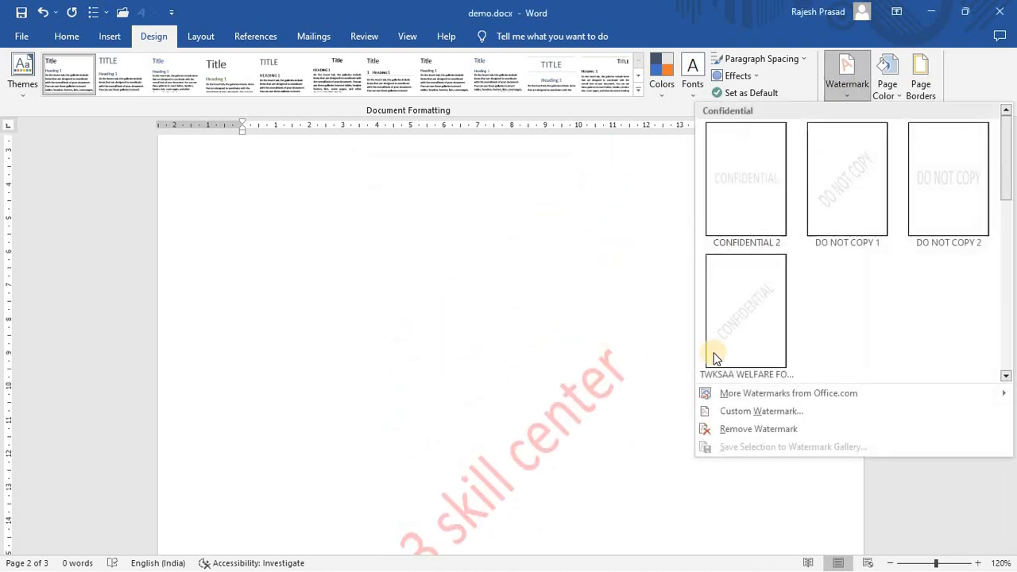
{"action": "left_click", "coordinate": [735, 411]}
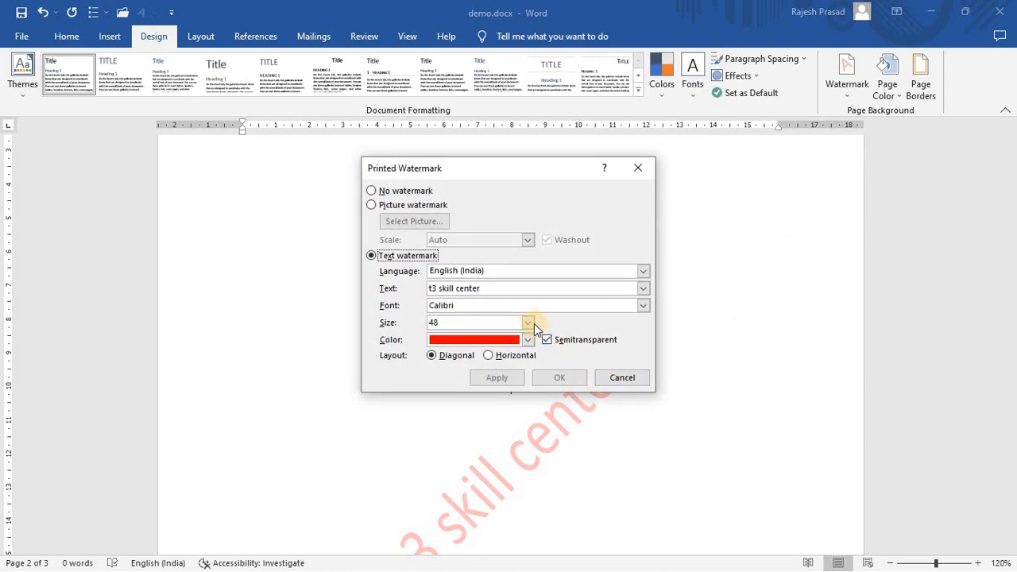
{"action": "left_click", "coordinate": [528, 323]}
{"action": "left_click", "coordinate": [462, 336]}
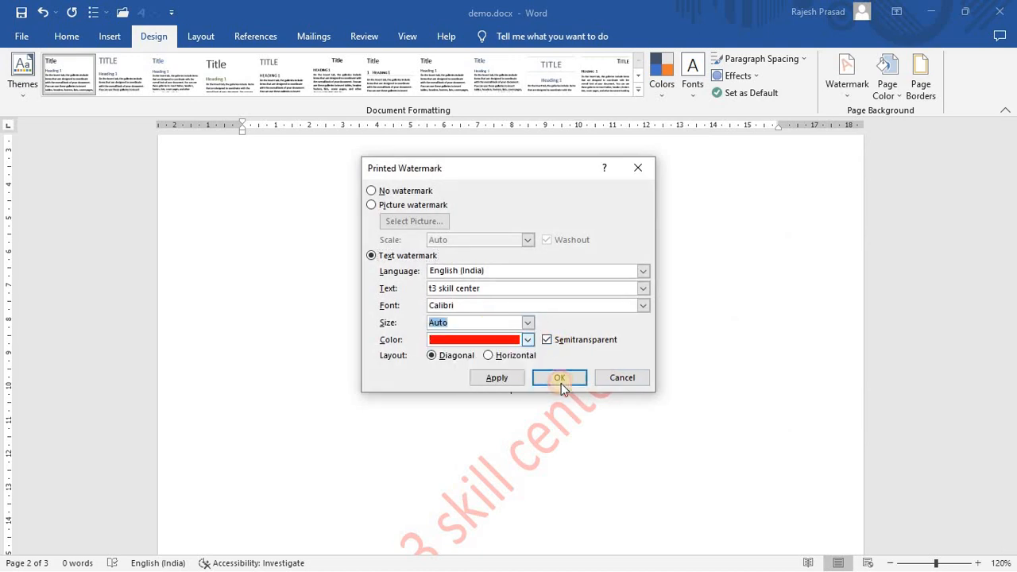
{"action": "left_click", "coordinate": [644, 306]}
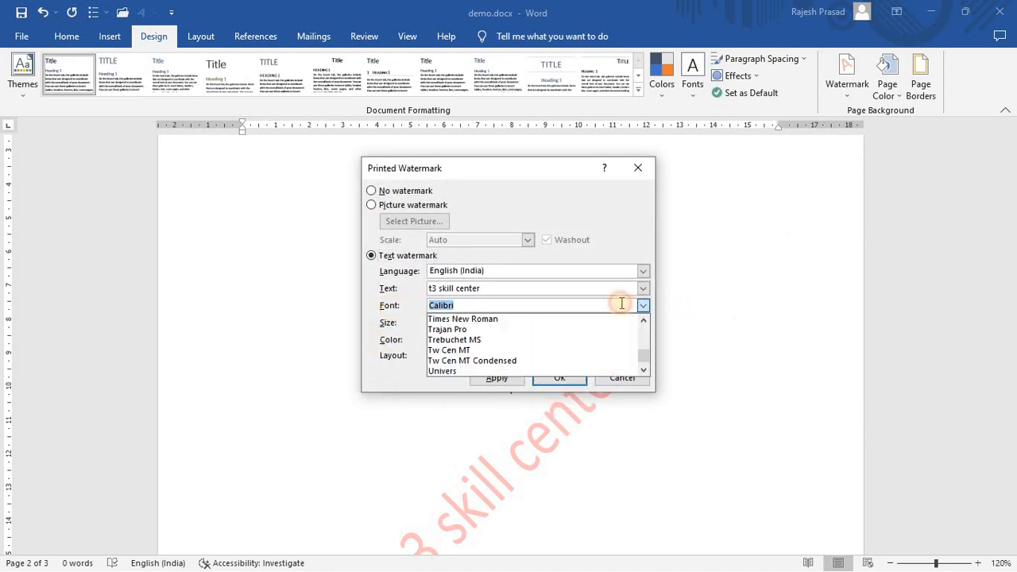
{"action": "left_click", "coordinate": [484, 329]}
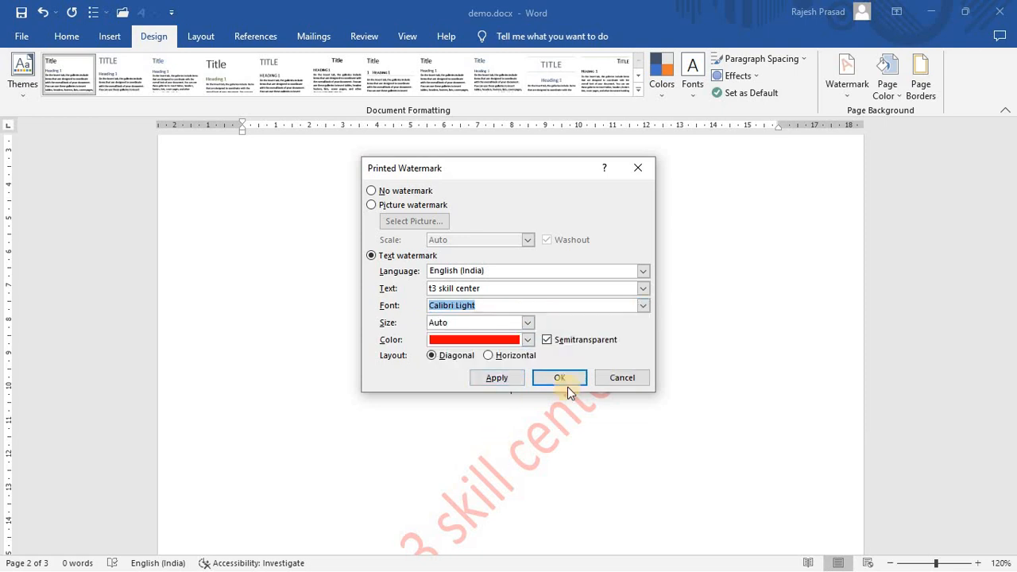
{"action": "scroll", "coordinate": [584, 428], "scroll_direction": "down", "scroll_amount": 5}
{"action": "scroll", "coordinate": [584, 427], "scroll_direction": "up", "scroll_amount": 6}
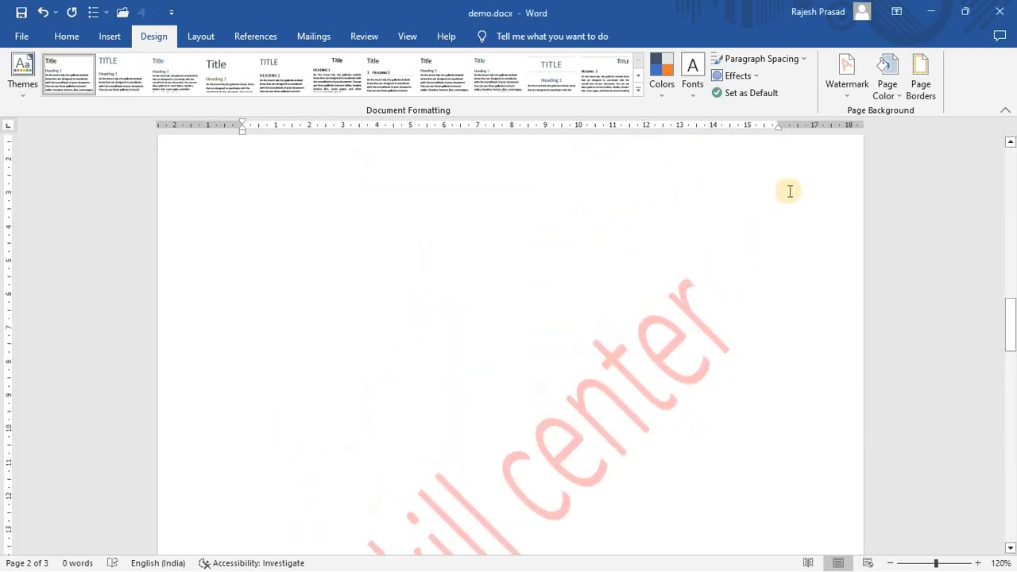
Remove the "t3 skill center" watermark from the document
{"action": "left_click", "coordinate": [848, 87]}
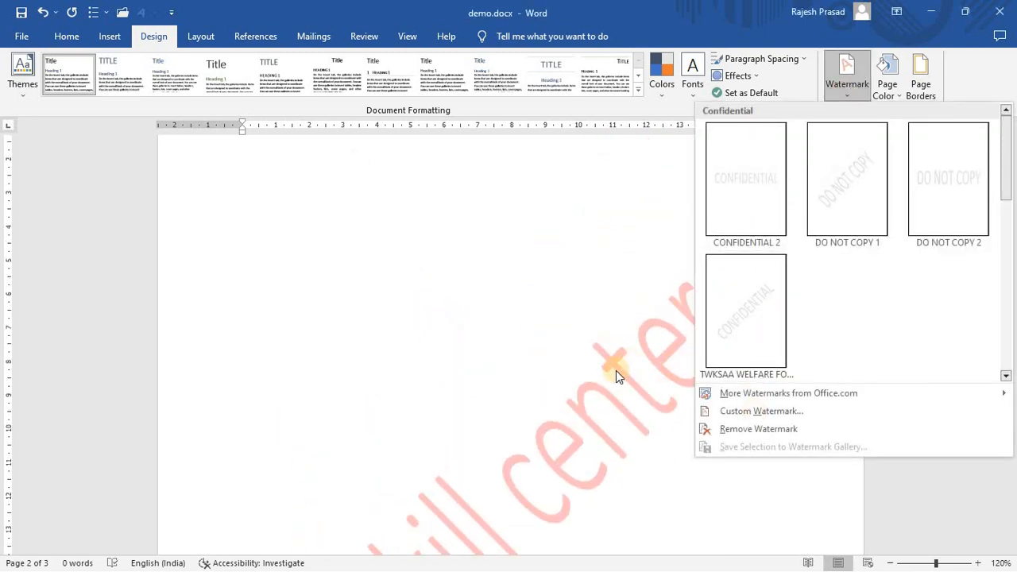
{"action": "left_click", "coordinate": [705, 433]}
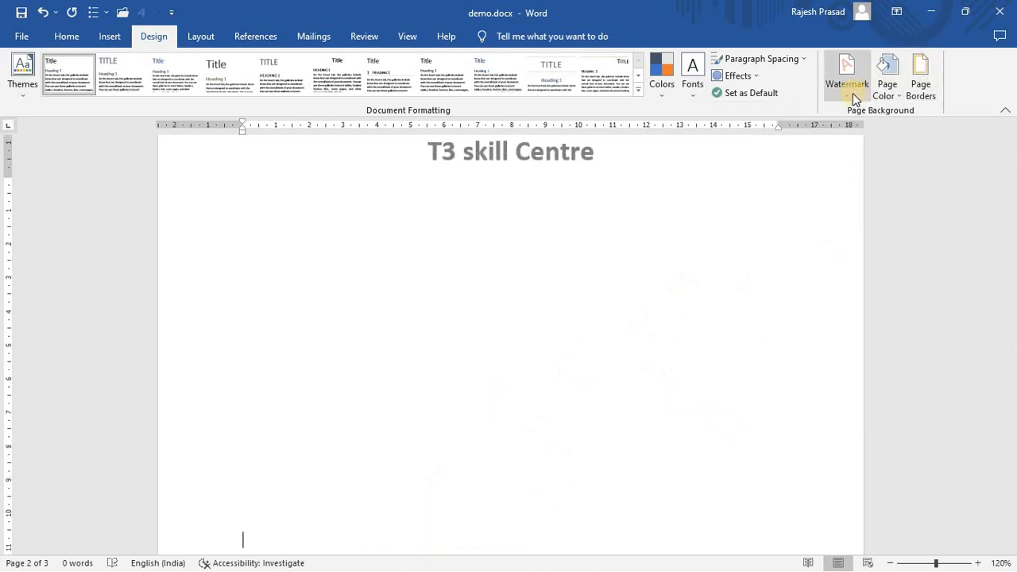
{"action": "left_click", "coordinate": [853, 93]}
{"action": "left_click", "coordinate": [612, 334]}
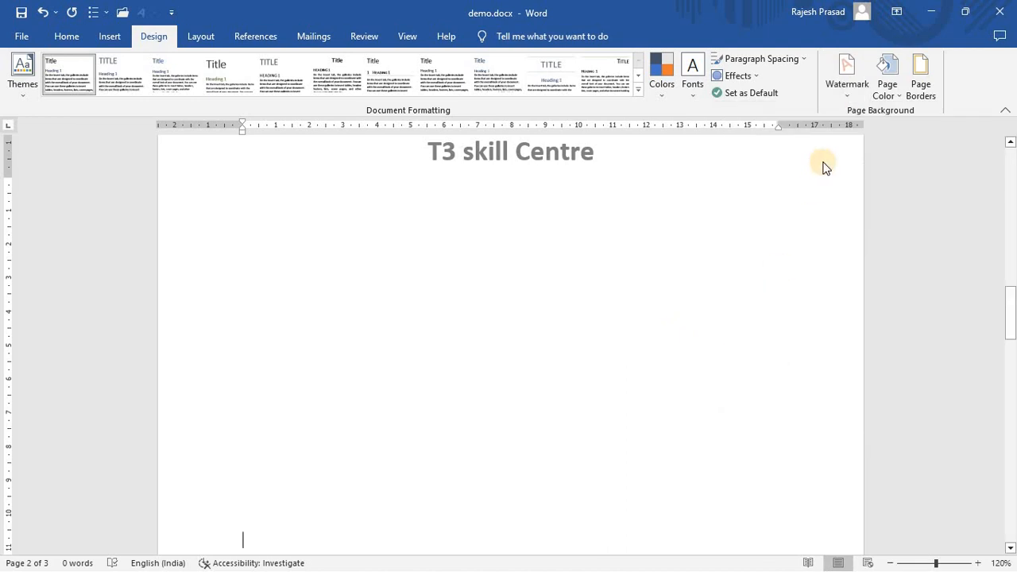
Apply the standard green page color to the document and check it across the pages
{"action": "left_click", "coordinate": [921, 84]}
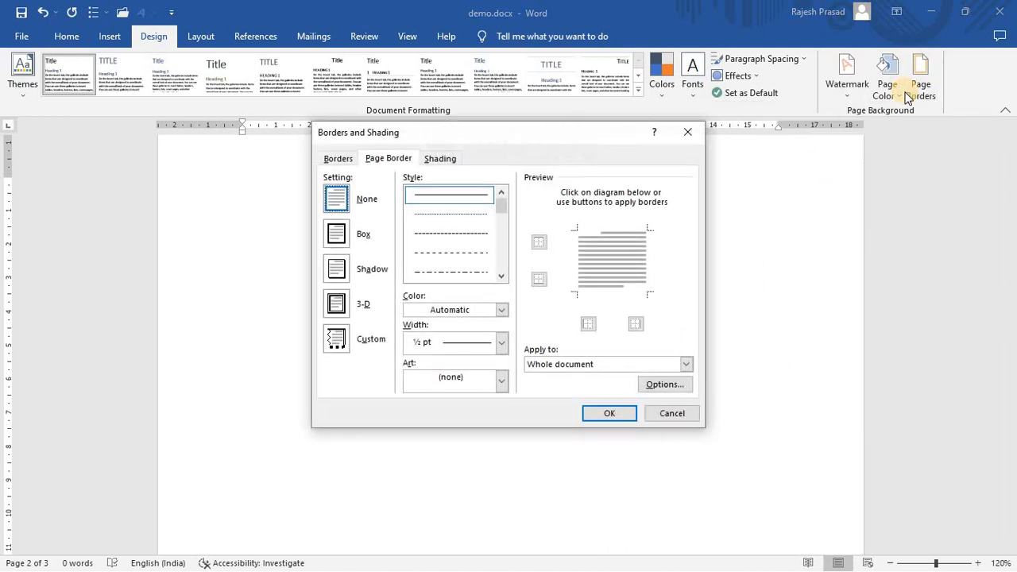
{"action": "left_click", "coordinate": [688, 131]}
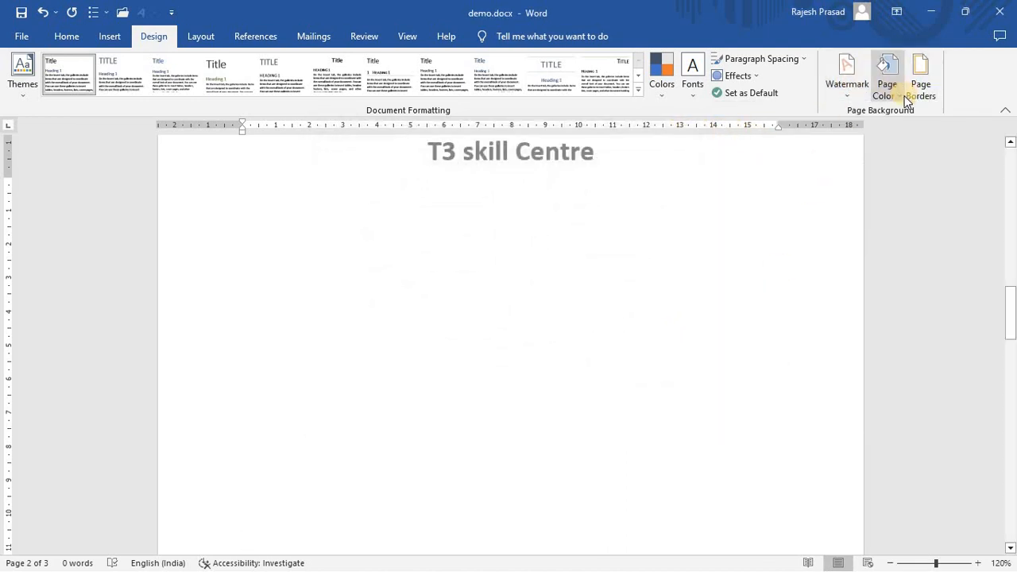
{"action": "left_click", "coordinate": [902, 97]}
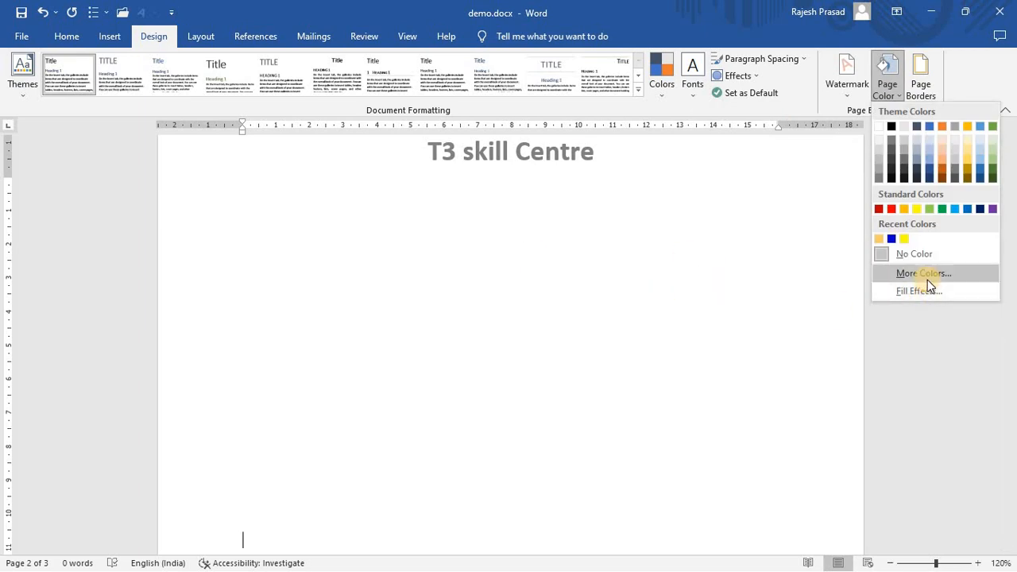
{"action": "left_click", "coordinate": [943, 209]}
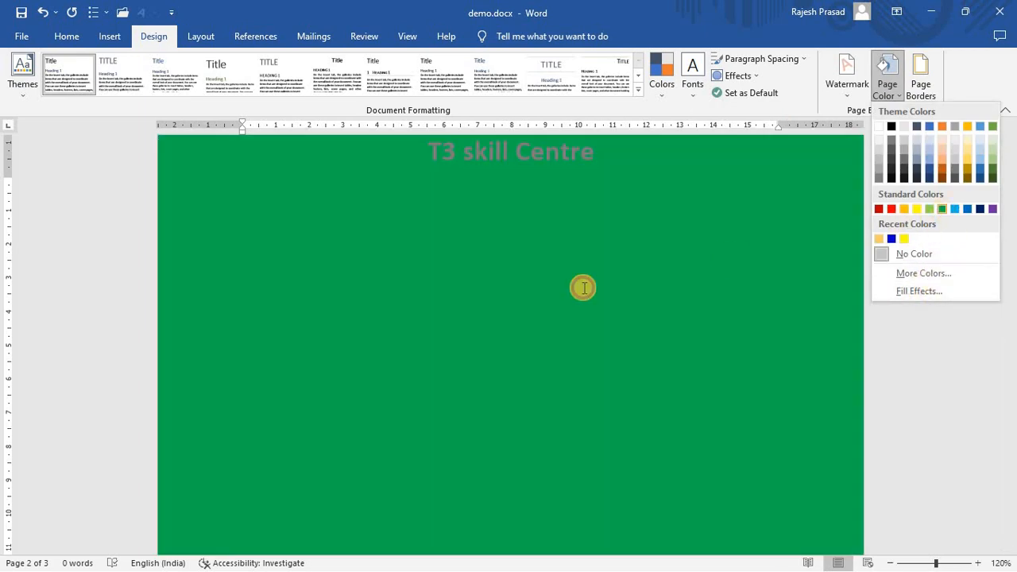
{"action": "scroll", "coordinate": [546, 318], "scroll_direction": "down", "scroll_amount": 8}
{"action": "scroll", "coordinate": [551, 342], "scroll_direction": "down", "scroll_amount": 10}
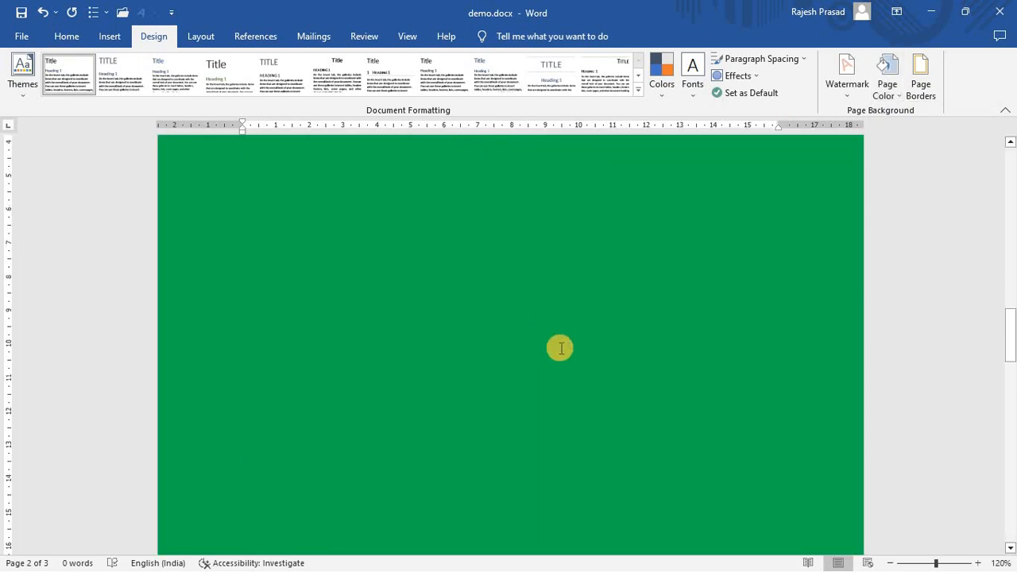
{"action": "scroll", "coordinate": [634, 468], "scroll_direction": "up", "scroll_amount": 5}
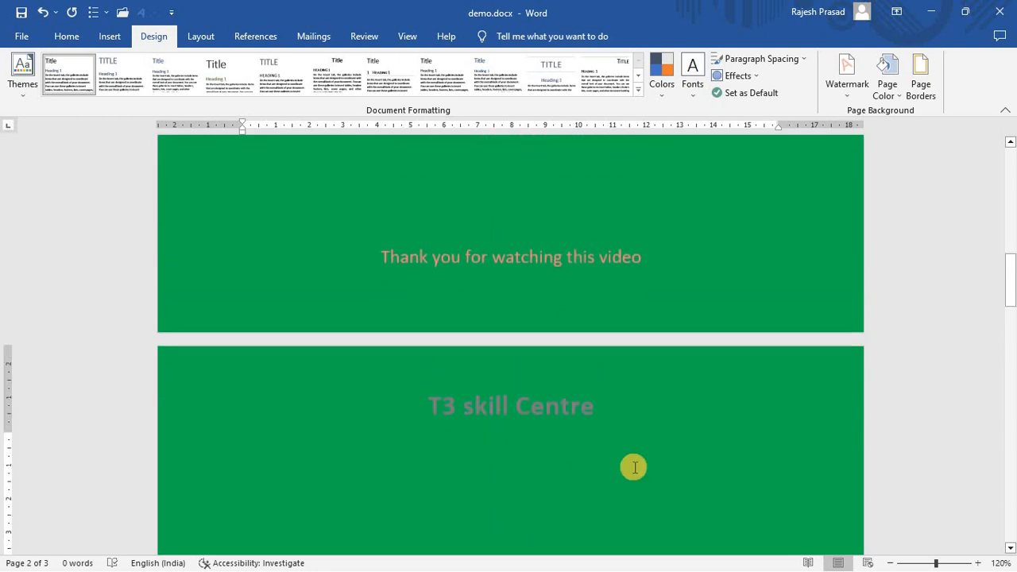
{"action": "scroll", "coordinate": [633, 466], "scroll_direction": "down", "scroll_amount": 10}
{"action": "left_click", "coordinate": [505, 307]}
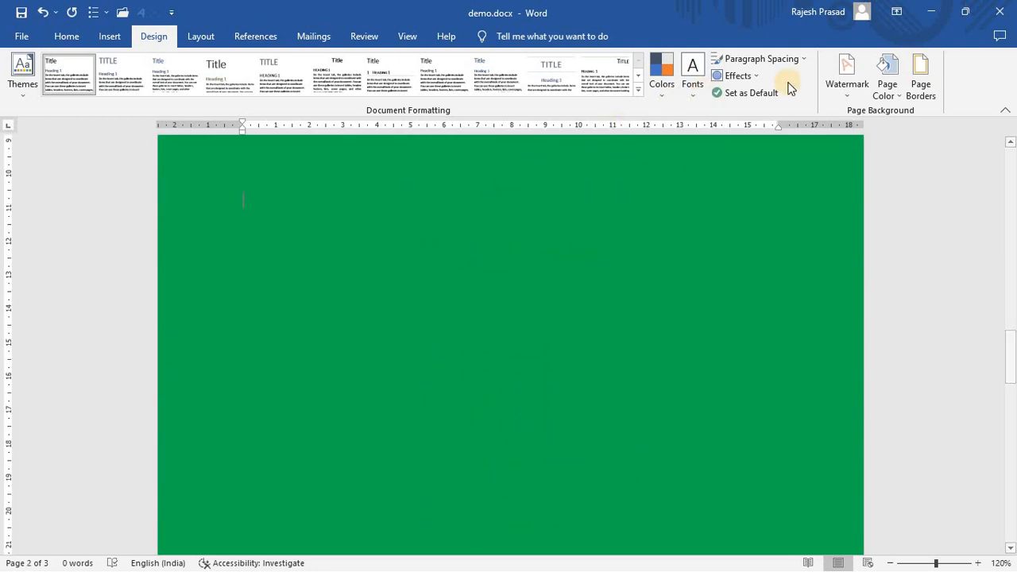
Change the page color to black and set it back to the white theme color
{"action": "left_click", "coordinate": [898, 91]}
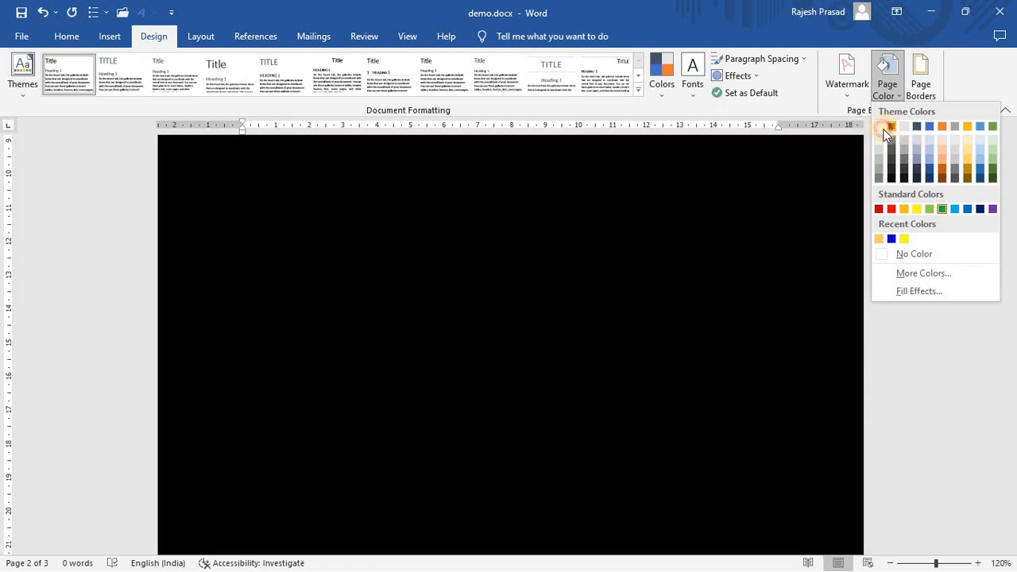
{"action": "left_click", "coordinate": [892, 126]}
{"action": "left_click", "coordinate": [899, 94]}
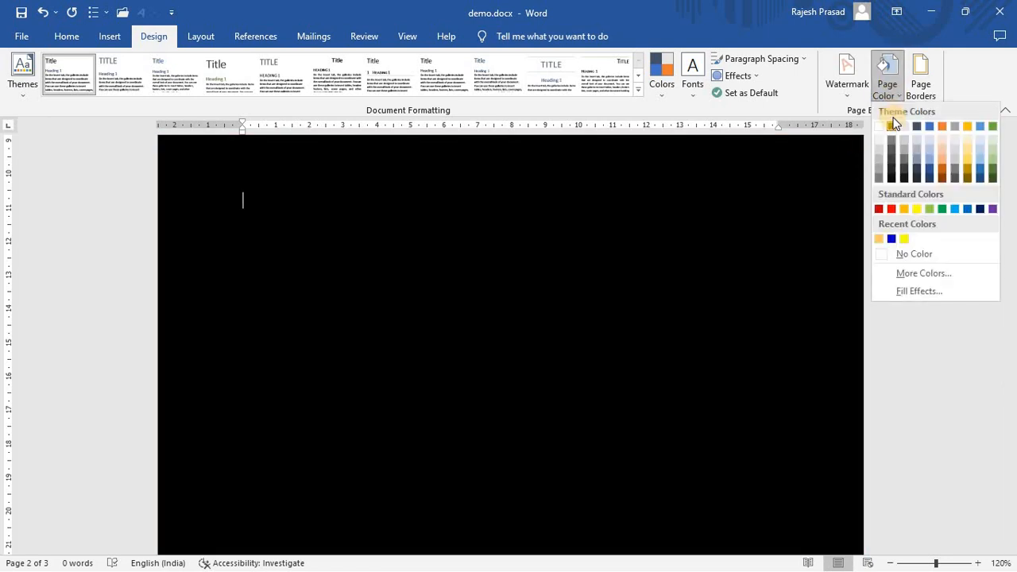
{"action": "left_click", "coordinate": [880, 127]}
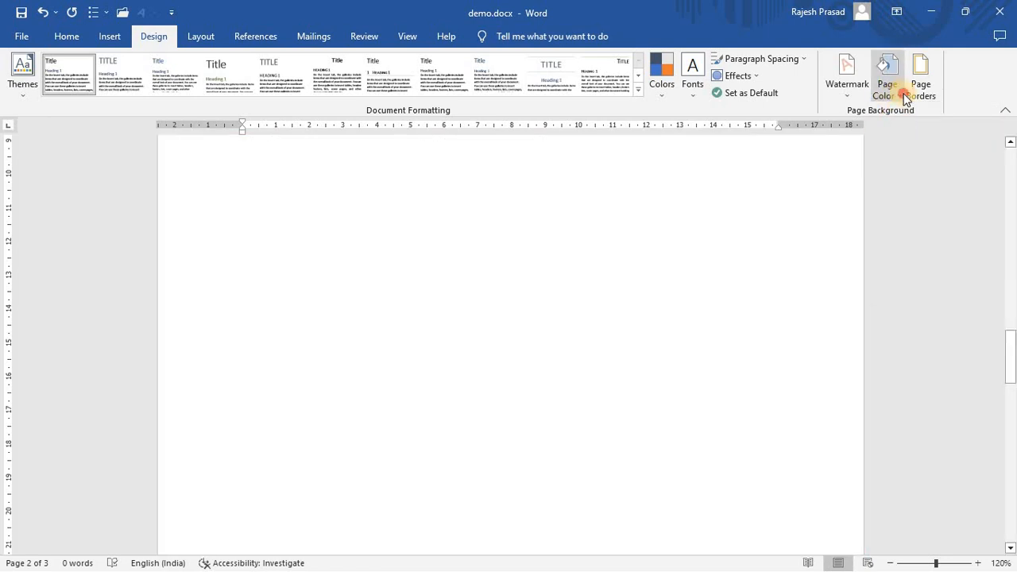
Try the standard dark blue page color and return the pages to white
{"action": "left_click", "coordinate": [904, 95]}
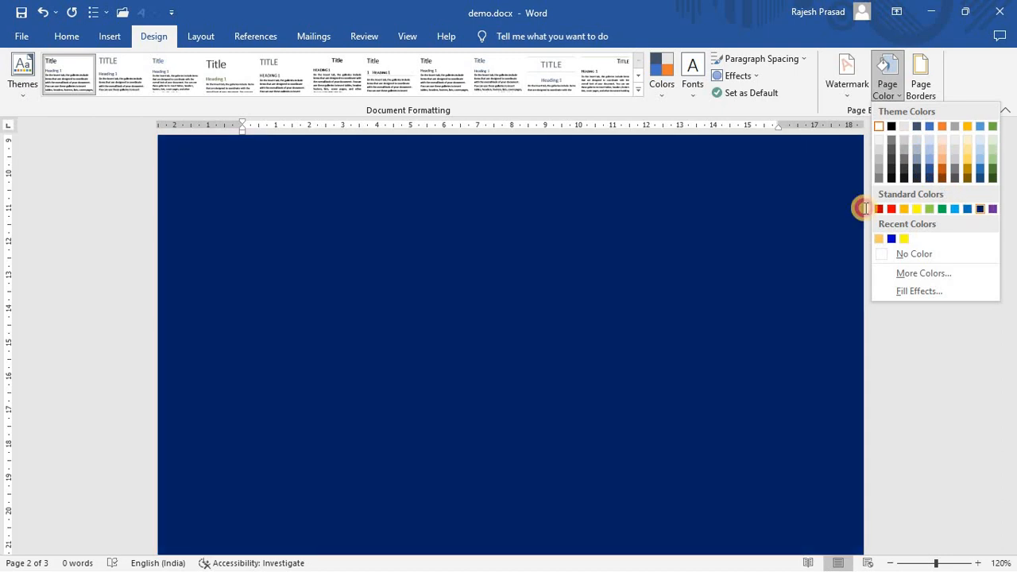
{"action": "left_click", "coordinate": [980, 209]}
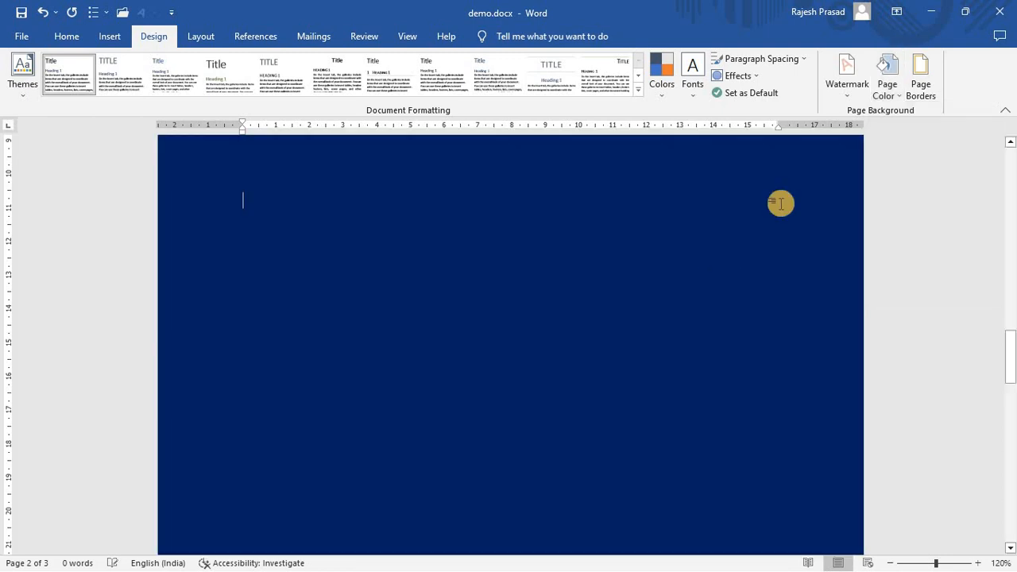
{"action": "left_click", "coordinate": [897, 93]}
{"action": "left_click", "coordinate": [846, 175]}
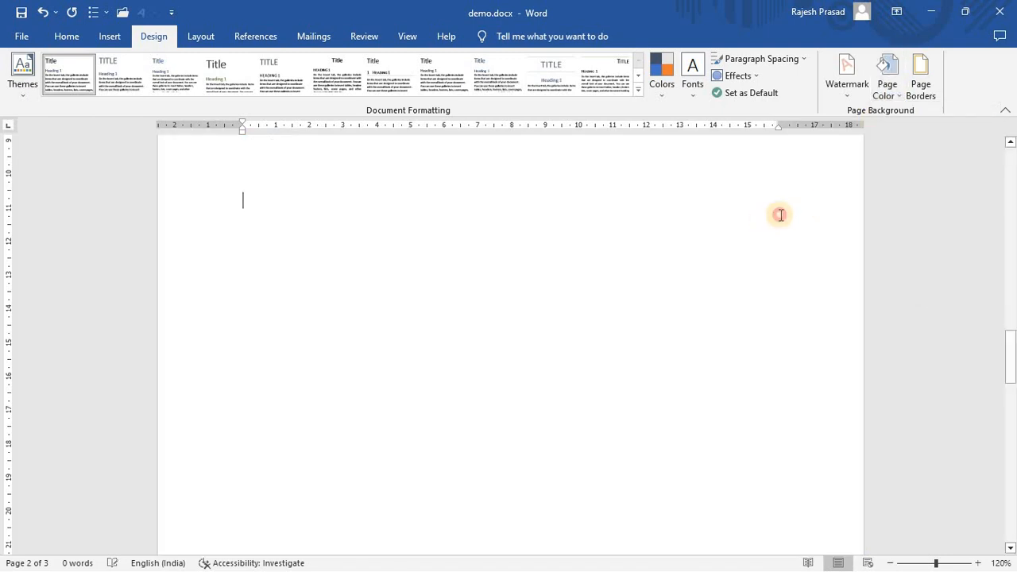
{"action": "left_click", "coordinate": [920, 102]}
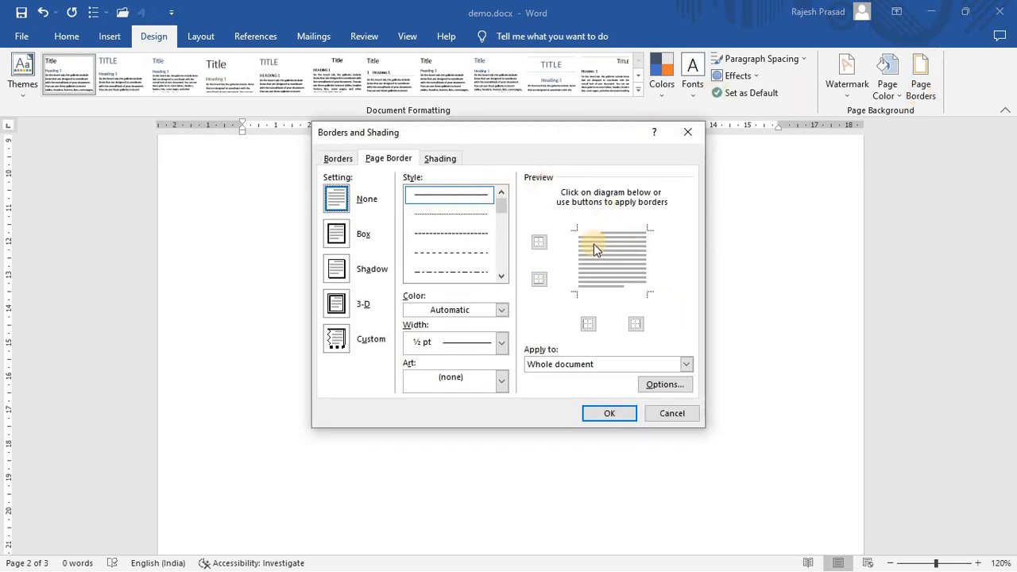
{"action": "left_click", "coordinate": [612, 413]}
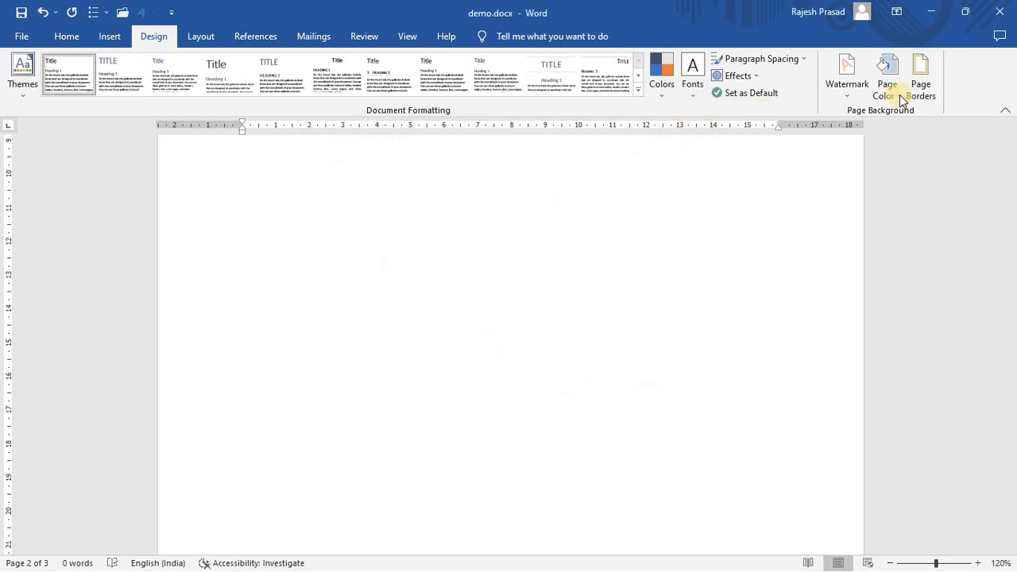
{"action": "left_click", "coordinate": [923, 94]}
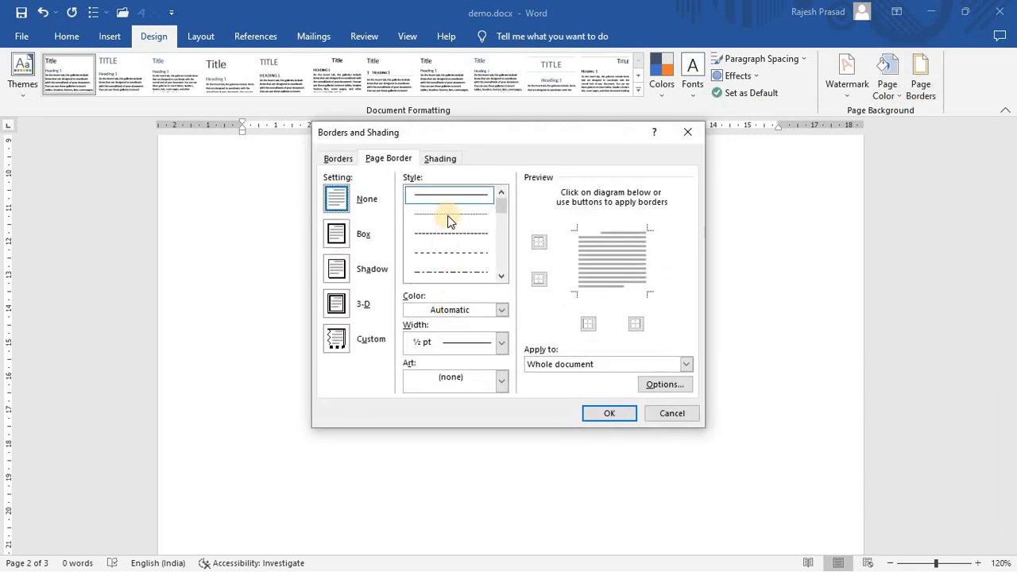
{"action": "left_click", "coordinate": [595, 411]}
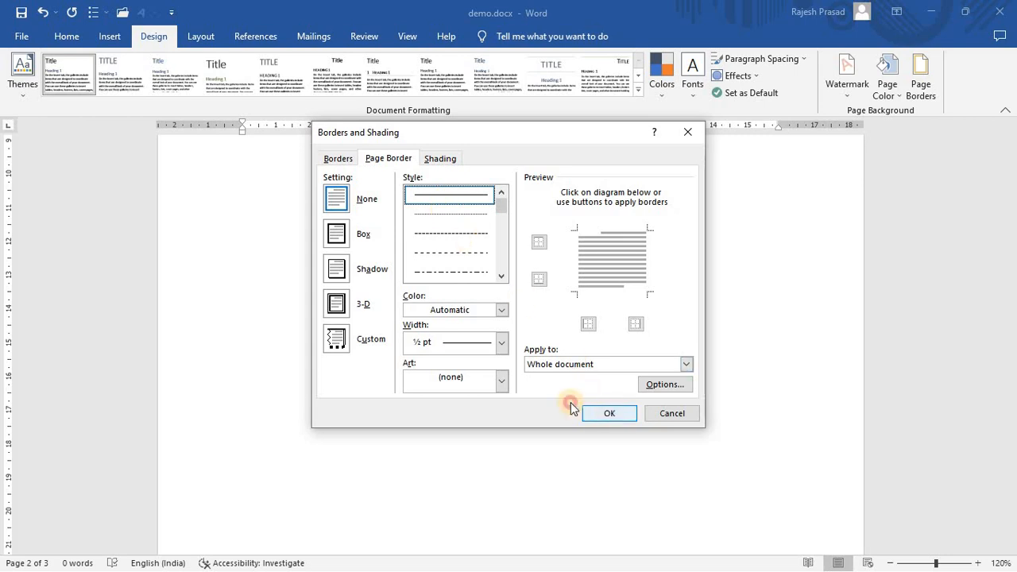
{"action": "scroll", "coordinate": [428, 334], "scroll_direction": "up", "scroll_amount": 3}
{"action": "scroll", "coordinate": [428, 334], "scroll_direction": "up", "scroll_amount": 3}
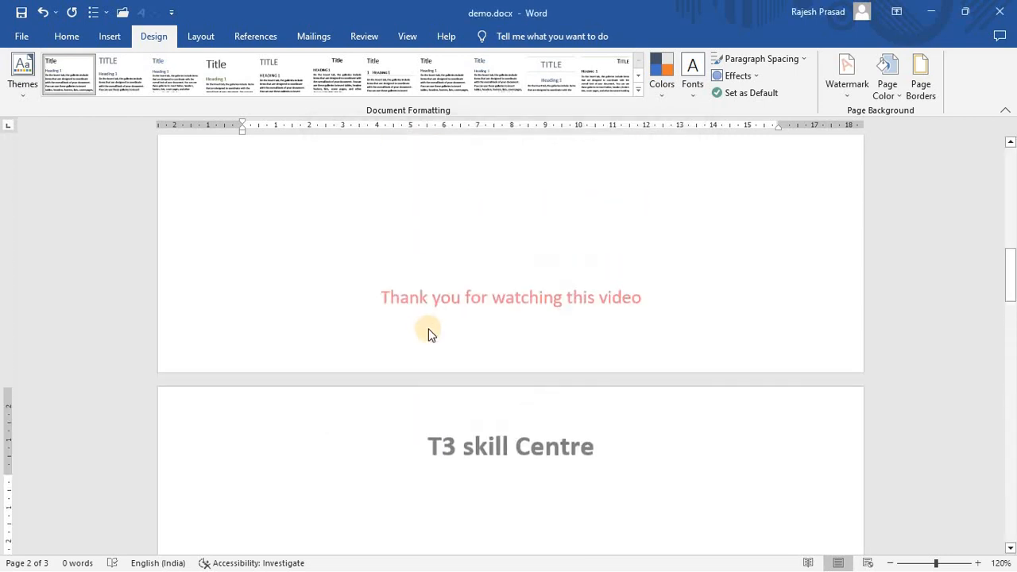
{"action": "scroll", "coordinate": [620, 334], "scroll_direction": "up", "scroll_amount": 8}
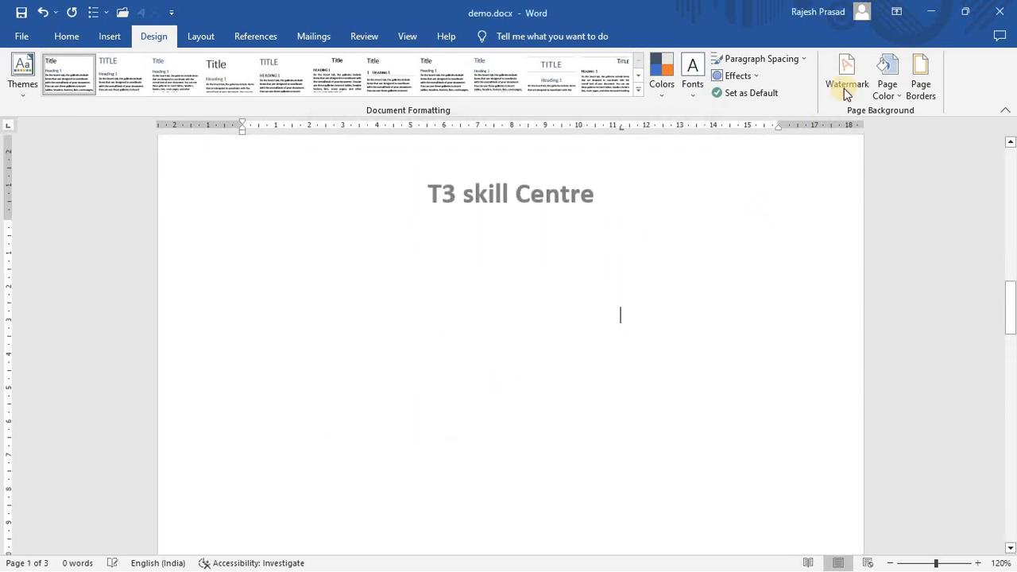
Apply a box page border with the fine dotted line style to the whole document and check it across the pages
{"action": "left_click", "coordinate": [919, 86]}
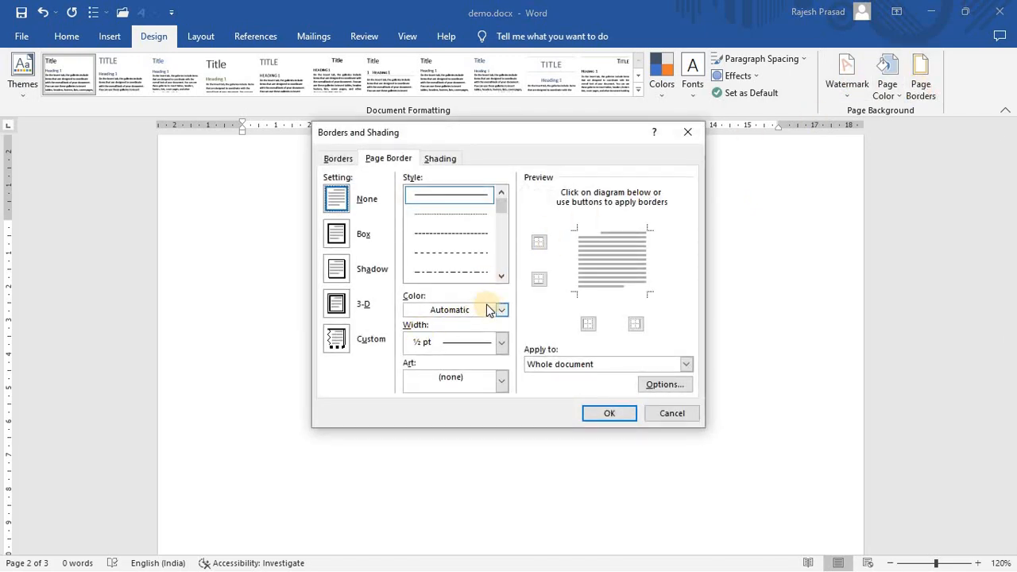
{"action": "left_click", "coordinate": [336, 239]}
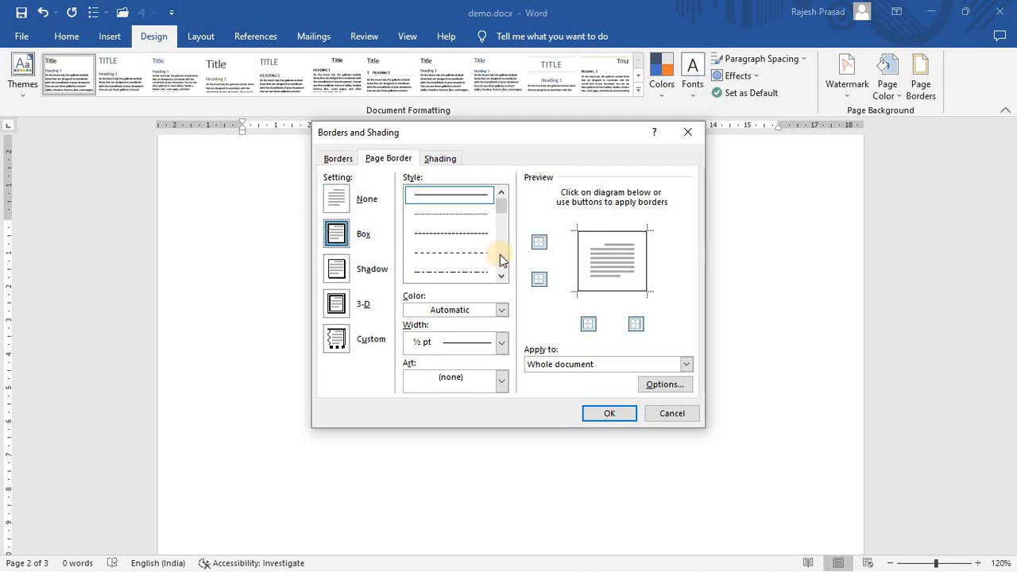
{"action": "left_click", "coordinate": [438, 213]}
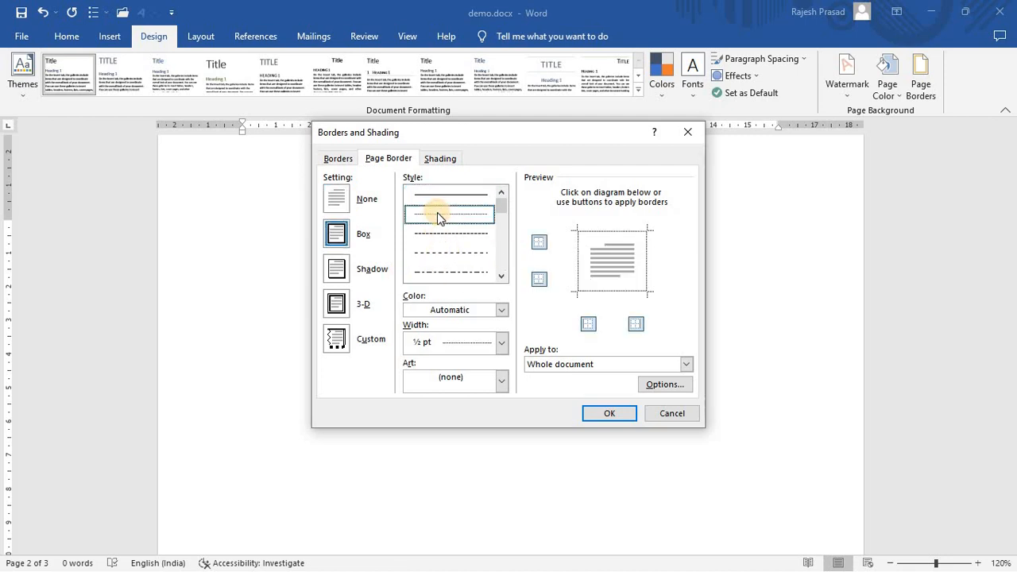
{"action": "left_click", "coordinate": [608, 413]}
{"action": "scroll", "coordinate": [372, 275], "scroll_direction": "up", "scroll_amount": 2}
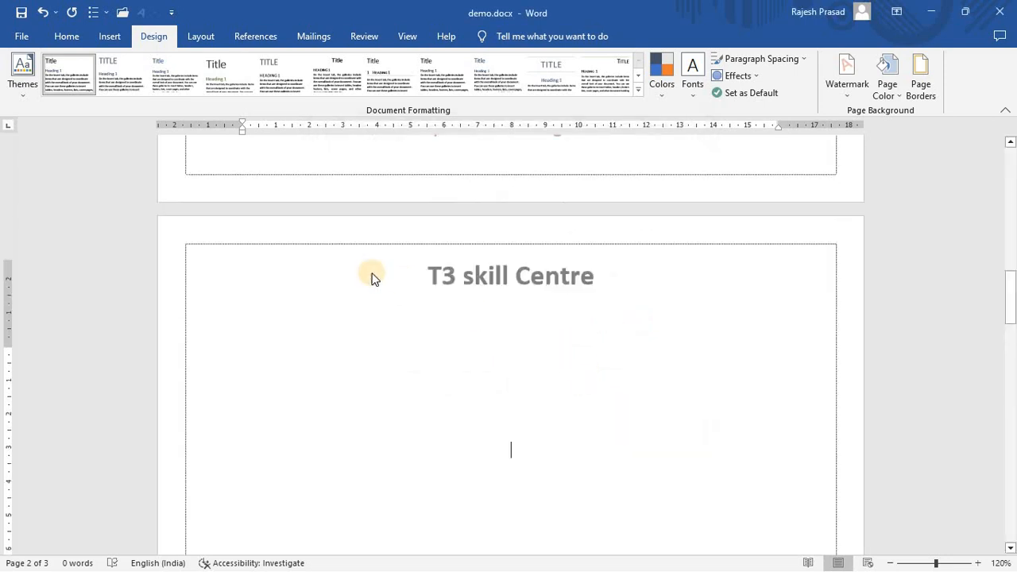
{"action": "scroll", "coordinate": [479, 336], "scroll_direction": "down", "scroll_amount": 9}
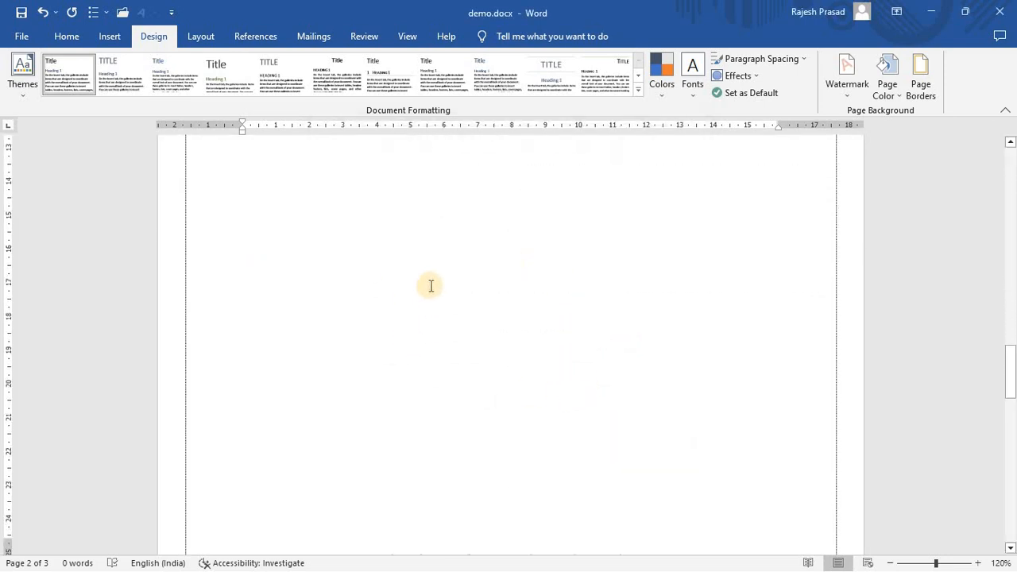
{"action": "scroll", "coordinate": [429, 290], "scroll_direction": "down", "scroll_amount": 3}
{"action": "scroll", "coordinate": [430, 306], "scroll_direction": "up", "scroll_amount": 5}
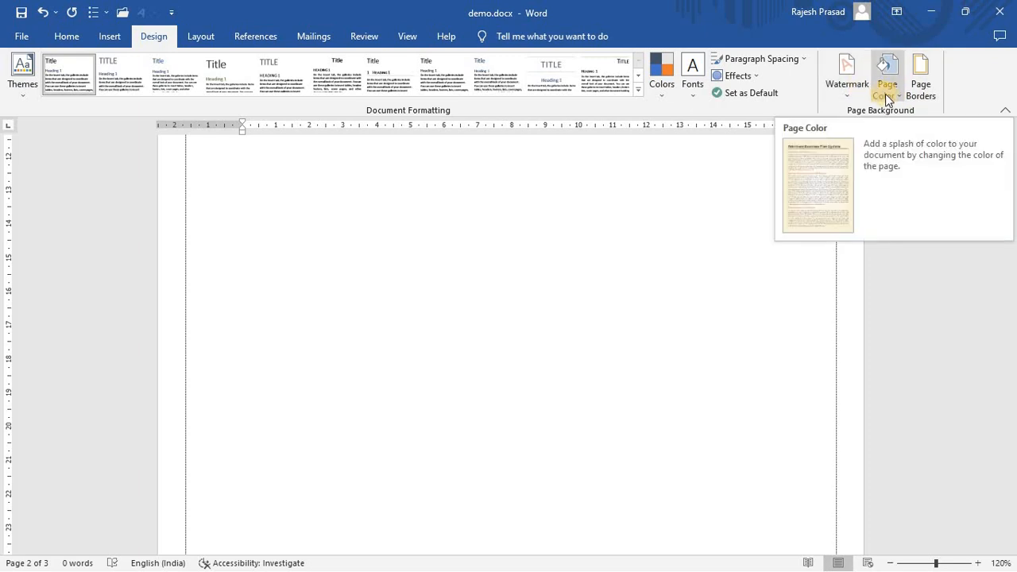
Change the whole document's page border to the double wavy line style
{"action": "left_click", "coordinate": [923, 93]}
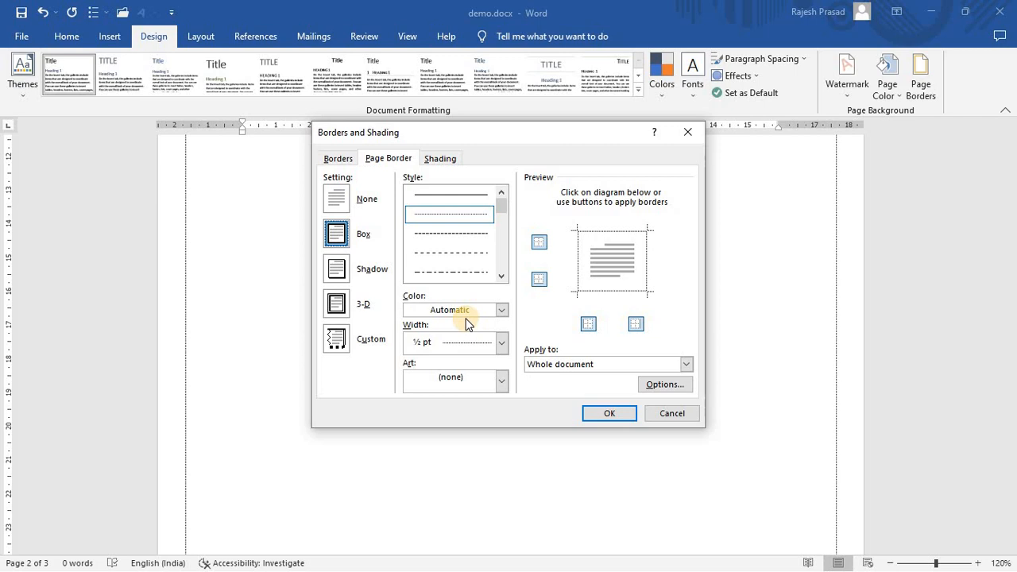
{"action": "mouse_move", "coordinate": [507, 228]}
{"action": "left_mouse_down"}
{"action": "mouse_move", "coordinate": [505, 272]}
{"action": "mouse_move", "coordinate": [504, 255]}
{"action": "left_mouse_up"}
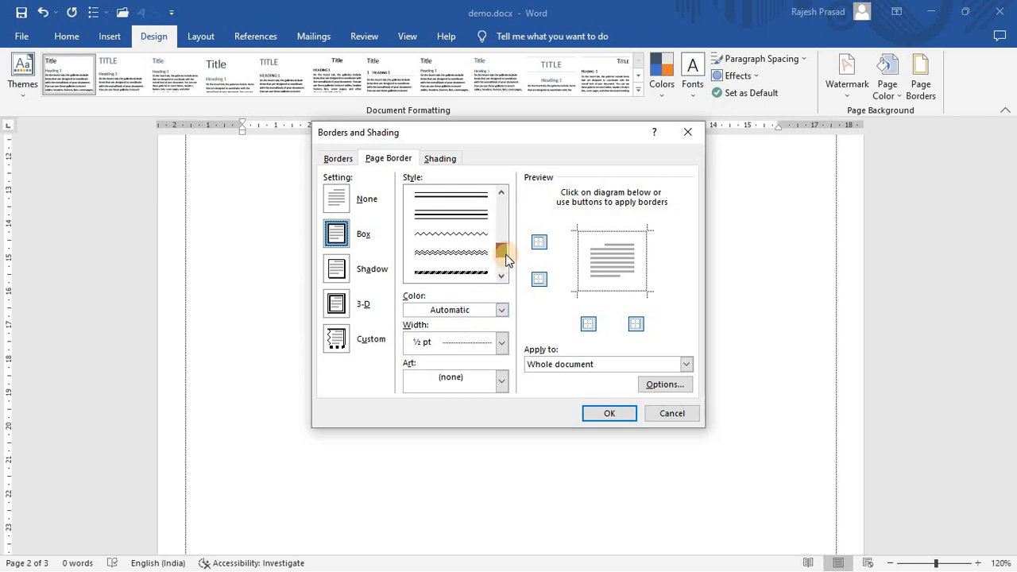
{"action": "left_click", "coordinate": [465, 257]}
{"action": "left_click", "coordinate": [608, 413]}
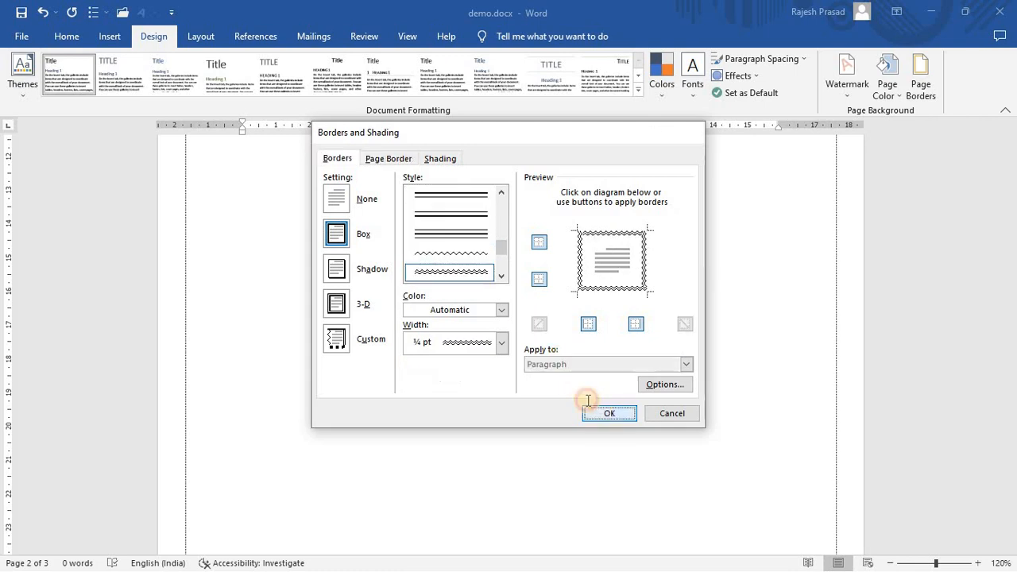
{"action": "scroll", "coordinate": [754, 401], "scroll_direction": "up", "scroll_amount": 3}
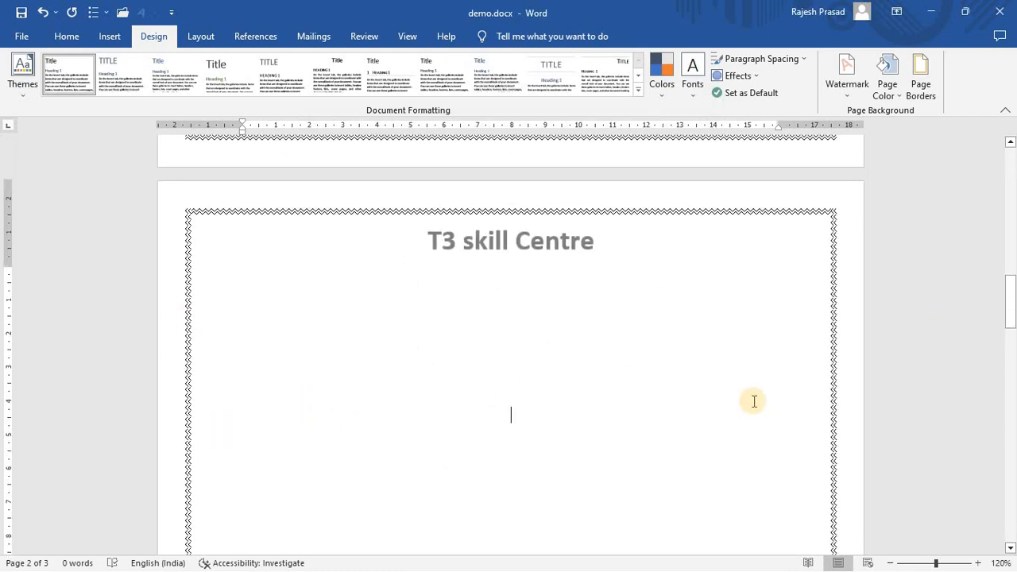
Set the color of the double wavy page border to standard red
{"action": "left_click", "coordinate": [926, 91]}
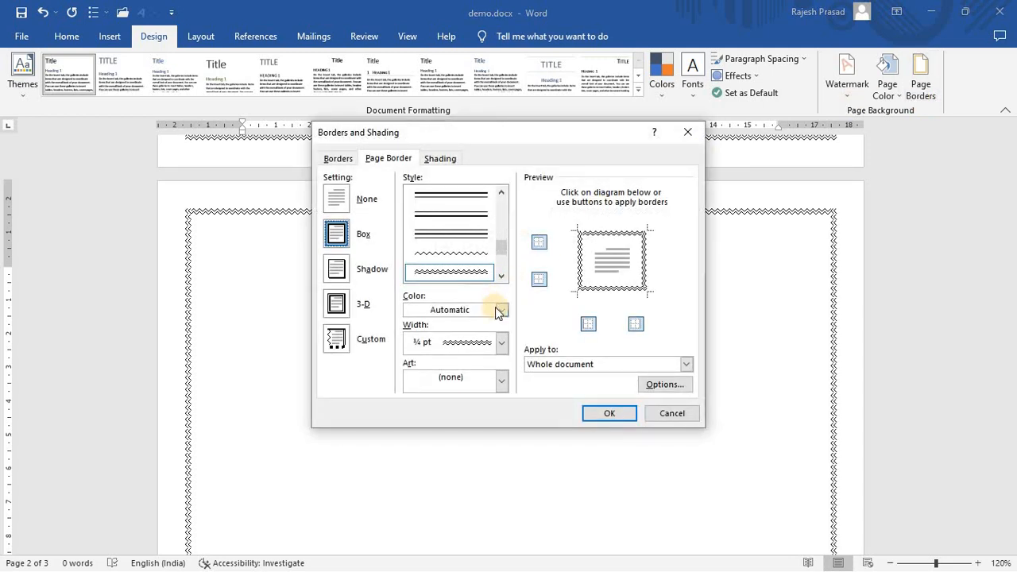
{"action": "left_click", "coordinate": [498, 310]}
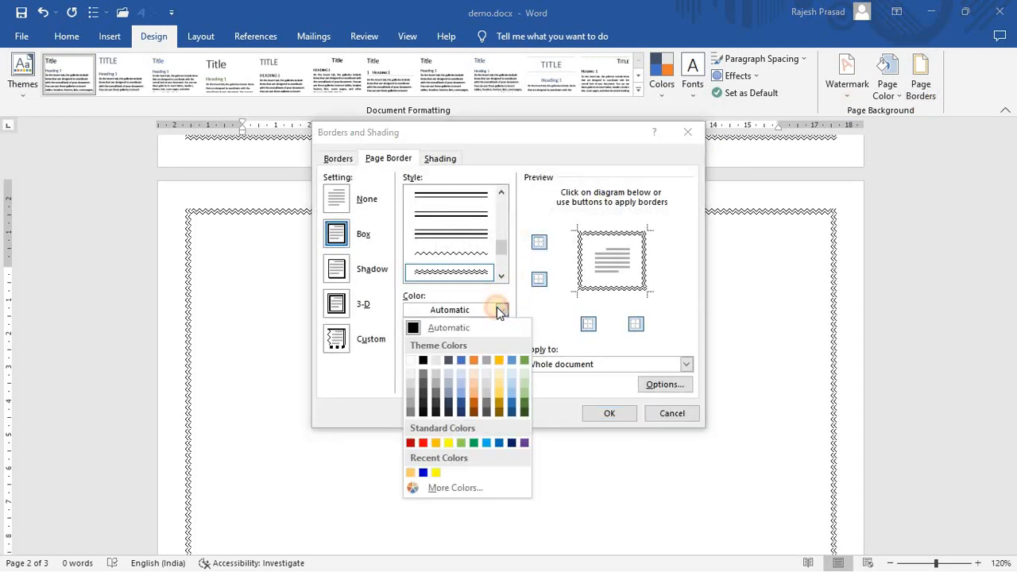
{"action": "left_click", "coordinate": [422, 443]}
{"action": "left_click", "coordinate": [601, 415]}
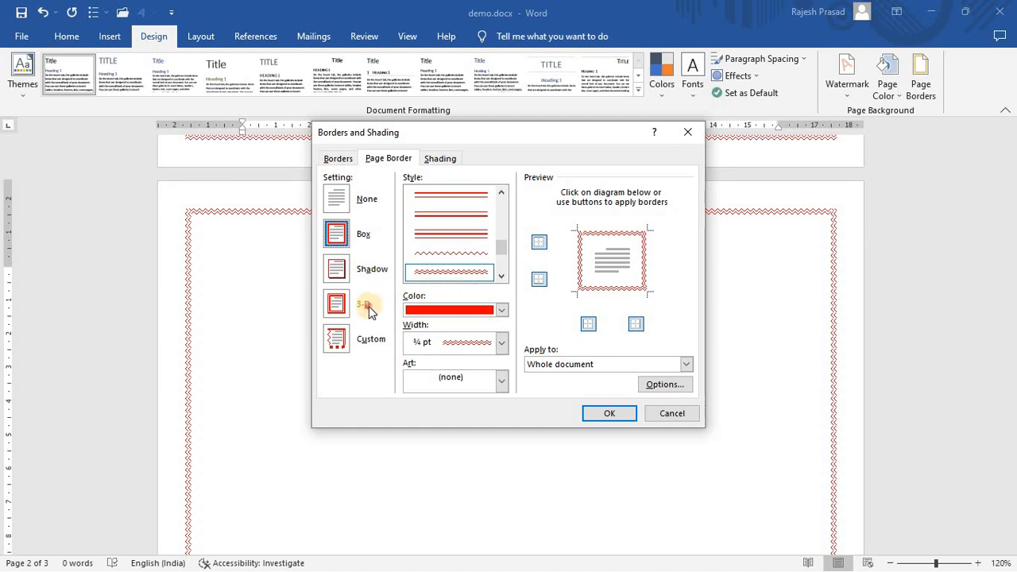
Apply the Shadow setting to the red wavy page border and check it on the pages
{"action": "left_click", "coordinate": [335, 268]}
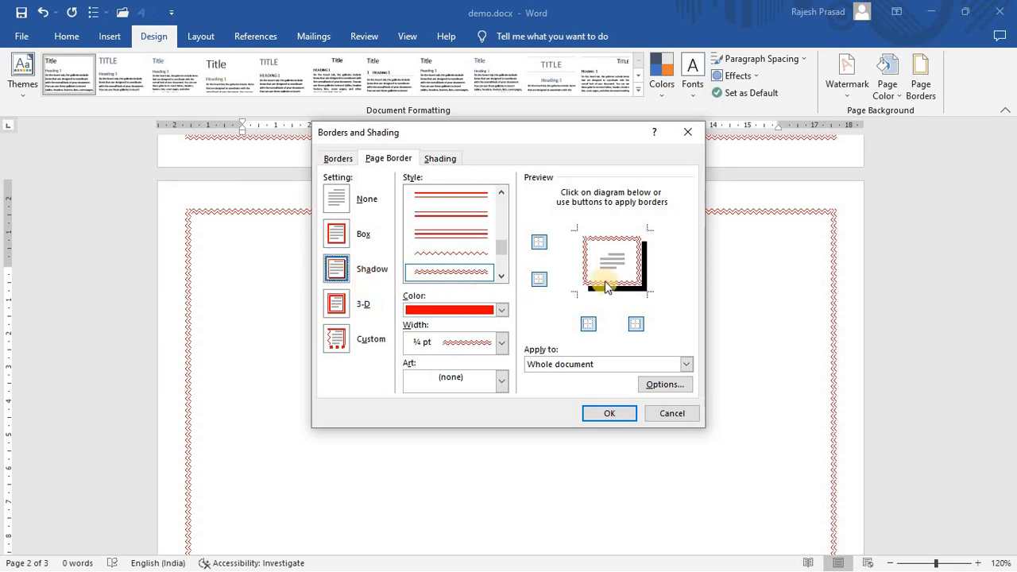
{"action": "left_click", "coordinate": [609, 414]}
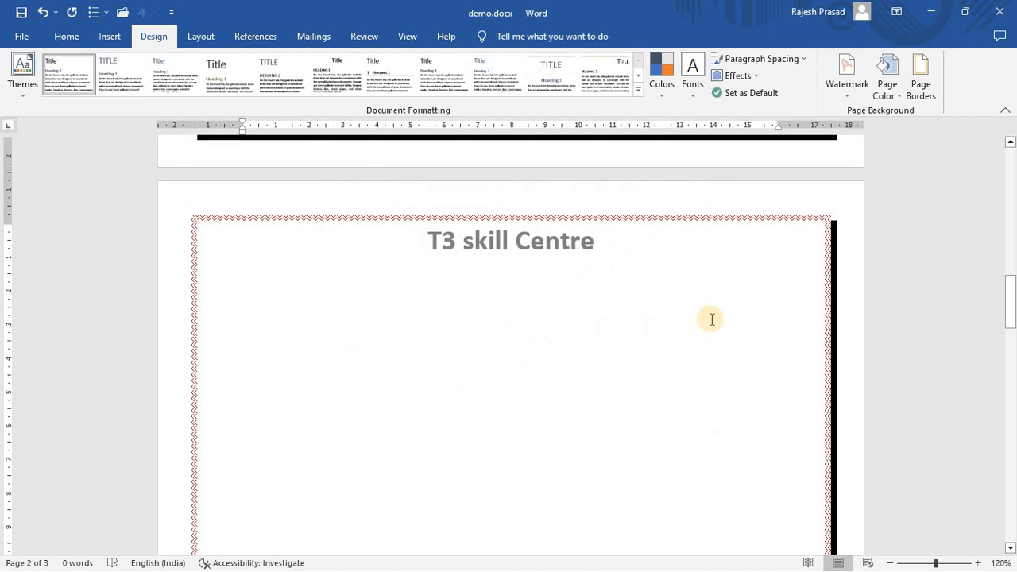
{"action": "scroll", "coordinate": [804, 216], "scroll_direction": "down", "scroll_amount": 3}
{"action": "scroll", "coordinate": [804, 215], "scroll_direction": "up", "scroll_amount": 4}
Change the page border setting from Shadow to 3-D
{"action": "left_click", "coordinate": [922, 98]}
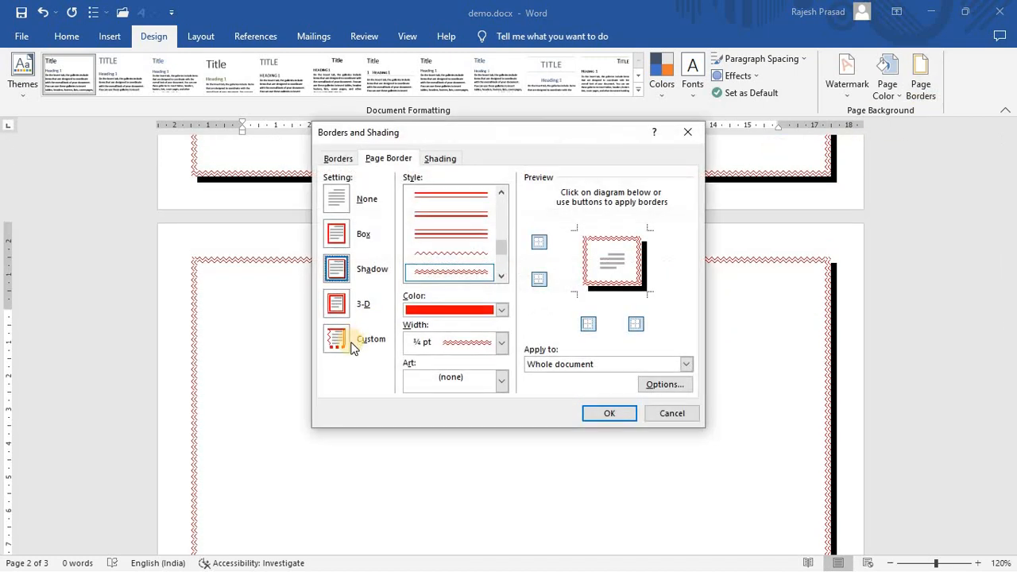
{"action": "left_click", "coordinate": [337, 305]}
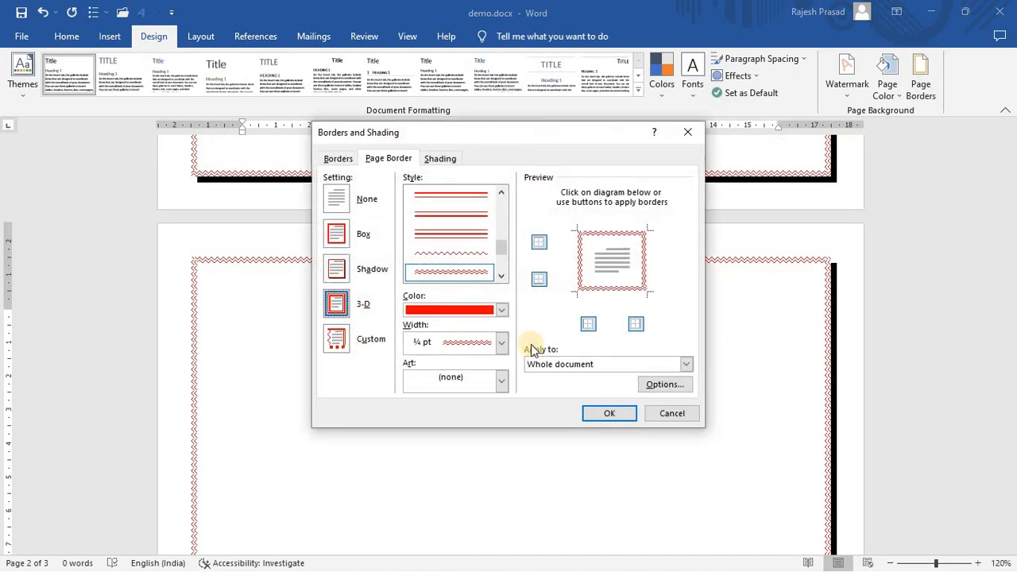
{"action": "left_click", "coordinate": [609, 413]}
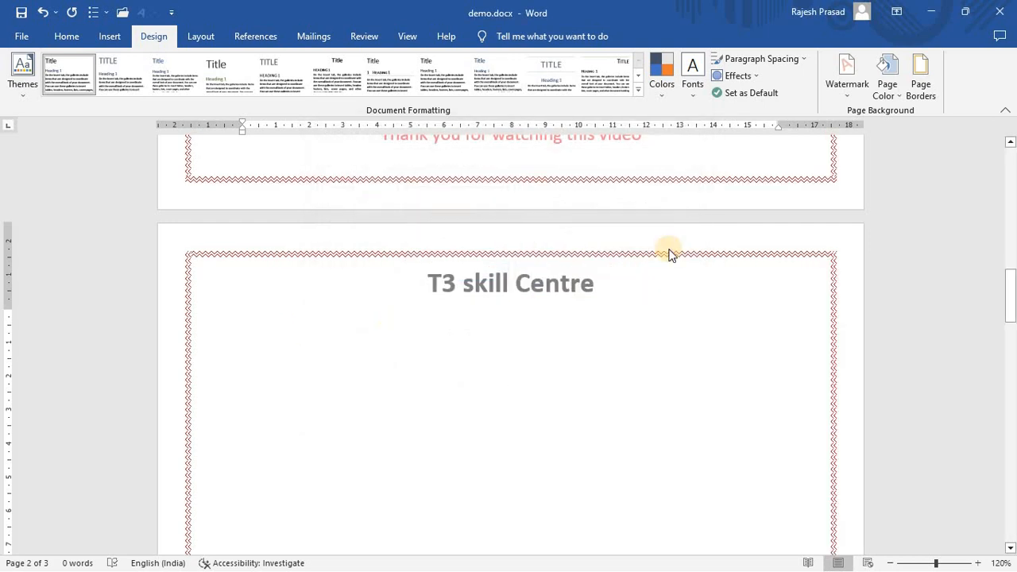
Apply the Custom setting to the red wavy page border and check it across the pages
{"action": "left_click", "coordinate": [921, 84]}
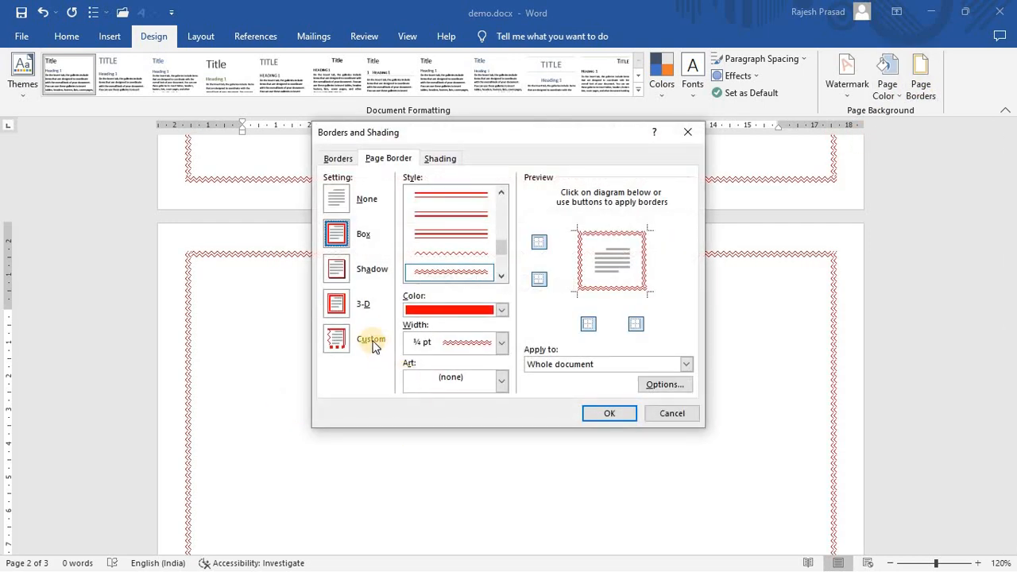
{"action": "left_click", "coordinate": [337, 340]}
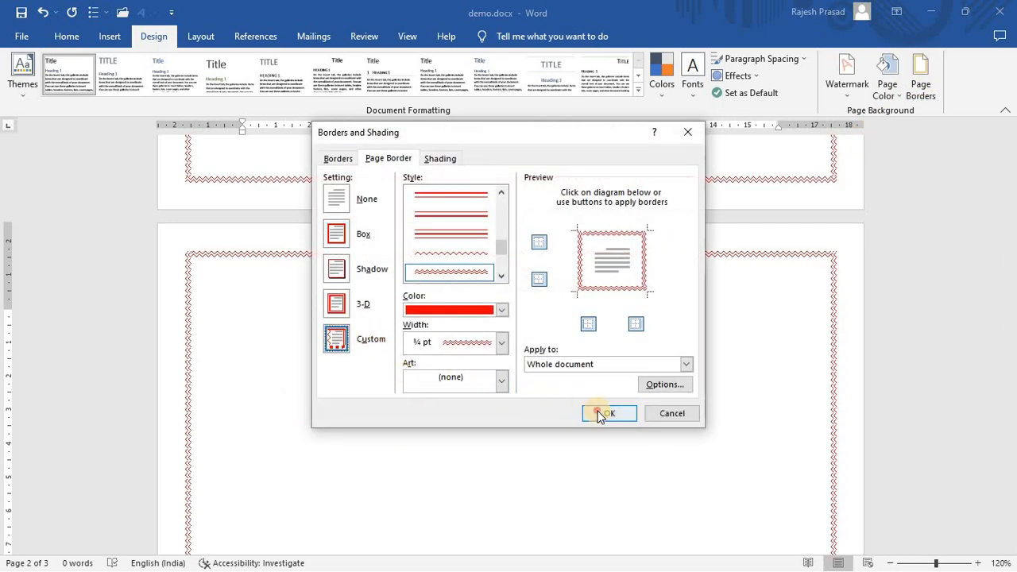
{"action": "left_click", "coordinate": [609, 413]}
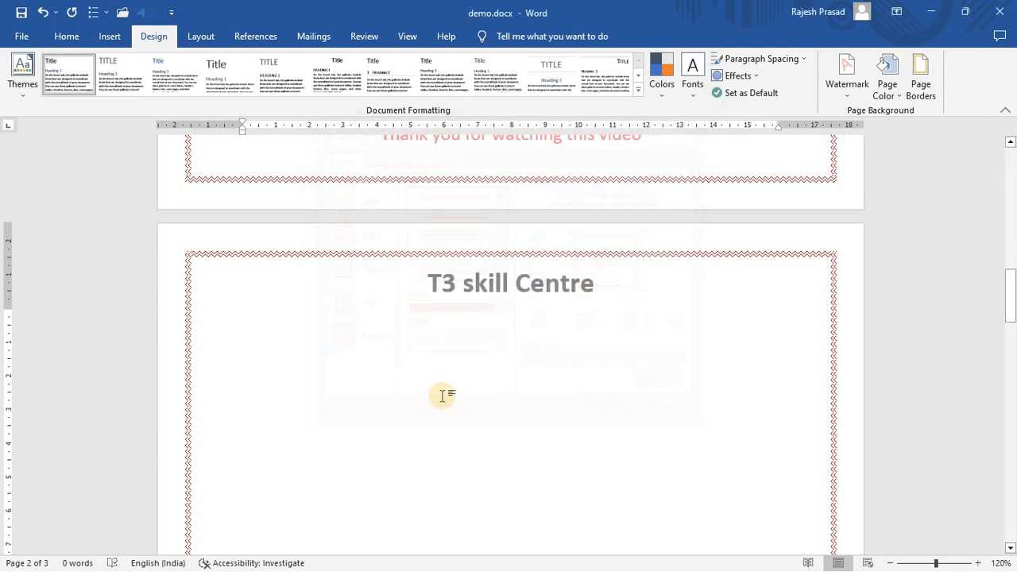
{"action": "scroll", "coordinate": [447, 443], "scroll_direction": "down", "scroll_amount": 4}
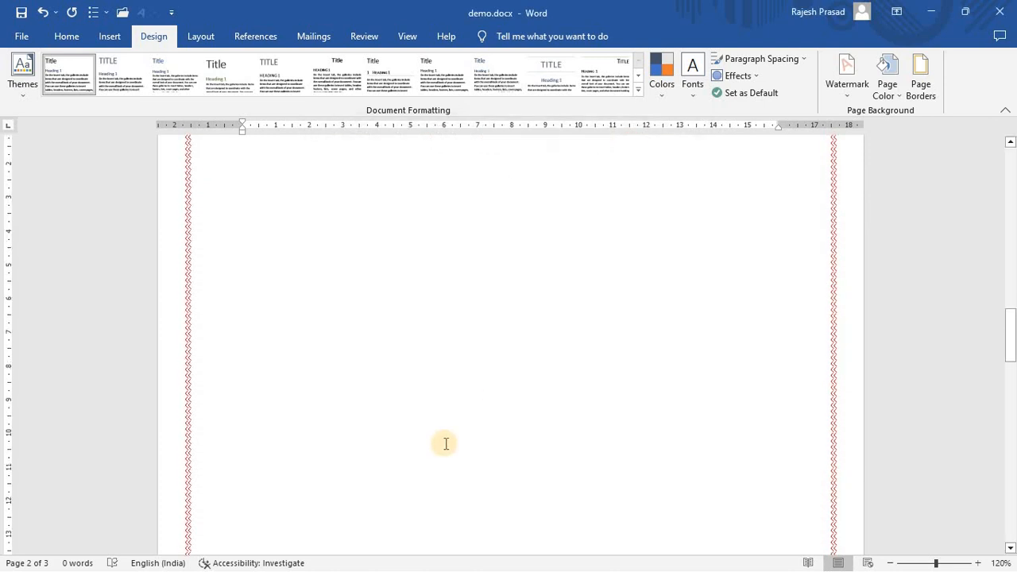
{"action": "scroll", "coordinate": [509, 442], "scroll_direction": "up", "scroll_amount": 4}
{"action": "scroll", "coordinate": [515, 442], "scroll_direction": "up", "scroll_amount": 1}
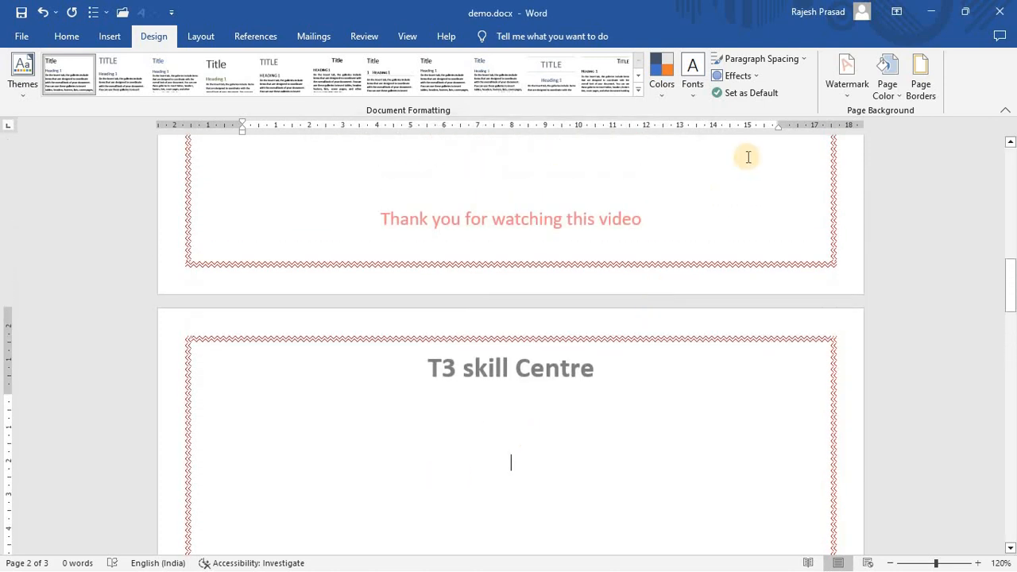
Set the page color to yellow and check it together with the page border
{"action": "left_click", "coordinate": [889, 79]}
{"action": "left_click", "coordinate": [914, 209]}
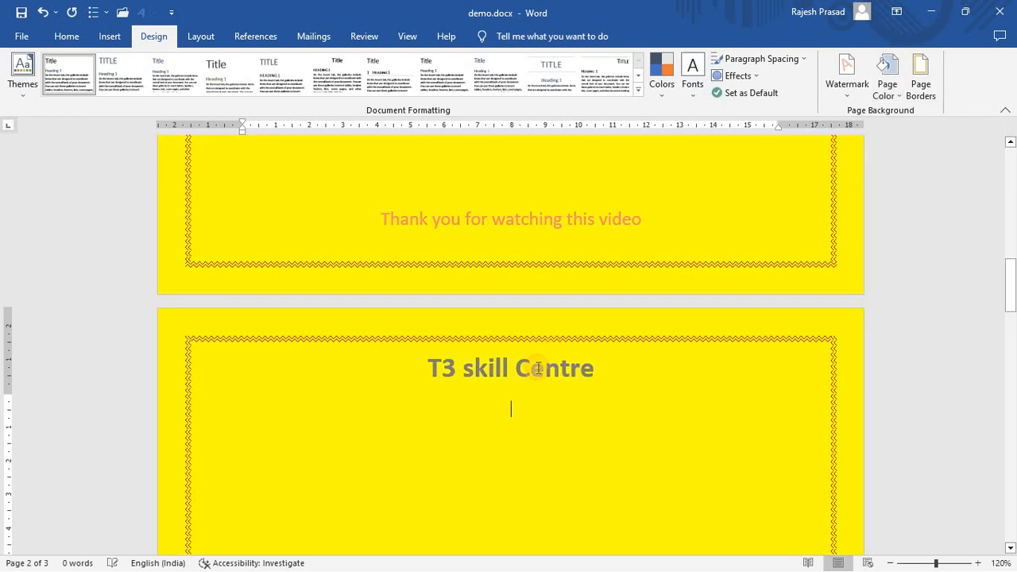
{"action": "scroll", "coordinate": [511, 411], "scroll_direction": "down", "scroll_amount": 4}
{"action": "scroll", "coordinate": [438, 313], "scroll_direction": "up", "scroll_amount": 3}
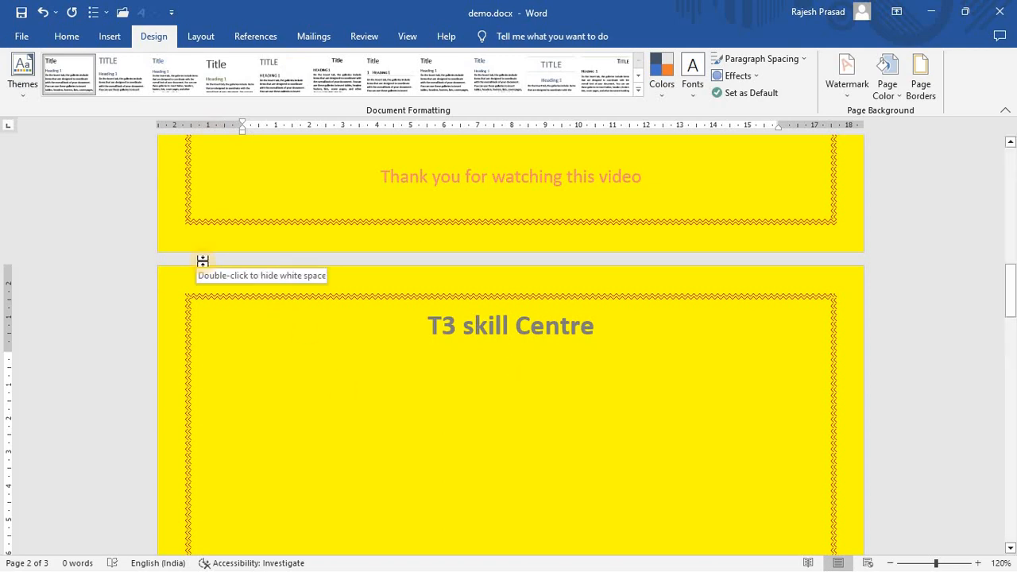
Undo the yellow page color, the page borders and the earlier dark blue page color
{"action": "key", "text": "ctrl+z"}
{"action": "key", "text": "ctrl+z"}
{"action": "key", "text": "ctrl+z"}
{"action": "key", "text": "ctrl+z"}
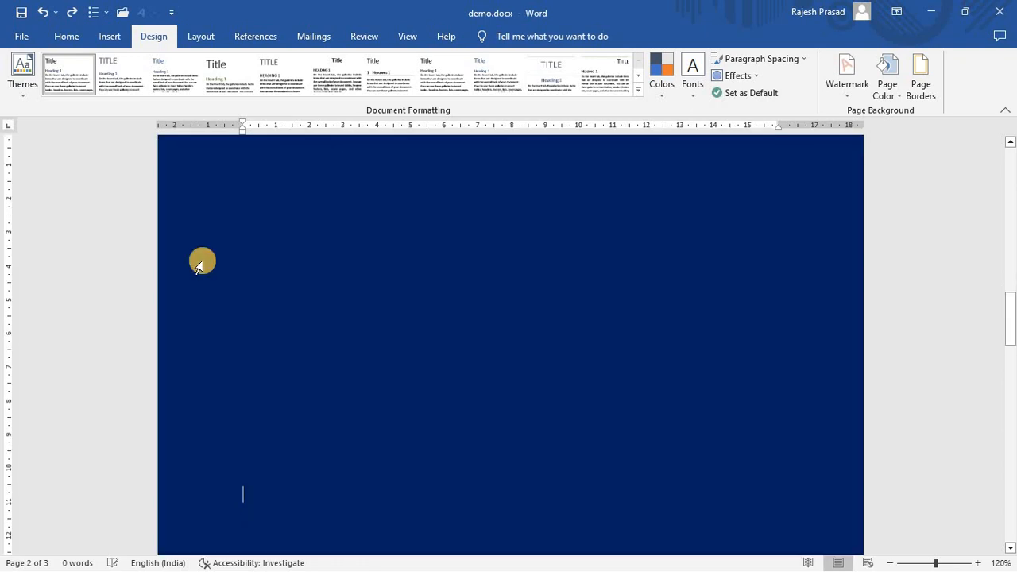
{"action": "key", "text": "ctrl+z"}
{"action": "scroll", "coordinate": [220, 238], "scroll_direction": "up", "scroll_amount": 6}
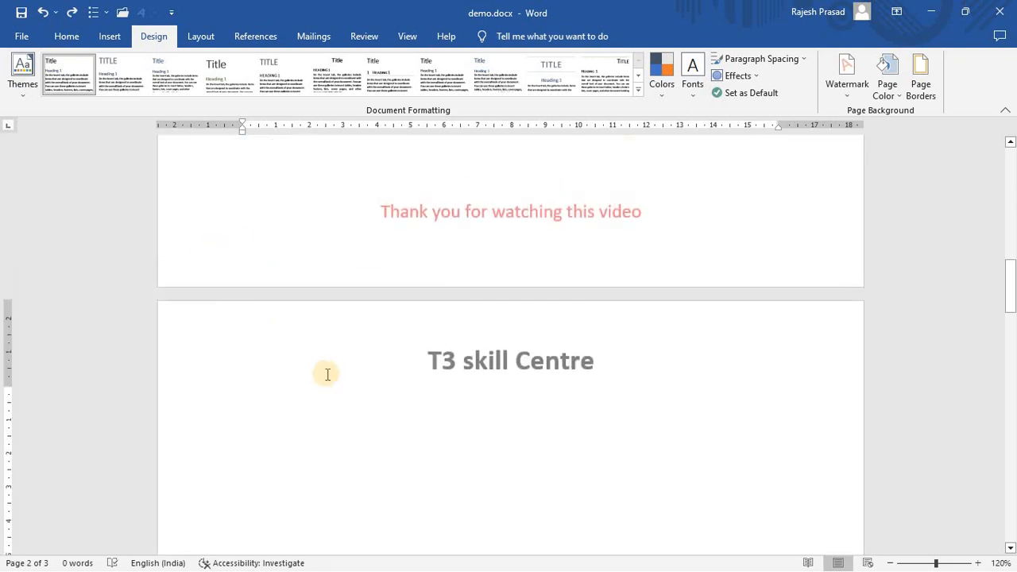
{"action": "scroll", "coordinate": [327, 374], "scroll_direction": "down", "scroll_amount": 3}
{"action": "left_click", "coordinate": [279, 221]}
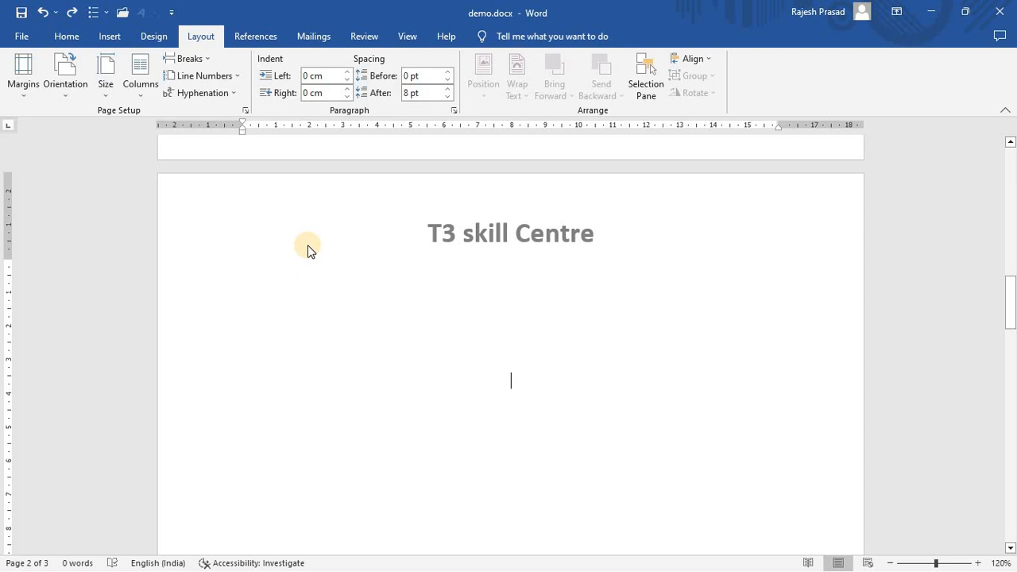
{"action": "scroll", "coordinate": [334, 265], "scroll_direction": "up", "scroll_amount": 7}
{"action": "scroll", "coordinate": [348, 293], "scroll_direction": "down", "scroll_amount": 10}
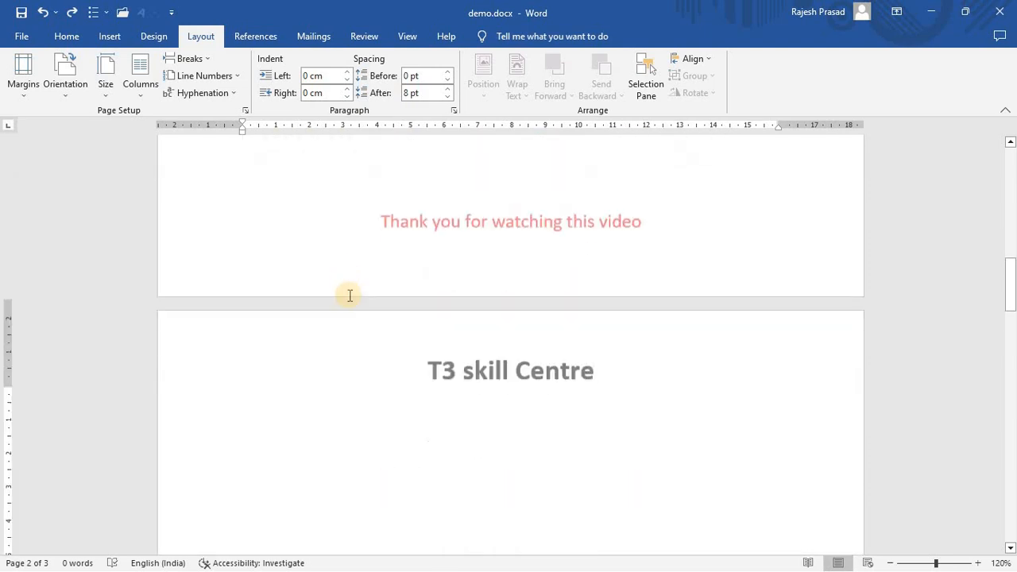
Add the centred line "This web technology" on page 2, followed by six lines of random filler text beneath it
{"action": "type", "text": "This web technology"}
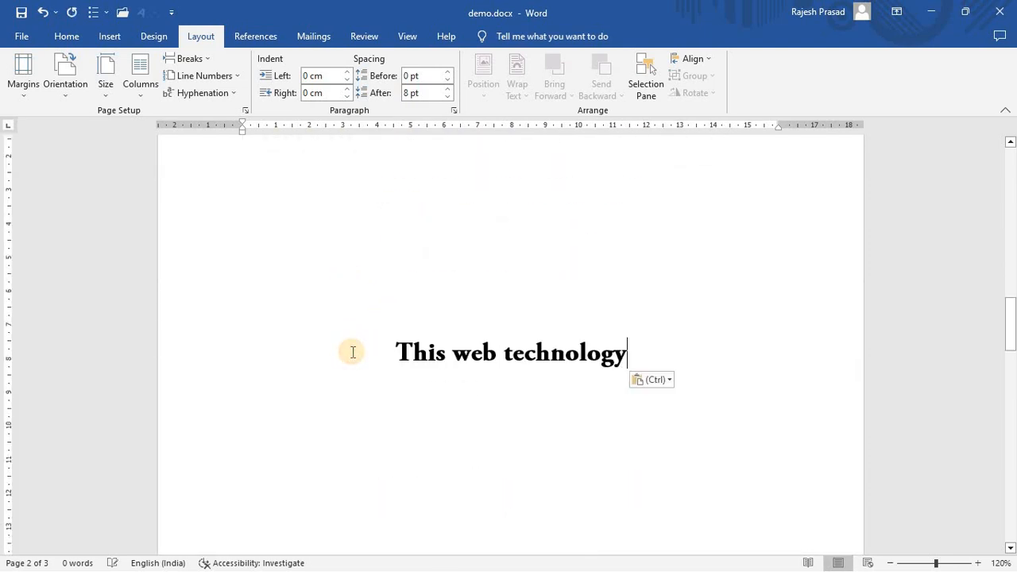
{"action": "key", "text": "Return"}
{"action": "type", "text": "gk[fgk[twt"}
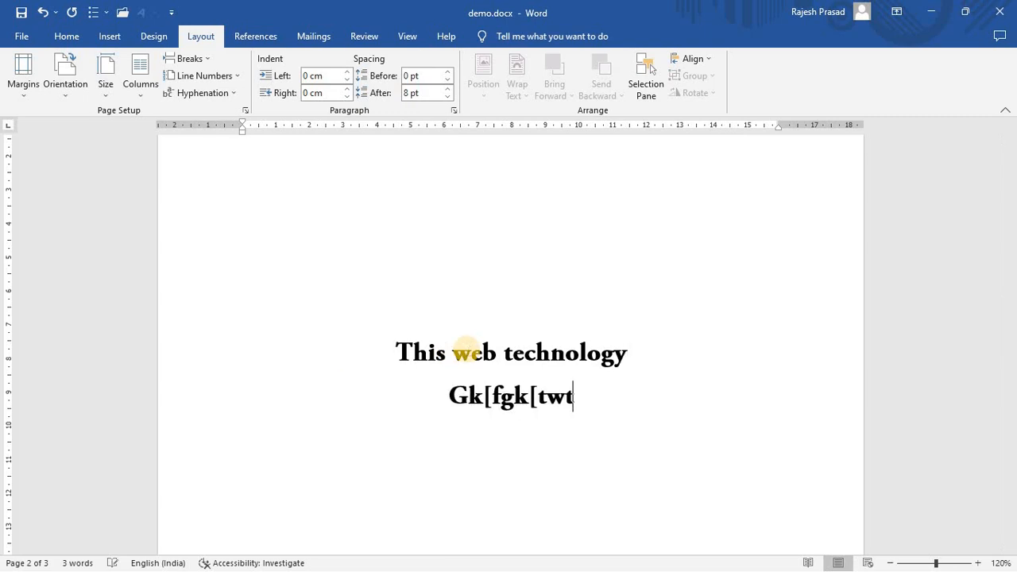
{"action": "type", "text": "twtpwo jtkr]ywrptwea]ptkw]t"}
{"action": "key", "text": "Return"}
{"action": "type", "text": "r"}
{"action": "key", "text": "Return"}
{"action": "type", "text": "\\t"}
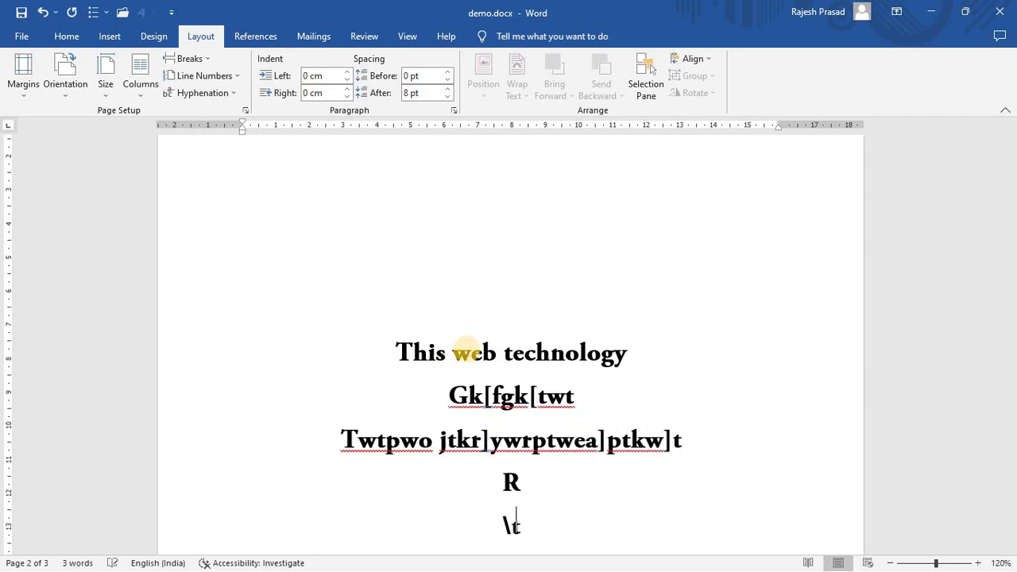
{"action": "type", "text": "rk[oyrjyr];yr\\"}
{"action": "key", "text": "Return"}
{"action": "type", "text": "'ptohwr[towratwrt"}
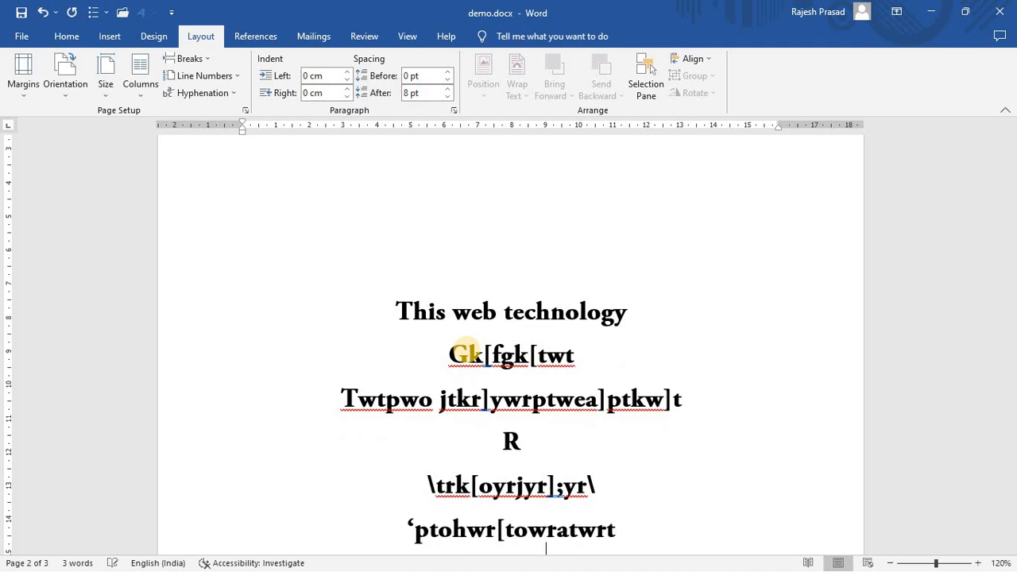
{"action": "key", "text": "Return"}
{"action": "type", "text": "r[p[rityw[pk b"}
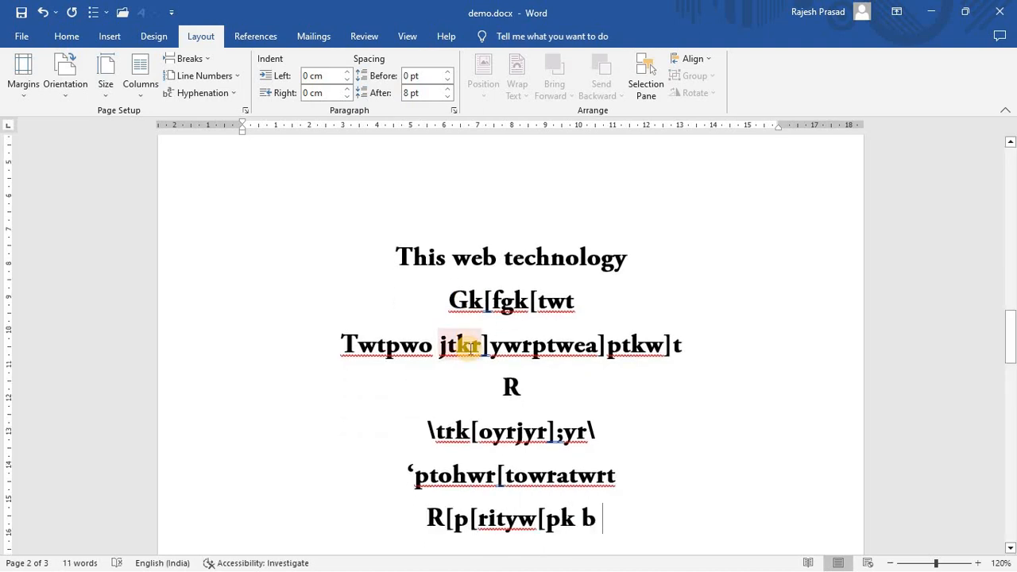
Left-align all the text in the document
{"action": "double_click", "coordinate": [427, 346]}
{"action": "key", "text": "ctrl+a"}
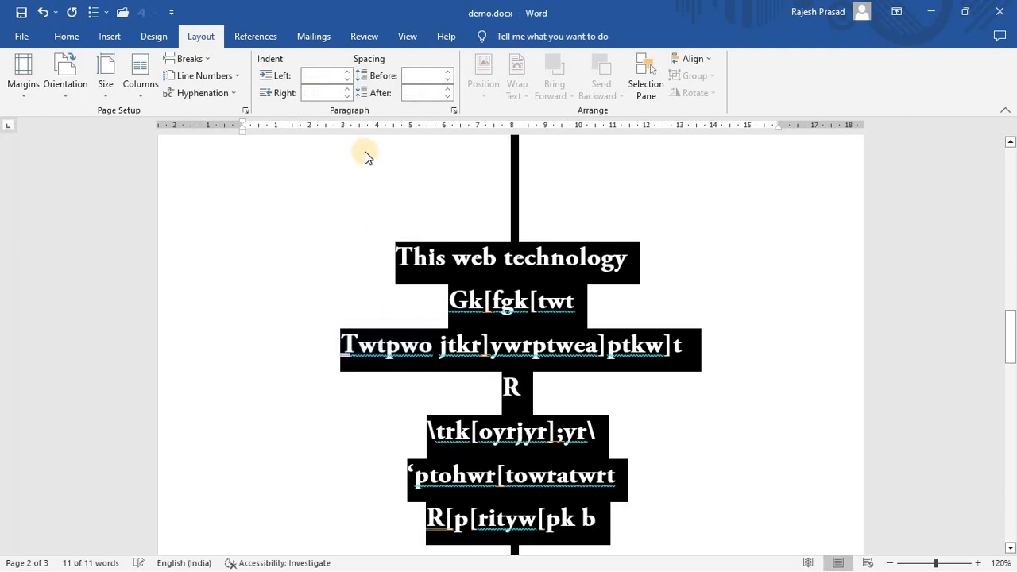
{"action": "left_click", "coordinate": [67, 37]}
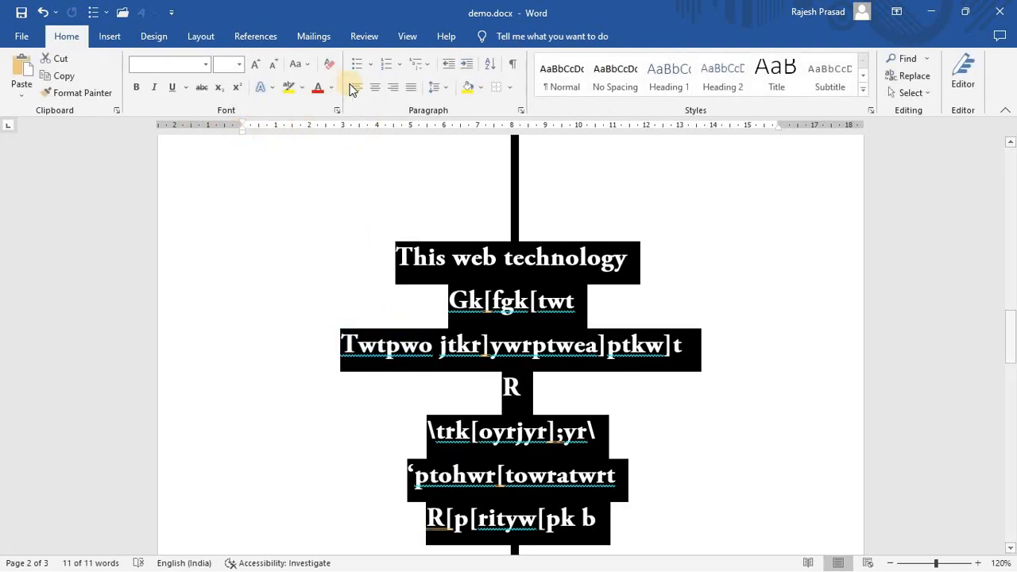
{"action": "left_click", "coordinate": [358, 88]}
{"action": "left_click", "coordinate": [522, 282]}
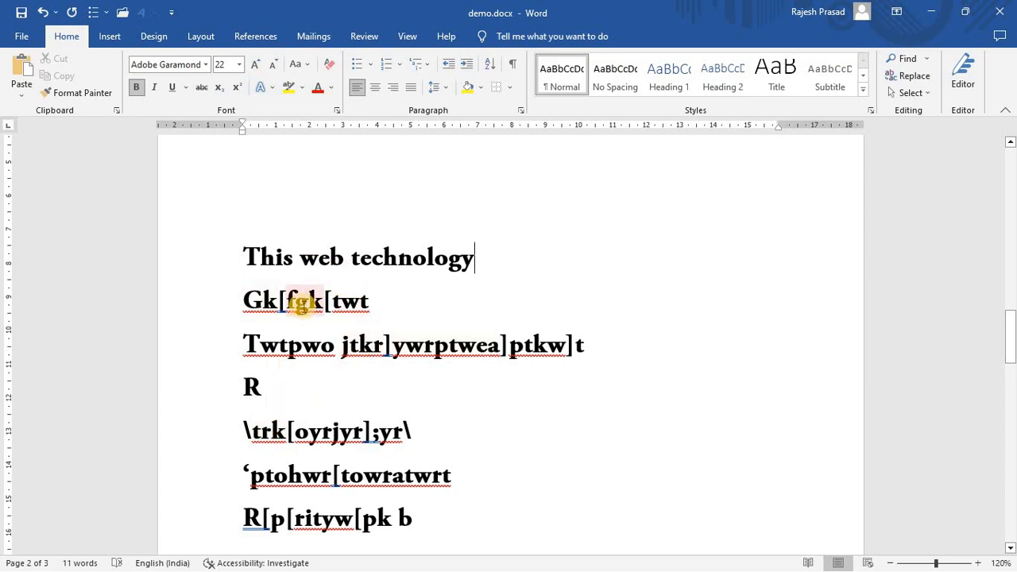
Set the paragraph spacing after to 0 pt for all the text in the document
{"action": "key", "text": "ctrl+a"}
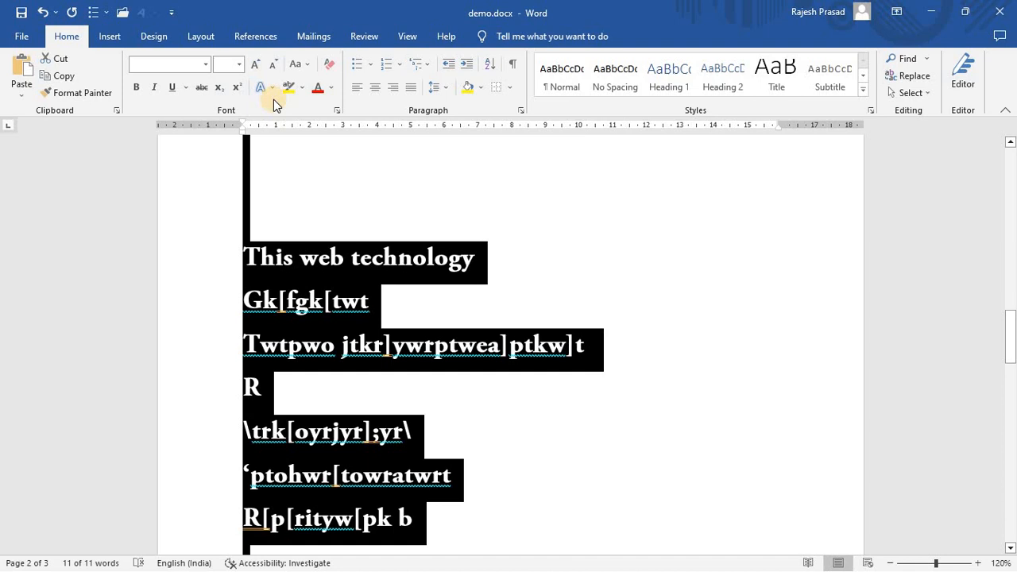
{"action": "left_click", "coordinate": [203, 36]}
{"action": "left_click", "coordinate": [446, 98]}
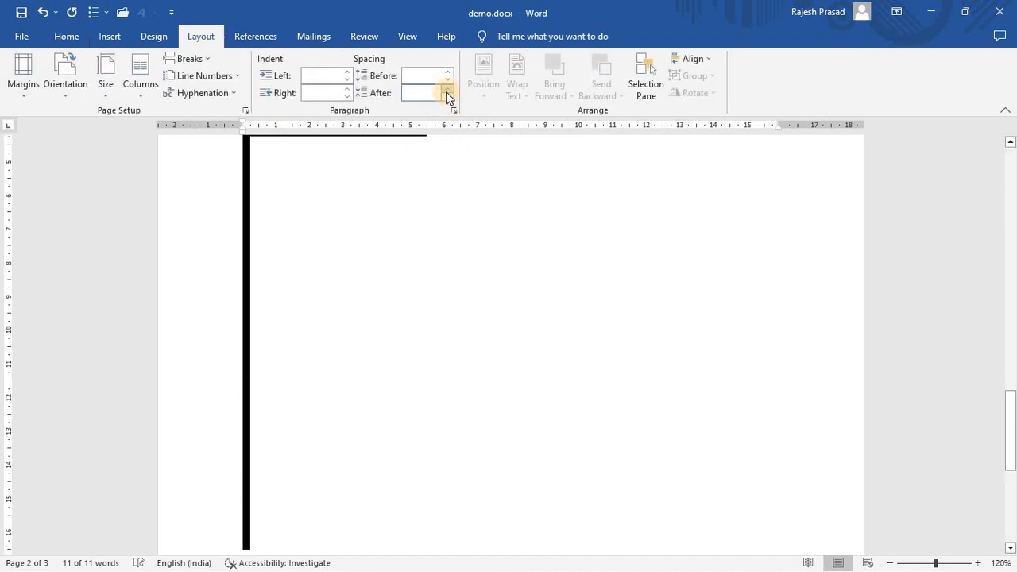
{"action": "left_click", "coordinate": [330, 266]}
{"action": "right_click", "coordinate": [332, 270]}
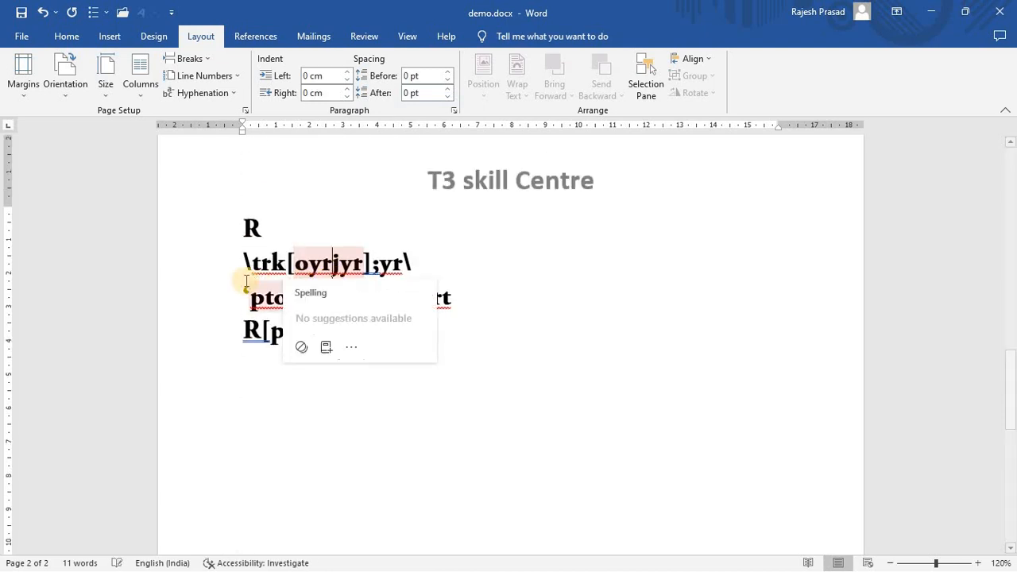
{"action": "left_click", "coordinate": [295, 233]}
Set the paragraph spacing before and after to Auto for the last four lines of filler text, starting at "R"
{"action": "left_click_drag", "start_coordinate": [245, 228], "coordinate": [414, 330]}
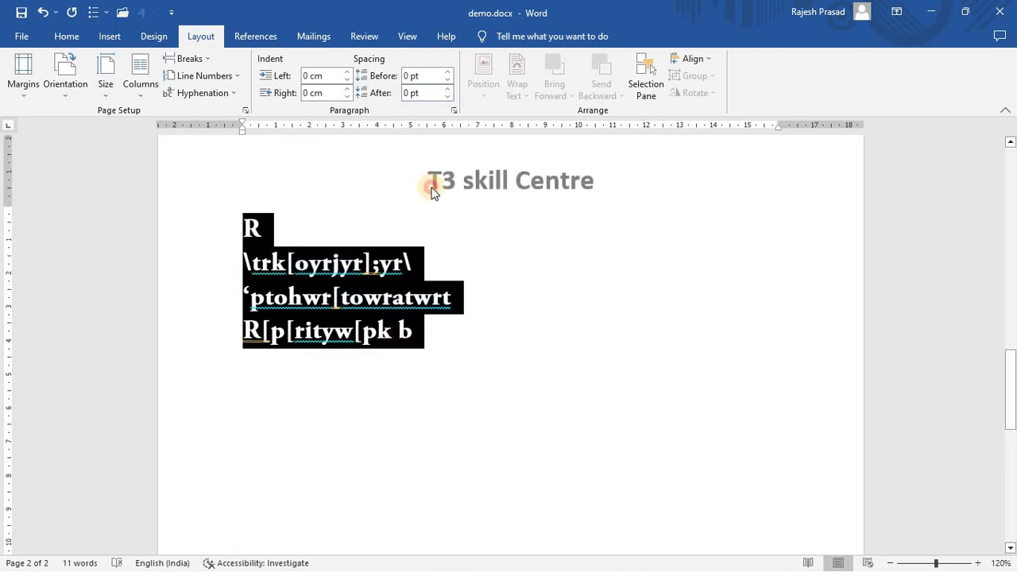
{"action": "left_click", "coordinate": [447, 96]}
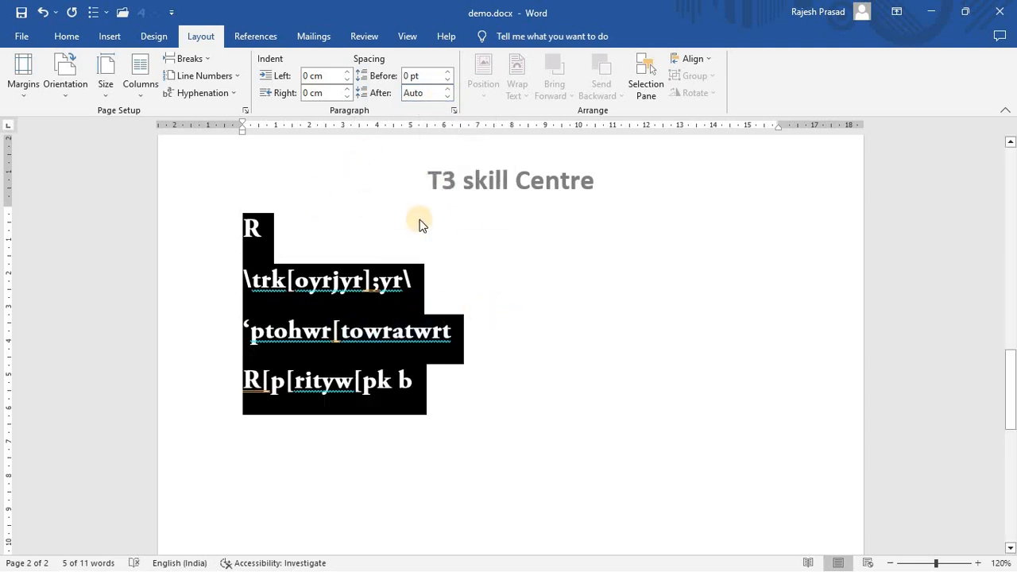
{"action": "left_click", "coordinate": [448, 96]}
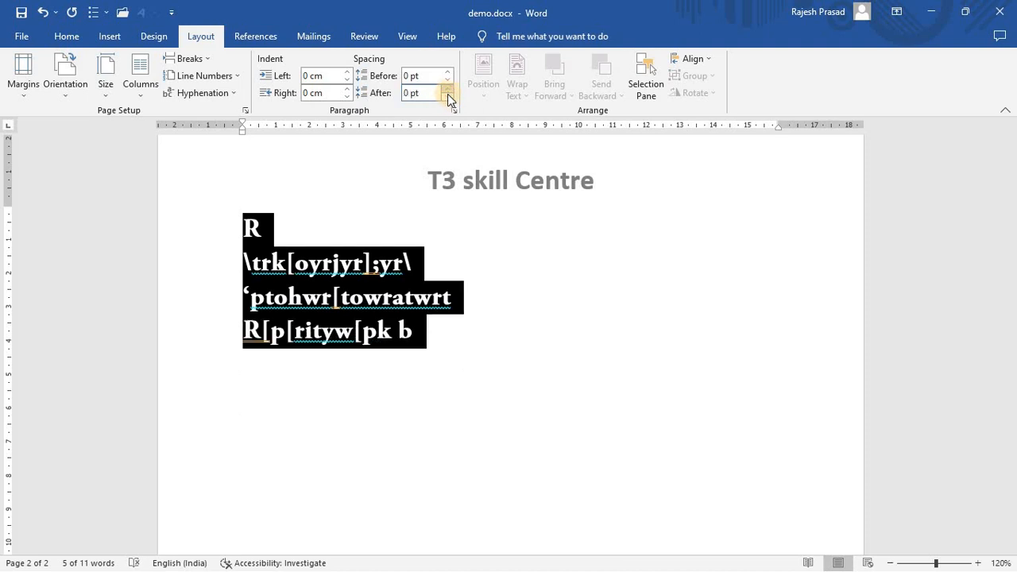
{"action": "left_click", "coordinate": [447, 95]}
{"action": "left_click", "coordinate": [446, 80]}
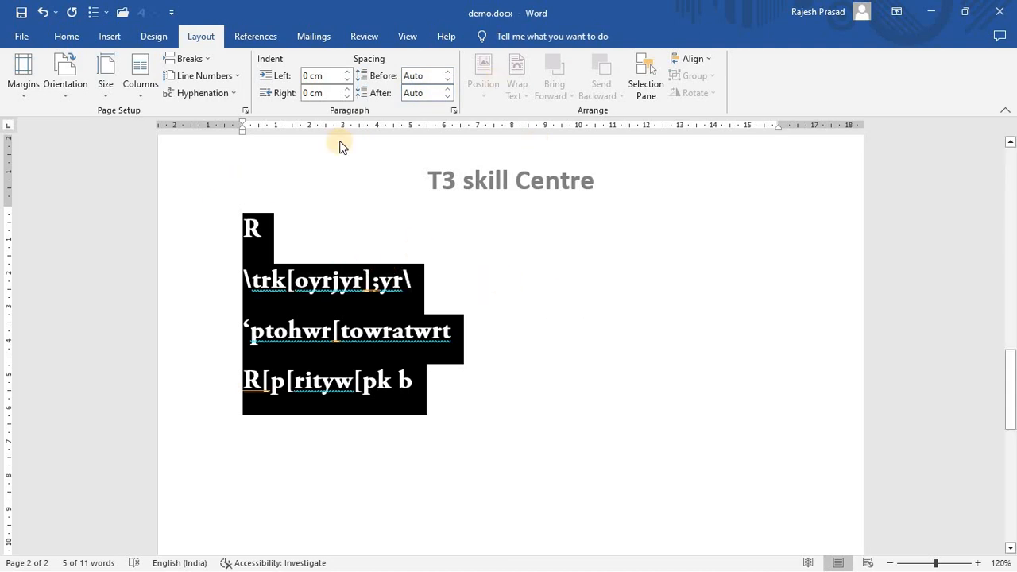
{"action": "left_click", "coordinate": [473, 281]}
Insert six blank paragraphs above "This web technology" to move it and the lines below it onto the next page
{"action": "scroll", "coordinate": [325, 314], "scroll_direction": "up", "scroll_amount": 1}
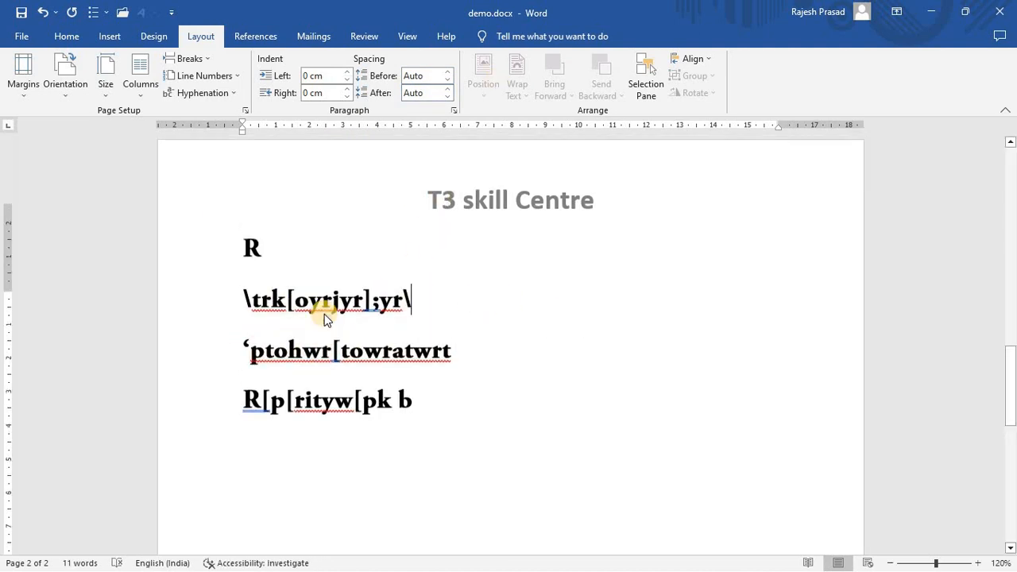
{"action": "scroll", "coordinate": [324, 314], "scroll_direction": "up", "scroll_amount": 5}
{"action": "scroll", "coordinate": [324, 314], "scroll_direction": "down", "scroll_amount": 2}
{"action": "scroll", "coordinate": [268, 214], "scroll_direction": "up", "scroll_amount": 1}
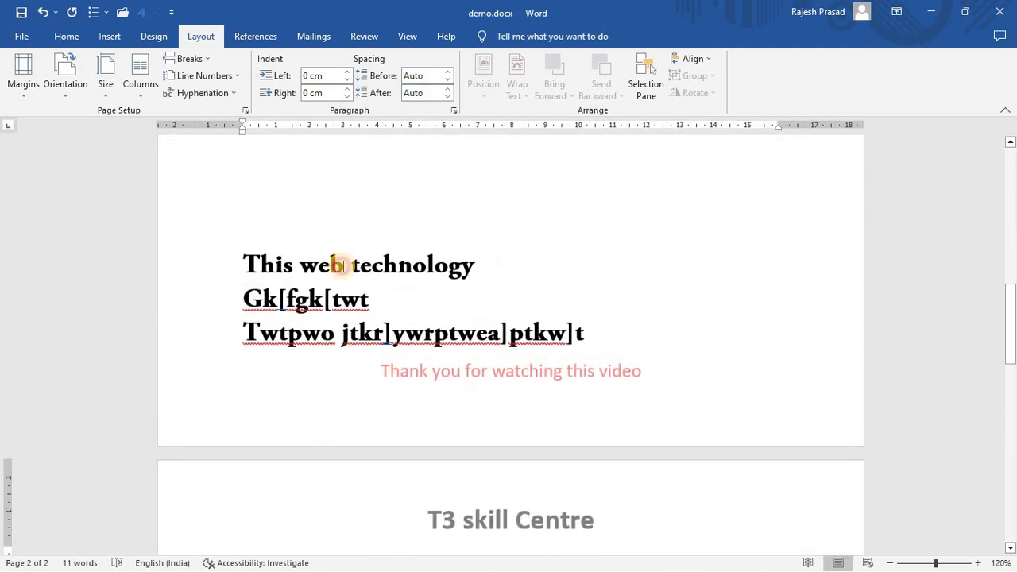
{"action": "left_click", "coordinate": [342, 266]}
{"action": "key", "text": "Return"}
{"action": "key", "text": "Return"}
{"action": "key", "text": "Return"}
{"action": "key", "text": "Return"}
{"action": "key", "text": "Return"}
{"action": "key", "text": "Return"}
{"action": "scroll", "coordinate": [470, 335], "scroll_direction": "down", "scroll_amount": 2}
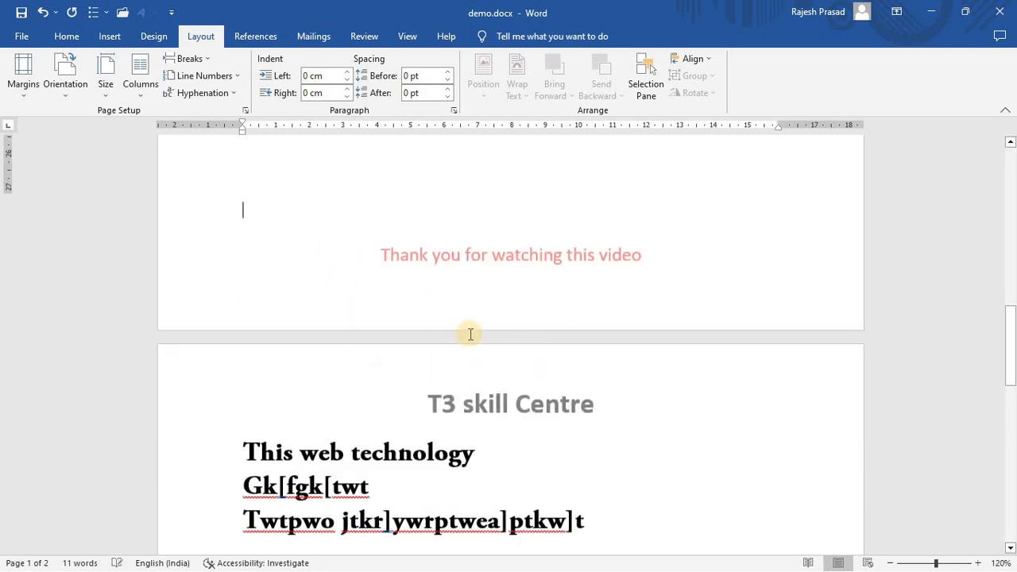
{"action": "scroll", "coordinate": [355, 291], "scroll_direction": "down", "scroll_amount": 4}
{"action": "scroll", "coordinate": [334, 272], "scroll_direction": "up", "scroll_amount": 1}
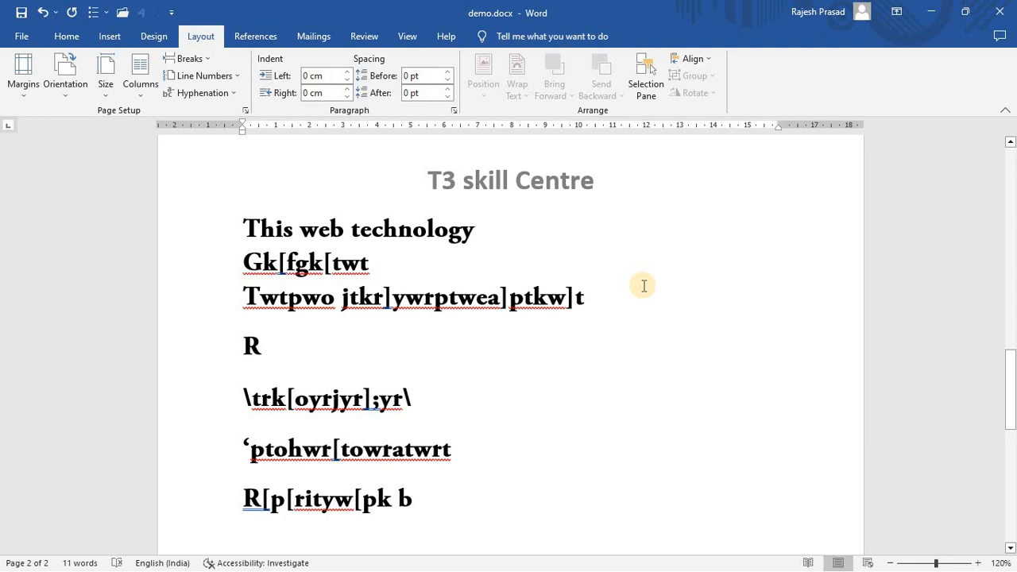
{"action": "scroll", "coordinate": [644, 291], "scroll_direction": "up", "scroll_amount": 6}
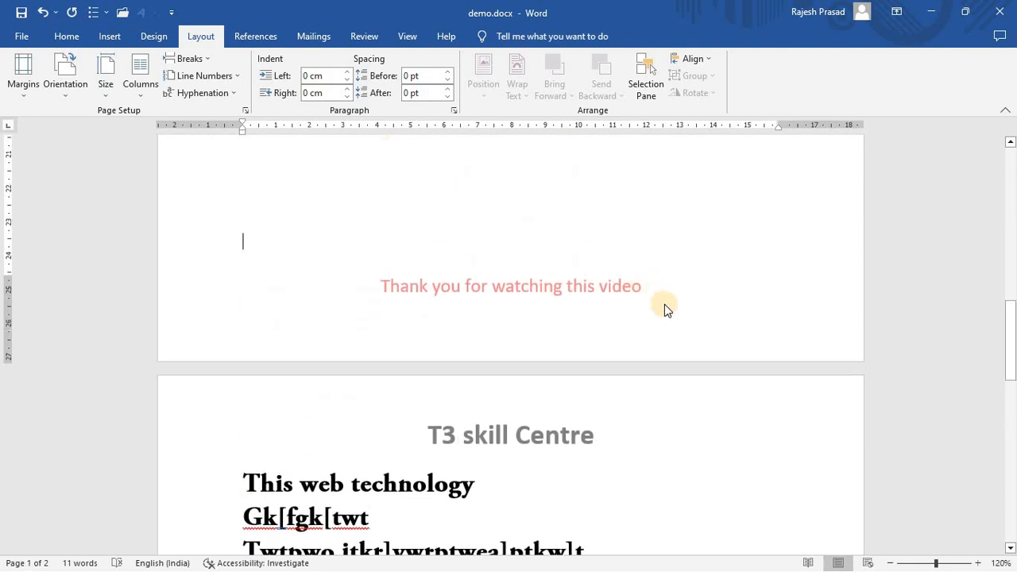
{"action": "scroll", "coordinate": [665, 309], "scroll_direction": "down", "scroll_amount": 5}
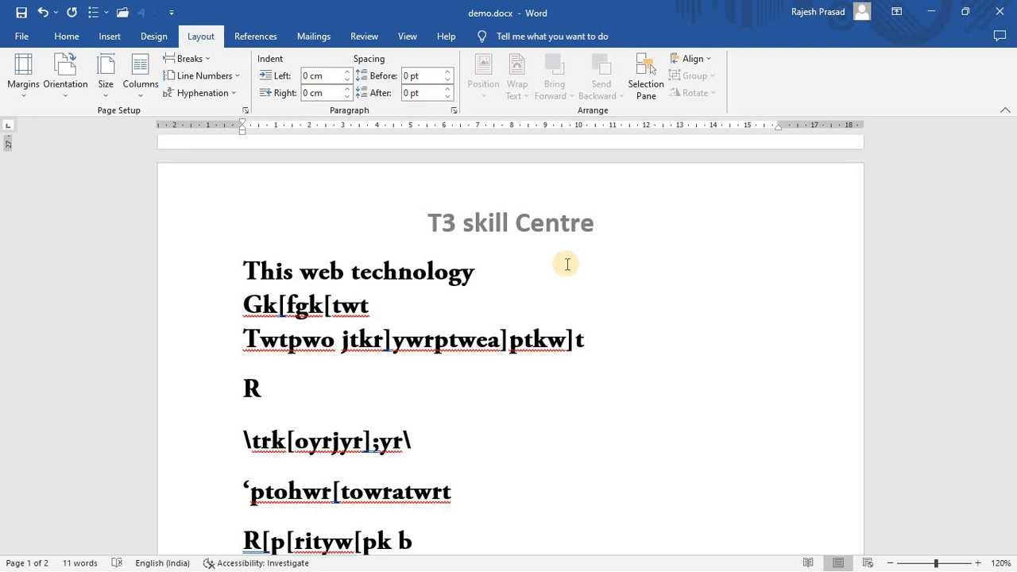
{"action": "left_click", "coordinate": [261, 40]}
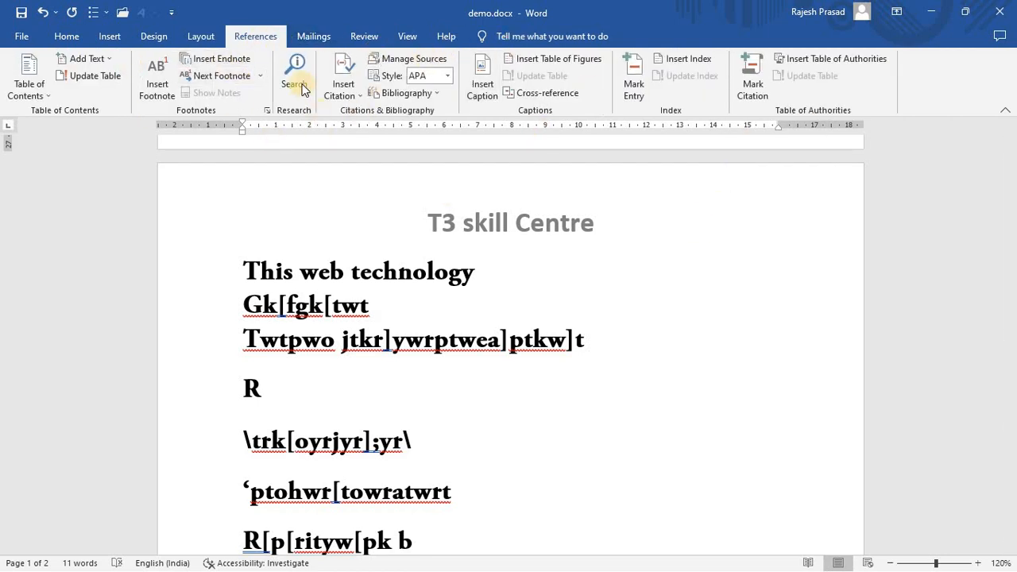
{"action": "left_click", "coordinate": [314, 37]}
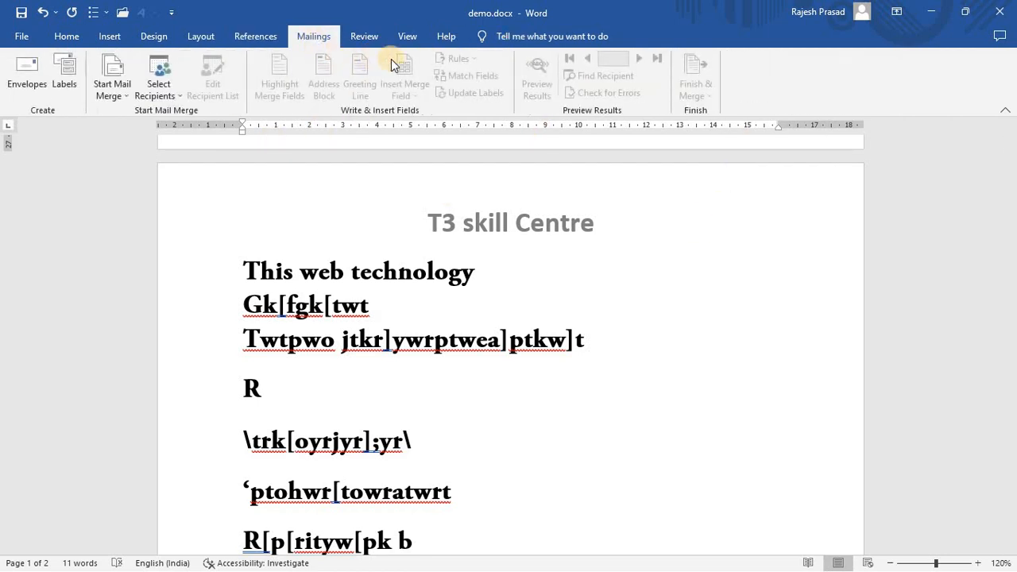
{"action": "scroll", "coordinate": [698, 268], "scroll_direction": "down", "scroll_amount": 3}
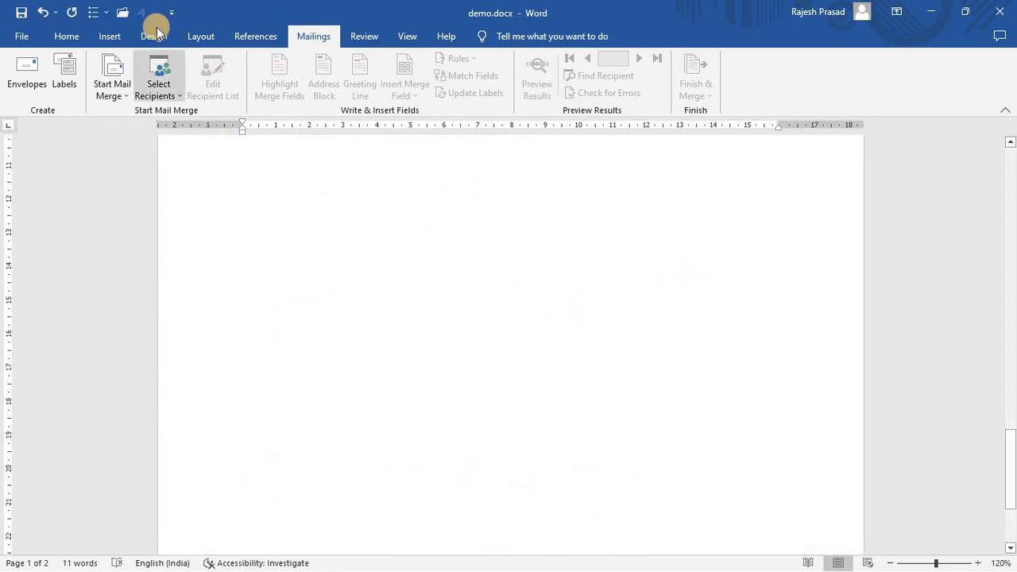
{"action": "left_click", "coordinate": [69, 36]}
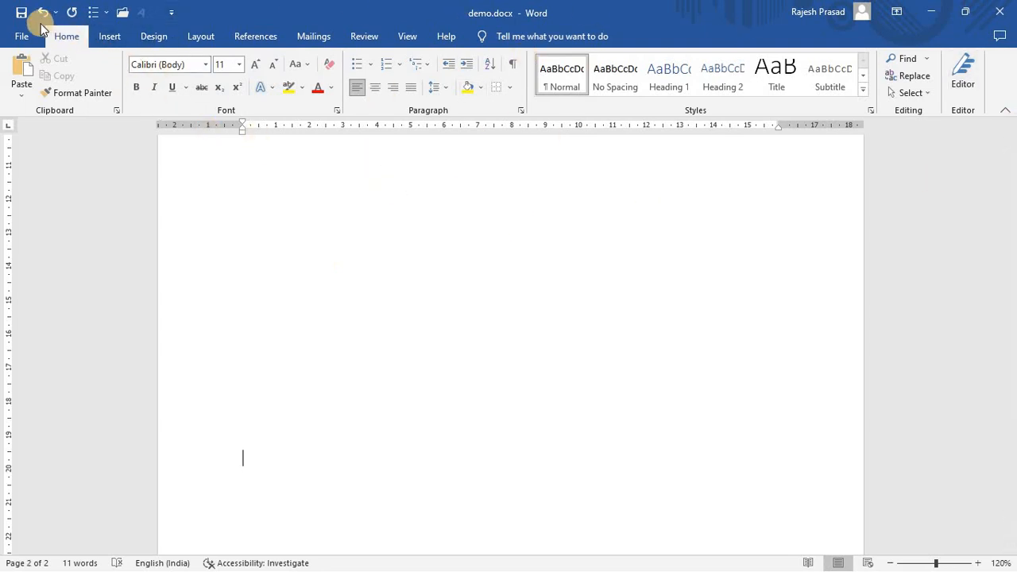
{"action": "scroll", "coordinate": [508, 262], "scroll_direction": "up", "scroll_amount": 3}
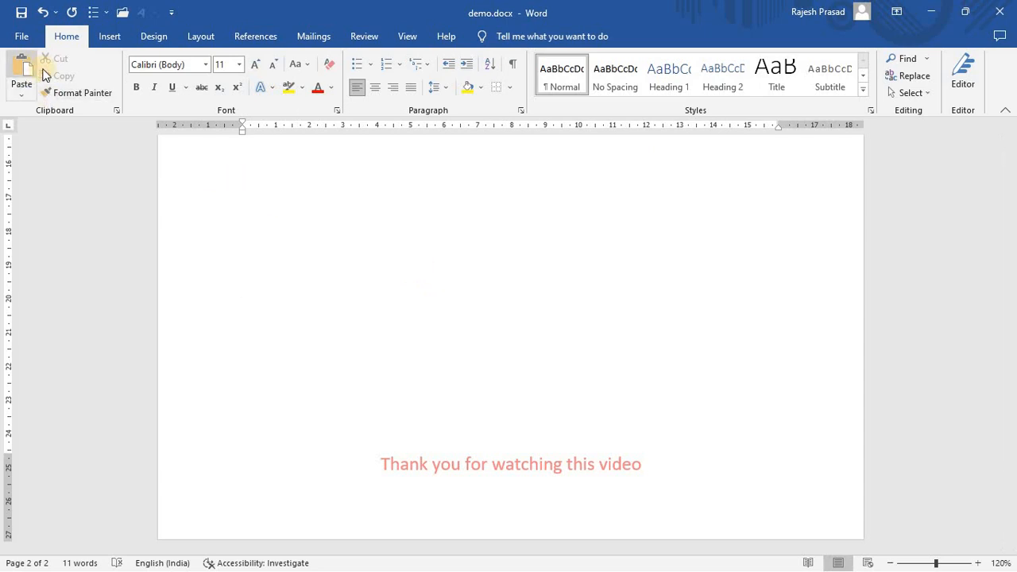
{"action": "left_click", "coordinate": [109, 38]}
{"action": "left_click", "coordinate": [150, 40]}
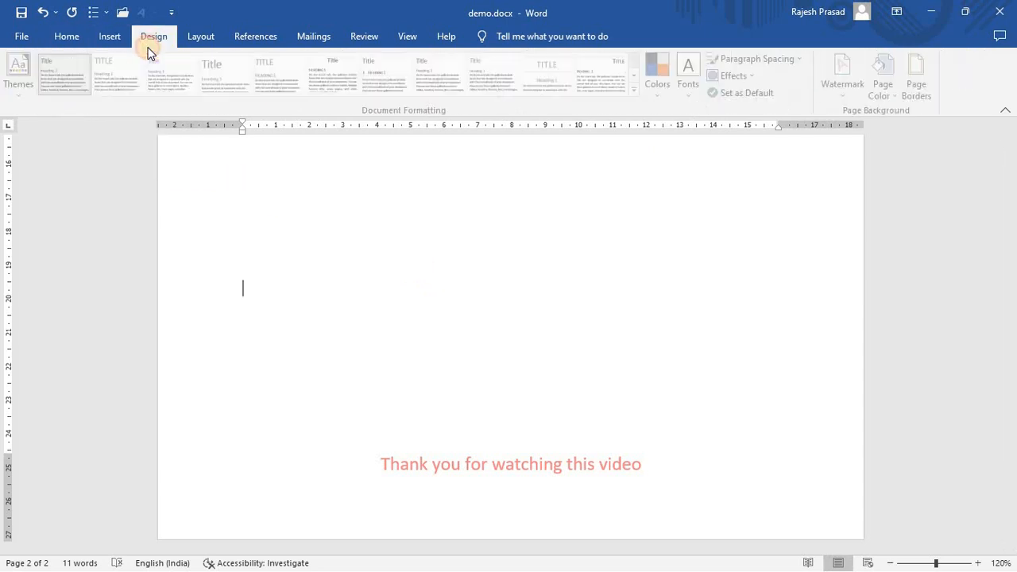
{"action": "left_click", "coordinate": [216, 40]}
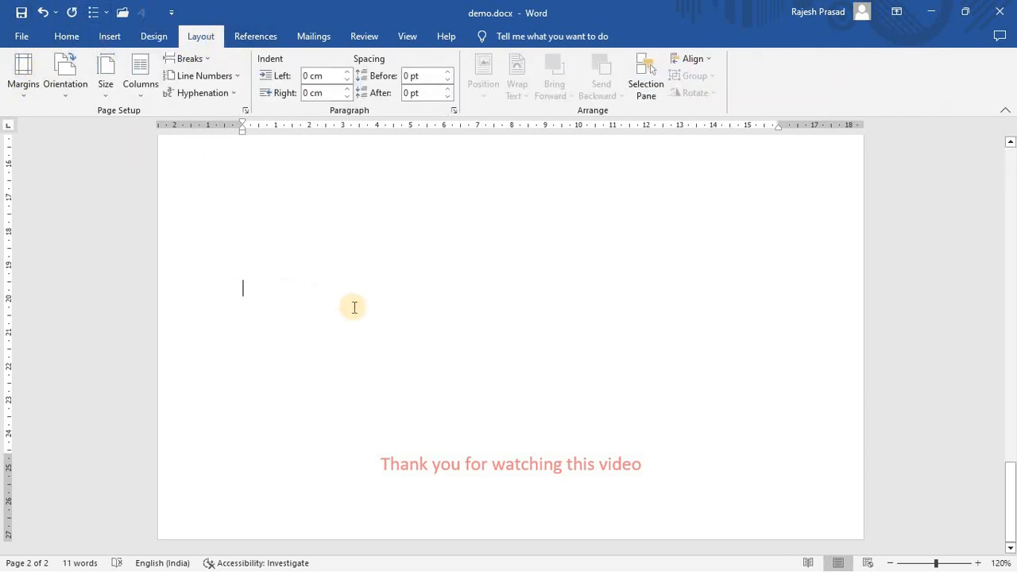
{"action": "left_click", "coordinate": [382, 299]}
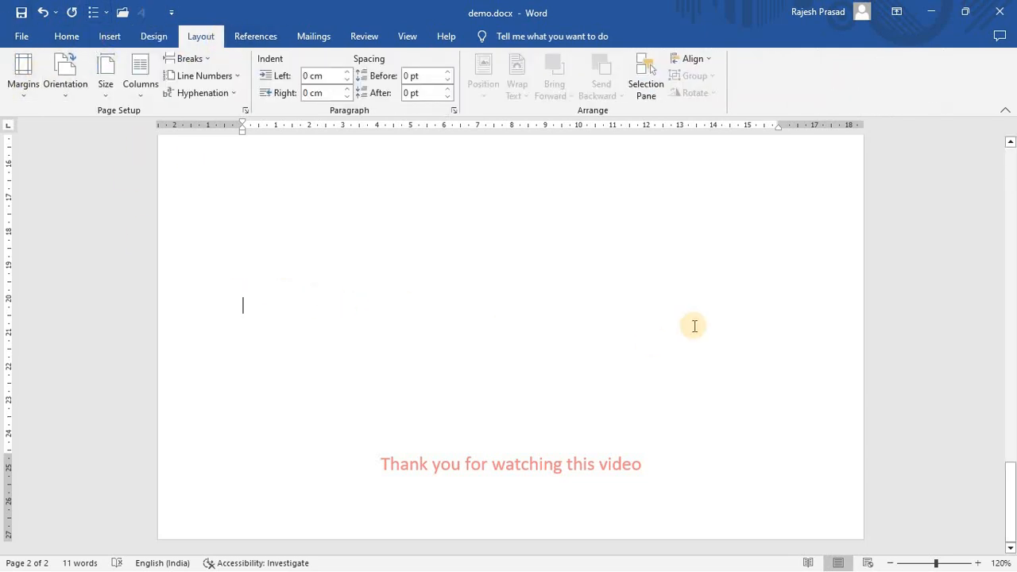